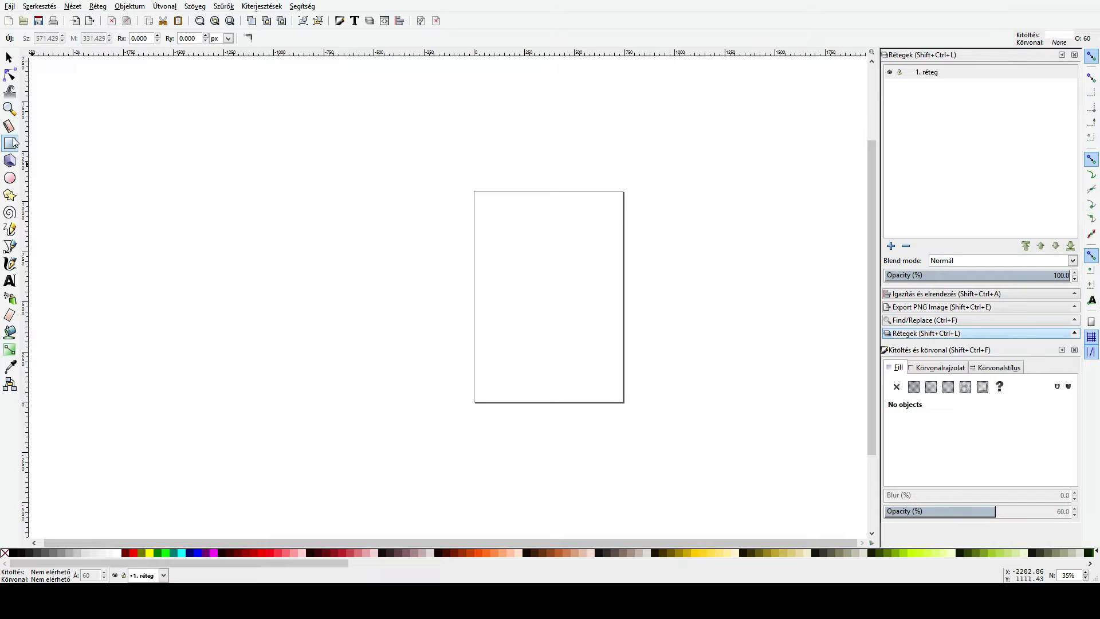
Step: Activate the Bezier pen, close the Layers and Find/Replace dialogs, and collapse the remaining docked dialogs to enlarge the canvas
{"action": "left_click", "coordinate": [10, 246]}
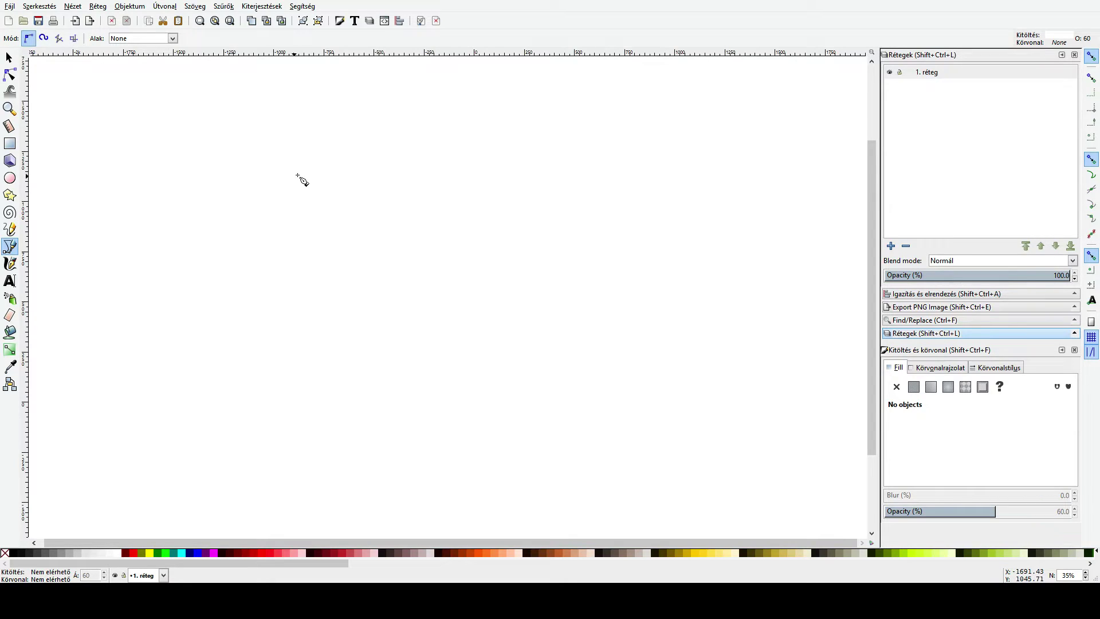
{"action": "scroll", "coordinate": [309, 261], "scroll_direction": "down", "scroll_amount": 3}
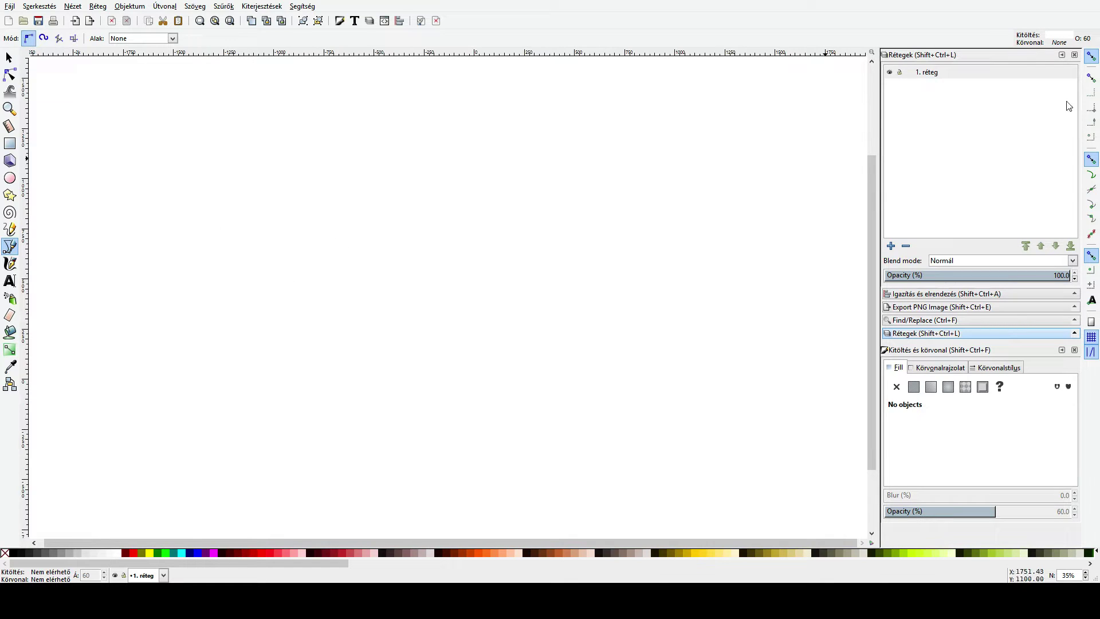
{"action": "left_click", "coordinate": [1074, 55]}
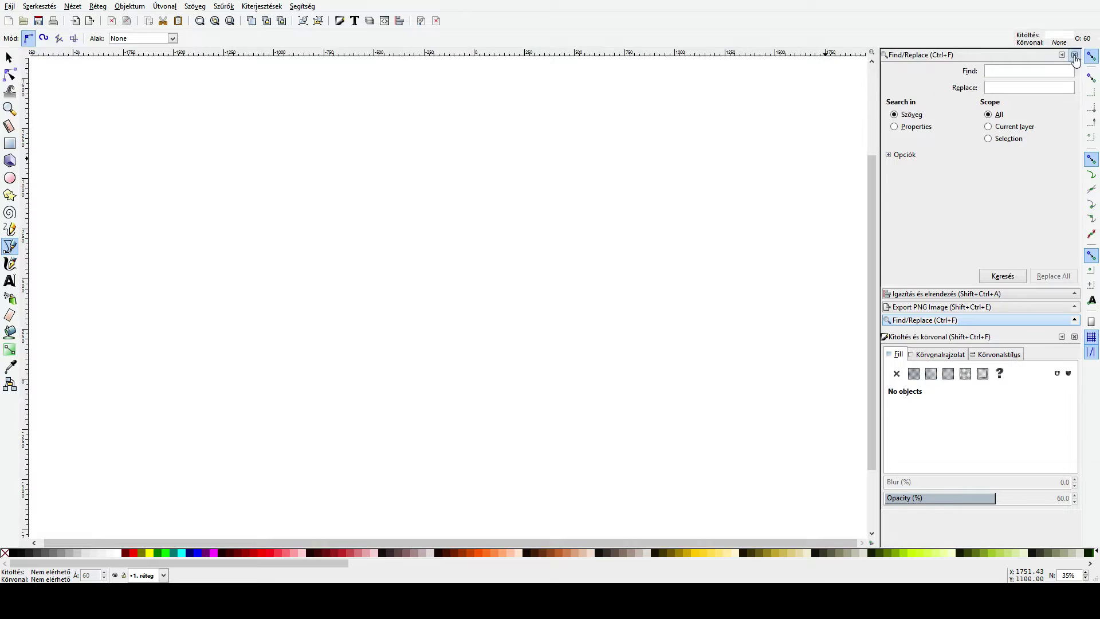
{"action": "left_click", "coordinate": [1074, 55]}
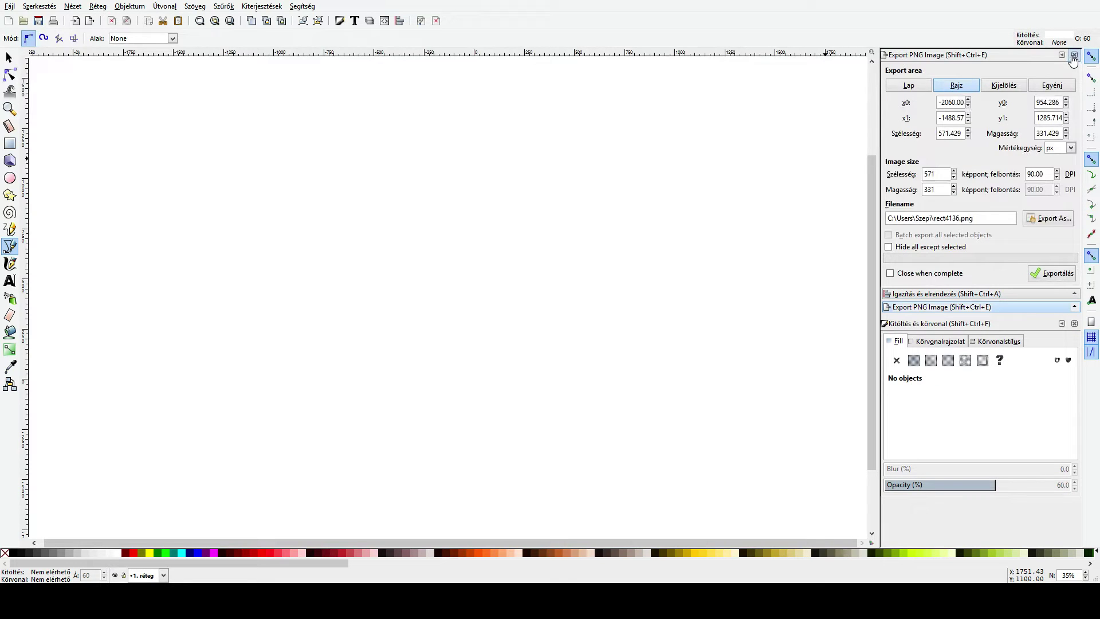
{"action": "left_click", "coordinate": [1073, 55]}
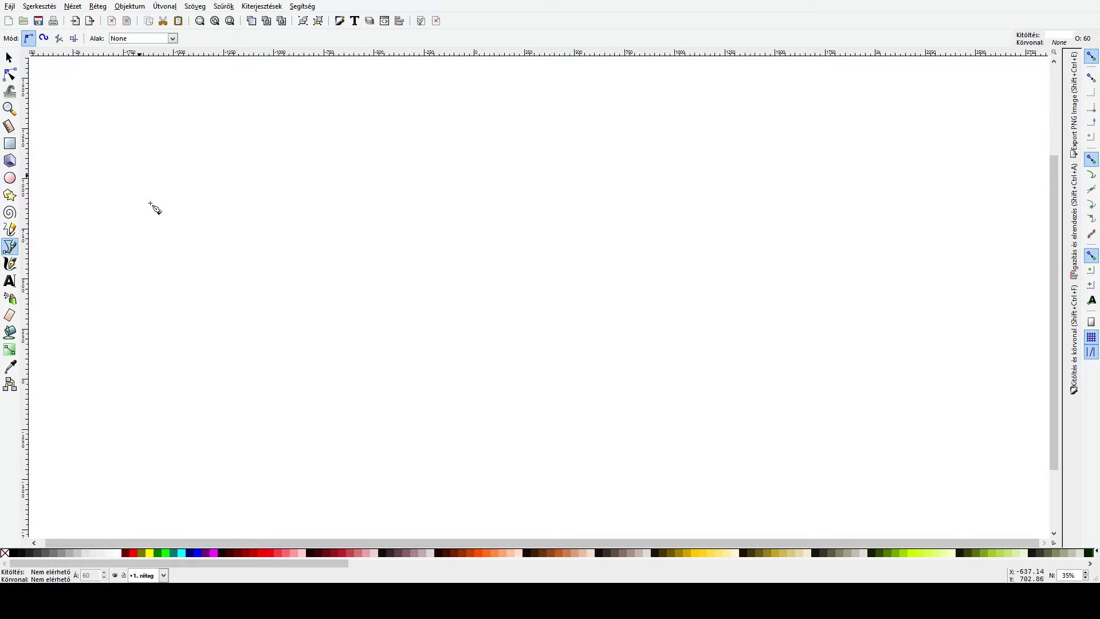
Step: Draw a closed triangle about 683 px wide sloping down toward the canvas centre and fill it with 70% Gray
{"action": "left_click", "coordinate": [275, 191]}
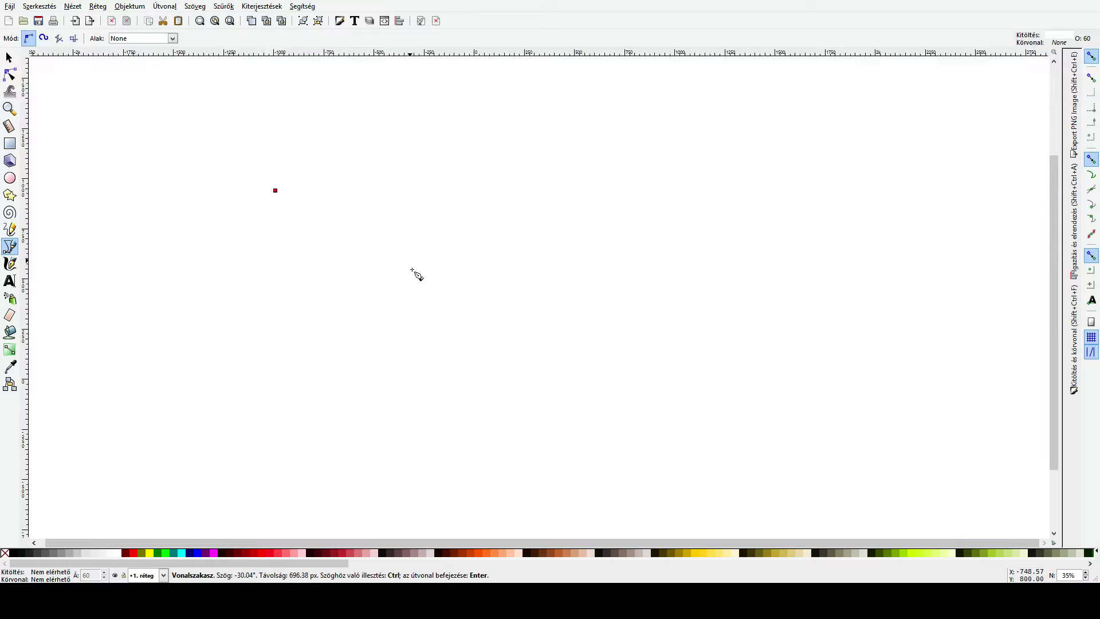
{"action": "left_click", "coordinate": [411, 268]}
{"action": "left_click", "coordinate": [321, 261]}
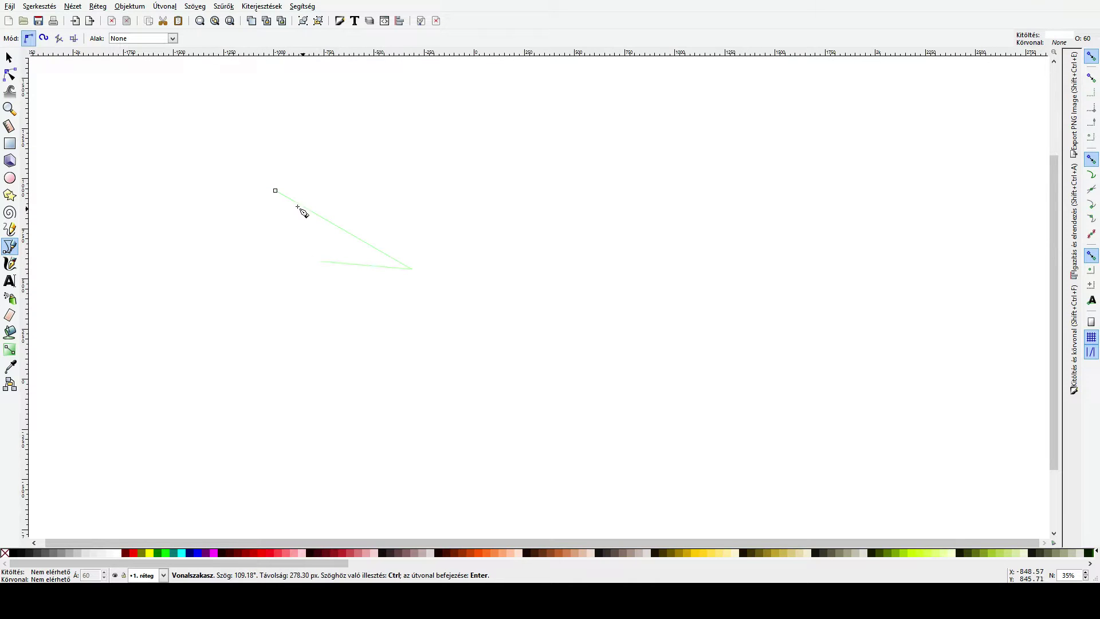
{"action": "left_click", "coordinate": [276, 191]}
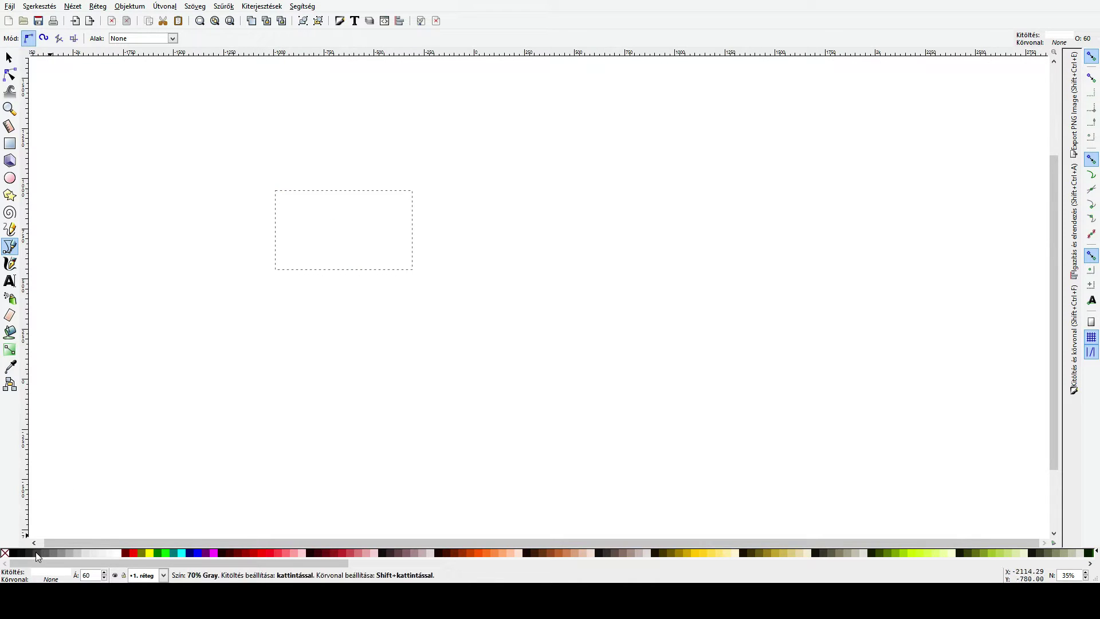
Step: Convert the triangle's lower middle node to a smooth node so both adjoining edges curve
{"action": "left_click", "coordinate": [11, 76]}
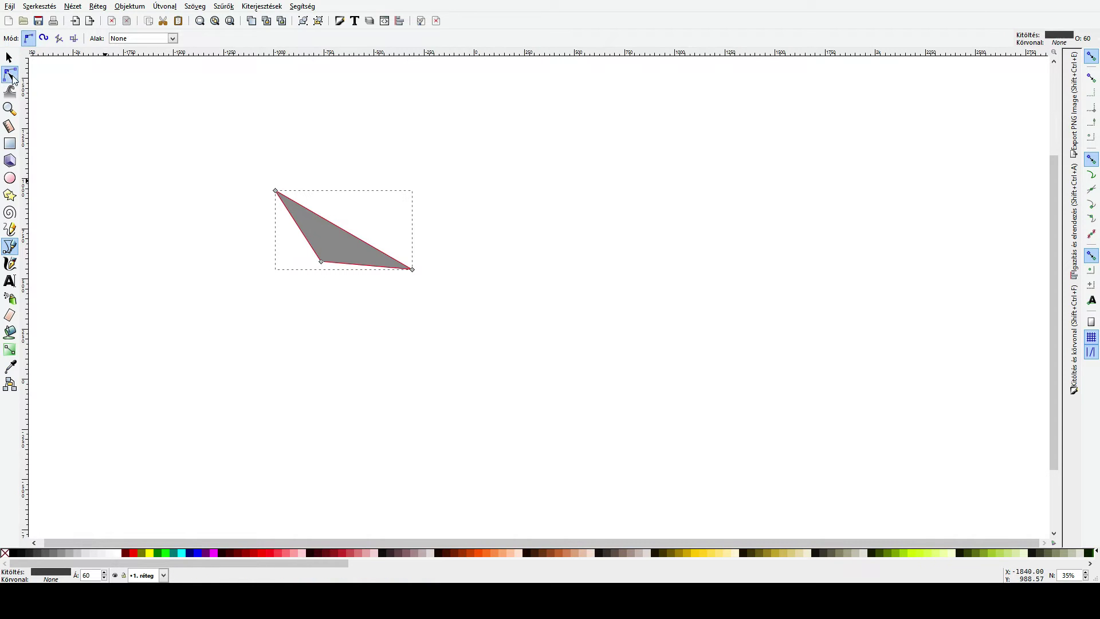
{"action": "left_click", "coordinate": [322, 262], "text": "ctrl"}
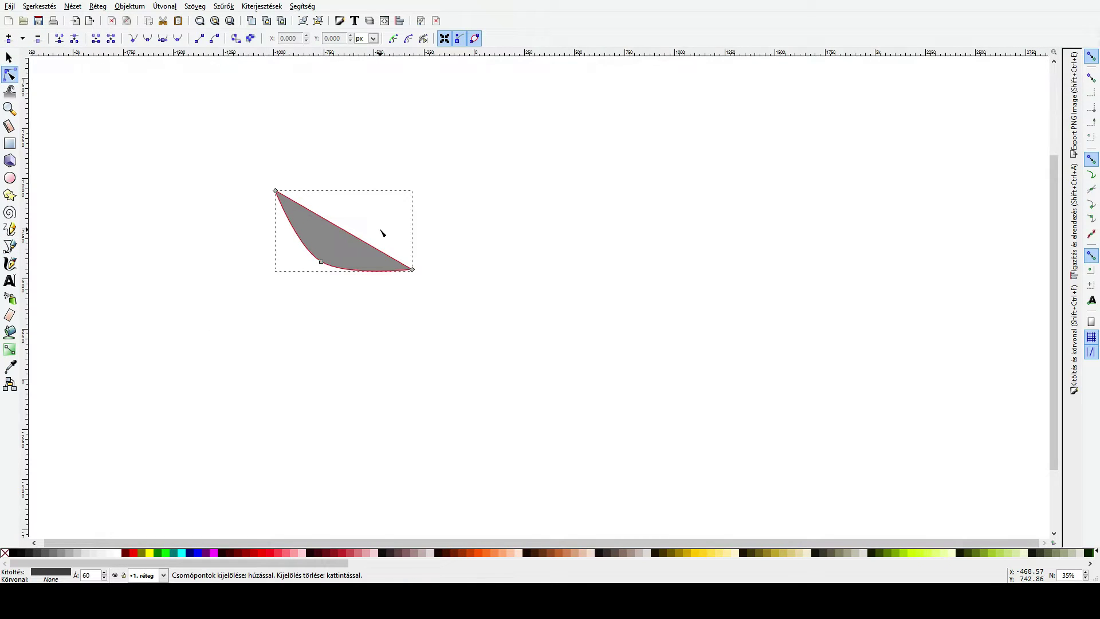
{"action": "key", "text": "s"}
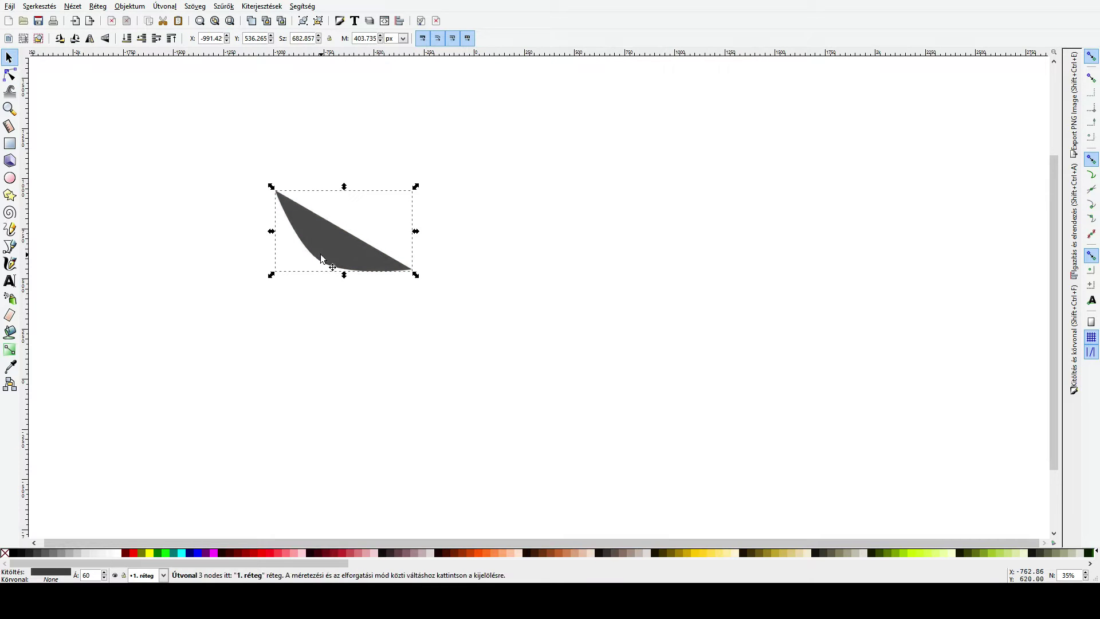
Step: Duplicate the gray eye shape, flip the copy horizontally and move it straight across to X about 14 px
{"action": "key", "text": "Escape"}
{"action": "left_click", "coordinate": [338, 247]}
{"action": "key", "text": "ctrl+d"}
{"action": "key", "text": "h"}
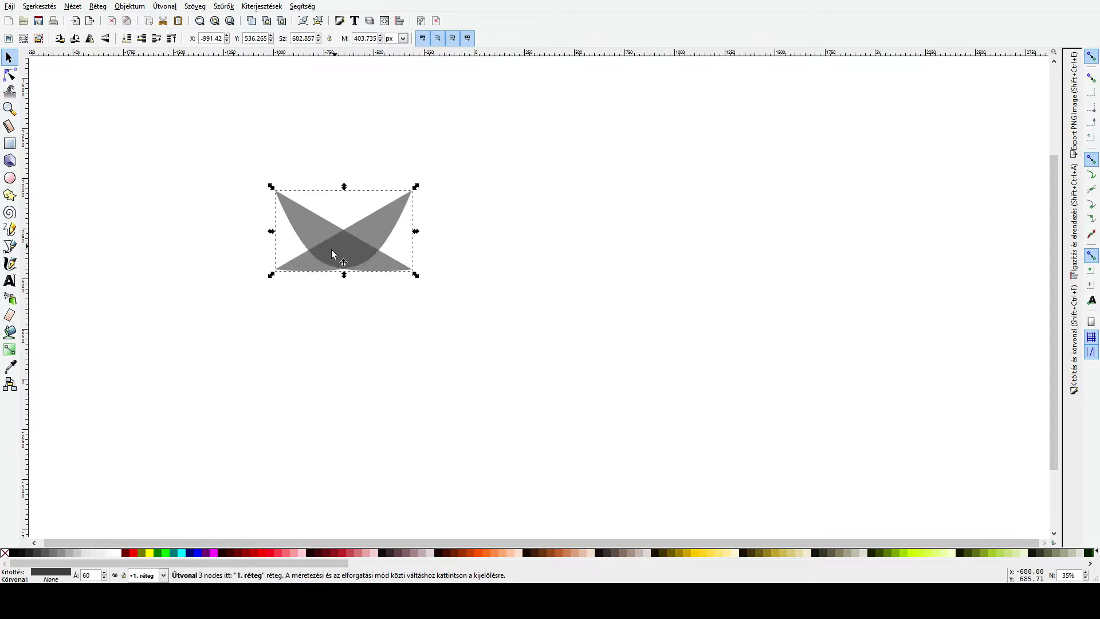
{"action": "left_click_drag", "start_coordinate": [331, 250], "coordinate": [550, 239]}
Step: Enlarge the mirrored eye by raising its outer tip to about Y 1166 px and bulging its lower curve outward
{"action": "left_click", "coordinate": [9, 74]}
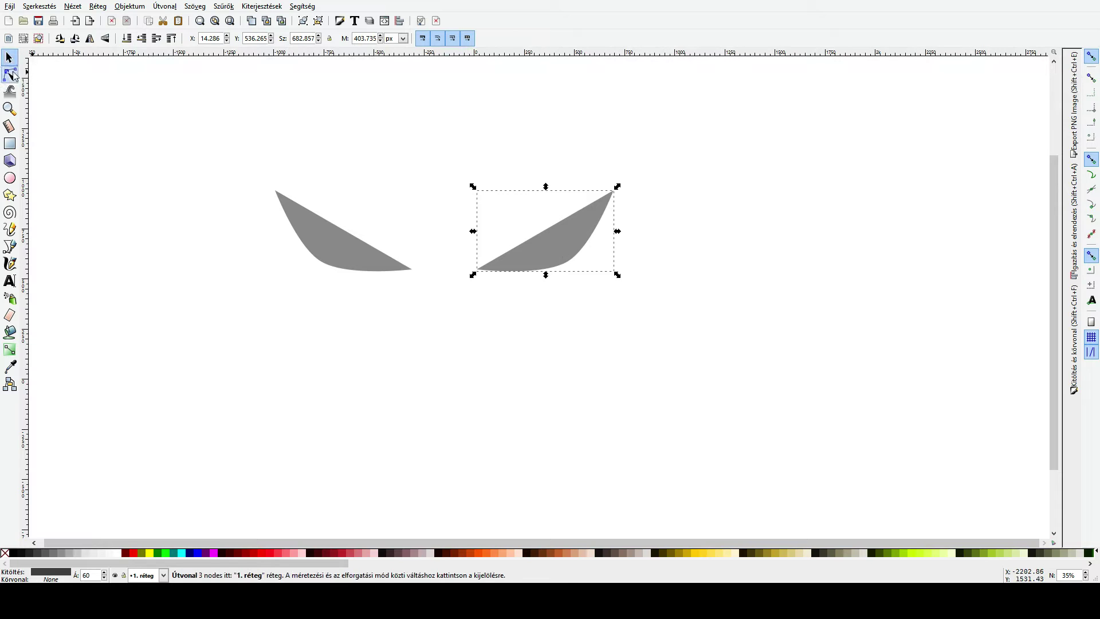
{"action": "left_click_drag", "start_coordinate": [615, 191], "coordinate": [624, 146]}
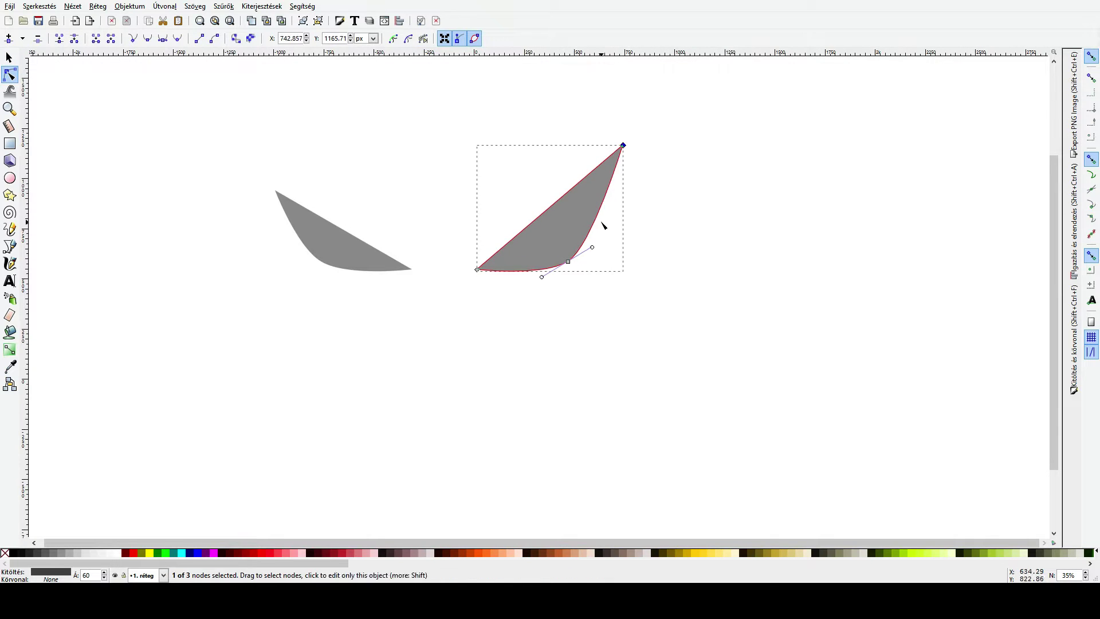
{"action": "left_click_drag", "start_coordinate": [593, 246], "coordinate": [634, 221]}
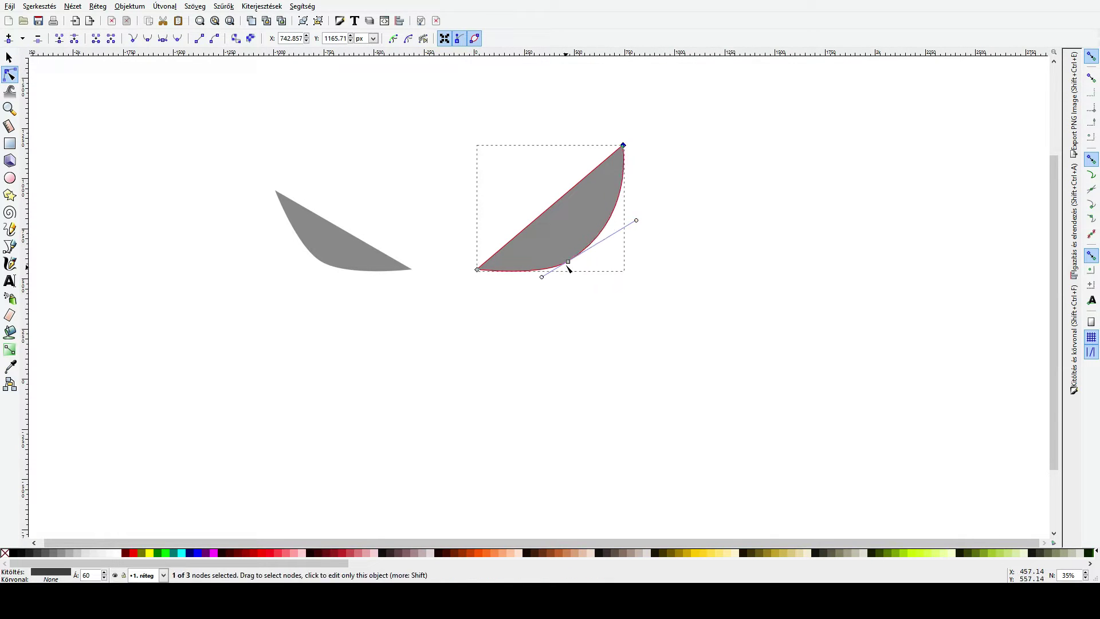
{"action": "left_click_drag", "start_coordinate": [570, 262], "coordinate": [532, 293]}
Step: Select both eye shapes and set their opacity to 100, then clear the selection
{"action": "left_click", "coordinate": [314, 238], "text": "shift"}
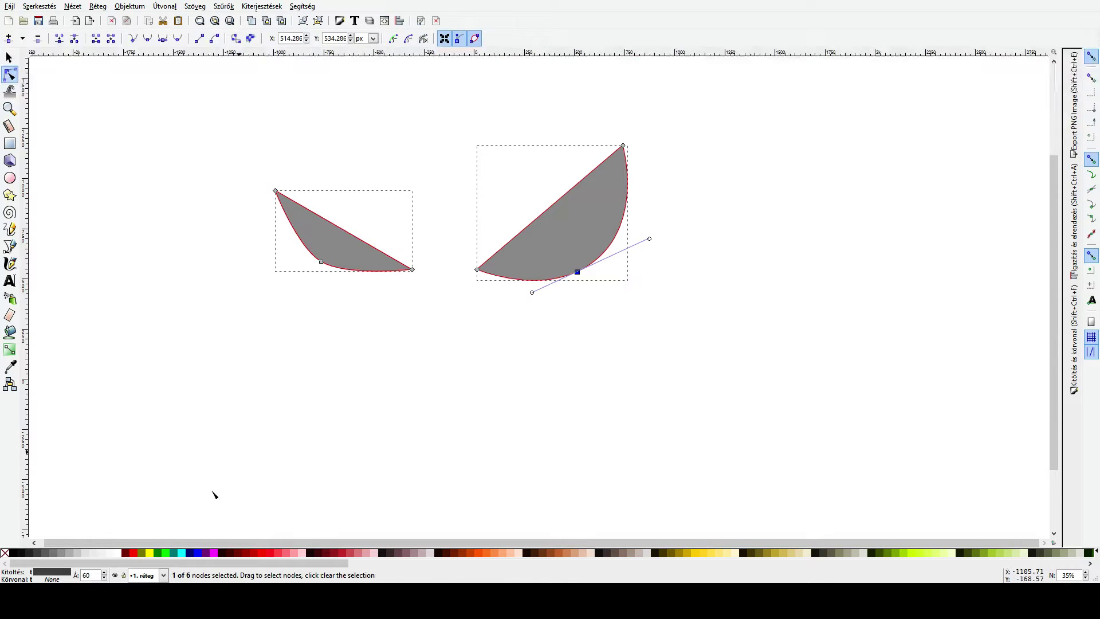
{"action": "type", "text": "100"}
{"action": "key", "text": "Return"}
{"action": "key", "text": "Escape"}
Step: Bend the straight upper edge of the smaller eye into a gentle S-shaped curve
{"action": "left_click", "coordinate": [356, 258]}
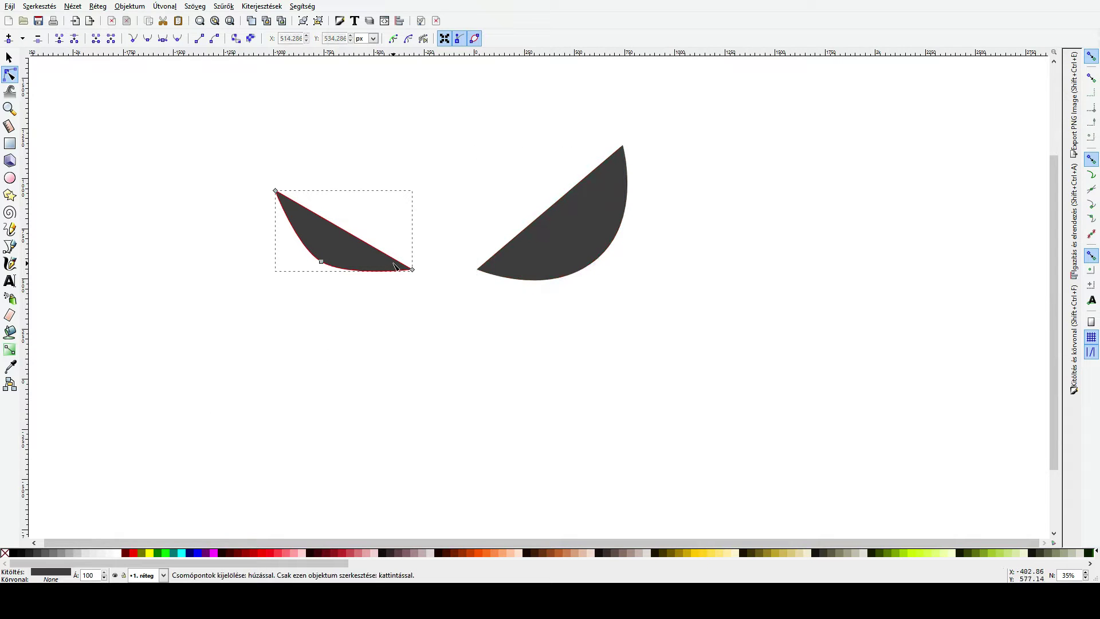
{"action": "left_click", "coordinate": [417, 222]}
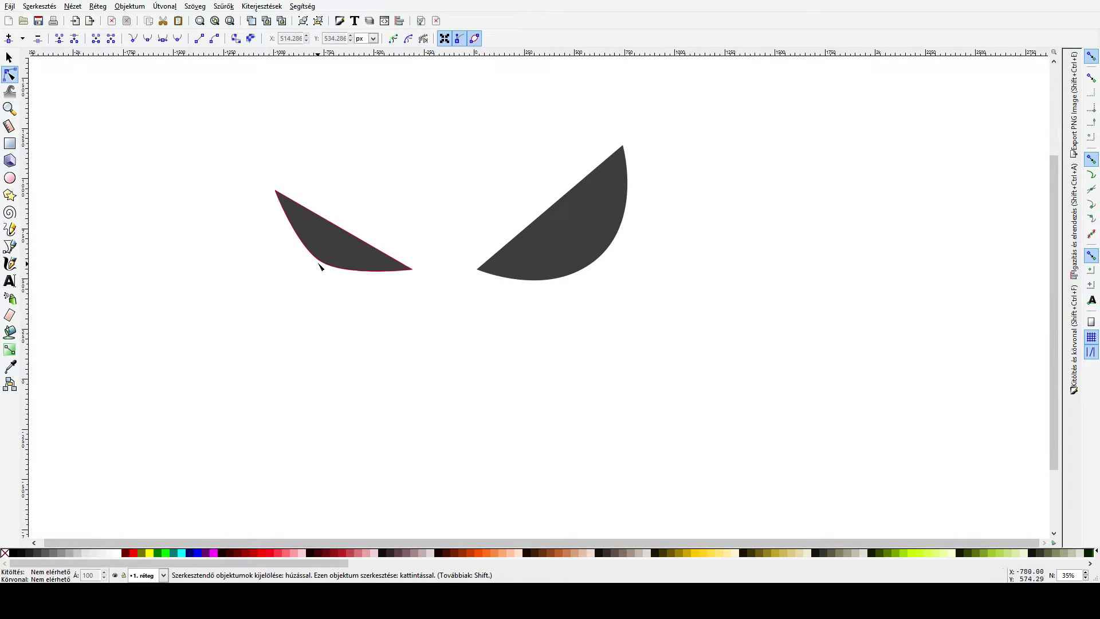
{"action": "left_click", "coordinate": [343, 237]}
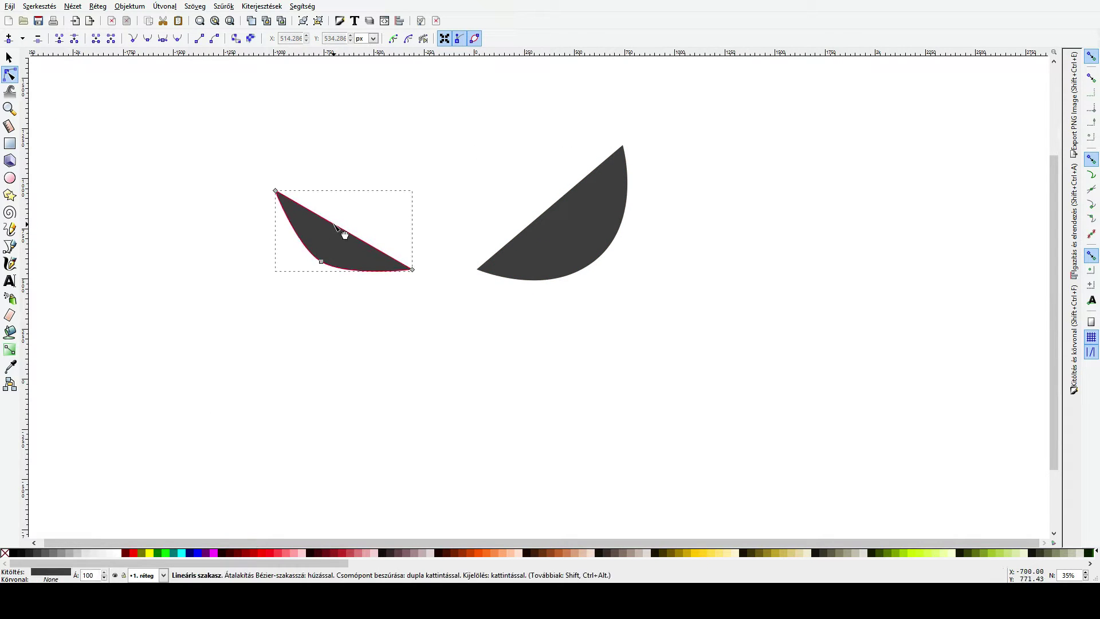
{"action": "left_click", "coordinate": [412, 269]}
{"action": "left_click_drag", "start_coordinate": [369, 244], "coordinate": [353, 245]}
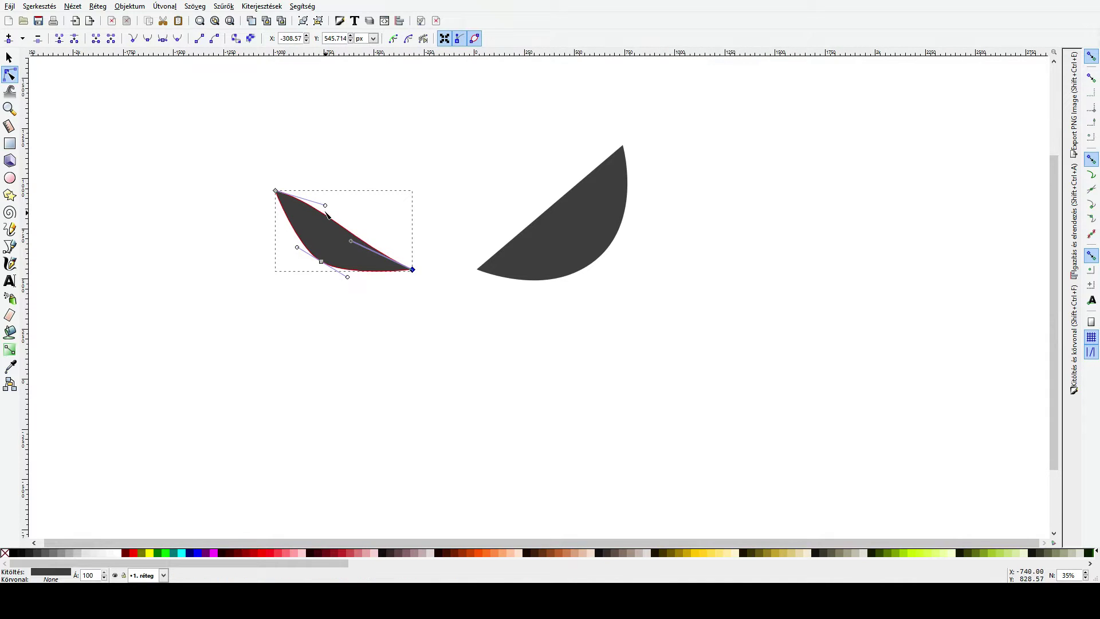
{"action": "left_click_drag", "start_coordinate": [327, 207], "coordinate": [341, 206]}
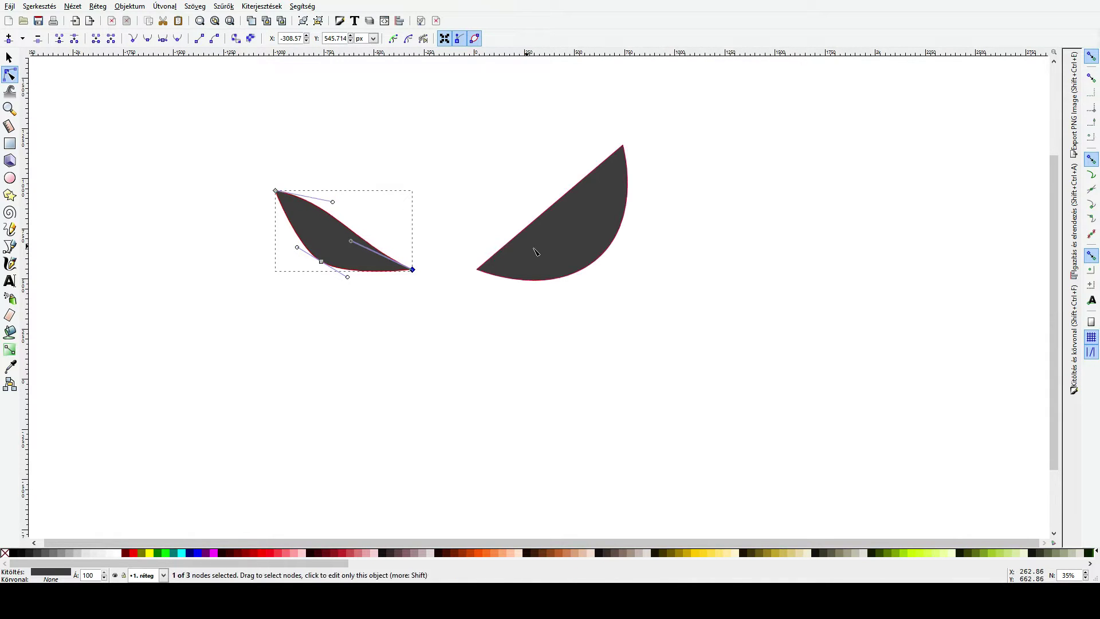
Step: Curve the larger eye's upper edge, move its inner corner to about X 43, Y 560 px, and deselect it
{"action": "left_click", "coordinate": [501, 257]}
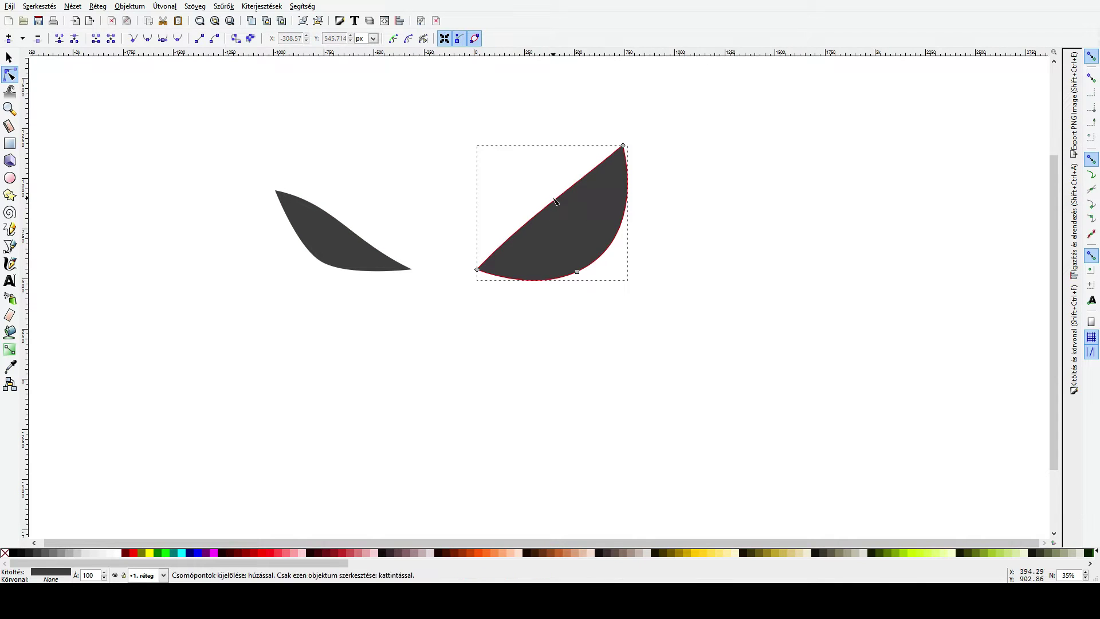
{"action": "left_click_drag", "start_coordinate": [554, 201], "coordinate": [525, 217]}
{"action": "left_click", "coordinate": [477, 270]}
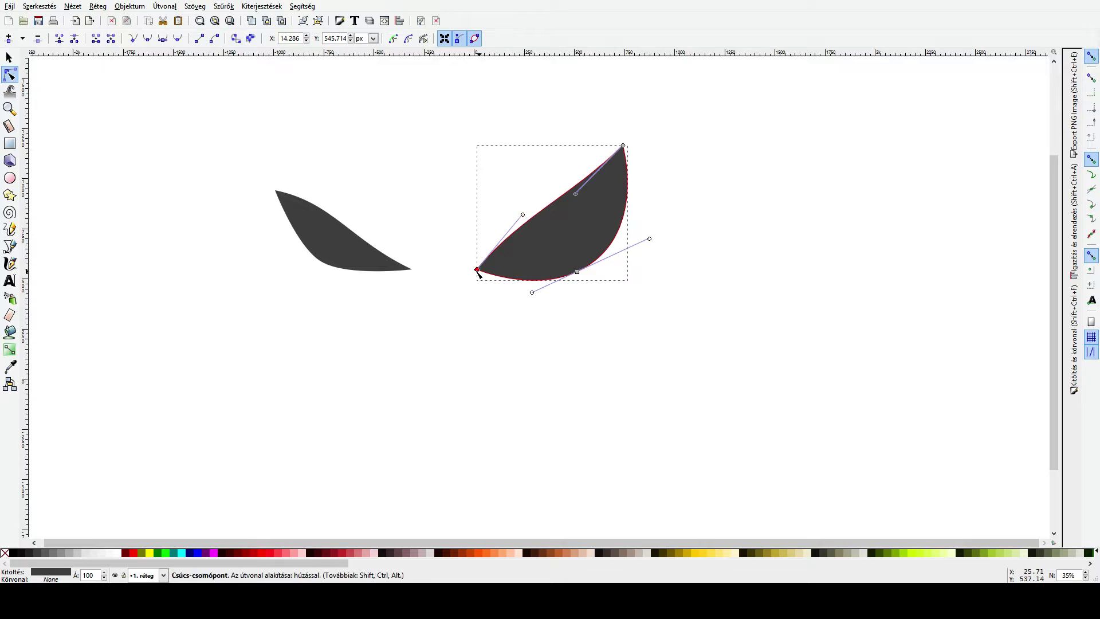
{"action": "left_click_drag", "start_coordinate": [477, 269], "coordinate": [483, 266]}
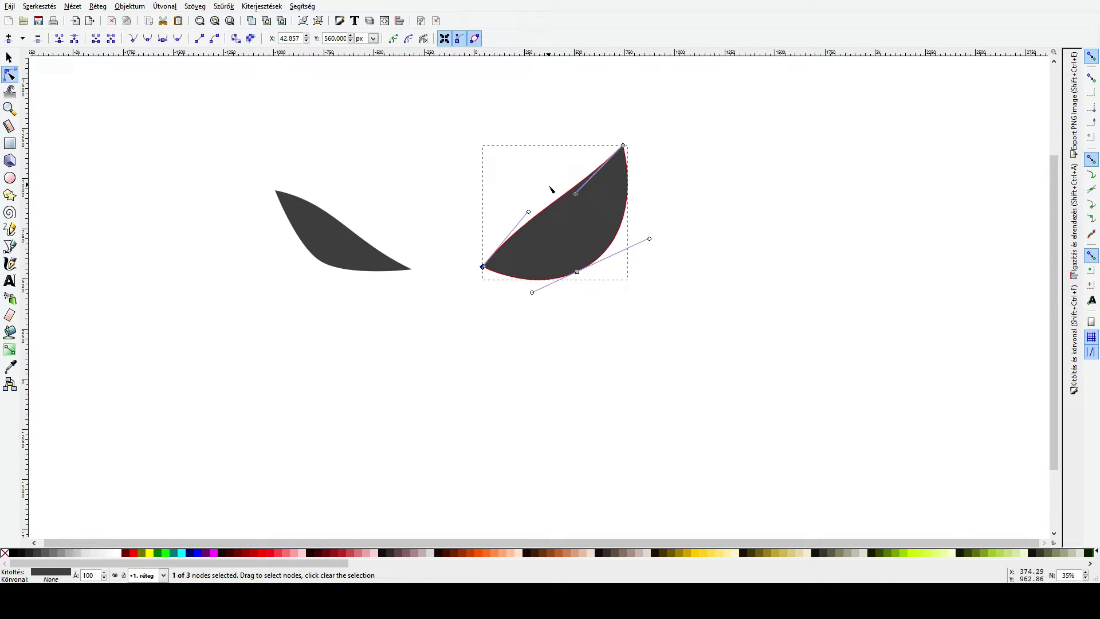
{"action": "key", "text": "s"}
{"action": "scroll", "coordinate": [446, 300], "scroll_direction": "down", "scroll_amount": 1}
{"action": "left_click", "coordinate": [377, 307]}
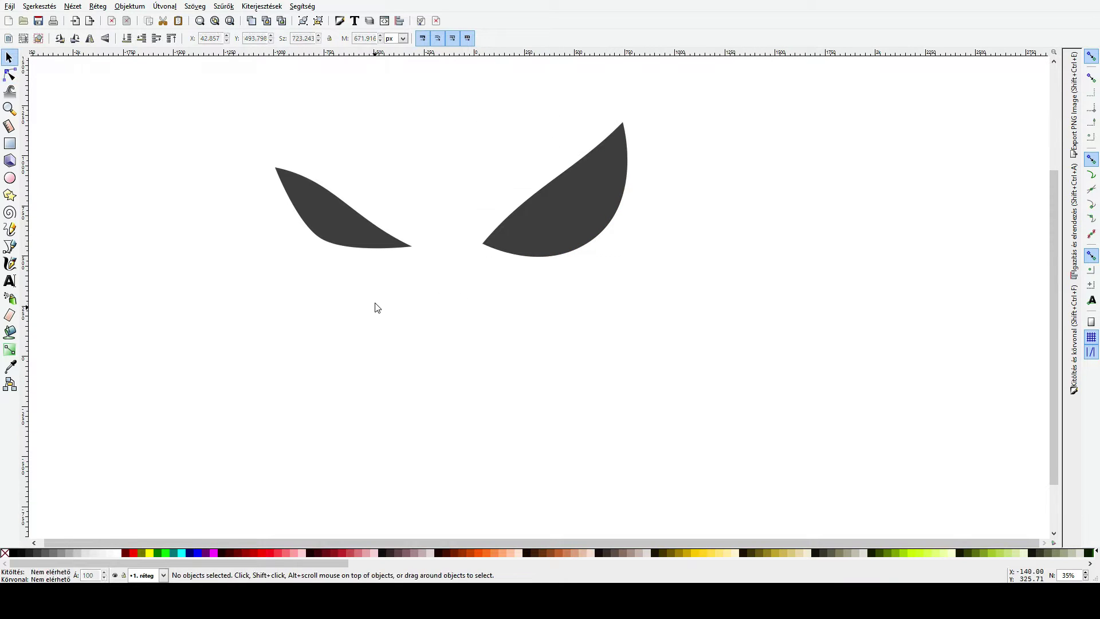
Step: Draw a closed, jagged nose-bridge polygon between and below the eyes, tapering downward, and fill it with light pink
{"action": "left_click", "coordinate": [10, 246]}
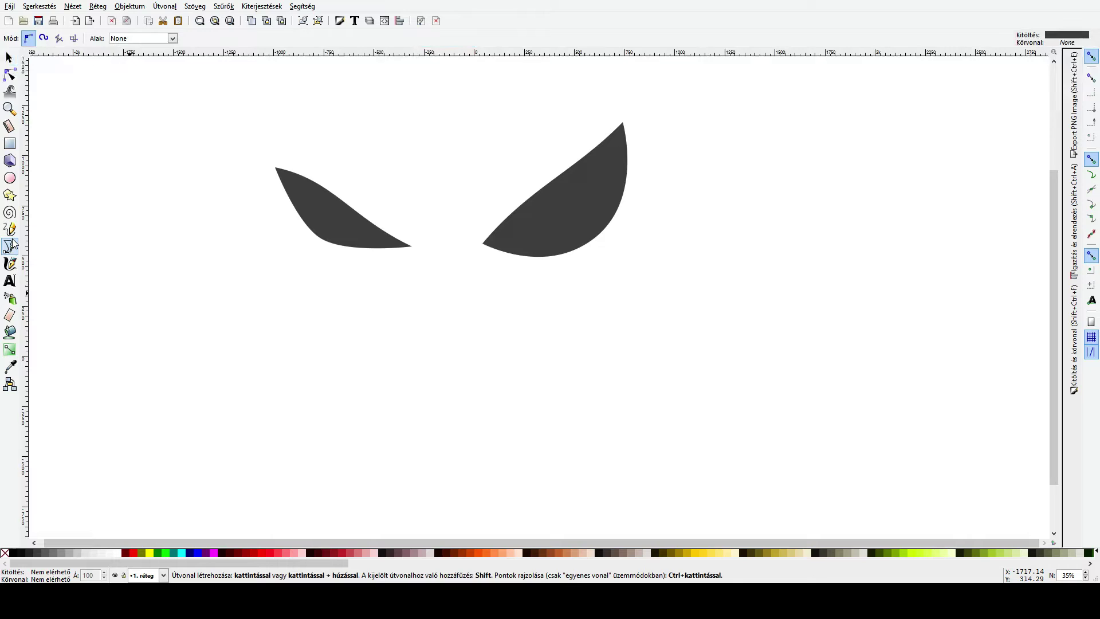
{"action": "scroll", "coordinate": [412, 248], "scroll_direction": "down", "scroll_amount": 1}
{"action": "scroll", "coordinate": [420, 248], "scroll_direction": "up", "scroll_amount": 2}
{"action": "left_click", "coordinate": [417, 240]}
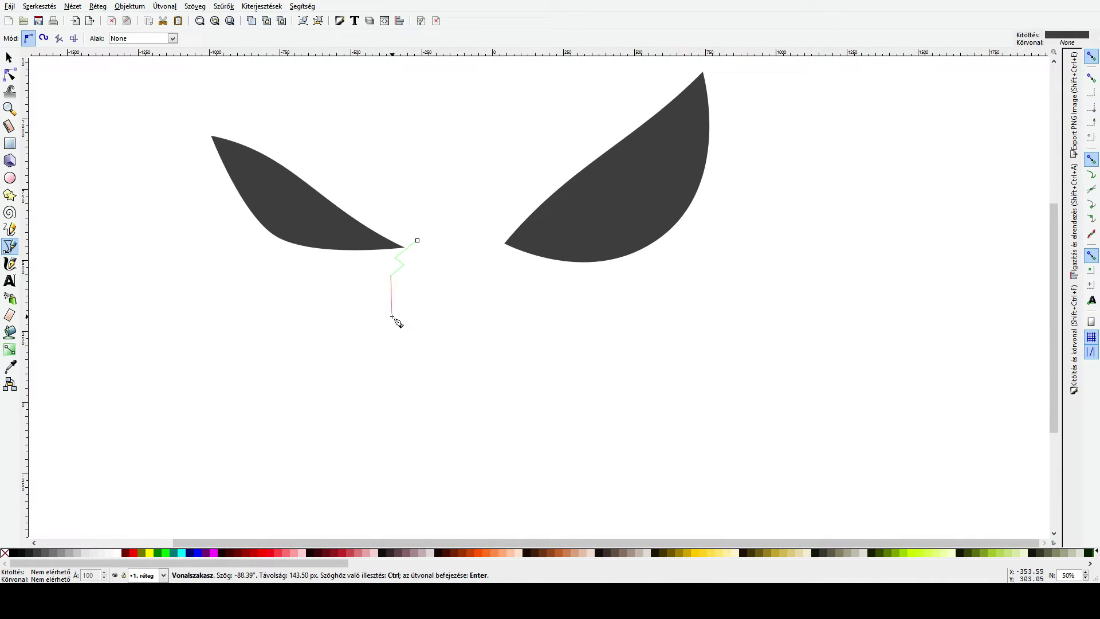
{"action": "left_click", "coordinate": [401, 375]}
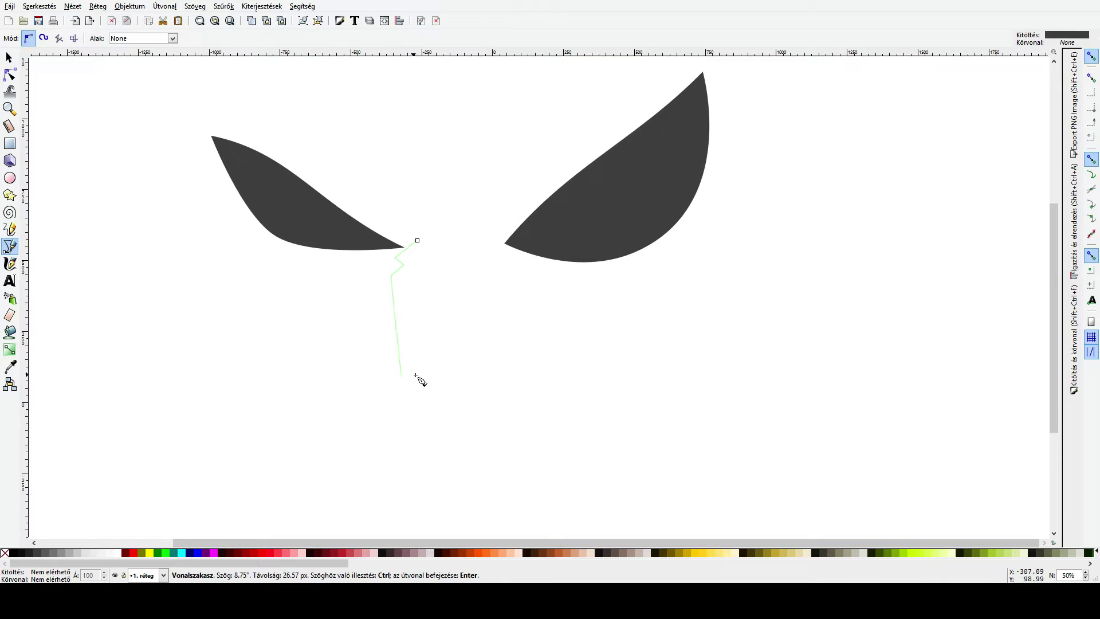
{"action": "left_click", "coordinate": [437, 375]}
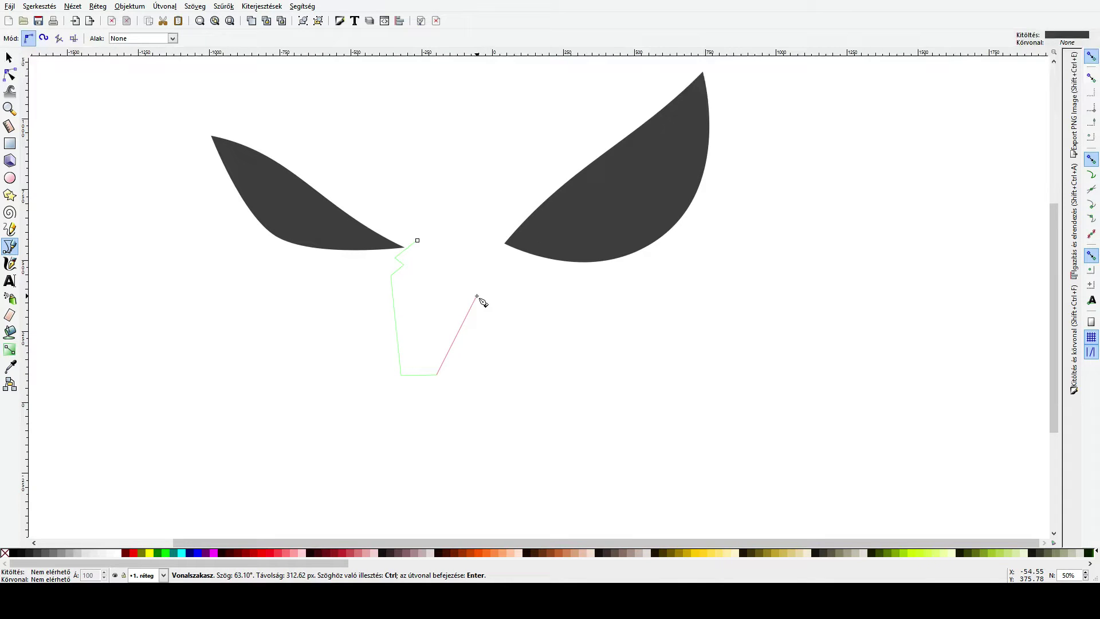
{"action": "left_click", "coordinate": [463, 322]}
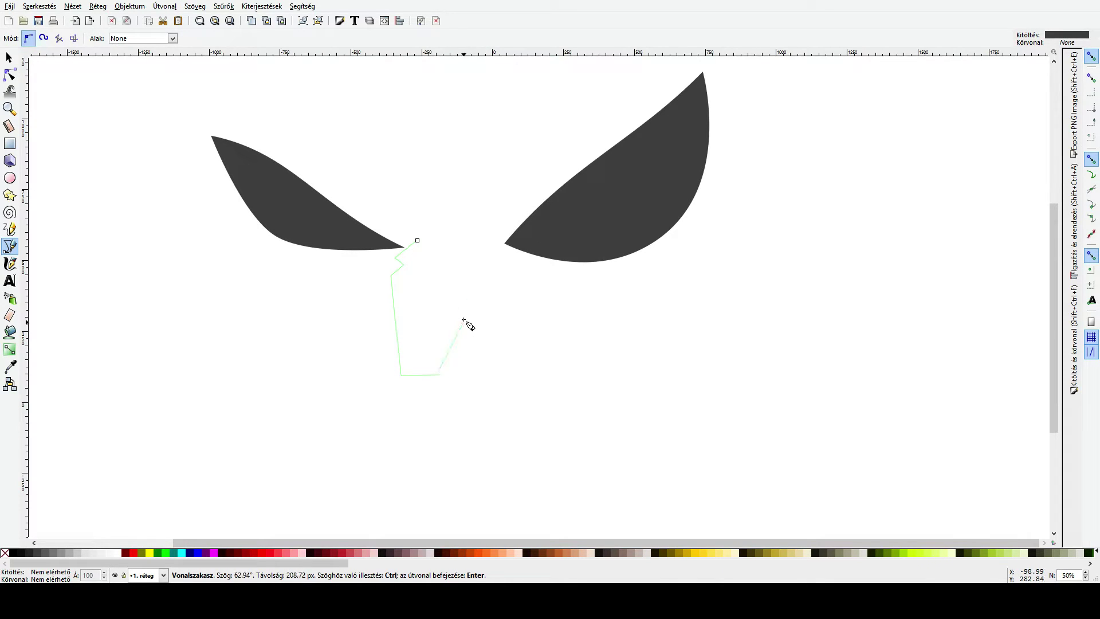
{"action": "left_click", "coordinate": [461, 281]}
{"action": "left_click", "coordinate": [459, 264]}
{"action": "left_click", "coordinate": [468, 249]}
{"action": "left_click", "coordinate": [461, 241]}
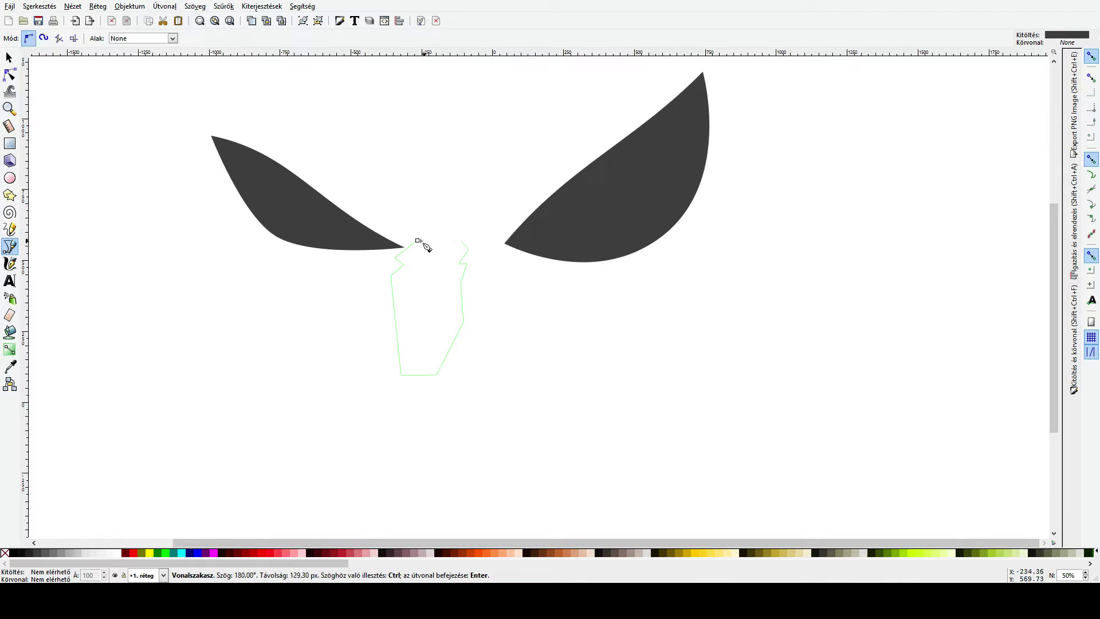
{"action": "left_click", "coordinate": [418, 241]}
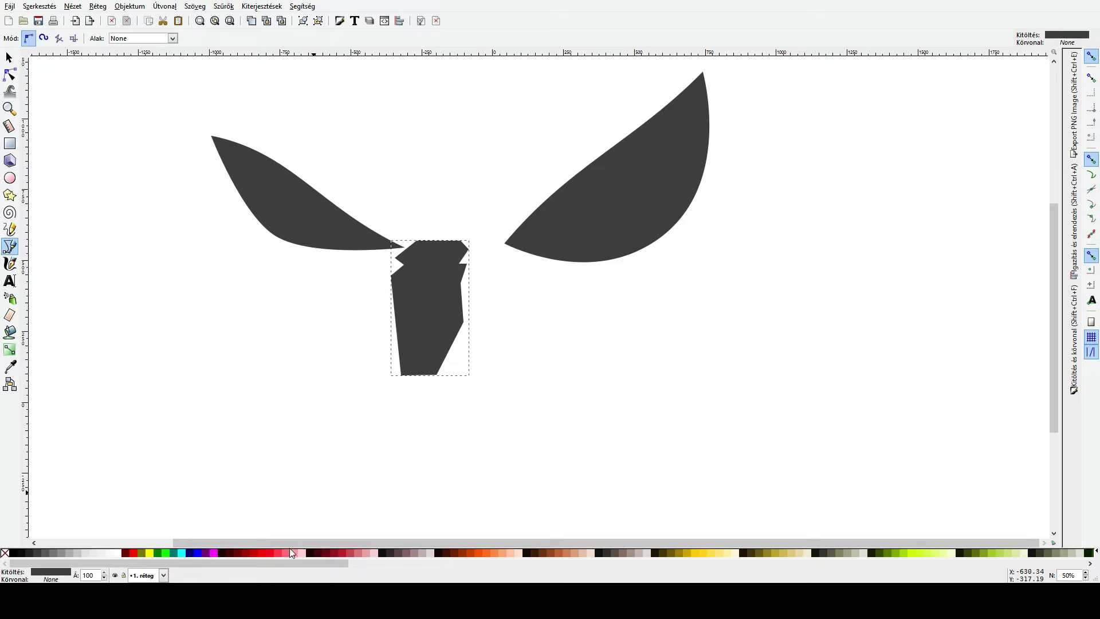
{"action": "left_click", "coordinate": [295, 551]}
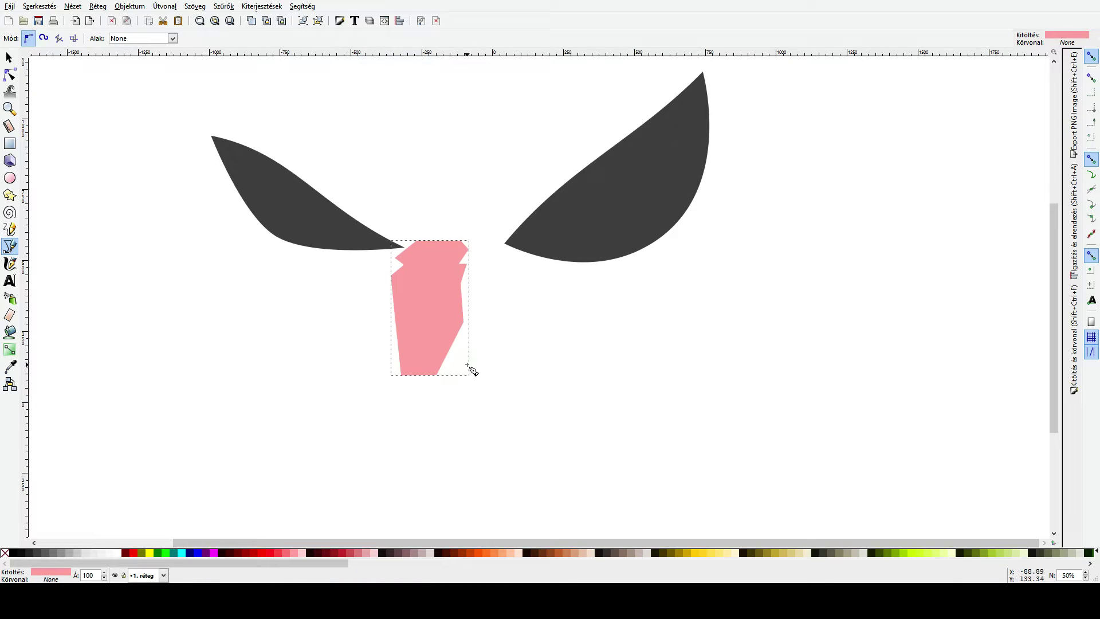
Step: Draw a small closed pink triangle just outside the nose polygon's edge on the smaller eye's side
{"action": "left_click", "coordinate": [384, 289]}
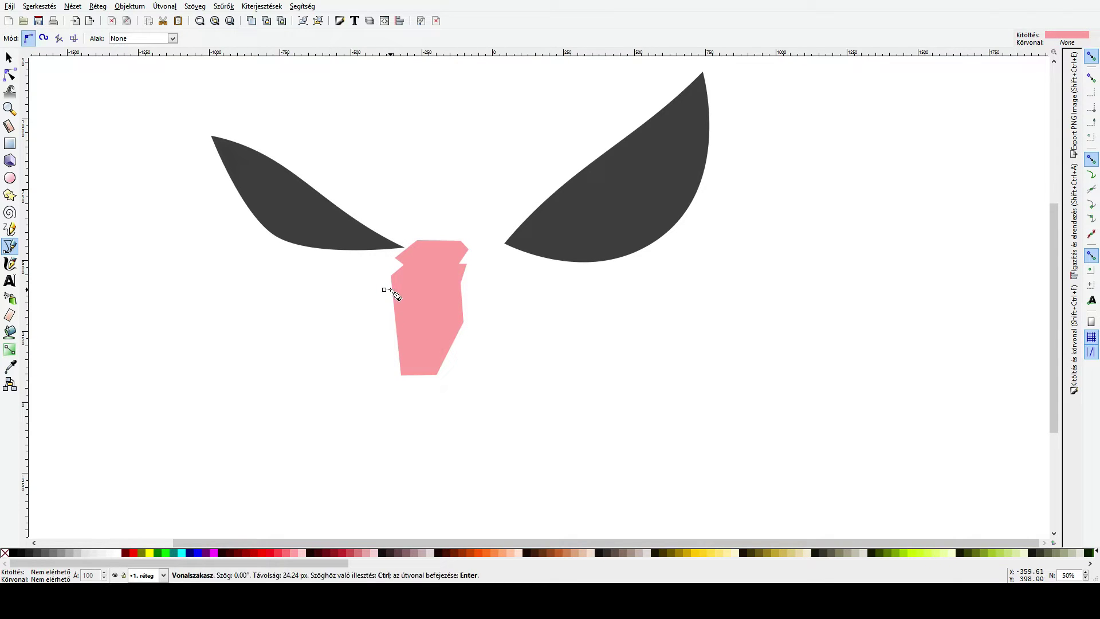
{"action": "left_click", "coordinate": [394, 349]}
{"action": "left_click", "coordinate": [368, 305]}
{"action": "left_click", "coordinate": [384, 290]}
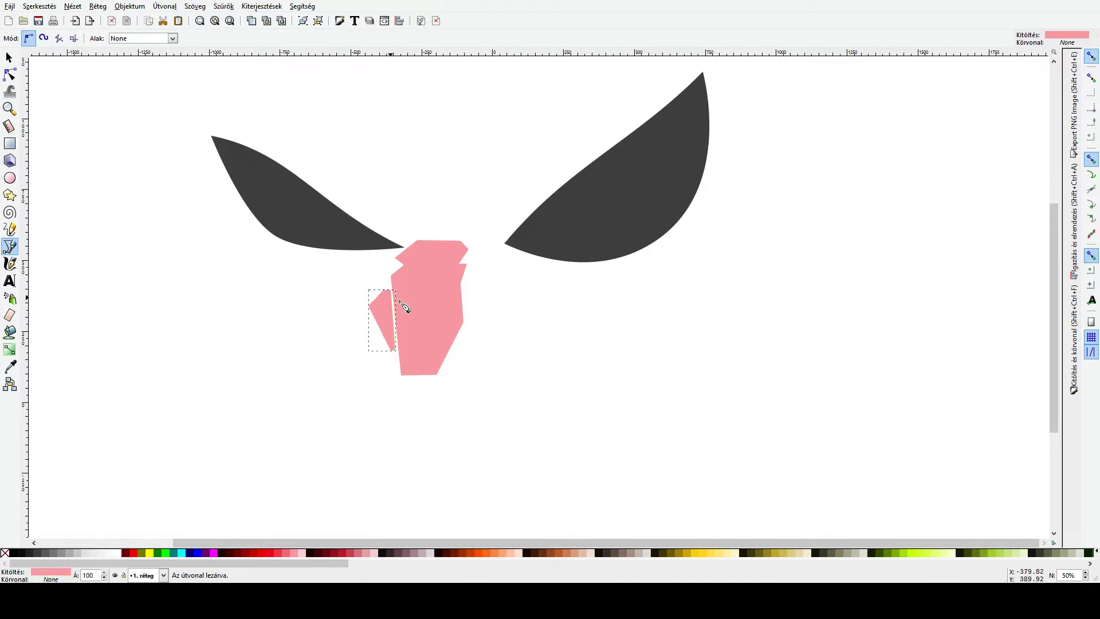
Step: Draw a closed pink sliver, about 129 by 220 px, beside the nose on the larger eye's side, and deselect it
{"action": "left_click", "coordinate": [464, 289]}
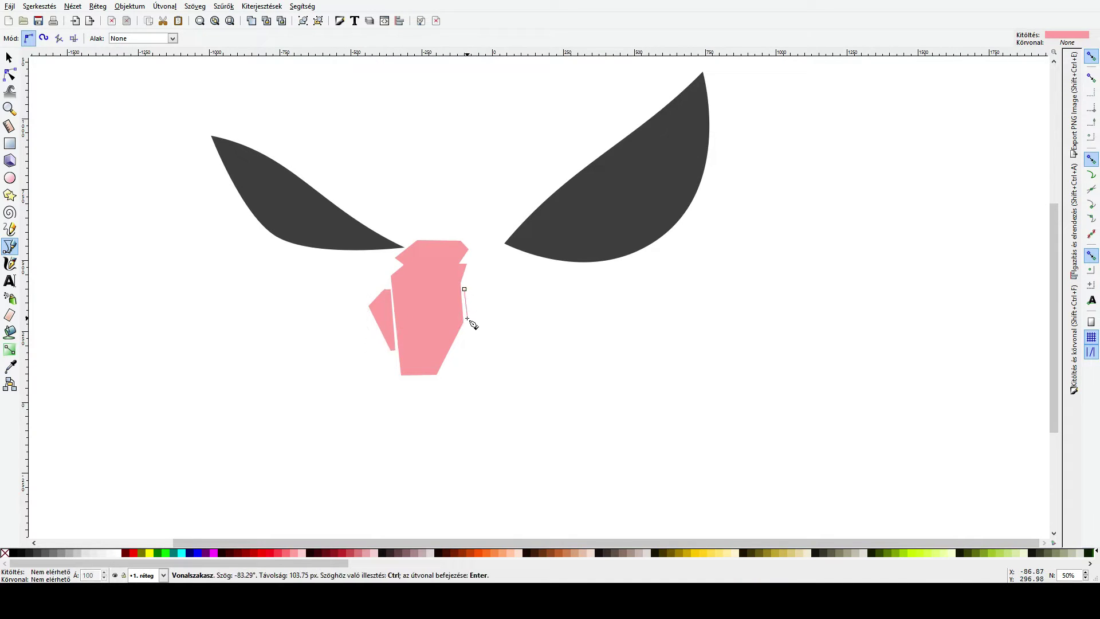
{"action": "left_click", "coordinate": [466, 319]}
{"action": "left_click", "coordinate": [456, 346]}
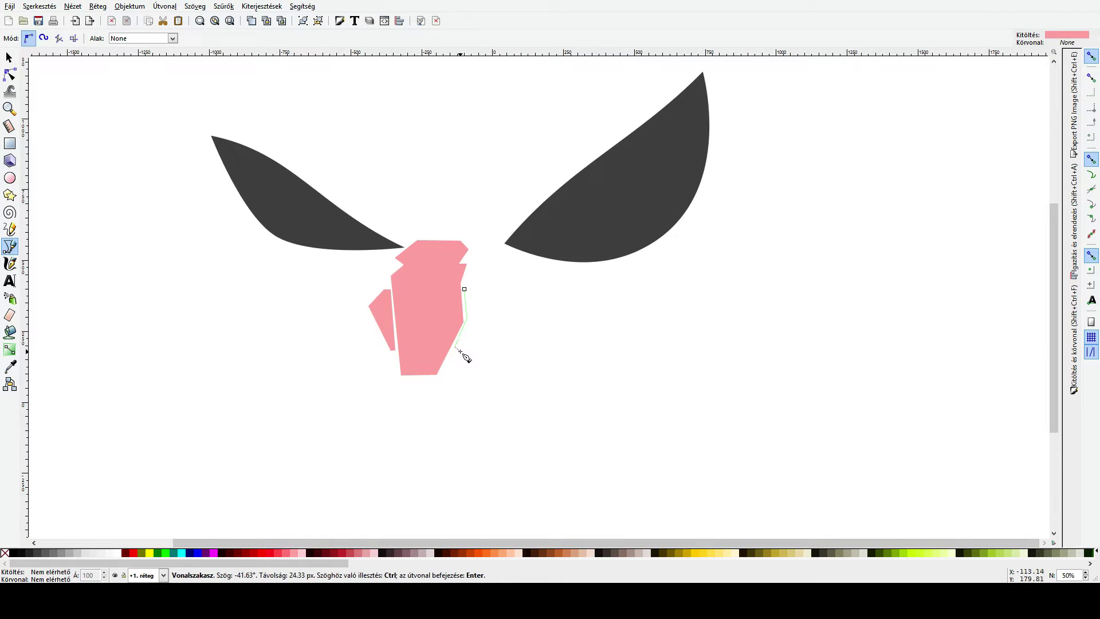
{"action": "left_click", "coordinate": [491, 293]}
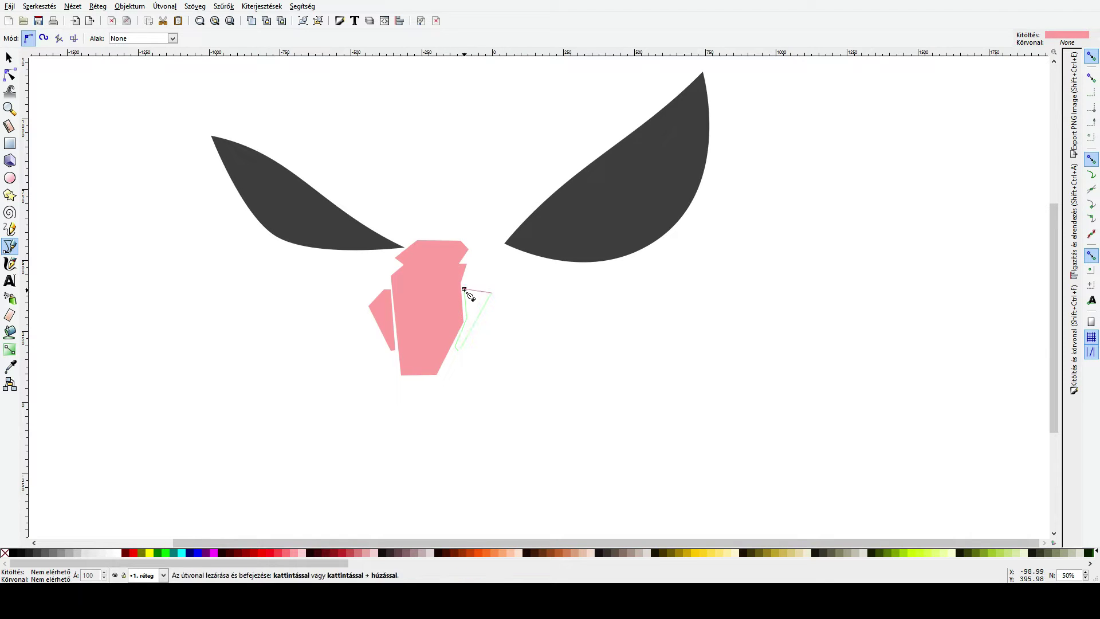
{"action": "left_click", "coordinate": [465, 290]}
{"action": "key", "text": "s"}
{"action": "key", "text": "Escape"}
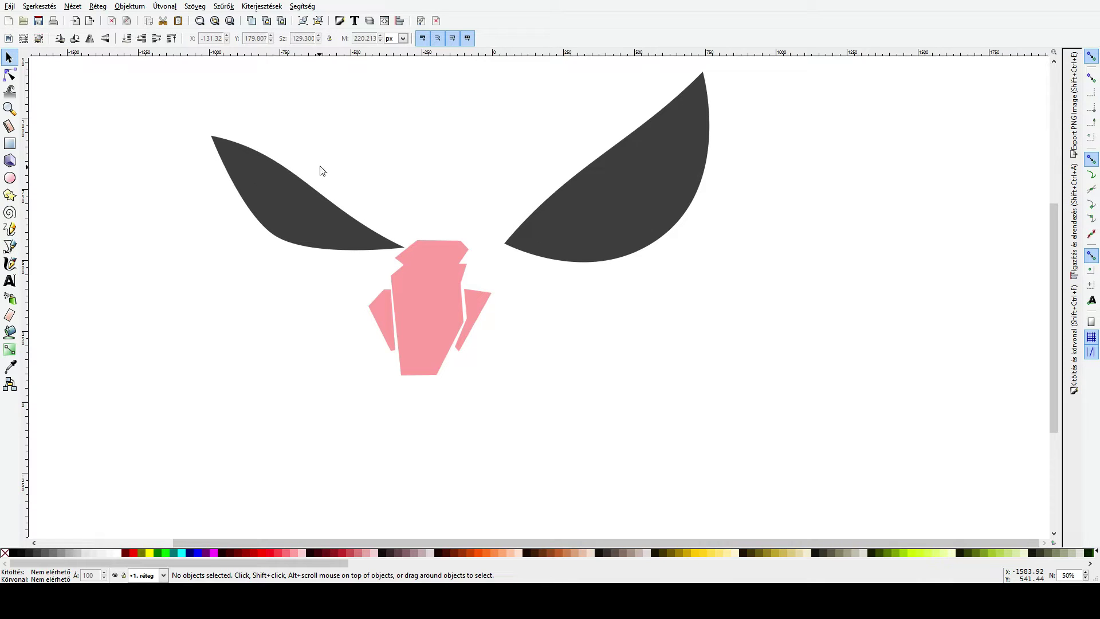
Step: Try smoothing the smaller eye's outer corner node, undo it, and deselect the eye
{"action": "left_click", "coordinate": [308, 197]}
{"action": "left_click", "coordinate": [272, 305]}
{"action": "left_click", "coordinate": [10, 74]}
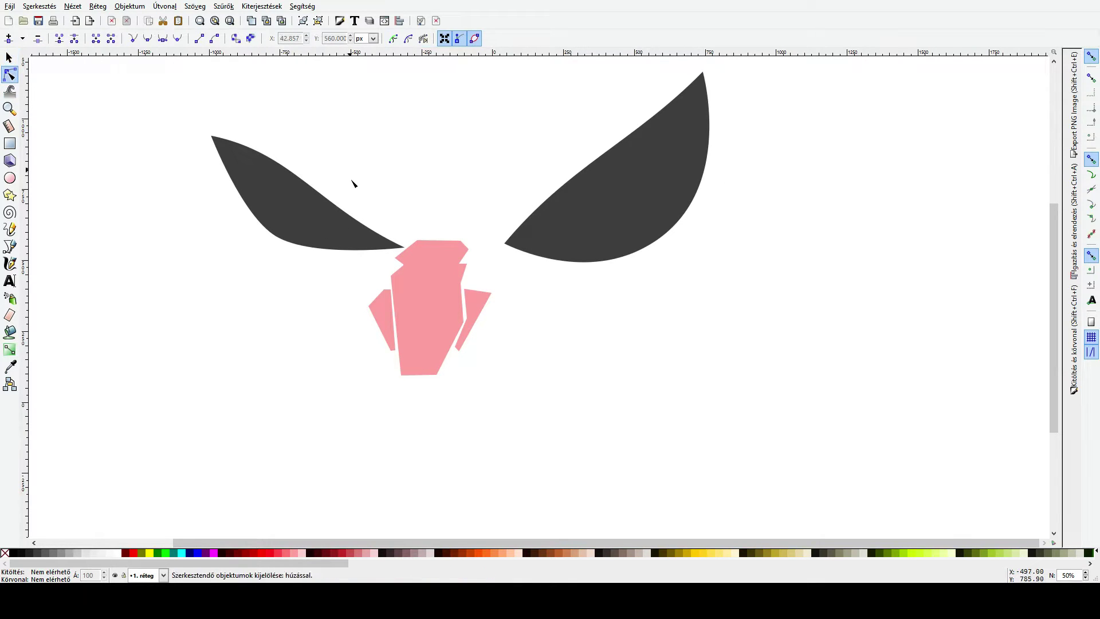
{"action": "left_click", "coordinate": [322, 222]}
{"action": "left_click", "coordinate": [211, 137], "text": "ctrl"}
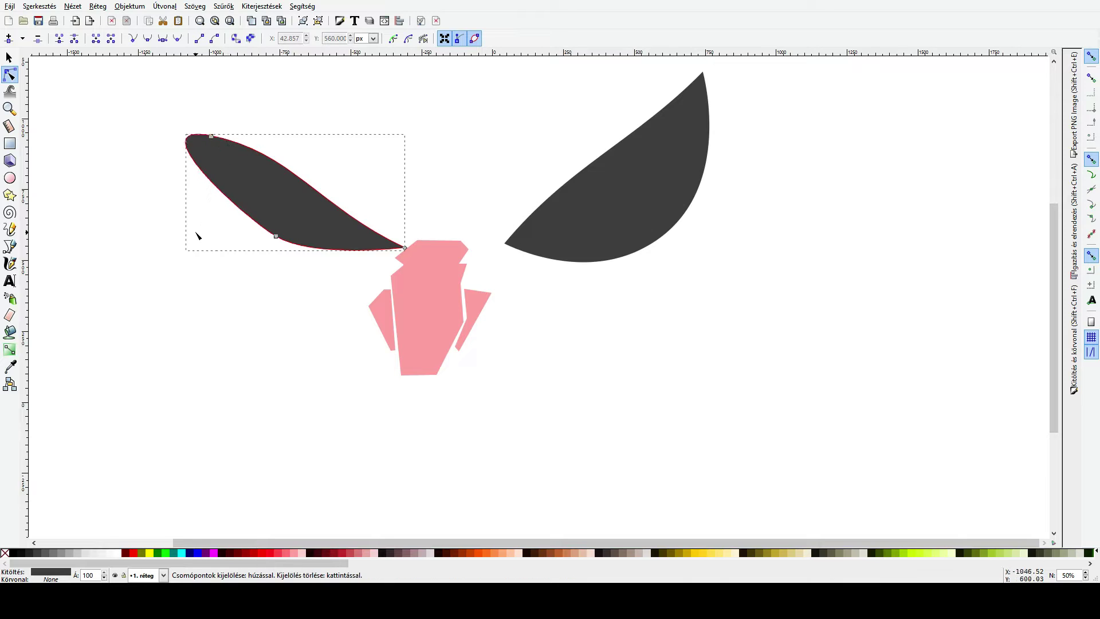
{"action": "key", "text": "ctrl+z"}
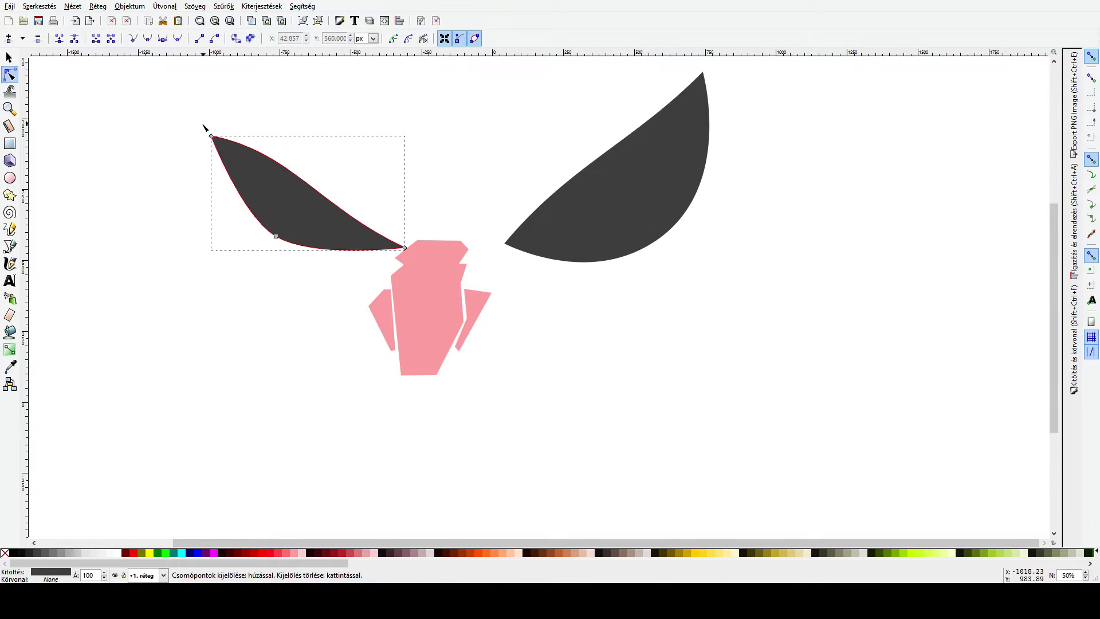
{"action": "left_click", "coordinate": [187, 132]}
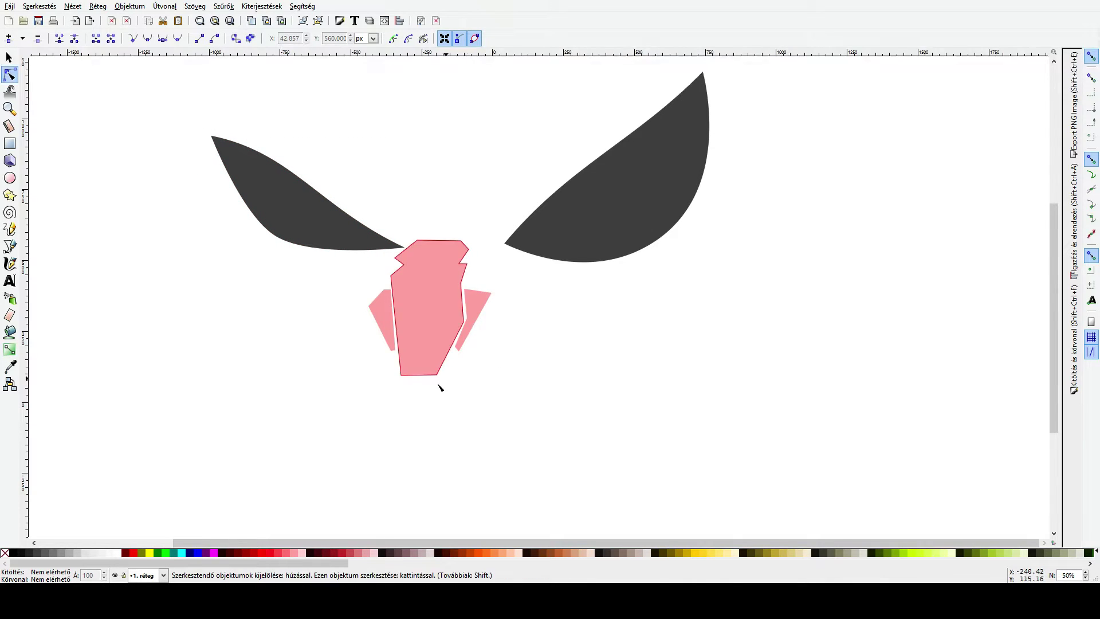
Step: Draw a closed pink grinning-mouth polygon below the nose, about 1534 px wide, with pointed upturned ends and a broad, flat lower edge
{"action": "left_click", "coordinate": [10, 247]}
{"action": "scroll", "coordinate": [379, 384], "scroll_direction": "down", "scroll_amount": 3}
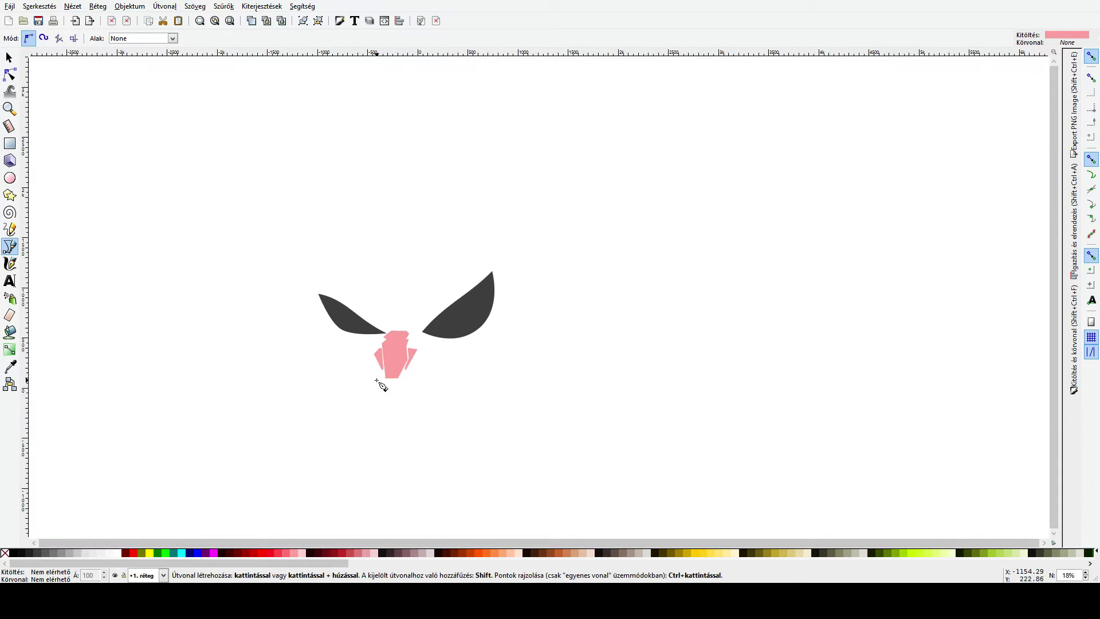
{"action": "scroll", "coordinate": [390, 393], "scroll_direction": "down", "scroll_amount": 3}
{"action": "scroll", "coordinate": [395, 319], "scroll_direction": "up", "scroll_amount": 2}
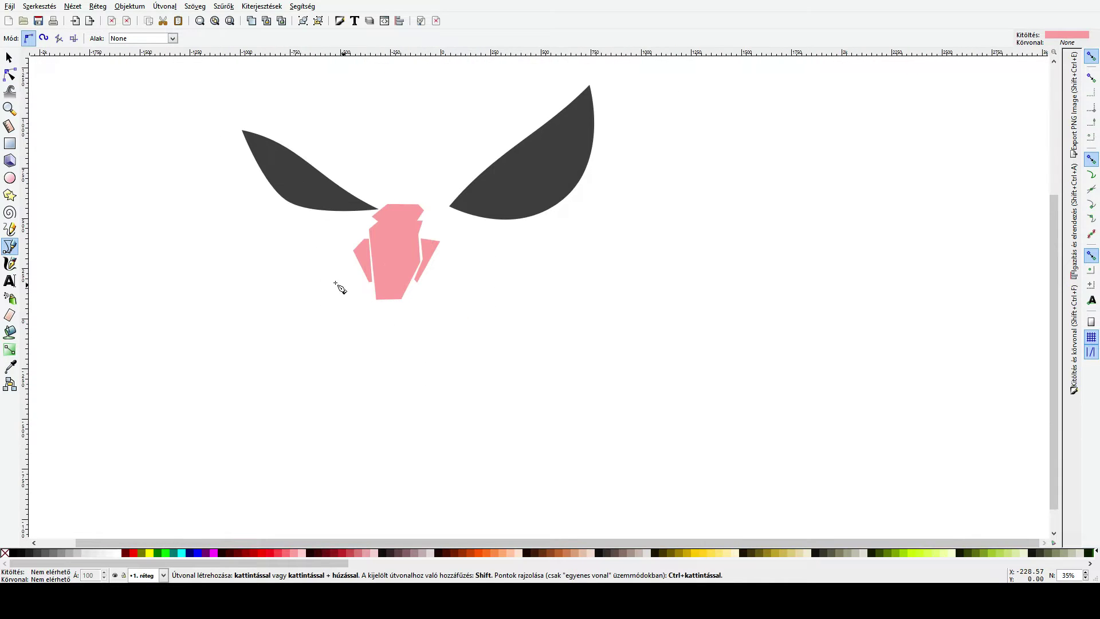
{"action": "left_click", "coordinate": [270, 266]}
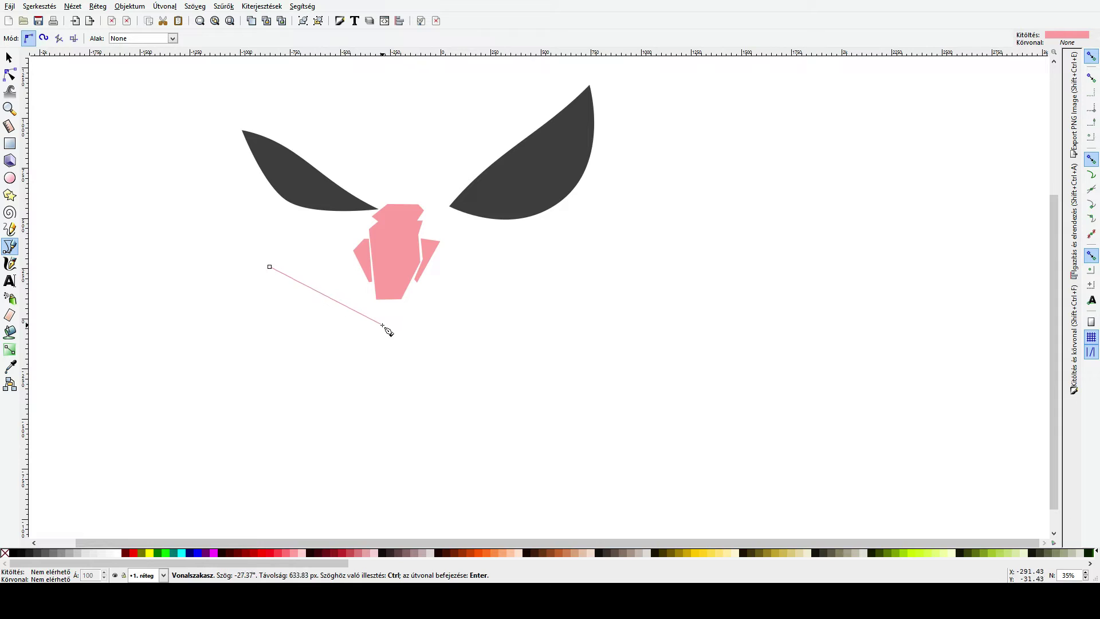
{"action": "left_click", "coordinate": [383, 325]}
{"action": "left_click", "coordinate": [434, 327]}
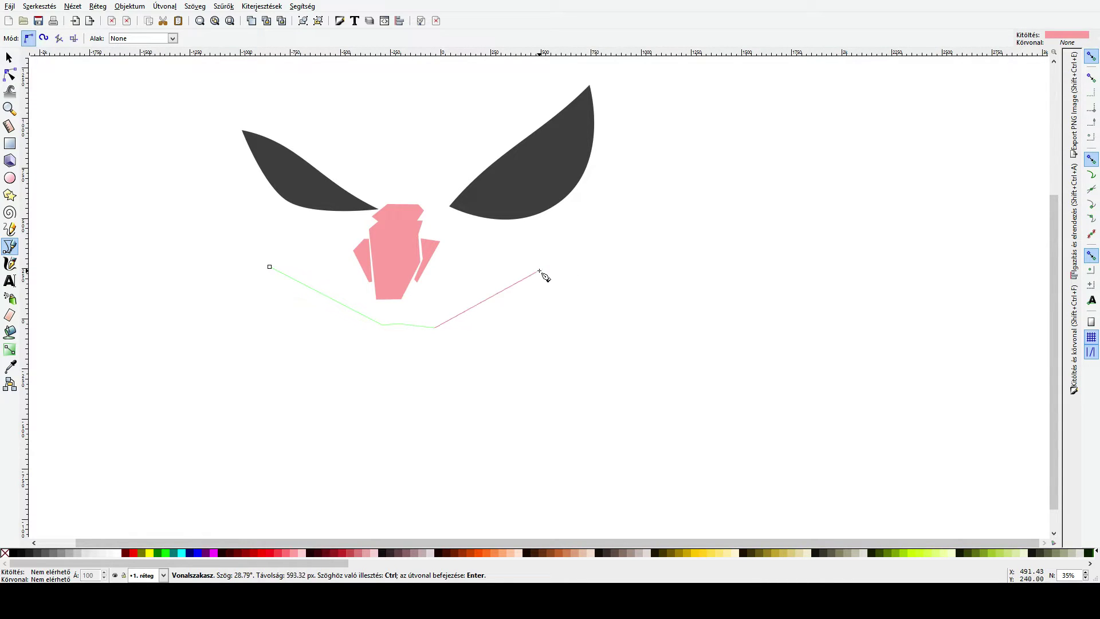
{"action": "left_click", "coordinate": [538, 270]}
{"action": "left_click", "coordinate": [569, 270]}
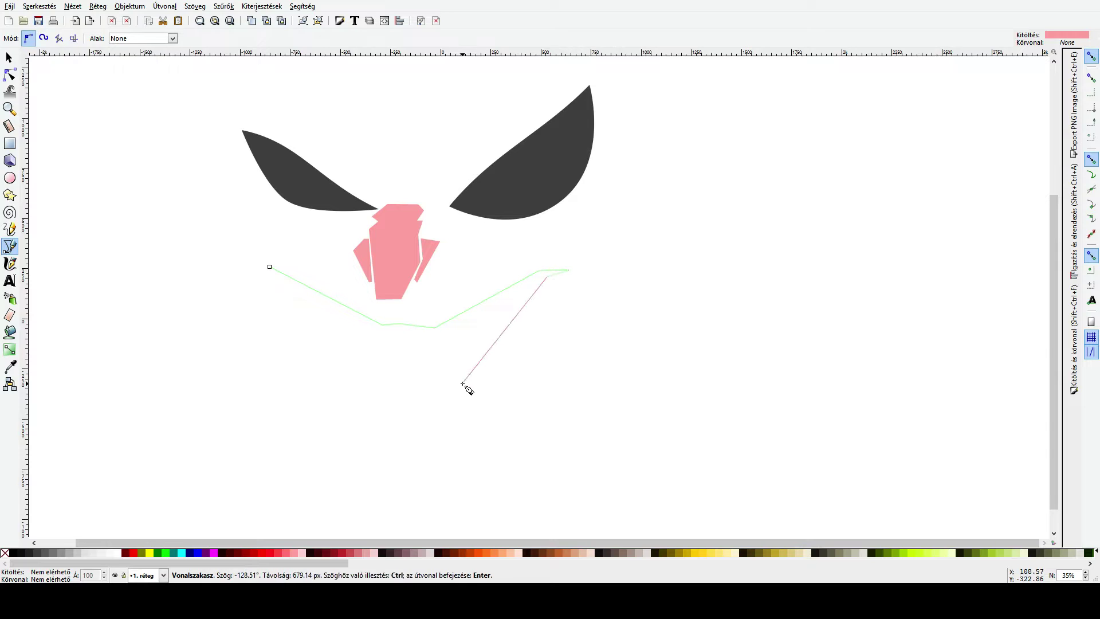
{"action": "left_click", "coordinate": [462, 384]}
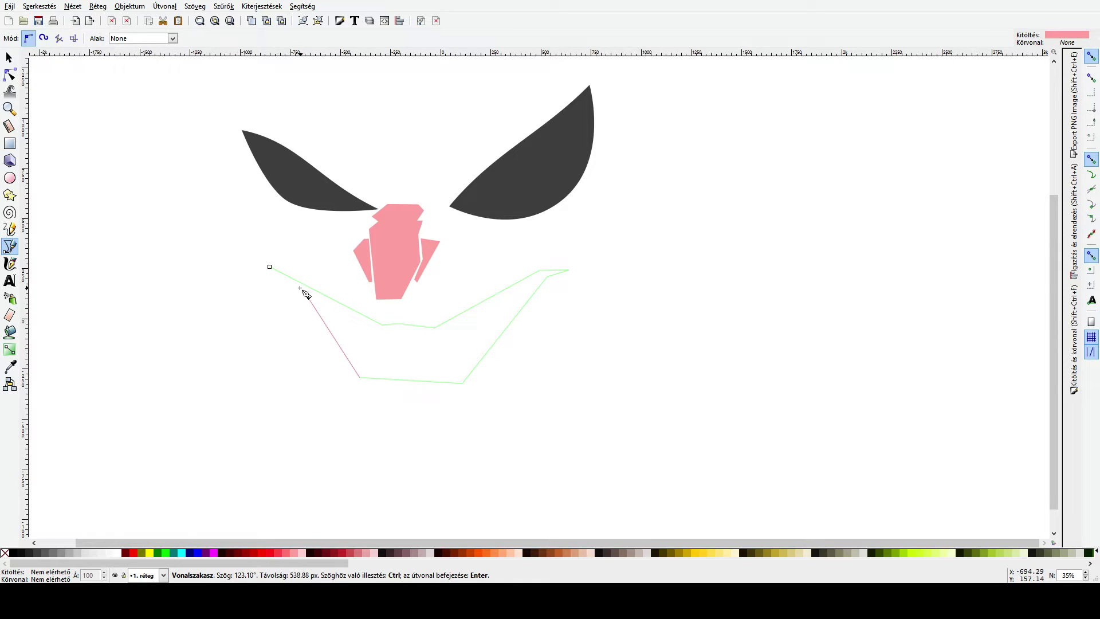
{"action": "left_click", "coordinate": [293, 287]}
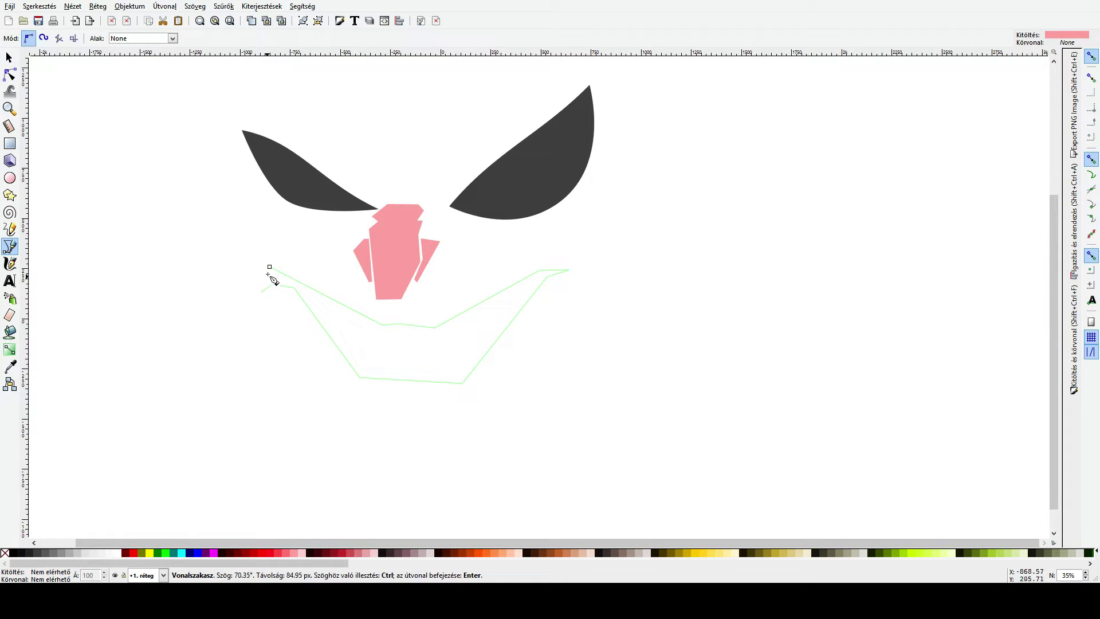
{"action": "left_click", "coordinate": [270, 266]}
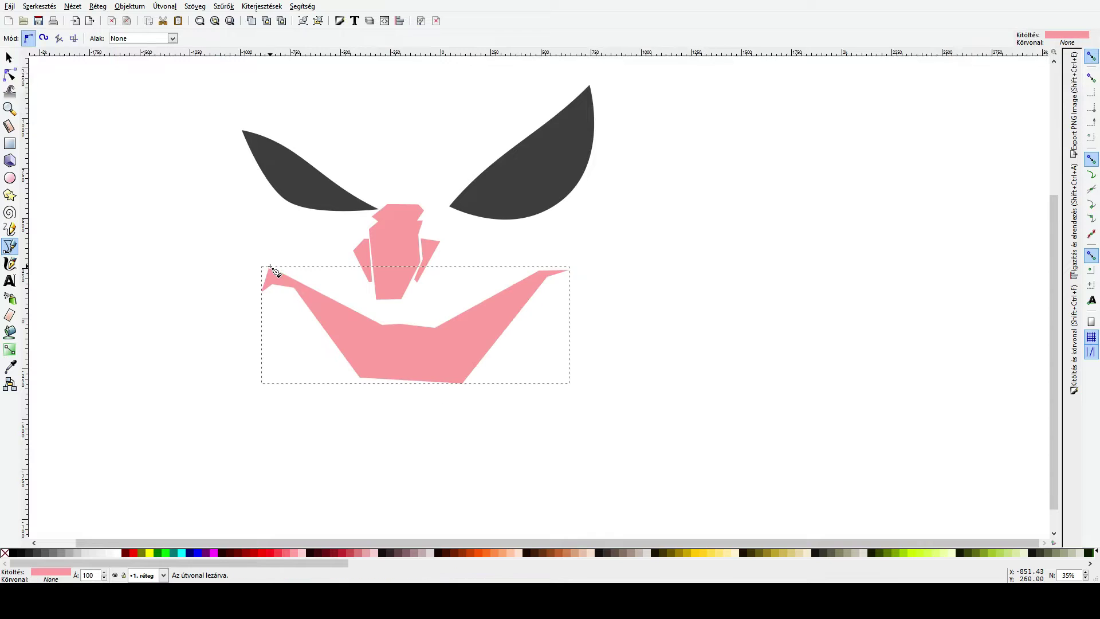
Step: Move the mouth's corner node under the smaller eye to about X -826, Y 229 px and smooth the nodes along both mouth edges
{"action": "left_click", "coordinate": [10, 74]}
{"action": "left_click_drag", "start_coordinate": [271, 268], "coordinate": [276, 275]}
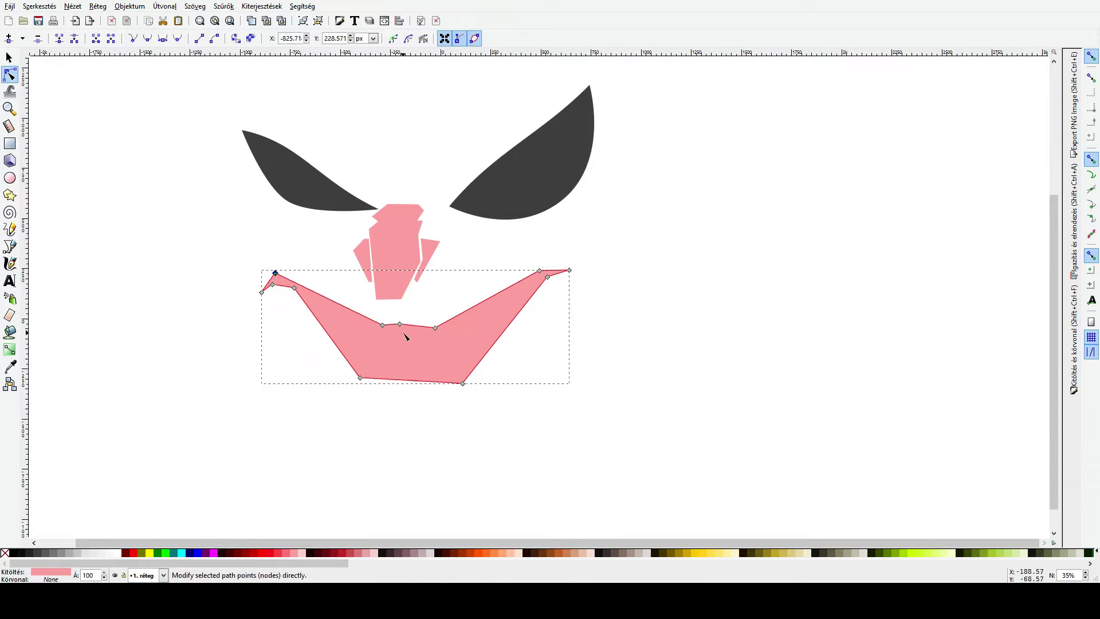
{"action": "left_click", "coordinate": [382, 324], "text": "ctrl"}
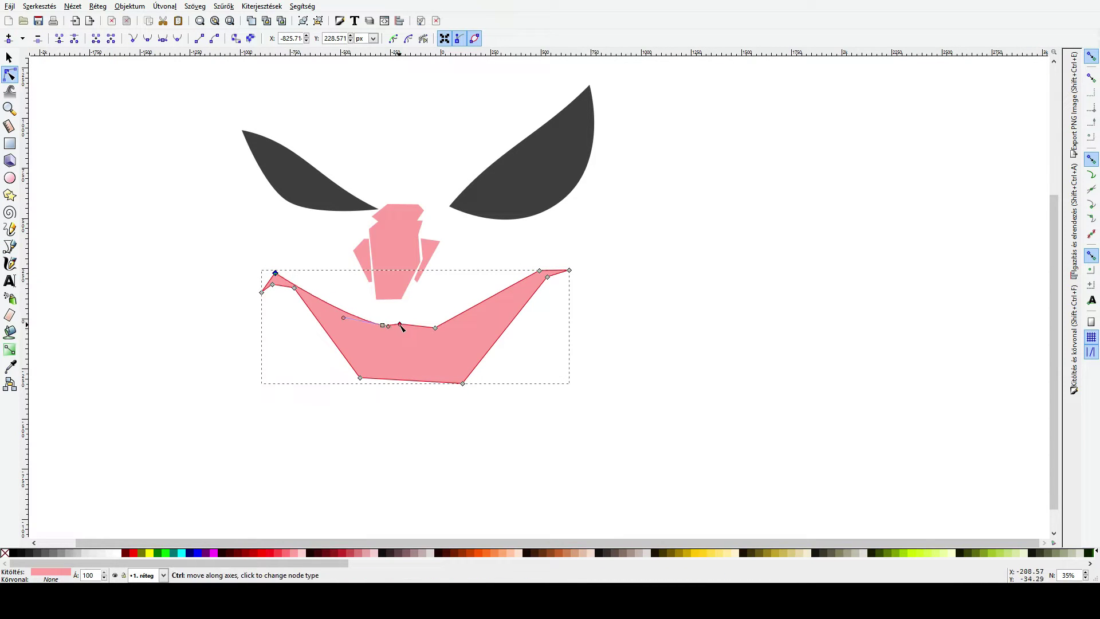
{"action": "left_click", "coordinate": [436, 328], "text": "ctrl"}
{"action": "left_click", "coordinate": [462, 383], "text": "ctrl"}
{"action": "left_click", "coordinate": [360, 378], "text": "ctrl"}
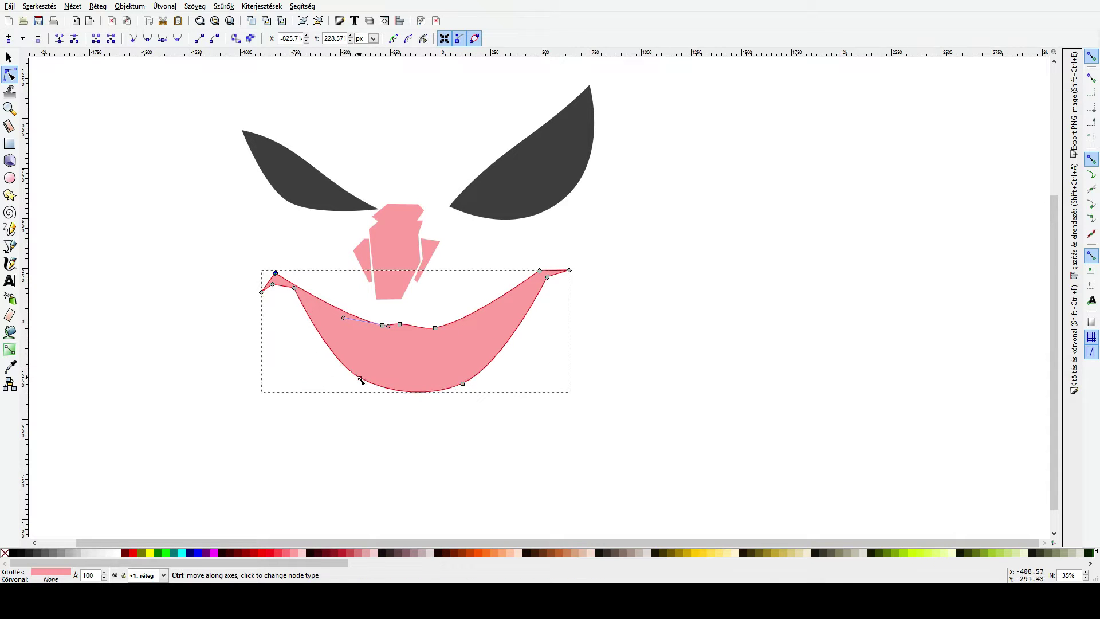
{"action": "left_click", "coordinate": [294, 288], "text": "ctrl"}
{"action": "left_click", "coordinate": [272, 284], "text": "ctrl"}
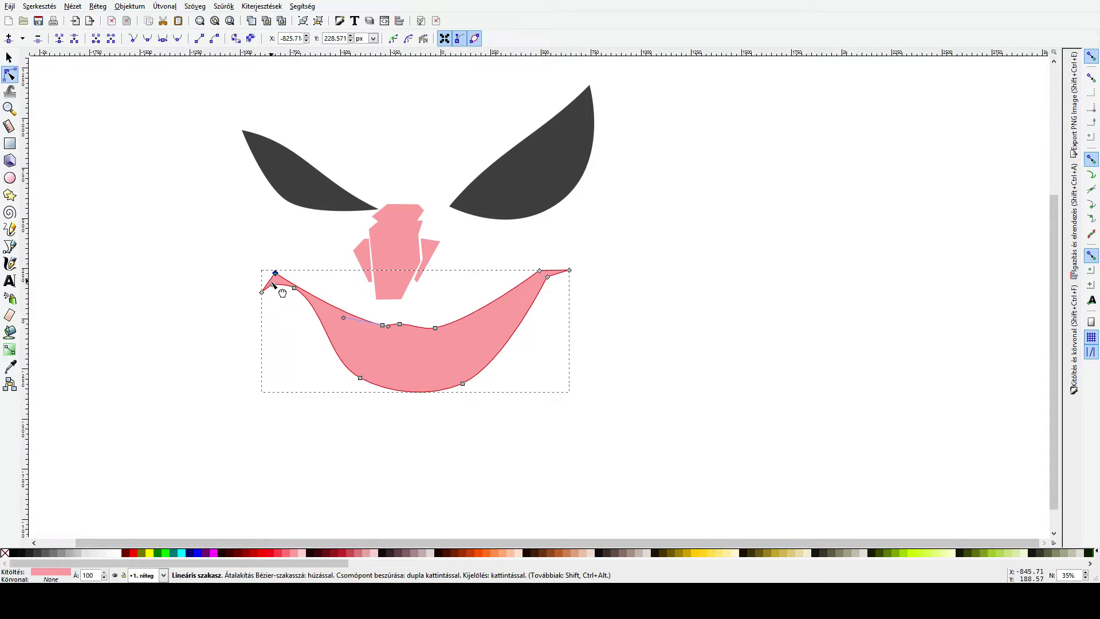
Step: Curve the mouth's upper edge slightly at its end under the smaller eye
{"action": "left_click", "coordinate": [276, 274], "text": "ctrl"}
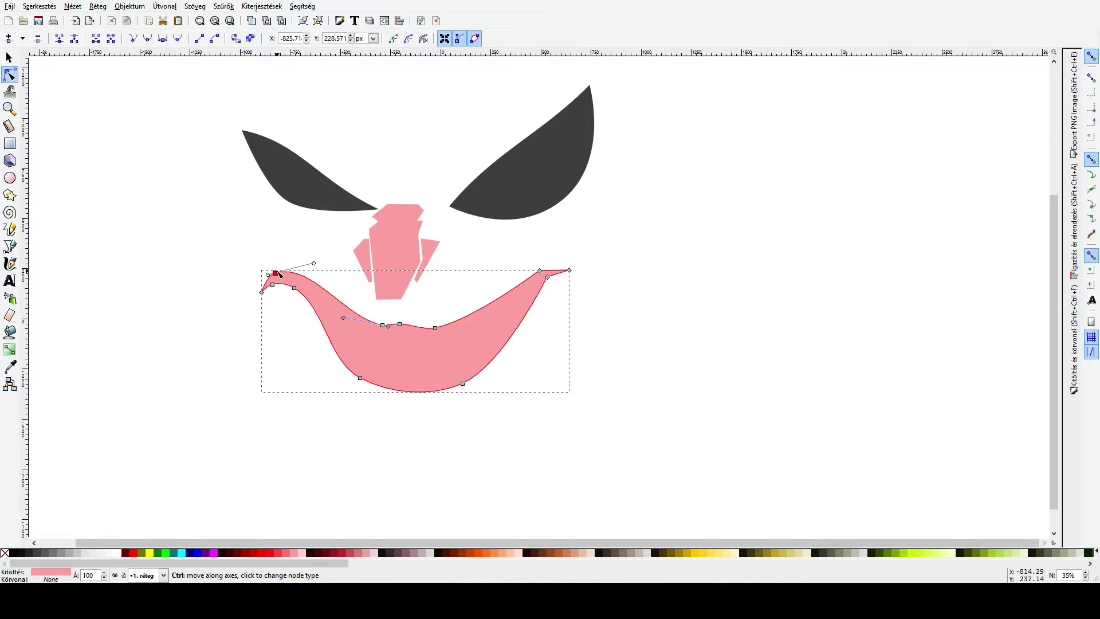
{"action": "left_click_drag", "start_coordinate": [313, 263], "coordinate": [286, 269]}
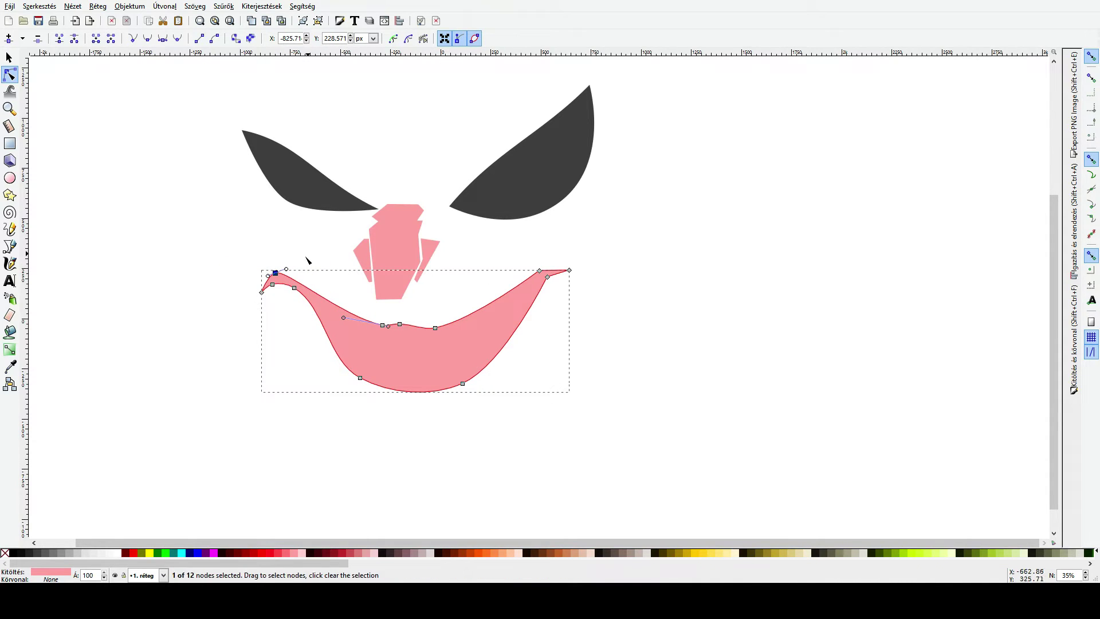
{"action": "key", "text": "ctrl+z"}
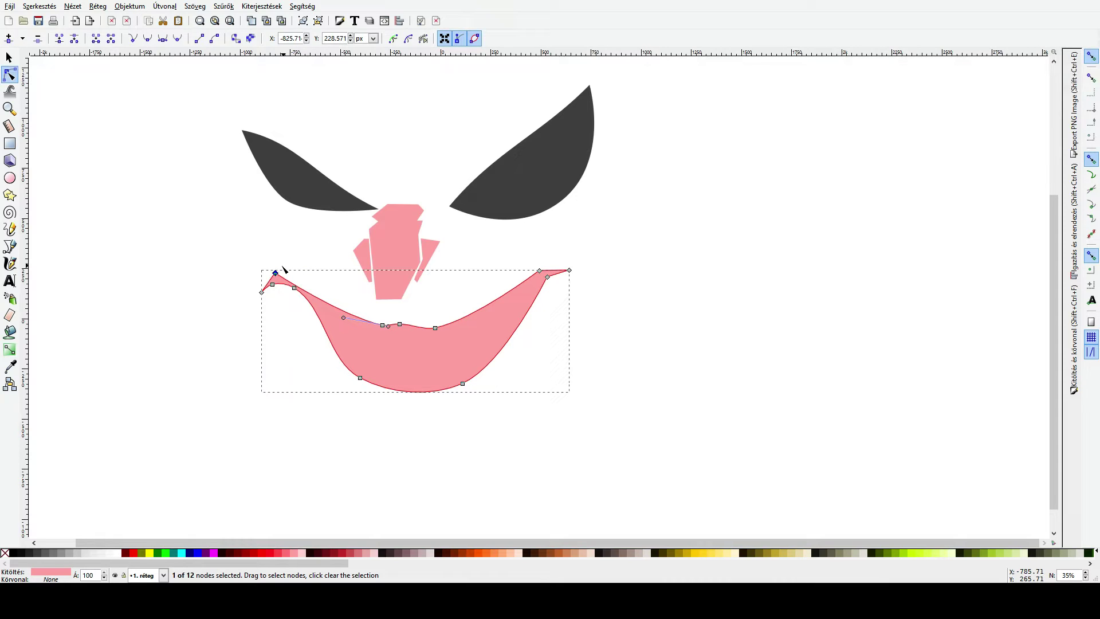
{"action": "left_click", "coordinate": [312, 245]}
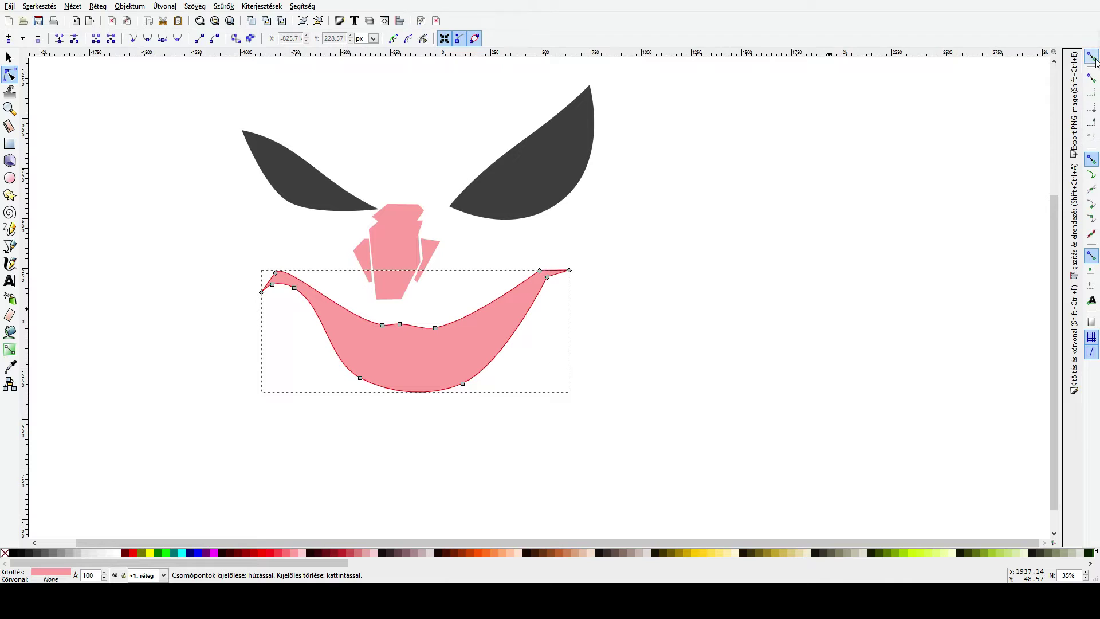
Step: Turn off snapping and shift the mouth's two lowest nodes slightly up and toward the larger eye's side
{"action": "key", "text": "percent"}
{"action": "scroll", "coordinate": [302, 321], "scroll_direction": "up", "scroll_amount": 2}
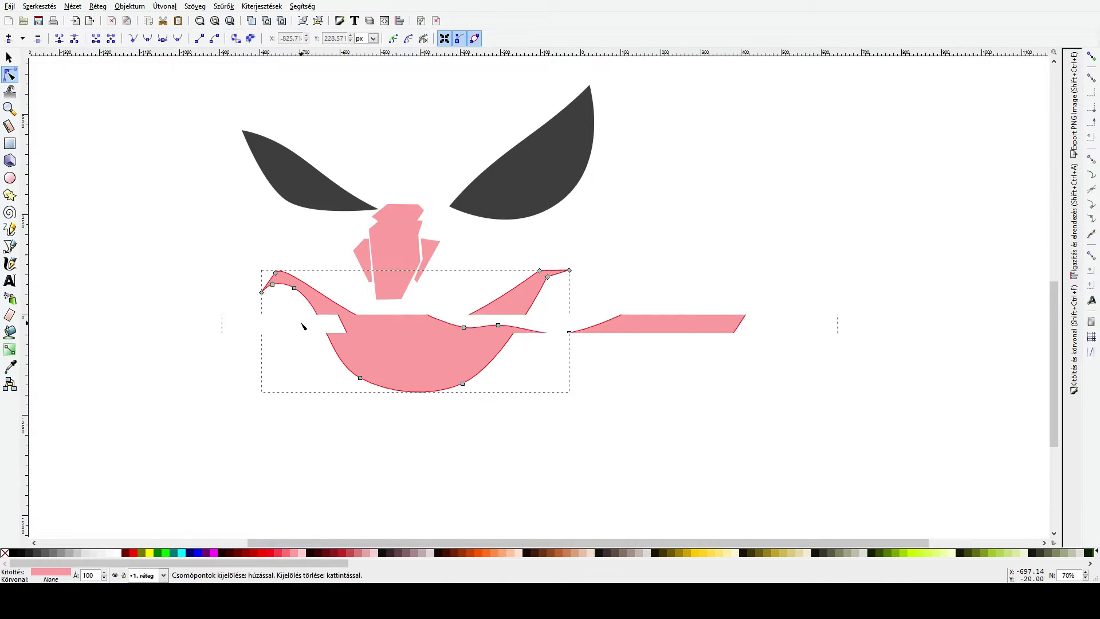
{"action": "scroll", "coordinate": [393, 375], "scroll_direction": "down", "scroll_amount": 2}
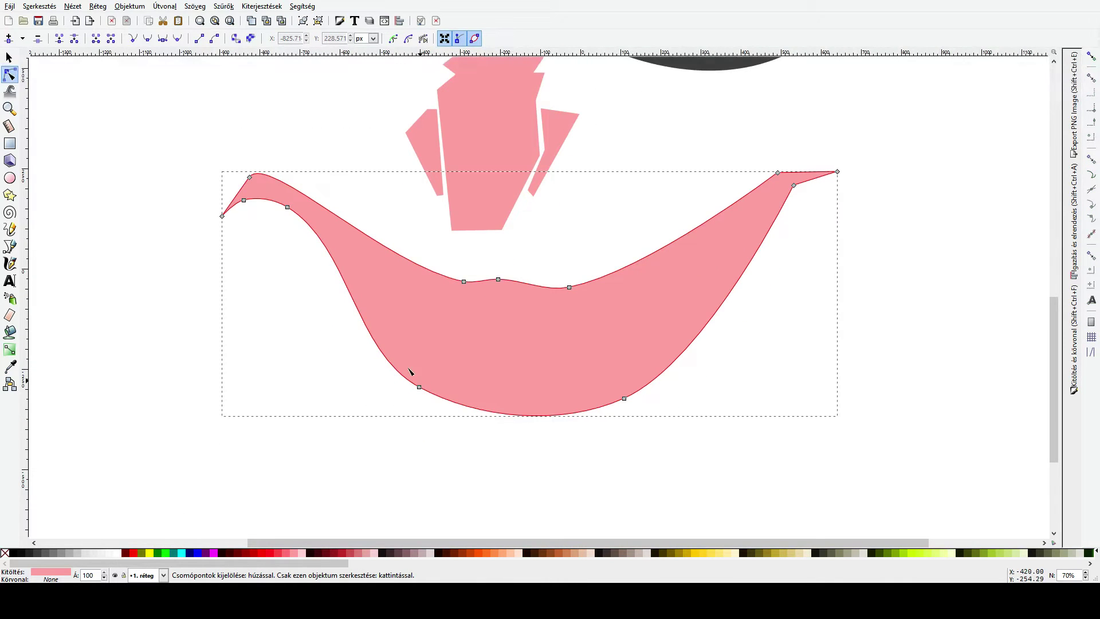
{"action": "left_click_drag", "start_coordinate": [402, 352], "coordinate": [638, 449]}
{"action": "left_click_drag", "start_coordinate": [625, 400], "coordinate": [636, 380]}
{"action": "left_click", "coordinate": [602, 393]}
Step: Select all six face shapes and move them together to about X -353, Y 475 px
{"action": "scroll", "coordinate": [631, 444], "scroll_direction": "down", "scroll_amount": 3}
{"action": "key", "text": "s"}
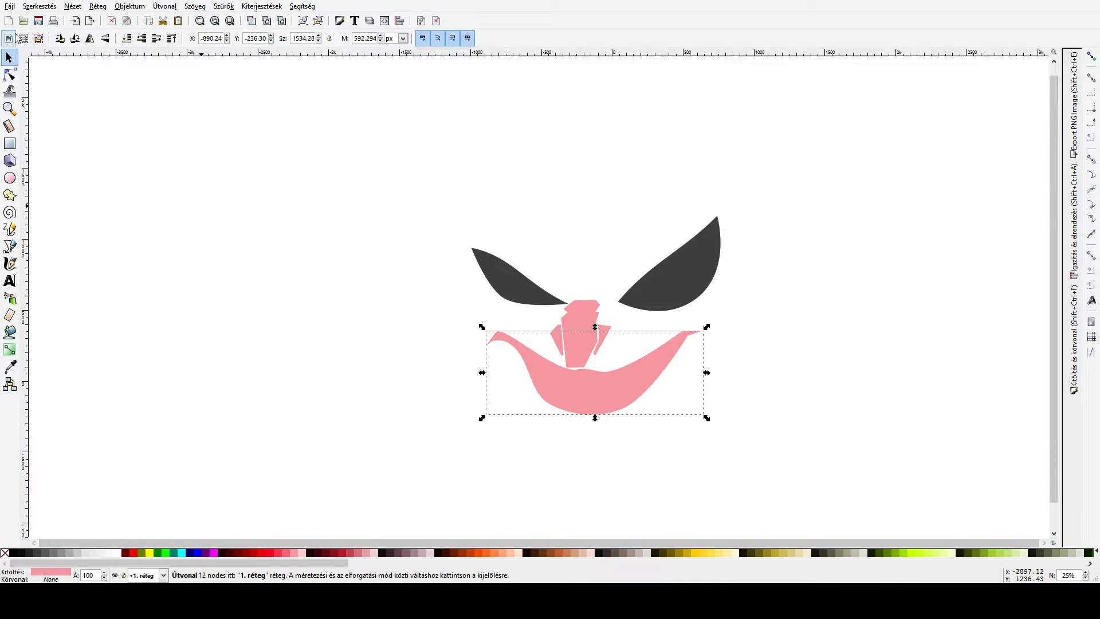
{"action": "left_click", "coordinate": [10, 75]}
{"action": "key", "text": "s"}
{"action": "scroll", "coordinate": [571, 307], "scroll_direction": "down", "scroll_amount": 2}
{"action": "left_click_drag", "start_coordinate": [490, 219], "coordinate": [719, 415]}
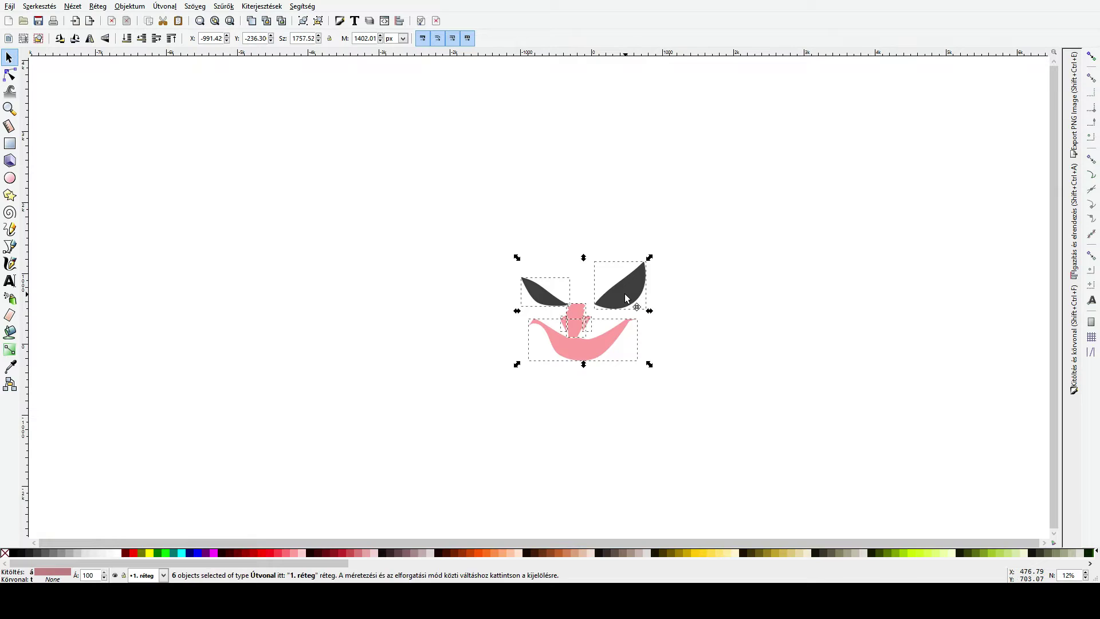
{"action": "left_click_drag", "start_coordinate": [613, 292], "coordinate": [695, 269]}
{"action": "key", "text": "ctrl+d"}
{"action": "scroll", "coordinate": [693, 266], "scroll_direction": "up", "scroll_amount": 3}
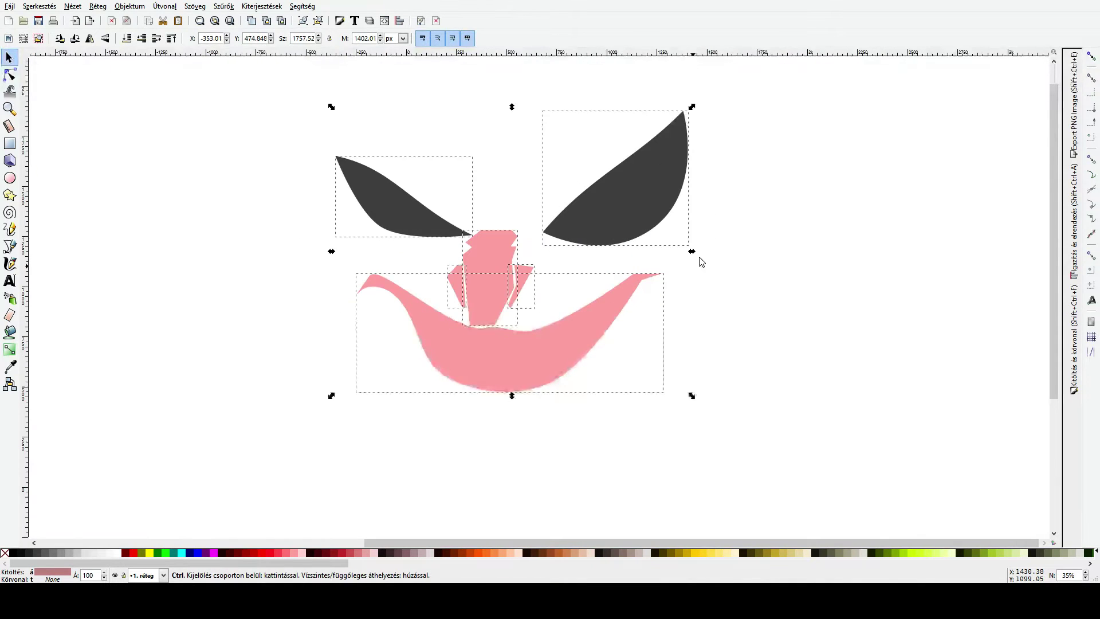
Step: Rotate the mouth slightly clockwise, lowering its end under the larger eye, to about 1536 by 675 px overall, and deselect it
{"action": "left_click", "coordinate": [700, 261]}
{"action": "left_click", "coordinate": [531, 347]}
{"action": "left_click", "coordinate": [10, 75]}
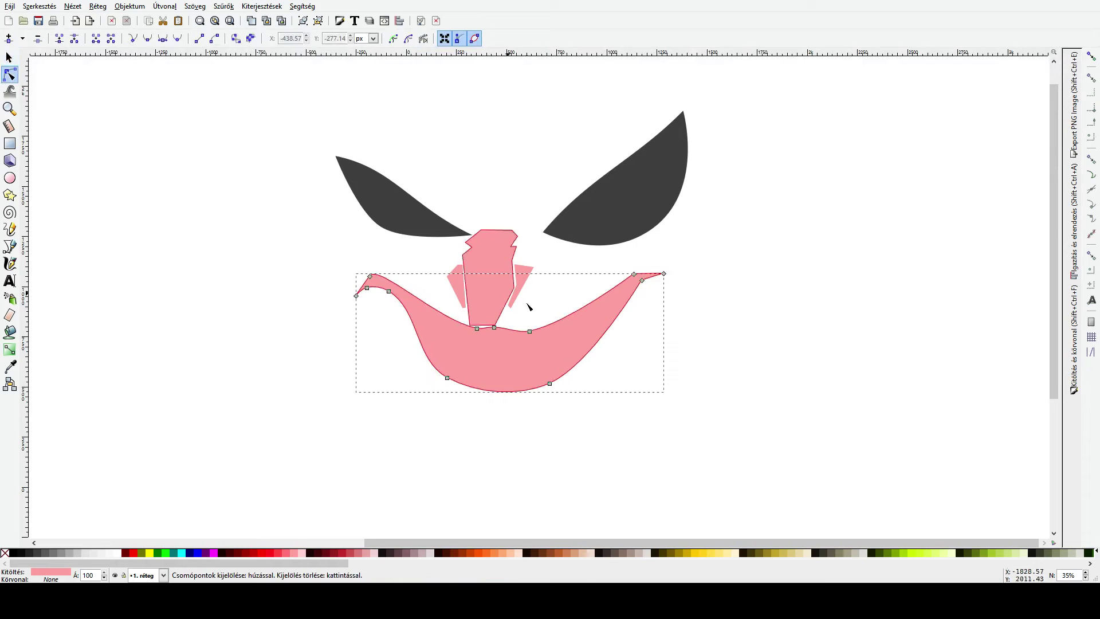
{"action": "left_click", "coordinate": [9, 57]}
{"action": "left_click", "coordinate": [601, 343]}
{"action": "left_click_drag", "start_coordinate": [639, 282], "coordinate": [677, 294]}
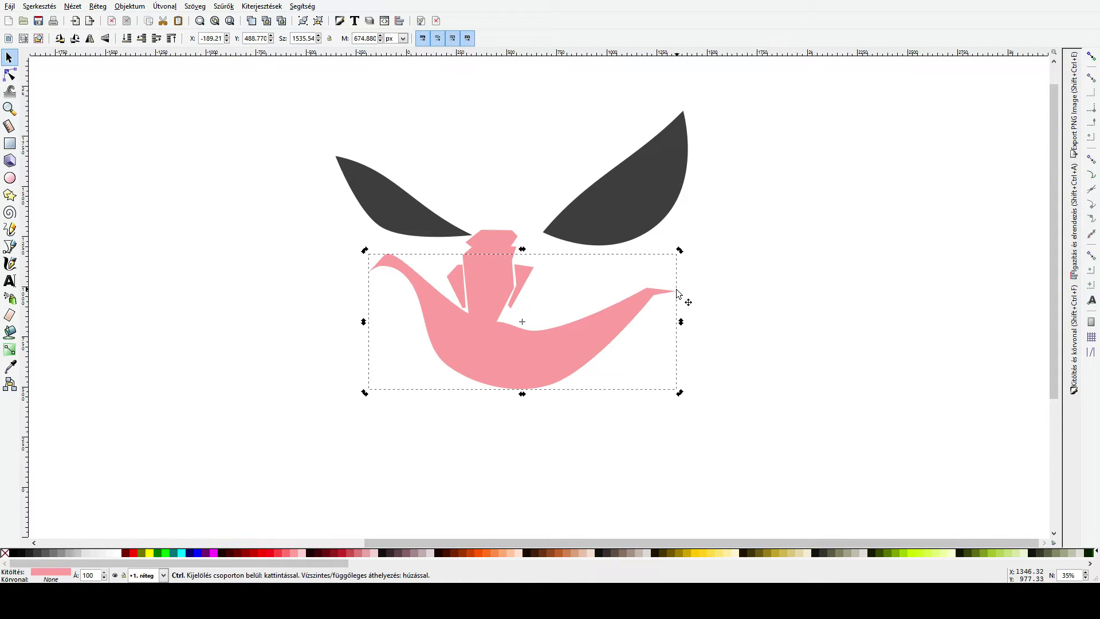
{"action": "left_click", "coordinate": [708, 300]}
Step: Pull the mouth's two lowest nodes down to about Y 119 px and shift the whole mouth to about X -238 px
{"action": "left_click", "coordinate": [617, 303]}
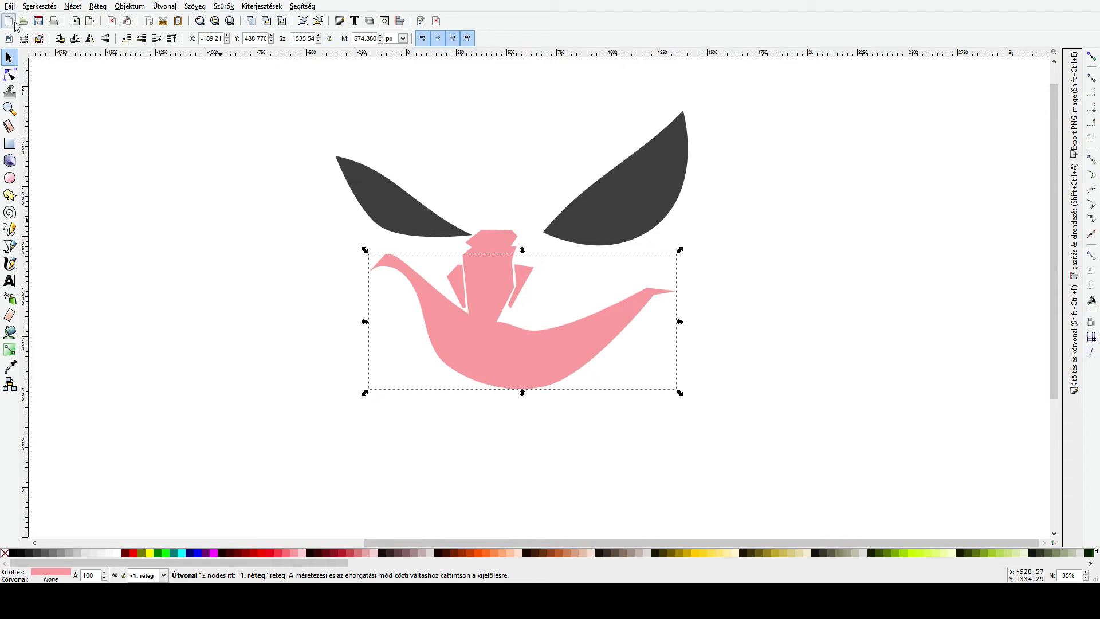
{"action": "left_click", "coordinate": [10, 74]}
{"action": "left_click_drag", "start_coordinate": [495, 395], "coordinate": [602, 453]}
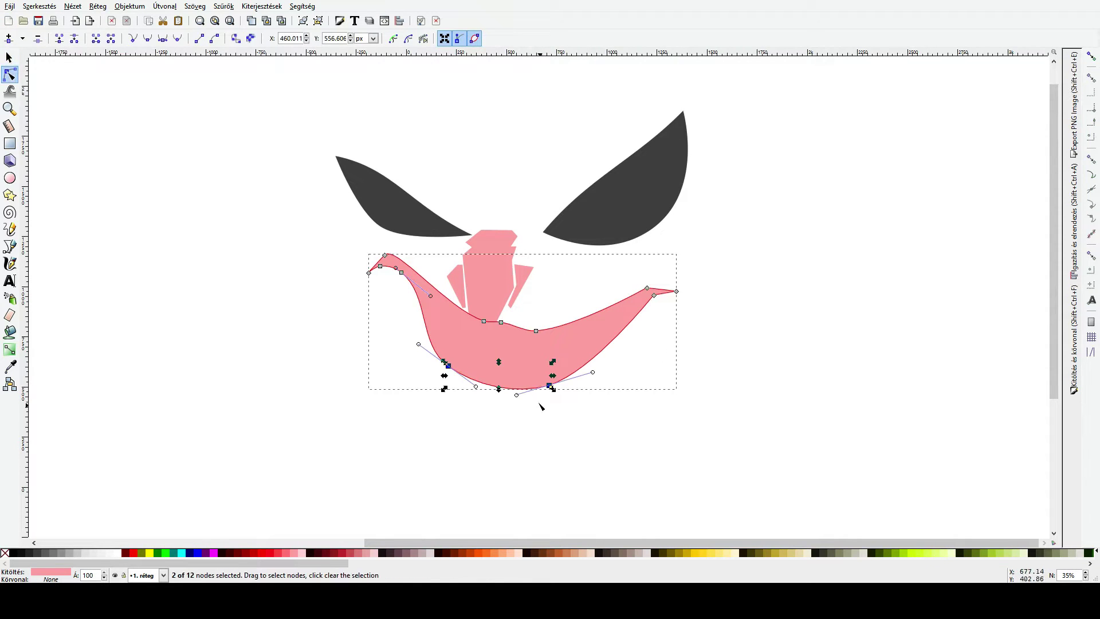
{"action": "left_click_drag", "start_coordinate": [549, 385], "coordinate": [547, 476]}
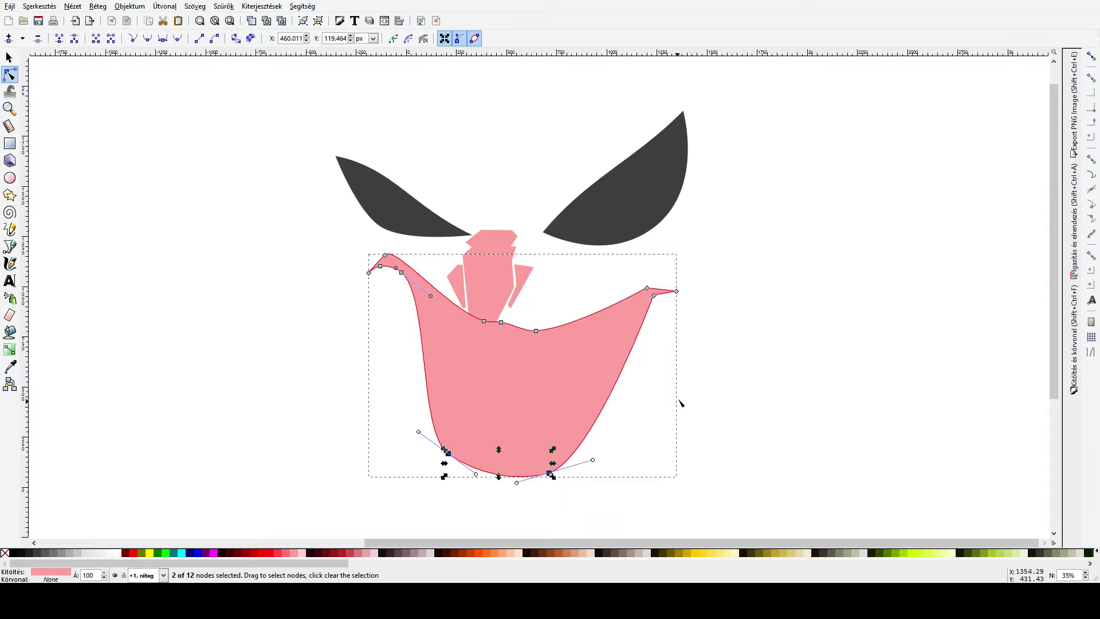
{"action": "key", "text": "s"}
{"action": "left_click", "coordinate": [521, 368]}
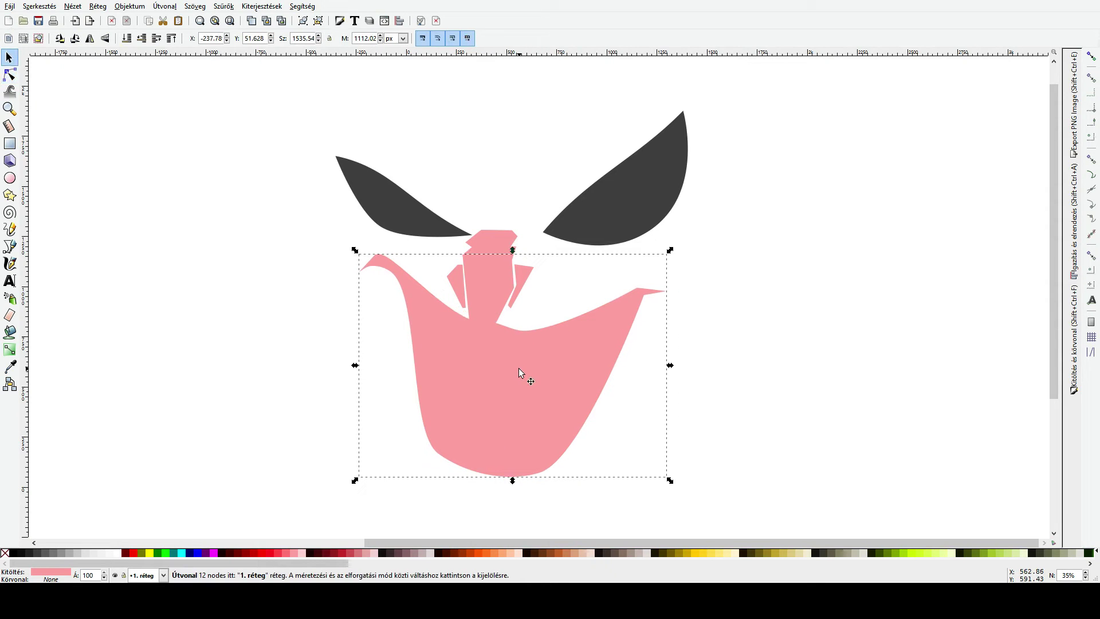
Step: Lower the three mouth-edge nodes beneath the nose slightly, and move the whole mouth to about X -249, Y 80 px
{"action": "left_click", "coordinate": [10, 75]}
{"action": "left_click_drag", "start_coordinate": [462, 312], "coordinate": [525, 347]}
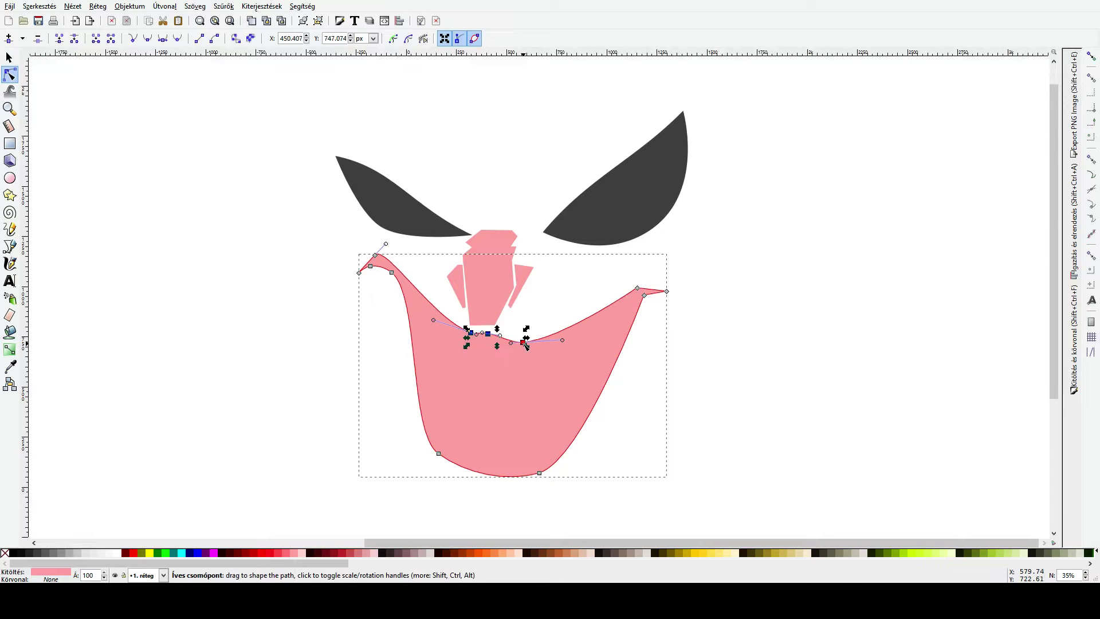
{"action": "key", "text": "s"}
{"action": "left_click", "coordinate": [726, 383]}
{"action": "left_click_drag", "start_coordinate": [616, 348], "coordinate": [614, 340]}
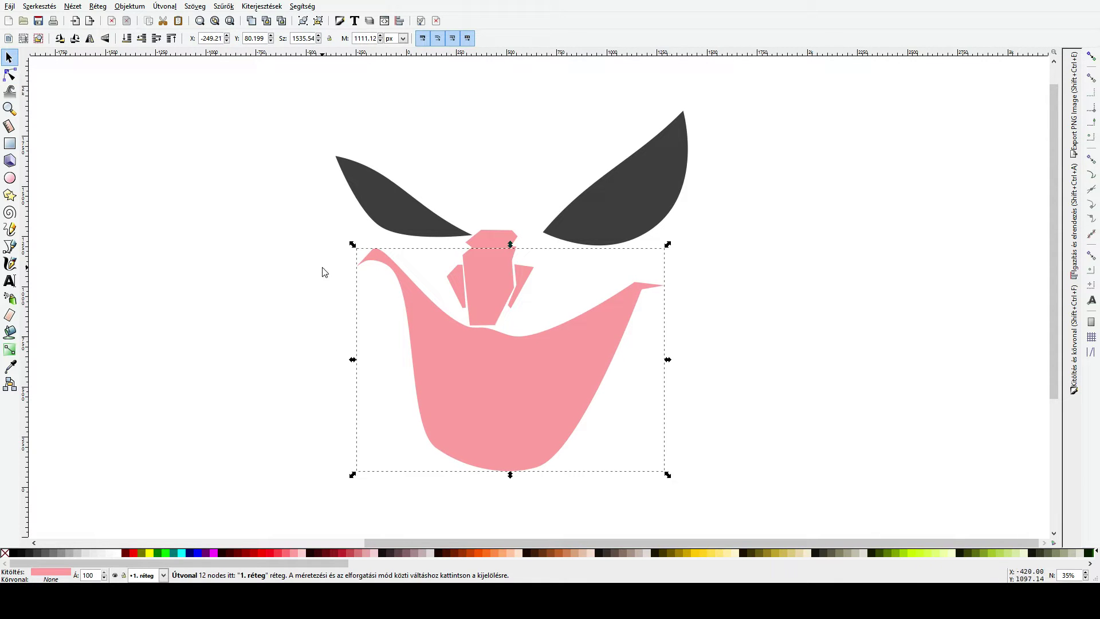
Step: Draw a closed, straight-edged inner mouth shape with small notches on both sides inside the pink mouth and fill it white
{"action": "scroll", "coordinate": [369, 296], "scroll_direction": "down", "scroll_amount": 2, "text": "ctrl"}
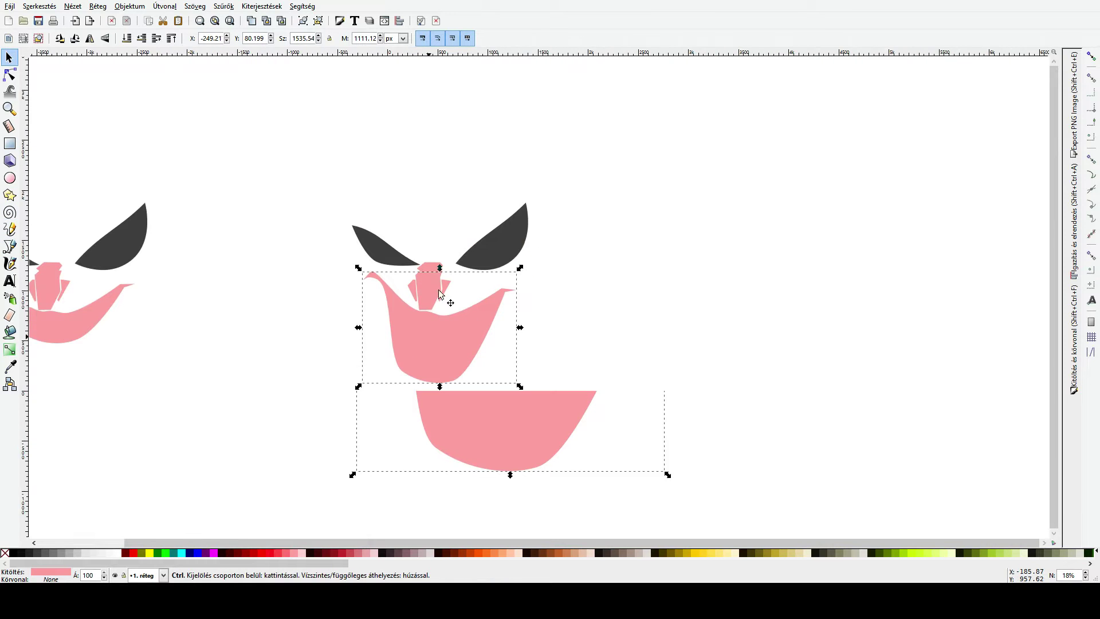
{"action": "scroll", "coordinate": [177, 290], "scroll_direction": "left", "scroll_amount": 3}
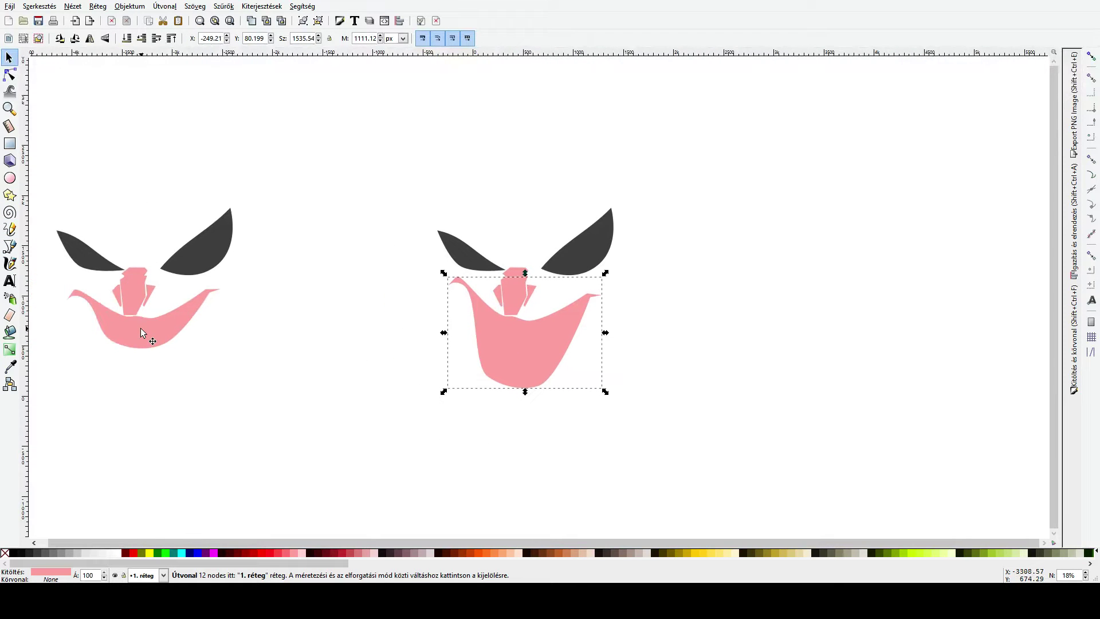
{"action": "scroll", "coordinate": [511, 362], "scroll_direction": "up", "scroll_amount": 3, "text": "ctrl"}
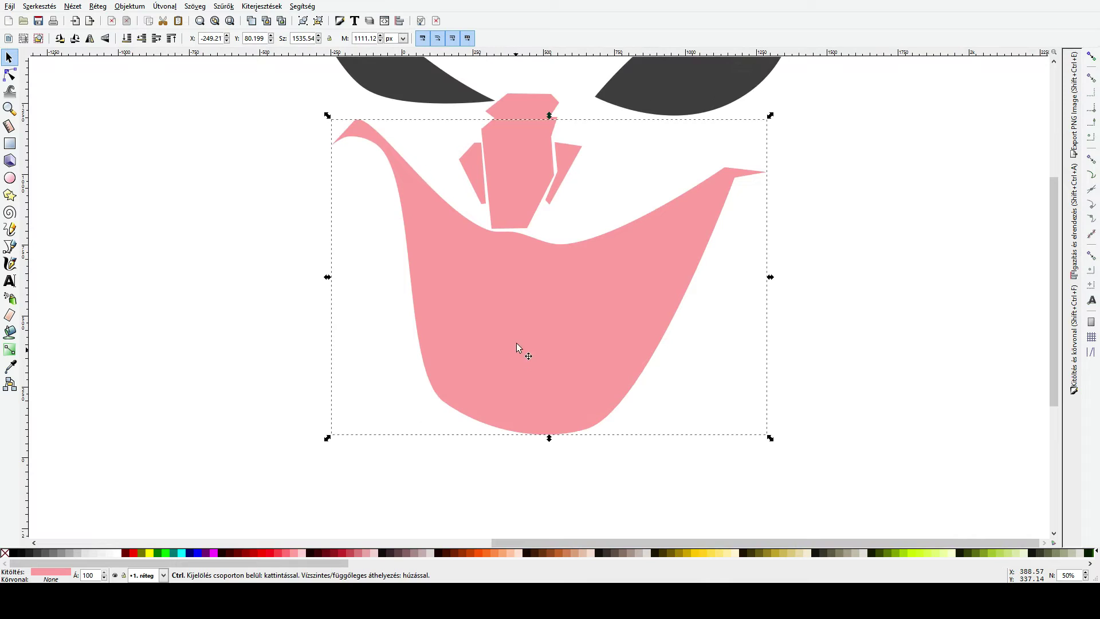
{"action": "scroll", "coordinate": [587, 305], "scroll_direction": "down", "scroll_amount": 1, "text": "ctrl"}
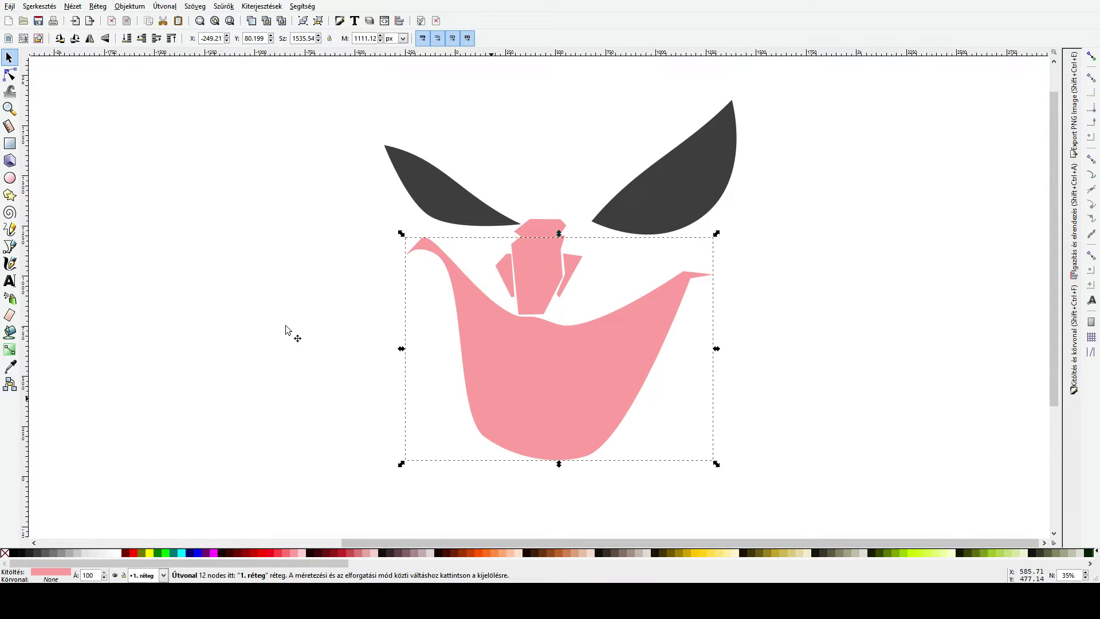
{"action": "left_click", "coordinate": [9, 246]}
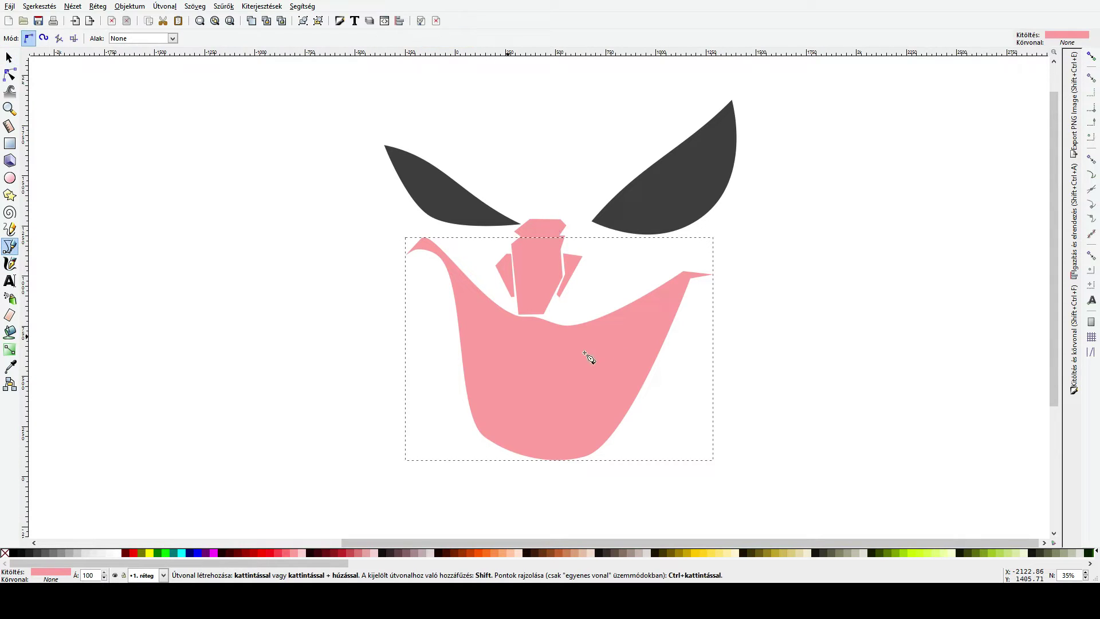
{"action": "left_click", "coordinate": [465, 288]}
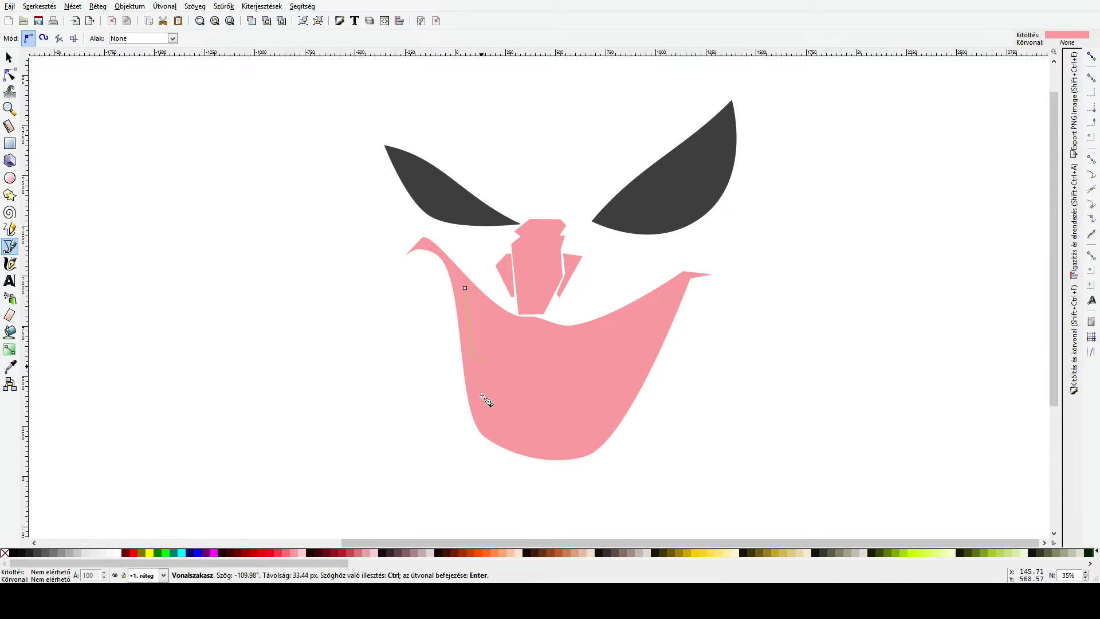
{"action": "left_click", "coordinate": [494, 427]}
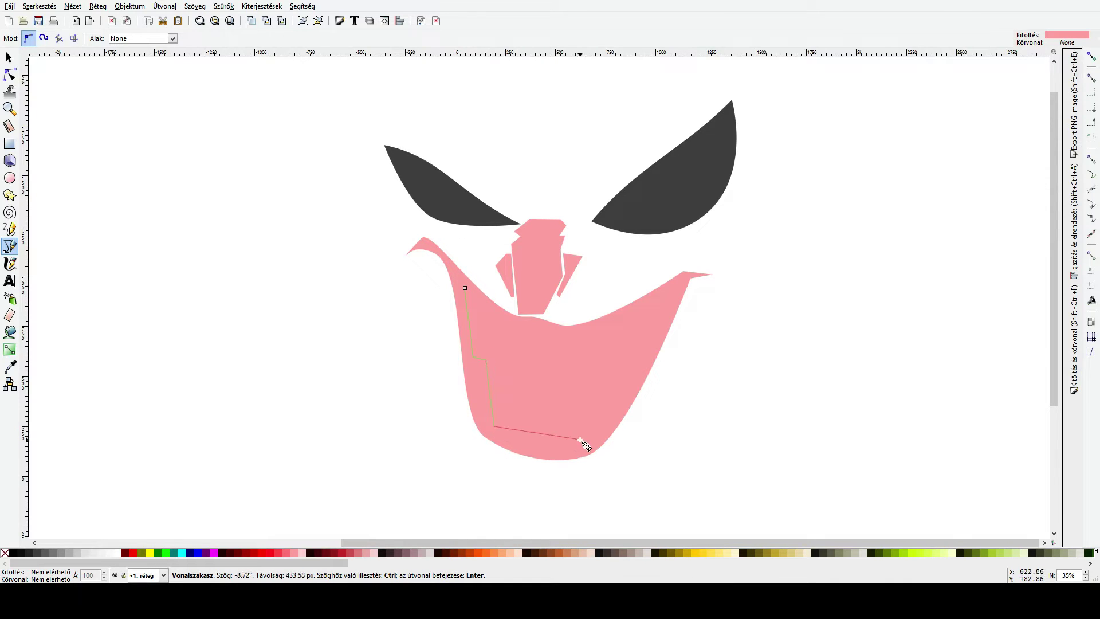
{"action": "left_click", "coordinate": [579, 439]}
{"action": "left_click", "coordinate": [629, 378]}
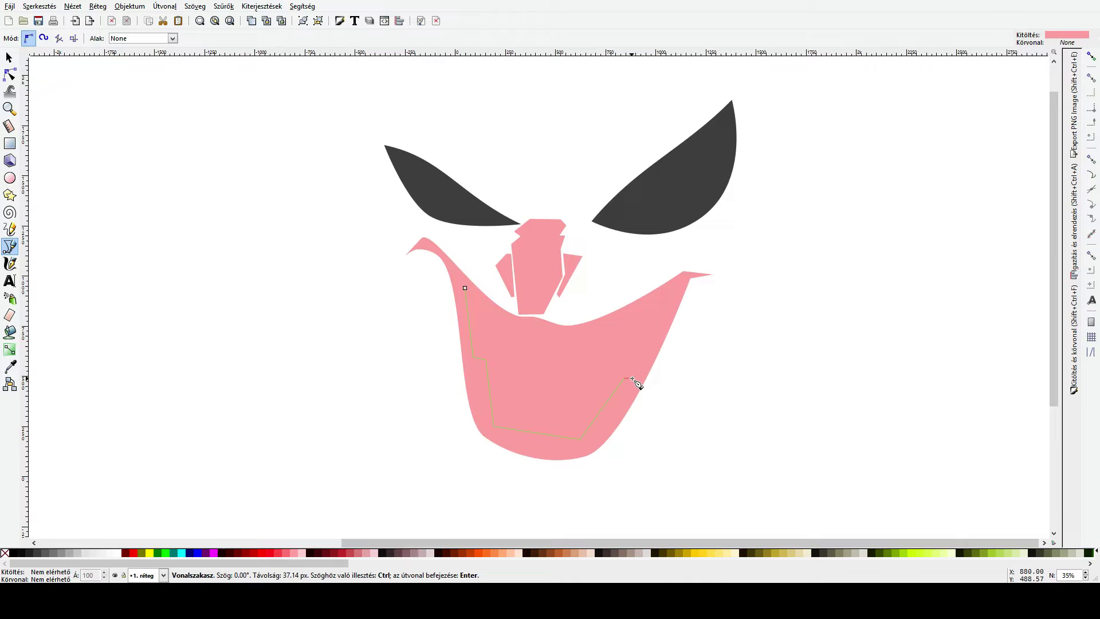
{"action": "left_click", "coordinate": [674, 293]}
{"action": "left_click", "coordinate": [547, 337]}
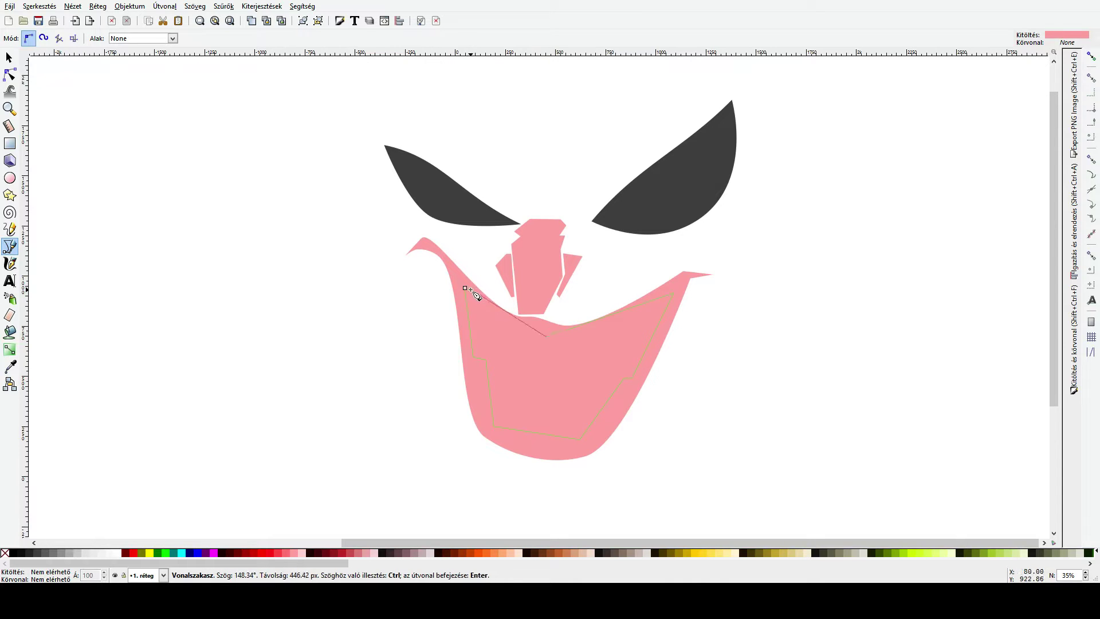
{"action": "left_click", "coordinate": [466, 289]}
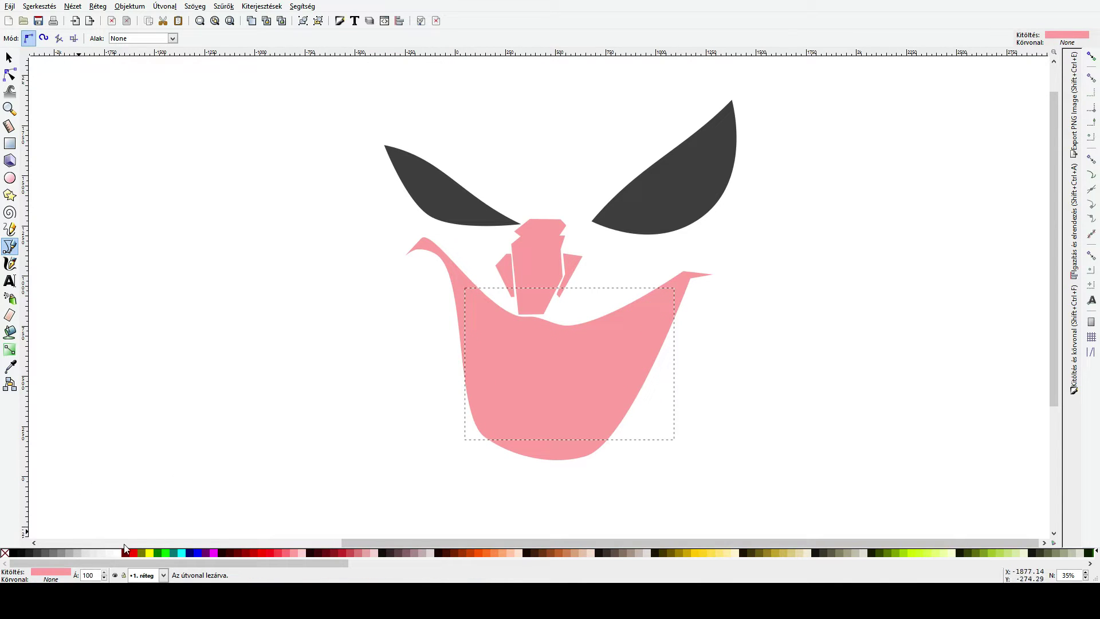
{"action": "left_click", "coordinate": [118, 553]}
Step: Bend the white inner shape's upper edges into a smooth curve, lower its middle node slightly, and bow its bottom edge downward
{"action": "left_click", "coordinate": [10, 75]}
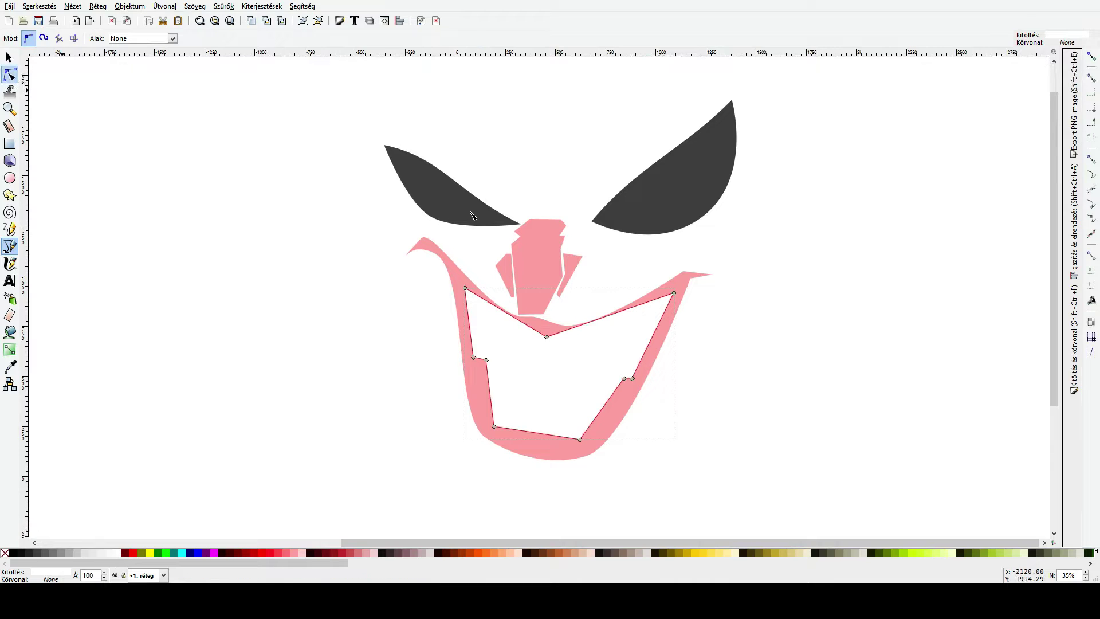
{"action": "left_click_drag", "start_coordinate": [547, 339], "coordinate": [541, 341]}
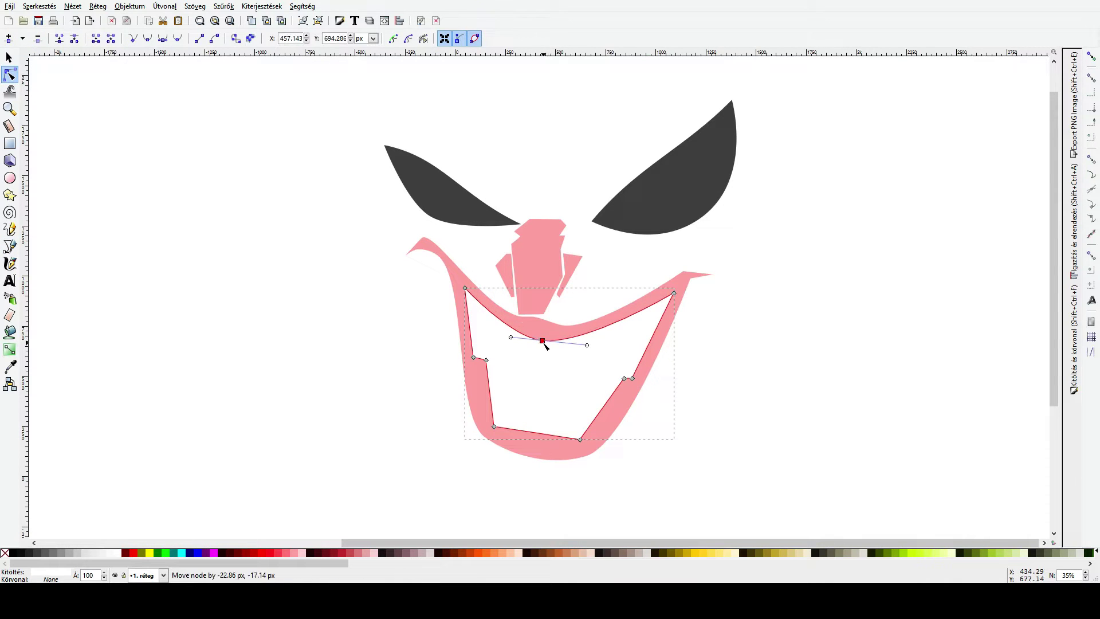
{"action": "left_click_drag", "start_coordinate": [539, 437], "coordinate": [541, 446]}
{"action": "left_click", "coordinate": [636, 485]}
{"action": "scroll", "coordinate": [712, 320], "scroll_direction": "up", "scroll_amount": 1}
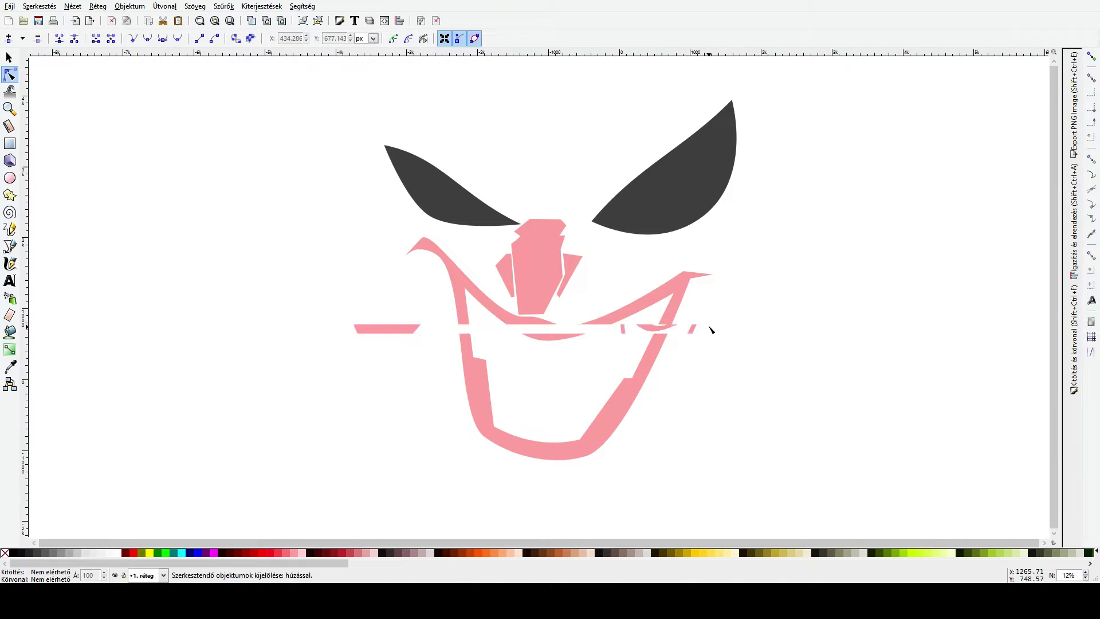
Step: Duplicate the smaller eye in white, shrink the copy to about 635 by 369 px, and move its lower node inward to leave a dark outline
{"action": "left_click", "coordinate": [617, 248]}
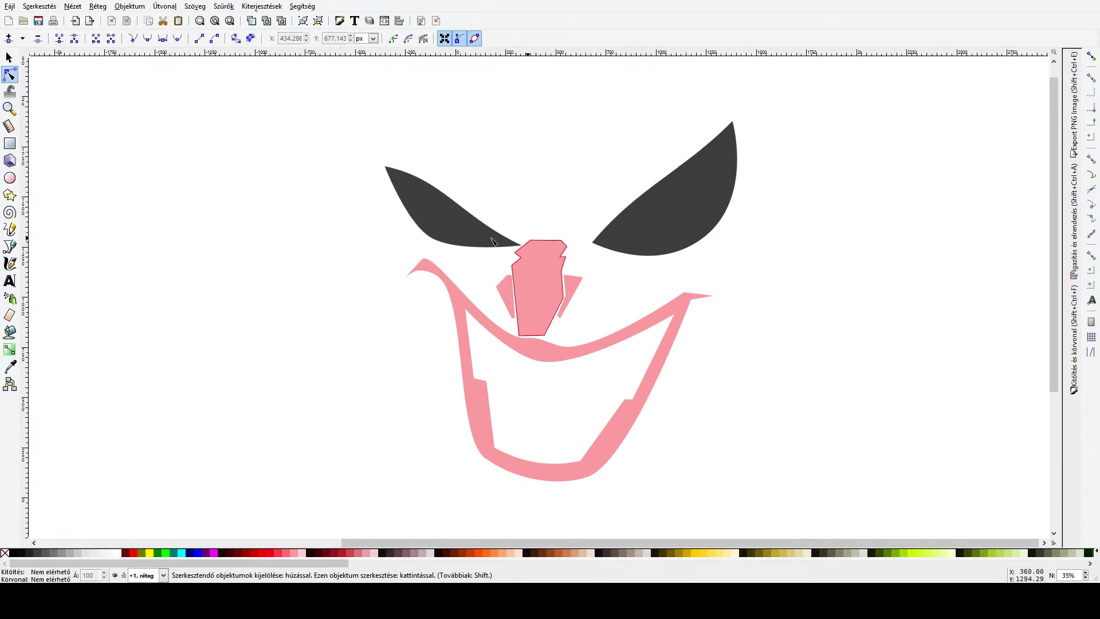
{"action": "left_click", "coordinate": [470, 241]}
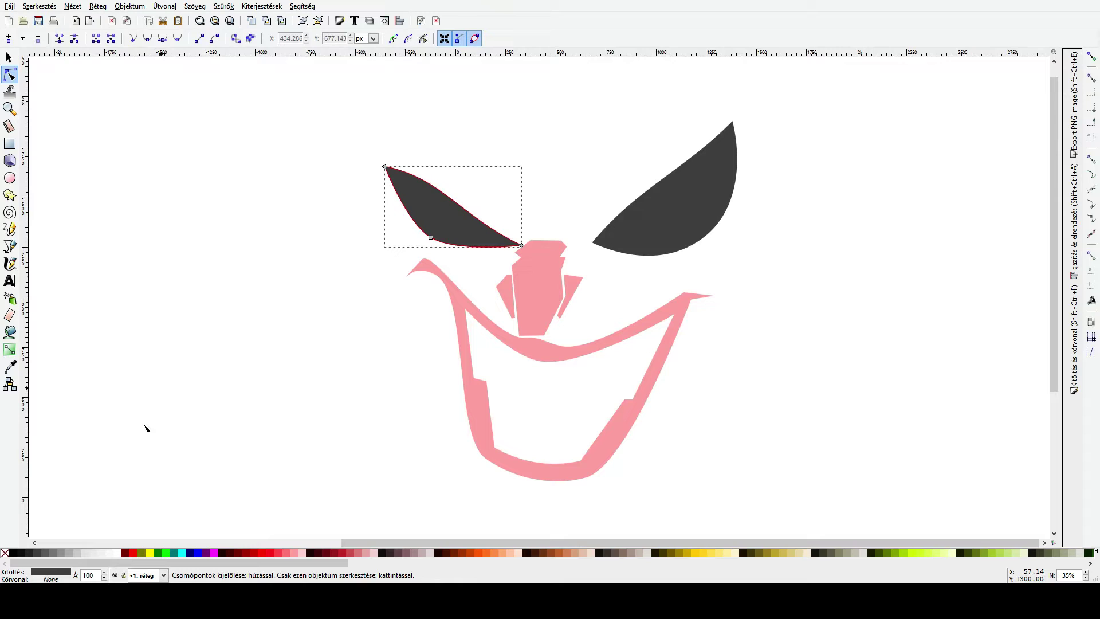
{"action": "left_click", "coordinate": [116, 554]}
{"action": "key", "text": "s"}
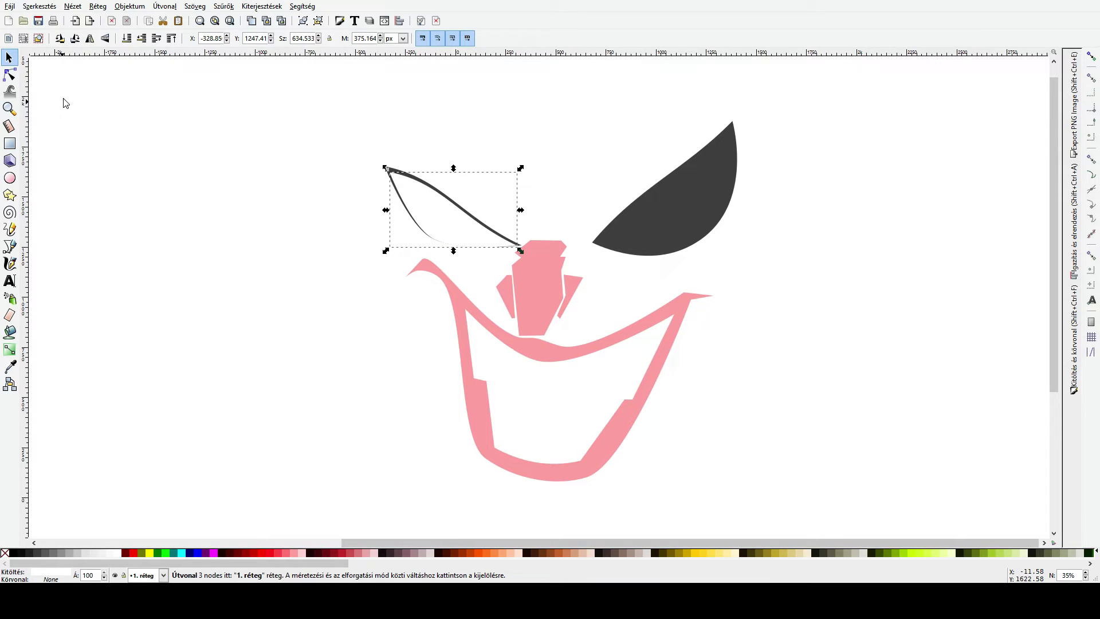
{"action": "left_click", "coordinate": [9, 74]}
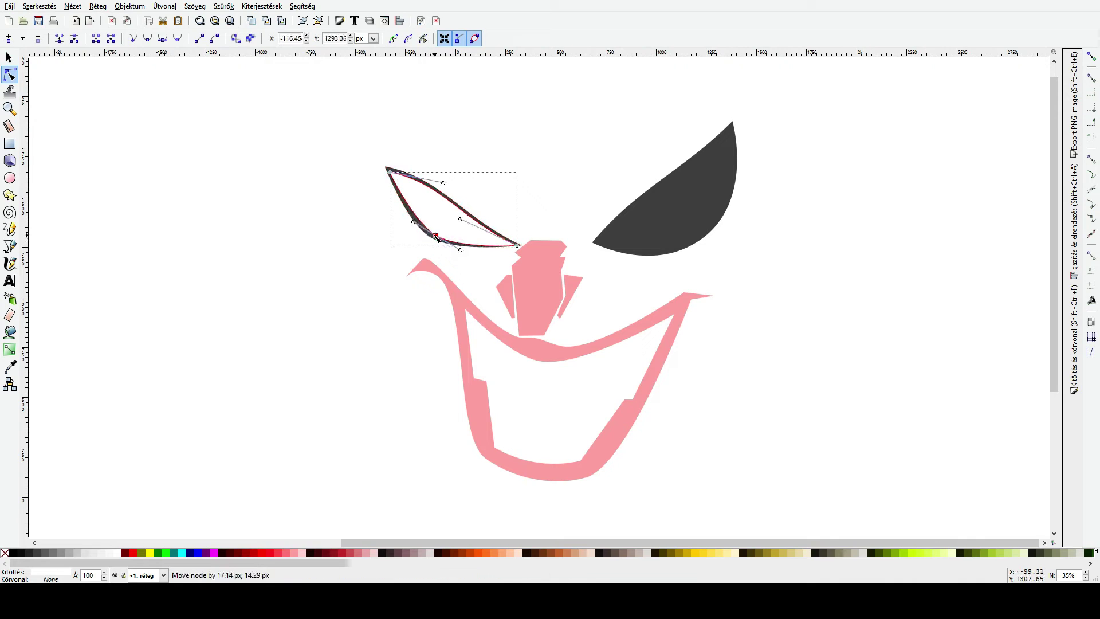
{"action": "key", "text": "s"}
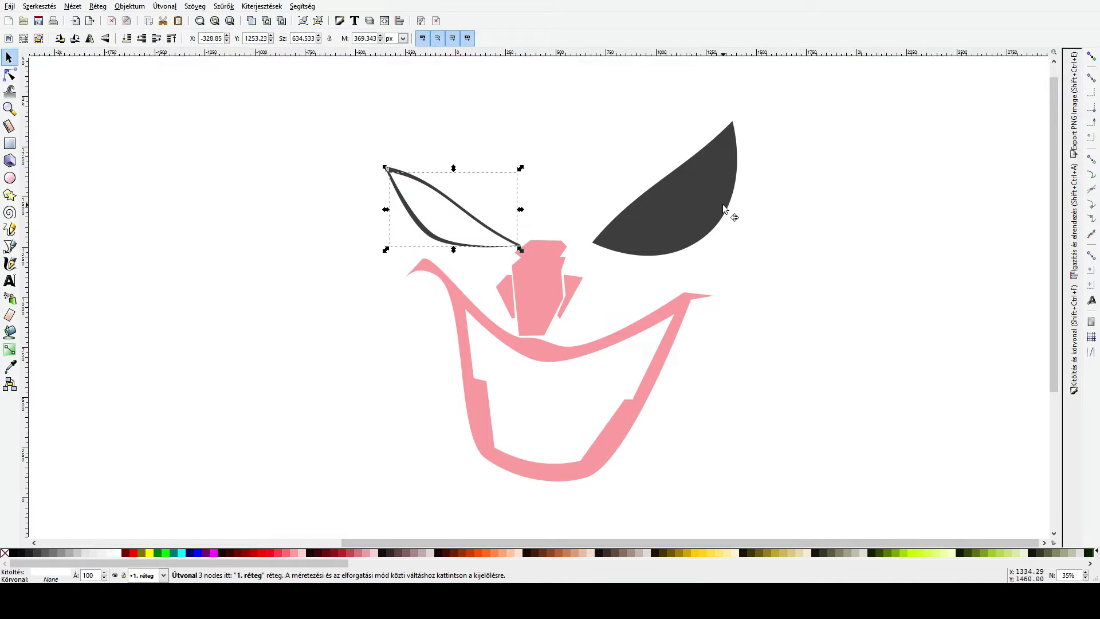
Step: Duplicate the larger eye in white and shrink the copy to about 701 by 626 px, pulling its upper tip node inward
{"action": "left_click", "coordinate": [709, 220]}
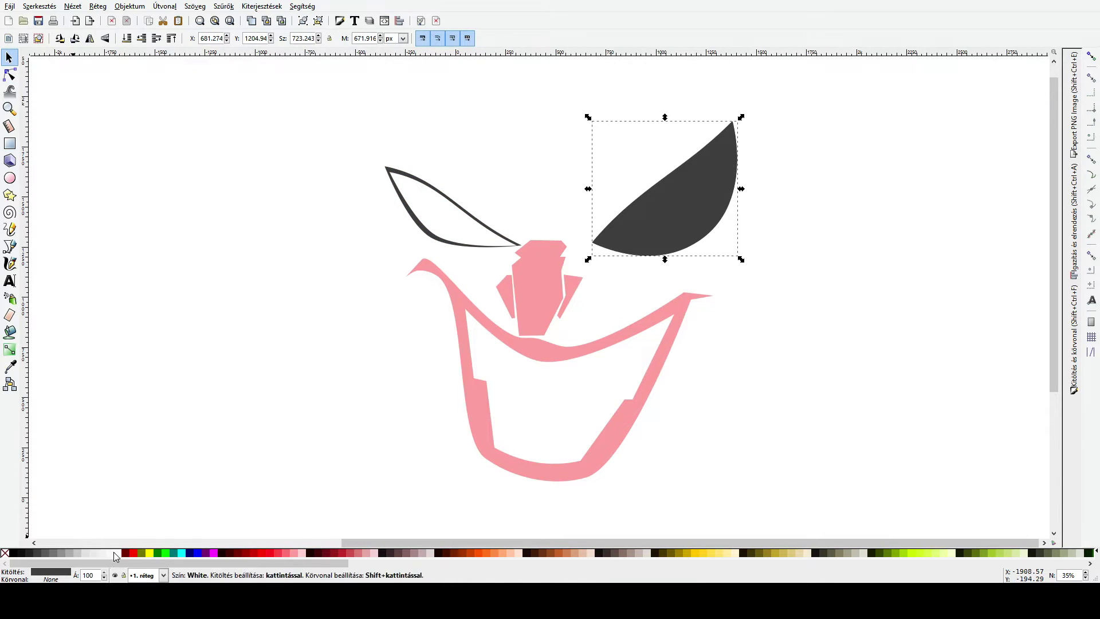
{"action": "left_click", "coordinate": [119, 554]}
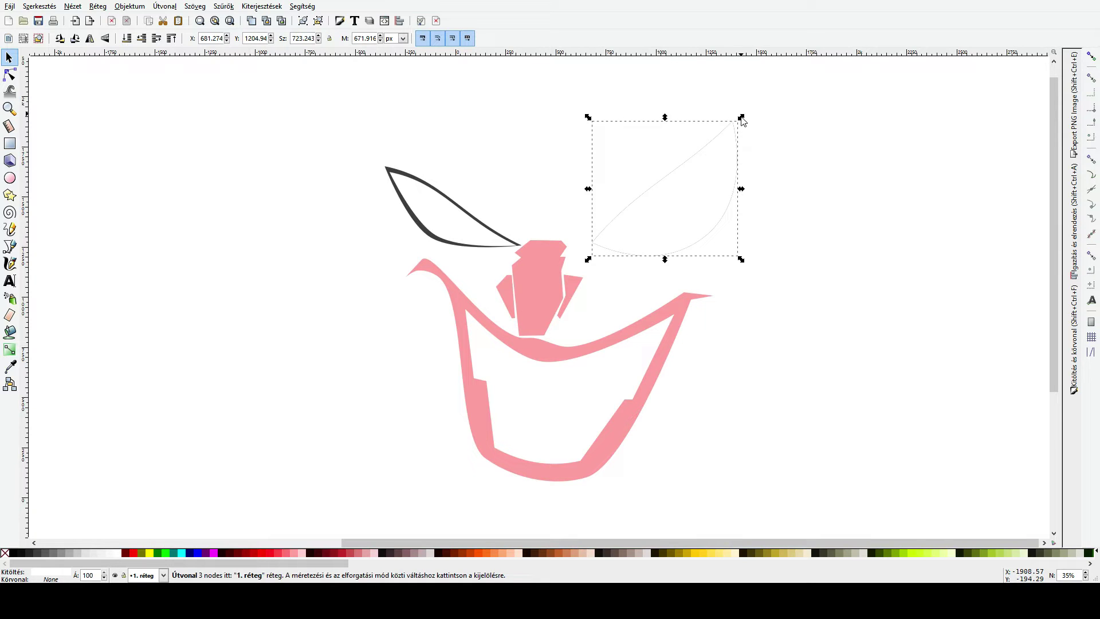
{"action": "left_click_drag", "start_coordinate": [742, 121], "coordinate": [735, 122]}
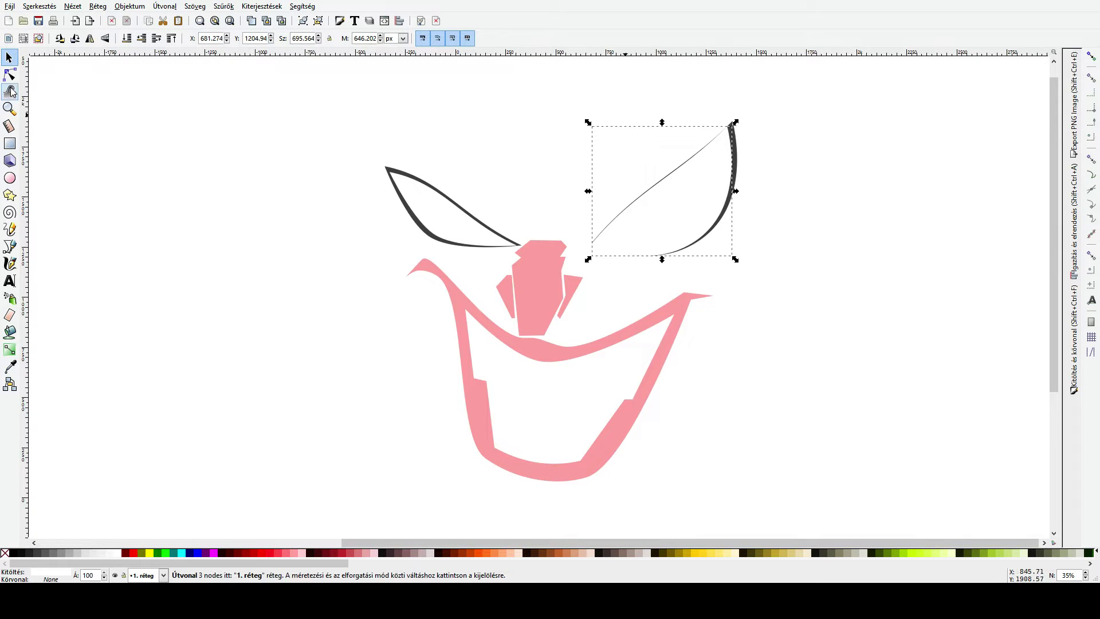
{"action": "left_click", "coordinate": [10, 75]}
{"action": "left_click", "coordinate": [730, 131]}
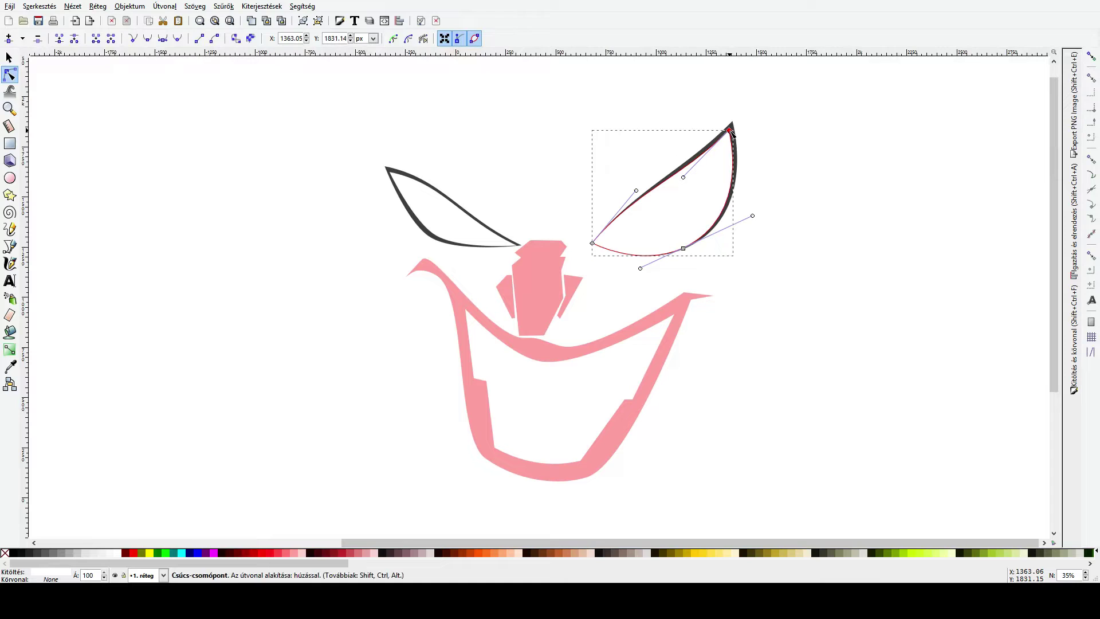
{"action": "key", "text": "s"}
{"action": "left_click", "coordinate": [771, 244]}
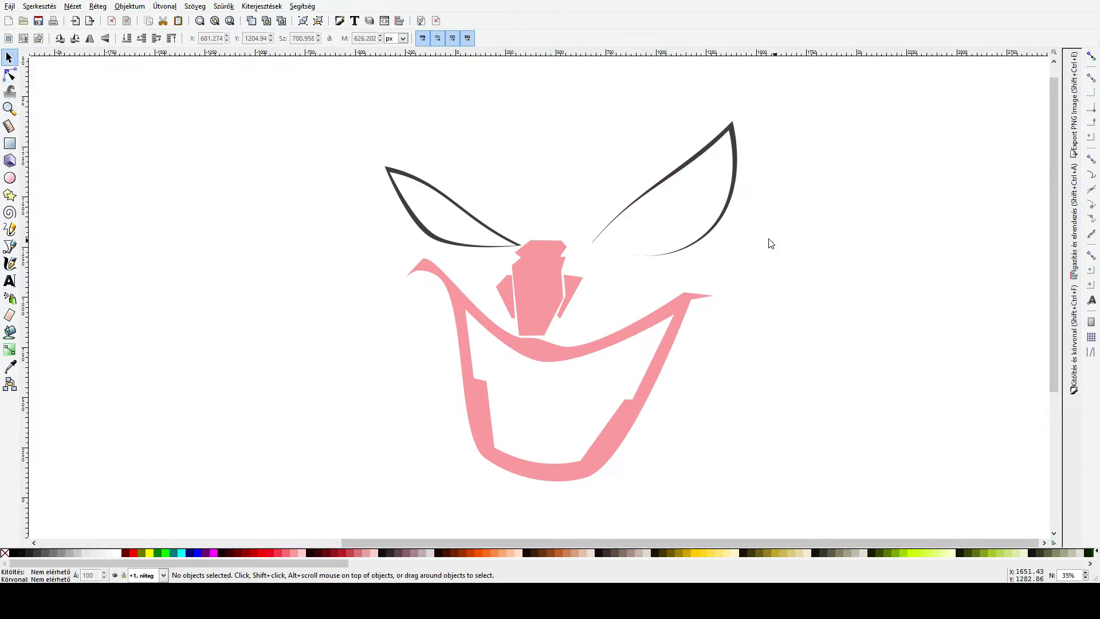
Step: Shrink the larger eye's white copy from its lower inner corner to about 689 by 615 px to complete the dark outline
{"action": "scroll", "coordinate": [739, 240], "scroll_direction": "down", "scroll_amount": 2, "text": "ctrl"}
{"action": "scroll", "coordinate": [716, 240], "scroll_direction": "up", "scroll_amount": 3, "text": "ctrl"}
{"action": "left_click", "coordinate": [650, 257]}
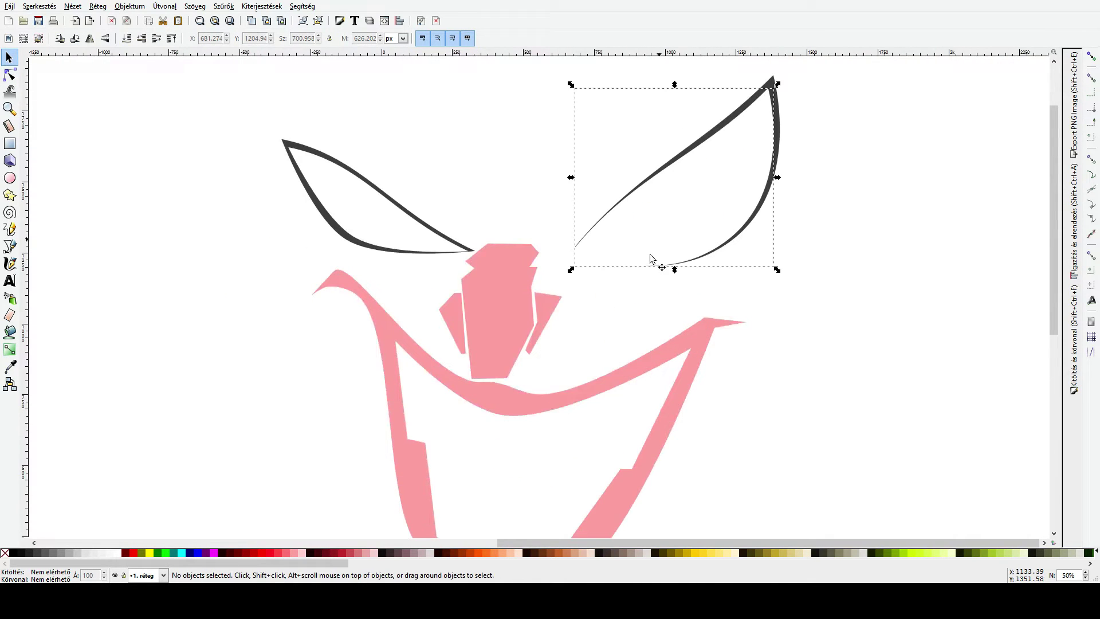
{"action": "left_click_drag", "start_coordinate": [570, 269], "coordinate": [574, 270]}
{"action": "left_click", "coordinate": [664, 295]}
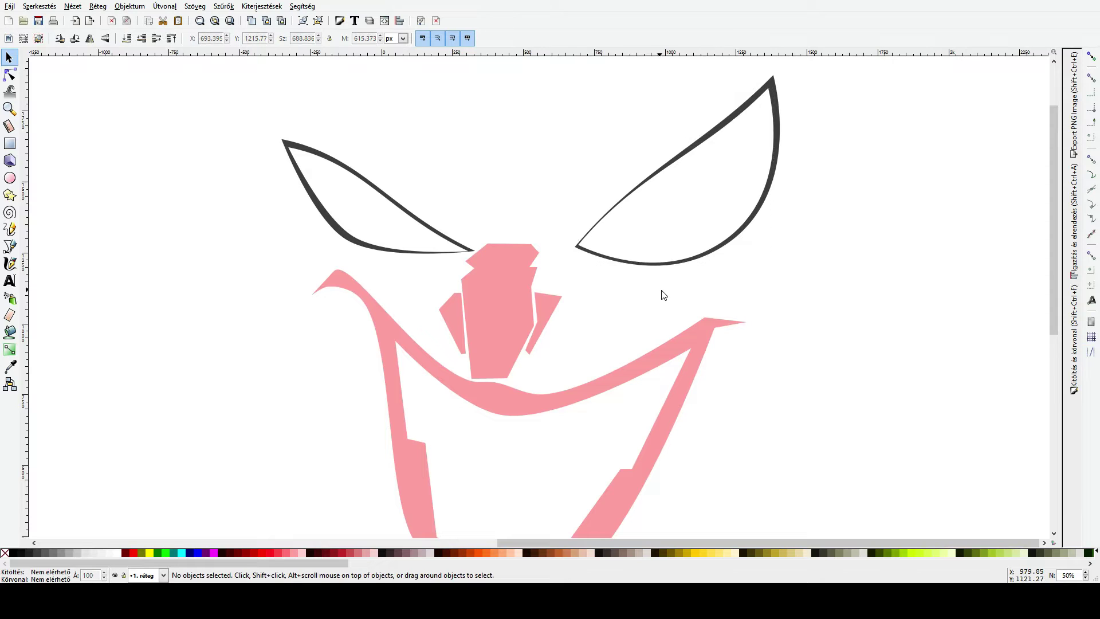
Step: Enlarge the mouth together with its white inner shape and rotate both clockwise, to about 1523 by 1171 px overall
{"action": "scroll", "coordinate": [616, 246], "scroll_direction": "down", "scroll_amount": 3, "text": "ctrl"}
{"action": "scroll", "coordinate": [609, 250], "scroll_direction": "up", "scroll_amount": 2, "text": "ctrl"}
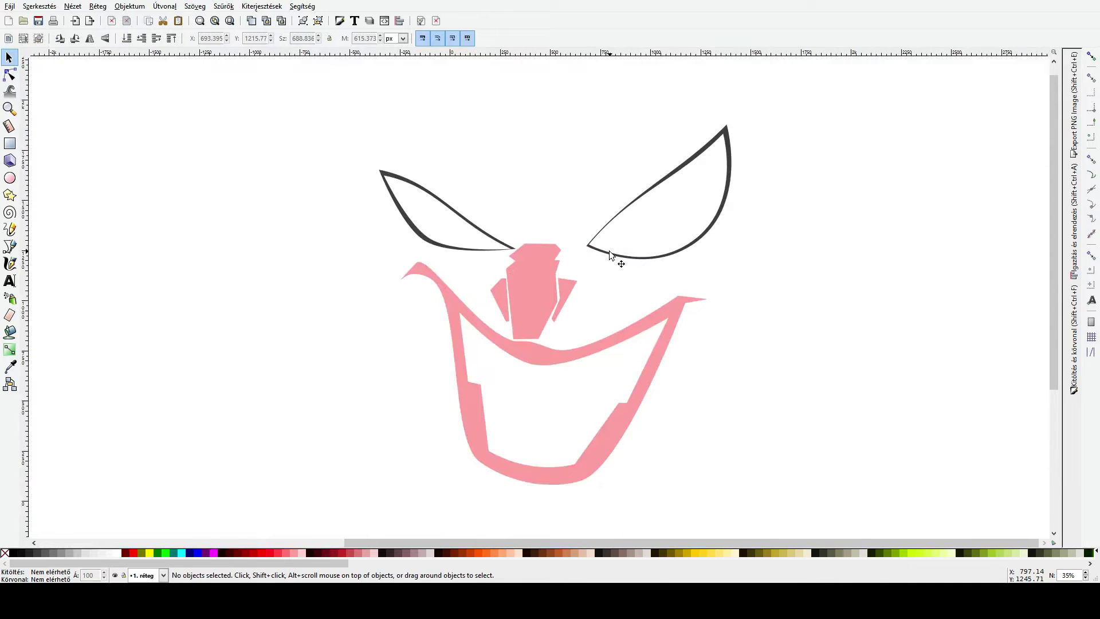
{"action": "scroll", "coordinate": [610, 250], "scroll_direction": "down", "scroll_amount": 4}
{"action": "left_click", "coordinate": [600, 261]}
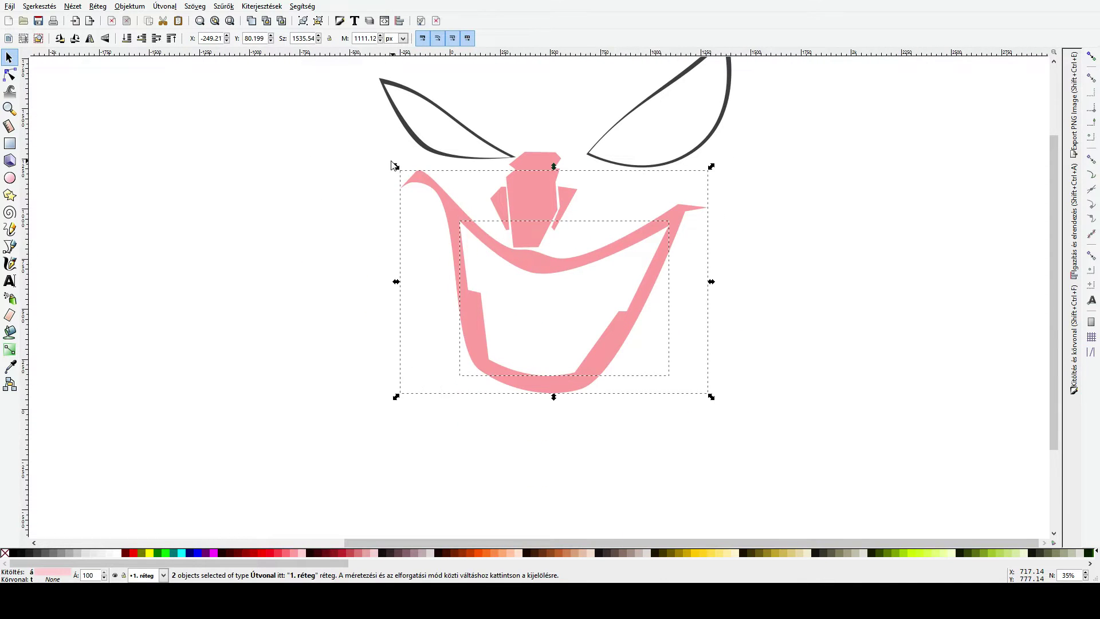
{"action": "left_click_drag", "start_coordinate": [394, 165], "coordinate": [386, 140]}
{"action": "left_click", "coordinate": [579, 259]}
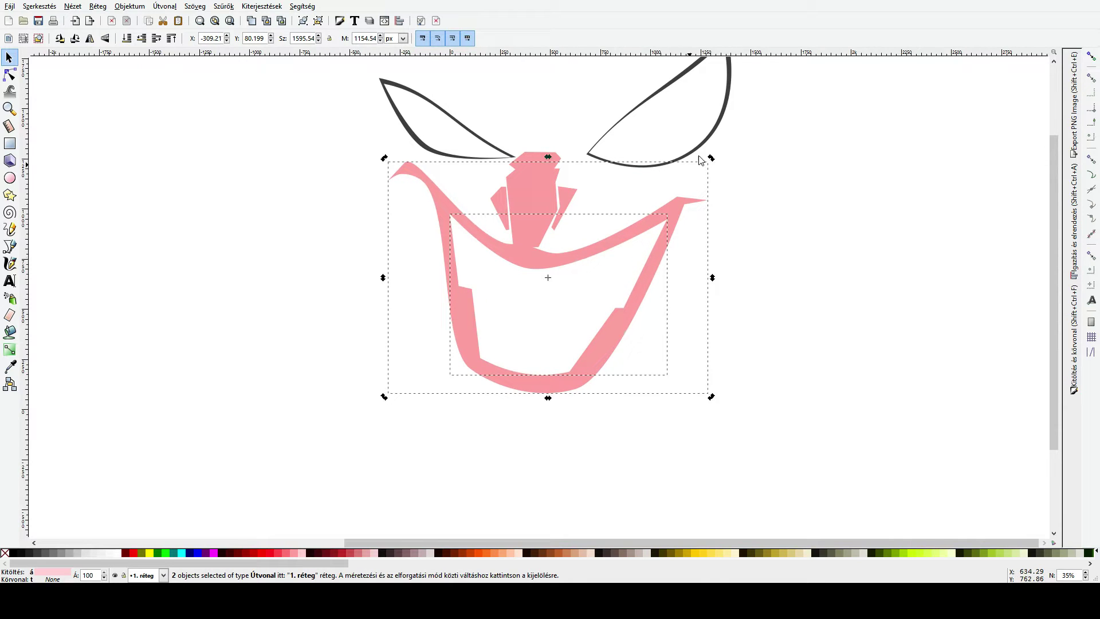
{"action": "left_click_drag", "start_coordinate": [711, 159], "coordinate": [676, 235]}
{"action": "left_click_drag", "start_coordinate": [717, 167], "coordinate": [706, 162]}
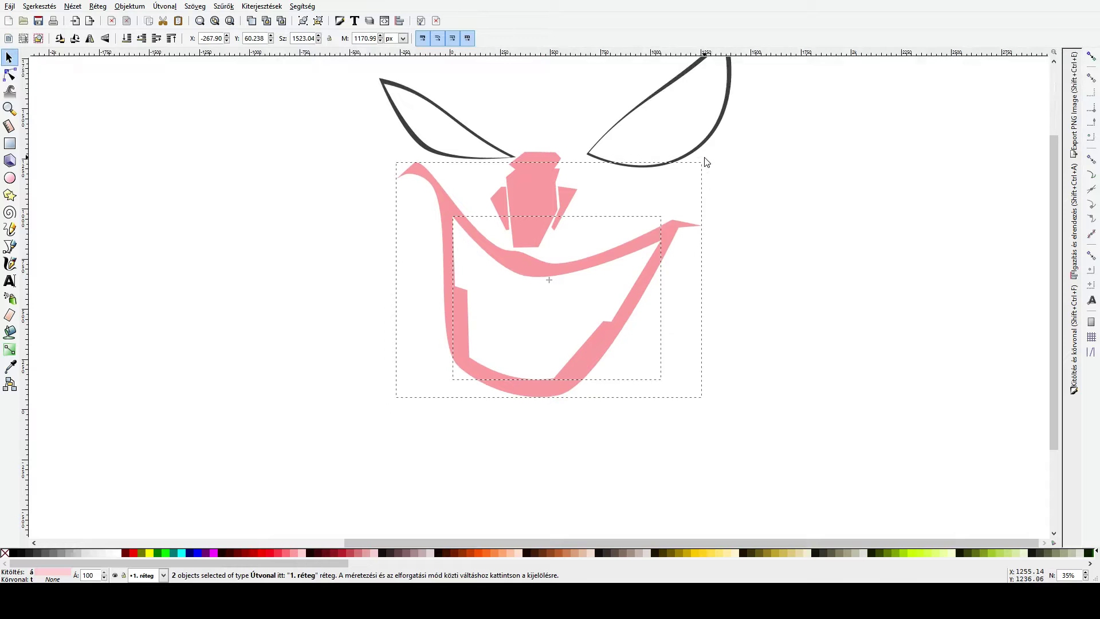
{"action": "left_click", "coordinate": [743, 236]}
{"action": "scroll", "coordinate": [756, 189], "scroll_direction": "down", "scroll_amount": 2}
{"action": "left_click_drag", "start_coordinate": [757, 189], "coordinate": [707, 206]}
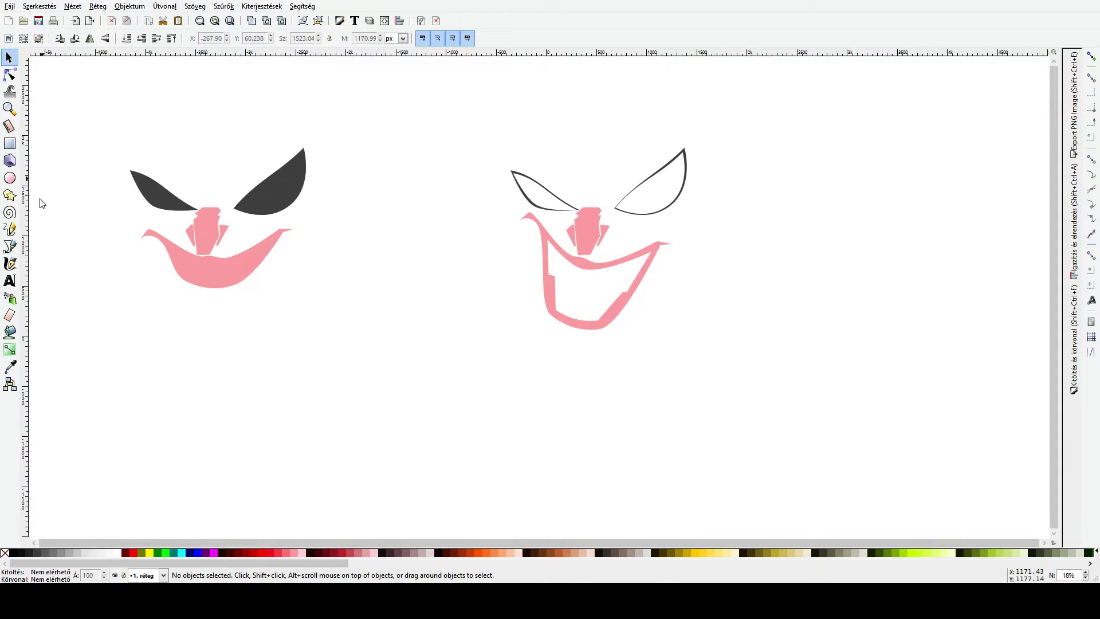
{"action": "left_click", "coordinate": [10, 246]}
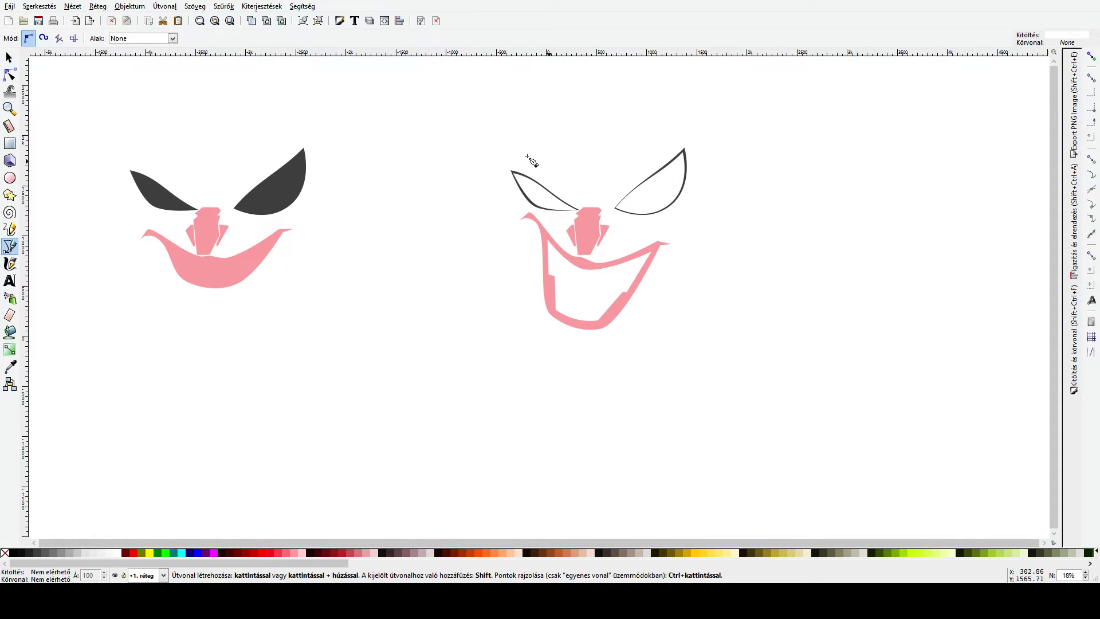
{"action": "left_click", "coordinate": [530, 103]}
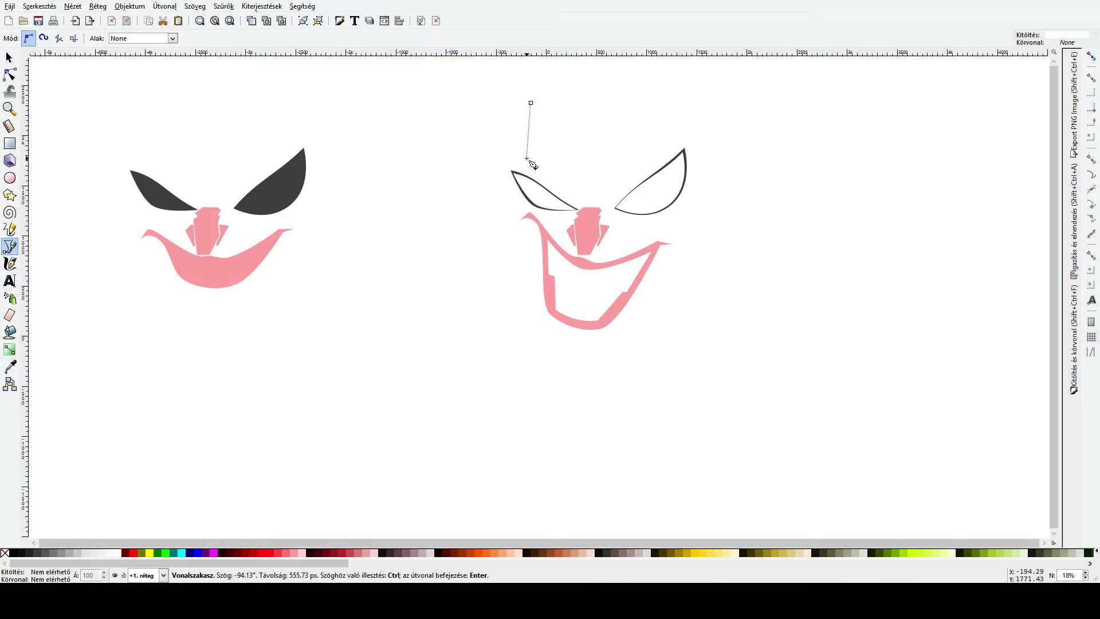
{"action": "left_click", "coordinate": [527, 157]}
{"action": "left_click", "coordinate": [506, 157]}
{"action": "key", "text": "Escape"}
{"action": "left_click", "coordinate": [523, 99]}
{"action": "key", "text": "Escape"}
{"action": "key", "text": "space"}
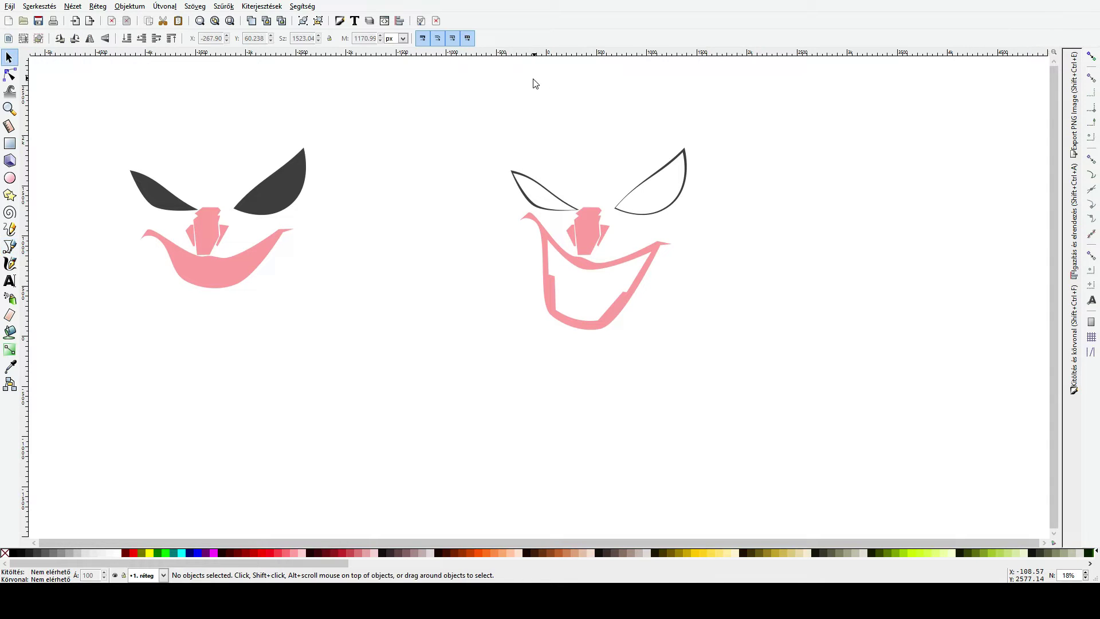
Step: Draw a closed angular head outline around the second face, with a notched top, side cheek points and a narrow chin, about 1903 by 2789 px
{"action": "left_click", "coordinate": [533, 79]}
{"action": "left_click", "coordinate": [612, 109]}
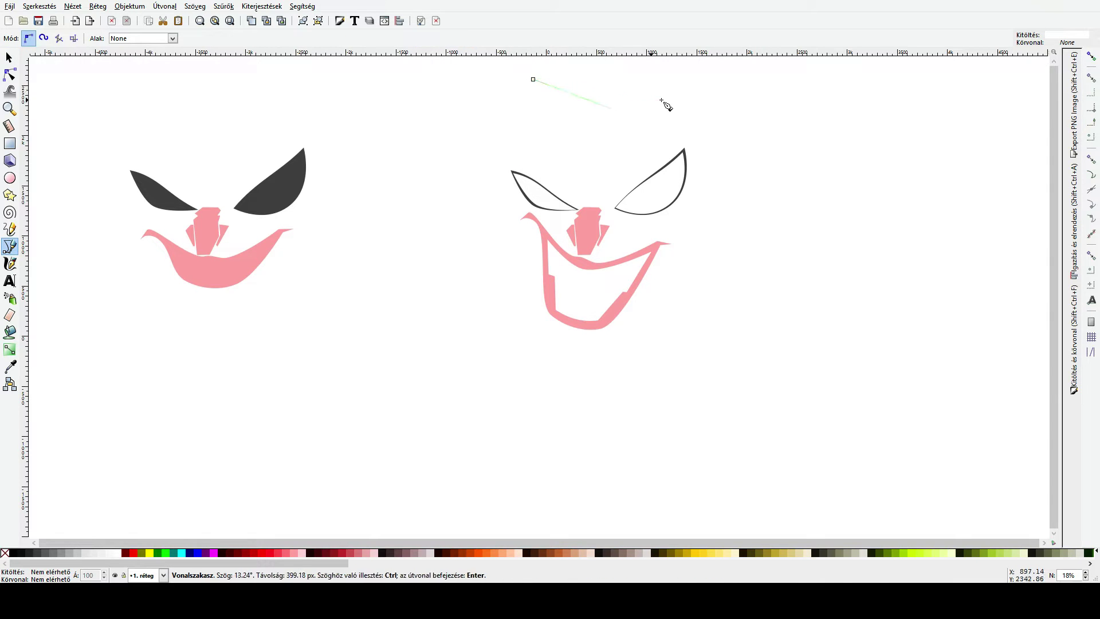
{"action": "left_click", "coordinate": [667, 91]}
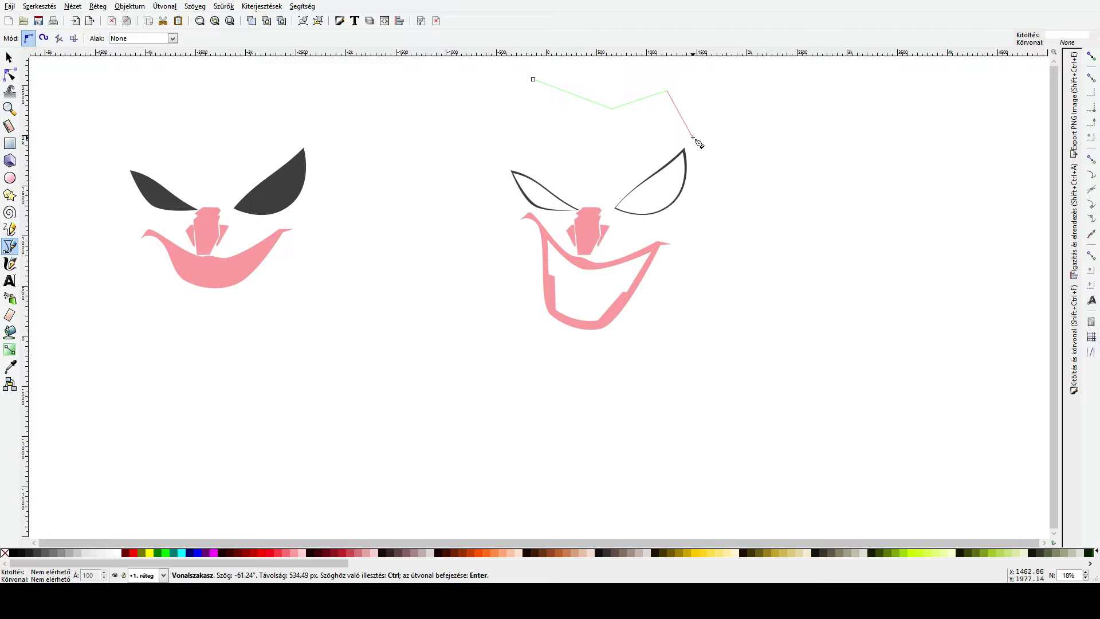
{"action": "left_click", "coordinate": [692, 137]}
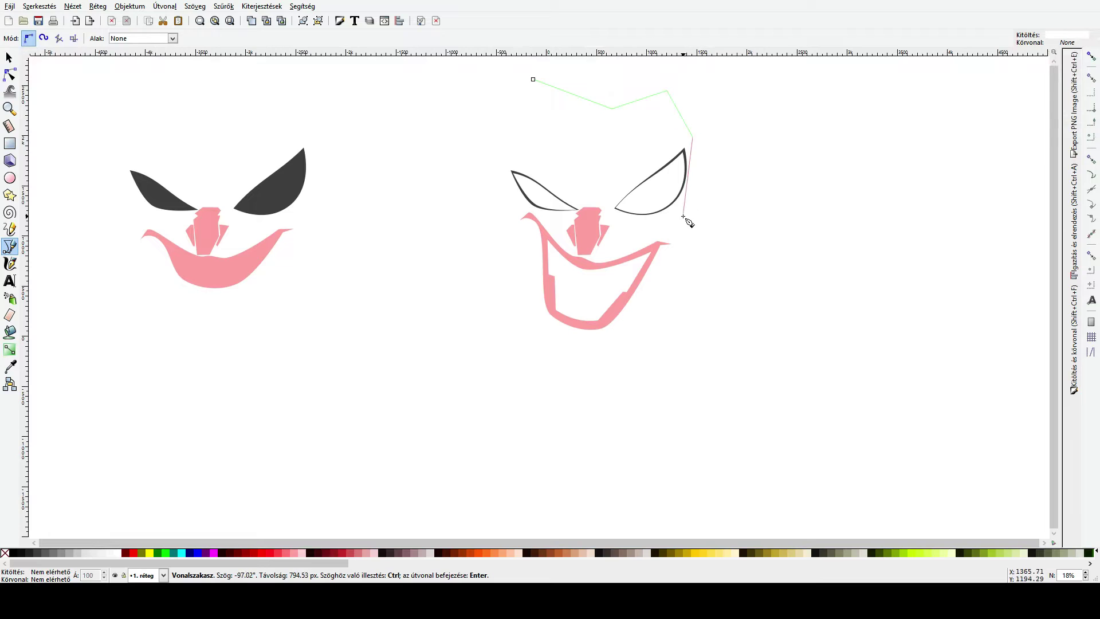
{"action": "left_click", "coordinate": [665, 245]}
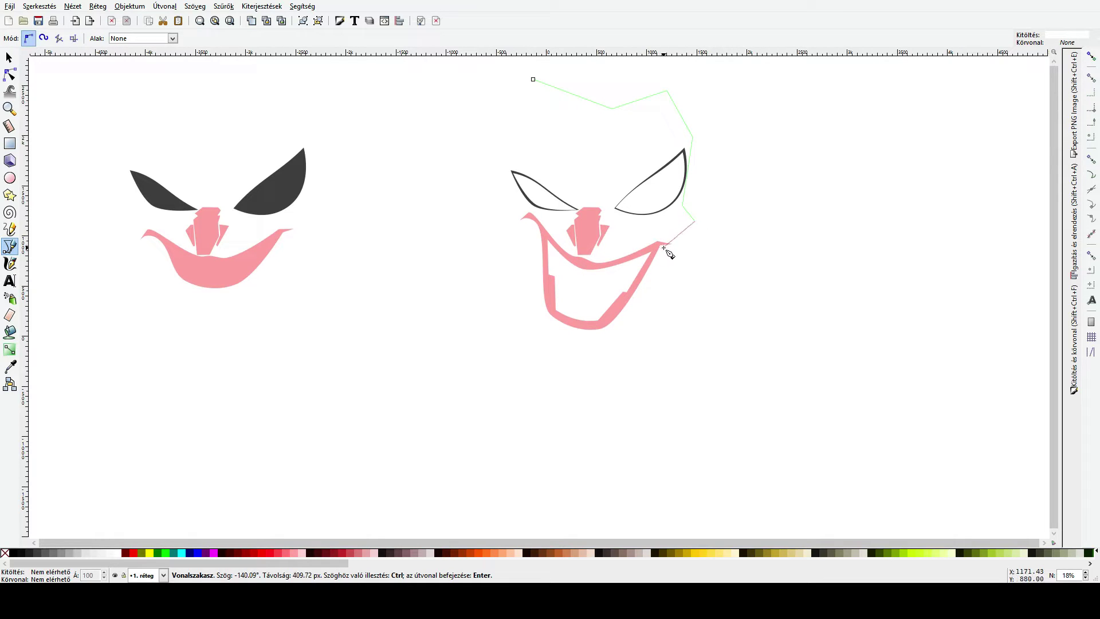
{"action": "left_click", "coordinate": [604, 342]}
{"action": "left_click", "coordinate": [603, 357]}
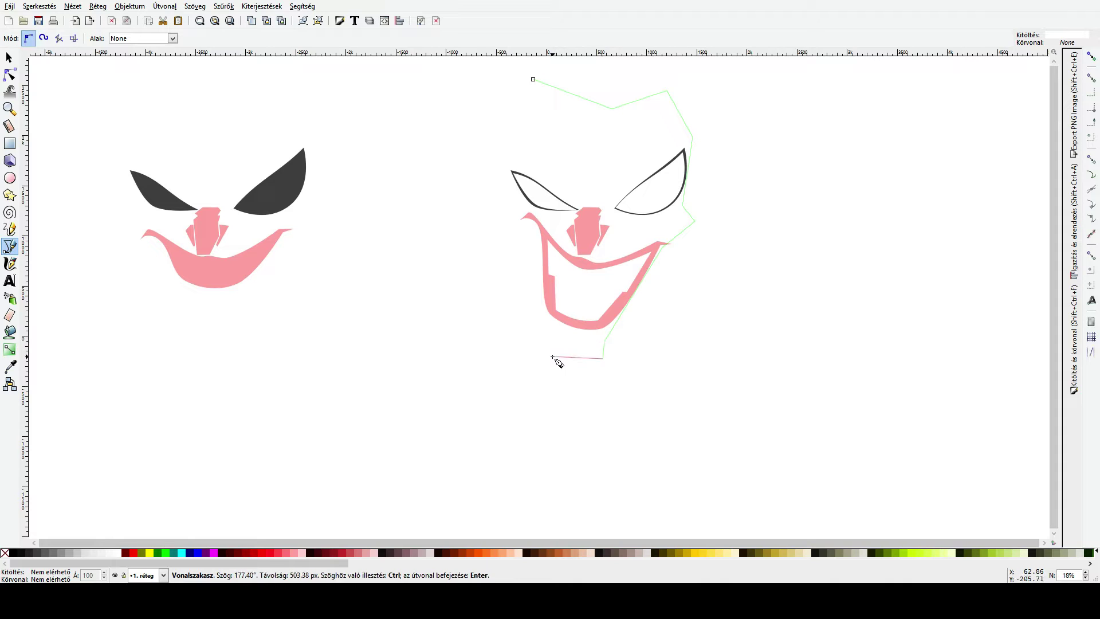
{"action": "left_click", "coordinate": [553, 357]}
{"action": "left_click", "coordinate": [553, 332]}
{"action": "left_click", "coordinate": [533, 232]}
{"action": "left_click", "coordinate": [507, 224]}
{"action": "left_click", "coordinate": [520, 200]}
{"action": "left_click", "coordinate": [505, 165]}
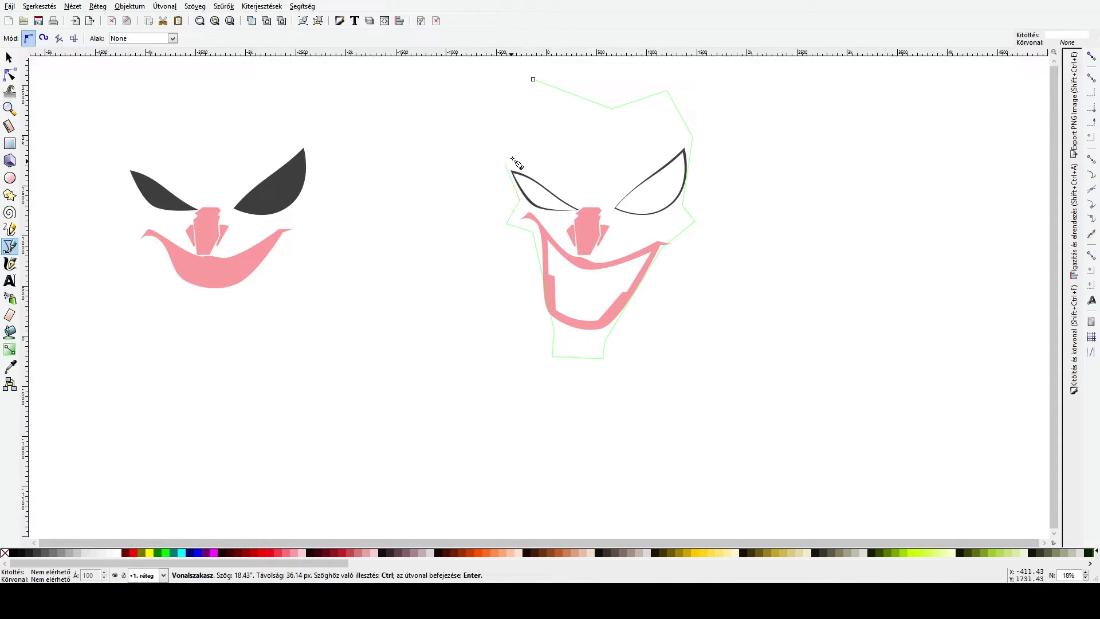
{"action": "left_click", "coordinate": [533, 79]}
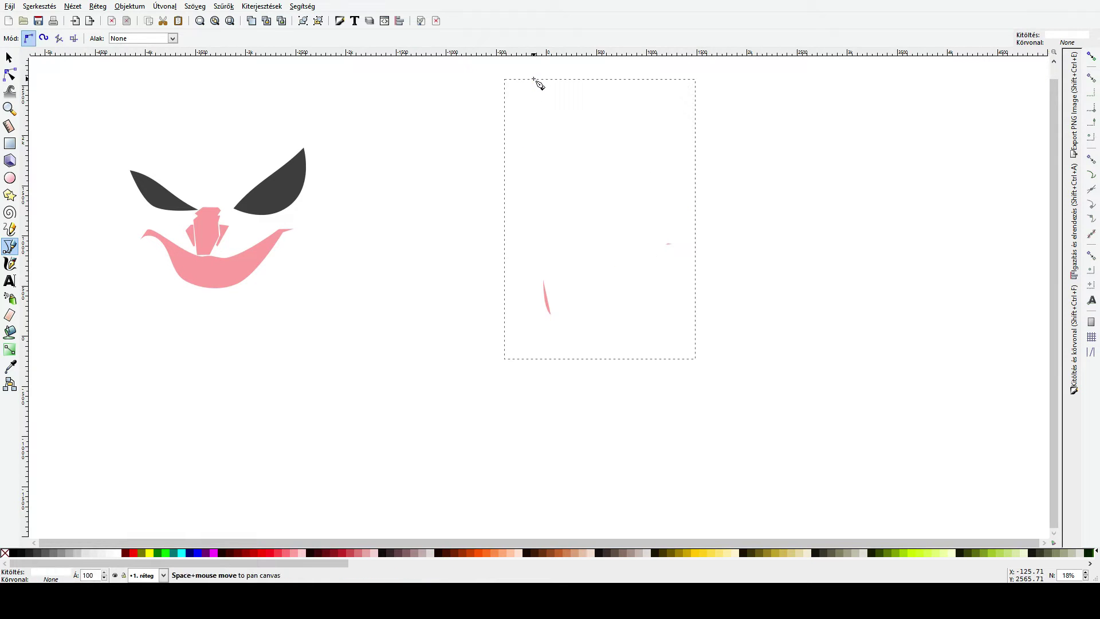
Step: Fill the head shape with medium grey and send it behind the eyes, nose and mouth
{"action": "key", "text": "s"}
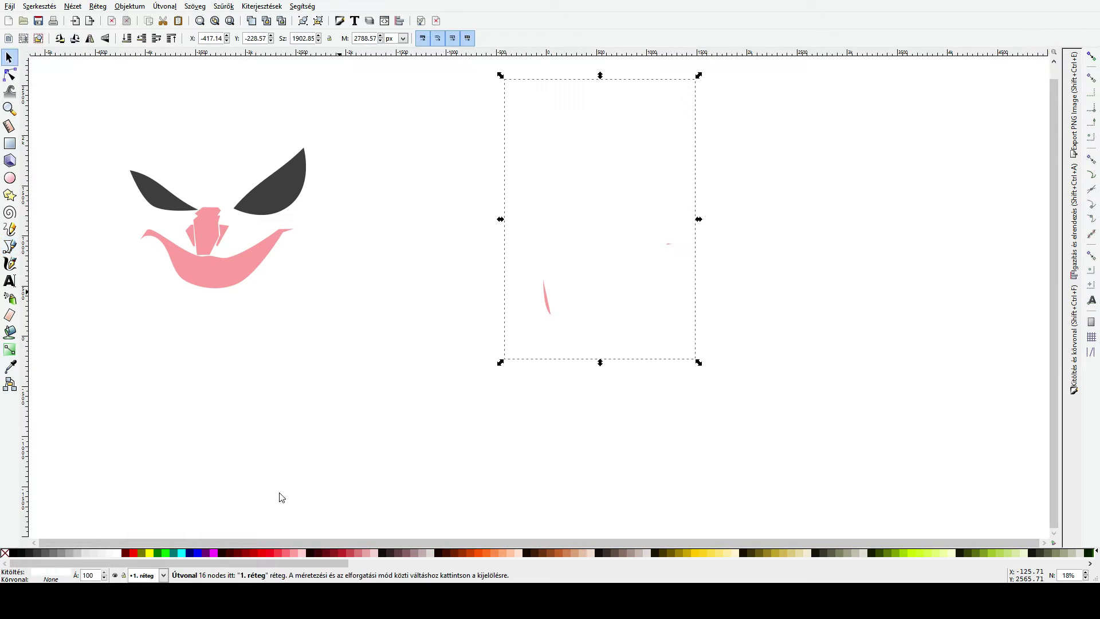
{"action": "left_click", "coordinate": [68, 554]}
{"action": "key", "text": "End"}
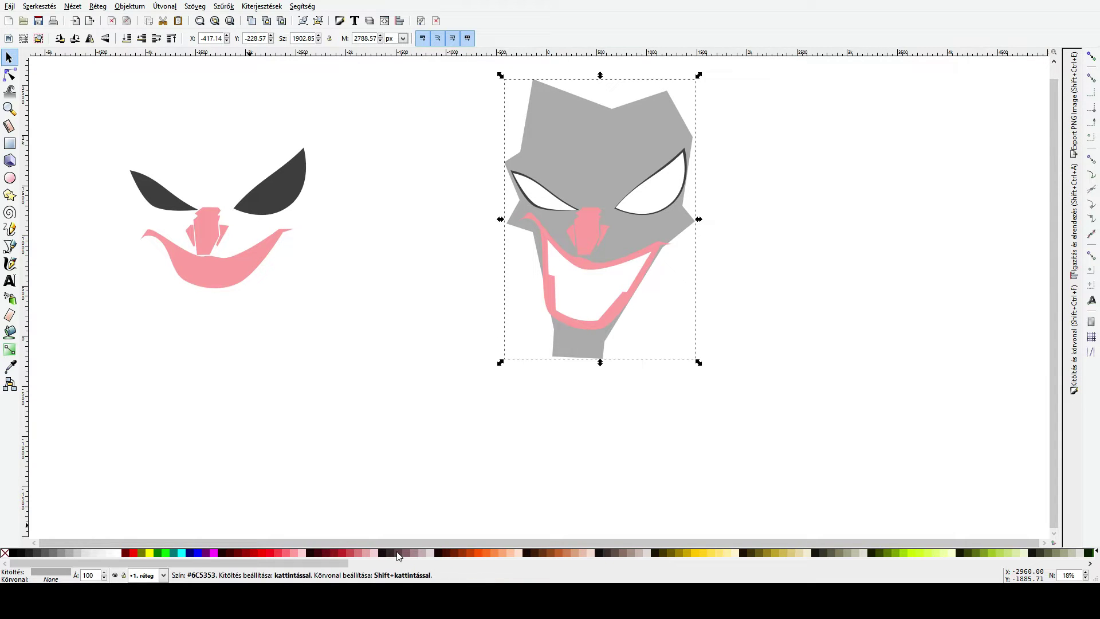
{"action": "scroll", "coordinate": [699, 476], "scroll_direction": "up", "scroll_amount": 3}
{"action": "left_click", "coordinate": [745, 235]}
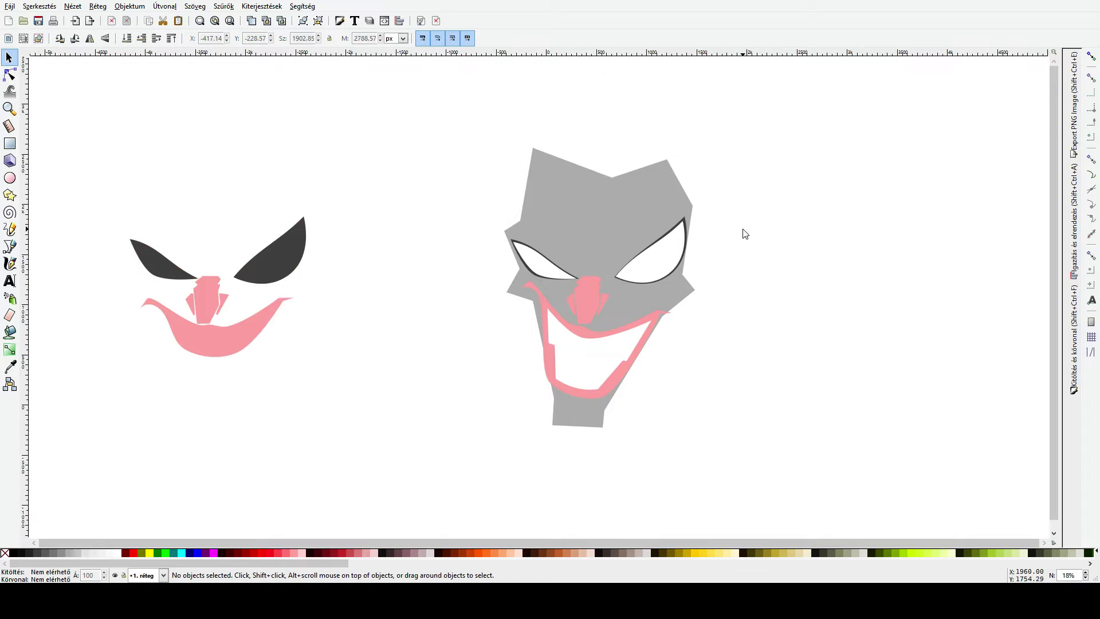
Step: Recolour the three pieces of the second face's nose in light grey
{"action": "scroll", "coordinate": [741, 280], "scroll_direction": "up", "scroll_amount": 1}
{"action": "left_click", "coordinate": [547, 247]}
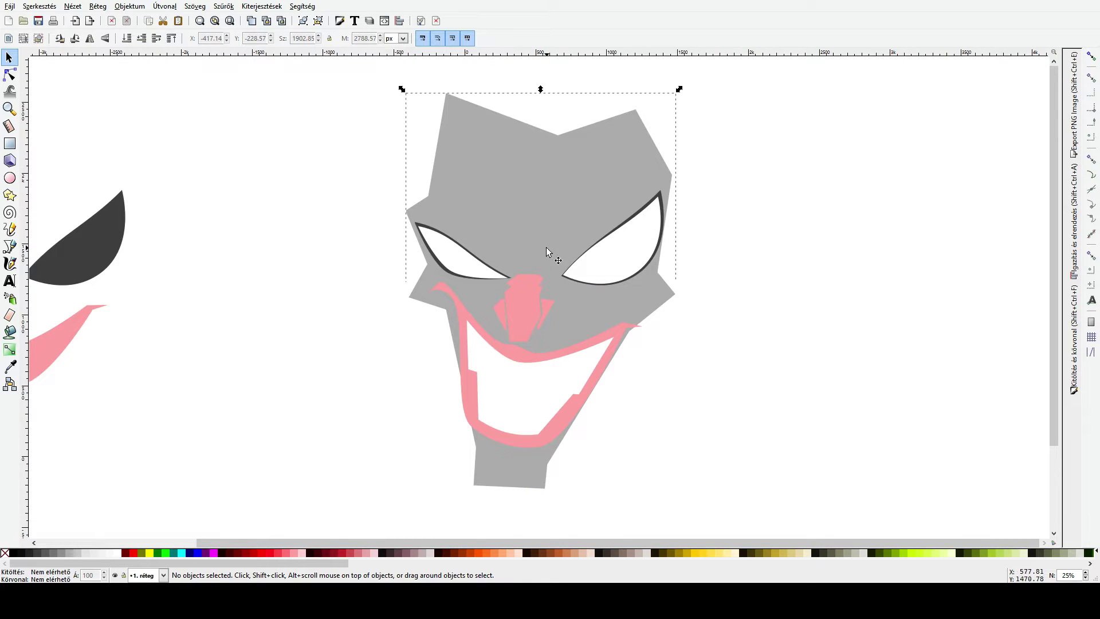
{"action": "left_click", "coordinate": [526, 298]}
{"action": "left_click", "coordinate": [500, 316], "text": "shift"}
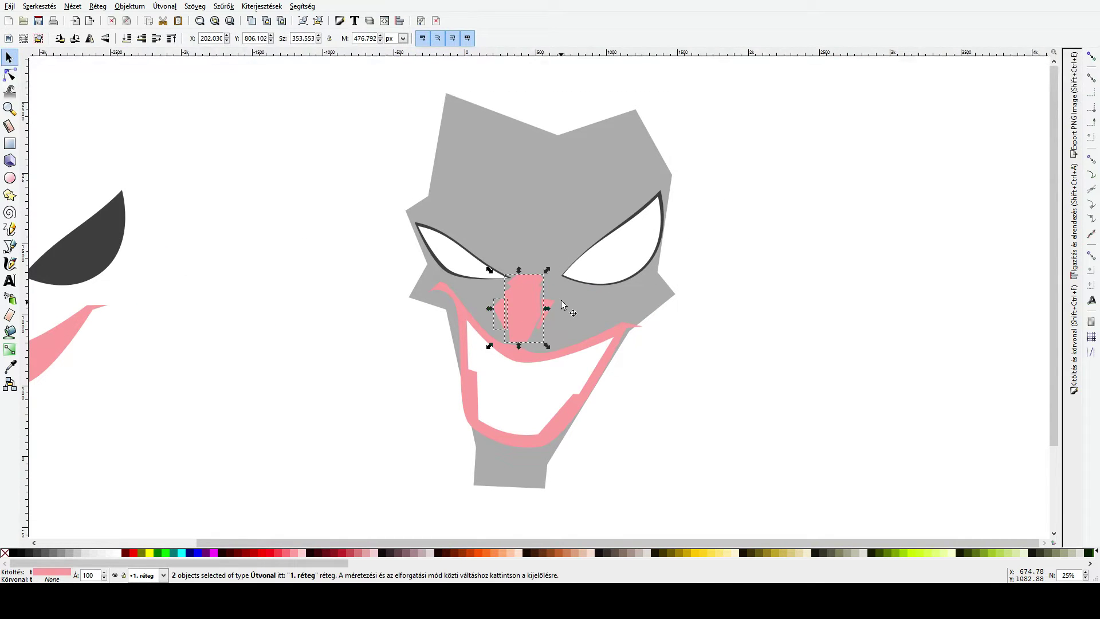
{"action": "left_click", "coordinate": [553, 303], "text": "shift"}
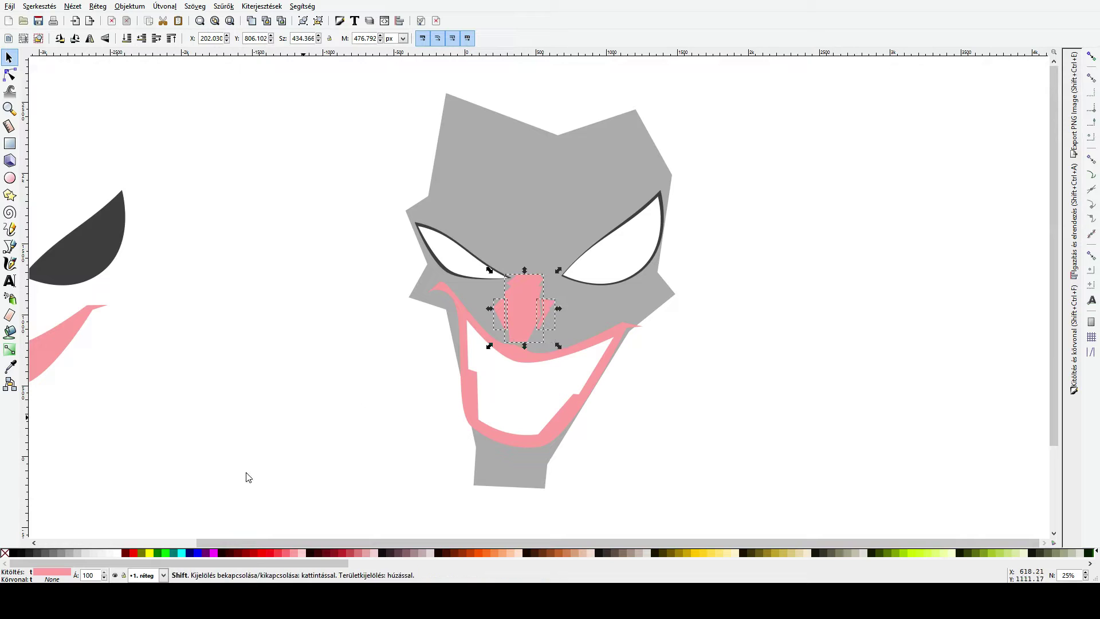
{"action": "left_click", "coordinate": [75, 553]}
Step: Move the light grey nose slightly down and enlarge it to about 464 by 509 px
{"action": "left_click_drag", "start_coordinate": [533, 319], "coordinate": [527, 354]}
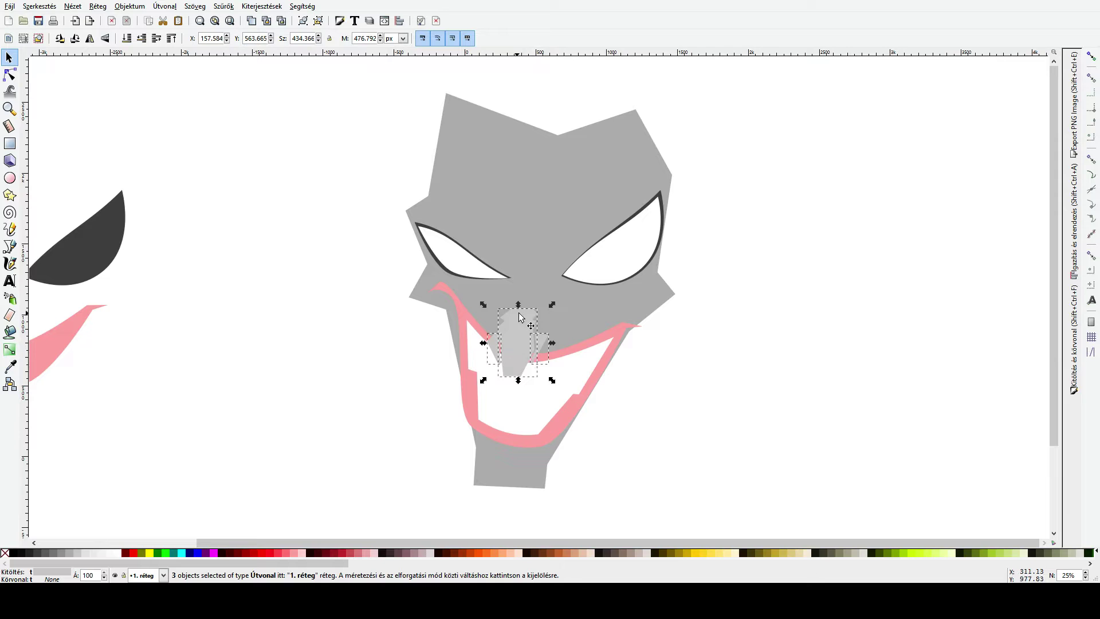
{"action": "left_click_drag", "start_coordinate": [518, 304], "coordinate": [531, 294]}
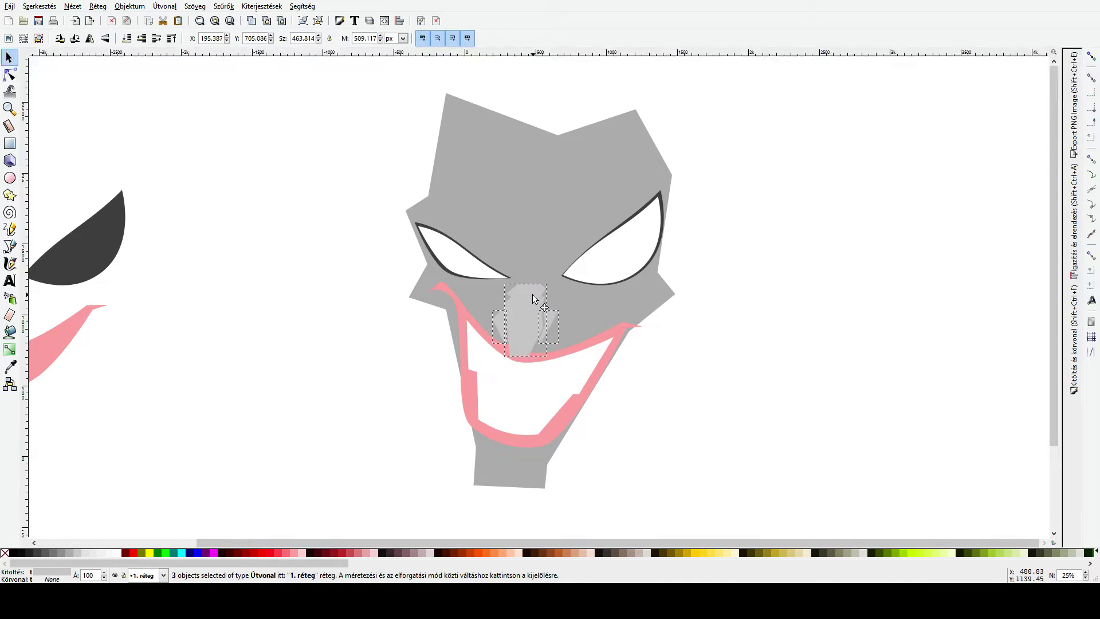
{"action": "left_click", "coordinate": [734, 378]}
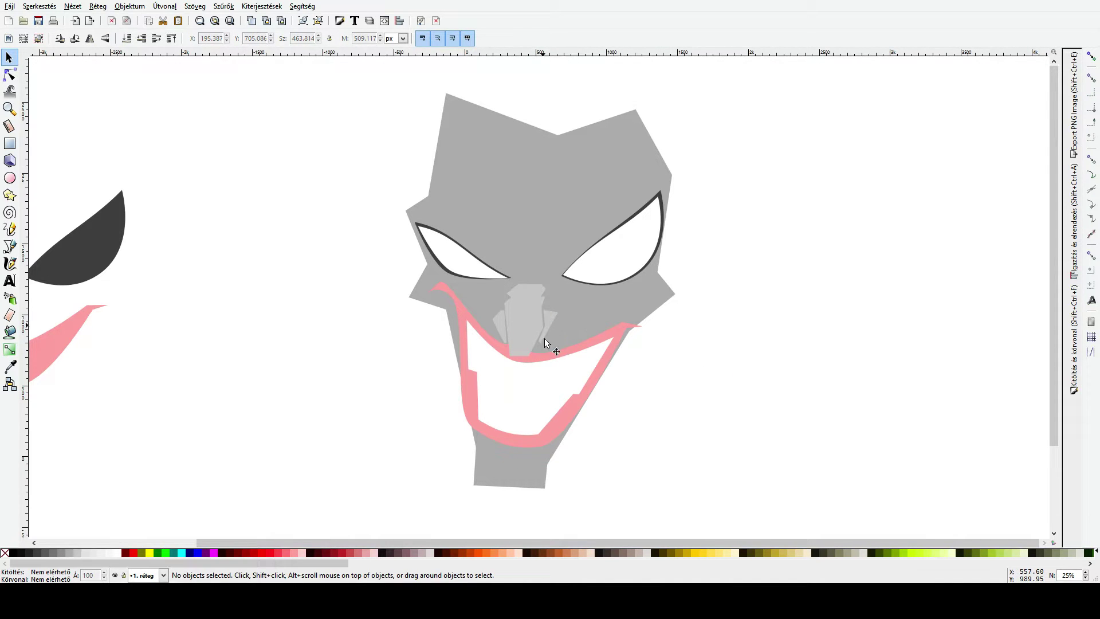
Step: Move the mouth and its white inner shape up together and rotate both slightly counterclockwise, to about 1535 by 1128 px overall
{"action": "left_click", "coordinate": [543, 365]}
{"action": "left_click", "coordinate": [543, 360], "text": "shift"}
{"action": "left_click_drag", "start_coordinate": [544, 367], "coordinate": [547, 350]}
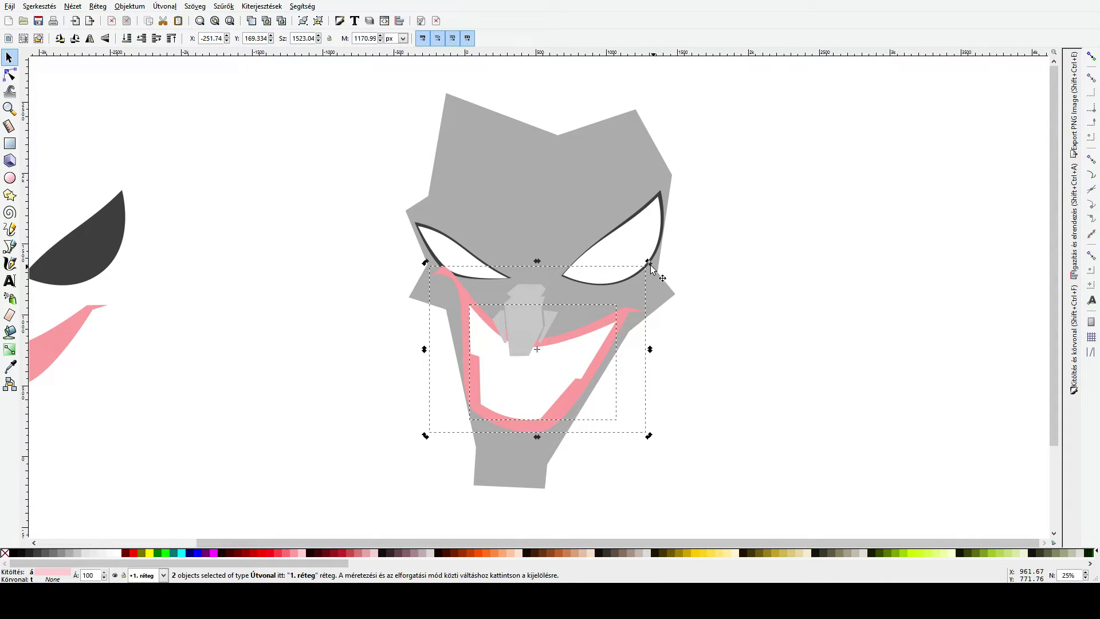
{"action": "left_click_drag", "start_coordinate": [650, 267], "coordinate": [647, 255]}
{"action": "left_click_drag", "start_coordinate": [602, 334], "coordinate": [601, 341]}
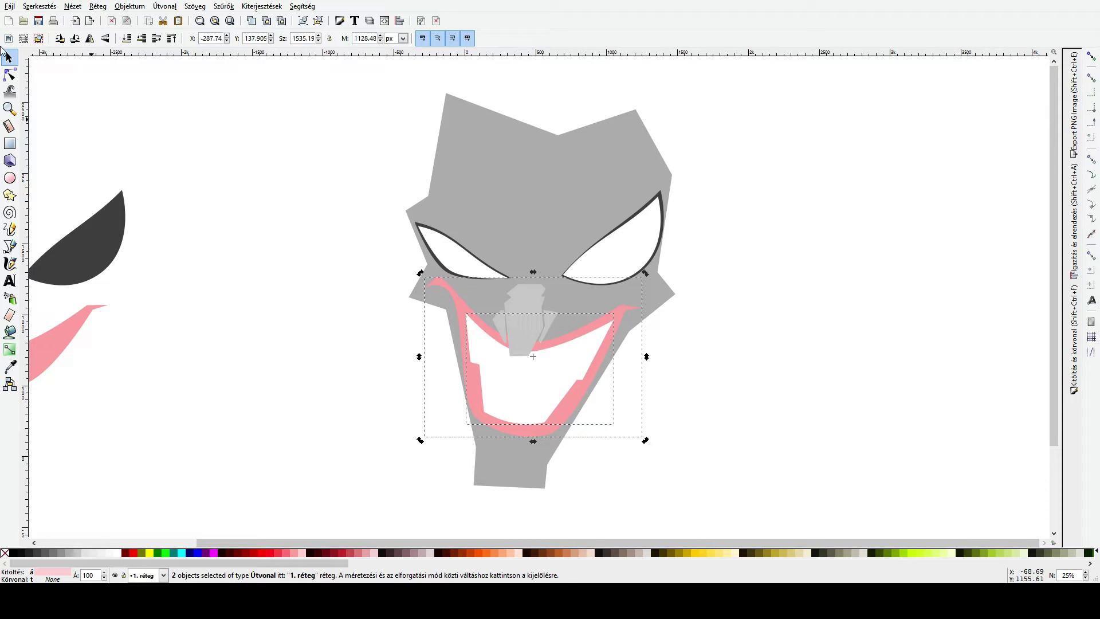
Step: Move the left corner nodes of the lips and white mouth shape down and inward, and shift the white shape's left notch nodes inward
{"action": "left_click", "coordinate": [10, 75]}
{"action": "left_click_drag", "start_coordinate": [408, 257], "coordinate": [489, 331]}
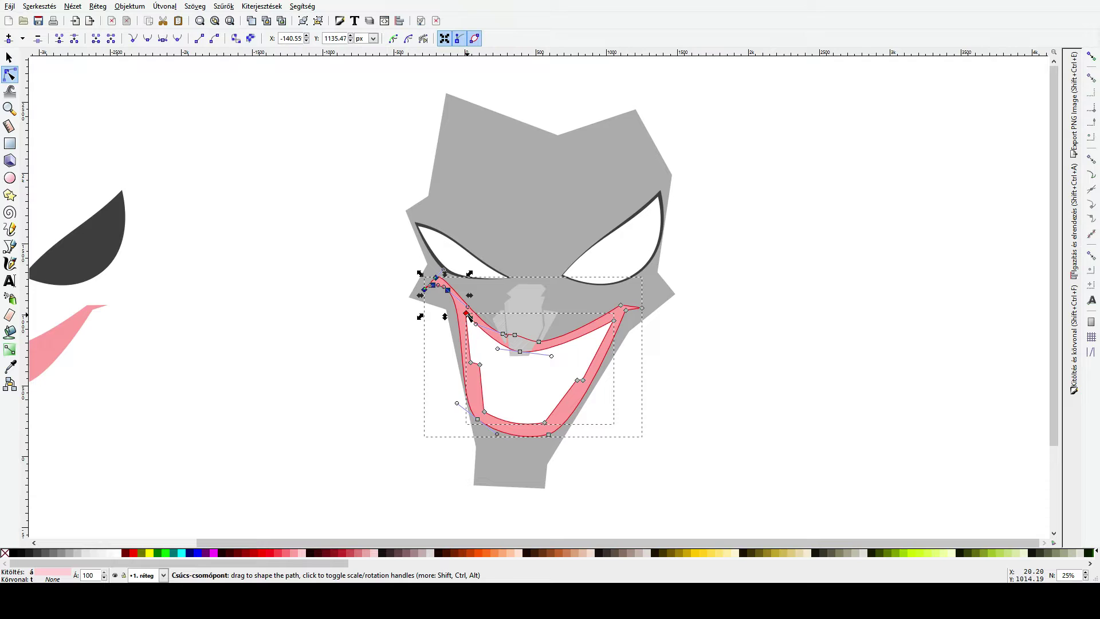
{"action": "left_click", "coordinate": [301, 332]}
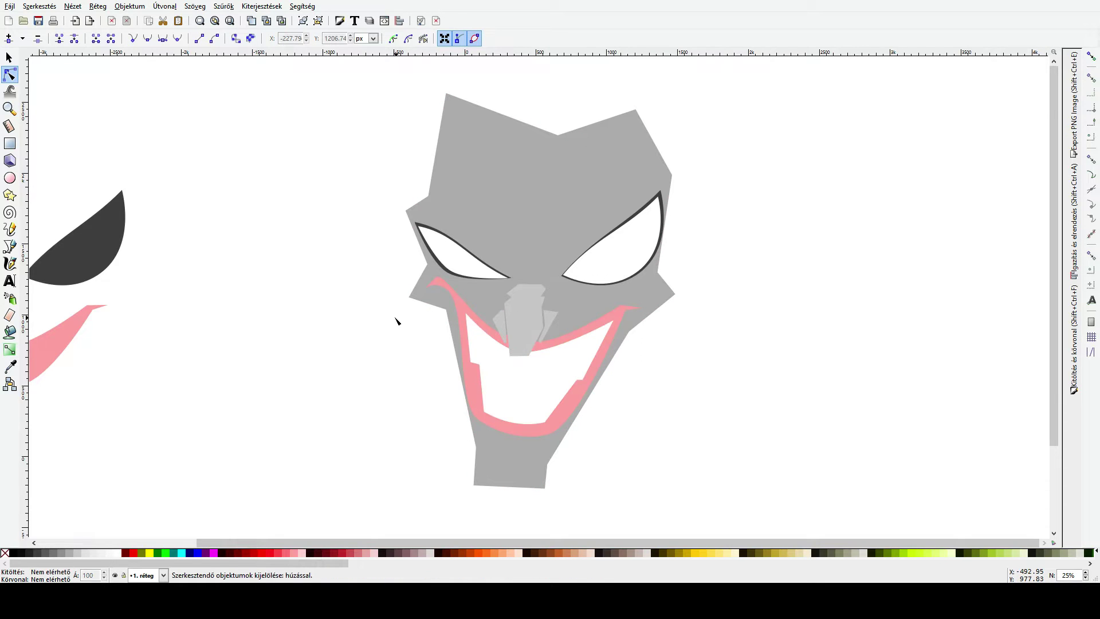
{"action": "left_click", "coordinate": [465, 323]}
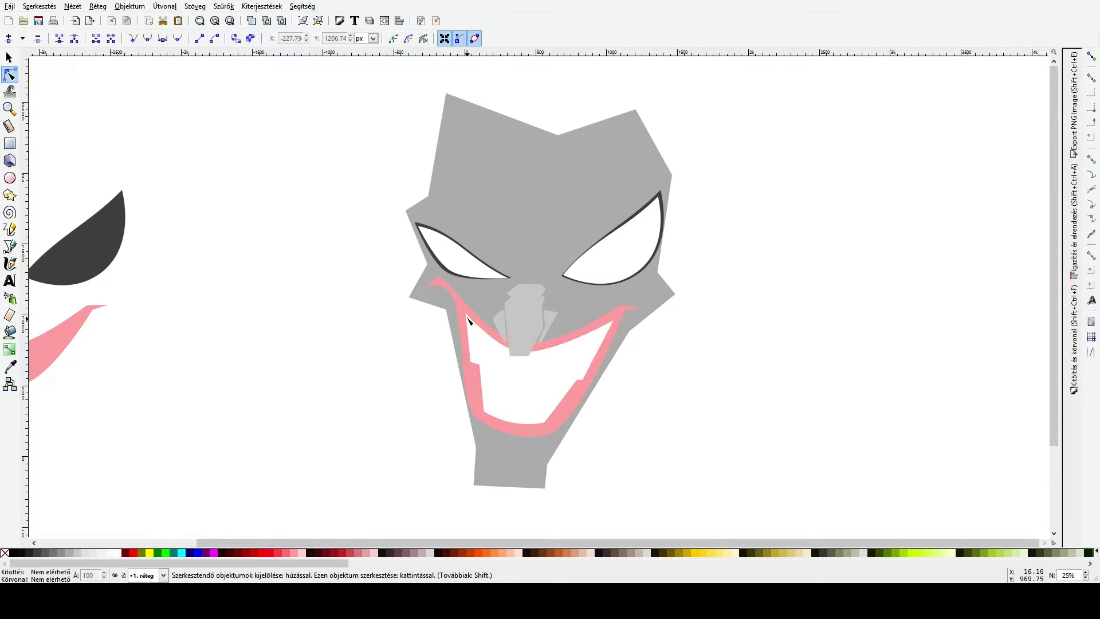
{"action": "left_click", "coordinate": [440, 303], "text": "shift"}
{"action": "left_click_drag", "start_coordinate": [341, 228], "coordinate": [453, 313]}
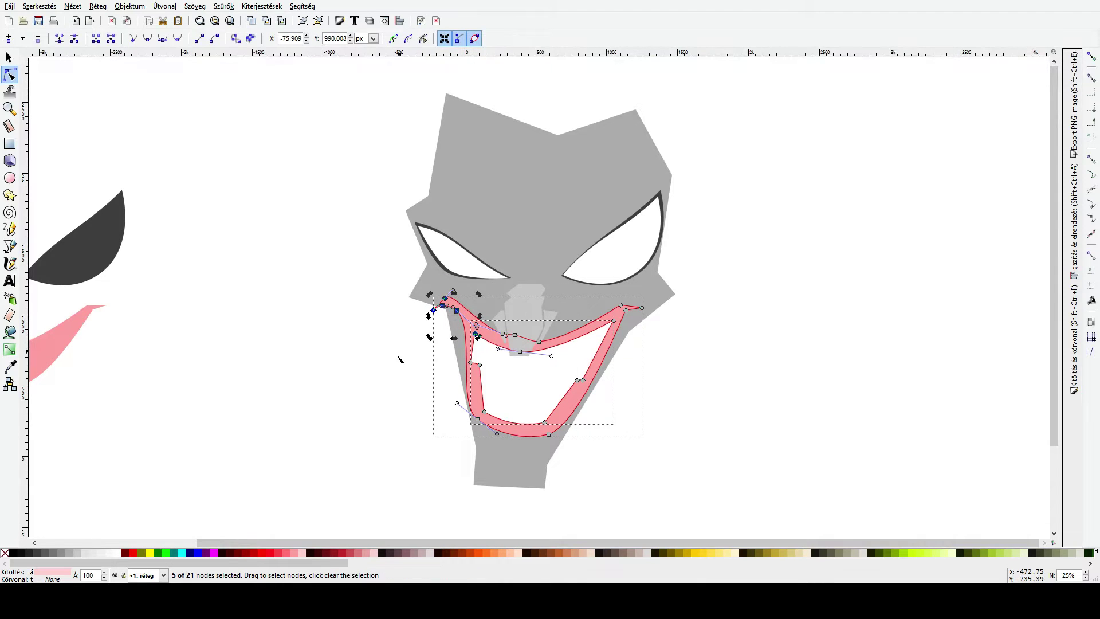
{"action": "left_click", "coordinate": [491, 373]}
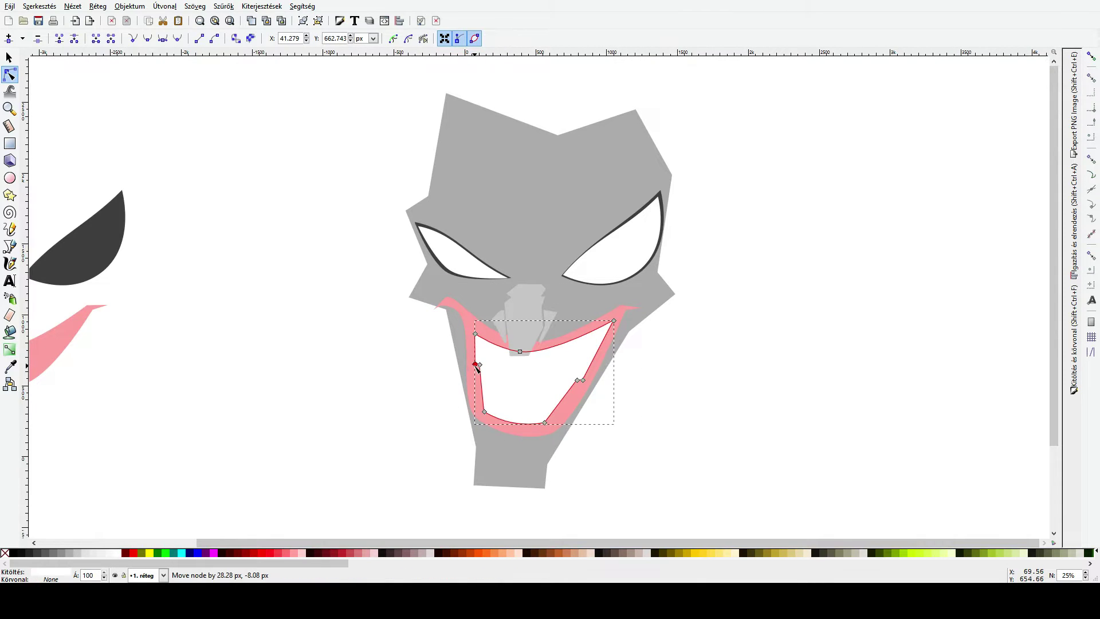
{"action": "left_click_drag", "start_coordinate": [476, 366], "coordinate": [486, 373]}
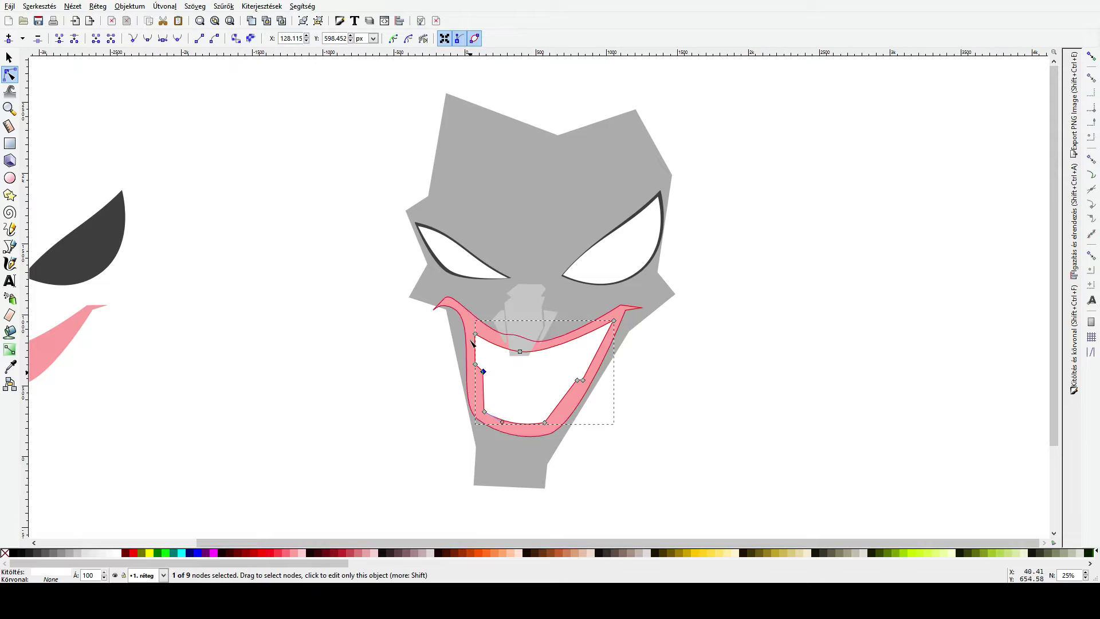
Step: Select the four nodes of the pink lips' left corner and shift them slightly inward
{"action": "left_click", "coordinate": [452, 319]}
{"action": "left_click", "coordinate": [455, 302]}
{"action": "left_click", "coordinate": [437, 294]}
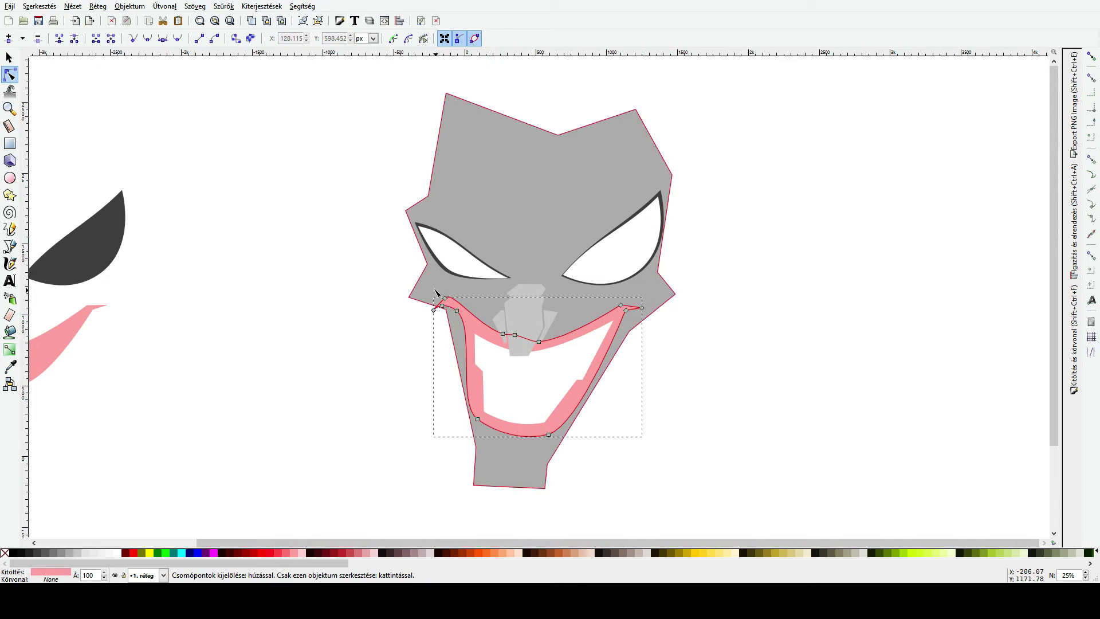
{"action": "left_click", "coordinate": [444, 311]}
{"action": "left_click", "coordinate": [446, 302]}
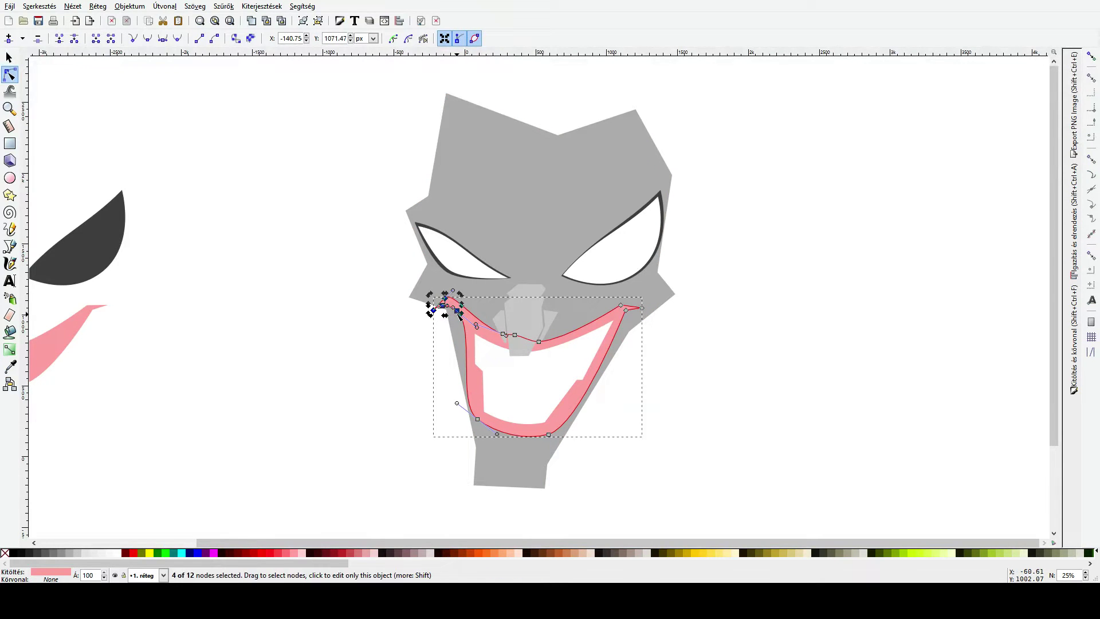
{"action": "mouse_move", "coordinate": [446, 304]}
{"action": "left_mouse_down"}
{"action": "mouse_move", "coordinate": [440, 318]}
{"action": "mouse_move", "coordinate": [447, 301]}
{"action": "left_mouse_up"}
Step: Raise the head's node beside the left mouth corner, bend the left jaw edge inward and shift its lower node outward
{"action": "left_click", "coordinate": [442, 315]}
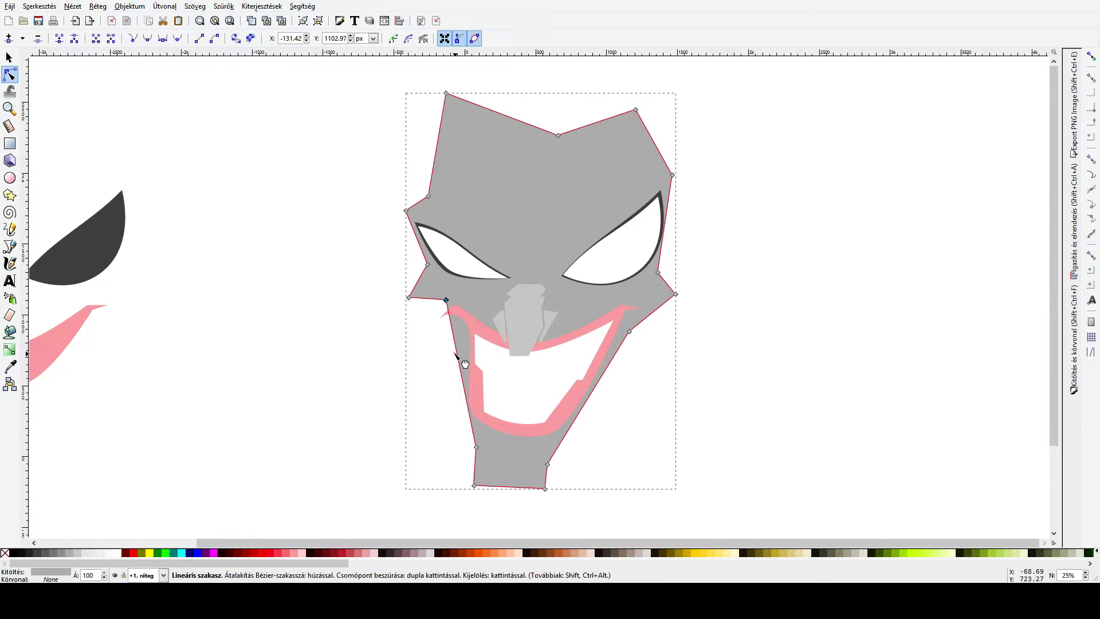
{"action": "left_click_drag", "start_coordinate": [457, 357], "coordinate": [472, 361]}
{"action": "left_click_drag", "start_coordinate": [477, 448], "coordinate": [467, 439]}
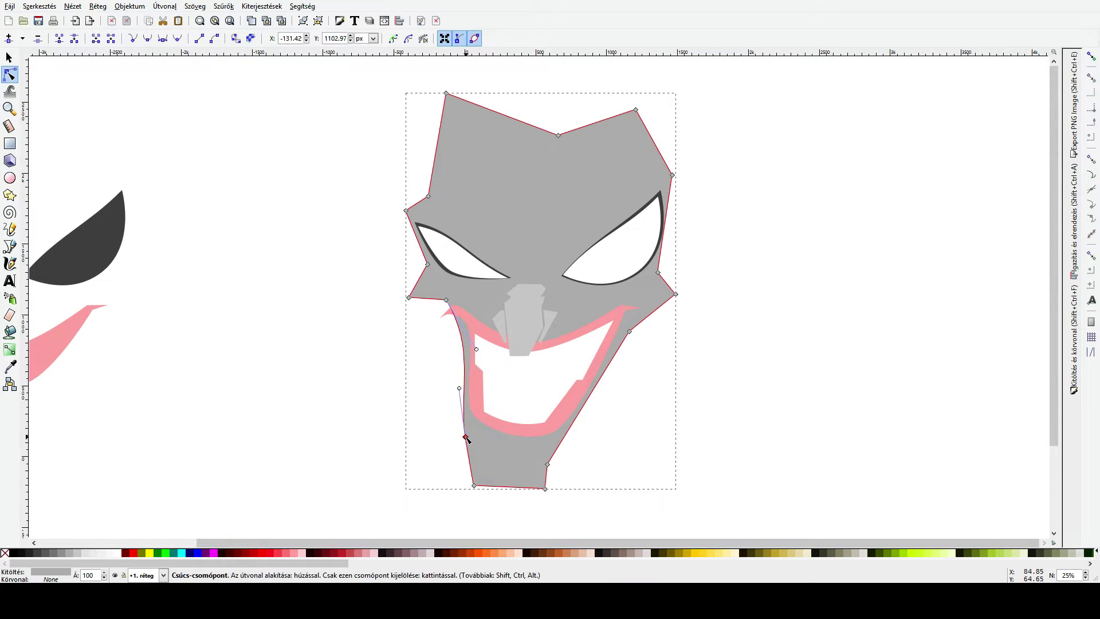
Step: Move the head's two lowest nodes to the left and smooth them into a rounded chin
{"action": "left_click_drag", "start_coordinate": [474, 487], "coordinate": [457, 478]}
{"action": "left_click_drag", "start_coordinate": [545, 489], "coordinate": [532, 489]}
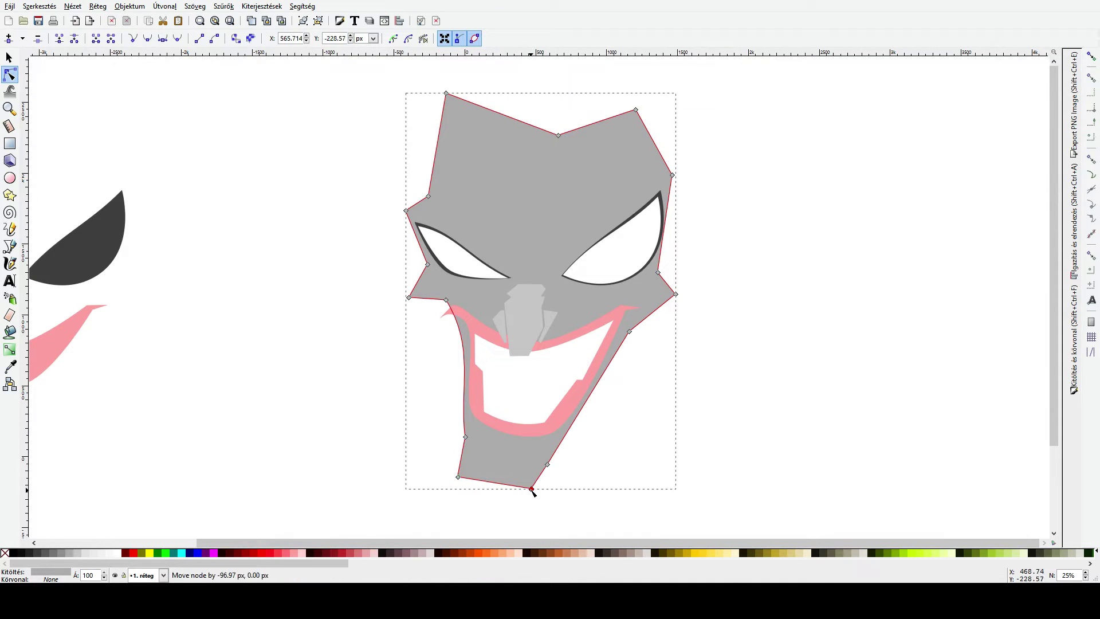
{"action": "left_click", "coordinate": [532, 490], "text": "ctrl"}
{"action": "left_click", "coordinate": [458, 479], "text": "ctrl"}
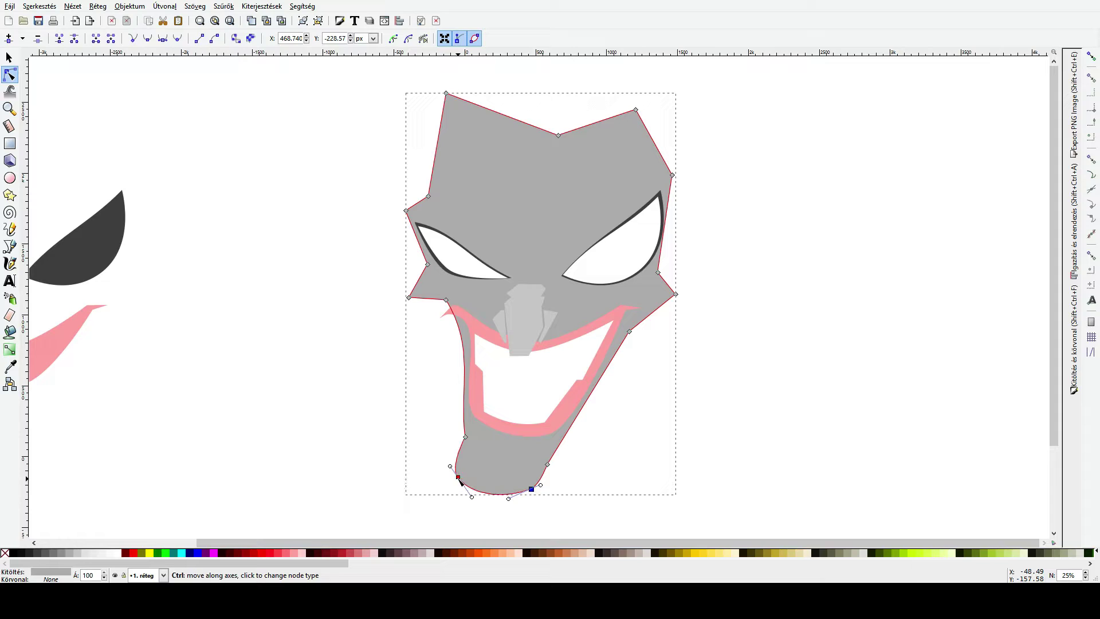
{"action": "left_click", "coordinate": [676, 295], "text": "ctrl"}
{"action": "left_click", "coordinate": [409, 298], "text": "ctrl"}
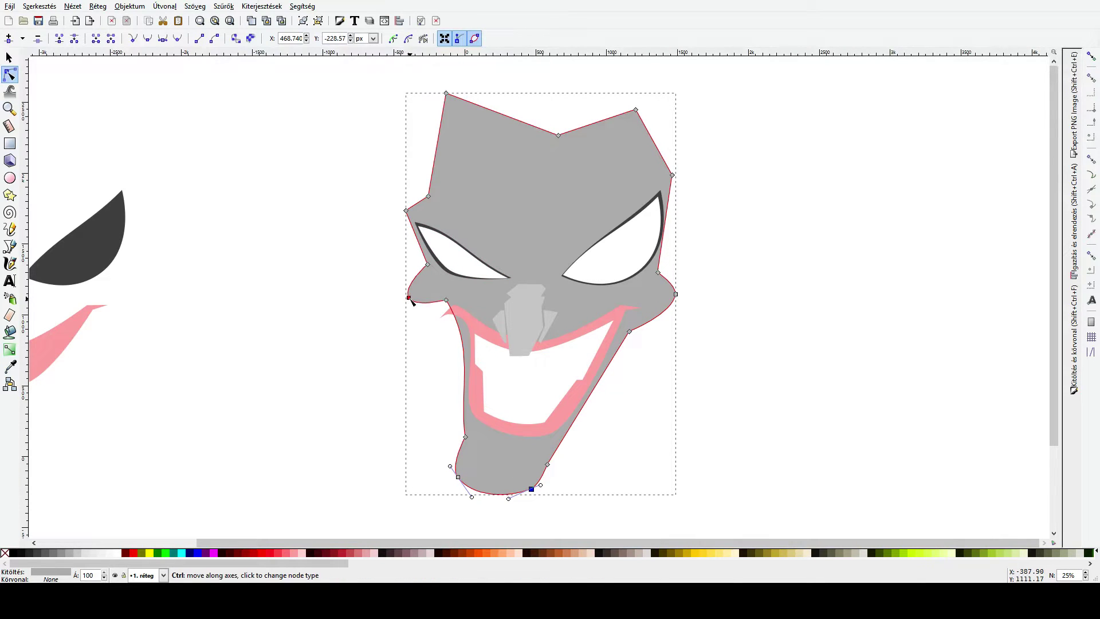
{"action": "key", "text": "ctrl+z"}
{"action": "key", "text": "ctrl+z"}
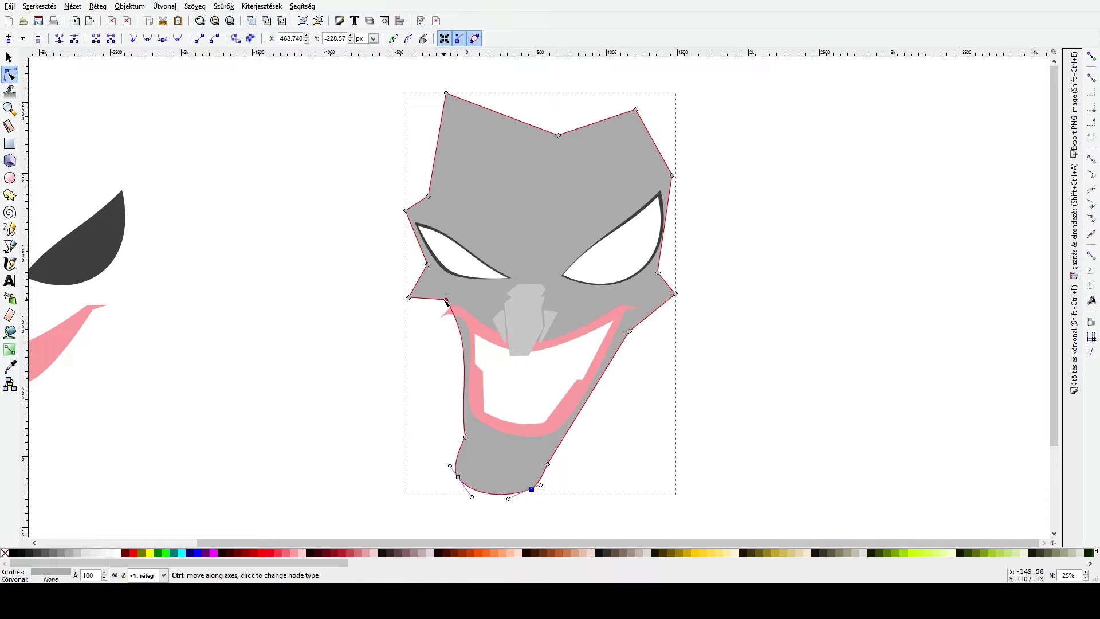
Step: Add a node on the lower edge of the left cheek, pull it down and move the adjacent mouth-corner node slightly outward
{"action": "left_click", "coordinate": [409, 298]}
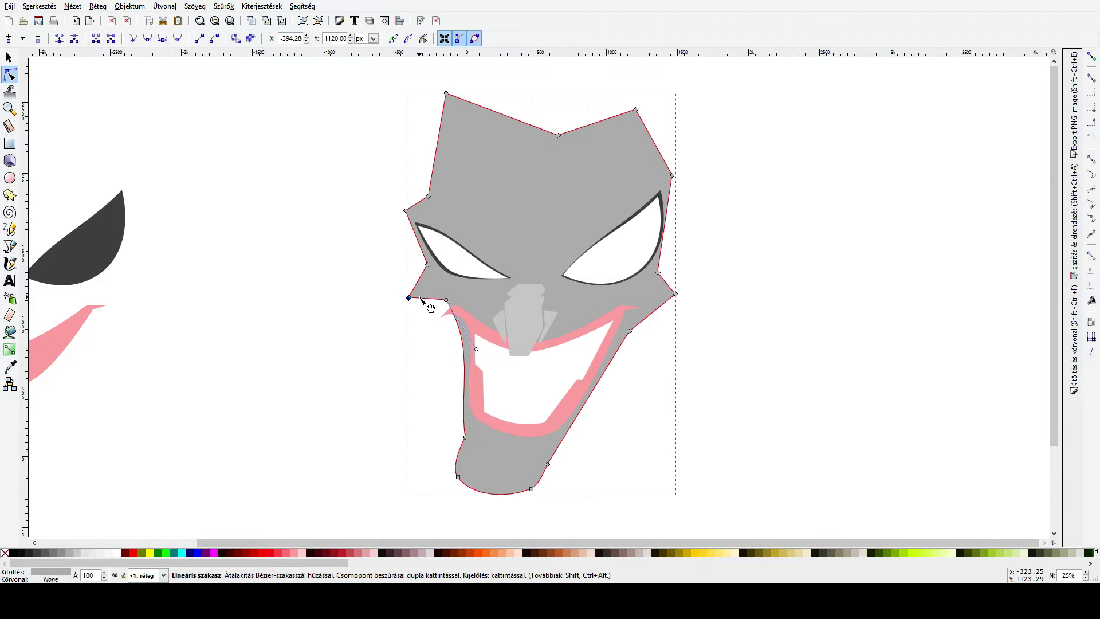
{"action": "left_click", "coordinate": [422, 300]}
{"action": "left_click", "coordinate": [426, 299]}
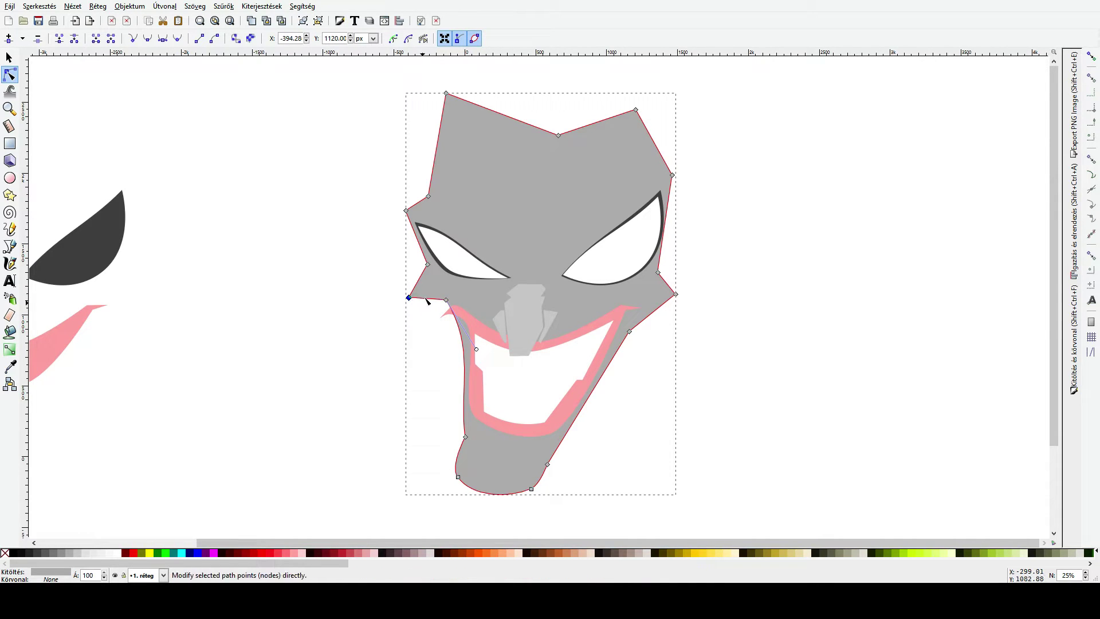
{"action": "left_click_drag", "start_coordinate": [426, 302], "coordinate": [440, 309]}
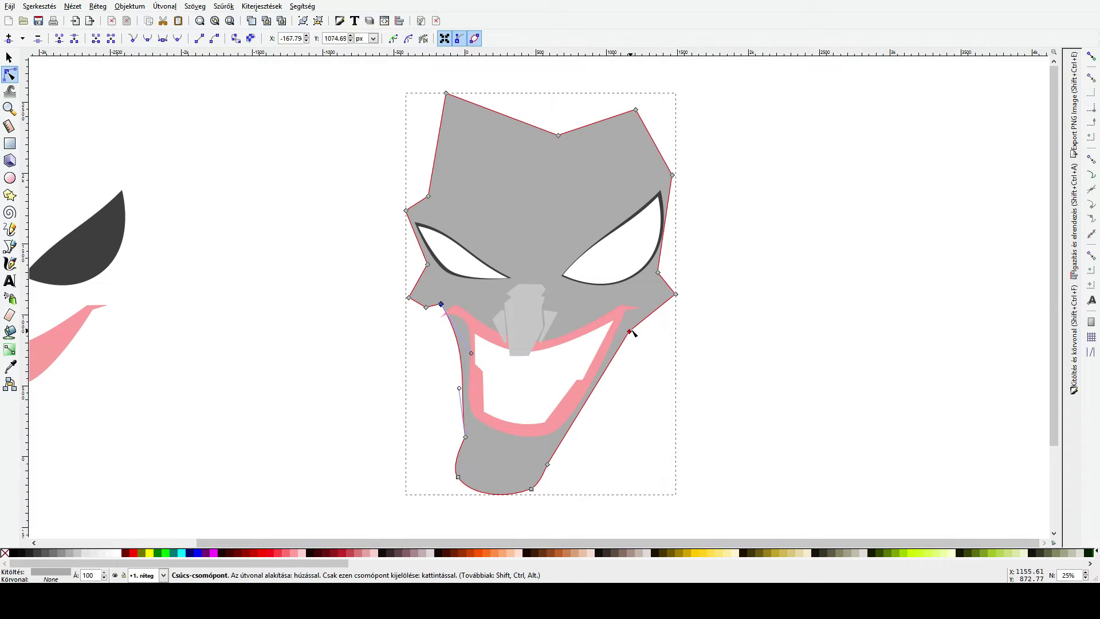
Step: Move the head's node beside the right mouth corner and the one by the right eye up and outward, and lower the node above
{"action": "left_click_drag", "start_coordinate": [629, 331], "coordinate": [643, 319]}
{"action": "left_click_drag", "start_coordinate": [658, 273], "coordinate": [663, 257]}
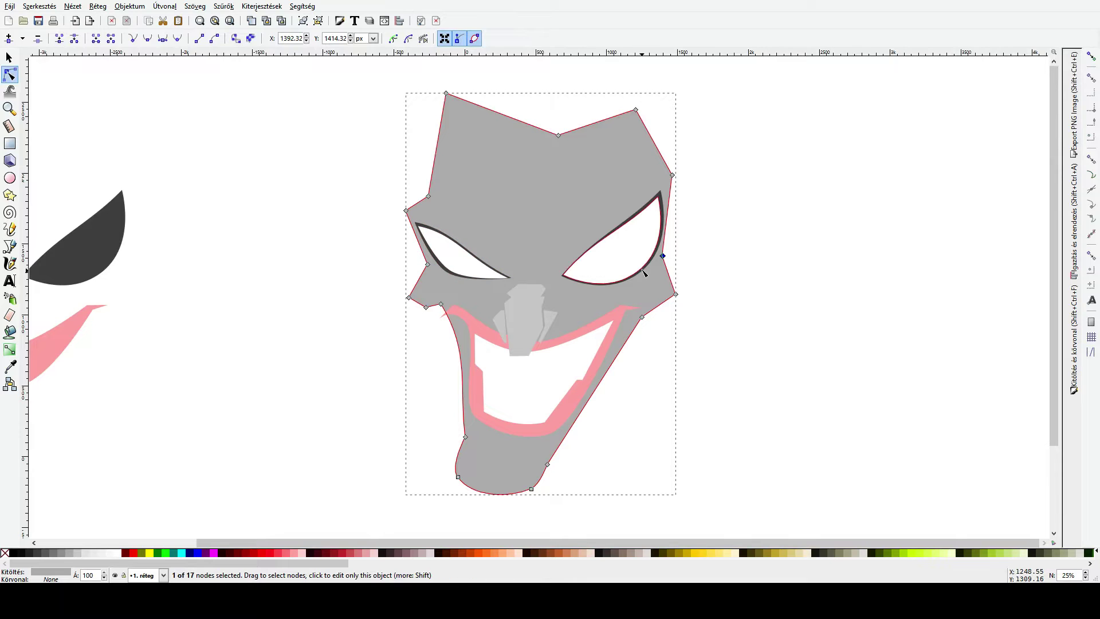
{"action": "left_click_drag", "start_coordinate": [675, 178], "coordinate": [678, 190]}
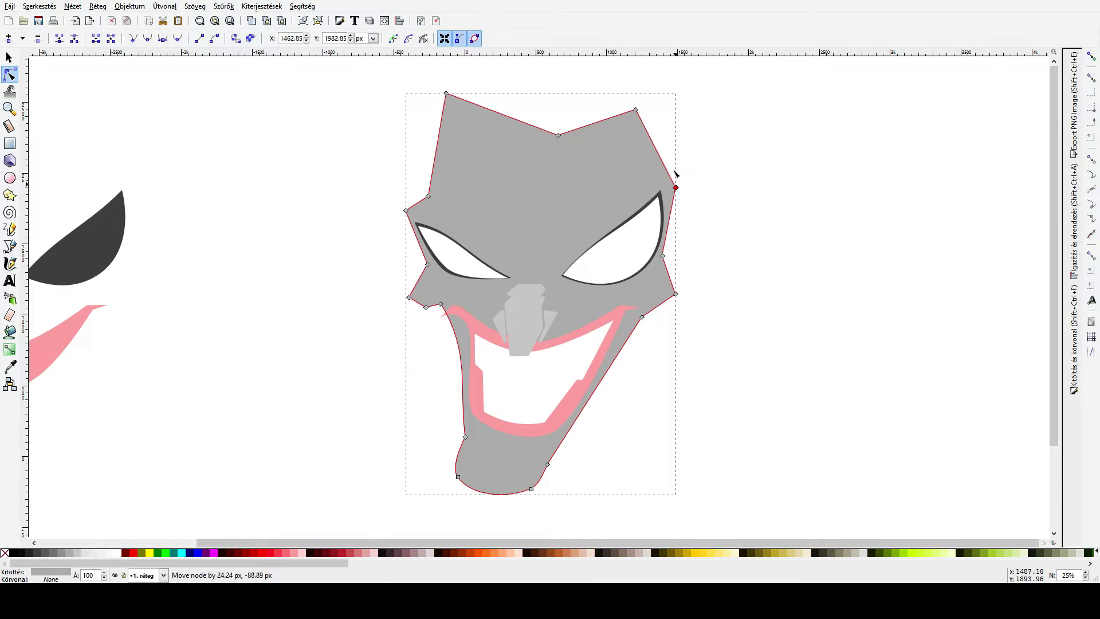
Step: Add two nodes on the head's upper right edge and shape them into a small step above the right eye
{"action": "double_click", "coordinate": [663, 163]}
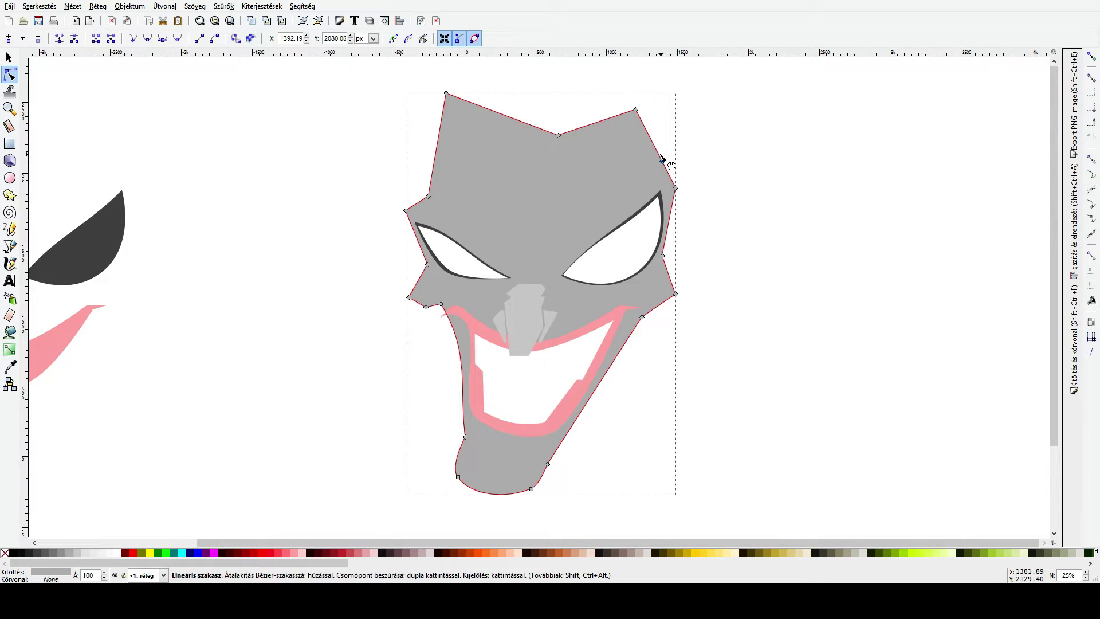
{"action": "left_click", "coordinate": [654, 156]}
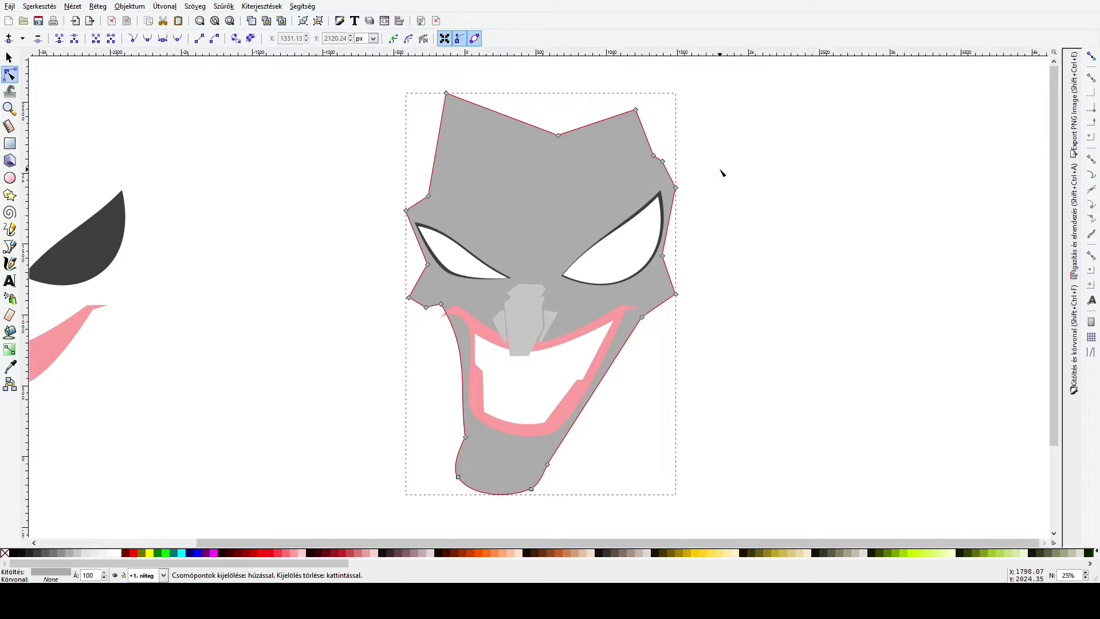
{"action": "left_click", "coordinate": [721, 172]}
{"action": "left_click", "coordinate": [665, 168]}
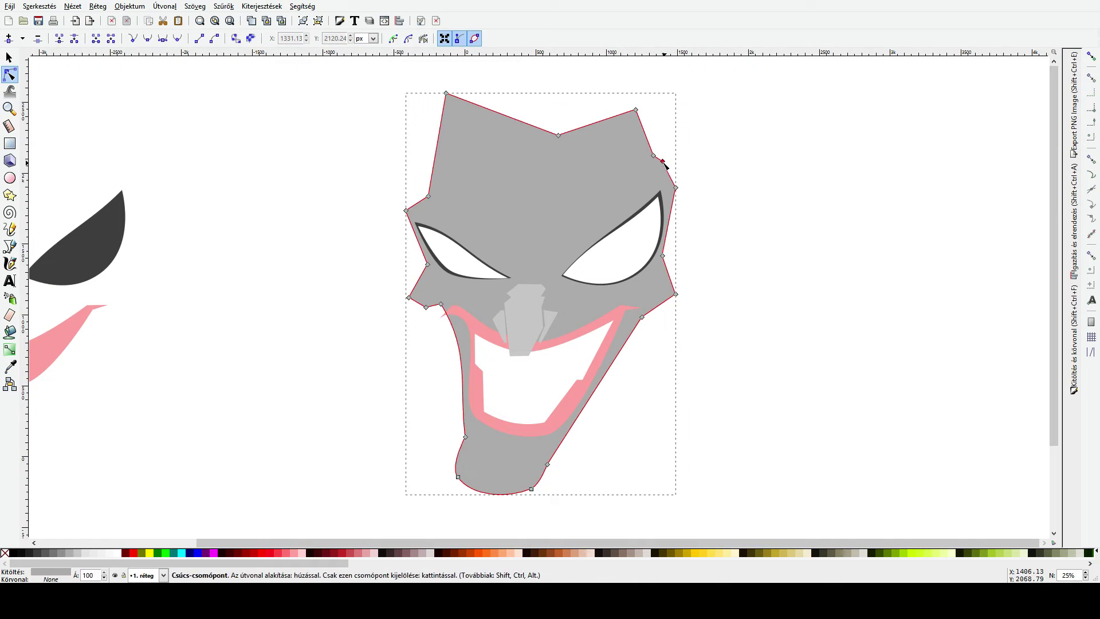
{"action": "left_click", "coordinate": [735, 210]}
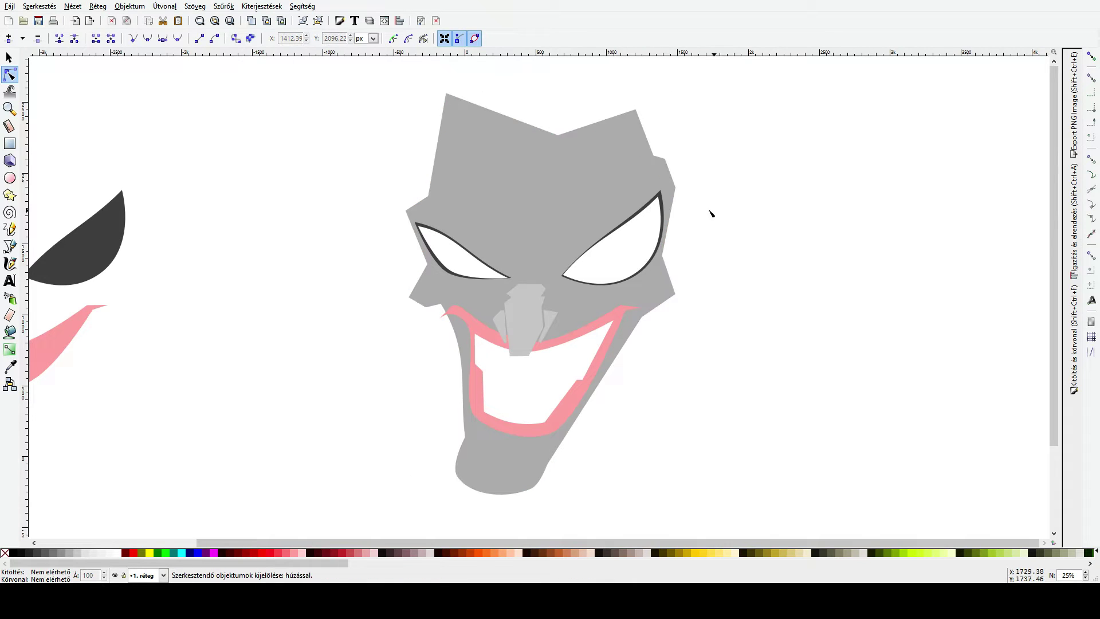
Step: Raise the head's left temple node, its upper left peak and the notch in the middle of its top edge
{"action": "scroll", "coordinate": [504, 187], "scroll_direction": "down", "scroll_amount": 1}
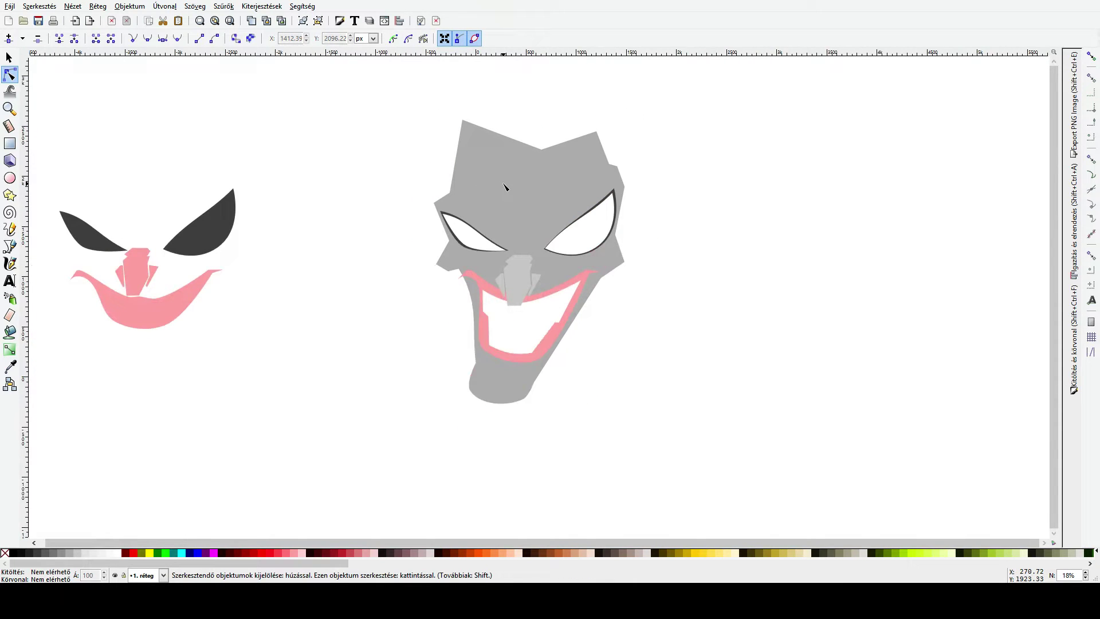
{"action": "left_click", "coordinate": [496, 164]}
{"action": "mouse_move", "coordinate": [451, 195]}
{"action": "left_mouse_down"}
{"action": "mouse_move", "coordinate": [468, 189]}
{"action": "mouse_move", "coordinate": [455, 182]}
{"action": "left_mouse_up"}
{"action": "left_click_drag", "start_coordinate": [463, 121], "coordinate": [464, 95]}
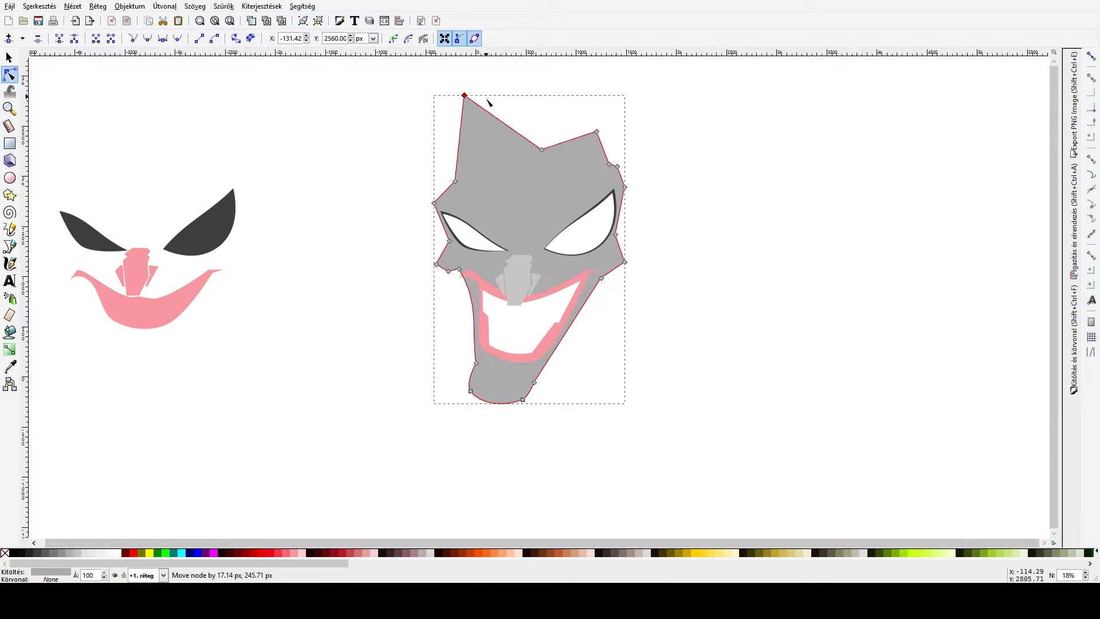
{"action": "left_click_drag", "start_coordinate": [542, 151], "coordinate": [542, 130]}
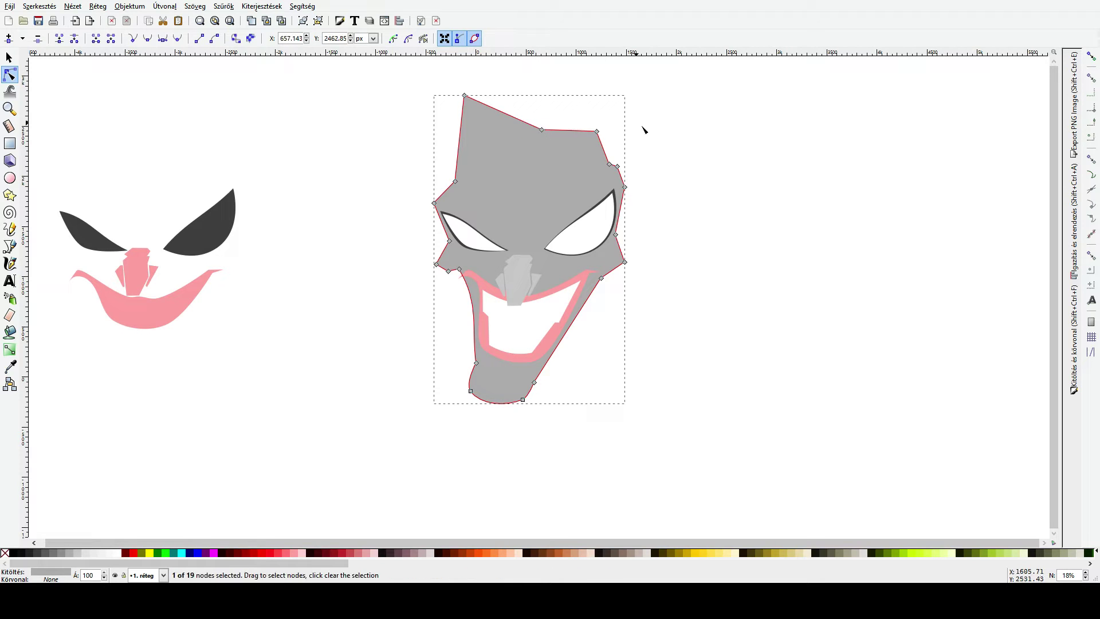
{"action": "left_click", "coordinate": [659, 196]}
Step: Enlarge the right eye together with its dark outline to about 838 × 741 px and shift it toward the nose
{"action": "scroll", "coordinate": [651, 202], "scroll_direction": "up", "scroll_amount": 1}
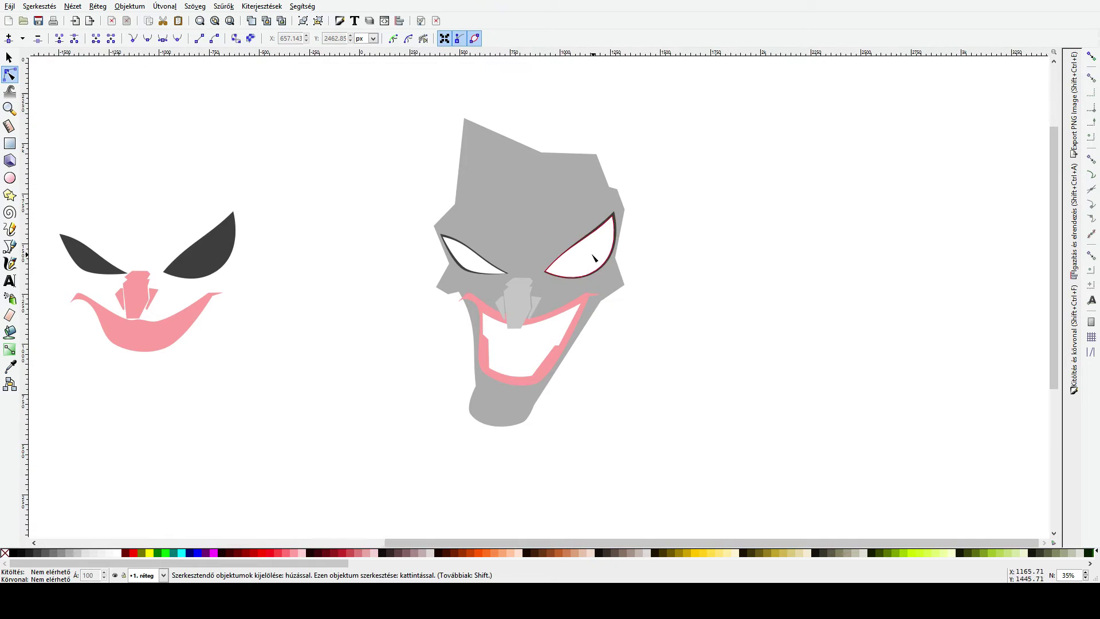
{"action": "scroll", "coordinate": [592, 259], "scroll_direction": "up", "scroll_amount": 2}
{"action": "key", "text": "s"}
{"action": "left_click", "coordinate": [637, 169]}
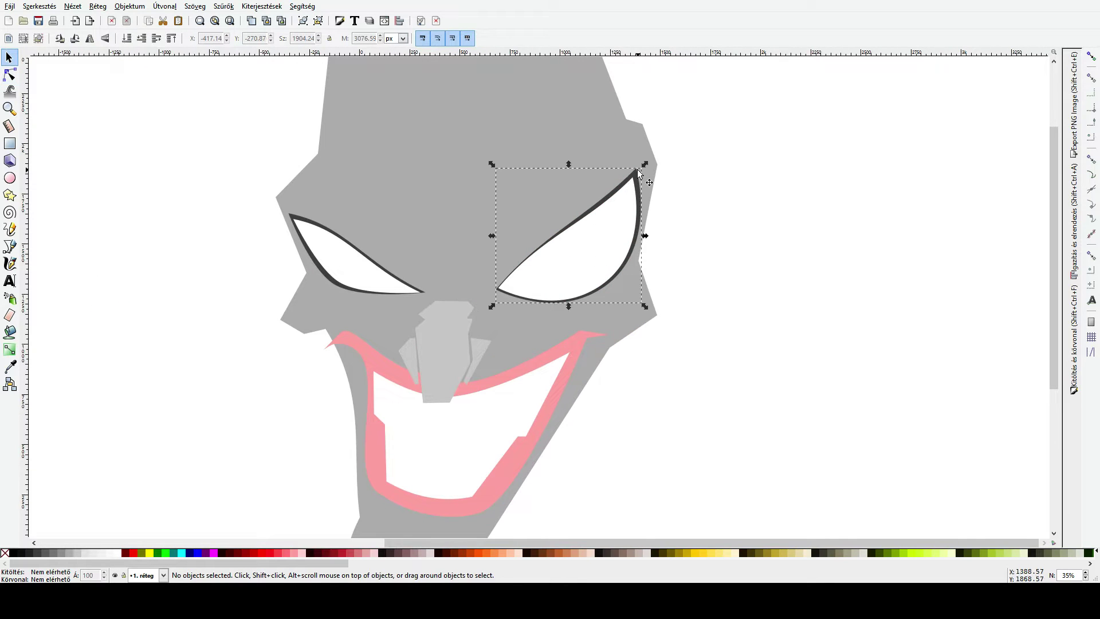
{"action": "left_click", "coordinate": [638, 171], "text": "shift"}
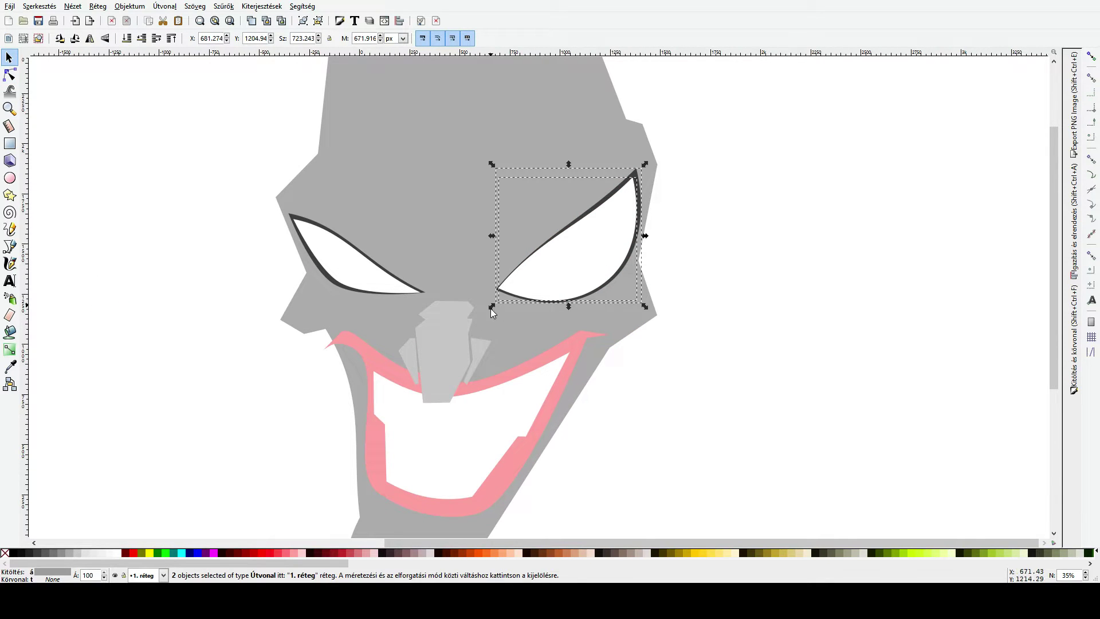
{"action": "left_click_drag", "start_coordinate": [491, 309], "coordinate": [513, 285]}
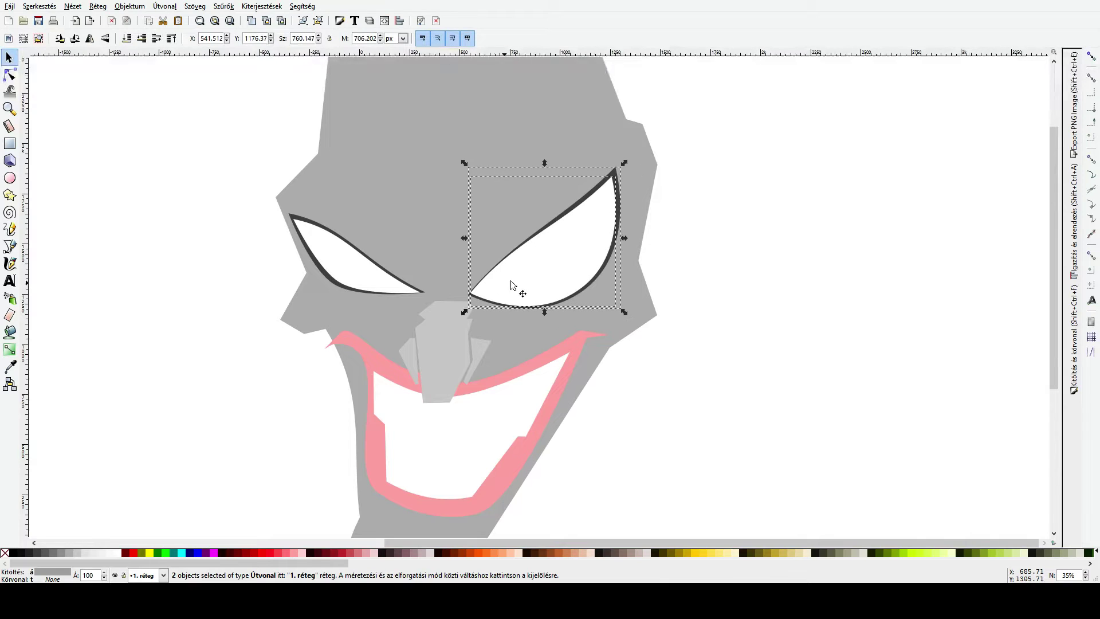
{"action": "left_click_drag", "start_coordinate": [625, 161], "coordinate": [644, 158]}
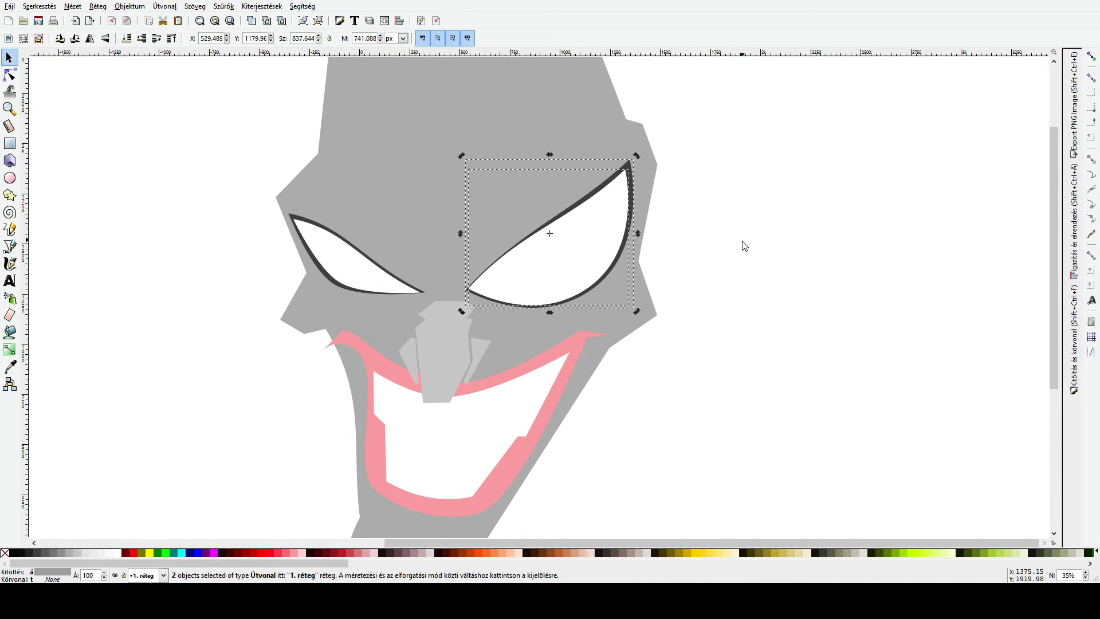
Step: Enlarge the left eye together with its dark outline, nudge it up and rotate it slightly to a steeper slant
{"action": "left_click", "coordinate": [378, 264]}
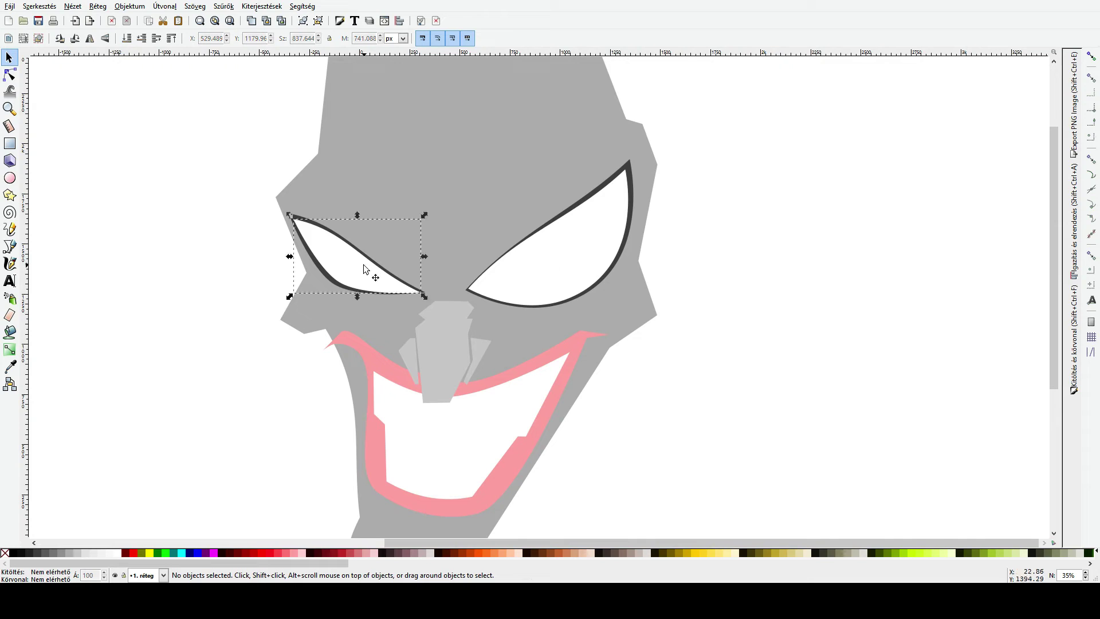
{"action": "left_click", "coordinate": [335, 231], "text": "shift"}
{"action": "left_click_drag", "start_coordinate": [357, 211], "coordinate": [357, 202]}
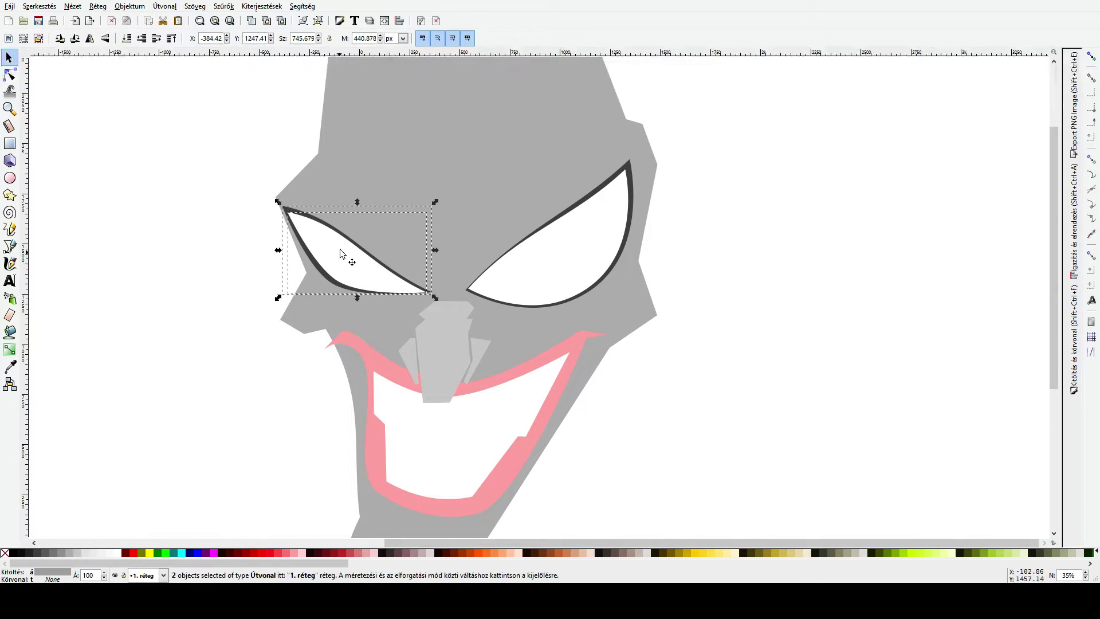
{"action": "left_click_drag", "start_coordinate": [340, 254], "coordinate": [343, 250]}
{"action": "left_click", "coordinate": [345, 249]}
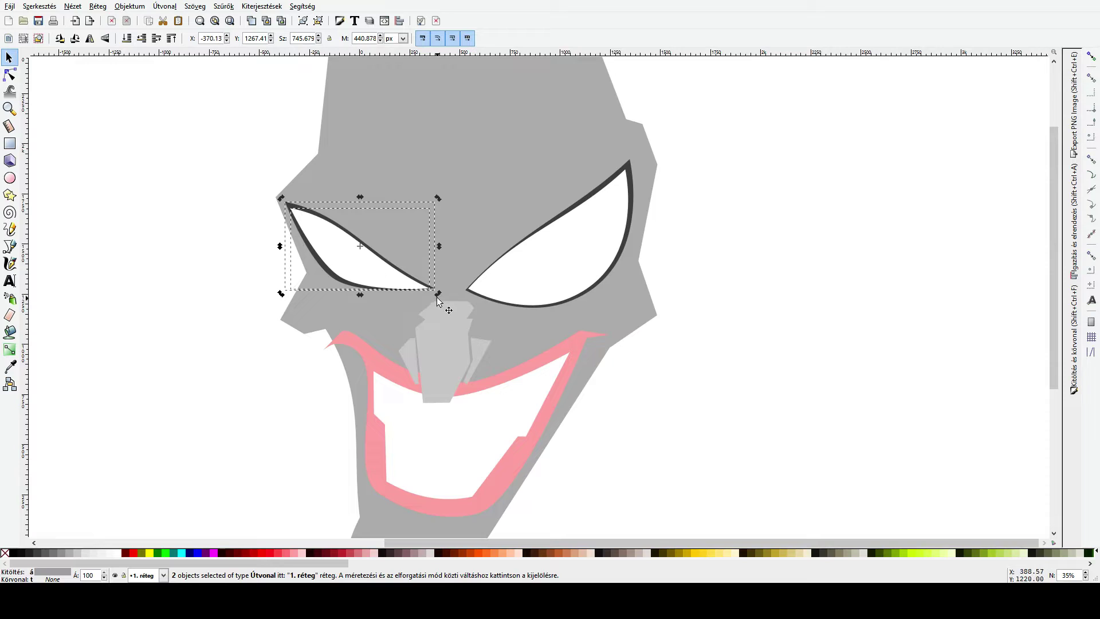
{"action": "left_click_drag", "start_coordinate": [437, 301], "coordinate": [432, 301]}
{"action": "left_click", "coordinate": [688, 265]}
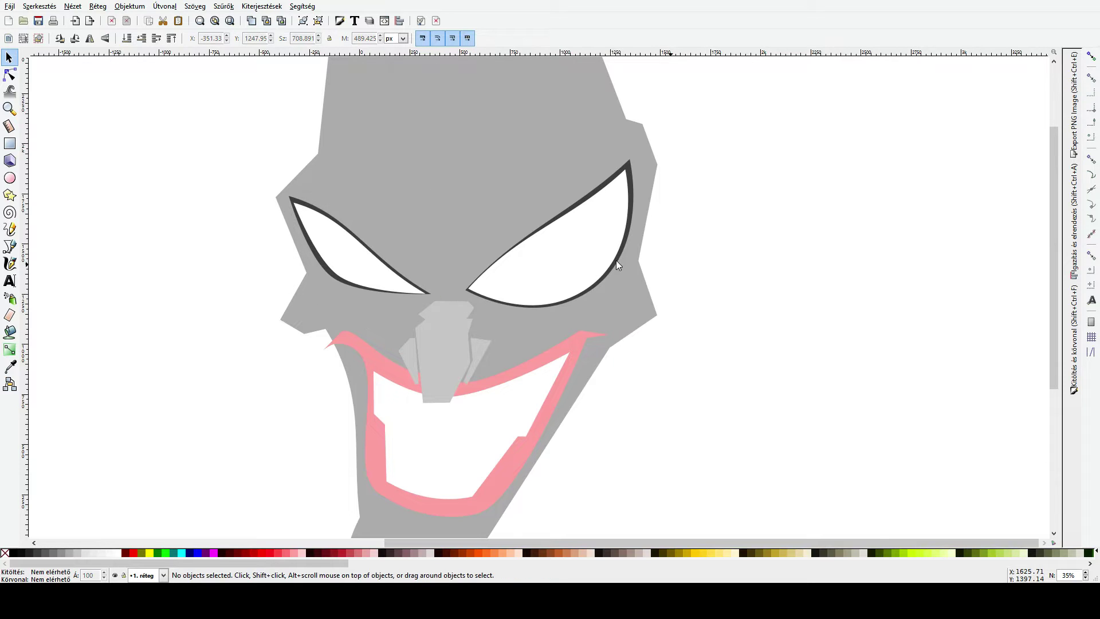
Step: Scale the left eye and its outline down to about 646 × 404 px and adjust its tilt and position
{"action": "left_click", "coordinate": [338, 261]}
{"action": "left_click", "coordinate": [289, 203], "text": "shift"}
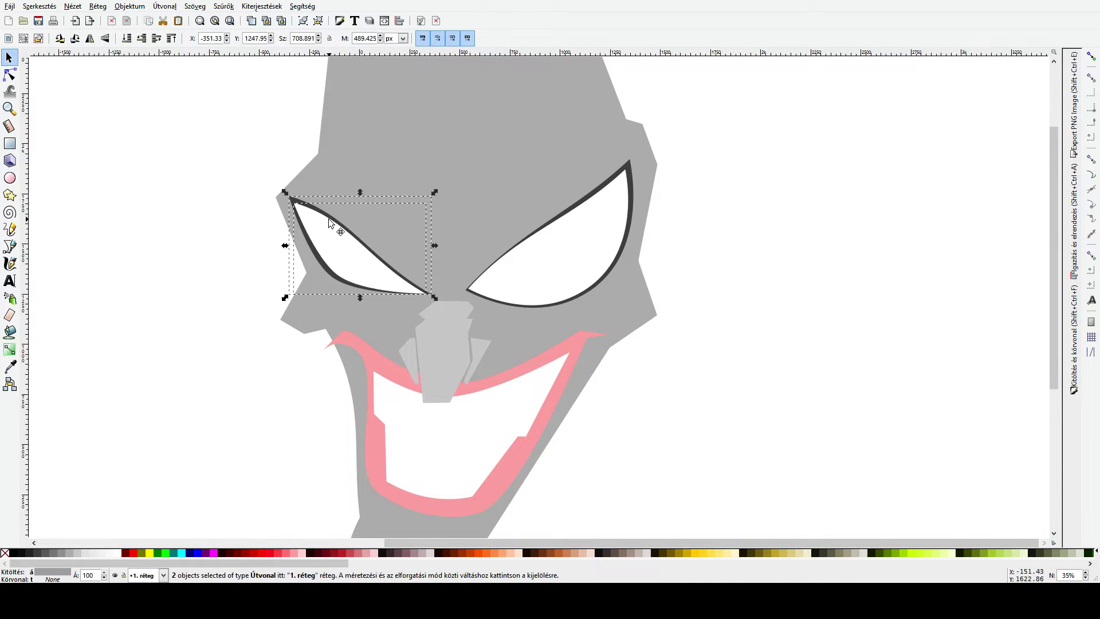
{"action": "left_click_drag", "start_coordinate": [285, 193], "coordinate": [291, 223]}
{"action": "left_click", "coordinate": [295, 217]}
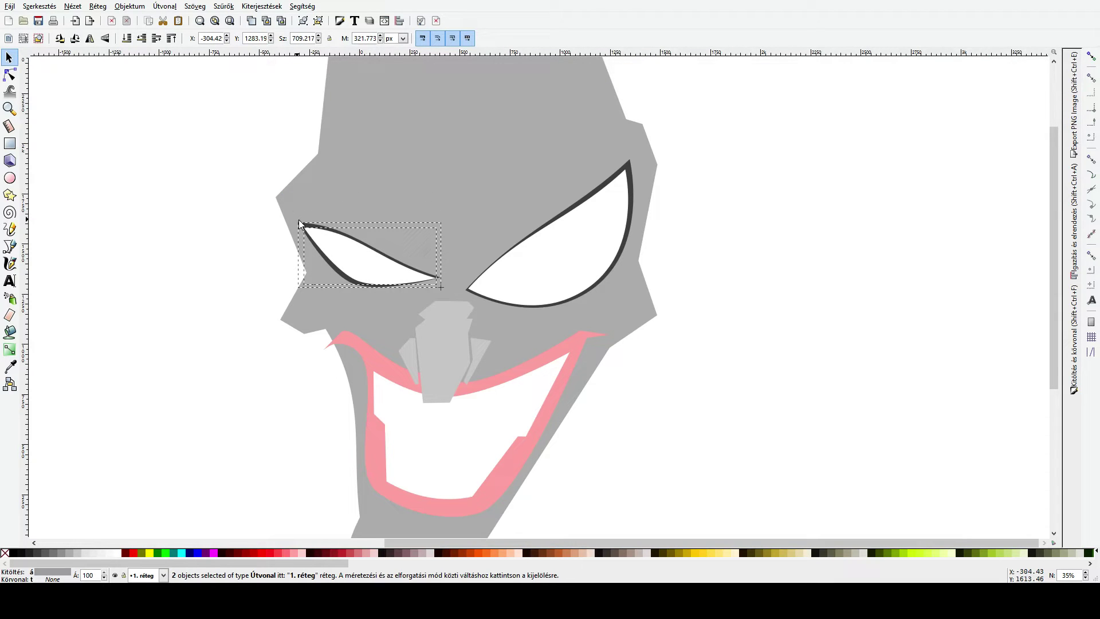
{"action": "left_click", "coordinate": [352, 265]}
{"action": "left_click_drag", "start_coordinate": [434, 220], "coordinate": [437, 233]}
{"action": "left_click_drag", "start_coordinate": [396, 287], "coordinate": [394, 287]}
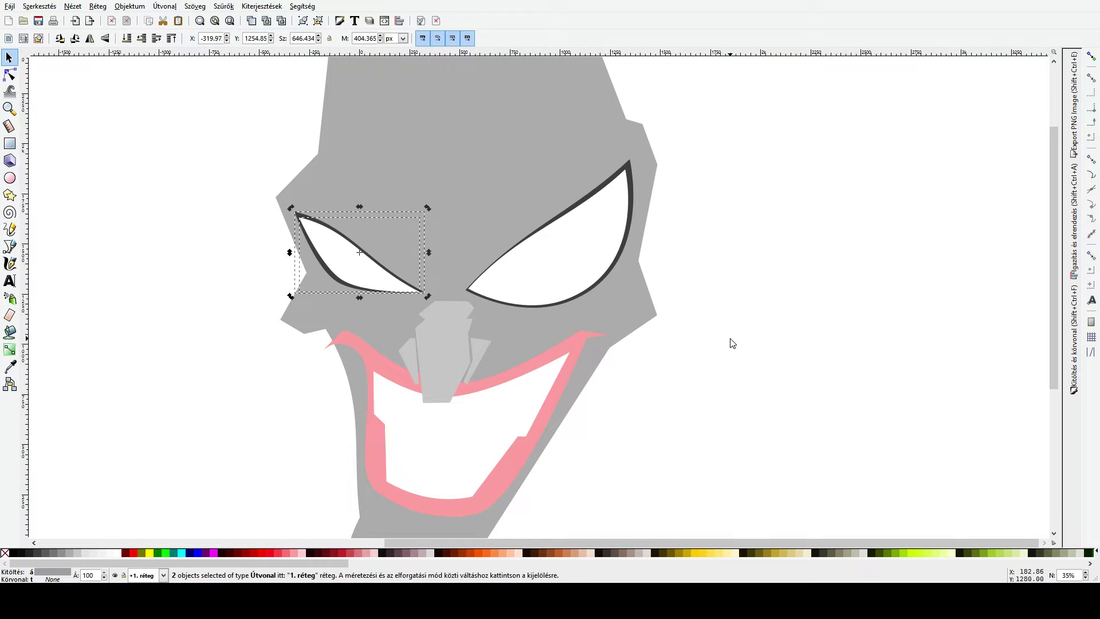
{"action": "left_click", "coordinate": [729, 339]}
{"action": "left_click", "coordinate": [510, 270]}
{"action": "left_click", "coordinate": [626, 163], "text": "shift"}
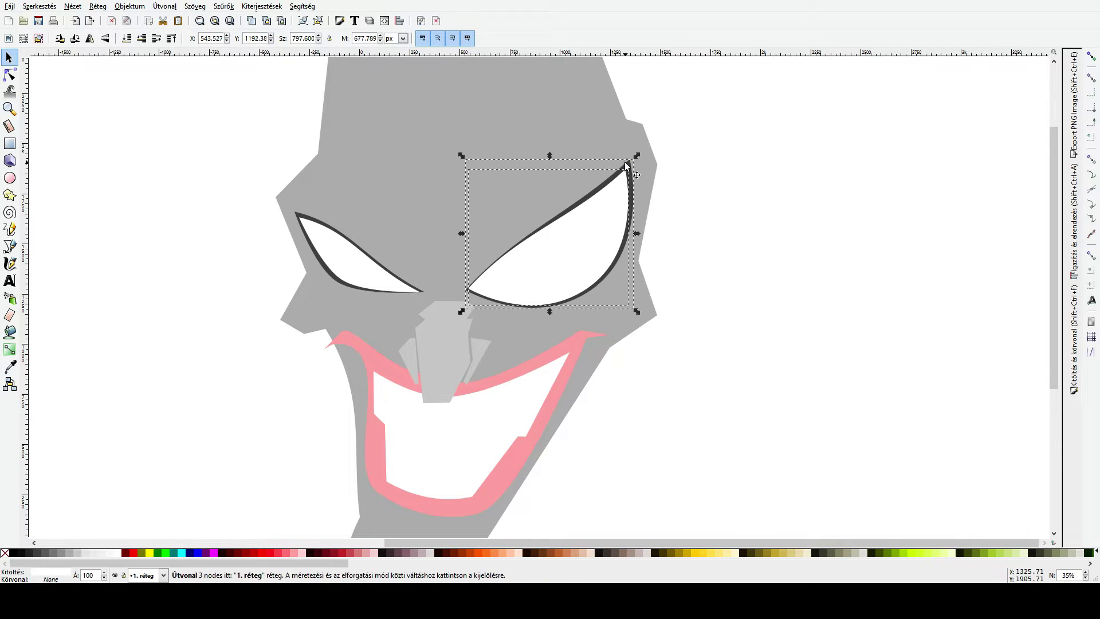
{"action": "left_click", "coordinate": [727, 184]}
Step: Delete the head's outermost node beside the right eye, straighten the resulting edge and move the node above it slightly outward
{"action": "left_click", "coordinate": [9, 75]}
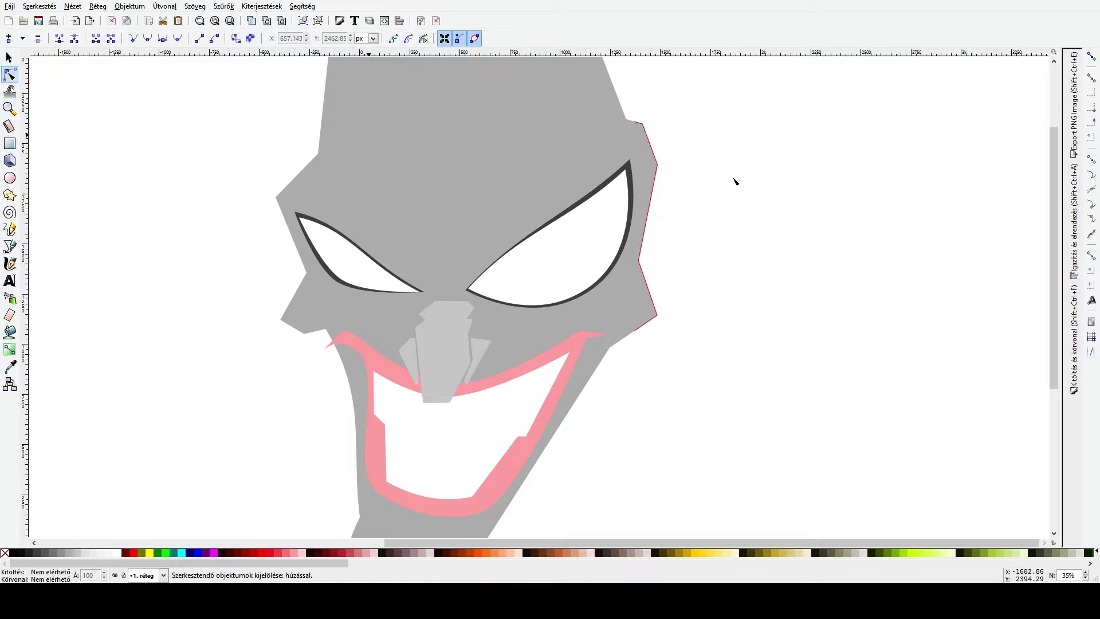
{"action": "left_click", "coordinate": [658, 168]}
{"action": "left_click", "coordinate": [658, 166]}
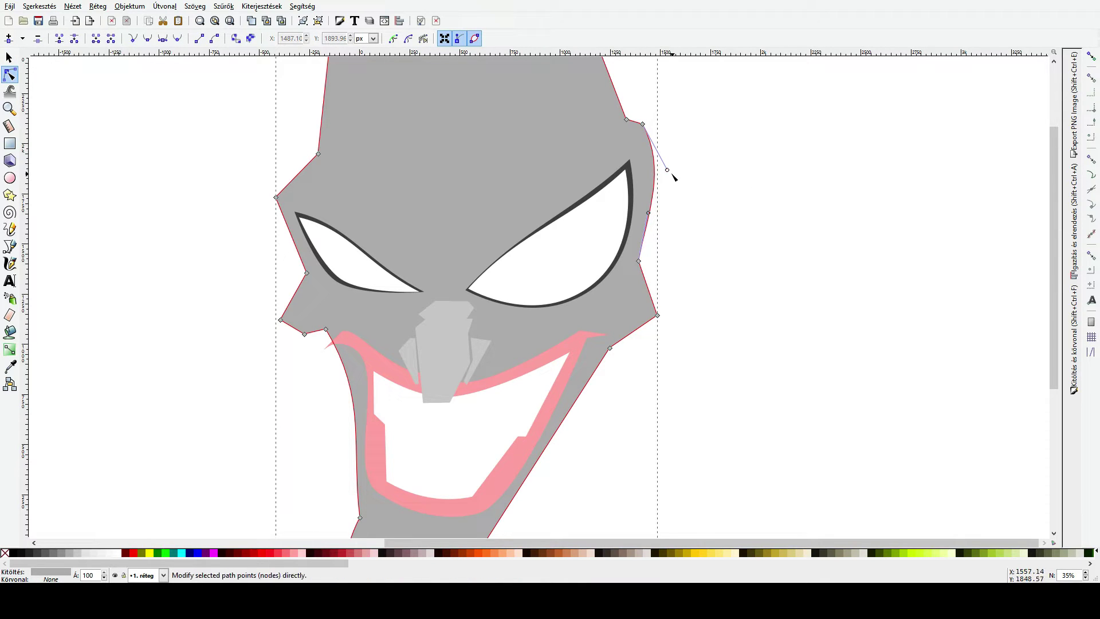
{"action": "key", "text": "Delete"}
{"action": "left_click", "coordinate": [648, 212], "text": "ctrl"}
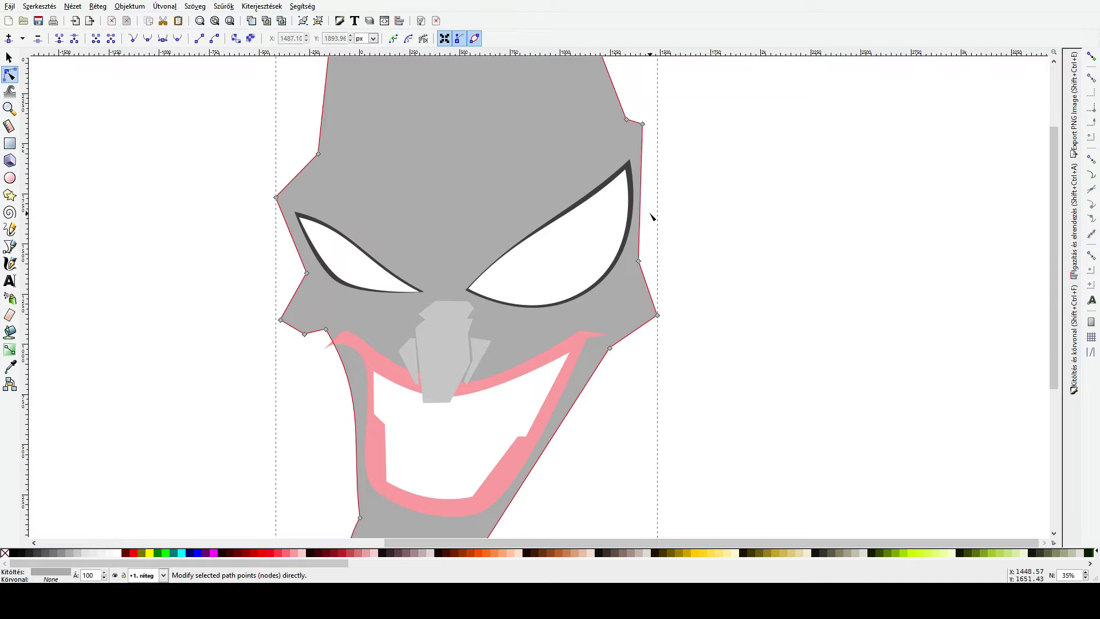
{"action": "left_click_drag", "start_coordinate": [642, 124], "coordinate": [648, 127]}
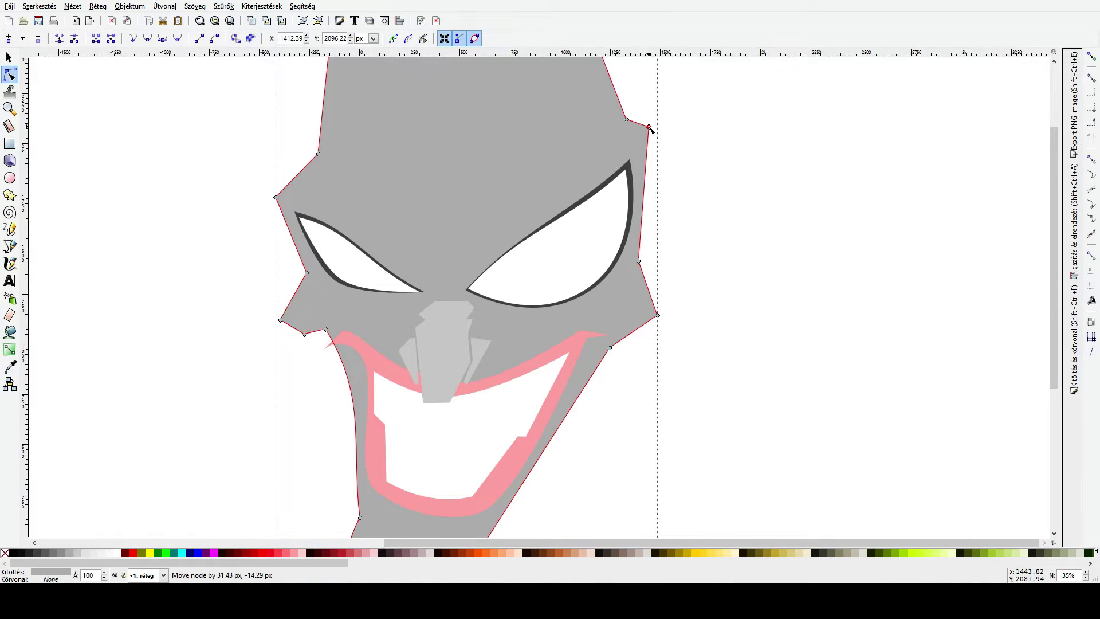
{"action": "scroll", "coordinate": [666, 197], "scroll_direction": "down", "scroll_amount": 2}
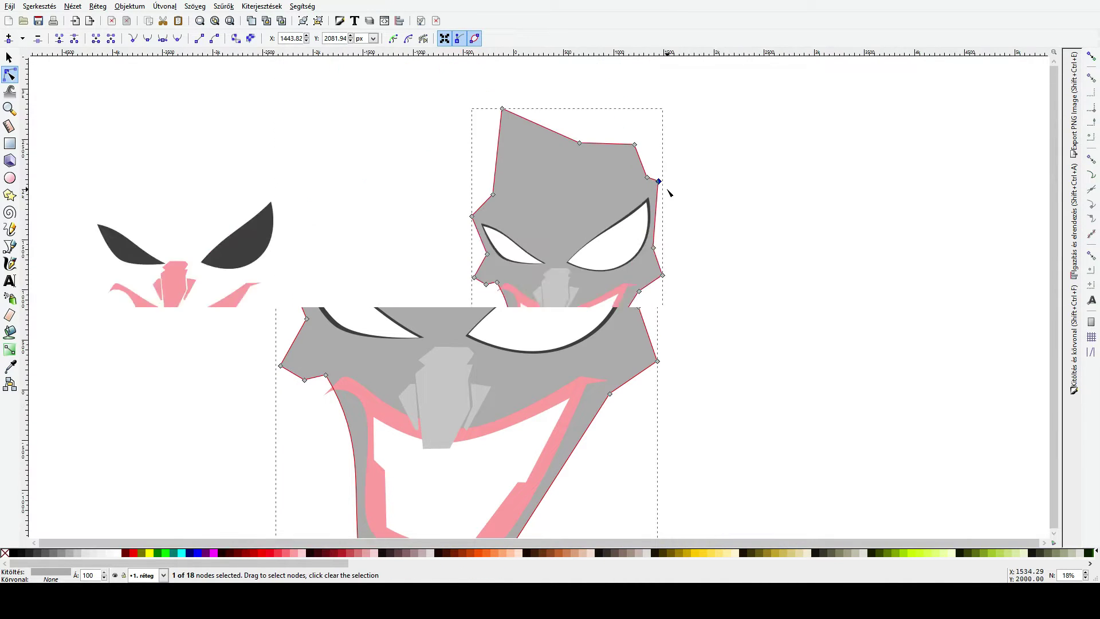
{"action": "left_click", "coordinate": [9, 246]}
{"action": "scroll", "coordinate": [527, 192], "scroll_direction": "up", "scroll_amount": 4}
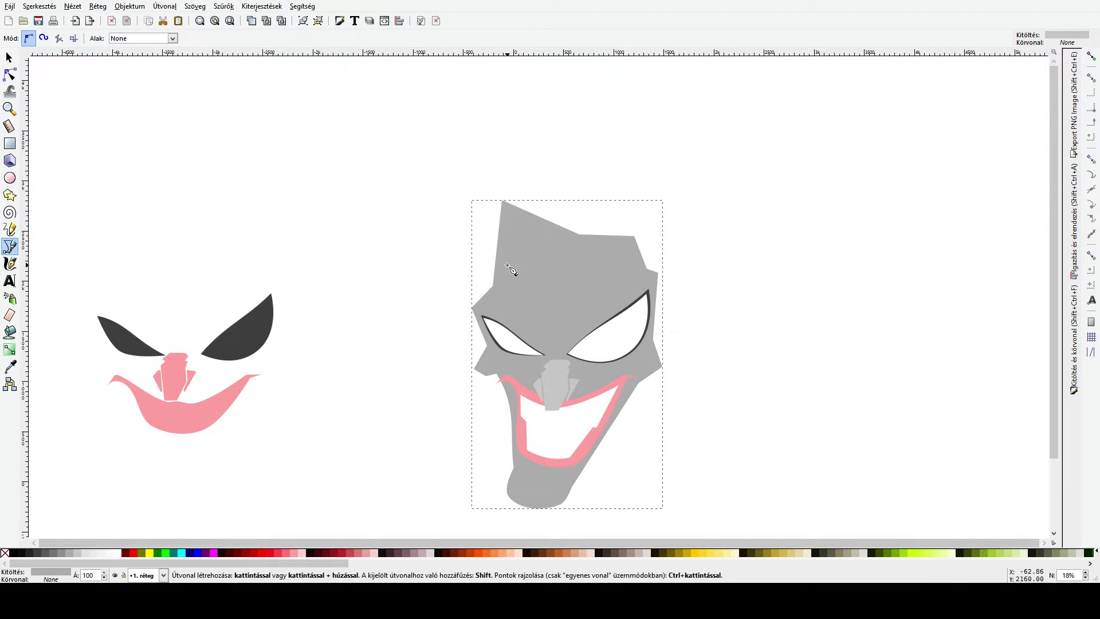
{"action": "scroll", "coordinate": [506, 265], "scroll_direction": "down", "scroll_amount": 4}
Step: Duplicate the whole grey face with its eyes, nose and mouth, and place the copy to its right at the same height
{"action": "key", "text": "s"}
{"action": "scroll", "coordinate": [507, 264], "scroll_direction": "down", "scroll_amount": 2}
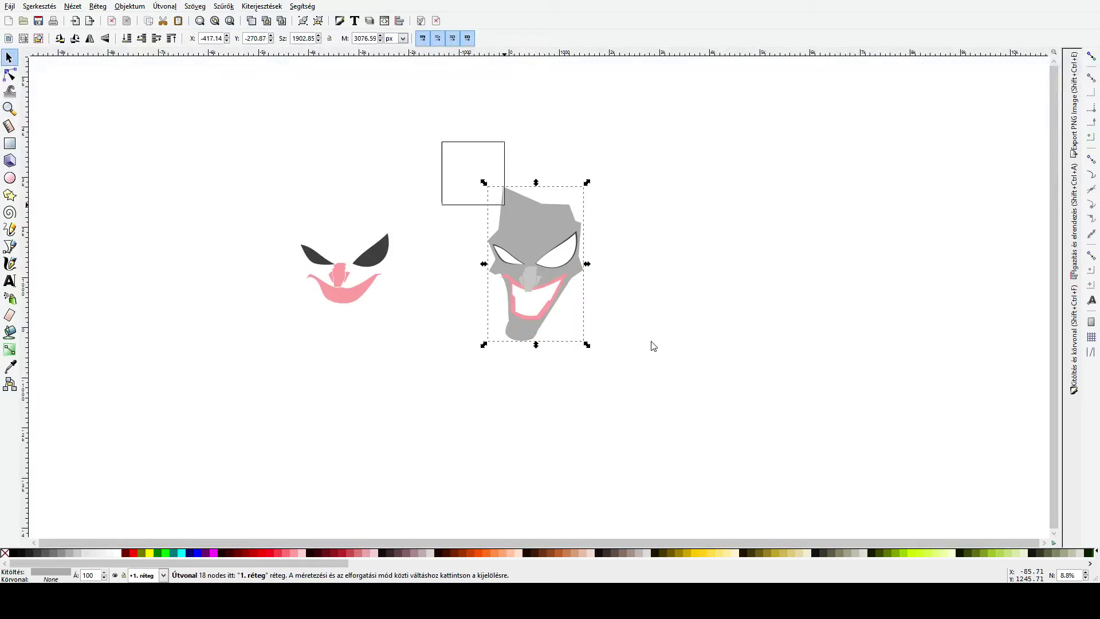
{"action": "left_click_drag", "start_coordinate": [637, 341], "coordinate": [460, 309]}
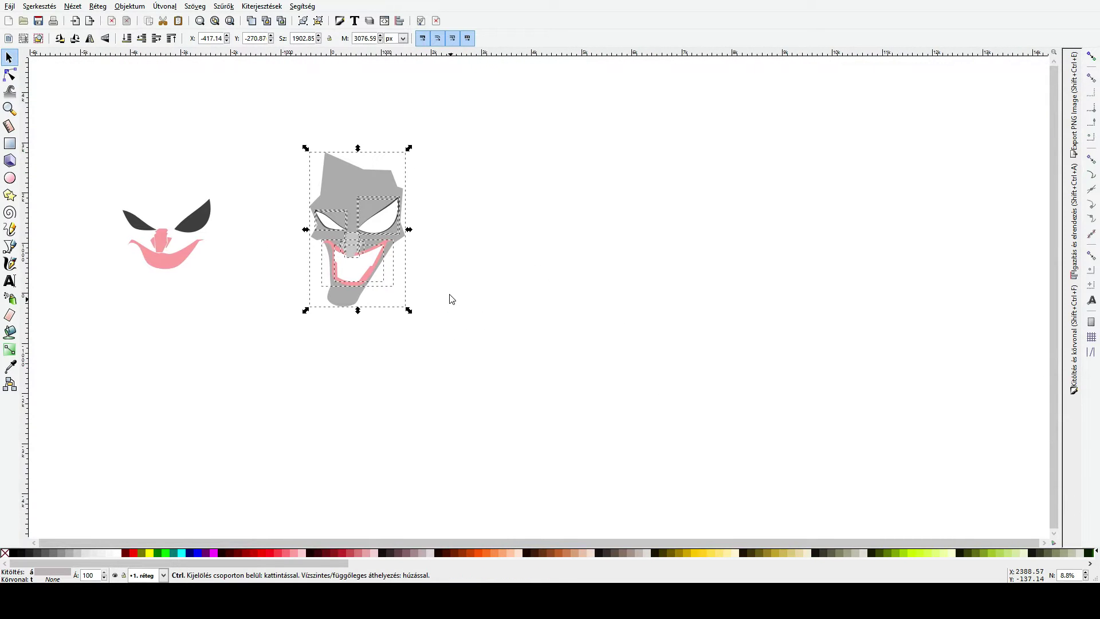
{"action": "key", "text": "ctrl+d"}
{"action": "left_click_drag", "start_coordinate": [356, 225], "coordinate": [518, 225]}
{"action": "left_click", "coordinate": [647, 217]}
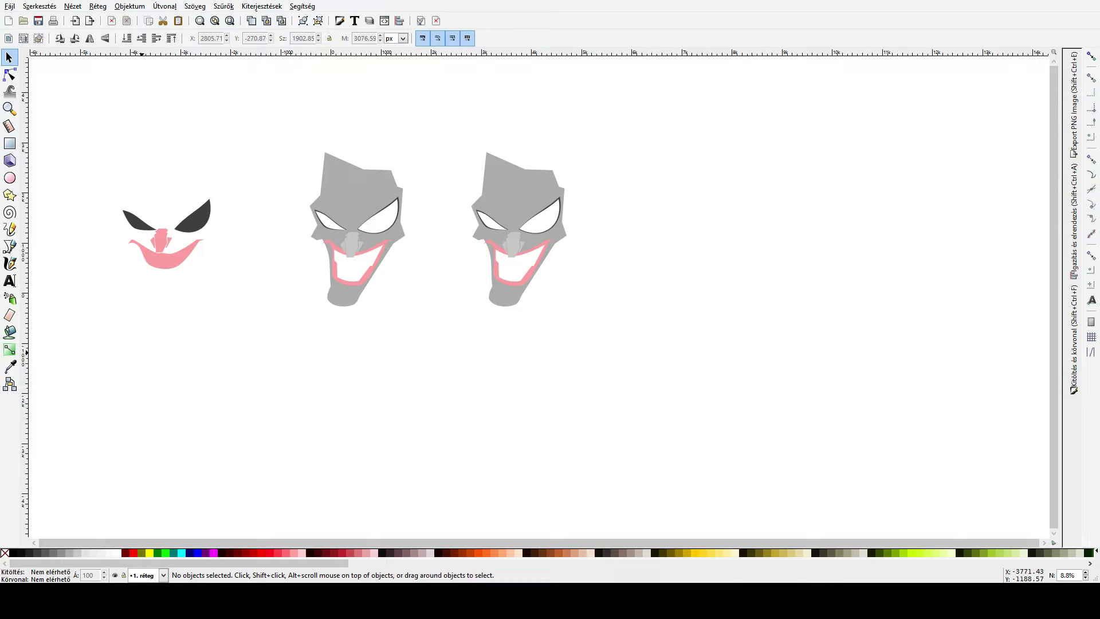
Step: Start a straight-segment Bezier hair outline at the copied face's left temple and run it upward as a jagged, spiky left edge
{"action": "scroll", "coordinate": [519, 188], "scroll_direction": "up", "scroll_amount": 2}
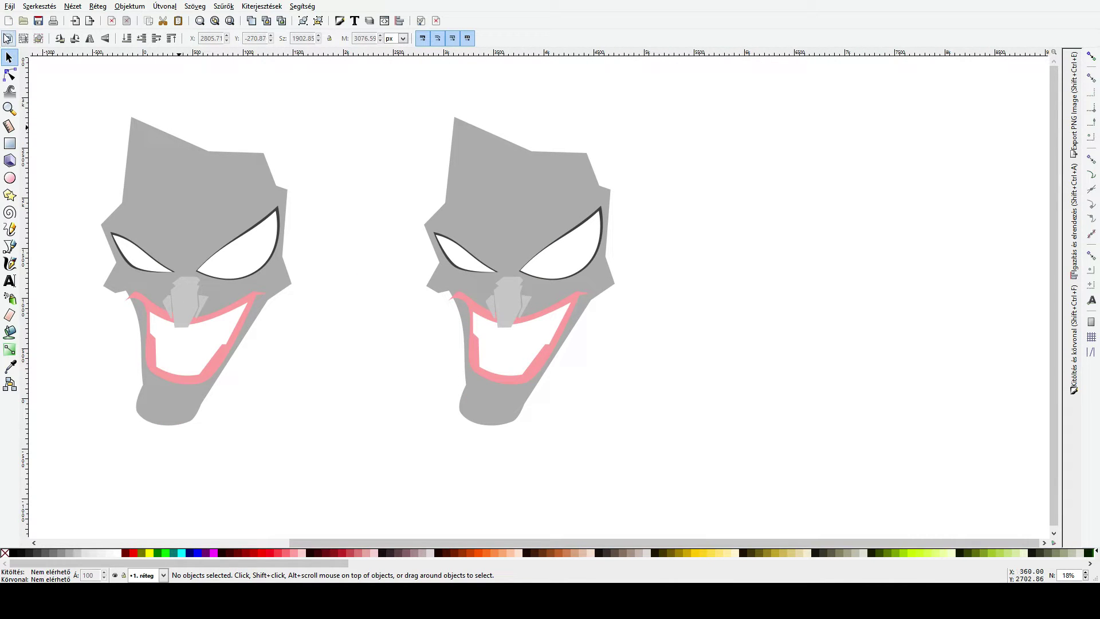
{"action": "left_click", "coordinate": [9, 246]}
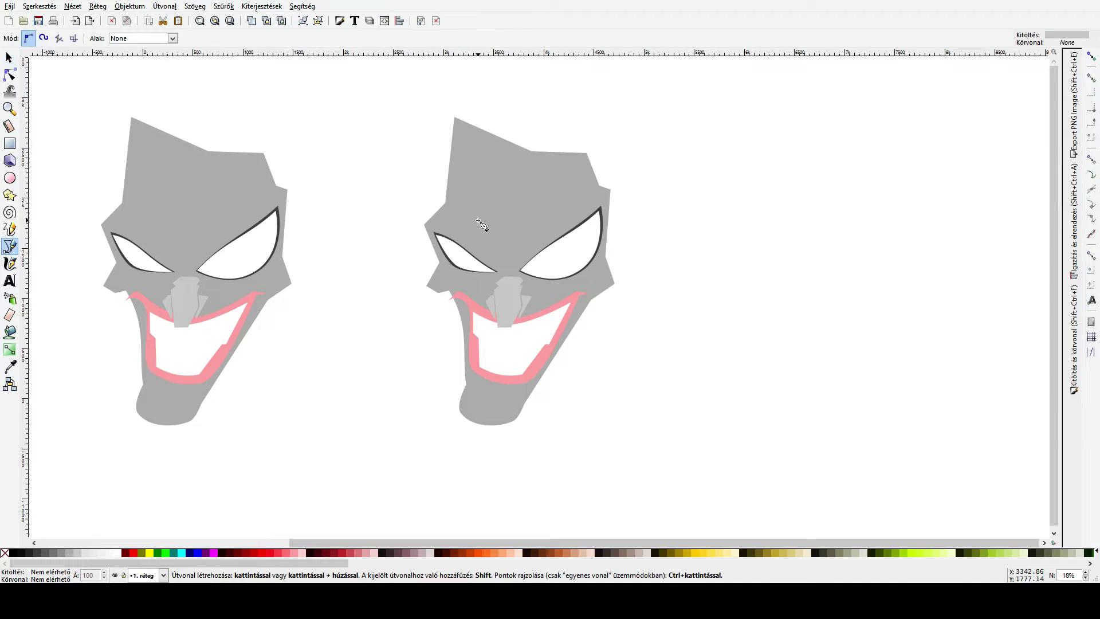
{"action": "scroll", "coordinate": [487, 229], "scroll_direction": "up", "scroll_amount": 4}
{"action": "left_click", "coordinate": [446, 299]}
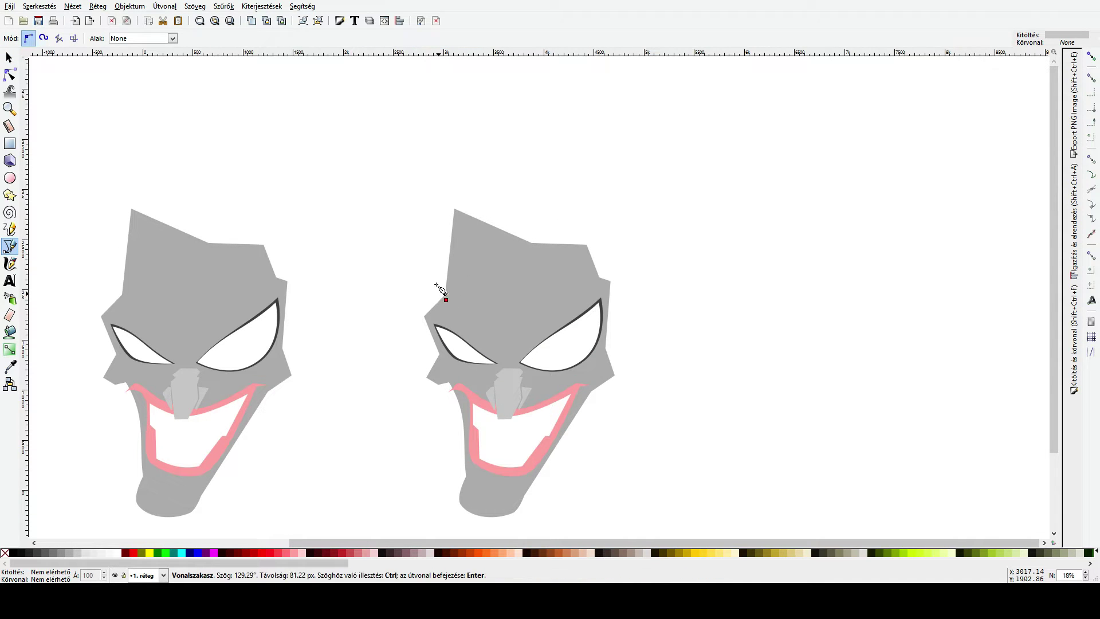
{"action": "left_click", "coordinate": [424, 274]}
{"action": "left_click", "coordinate": [421, 237]}
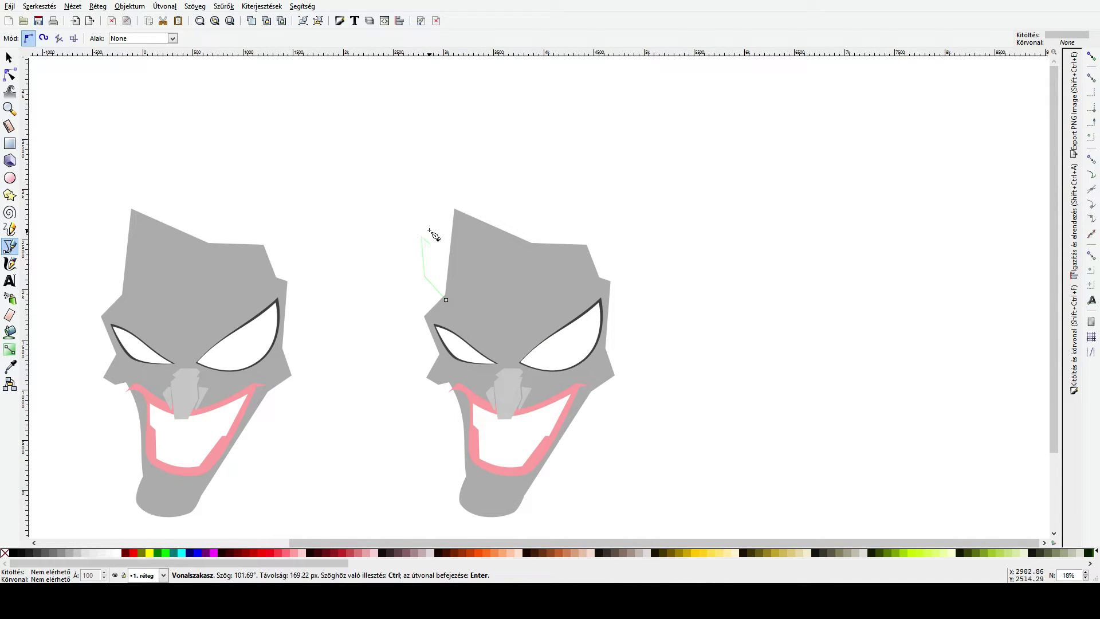
{"action": "left_click", "coordinate": [434, 241]}
{"action": "left_click", "coordinate": [427, 234]}
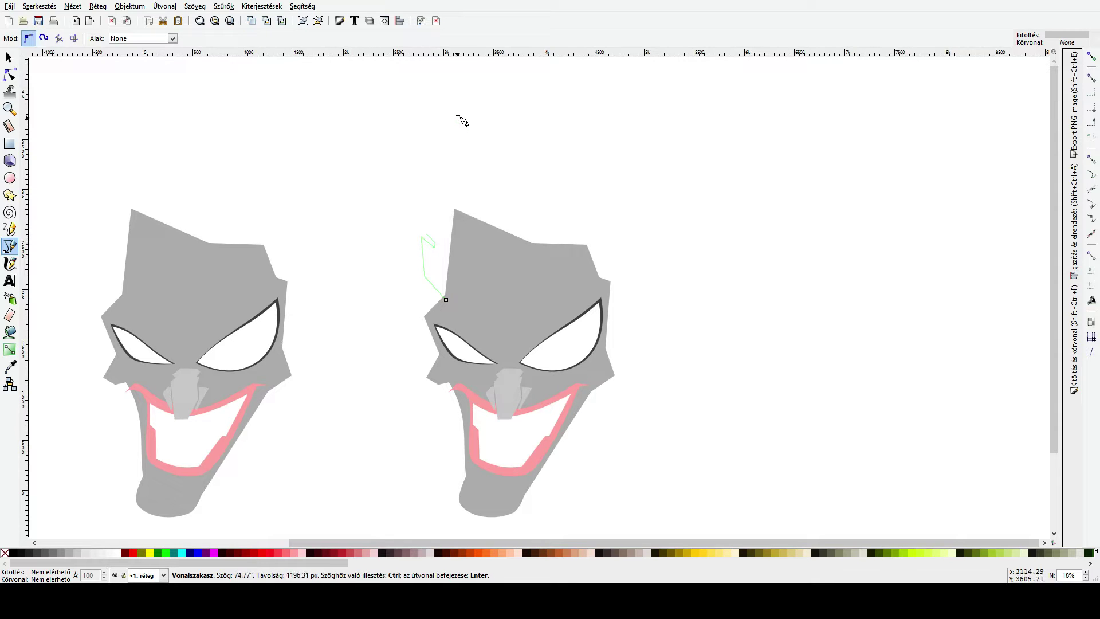
{"action": "left_click", "coordinate": [463, 168]}
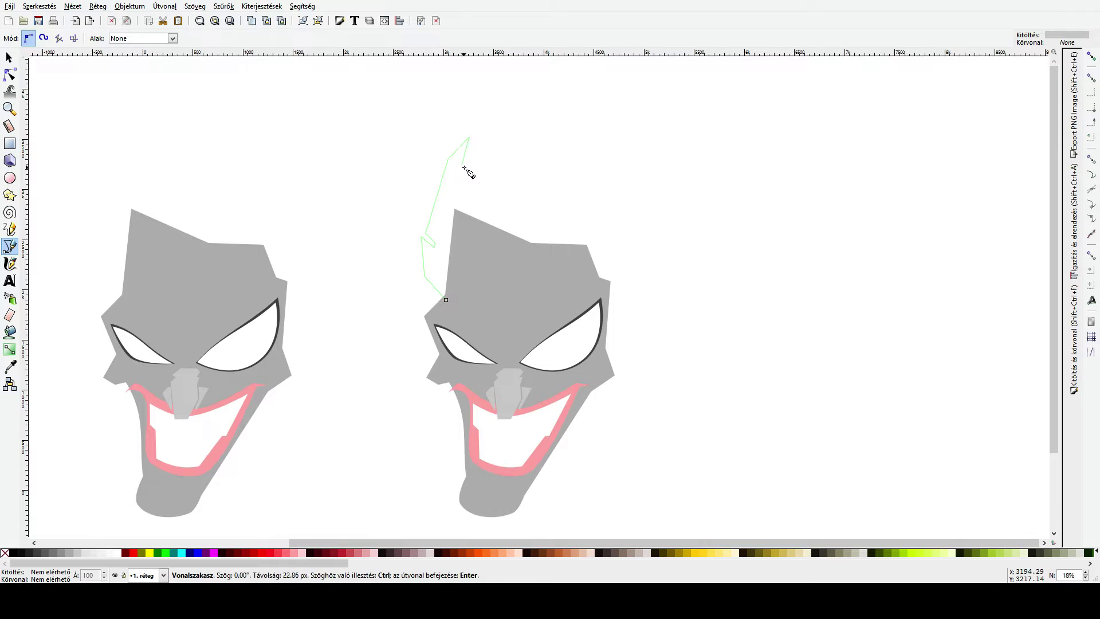
{"action": "left_click", "coordinate": [487, 106]}
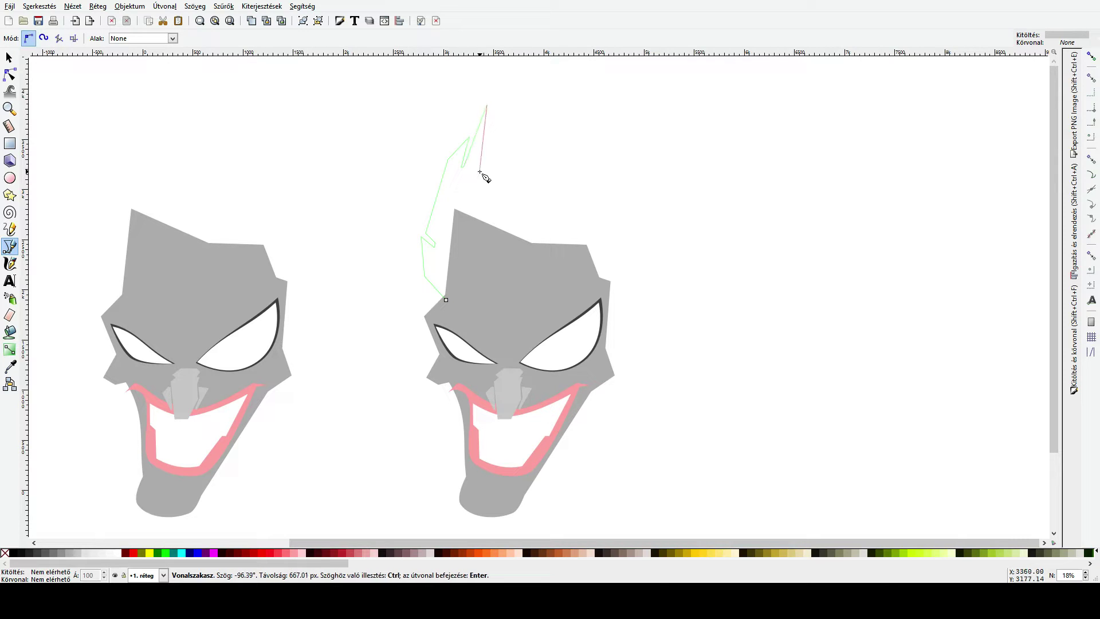
{"action": "left_click", "coordinate": [488, 129]}
{"action": "scroll", "coordinate": [513, 98], "scroll_direction": "up", "scroll_amount": 2}
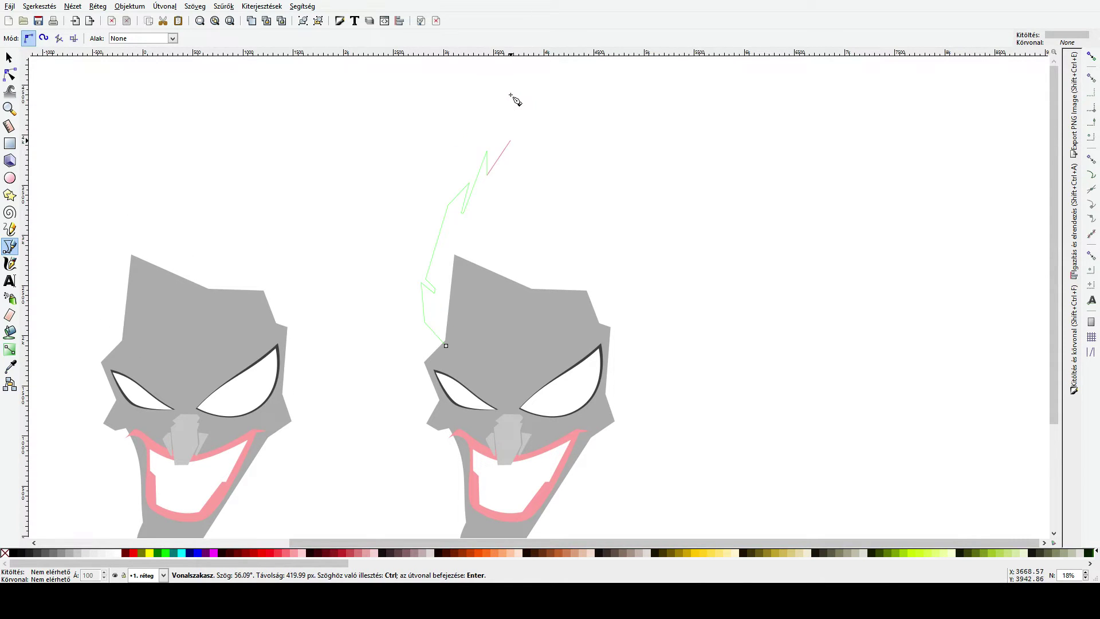
{"action": "left_click", "coordinate": [513, 122]}
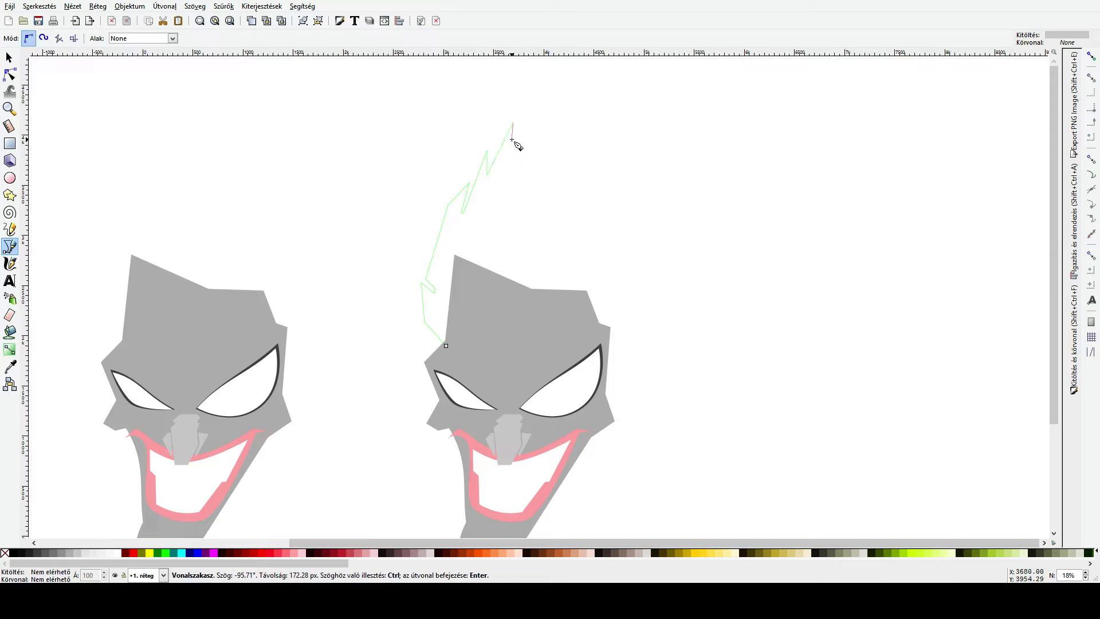
{"action": "left_click", "coordinate": [511, 137]}
Step: Continue the hair outline across the crown and out to the right, ending in the pointed tip of the uppermost windblown strand
{"action": "left_click", "coordinate": [539, 113]}
{"action": "left_click", "coordinate": [604, 119]}
{"action": "left_click", "coordinate": [607, 129]}
{"action": "left_click", "coordinate": [619, 134]}
{"action": "left_click", "coordinate": [643, 128]}
{"action": "left_click", "coordinate": [652, 138]}
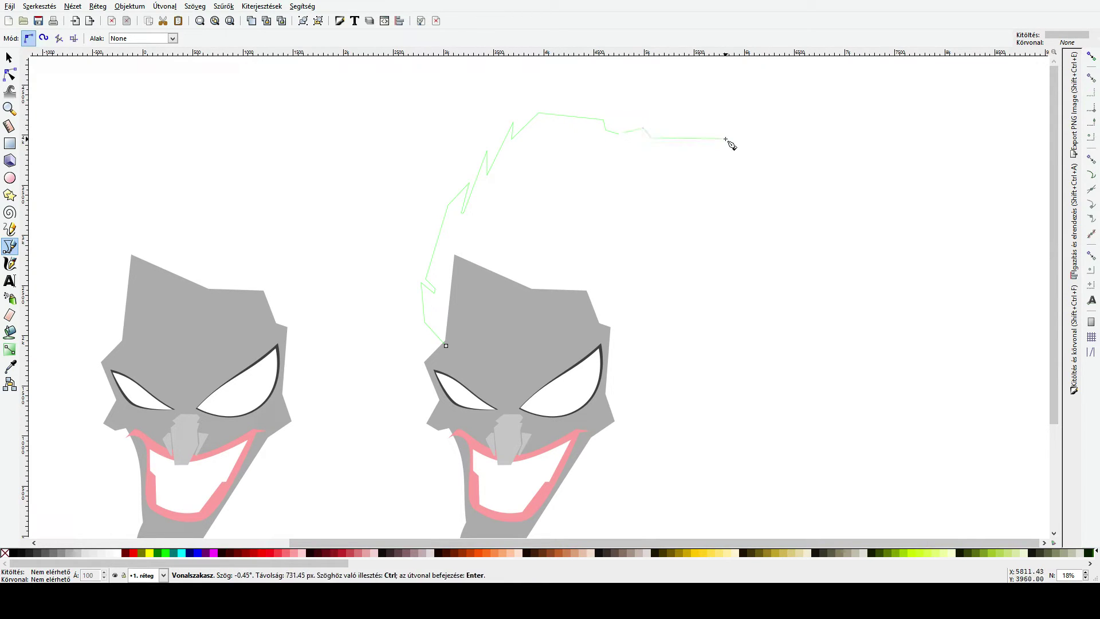
{"action": "left_click", "coordinate": [726, 138]}
{"action": "left_click", "coordinate": [726, 126]}
{"action": "left_click", "coordinate": [735, 147]}
Step: Outline the remaining windblown strands down the right side to the right temple and close the hair path at its starting point
{"action": "left_click", "coordinate": [661, 160]}
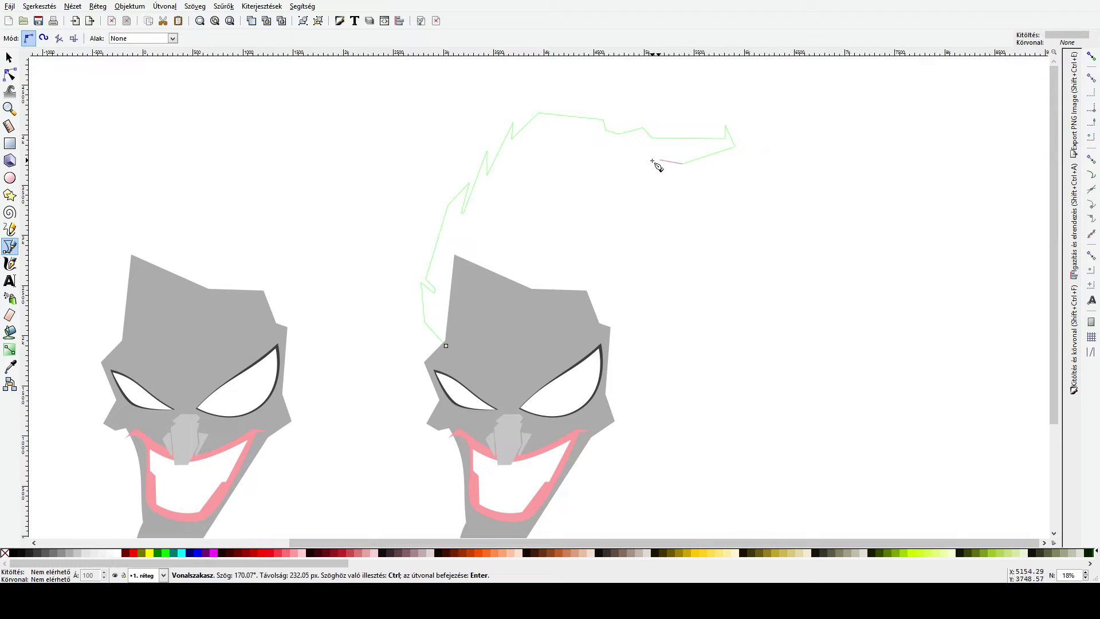
{"action": "left_click", "coordinate": [624, 171]}
{"action": "left_click", "coordinate": [639, 174]}
{"action": "left_click", "coordinate": [657, 170]}
{"action": "left_click", "coordinate": [673, 182]}
{"action": "left_click", "coordinate": [717, 185]}
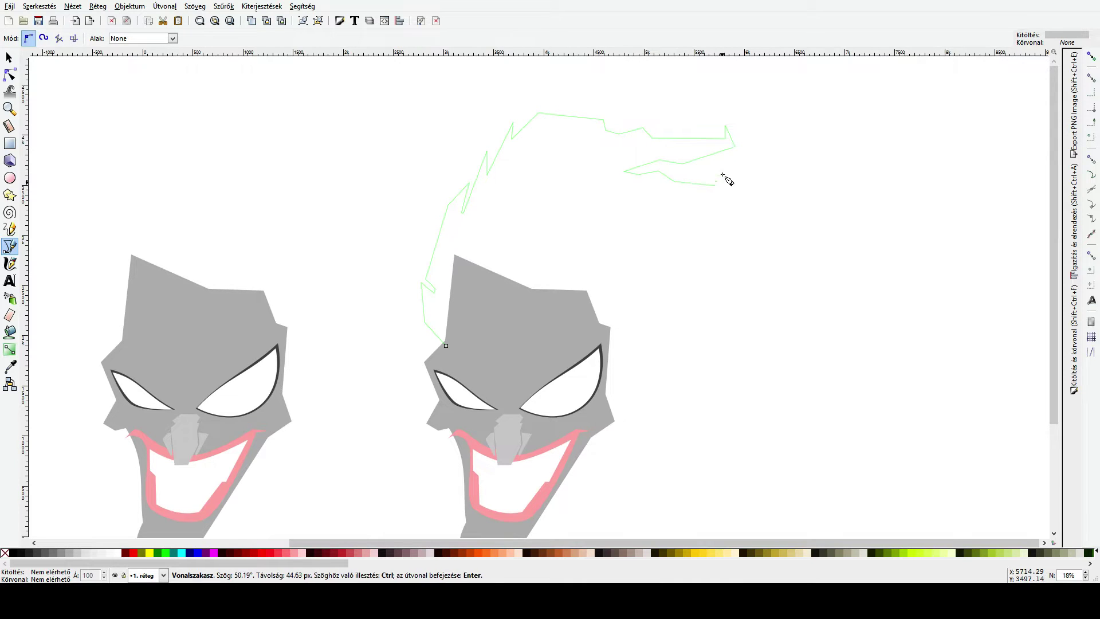
{"action": "left_click", "coordinate": [723, 171]}
{"action": "left_click", "coordinate": [729, 194]}
{"action": "left_click", "coordinate": [692, 201]}
{"action": "left_click", "coordinate": [656, 195]}
{"action": "left_click", "coordinate": [669, 220]}
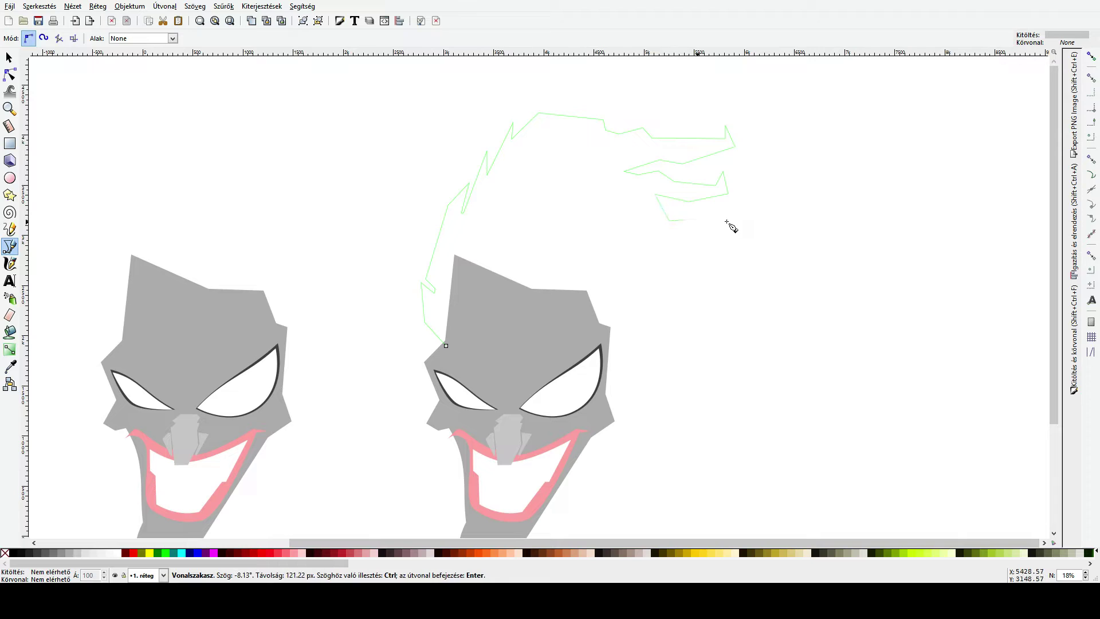
{"action": "left_click", "coordinate": [727, 220]}
{"action": "left_click", "coordinate": [620, 257]}
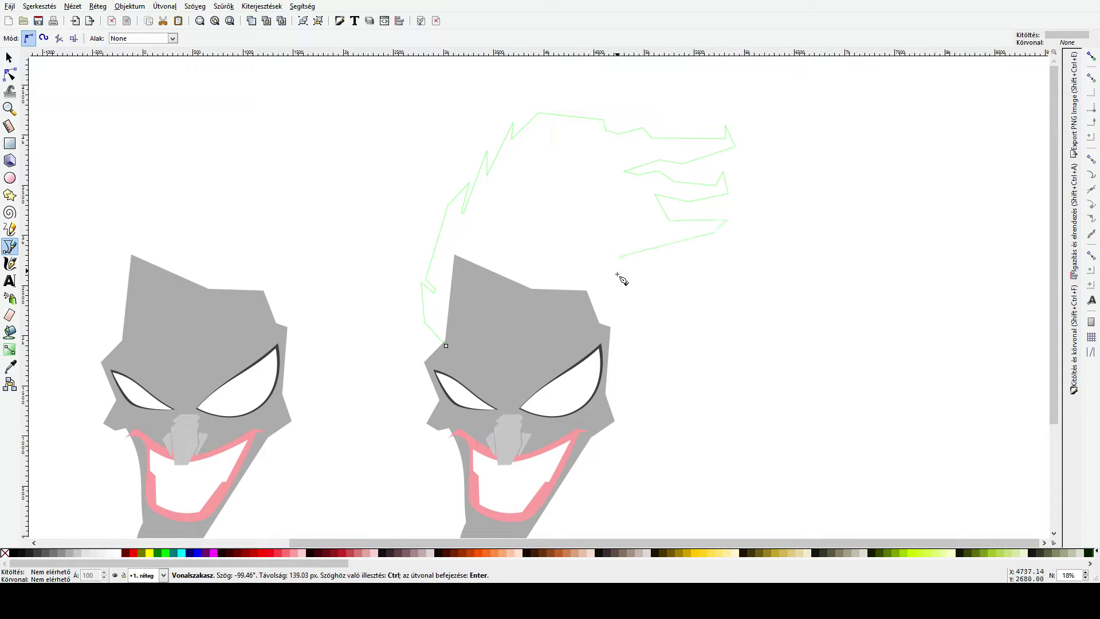
{"action": "left_click", "coordinate": [617, 277]}
{"action": "left_click", "coordinate": [637, 297]}
{"action": "left_click", "coordinate": [613, 361]}
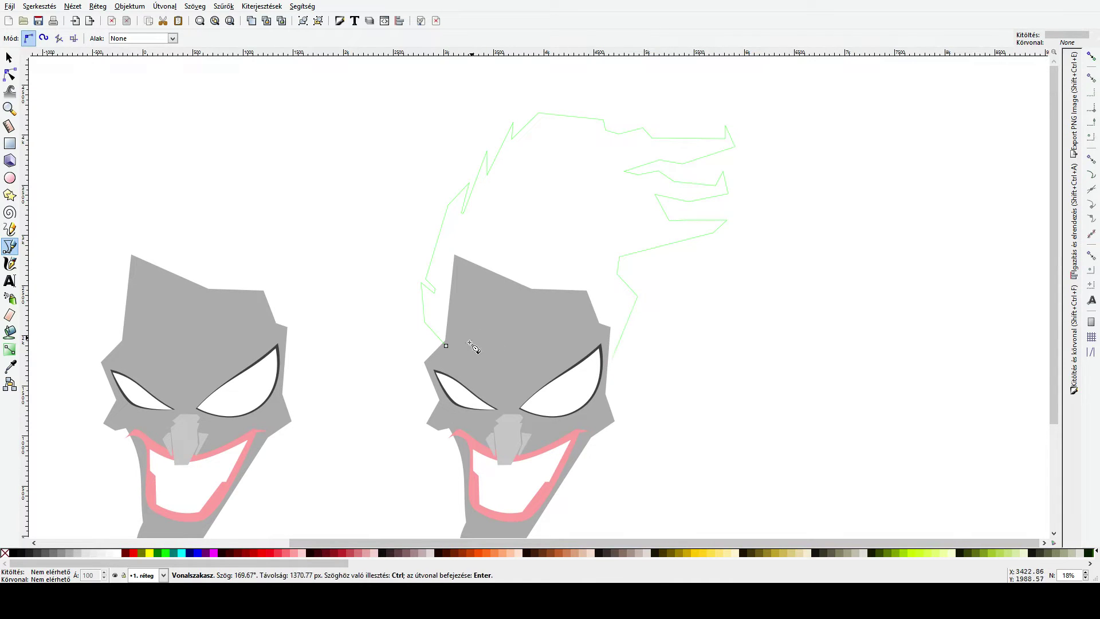
{"action": "left_click", "coordinate": [446, 346]}
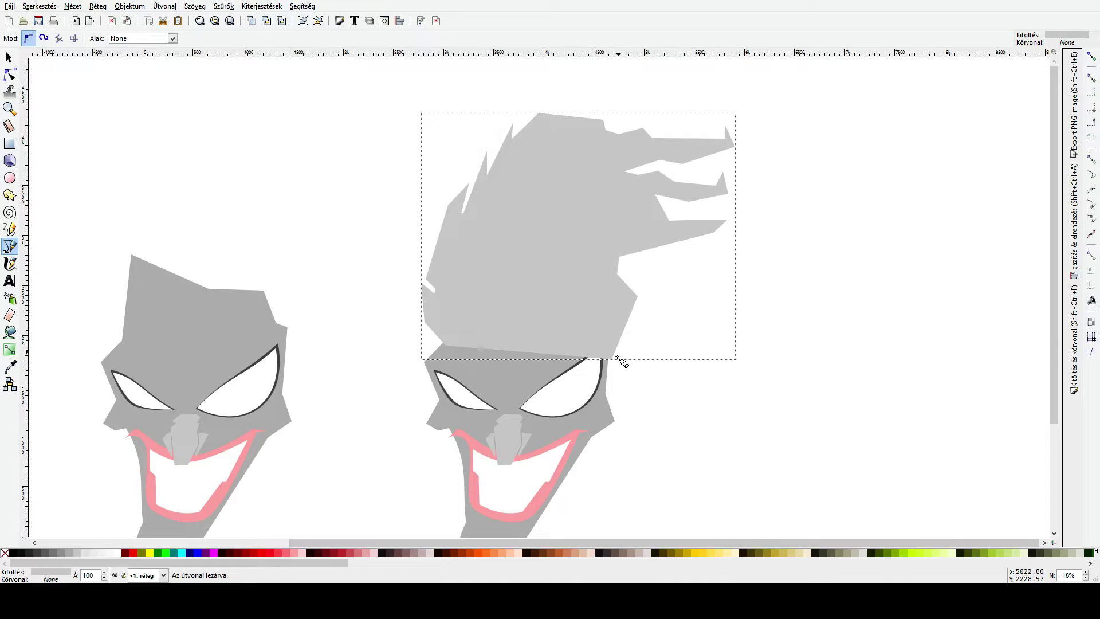
Step: Draw a second closed hair shape about 1600 × 1983 px, with jagged strands from beside the right eye up into the first hair shape
{"action": "left_click", "coordinate": [603, 383]}
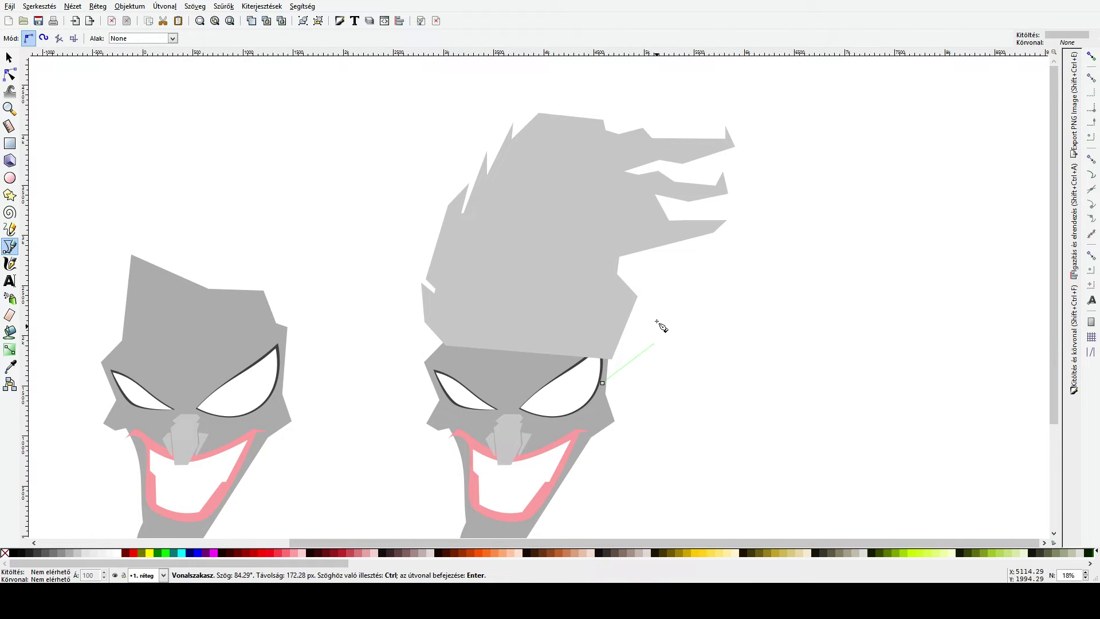
{"action": "left_click", "coordinate": [660, 320]}
{"action": "left_click", "coordinate": [693, 298]}
{"action": "left_click", "coordinate": [653, 302]}
{"action": "left_click", "coordinate": [691, 259]}
{"action": "left_click", "coordinate": [648, 271]}
{"action": "left_click", "coordinate": [713, 229]}
{"action": "left_click", "coordinate": [693, 192]}
{"action": "left_click", "coordinate": [623, 185]}
{"action": "left_click", "coordinate": [554, 252]}
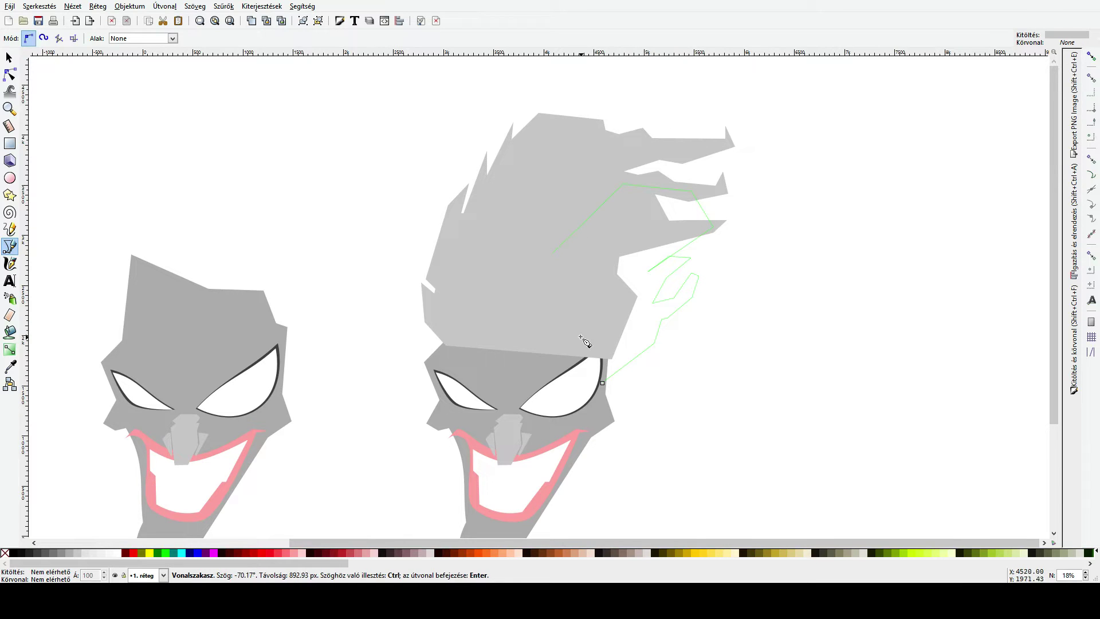
{"action": "left_click", "coordinate": [602, 383]}
Step: Unite the two hair shapes into one path and lower it behind the copied face
{"action": "key", "text": "s"}
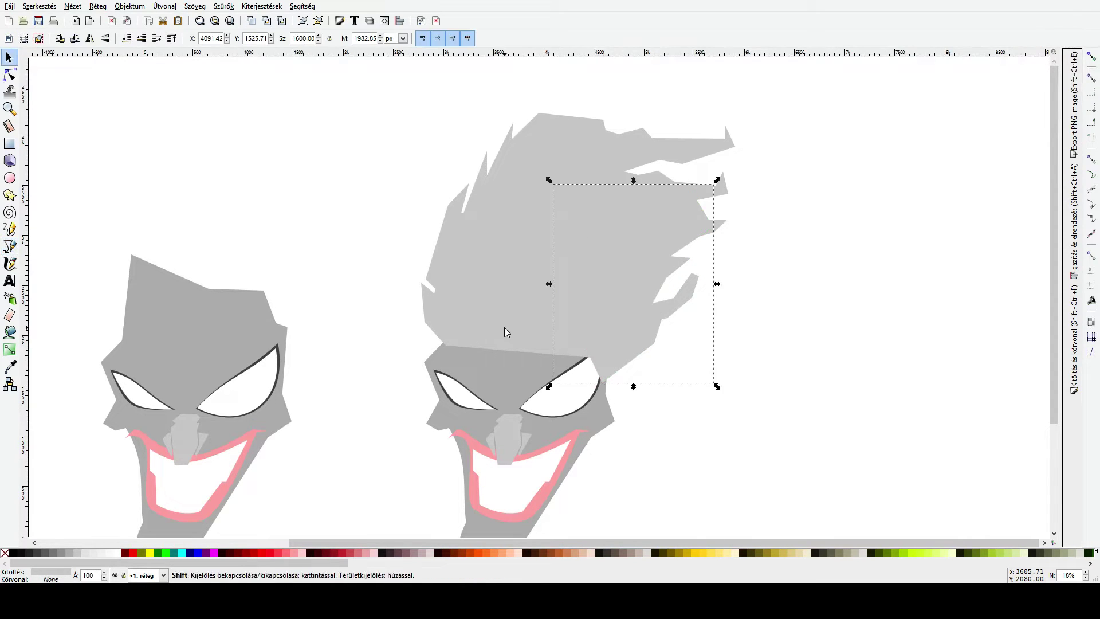
{"action": "left_click", "coordinate": [505, 331], "text": "shift"}
{"action": "key", "text": "ctrl+plus"}
{"action": "key", "text": "Page_Down"}
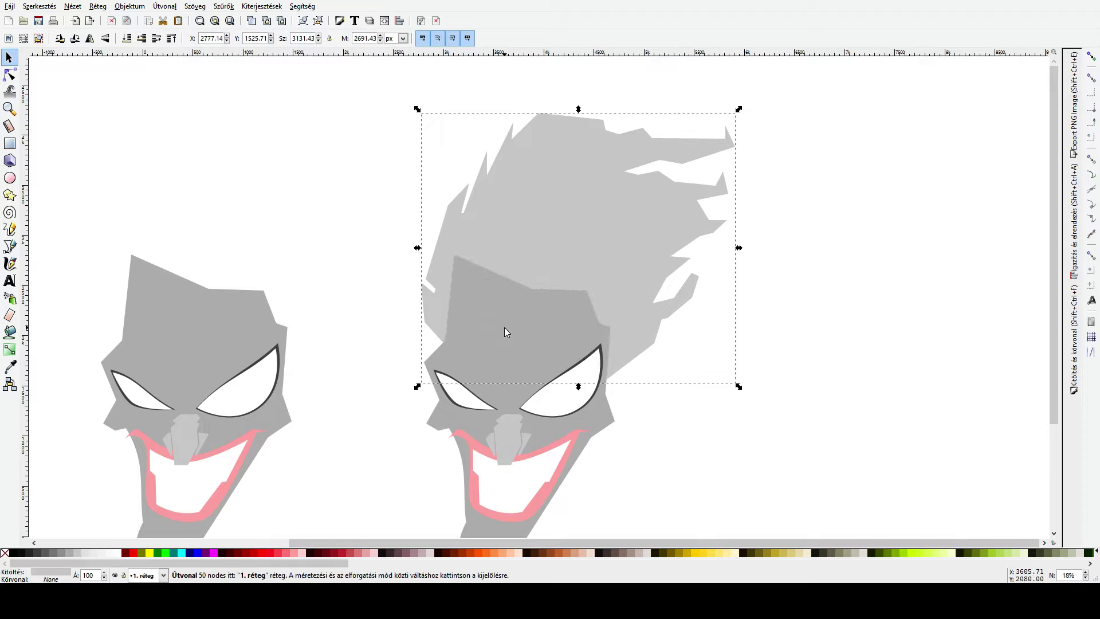
Step: Fill the united hair shape with 70% Gray
{"action": "scroll", "coordinate": [395, 336], "scroll_direction": "down", "scroll_amount": 3}
{"action": "left_click", "coordinate": [386, 347]}
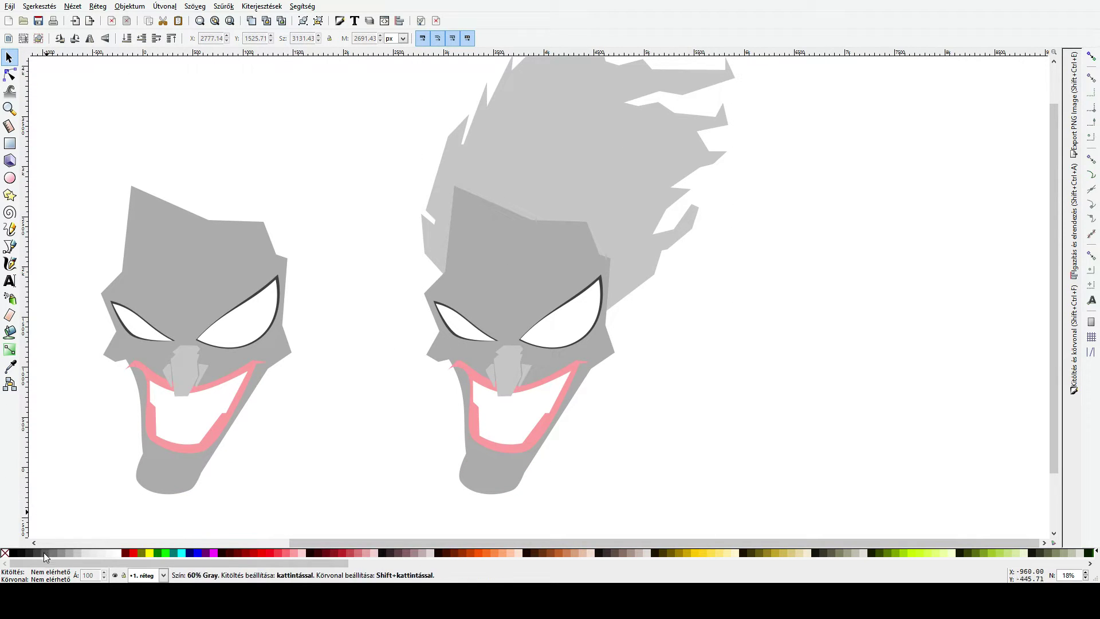
{"action": "left_click", "coordinate": [535, 170]}
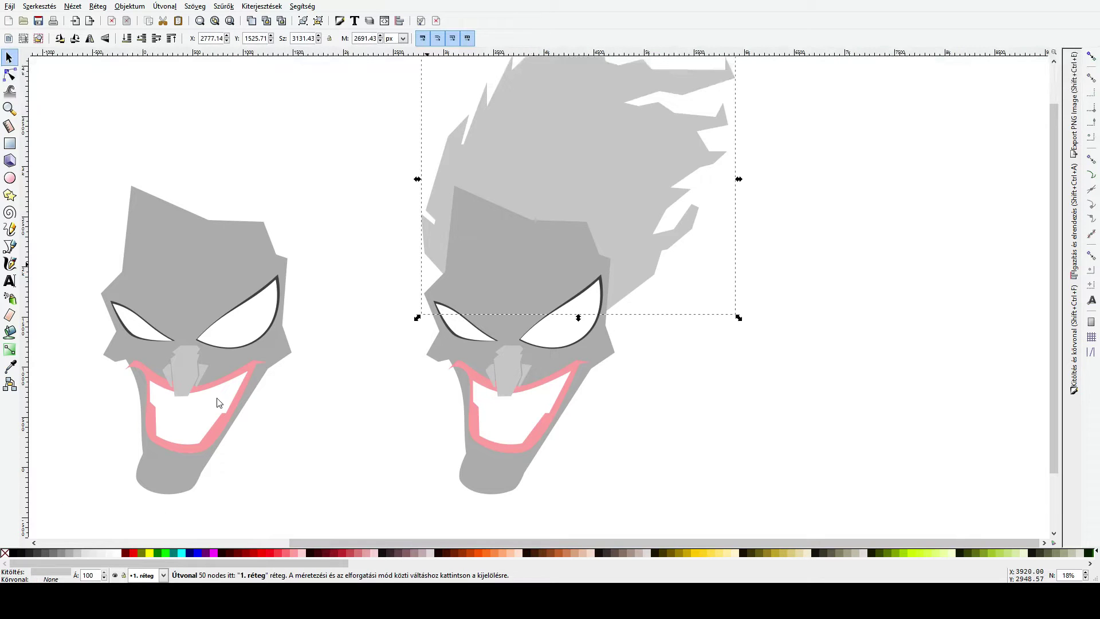
{"action": "left_click", "coordinate": [39, 554]}
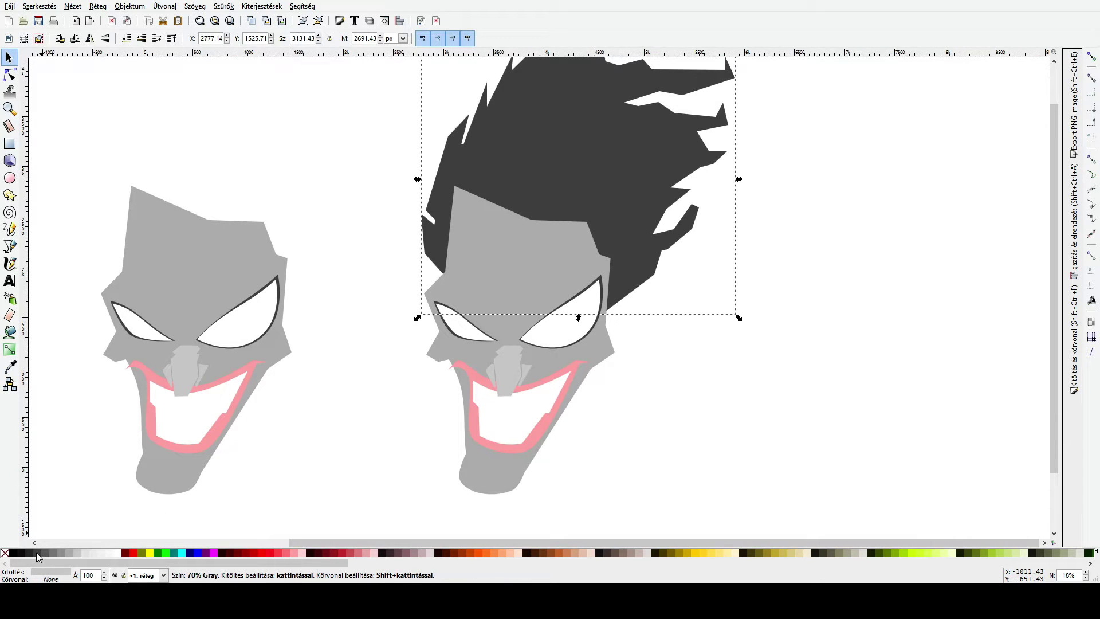
{"action": "left_click", "coordinate": [899, 238]}
{"action": "scroll", "coordinate": [580, 215], "scroll_direction": "up", "scroll_amount": 2}
Step: Fill the hair shape with dark green
{"action": "left_click", "coordinate": [579, 216]}
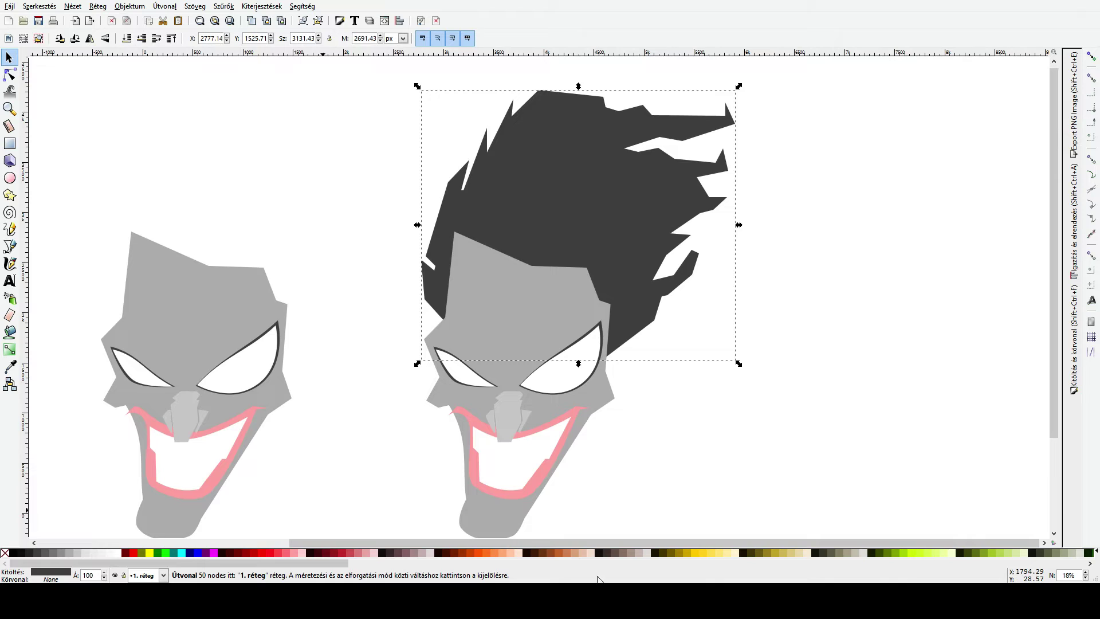
{"action": "left_click", "coordinate": [165, 553]}
{"action": "left_click", "coordinate": [872, 468]}
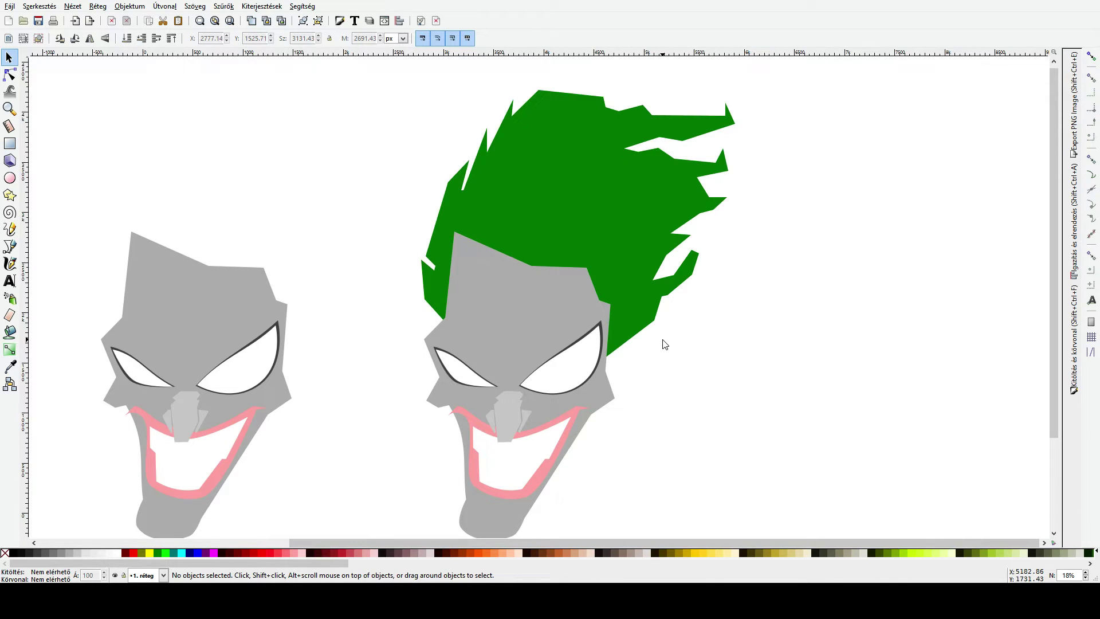
Step: Rotate the green hair slightly clockwise and shift it down so it fits closer around the head
{"action": "scroll", "coordinate": [671, 271], "scroll_direction": "down", "scroll_amount": 2}
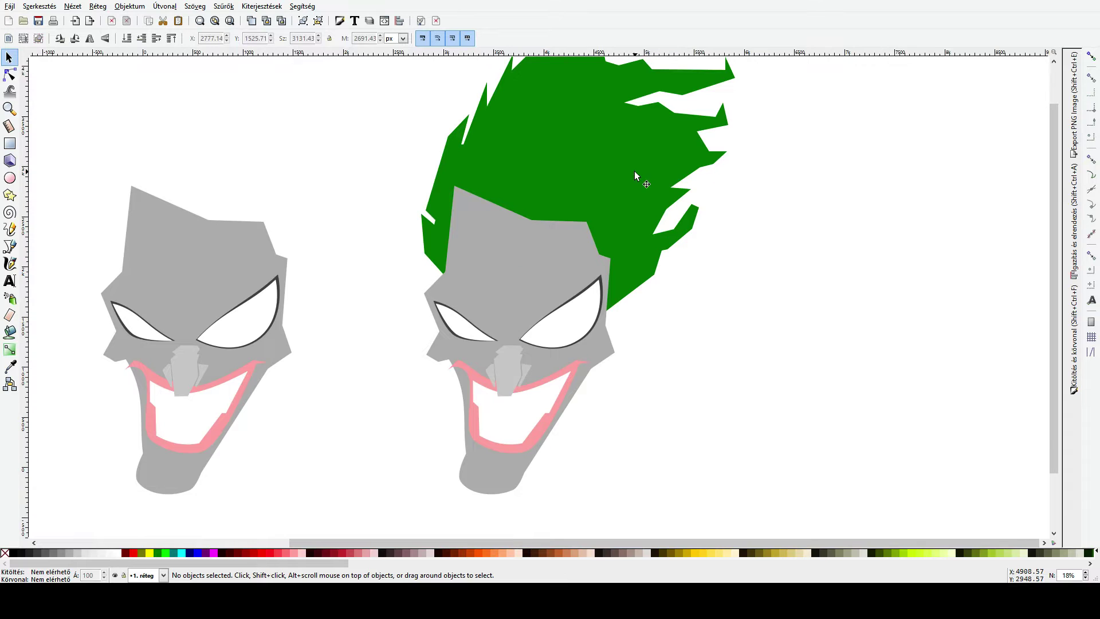
{"action": "left_click", "coordinate": [634, 171]}
{"action": "scroll", "coordinate": [663, 267], "scroll_direction": "up", "scroll_amount": 4}
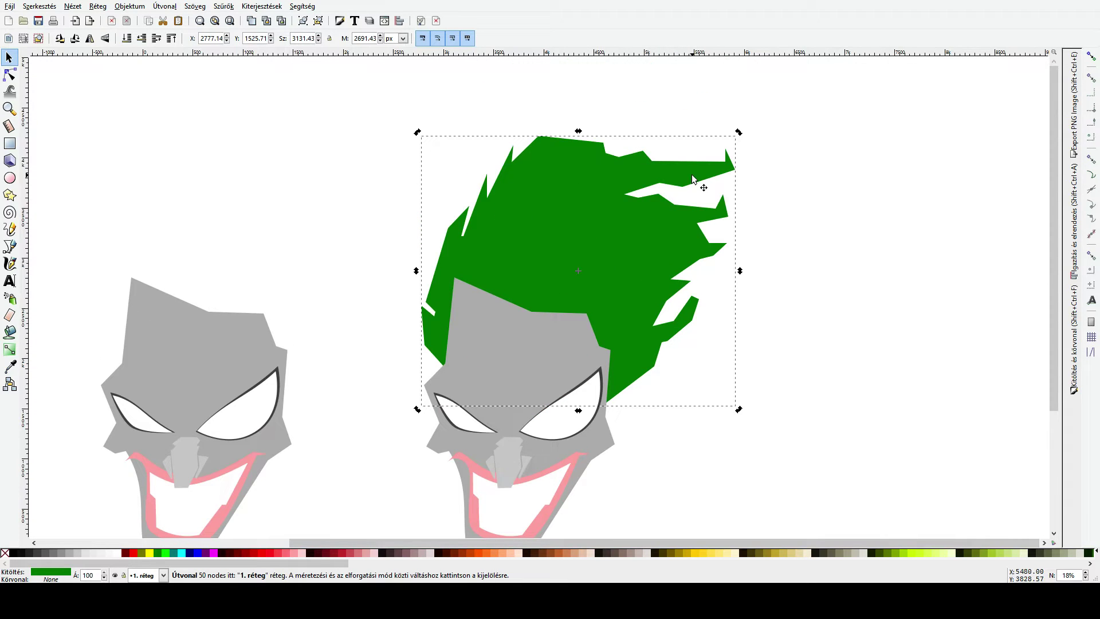
{"action": "left_click_drag", "start_coordinate": [740, 136], "coordinate": [753, 157]}
{"action": "left_click_drag", "start_coordinate": [618, 201], "coordinate": [614, 228]}
{"action": "scroll", "coordinate": [647, 264], "scroll_direction": "down", "scroll_amount": 4}
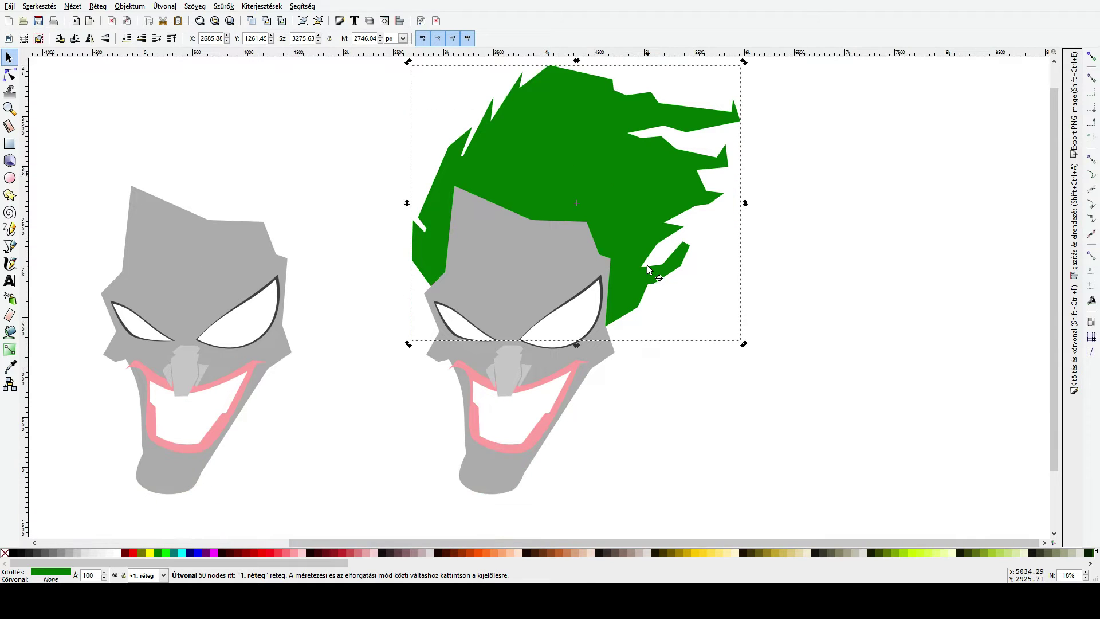
{"action": "left_click", "coordinate": [675, 320]}
Step: Draw a narrow triangle about 189 × 506 px over the hair beside the right eye and fill it with the head's sampled grey
{"action": "left_click", "coordinate": [10, 248]}
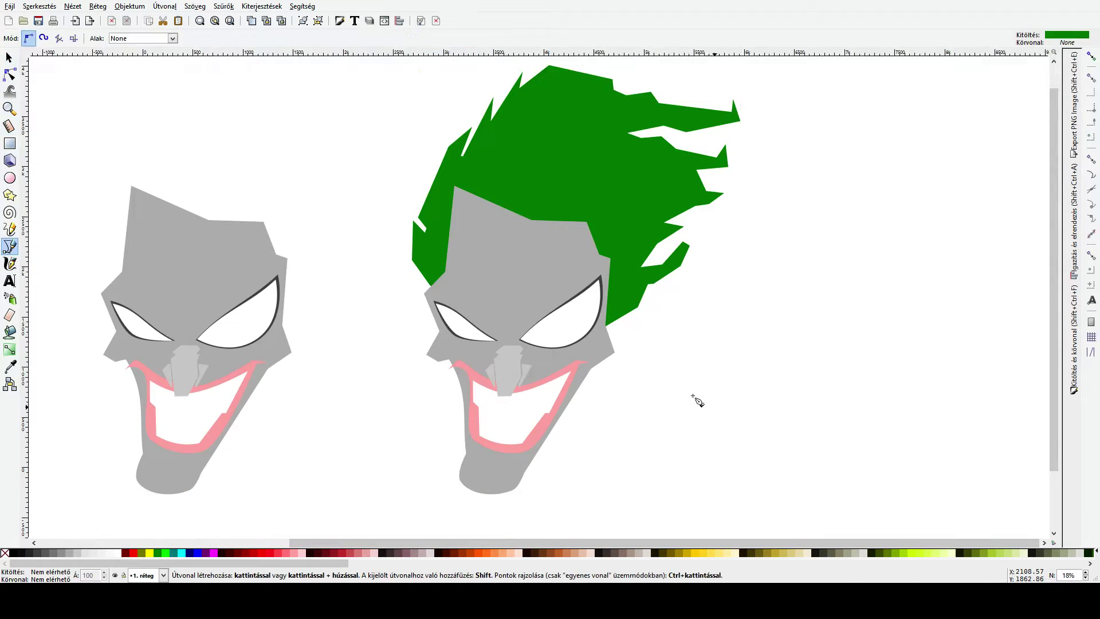
{"action": "scroll", "coordinate": [641, 310], "scroll_direction": "up", "scroll_amount": 2, "text": "ctrl"}
{"action": "left_click", "coordinate": [592, 248]}
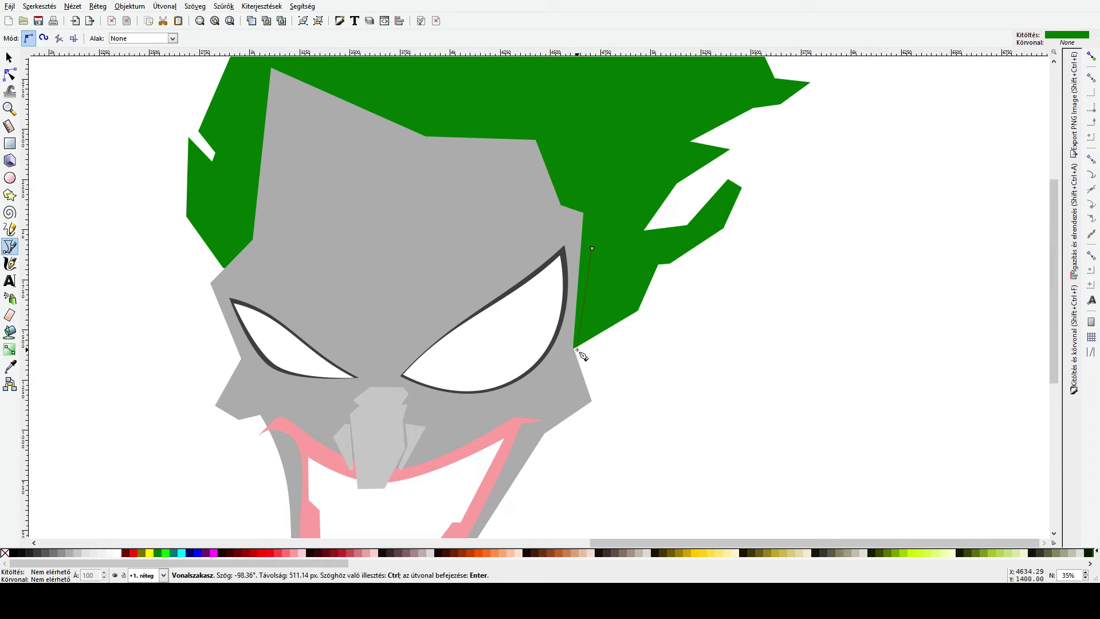
{"action": "left_click", "coordinate": [574, 347]}
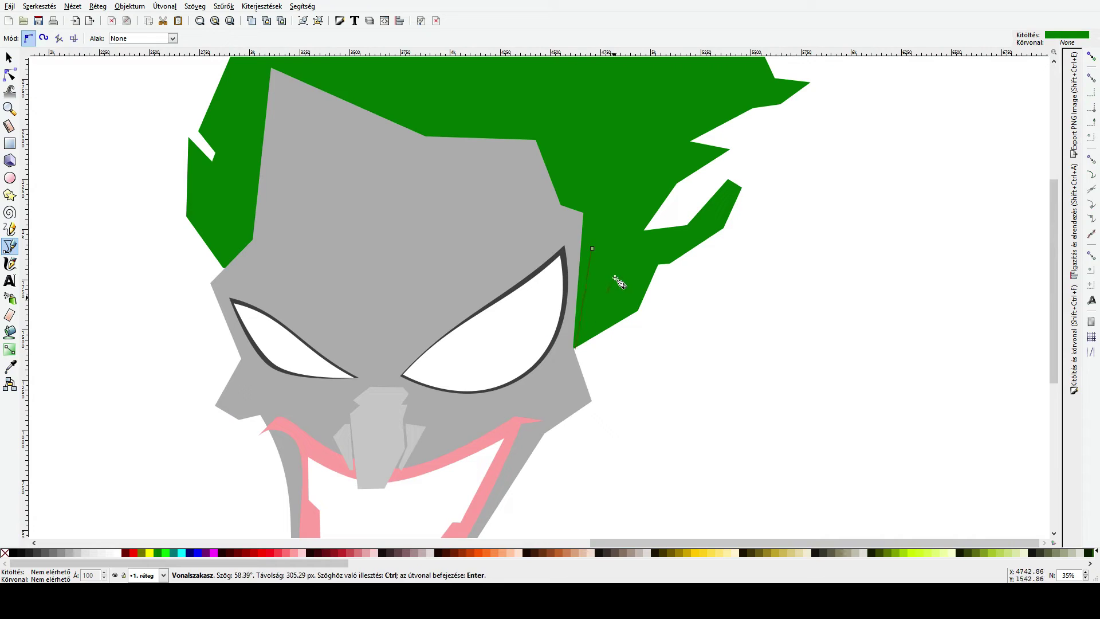
{"action": "left_click", "coordinate": [592, 248]}
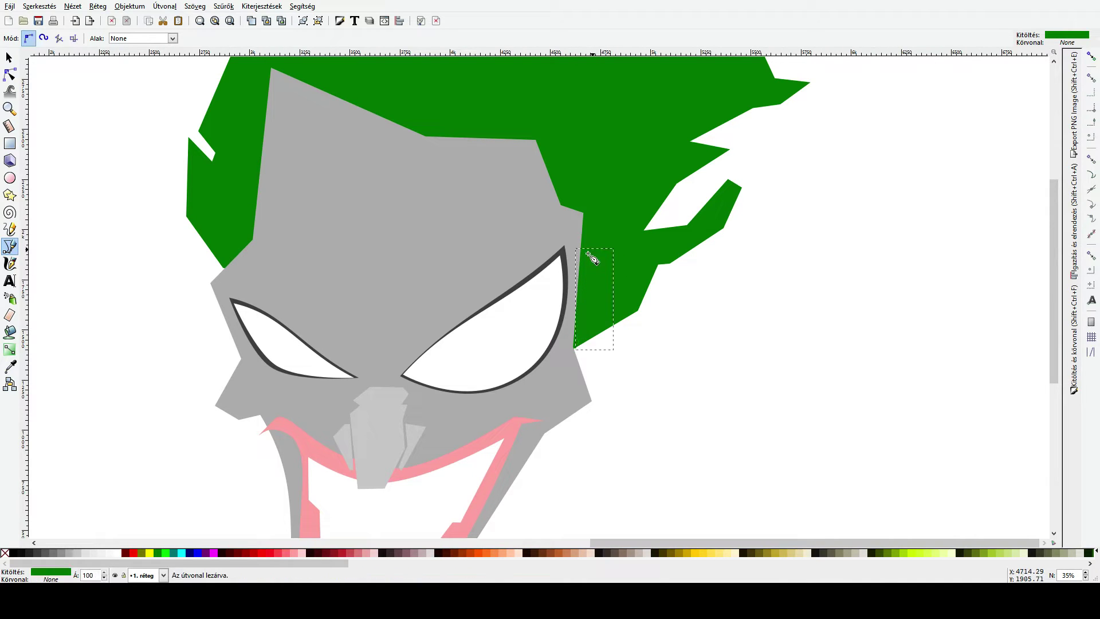
{"action": "left_click", "coordinate": [13, 371]}
{"action": "left_click", "coordinate": [280, 290]}
{"action": "key", "text": "s"}
Step: Draw a narrow grey ear shape about 120 × 311 px over the hair at the left temple
{"action": "key", "text": "b"}
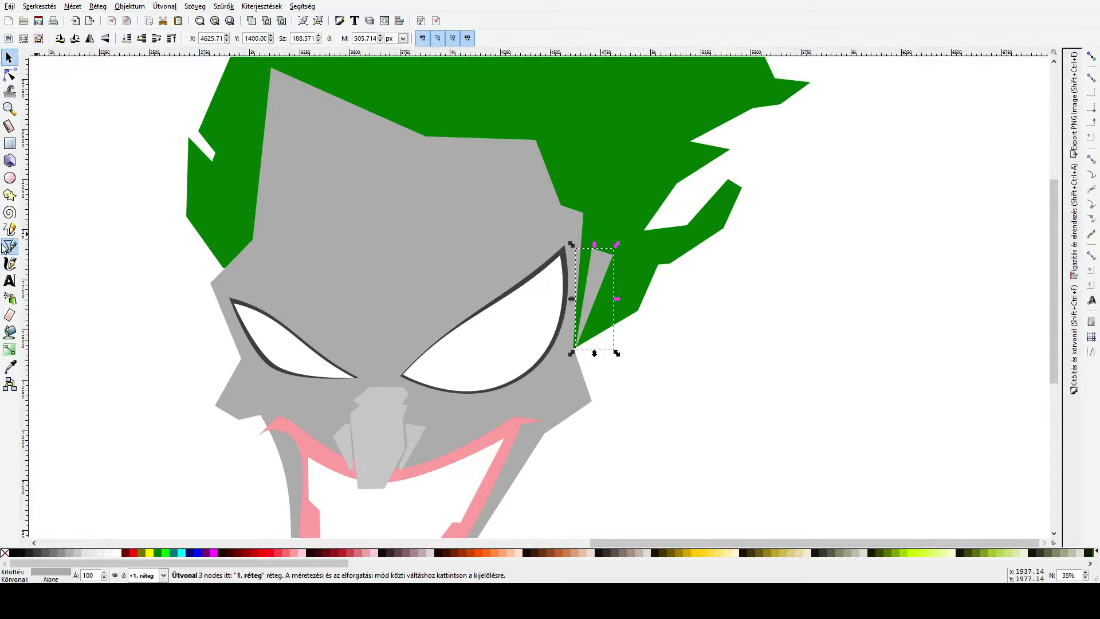
{"action": "left_click", "coordinate": [249, 241]}
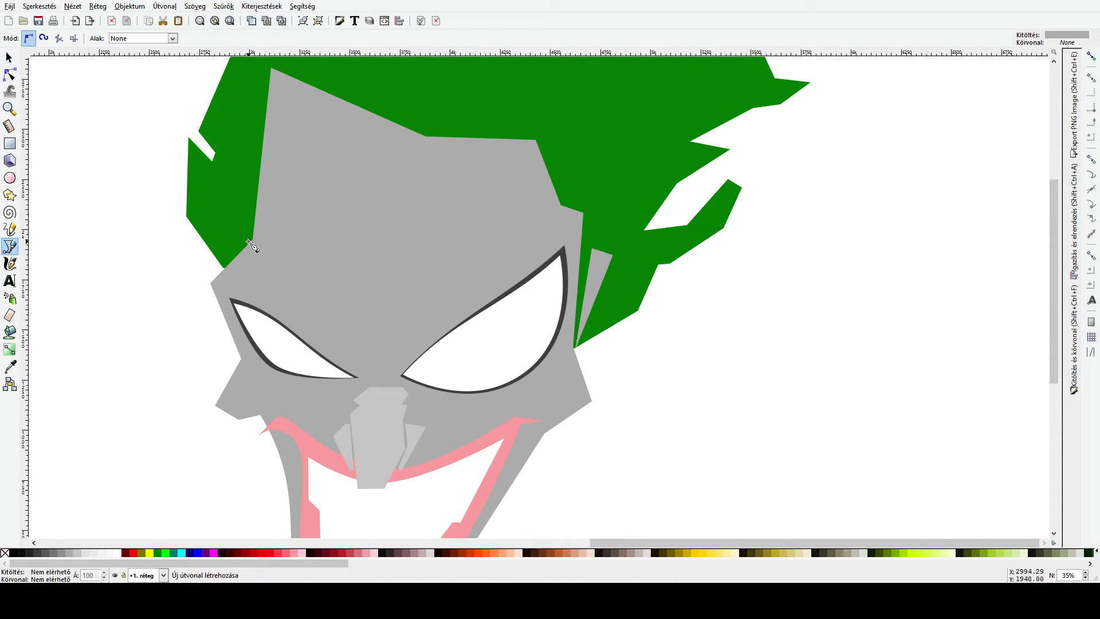
{"action": "left_click", "coordinate": [230, 191]}
{"action": "left_click", "coordinate": [248, 191]}
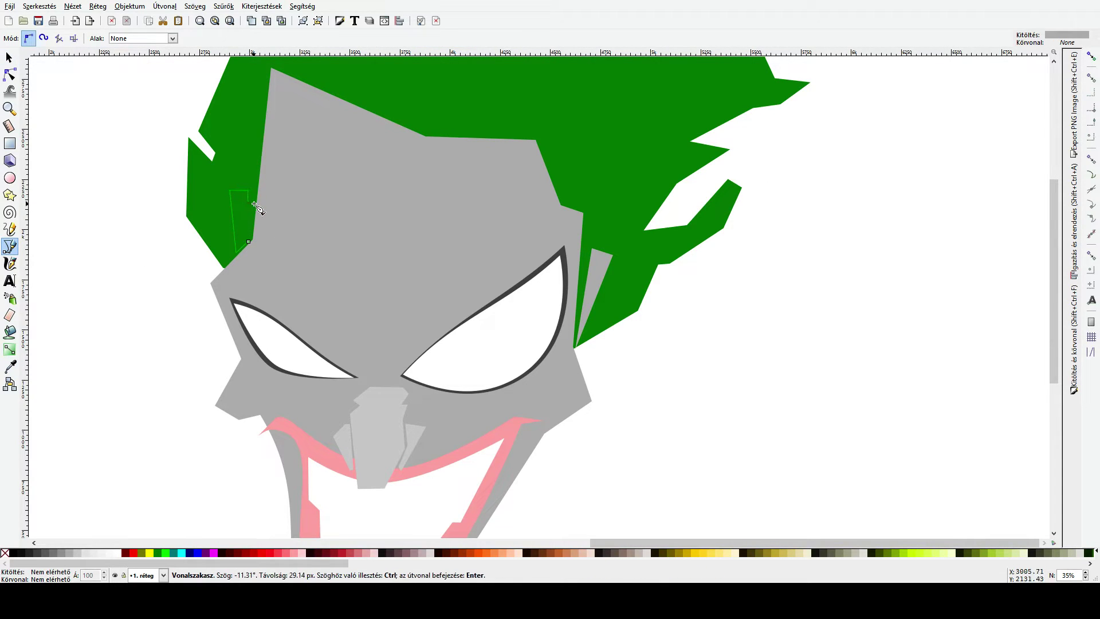
{"action": "left_click", "coordinate": [255, 205]}
{"action": "left_click", "coordinate": [248, 242]}
{"action": "key", "text": "s"}
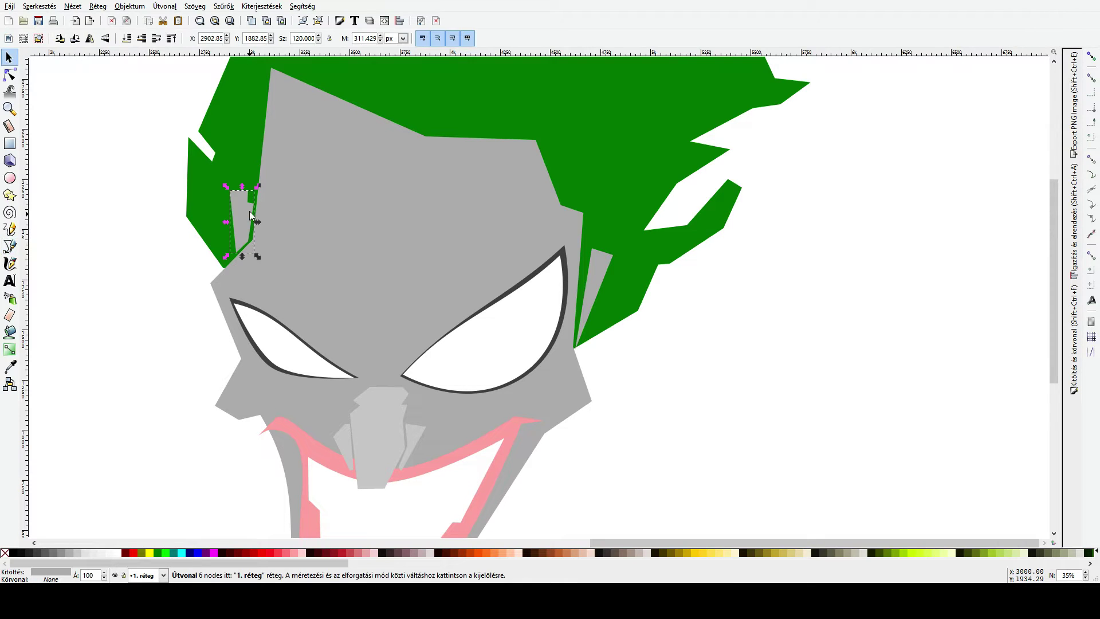
{"action": "left_click", "coordinate": [175, 285]}
Step: Draw an angular eyebrow about 657 × 623 px above the left eye and fill it with the eye outline's sampled dark grey
{"action": "scroll", "coordinate": [366, 318], "scroll_direction": "down", "scroll_amount": 6}
{"action": "key", "text": "b"}
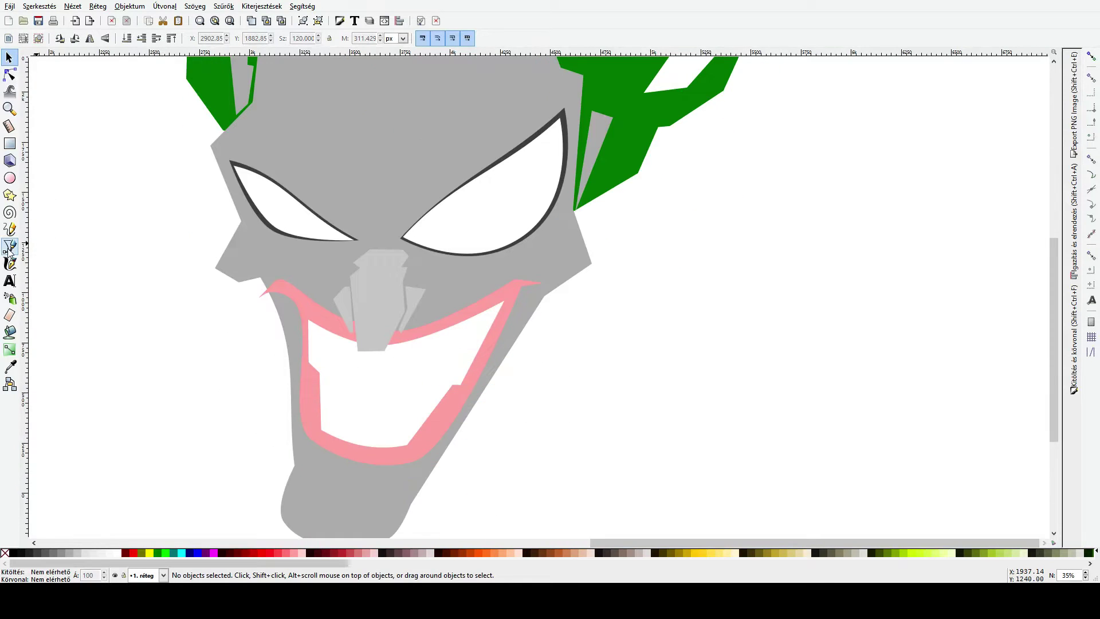
{"action": "left_click", "coordinate": [250, 120]}
{"action": "left_click", "coordinate": [238, 133]}
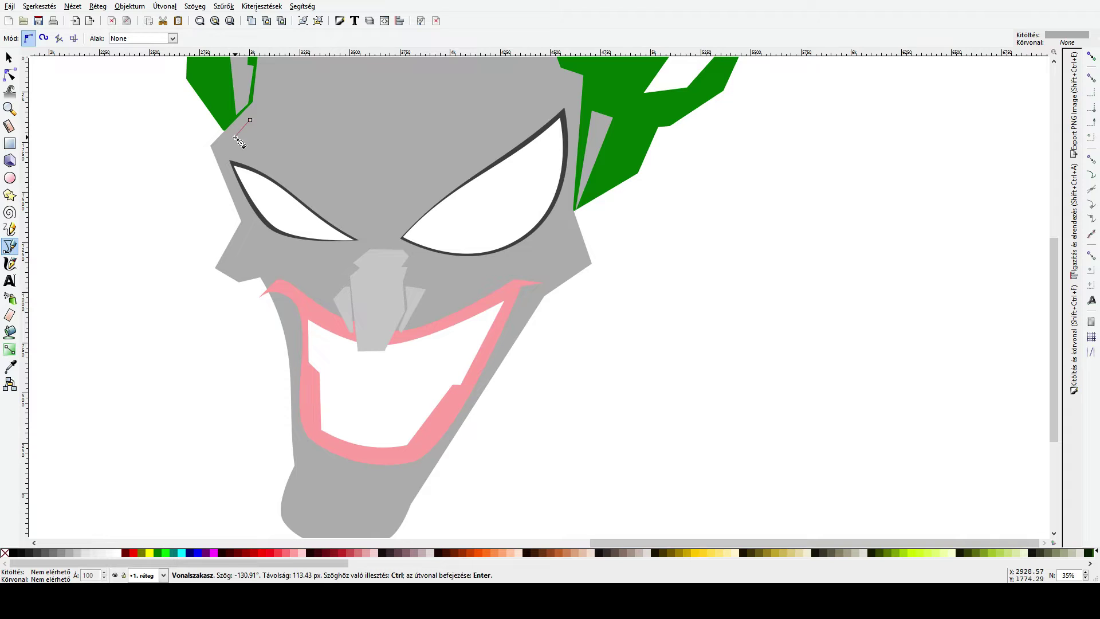
{"action": "left_click", "coordinate": [302, 160]}
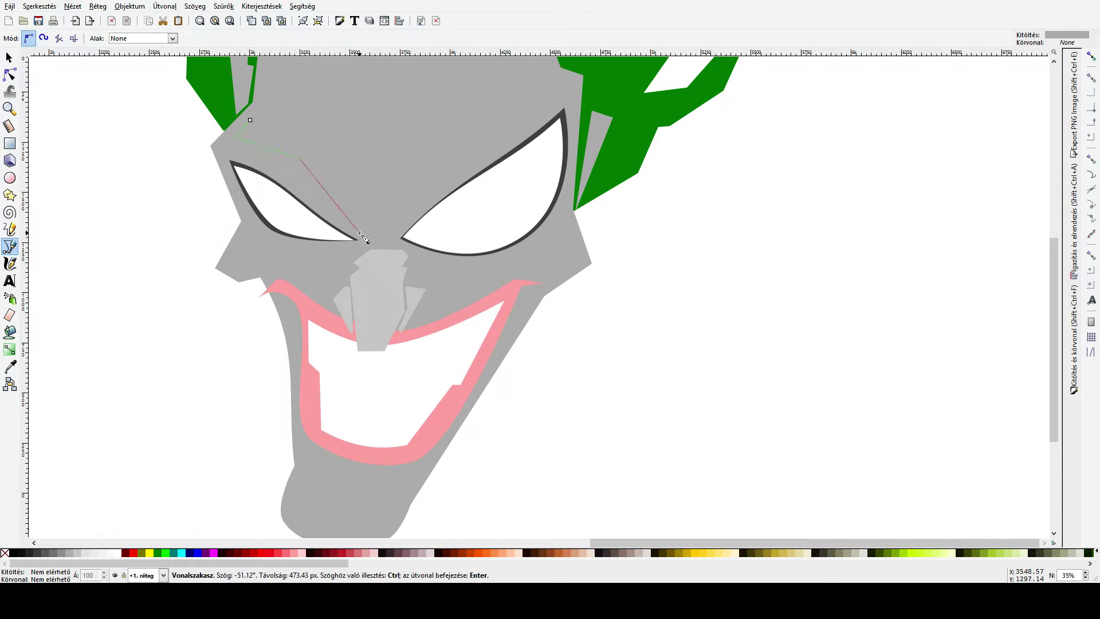
{"action": "left_click", "coordinate": [359, 227]}
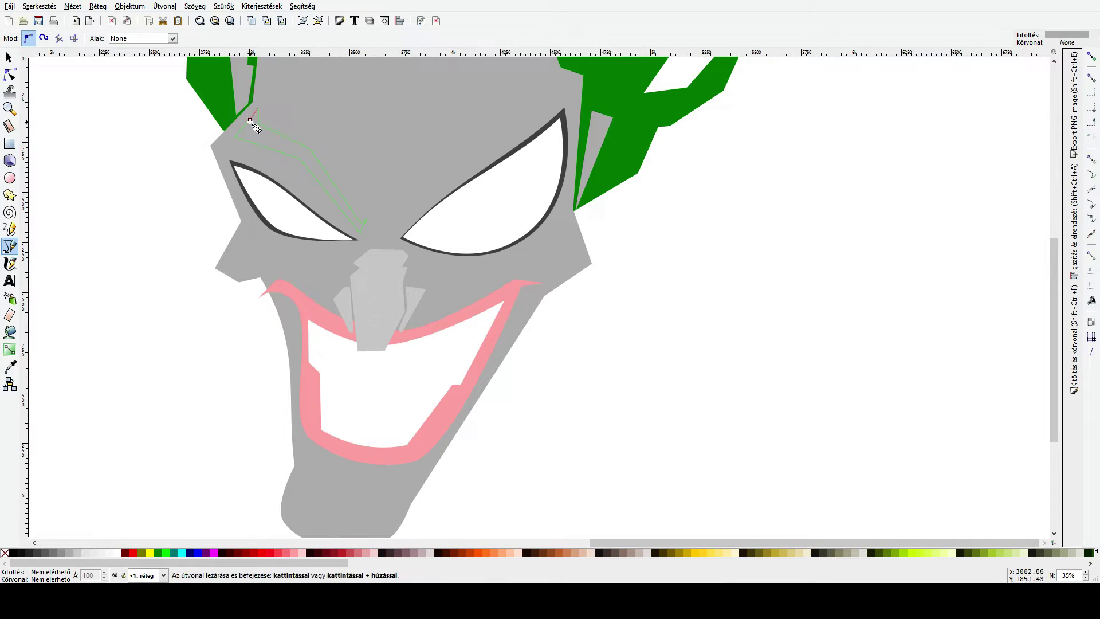
{"action": "left_click", "coordinate": [251, 122]}
{"action": "key", "text": "s"}
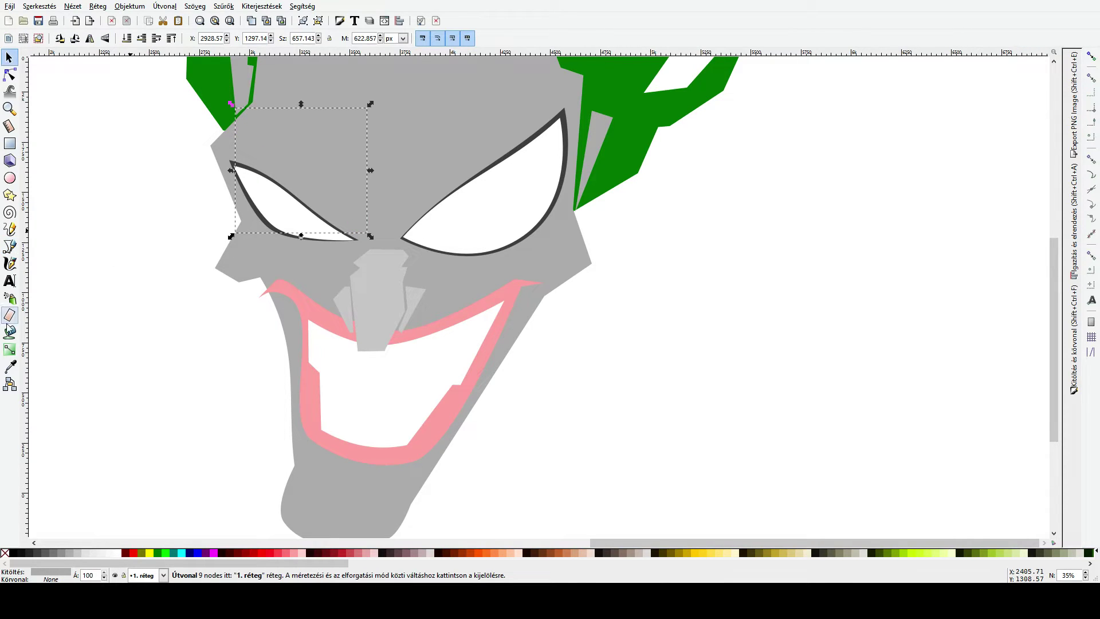
{"action": "left_click", "coordinate": [11, 365]}
{"action": "left_click", "coordinate": [279, 232]}
{"action": "key", "text": "s"}
{"action": "left_click", "coordinate": [166, 245]}
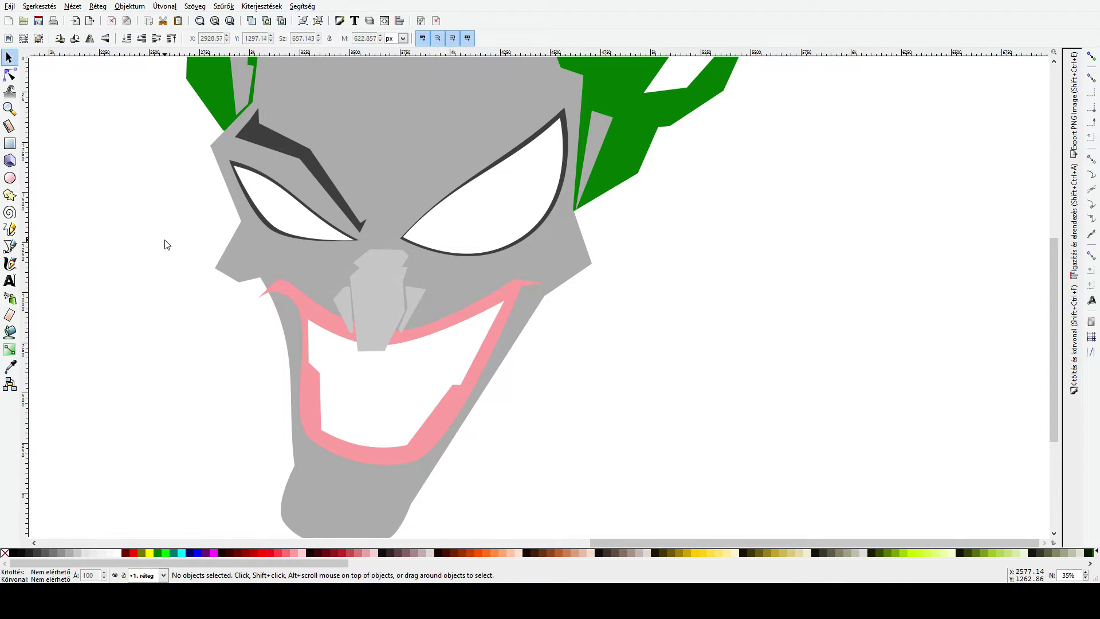
Step: Try straightening the left eyebrow by pulling its bend down toward the eye, and delete the eyebrow
{"action": "scroll", "coordinate": [169, 248], "scroll_direction": "down", "scroll_amount": 2, "text": "ctrl"}
{"action": "scroll", "coordinate": [175, 245], "scroll_direction": "up", "scroll_amount": 2, "text": "ctrl"}
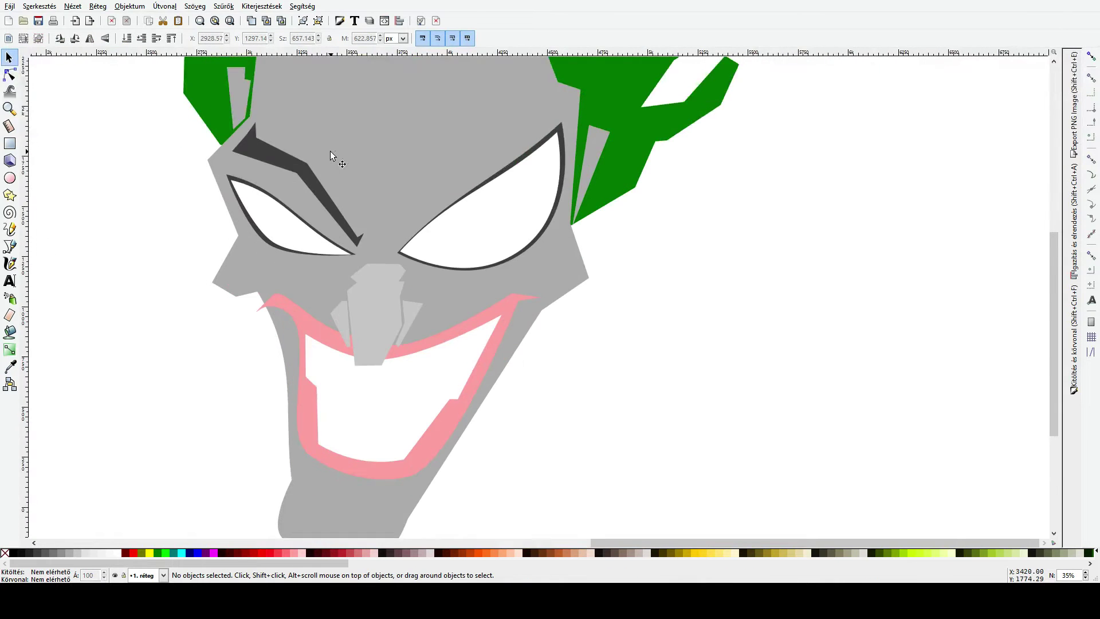
{"action": "left_click", "coordinate": [9, 74]}
{"action": "left_click", "coordinate": [309, 166]}
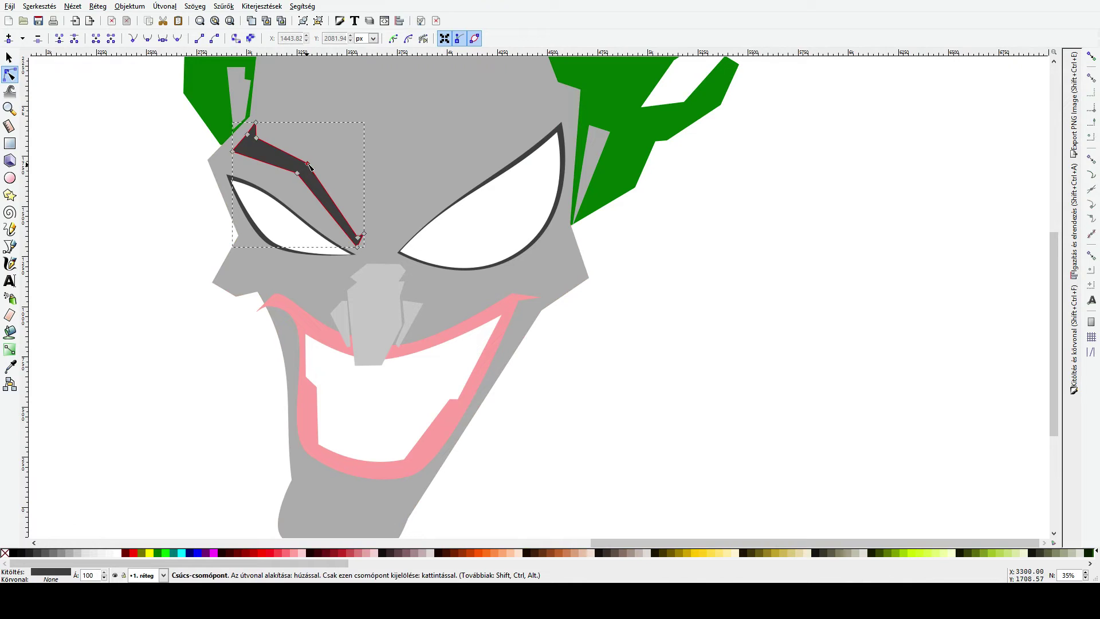
{"action": "left_click_drag", "start_coordinate": [328, 163], "coordinate": [319, 201]}
{"action": "key", "text": "s"}
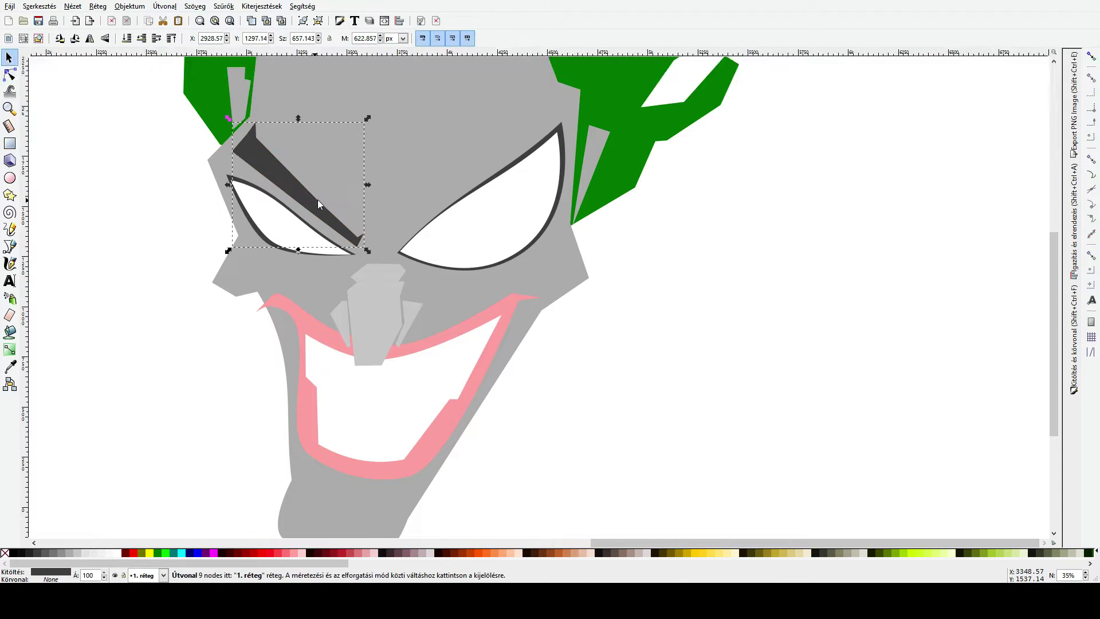
{"action": "key", "text": "Delete"}
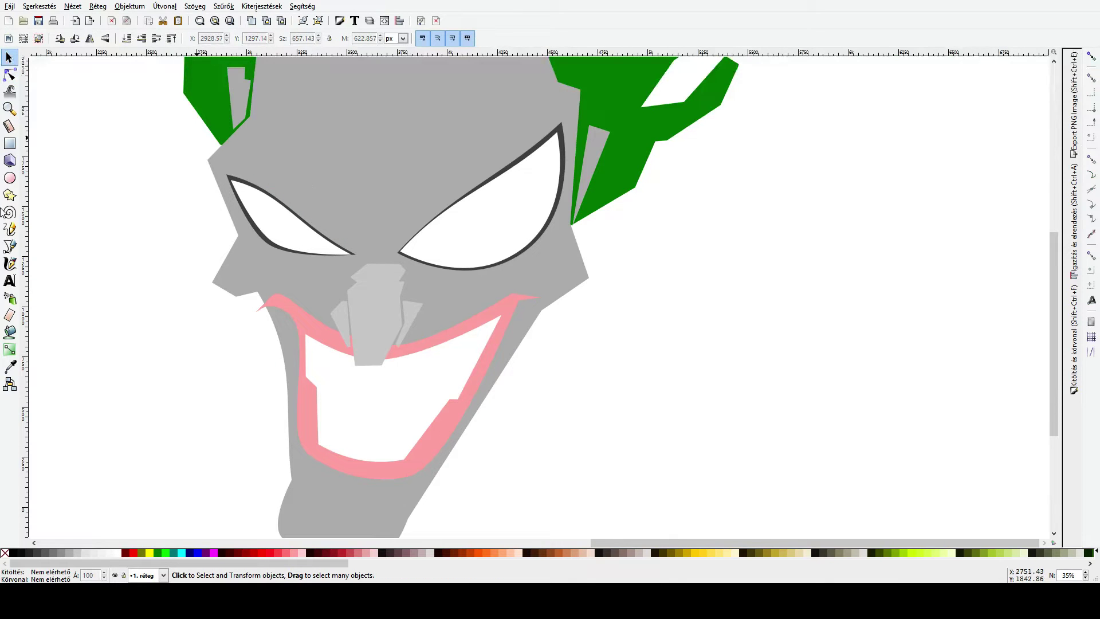
{"action": "left_click", "coordinate": [9, 143]}
{"action": "left_click_drag", "start_coordinate": [240, 129], "coordinate": [376, 186]}
{"action": "key", "text": "s"}
{"action": "left_click", "coordinate": [363, 159]}
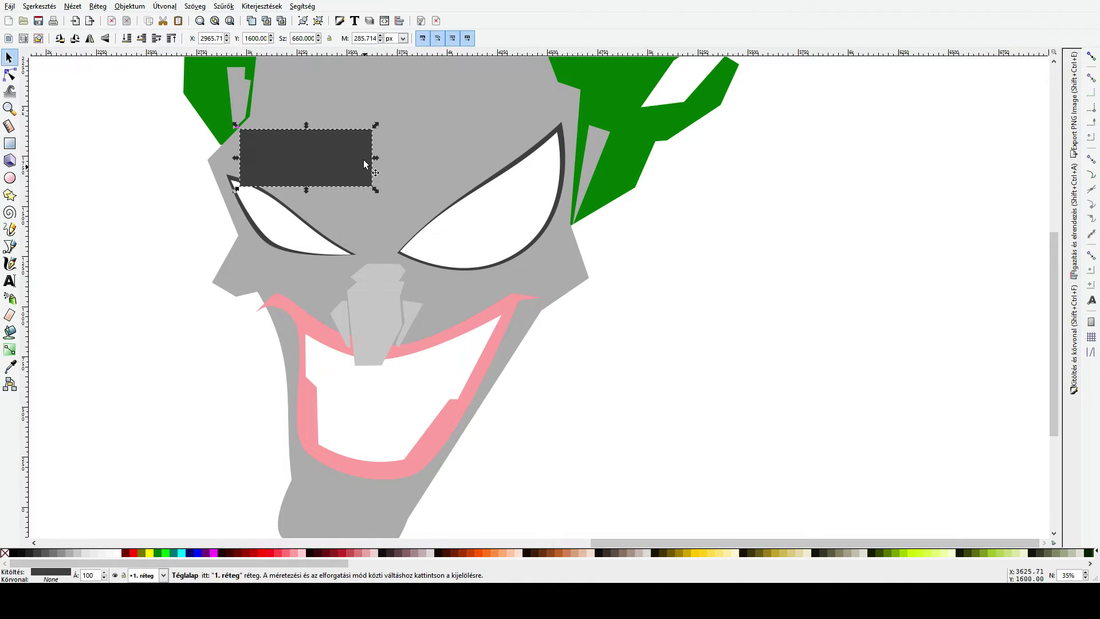
{"action": "left_click_drag", "start_coordinate": [377, 125], "coordinate": [383, 165]}
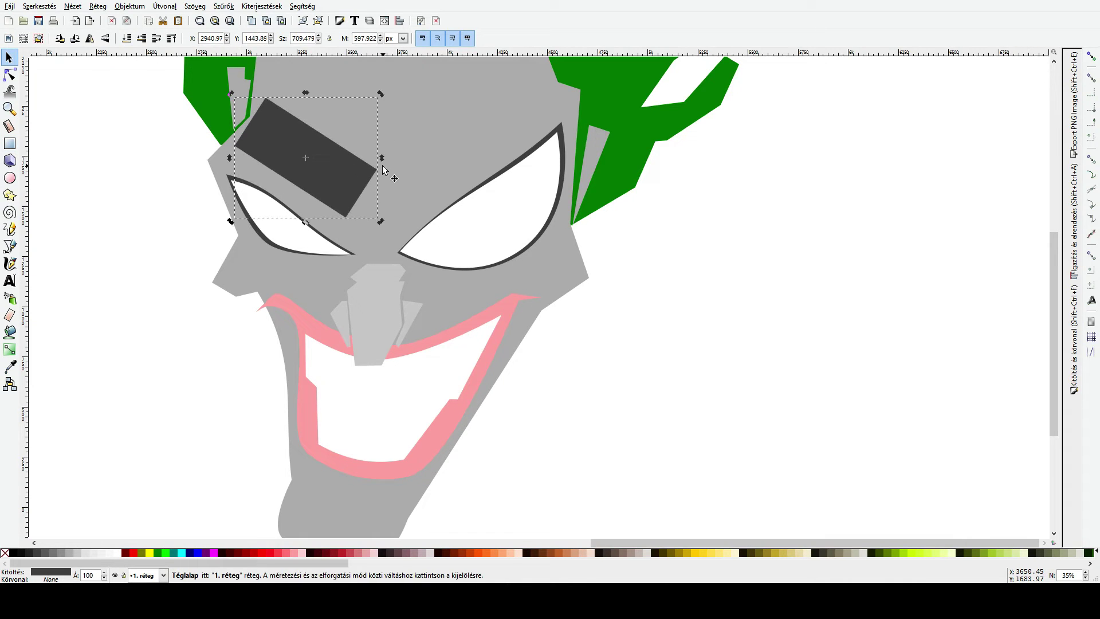
{"action": "key", "text": "Delete"}
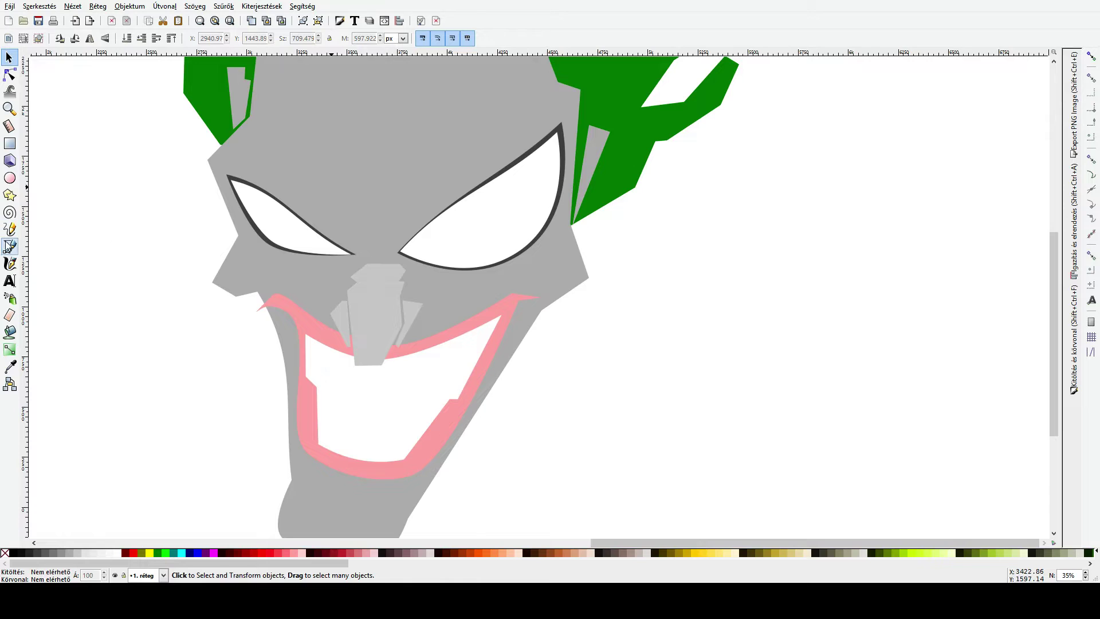
Step: Draw a dark grey angular eyebrow rising from the inner corner of the right eye and bending outward to the temple
{"action": "left_click", "coordinate": [10, 246]}
{"action": "left_click", "coordinate": [399, 230]}
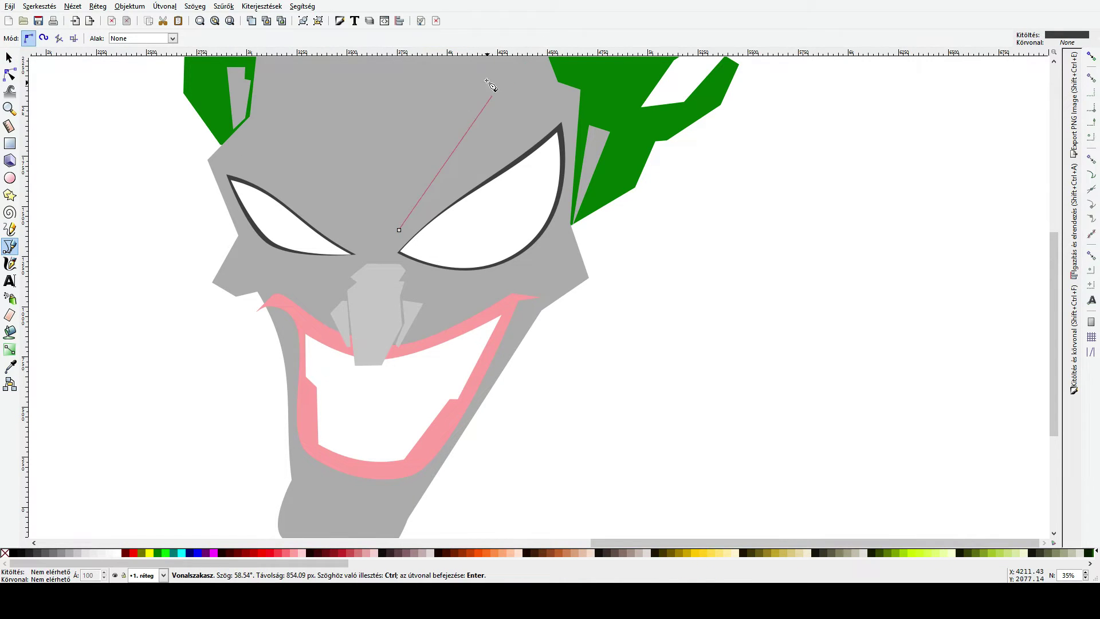
{"action": "scroll", "coordinate": [491, 140], "scroll_direction": "up", "scroll_amount": 2}
{"action": "scroll", "coordinate": [476, 135], "scroll_direction": "down", "scroll_amount": 2}
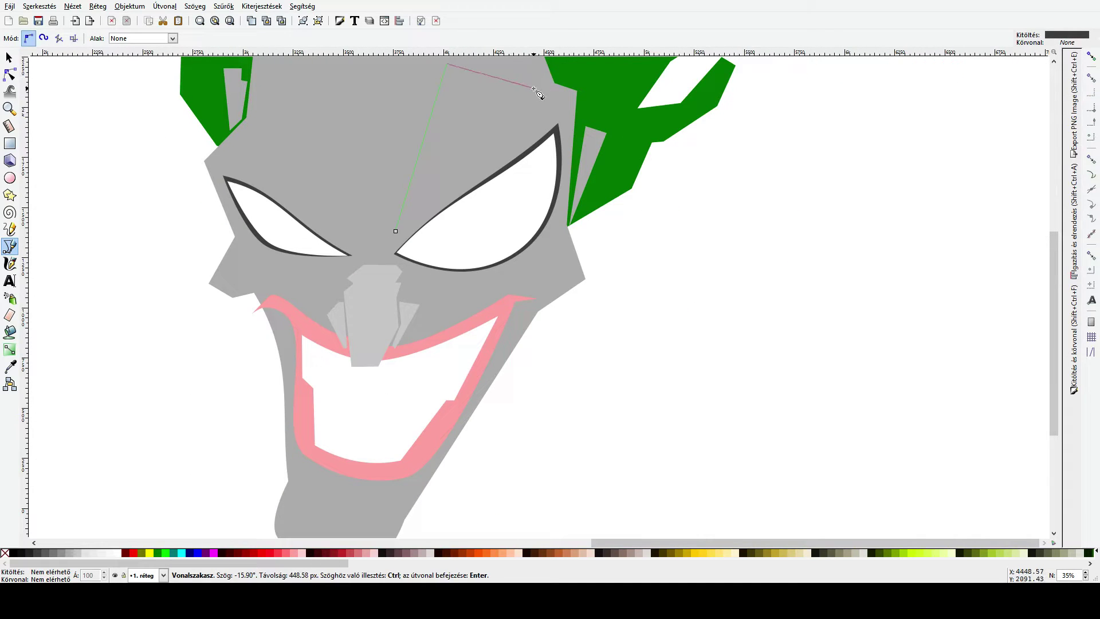
{"action": "left_click", "coordinate": [550, 94]}
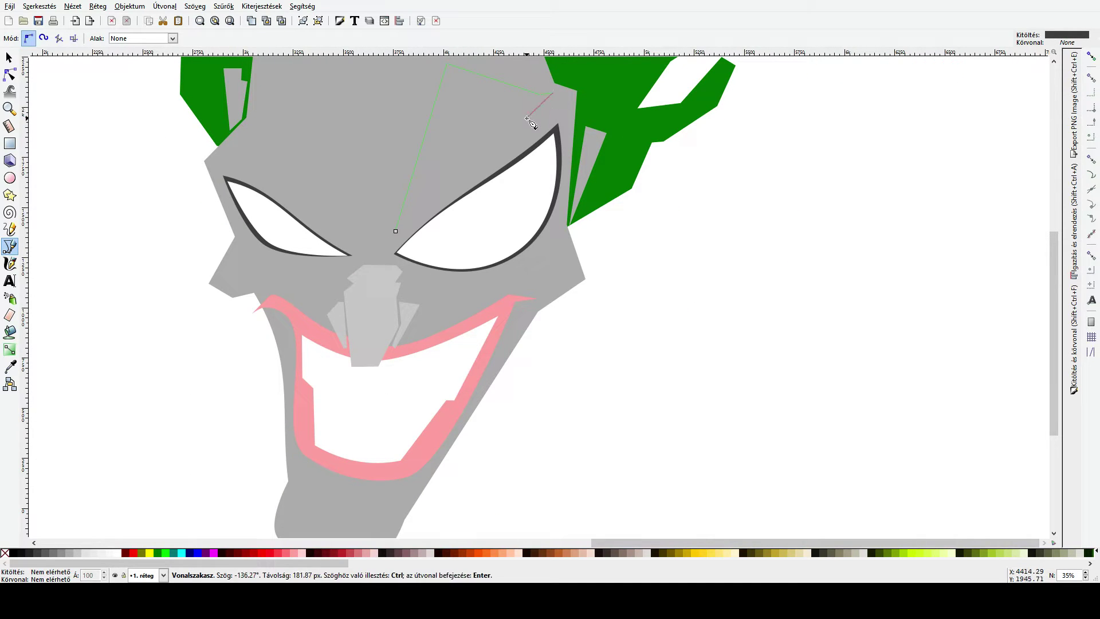
{"action": "left_click", "coordinate": [526, 117]}
{"action": "left_click", "coordinate": [457, 86]}
{"action": "left_click", "coordinate": [396, 231]}
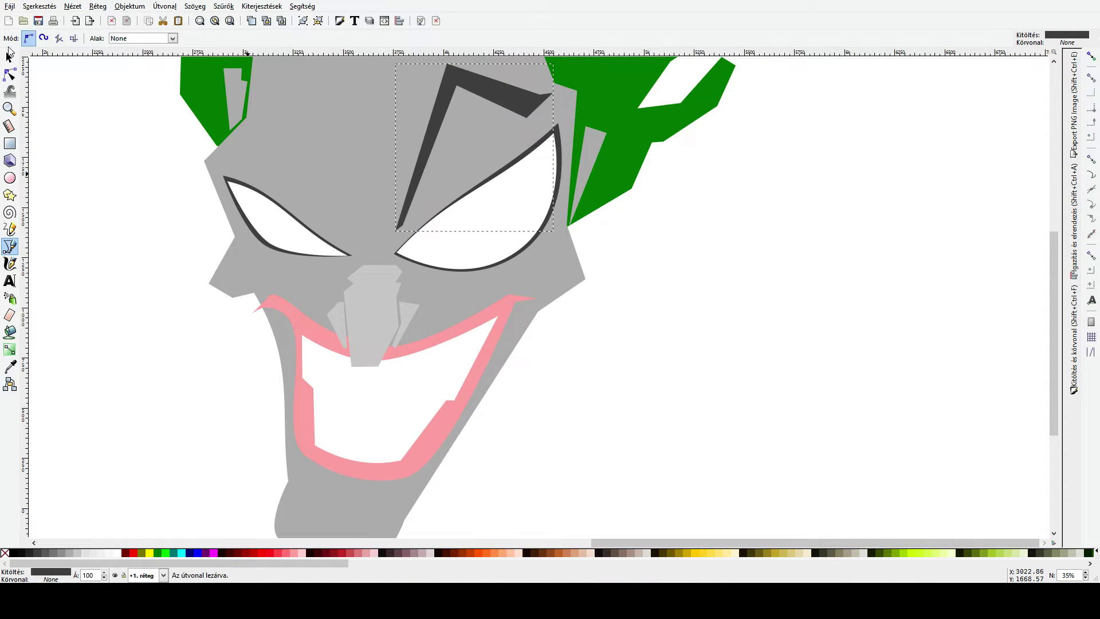
Step: Reshape the right eyebrow into a smooth arch by raising its inner tip, curving its bend and shifting the bend outward
{"action": "left_click", "coordinate": [10, 74]}
{"action": "left_click", "coordinate": [401, 225]}
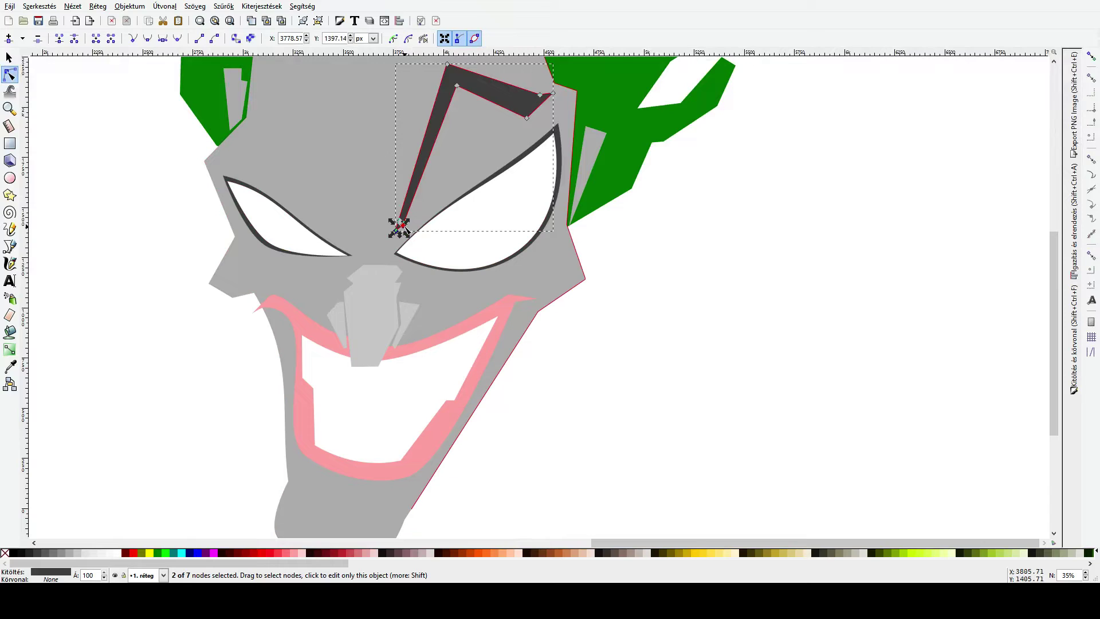
{"action": "left_click_drag", "start_coordinate": [401, 226], "coordinate": [414, 184]}
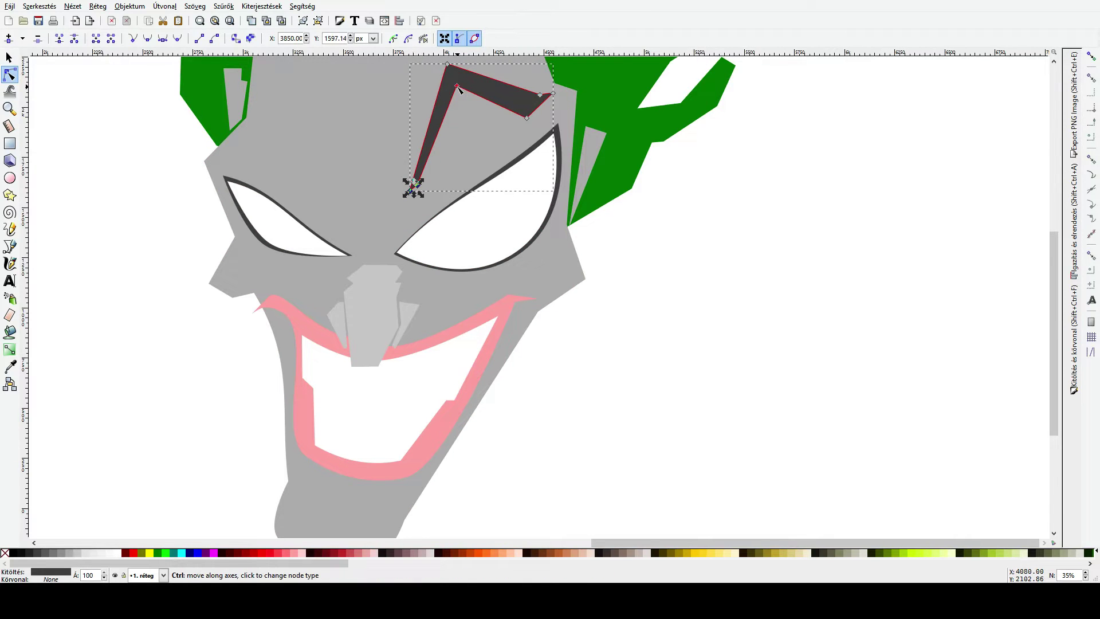
{"action": "left_click_drag", "start_coordinate": [458, 88], "coordinate": [428, 55]}
{"action": "scroll", "coordinate": [422, 185], "scroll_direction": "up", "scroll_amount": 6}
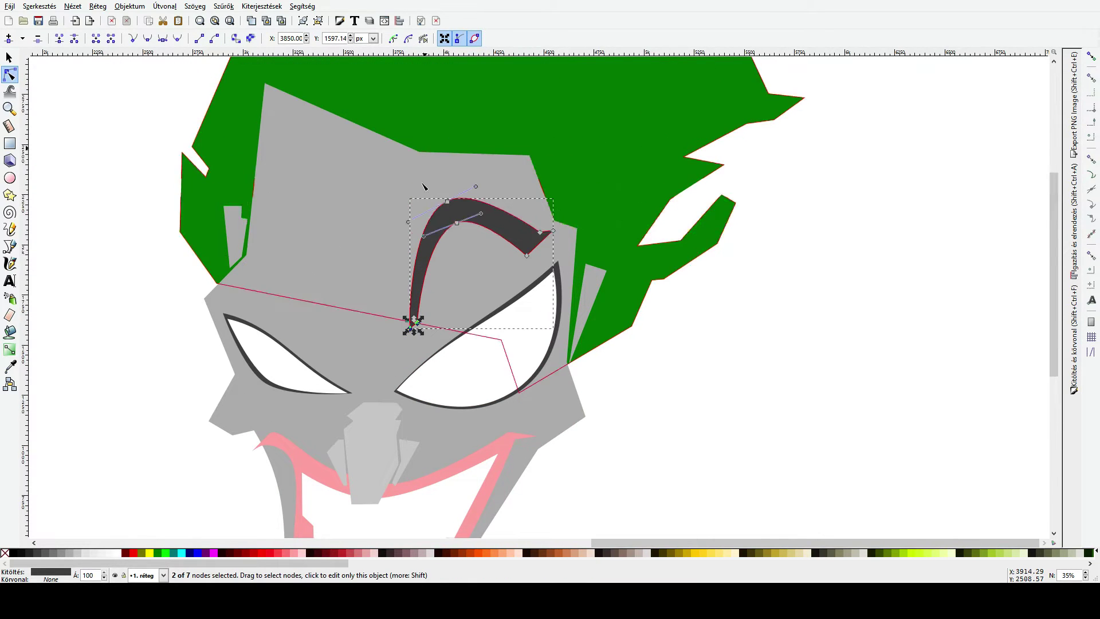
{"action": "left_click_drag", "start_coordinate": [423, 185], "coordinate": [560, 228]}
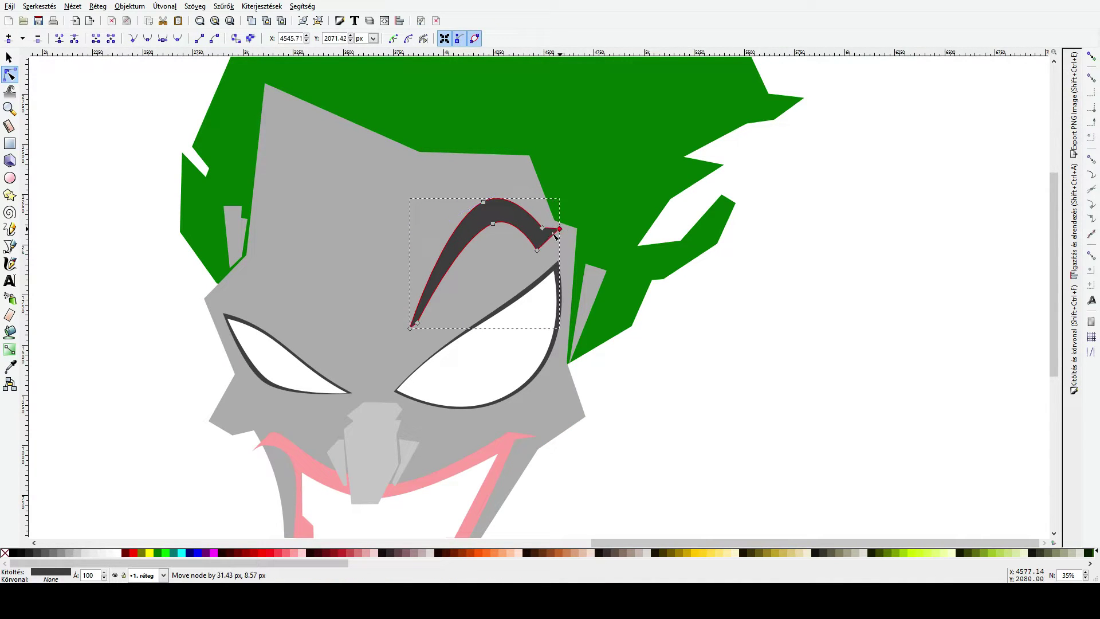
{"action": "left_click", "coordinate": [538, 251], "text": "ctrl"}
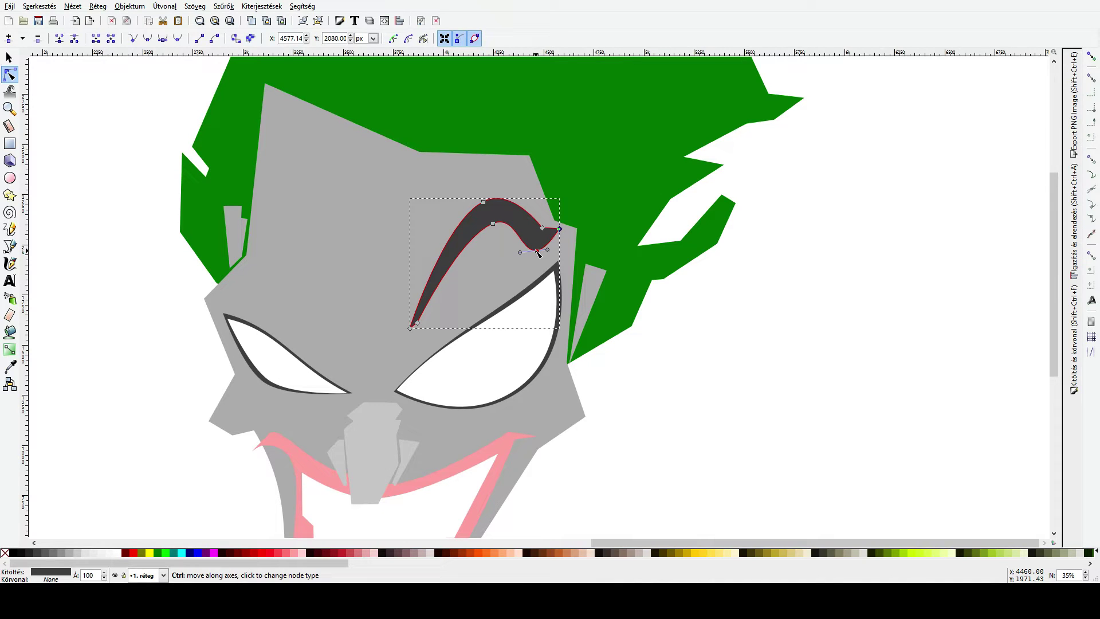
{"action": "key", "text": "s"}
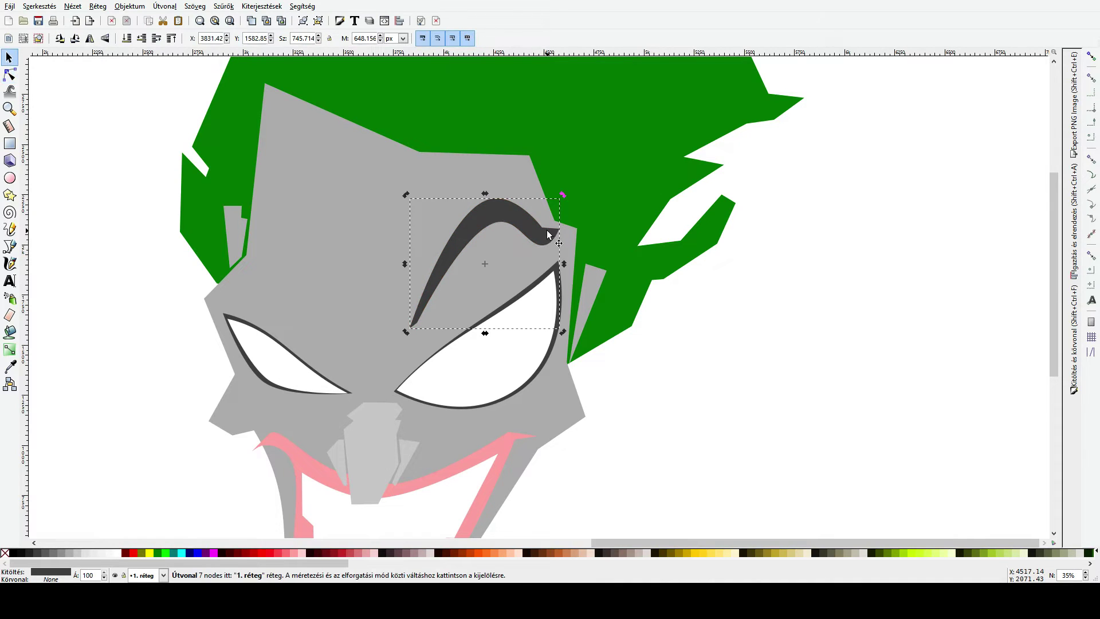
Step: Smooth the right eyebrow's outer end and move its tip about 34 px outward
{"action": "key", "text": "n"}
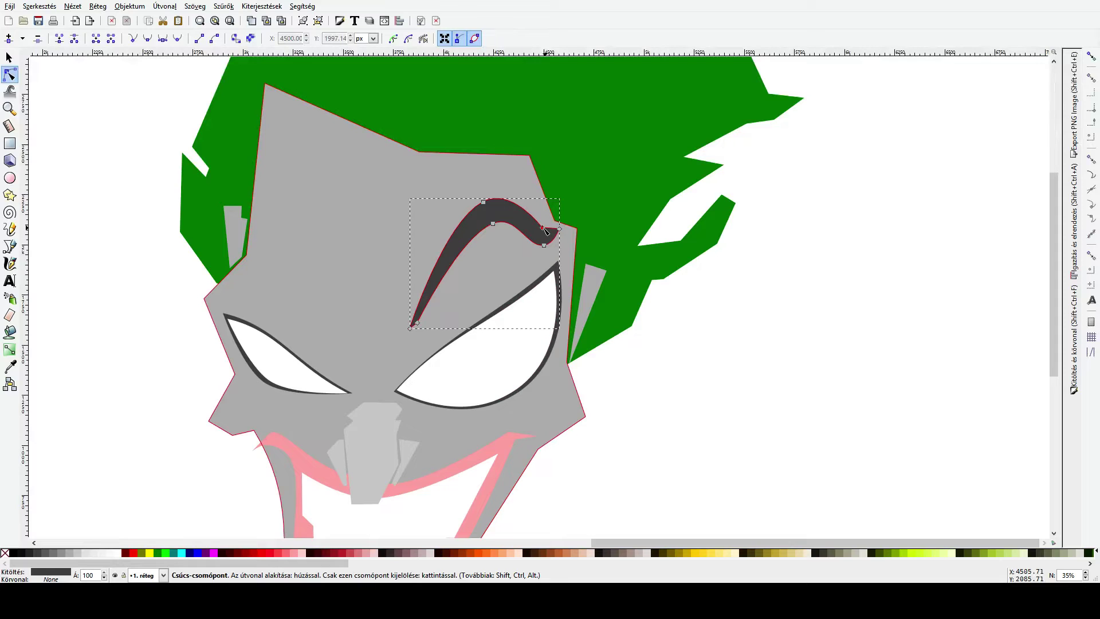
{"action": "left_click_drag", "start_coordinate": [535, 206], "coordinate": [571, 247]}
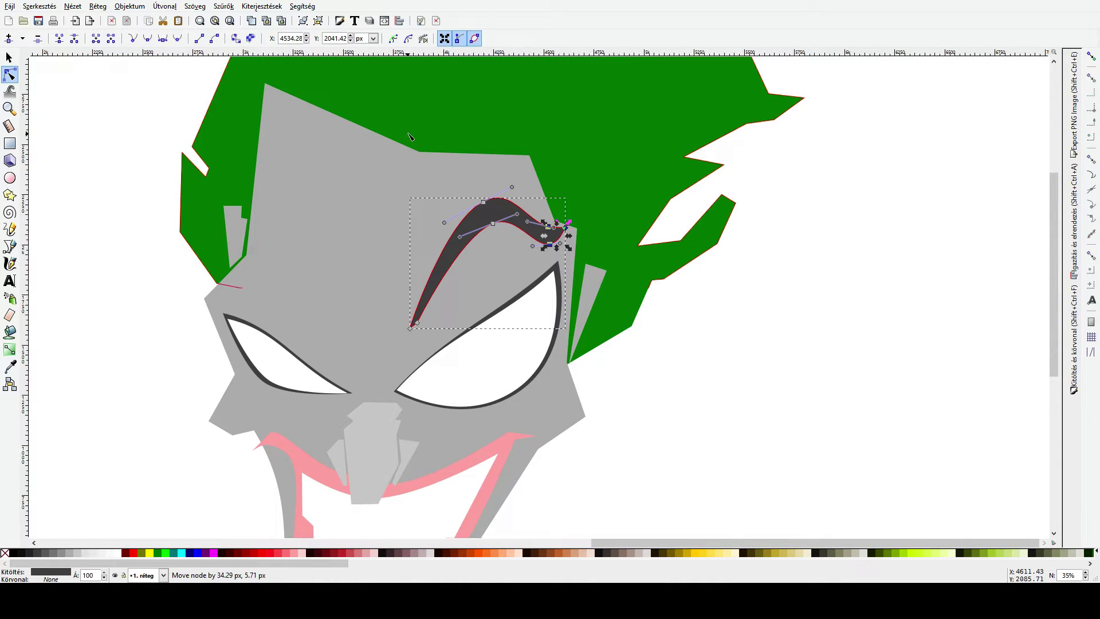
{"action": "left_click_drag", "start_coordinate": [430, 180], "coordinate": [507, 232]}
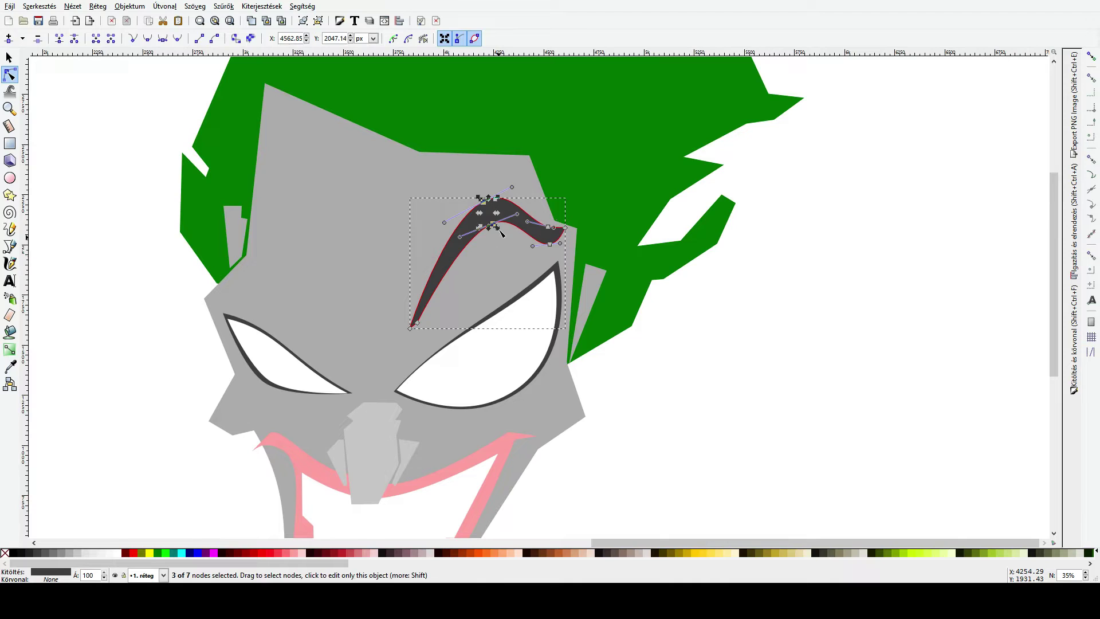
{"action": "left_click", "coordinate": [493, 283]}
Step: Draw a thin dark grey angular eyebrow above the left eye and scale it to about 594 px wide and 530 px tall
{"action": "scroll", "coordinate": [541, 275], "scroll_direction": "down", "scroll_amount": 8}
{"action": "scroll", "coordinate": [541, 277], "scroll_direction": "up", "scroll_amount": 2, "text": "ctrl"}
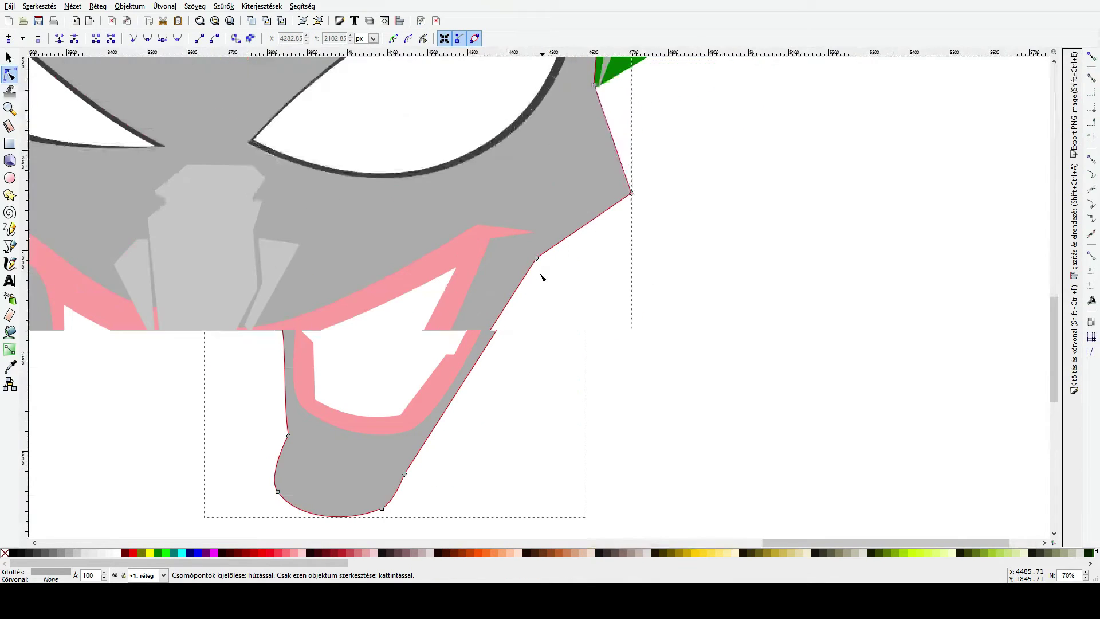
{"action": "scroll", "coordinate": [542, 277], "scroll_direction": "down", "scroll_amount": 4, "text": "ctrl"}
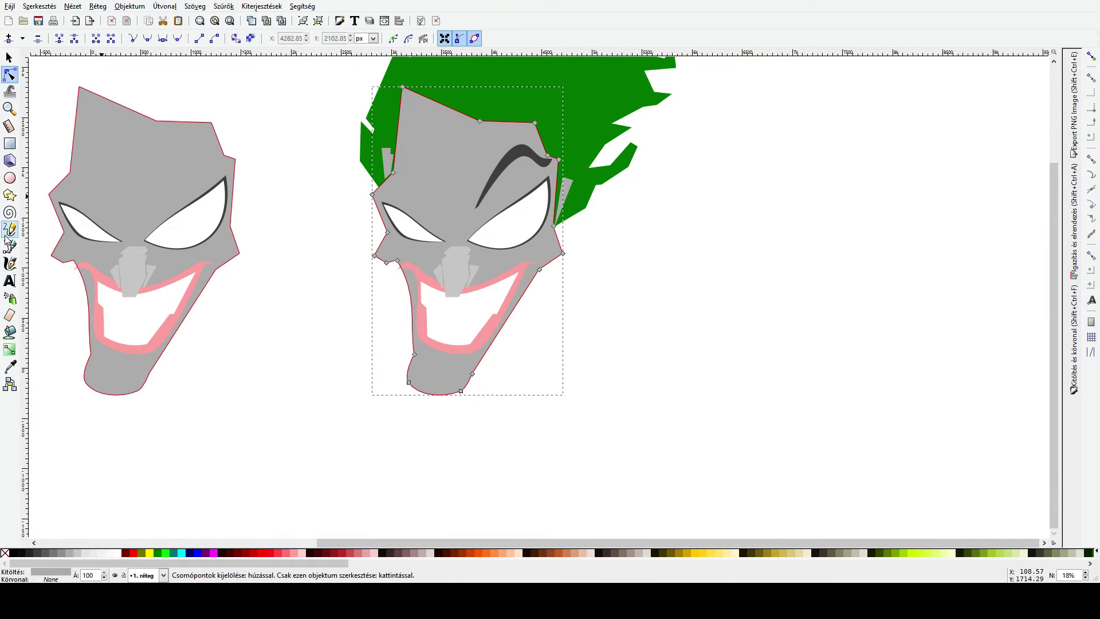
{"action": "key", "text": "b"}
{"action": "scroll", "coordinate": [403, 198], "scroll_direction": "up", "scroll_amount": 2, "text": "ctrl"}
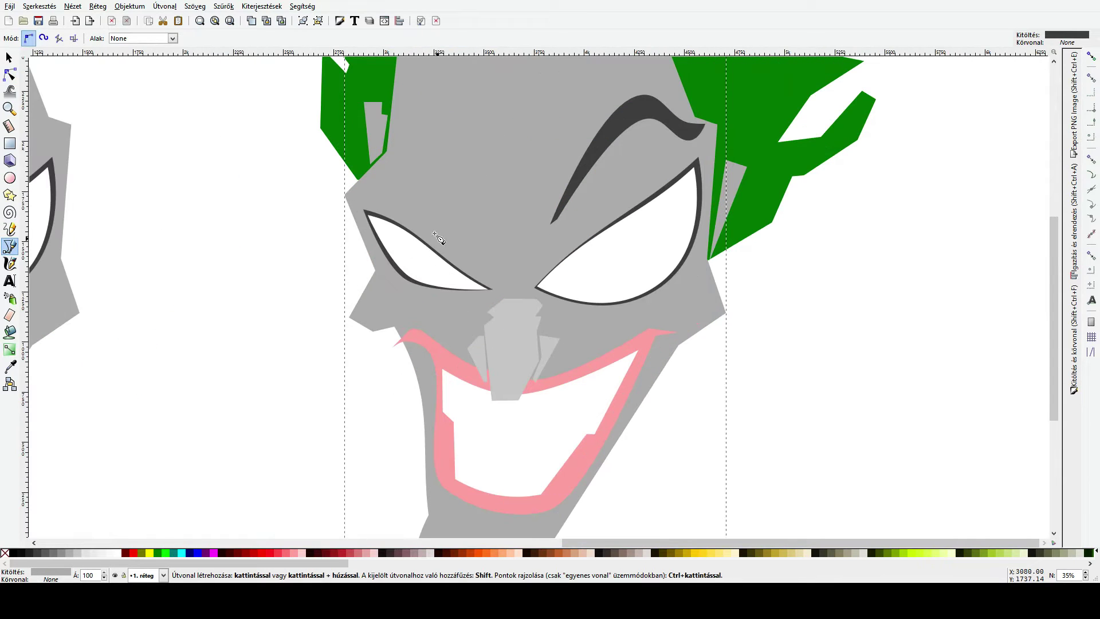
{"action": "left_click", "coordinate": [366, 199]}
{"action": "left_click", "coordinate": [491, 290]}
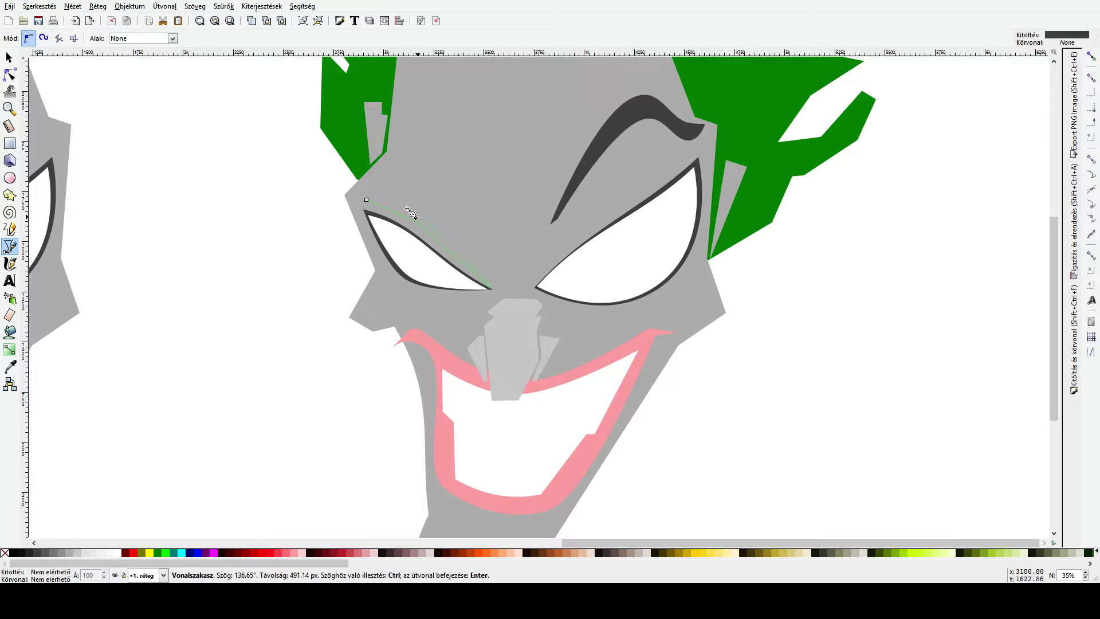
{"action": "left_click", "coordinate": [373, 194]}
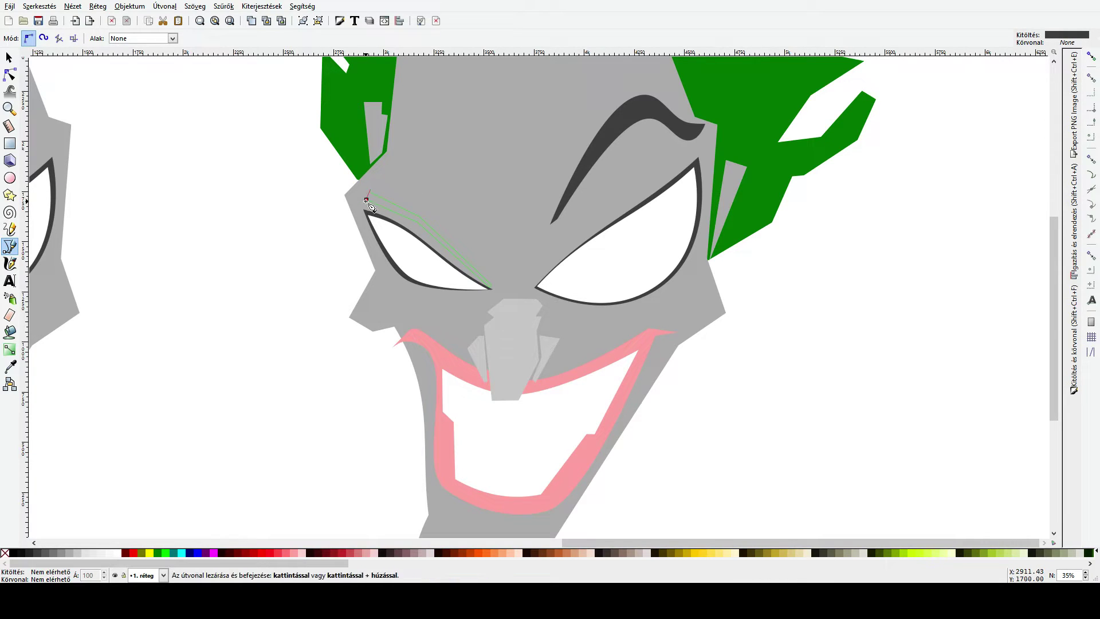
{"action": "left_click", "coordinate": [367, 200]}
{"action": "key", "text": "s"}
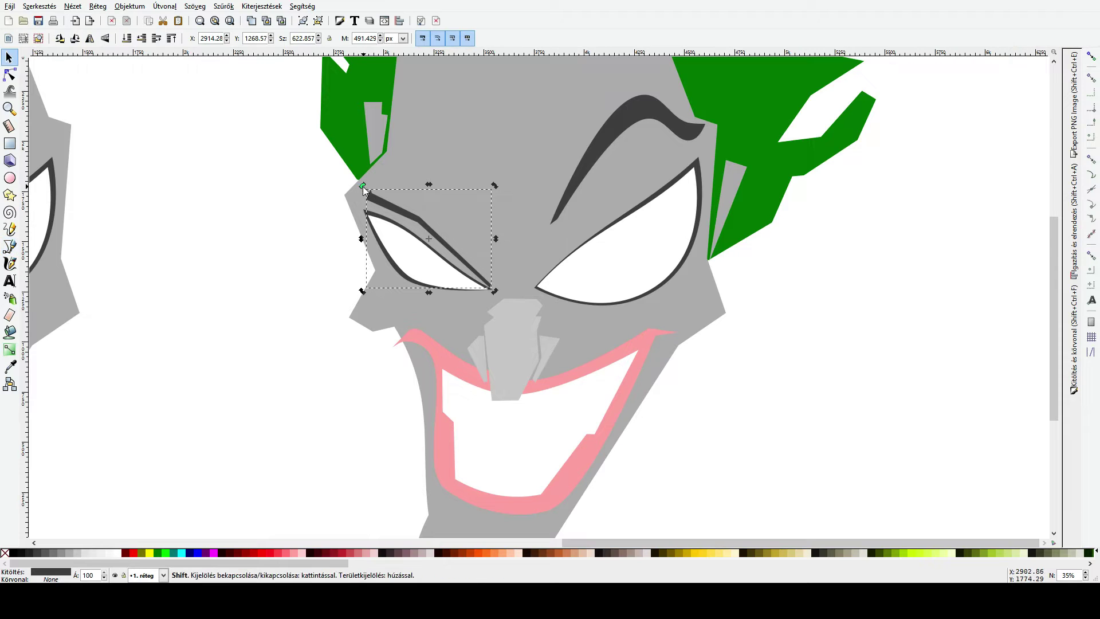
{"action": "left_click_drag", "start_coordinate": [363, 186], "coordinate": [370, 177]}
Step: Move the head's left temple corner and the left eye's outer corner slightly inward
{"action": "left_click", "coordinate": [9, 75]}
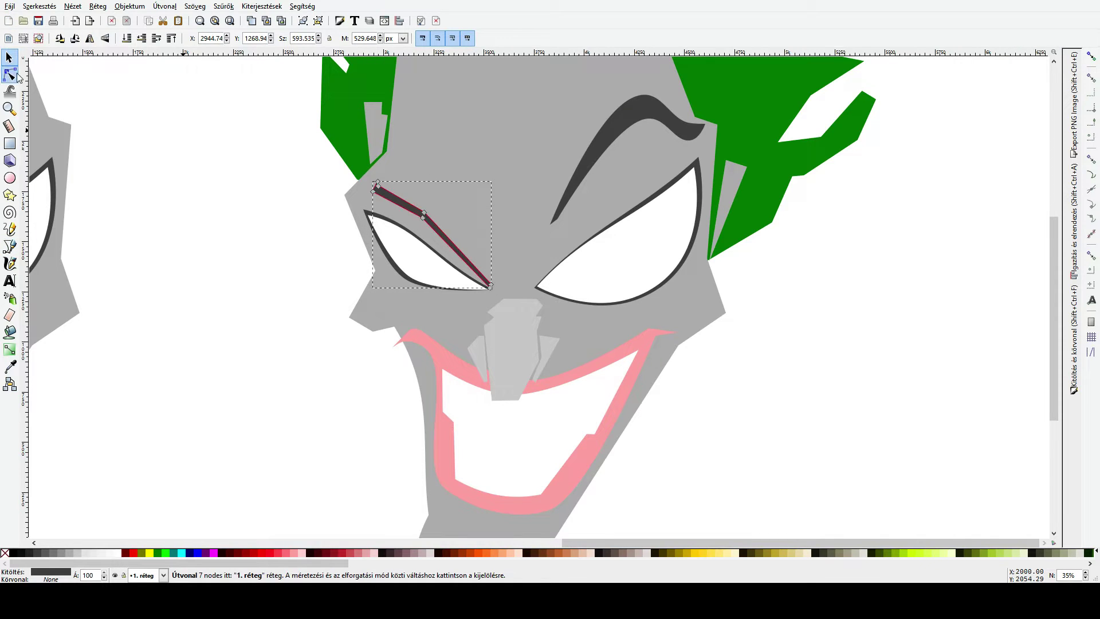
{"action": "left_click", "coordinate": [346, 198]}
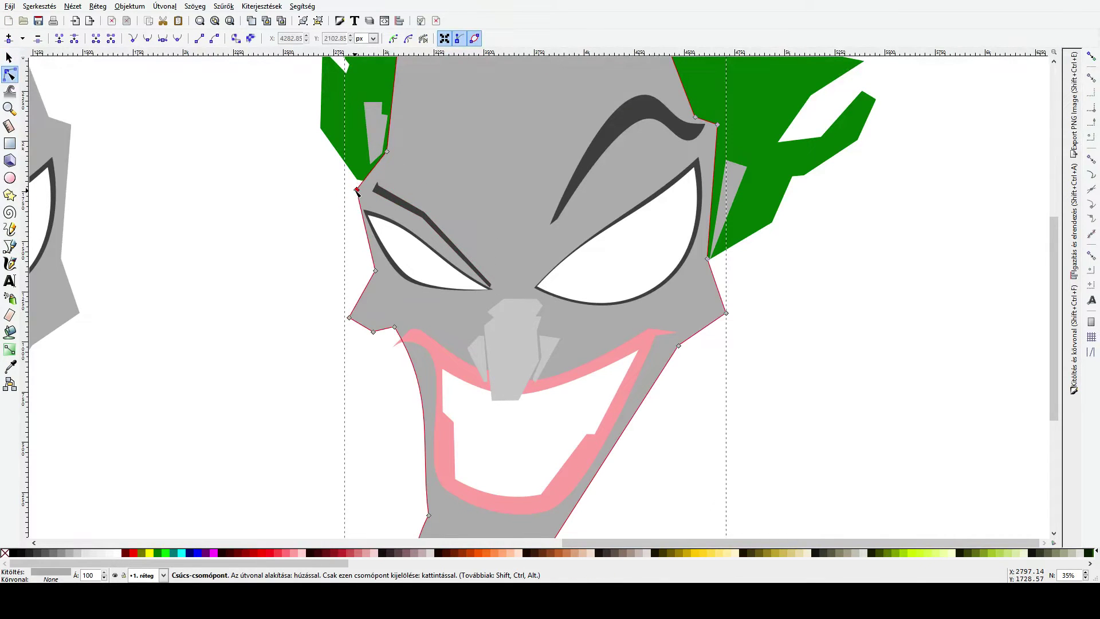
{"action": "left_click", "coordinate": [378, 216]}
{"action": "key", "text": "ctrl+a"}
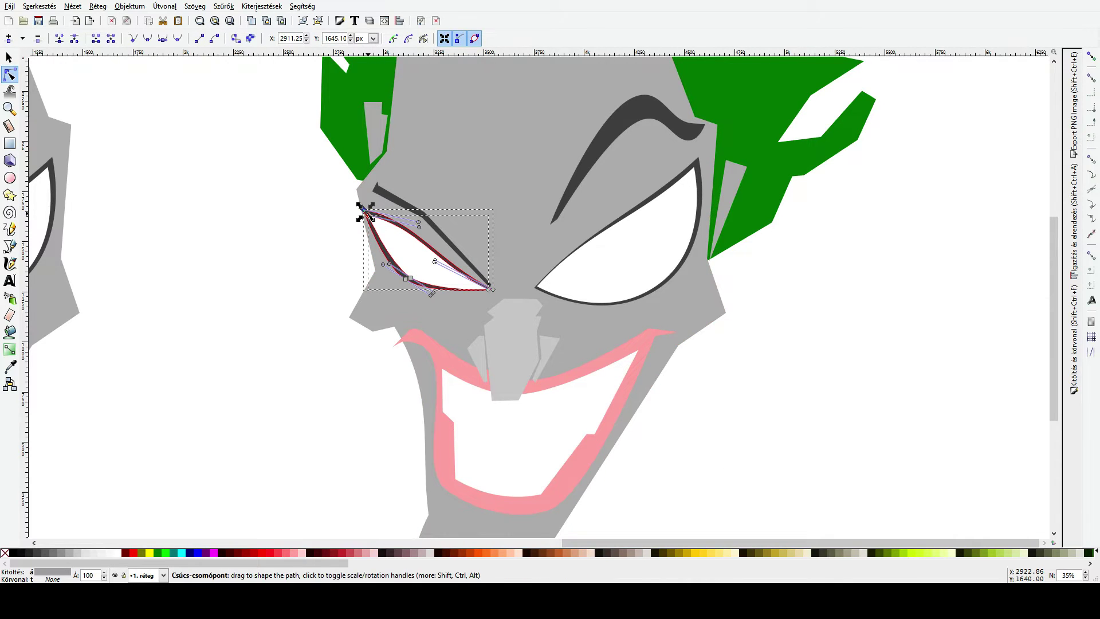
{"action": "left_click_drag", "start_coordinate": [367, 214], "coordinate": [372, 212]}
Step: Adjust the left eyebrow's outer corner nodes and scale the eyebrow to about 597 px wide and 515 px tall
{"action": "left_click", "coordinate": [380, 190]}
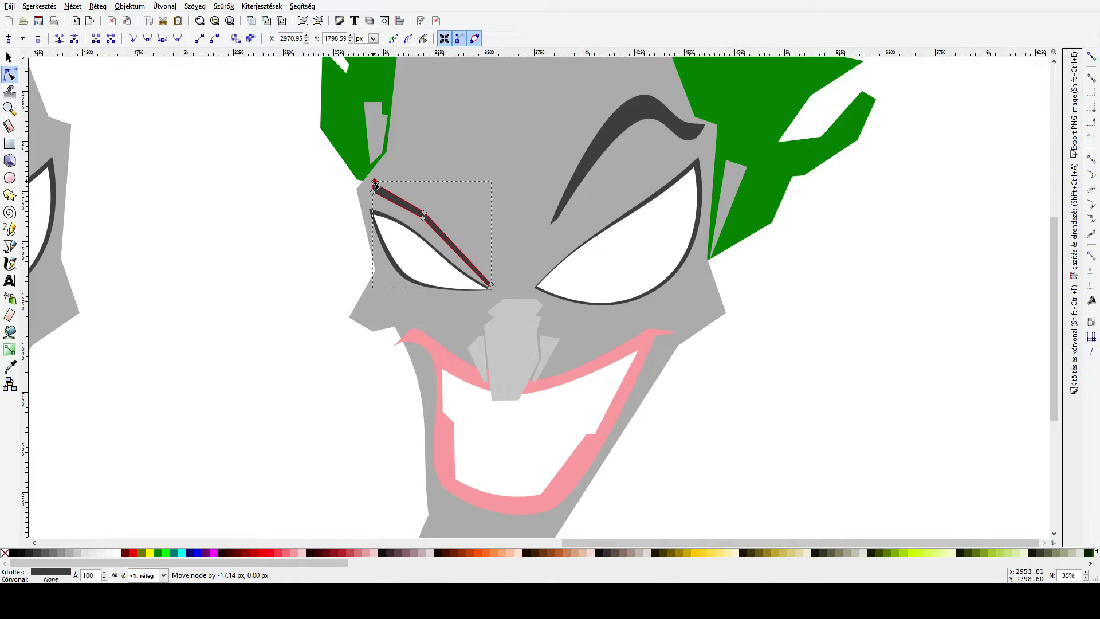
{"action": "left_click_drag", "start_coordinate": [377, 184], "coordinate": [370, 197]}
{"action": "key", "text": "ctrl+z"}
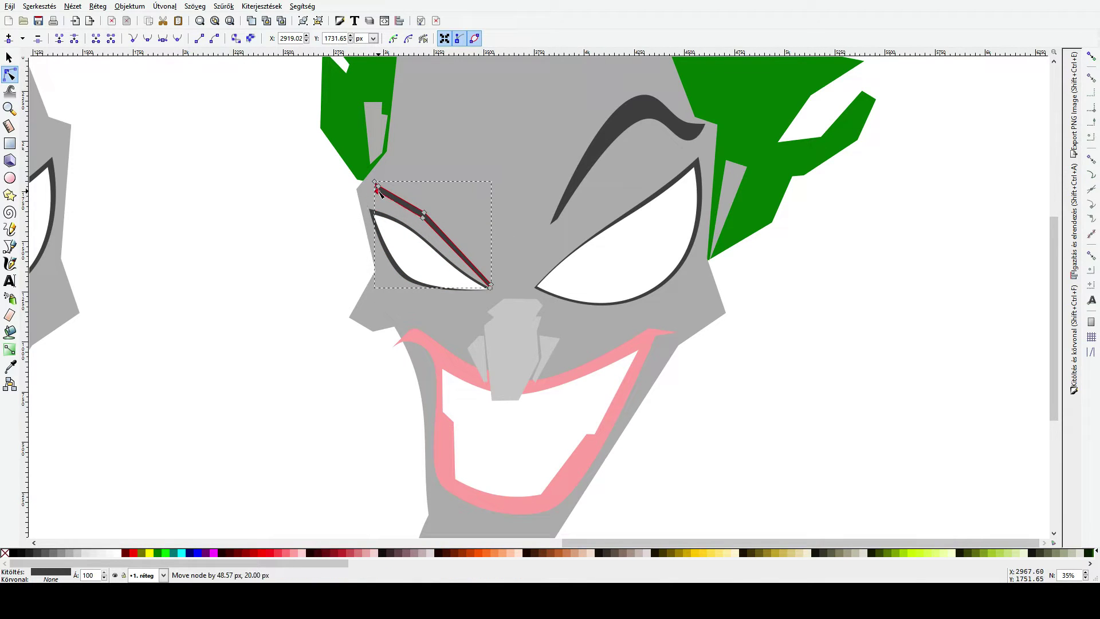
{"action": "key", "text": "s"}
{"action": "left_click", "coordinate": [390, 194]}
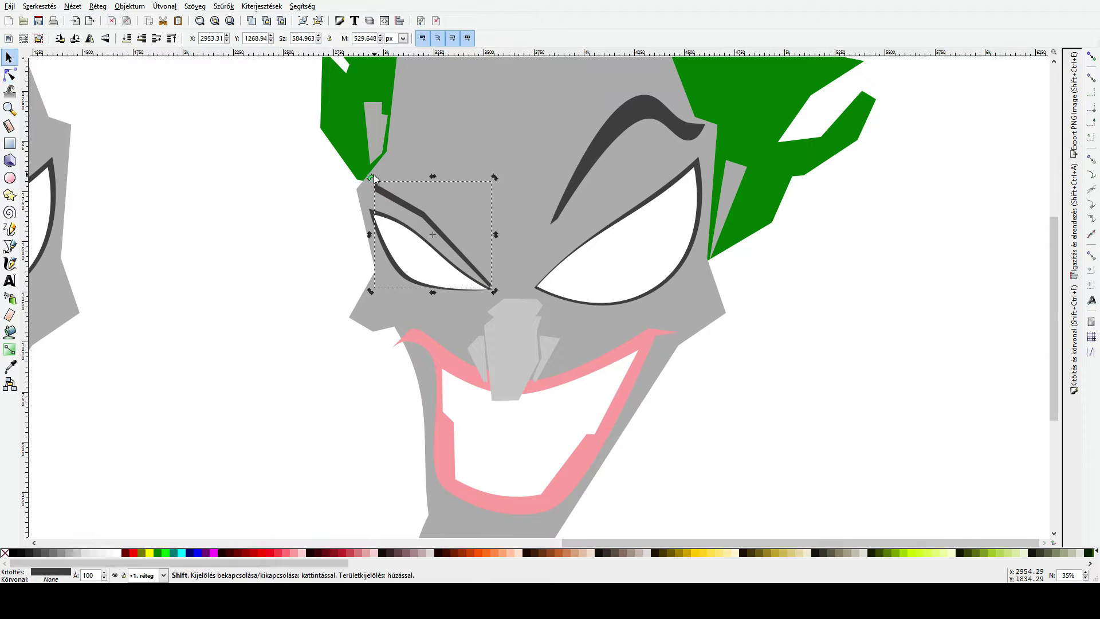
{"action": "left_click_drag", "start_coordinate": [371, 178], "coordinate": [367, 180]}
{"action": "left_click", "coordinate": [290, 248]}
{"action": "scroll", "coordinate": [309, 262], "scroll_direction": "down", "scroll_amount": 3}
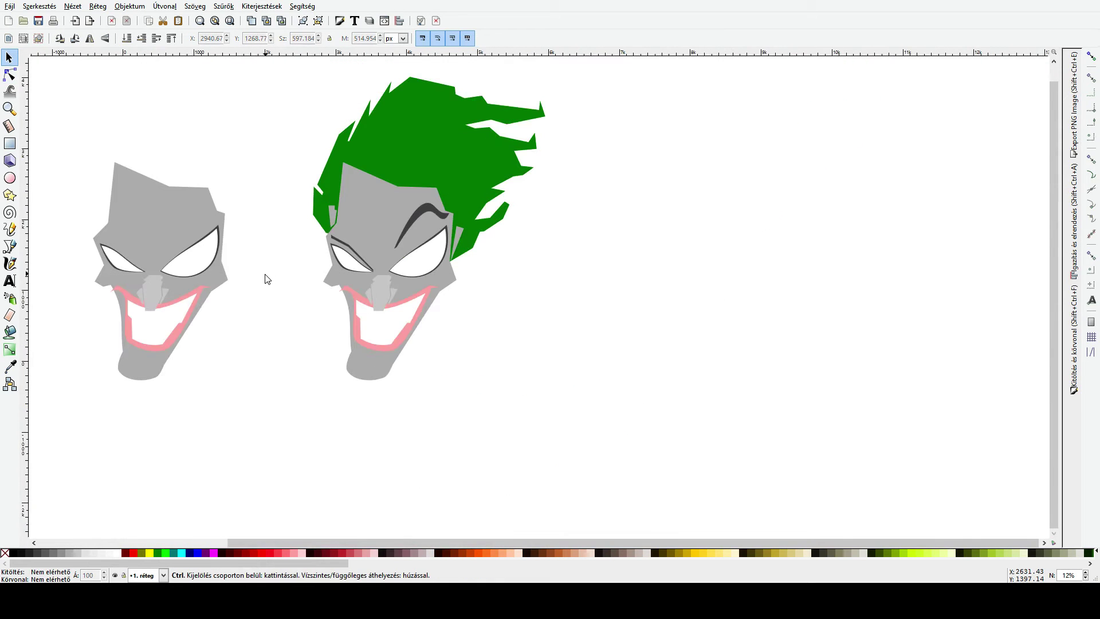
{"action": "scroll", "coordinate": [265, 279], "scroll_direction": "down", "scroll_amount": 3}
{"action": "scroll", "coordinate": [282, 267], "scroll_direction": "up", "scroll_amount": 3}
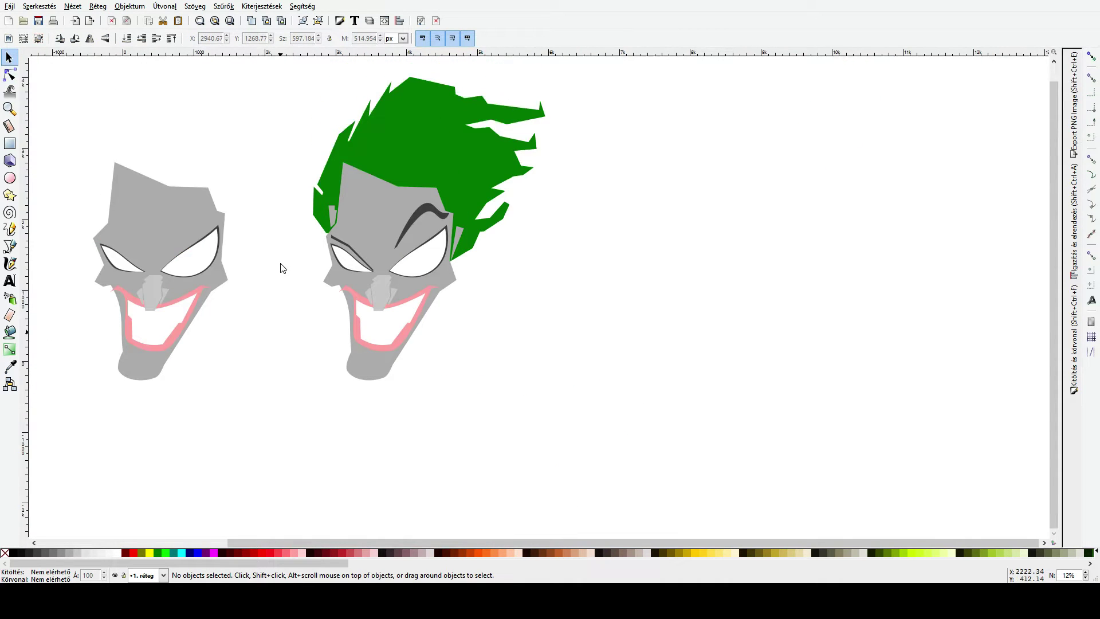
{"action": "left_click_drag", "start_coordinate": [283, 265], "coordinate": [595, 322]}
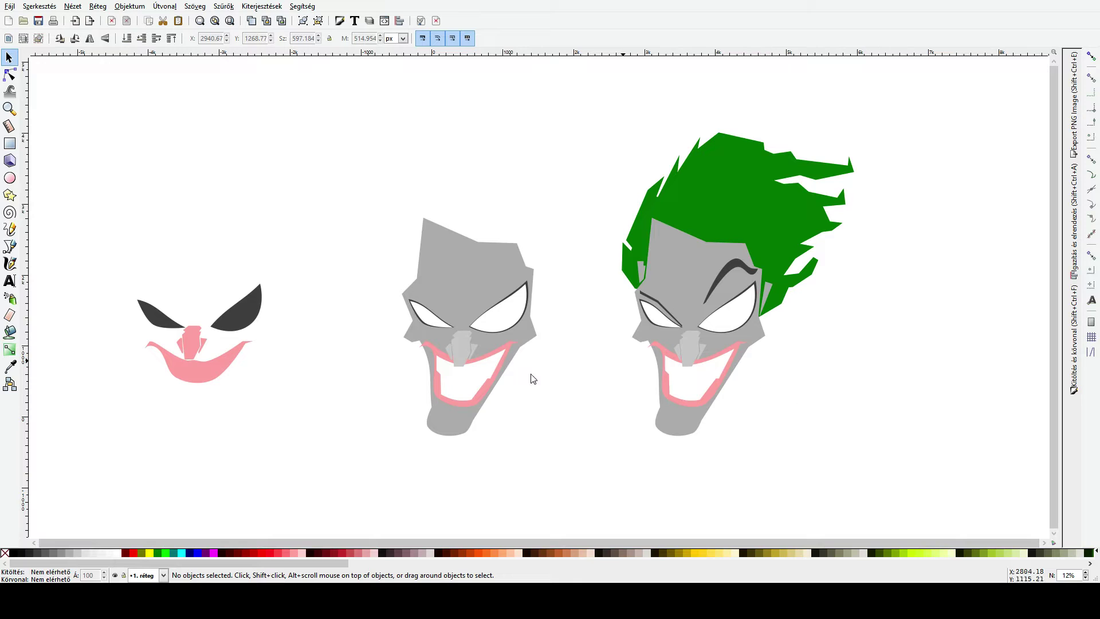
{"action": "left_click_drag", "start_coordinate": [811, 343], "coordinate": [543, 270]}
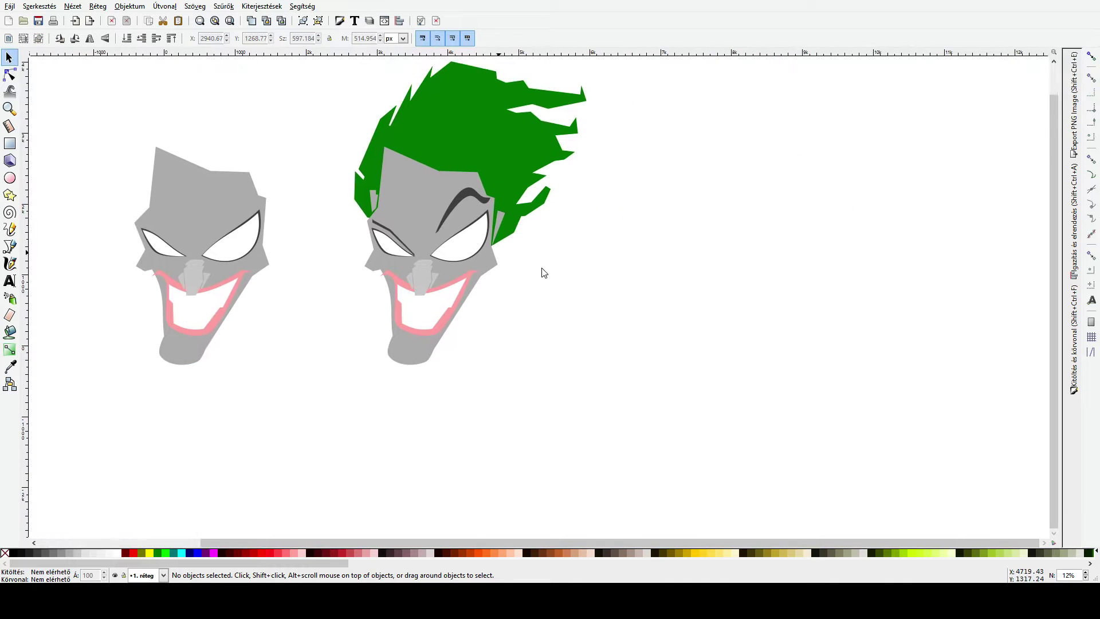
Step: Draw a closed jagged collar shape from the left cheek outward, with a notch at jaw height and a pointed end below the chin
{"action": "left_click", "coordinate": [9, 246]}
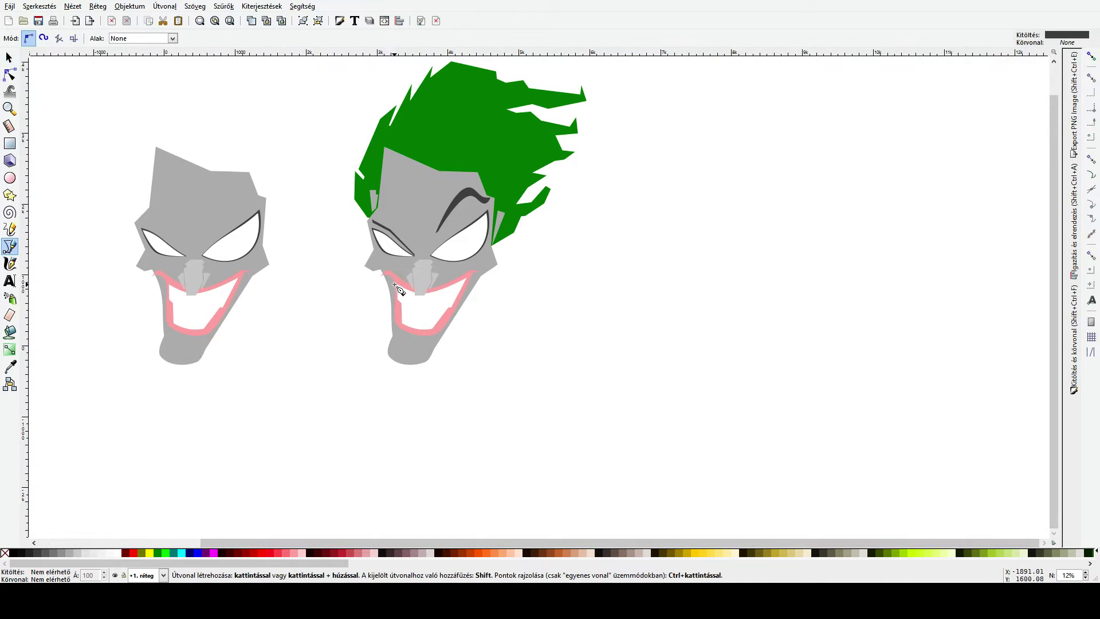
{"action": "left_click", "coordinate": [386, 267]}
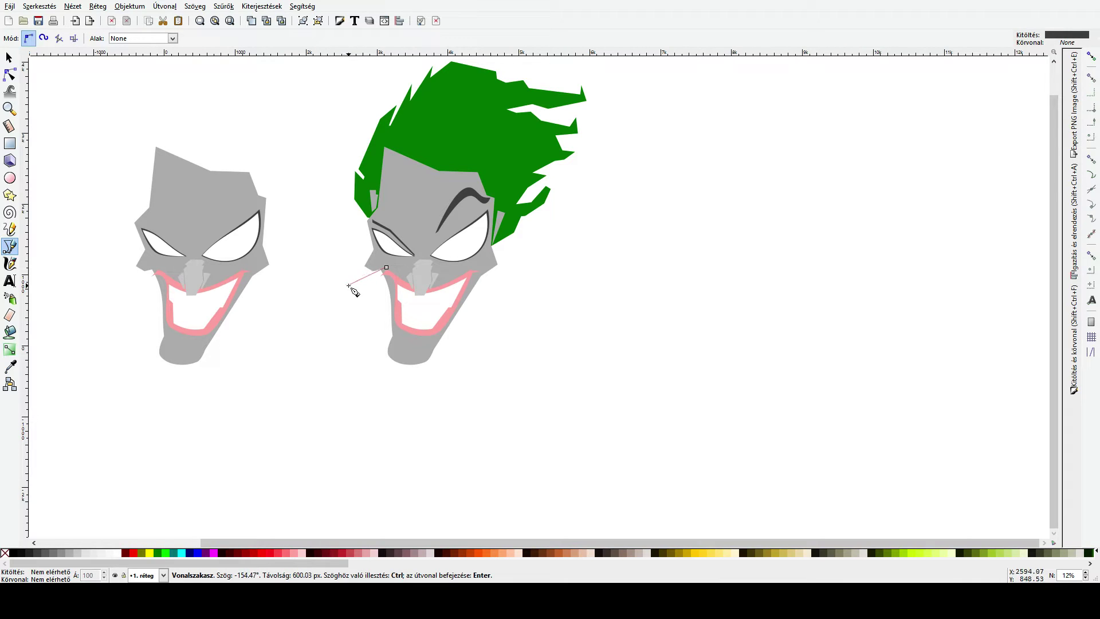
{"action": "left_click", "coordinate": [340, 288]}
{"action": "left_click", "coordinate": [364, 313]}
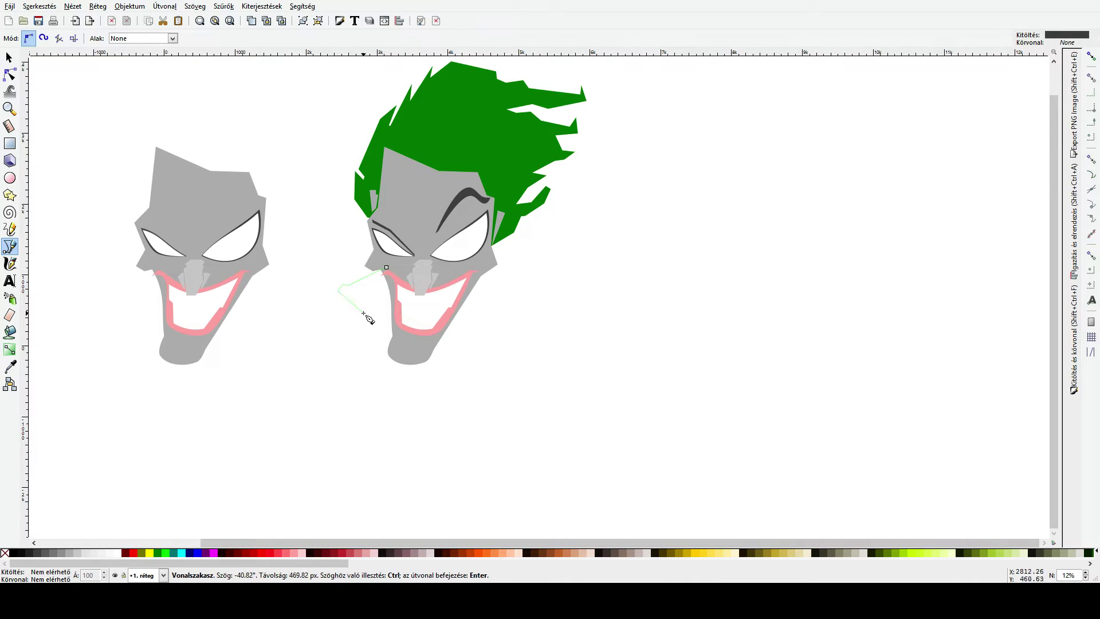
{"action": "left_click", "coordinate": [379, 314]}
{"action": "left_click", "coordinate": [362, 320]}
{"action": "left_click", "coordinate": [356, 354]}
{"action": "left_click", "coordinate": [392, 410]}
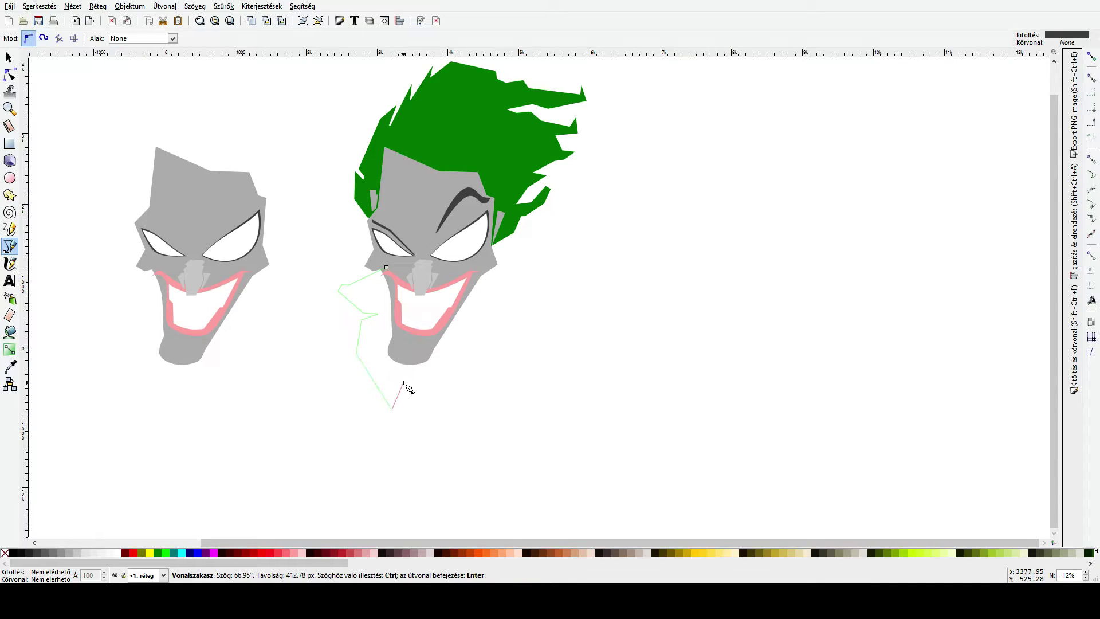
{"action": "left_click", "coordinate": [411, 340]}
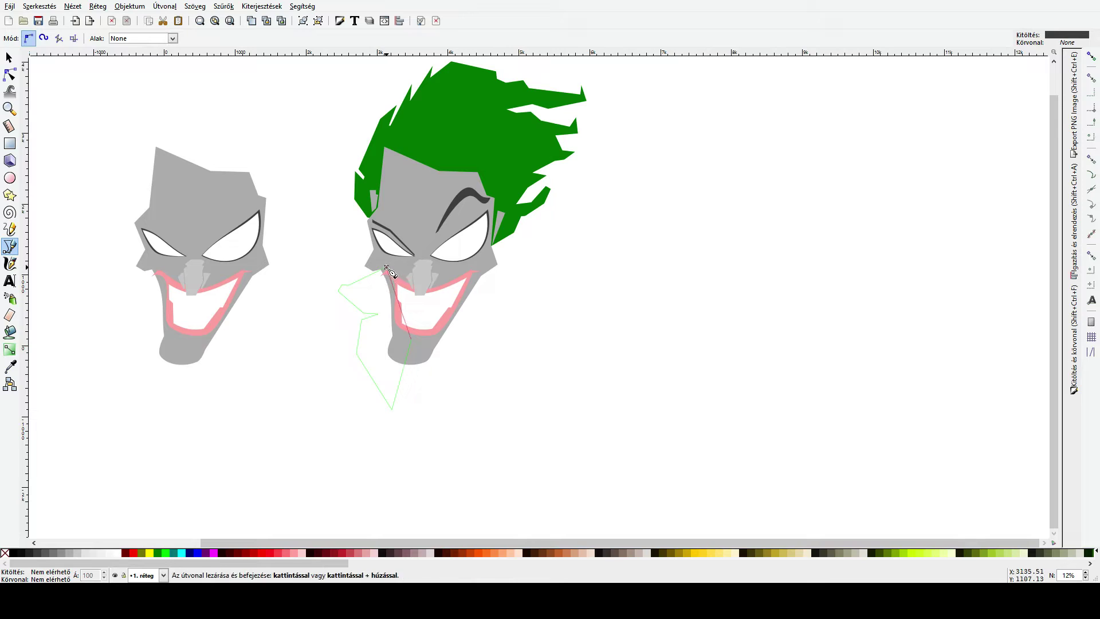
{"action": "left_click", "coordinate": [387, 268]}
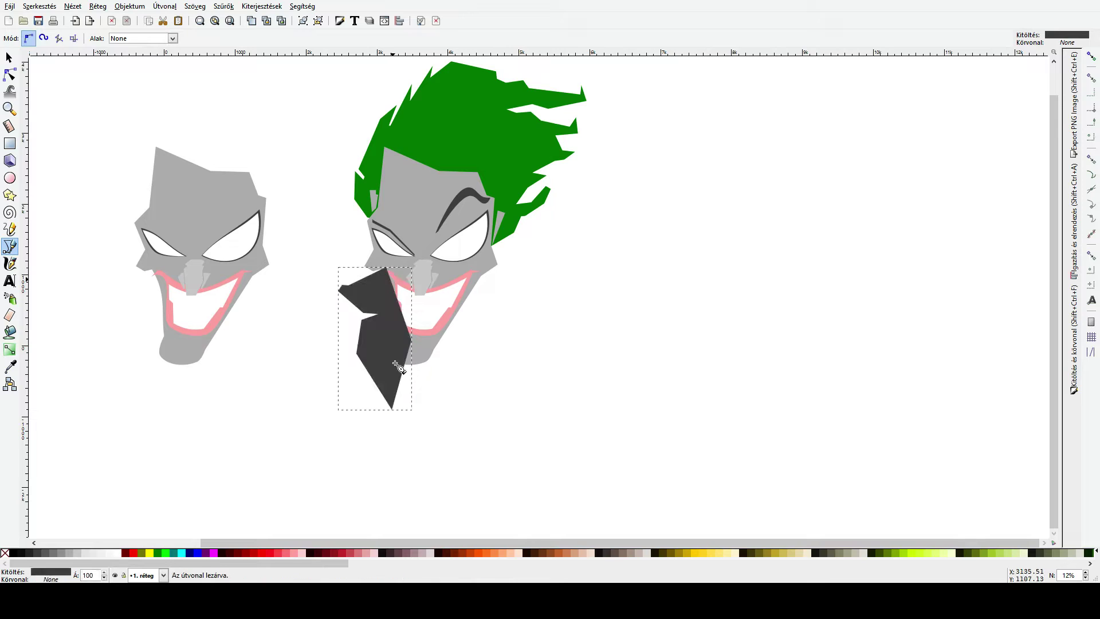
Step: Fill the left collar shape with dark purple 490749ff and send it behind the head
{"action": "left_click", "coordinate": [213, 553]}
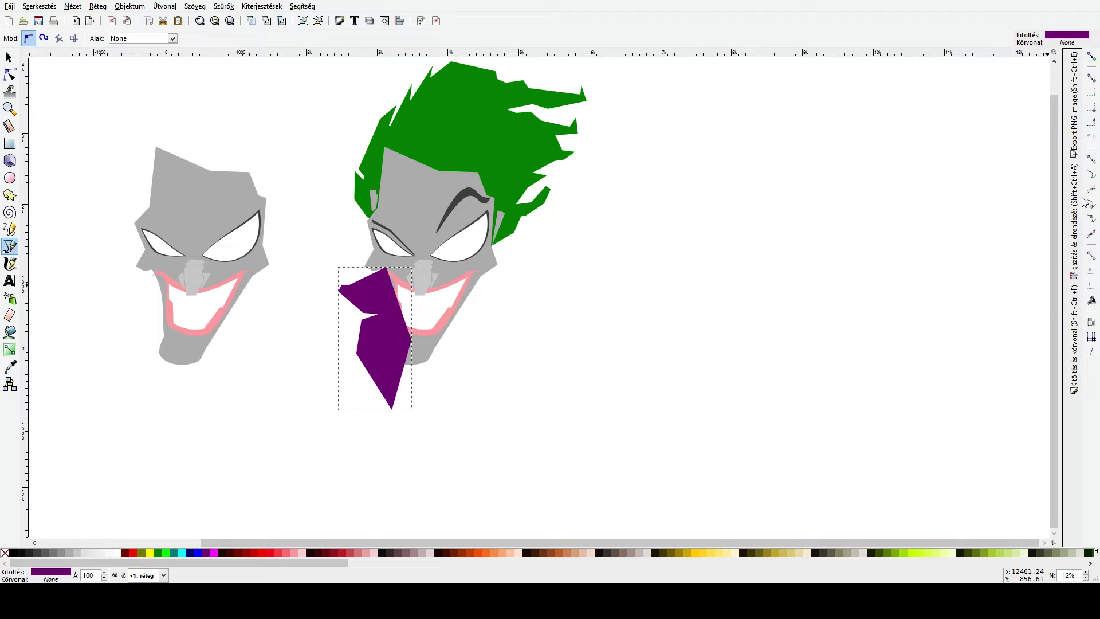
{"action": "left_click", "coordinate": [1070, 321]}
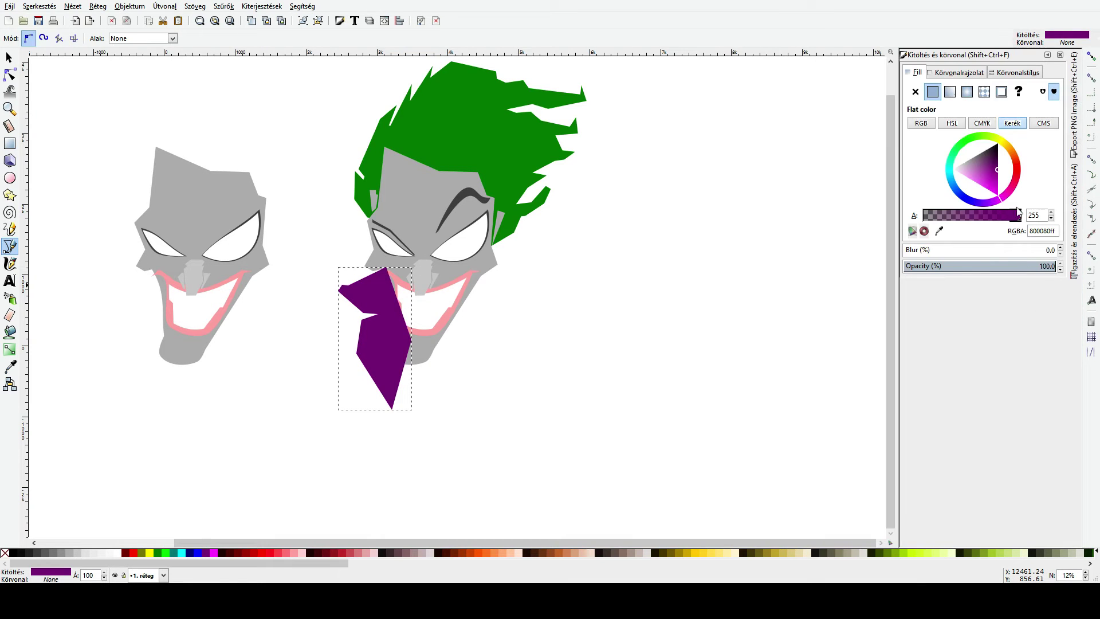
{"action": "left_click", "coordinate": [995, 157]}
{"action": "left_click_drag", "start_coordinate": [995, 155], "coordinate": [996, 159]}
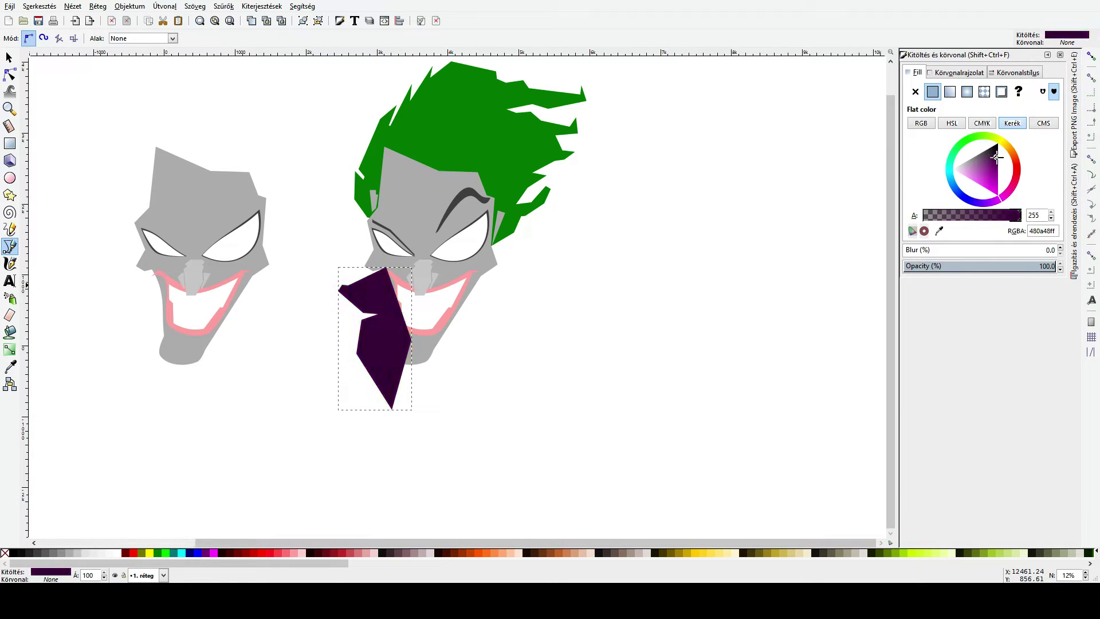
{"action": "left_click", "coordinate": [8, 58]}
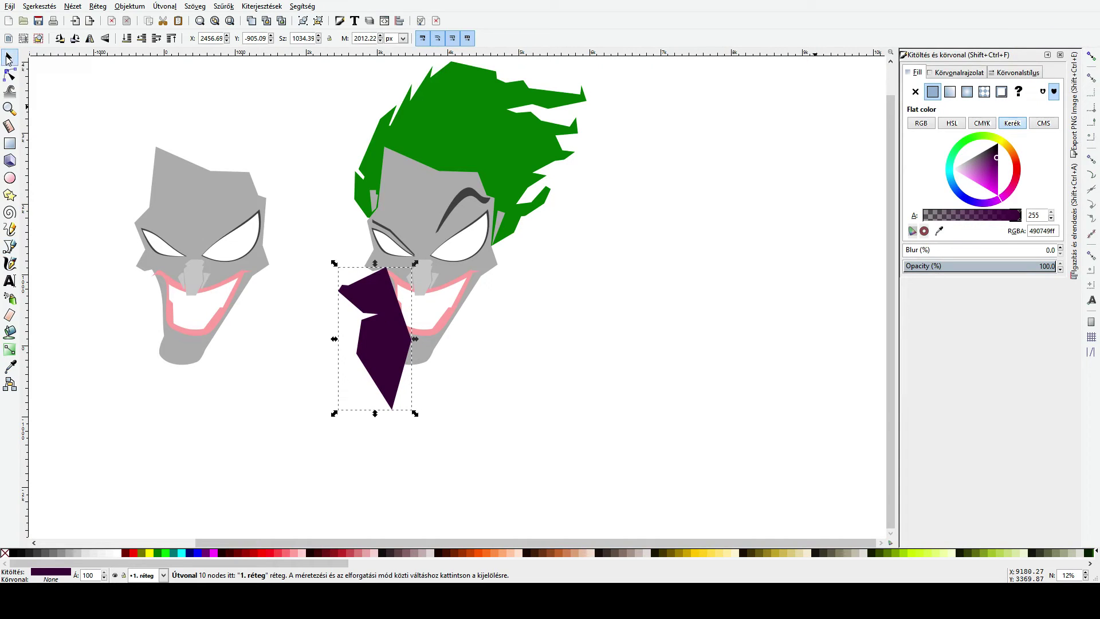
{"action": "key", "text": "End"}
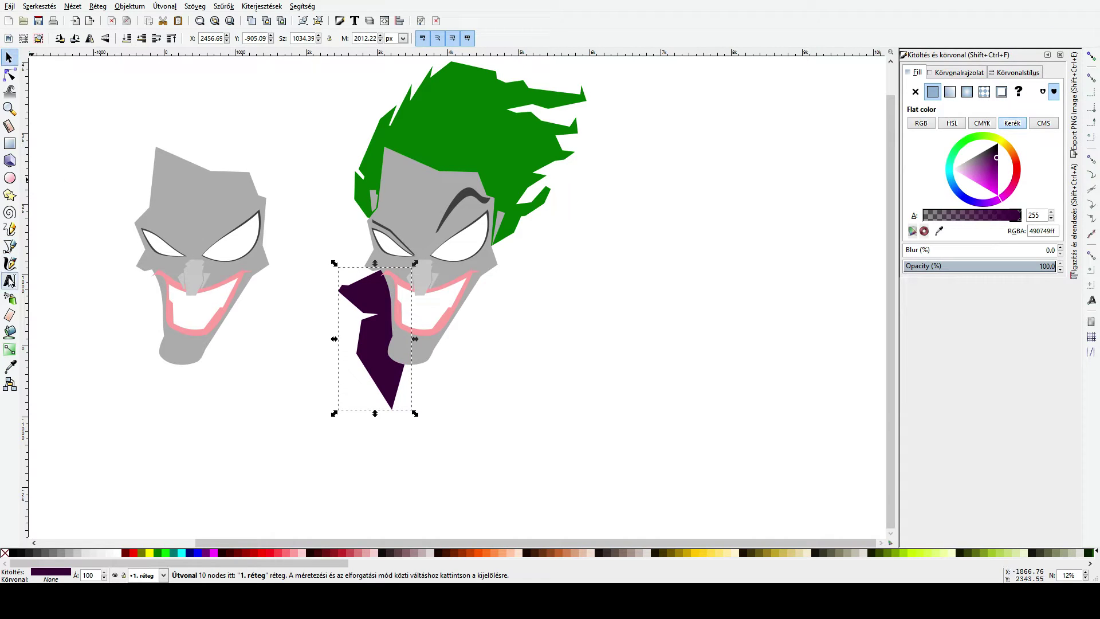
Step: Try drawing a notched dark purple collar shape along the right side of the jaw, and delete it
{"action": "left_click", "coordinate": [9, 246]}
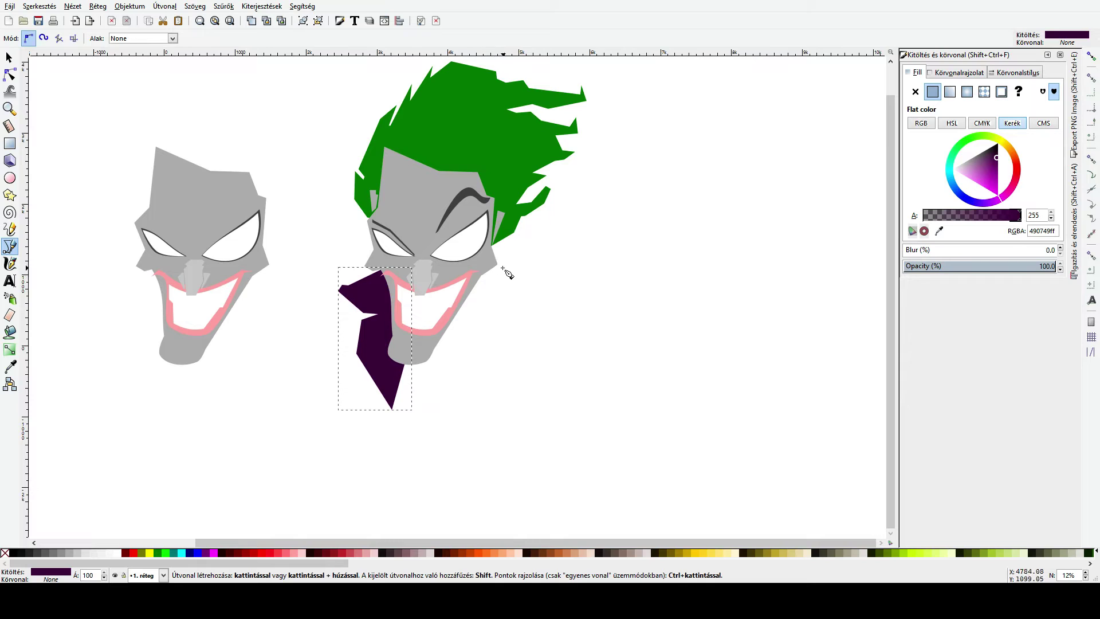
{"action": "left_click", "coordinate": [478, 268]}
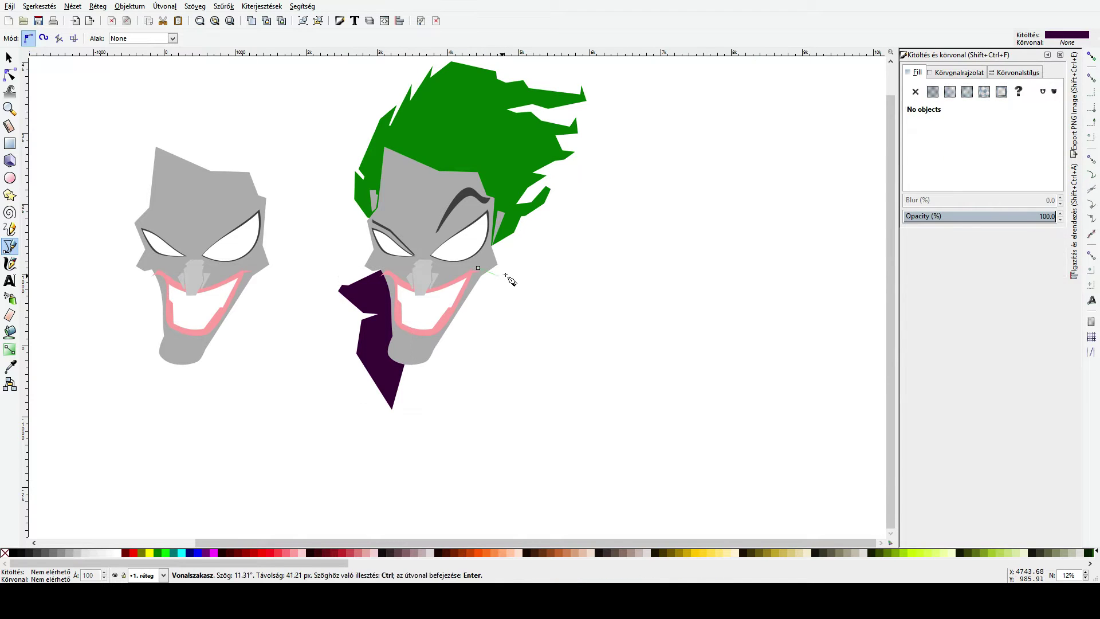
{"action": "left_click", "coordinate": [532, 258]}
{"action": "left_click", "coordinate": [533, 275]}
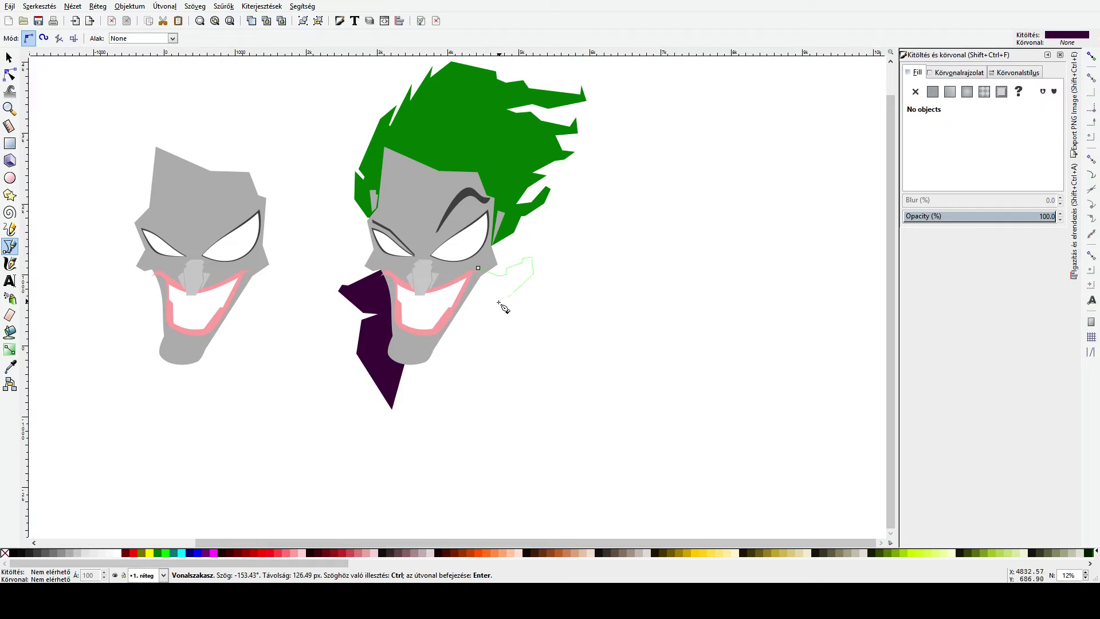
{"action": "left_click", "coordinate": [473, 317]}
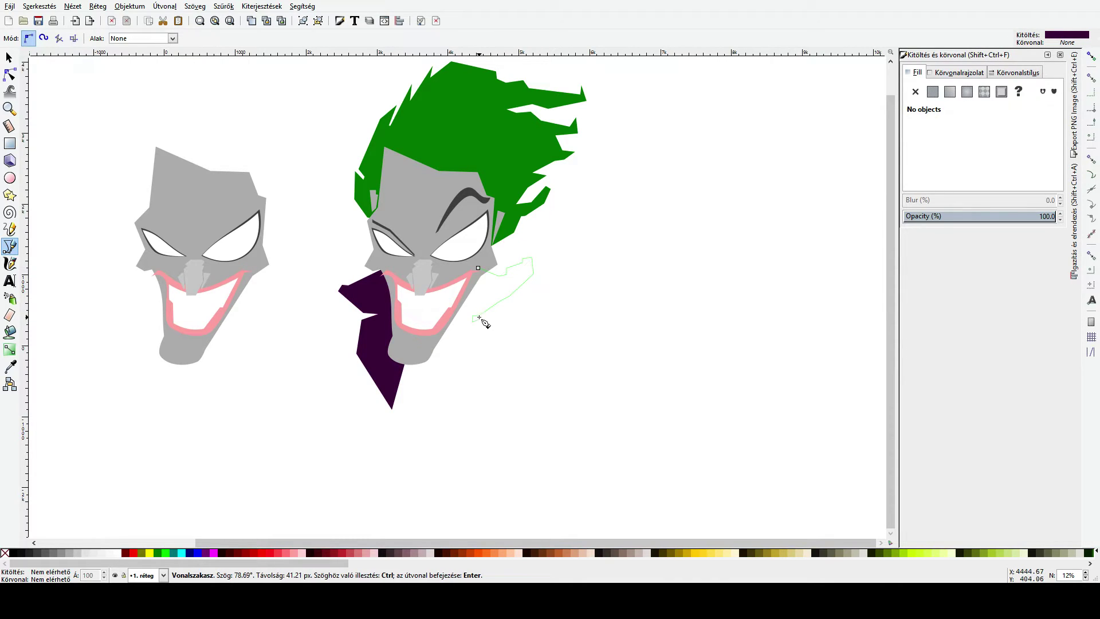
{"action": "left_click", "coordinate": [479, 317]}
{"action": "left_click", "coordinate": [487, 314]}
{"action": "left_click", "coordinate": [487, 341]}
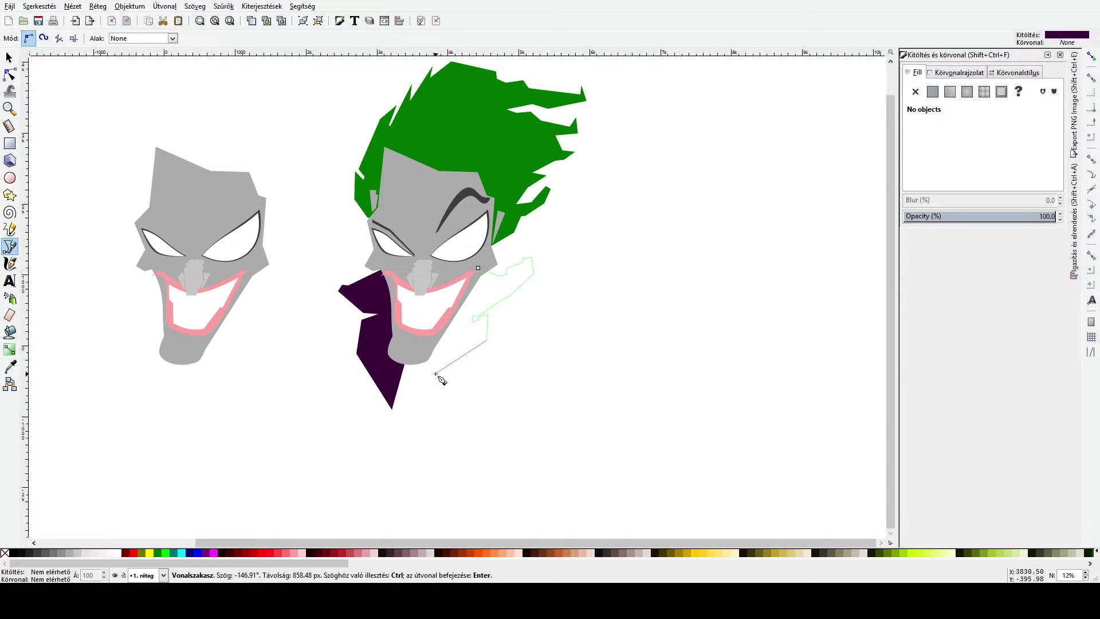
{"action": "left_click", "coordinate": [435, 374]}
{"action": "left_click", "coordinate": [408, 401]}
{"action": "left_click", "coordinate": [424, 400]}
{"action": "left_click", "coordinate": [433, 334]}
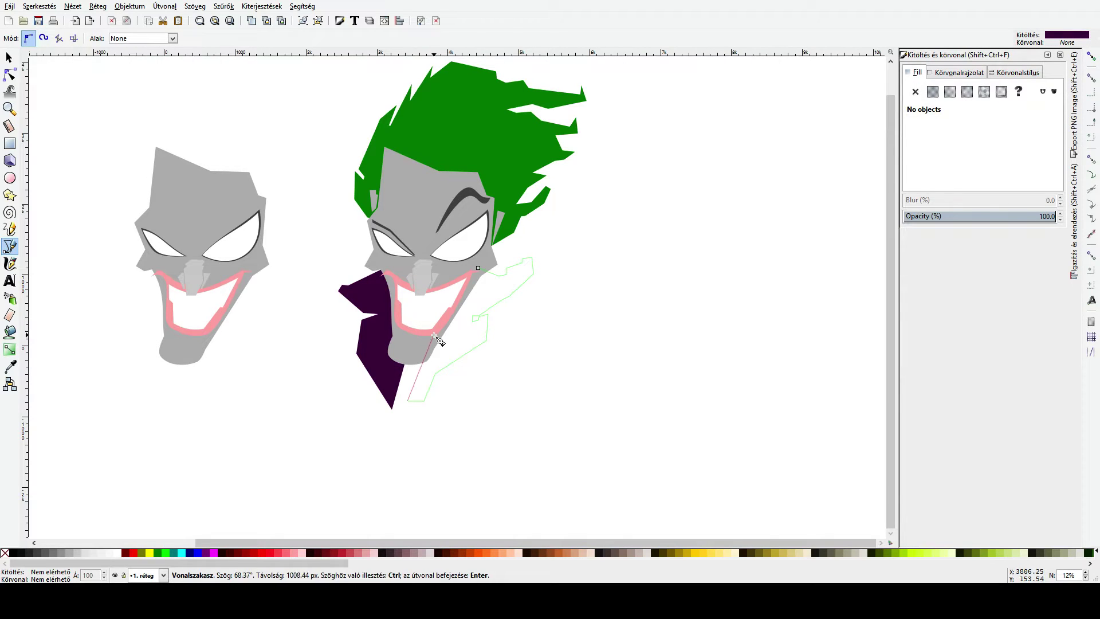
{"action": "left_click", "coordinate": [477, 271]}
{"action": "key", "text": "s"}
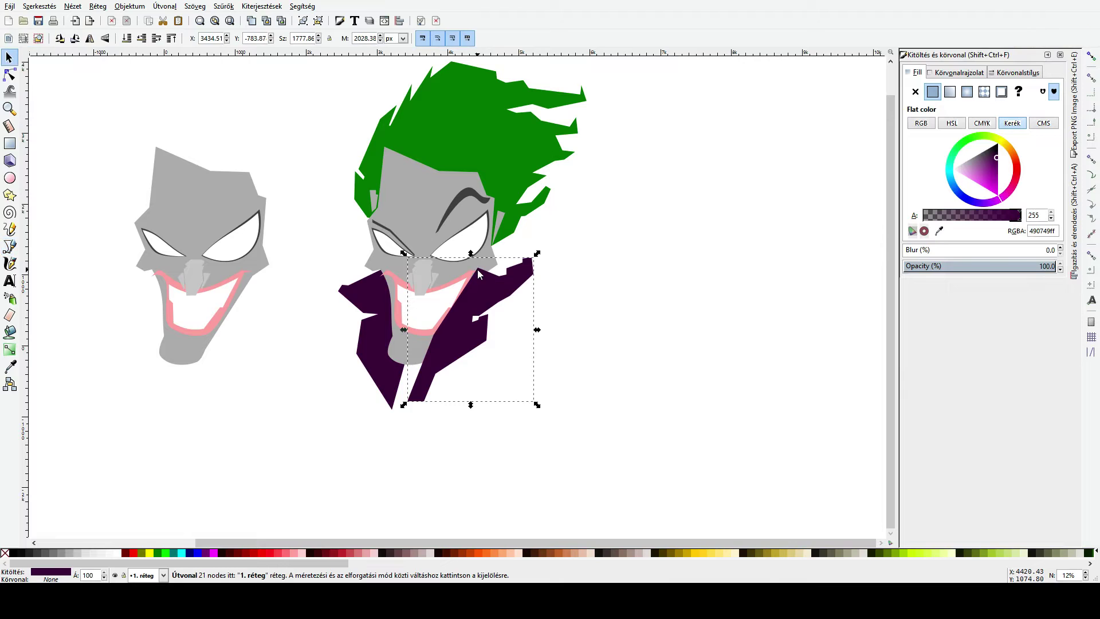
{"action": "key", "text": "Delete"}
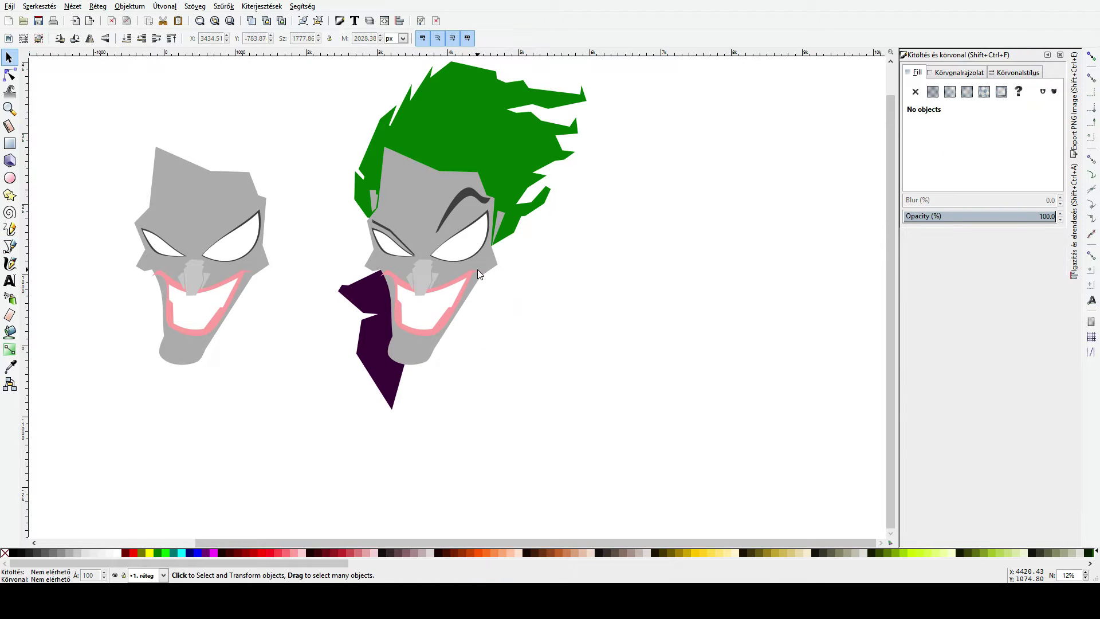
Step: Restore the deleted dark purple collar shape beside the right side of the jaw and select it
{"action": "key", "text": "ctrl+z"}
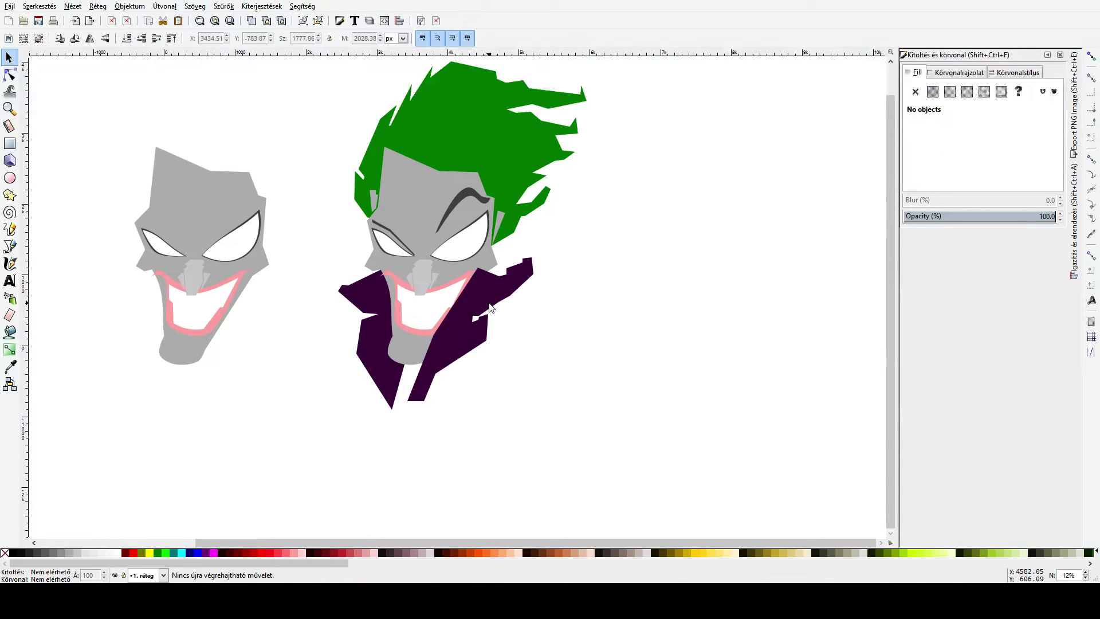
{"action": "left_click", "coordinate": [489, 295]}
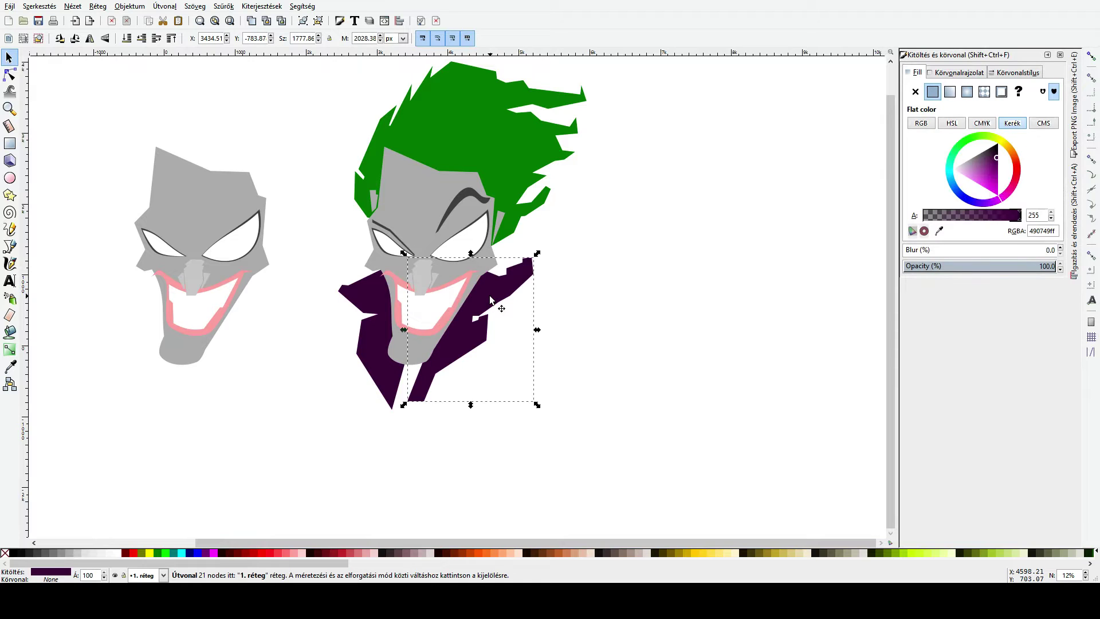
Step: Try drawing a closed five-node dark purple zigzag shape on the empty canvas right of the head, and delete it
{"action": "key", "text": "b"}
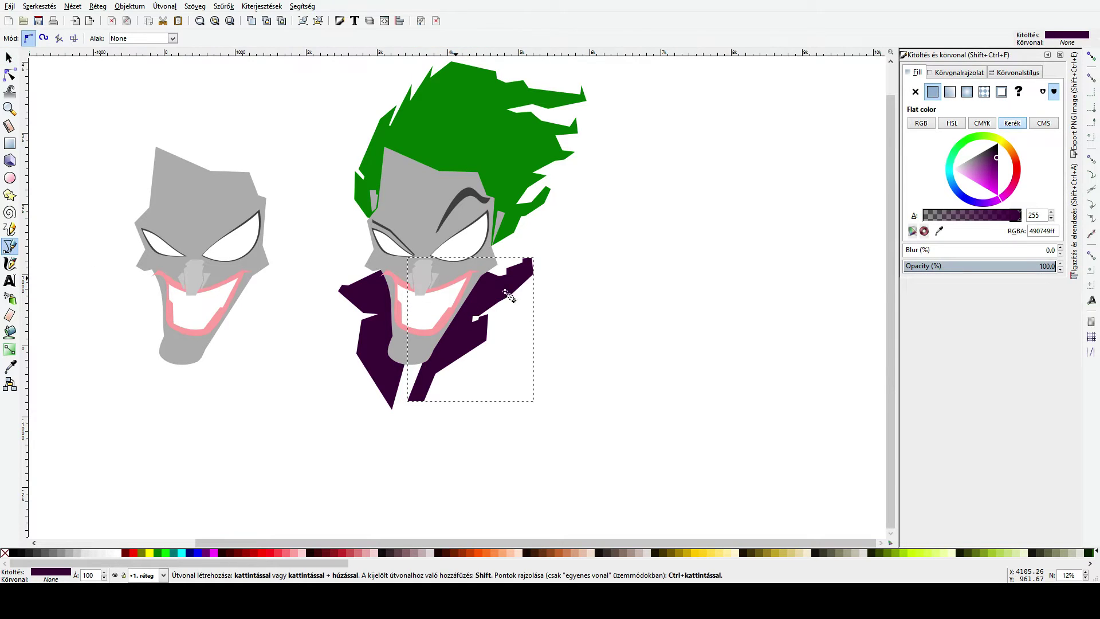
{"action": "left_click", "coordinate": [602, 249]}
{"action": "left_click", "coordinate": [692, 250]}
{"action": "left_click", "coordinate": [623, 316]}
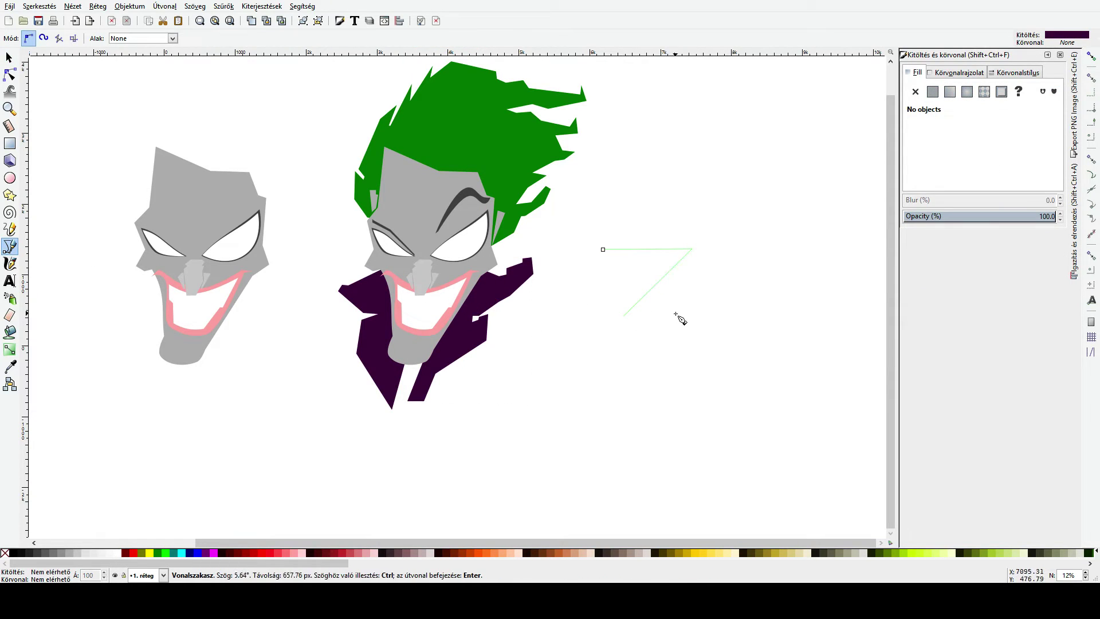
{"action": "left_click", "coordinate": [659, 341]}
{"action": "left_click", "coordinate": [606, 401]}
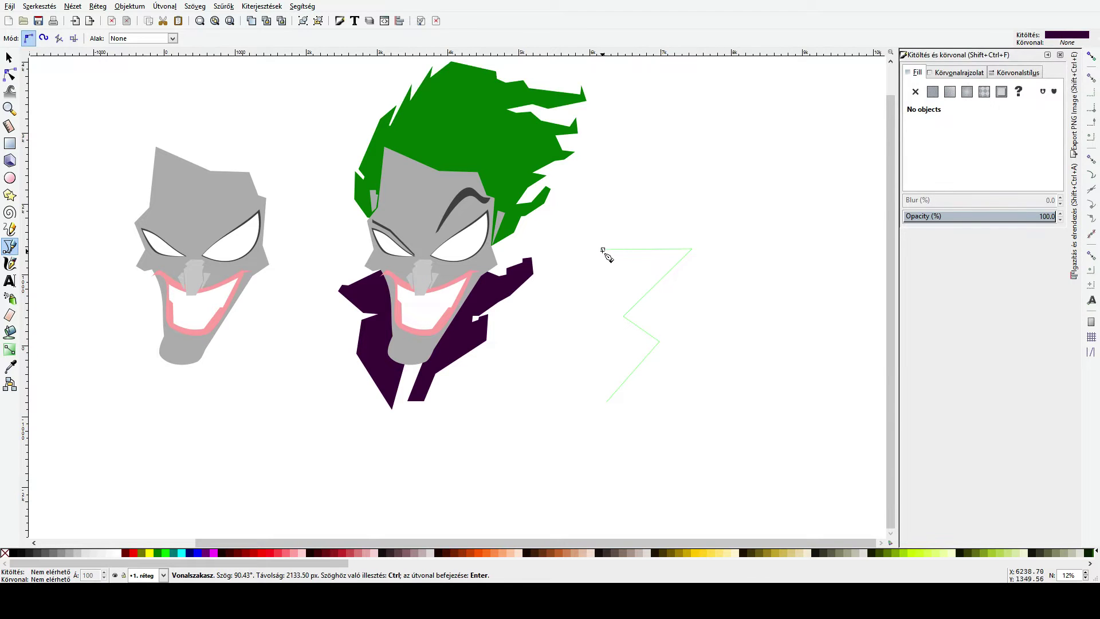
{"action": "left_click", "coordinate": [602, 250]}
{"action": "key", "text": "s"}
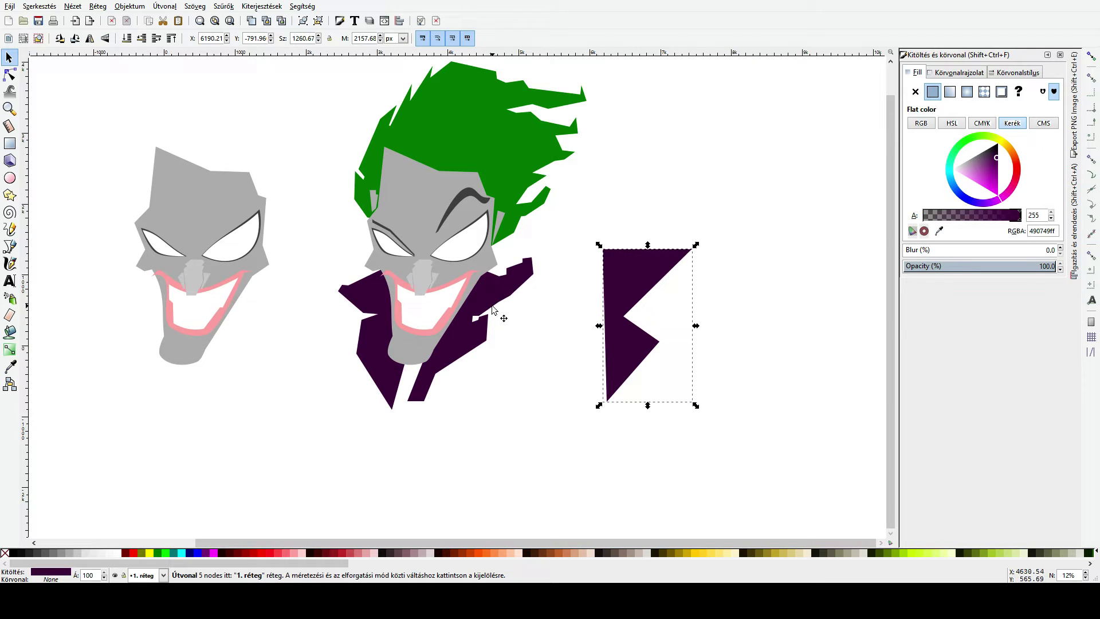
{"action": "scroll", "coordinate": [514, 272], "scroll_direction": "up", "scroll_amount": 2}
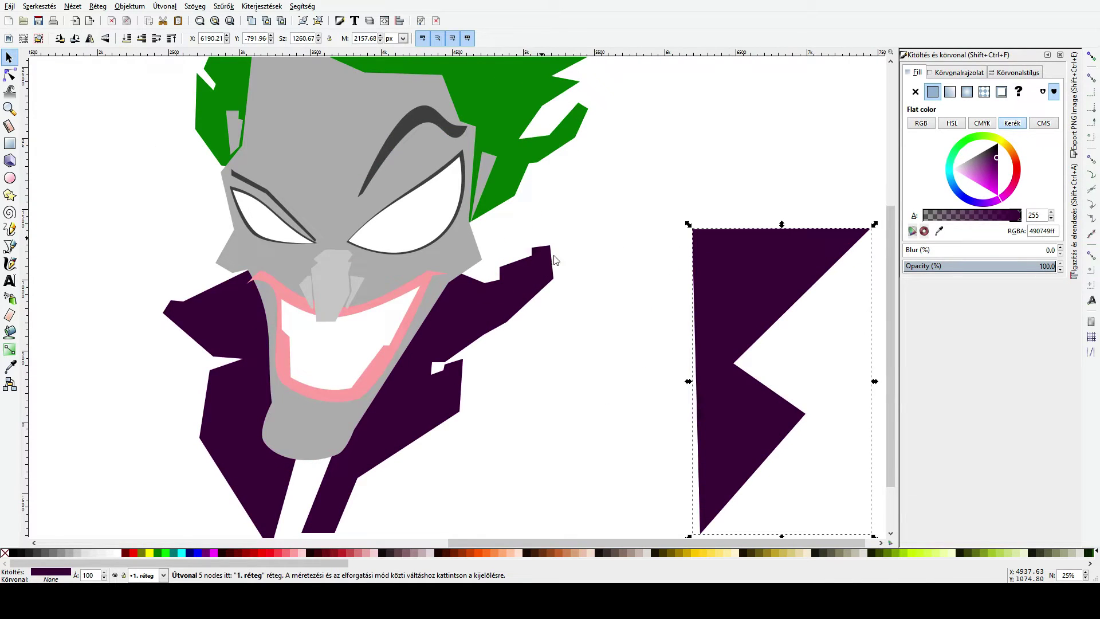
{"action": "key", "text": "Delete"}
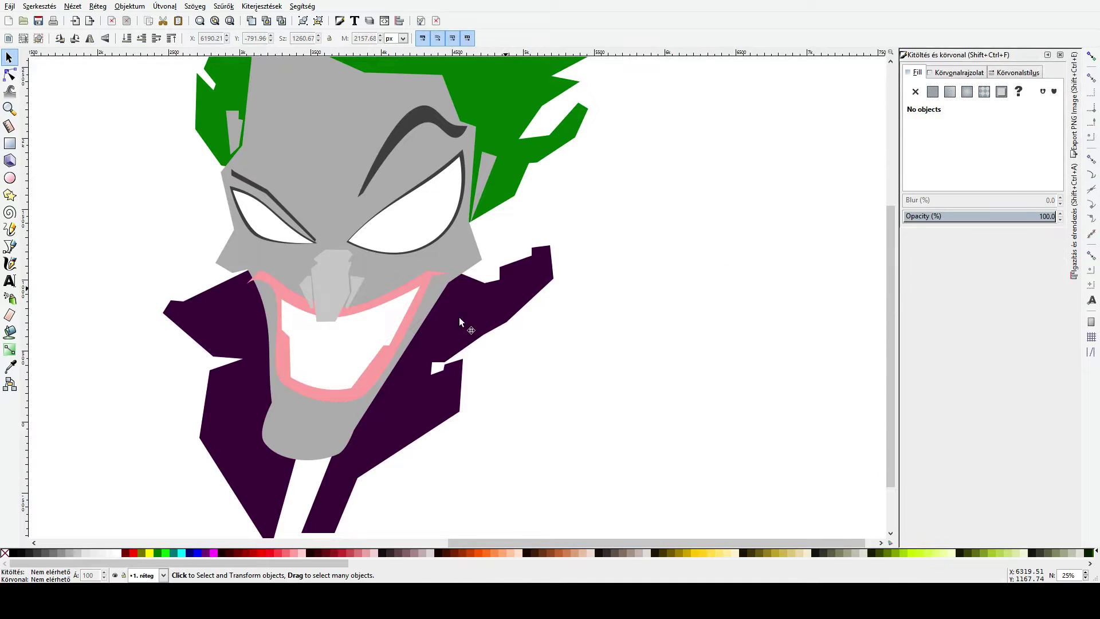
Step: Move the teeth shape's upper right corner node slightly inward and fill the teeth with pale cream fff6d5ff
{"action": "scroll", "coordinate": [459, 318], "scroll_direction": "down", "scroll_amount": 2}
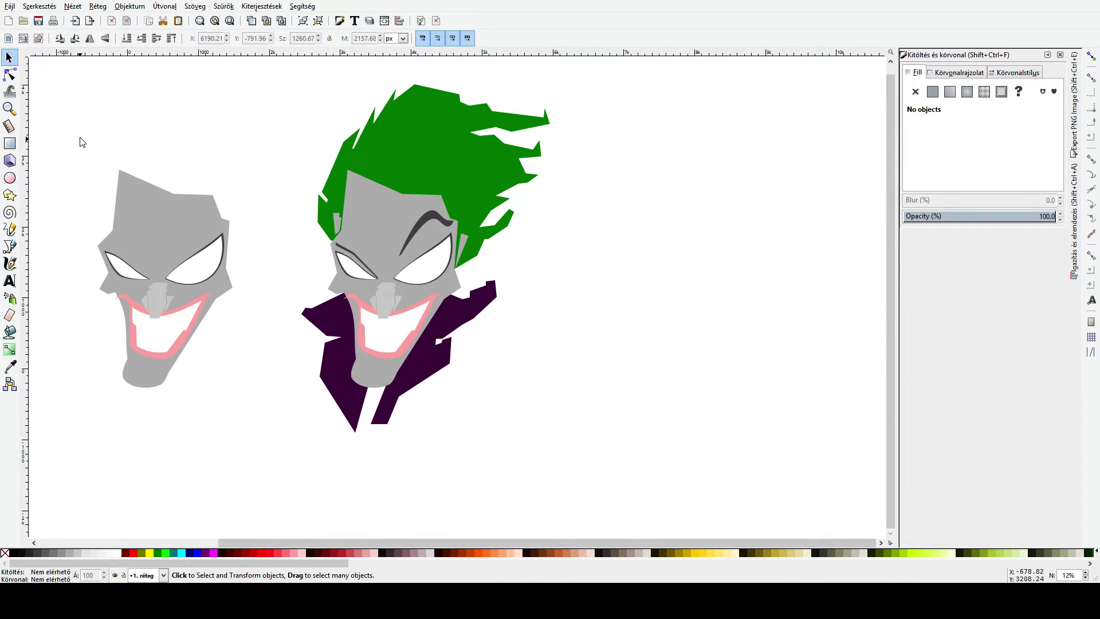
{"action": "left_click", "coordinate": [9, 75]}
{"action": "left_click", "coordinate": [488, 126]}
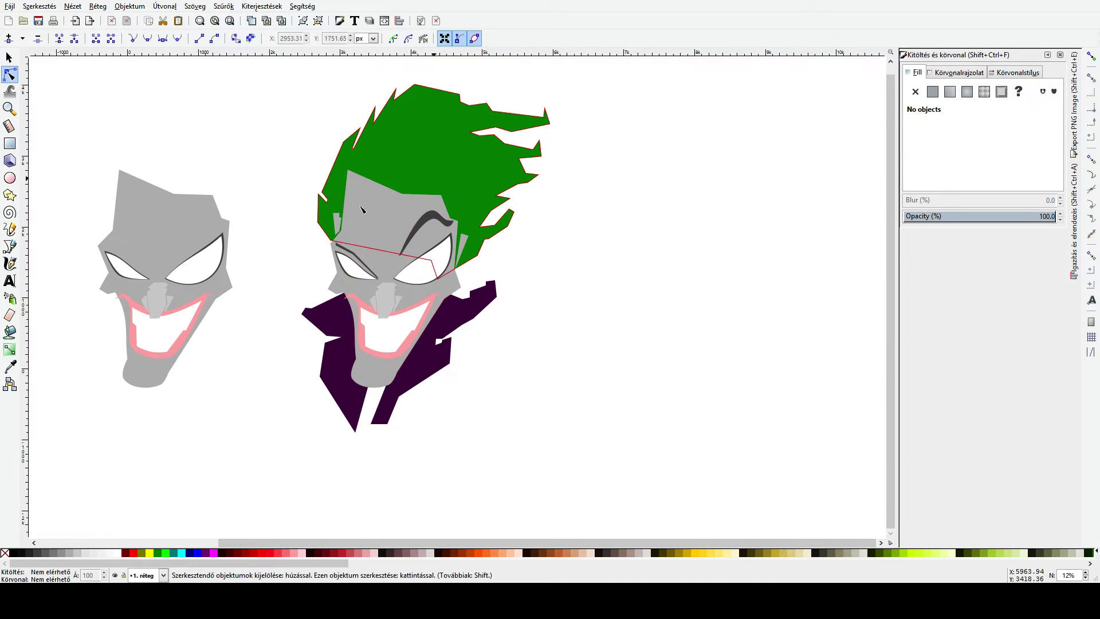
{"action": "scroll", "coordinate": [426, 272], "scroll_direction": "up", "scroll_amount": 2}
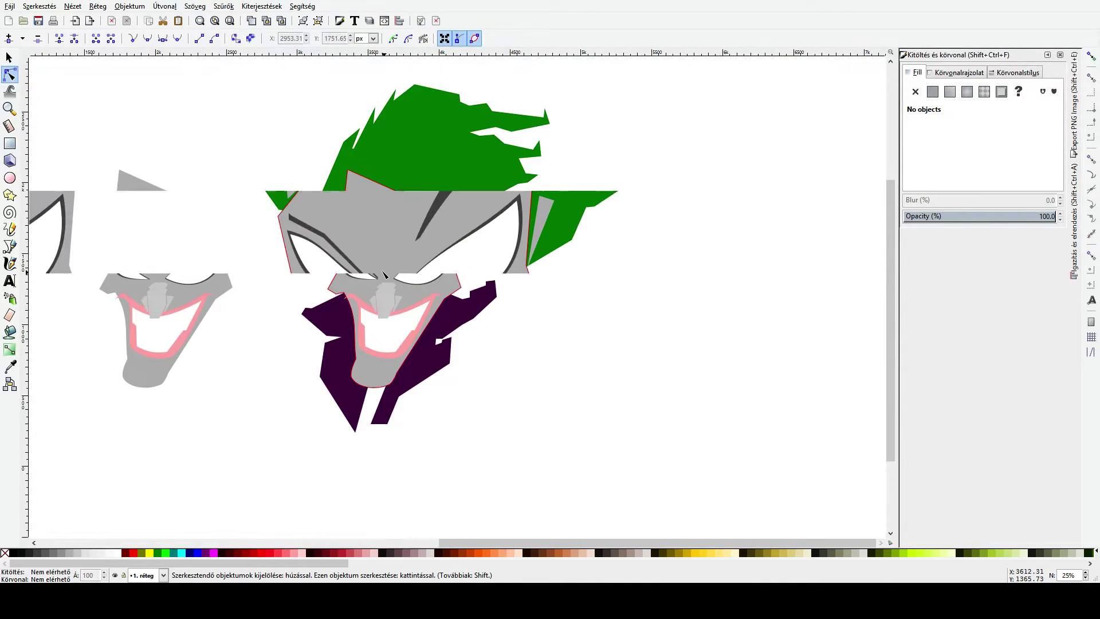
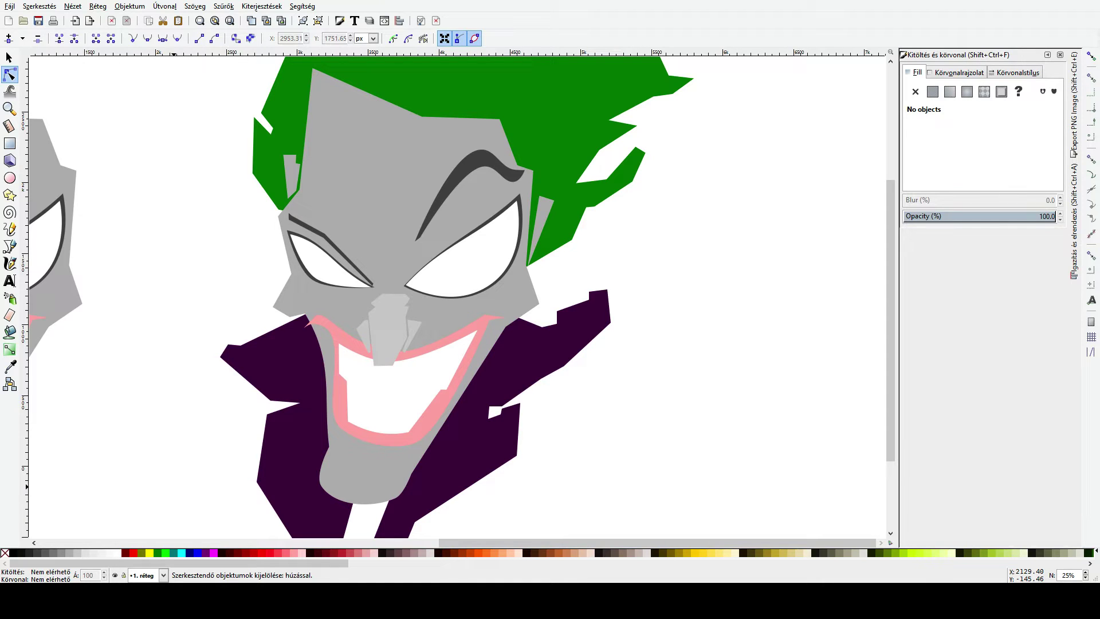
{"action": "left_click", "coordinate": [478, 334]}
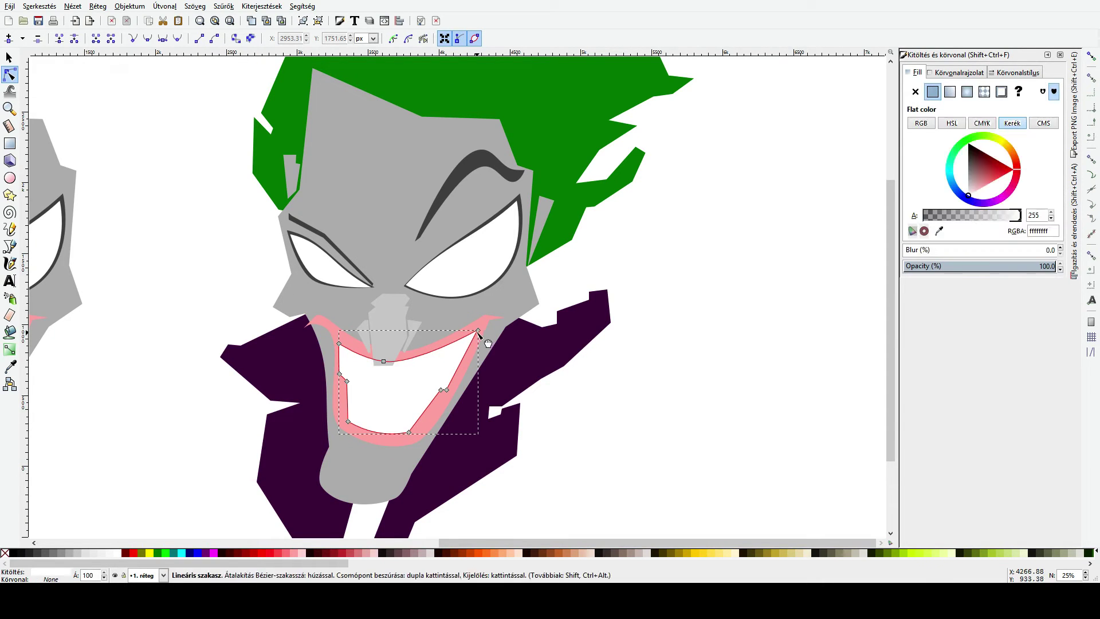
{"action": "left_click_drag", "start_coordinate": [478, 332], "coordinate": [472, 330]}
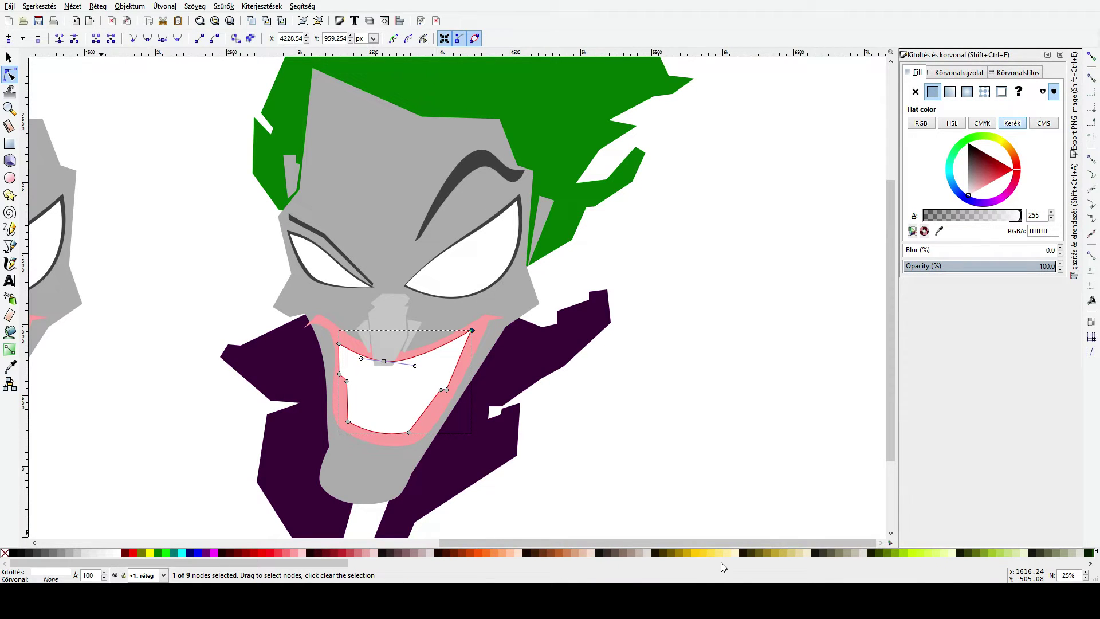
{"action": "left_click", "coordinate": [736, 555]}
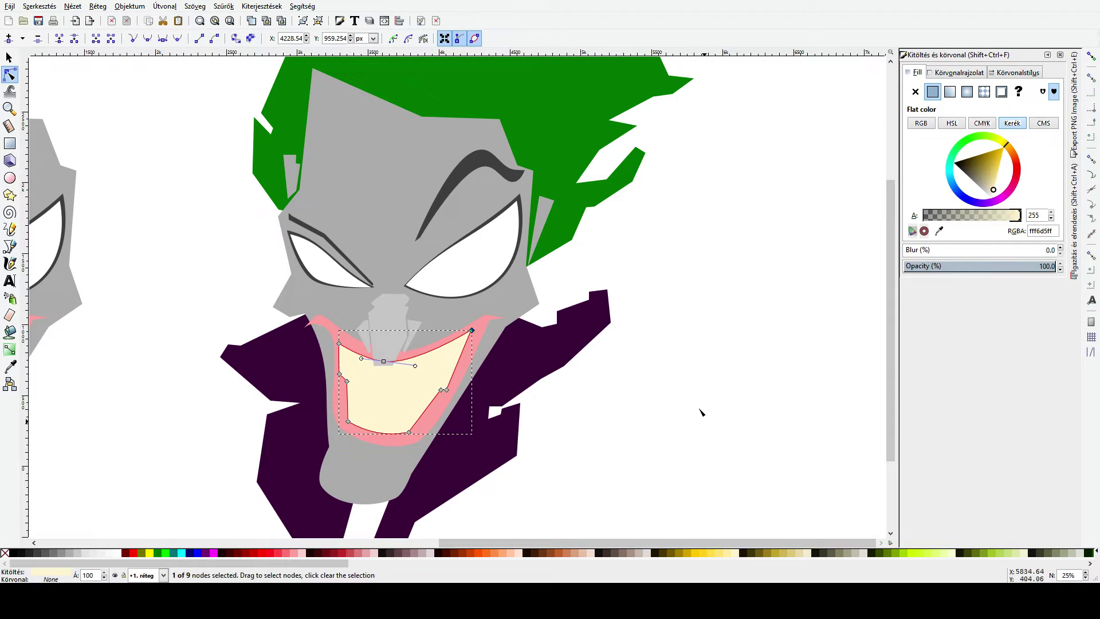
{"action": "scroll", "coordinate": [402, 378], "scroll_direction": "up", "scroll_amount": 2}
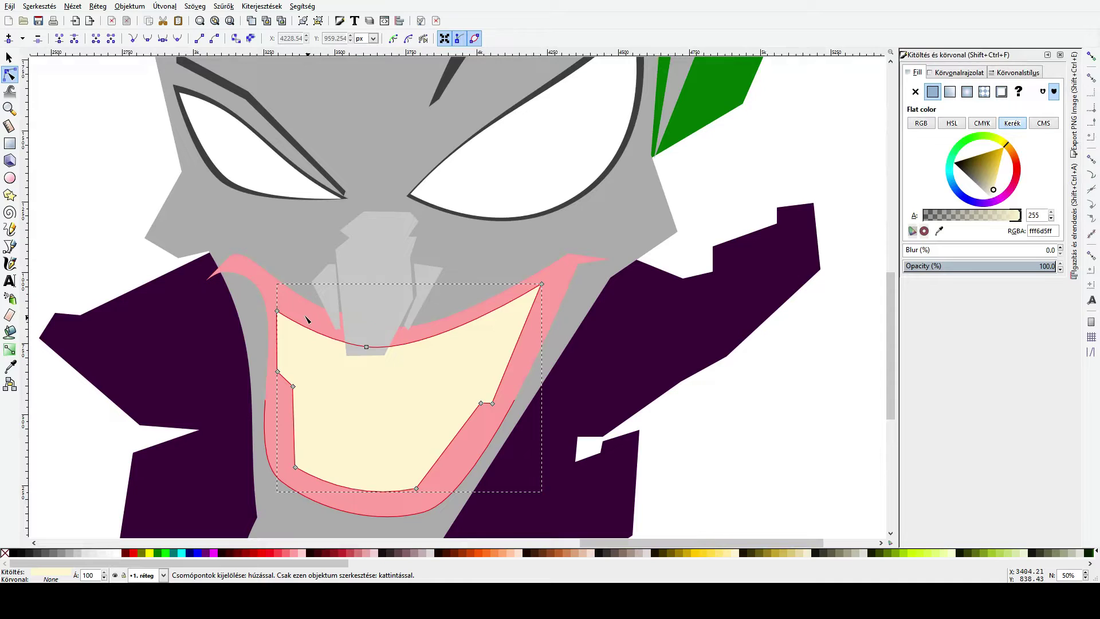
{"action": "left_click", "coordinate": [237, 261]}
{"action": "key", "text": "Escape"}
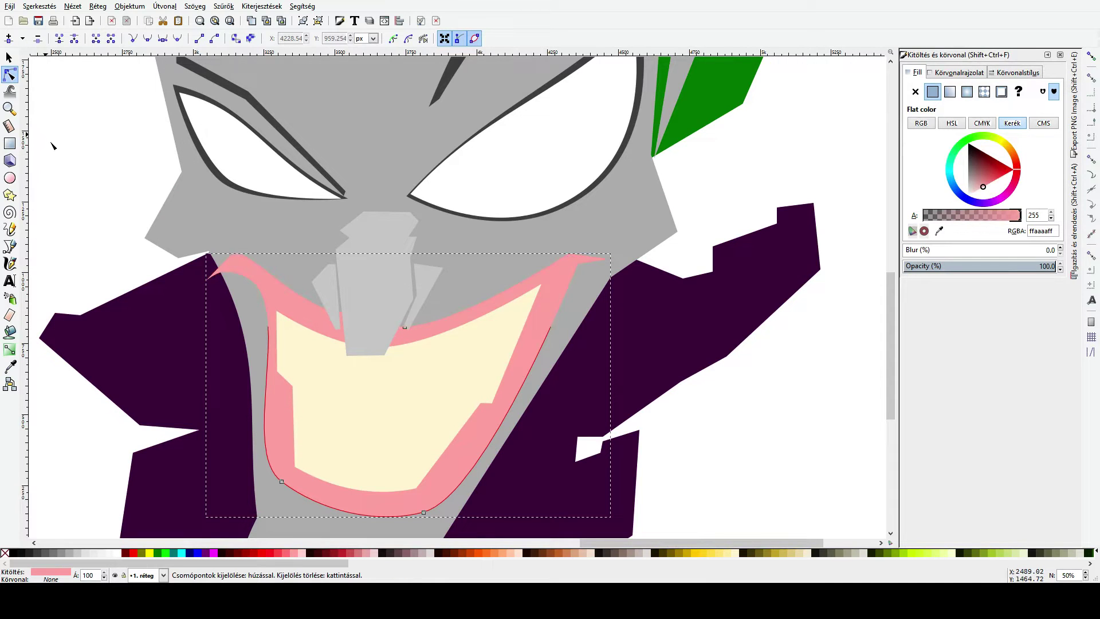
Step: Draw a circle about 420 px wide over the left eye and fill it with dark grey 666666ff
{"action": "scroll", "coordinate": [181, 247], "scroll_direction": "down", "scroll_amount": 1}
{"action": "left_click", "coordinate": [9, 178]}
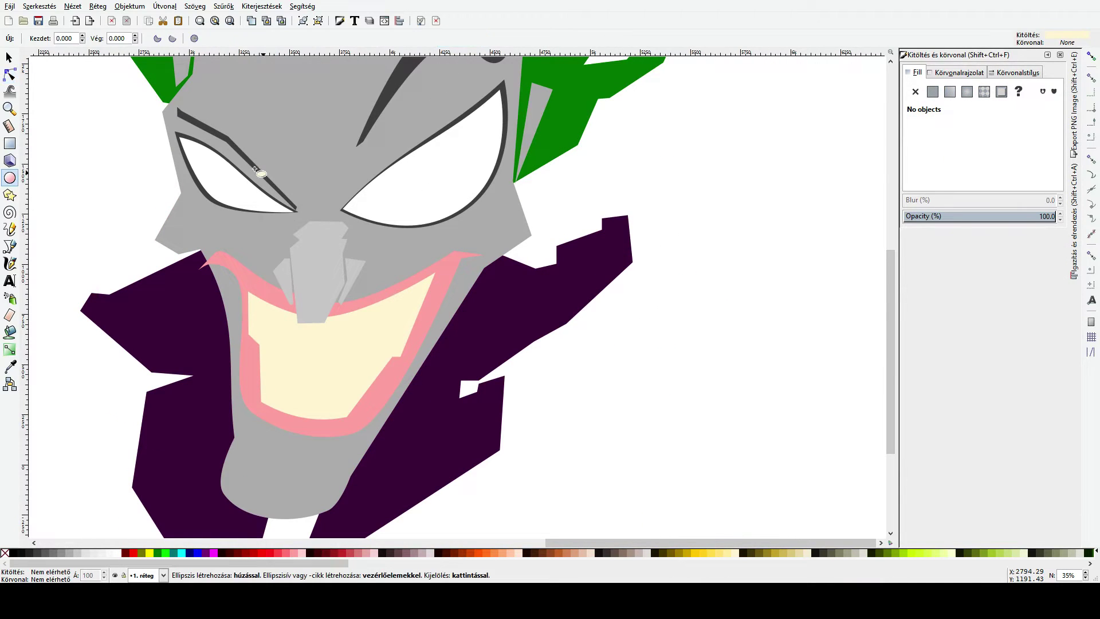
{"action": "left_click_drag", "start_coordinate": [200, 141], "coordinate": [272, 221]}
{"action": "key", "text": "s"}
{"action": "mouse_move", "coordinate": [276, 177]}
{"action": "left_mouse_down"}
{"action": "mouse_move", "coordinate": [249, 183]}
{"action": "mouse_move", "coordinate": [294, 172]}
{"action": "mouse_move", "coordinate": [282, 176]}
{"action": "left_mouse_up"}
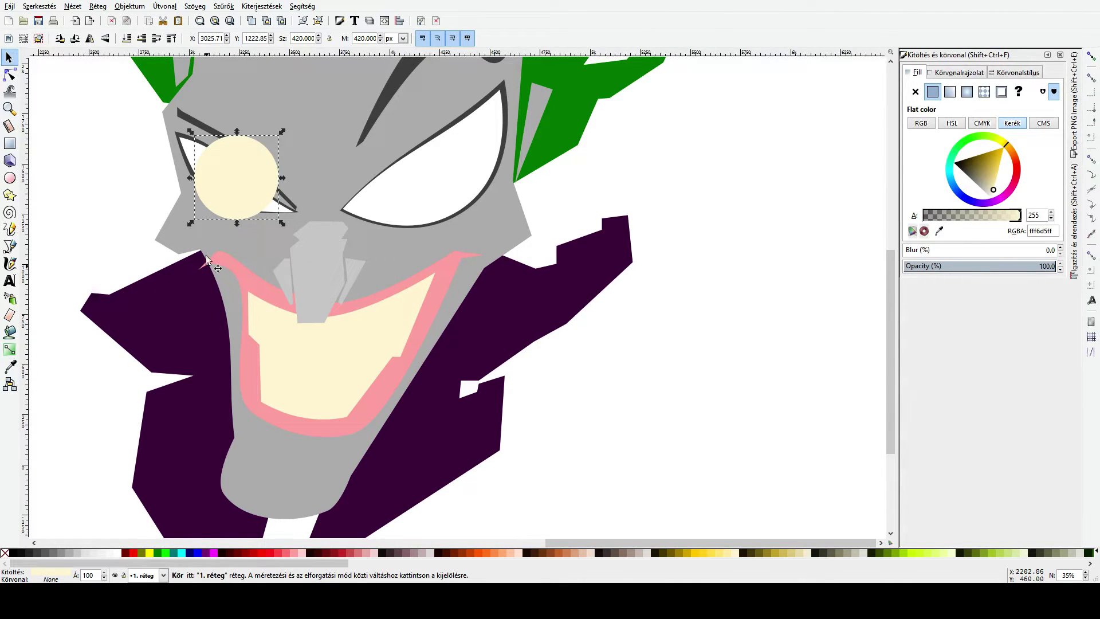
{"action": "left_click", "coordinate": [55, 553]}
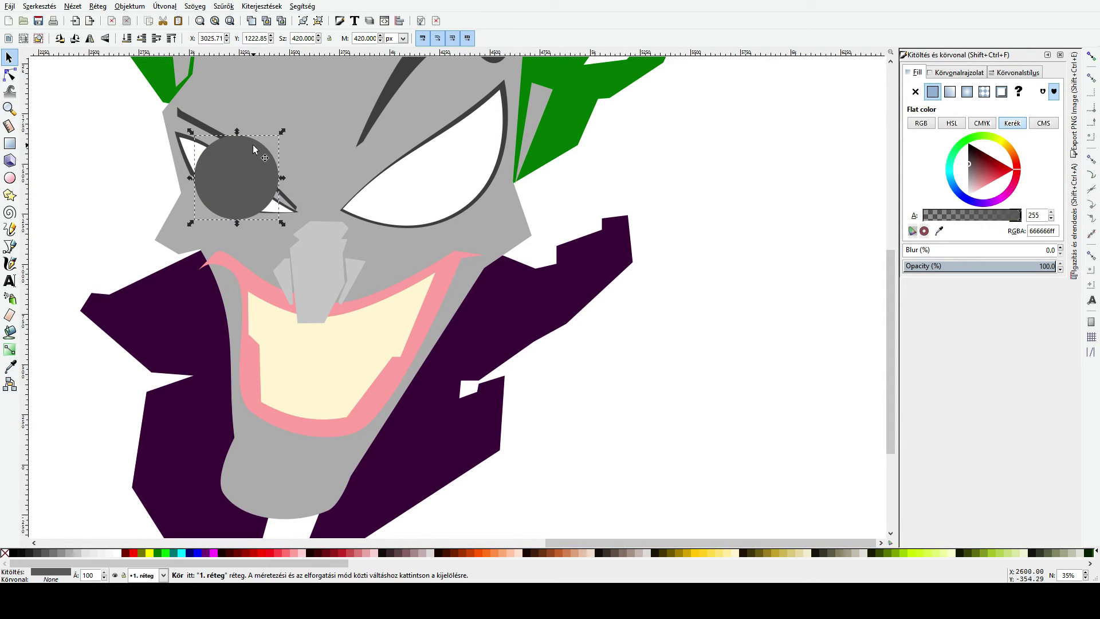
Step: Shrink the circle to a left pupil about 83 px wide and place a copy about 137 px wide in the right eye
{"action": "left_click_drag", "start_coordinate": [282, 179], "coordinate": [412, 174]}
{"action": "key", "text": "ctrl"}
{"action": "key", "text": "ctrl+d"}
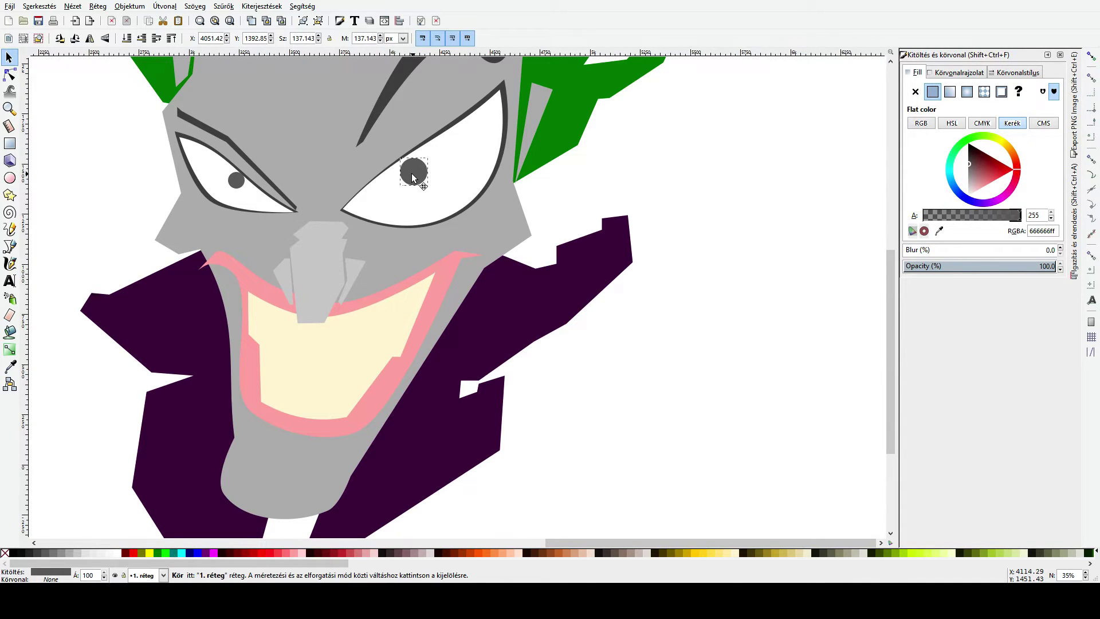
{"action": "left_click", "coordinate": [589, 192]}
{"action": "scroll", "coordinate": [349, 188], "scroll_direction": "down", "scroll_amount": 3, "text": "ctrl"}
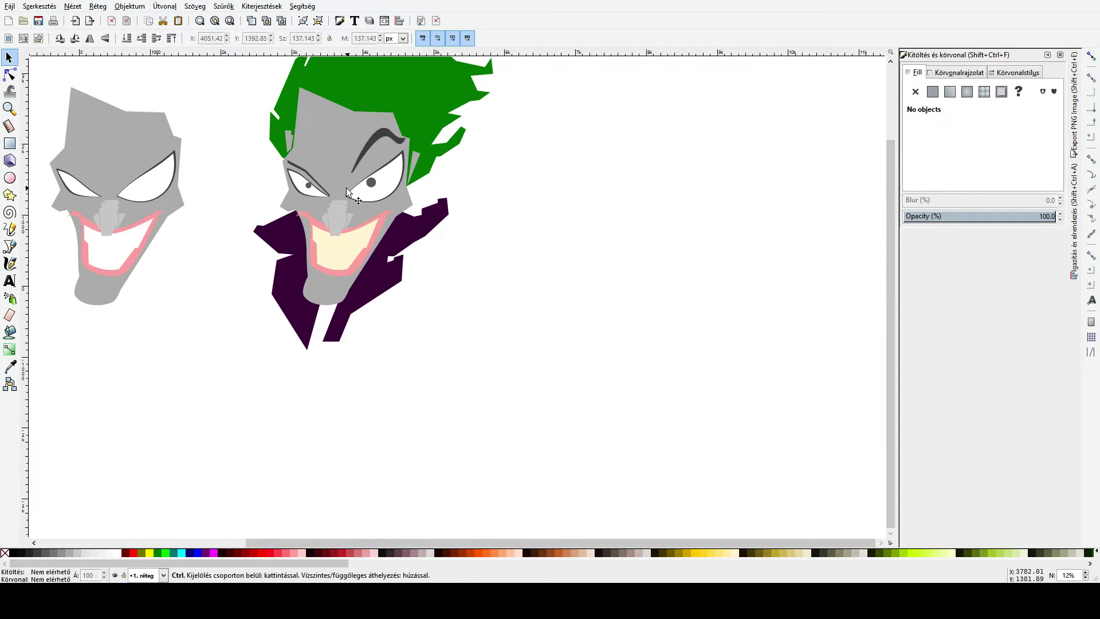
Step: Enlarge the left pupil to about 111 px and move both pupils so they overlap the upper edges of the eyes
{"action": "scroll", "coordinate": [340, 188], "scroll_direction": "up", "scroll_amount": 4, "text": "ctrl"}
{"action": "left_click", "coordinate": [214, 181]}
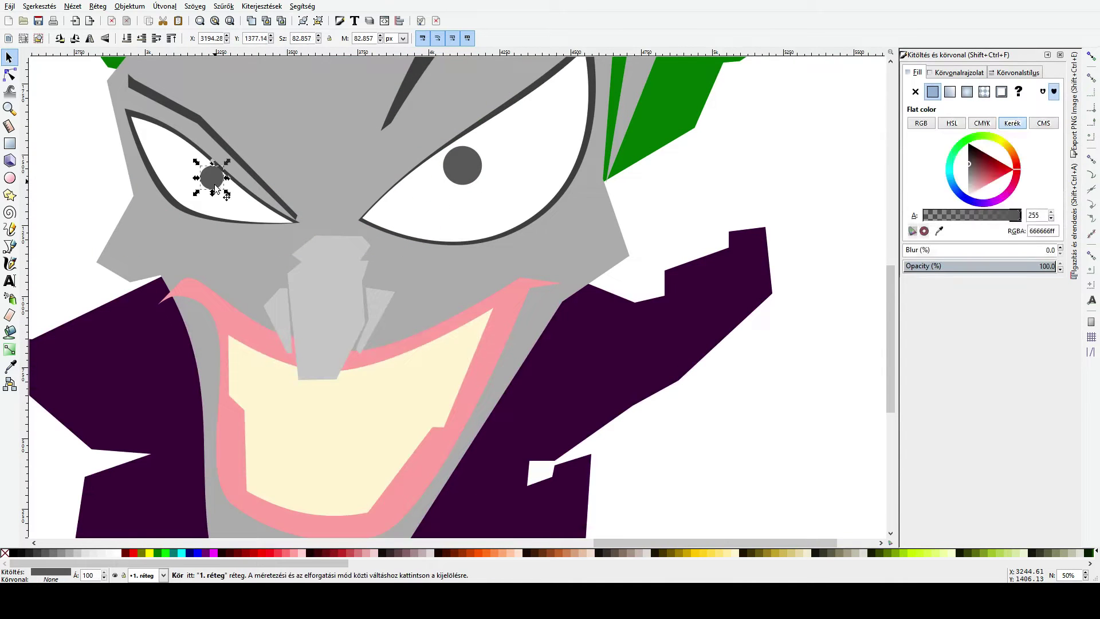
{"action": "mouse_move", "coordinate": [227, 193]}
{"action": "left_mouse_down"}
{"action": "mouse_move", "coordinate": [239, 200]}
{"action": "mouse_move", "coordinate": [220, 183]}
{"action": "left_mouse_up"}
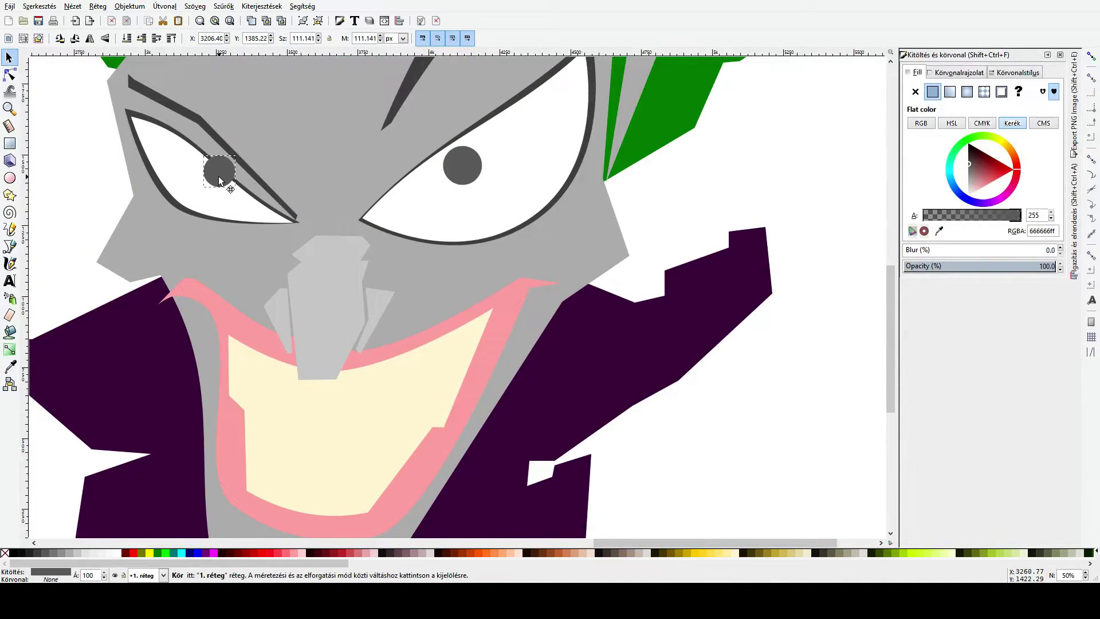
{"action": "left_click_drag", "start_coordinate": [442, 170], "coordinate": [432, 158]}
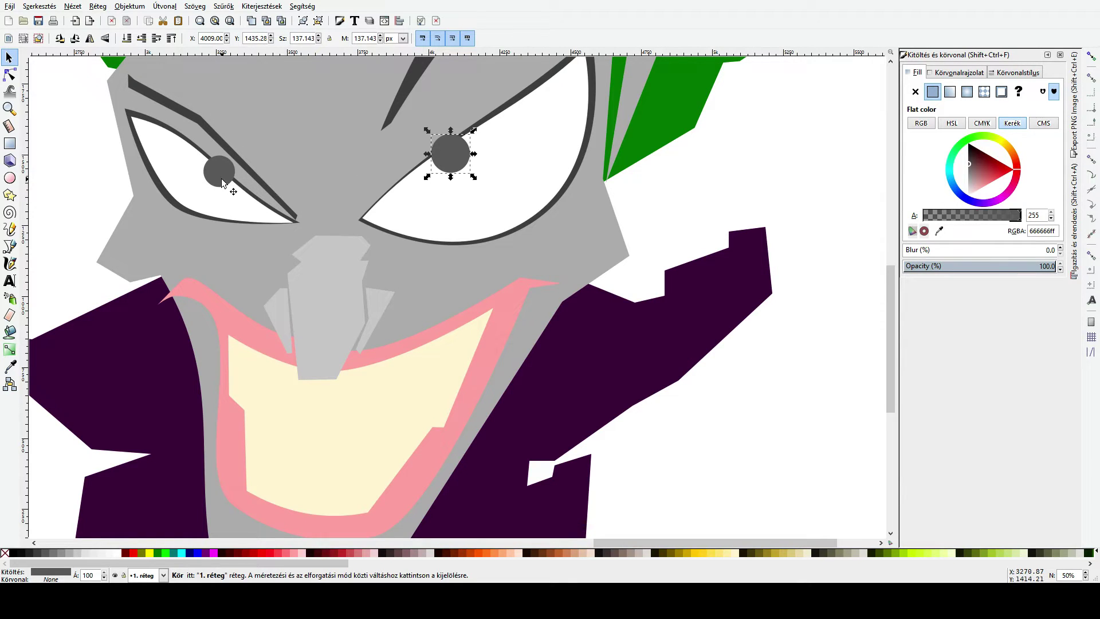
Step: Trim the left pupil to the eye outline by intersecting it with a duplicate of the left eye's white shape
{"action": "left_click", "coordinate": [171, 169]}
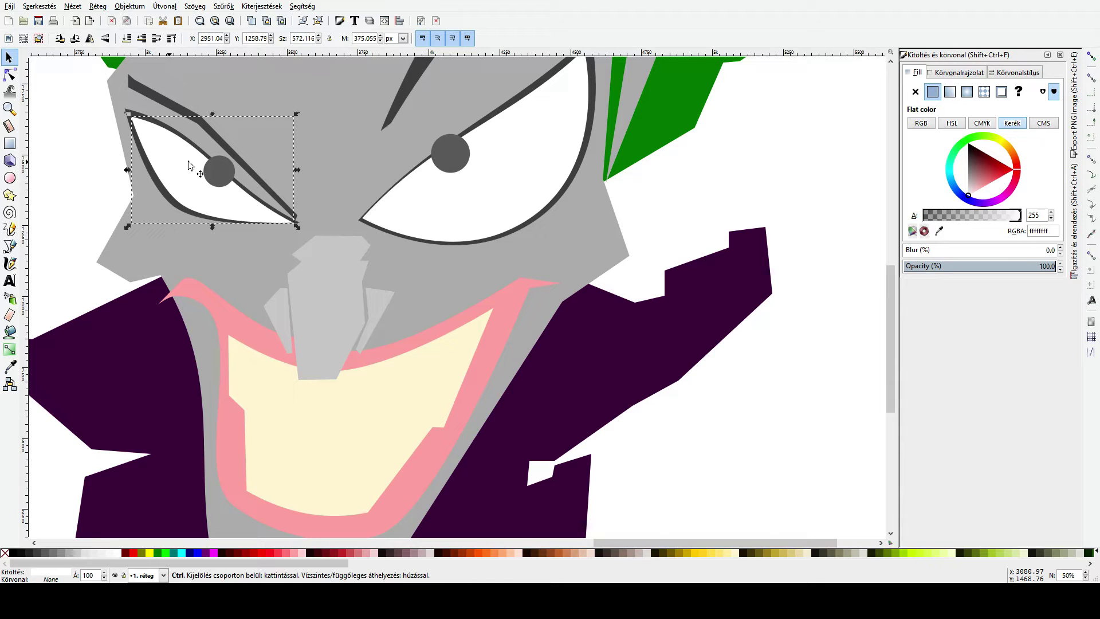
{"action": "left_click", "coordinate": [218, 159], "text": "ctrl"}
{"action": "key", "text": "Page_Down"}
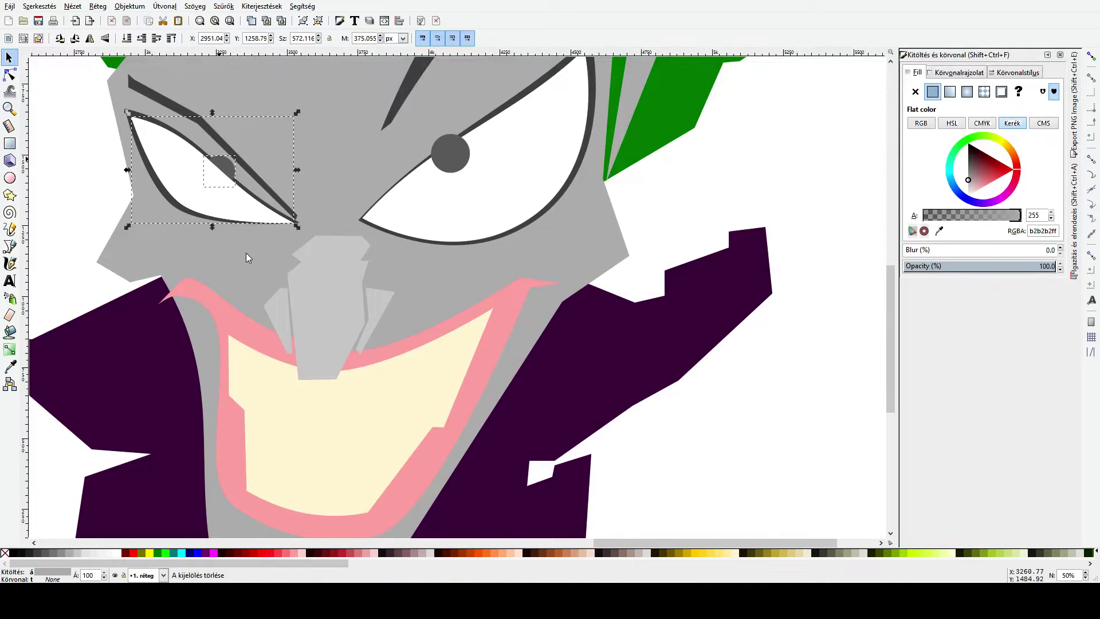
{"action": "key", "text": "Page_Up"}
Step: Try duplicating the right eye's white shape and moving the copy aside, and undo both changes
{"action": "left_click", "coordinate": [450, 186]}
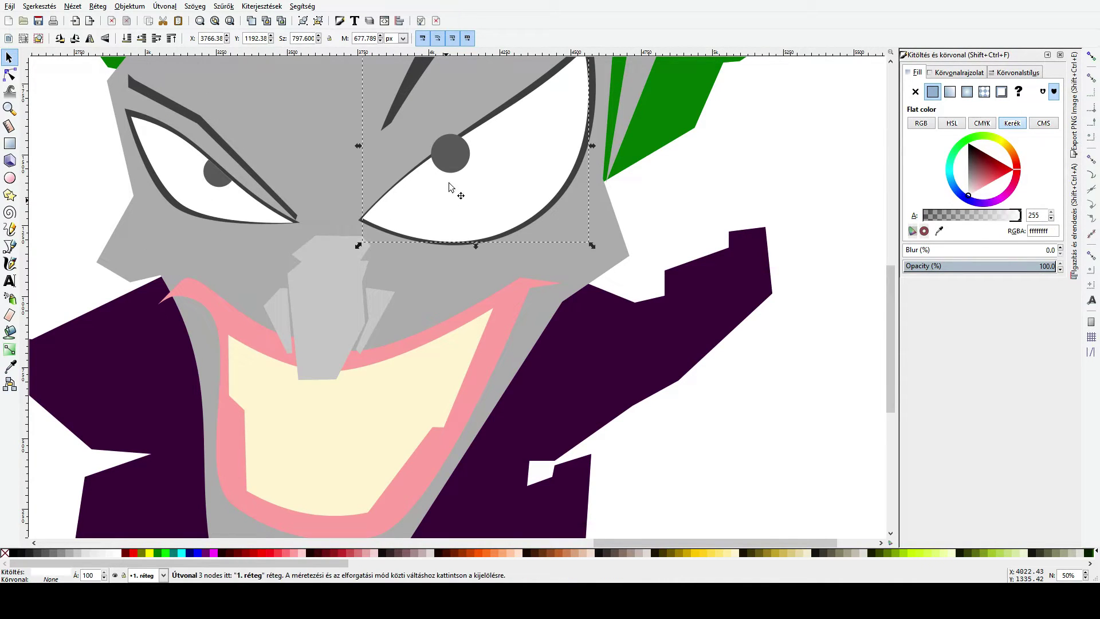
{"action": "key", "text": "Page_Up"}
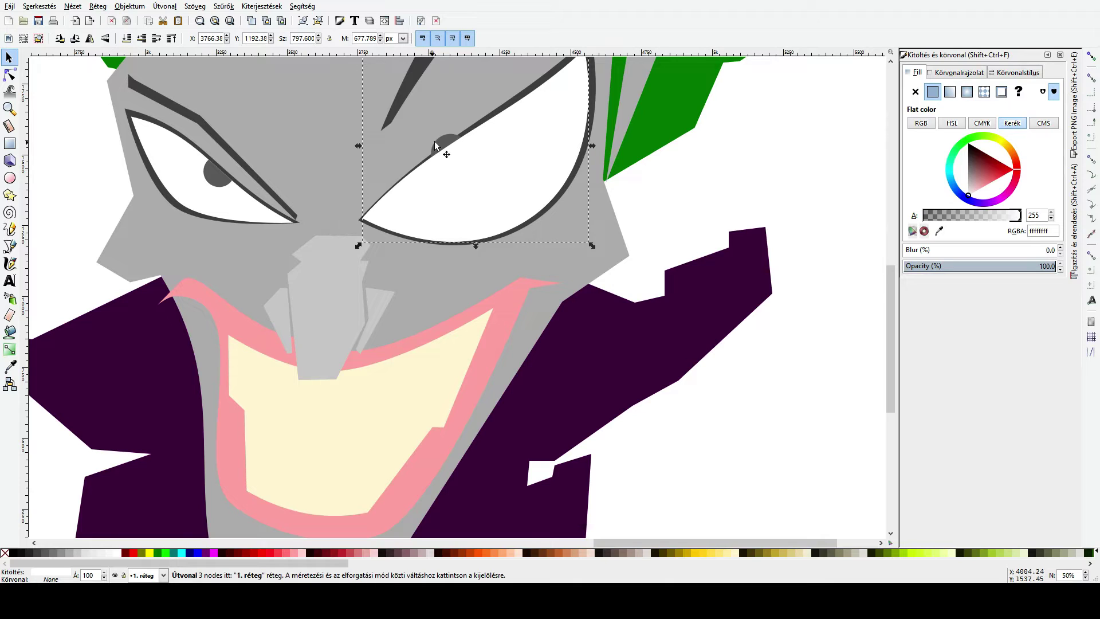
{"action": "left_click_drag", "start_coordinate": [447, 155], "coordinate": [525, 187]}
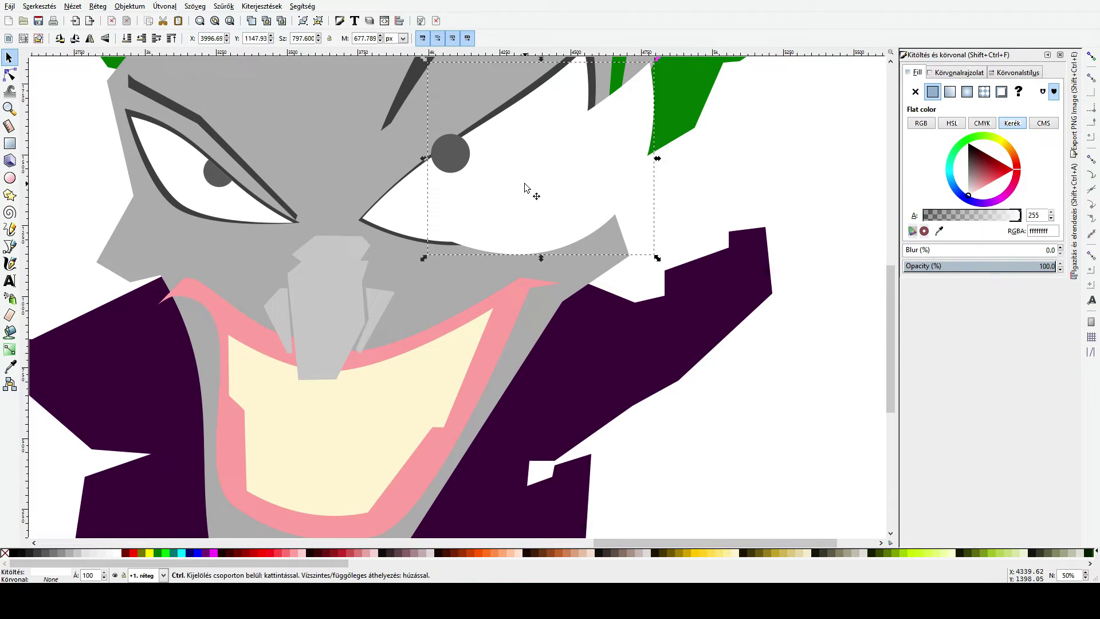
{"action": "key", "text": "ctrl+z"}
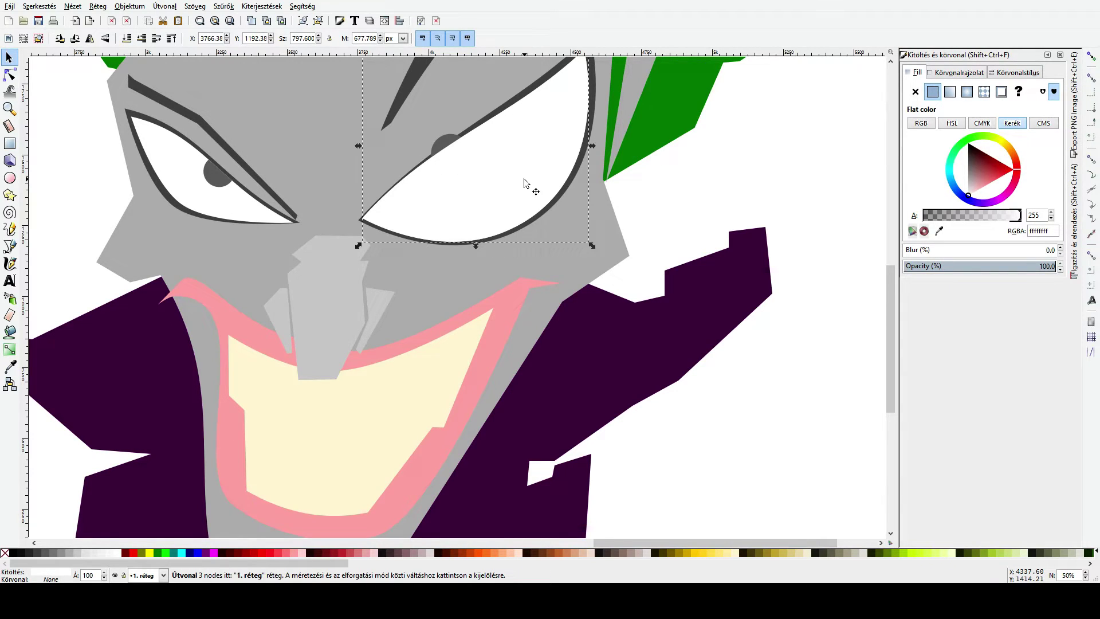
{"action": "key", "text": "ctrl+z"}
Step: Clip the right pupil to the eye outline using a duplicate of the right eye's white shape
{"action": "left_click", "coordinate": [523, 179]}
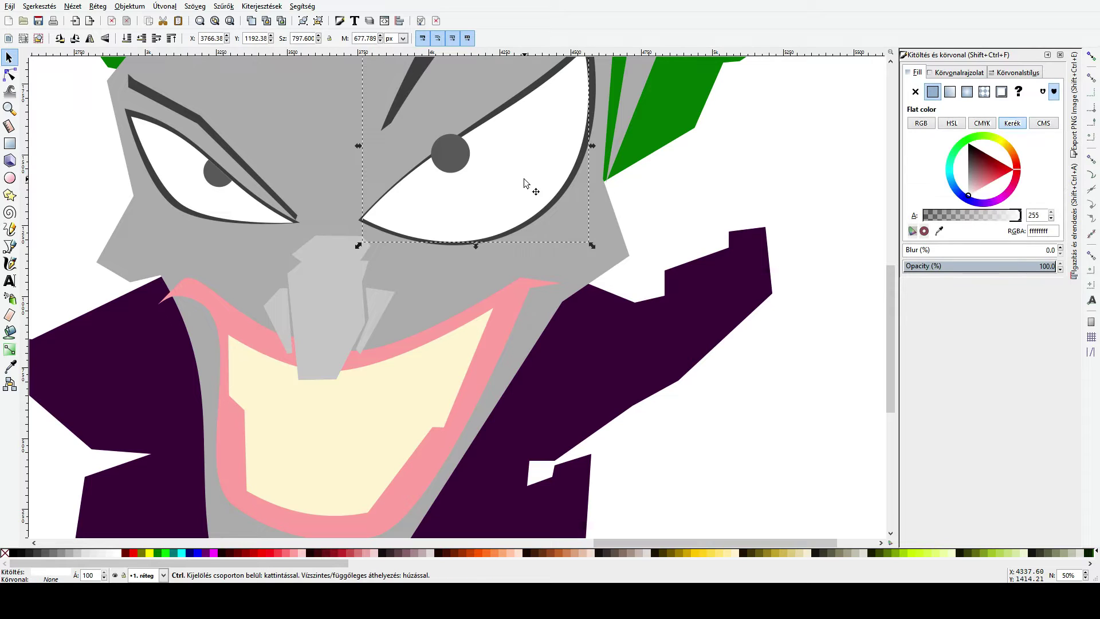
{"action": "key", "text": "ctrl+d"}
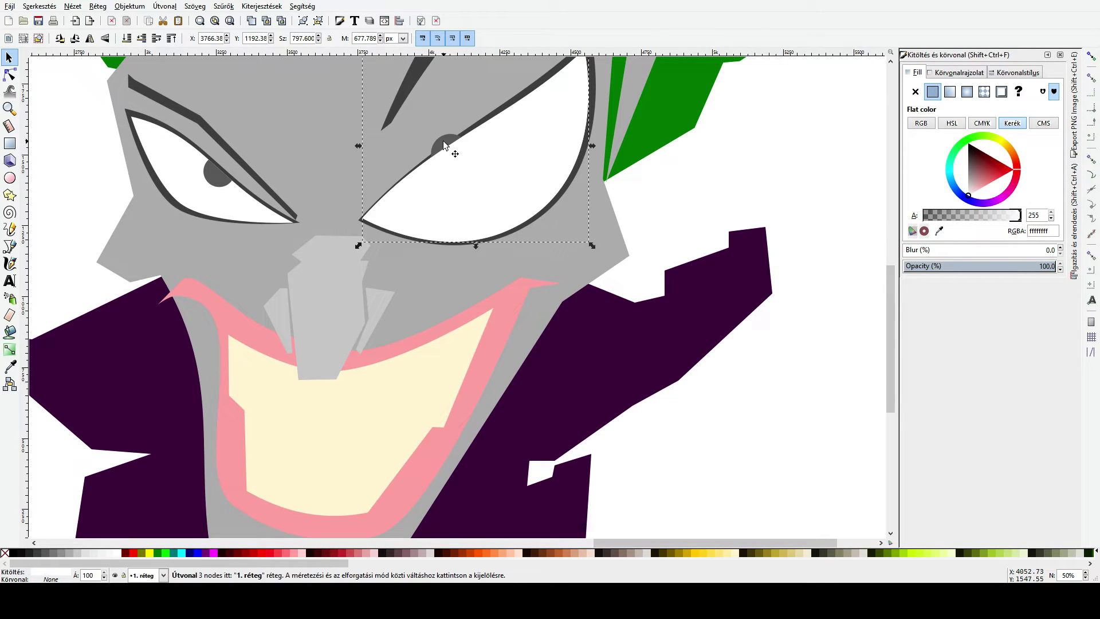
{"action": "left_click_drag", "start_coordinate": [479, 176], "coordinate": [531, 198]}
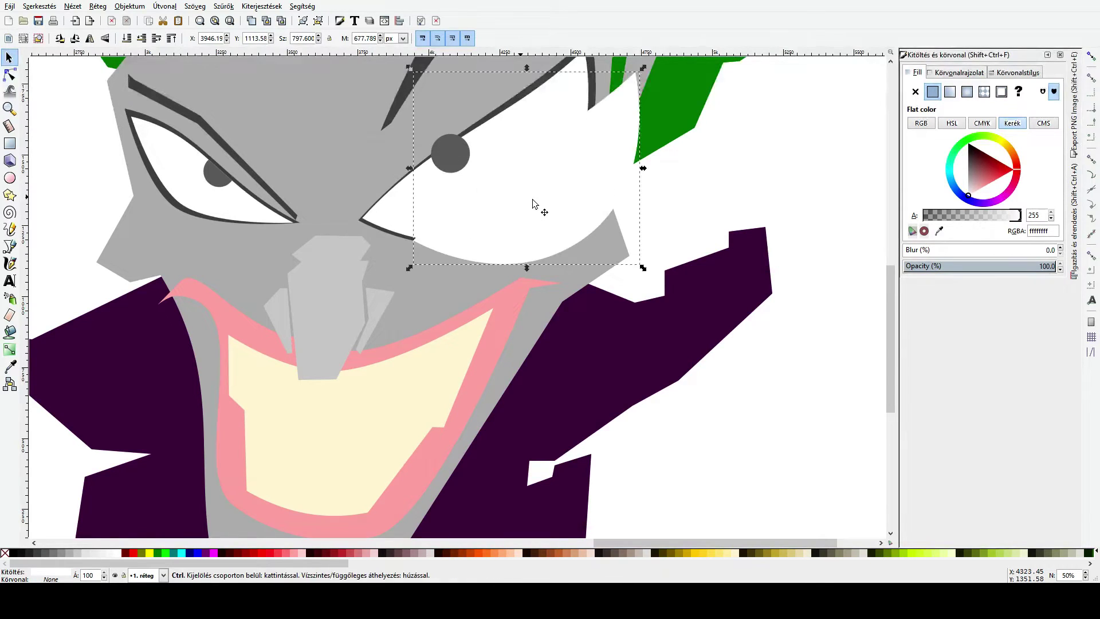
{"action": "key", "text": "ctrl+z"}
{"action": "left_click", "coordinate": [449, 149], "text": "shift"}
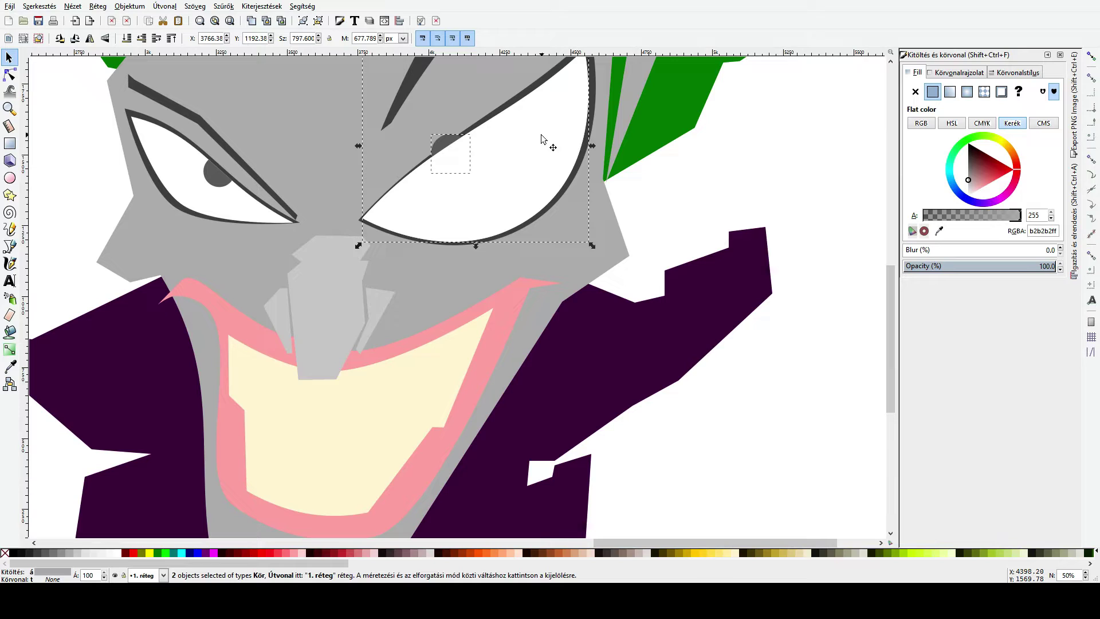
{"action": "left_click", "coordinate": [567, 331]}
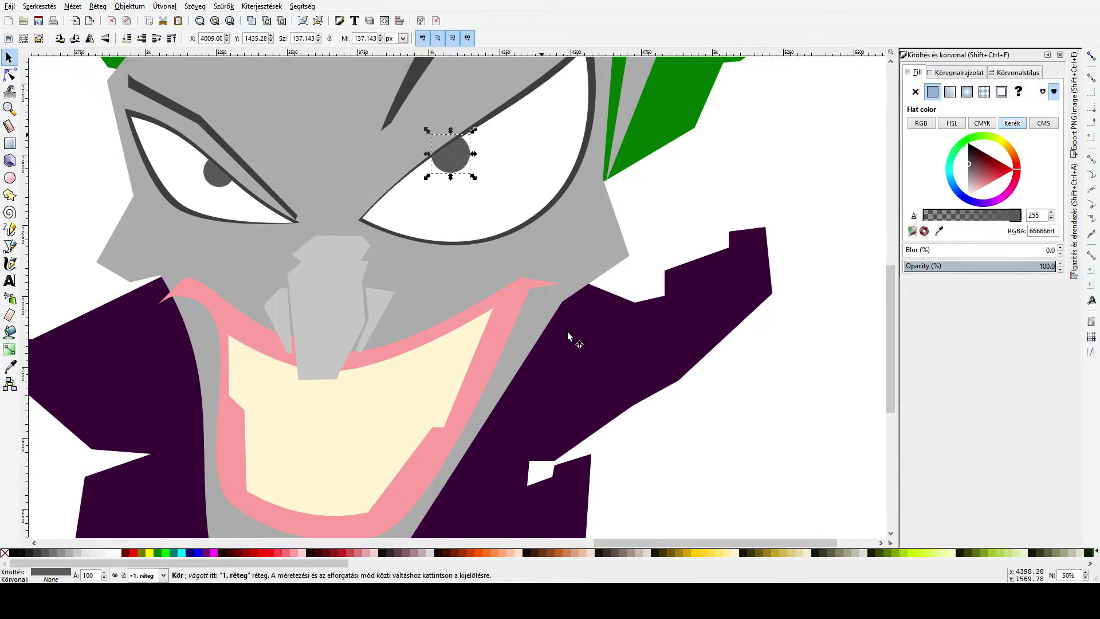
{"action": "left_click", "coordinate": [645, 202]}
{"action": "left_click", "coordinate": [475, 182]}
Step: Check the shapes in outline view, try enlarging the clipped right pupil to about 250 px, and undo the resize
{"action": "key", "text": "ctrl+KP_5"}
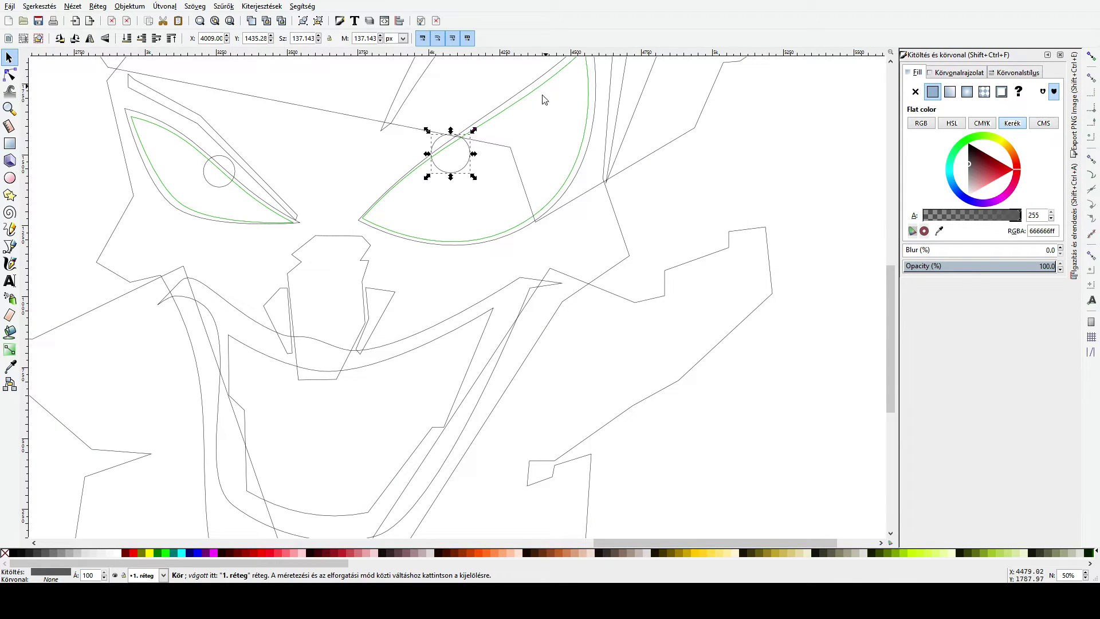
{"action": "key", "text": "ctrl+KP_5"}
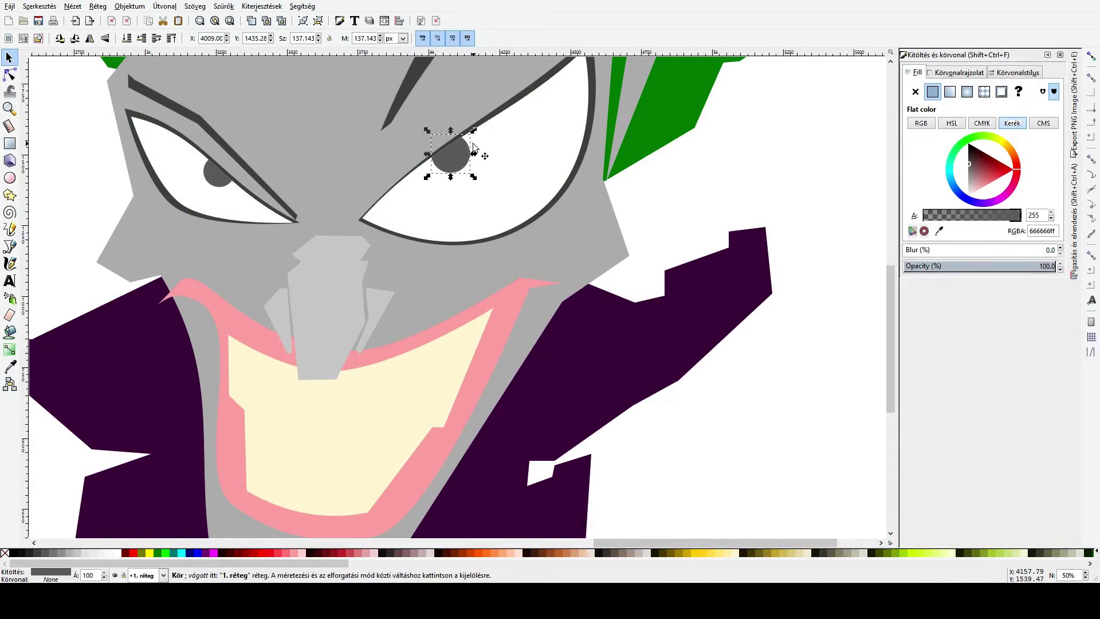
{"action": "key", "text": "e"}
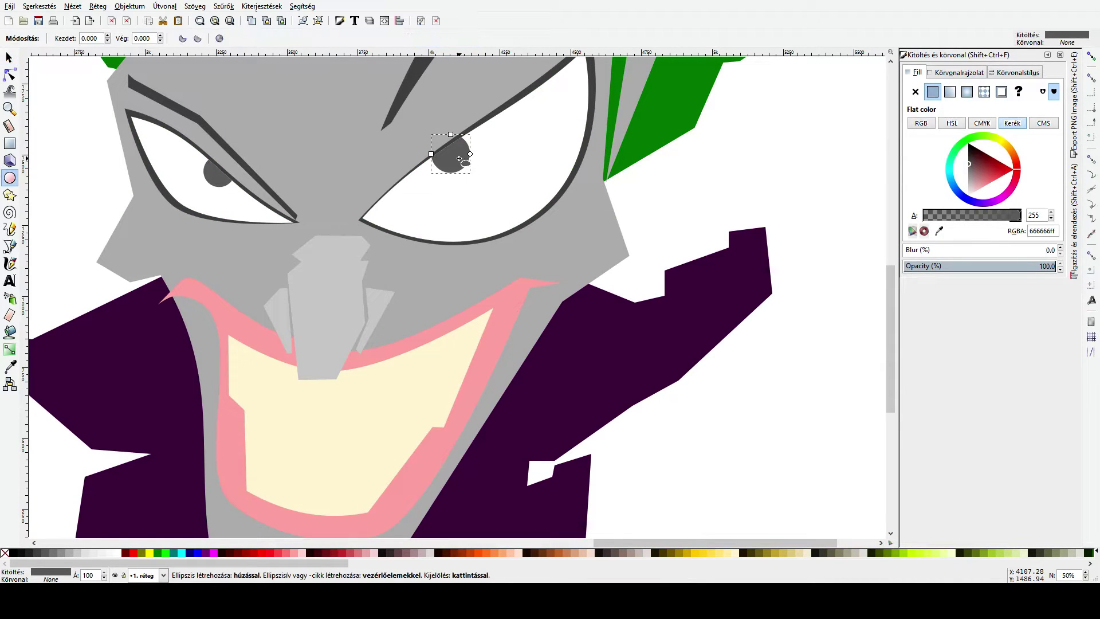
{"action": "key", "text": "s"}
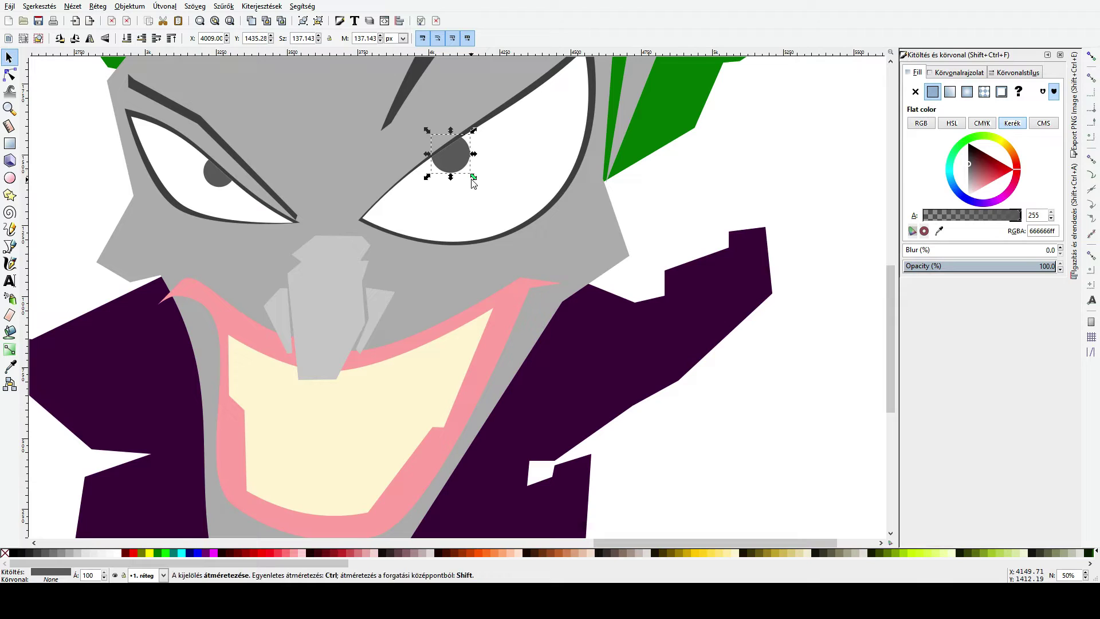
{"action": "left_click_drag", "start_coordinate": [473, 177], "coordinate": [506, 209]}
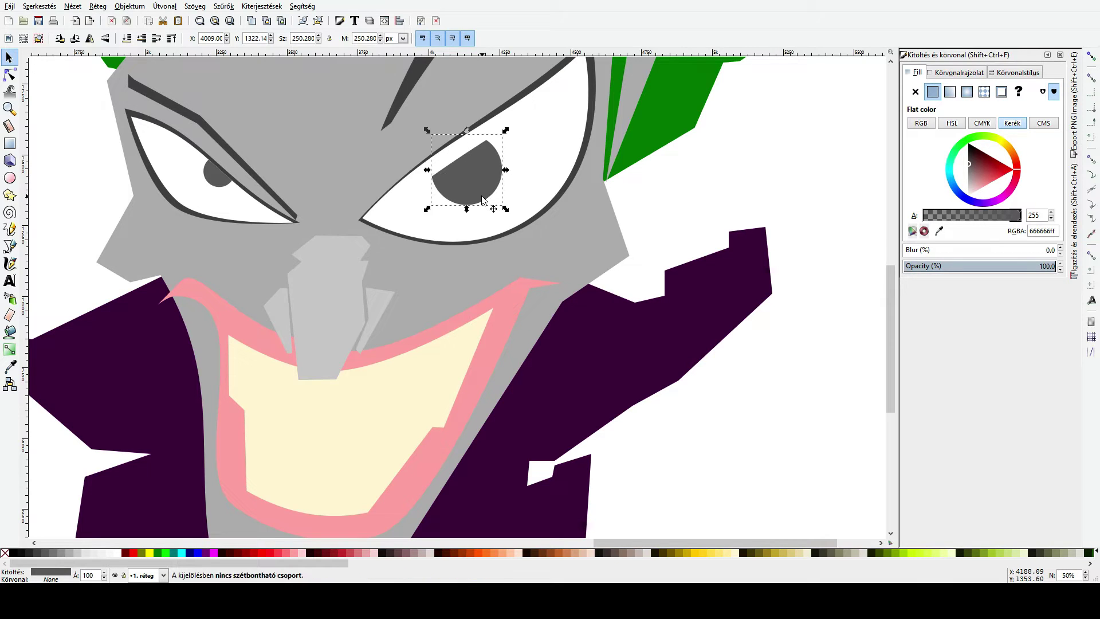
{"action": "key", "text": "ctrl+z"}
{"action": "key", "text": "e"}
{"action": "key", "text": "s"}
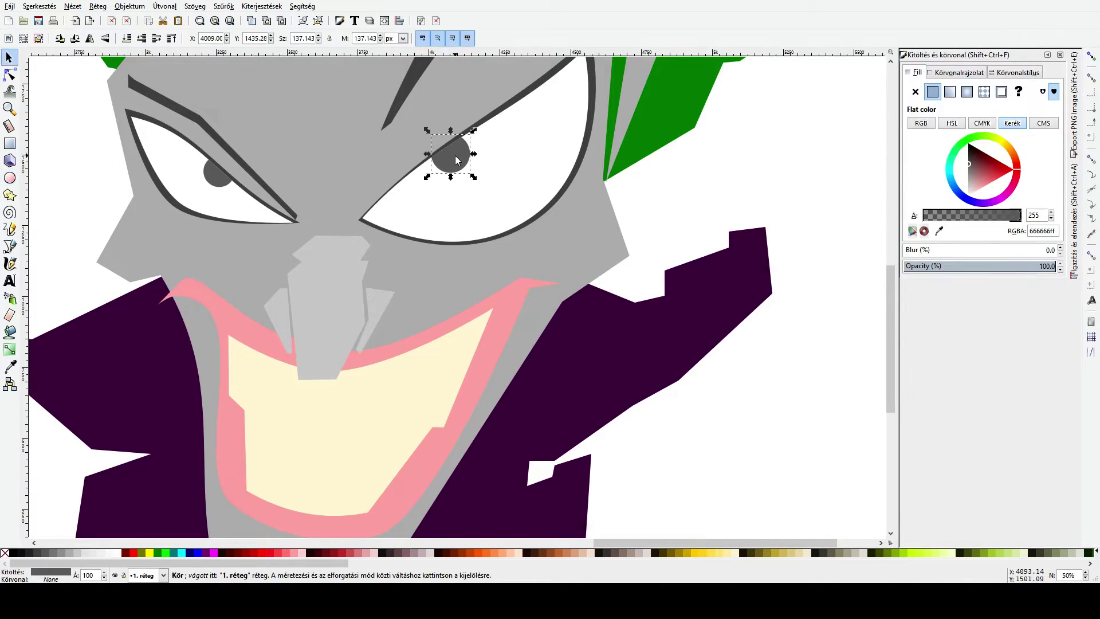
Step: Try recolouring the clipped right pupil dark red (782121) and enlarging it to about 303 px, and undo both changes
{"action": "key", "text": "e"}
{"action": "key", "text": "s"}
{"action": "left_click", "coordinate": [328, 553]}
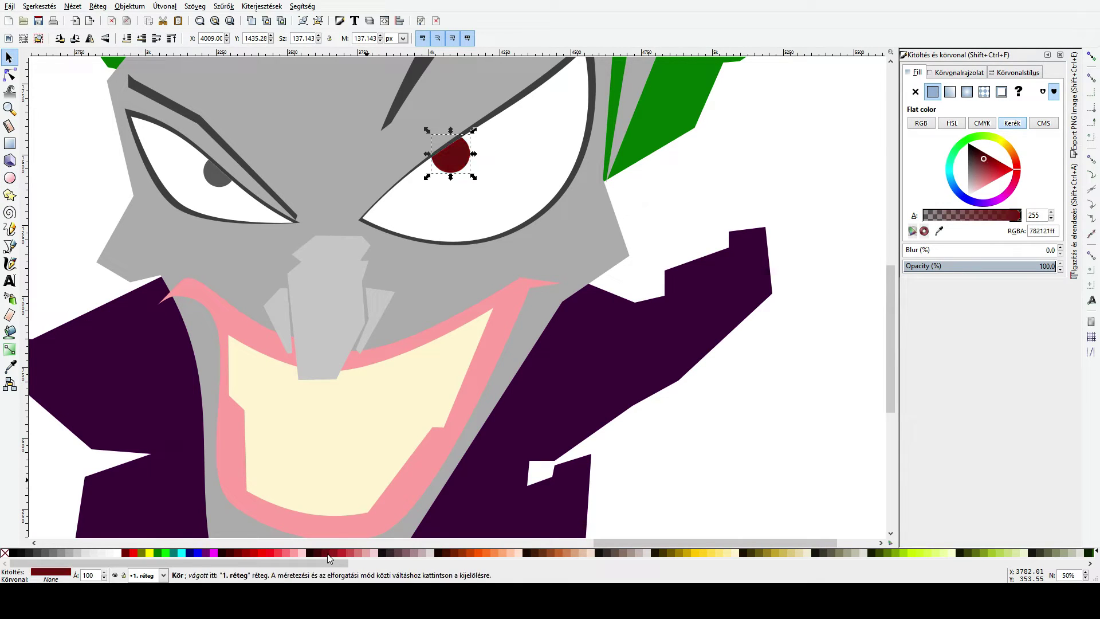
{"action": "left_click_drag", "start_coordinate": [474, 177], "coordinate": [471, 172]}
{"action": "key", "text": "e"}
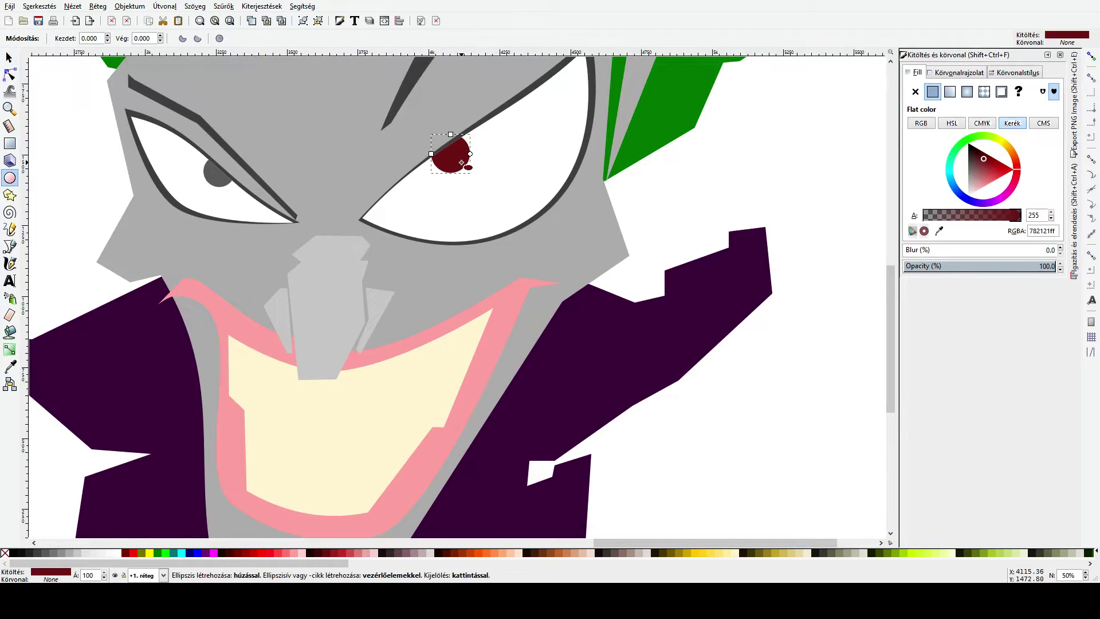
{"action": "key", "text": "s"}
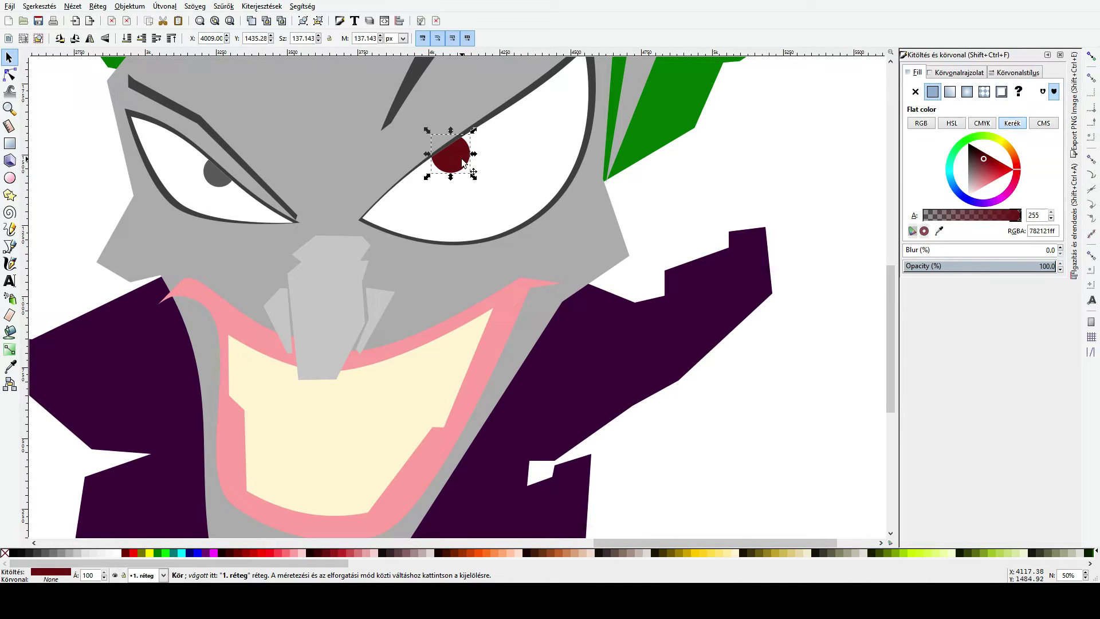
{"action": "left_click_drag", "start_coordinate": [487, 126], "coordinate": [531, 84]}
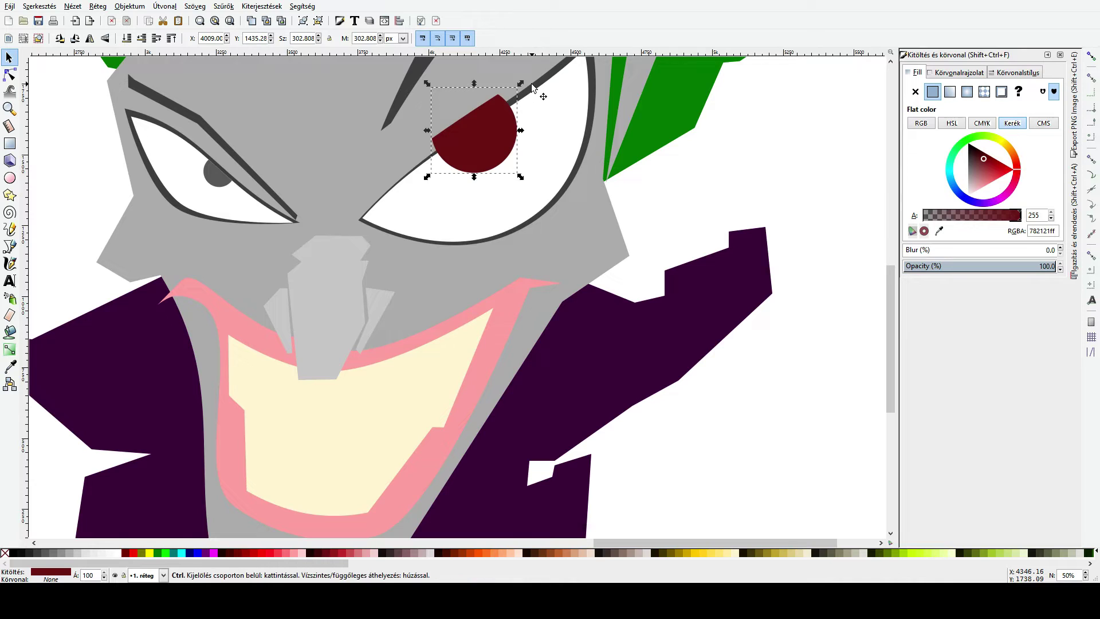
{"action": "key", "text": "ctrl+z"}
{"action": "key", "text": "ctrl+z"}
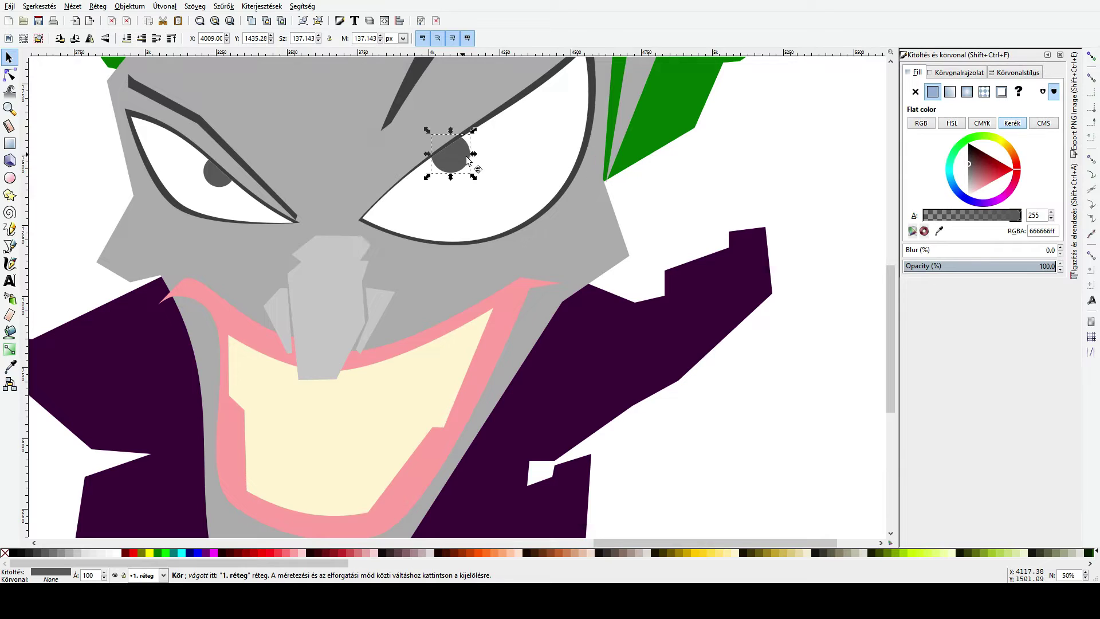
Step: Release the clip from the right pupil and delete the duplicate eye shape
{"action": "left_click_drag", "start_coordinate": [471, 163], "coordinate": [471, 162]}
{"action": "key", "text": "ctrl+c"}
{"action": "left_click", "coordinate": [489, 365]}
{"action": "left_click", "coordinate": [708, 197]}
{"action": "left_click", "coordinate": [450, 158]}
{"action": "key", "text": "Delete"}
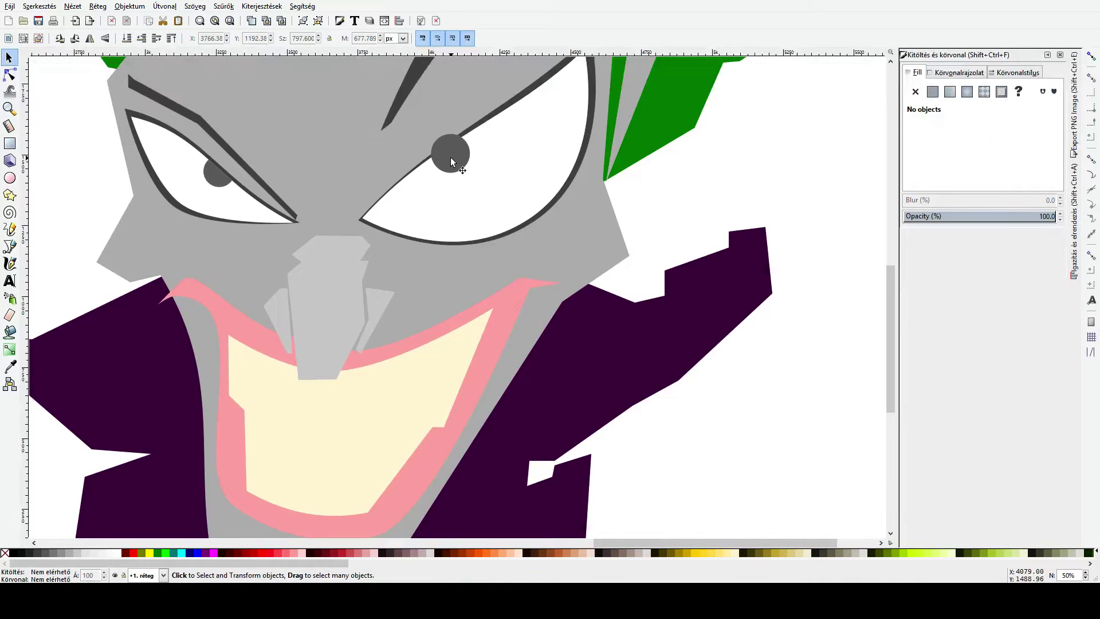
Step: Enlarge the right pupil to about 174 px and fill it with dark green 004300, derived from the sampled hair colour
{"action": "left_click", "coordinate": [451, 157]}
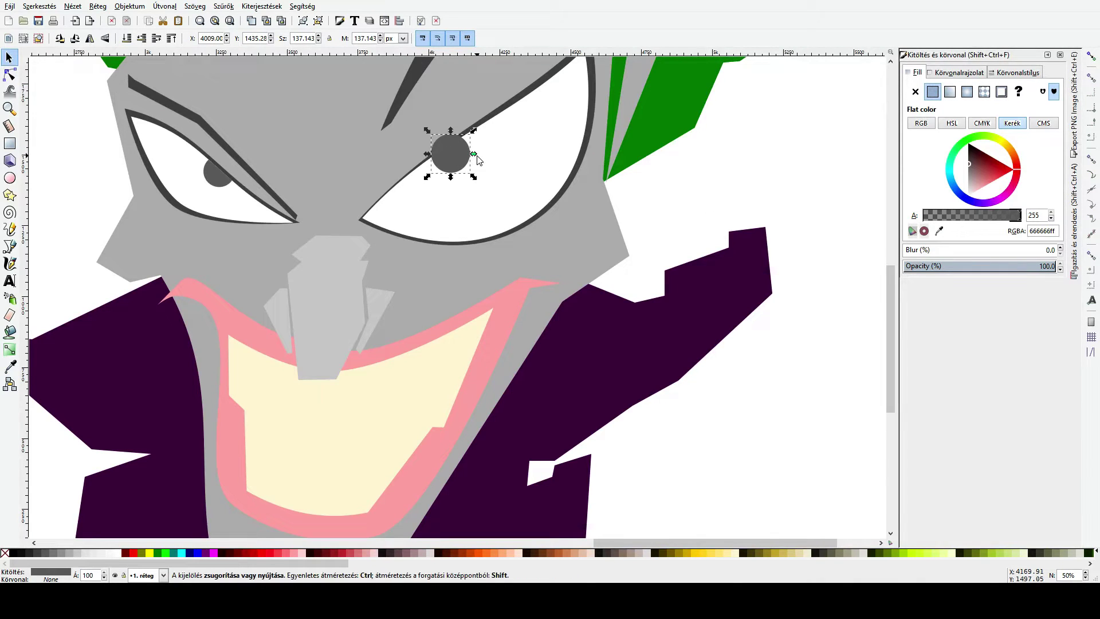
{"action": "mouse_move", "coordinate": [478, 159]}
{"action": "left_mouse_down"}
{"action": "mouse_move", "coordinate": [494, 155]}
{"action": "mouse_move", "coordinate": [485, 154]}
{"action": "left_mouse_up"}
{"action": "scroll", "coordinate": [461, 160], "scroll_direction": "up", "scroll_amount": 2}
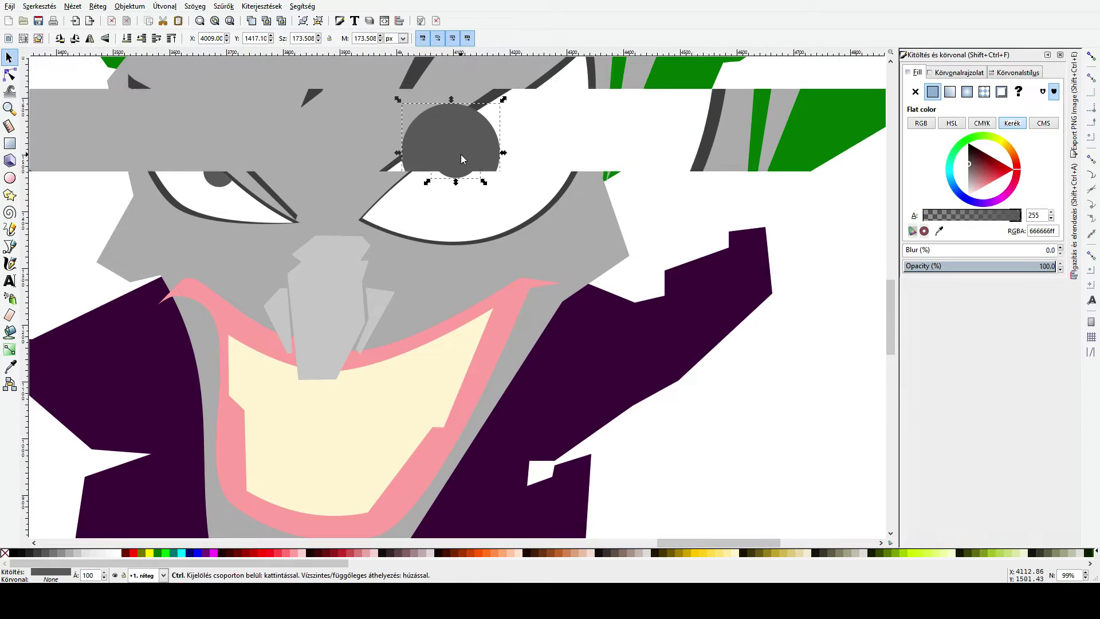
{"action": "scroll", "coordinate": [463, 159], "scroll_direction": "up", "scroll_amount": 3}
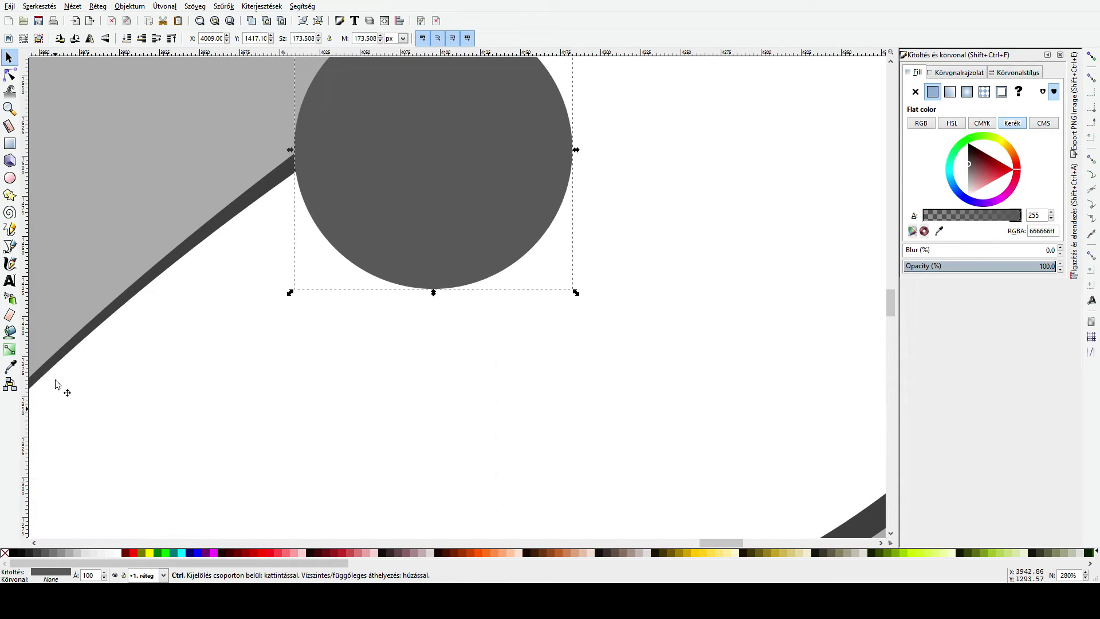
{"action": "left_click", "coordinate": [9, 367]}
{"action": "scroll", "coordinate": [185, 345], "scroll_direction": "down", "scroll_amount": 2}
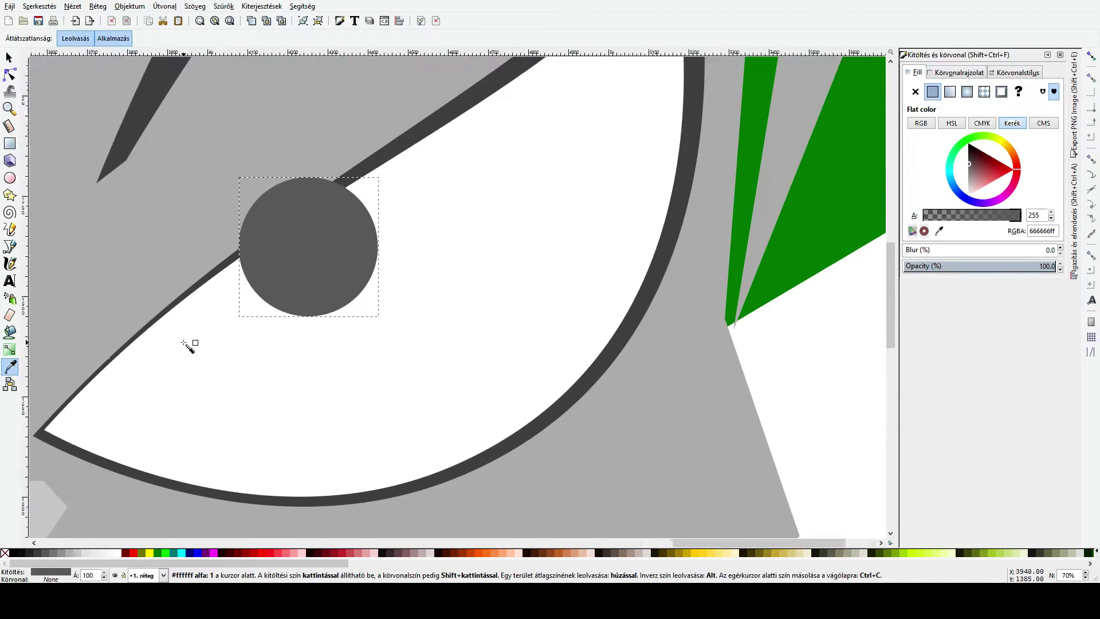
{"action": "scroll", "coordinate": [188, 344], "scroll_direction": "down", "scroll_amount": 3}
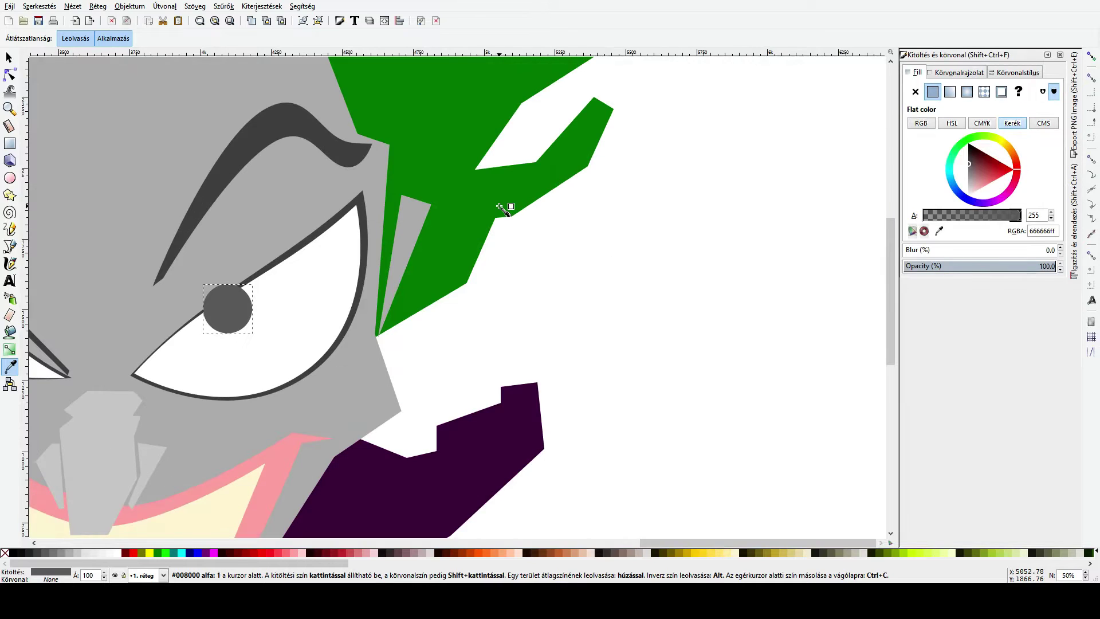
{"action": "left_click", "coordinate": [502, 207]}
{"action": "left_click_drag", "start_coordinate": [967, 177], "coordinate": [968, 183]}
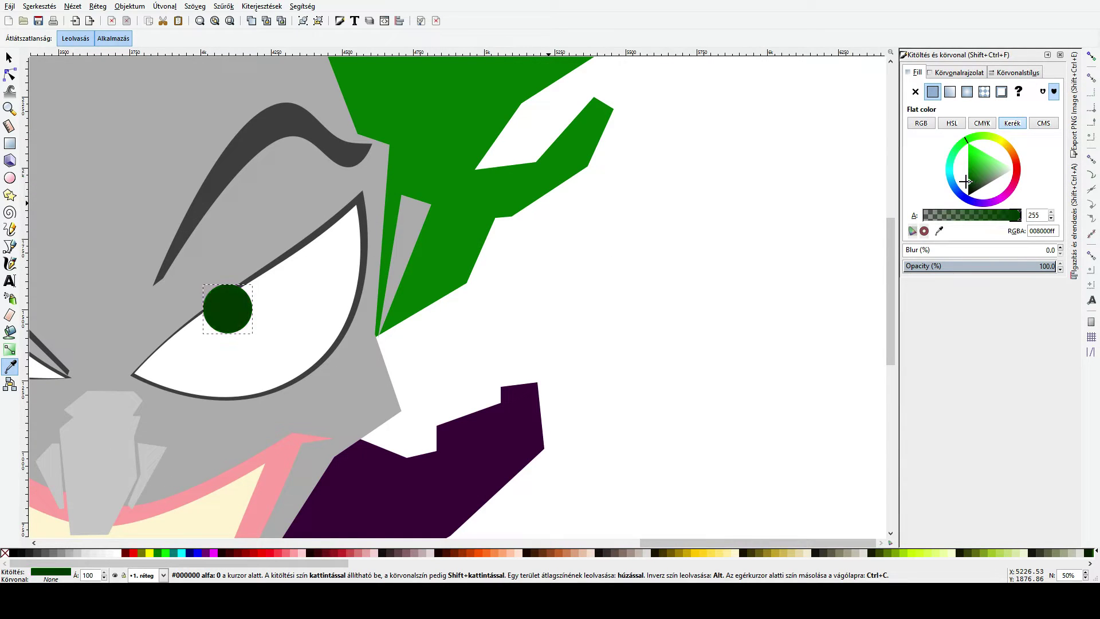
Step: Duplicate the dark green circle and shrink the copy to a concentric inner circle about 121 px wide
{"action": "left_click", "coordinate": [9, 58]}
{"action": "scroll", "coordinate": [170, 259], "scroll_direction": "up", "scroll_amount": 1}
{"action": "scroll", "coordinate": [169, 259], "scroll_direction": "up", "scroll_amount": 2}
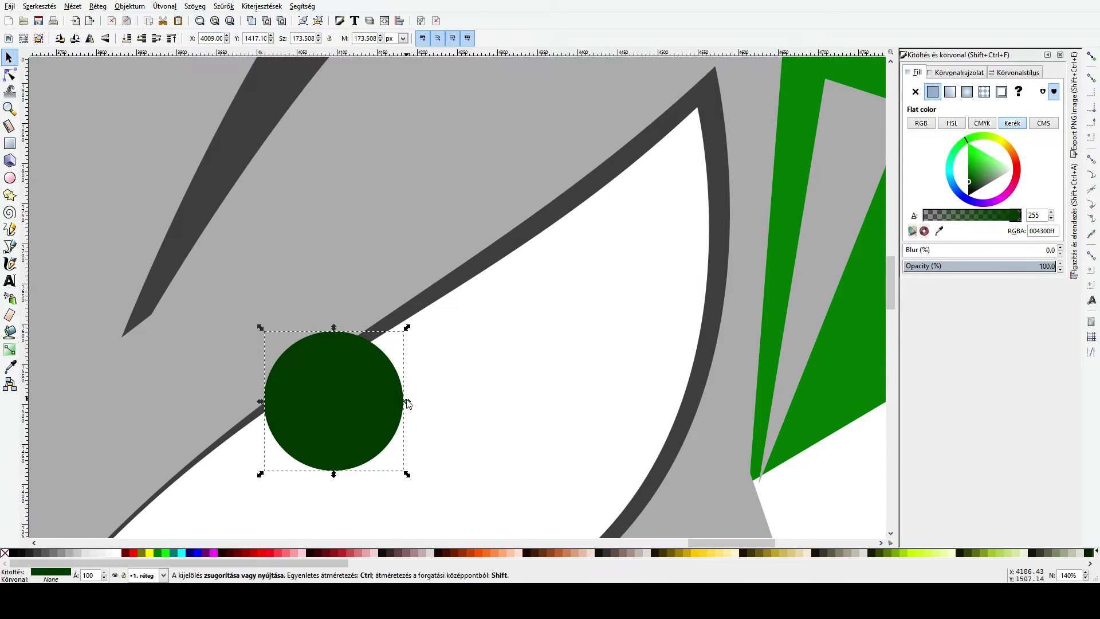
{"action": "mouse_move", "coordinate": [398, 398]}
{"action": "left_mouse_down"}
{"action": "mouse_move", "coordinate": [383, 395]}
{"action": "mouse_move", "coordinate": [394, 379]}
{"action": "left_mouse_up"}
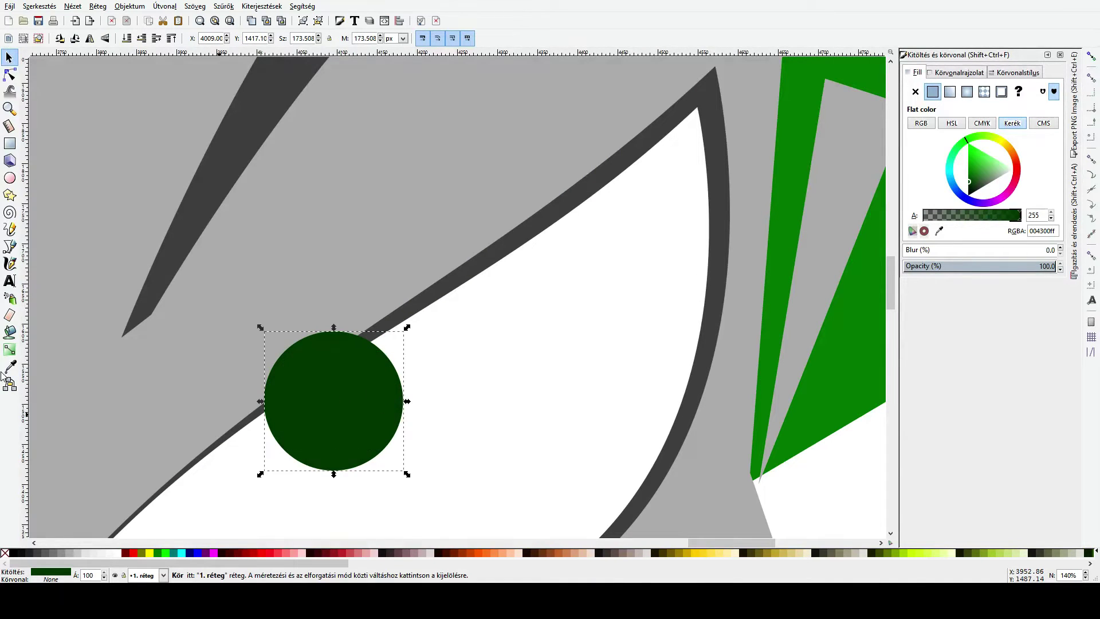
Step: Give the outer circle a downward linear gradient from dark green to opaque bright green 00a300, ending near its lower edge
{"action": "left_click", "coordinate": [9, 350]}
{"action": "left_click_drag", "start_coordinate": [270, 388], "coordinate": [269, 432]}
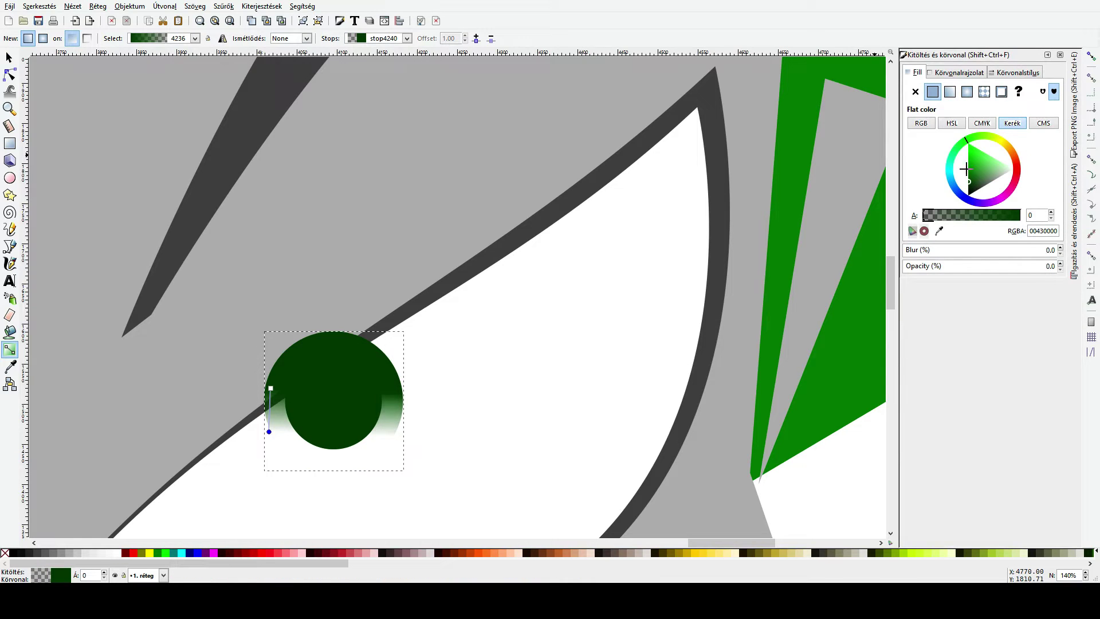
{"action": "left_click", "coordinate": [959, 163]}
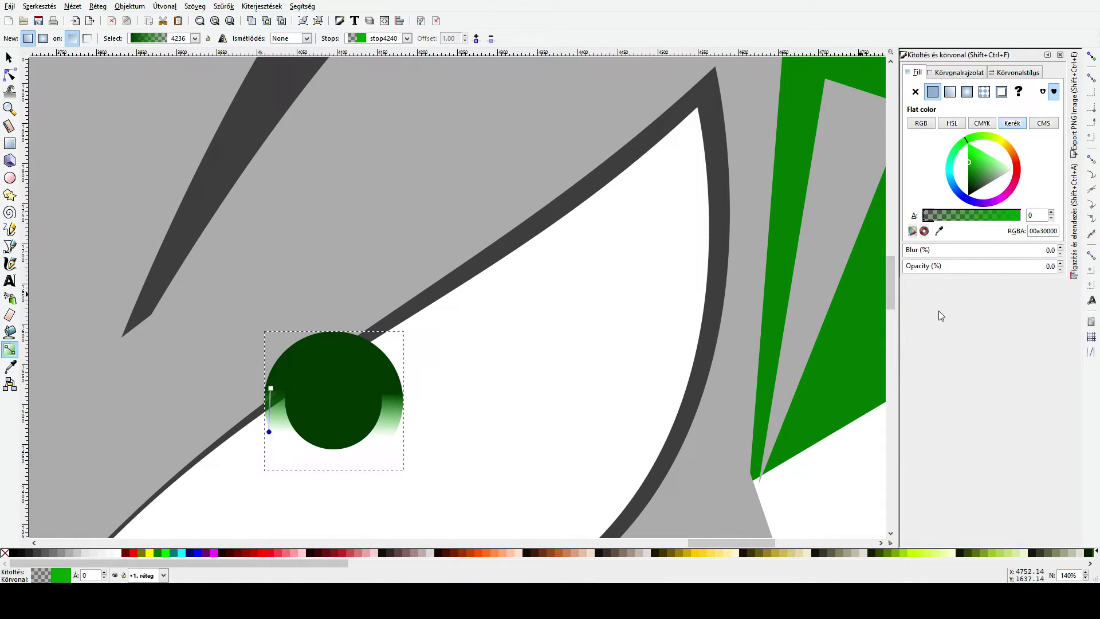
{"action": "left_click_drag", "start_coordinate": [1017, 222], "coordinate": [1038, 220]}
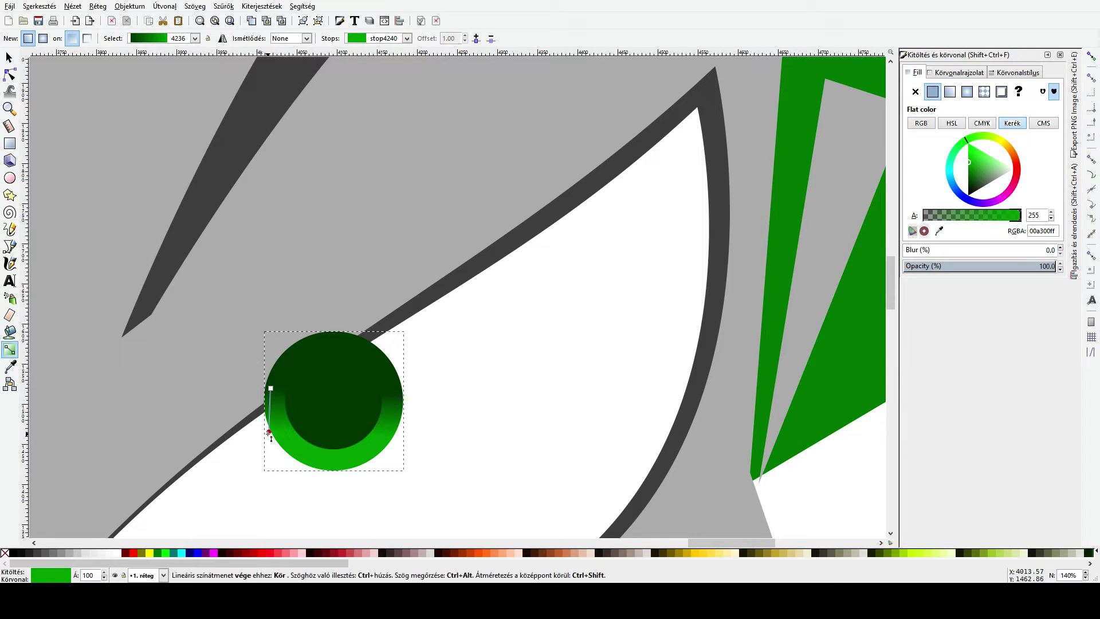
{"action": "left_click_drag", "start_coordinate": [269, 432], "coordinate": [288, 485]}
{"action": "key", "text": "s"}
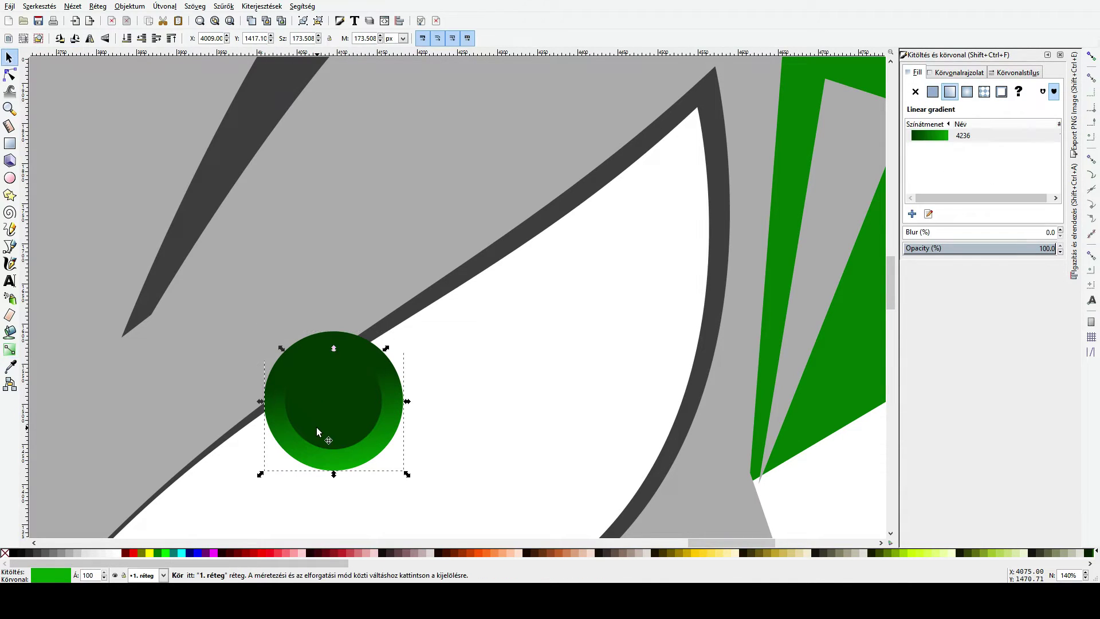
Step: Fill the inner circle with near-black 1a1a1a and add two white circular highlights, about 62 px and 46 px wide, on its left side
{"action": "left_click", "coordinate": [316, 427]}
{"action": "left_click", "coordinate": [22, 553]}
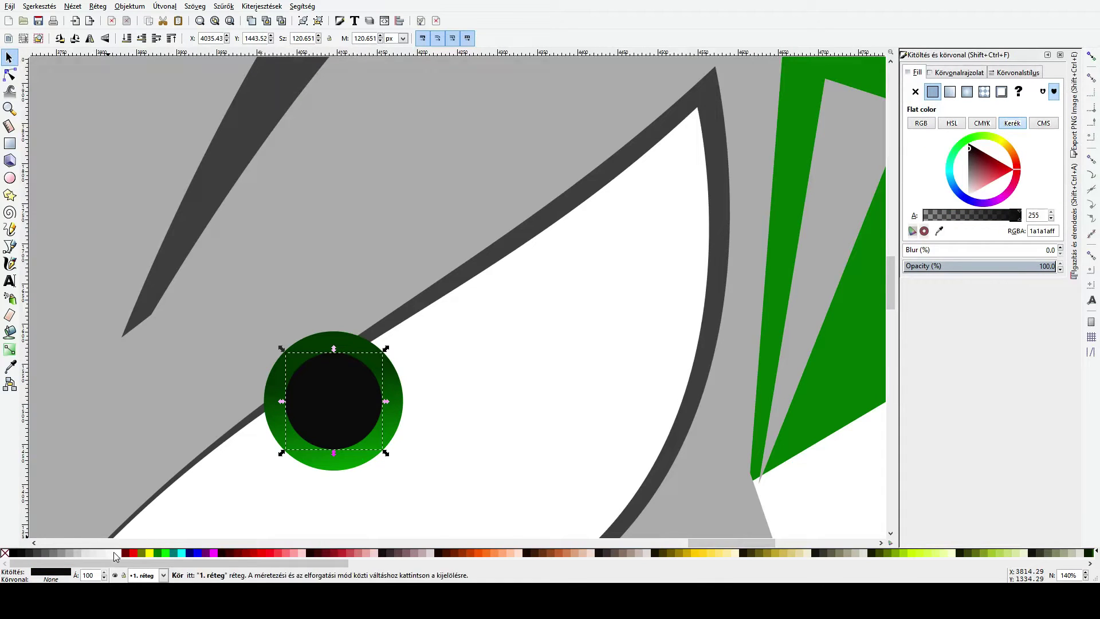
{"action": "left_click", "coordinate": [122, 554]}
{"action": "left_click_drag", "start_coordinate": [386, 401], "coordinate": [307, 372]}
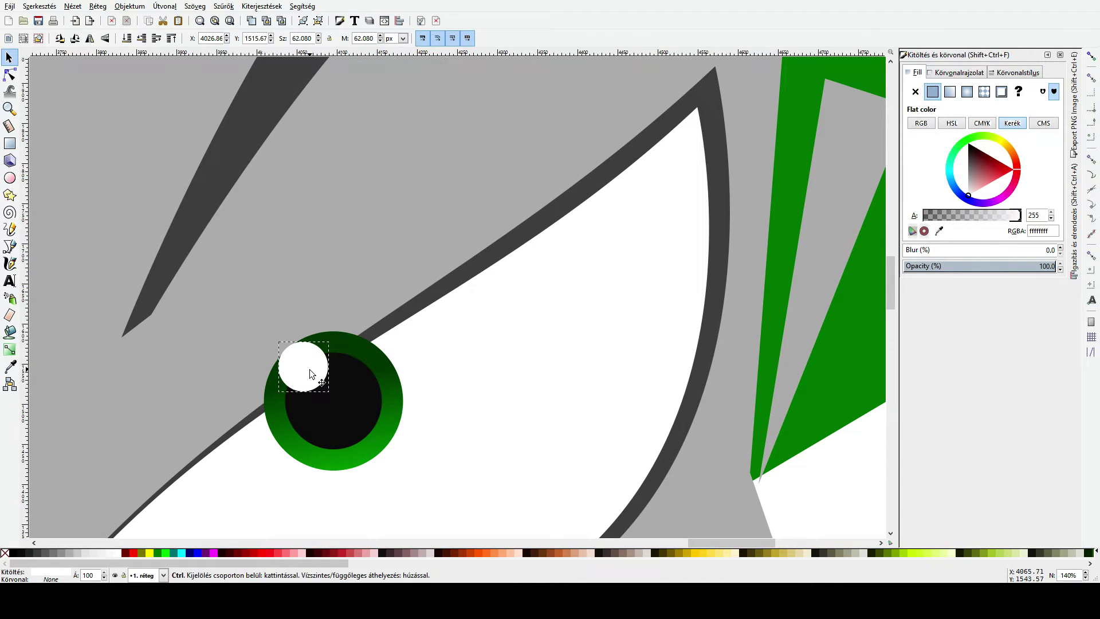
{"action": "key", "text": "ctrl+d"}
{"action": "left_click_drag", "start_coordinate": [310, 371], "coordinate": [310, 411]}
Step: Duplicate the small highlight, stretch it to about 168 px across the iris's lower part, and pull its upper edge down into a crescent
{"action": "key", "text": "ctrl+d"}
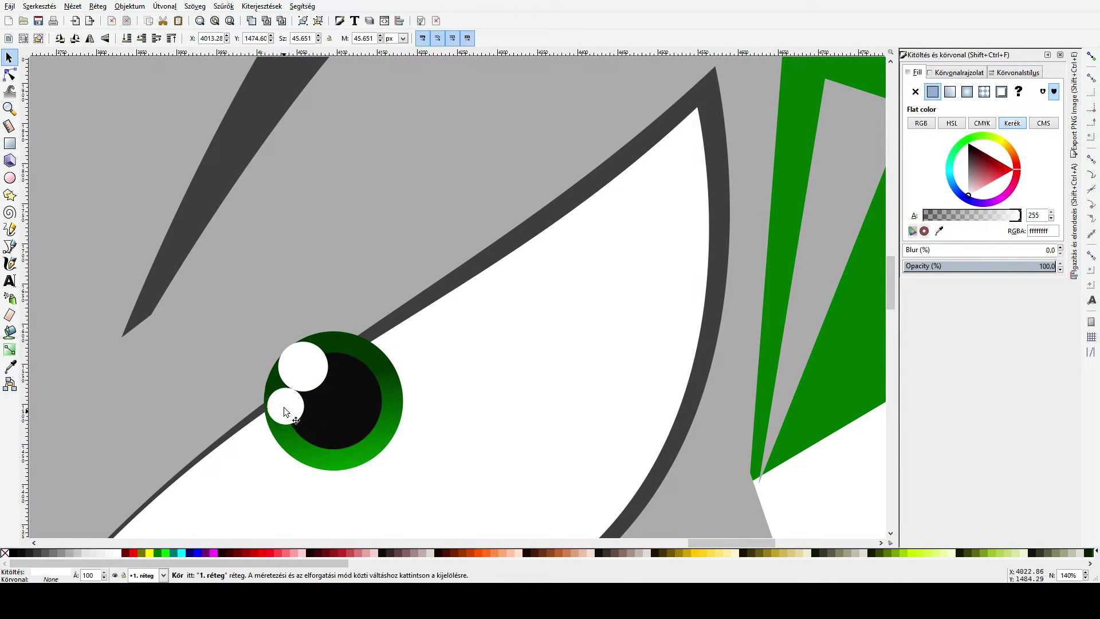
{"action": "left_click_drag", "start_coordinate": [310, 408], "coordinate": [337, 451]}
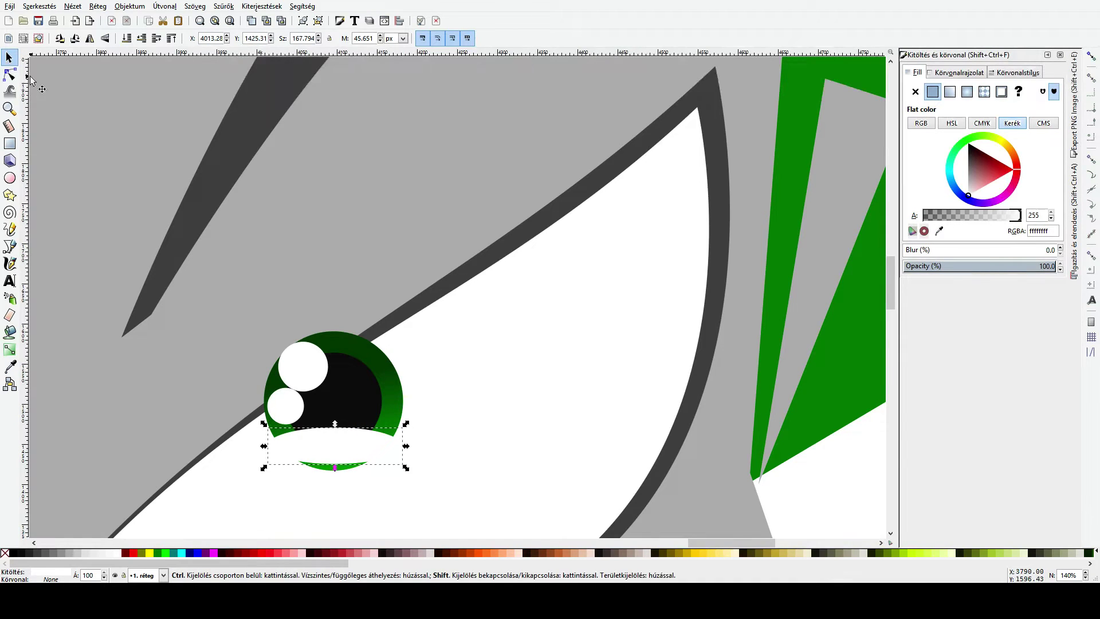
{"action": "left_click", "coordinate": [9, 74]}
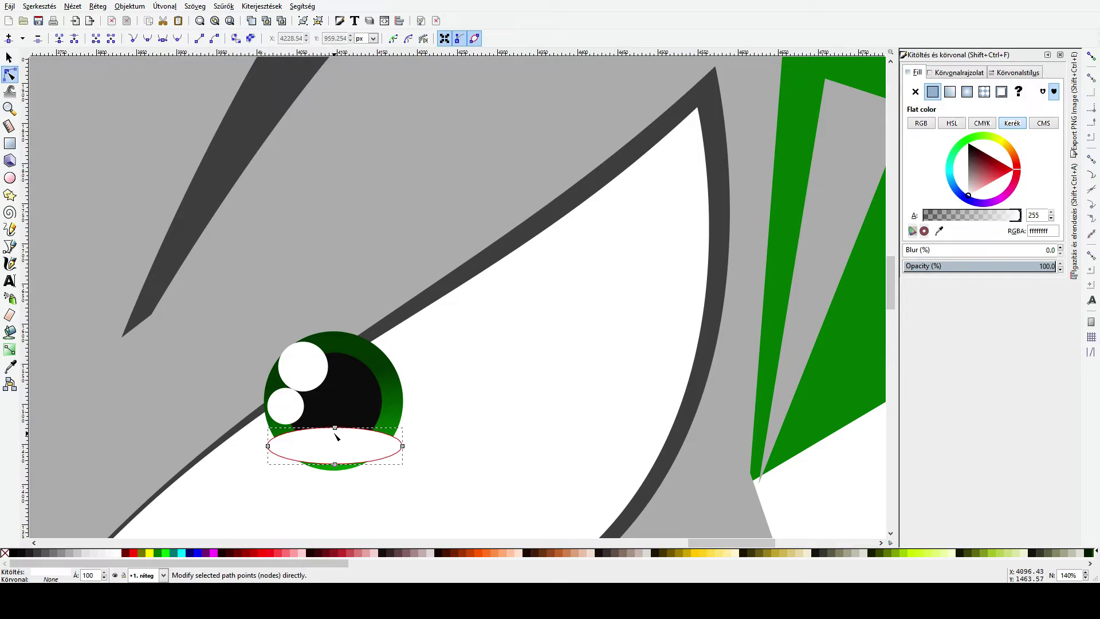
{"action": "left_click_drag", "start_coordinate": [334, 428], "coordinate": [335, 468]}
{"action": "key", "text": "s"}
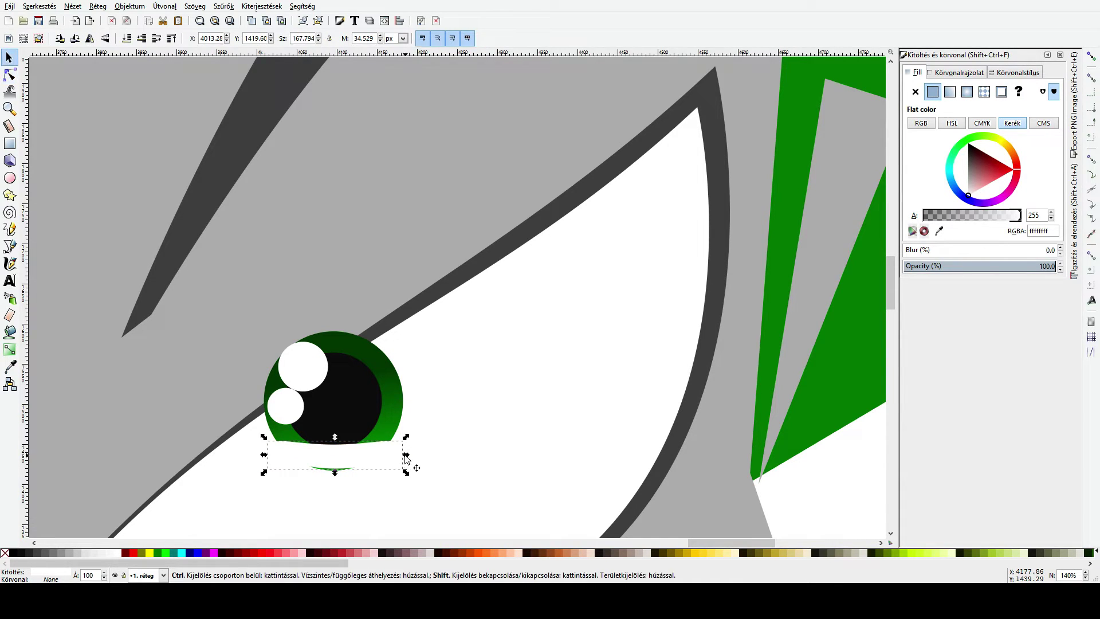
Step: Narrow the white crescent to about 115 px and fill it with dark green 005b00 sampled from the iris
{"action": "left_click_drag", "start_coordinate": [407, 456], "coordinate": [384, 453]}
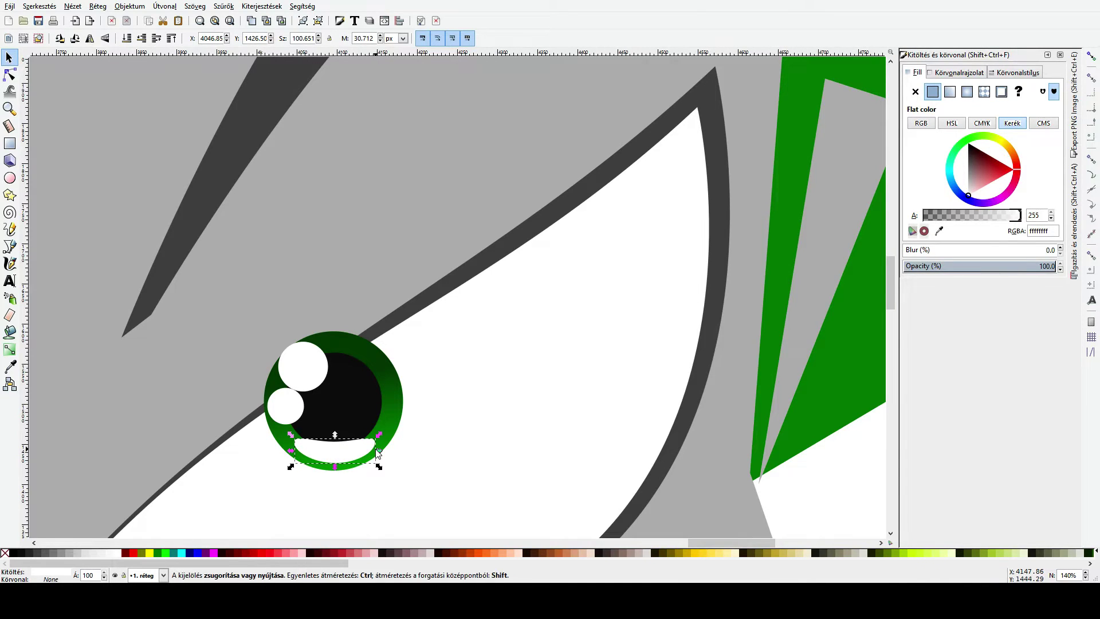
{"action": "left_click", "coordinate": [10, 367]}
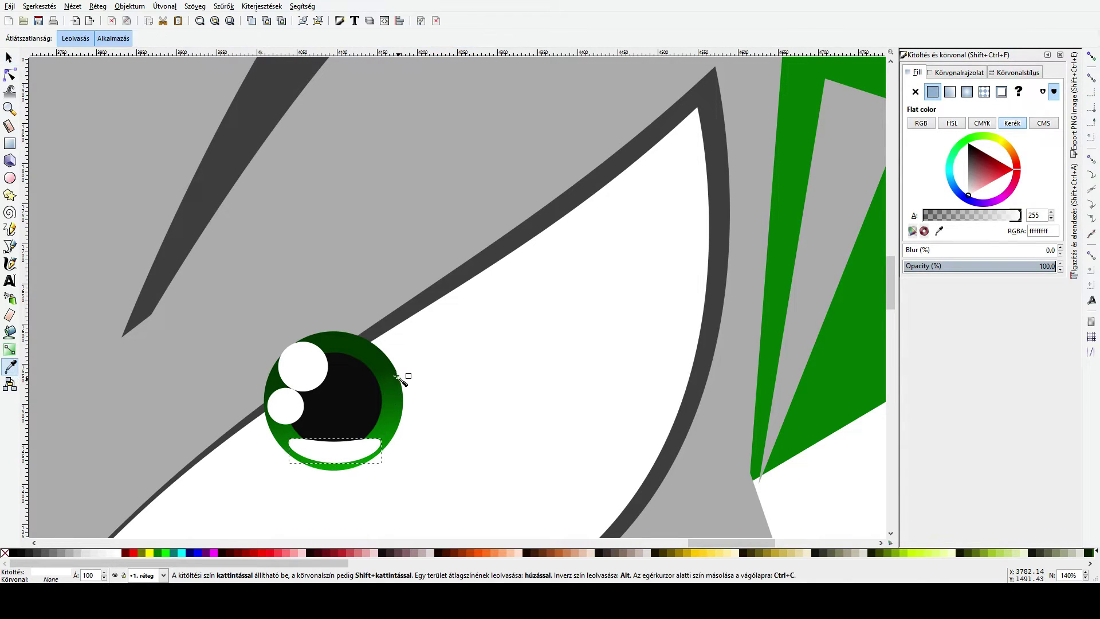
{"action": "left_click", "coordinate": [393, 389]}
{"action": "left_click", "coordinate": [393, 391]}
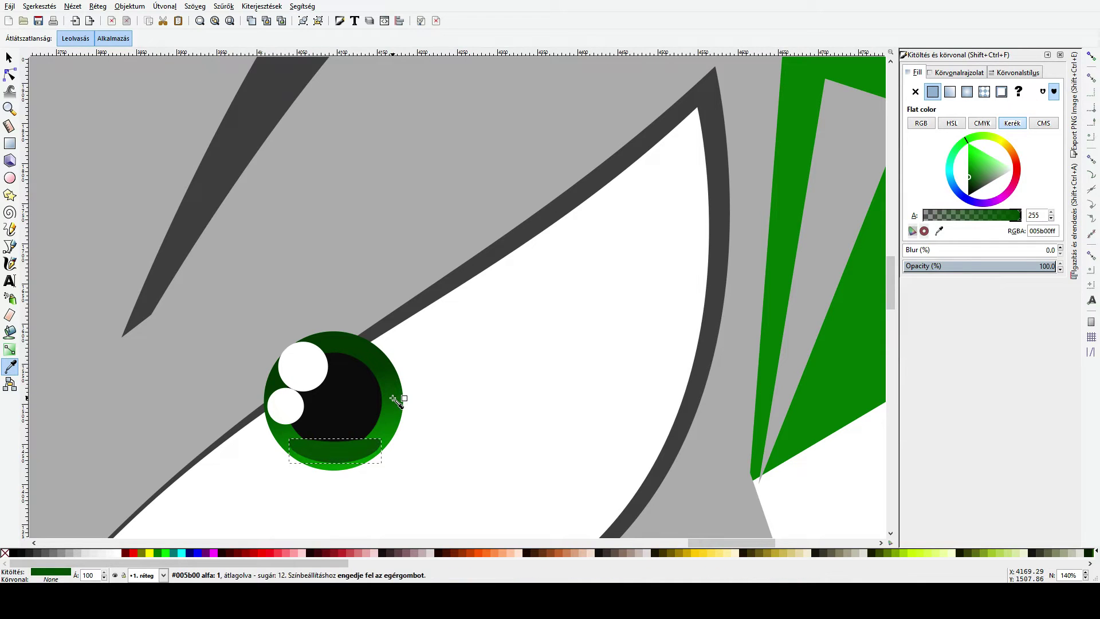
Step: Give the inner pupil circle a vertical linear gradient from near-black 1a1a1a to opaque black at the lower end
{"action": "key", "text": "s"}
{"action": "scroll", "coordinate": [394, 392], "scroll_direction": "down", "scroll_amount": 3}
{"action": "left_click", "coordinate": [383, 394]}
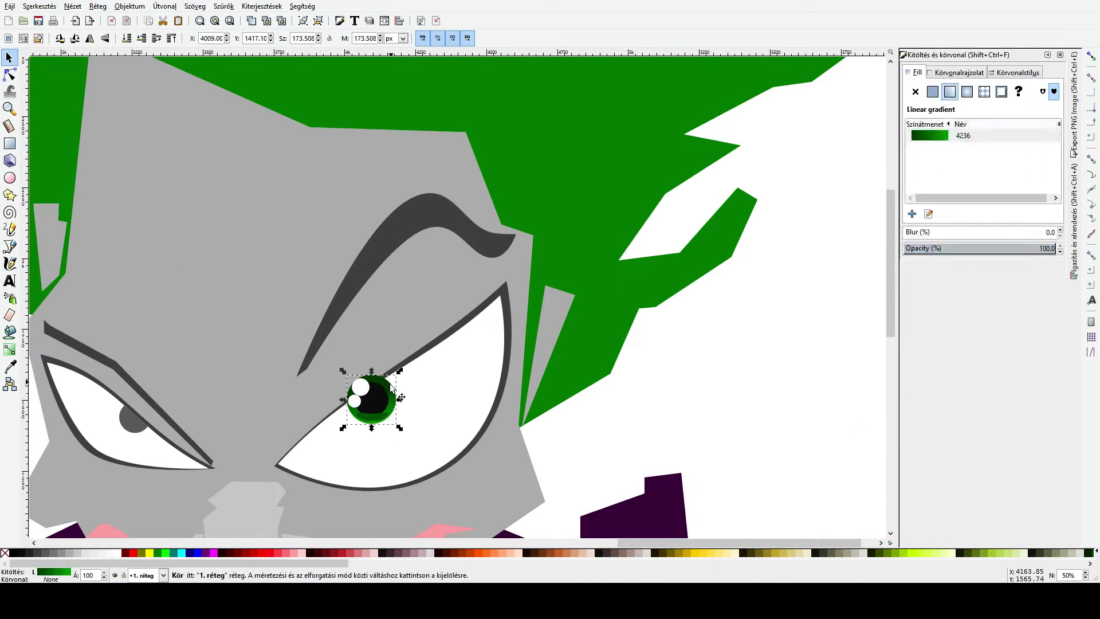
{"action": "scroll", "coordinate": [379, 399], "scroll_direction": "up", "scroll_amount": 3}
{"action": "left_click", "coordinate": [383, 393], "text": "ctrl"}
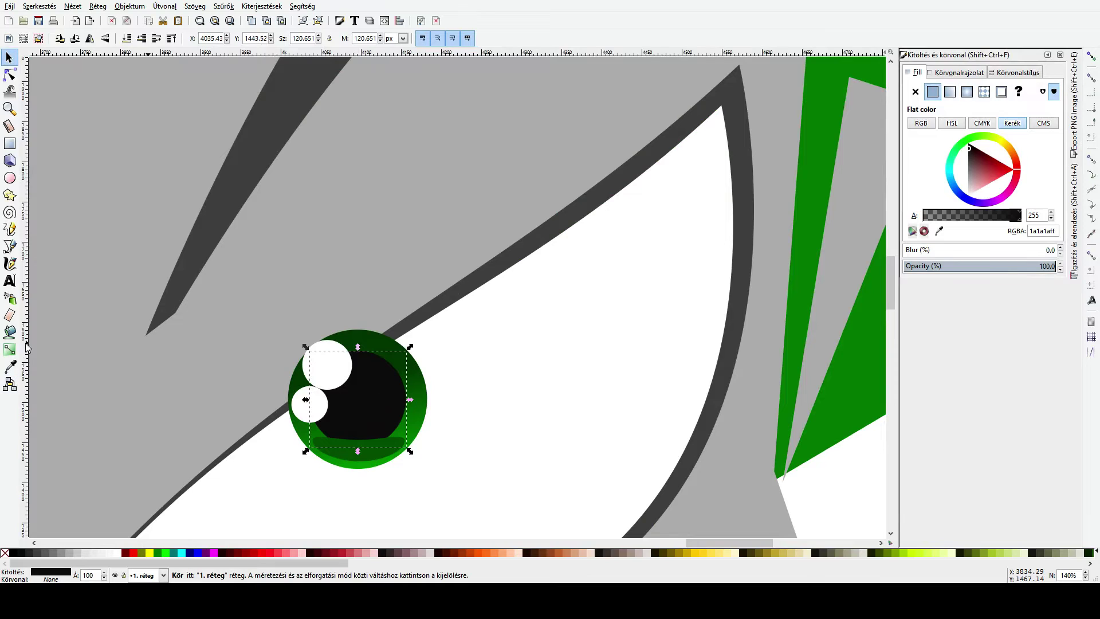
{"action": "left_click", "coordinate": [9, 349]}
{"action": "left_click_drag", "start_coordinate": [374, 377], "coordinate": [375, 427]}
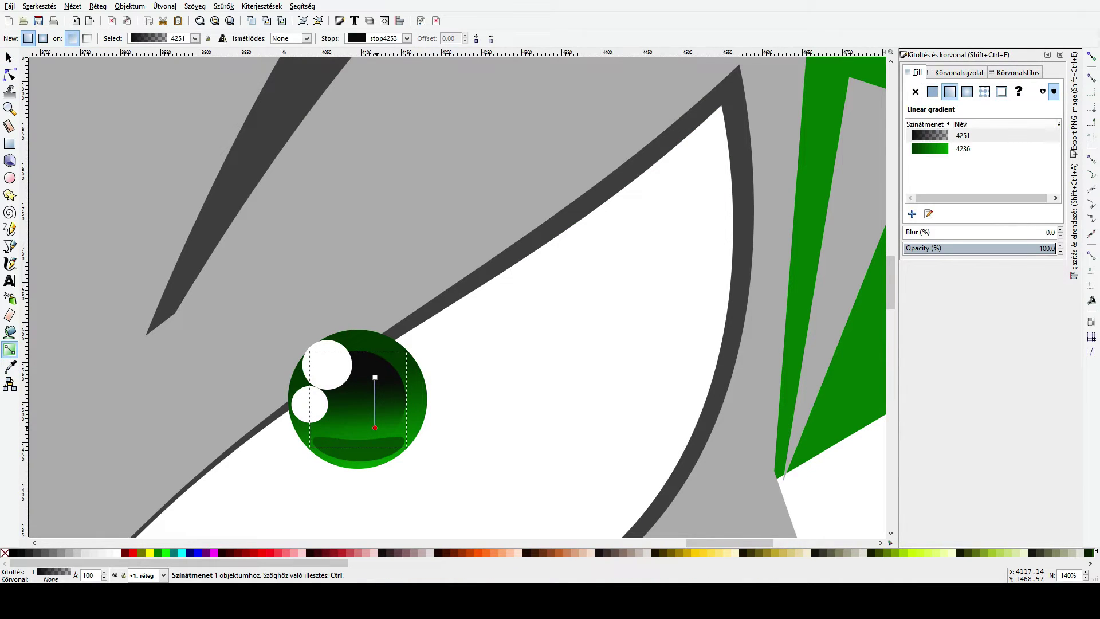
{"action": "left_click", "coordinate": [15, 553]}
{"action": "key", "text": "s"}
{"action": "key", "text": "space"}
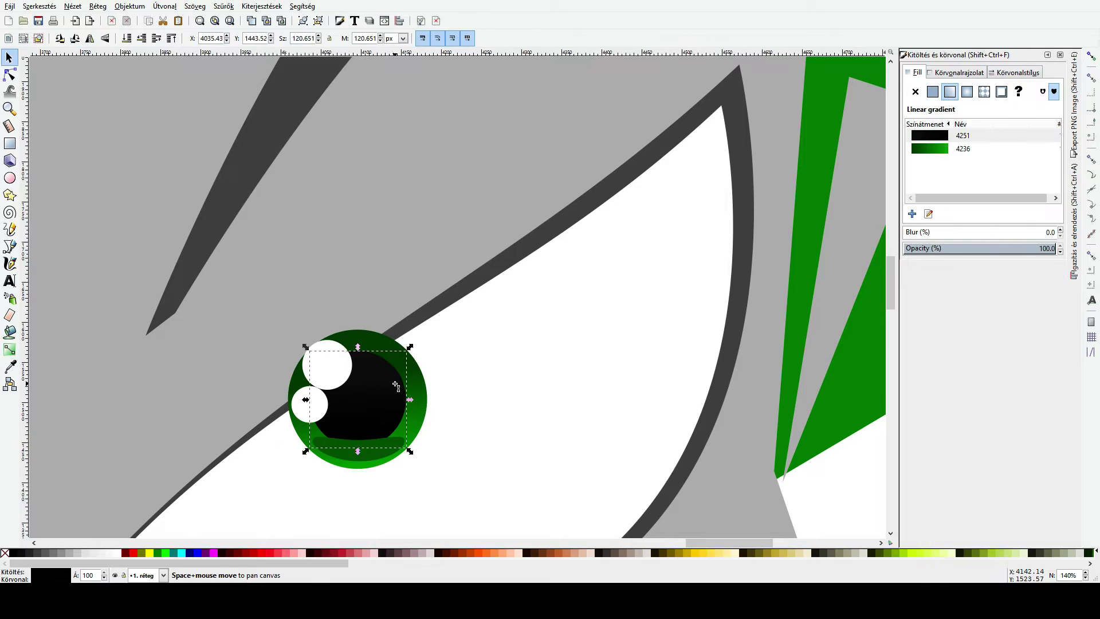
Step: Lower the green crescent behind the pupil, enlarge it to about 124 px wide and darken its fill to 033f03
{"action": "scroll", "coordinate": [394, 383], "scroll_direction": "down", "scroll_amount": 2}
{"action": "key", "text": "space"}
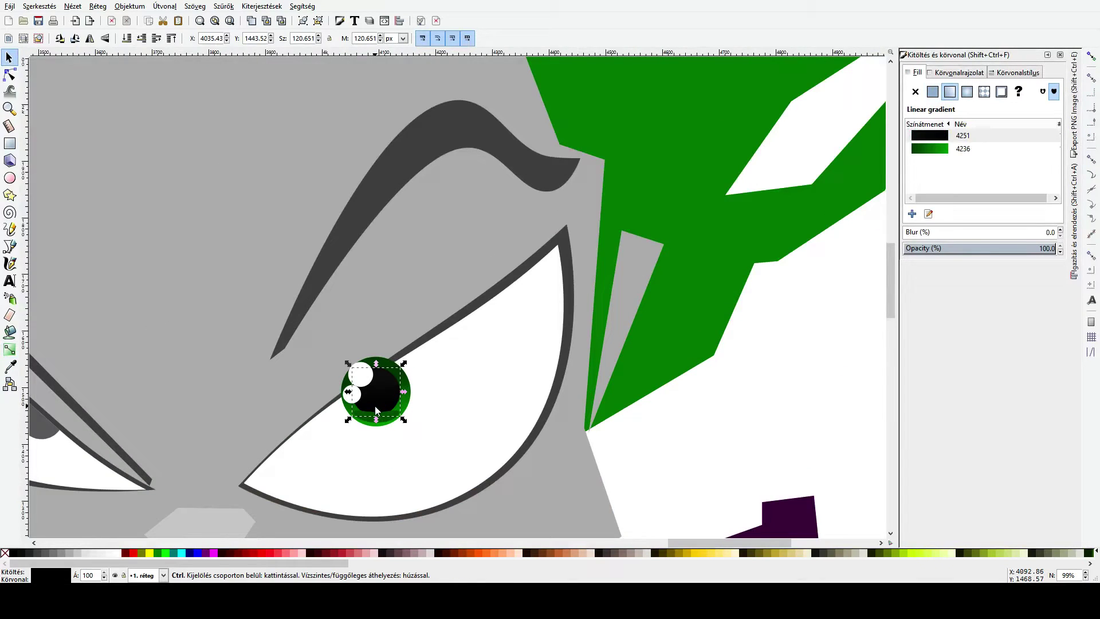
{"action": "scroll", "coordinate": [375, 406], "scroll_direction": "up", "scroll_amount": 2}
{"action": "left_click", "coordinate": [356, 428]}
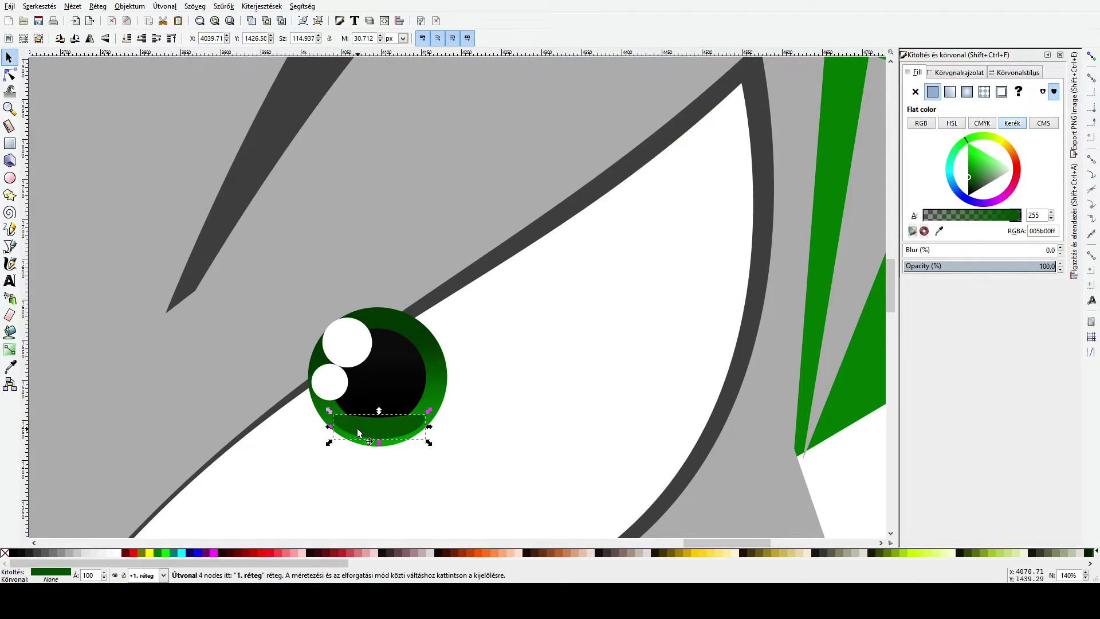
{"action": "key", "text": "Page_Down"}
{"action": "left_click_drag", "start_coordinate": [429, 442], "coordinate": [433, 443]}
{"action": "left_click", "coordinate": [968, 182]}
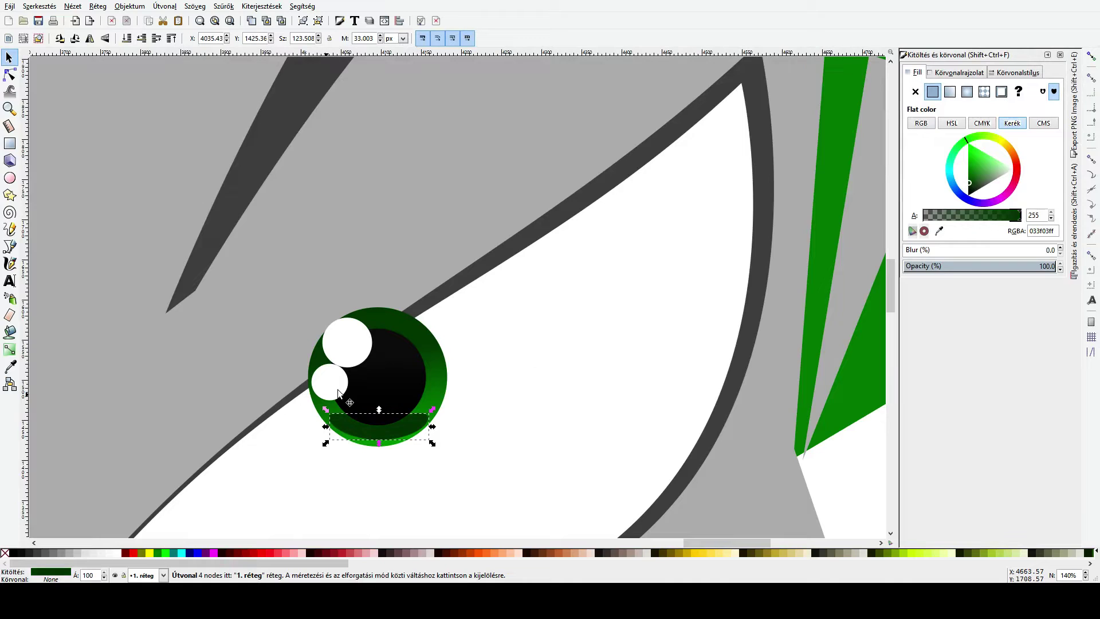
Step: Shrink the larger white highlight to about 54 px and move the smaller one up until they overlap
{"action": "left_click", "coordinate": [528, 355]}
{"action": "scroll", "coordinate": [473, 383], "scroll_direction": "down", "scroll_amount": 4}
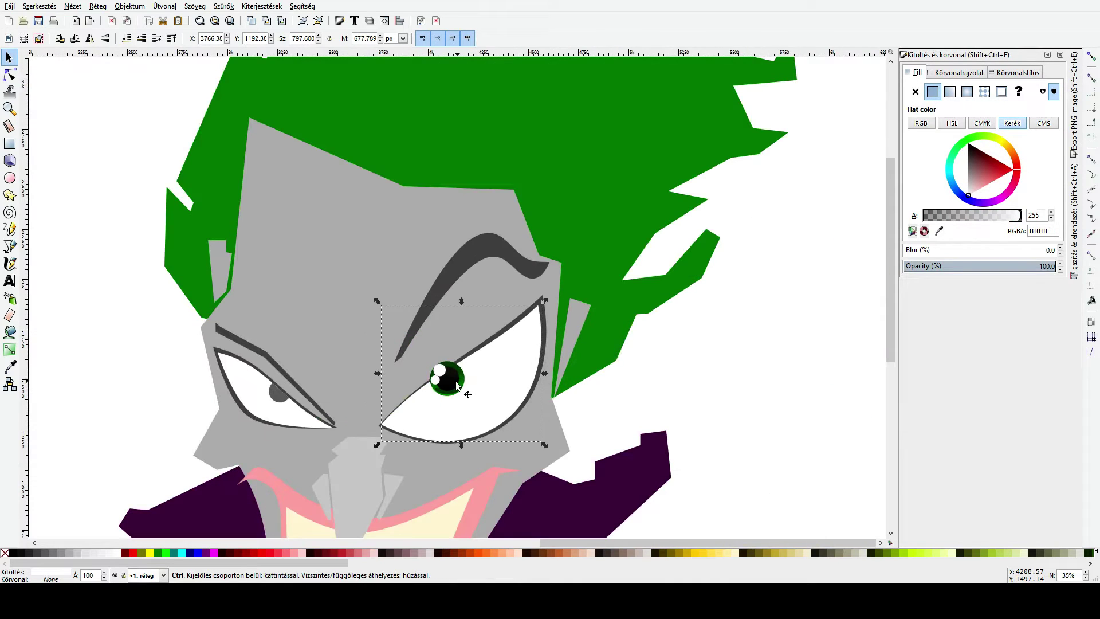
{"action": "scroll", "coordinate": [457, 386], "scroll_direction": "up", "scroll_amount": 4}
{"action": "left_click", "coordinate": [400, 347]}
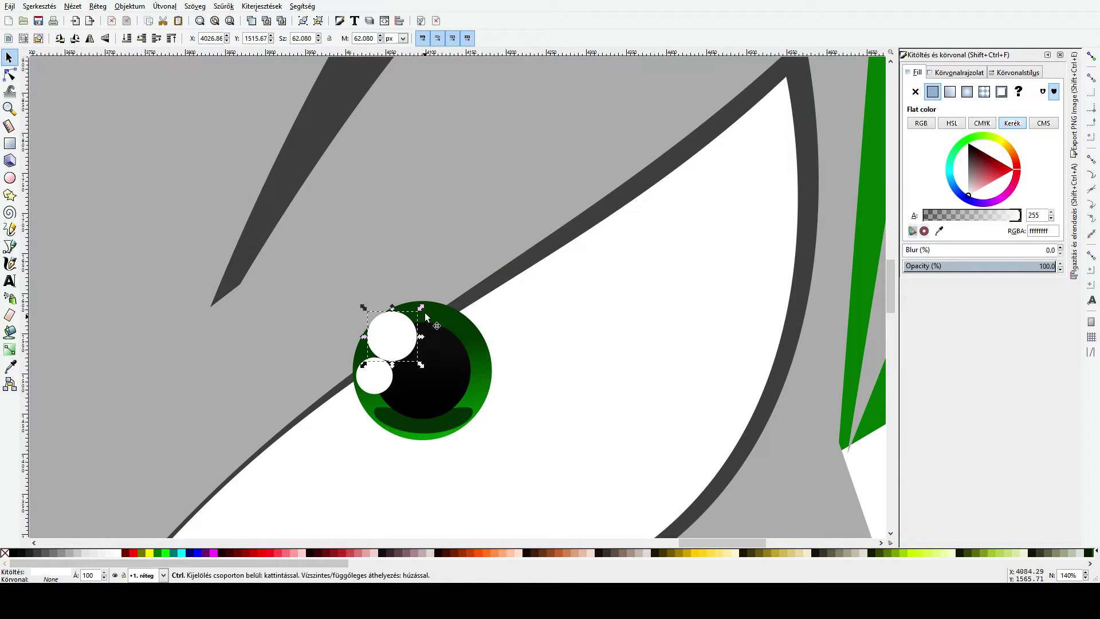
{"action": "left_click_drag", "start_coordinate": [422, 310], "coordinate": [416, 313]}
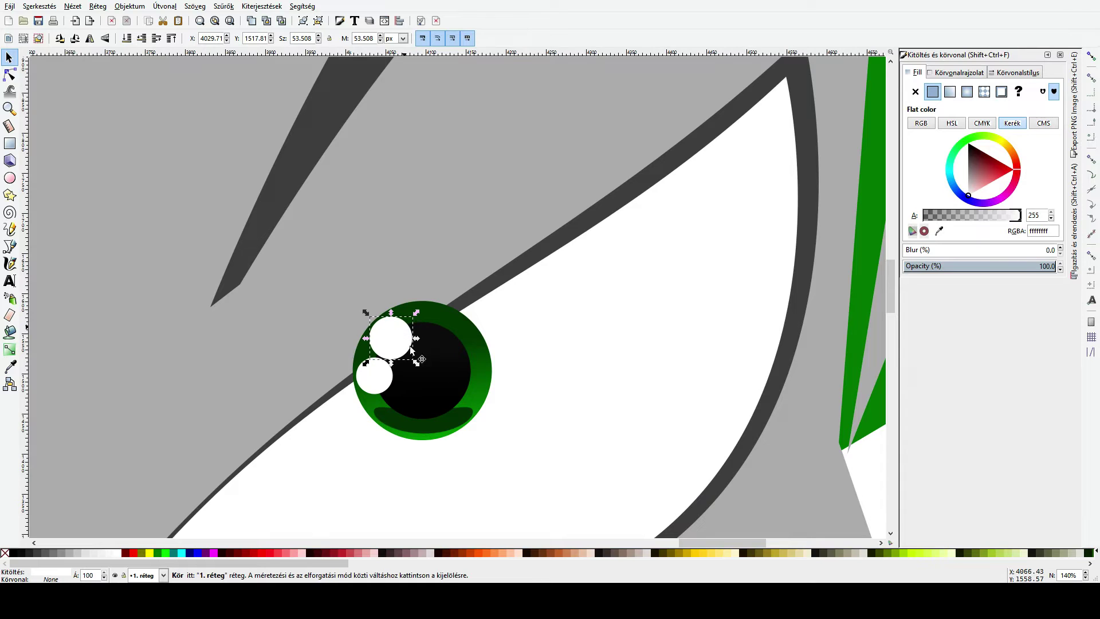
{"action": "left_click_drag", "start_coordinate": [383, 382], "coordinate": [384, 372]}
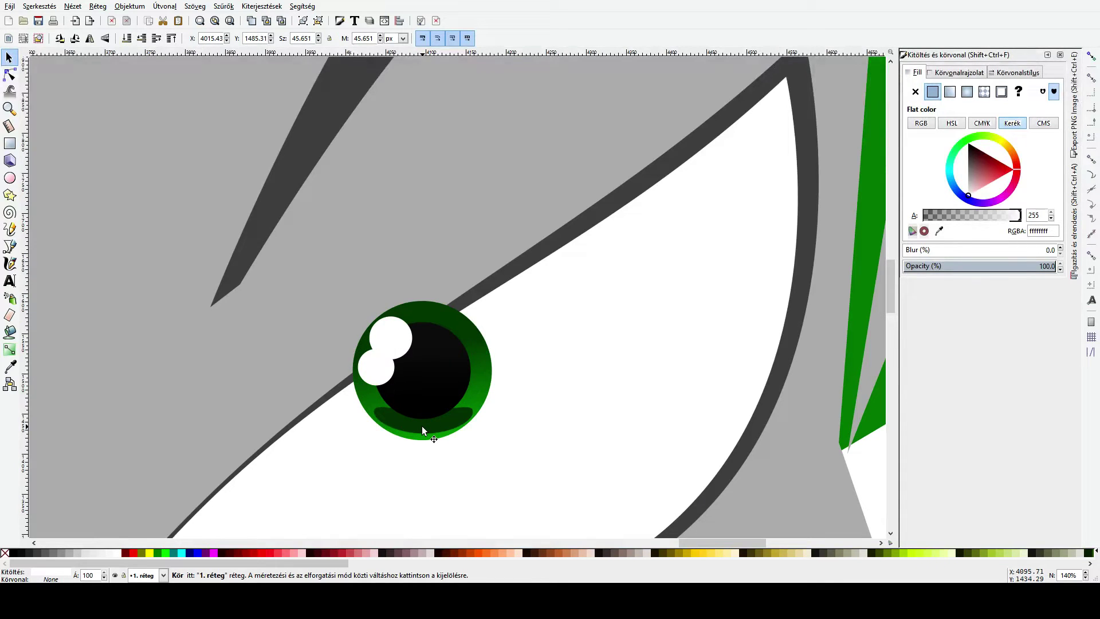
Step: Duplicate the green crescent as a white, vertically flipped copy and fit it across the iris's upper part, about 155 by 55 px
{"action": "left_click", "coordinate": [423, 430]}
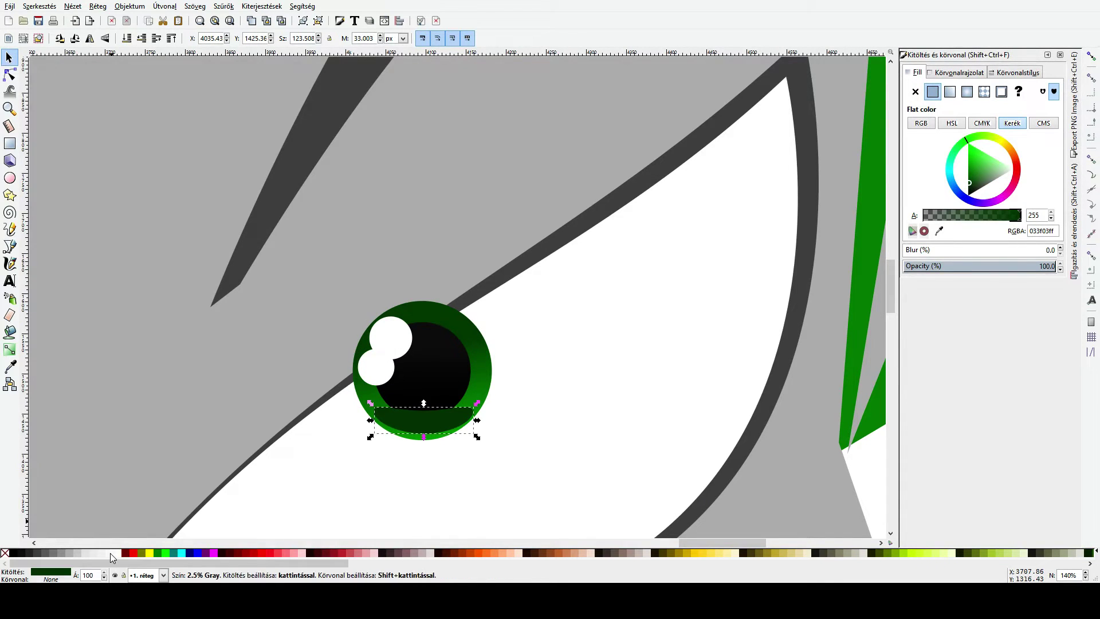
{"action": "left_click", "coordinate": [110, 552]}
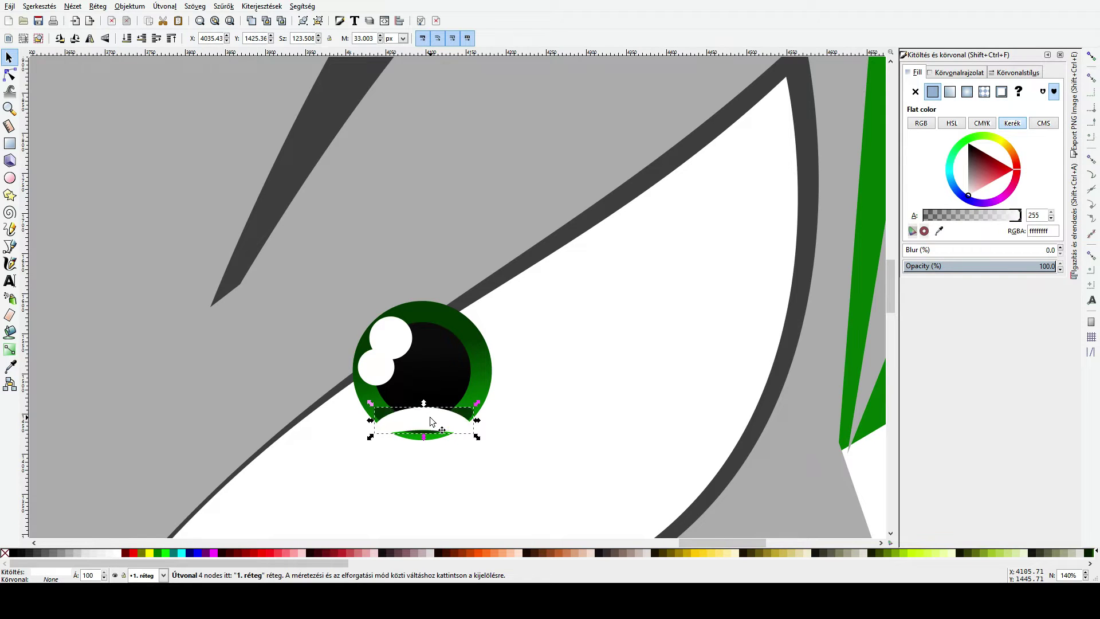
{"action": "key", "text": "v"}
{"action": "left_click_drag", "start_coordinate": [430, 417], "coordinate": [424, 370]}
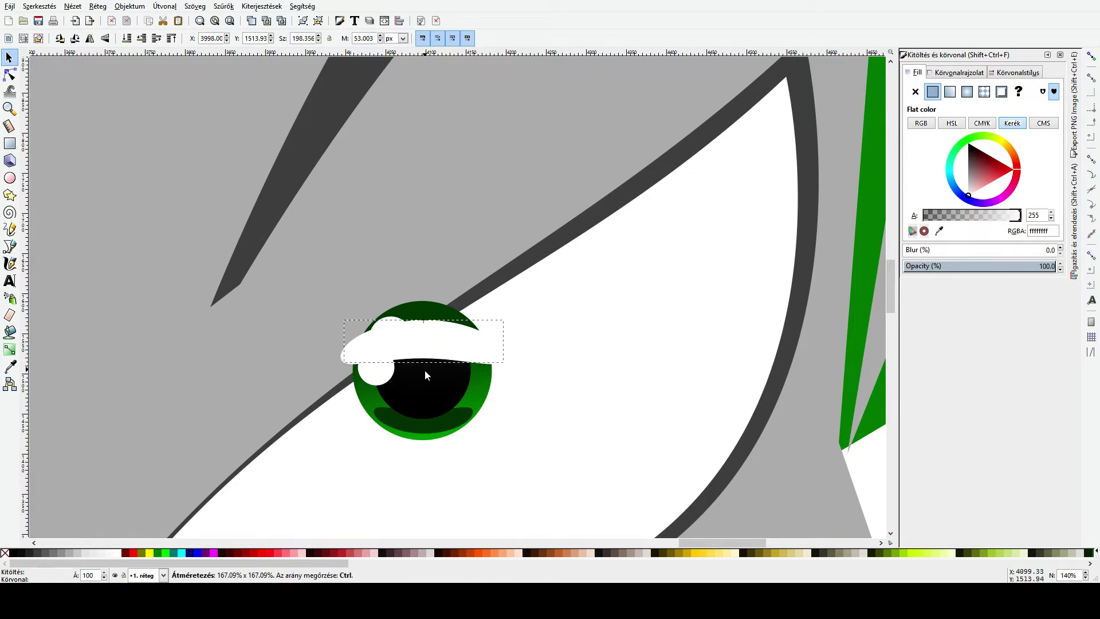
{"action": "left_click_drag", "start_coordinate": [510, 344], "coordinate": [455, 324]}
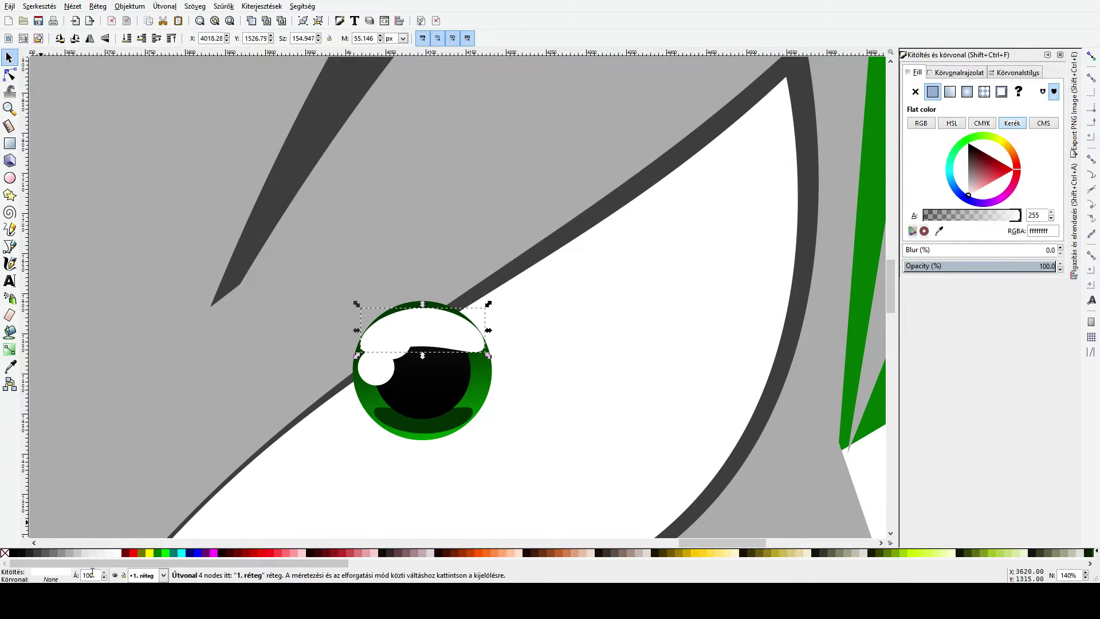
Step: Give the white upper crescent a vertical linear gradient that fades downward to transparent
{"action": "left_click", "coordinate": [9, 349]}
{"action": "left_click_drag", "start_coordinate": [432, 319], "coordinate": [434, 259]}
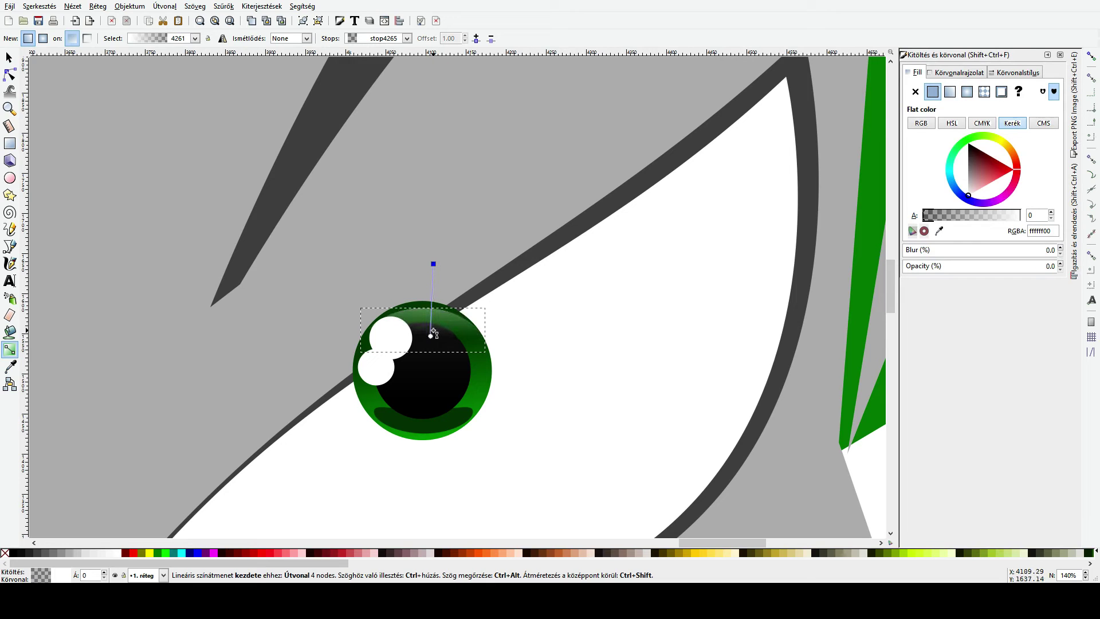
{"action": "key", "text": "s"}
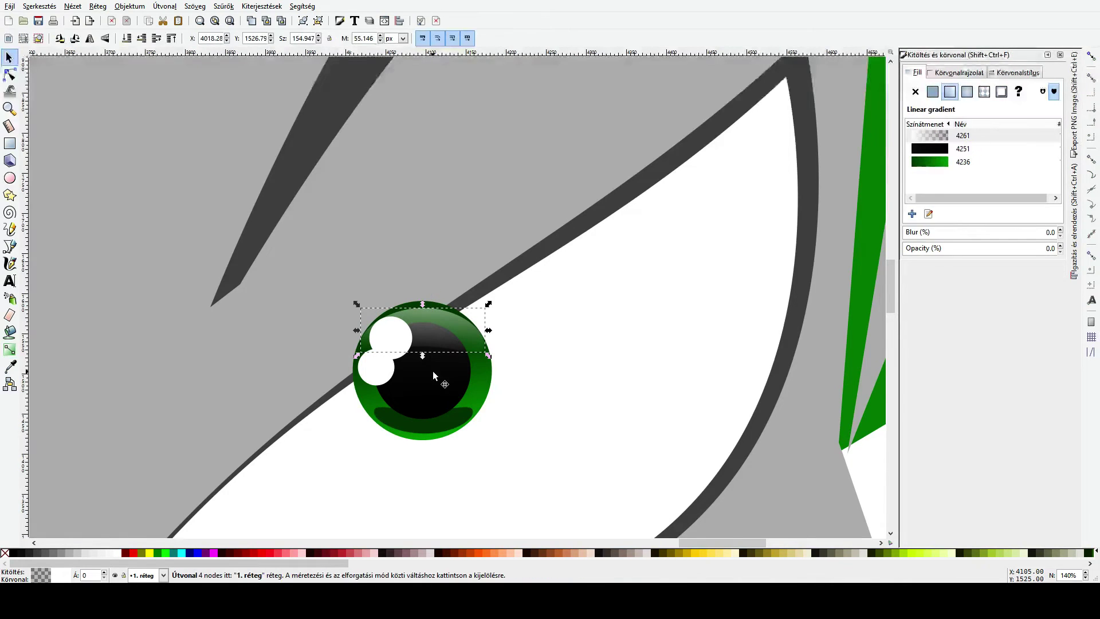
Step: Group all six iris, pupil and highlight objects, and raise the glossy crescent's upper edge closer to the iris rim
{"action": "left_click", "coordinate": [458, 372], "text": "shift"}
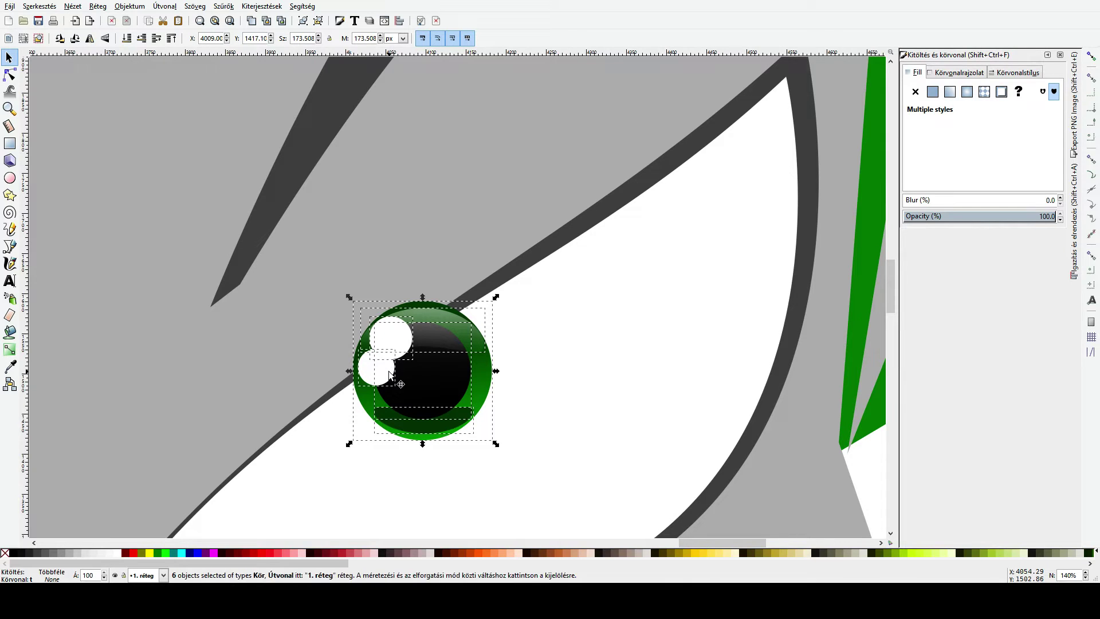
{"action": "key", "text": "ctrl+g"}
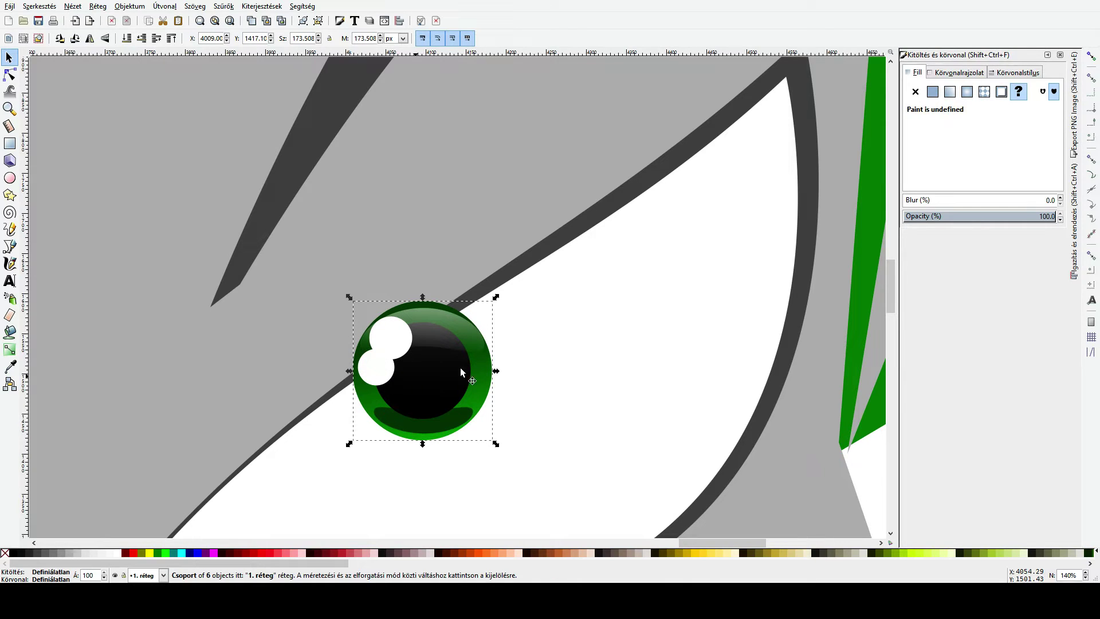
{"action": "left_click", "coordinate": [10, 75]}
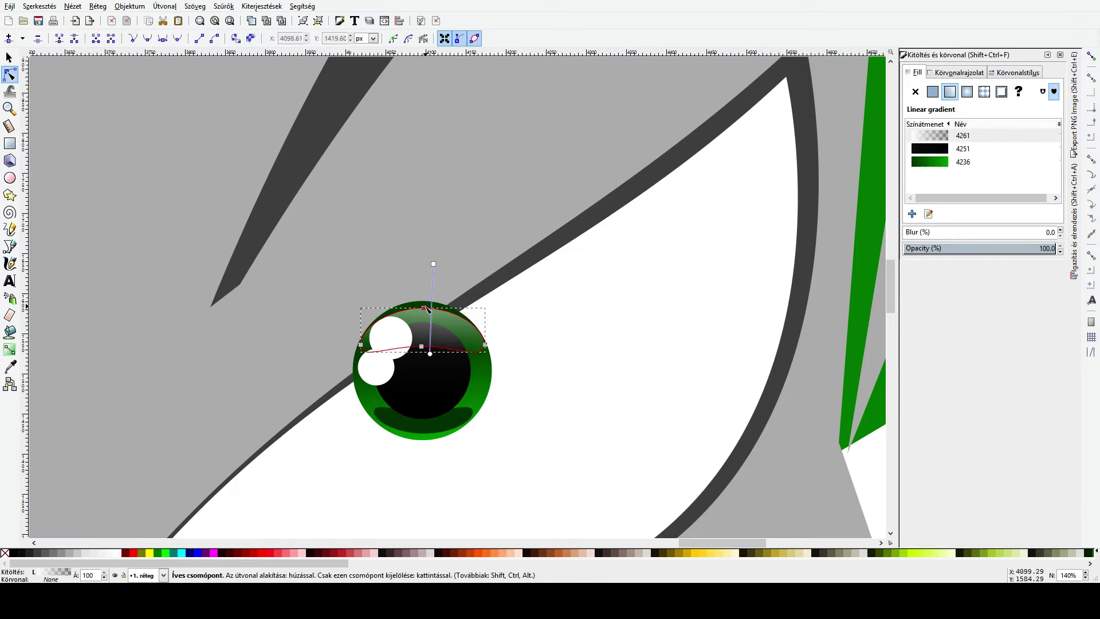
{"action": "left_click_drag", "start_coordinate": [426, 307], "coordinate": [427, 303]}
{"action": "key", "text": "s"}
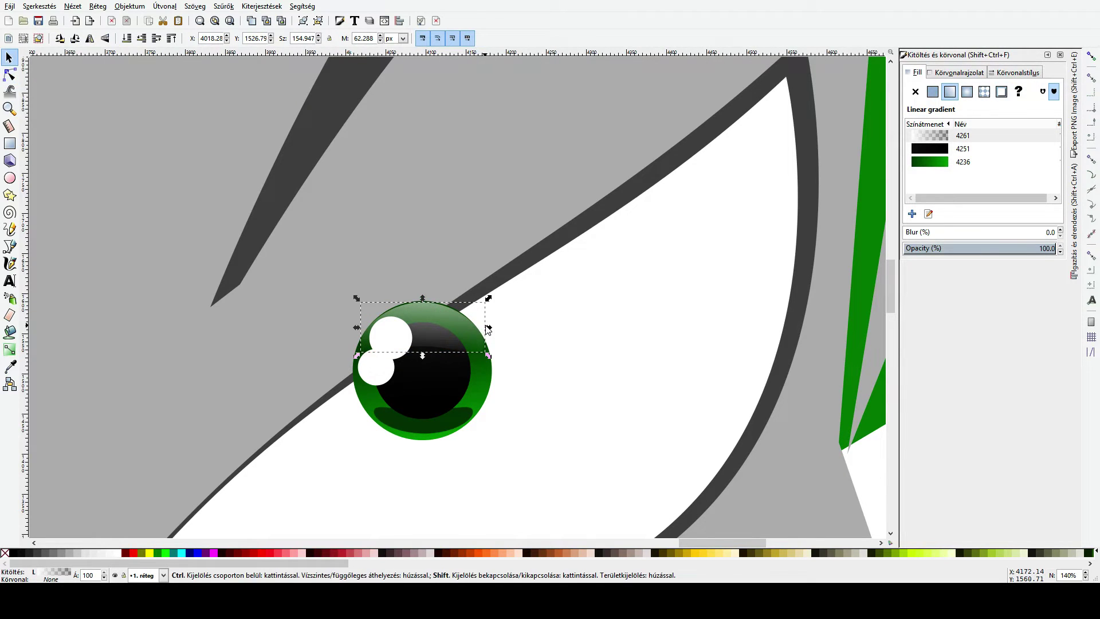
Step: Duplicate the white eye shape and use the copy to clip the iris group to the eye's outline
{"action": "left_click", "coordinate": [534, 338]}
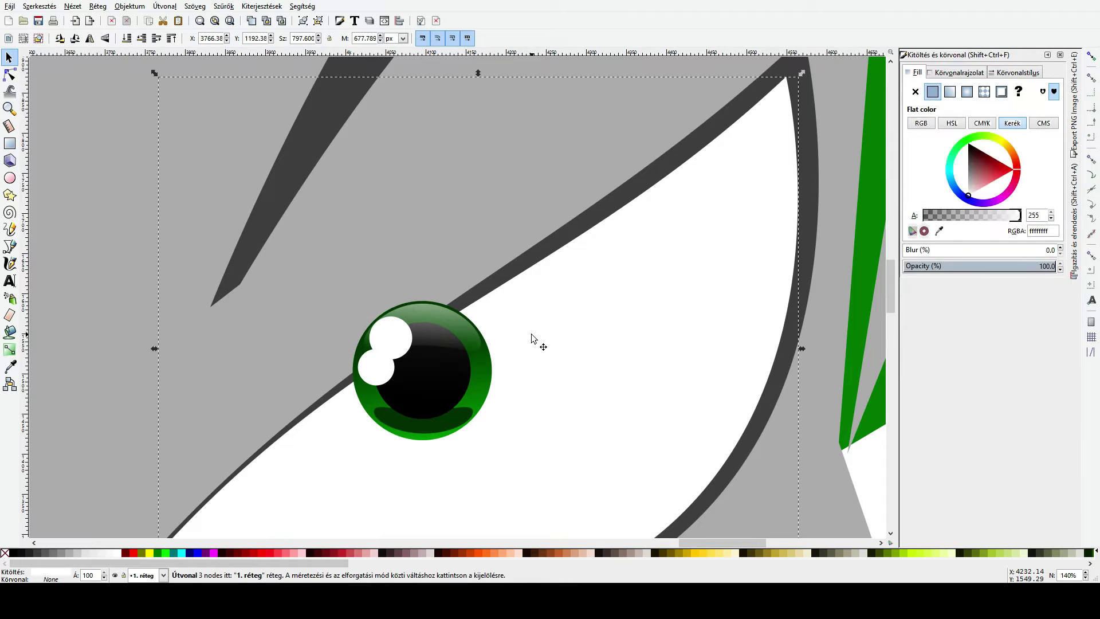
{"action": "key", "text": "ctrl+d"}
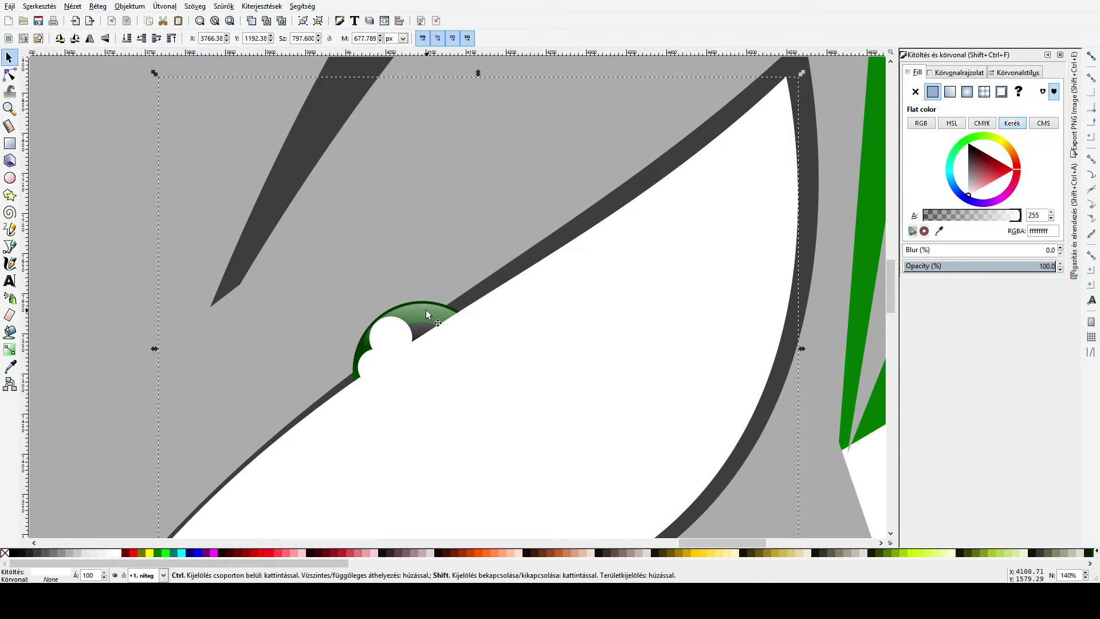
{"action": "left_click", "coordinate": [425, 309], "text": "ctrl+shift"}
{"action": "left_click", "coordinate": [426, 310]}
{"action": "left_click", "coordinate": [521, 335], "text": "shift"}
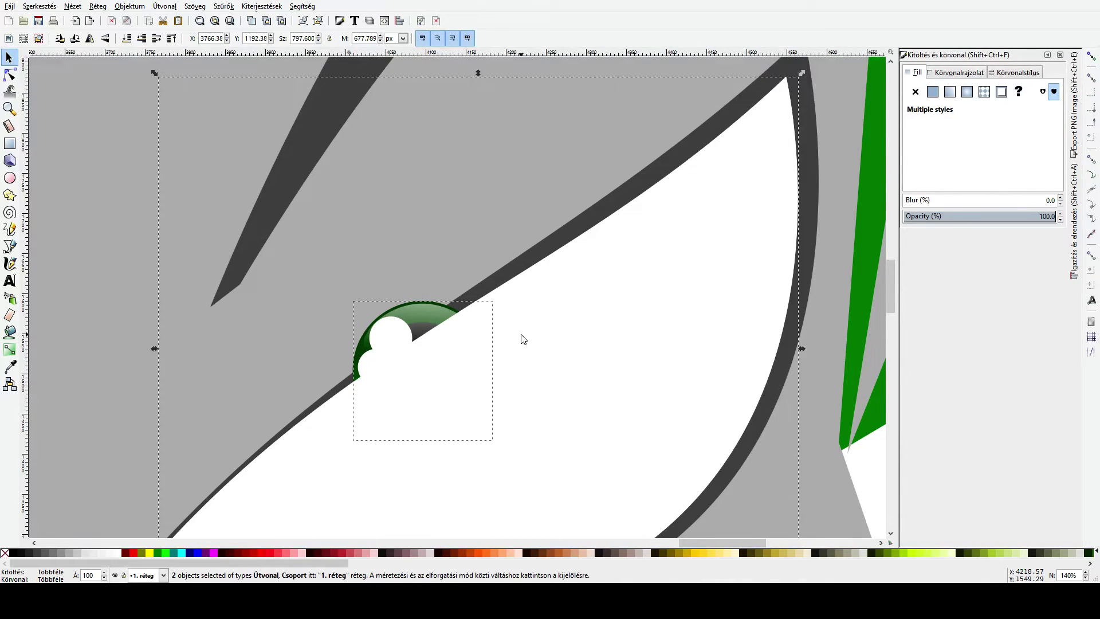
{"action": "left_click", "coordinate": [551, 534]}
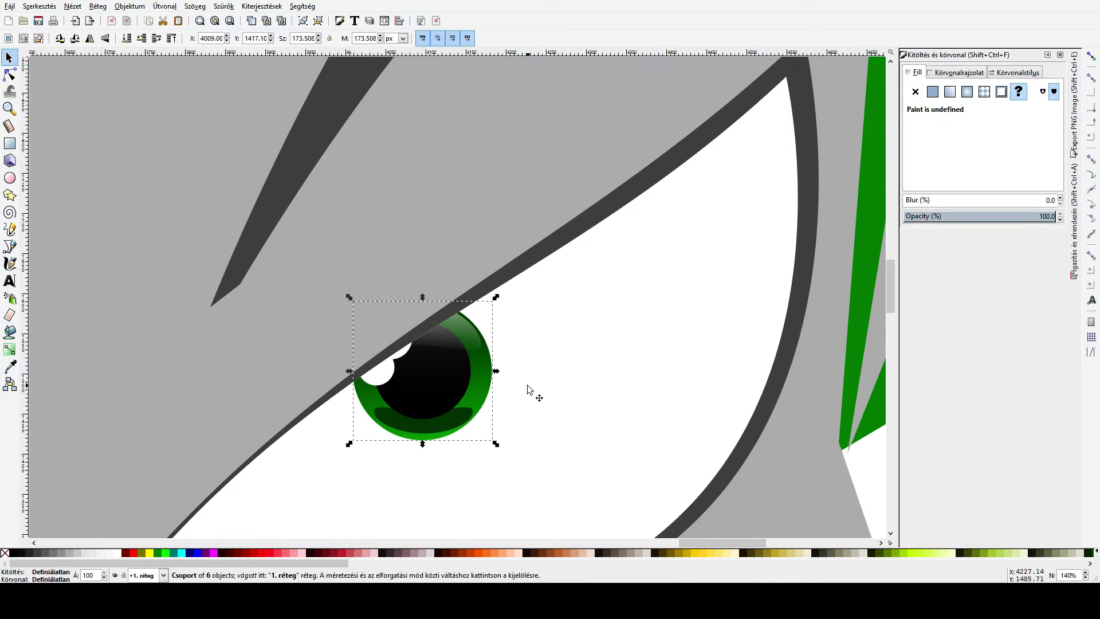
{"action": "scroll", "coordinate": [528, 386], "scroll_direction": "down", "scroll_amount": 5}
{"action": "left_click", "coordinate": [745, 418]}
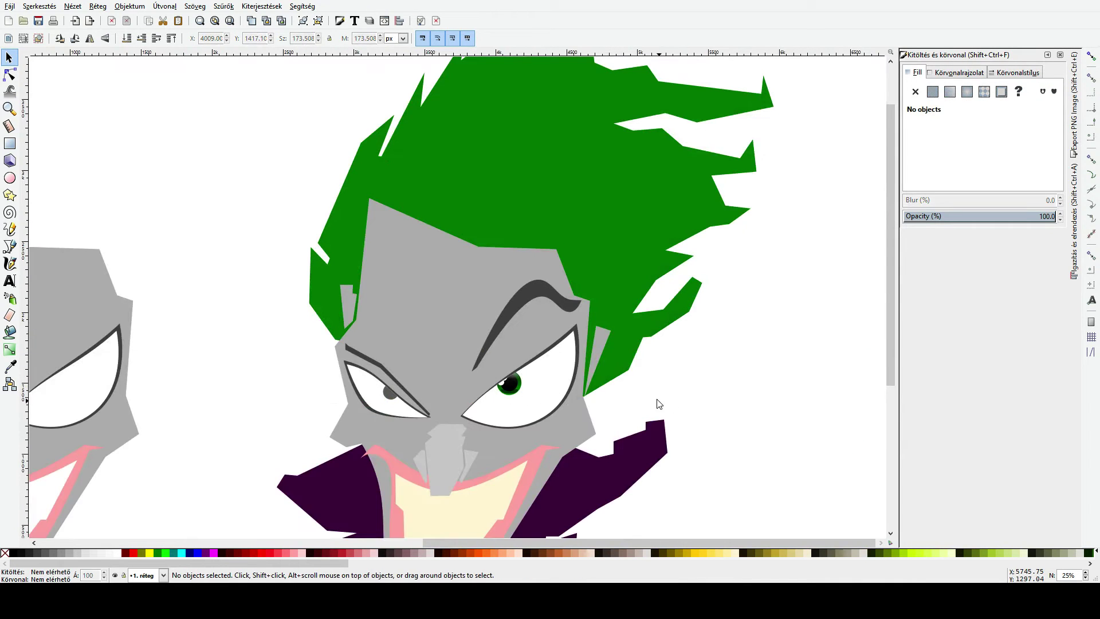
Step: Copy the larger eye's green iris group and place the copy over the smaller eye's grey pupil
{"action": "scroll", "coordinate": [658, 404], "scroll_direction": "down", "scroll_amount": 4}
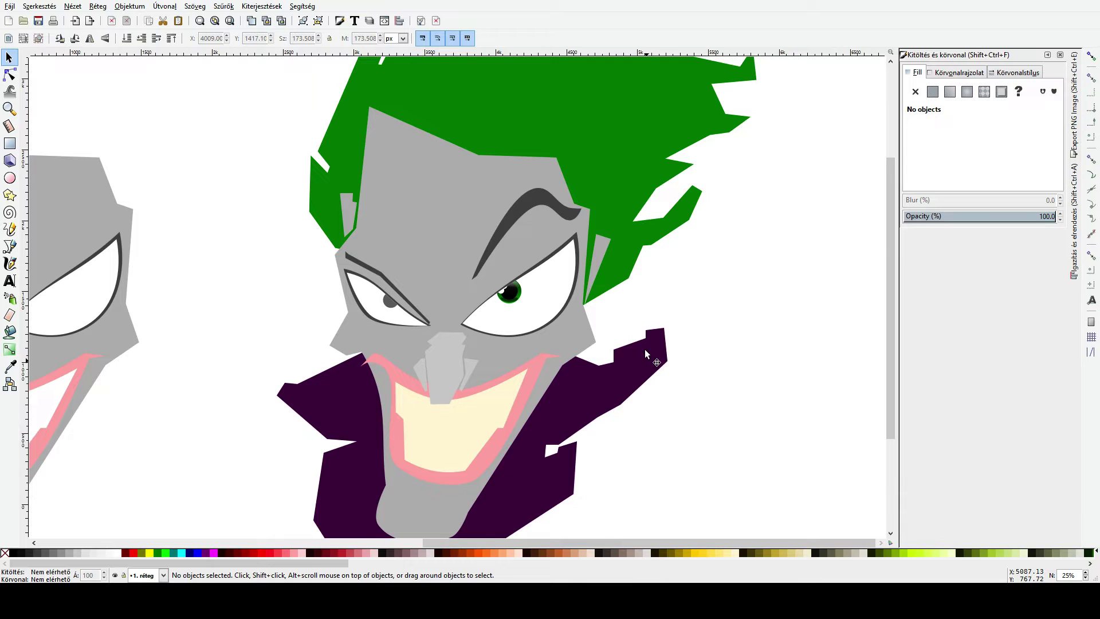
{"action": "scroll", "coordinate": [513, 304], "scroll_direction": "up", "scroll_amount": 2}
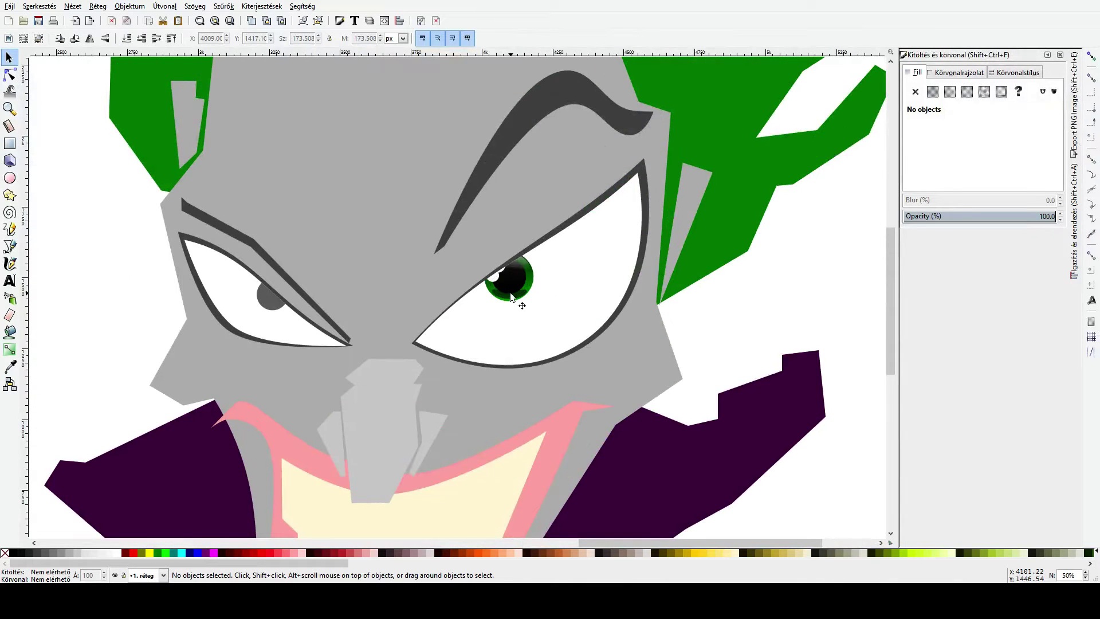
{"action": "left_click", "coordinate": [511, 289]}
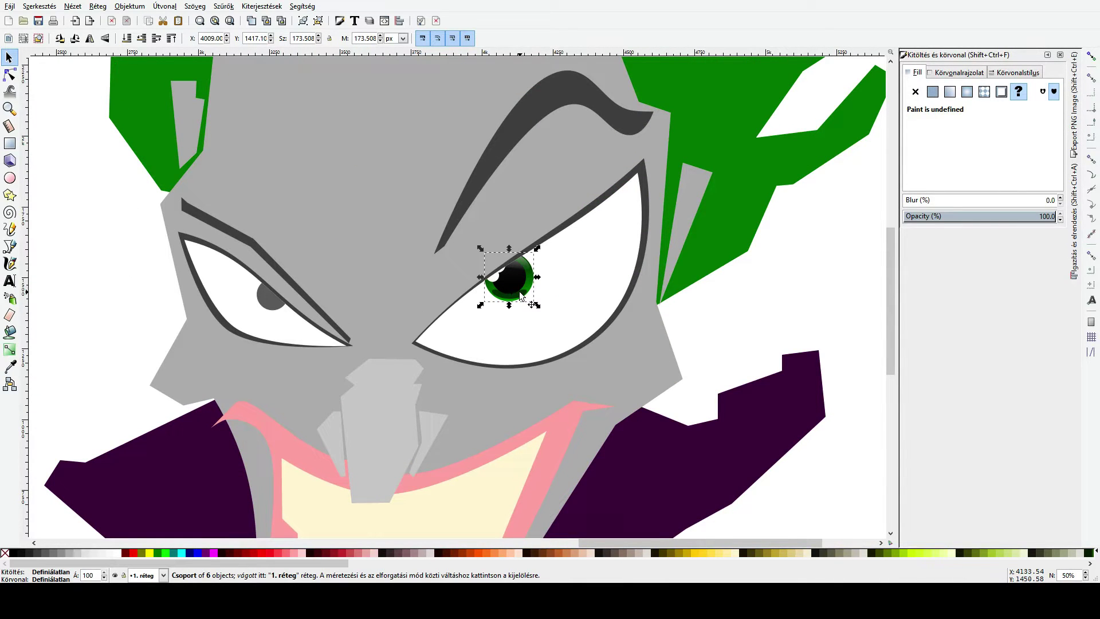
{"action": "key", "text": "ctrl"}
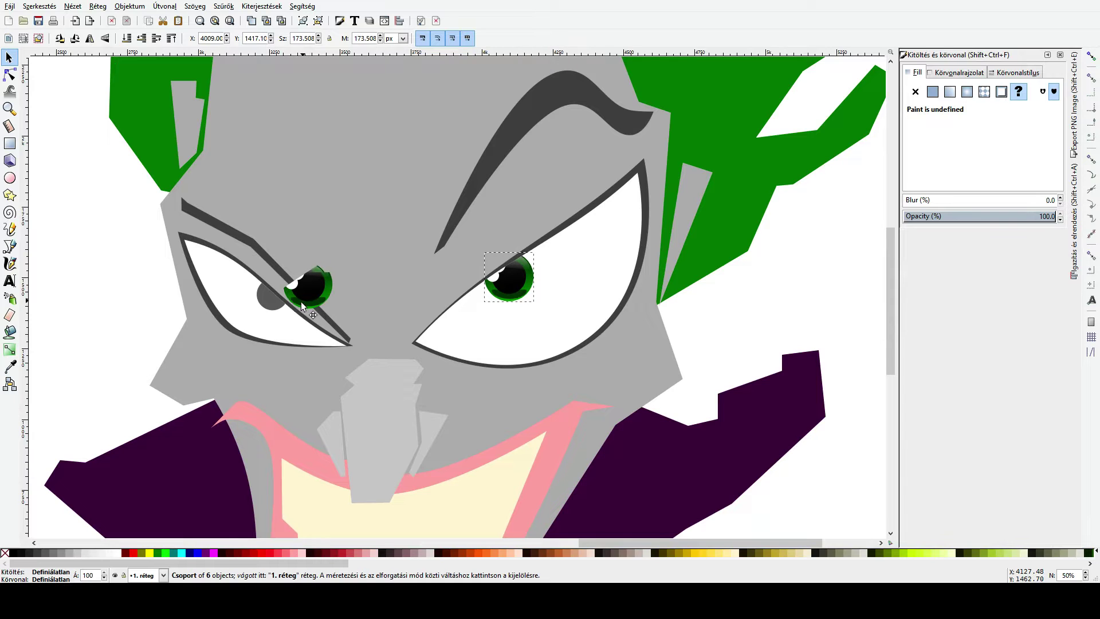
{"action": "left_click_drag", "start_coordinate": [301, 301], "coordinate": [275, 304]}
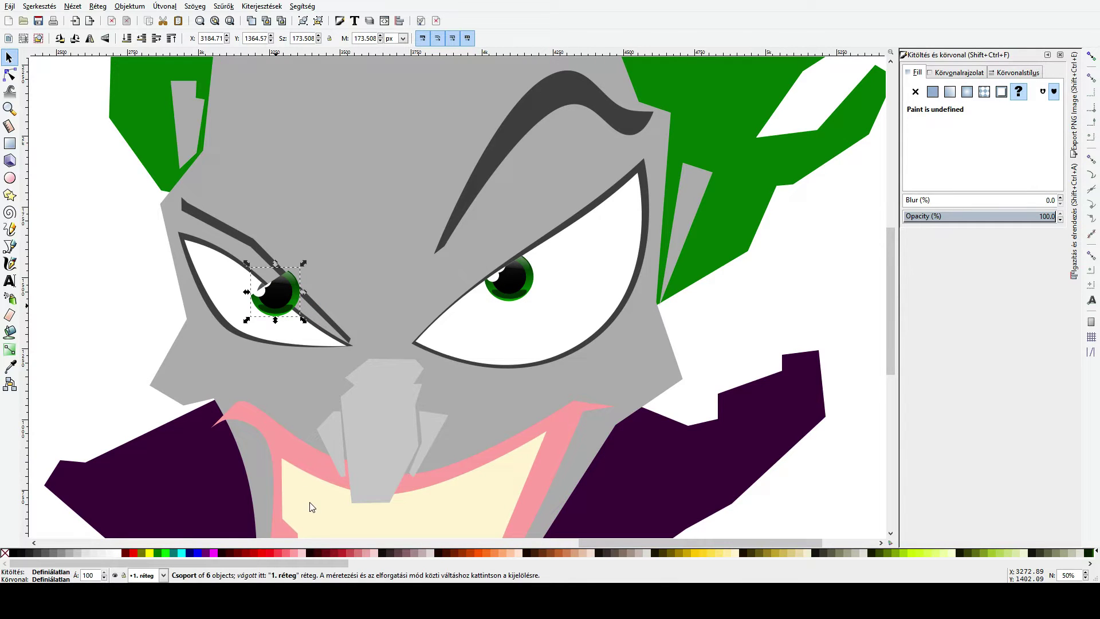
Step: Release the clip from the copied iris, delete the freed eye-white shape and reselect the iris
{"action": "key", "text": "ctrl+v"}
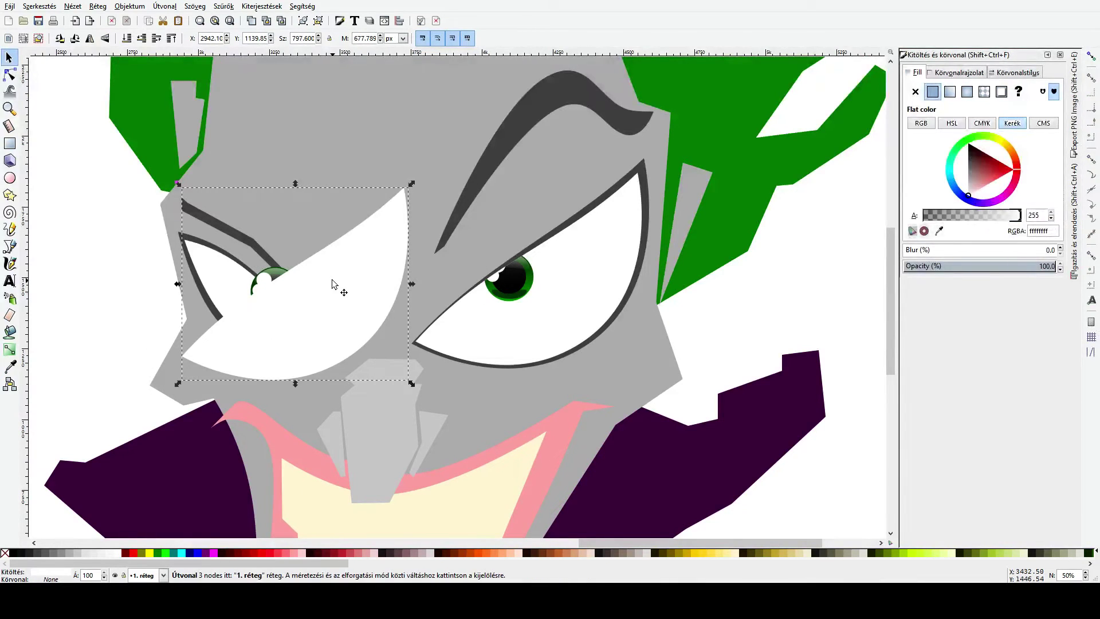
{"action": "key", "text": "Delete"}
{"action": "left_click", "coordinate": [275, 292]}
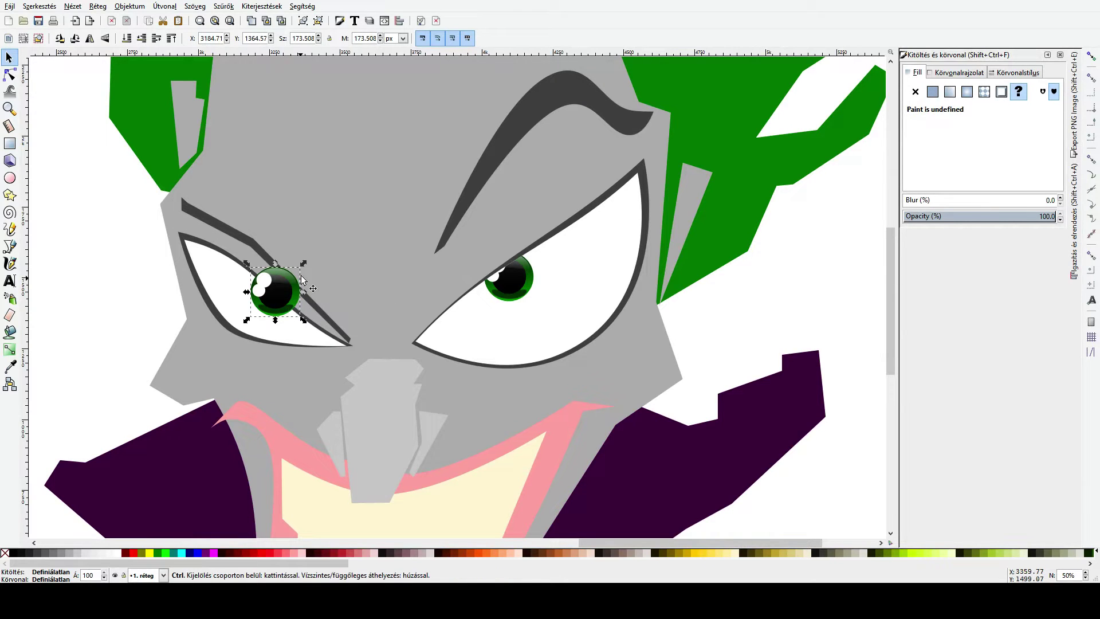
Step: Shrink the copied iris to about 119 px over the smaller eye's grey pupil and remove the grey pupil beneath it
{"action": "left_click_drag", "start_coordinate": [306, 261], "coordinate": [279, 312]}
{"action": "left_click", "coordinate": [278, 308], "text": "alt"}
{"action": "key", "text": "Escape"}
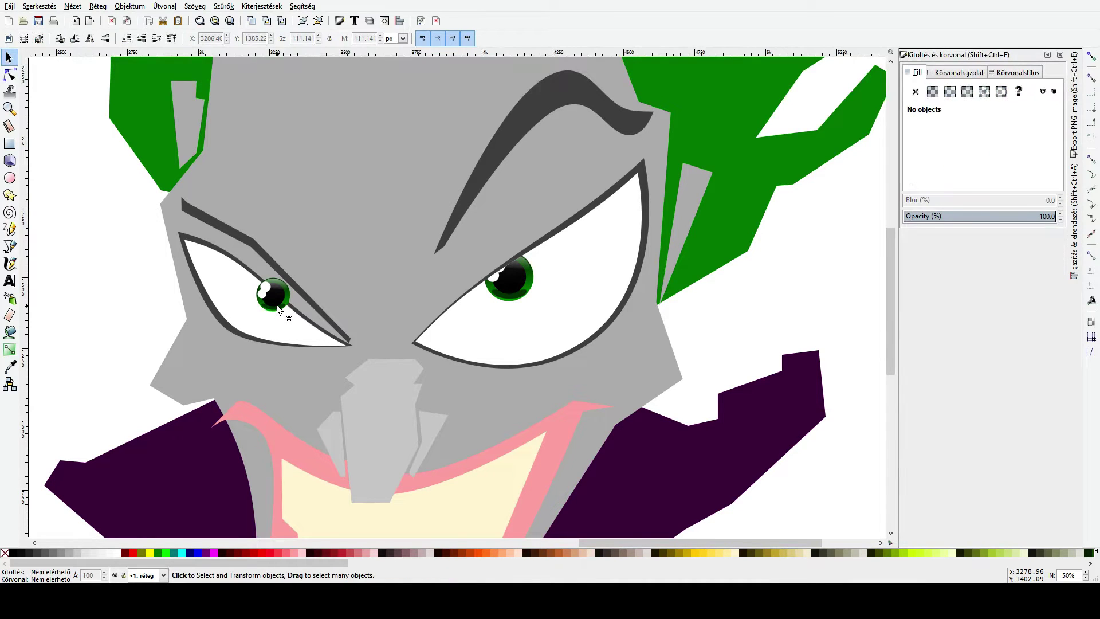
Step: Clip the small iris with a raised duplicate of the smaller eye's white shape
{"action": "left_click", "coordinate": [275, 337]}
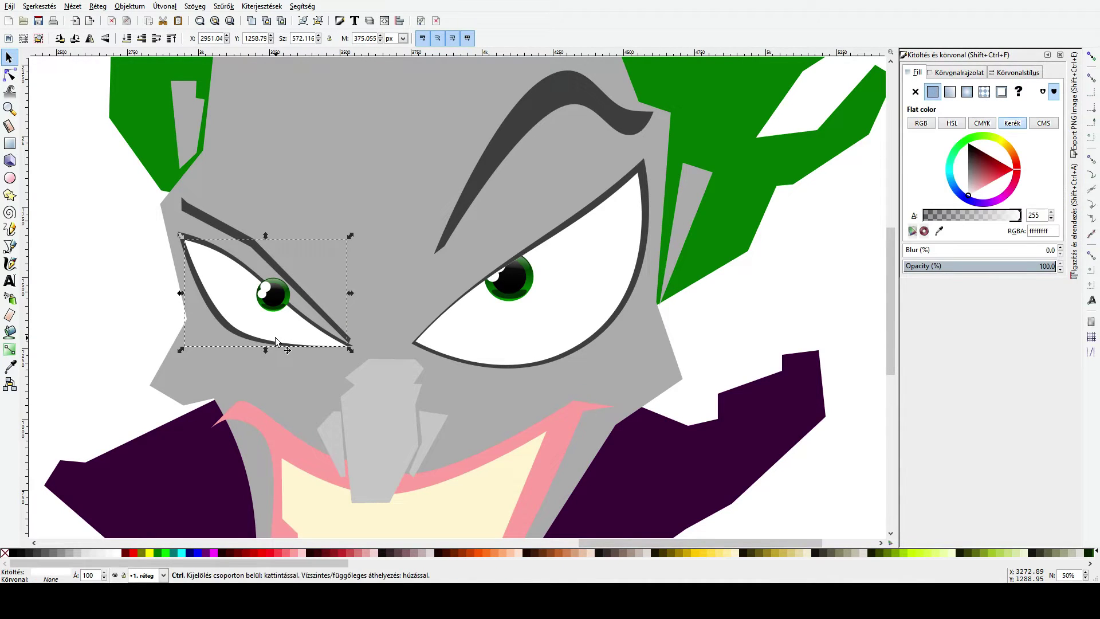
{"action": "key", "text": "Page_Up"}
{"action": "left_click", "coordinate": [285, 294], "text": "shift"}
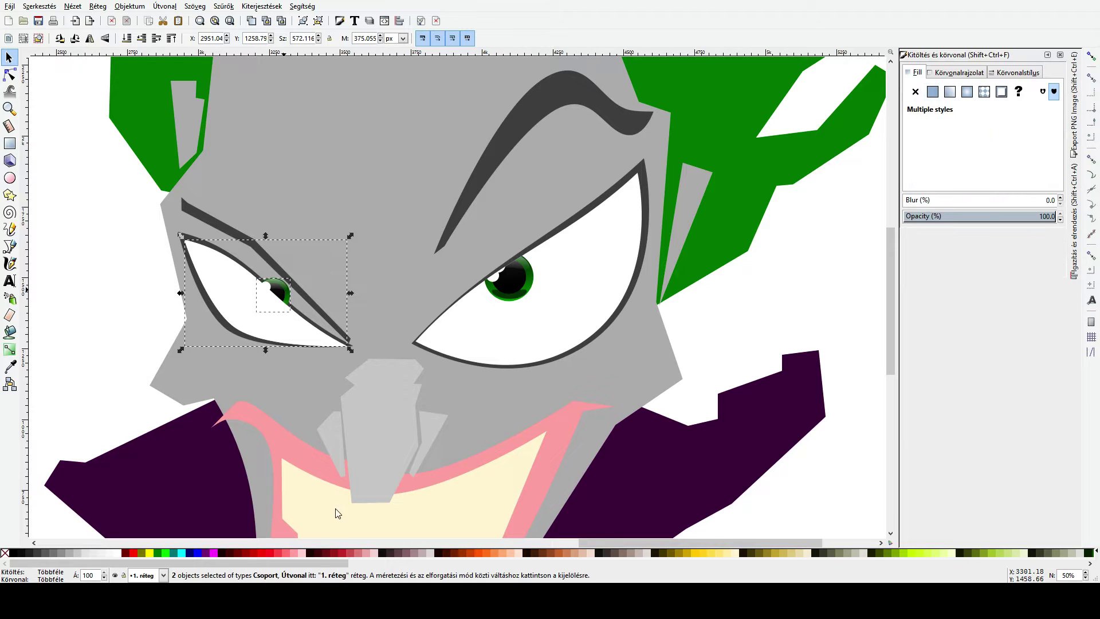
{"action": "key", "text": "ctrl+g"}
{"action": "left_click", "coordinate": [732, 331]}
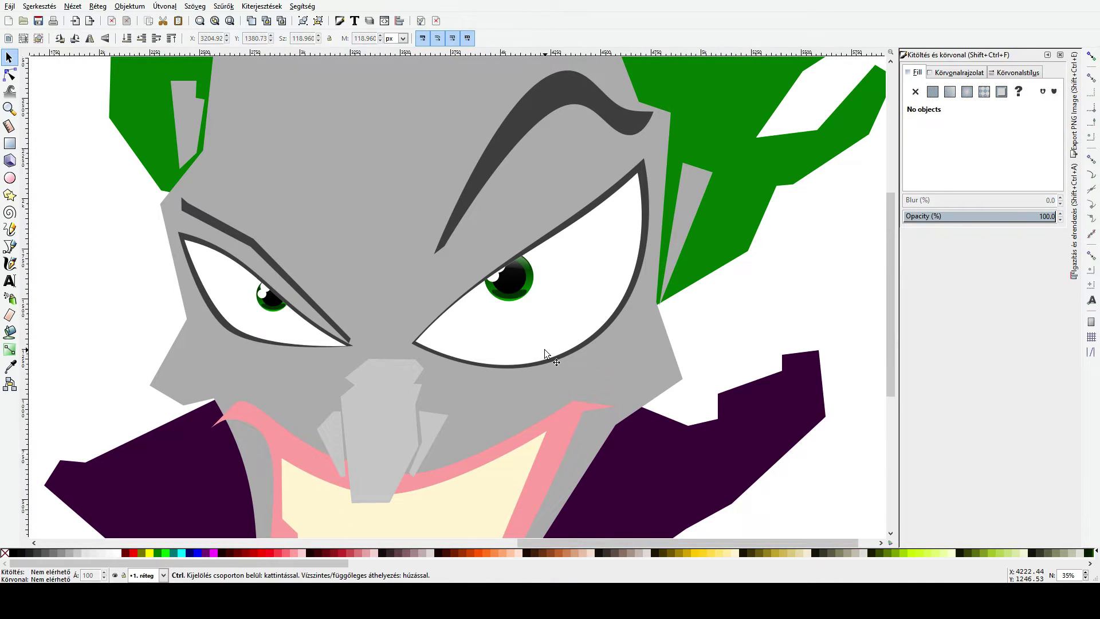
Step: Colour the smaller eye's white pale pink (ffc7c7) and apply a radial gradient fill from it
{"action": "scroll", "coordinate": [544, 349], "scroll_direction": "down", "scroll_amount": 3}
{"action": "scroll", "coordinate": [544, 350], "scroll_direction": "up", "scroll_amount": 4}
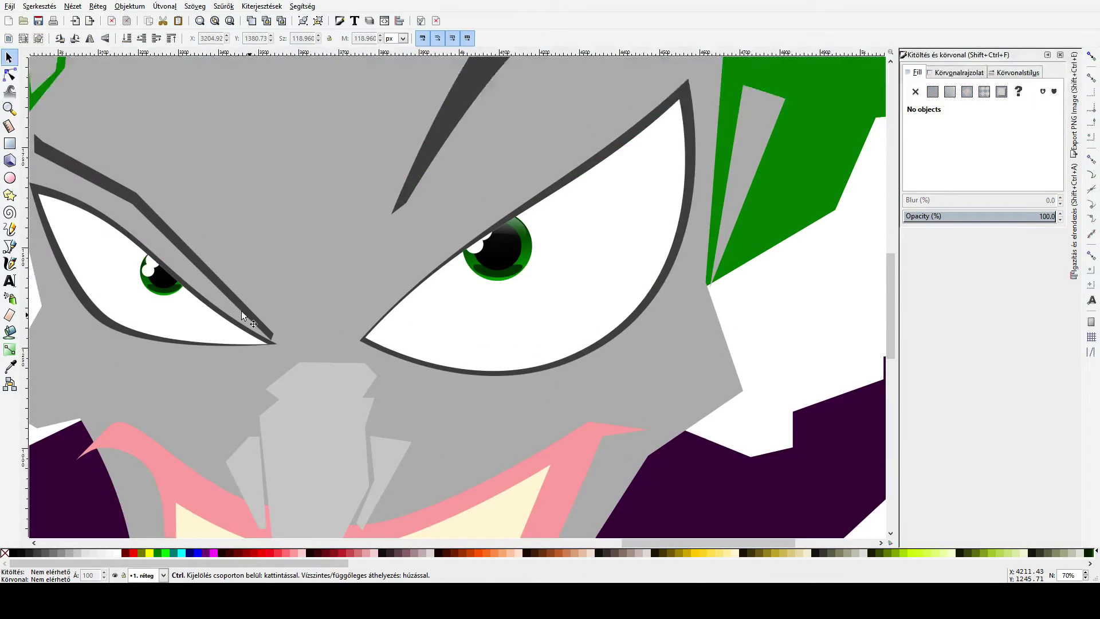
{"action": "left_click", "coordinate": [184, 317]}
{"action": "left_click", "coordinate": [10, 349]}
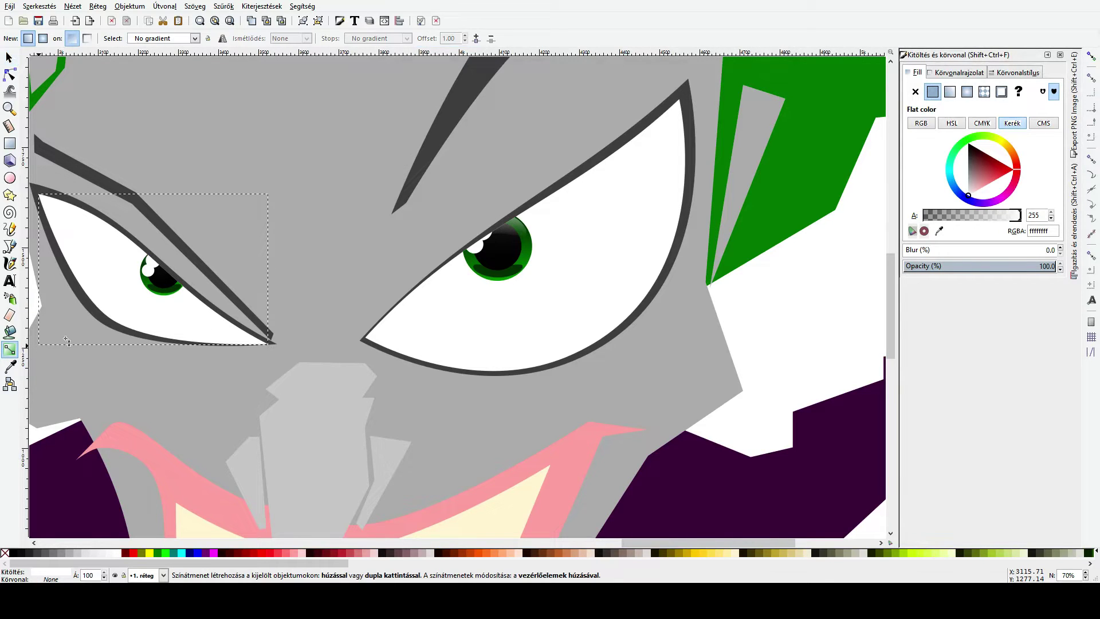
{"action": "left_click", "coordinate": [970, 180]}
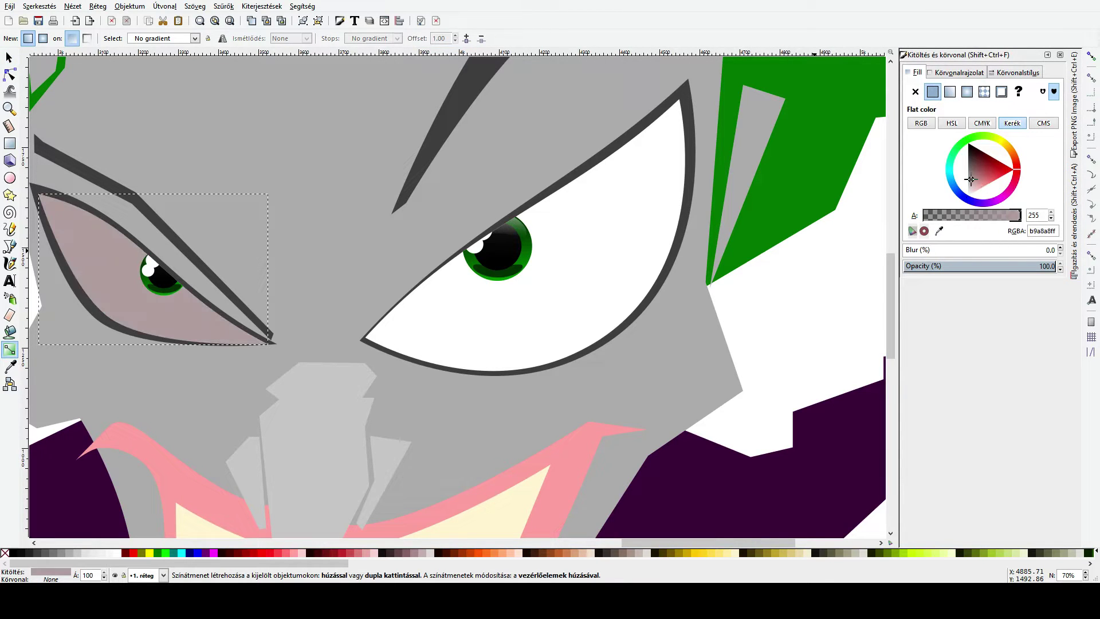
{"action": "mouse_move", "coordinate": [975, 182]}
{"action": "left_mouse_down"}
{"action": "mouse_move", "coordinate": [970, 195]}
{"action": "mouse_move", "coordinate": [981, 194]}
{"action": "left_mouse_up"}
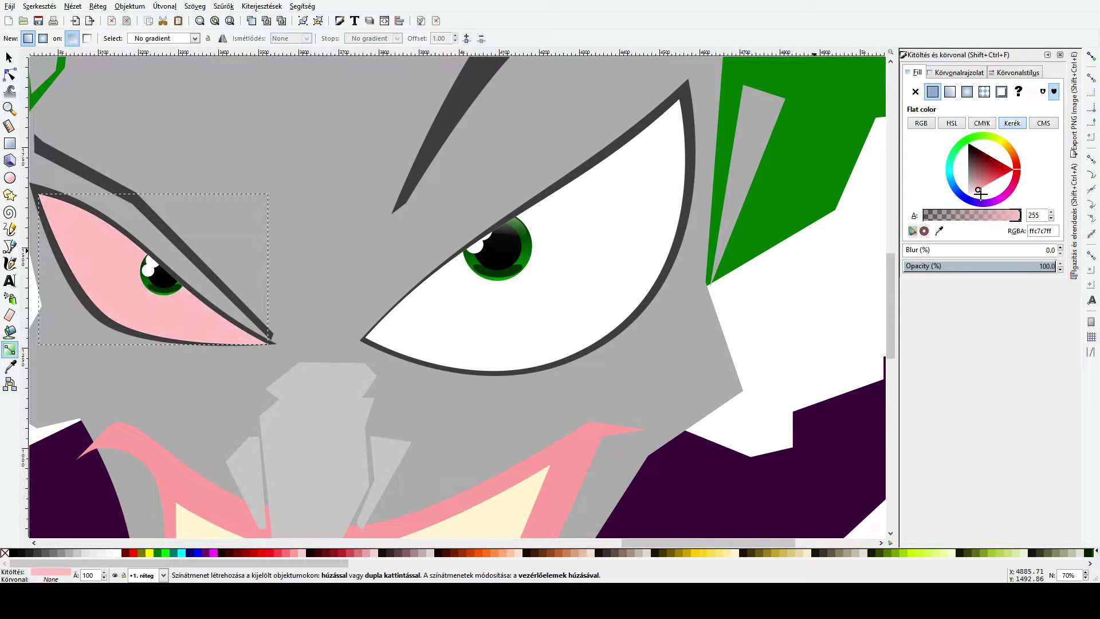
{"action": "left_click", "coordinate": [43, 39]}
{"action": "left_click_drag", "start_coordinate": [121, 299], "coordinate": [149, 262]}
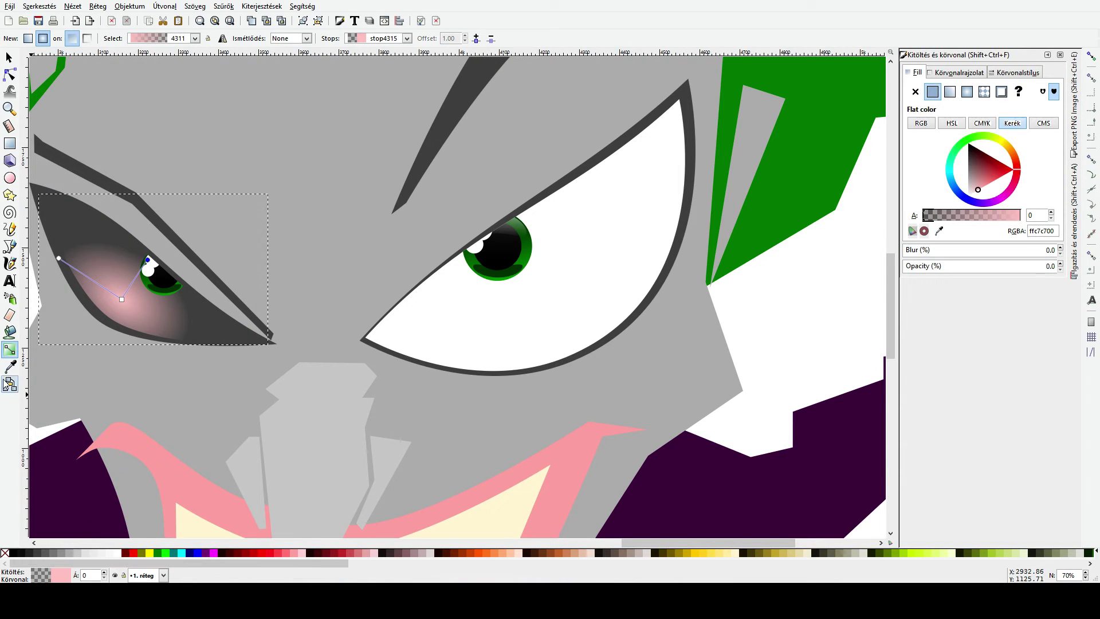
Step: Set the radial gradient's outer stop to opaque pink f3cdcd and its centre stop to white
{"action": "left_click", "coordinate": [10, 367]}
{"action": "left_click", "coordinate": [134, 441]}
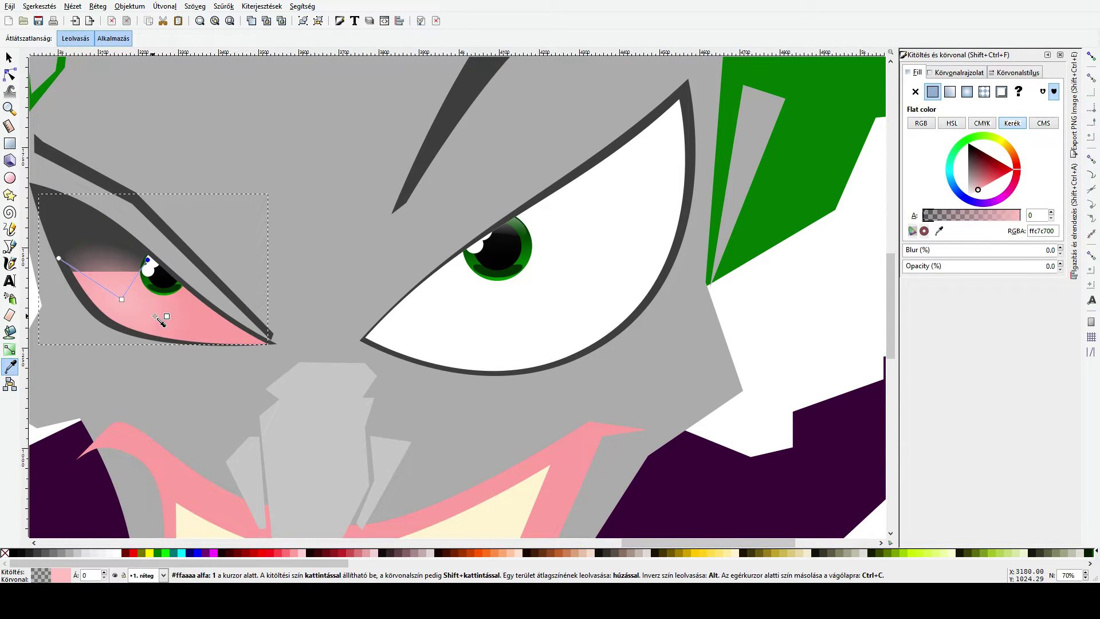
{"action": "left_click", "coordinate": [977, 192]}
{"action": "left_click_drag", "start_coordinate": [975, 285], "coordinate": [974, 484]}
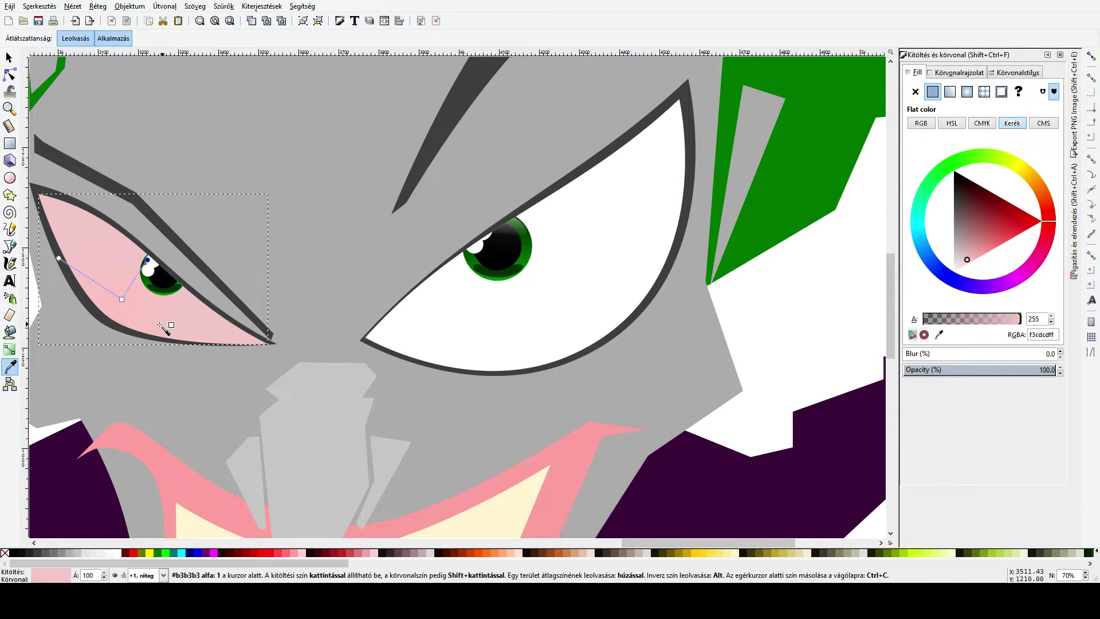
{"action": "left_click", "coordinate": [128, 308]}
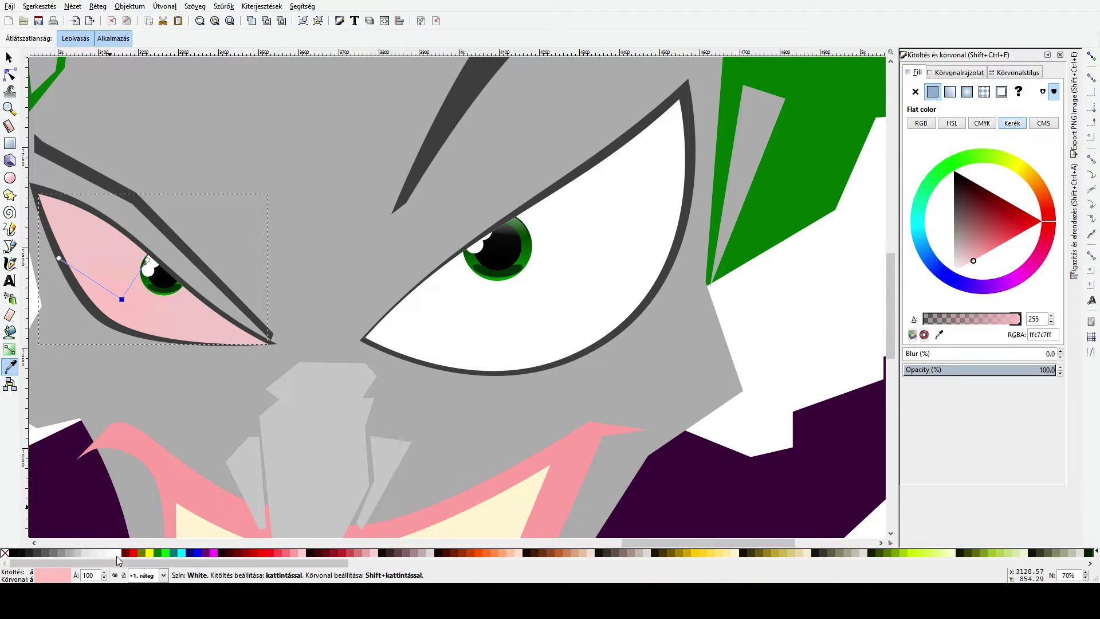
{"action": "left_click", "coordinate": [127, 308]}
Step: Move the gradient's centre next to the small iris and extend both radius handles past the eye's upper edge
{"action": "left_click_drag", "start_coordinate": [123, 301], "coordinate": [145, 283]}
{"action": "left_click_drag", "start_coordinate": [81, 240], "coordinate": [46, 196]}
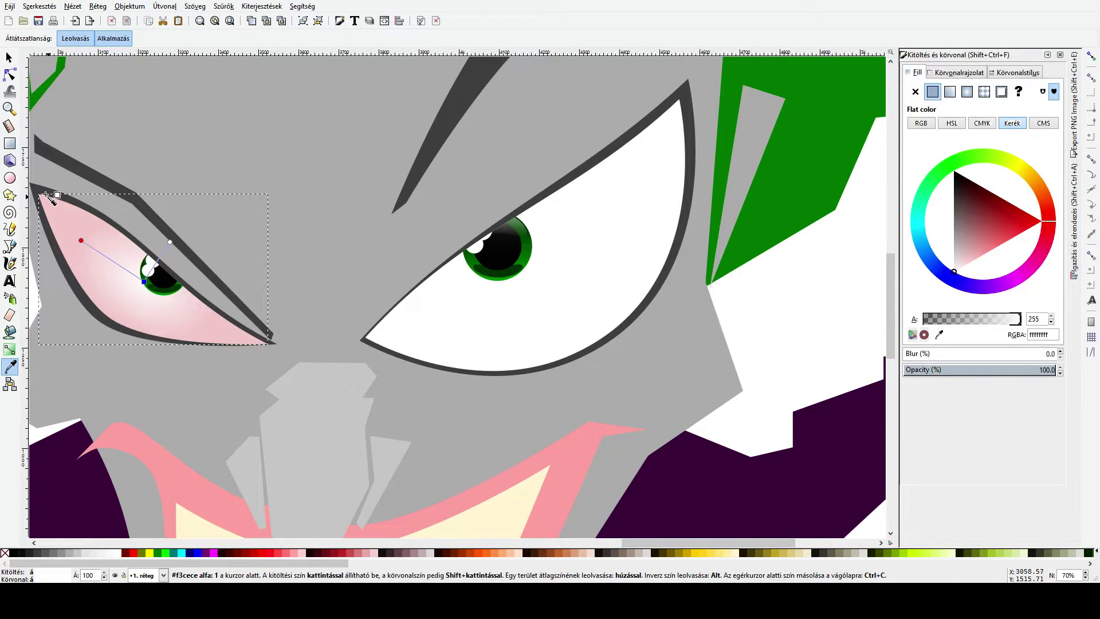
{"action": "left_click_drag", "start_coordinate": [175, 246], "coordinate": [243, 178]}
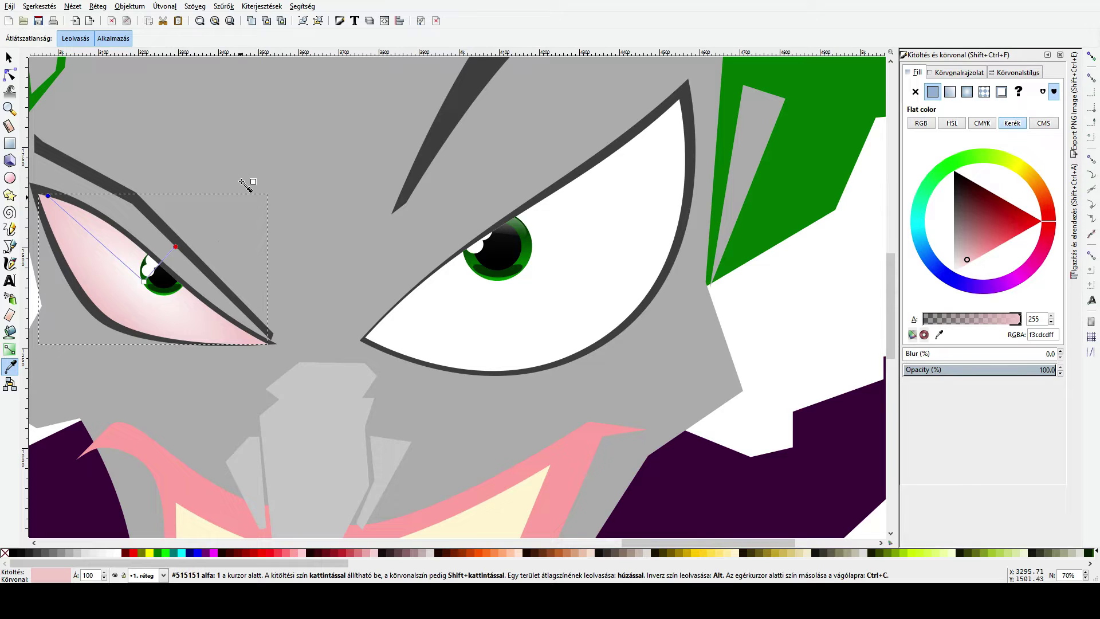
Step: Fill the larger eye's white with the same white-to-pink radial gradient, 4311
{"action": "key", "text": "s"}
{"action": "left_click", "coordinate": [569, 331], "text": "ctrl"}
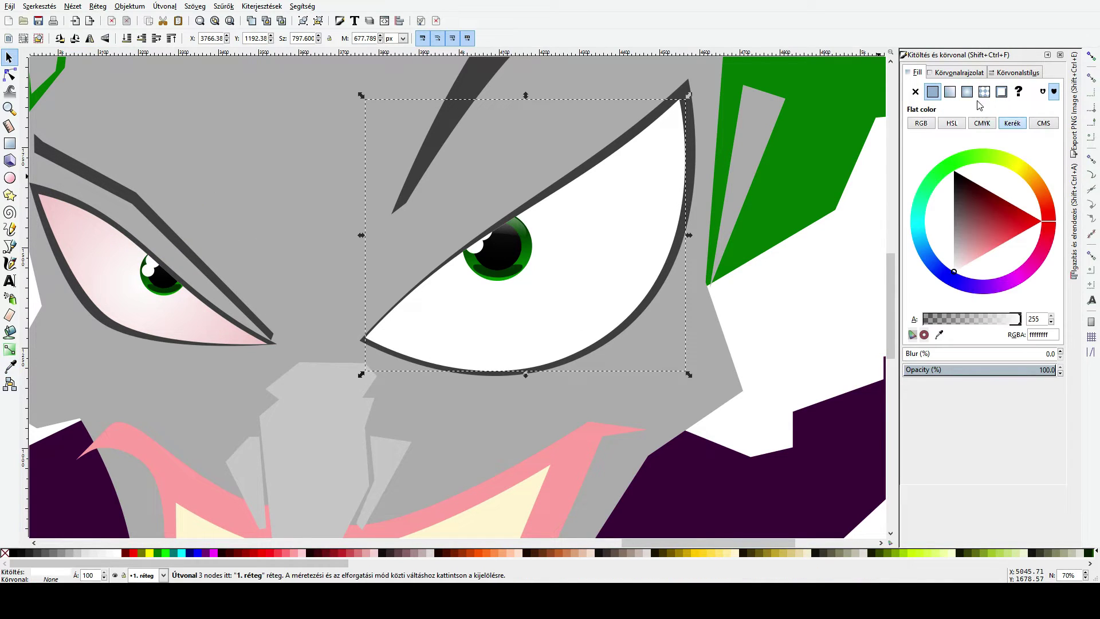
{"action": "left_click", "coordinate": [967, 91]}
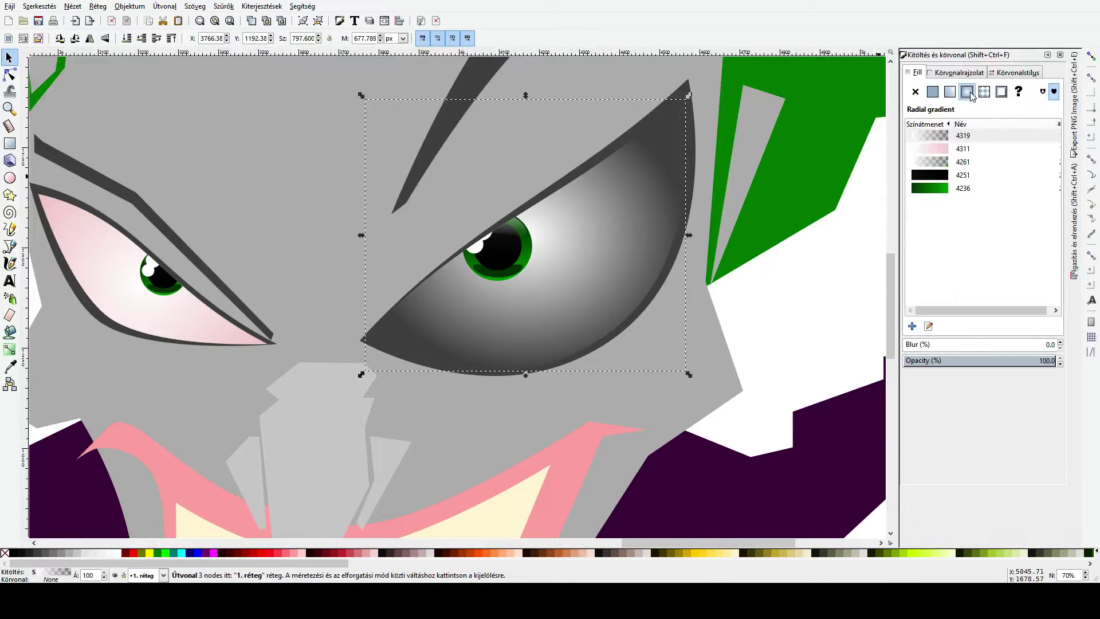
{"action": "left_click", "coordinate": [955, 150]}
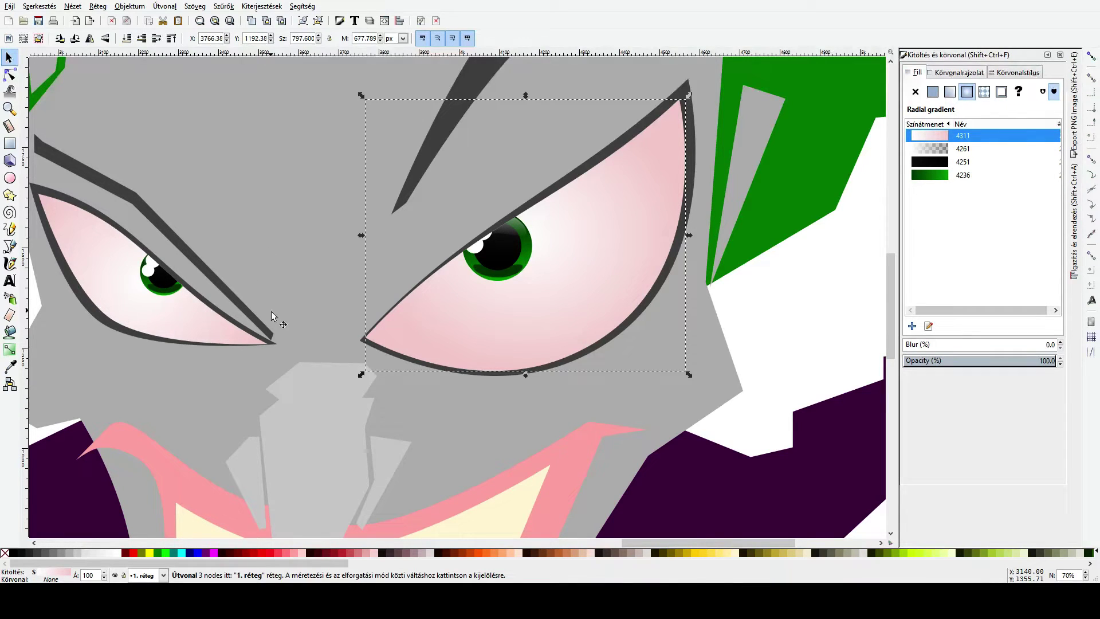
{"action": "left_click", "coordinate": [284, 232]}
{"action": "key", "text": "3"}
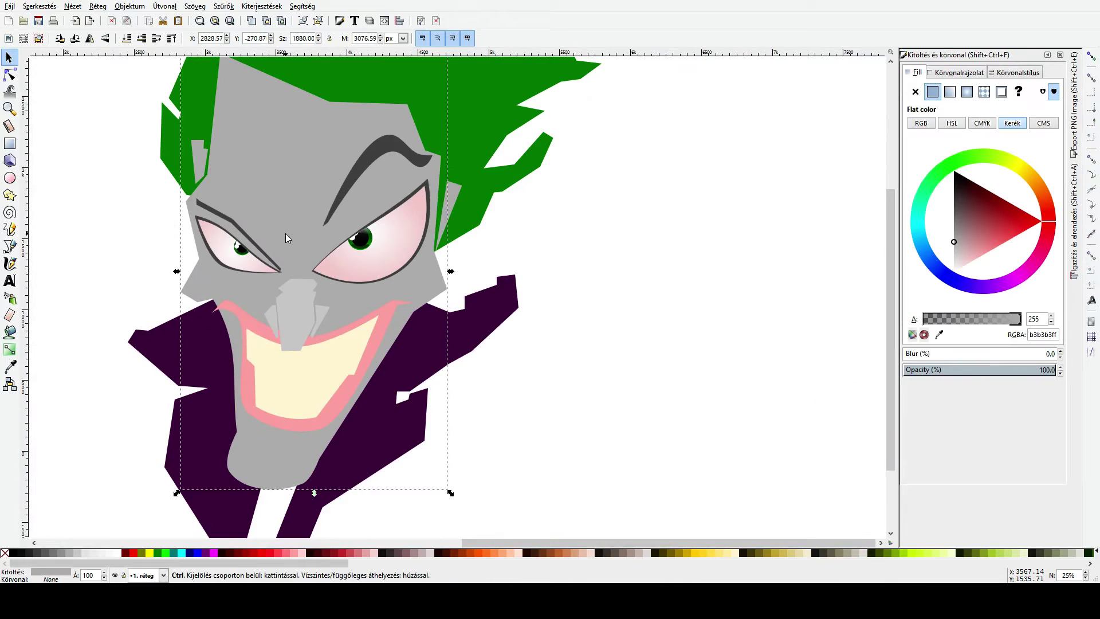
{"action": "left_click", "coordinate": [613, 257]}
Step: Round the top of the ear beside the larger eye and add a node on its outer edge
{"action": "scroll", "coordinate": [349, 240], "scroll_direction": "down", "scroll_amount": 4}
{"action": "scroll", "coordinate": [361, 203], "scroll_direction": "up", "scroll_amount": 6}
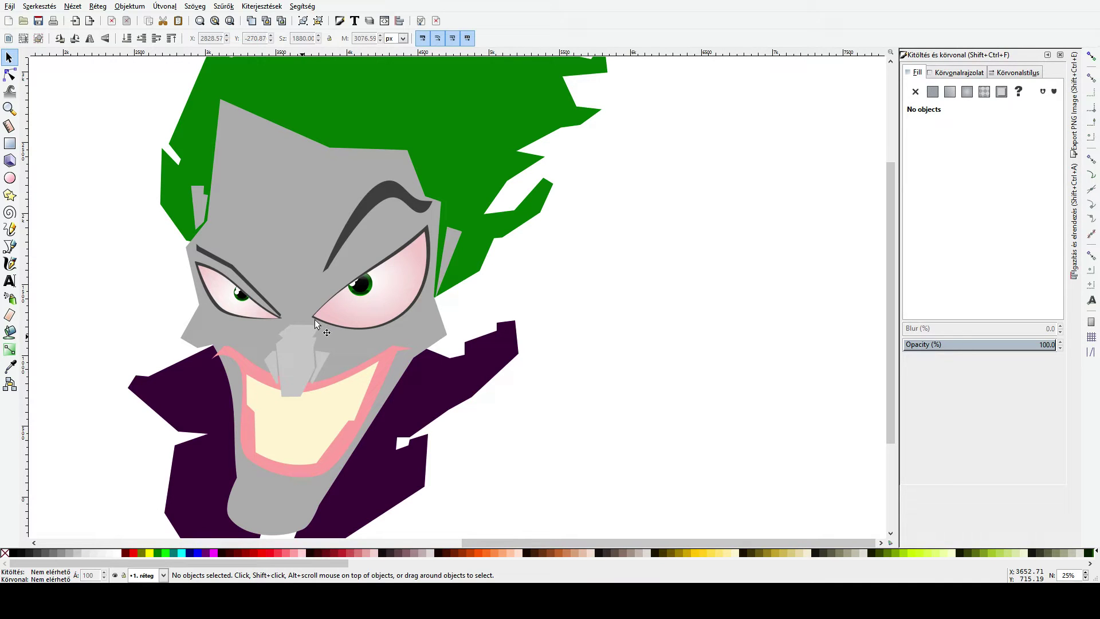
{"action": "left_click_drag", "start_coordinate": [325, 199], "coordinate": [383, 259]}
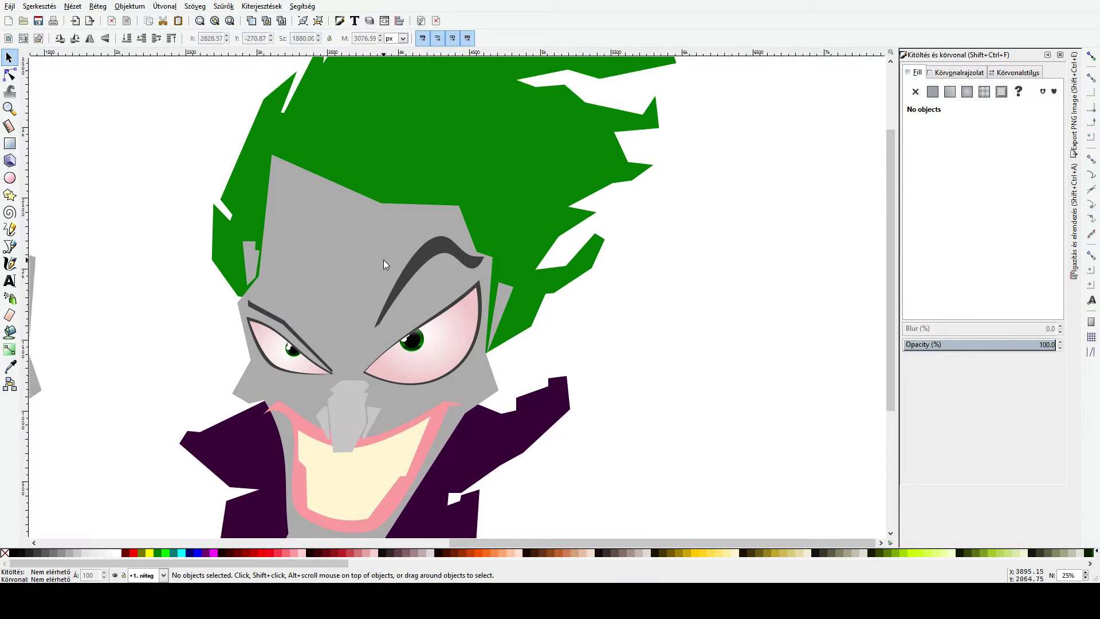
{"action": "left_click", "coordinate": [10, 75]}
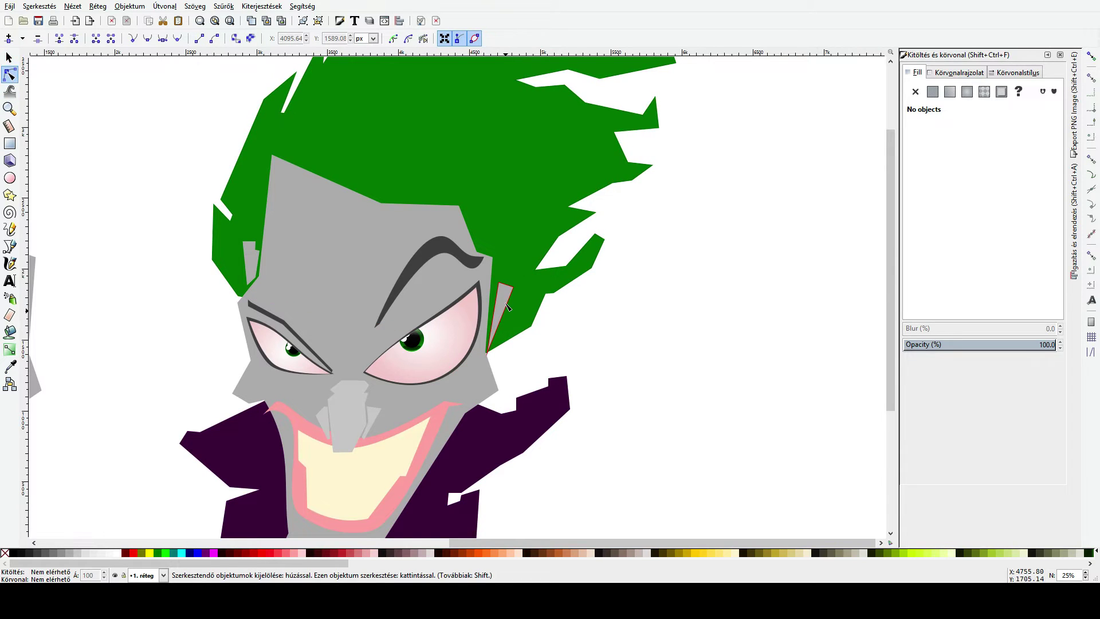
{"action": "left_click", "coordinate": [509, 286]}
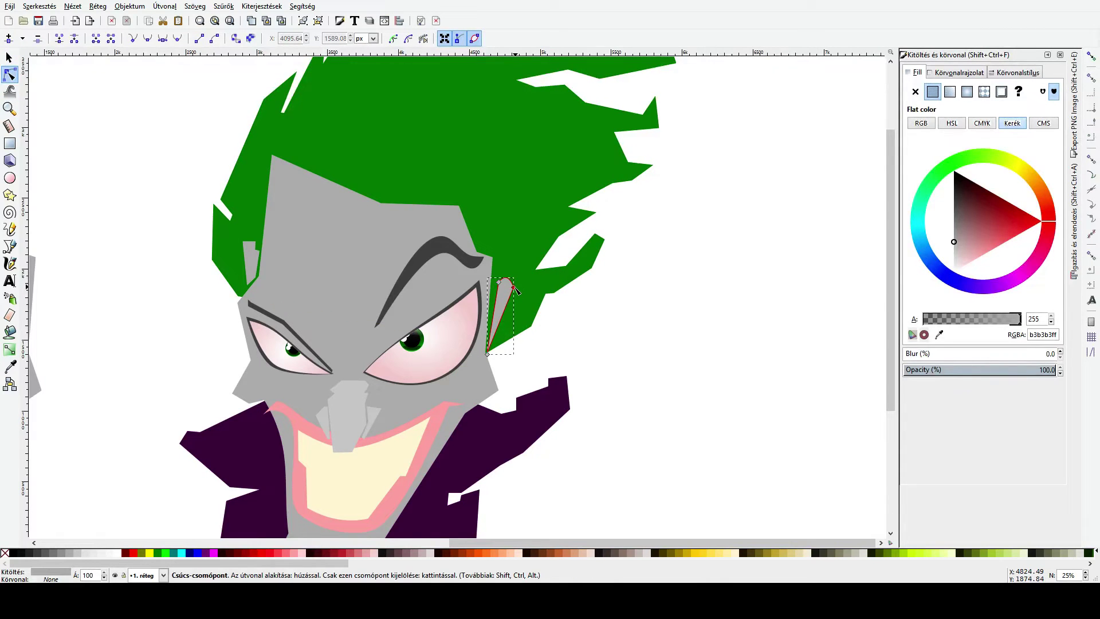
{"action": "left_click", "coordinate": [513, 288]}
{"action": "left_click_drag", "start_coordinate": [513, 289], "coordinate": [503, 267]}
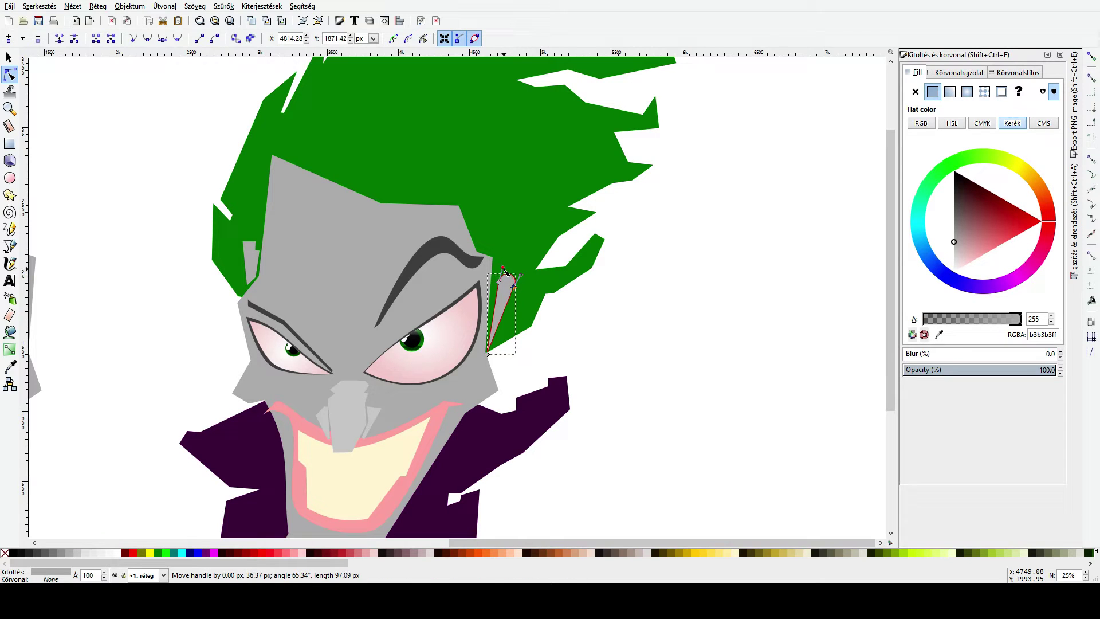
{"action": "double_click", "coordinate": [500, 316]}
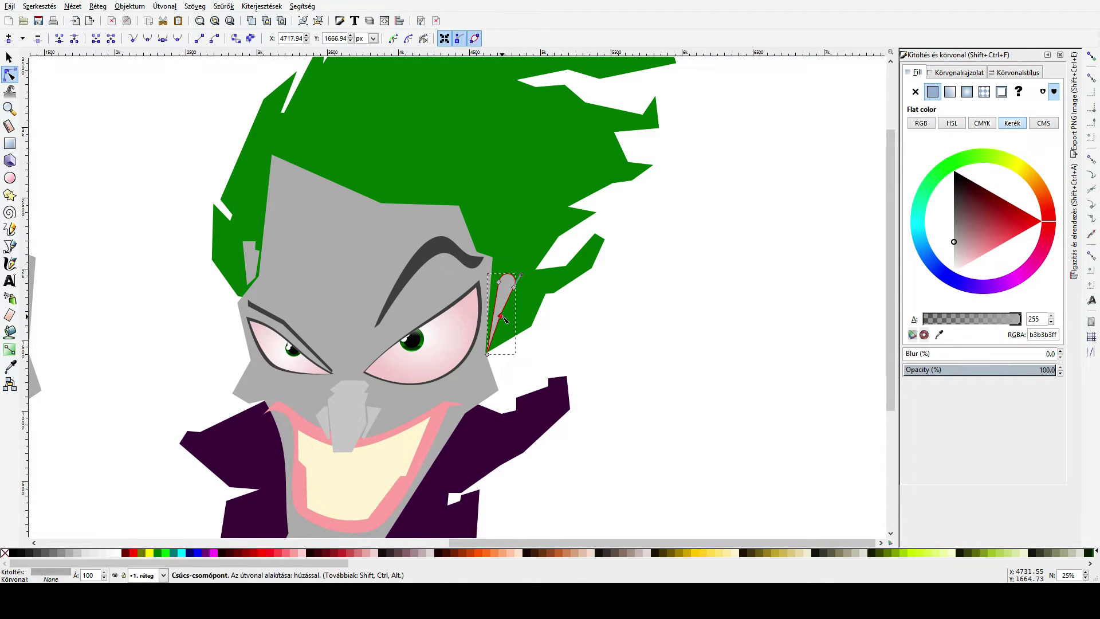
Step: Reshape the ear beside the smaller eye into a rounded outline
{"action": "left_click", "coordinate": [253, 246]}
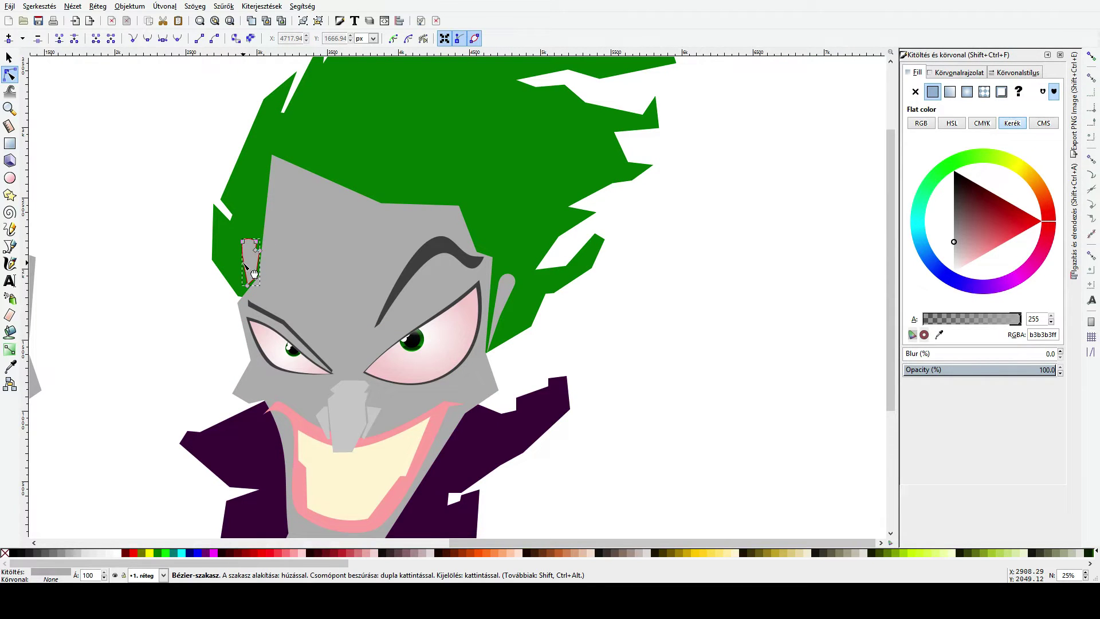
{"action": "key", "text": "ctrl+a"}
{"action": "key", "text": "s"}
Step: Fill the grey face shape of the coloured portrait with white
{"action": "left_click", "coordinate": [384, 245]}
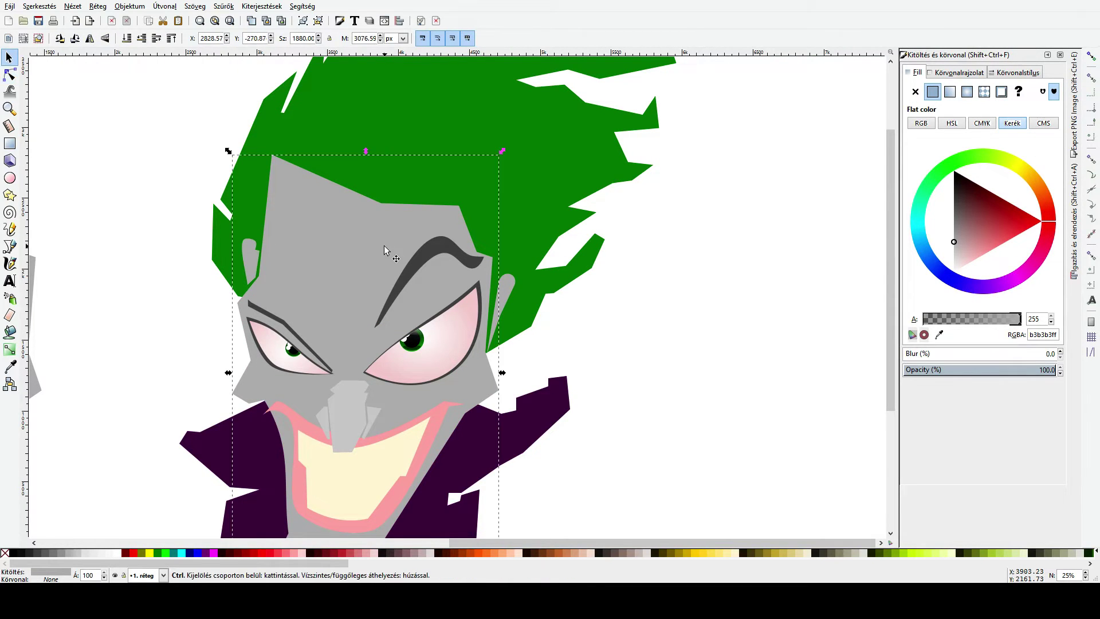
{"action": "scroll", "coordinate": [384, 245], "scroll_direction": "down", "scroll_amount": 2}
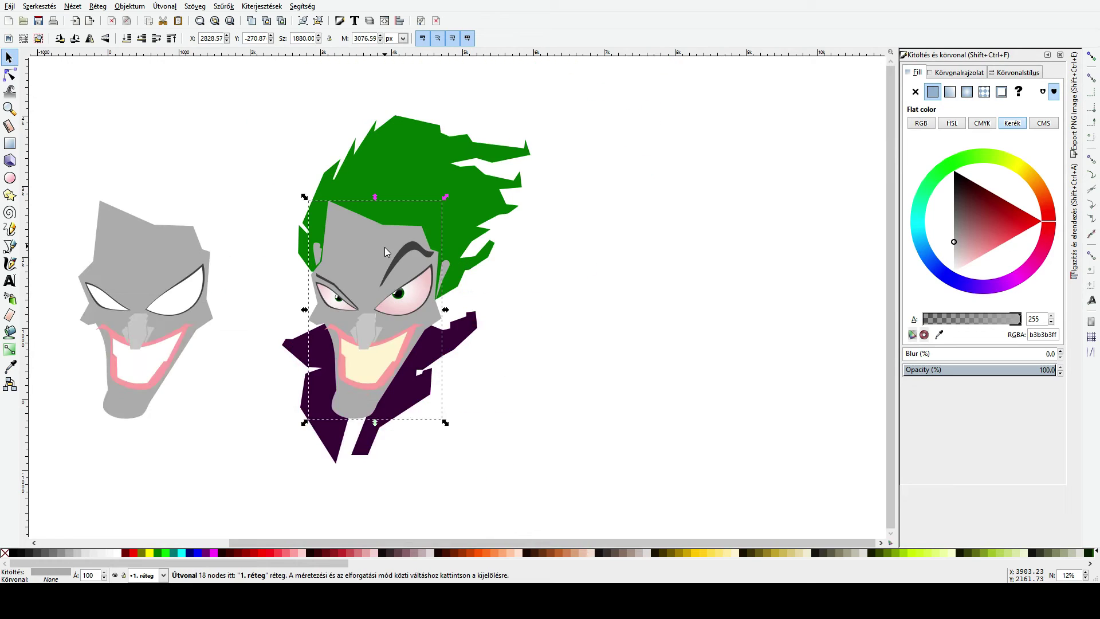
{"action": "left_click", "coordinate": [117, 553]}
{"action": "left_click", "coordinate": [234, 421]}
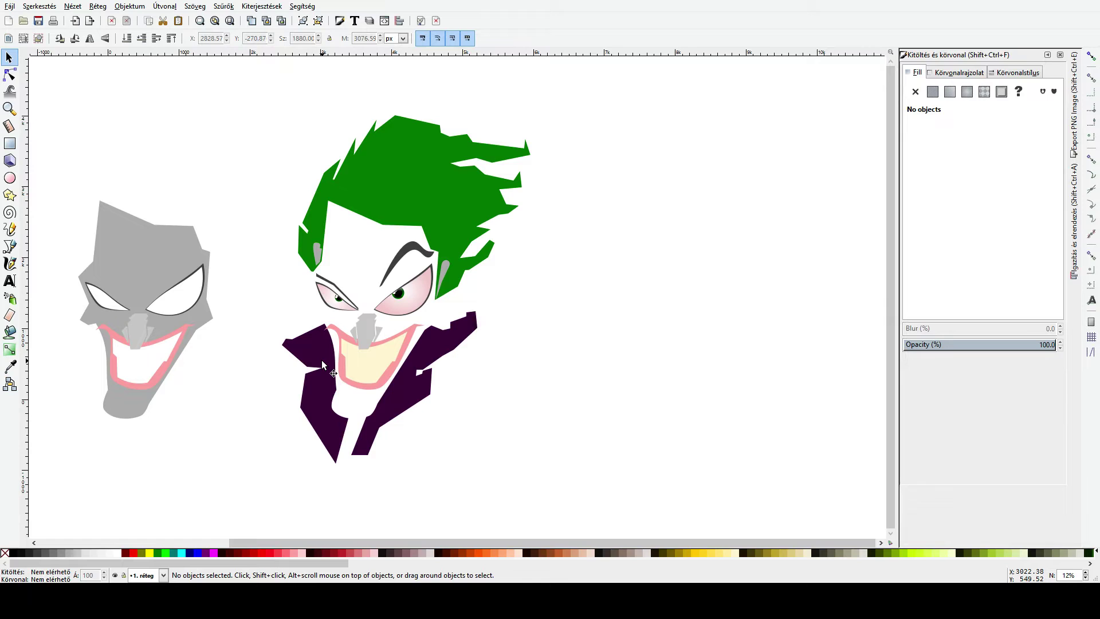
Step: Undo the white fill on the coloured portrait's face
{"action": "scroll", "coordinate": [354, 291], "scroll_direction": "down", "scroll_amount": 1}
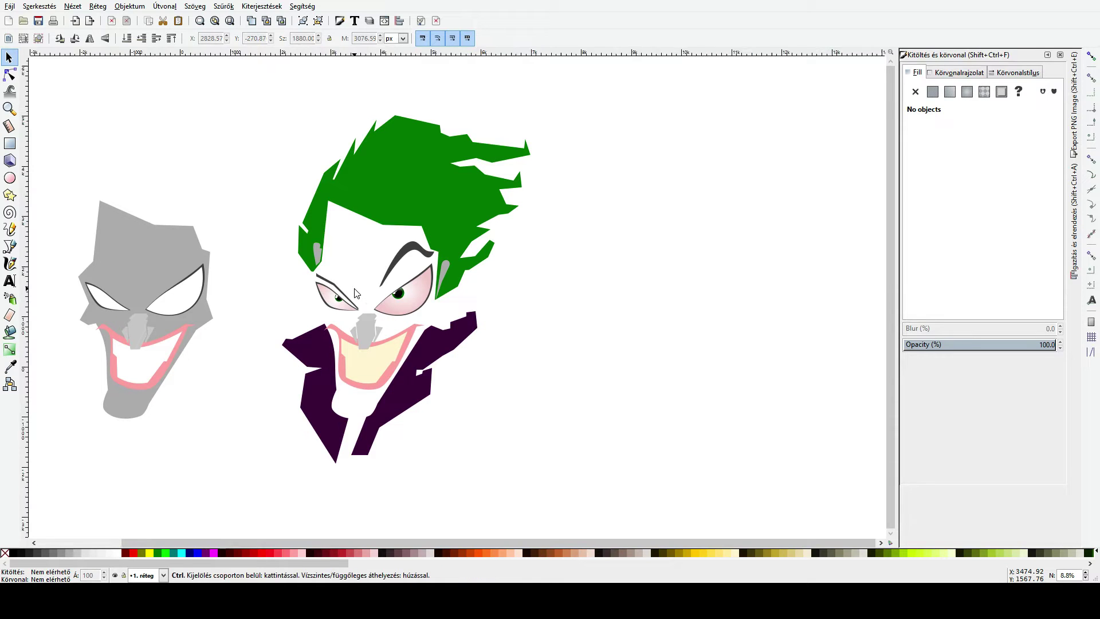
{"action": "scroll", "coordinate": [354, 291], "scroll_direction": "down", "scroll_amount": 1}
{"action": "key", "text": "ctrl+z"}
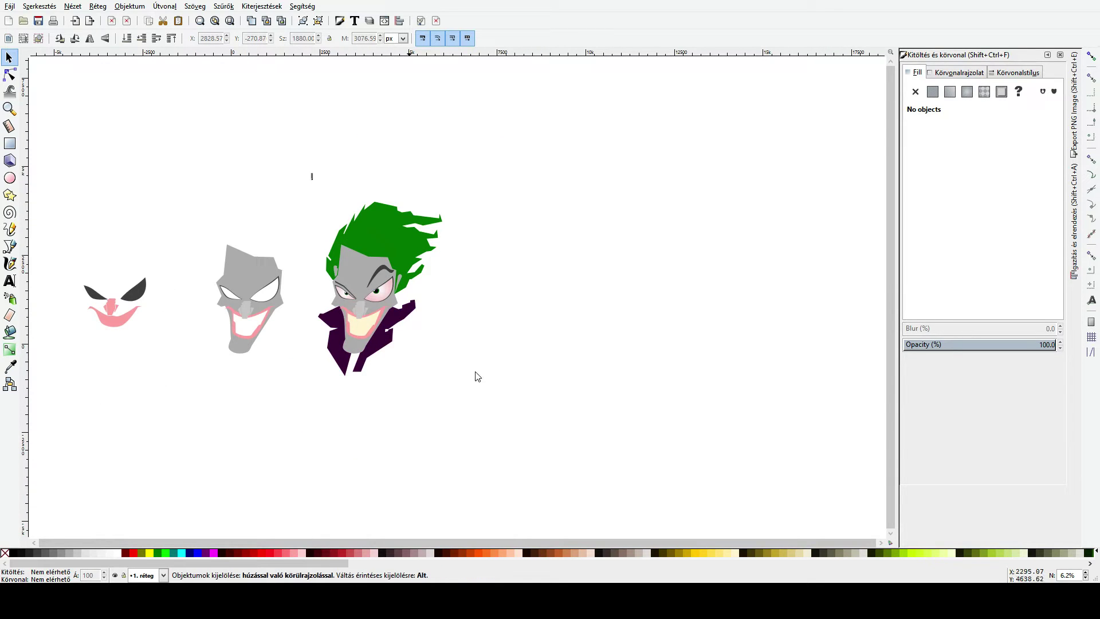
Step: Select the whole coloured portrait, save the document and place a copy of the portrait beside the original
{"action": "left_click_drag", "start_coordinate": [311, 173], "coordinate": [572, 474]}
{"action": "key", "text": "ctrl+s"}
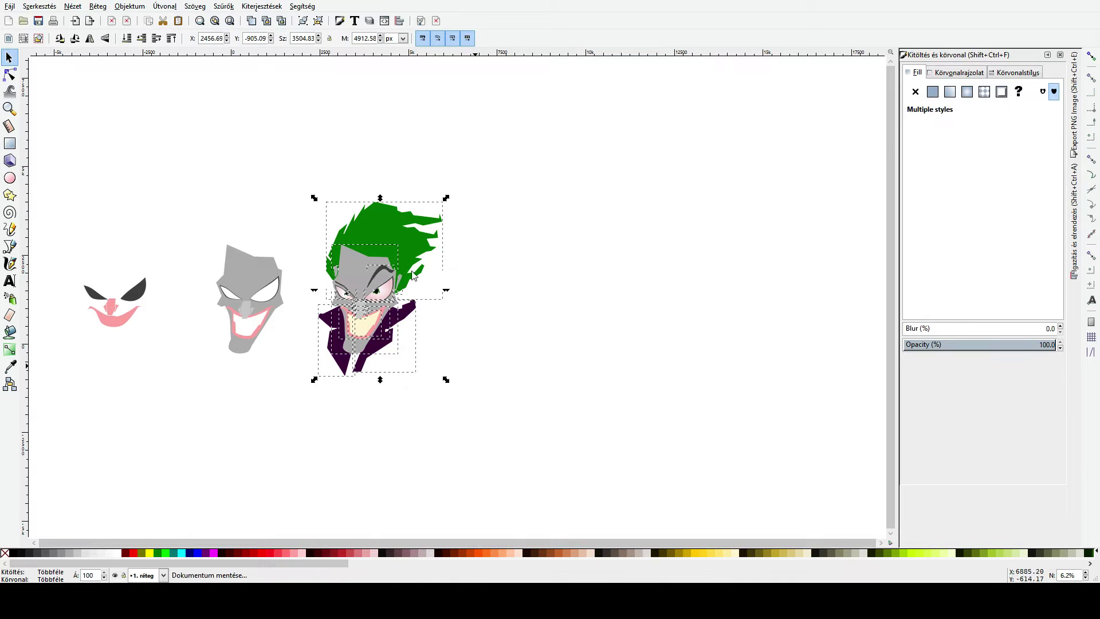
{"action": "key", "text": "ctrl+v"}
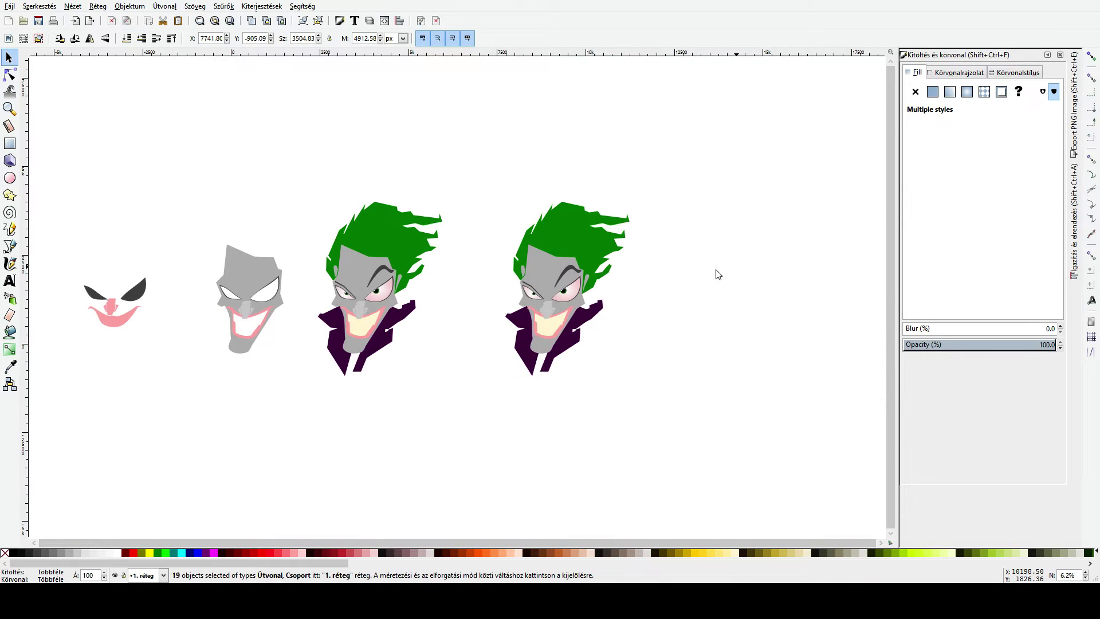
Step: Try a white fill and a cream f4eed7 fill on the face of the copied portrait
{"action": "scroll", "coordinate": [574, 267], "scroll_direction": "up", "scroll_amount": 3}
{"action": "left_click", "coordinate": [516, 253]}
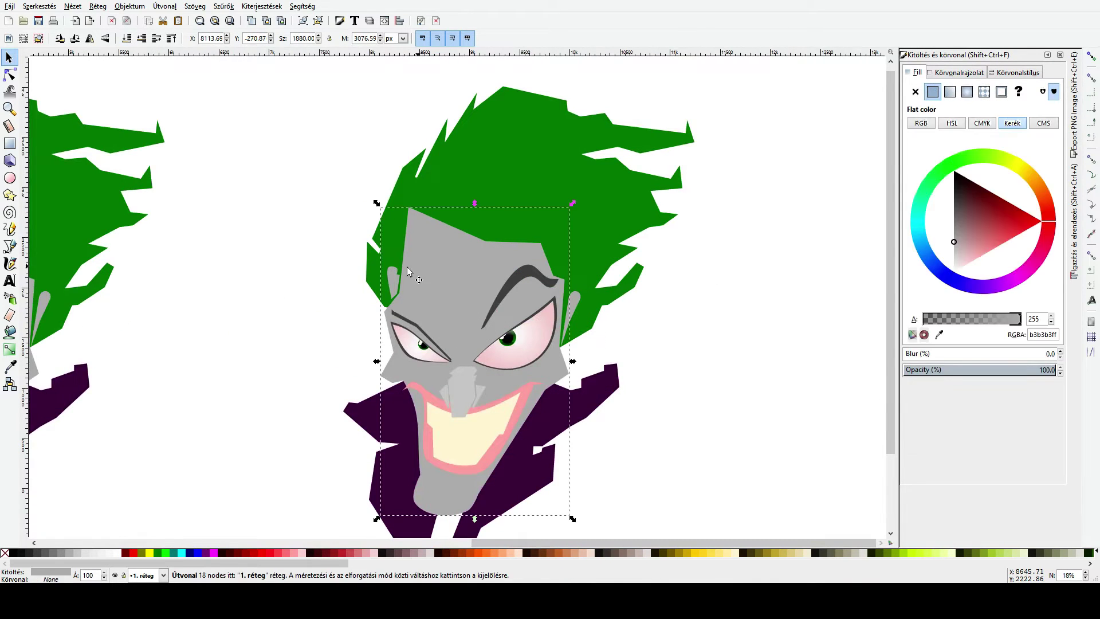
{"action": "left_click", "coordinate": [117, 553]}
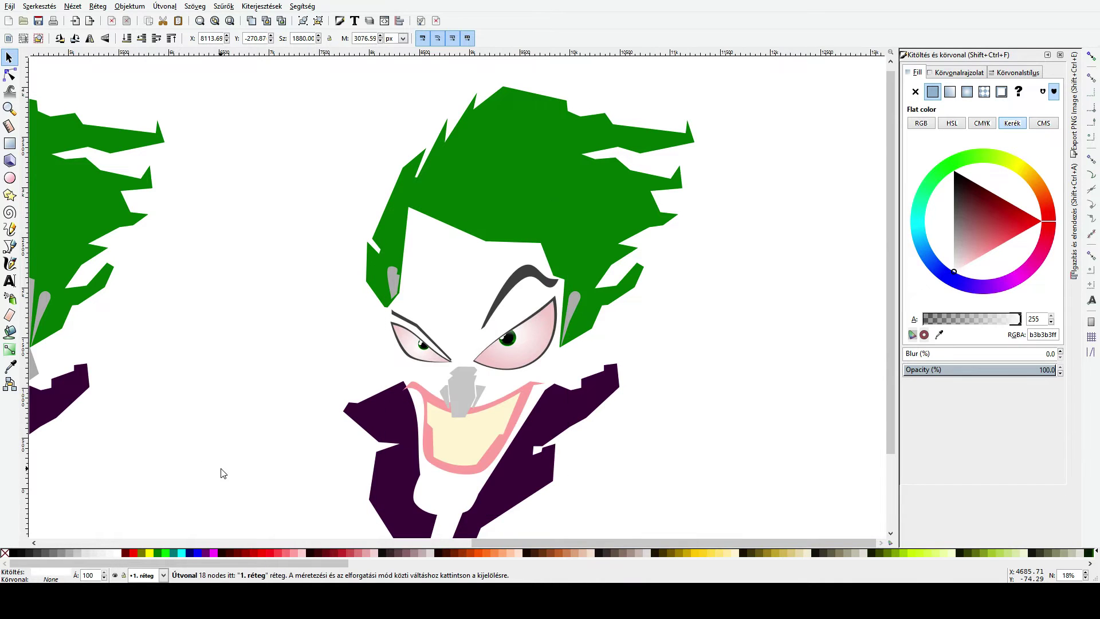
{"action": "left_click", "coordinate": [224, 474]}
{"action": "scroll", "coordinate": [550, 308], "scroll_direction": "down", "scroll_amount": 4}
{"action": "left_click", "coordinate": [446, 221]}
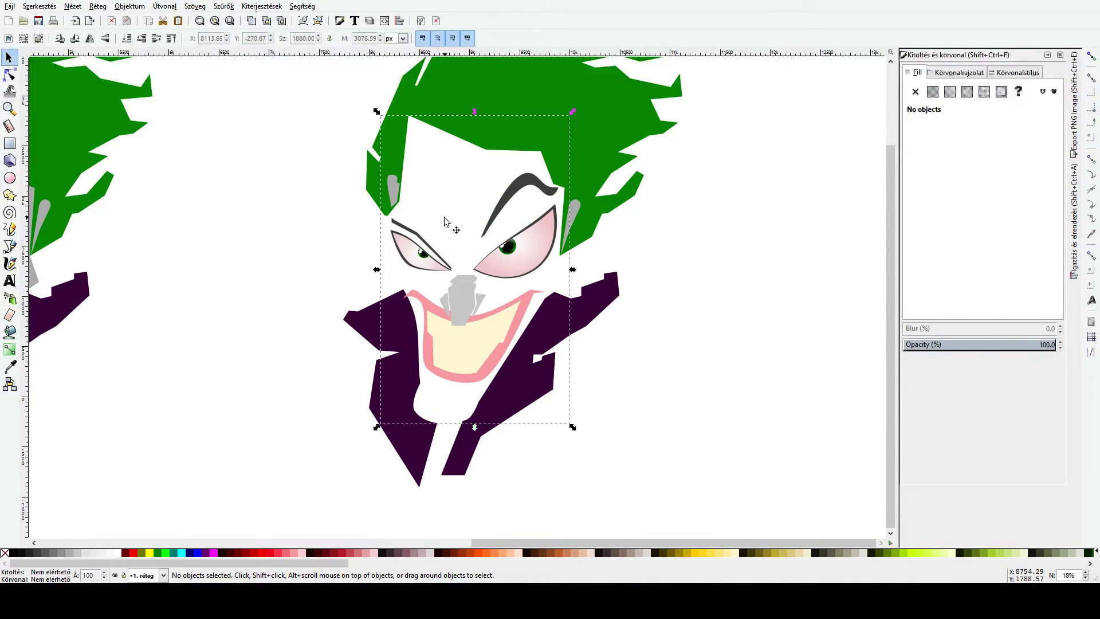
{"action": "left_click", "coordinate": [806, 553]}
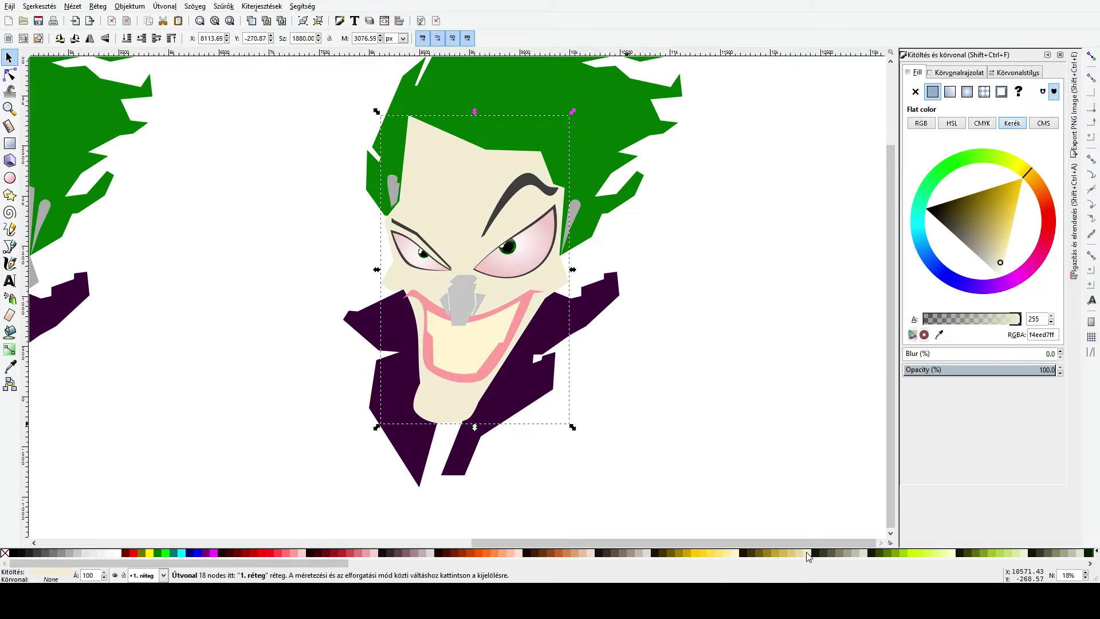
{"action": "left_click", "coordinate": [657, 344]}
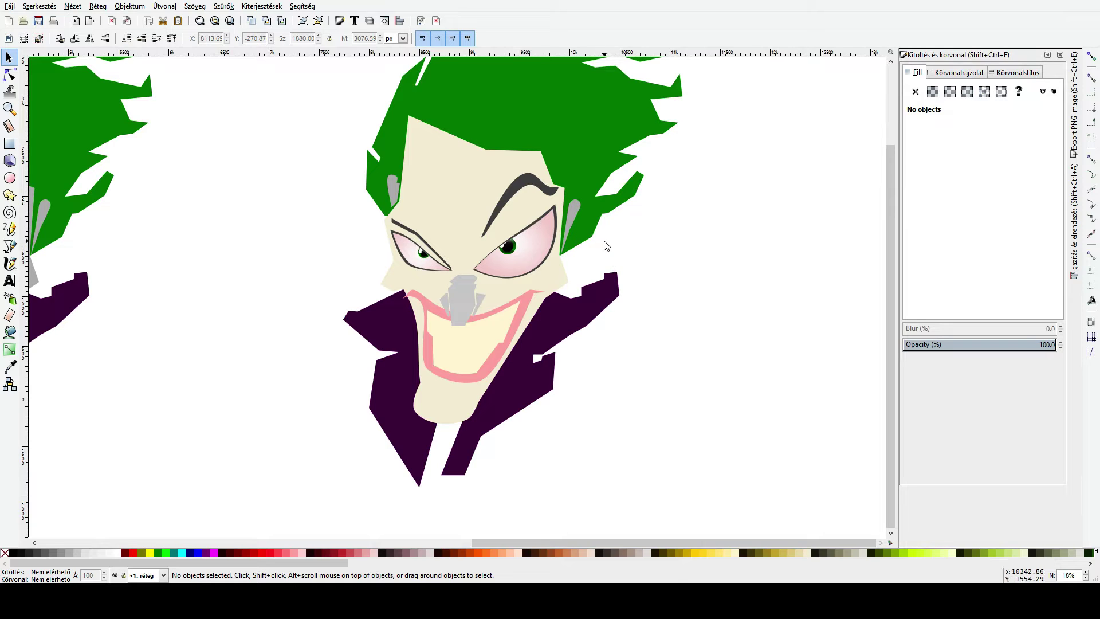
Step: Fill both ears of the copied portrait with light grey ececec
{"action": "left_click", "coordinate": [576, 210]}
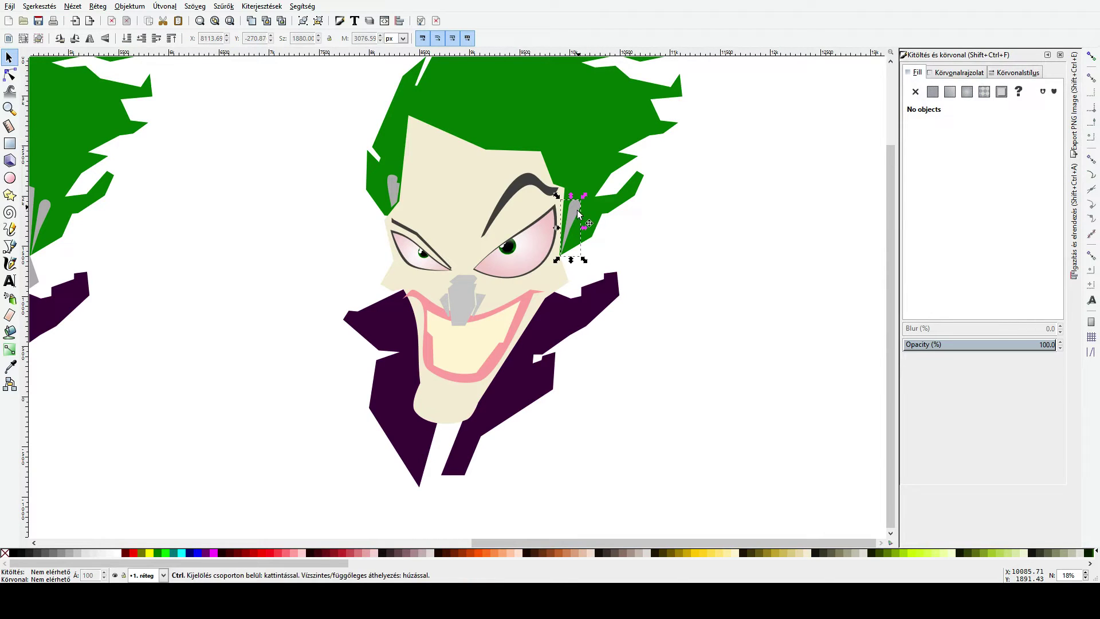
{"action": "left_click", "coordinate": [394, 189], "text": "shift"}
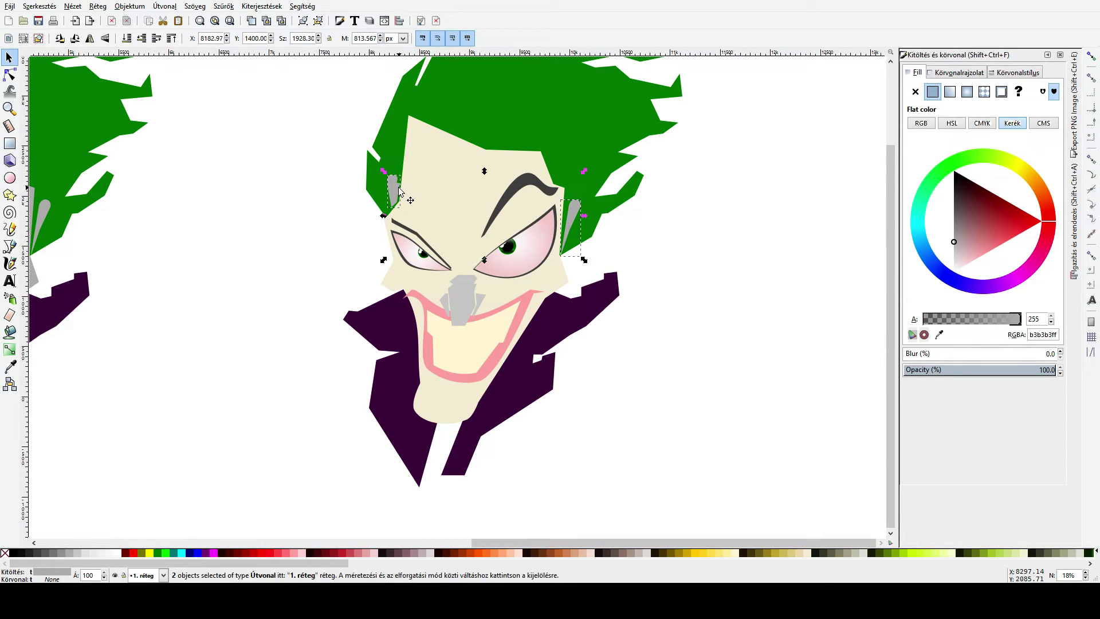
{"action": "left_click", "coordinate": [9, 369]}
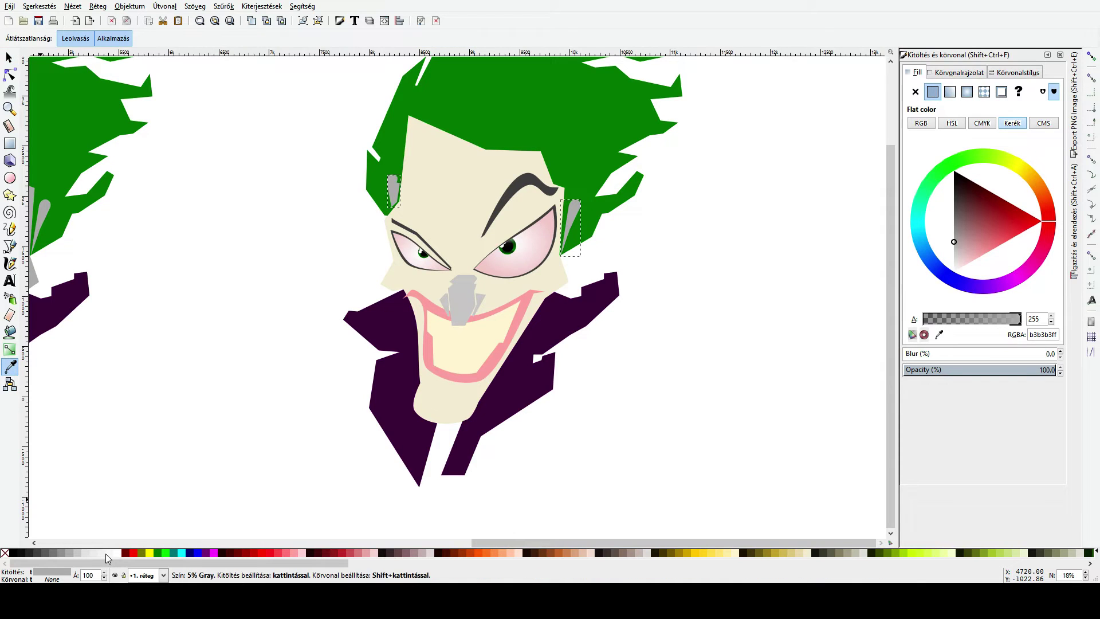
{"action": "left_click", "coordinate": [107, 556]}
{"action": "key", "text": "s"}
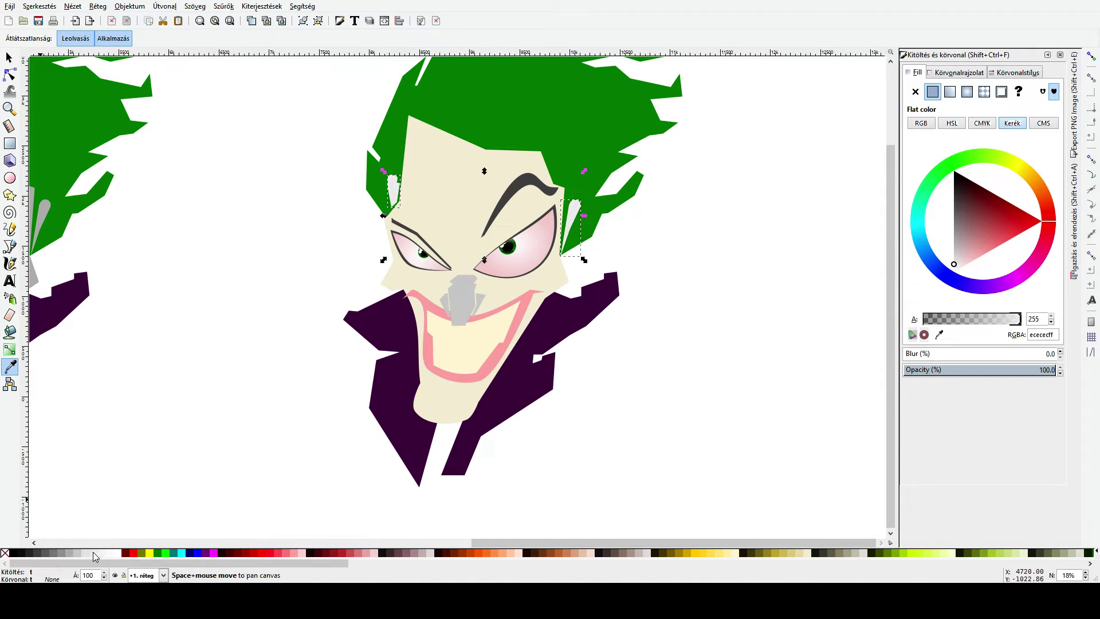
{"action": "left_click", "coordinate": [263, 204]}
Step: Try the ears' sampled grey ececec, peach ffccaa and pale peach ffe6d5 as the face fill
{"action": "left_click", "coordinate": [454, 216]}
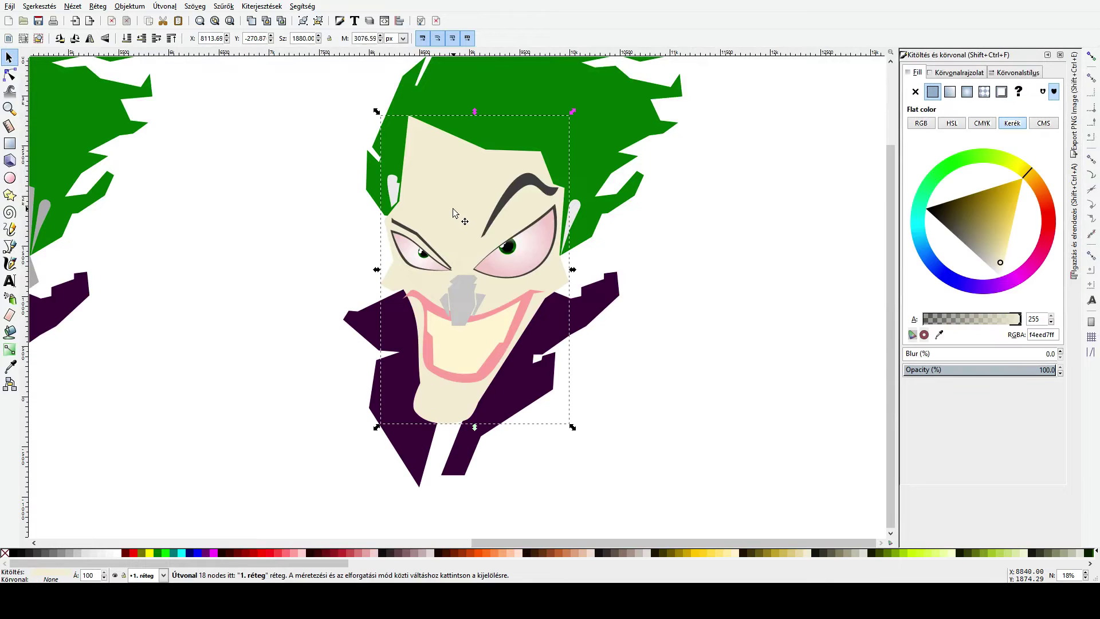
{"action": "left_click", "coordinate": [10, 366]}
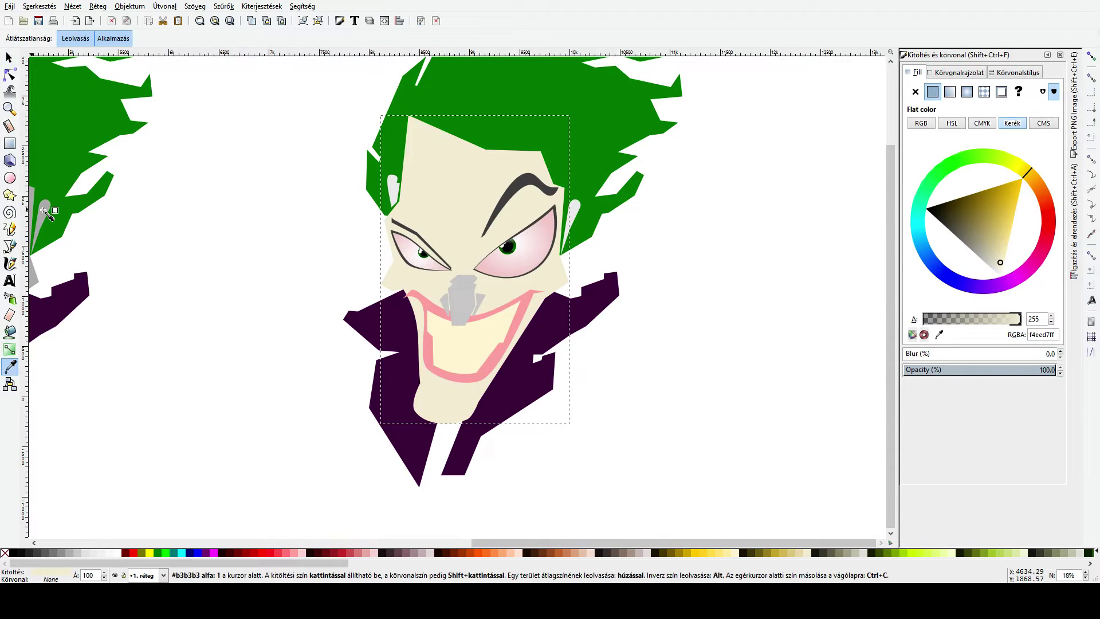
{"action": "left_click", "coordinate": [44, 211]}
{"action": "left_click", "coordinate": [576, 205]}
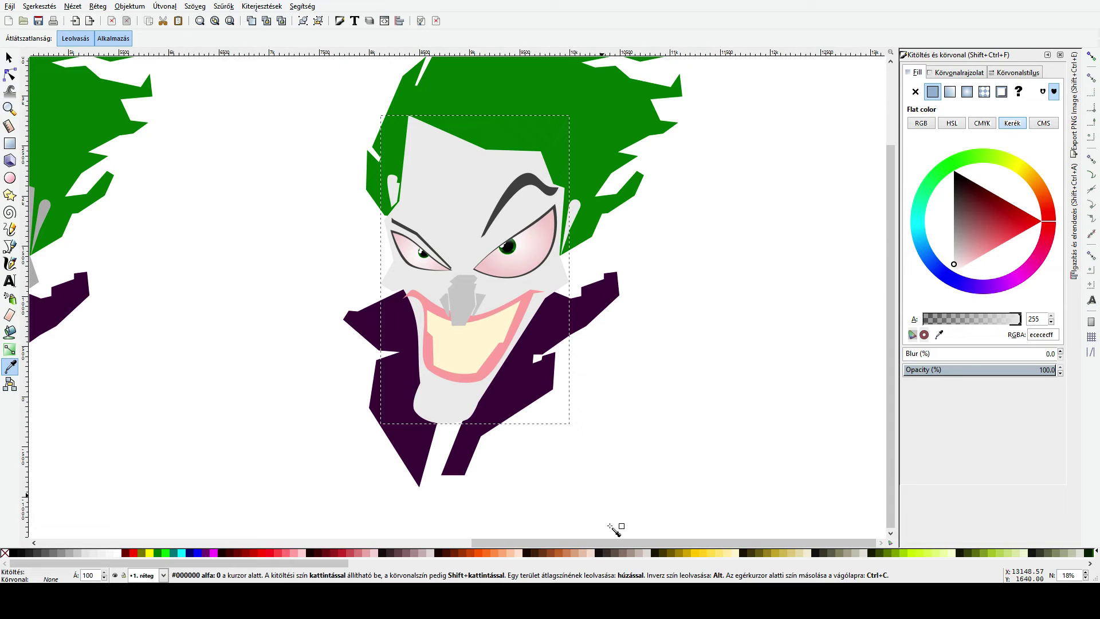
{"action": "left_click", "coordinate": [512, 551]}
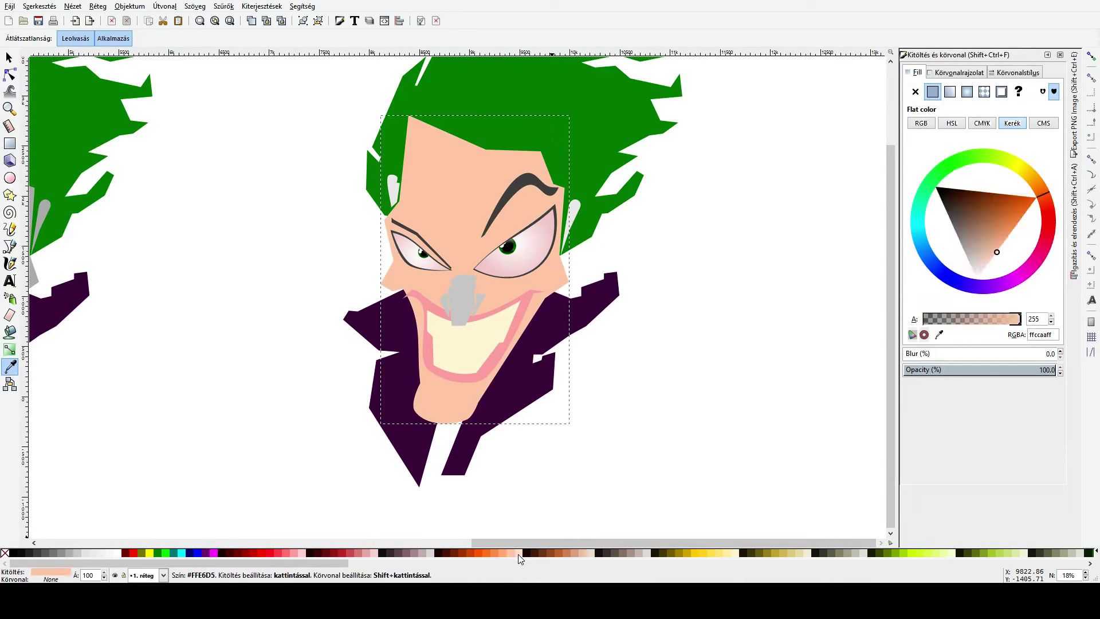
{"action": "left_click", "coordinate": [518, 554]}
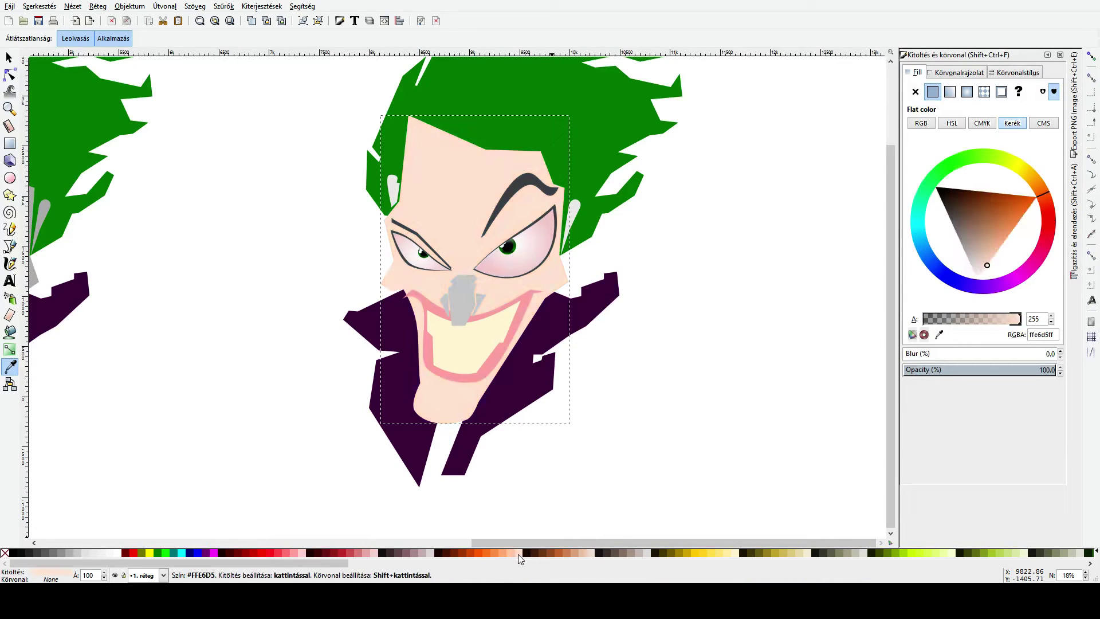
Step: Fill the face with the light warm grey e3dedb
{"action": "left_click", "coordinate": [638, 552]}
{"action": "left_click", "coordinate": [656, 553]}
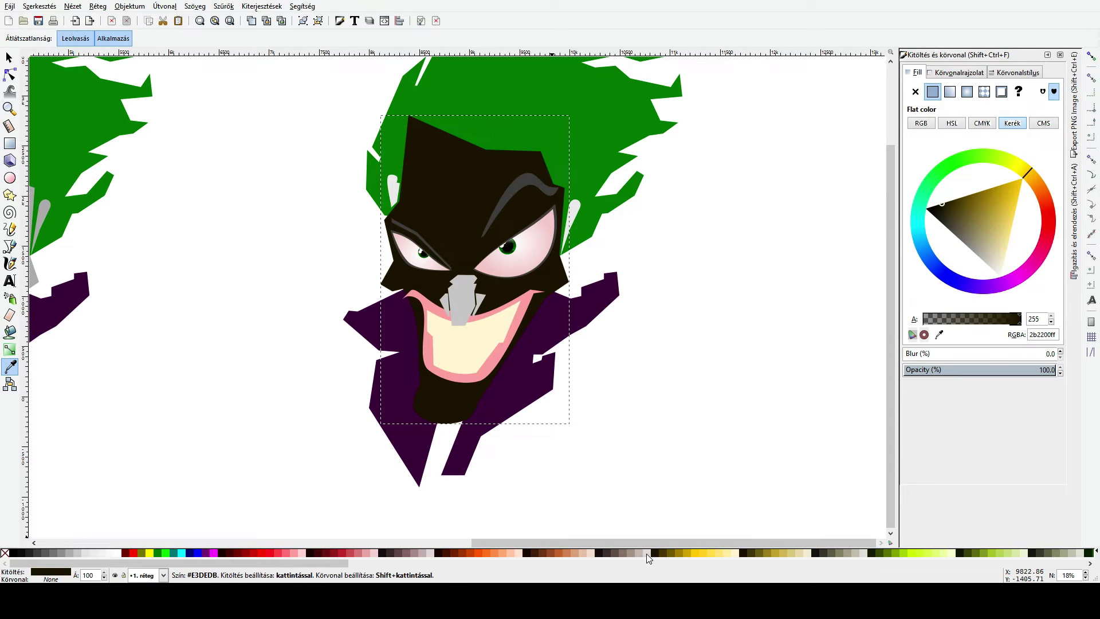
{"action": "left_click", "coordinate": [645, 553]}
Step: Select the three nose pieces and fill them with the e3dedb grey sampled from the face
{"action": "scroll", "coordinate": [419, 297], "scroll_direction": "up", "scroll_amount": 2, "text": "ctrl"}
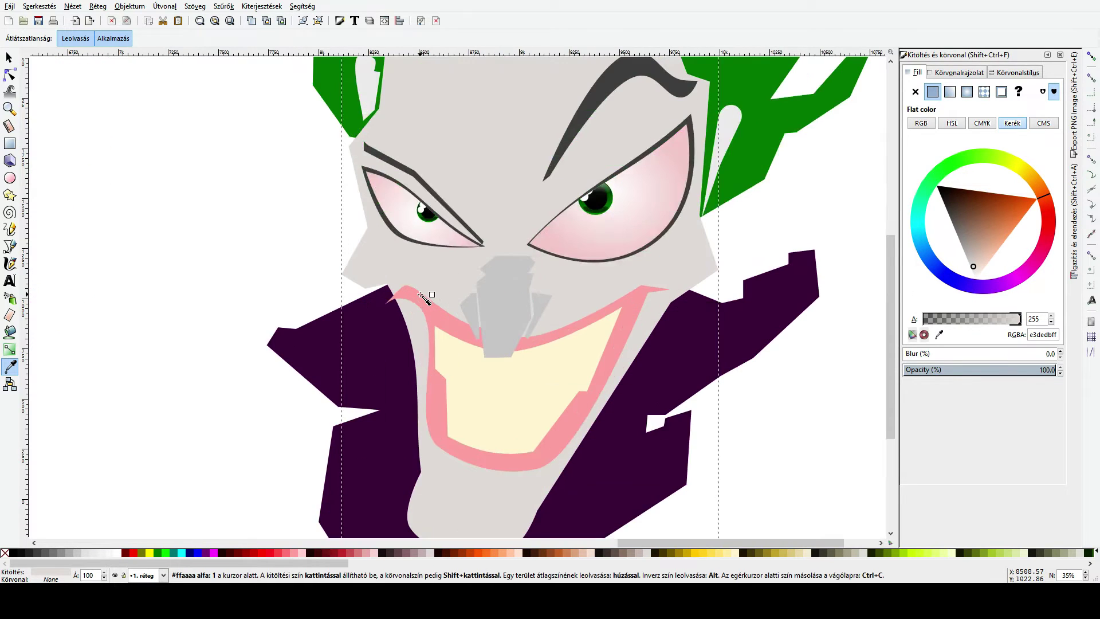
{"action": "key", "text": "s"}
{"action": "left_click", "coordinate": [510, 305]}
{"action": "left_click", "coordinate": [541, 306], "text": "shift"}
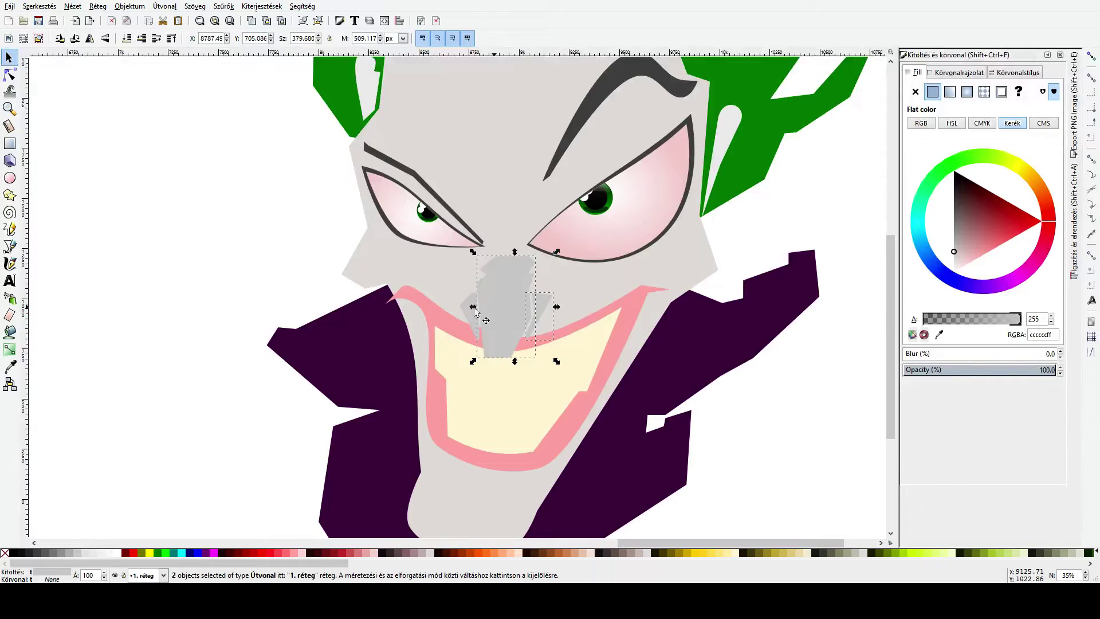
{"action": "left_click", "coordinate": [469, 312], "text": "shift"}
{"action": "left_click", "coordinate": [10, 367]}
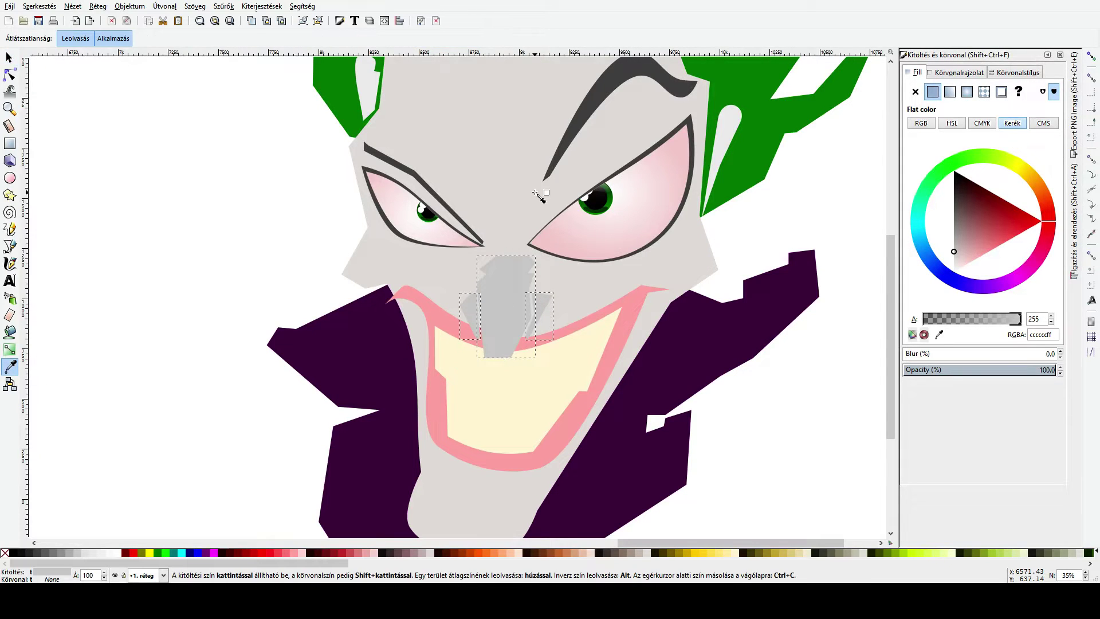
{"action": "left_click", "coordinate": [538, 197]}
{"action": "left_click", "coordinate": [563, 251]}
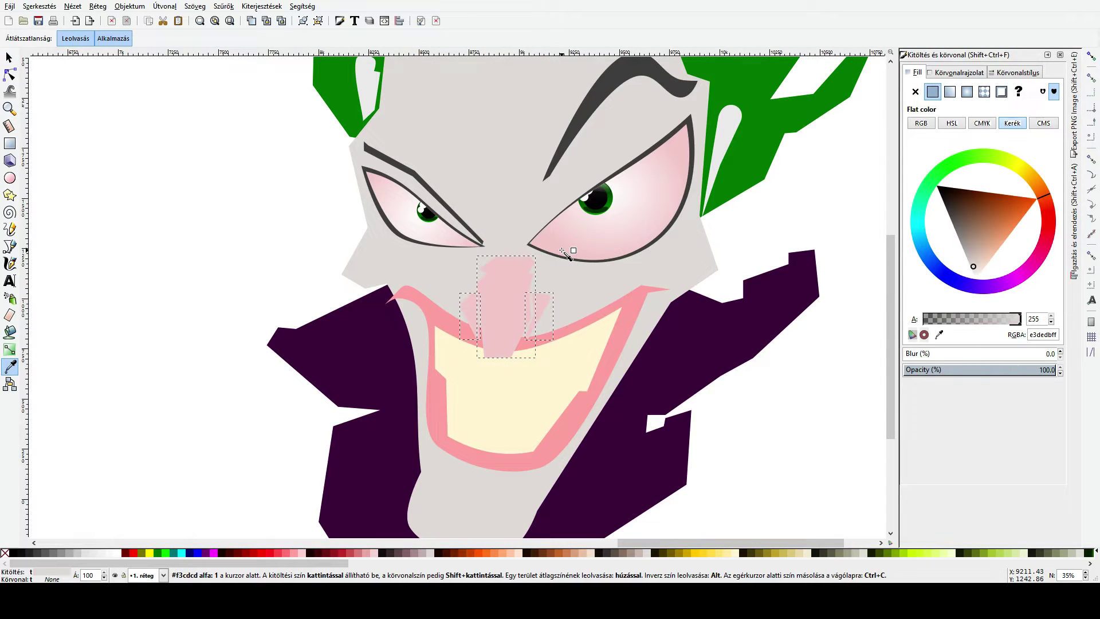
{"action": "left_click", "coordinate": [533, 189]}
Step: Stretch the nose pieces slightly taller and move them up a little between the eyes and mouth
{"action": "key", "text": "s"}
{"action": "left_click_drag", "start_coordinate": [505, 363], "coordinate": [505, 375]}
{"action": "left_click_drag", "start_coordinate": [506, 331], "coordinate": [506, 314]}
{"action": "left_click", "coordinate": [335, 319]}
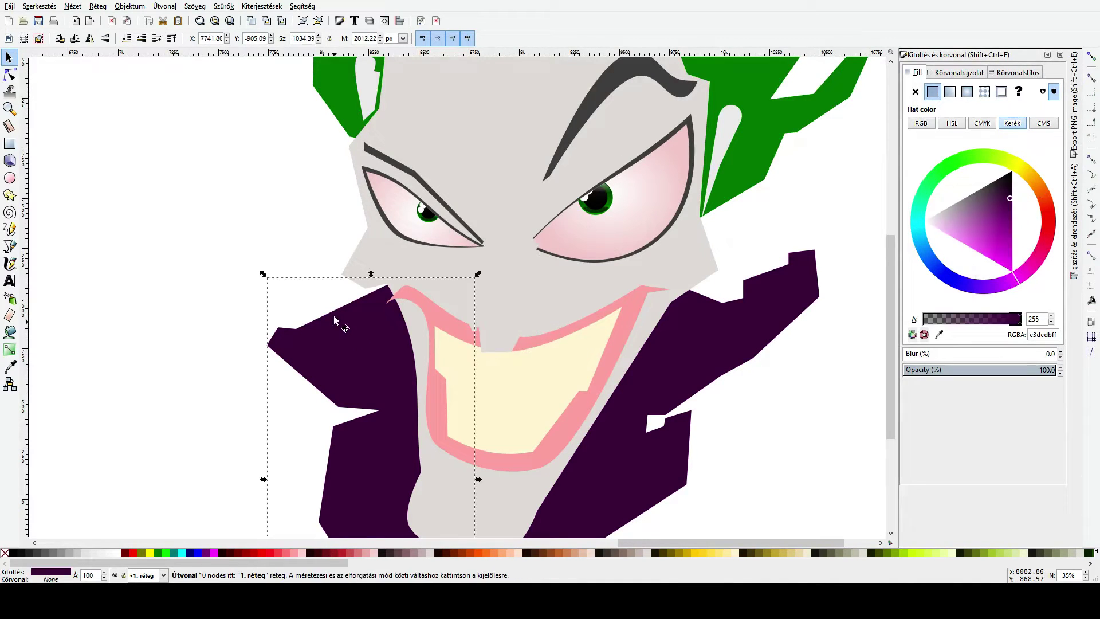
{"action": "left_click", "coordinate": [276, 231]}
Step: Fill the pink lips of the copied portrait with bright red
{"action": "scroll", "coordinate": [269, 235], "scroll_direction": "down", "scroll_amount": 2}
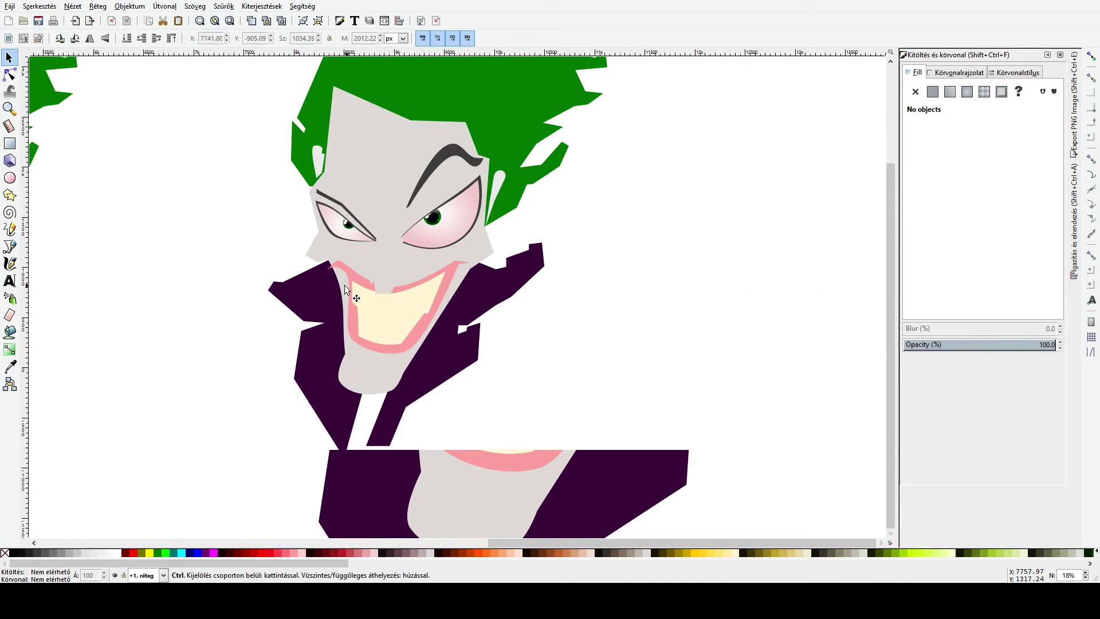
{"action": "left_click", "coordinate": [346, 267]}
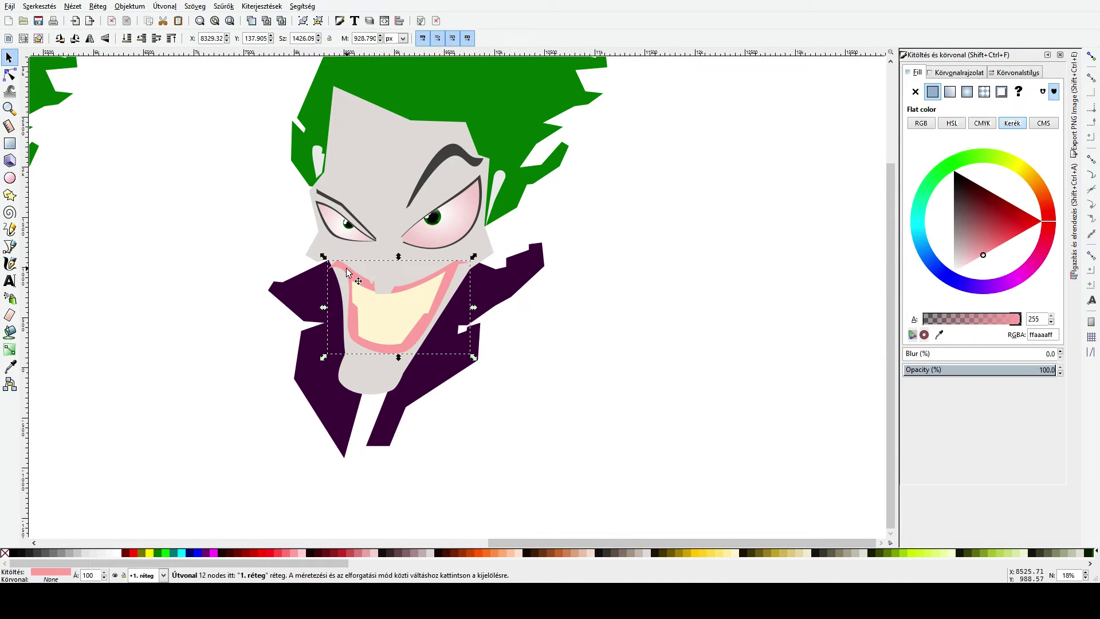
{"action": "left_click", "coordinate": [263, 552]}
{"action": "key", "text": "Escape"}
Step: Fill the face of the copied portrait with medium grey b3b3b3
{"action": "scroll", "coordinate": [361, 266], "scroll_direction": "up", "scroll_amount": 4}
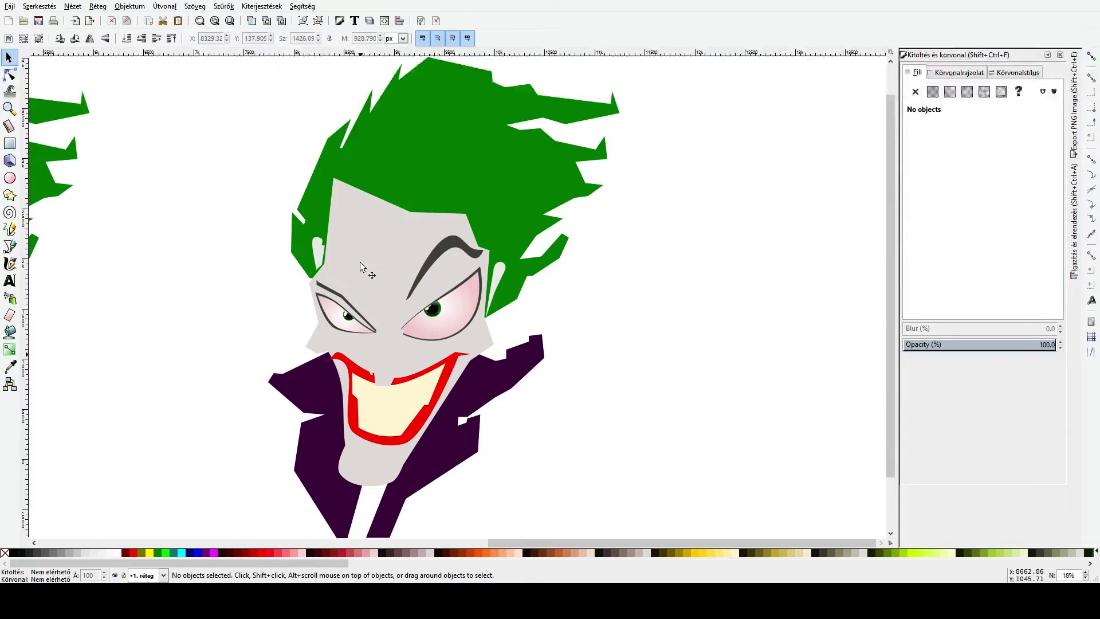
{"action": "scroll", "coordinate": [360, 264], "scroll_direction": "down", "scroll_amount": 2}
{"action": "scroll", "coordinate": [359, 255], "scroll_direction": "up", "scroll_amount": 2}
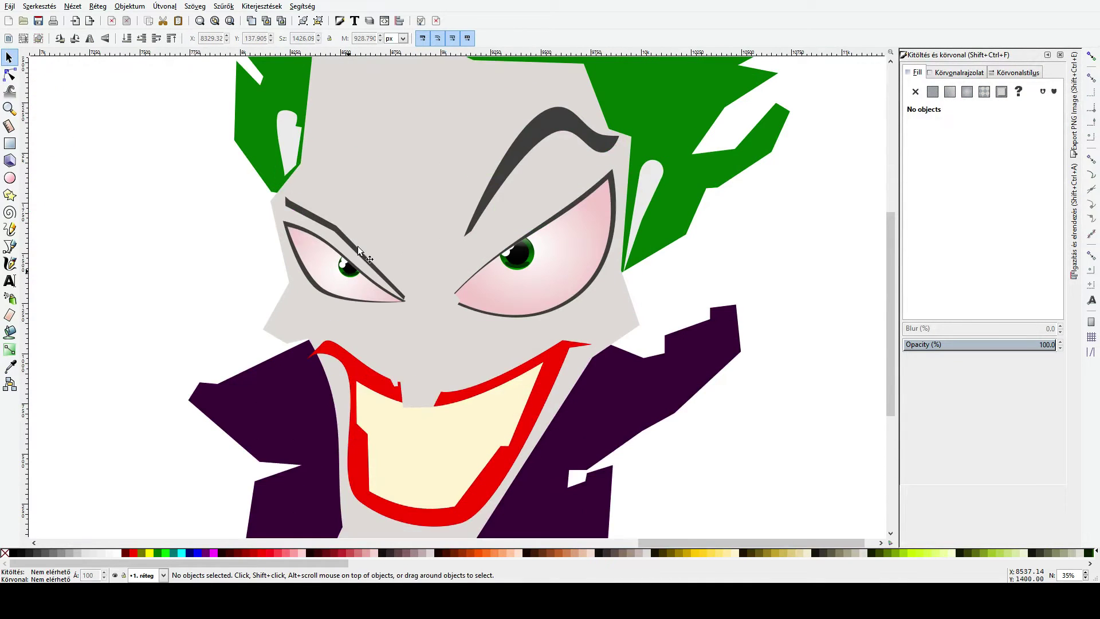
{"action": "left_click", "coordinate": [366, 215]}
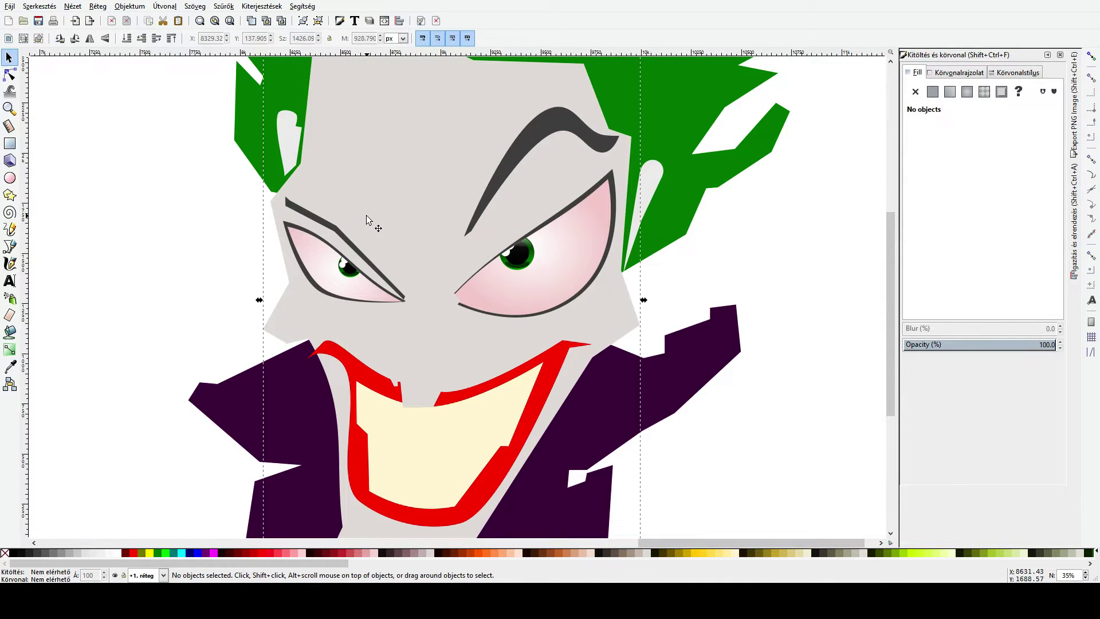
{"action": "left_click", "coordinate": [65, 551]}
{"action": "scroll", "coordinate": [147, 423], "scroll_direction": "down", "scroll_amount": 2}
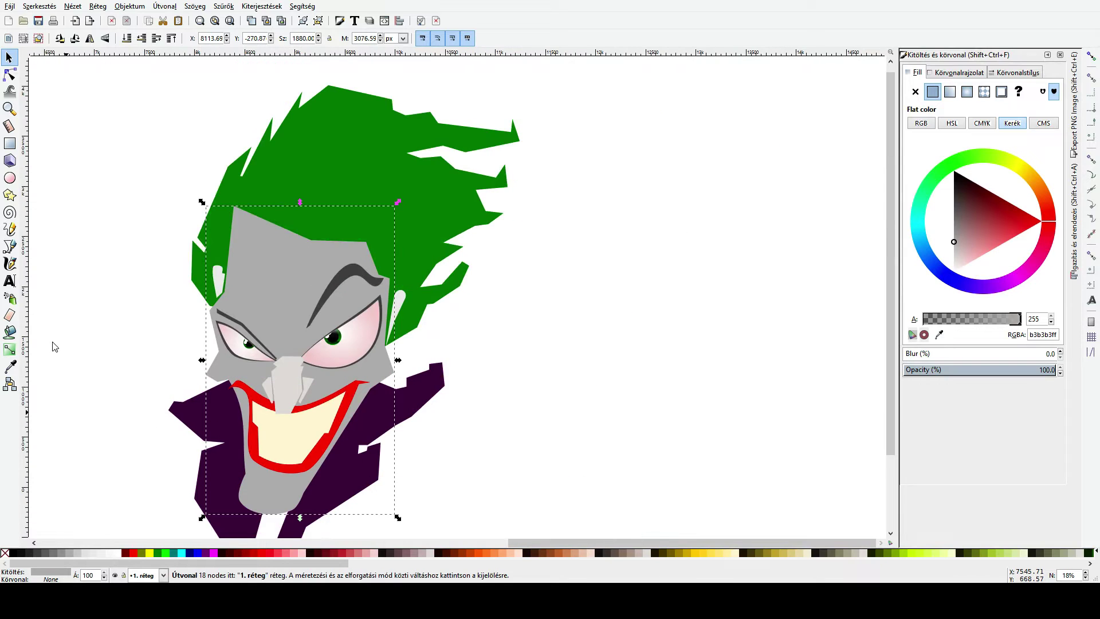
Step: Draw a closed angular highlight shape with the Bezier tool across the forehead, around both eyes, over the cheeks and behind the mouth
{"action": "left_click", "coordinate": [10, 247]}
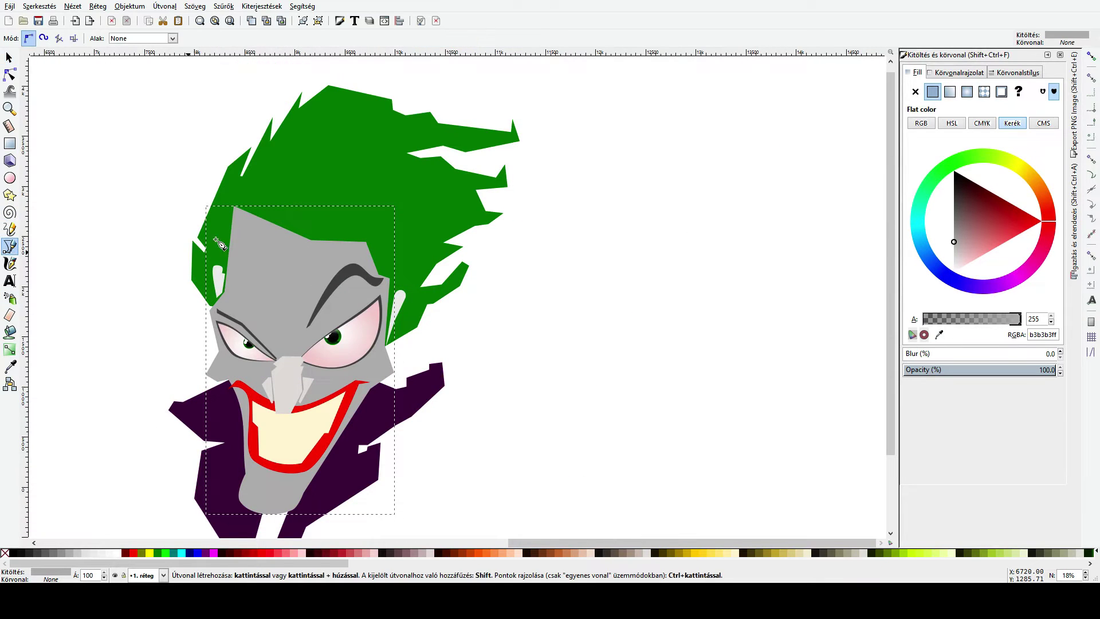
{"action": "left_click", "coordinate": [249, 238]}
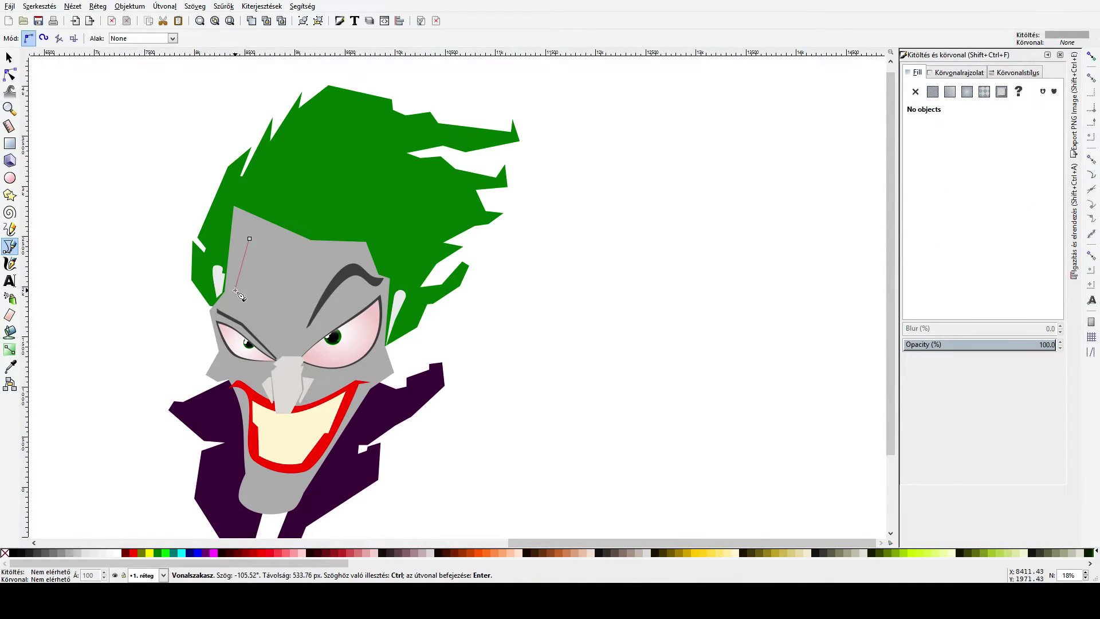
{"action": "left_click", "coordinate": [212, 310]}
{"action": "left_click", "coordinate": [279, 359]}
{"action": "left_click", "coordinate": [235, 362]}
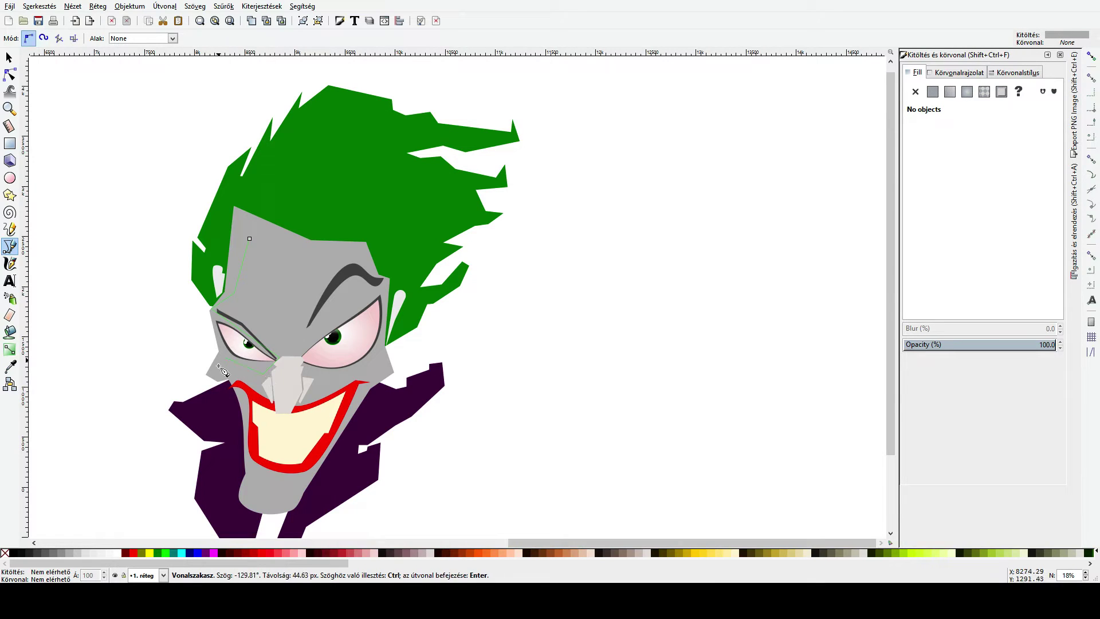
{"action": "left_click", "coordinate": [217, 375]}
{"action": "left_click", "coordinate": [256, 462]}
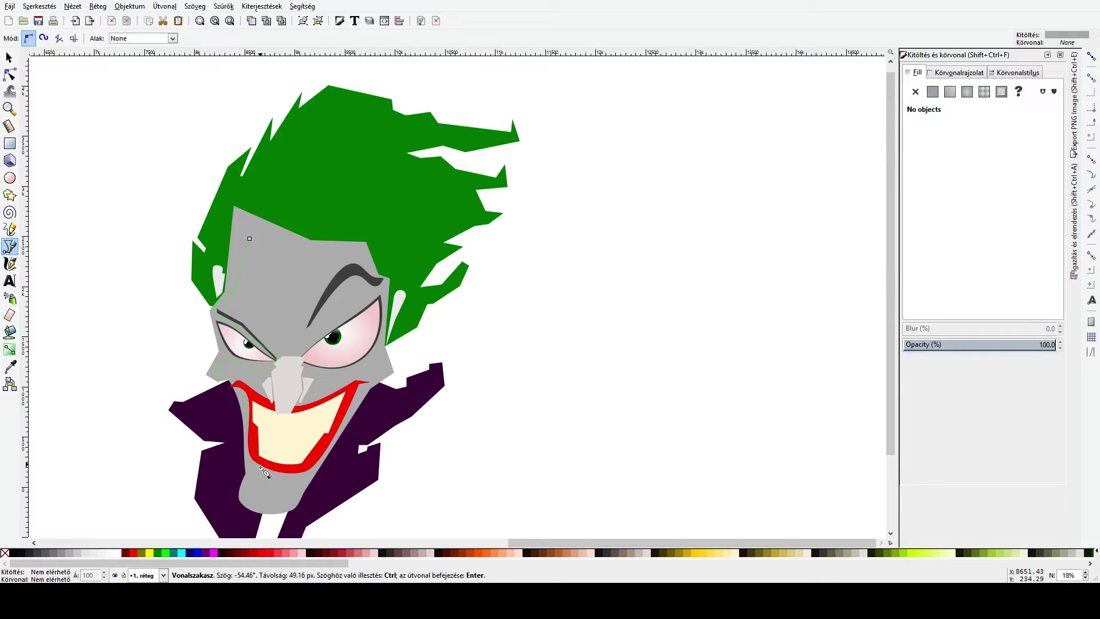
{"action": "left_click", "coordinate": [300, 471]}
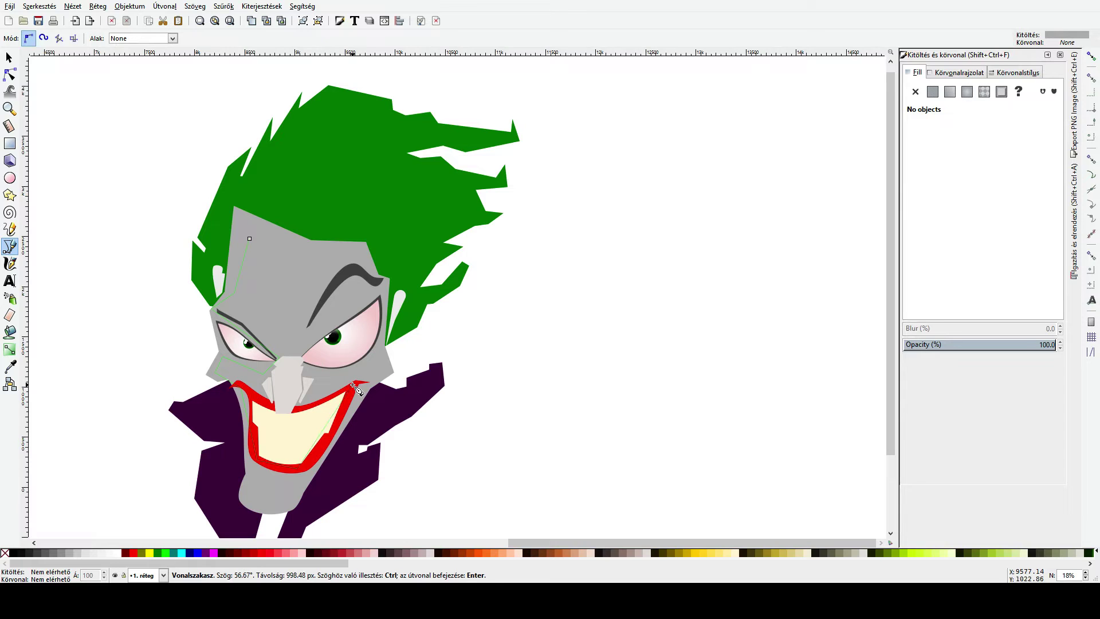
{"action": "left_click", "coordinate": [382, 368]}
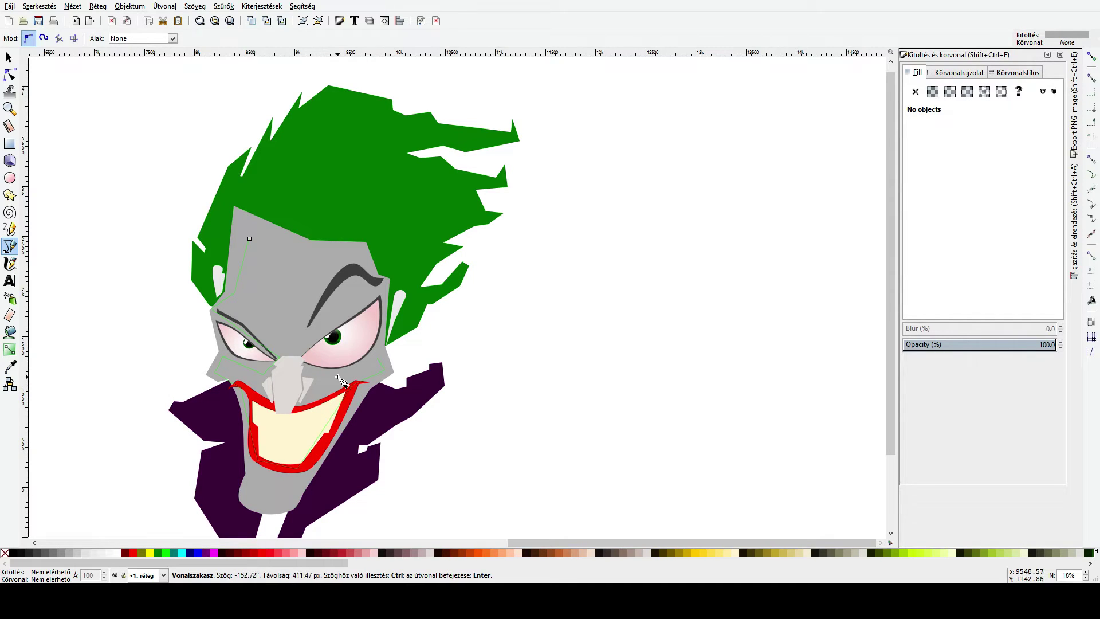
{"action": "left_click", "coordinate": [329, 394]}
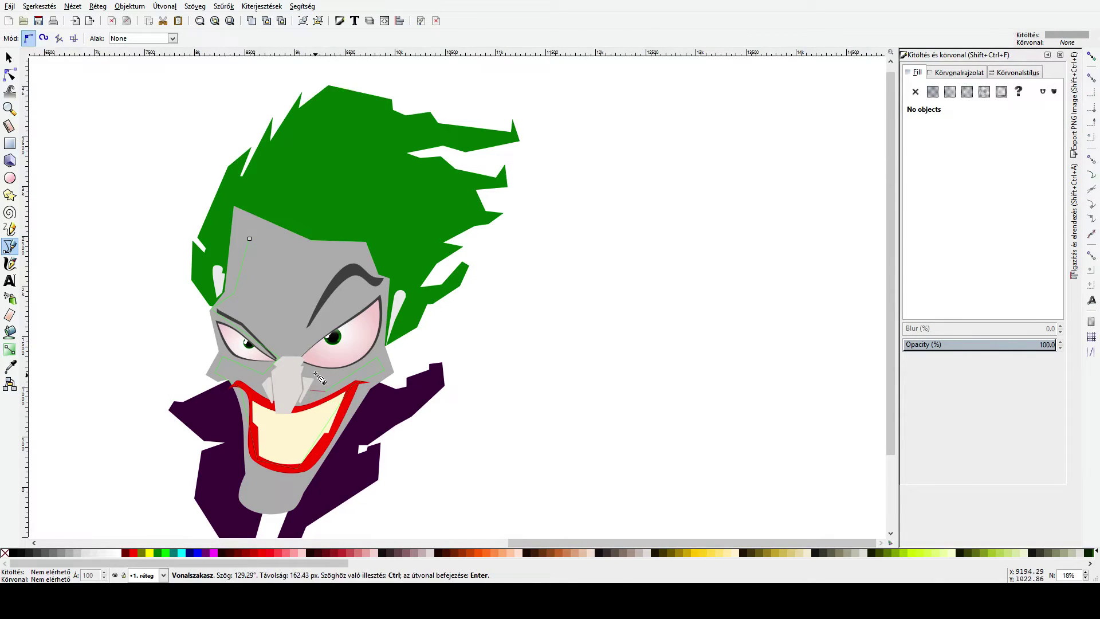
{"action": "left_click", "coordinate": [299, 361]}
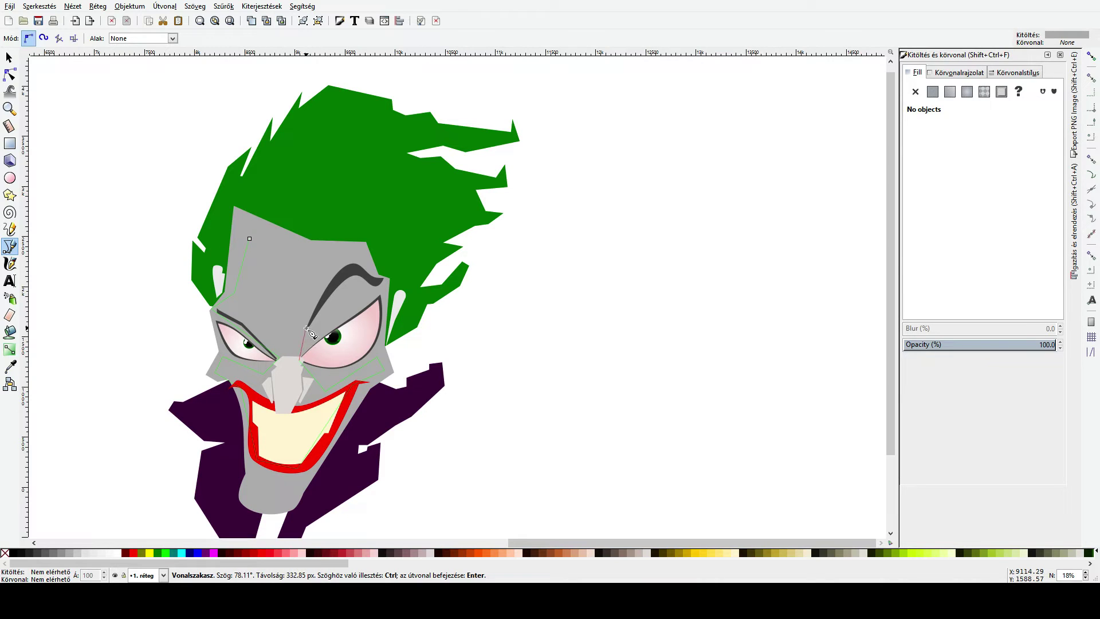
{"action": "left_click", "coordinate": [303, 343]}
{"action": "left_click", "coordinate": [383, 284]}
{"action": "left_click", "coordinate": [362, 250]}
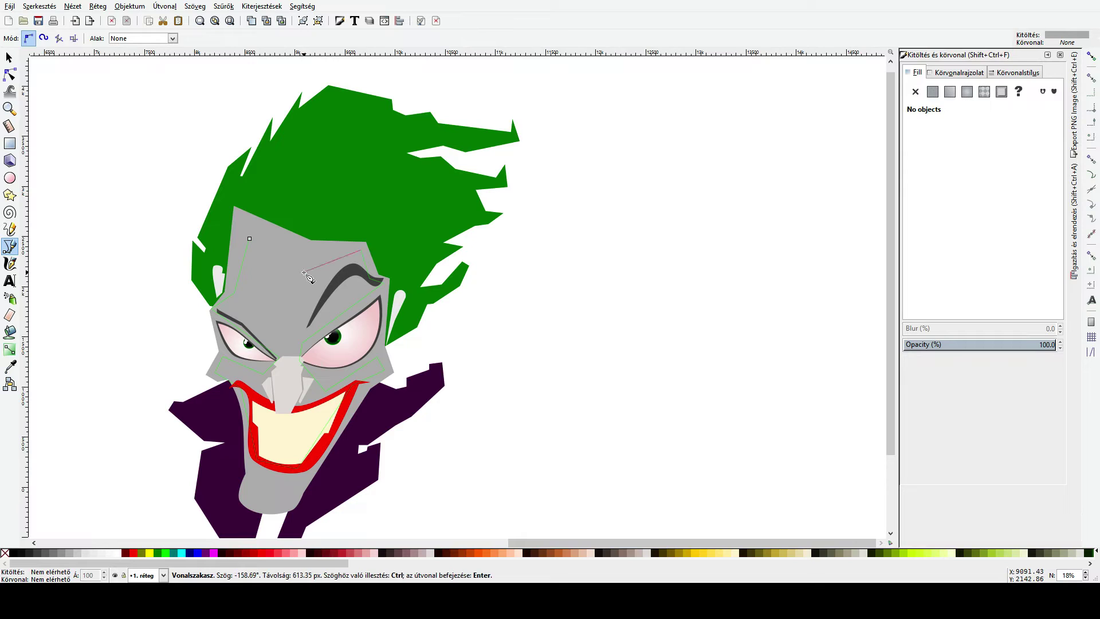
{"action": "left_click", "coordinate": [308, 275]}
{"action": "left_click", "coordinate": [251, 240]}
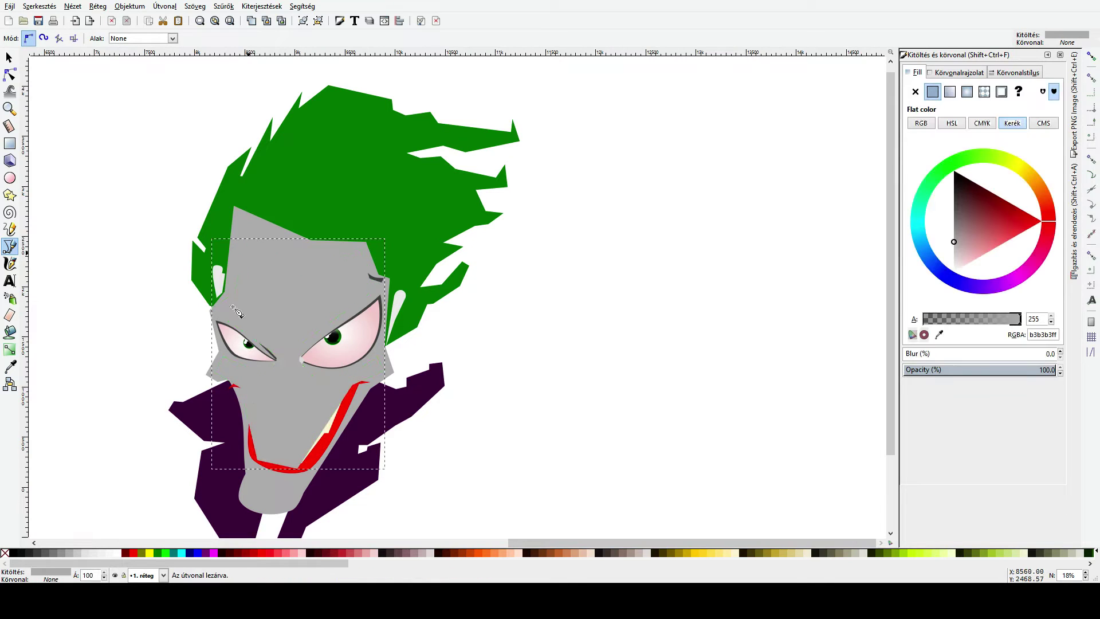
Step: Fill the face highlight with 7.5% Gray and stack it directly above the grey face, behind the eyes, nose and mouth
{"action": "left_click", "coordinate": [95, 553]}
{"action": "key", "text": "End"}
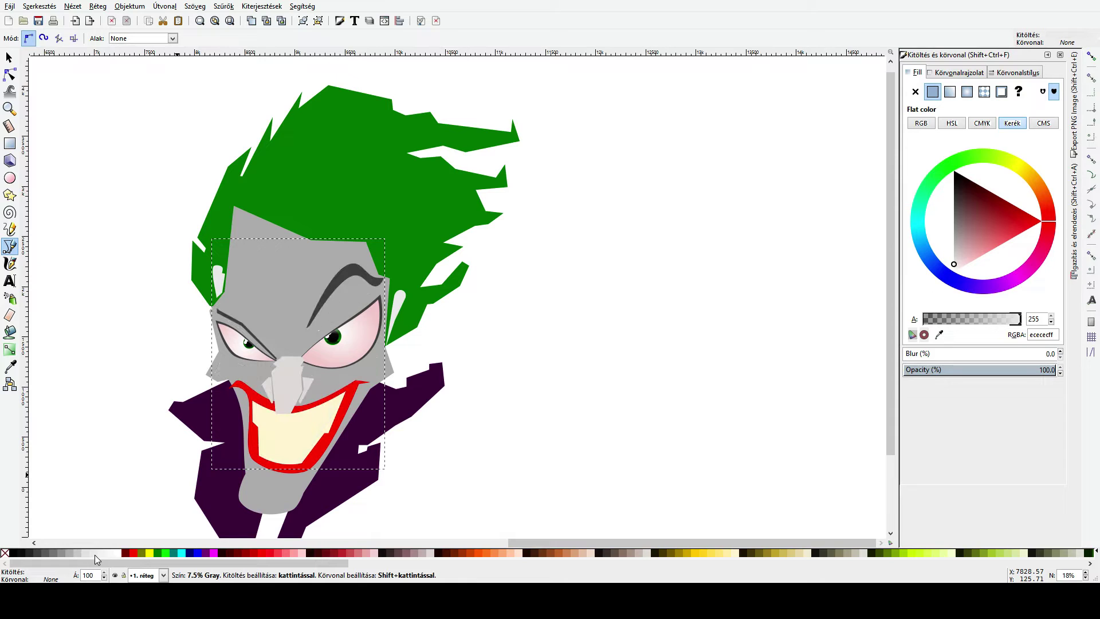
{"action": "key", "text": "Page_Up"}
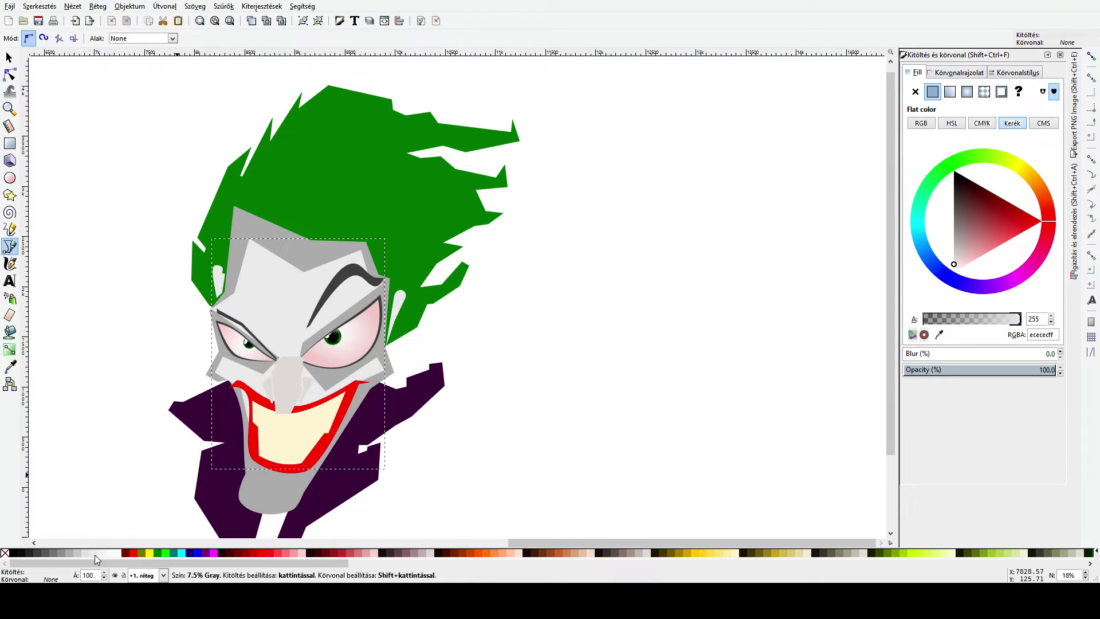
Step: Select the three nose pieces and fill them with the b3b3b3 grey sampled from the face shading
{"action": "scroll", "coordinate": [330, 418], "scroll_direction": "down", "scroll_amount": 4}
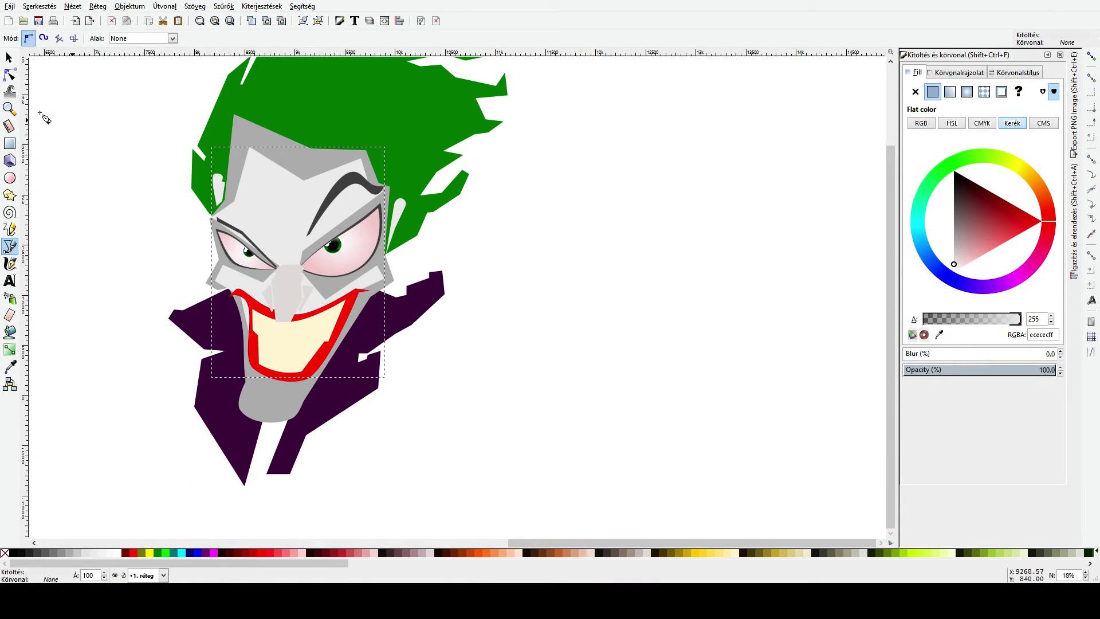
{"action": "left_click", "coordinate": [10, 75]}
{"action": "key", "text": "Escape"}
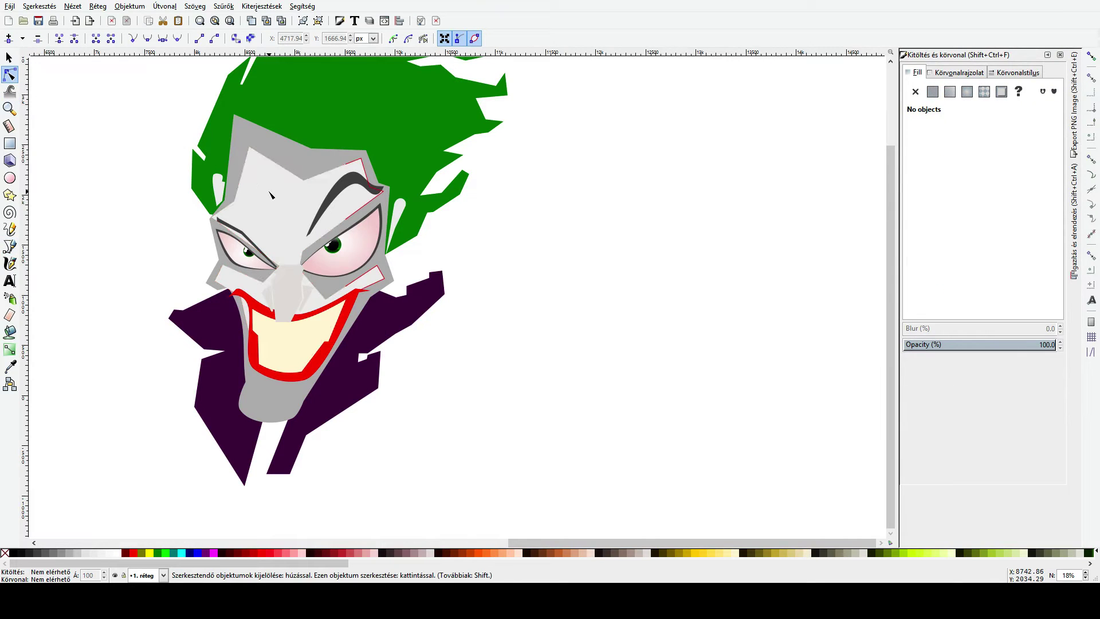
{"action": "left_click", "coordinate": [270, 195]}
{"action": "left_click", "coordinate": [292, 312]}
{"action": "key", "text": "s"}
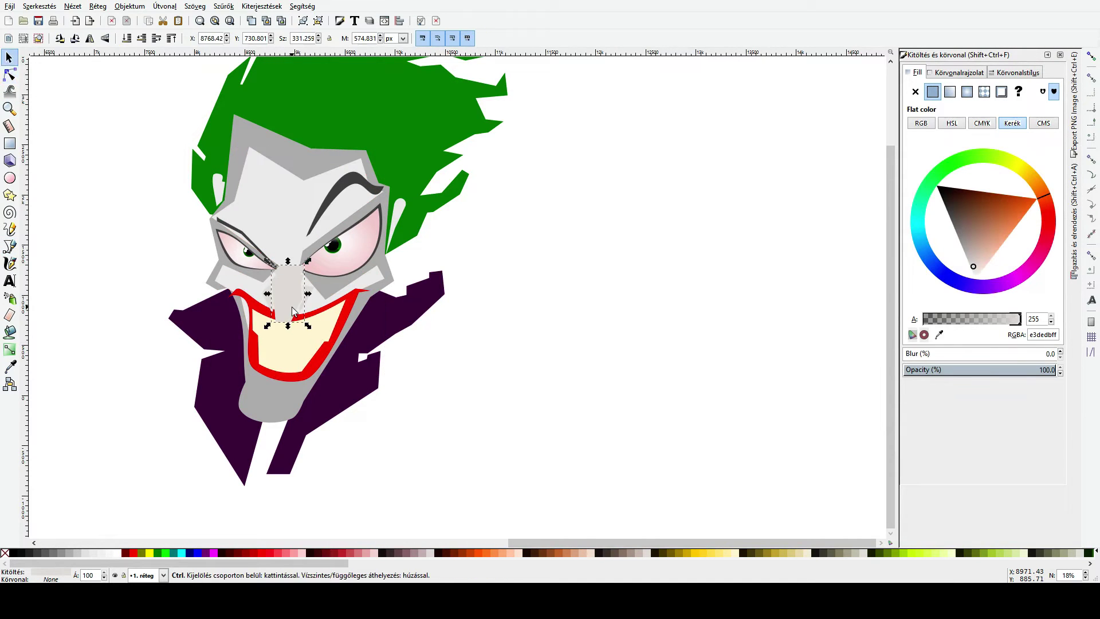
{"action": "scroll", "coordinate": [292, 312], "scroll_direction": "up", "scroll_amount": 2}
{"action": "left_click", "coordinate": [249, 284], "text": "shift"}
{"action": "left_click", "coordinate": [319, 274], "text": "shift"}
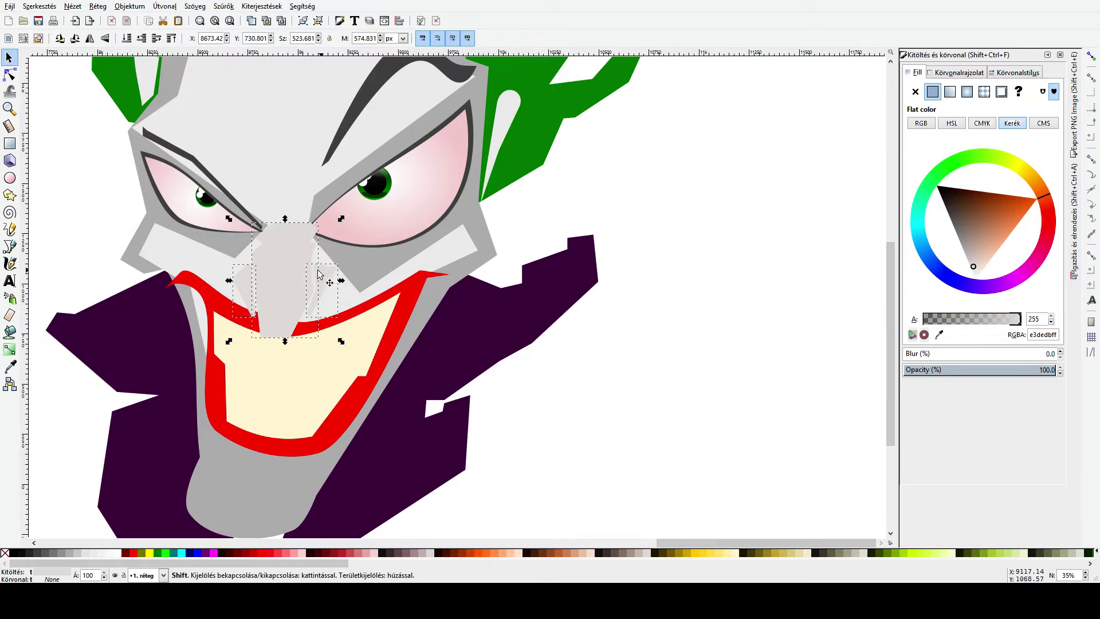
{"action": "left_click", "coordinate": [10, 366]}
{"action": "left_click", "coordinate": [351, 260]}
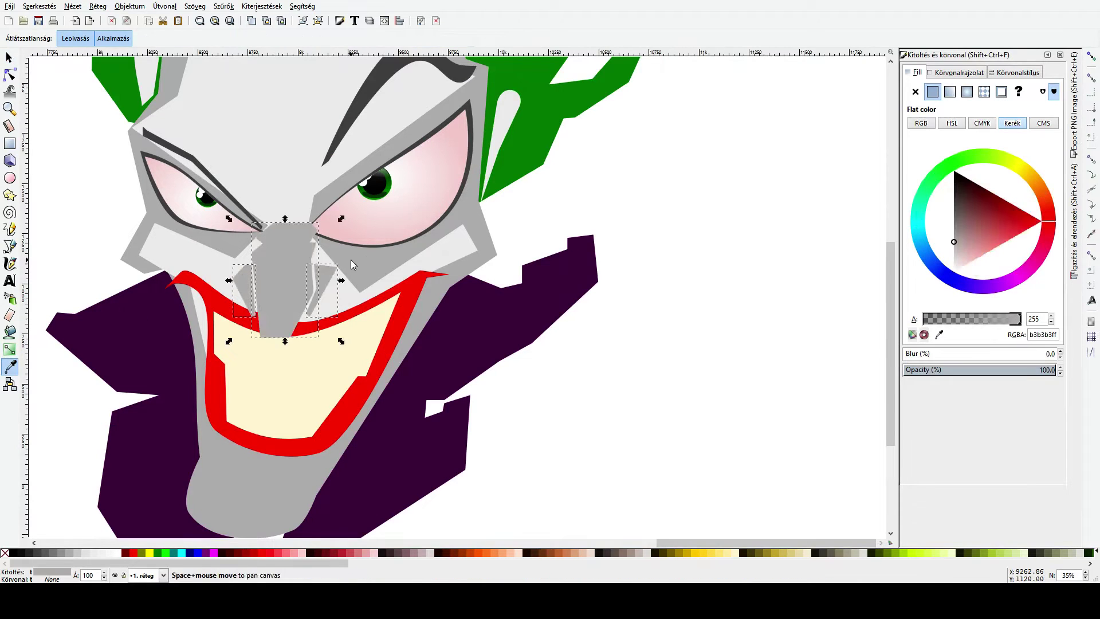
{"action": "key", "text": "s"}
{"action": "key", "text": "Escape"}
Step: Draw a closed highlight shape on the chin with straight segments and a small notch in its lower edge
{"action": "scroll", "coordinate": [487, 246], "scroll_direction": "down", "scroll_amount": 3}
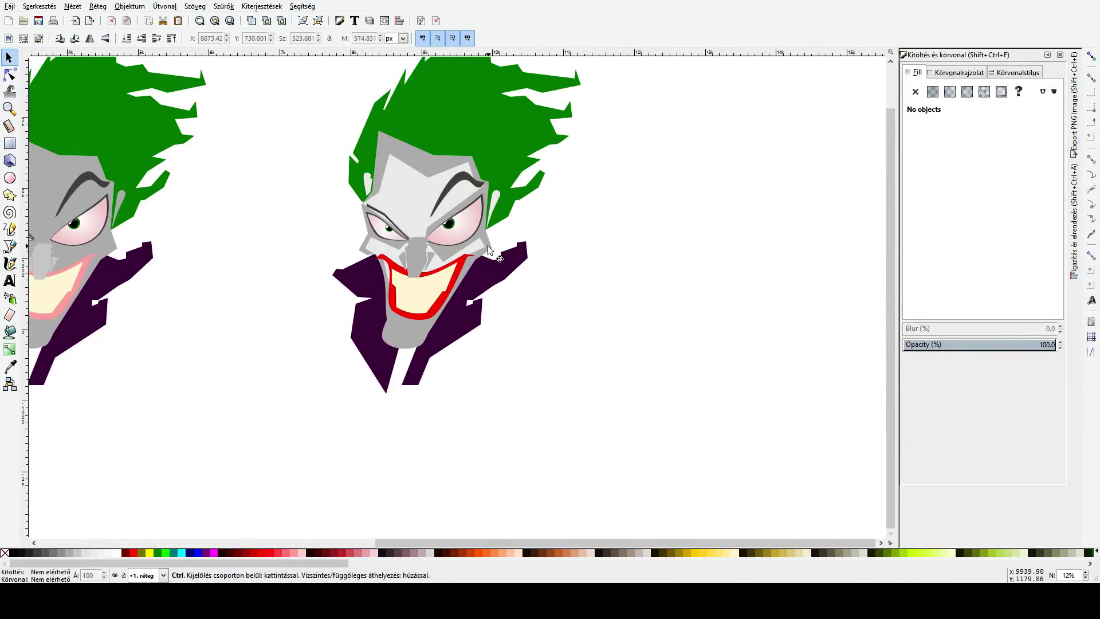
{"action": "scroll", "coordinate": [456, 235], "scroll_direction": "up", "scroll_amount": 2}
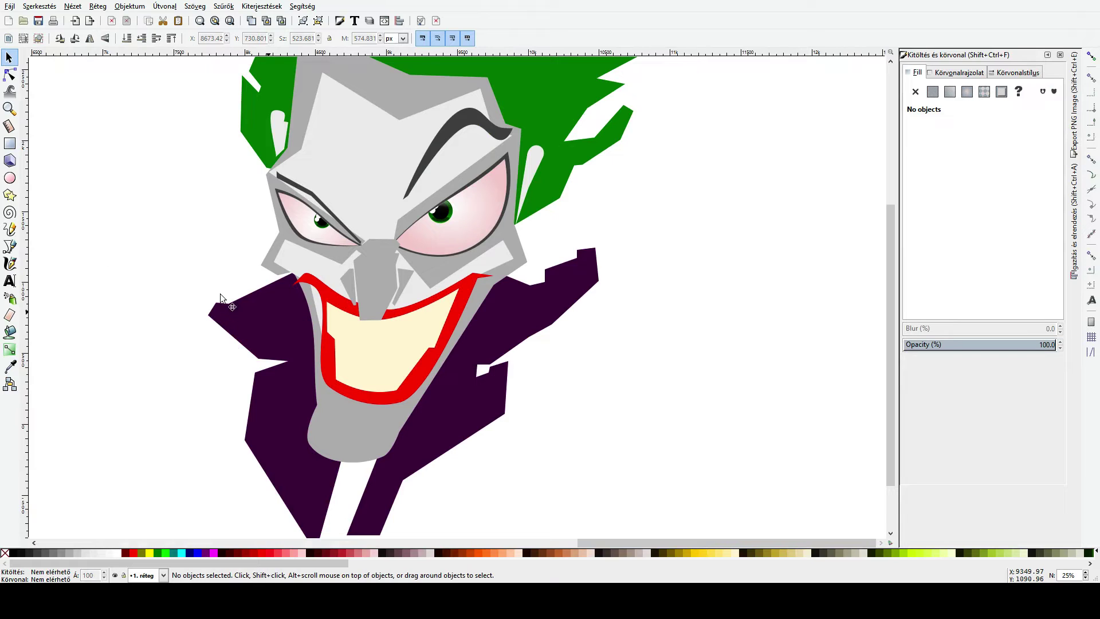
{"action": "left_click", "coordinate": [10, 246]}
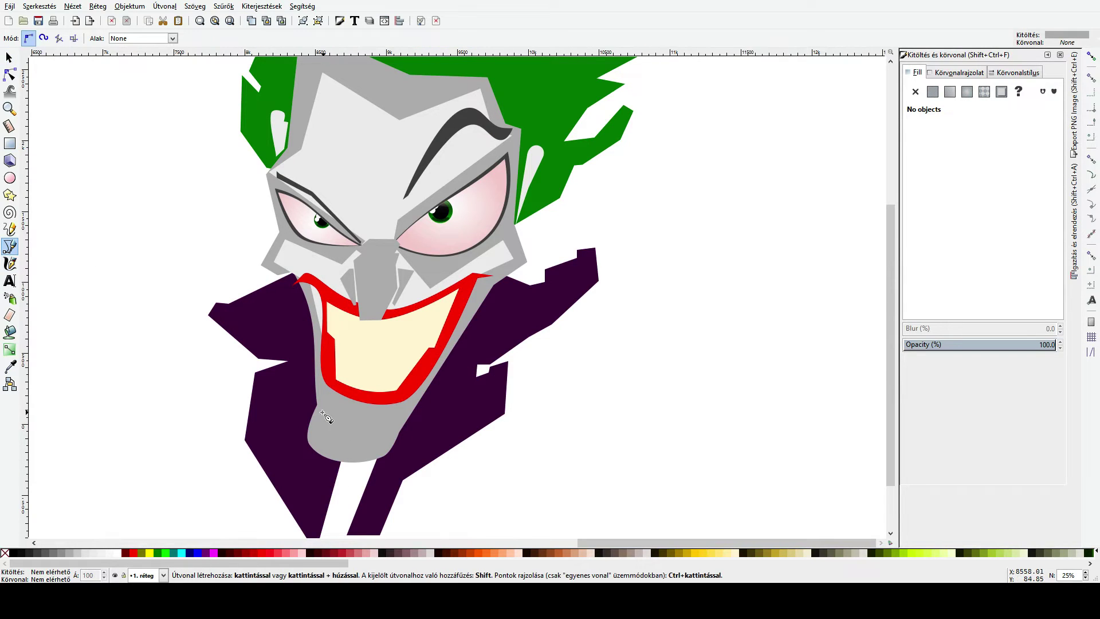
{"action": "left_click", "coordinate": [322, 412]}
{"action": "left_click", "coordinate": [311, 442]}
{"action": "left_click", "coordinate": [337, 457]}
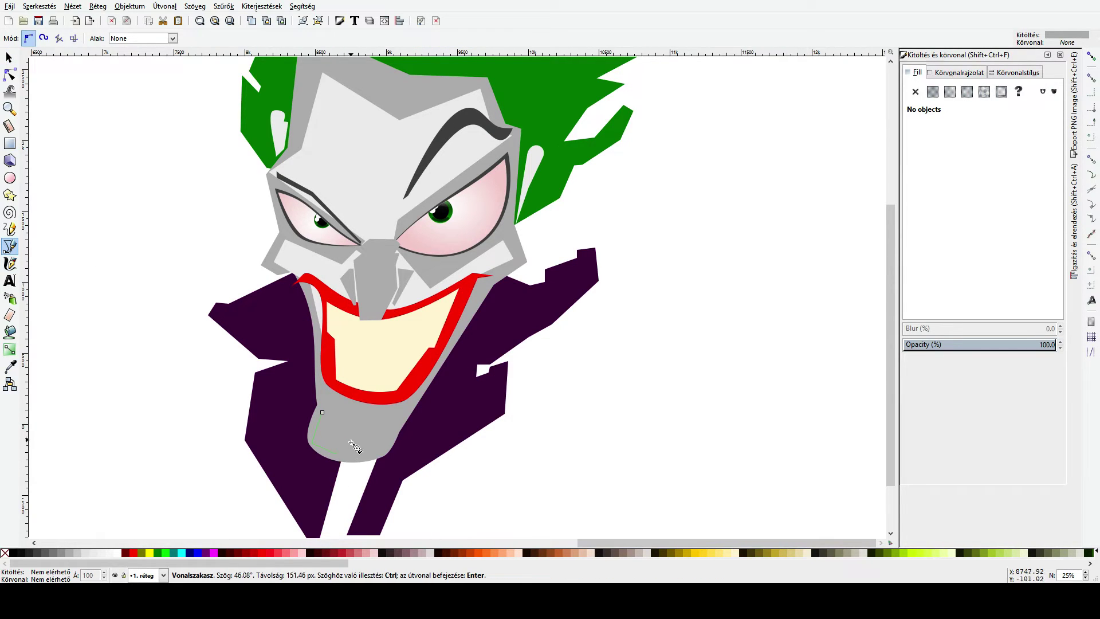
{"action": "left_click", "coordinate": [347, 442]}
{"action": "left_click", "coordinate": [377, 449]}
{"action": "left_click", "coordinate": [393, 425]}
{"action": "left_click", "coordinate": [367, 424]}
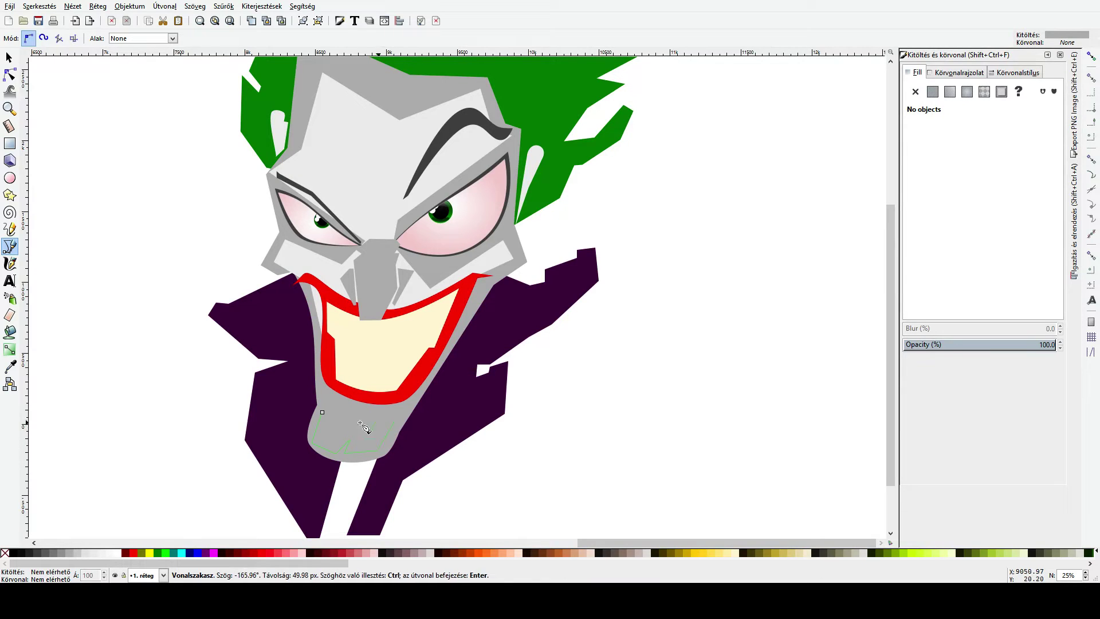
{"action": "left_click", "coordinate": [322, 411]}
Step: Fill the chin highlight with the pale ececec grey sampled from the forehead
{"action": "key", "text": "s"}
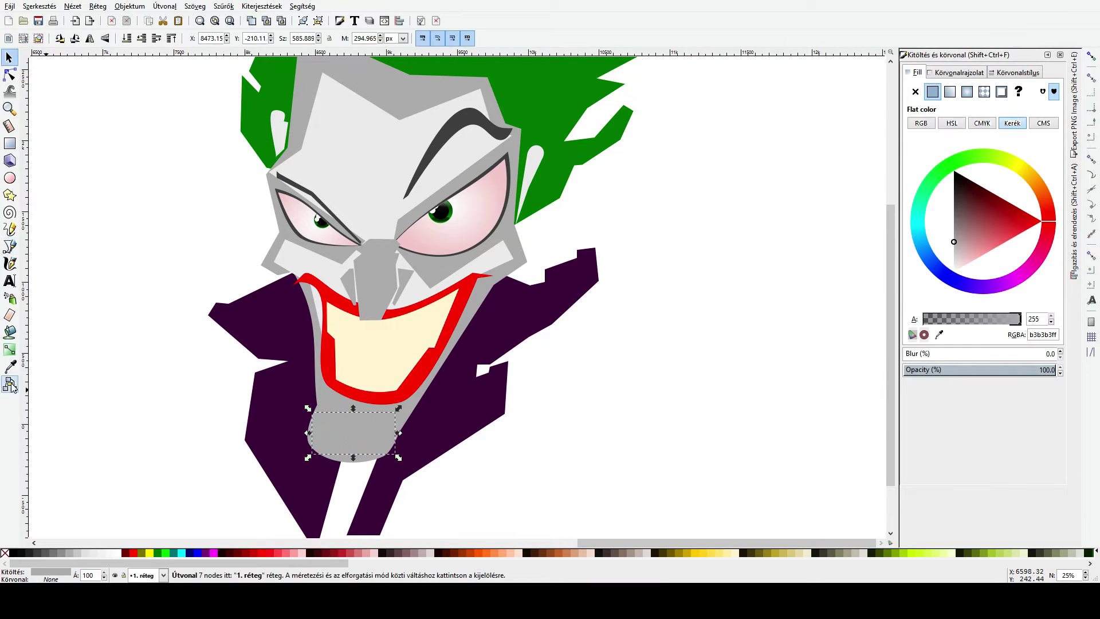
{"action": "left_click", "coordinate": [10, 366]}
{"action": "left_click", "coordinate": [358, 170]}
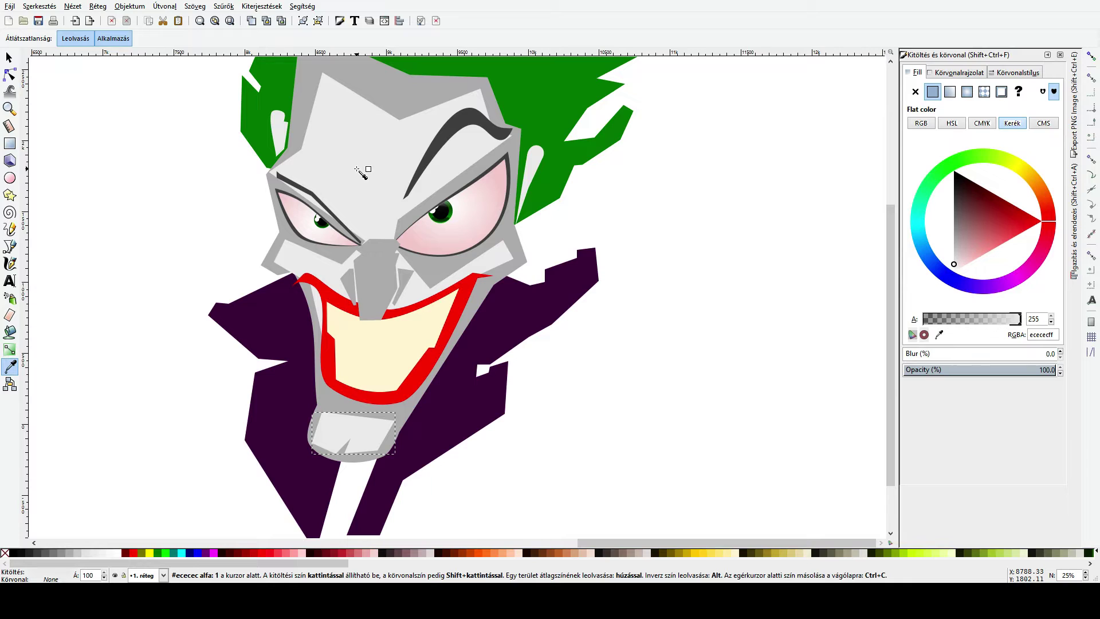
Step: Nudge the chin highlight's upper corner on the narrow-eye side and bend its upper edge into a slight curve
{"action": "left_click", "coordinate": [10, 74]}
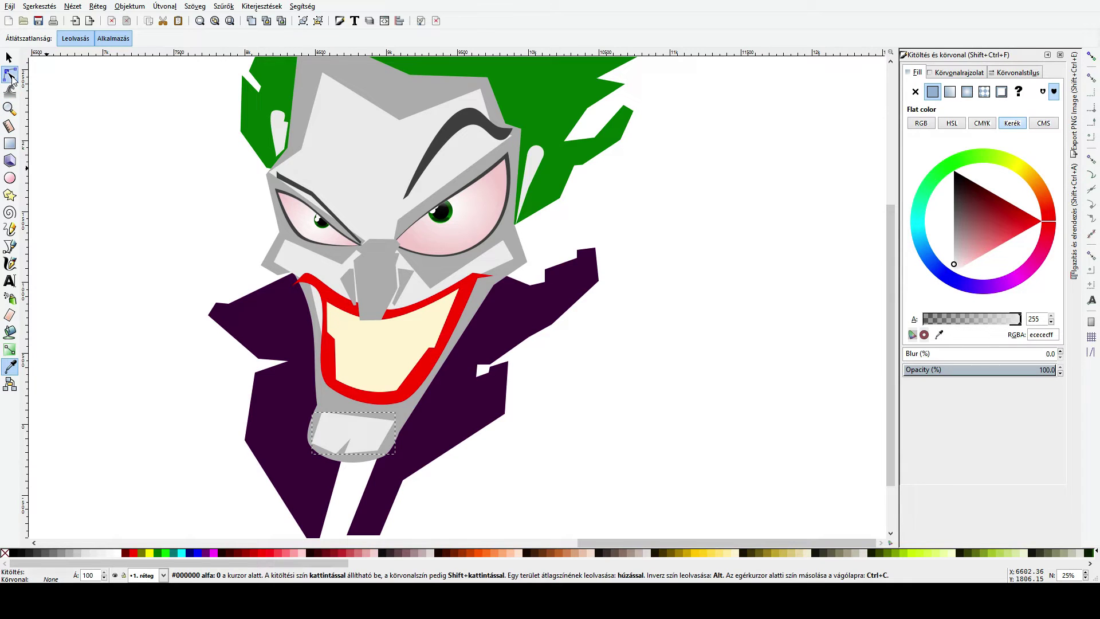
{"action": "left_click", "coordinate": [324, 410]}
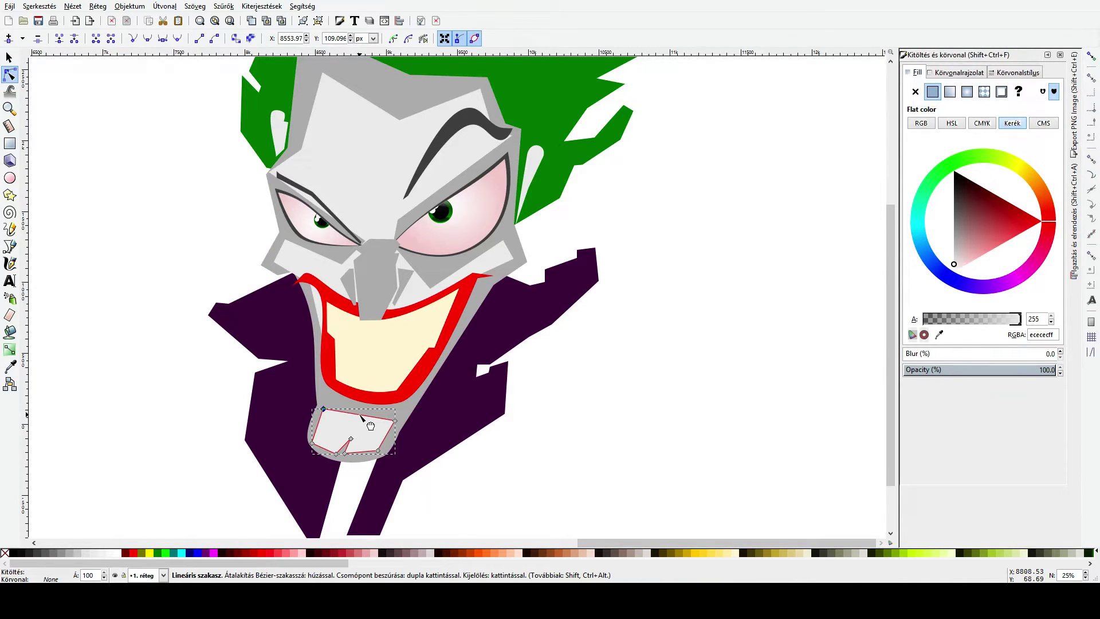
{"action": "left_click", "coordinate": [600, 440]}
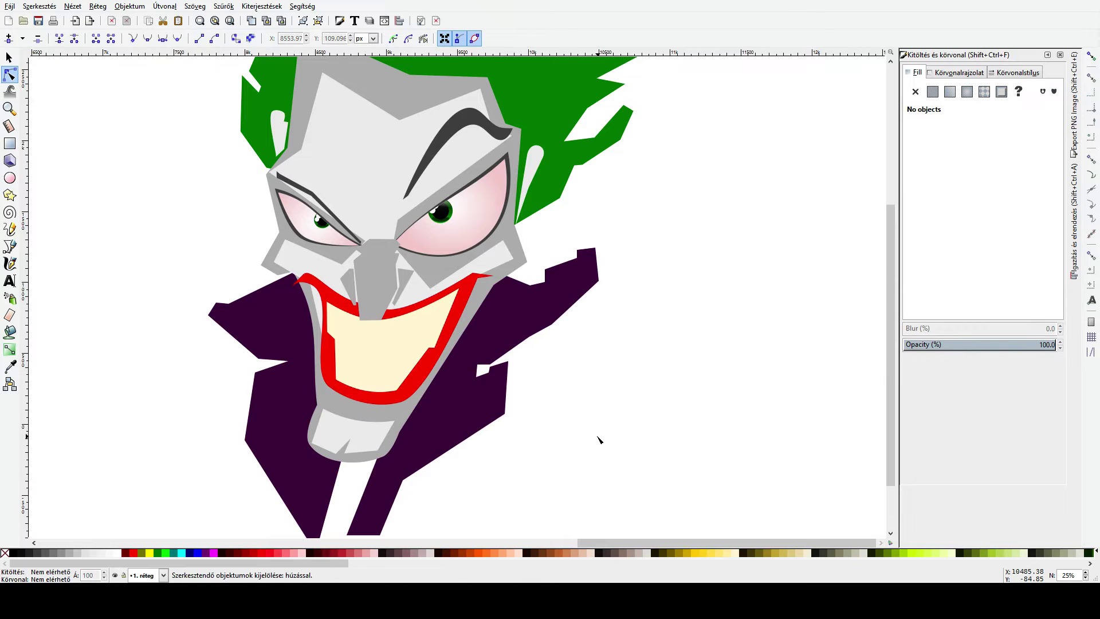
Step: Thicken the lower lip by raising the teeth's lower corner slightly and shifting the lips' two bottom nodes down
{"action": "left_click", "coordinate": [341, 383]}
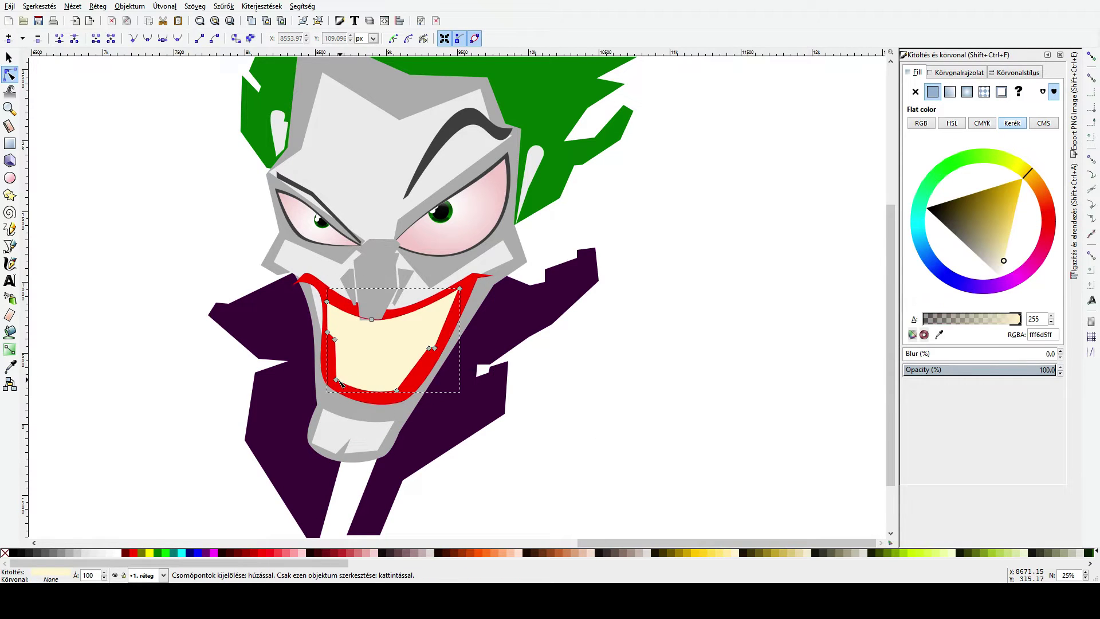
{"action": "left_click", "coordinate": [385, 400]}
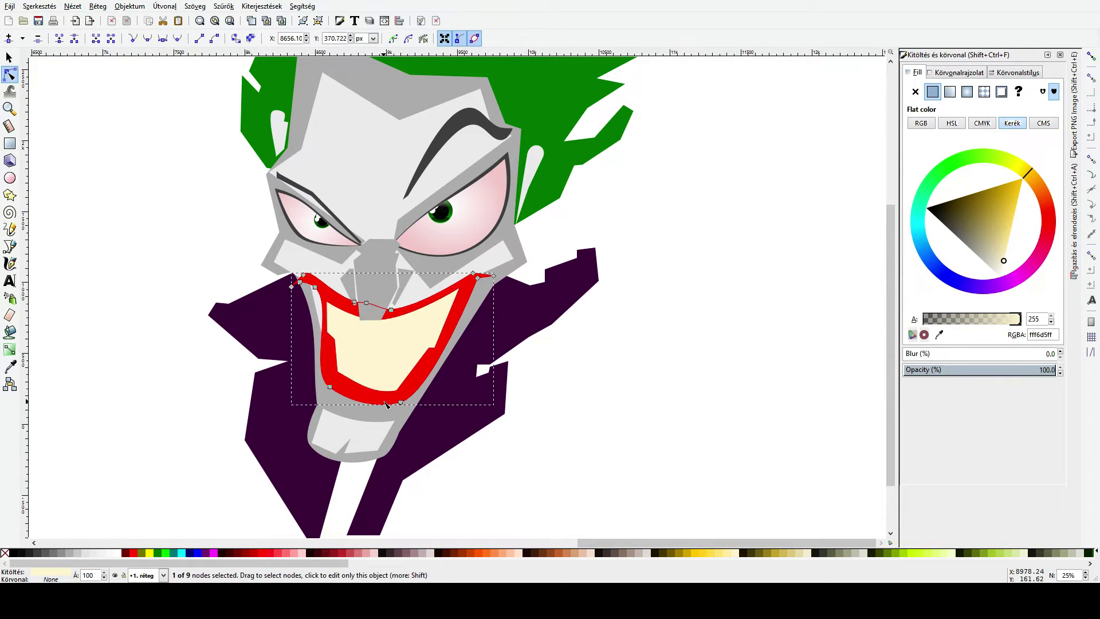
{"action": "mouse_move", "coordinate": [397, 407]}
{"action": "left_mouse_down"}
{"action": "mouse_move", "coordinate": [404, 418]}
{"action": "mouse_move", "coordinate": [398, 407]}
{"action": "left_mouse_up"}
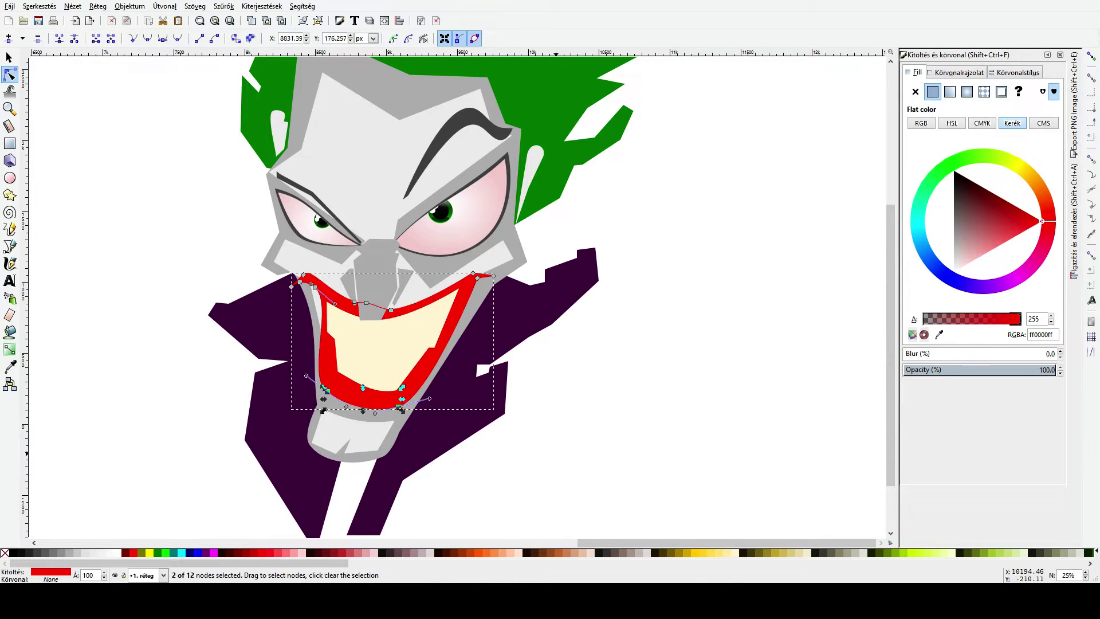
{"action": "key", "text": "Escape"}
{"action": "left_click", "coordinate": [331, 394]}
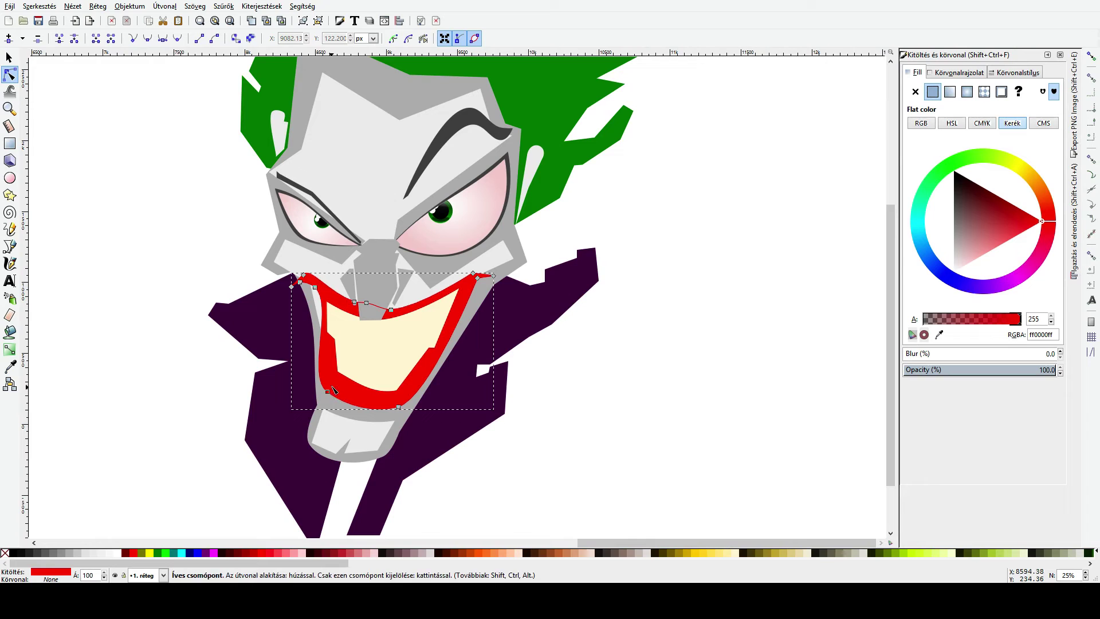
{"action": "left_click", "coordinate": [328, 391]}
Step: Adjust the teeth's lower corner and side notch nodes on the narrow-eye side to even out the red lip
{"action": "left_click", "coordinate": [351, 359]}
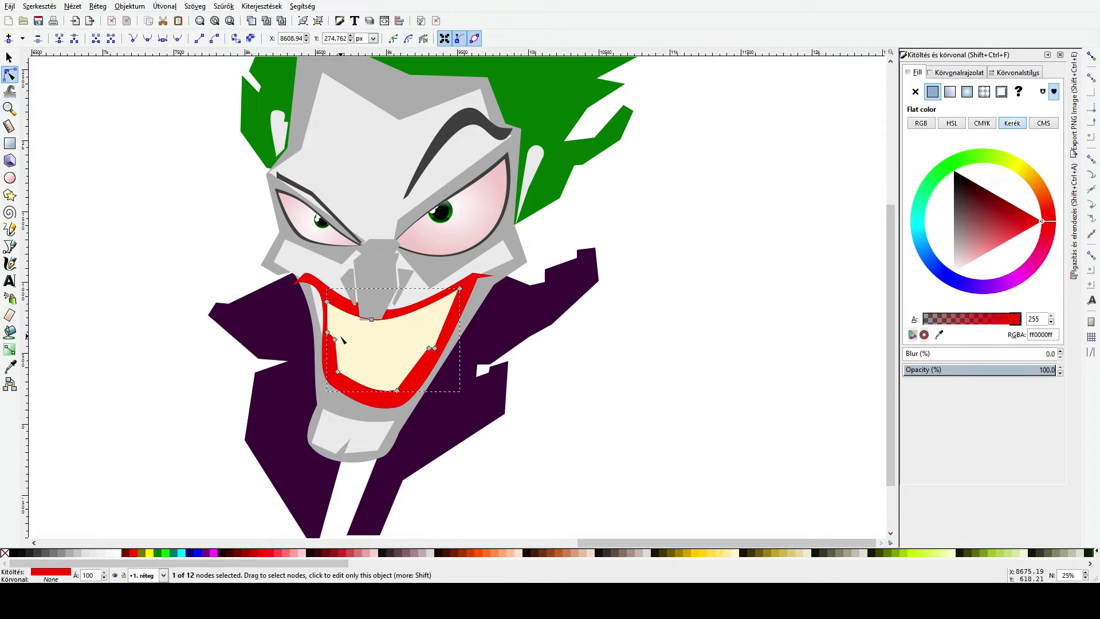
{"action": "left_click_drag", "start_coordinate": [340, 372], "coordinate": [328, 338]}
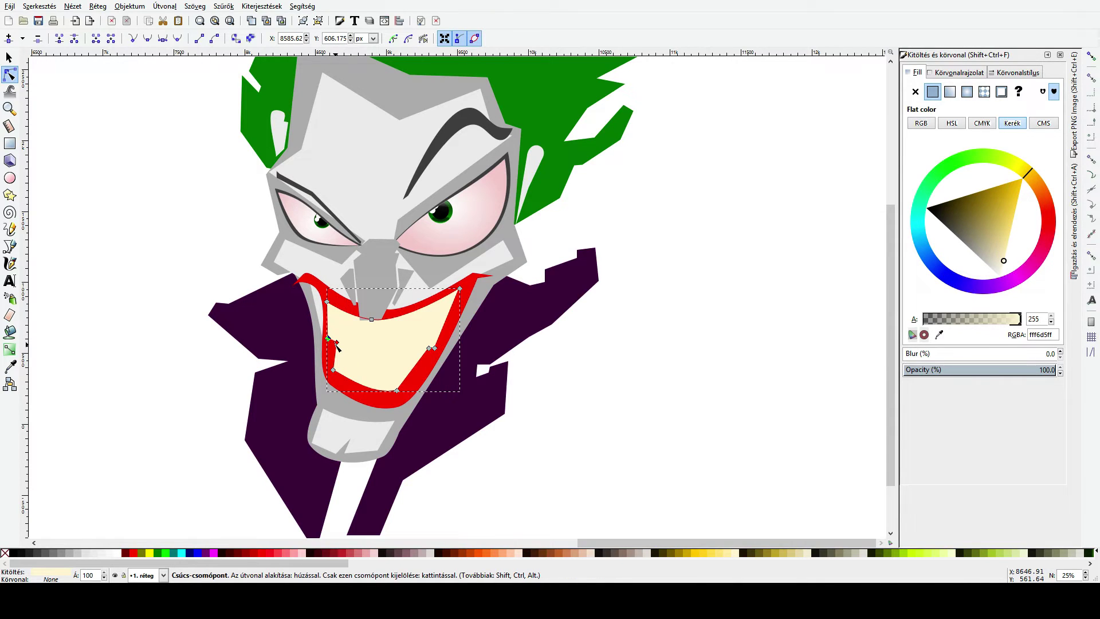
{"action": "left_click", "coordinate": [596, 390]}
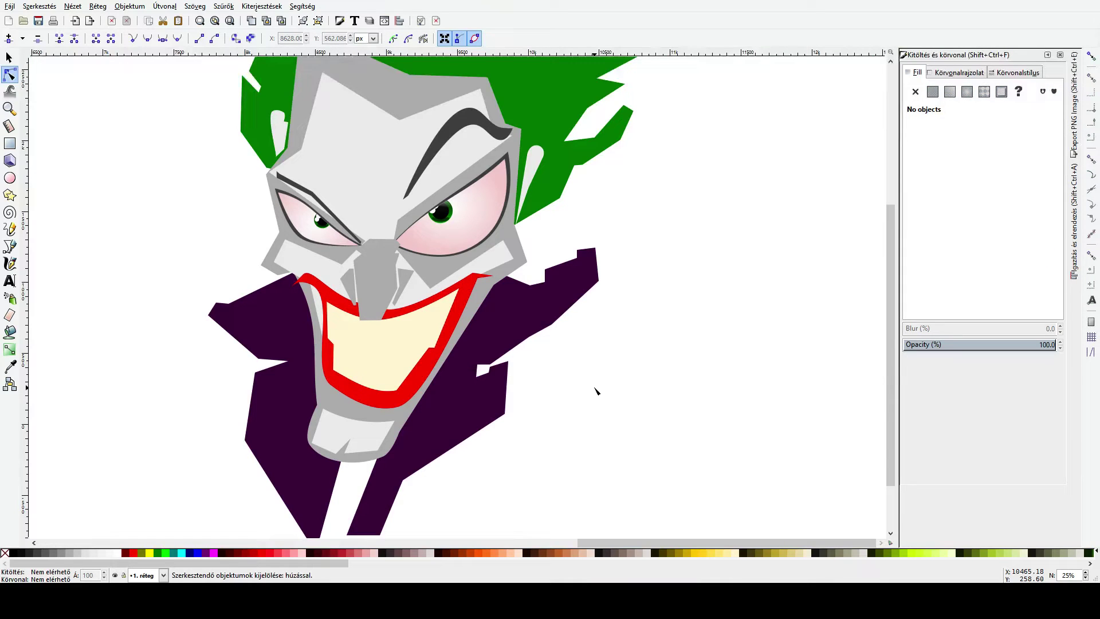
Step: Round the pale cheek highlights' corners and bend their upper edges into smooth curves beneath both eyes
{"action": "left_click", "coordinate": [511, 253]}
{"action": "left_click", "coordinate": [504, 241], "text": "ctrl"}
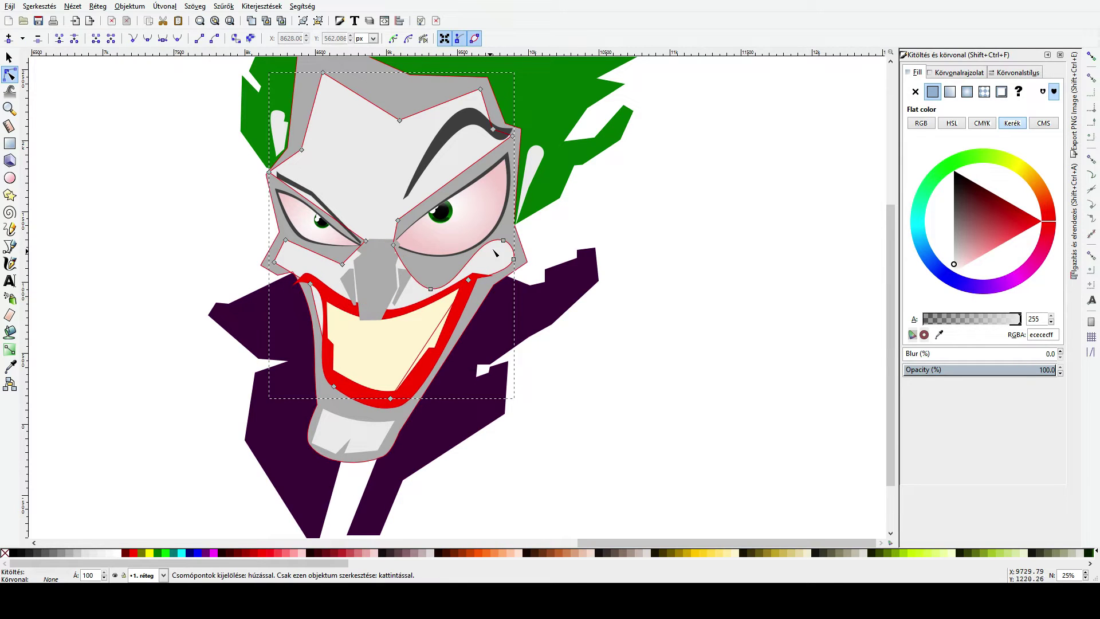
{"action": "left_click", "coordinate": [504, 241]}
{"action": "left_click_drag", "start_coordinate": [476, 234], "coordinate": [487, 258]}
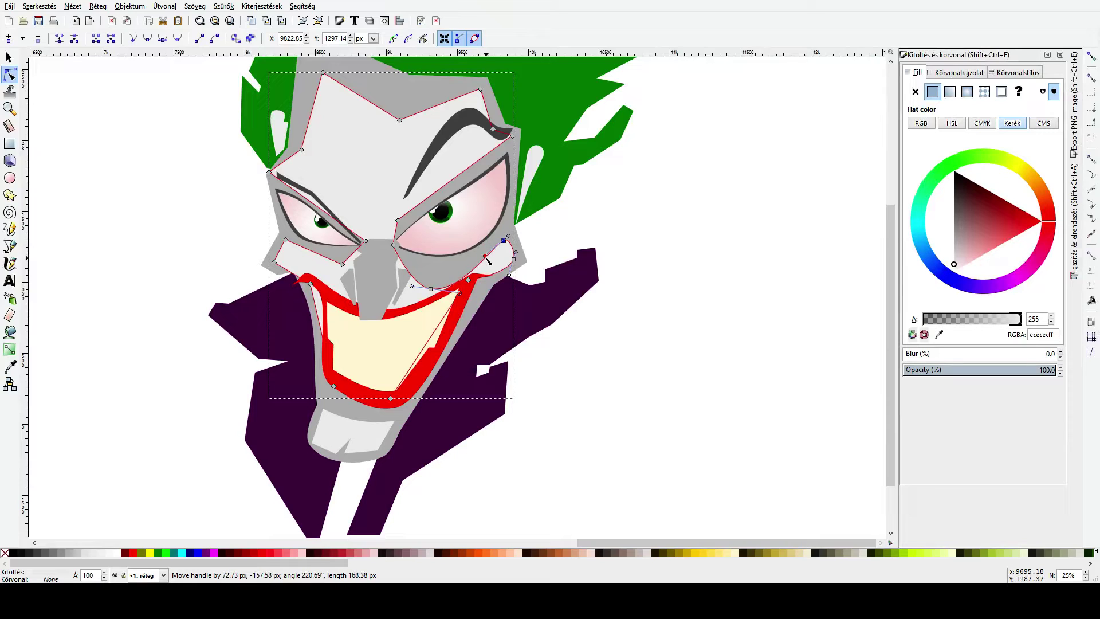
{"action": "left_click_drag", "start_coordinate": [431, 288], "coordinate": [435, 281]}
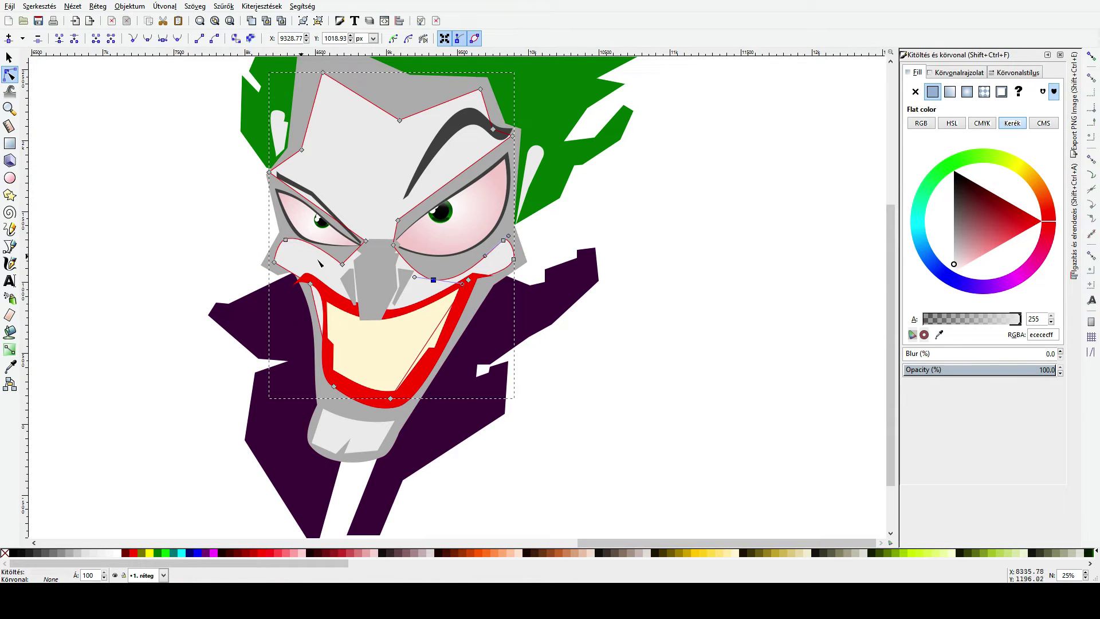
{"action": "left_click_drag", "start_coordinate": [342, 266], "coordinate": [309, 259]}
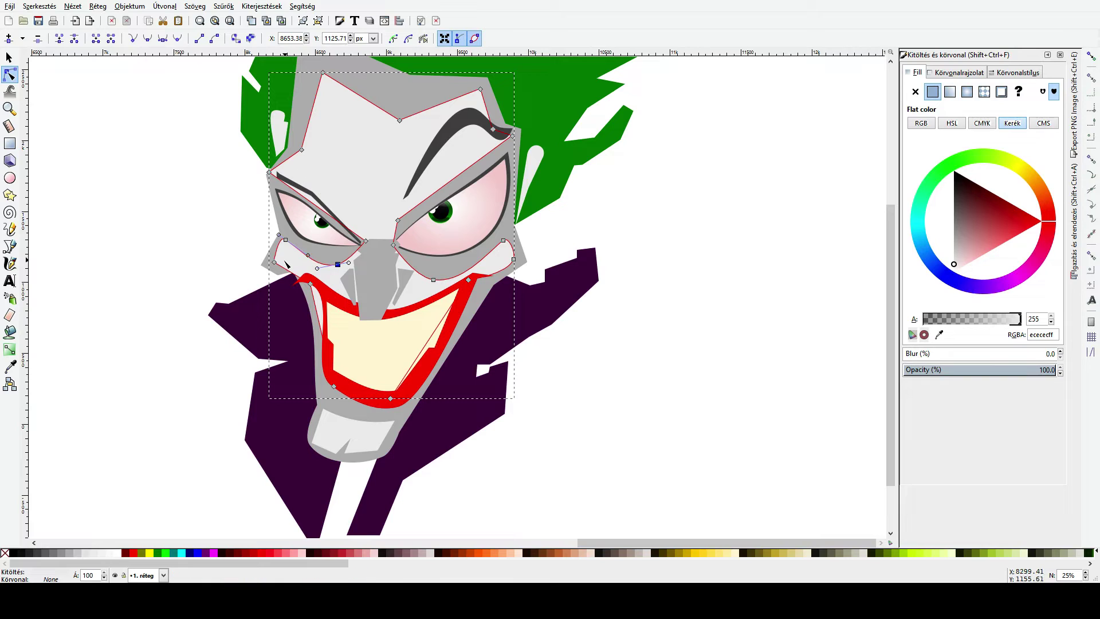
Step: Adjust the grey face outline beside the narrow-eye-side mouth corner and reshape the pale highlight's hidden lower edge into a curve behind the teeth
{"action": "left_click", "coordinate": [283, 277]}
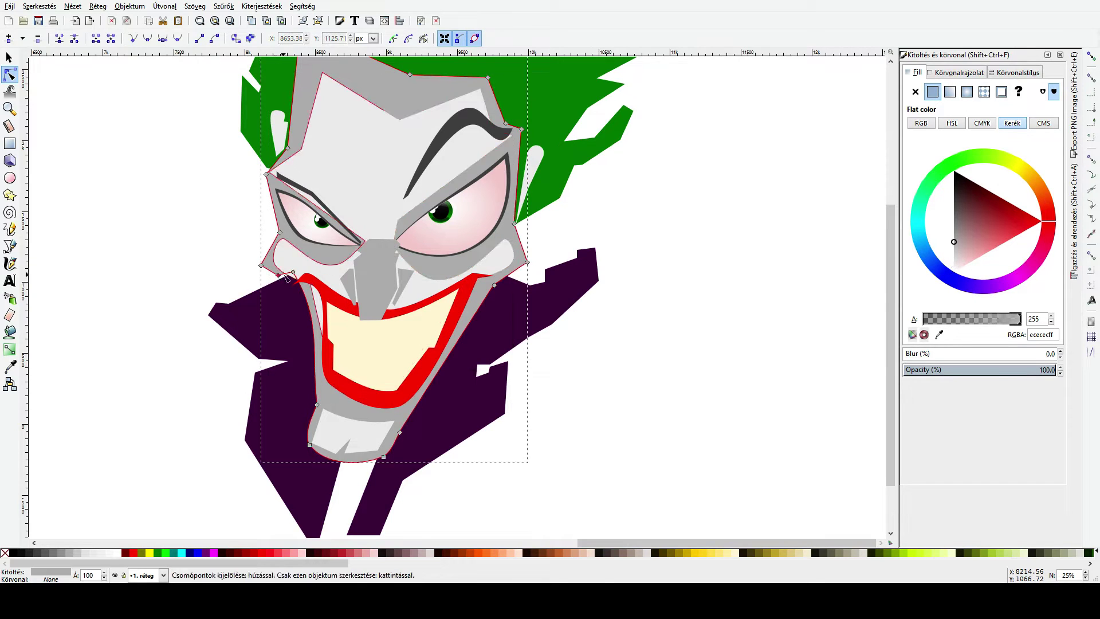
{"action": "left_click_drag", "start_coordinate": [293, 290], "coordinate": [298, 288]}
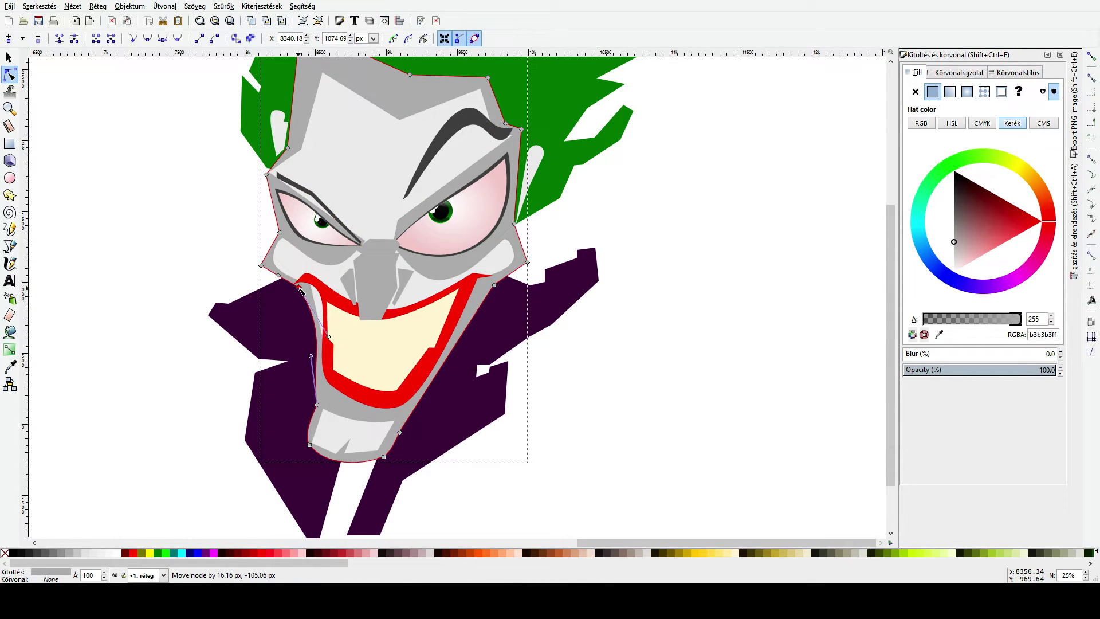
{"action": "left_click", "coordinate": [318, 315]}
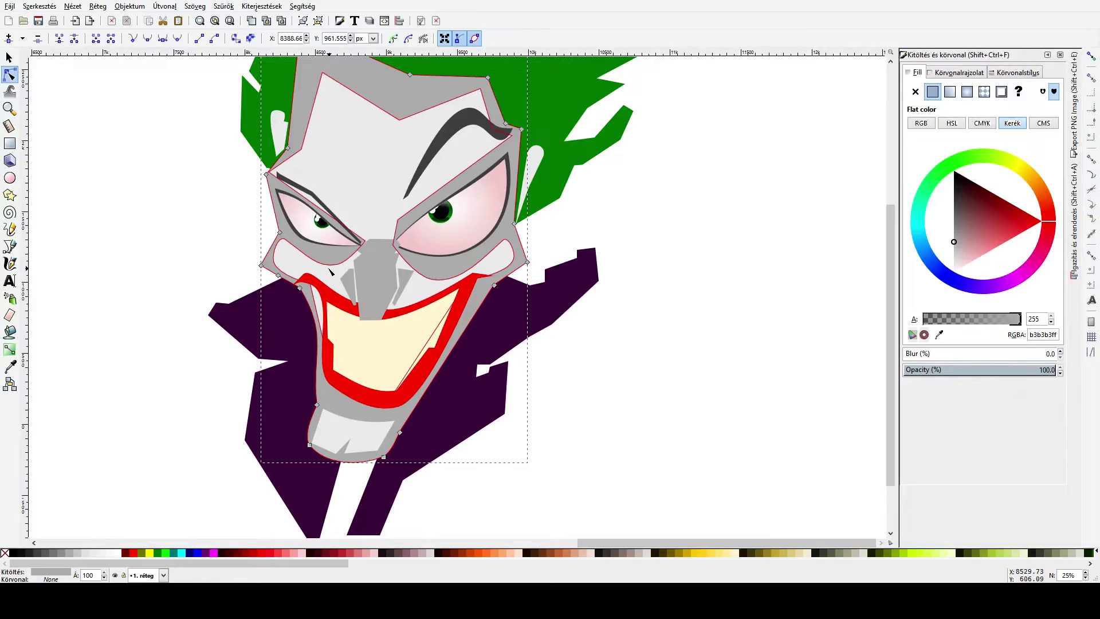
{"action": "left_click_drag", "start_coordinate": [319, 315], "coordinate": [404, 429]}
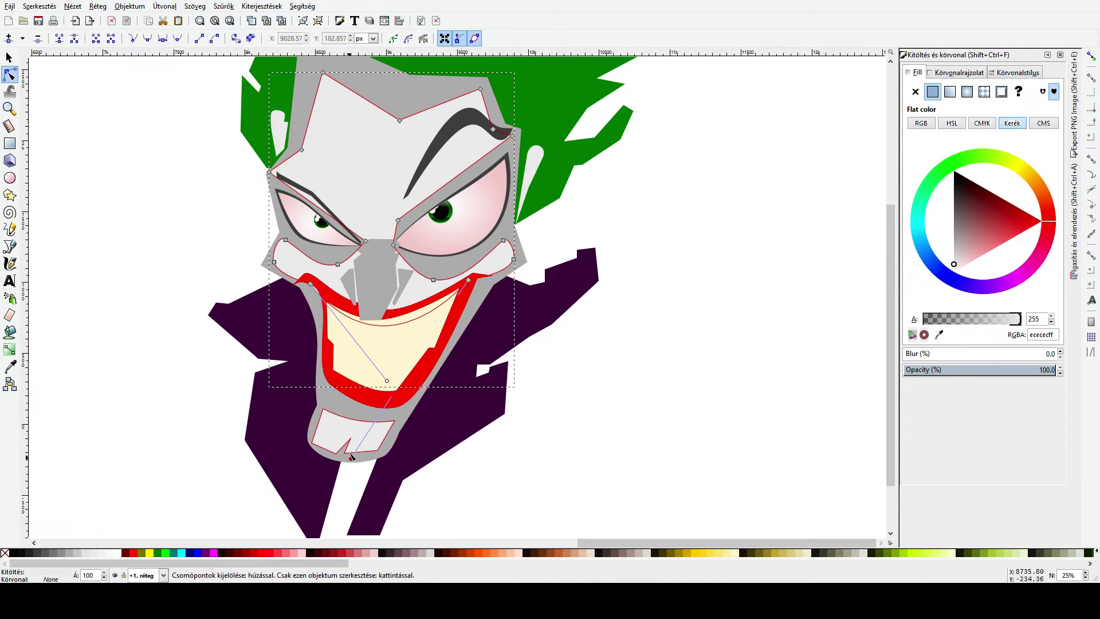
{"action": "left_click_drag", "start_coordinate": [351, 458], "coordinate": [468, 280]}
{"action": "left_click", "coordinate": [592, 390]}
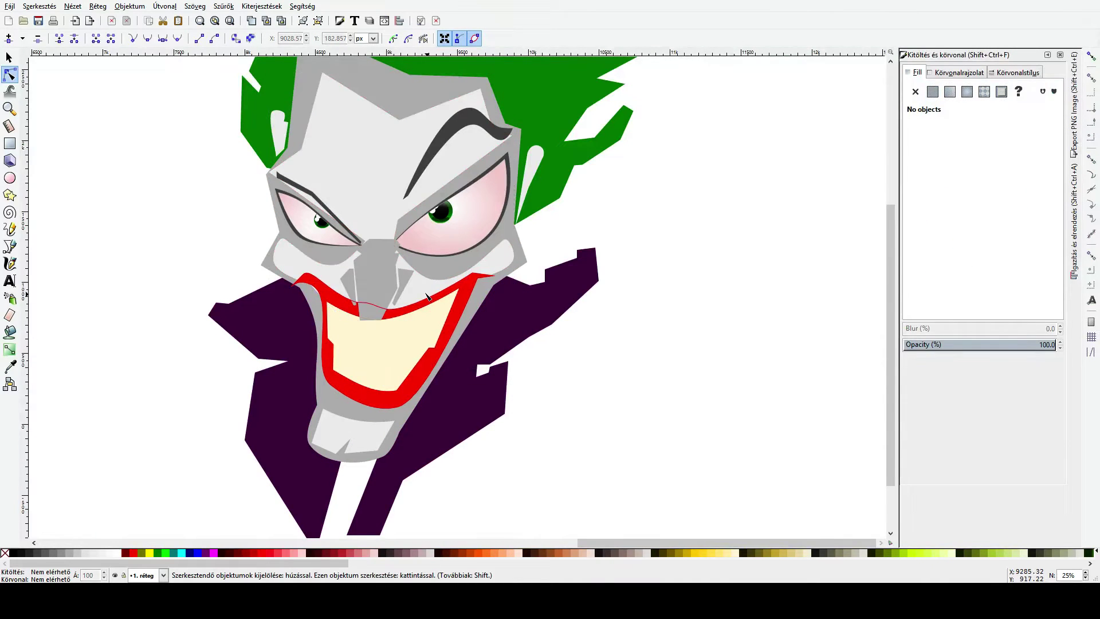
Step: Smooth the forehead highlight's two upper corners and central dip into a flowing wavy edge
{"action": "scroll", "coordinate": [427, 295], "scroll_direction": "down", "scroll_amount": 3}
{"action": "scroll", "coordinate": [421, 280], "scroll_direction": "up", "scroll_amount": 3}
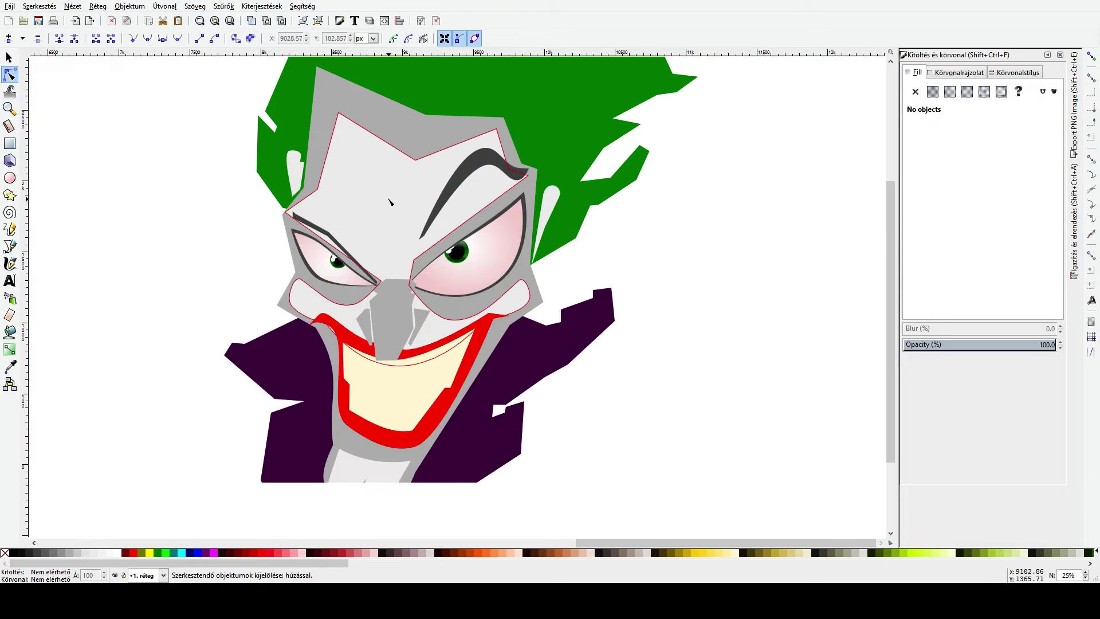
{"action": "left_click", "coordinate": [352, 123]}
{"action": "left_click_drag", "start_coordinate": [353, 123], "coordinate": [360, 117]}
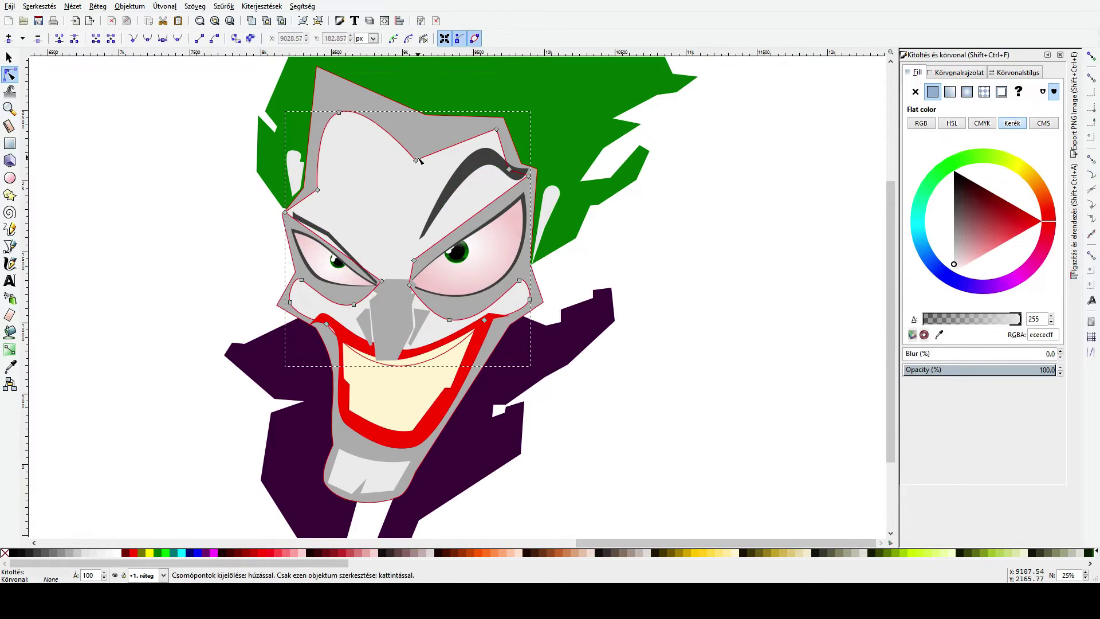
{"action": "left_click_drag", "start_coordinate": [484, 137], "coordinate": [501, 140]}
{"action": "left_click", "coordinate": [495, 131], "text": "ctrl"}
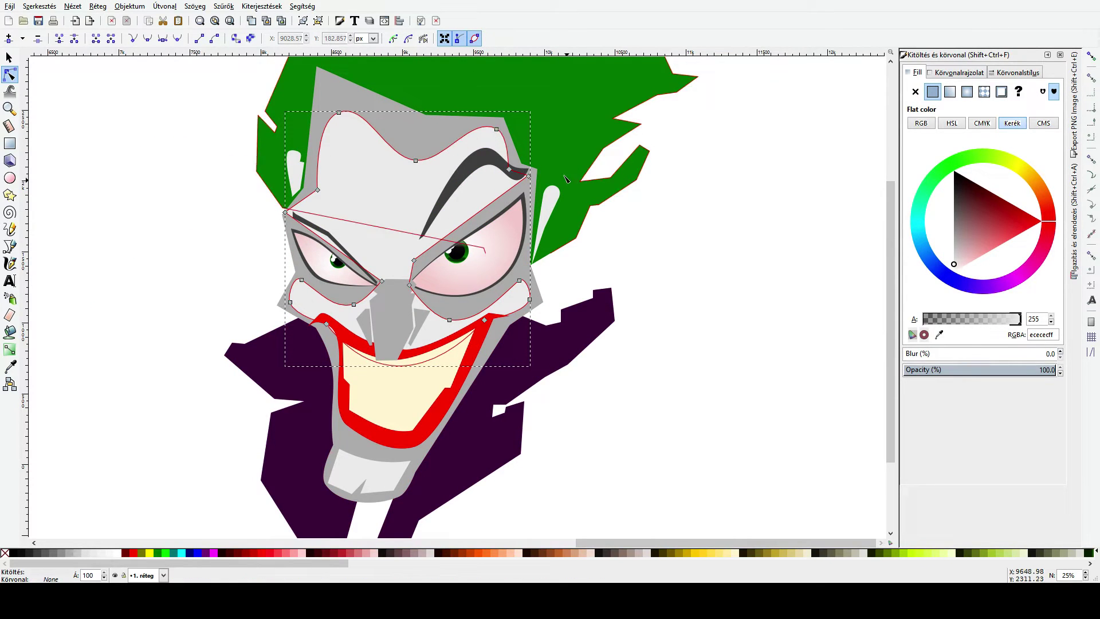
Step: Curve the forehead highlight's edges along both brows, pulling its outer corner inward on the narrow-eye side and its brow-end corner on the wide-eye side
{"action": "left_click", "coordinate": [479, 225]}
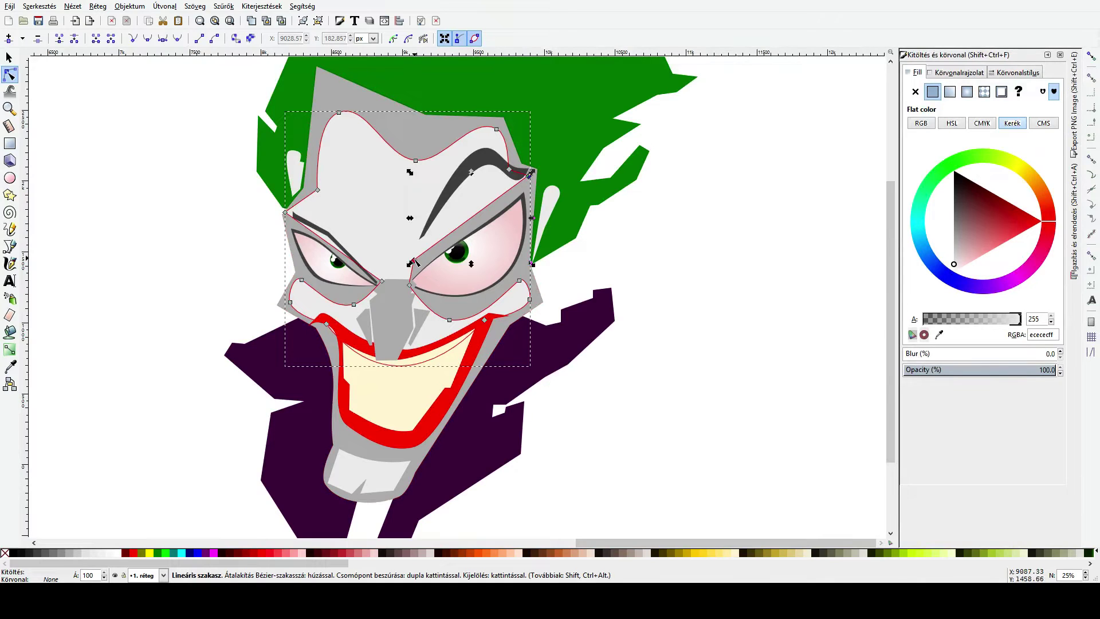
{"action": "left_click", "coordinate": [330, 238]}
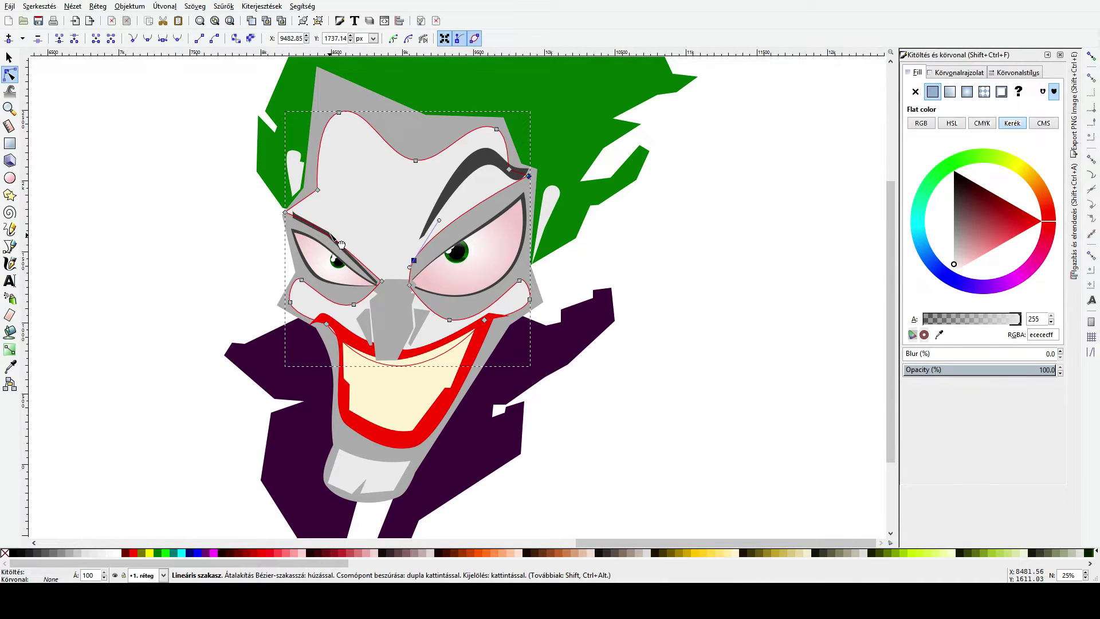
{"action": "left_click", "coordinate": [381, 281]}
{"action": "left_click_drag", "start_coordinate": [382, 281], "coordinate": [378, 282]}
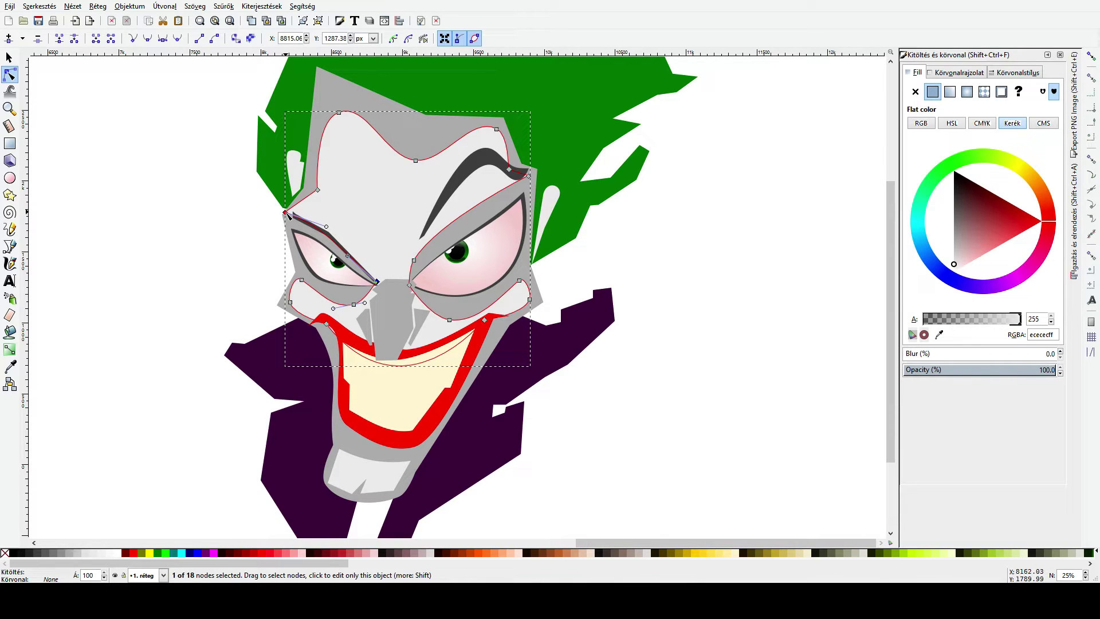
{"action": "mouse_move", "coordinate": [286, 212]}
{"action": "left_mouse_down"}
{"action": "mouse_move", "coordinate": [327, 225]}
{"action": "mouse_move", "coordinate": [293, 216]}
{"action": "left_mouse_up"}
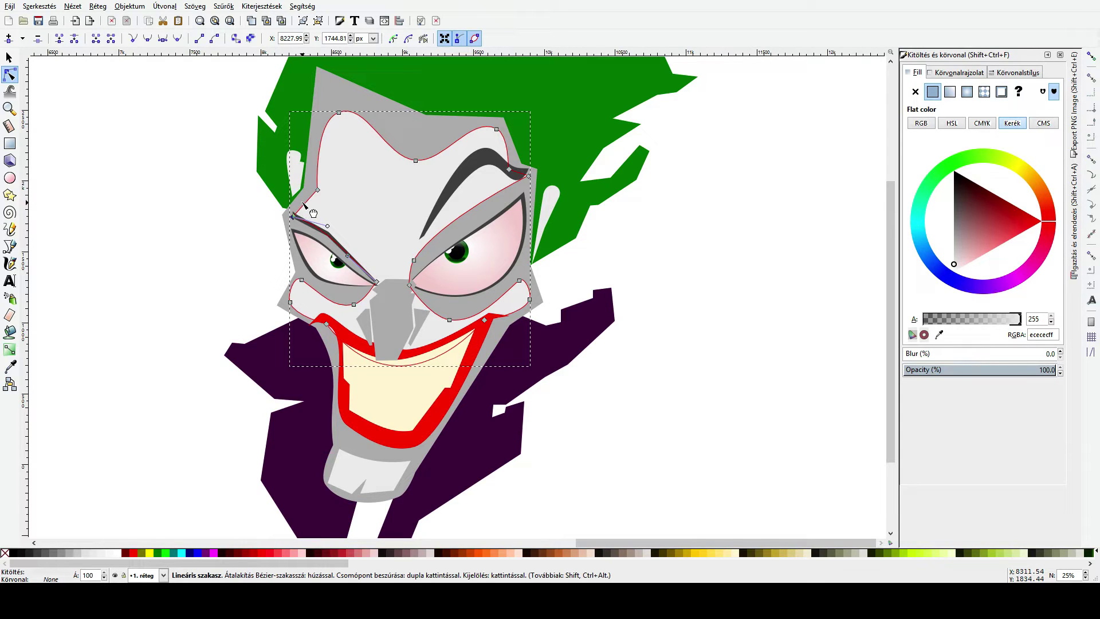
{"action": "double_click", "coordinate": [303, 203]}
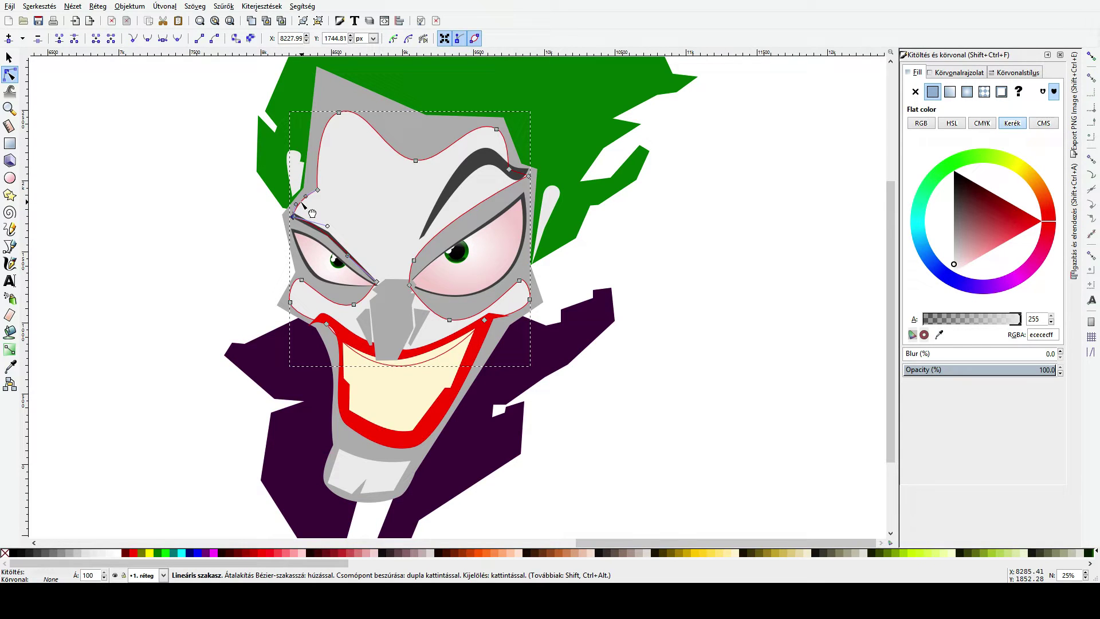
{"action": "left_click", "coordinate": [525, 174]}
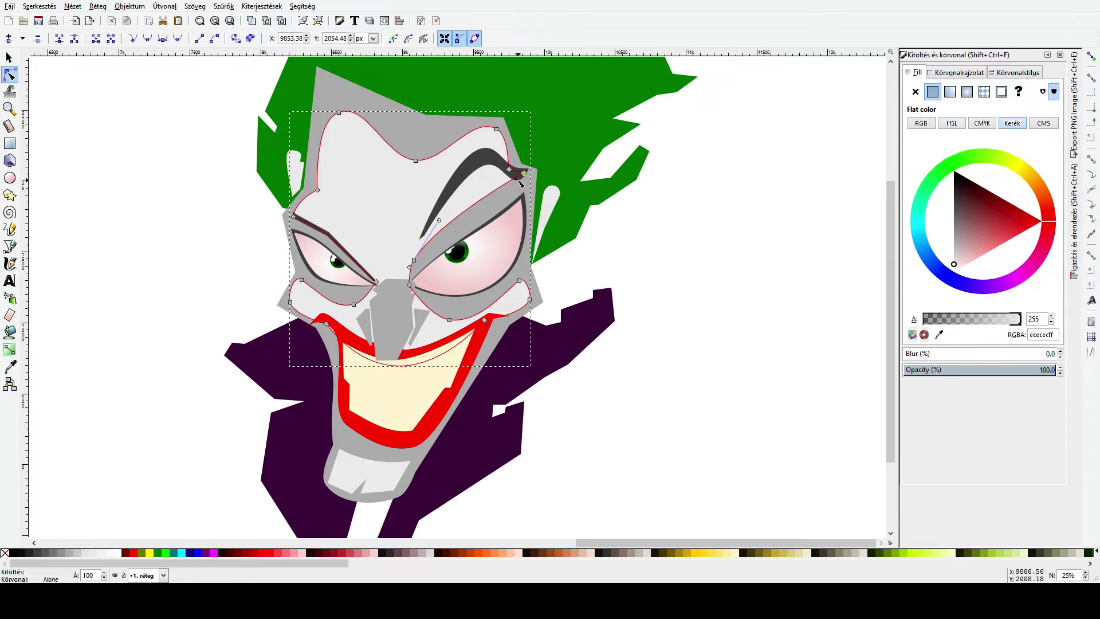
{"action": "left_click", "coordinate": [634, 226]}
Step: Smooth the grey face outline's top nodes into a rounded hairline, undoing the node change at the wide-eye-side temple
{"action": "scroll", "coordinate": [437, 212], "scroll_direction": "down", "scroll_amount": 3}
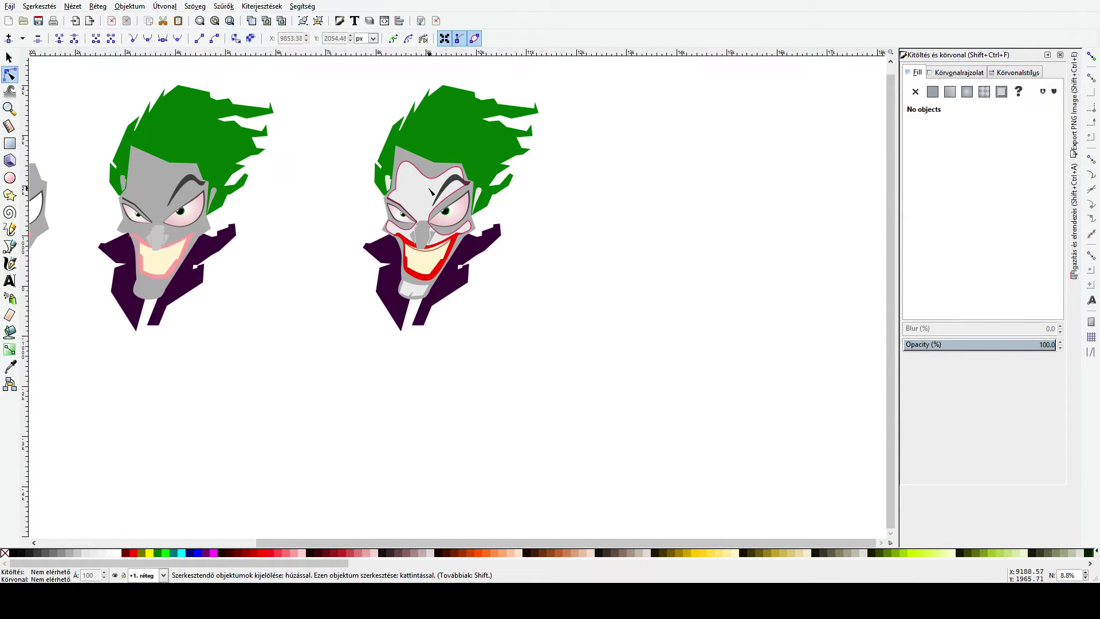
{"action": "scroll", "coordinate": [440, 191], "scroll_direction": "up", "scroll_amount": 3}
{"action": "left_click", "coordinate": [380, 110]}
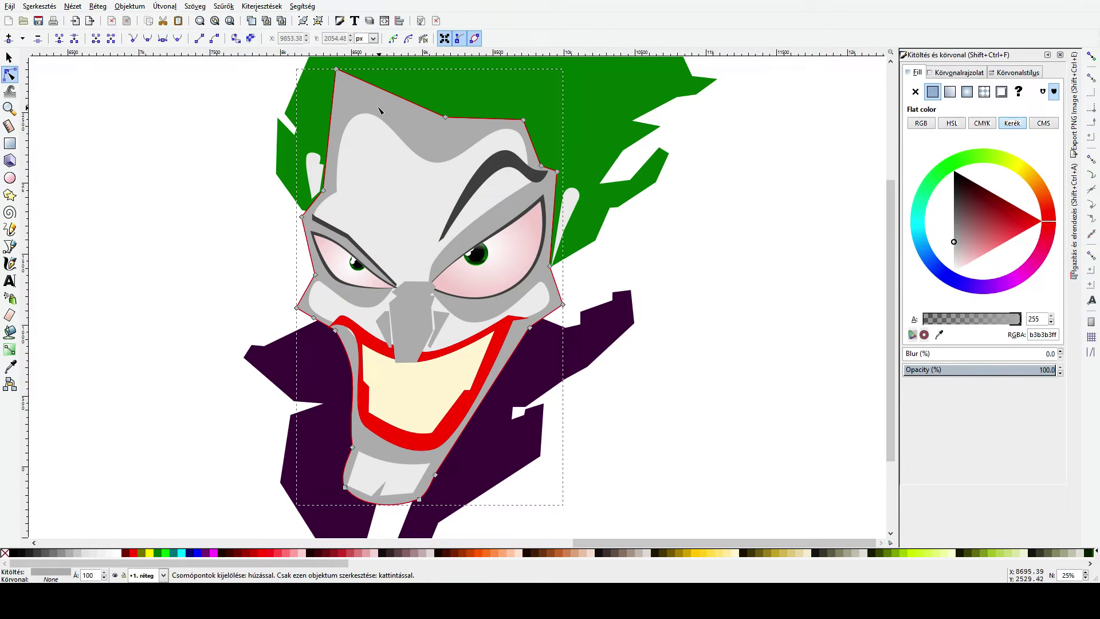
{"action": "left_click", "coordinate": [337, 69], "text": "ctrl"}
{"action": "left_click", "coordinate": [446, 117], "text": "ctrl"}
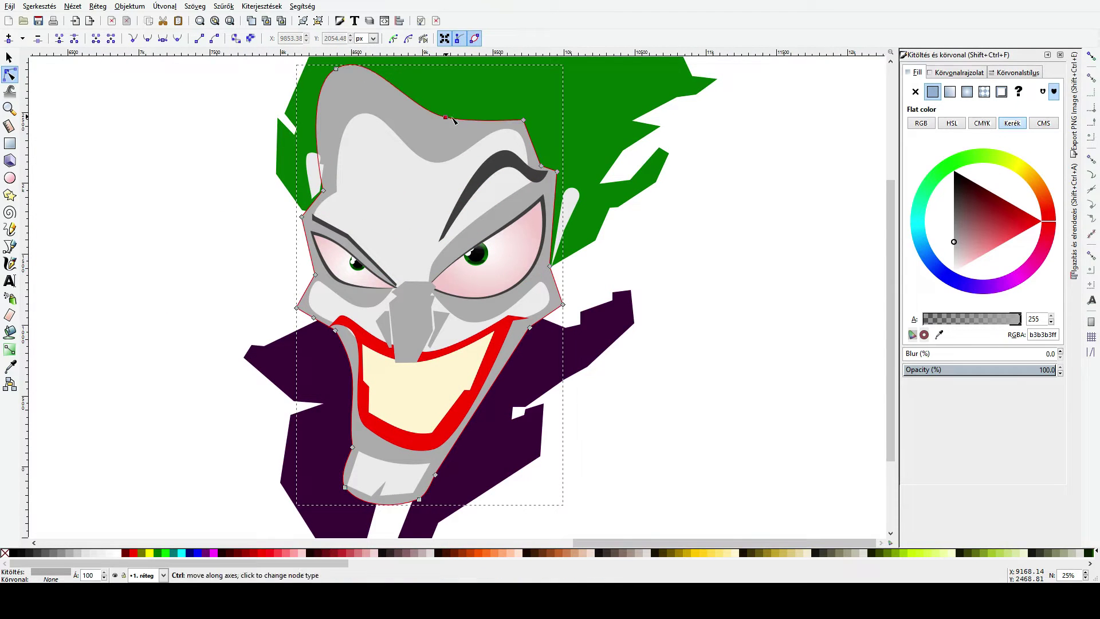
{"action": "left_click", "coordinate": [523, 120], "text": "ctrl"}
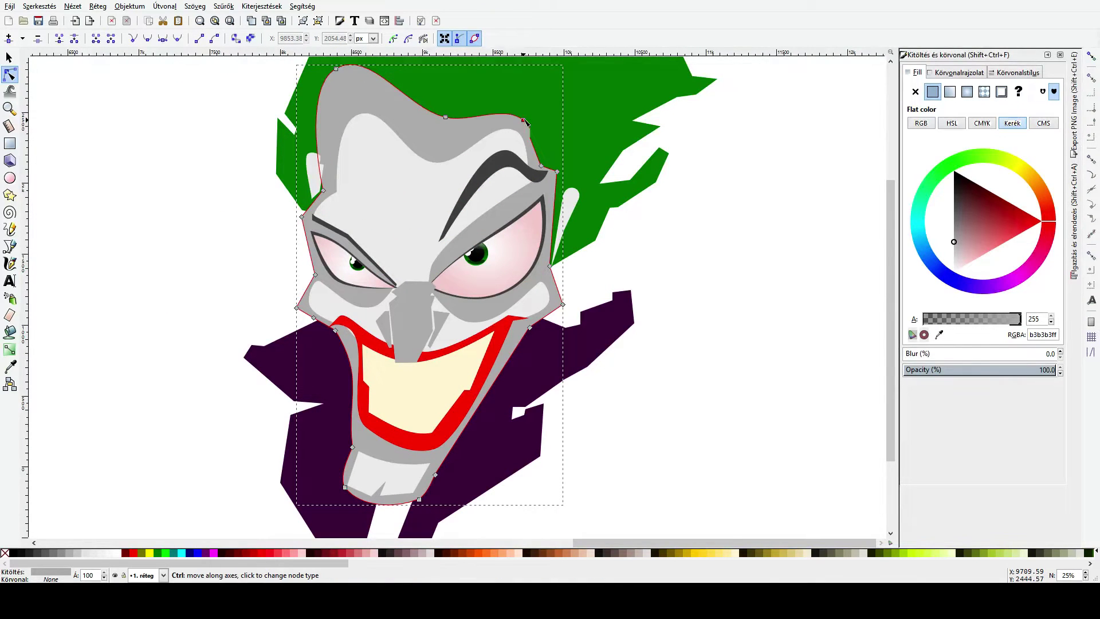
{"action": "left_click", "coordinate": [556, 170], "text": "ctrl"}
{"action": "key", "text": "ctrl+z"}
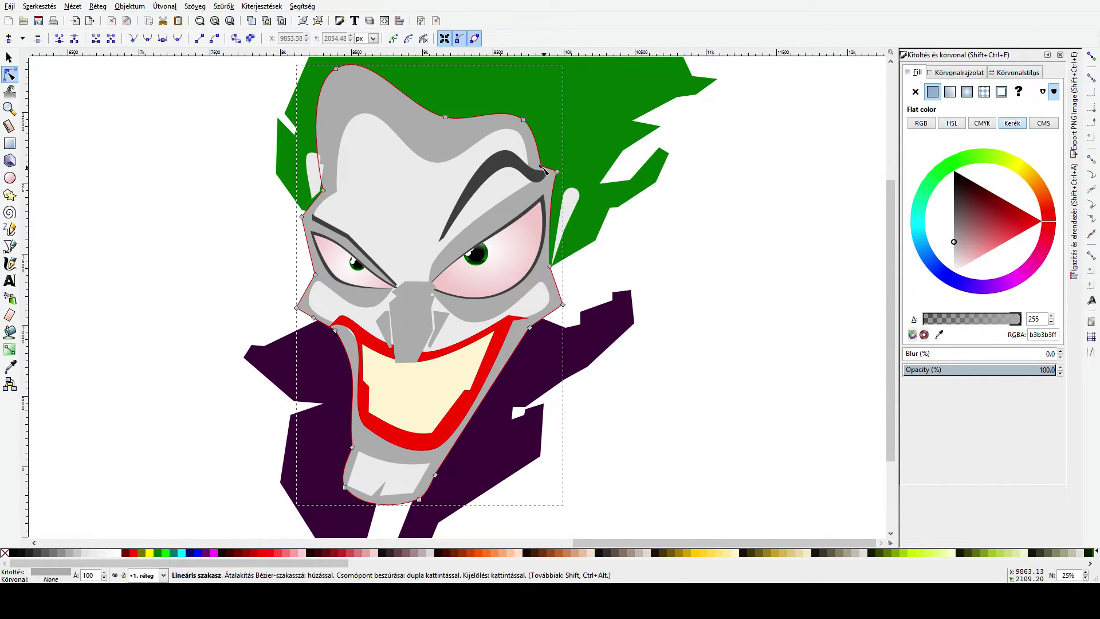
Step: Refine the grey hairline by shifting its wide-eye-side corner slightly outward and lowering its highest node inward towards the forehead highlight
{"action": "left_click", "coordinate": [523, 120]}
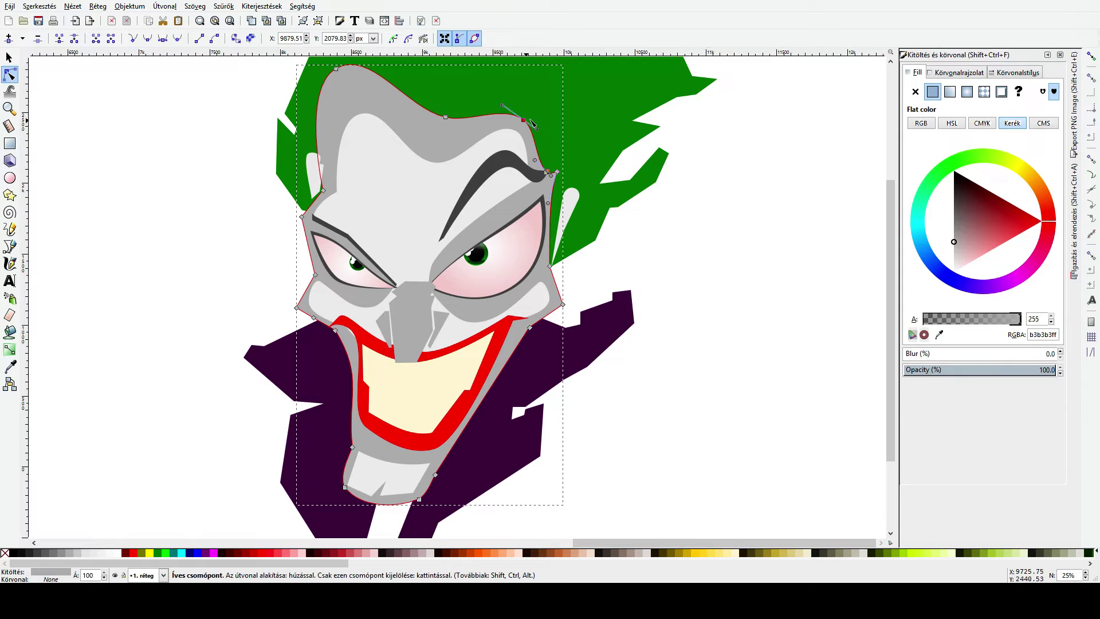
{"action": "left_click_drag", "start_coordinate": [524, 120], "coordinate": [531, 117]}
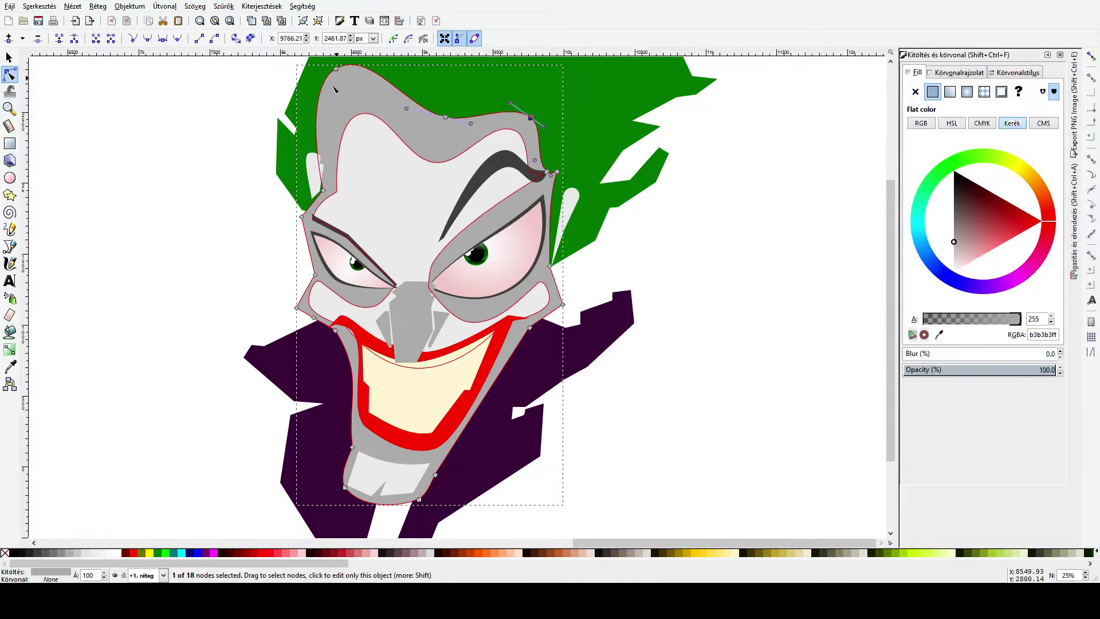
{"action": "left_click_drag", "start_coordinate": [337, 71], "coordinate": [348, 83]}
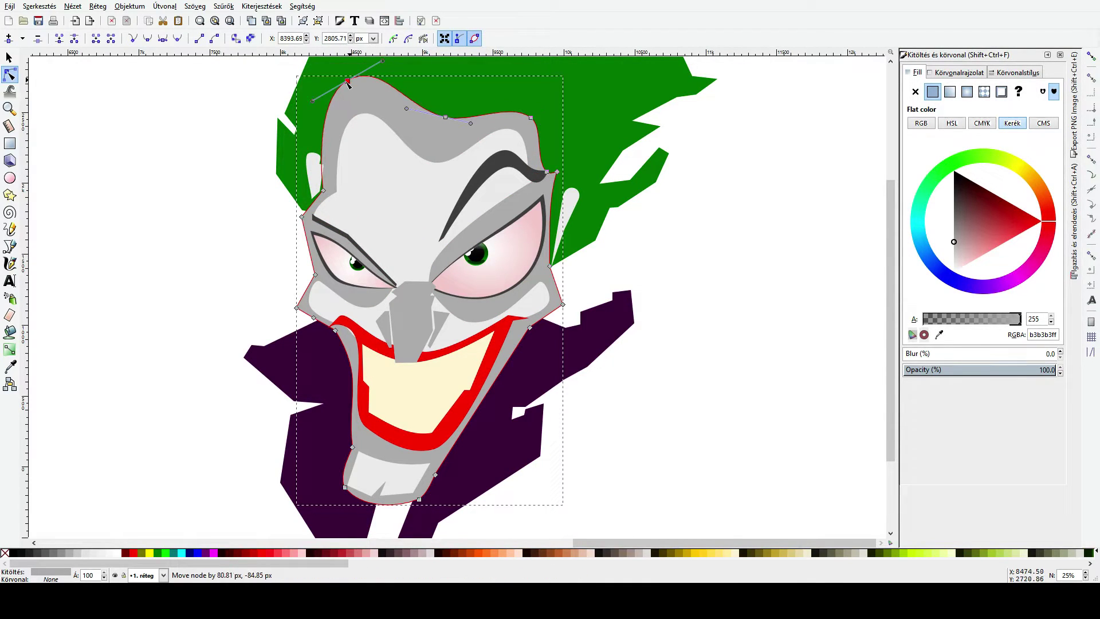
{"action": "left_click", "coordinate": [257, 302]}
Step: Smooth the purple coat collar's notch and outer edge into curves on the wide-eye side of the coloured copy
{"action": "scroll", "coordinate": [257, 302], "scroll_direction": "down", "scroll_amount": 3}
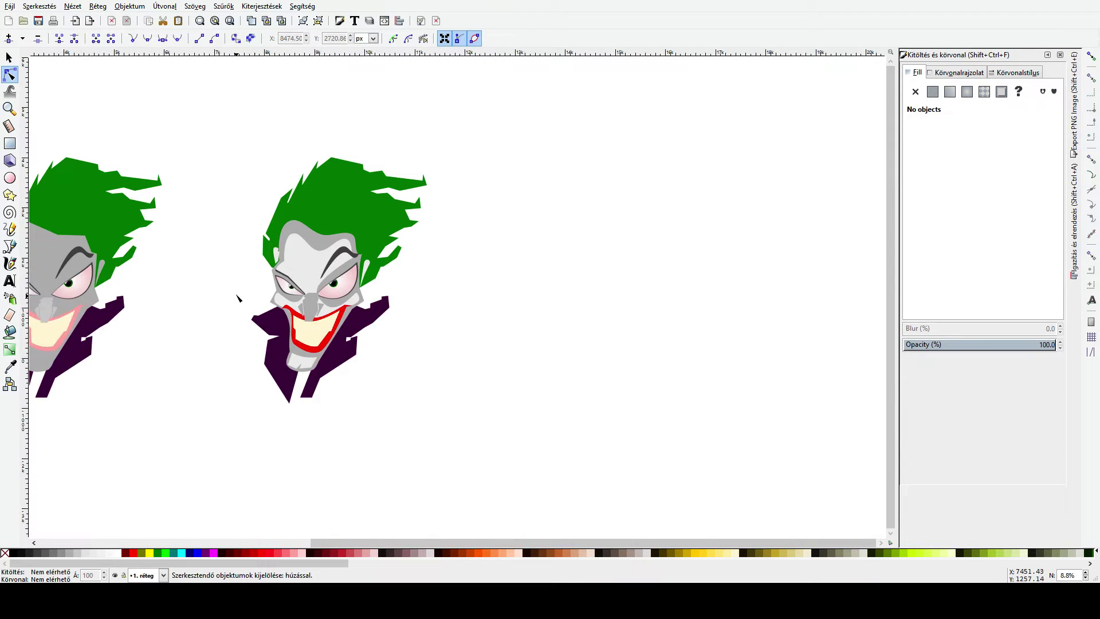
{"action": "left_click_drag", "start_coordinate": [261, 274], "coordinate": [742, 303]}
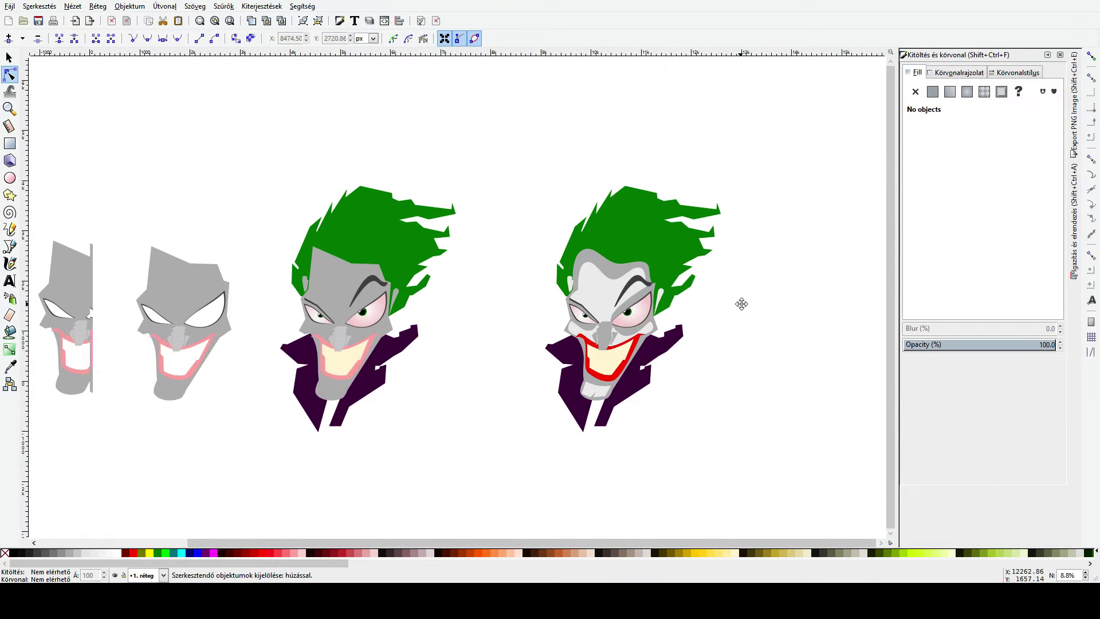
{"action": "scroll", "coordinate": [556, 296], "scroll_direction": "down", "scroll_amount": 1}
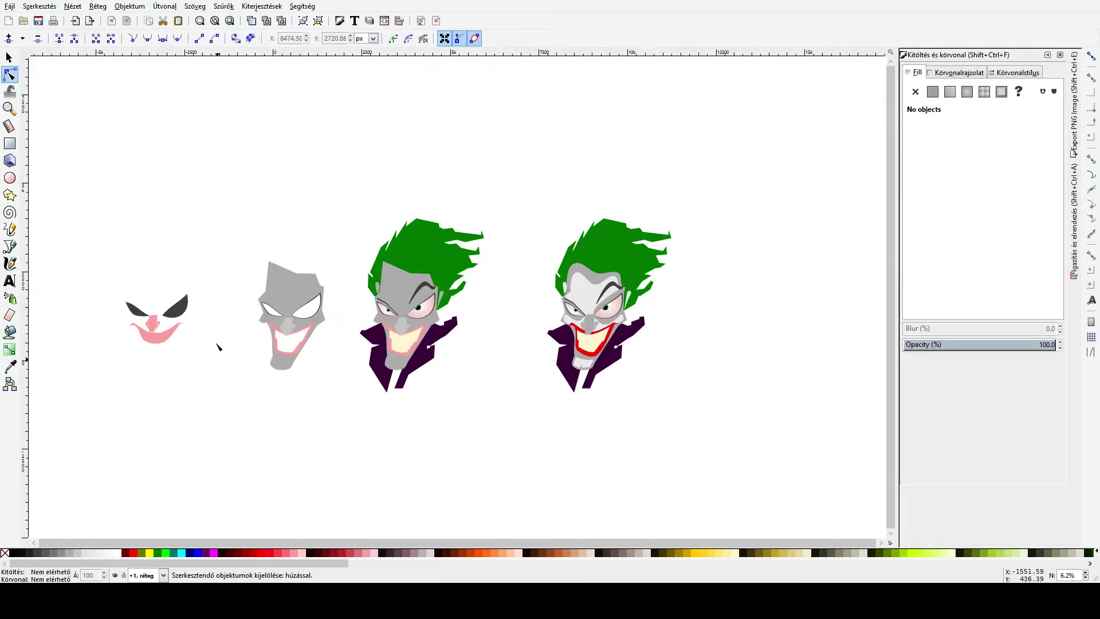
{"action": "scroll", "coordinate": [646, 325], "scroll_direction": "up", "scroll_amount": 1}
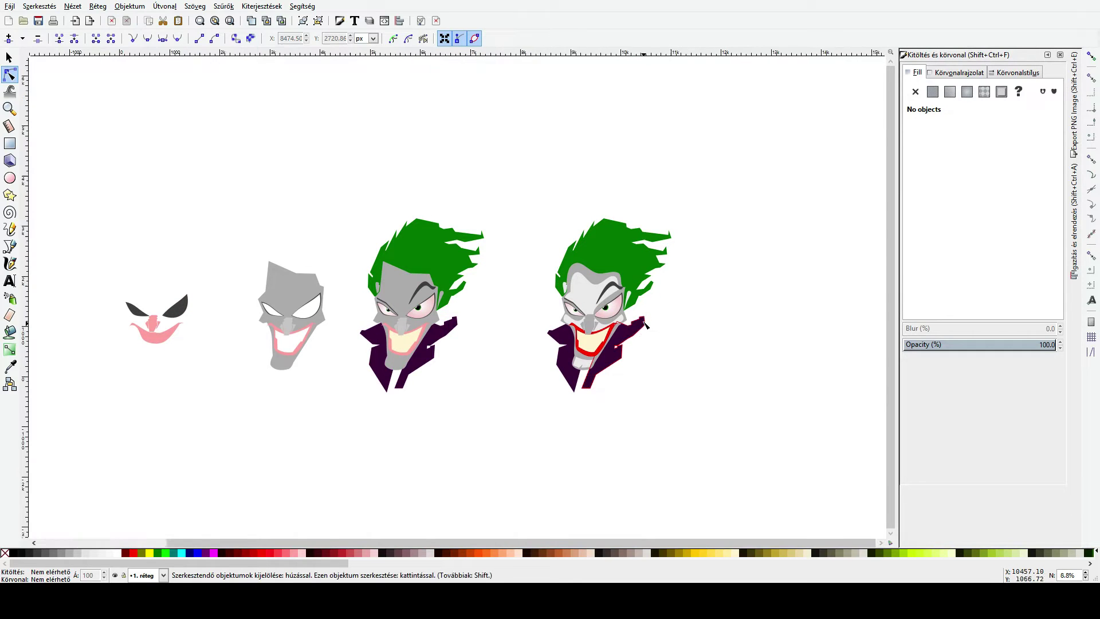
{"action": "scroll", "coordinate": [645, 325], "scroll_direction": "up", "scroll_amount": 1}
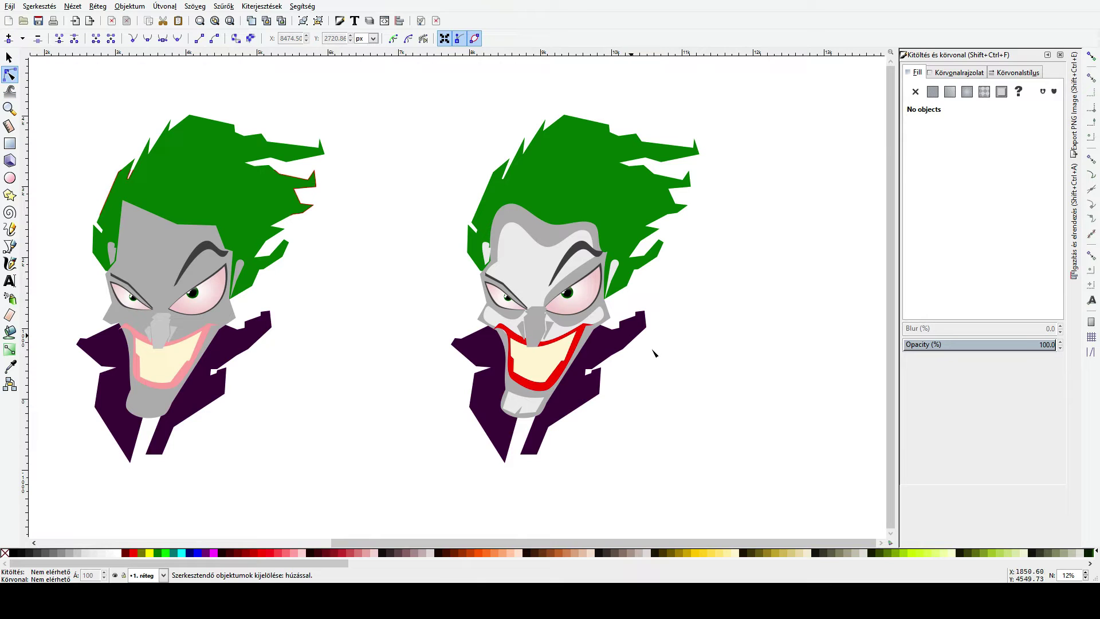
{"action": "left_click", "coordinate": [621, 325]}
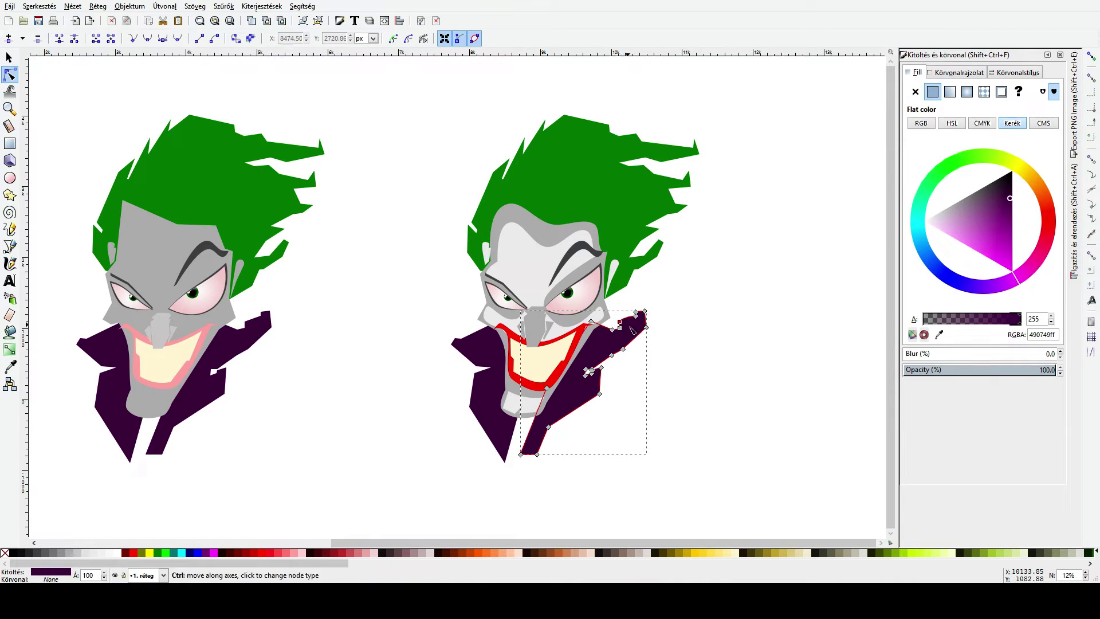
{"action": "left_click", "coordinate": [640, 359]}
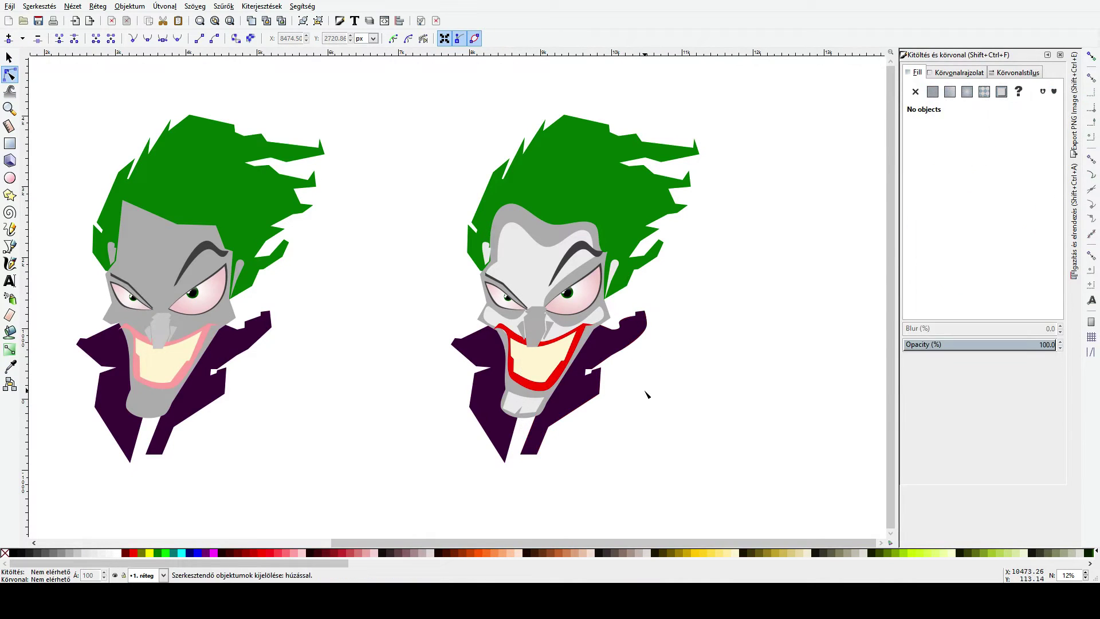
Step: Rotate the pale ear on the narrow-eye side slightly and shift it outward from the grey face
{"action": "scroll", "coordinate": [499, 259], "scroll_direction": "up", "scroll_amount": 2}
{"action": "key", "text": "F1"}
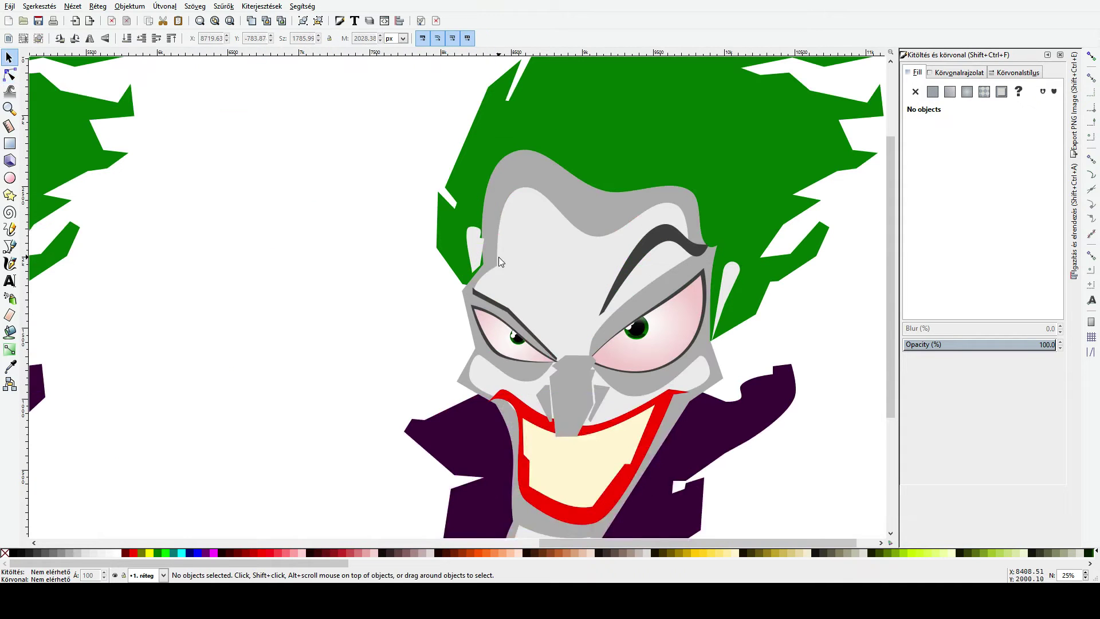
{"action": "left_click", "coordinate": [478, 251]}
{"action": "left_click", "coordinate": [478, 251]}
{"action": "left_click_drag", "start_coordinate": [489, 220], "coordinate": [468, 239]}
{"action": "left_click_drag", "start_coordinate": [466, 236], "coordinate": [466, 237]}
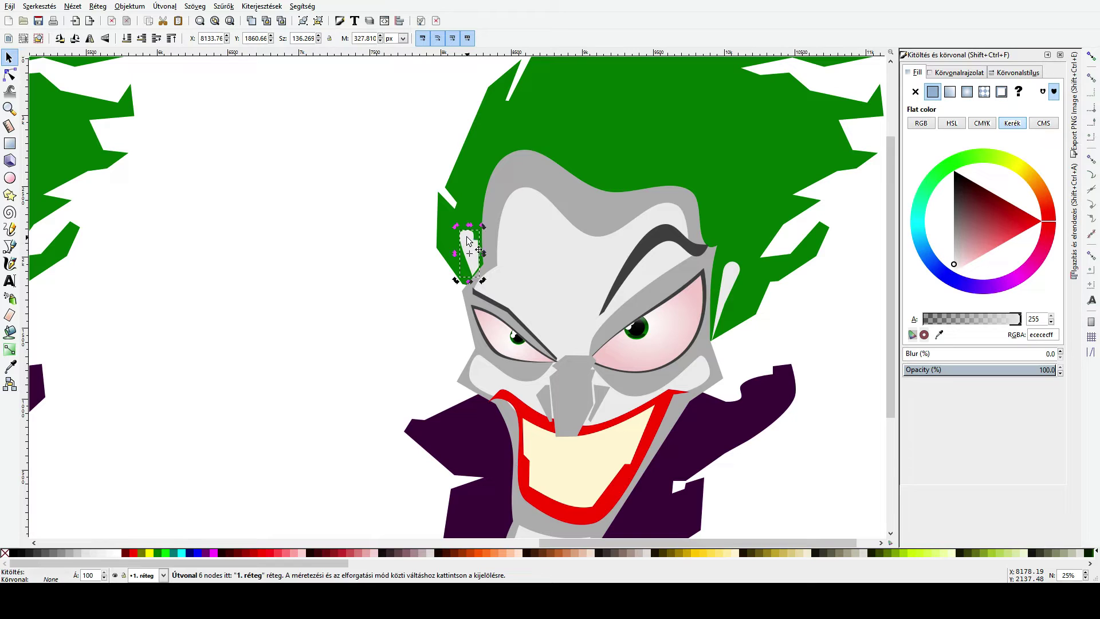
Step: Recolour the pale ear on the narrow-eye side with the grey sampled from the face outline
{"action": "left_click", "coordinate": [12, 371]}
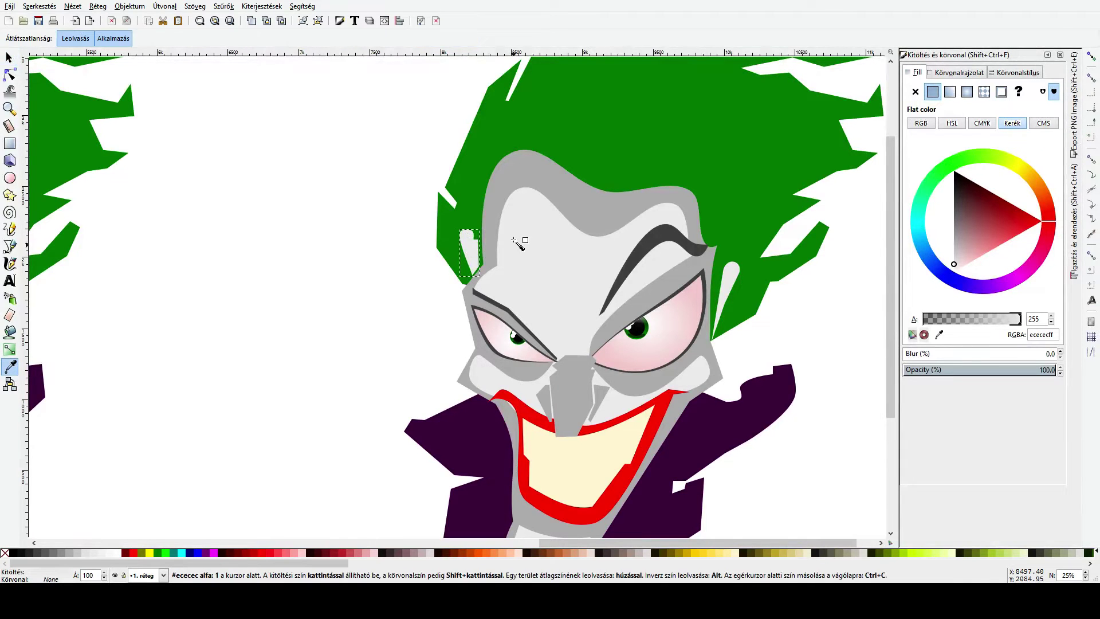
{"action": "left_click", "coordinate": [492, 223]}
{"action": "key", "text": "space"}
{"action": "key", "text": "Escape"}
{"action": "scroll", "coordinate": [537, 342], "scroll_direction": "down", "scroll_amount": 2}
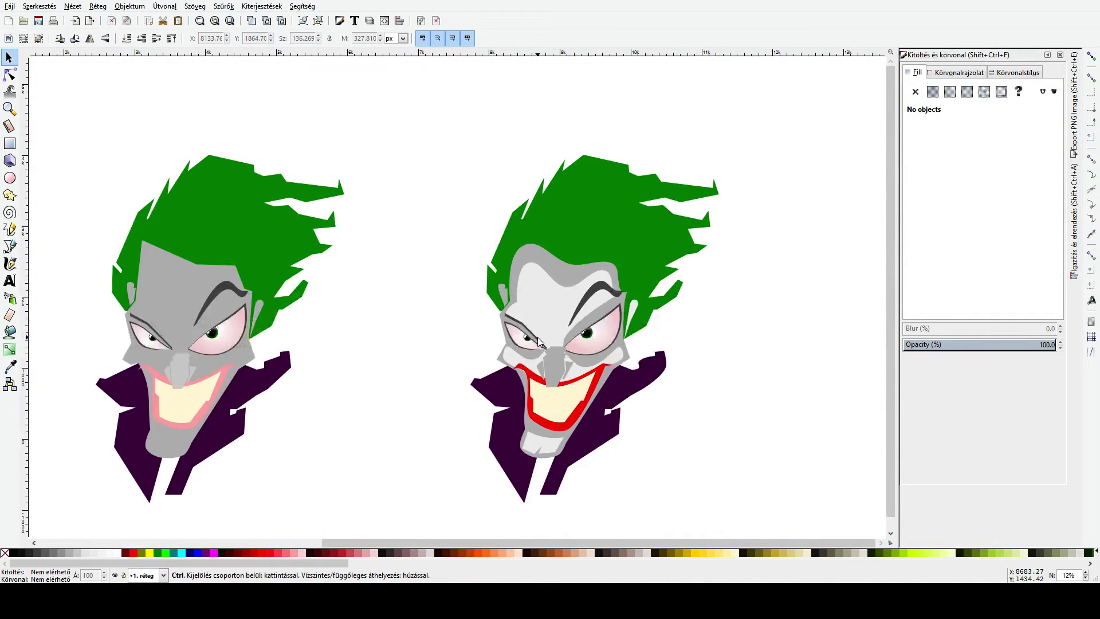
{"action": "scroll", "coordinate": [641, 312], "scroll_direction": "up", "scroll_amount": 2}
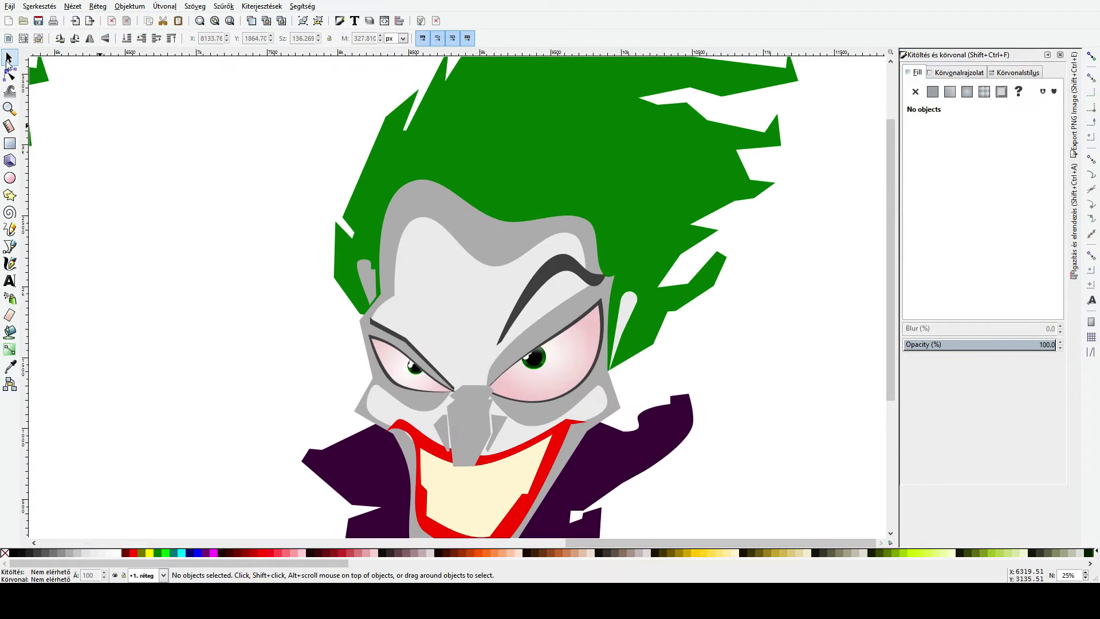
Step: Shift the pale ear on the wide-eye side slightly inward towards the face
{"action": "left_click", "coordinate": [635, 298]}
{"action": "mouse_move", "coordinate": [640, 287]}
{"action": "left_mouse_down"}
{"action": "mouse_move", "coordinate": [619, 296]}
{"action": "mouse_move", "coordinate": [631, 298]}
{"action": "left_mouse_up"}
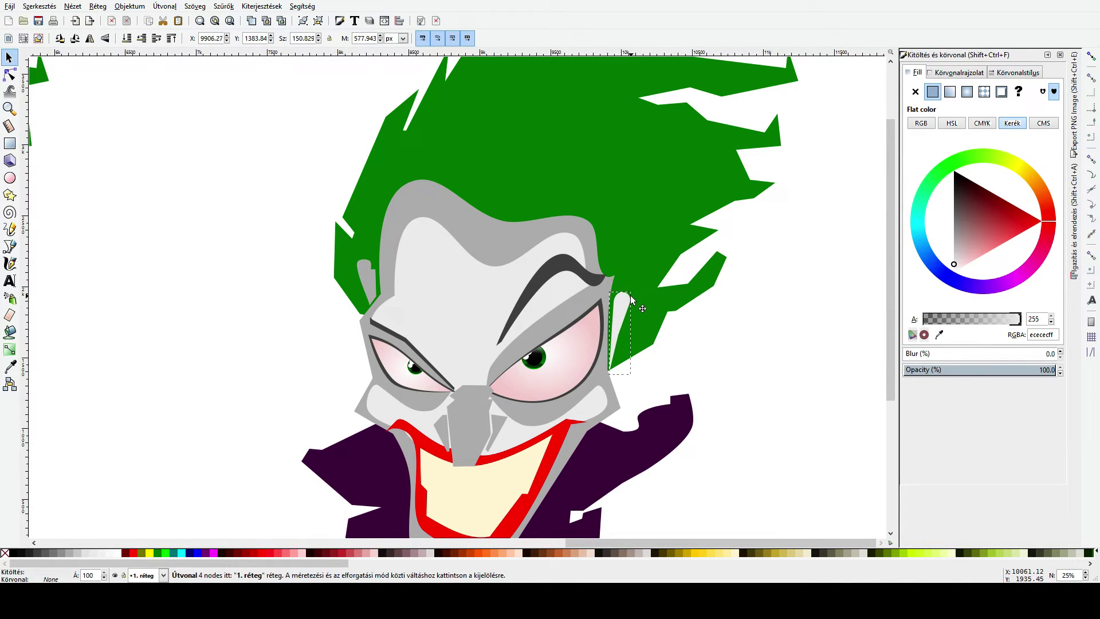
{"action": "left_click", "coordinate": [716, 363]}
{"action": "scroll", "coordinate": [714, 362], "scroll_direction": "down", "scroll_amount": 1}
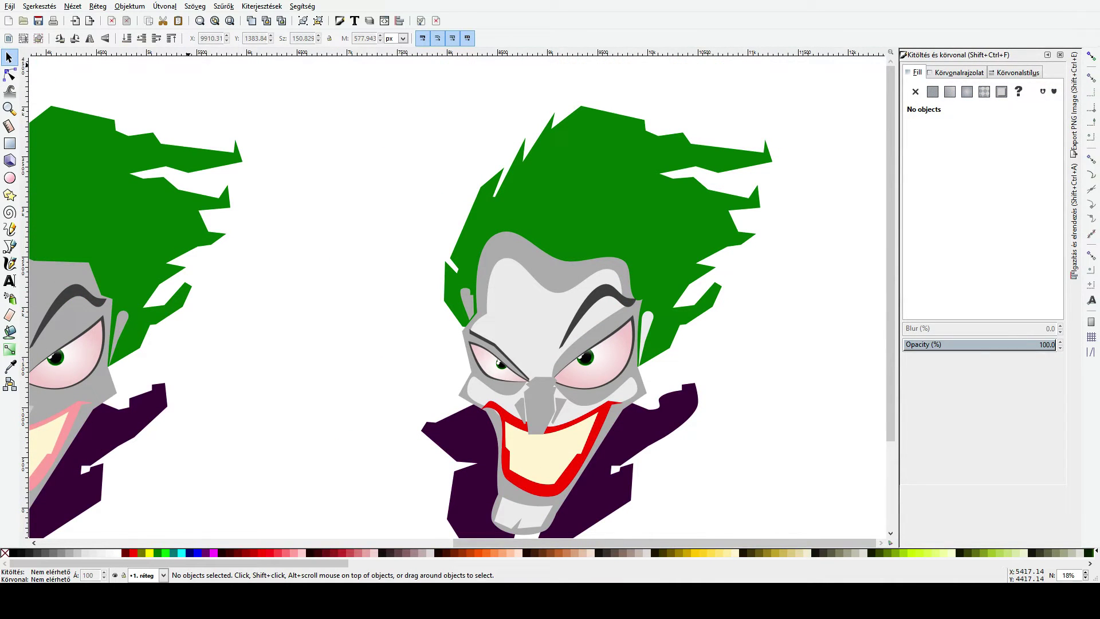
Step: Reshape the outer end of the dark brow above the narrow eye into a small curved, upturned tip
{"action": "left_click", "coordinate": [10, 75]}
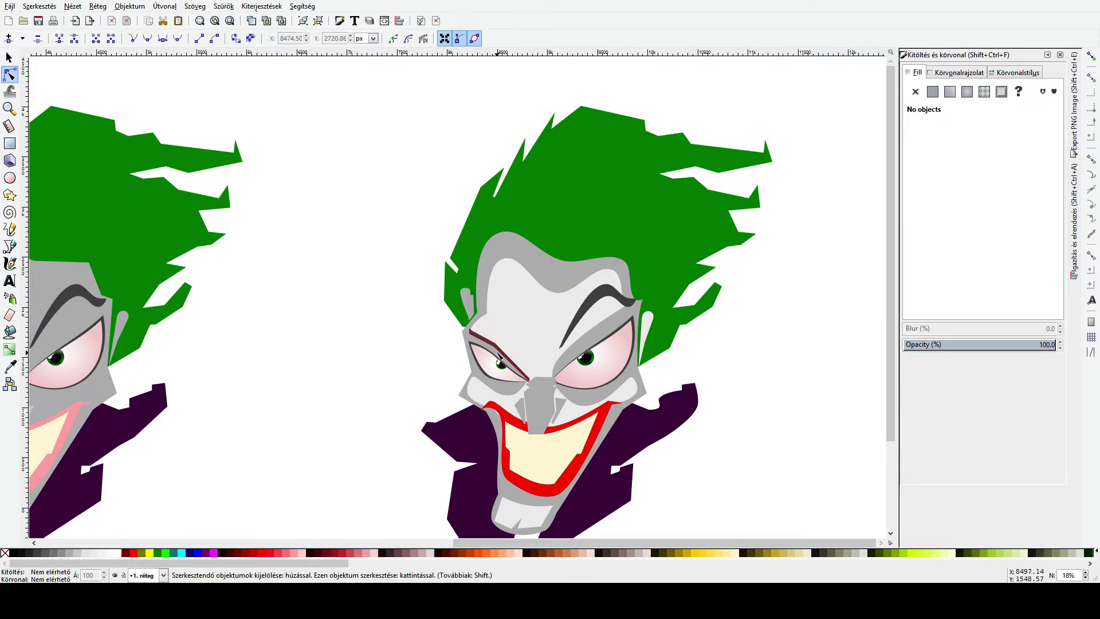
{"action": "scroll", "coordinate": [499, 355], "scroll_direction": "up", "scroll_amount": 2}
{"action": "left_click", "coordinate": [499, 354]}
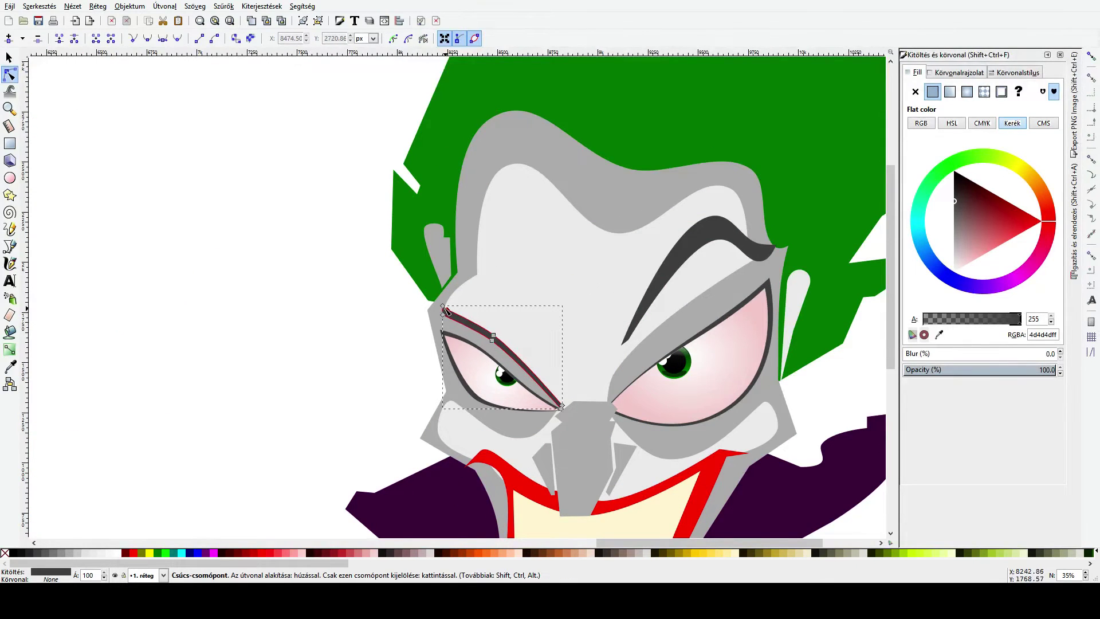
{"action": "left_click_drag", "start_coordinate": [445, 303], "coordinate": [452, 309]}
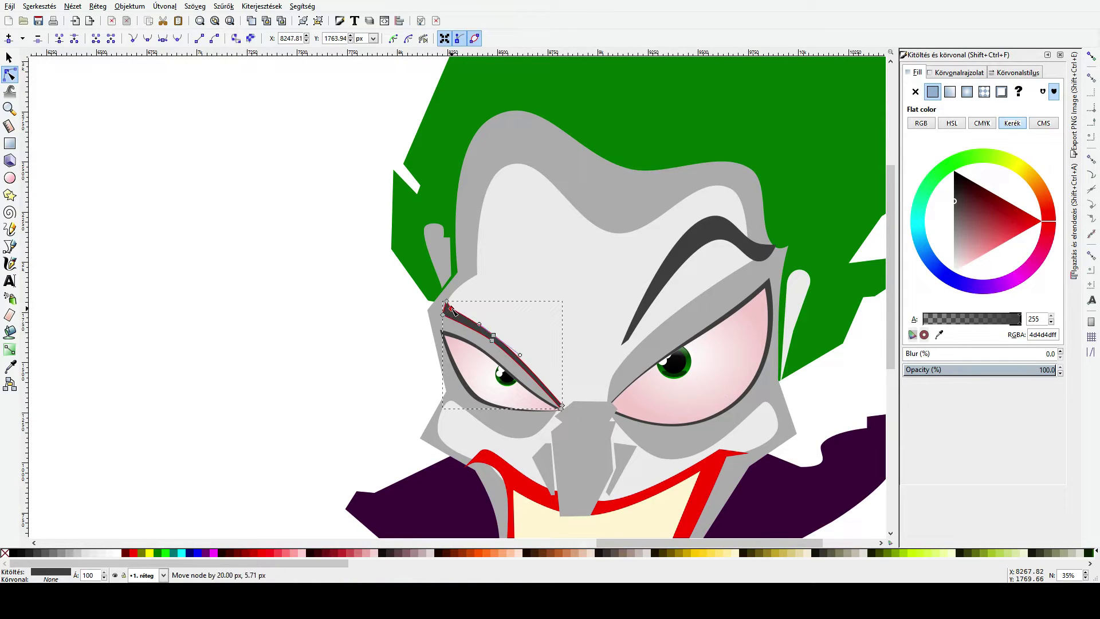
{"action": "left_click", "coordinate": [336, 357]}
{"action": "scroll", "coordinate": [463, 335], "scroll_direction": "up", "scroll_amount": 2}
{"action": "left_click", "coordinate": [442, 300]}
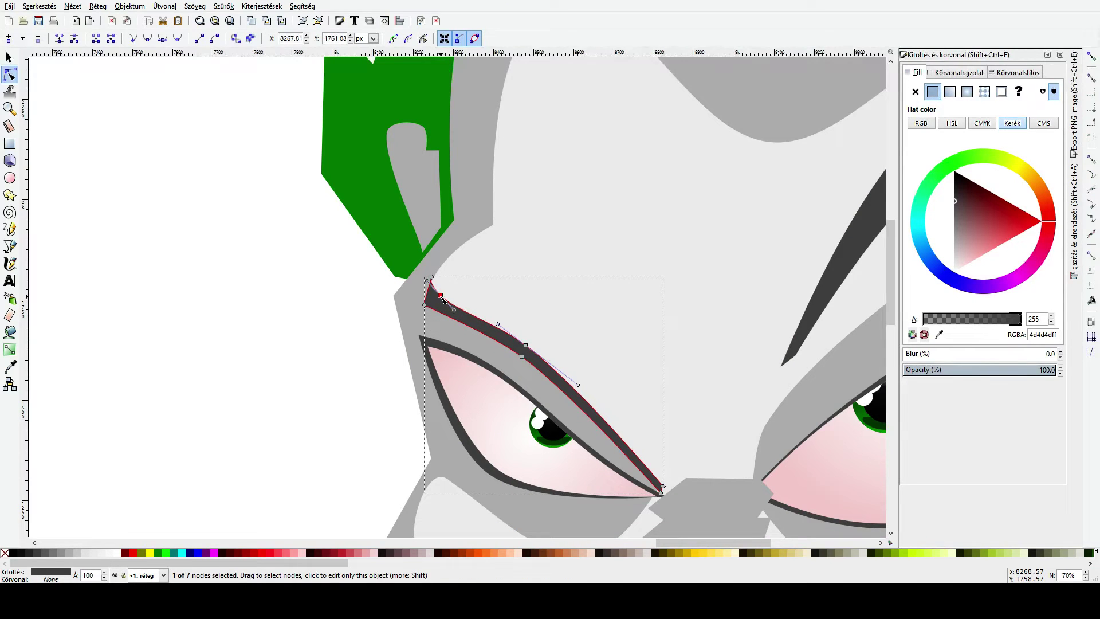
{"action": "left_click", "coordinate": [434, 275]}
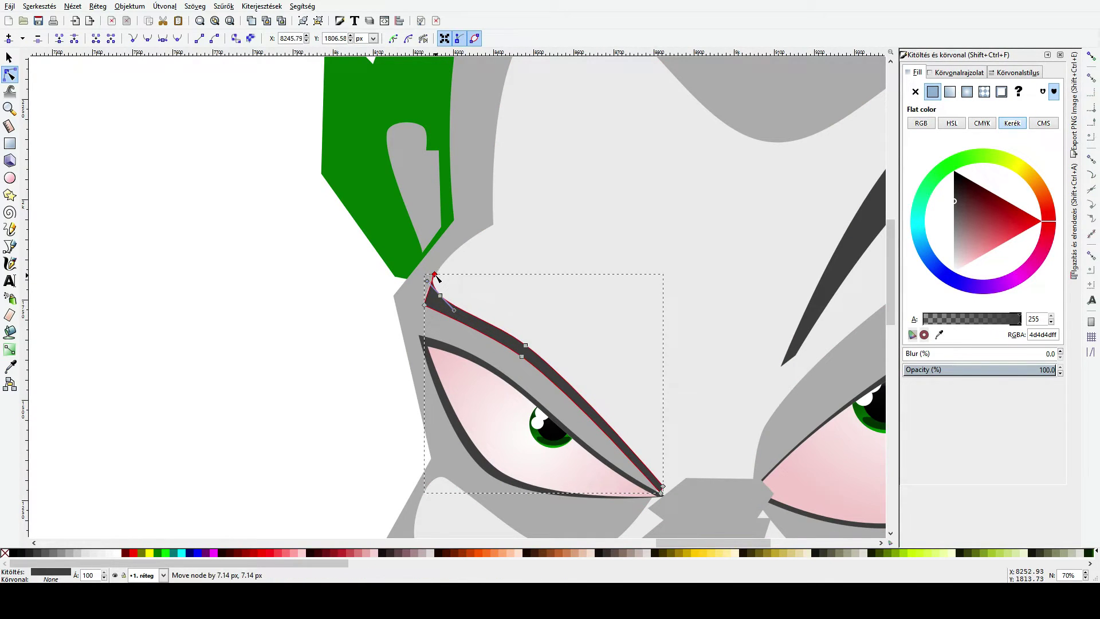
{"action": "left_click_drag", "start_coordinate": [428, 282], "coordinate": [445, 296]}
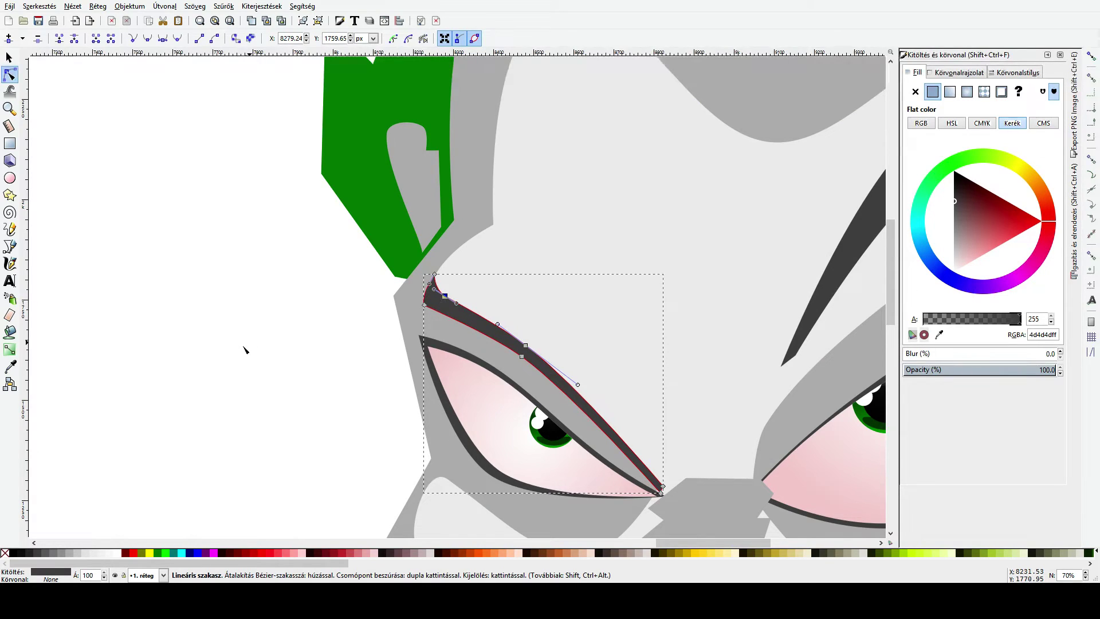
{"action": "left_click", "coordinate": [254, 378]}
{"action": "scroll", "coordinate": [255, 371], "scroll_direction": "down", "scroll_amount": 3}
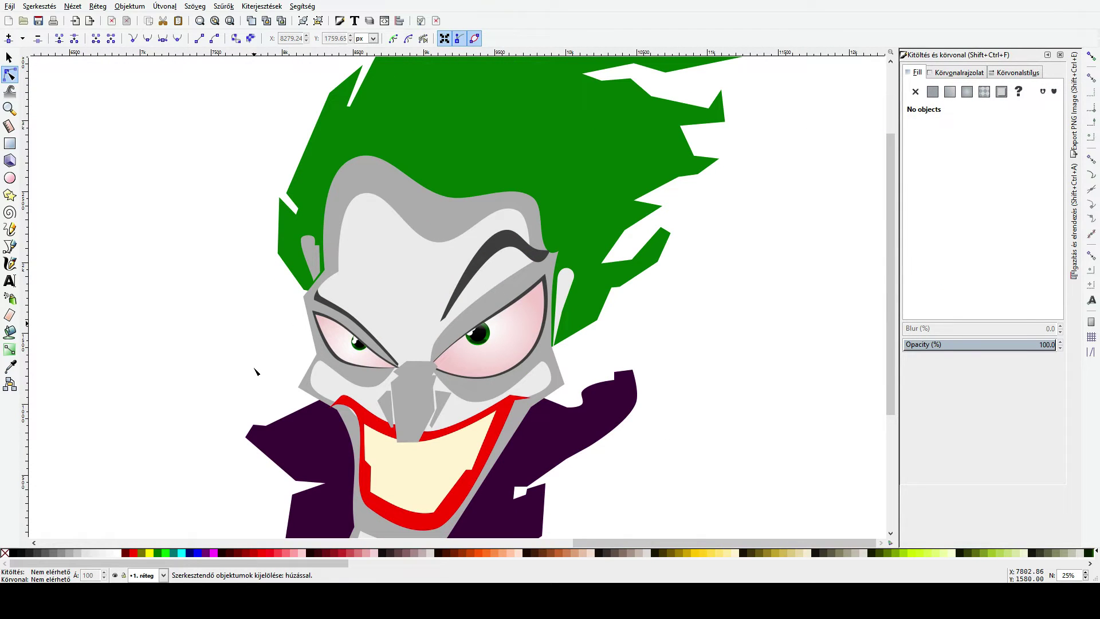
Step: Move the pale face highlight's node at the wide-eye brow's outer end outward and its forehead dip node down towards the narrow-eye side
{"action": "left_click", "coordinate": [488, 293]}
{"action": "left_click_drag", "start_coordinate": [491, 264], "coordinate": [541, 256]}
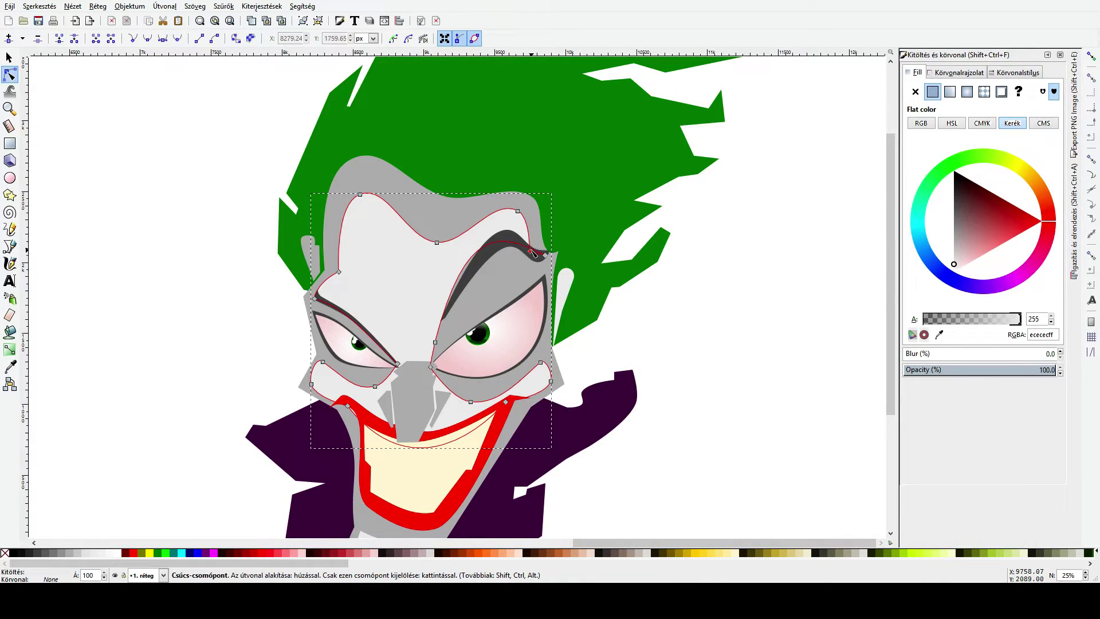
{"action": "left_click", "coordinate": [537, 247]}
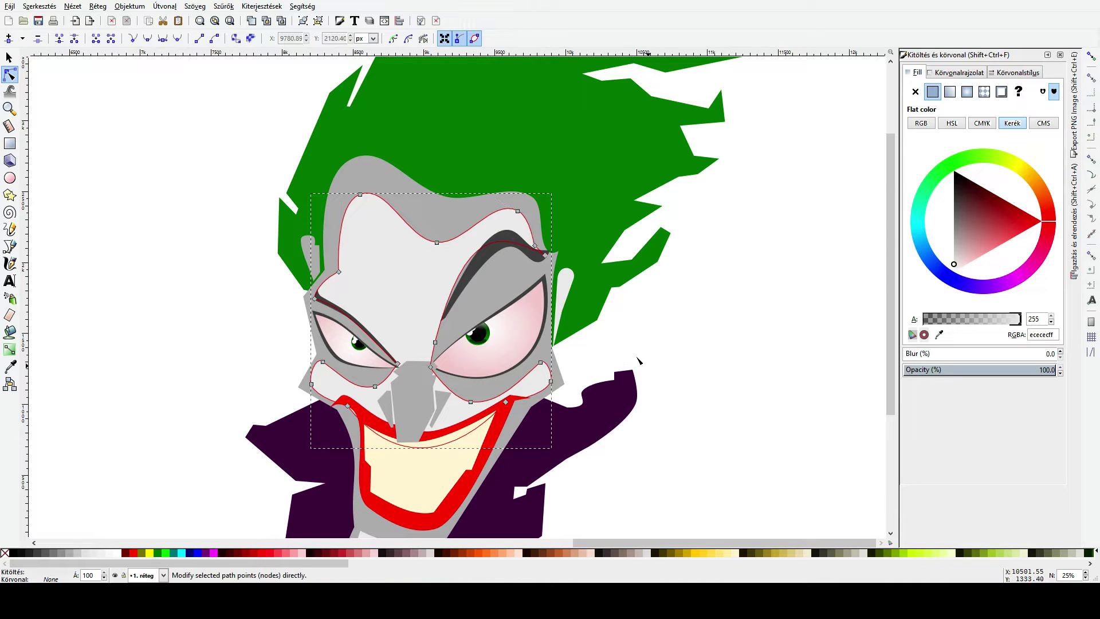
{"action": "left_click_drag", "start_coordinate": [437, 245], "coordinate": [427, 253]}
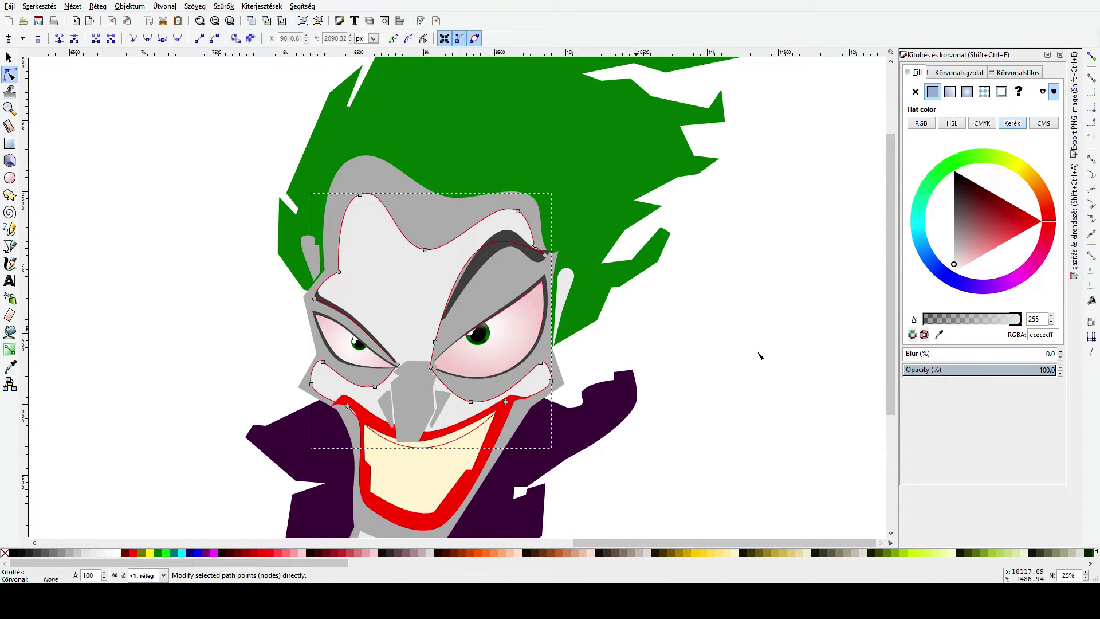
{"action": "left_click", "coordinate": [677, 336]}
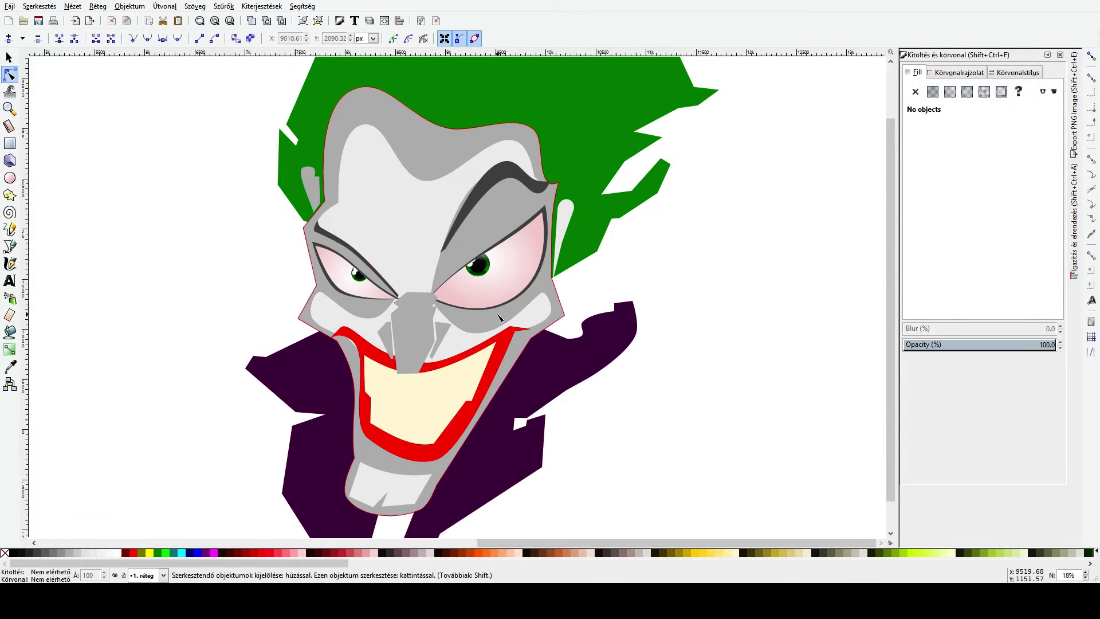
Step: Lighten the grey face outline to c8c8c8 with an average colour sampled across the forehead's grey and pale areas
{"action": "scroll", "coordinate": [491, 296], "scroll_direction": "down", "scroll_amount": 1}
{"action": "scroll", "coordinate": [491, 297], "scroll_direction": "up", "scroll_amount": 2}
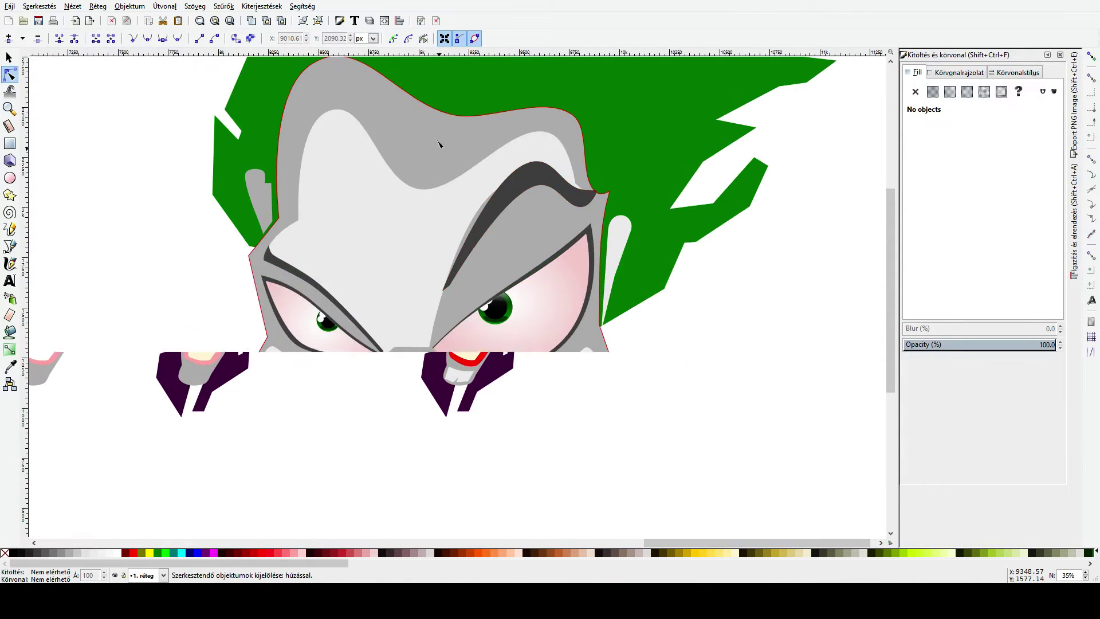
{"action": "left_click", "coordinate": [439, 143]}
{"action": "left_click", "coordinate": [10, 367]}
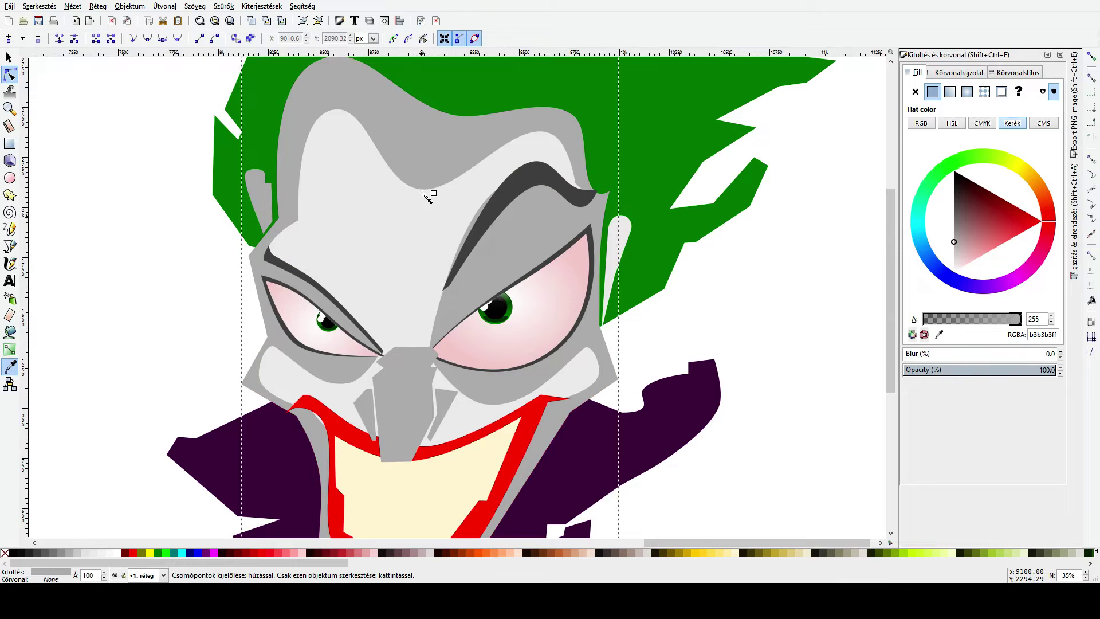
{"action": "left_click_drag", "start_coordinate": [427, 168], "coordinate": [434, 222]}
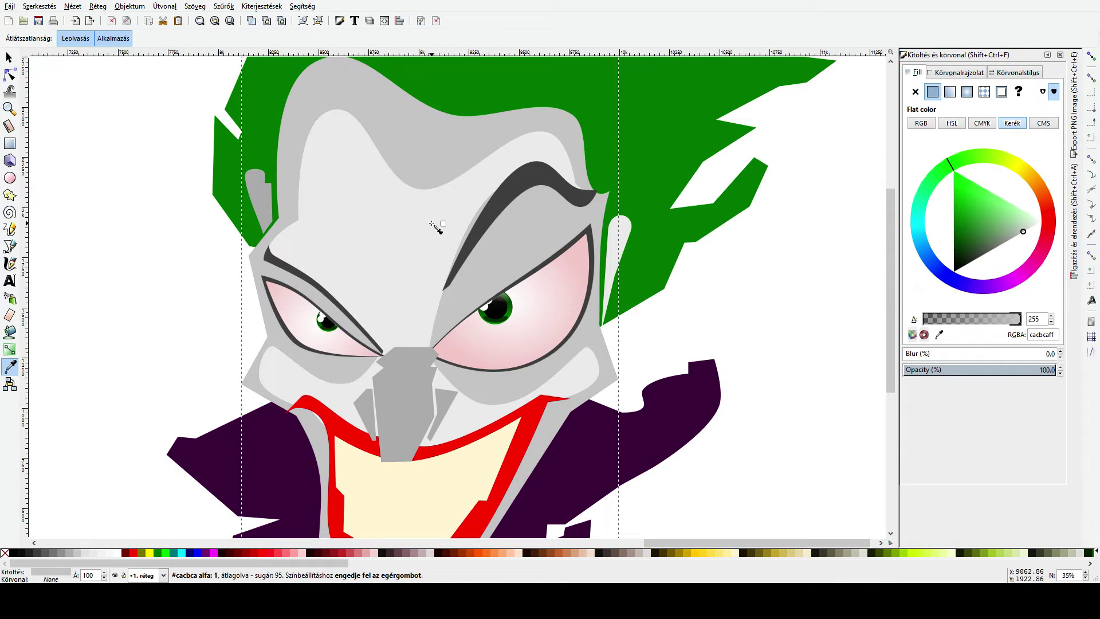
{"action": "key", "text": "ctrl+z"}
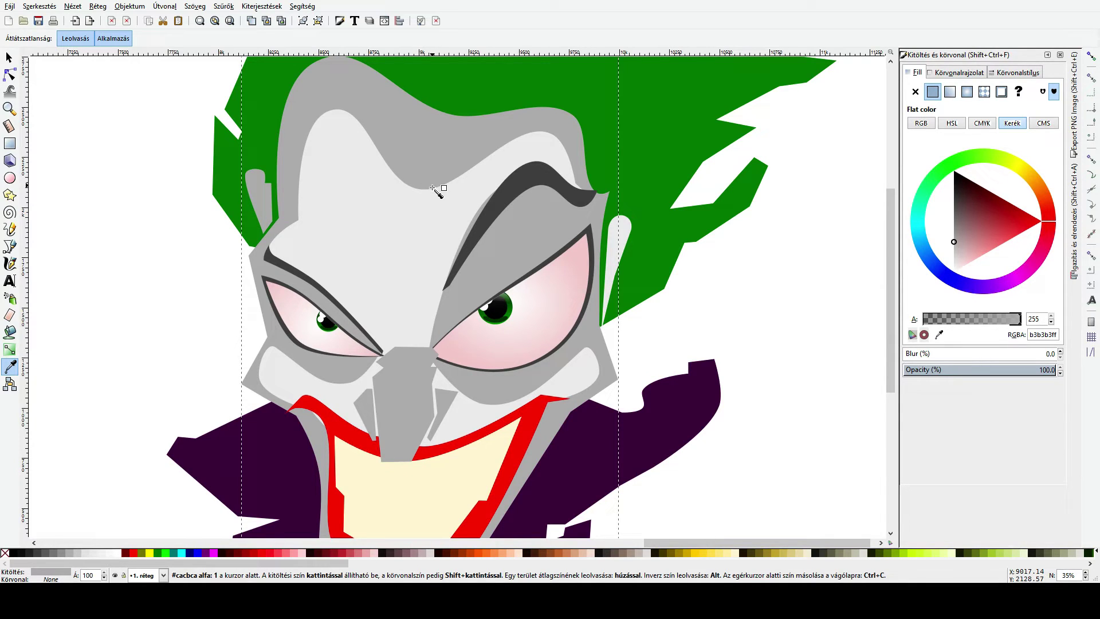
{"action": "left_click_drag", "start_coordinate": [424, 180], "coordinate": [433, 217]}
{"action": "scroll", "coordinate": [436, 218], "scroll_direction": "down", "scroll_amount": 3}
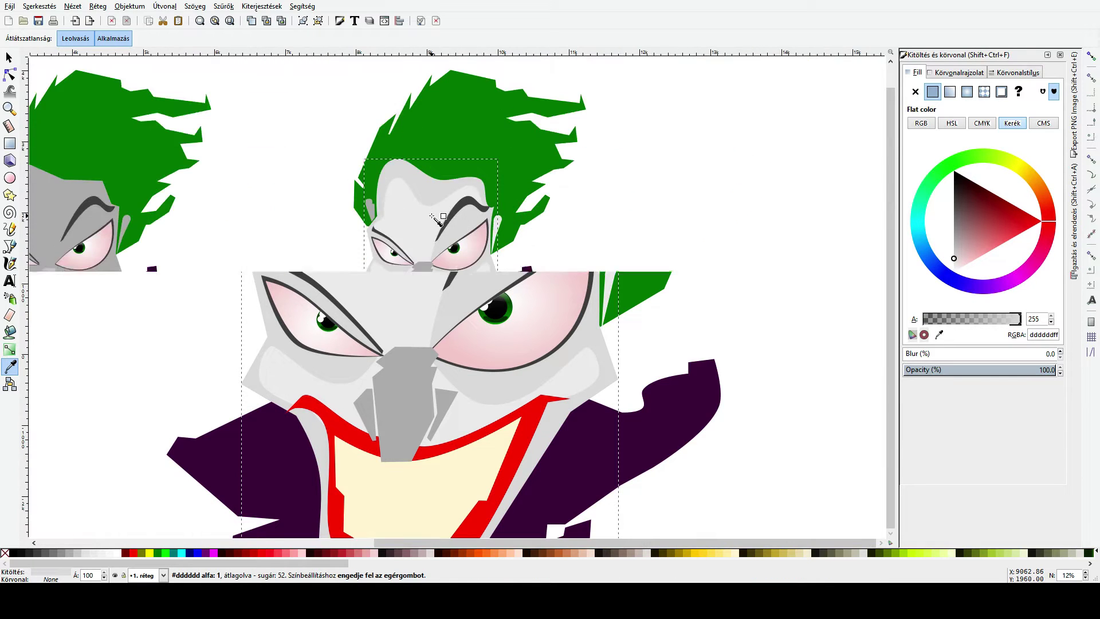
{"action": "key", "text": "Escape"}
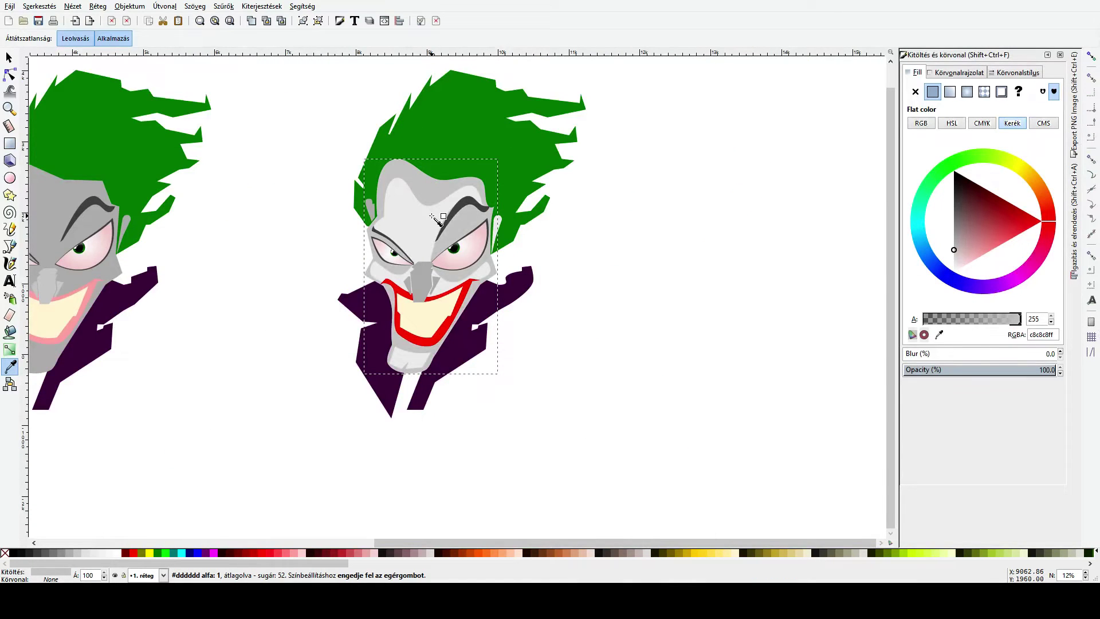
{"action": "key", "text": "s"}
{"action": "key", "text": "Escape"}
Step: Recolour the three grey nose shapes with the pale ececec sampled from the cheek highlight
{"action": "scroll", "coordinate": [351, 259], "scroll_direction": "up", "scroll_amount": 3}
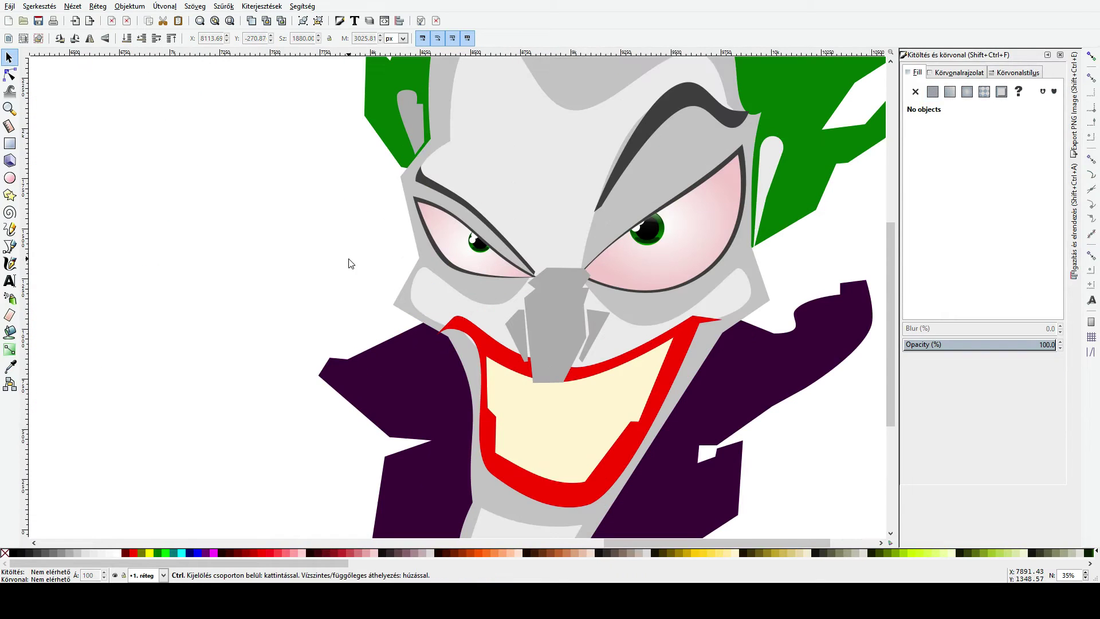
{"action": "left_click", "coordinate": [542, 324]}
{"action": "left_click", "coordinate": [515, 338], "text": "shift"}
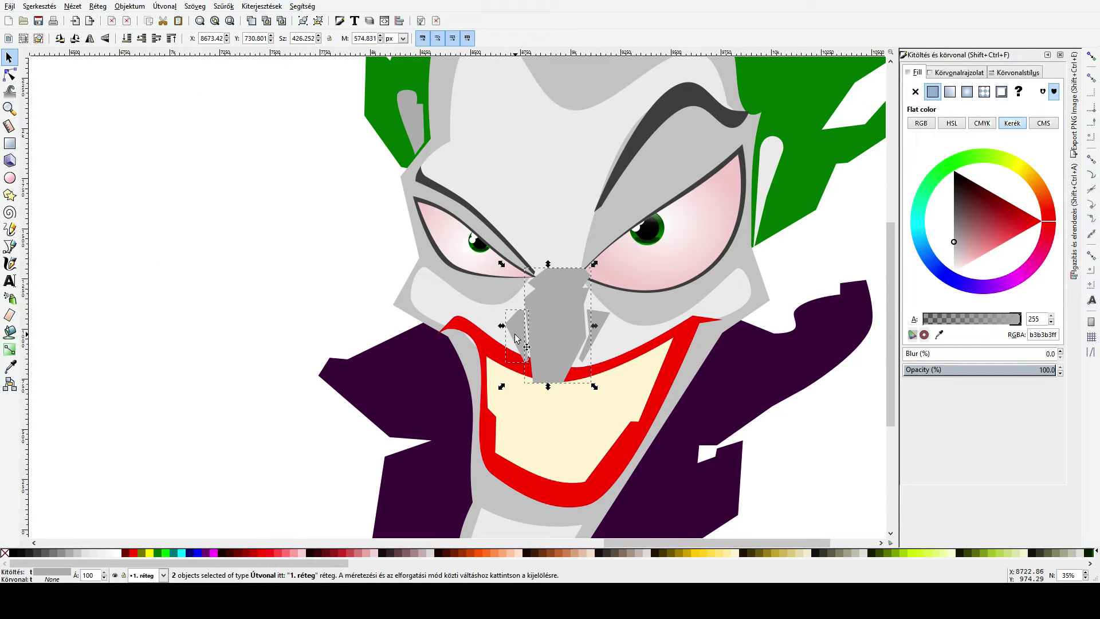
{"action": "left_click", "coordinate": [598, 325], "text": "shift"}
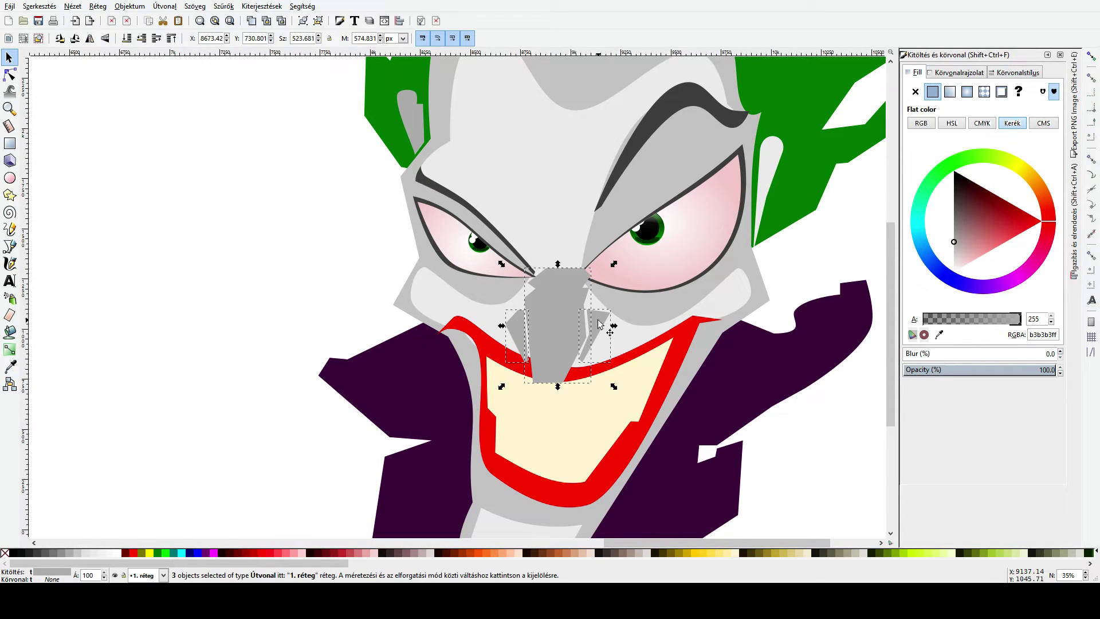
{"action": "left_click", "coordinate": [10, 366]}
{"action": "left_click", "coordinate": [467, 307]}
{"action": "key", "text": "space"}
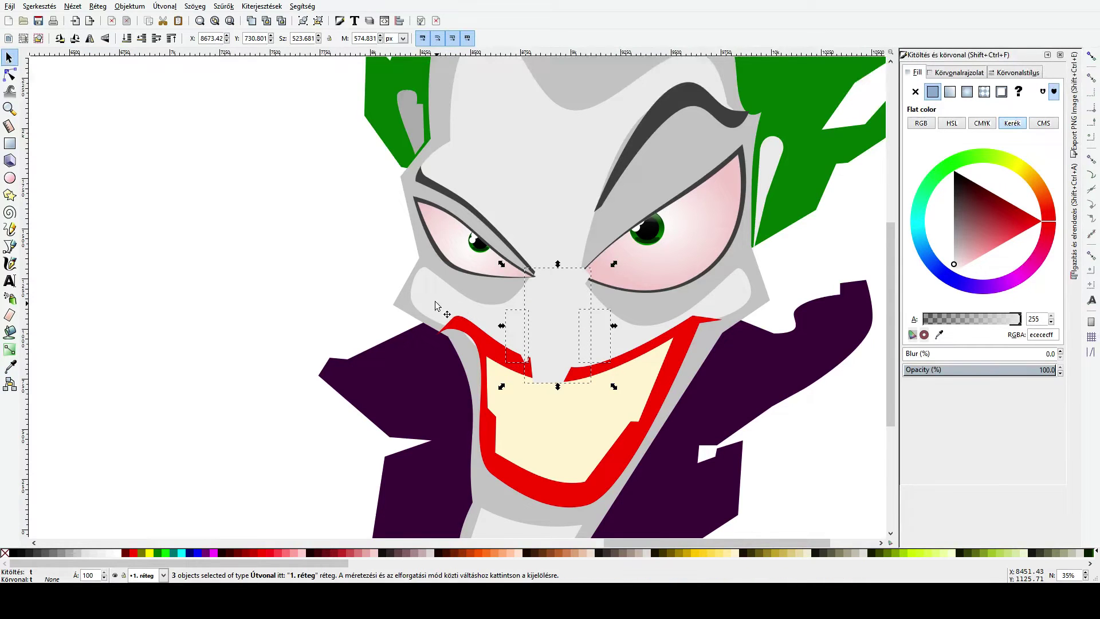
{"action": "left_click", "coordinate": [335, 342]}
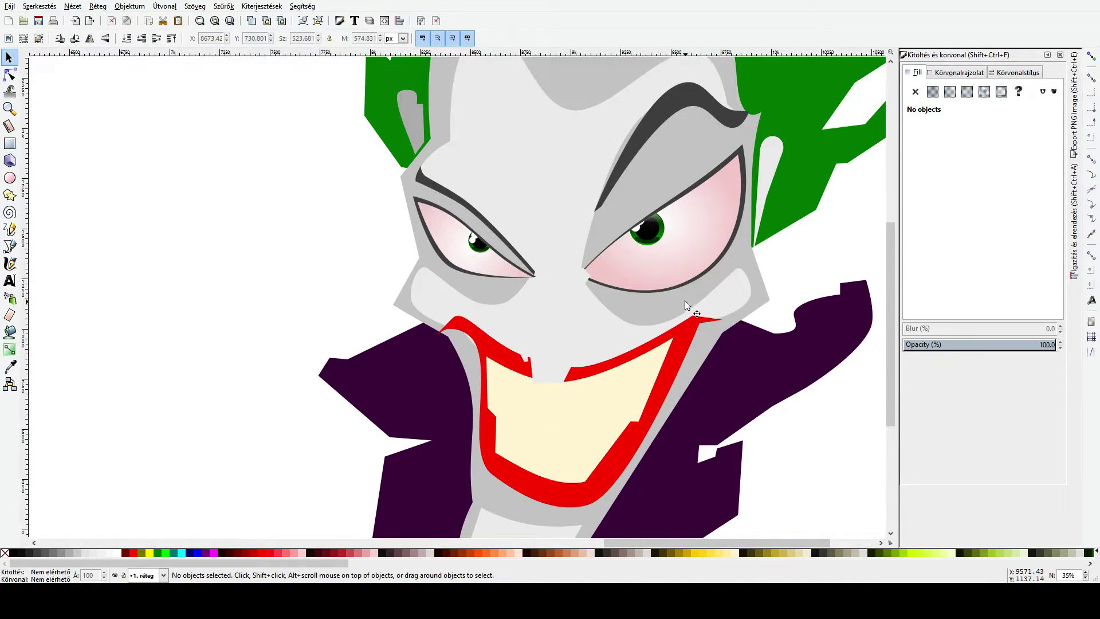
Step: Bend the pale face highlight's edge under the wide-eye brow slightly inward so it stays beneath the brow
{"action": "scroll", "coordinate": [713, 241], "scroll_direction": "up", "scroll_amount": 4}
{"action": "key", "text": "n"}
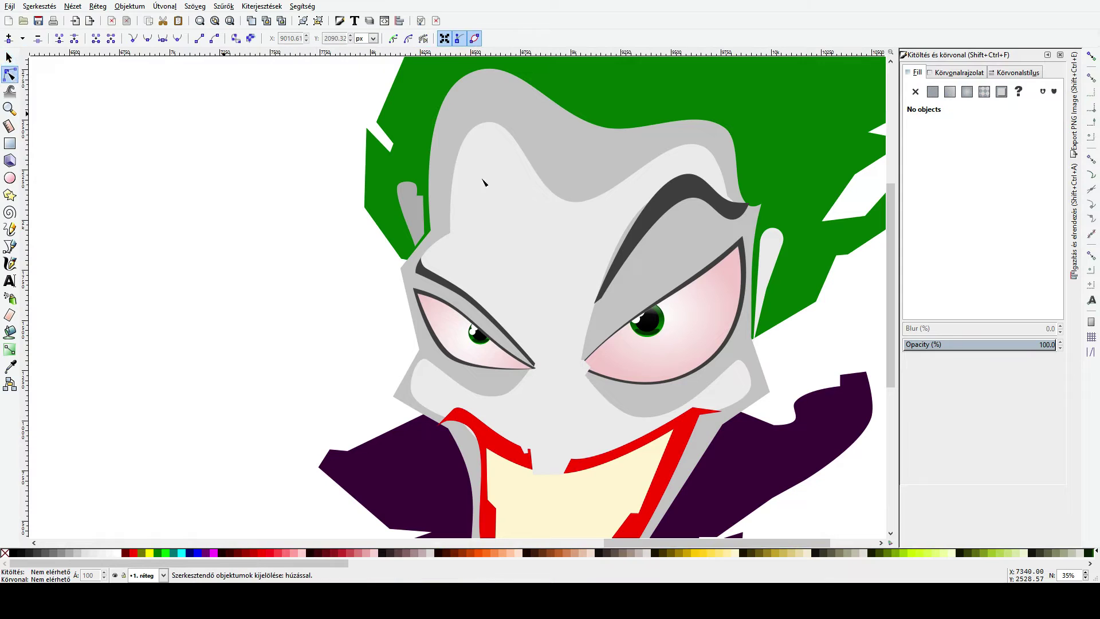
{"action": "left_click", "coordinate": [569, 248]}
{"action": "left_click", "coordinate": [624, 248]}
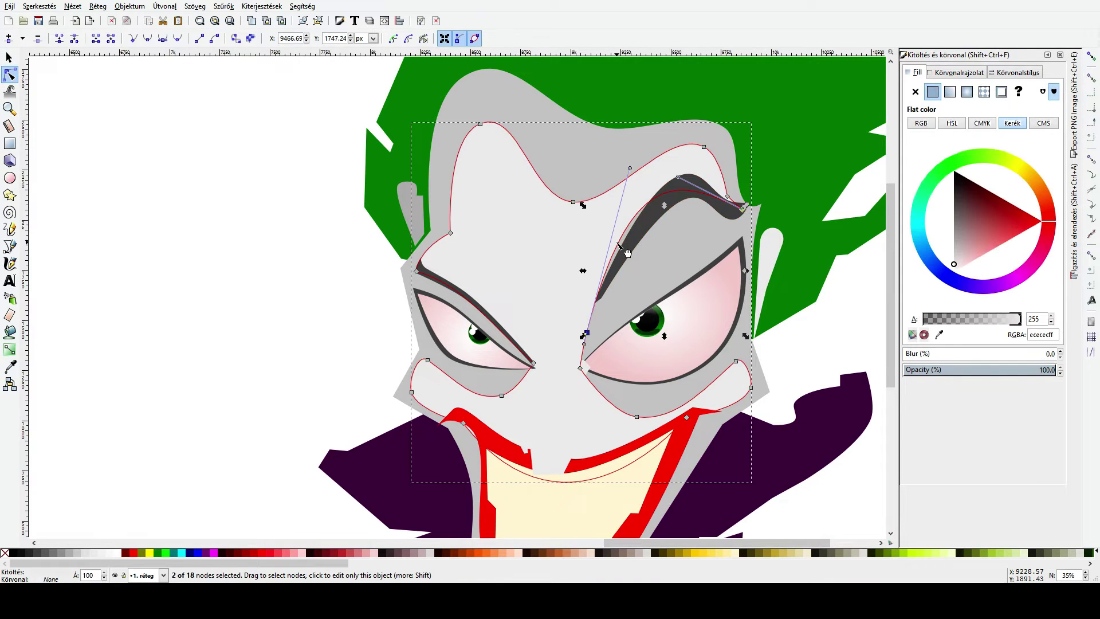
{"action": "left_click_drag", "start_coordinate": [623, 246], "coordinate": [625, 248]}
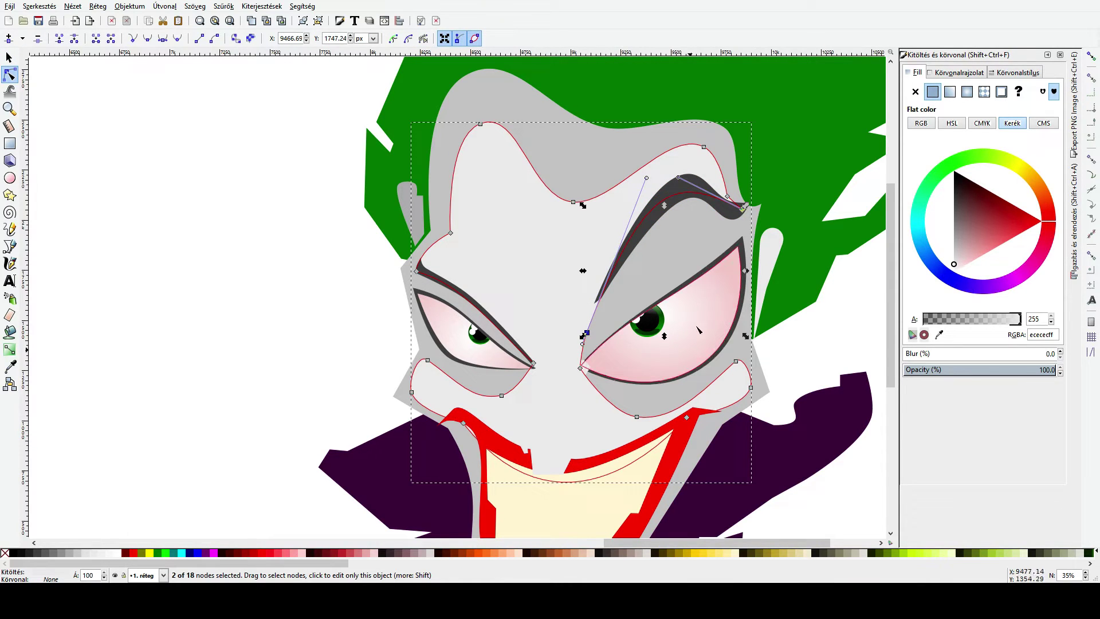
{"action": "left_click", "coordinate": [801, 337]}
{"action": "scroll", "coordinate": [802, 338], "scroll_direction": "down", "scroll_amount": 2}
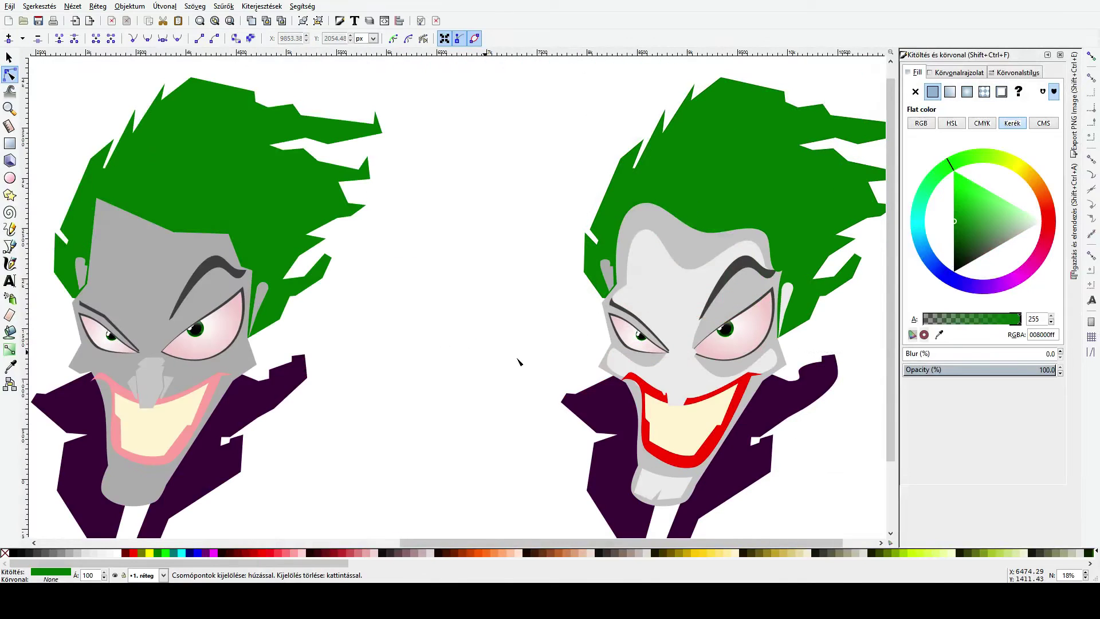
{"action": "left_click", "coordinate": [518, 361]}
Step: Draw a thin closed triangular sliver on the forehead, running from above the narrow-eye brow's outer end down towards the nose bridge
{"action": "scroll", "coordinate": [657, 386], "scroll_direction": "right", "scroll_amount": 2}
{"action": "scroll", "coordinate": [658, 386], "scroll_direction": "down", "scroll_amount": 1}
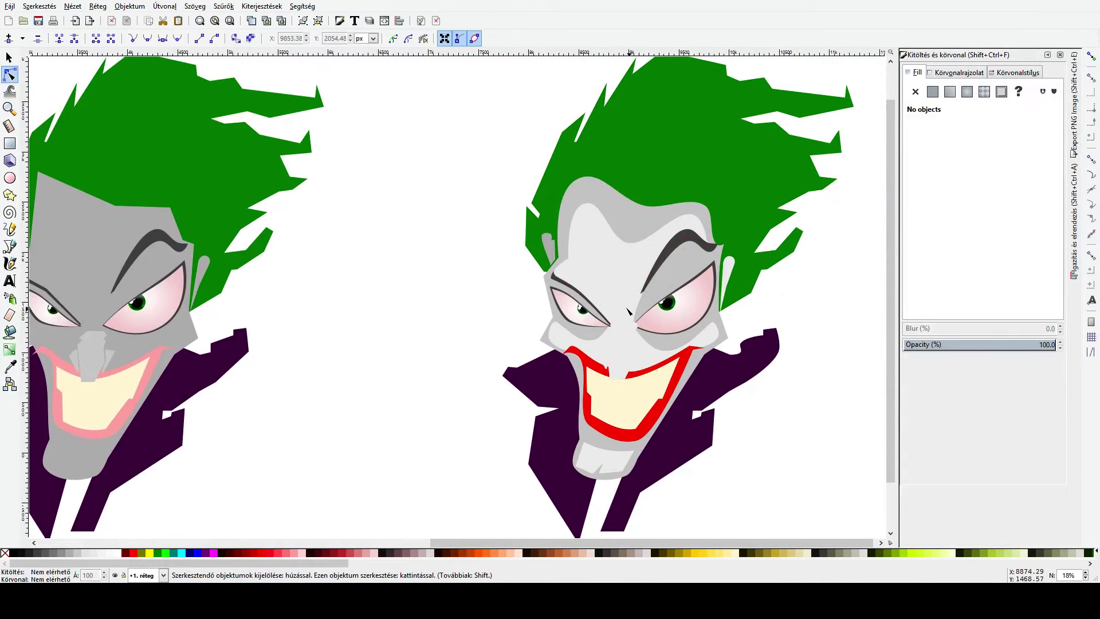
{"action": "left_click", "coordinate": [10, 246]}
{"action": "scroll", "coordinate": [598, 278], "scroll_direction": "up", "scroll_amount": 2}
{"action": "left_click", "coordinate": [528, 234]}
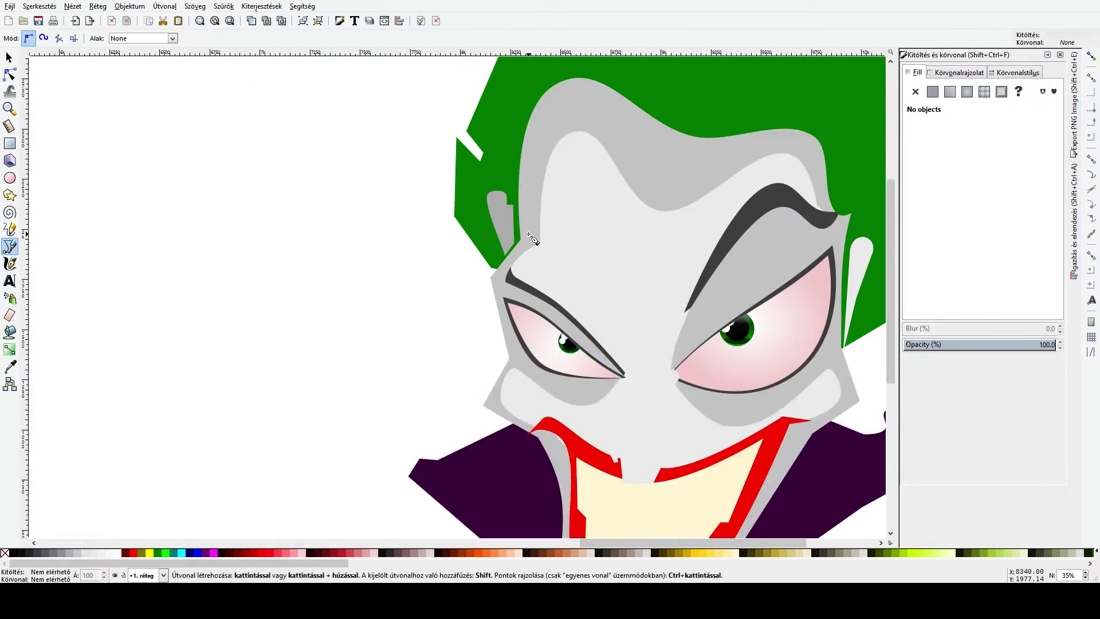
{"action": "left_click", "coordinate": [624, 330]}
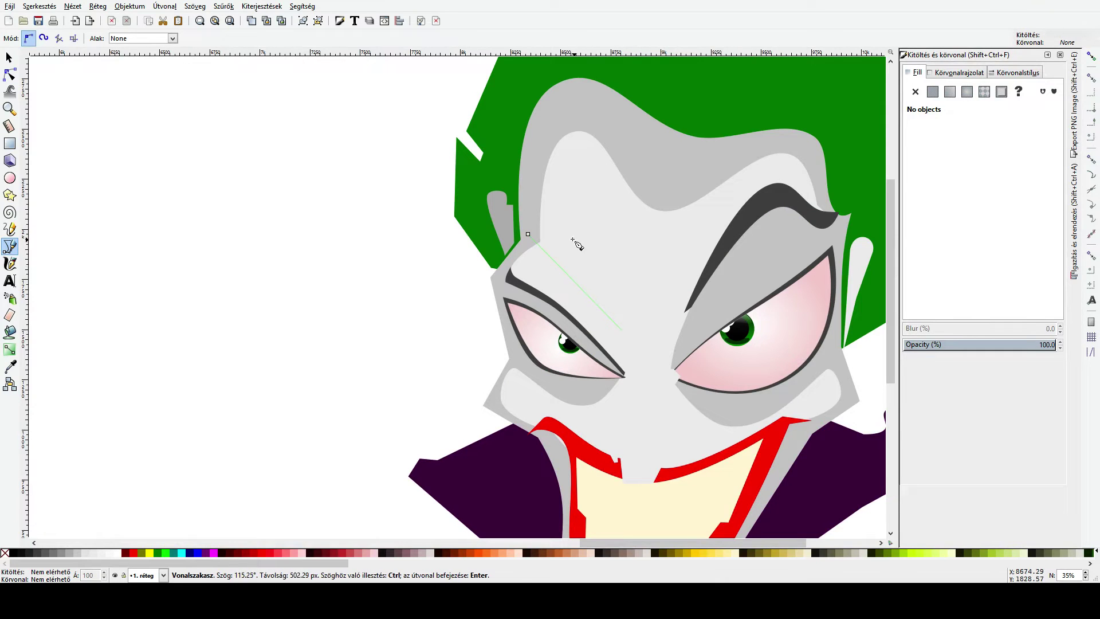
{"action": "left_click", "coordinate": [531, 225]}
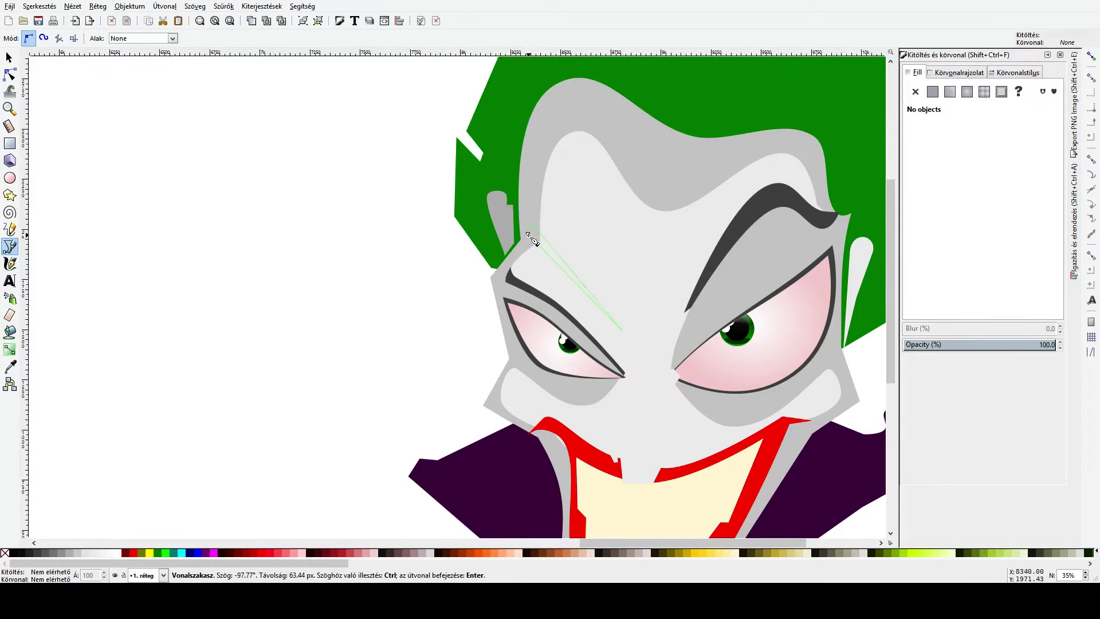
{"action": "left_click", "coordinate": [528, 234]}
Step: Fill the new forehead sliver with the sampled face grey c8c8c8 and bend both long edges upward into an arch following the brow
{"action": "left_click", "coordinate": [10, 367]}
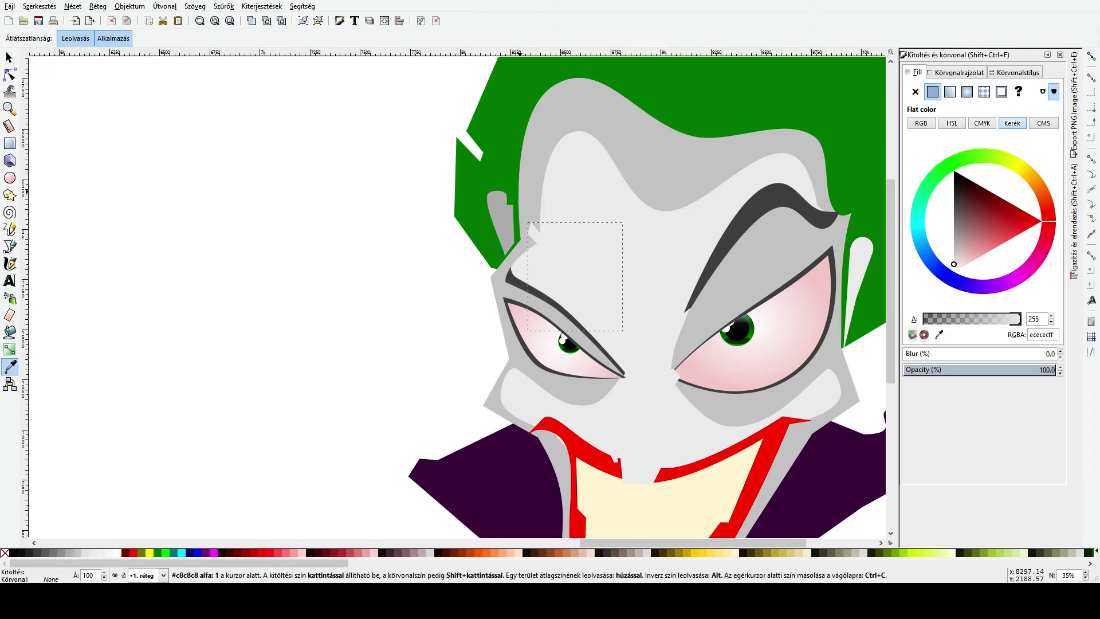
{"action": "left_click", "coordinate": [531, 197]}
{"action": "left_click", "coordinate": [10, 74]}
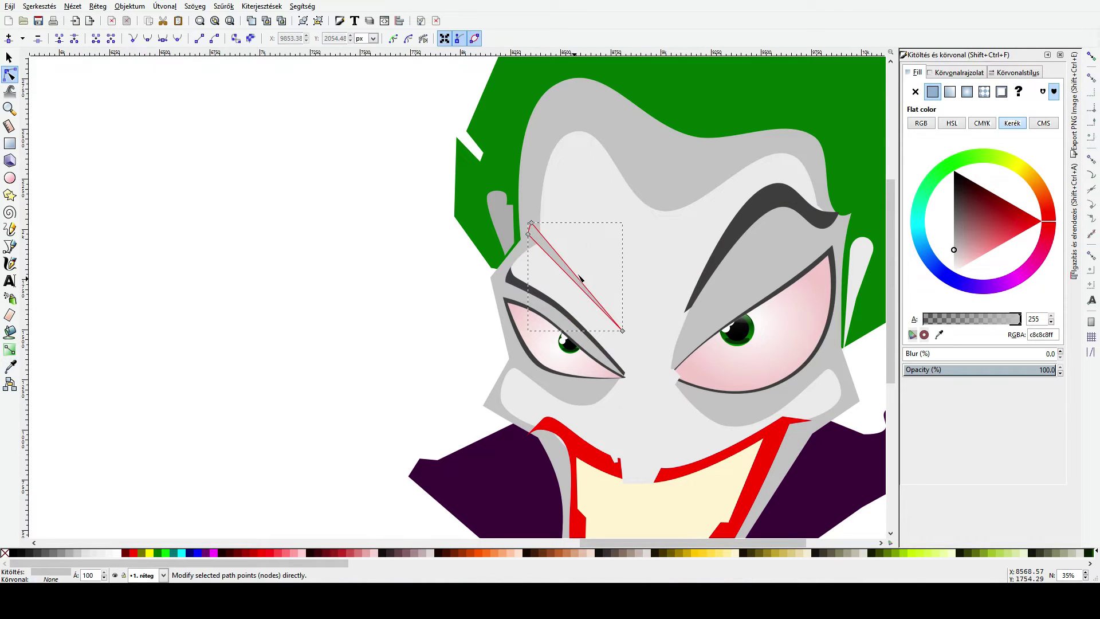
{"action": "mouse_move", "coordinate": [585, 282]}
{"action": "left_mouse_down"}
{"action": "mouse_move", "coordinate": [598, 281]}
{"action": "mouse_move", "coordinate": [581, 271]}
{"action": "left_mouse_up"}
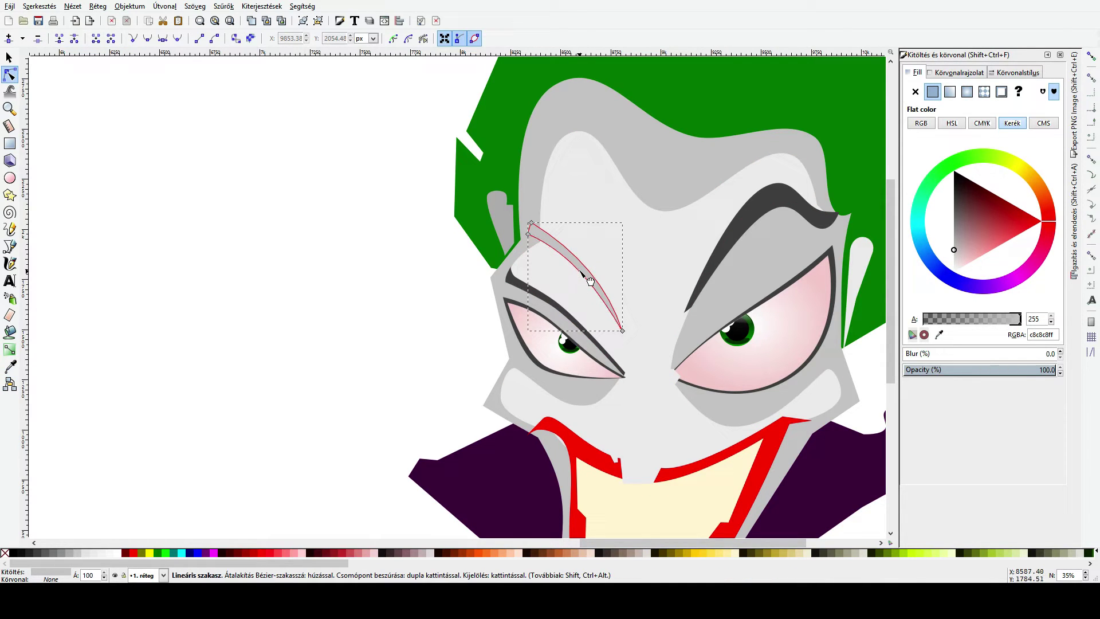
{"action": "key", "text": "s"}
{"action": "scroll", "coordinate": [573, 269], "scroll_direction": "down", "scroll_amount": 5}
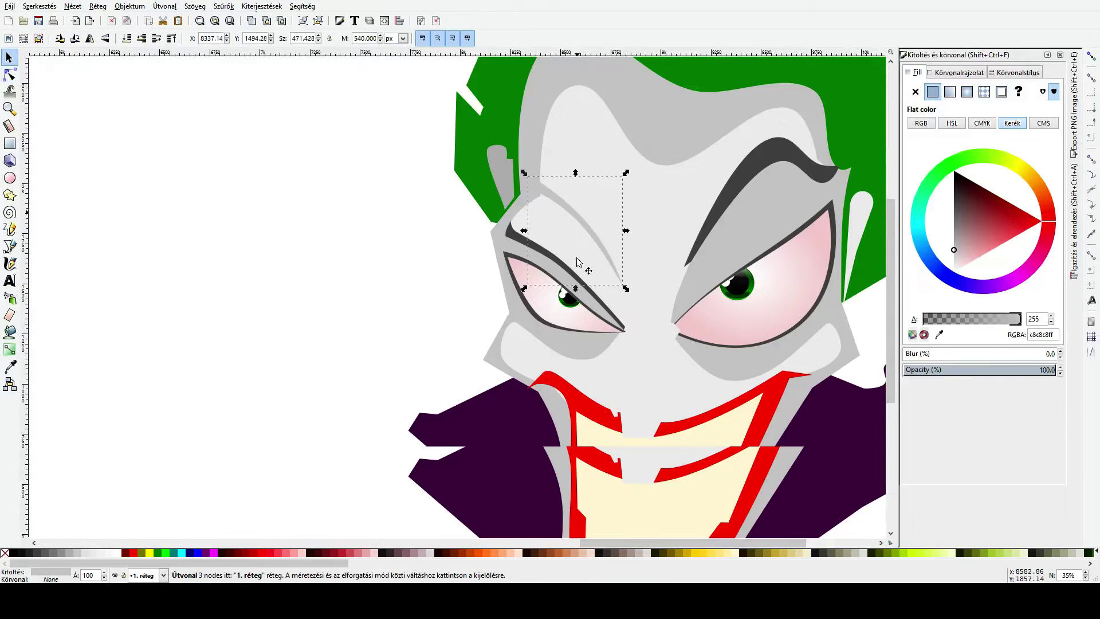
{"action": "scroll", "coordinate": [503, 263], "scroll_direction": "down", "scroll_amount": 2}
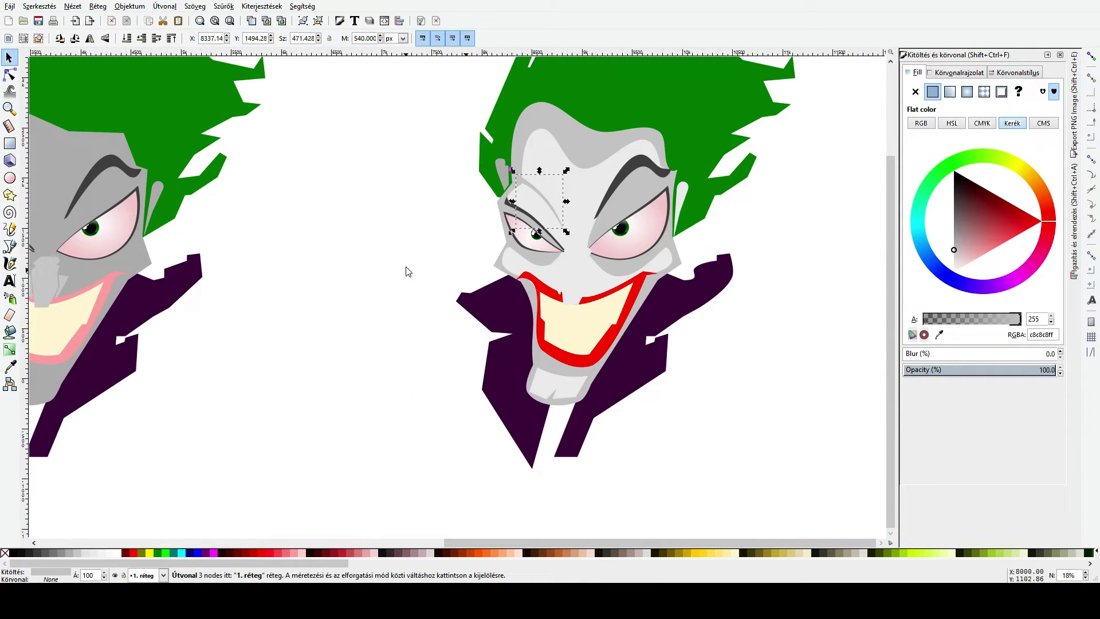
{"action": "key", "text": "Escape"}
Step: Recolour the three nose shapes with the light pink ffaaaa
{"action": "scroll", "coordinate": [634, 267], "scroll_direction": "up", "scroll_amount": 2}
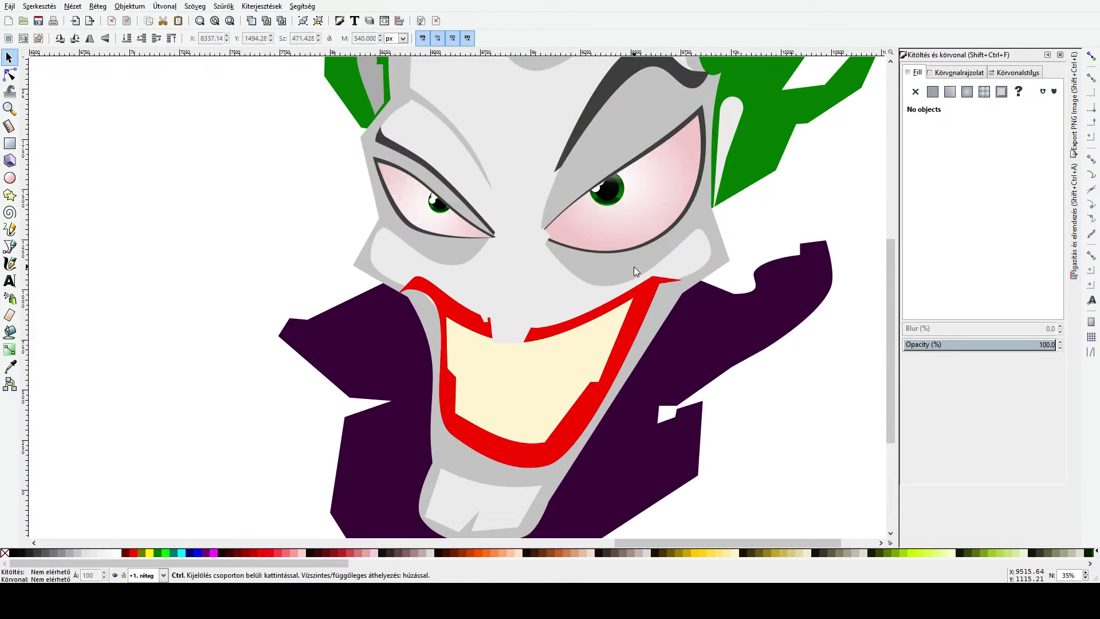
{"action": "left_click", "coordinate": [502, 280]}
{"action": "left_click", "coordinate": [481, 316], "text": "shift"}
{"action": "left_click", "coordinate": [548, 315], "text": "shift"}
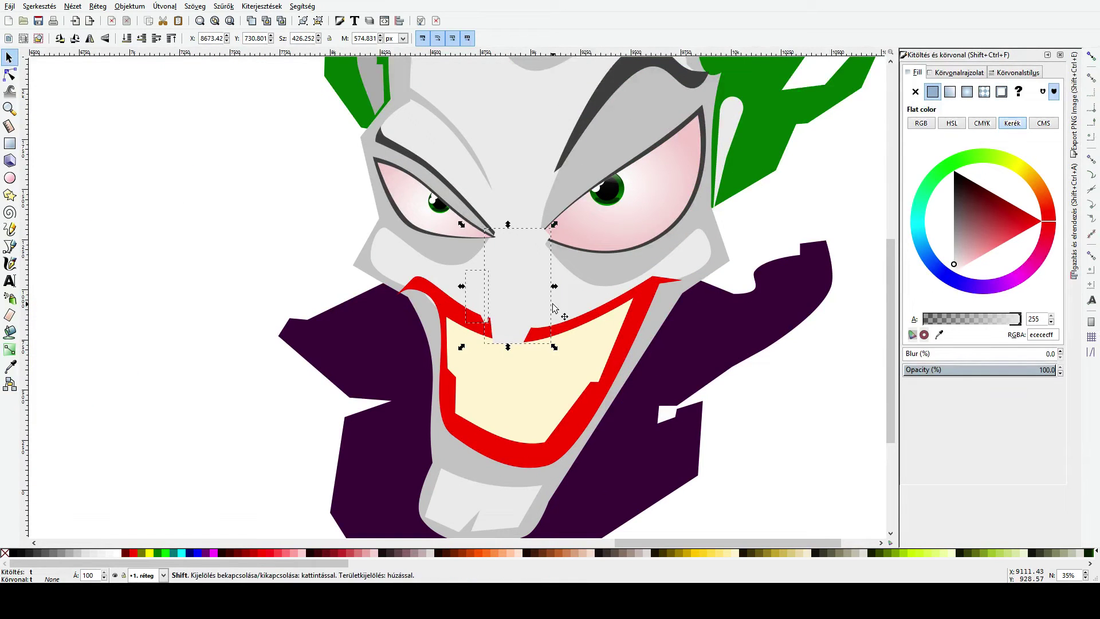
{"action": "left_click", "coordinate": [295, 552]}
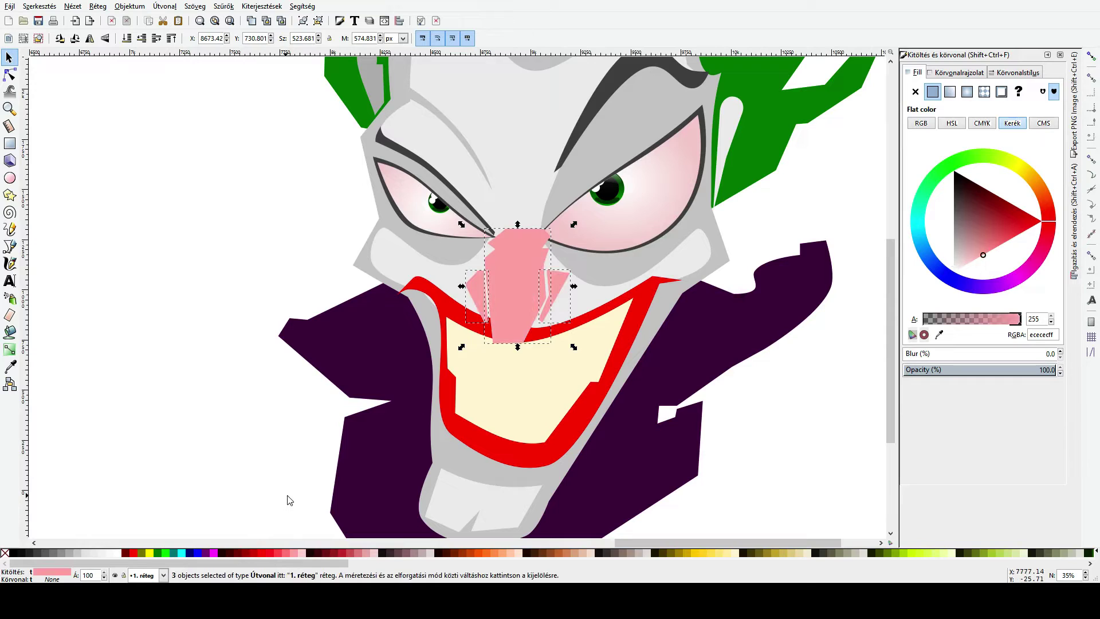
{"action": "left_click", "coordinate": [322, 440]}
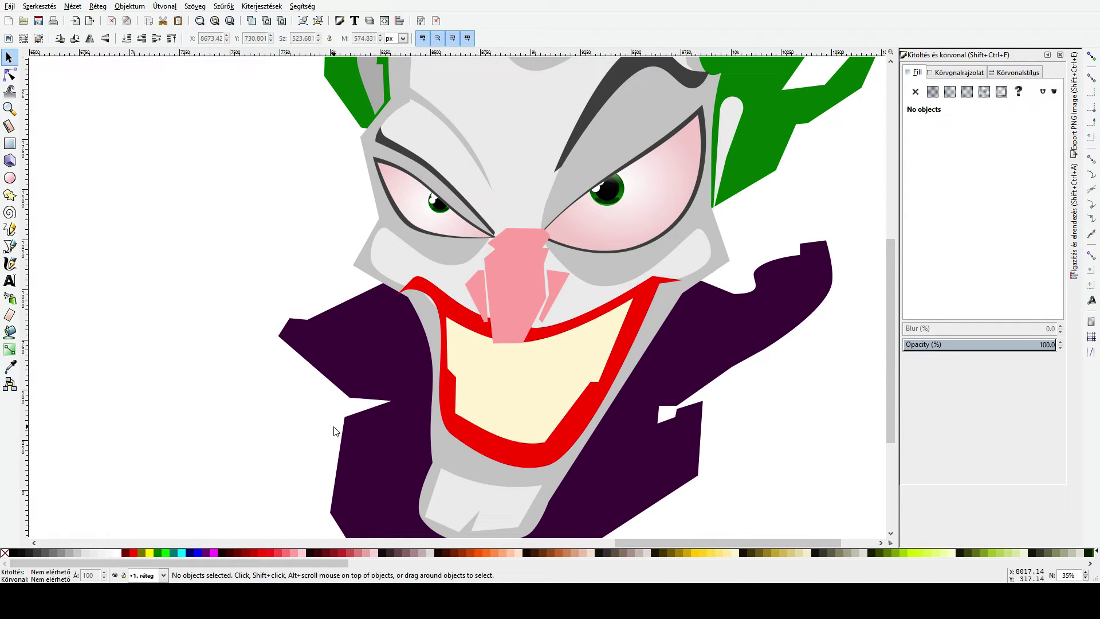
Step: Delete the nostril shape on the narrow-eye side and move the main nose's lower nodes towards that side
{"action": "left_click", "coordinate": [478, 297]}
{"action": "key", "text": "Delete"}
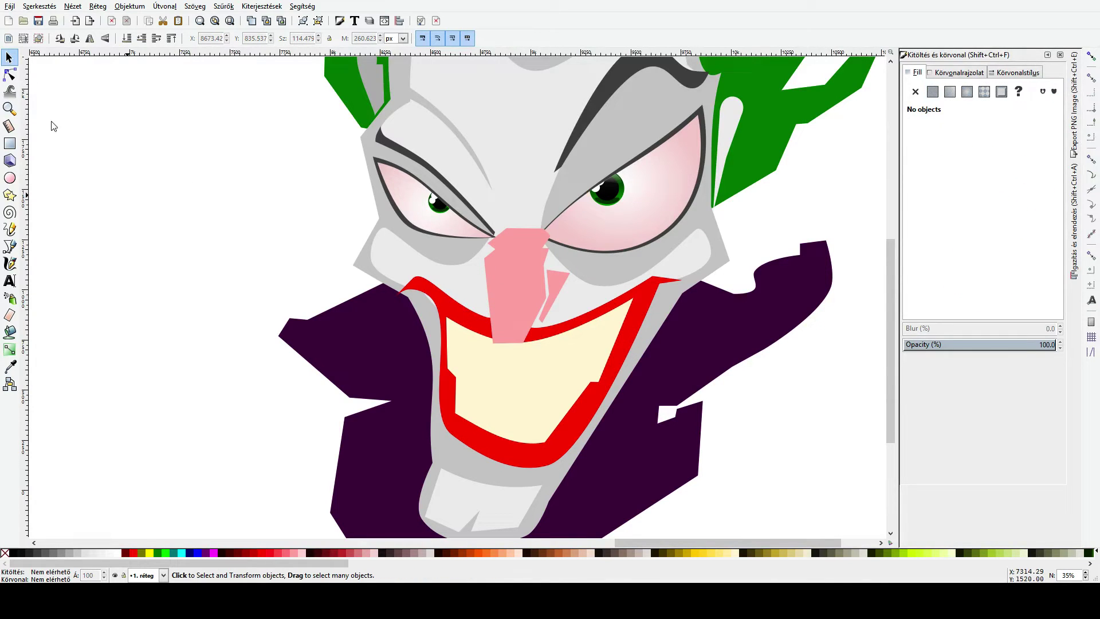
{"action": "left_click", "coordinate": [10, 75]}
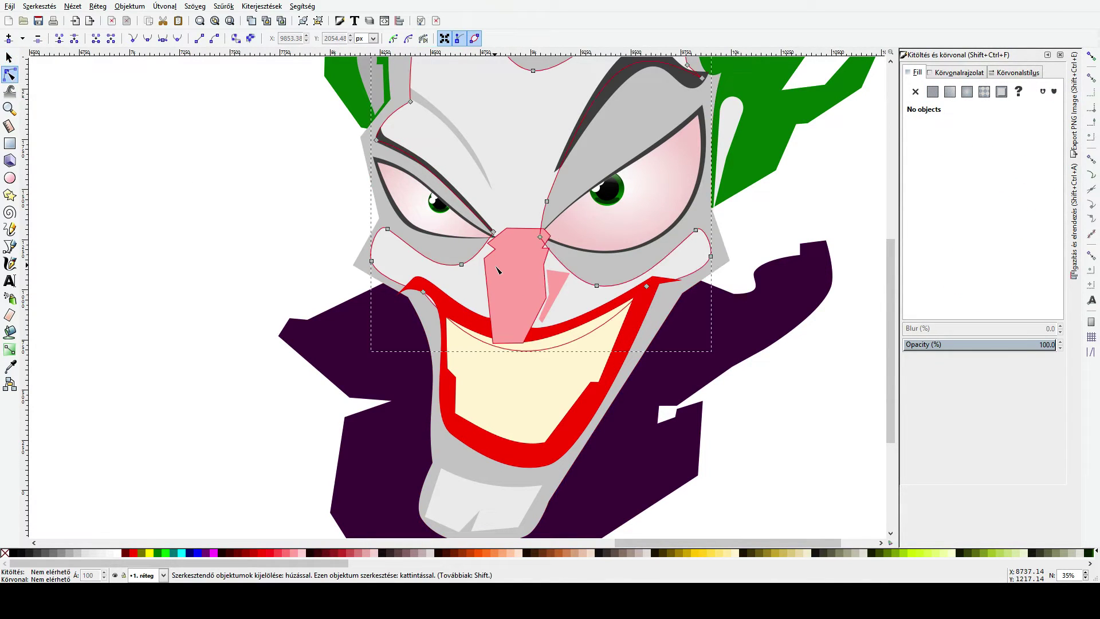
{"action": "left_click", "coordinate": [489, 311]}
{"action": "mouse_move", "coordinate": [493, 343]}
{"action": "left_mouse_down"}
{"action": "mouse_move", "coordinate": [478, 344]}
{"action": "mouse_move", "coordinate": [513, 343]}
{"action": "mouse_move", "coordinate": [504, 345]}
{"action": "left_mouse_up"}
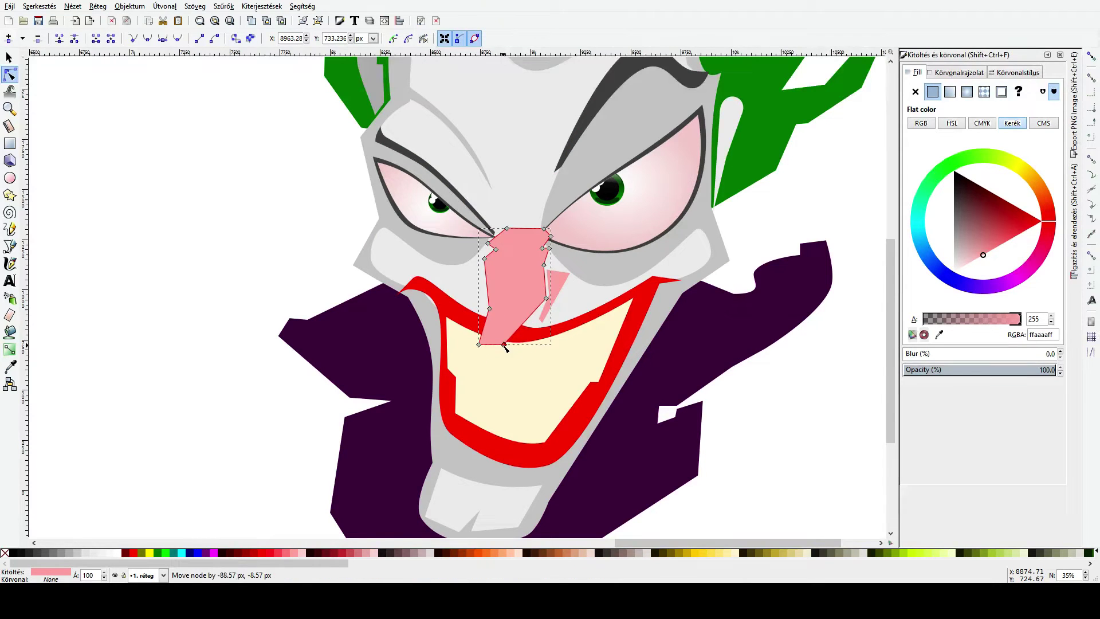
Step: Delete the remaining nostril shape on the wide-eye side of the nose
{"action": "key", "text": "s"}
{"action": "left_click", "coordinate": [552, 297]}
{"action": "key", "text": "Escape"}
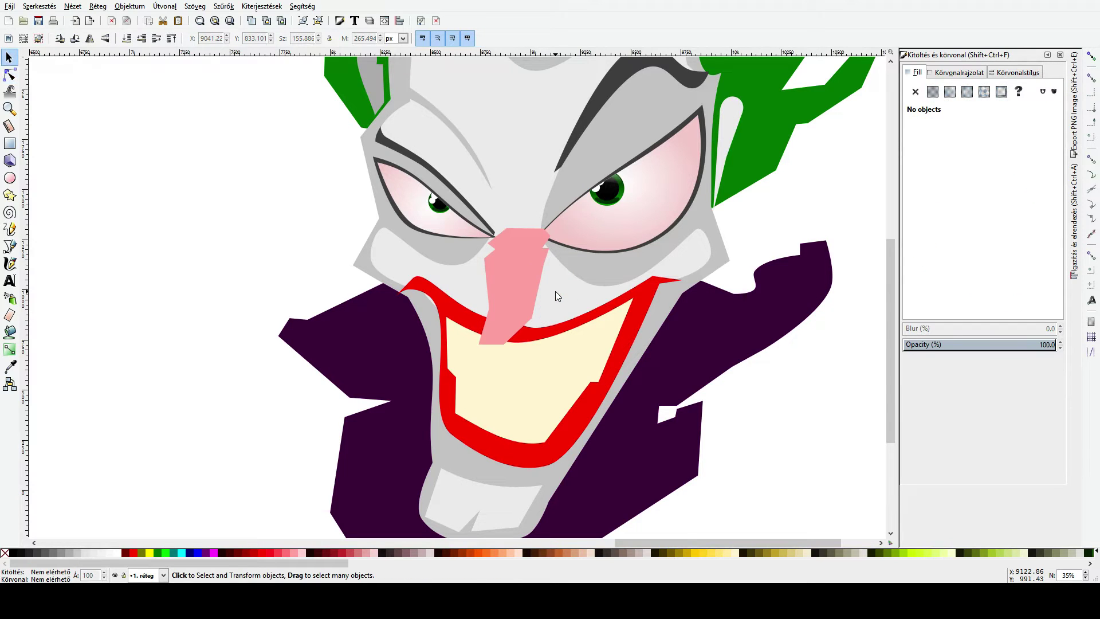
Step: Add a node to the main nose's edge on the wide-eye side and pull it outward to form a bulge
{"action": "left_click", "coordinate": [10, 75]}
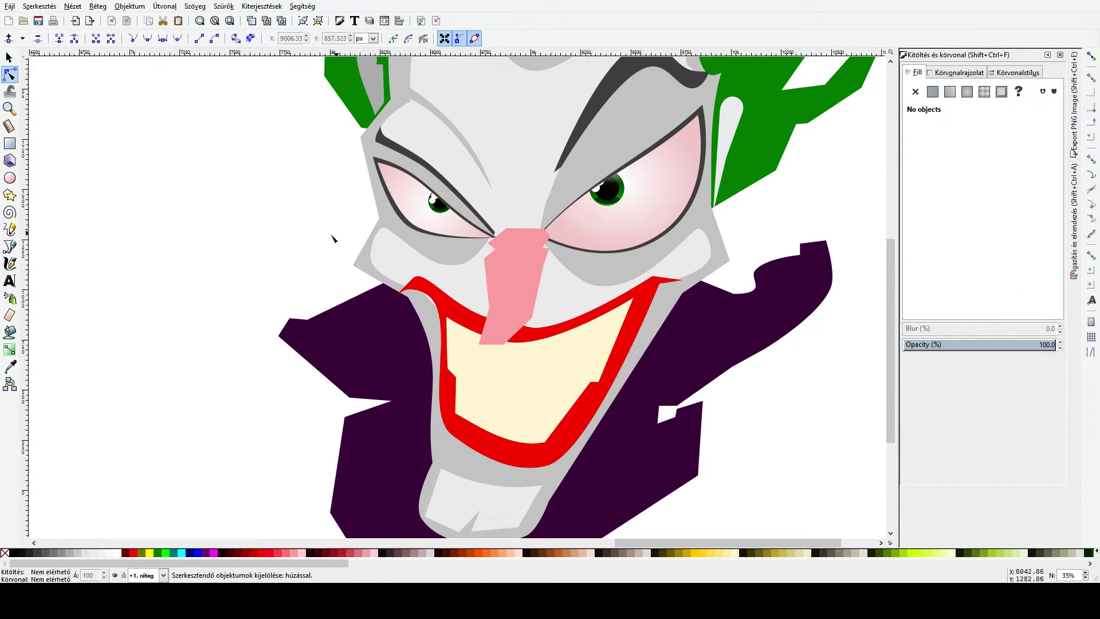
{"action": "left_click", "coordinate": [542, 292]}
{"action": "double_click", "coordinate": [551, 287]}
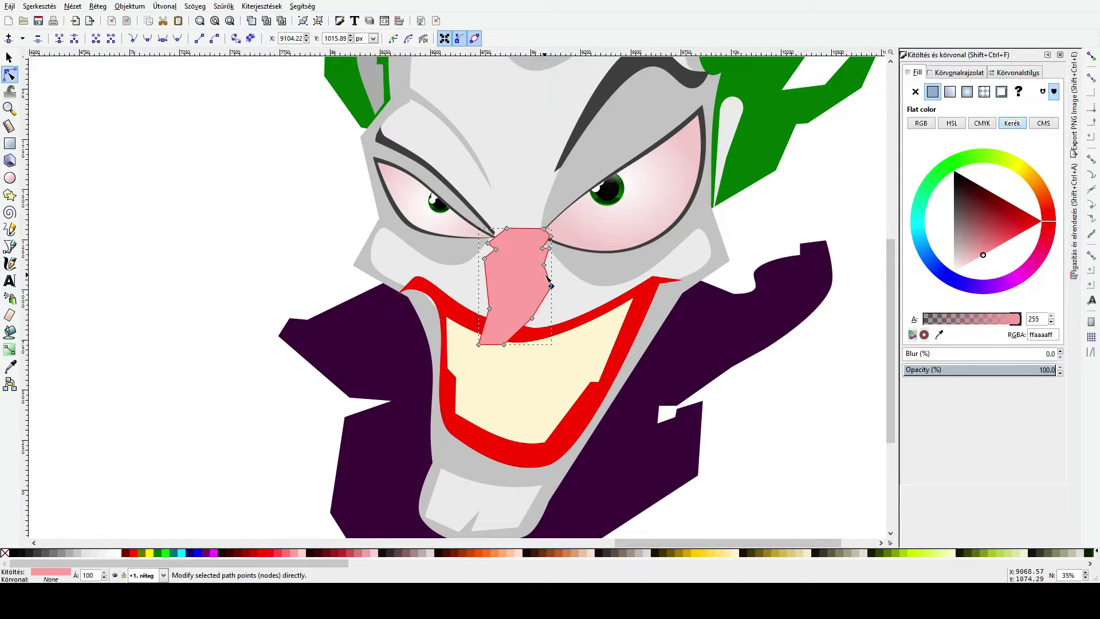
{"action": "key", "text": "space"}
{"action": "key", "text": "space"}
Step: Remove the inward node on the main nose's narrow-eye edge to straighten it, and shift the nose shape slightly up
{"action": "left_click_drag", "start_coordinate": [489, 308], "coordinate": [475, 286]}
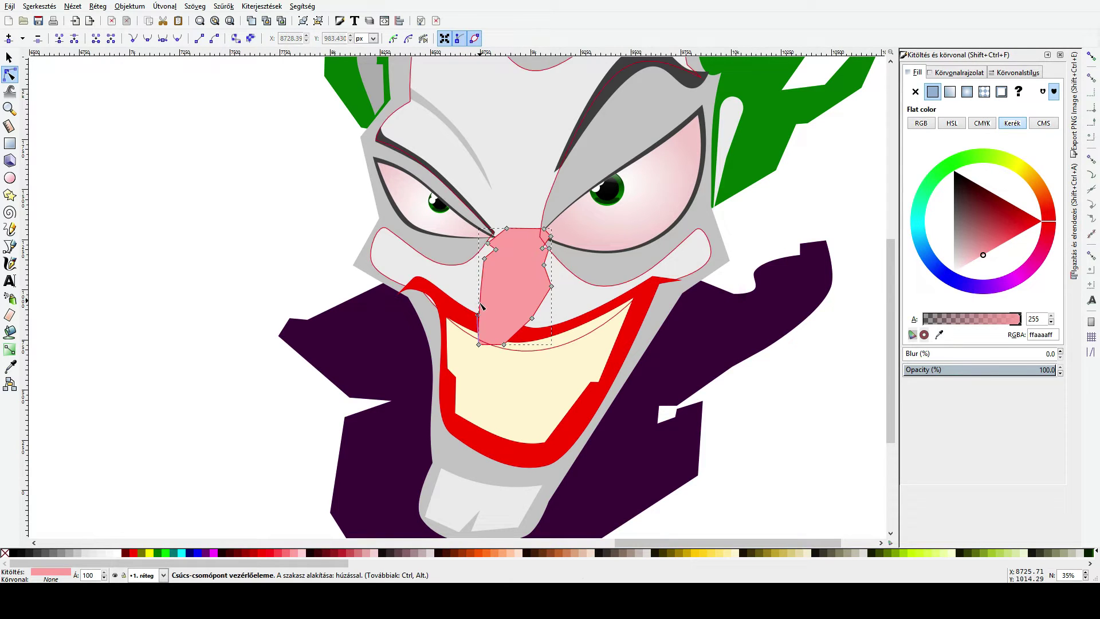
{"action": "left_click", "coordinate": [474, 287], "text": "ctrl"}
{"action": "left_click", "coordinate": [478, 315], "text": "ctrl"}
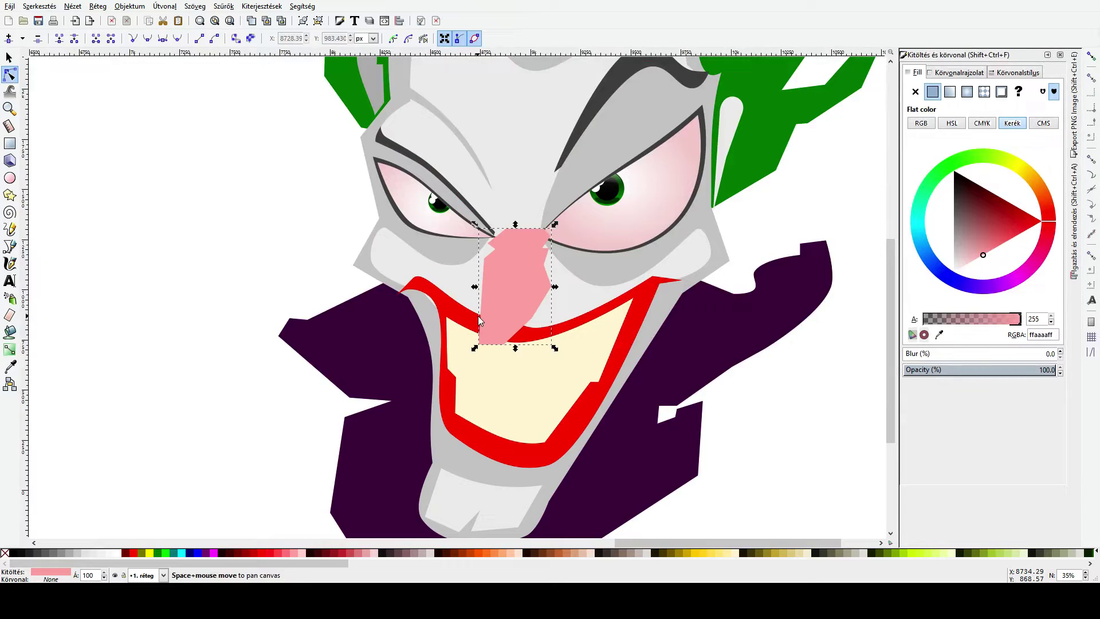
{"action": "key", "text": "s"}
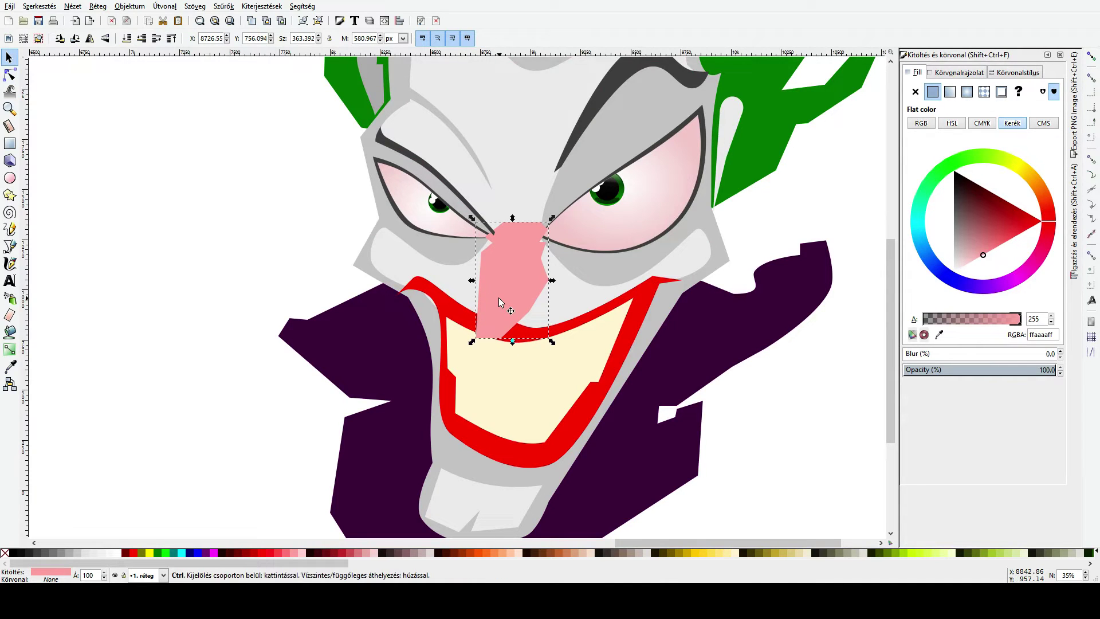
Step: Recolour the main nose shape with the grey c8c8c8 sampled from the area beneath the wide-eye brow
{"action": "left_click", "coordinate": [10, 367]}
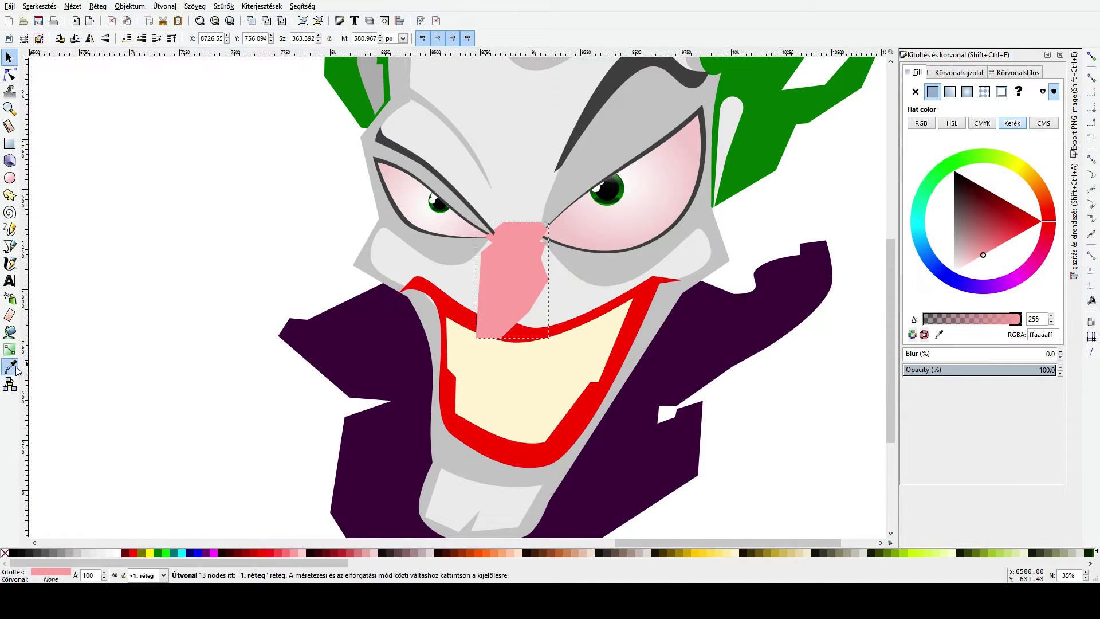
{"action": "left_click", "coordinate": [515, 187]}
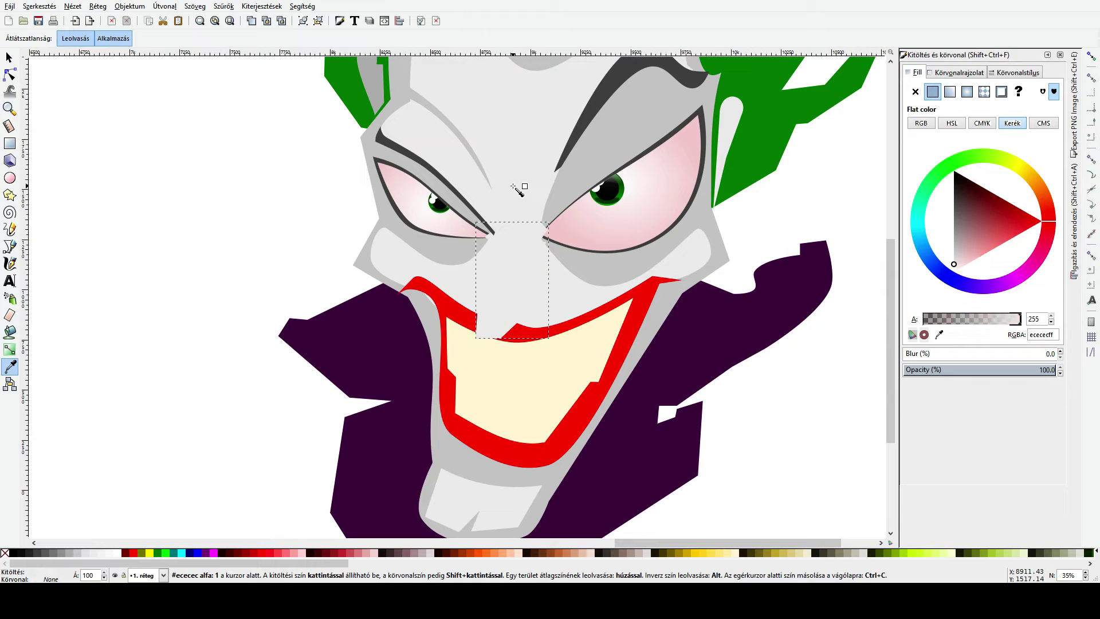
{"action": "left_click", "coordinate": [564, 199]}
{"action": "key", "text": "s"}
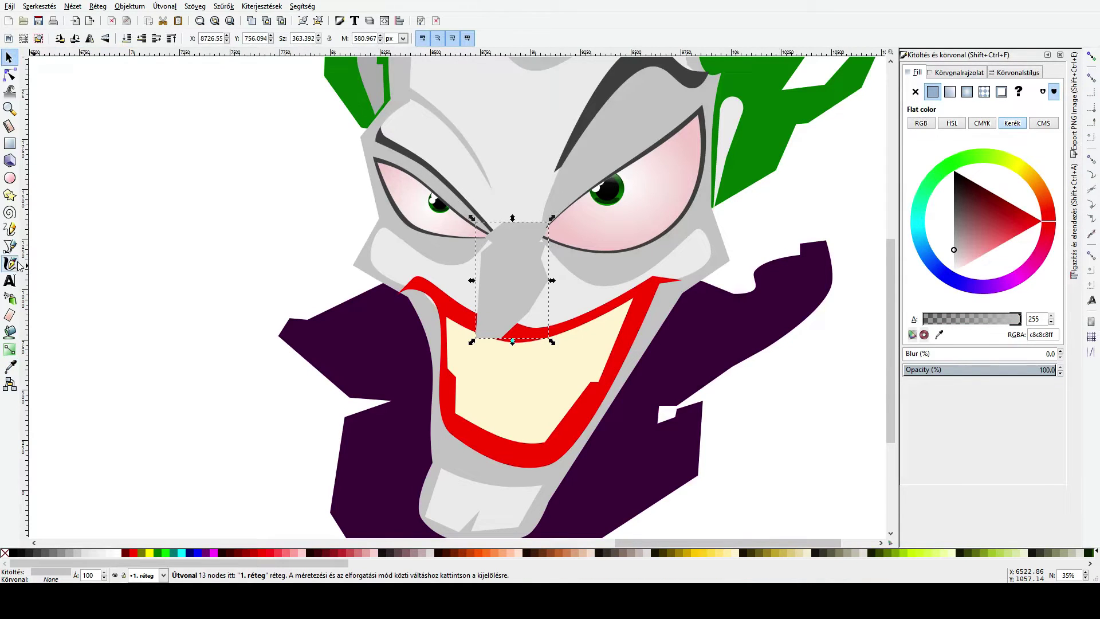
Step: Draw a closed outline tracing the nose ridge, nostril notch and underside, extending past the nose on the wide-eye side and below
{"action": "left_click", "coordinate": [10, 247]}
{"action": "scroll", "coordinate": [515, 234], "scroll_direction": "up", "scroll_amount": 2}
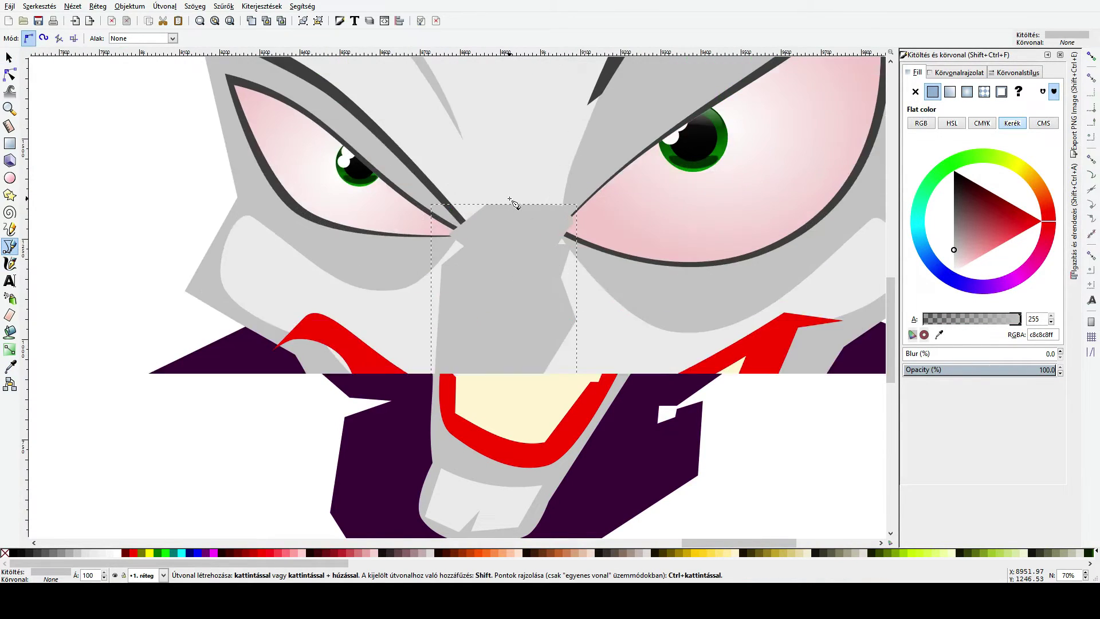
{"action": "left_click", "coordinate": [525, 200]}
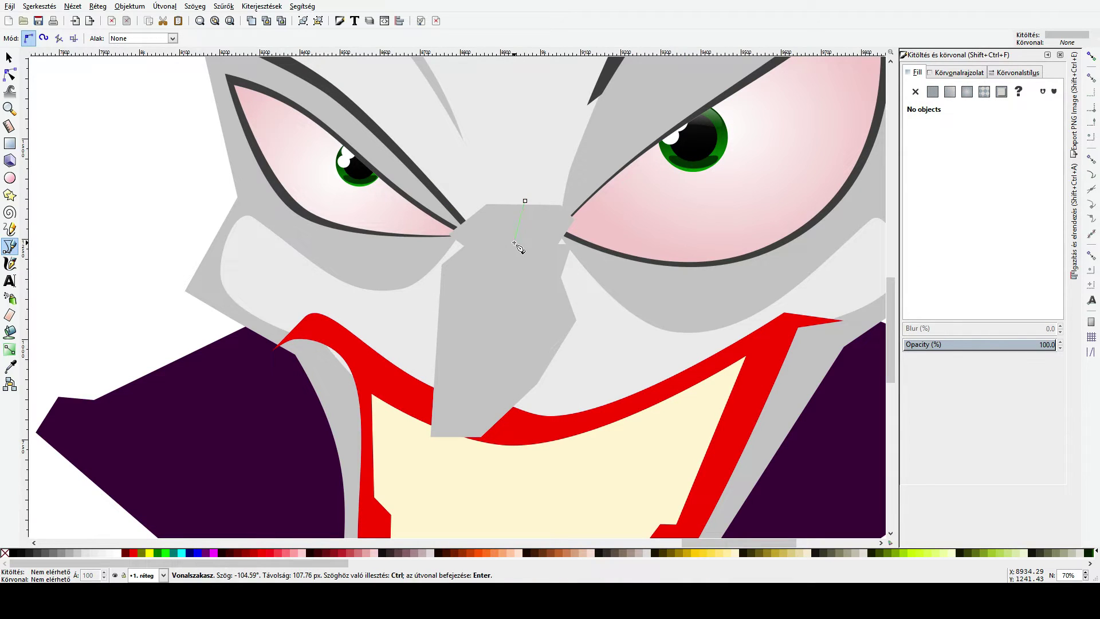
{"action": "left_click", "coordinate": [511, 256]}
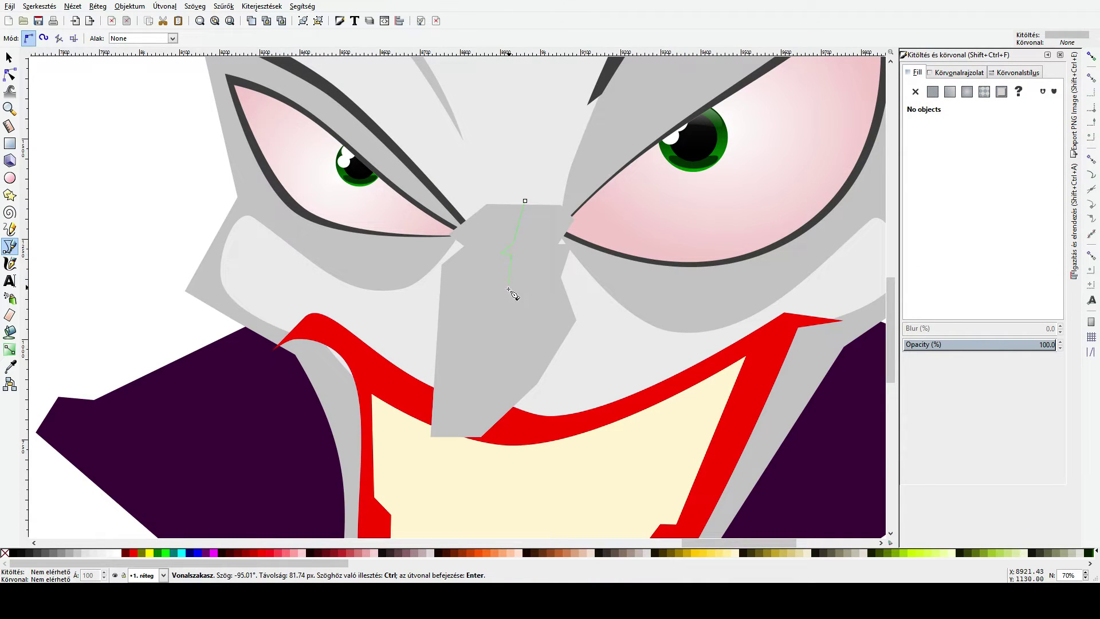
{"action": "left_click", "coordinate": [491, 339]}
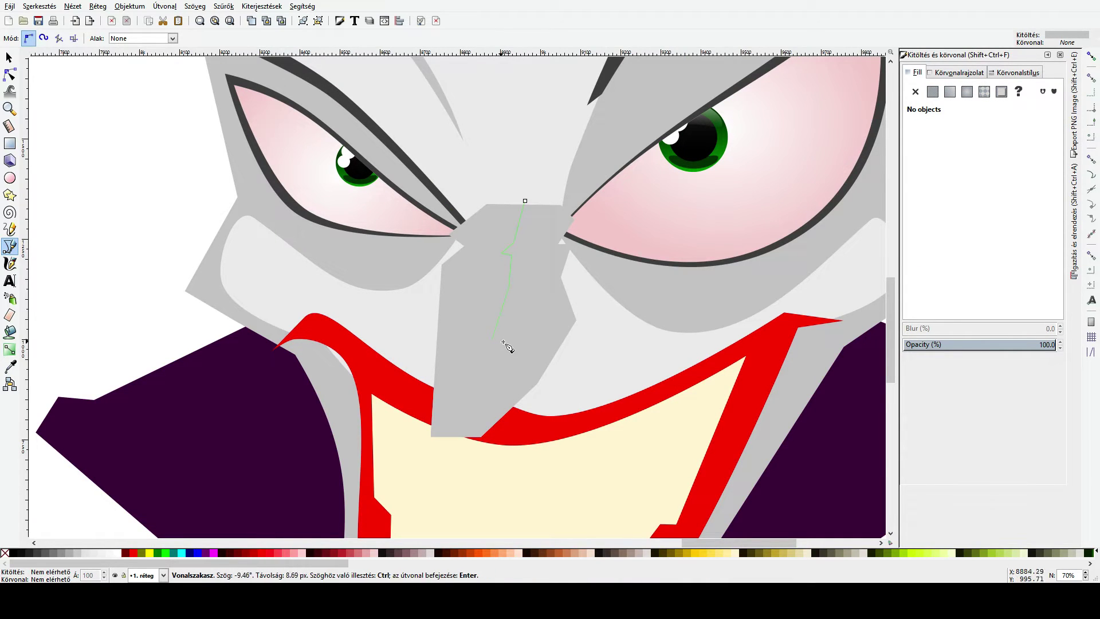
{"action": "left_click", "coordinate": [542, 289]}
{"action": "left_click", "coordinate": [557, 287]}
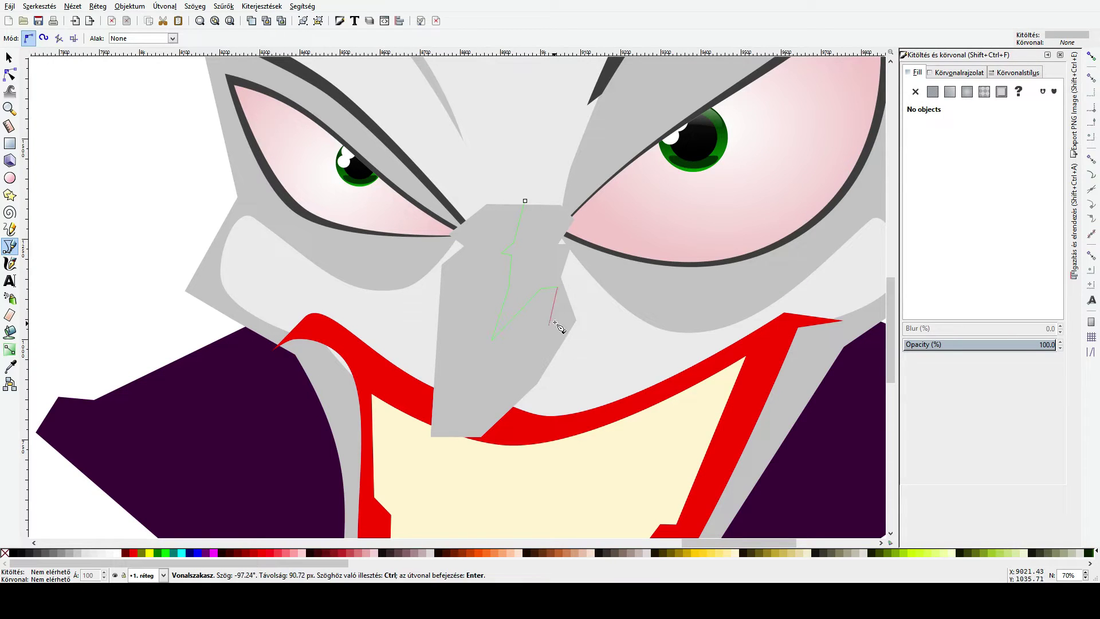
{"action": "left_click", "coordinate": [555, 322]}
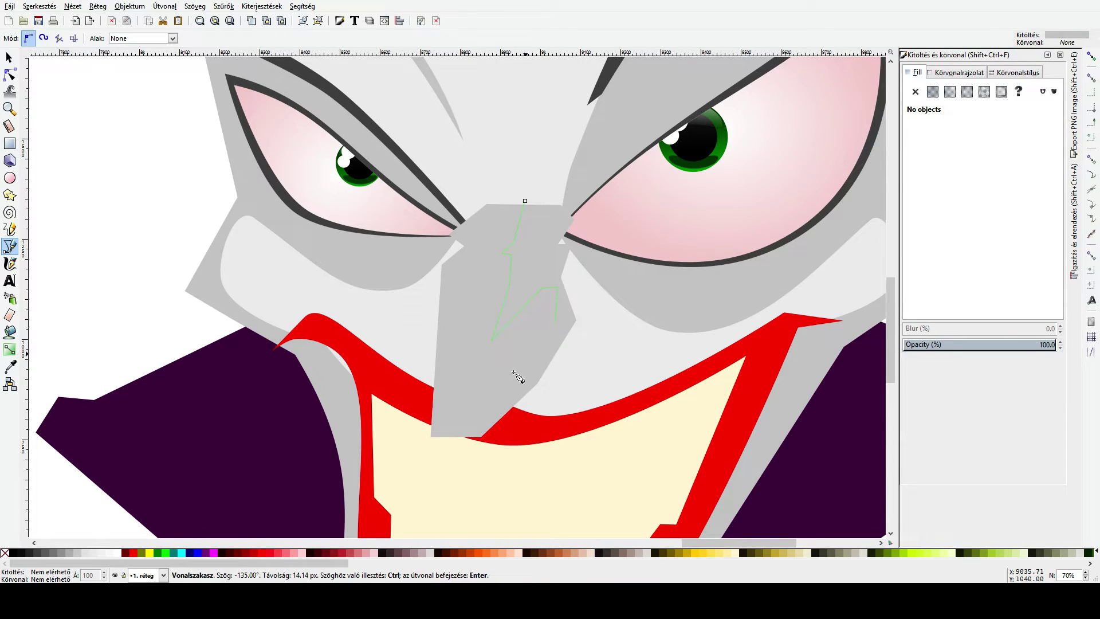
{"action": "left_click", "coordinate": [486, 415]}
{"action": "left_click", "coordinate": [426, 415]}
{"action": "left_click", "coordinate": [422, 458]}
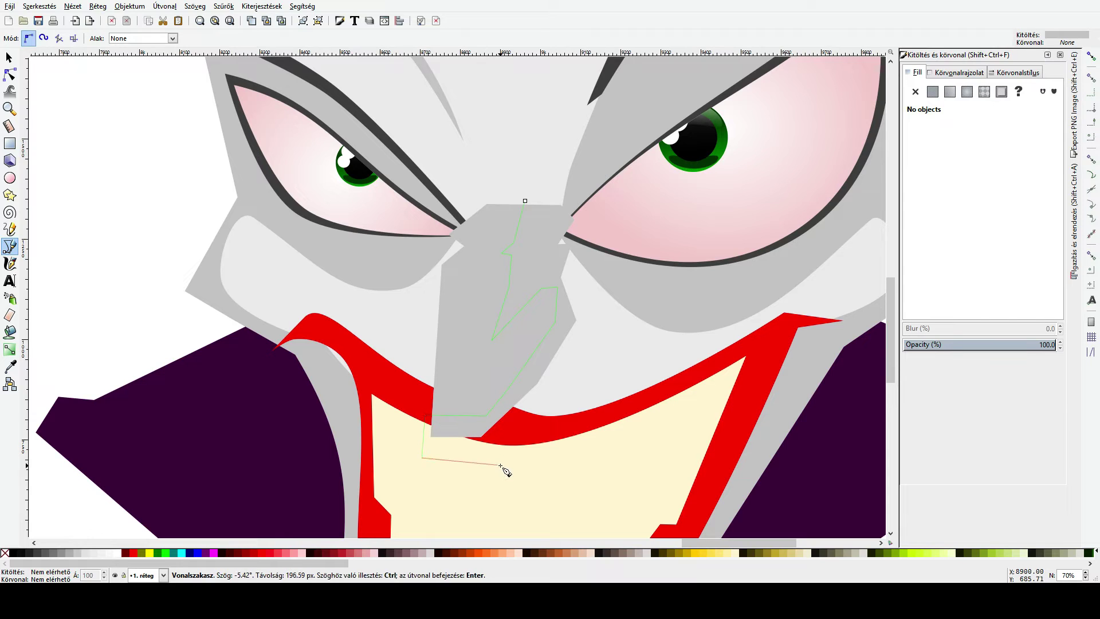
{"action": "left_click", "coordinate": [500, 464]}
{"action": "left_click", "coordinate": [646, 322]}
{"action": "left_click", "coordinate": [587, 198]}
{"action": "left_click", "coordinate": [525, 201]}
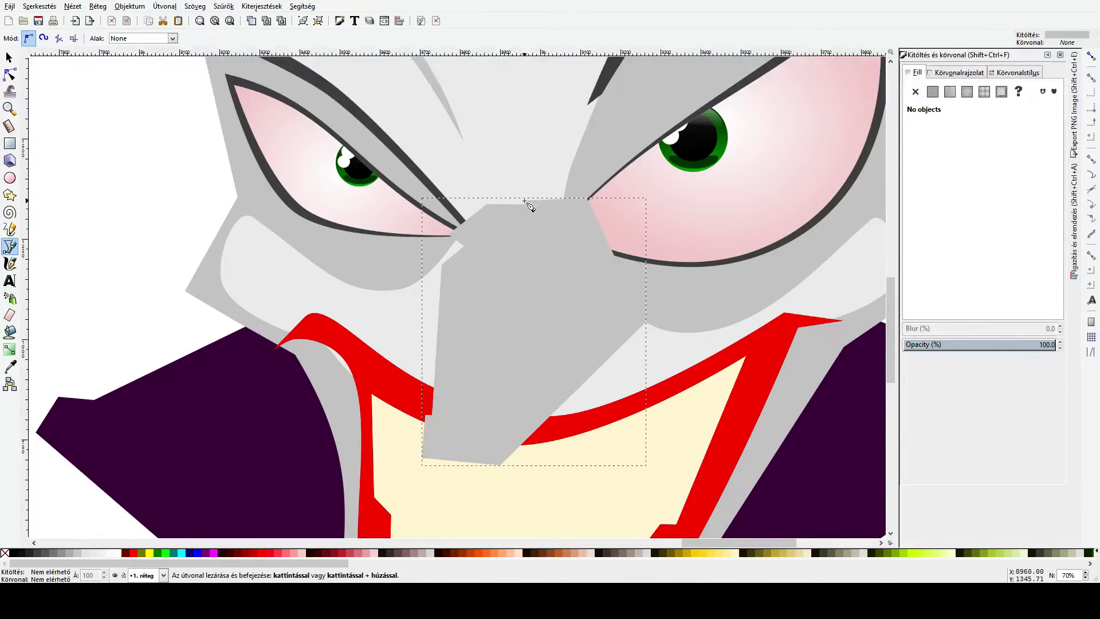
Step: Intersect the drawn outline with the grey nose shape to keep only the shading along its wide-eye side and underside
{"action": "key", "text": "s"}
{"action": "key", "text": "Page_Down"}
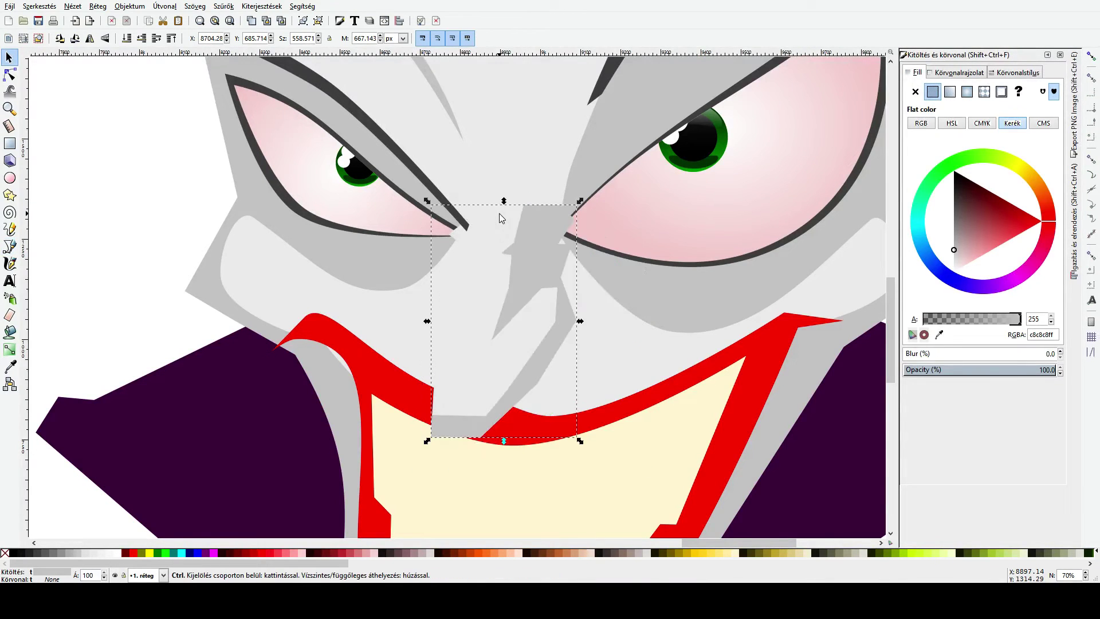
{"action": "scroll", "coordinate": [500, 213], "scroll_direction": "down", "scroll_amount": 4}
{"action": "left_click", "coordinate": [408, 240]}
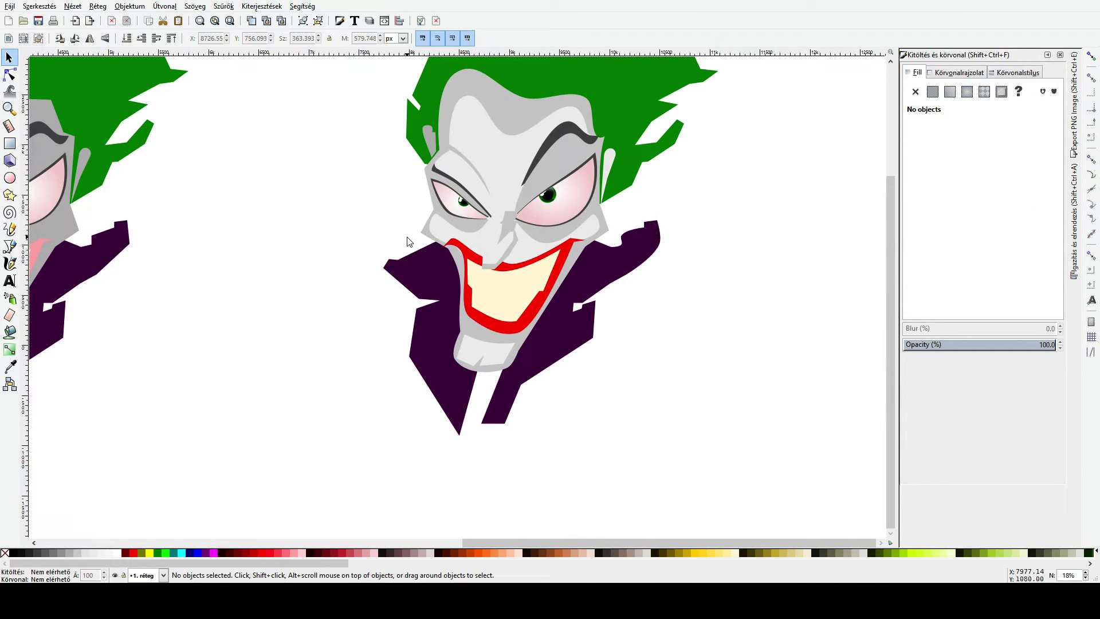
Step: Reshape the top of the grey nose shading by moving its upper edge node so it tapers toward the wide-eye brow
{"action": "left_click", "coordinate": [5, 75]}
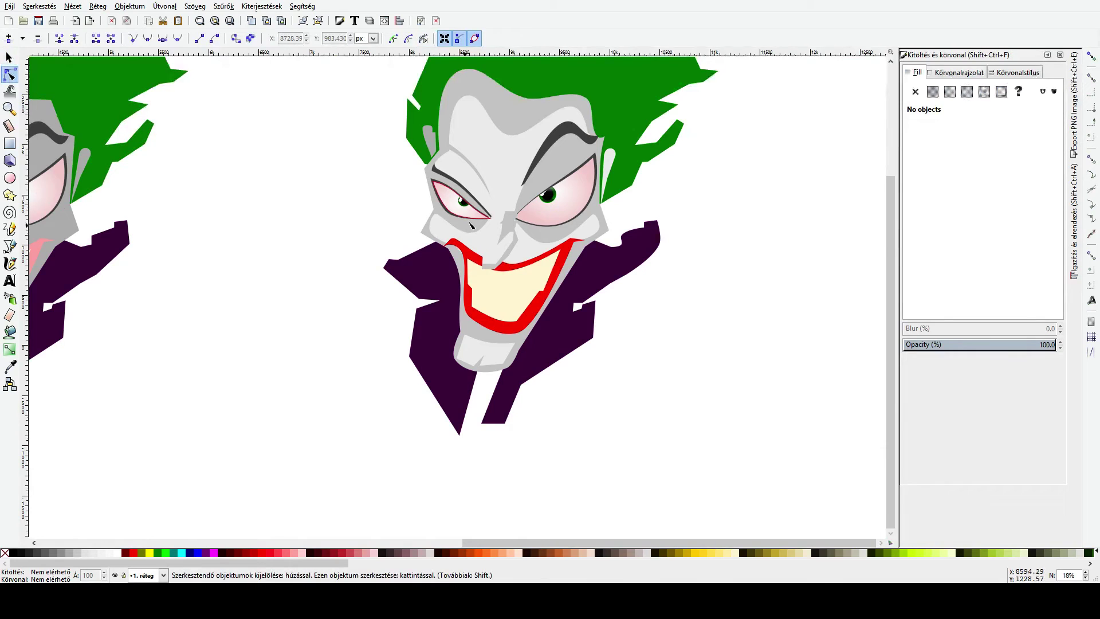
{"action": "scroll", "coordinate": [467, 221], "scroll_direction": "up", "scroll_amount": 2}
{"action": "left_click", "coordinate": [538, 216]}
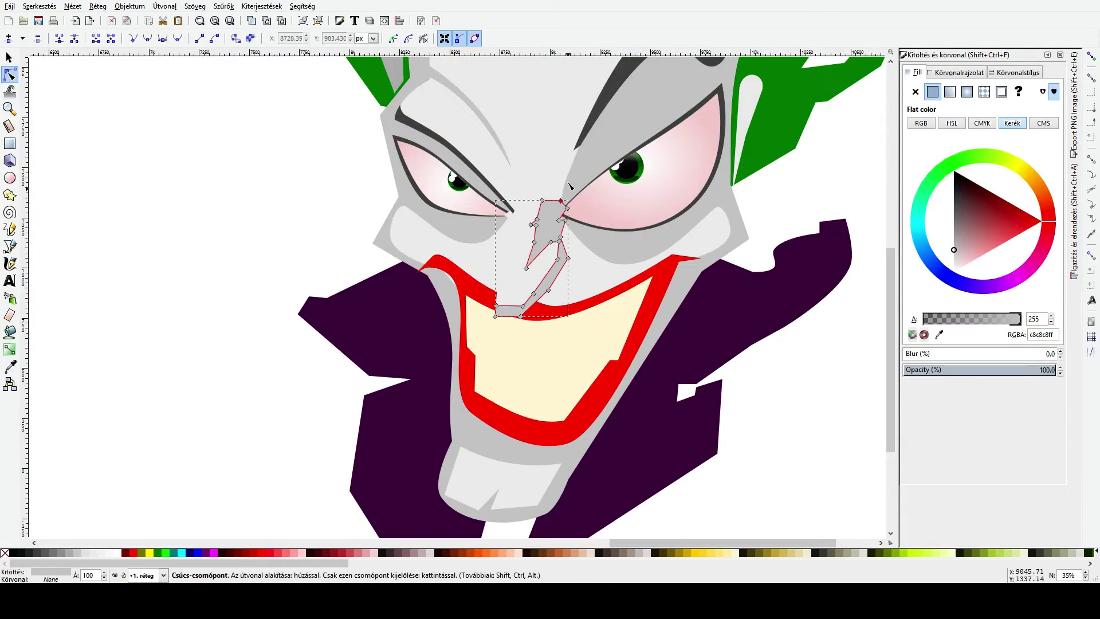
{"action": "mouse_move", "coordinate": [561, 200]}
{"action": "left_mouse_down"}
{"action": "mouse_move", "coordinate": [573, 179]}
{"action": "mouse_move", "coordinate": [546, 199]}
{"action": "left_mouse_up"}
{"action": "left_click", "coordinate": [768, 437]}
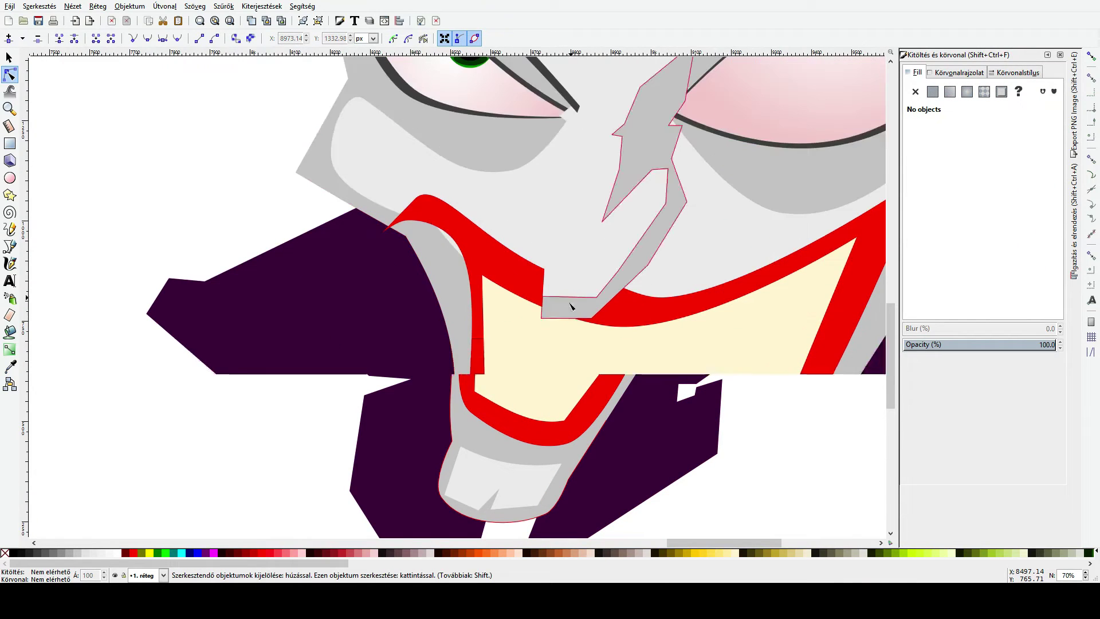
Step: Fill the red lip shape with a vertical linear gradient from dark red aa0000 at the upper lip to bright red at the lower lip
{"action": "left_click", "coordinate": [556, 289]}
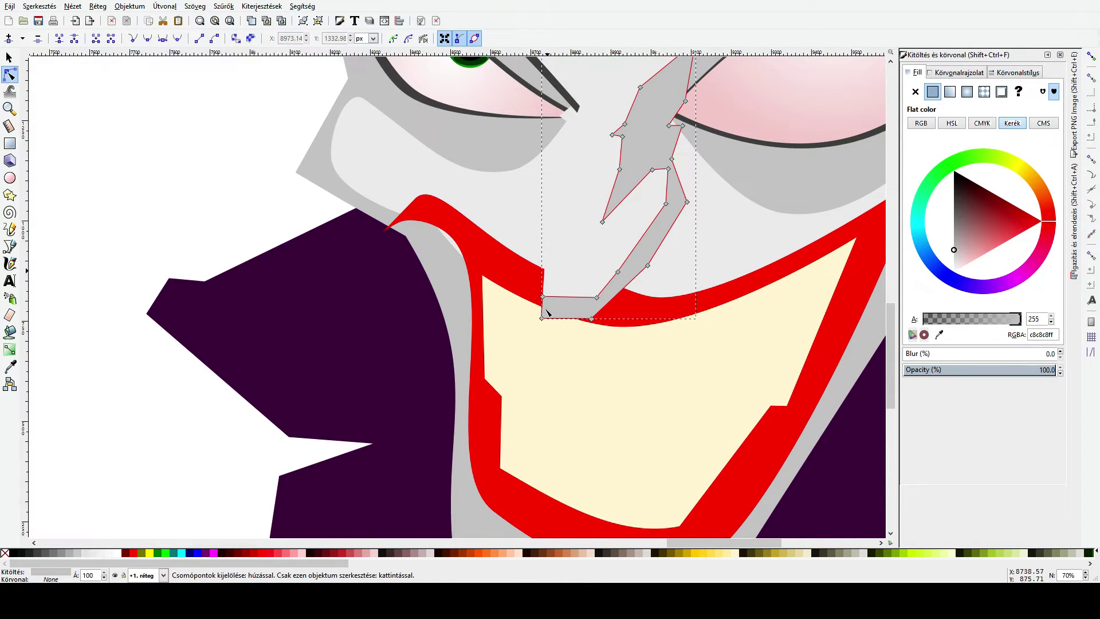
{"action": "left_click", "coordinate": [503, 276]}
{"action": "scroll", "coordinate": [503, 276], "scroll_direction": "down", "scroll_amount": 2}
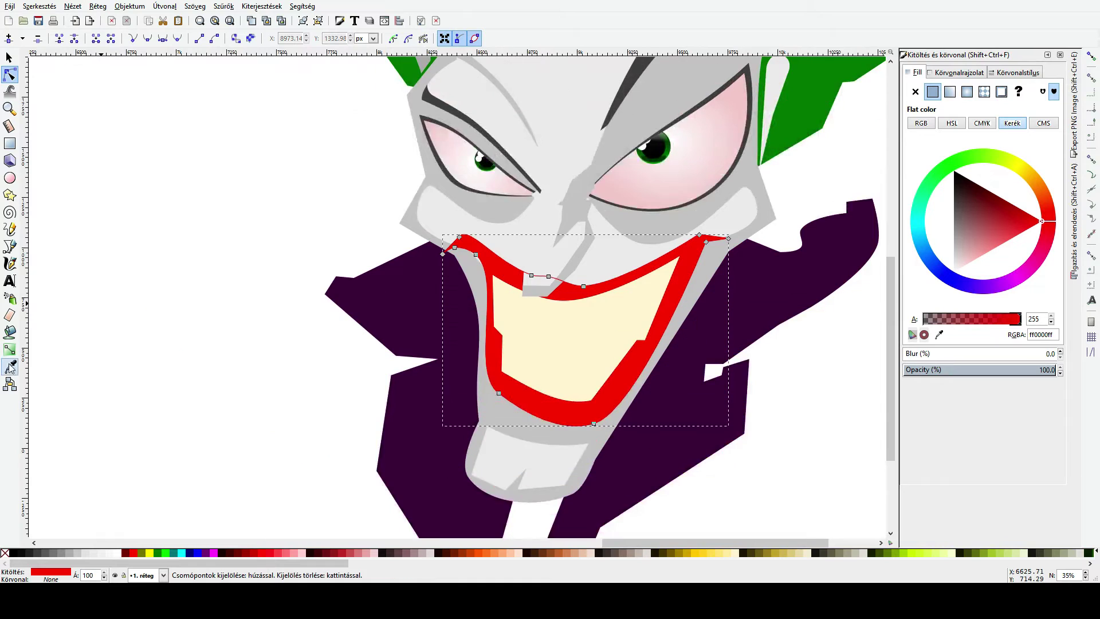
{"action": "left_click", "coordinate": [10, 349]}
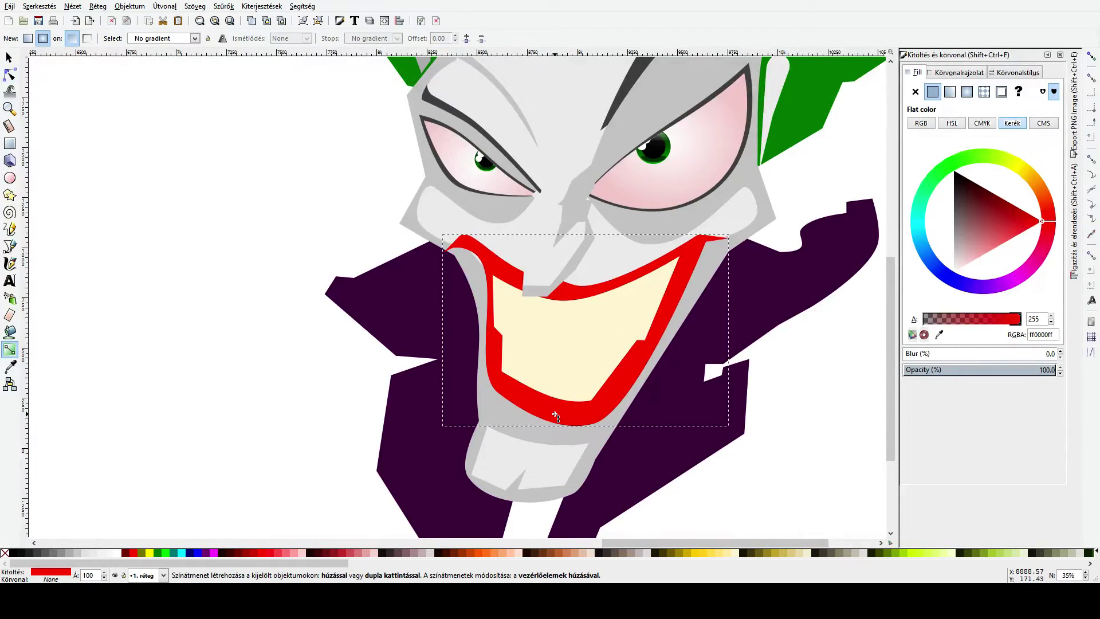
{"action": "left_click_drag", "start_coordinate": [556, 416], "coordinate": [579, 300]}
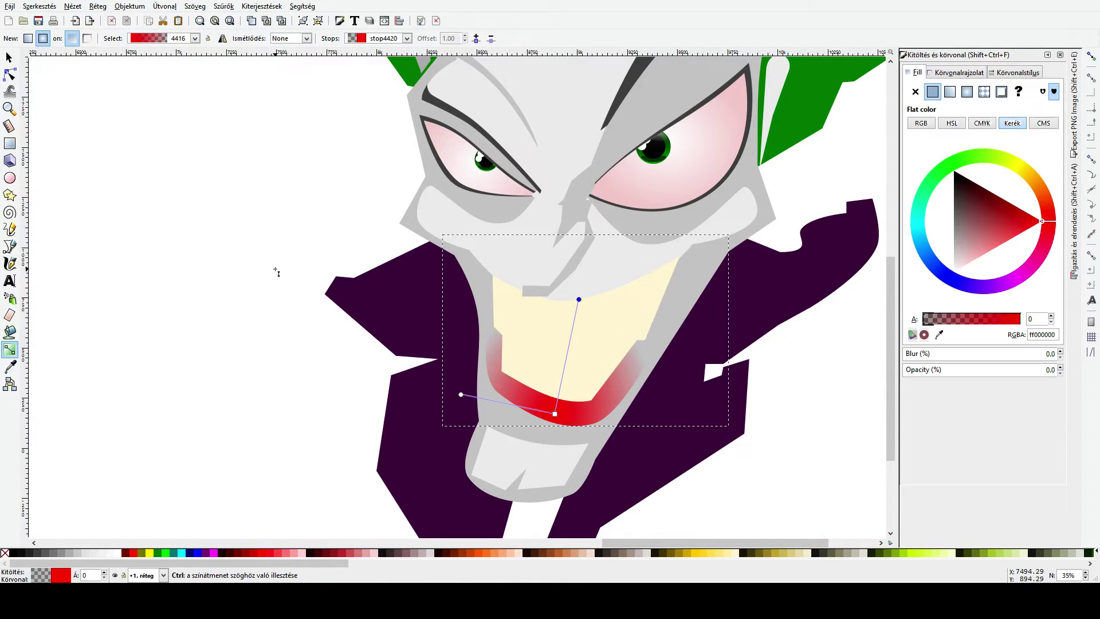
{"action": "key", "text": "ctrl+z"}
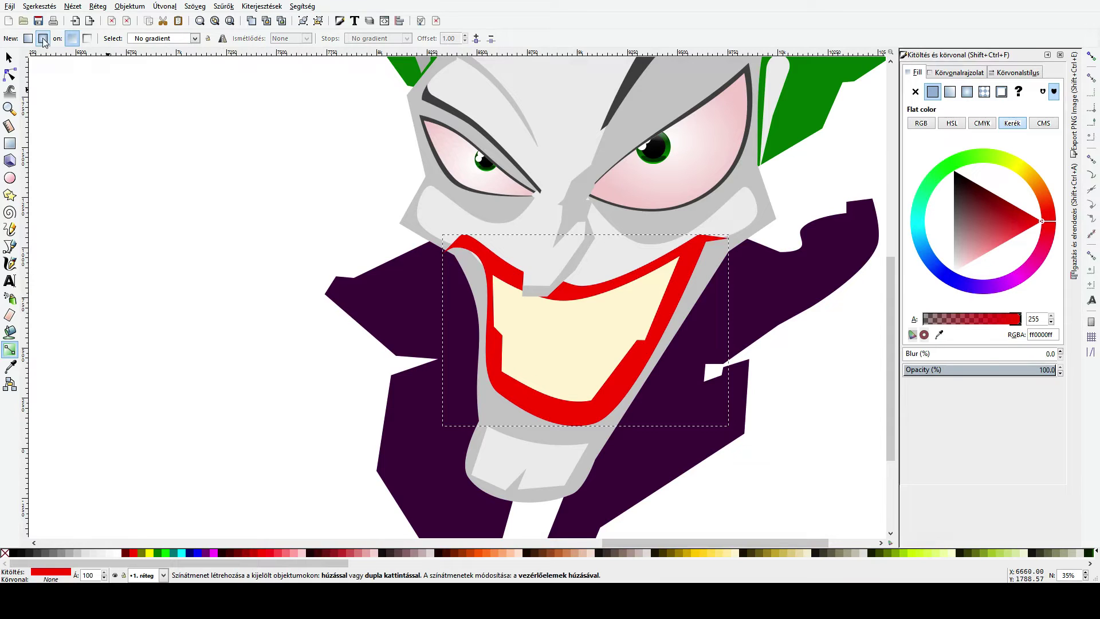
{"action": "left_click_drag", "start_coordinate": [514, 277], "coordinate": [508, 391]}
{"action": "left_click", "coordinate": [508, 389]}
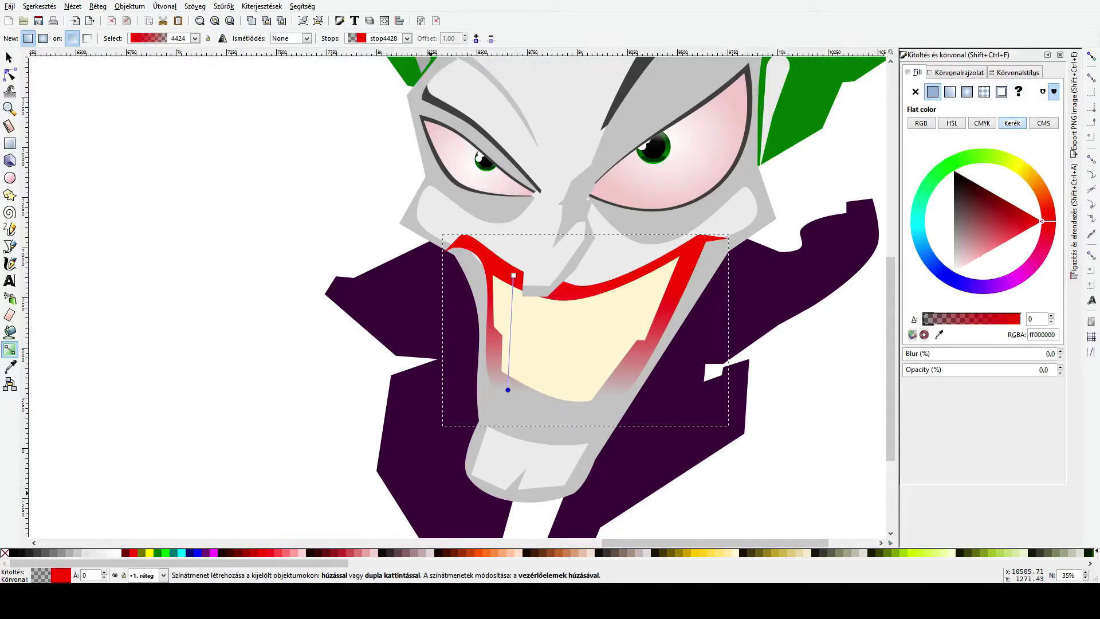
{"action": "left_click", "coordinate": [250, 551]}
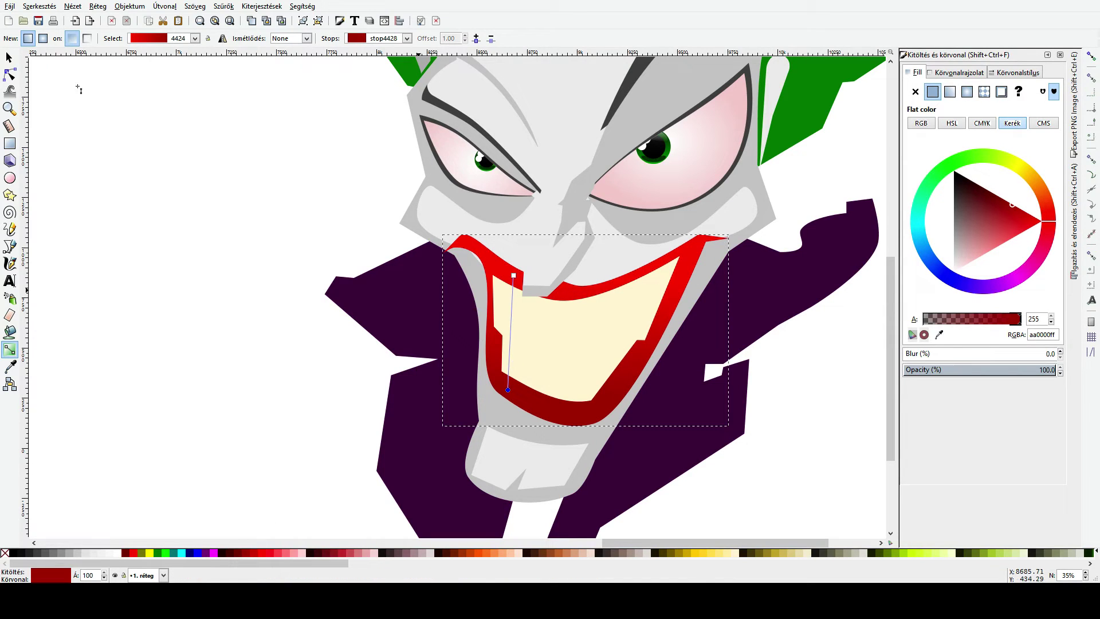
{"action": "left_click", "coordinate": [223, 39]}
{"action": "key", "text": "s"}
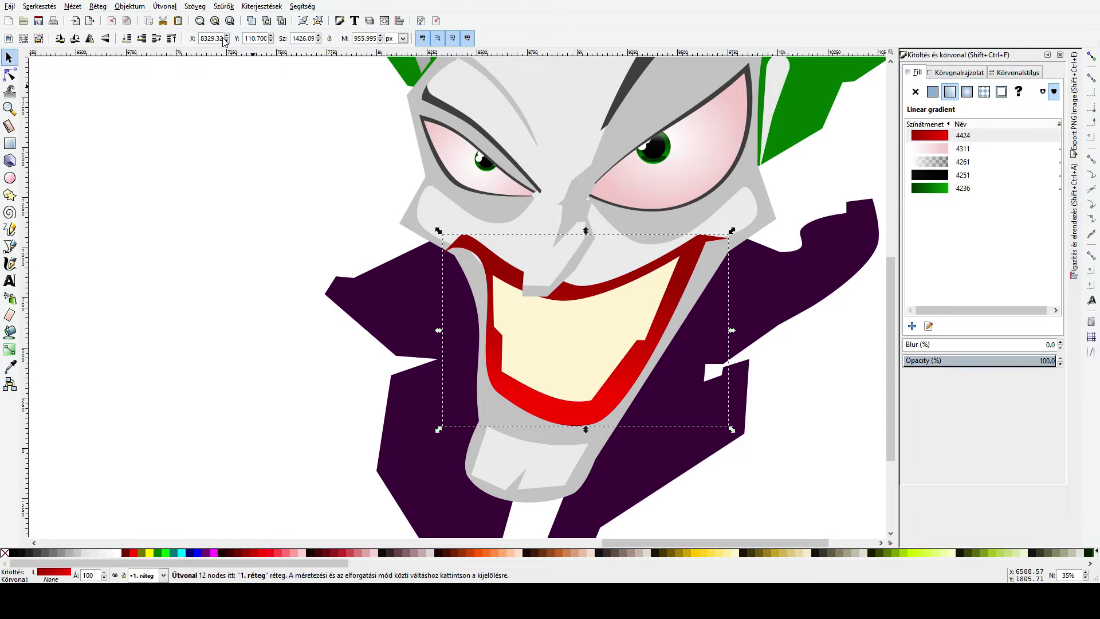
Step: Move the lip outline's lowest node on the wide-eye side down to make the lower lip fuller
{"action": "left_click", "coordinate": [9, 177]}
{"action": "scroll", "coordinate": [534, 403], "scroll_direction": "up", "scroll_amount": 2}
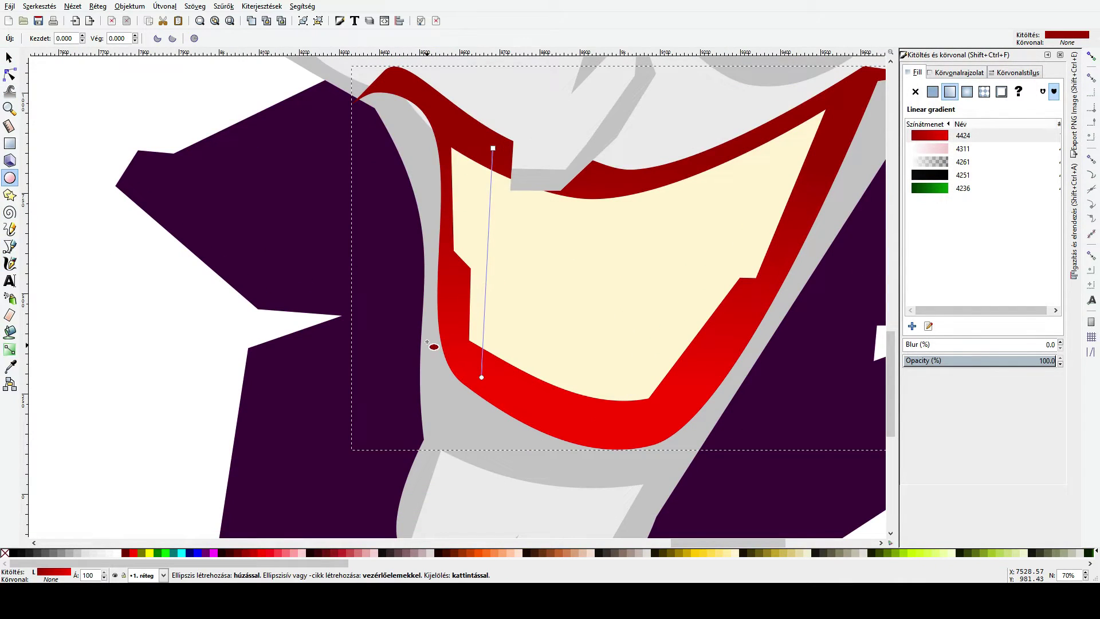
{"action": "left_click", "coordinate": [10, 74]}
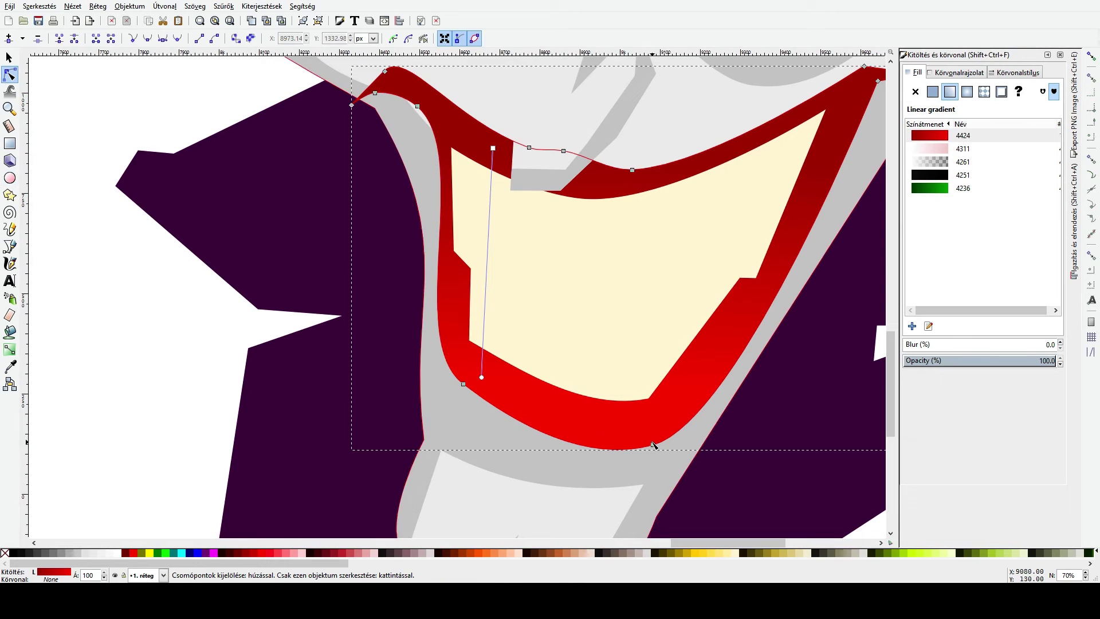
{"action": "left_click_drag", "start_coordinate": [653, 444], "coordinate": [649, 468]}
{"action": "left_click", "coordinate": [463, 385], "text": "ctrl"}
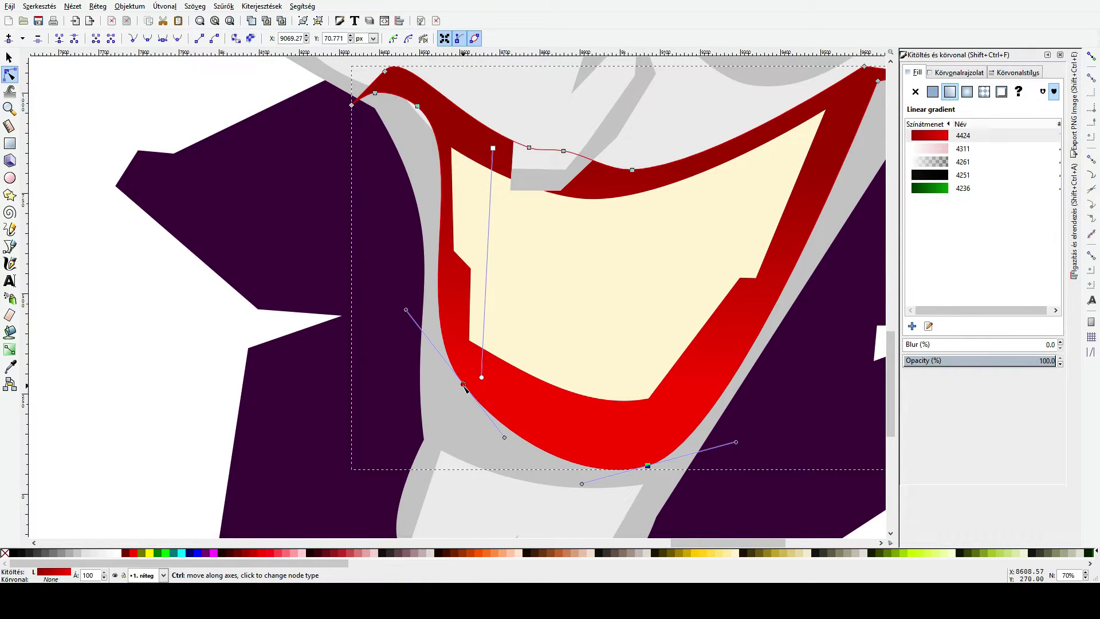
Step: Smooth the lower corner of the teeth shape on the narrow-eye side and shift that node up to round the bottom edge
{"action": "left_click", "coordinate": [546, 342]}
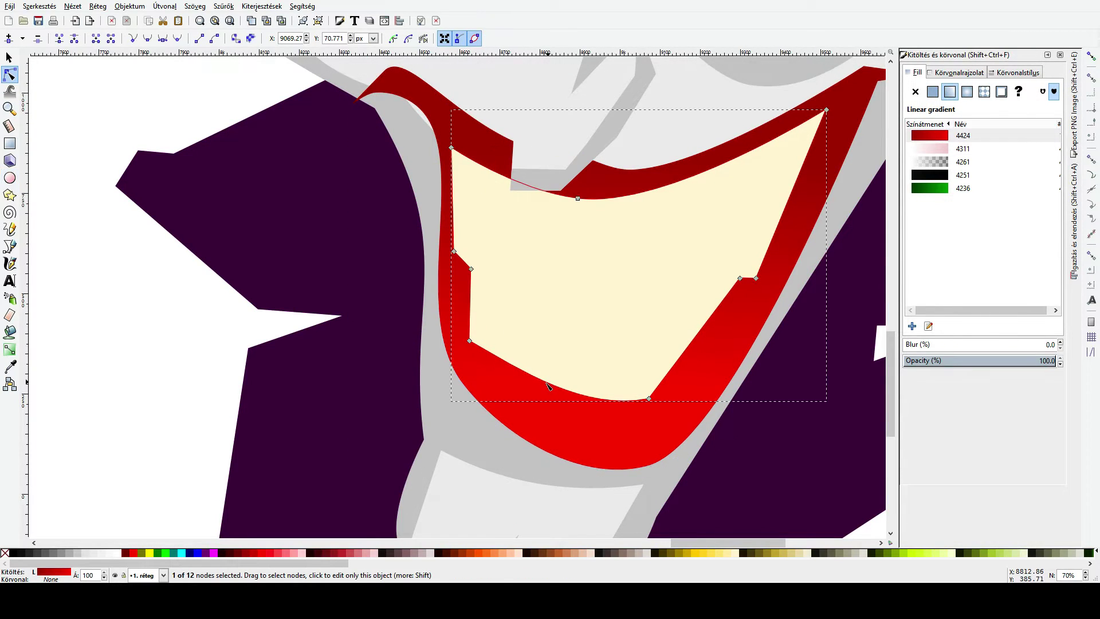
{"action": "left_click", "coordinate": [471, 342], "text": "ctrl"}
{"action": "left_click_drag", "start_coordinate": [470, 328], "coordinate": [470, 316]}
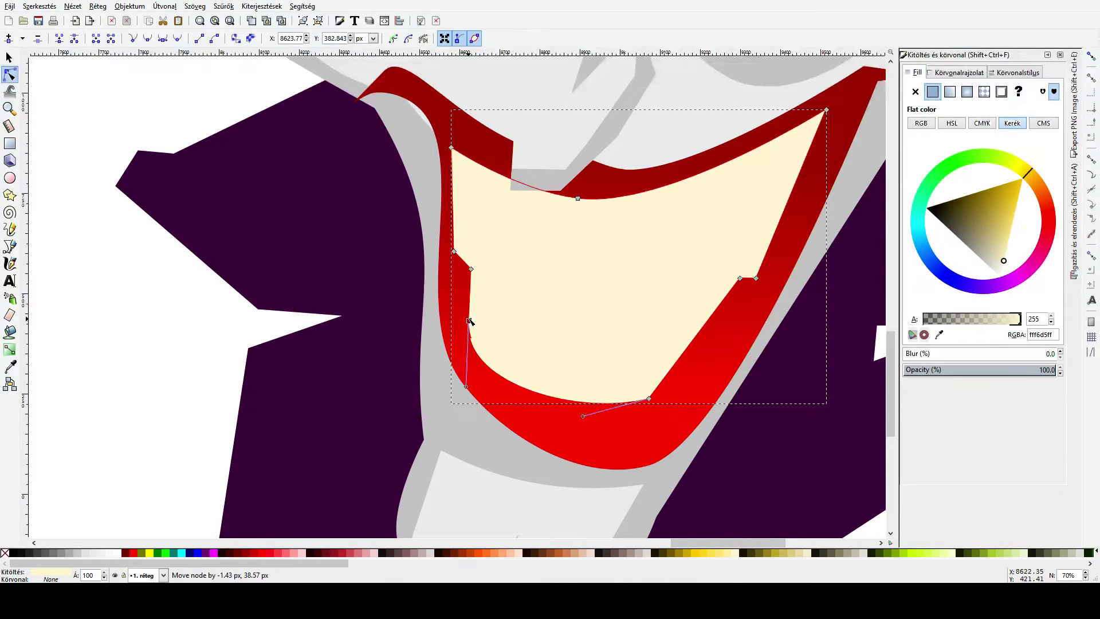
{"action": "left_click", "coordinate": [698, 362]}
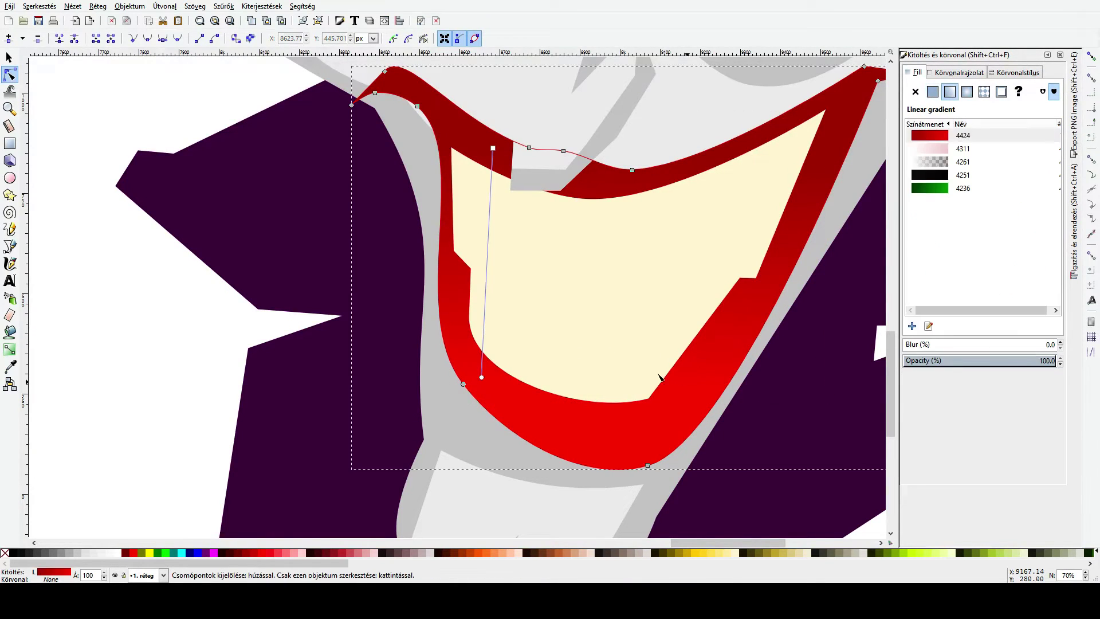
{"action": "left_click", "coordinate": [609, 349]}
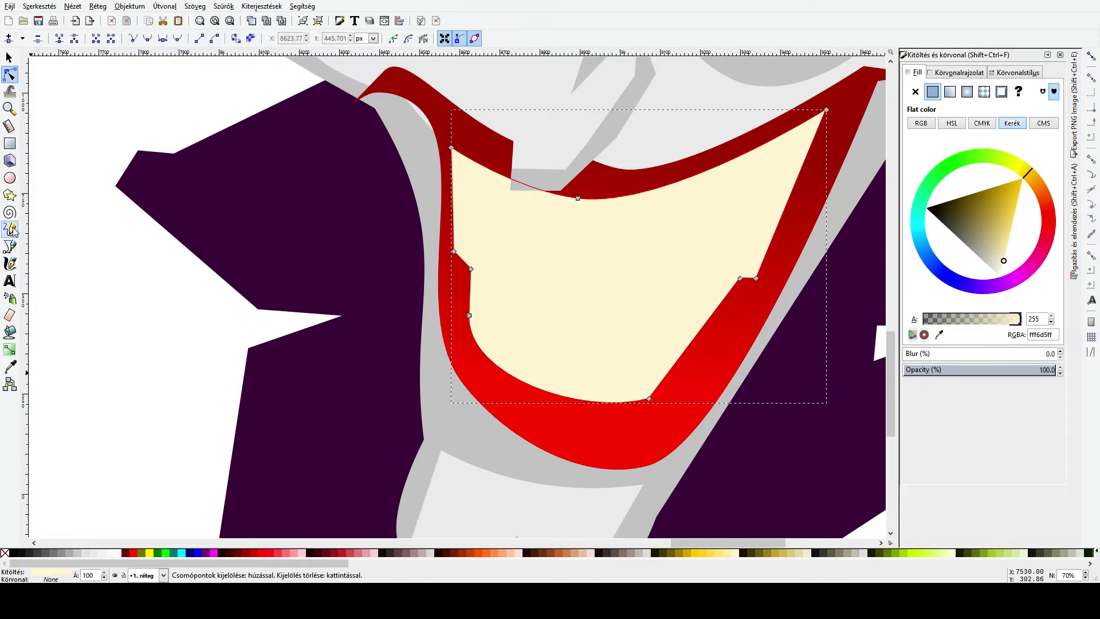
Step: Draw two ellipses side by side on the lower lip, about 160 and 115 px wide, and tilt the pair slightly
{"action": "left_click", "coordinate": [10, 179]}
{"action": "left_click_drag", "start_coordinate": [587, 429], "coordinate": [619, 448]}
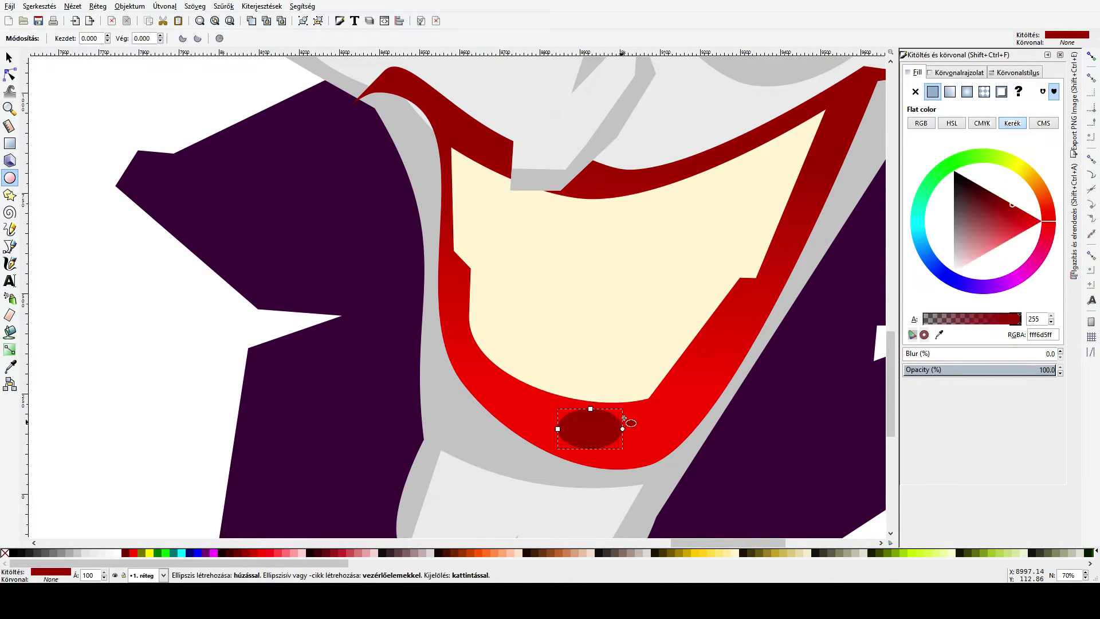
{"action": "left_click_drag", "start_coordinate": [629, 409], "coordinate": [675, 450]}
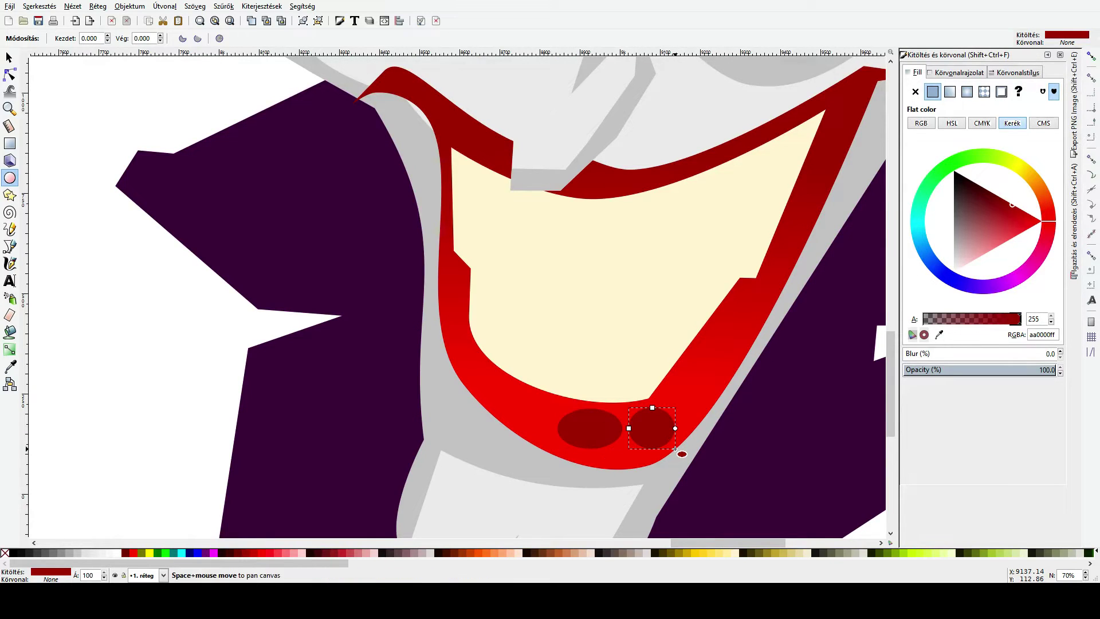
{"action": "key", "text": "s"}
{"action": "left_click", "coordinate": [599, 438], "text": "shift"}
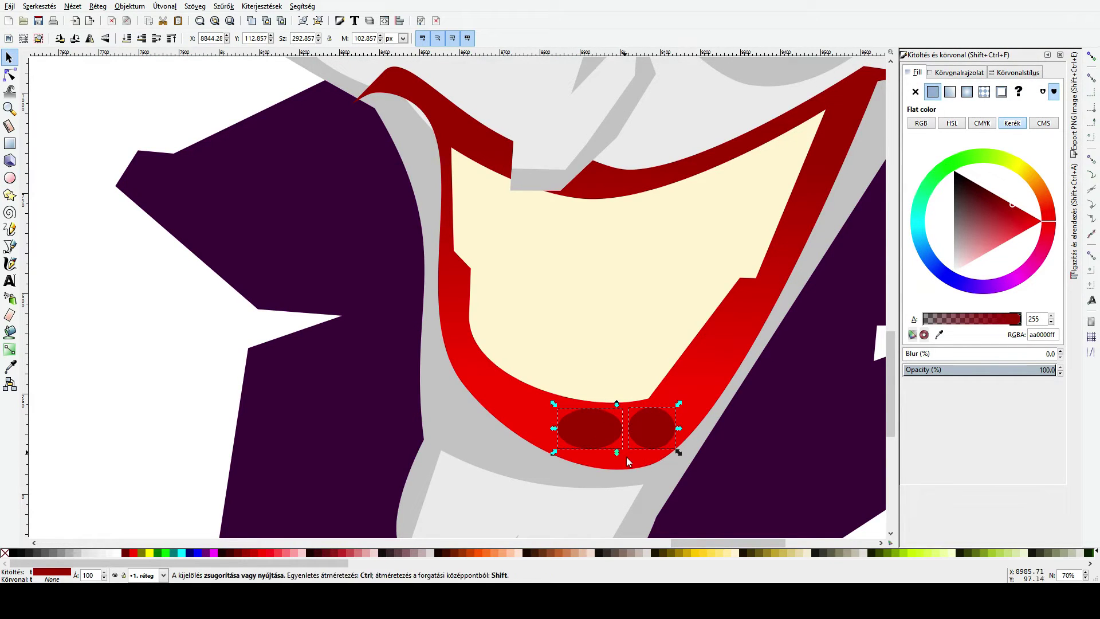
{"action": "left_click_drag", "start_coordinate": [679, 401], "coordinate": [676, 426]}
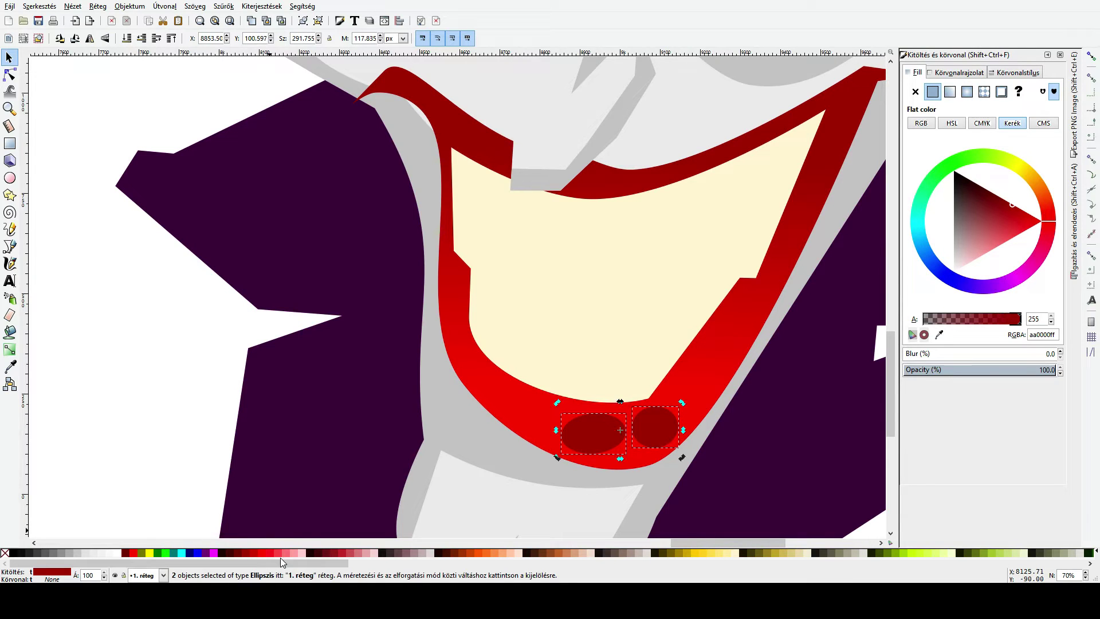
Step: Recolour both lip ellipses pink ff8080 and delete the wider one
{"action": "left_click", "coordinate": [292, 553]}
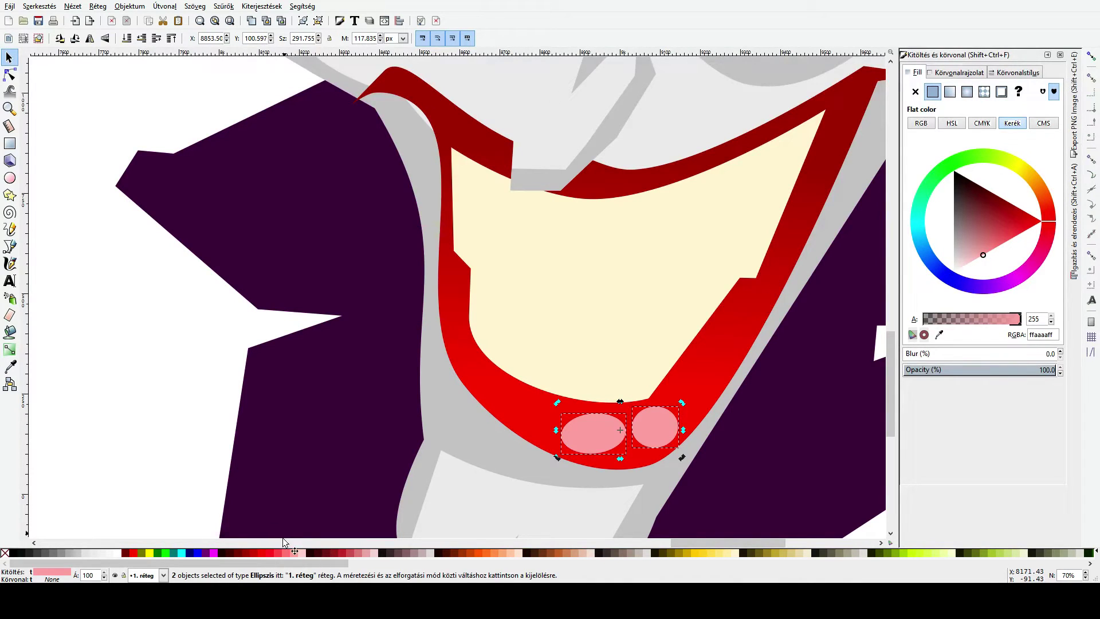
{"action": "key", "text": "Escape"}
{"action": "scroll", "coordinate": [264, 421], "scroll_direction": "down", "scroll_amount": 3}
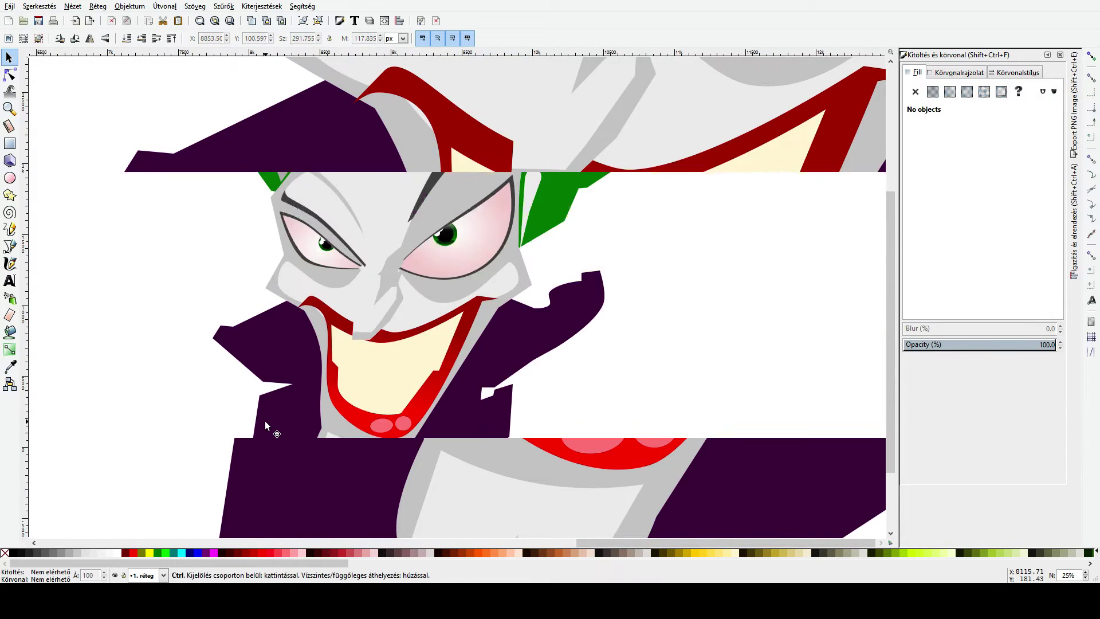
{"action": "scroll", "coordinate": [381, 428], "scroll_direction": "up", "scroll_amount": 1}
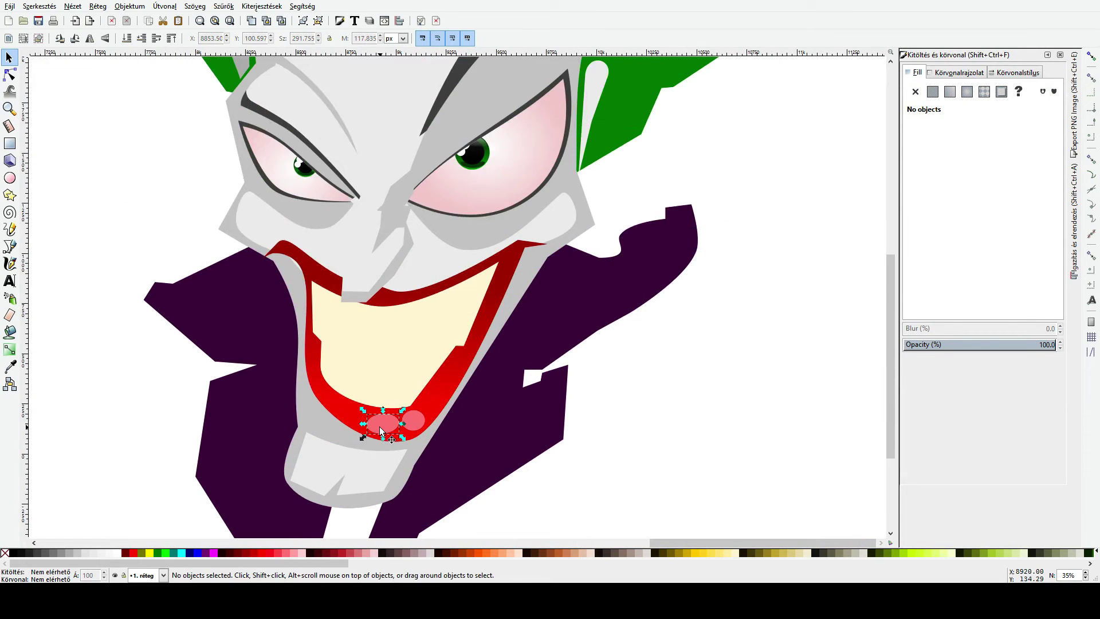
{"action": "left_click", "coordinate": [381, 430]}
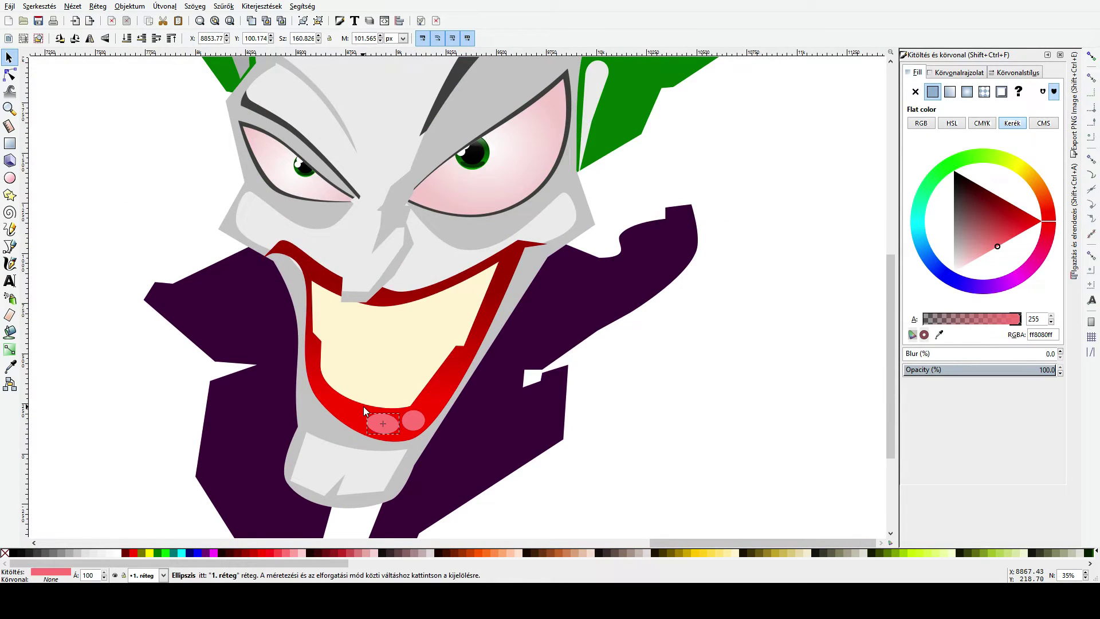
{"action": "key", "text": "Delete"}
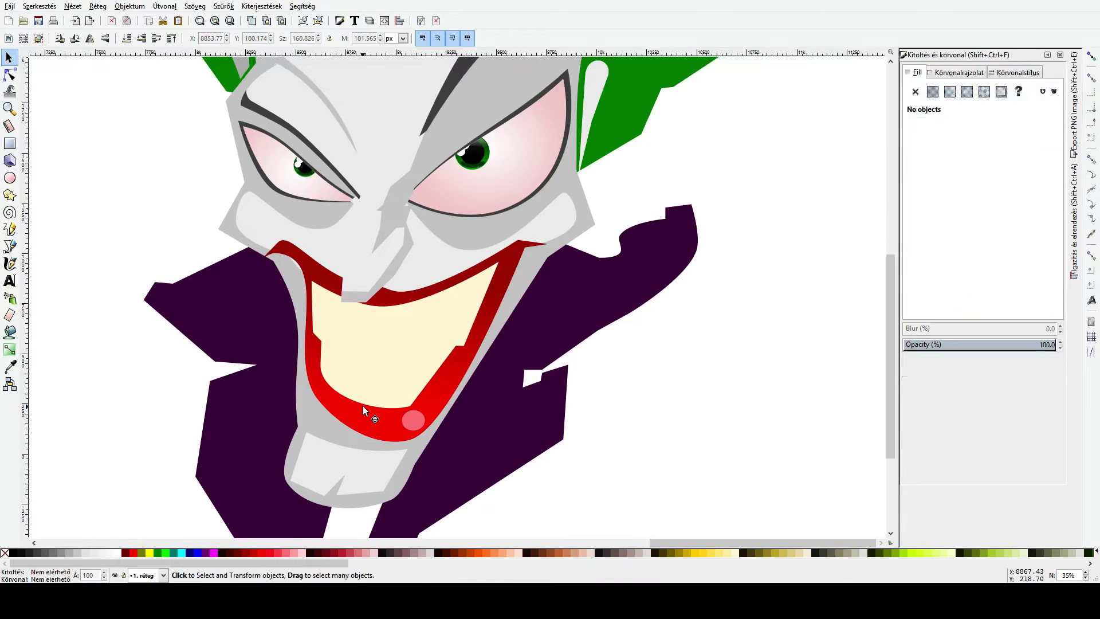
Step: Save the drawing, and draw a closed wavy freehand highlight on the lower lip overlapping the narrow-eye side of the pink ellipse
{"action": "left_click", "coordinate": [420, 428]}
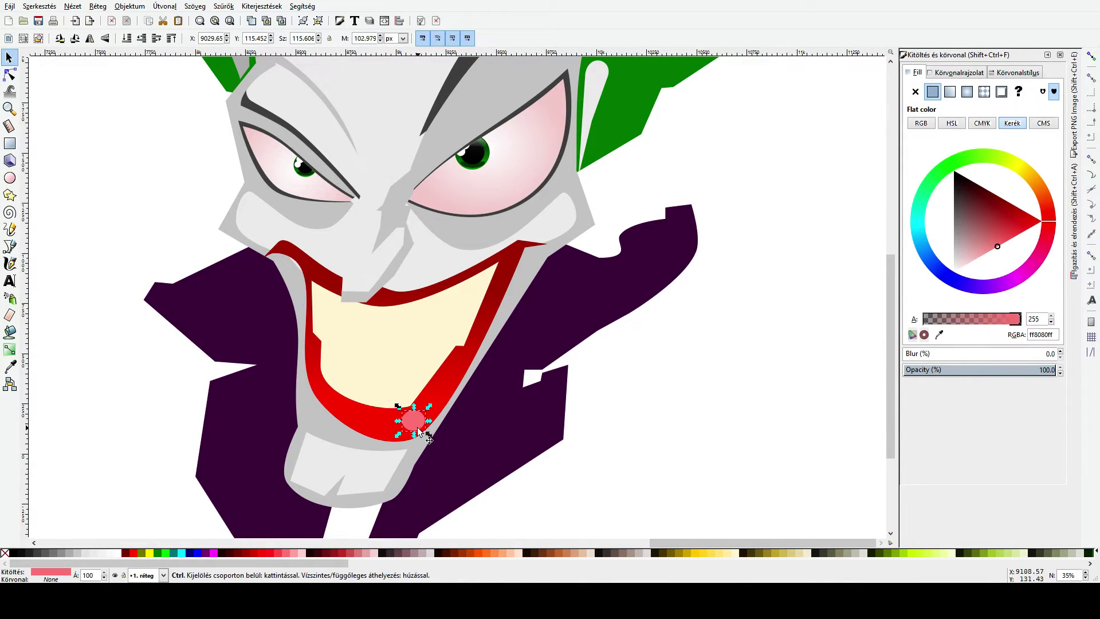
{"action": "key", "text": "p"}
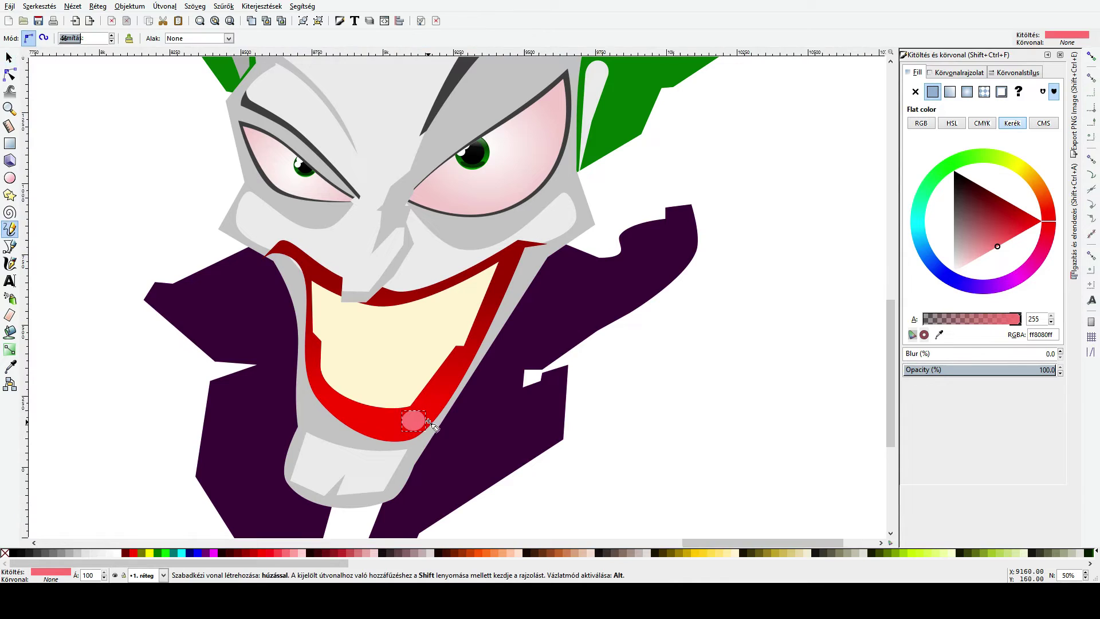
{"action": "scroll", "coordinate": [430, 425], "scroll_direction": "up", "scroll_amount": 2, "text": "ctrl"}
{"action": "key", "text": "ctrl+s"}
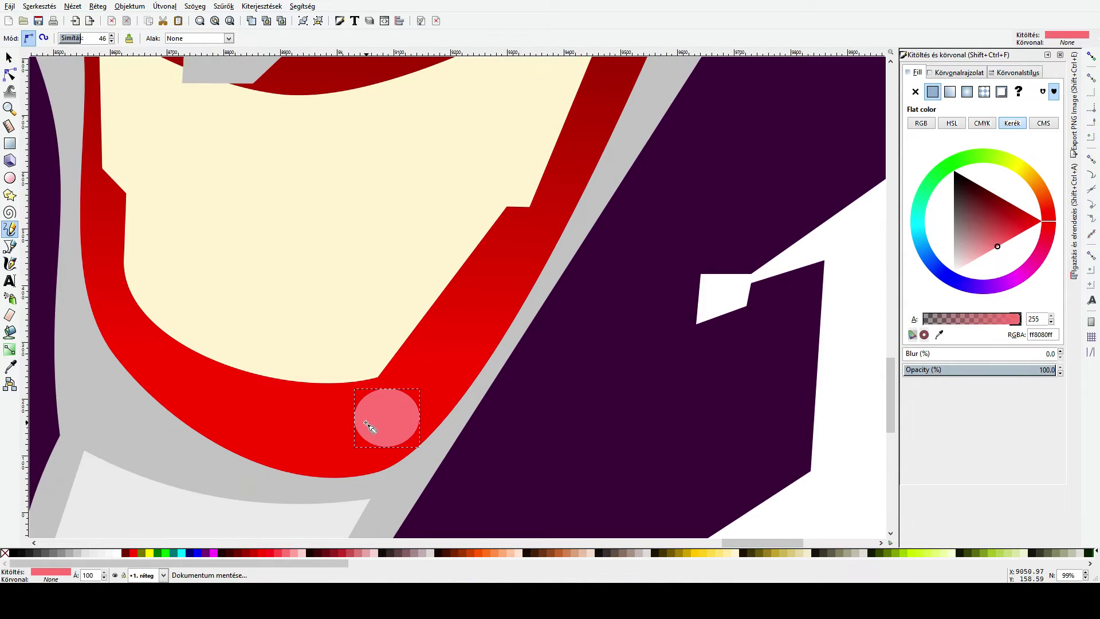
{"action": "left_click_drag", "start_coordinate": [364, 425], "coordinate": [336, 400]}
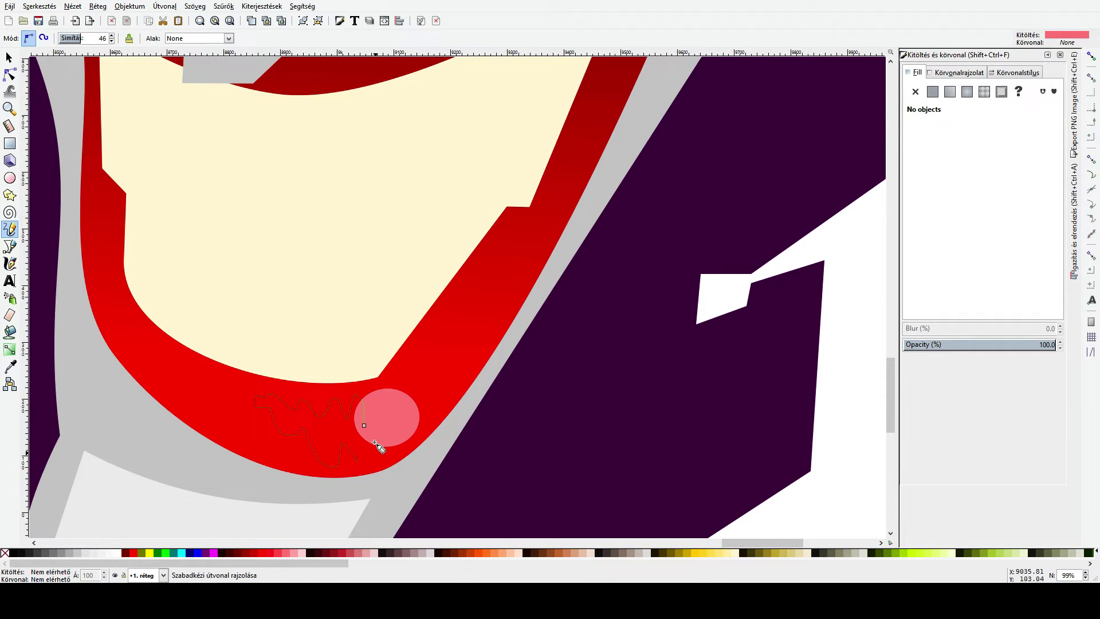
{"action": "left_click_drag", "start_coordinate": [374, 443], "coordinate": [364, 426]}
Step: Unite the wavy highlight with the pink ellipse into a single path and deselect it
{"action": "key", "text": "F1"}
{"action": "left_click", "coordinate": [403, 410], "text": "shift"}
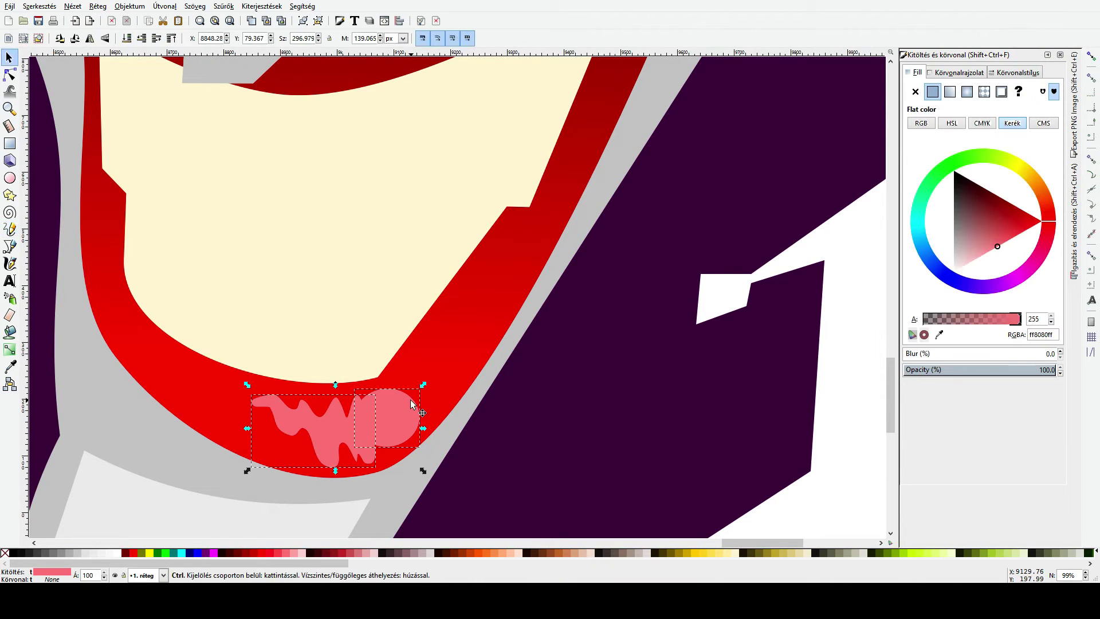
{"action": "key", "text": "ctrl+plus"}
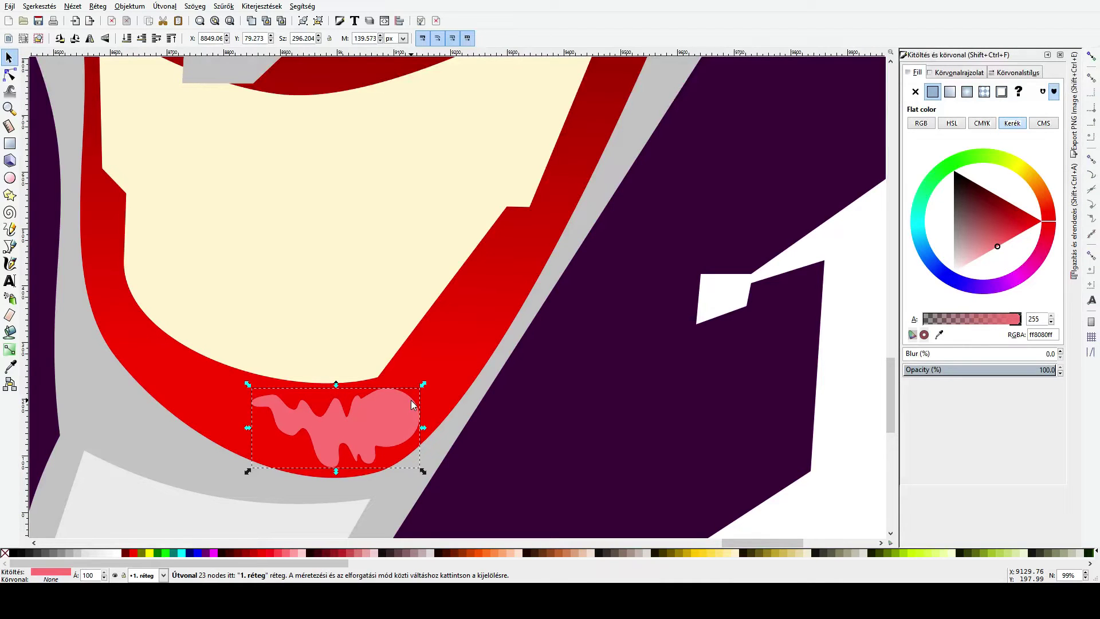
{"action": "scroll", "coordinate": [411, 405], "scroll_direction": "down", "scroll_amount": 5}
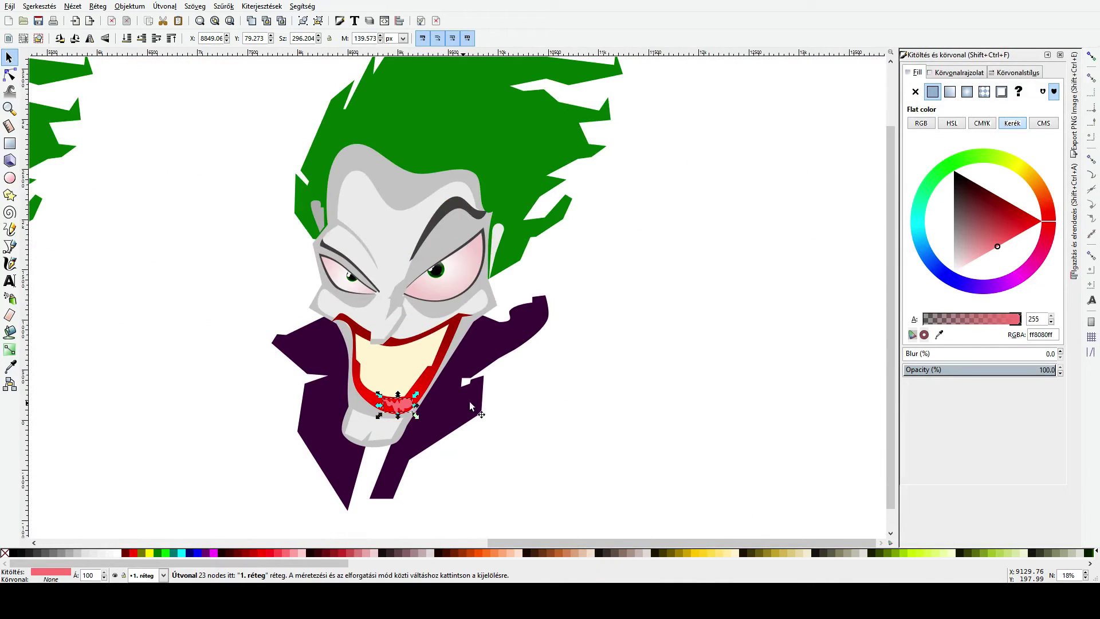
{"action": "left_click", "coordinate": [500, 409]}
{"action": "scroll", "coordinate": [240, 409], "scroll_direction": "up", "scroll_amount": 2}
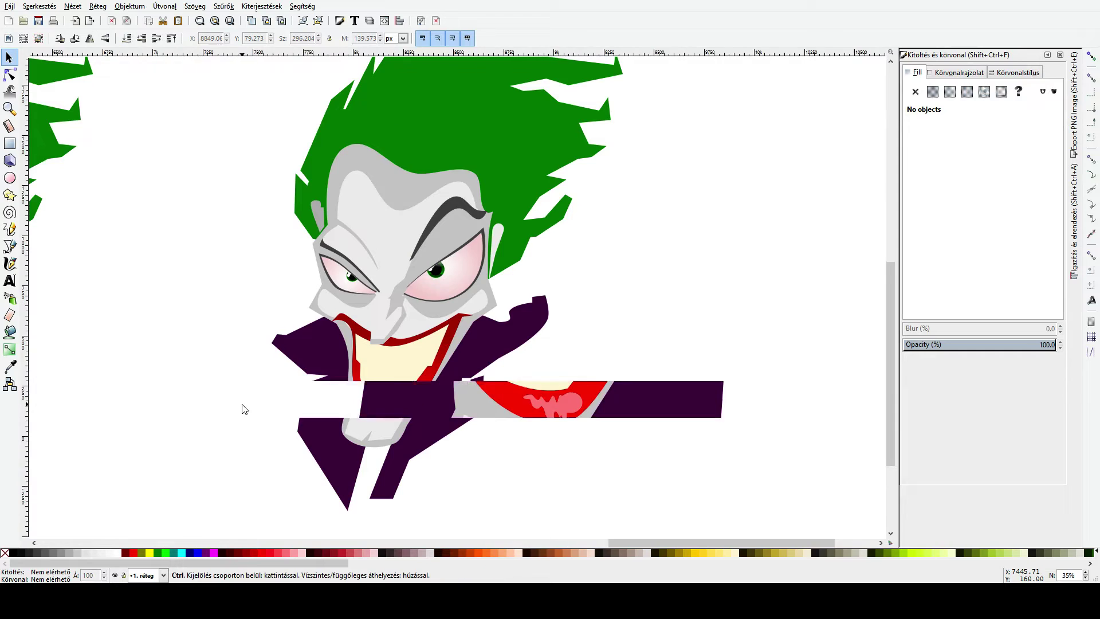
Step: Shrink the pink lower-lip highlight to about 231 × 136 px, shift it toward the narrow-eye side of the lip, and deselect it
{"action": "left_click", "coordinate": [563, 394]}
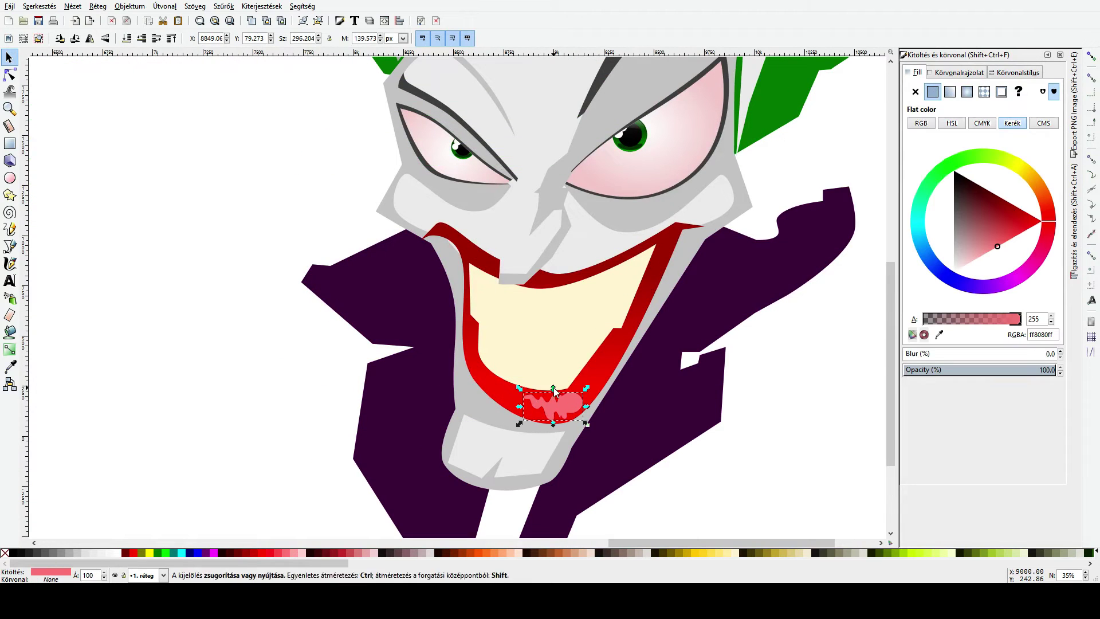
{"action": "mouse_move", "coordinate": [553, 388]}
{"action": "left_mouse_down"}
{"action": "mouse_move", "coordinate": [529, 405]}
{"action": "mouse_move", "coordinate": [553, 401]}
{"action": "mouse_move", "coordinate": [543, 401]}
{"action": "mouse_move", "coordinate": [550, 390]}
{"action": "mouse_move", "coordinate": [535, 399]}
{"action": "left_mouse_up"}
{"action": "left_click", "coordinate": [530, 406]}
{"action": "key", "text": "Escape"}
{"action": "scroll", "coordinate": [737, 456], "scroll_direction": "down", "scroll_amount": 3}
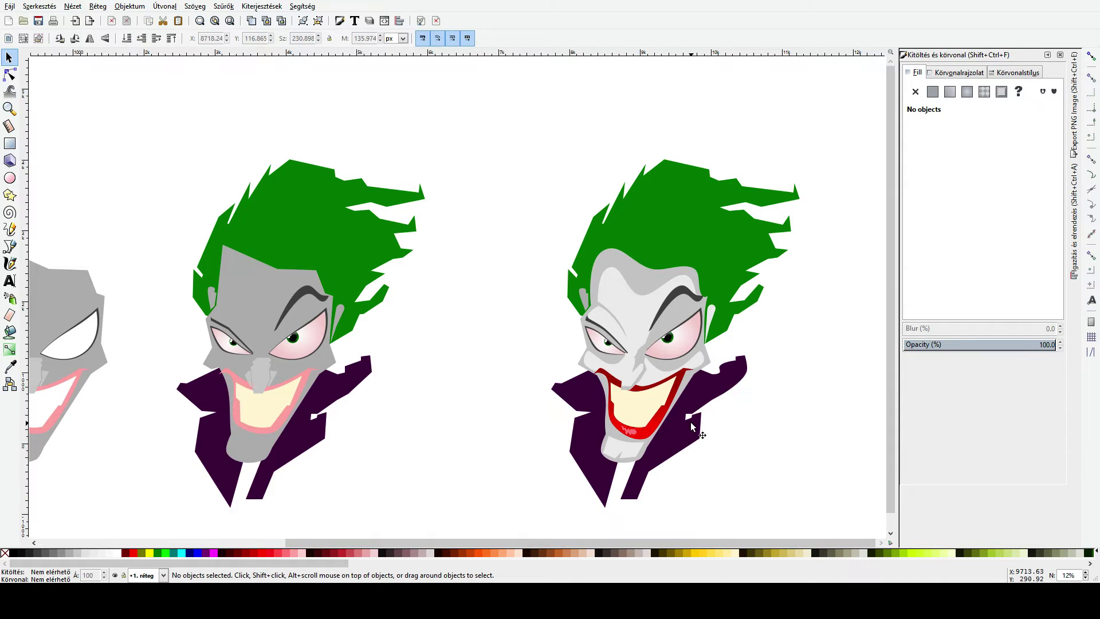
{"action": "scroll", "coordinate": [736, 387], "scroll_direction": "down", "scroll_amount": 2}
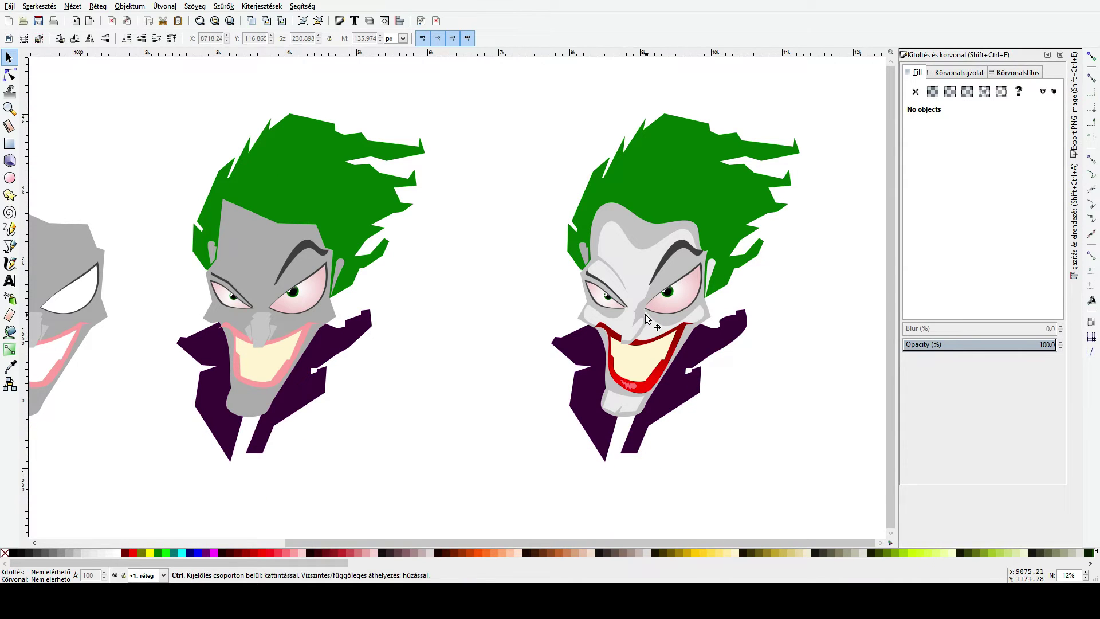
{"action": "scroll", "coordinate": [645, 314], "scroll_direction": "up", "scroll_amount": 4}
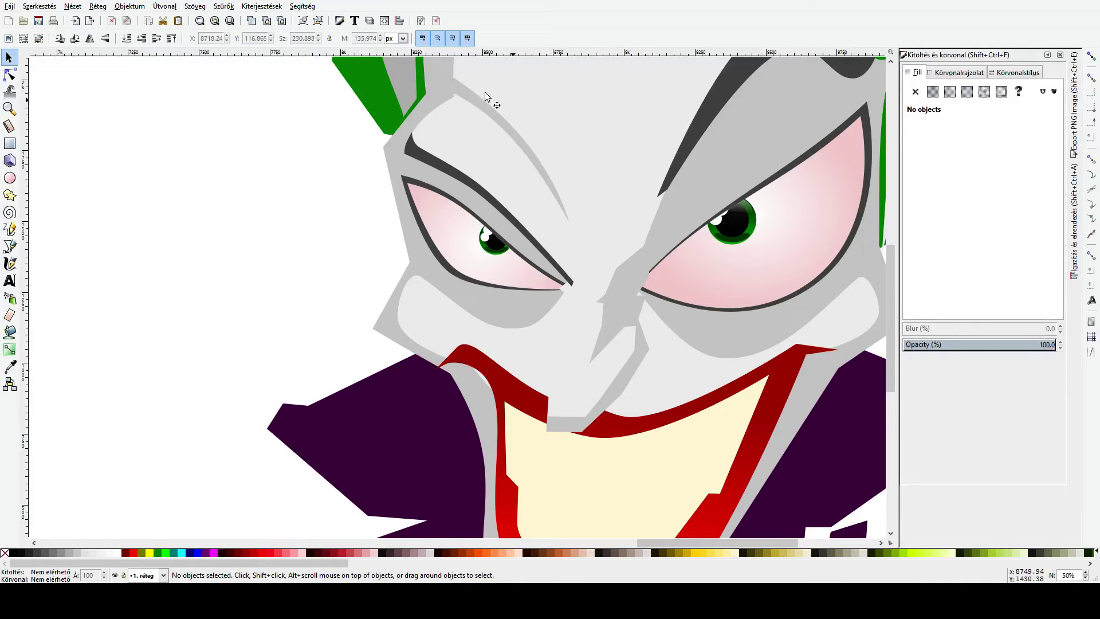
Step: Extend the grey crease above the narrow eye by moving its upper-end corner node outward to the forehead shading, and deselect it
{"action": "left_click", "coordinate": [9, 75]}
{"action": "left_click", "coordinate": [456, 97]}
{"action": "left_click", "coordinate": [455, 98]}
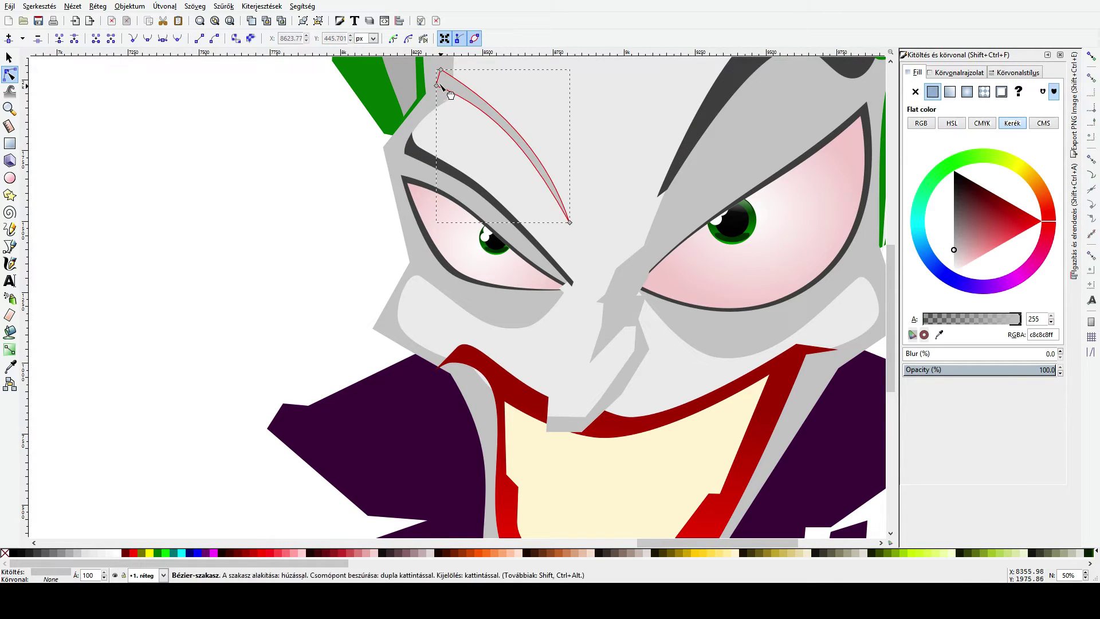
{"action": "key", "text": "s"}
{"action": "scroll", "coordinate": [442, 110], "scroll_direction": "down", "scroll_amount": 3}
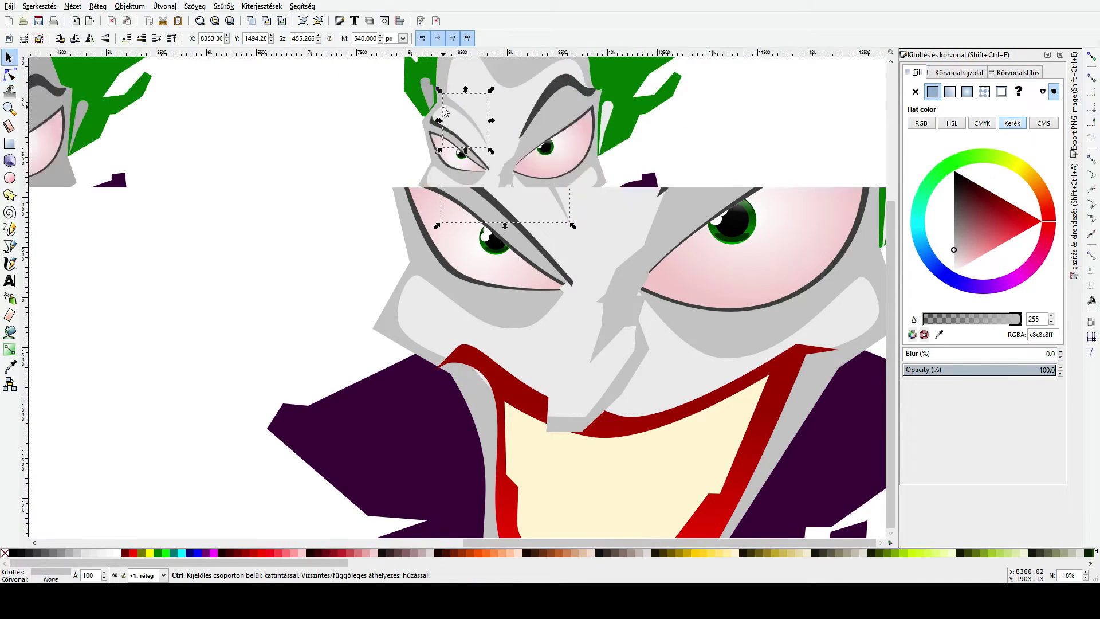
{"action": "left_click", "coordinate": [329, 207]}
Step: Draw a closed jagged highlight polygon, about 1017 × 1629 px, over the narrow-eye side of the coat, its inner edge crossing the face
{"action": "scroll", "coordinate": [613, 136], "scroll_direction": "up", "scroll_amount": 5}
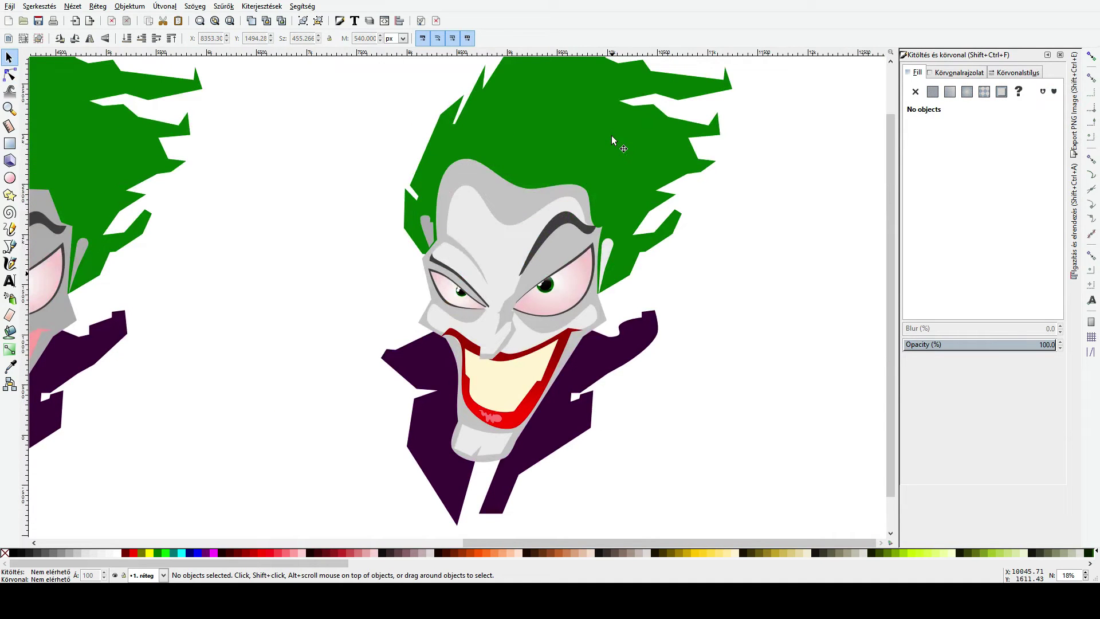
{"action": "left_click", "coordinate": [585, 345]}
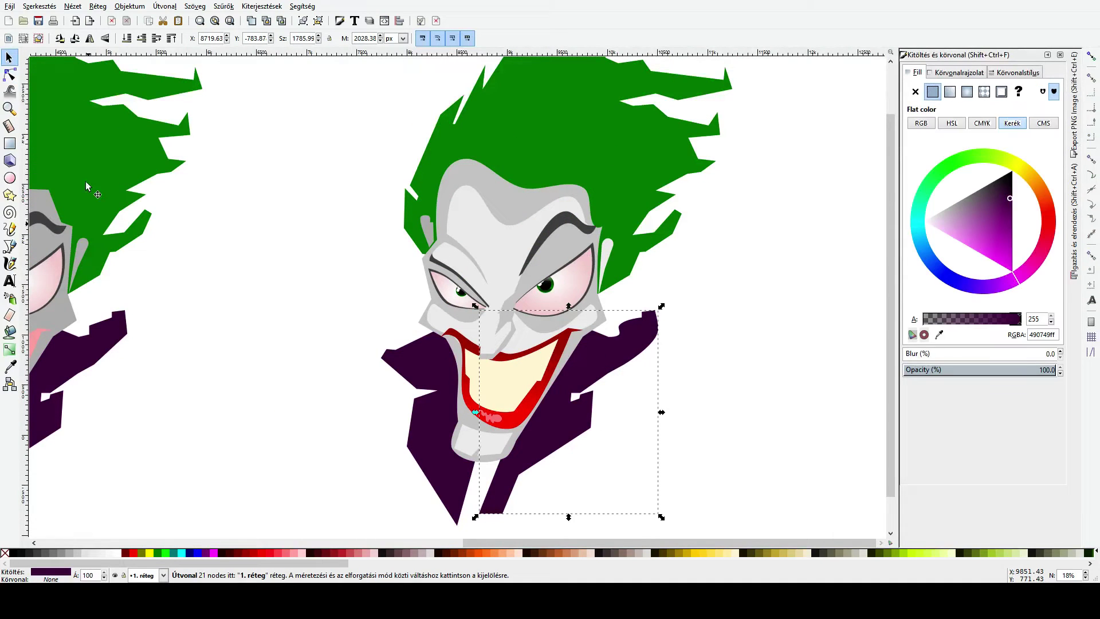
{"action": "left_click", "coordinate": [9, 75]}
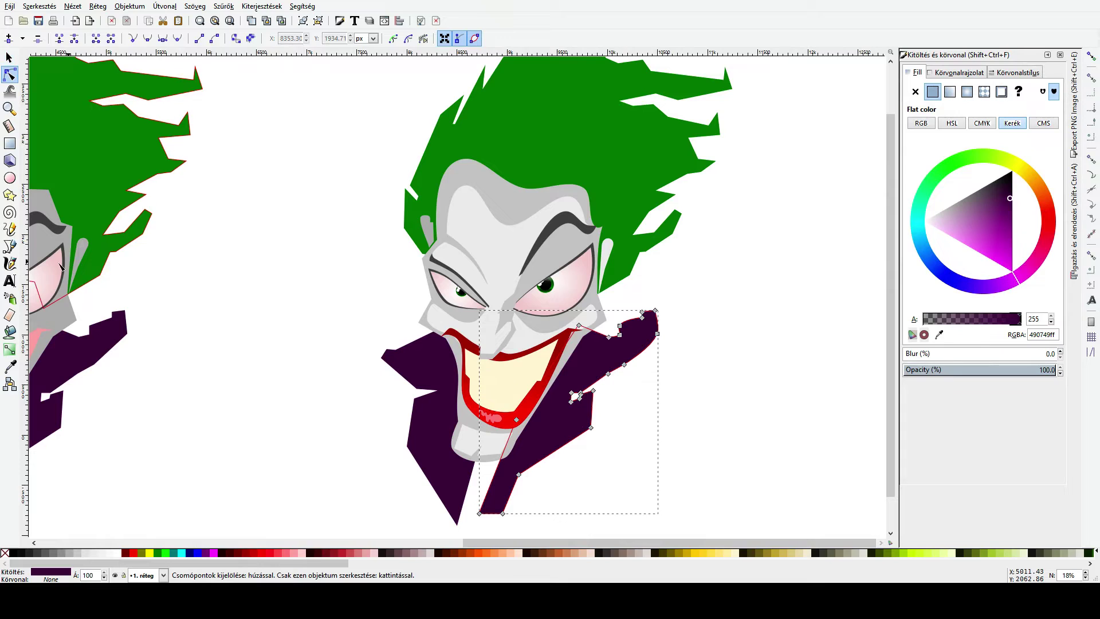
{"action": "left_click", "coordinate": [9, 246]}
{"action": "left_click", "coordinate": [443, 325]}
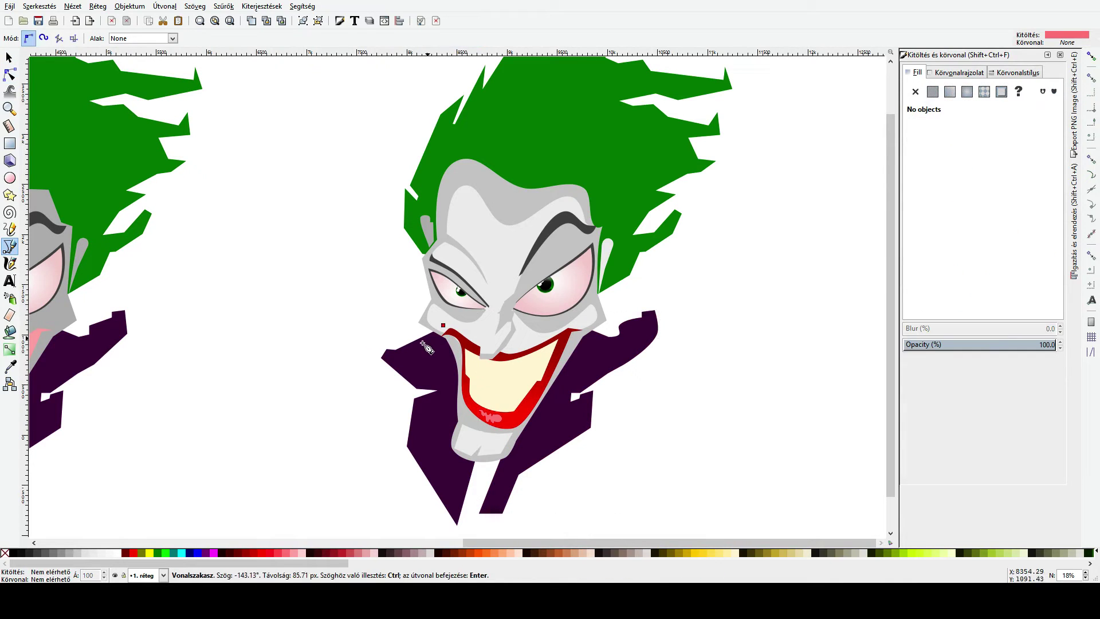
{"action": "left_click", "coordinate": [407, 352]}
{"action": "left_click", "coordinate": [431, 356]}
{"action": "left_click", "coordinate": [418, 363]}
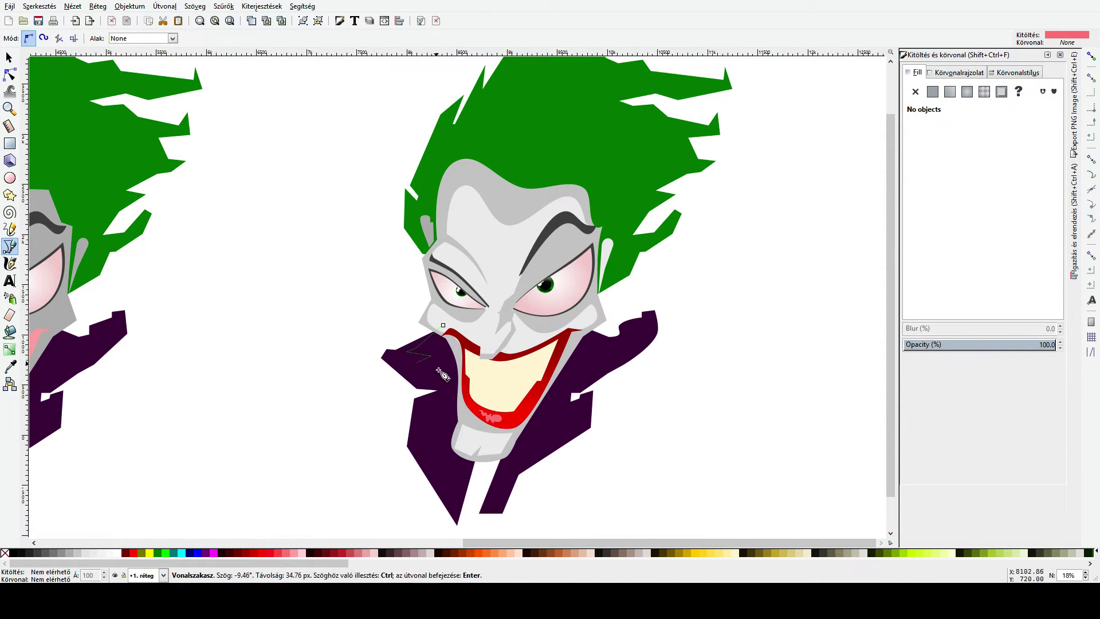
{"action": "left_click", "coordinate": [439, 370]}
{"action": "left_click", "coordinate": [453, 398]}
{"action": "left_click", "coordinate": [429, 410]}
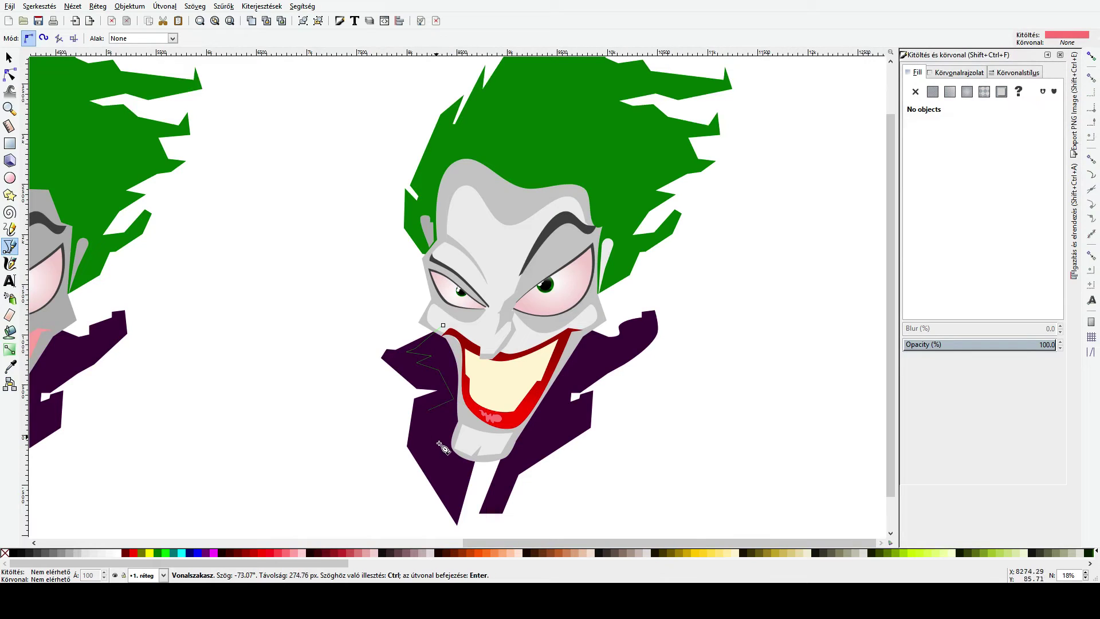
{"action": "left_click", "coordinate": [438, 442]}
{"action": "left_click", "coordinate": [471, 487]}
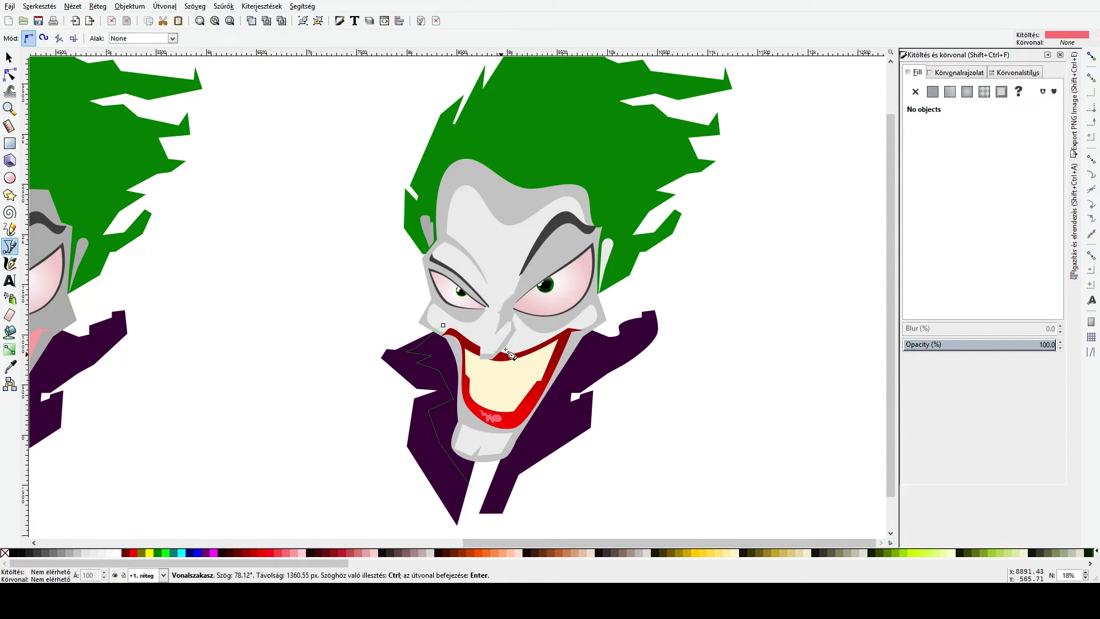
{"action": "left_click", "coordinate": [509, 338]}
{"action": "left_click", "coordinate": [443, 325]}
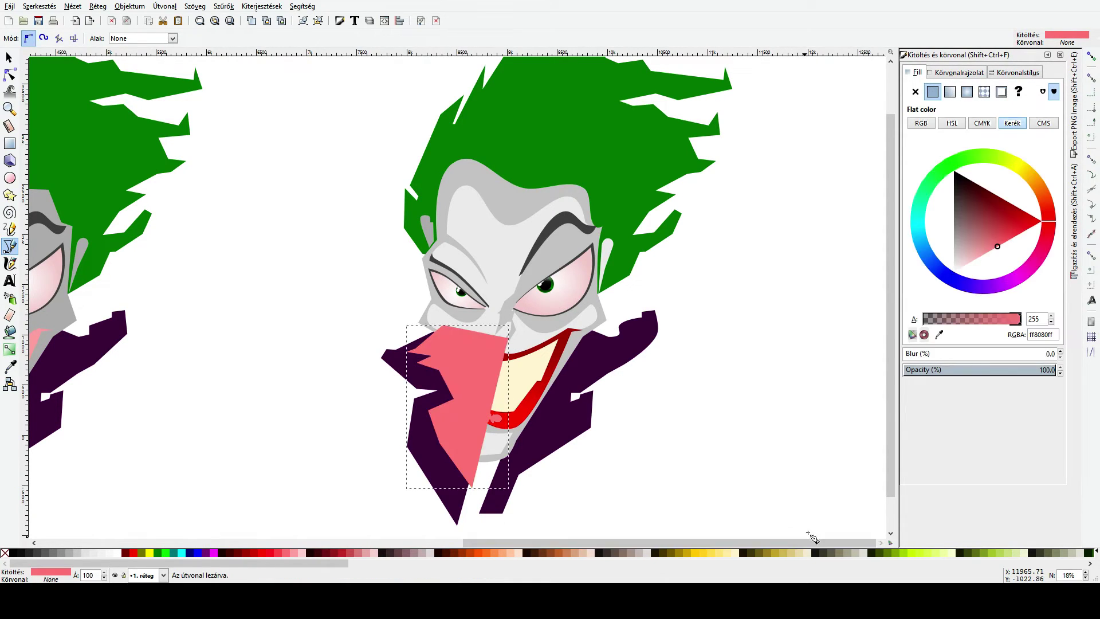
Step: Recolour the jagged coat highlight purple 7b0f7b and stack it between the dark coat and the face
{"action": "left_click", "coordinate": [10, 366]}
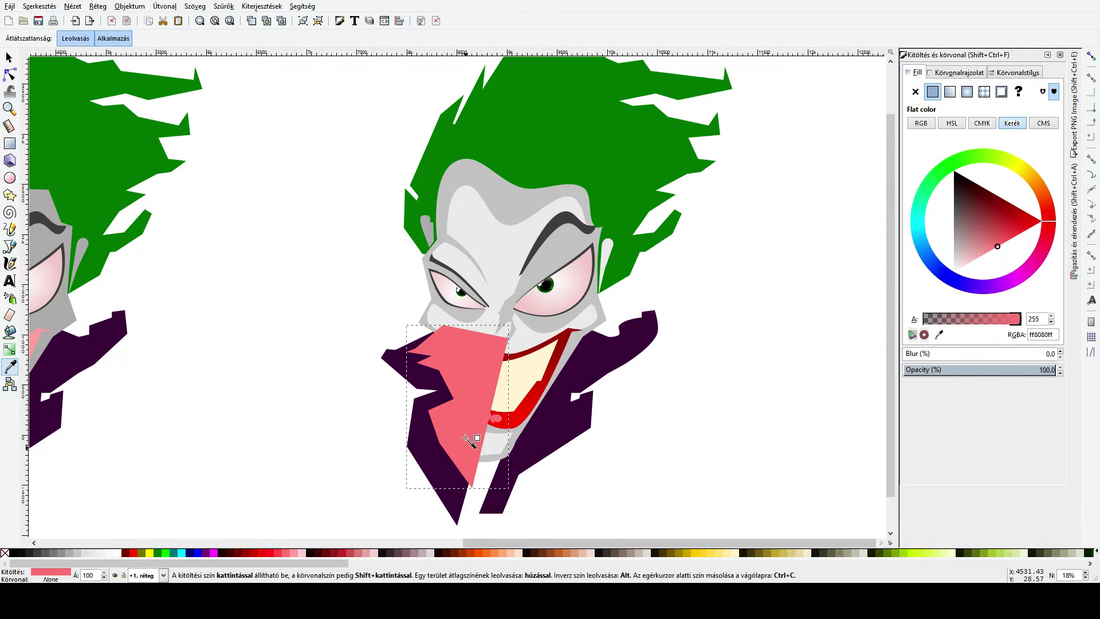
{"action": "left_click", "coordinate": [427, 442]}
{"action": "key", "text": "s"}
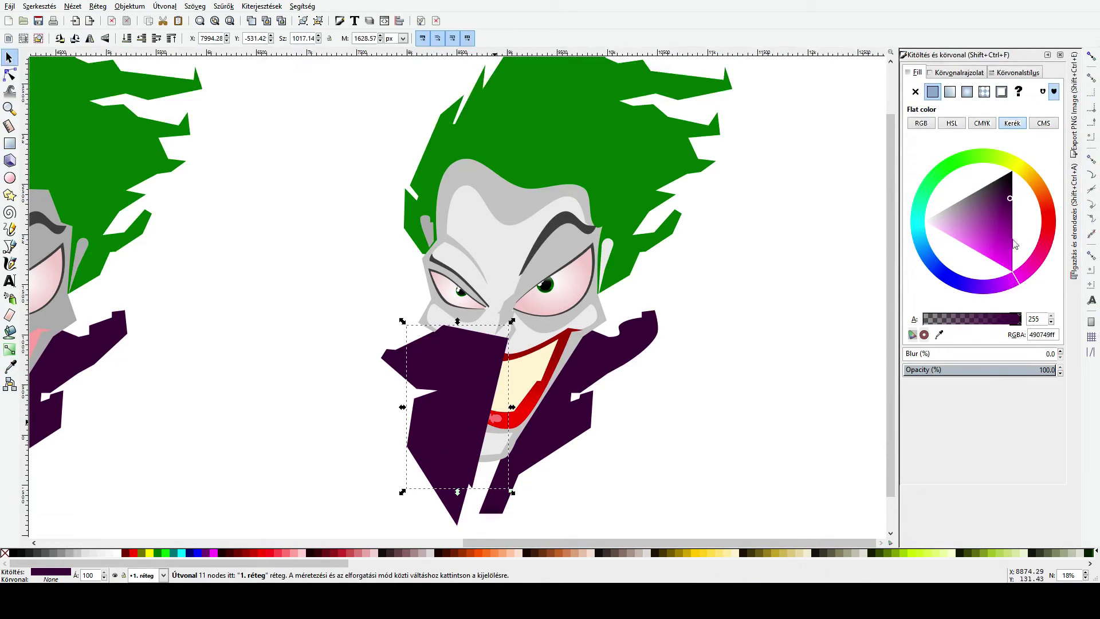
{"action": "left_click", "coordinate": [1007, 216]}
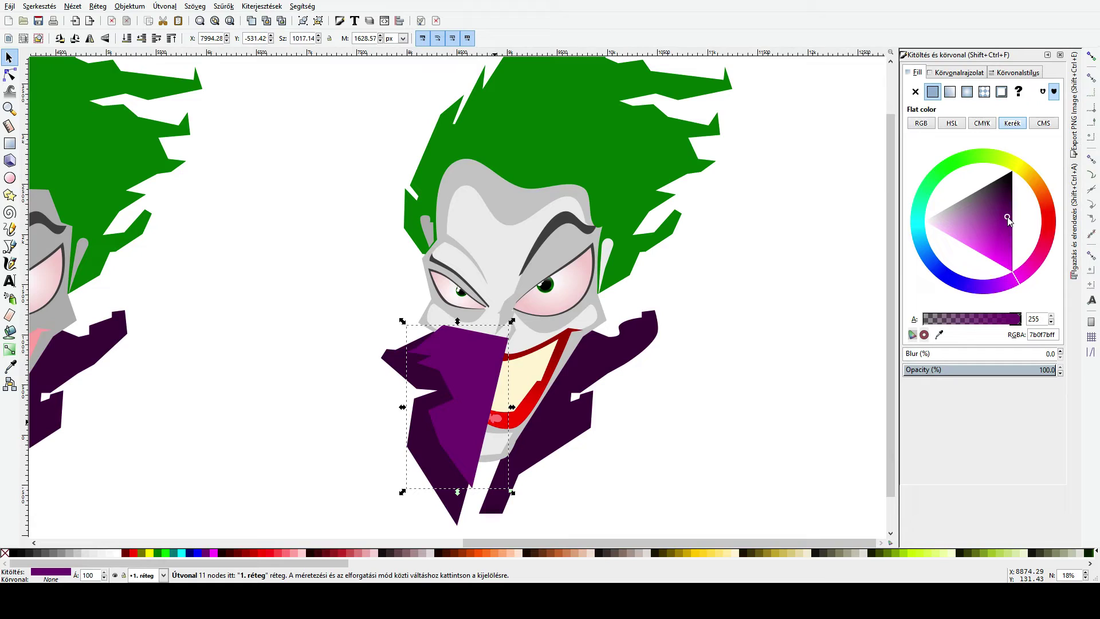
{"action": "key", "text": "End"}
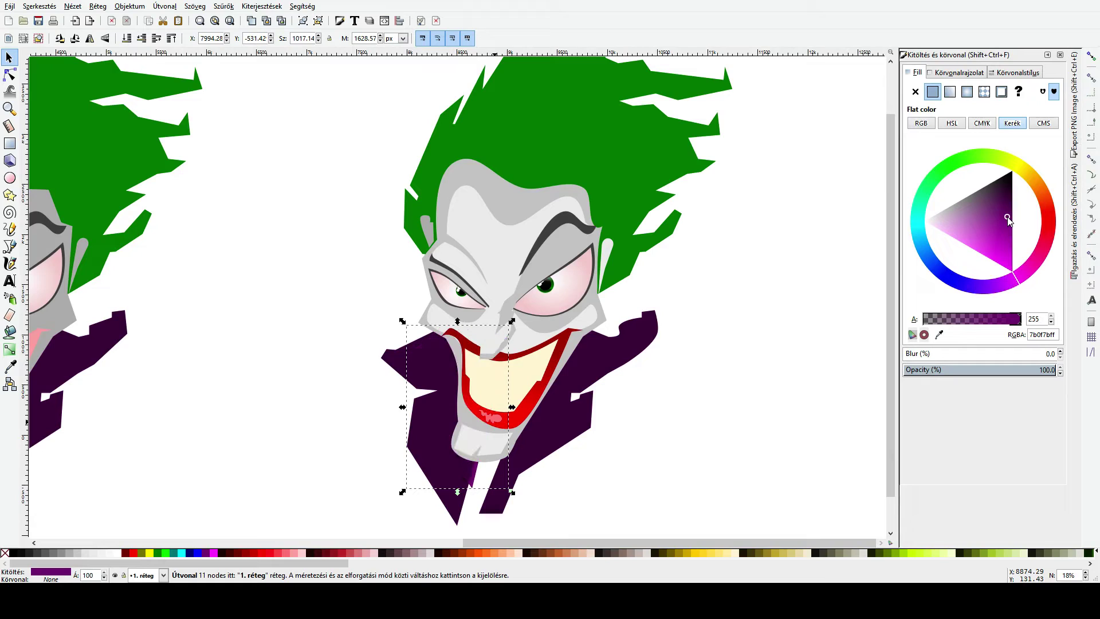
{"action": "left_click", "coordinate": [723, 313]}
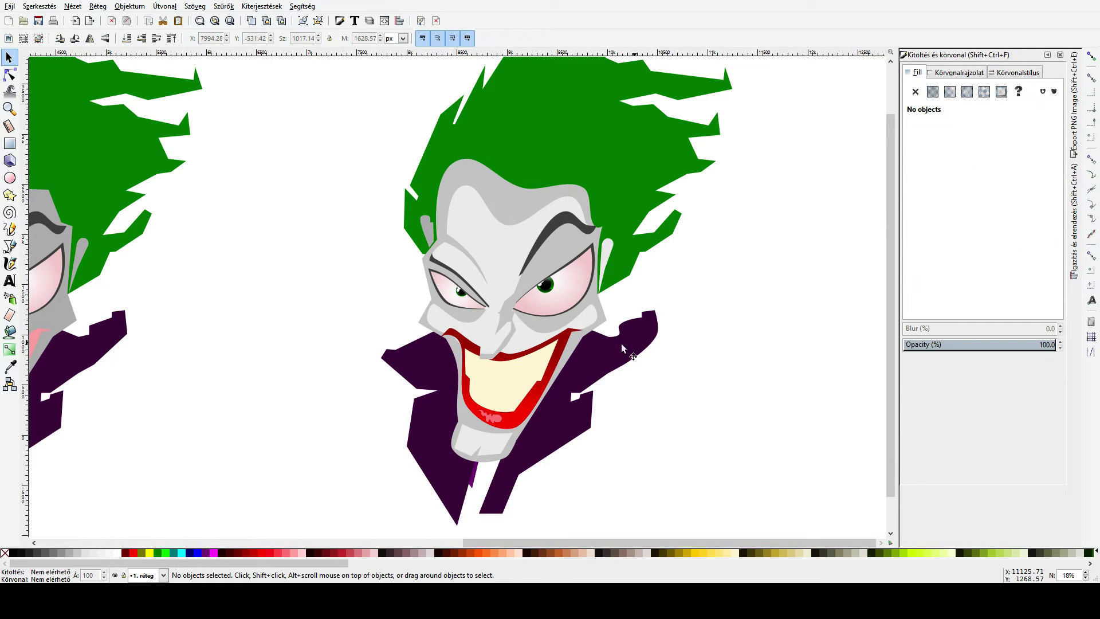
{"action": "left_click", "coordinate": [441, 421], "text": "alt"}
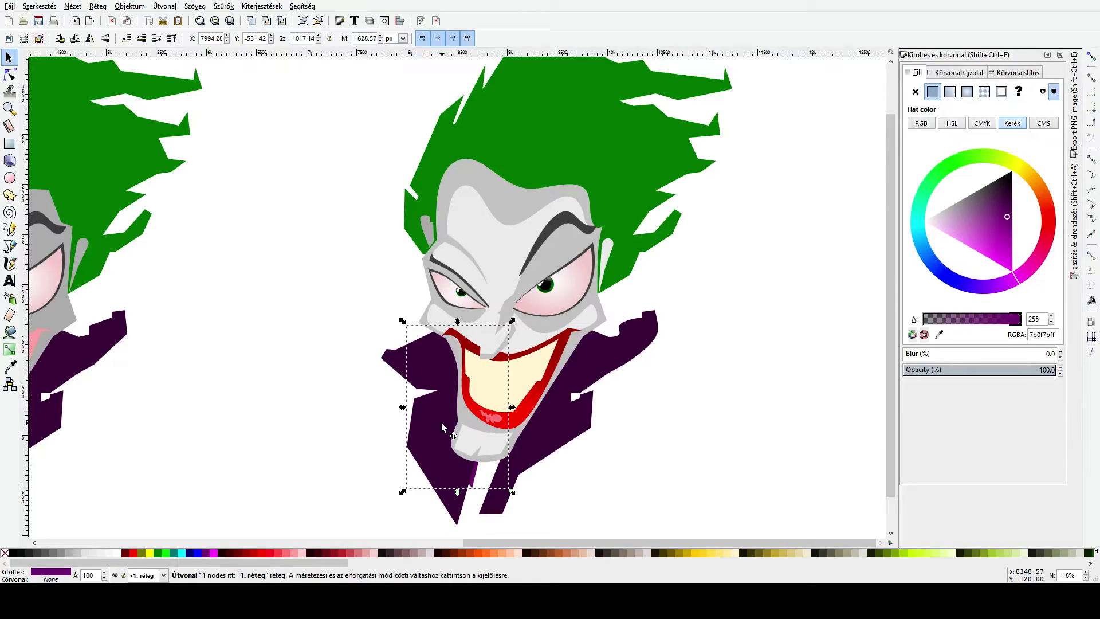
{"action": "key", "text": "Page_Up"}
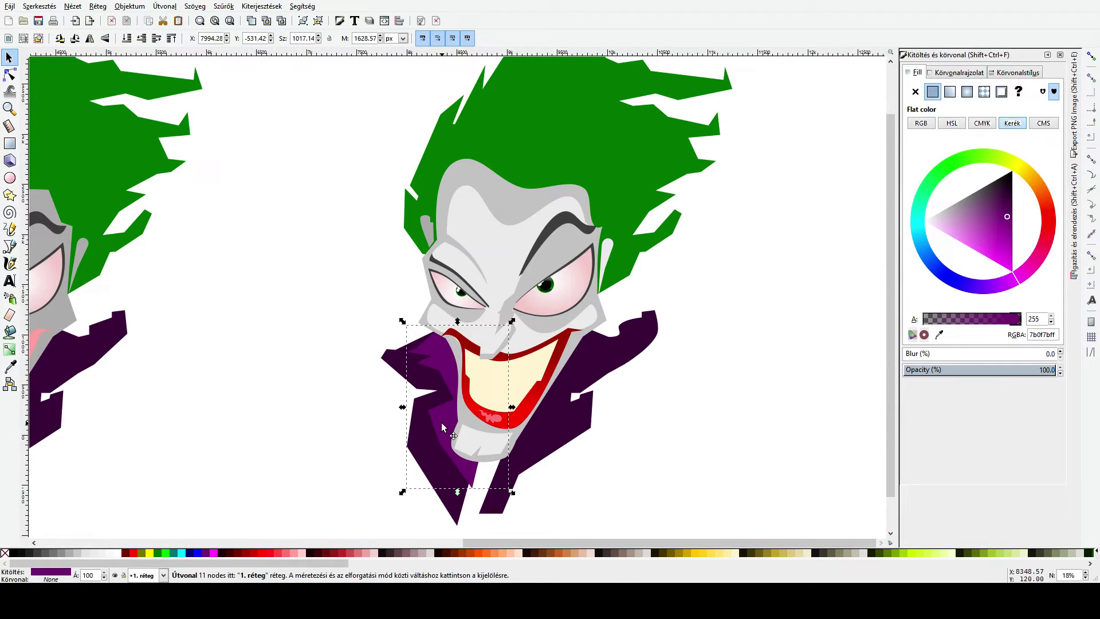
{"action": "left_click", "coordinate": [275, 474]}
Step: Intersect the jagged highlight with a raised copy of its coat half, and place the trimmed result behind the face
{"action": "left_click", "coordinate": [421, 445], "text": "alt"}
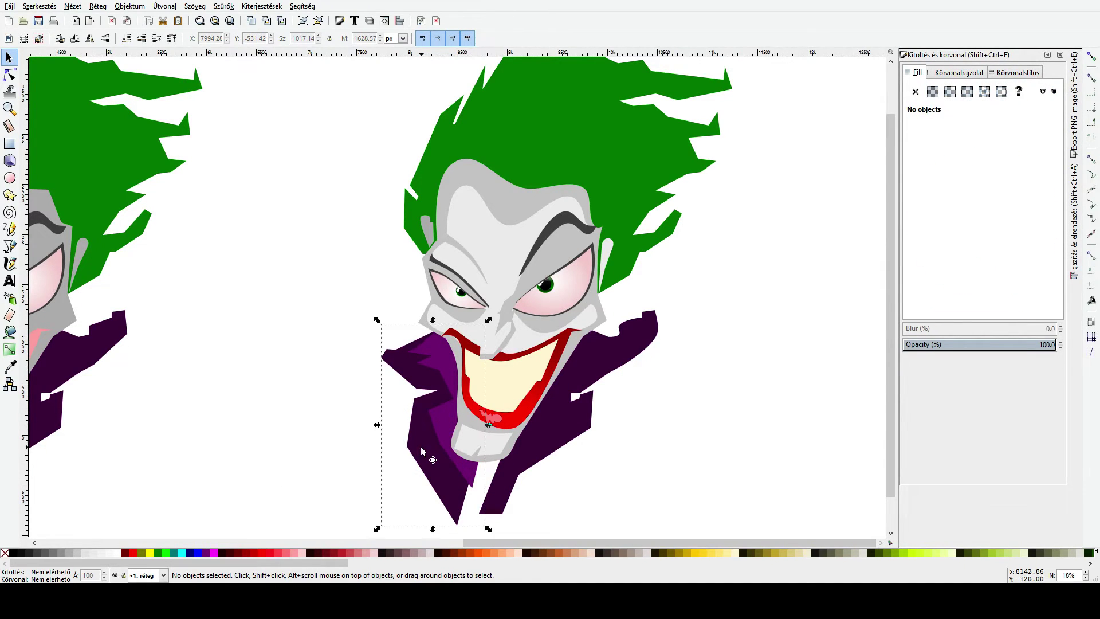
{"action": "key", "text": "Page_Up"}
{"action": "left_click", "coordinate": [476, 483], "text": "shift"}
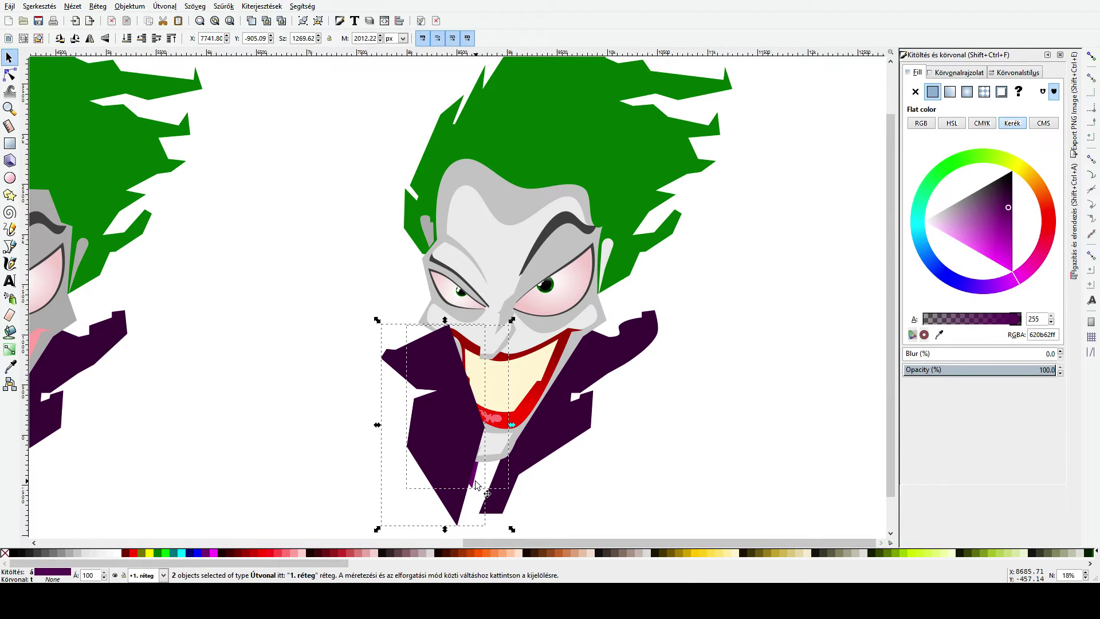
{"action": "left_click", "coordinate": [475, 483]}
{"action": "key", "text": "Page_Up"}
{"action": "left_click", "coordinate": [707, 497]}
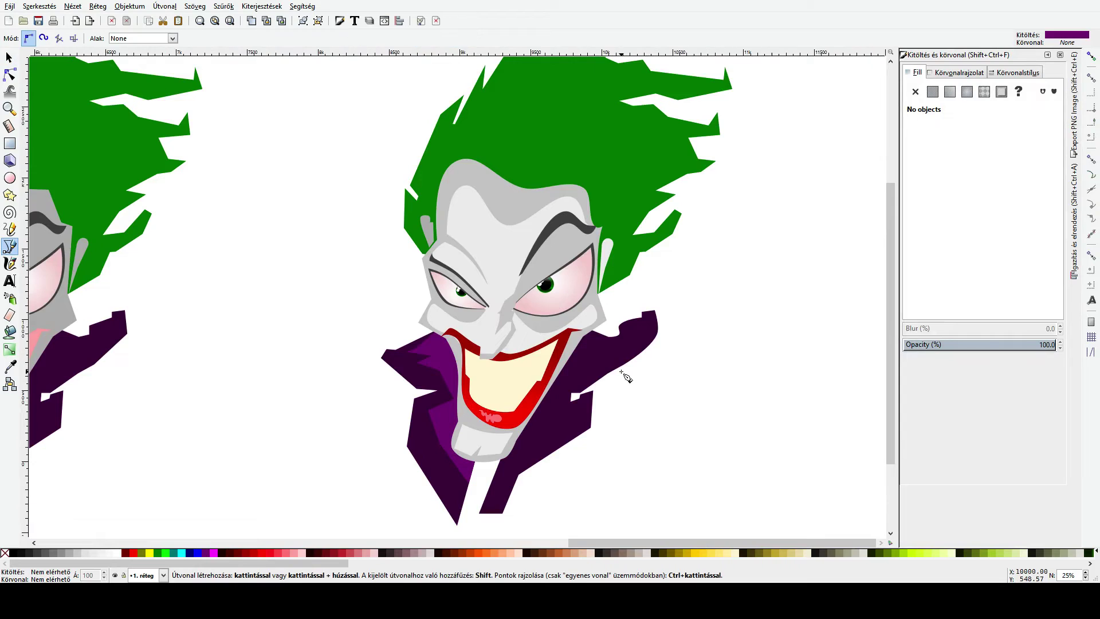
Step: Draw a closed purple highlight on the raised collar beside the wide eye, and curve its outer edges to follow the collar
{"action": "scroll", "coordinate": [682, 327], "scroll_direction": "up", "scroll_amount": 2}
{"action": "left_click_drag", "start_coordinate": [682, 239], "coordinate": [681, 306]}
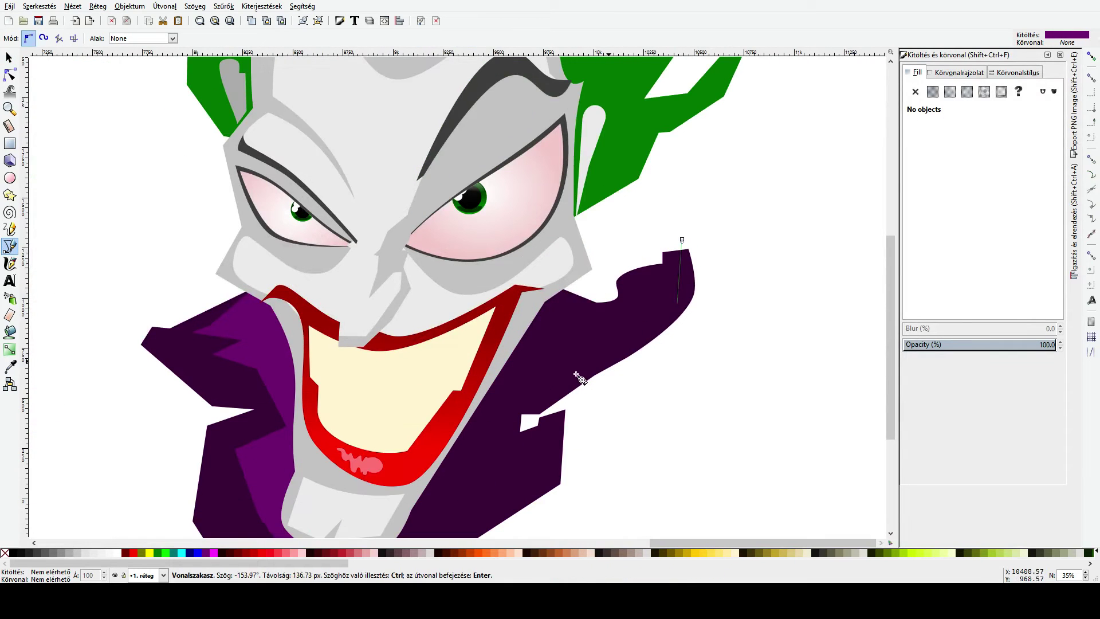
{"action": "left_click", "coordinate": [523, 391]}
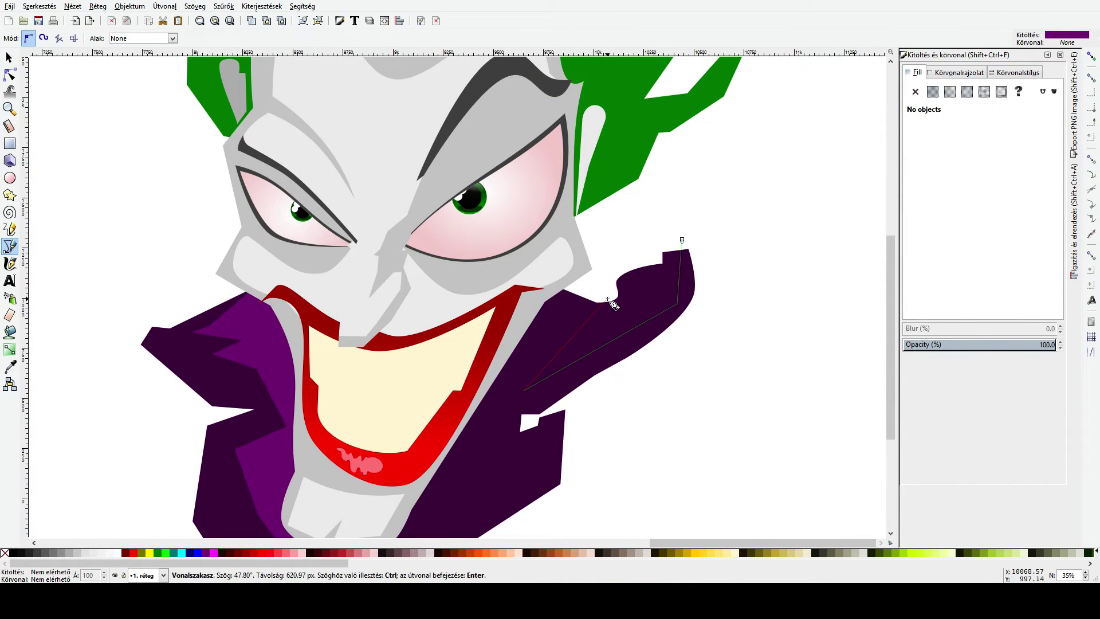
{"action": "left_click_drag", "start_coordinate": [607, 254], "coordinate": [619, 253]}
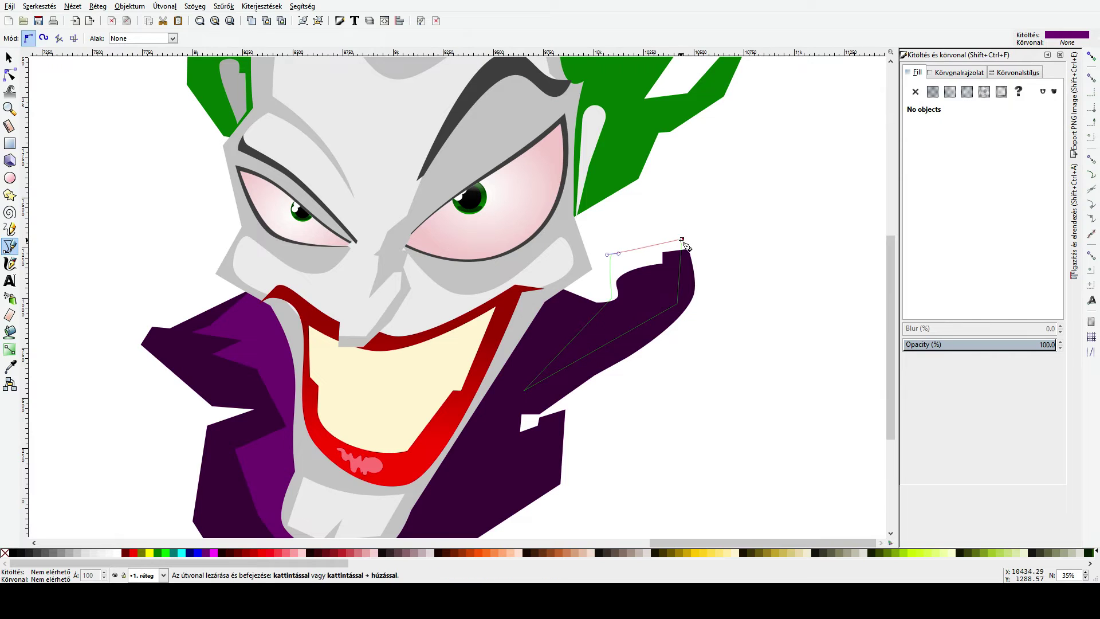
{"action": "left_click", "coordinate": [682, 240]}
{"action": "key", "text": "n"}
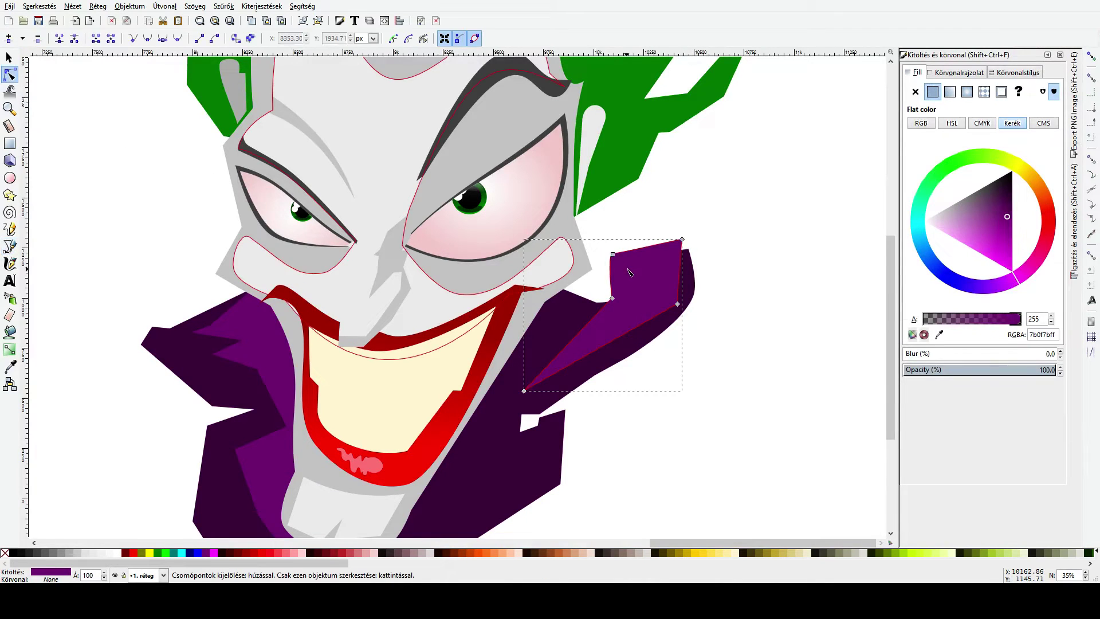
Step: Draw a narrow four-cornered purple highlight on the wide-eye side lapel, running from the white notch toward the coat's lower edge
{"action": "scroll", "coordinate": [679, 390], "scroll_direction": "down", "scroll_amount": 3}
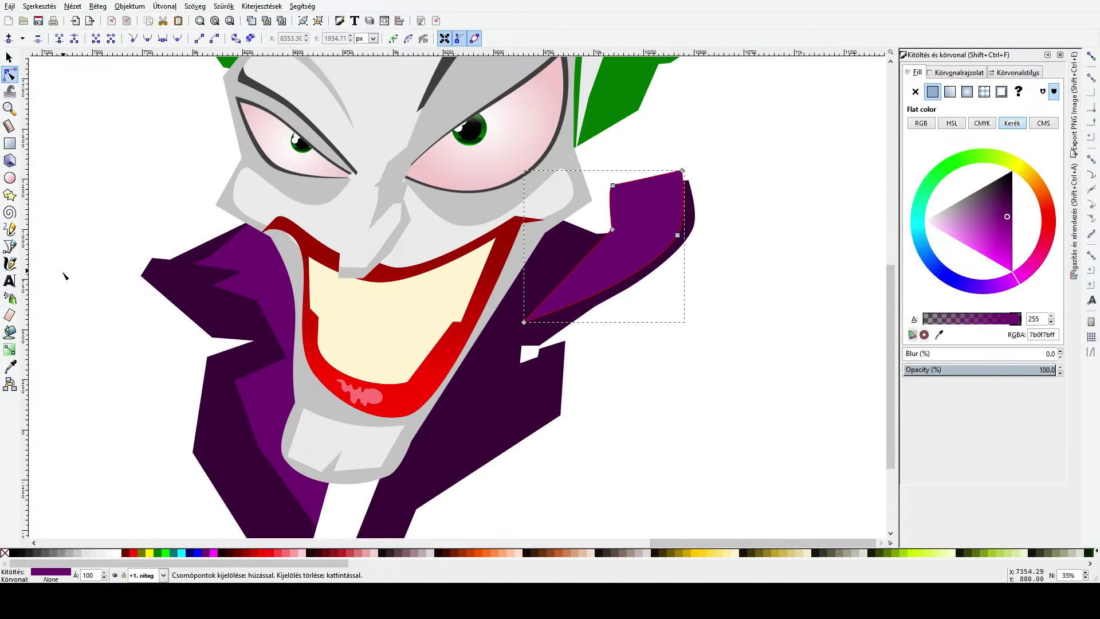
{"action": "left_click", "coordinate": [10, 247]}
{"action": "left_click", "coordinate": [529, 354]}
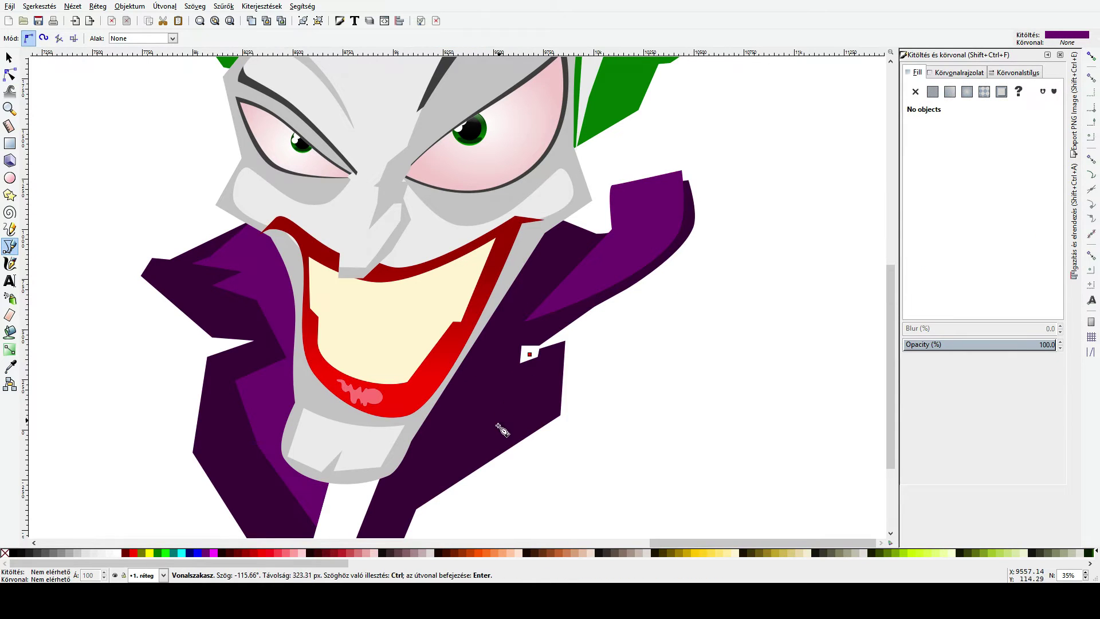
{"action": "left_click", "coordinate": [497, 443]}
{"action": "left_click", "coordinate": [551, 375]}
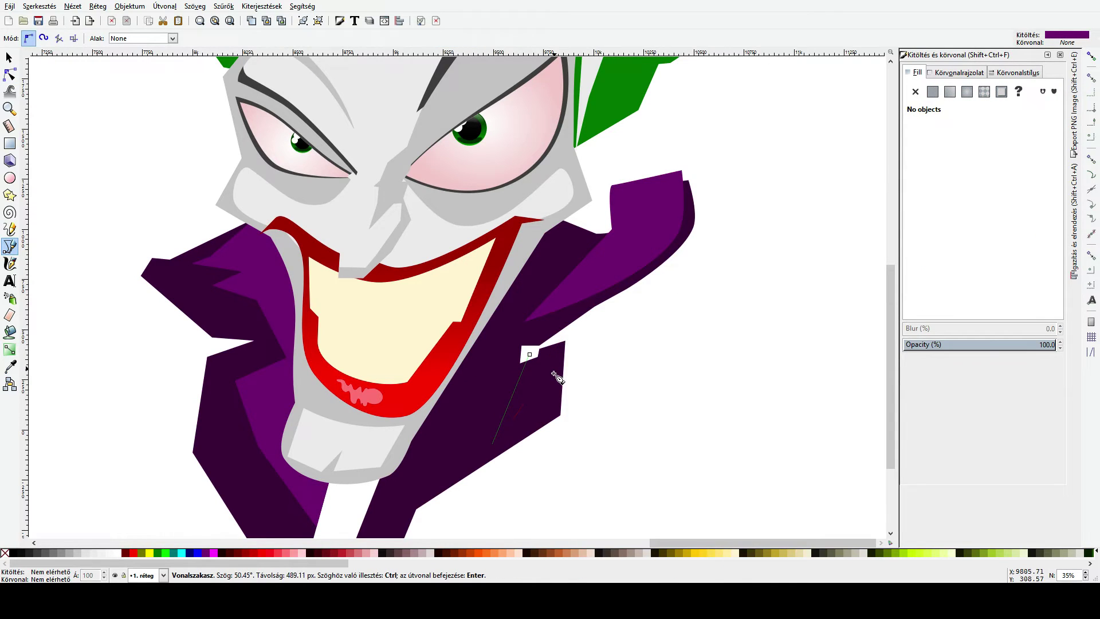
{"action": "left_click", "coordinate": [548, 343]}
{"action": "left_click", "coordinate": [529, 354]}
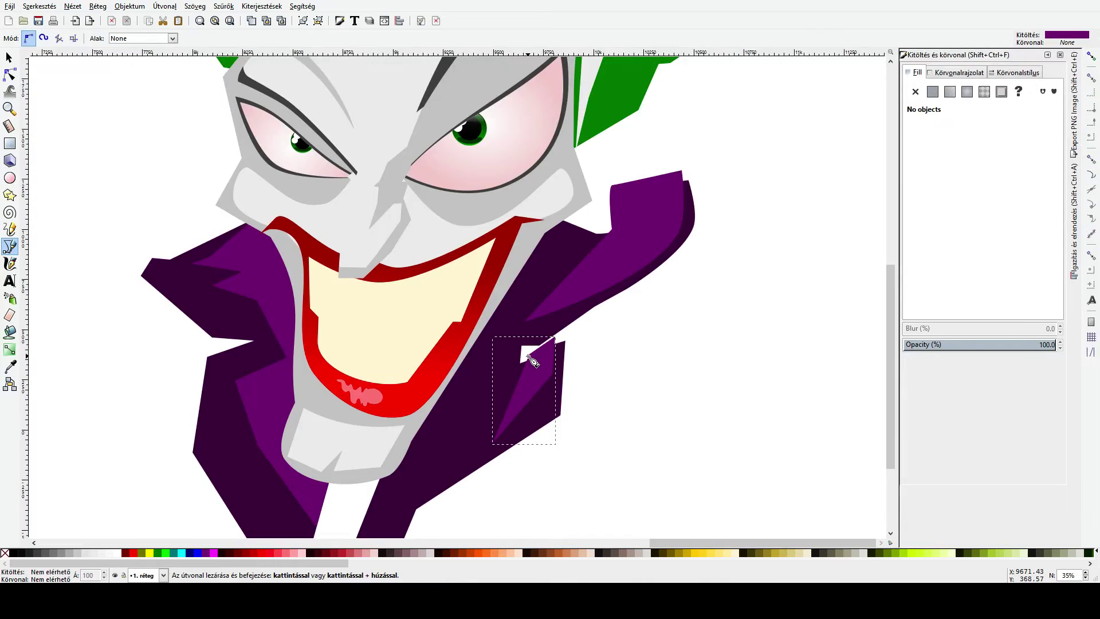
Step: Intersect the wide-eye side collar and lapel highlights with a raised copy of their dark coat half
{"action": "key", "text": "s"}
{"action": "left_click", "coordinate": [556, 290], "text": "shift"}
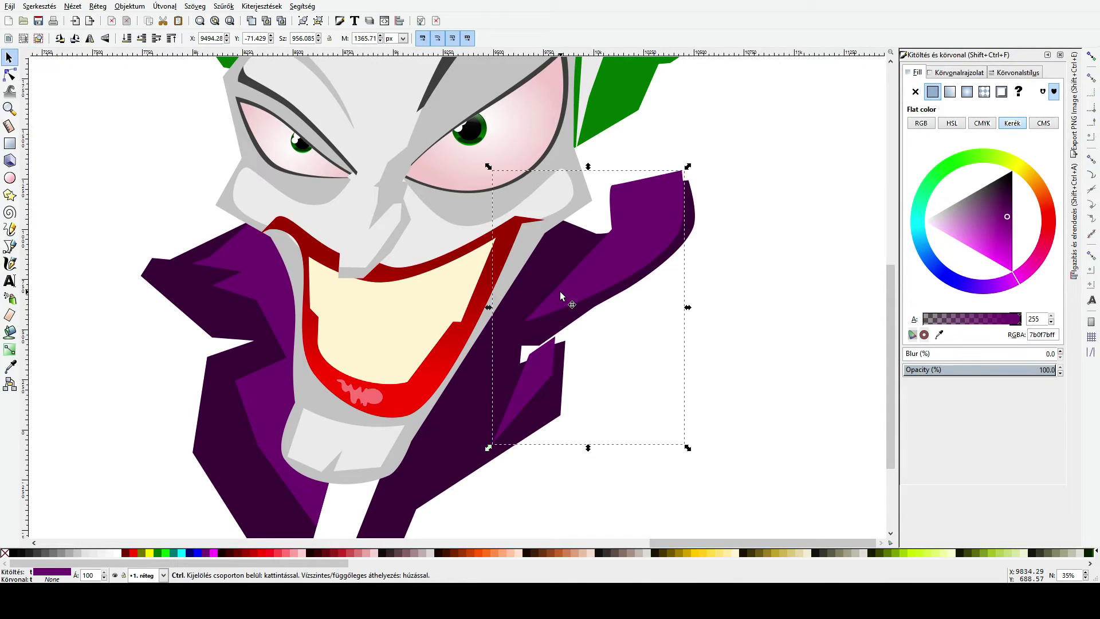
{"action": "left_click", "coordinate": [484, 386], "text": "ctrl"}
{"action": "key", "text": "Page_Up"}
{"action": "key", "text": "Page_Up"}
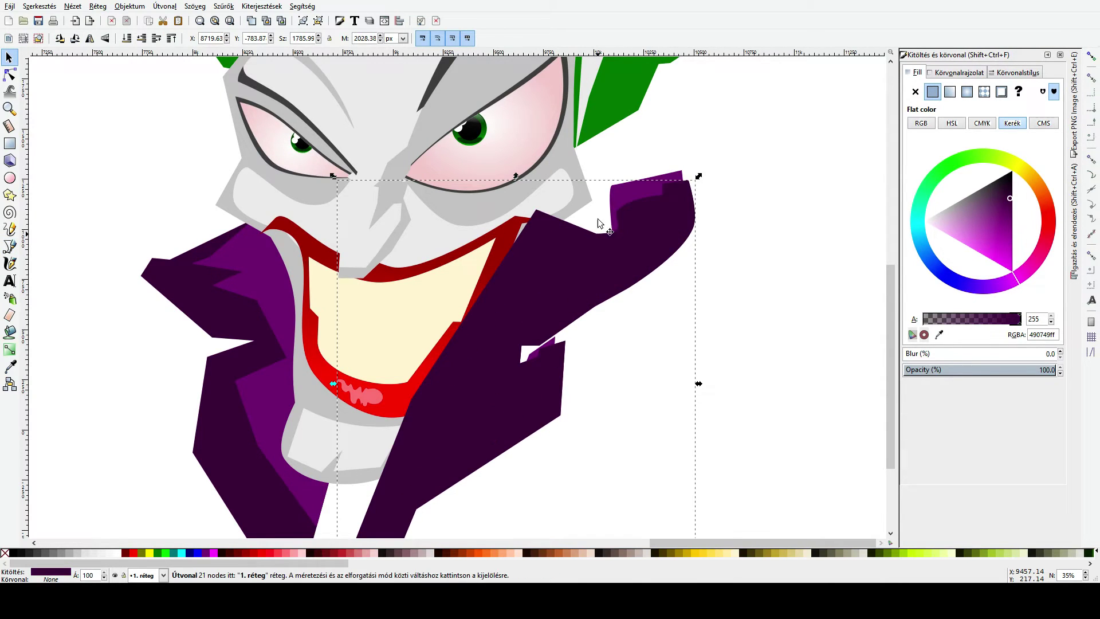
{"action": "left_click", "coordinate": [622, 190], "text": "shift"}
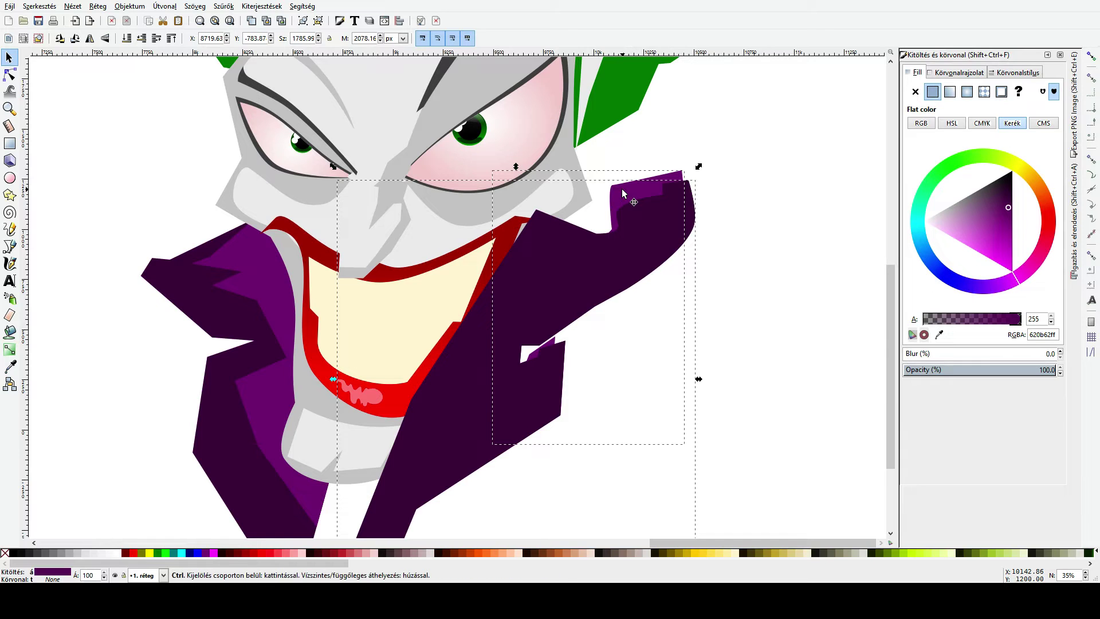
{"action": "key", "text": "ctrl+asterisk"}
{"action": "left_click", "coordinate": [629, 163]}
Step: Match both ears to the face base's gray c8c8c8 and group them with the face base
{"action": "scroll", "coordinate": [654, 290], "scroll_direction": "down", "scroll_amount": 3}
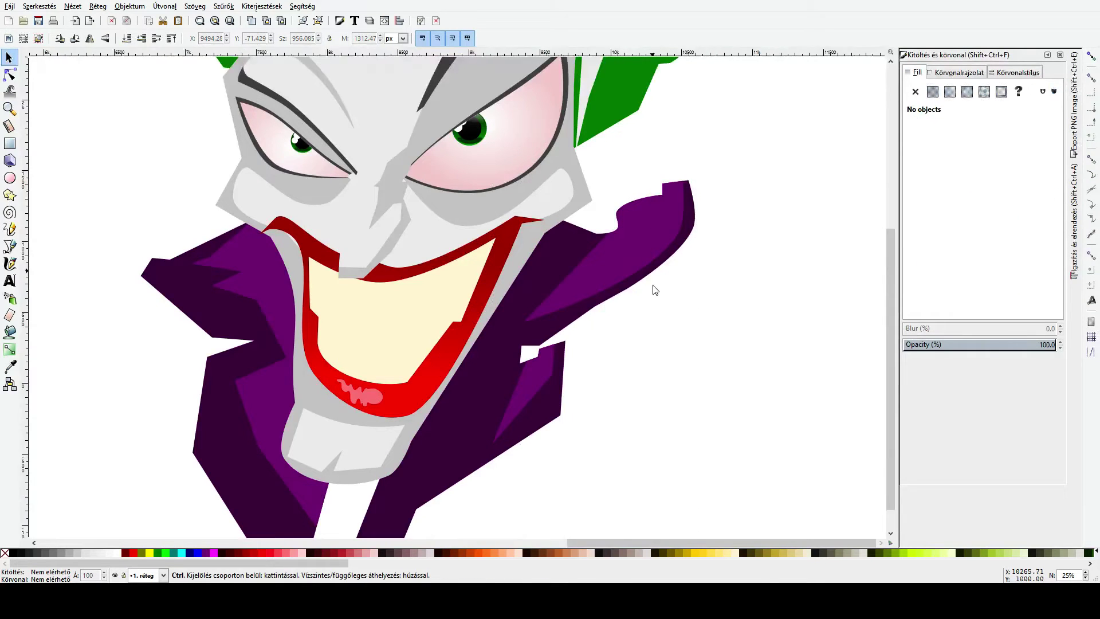
{"action": "scroll", "coordinate": [634, 319], "scroll_direction": "up", "scroll_amount": 2}
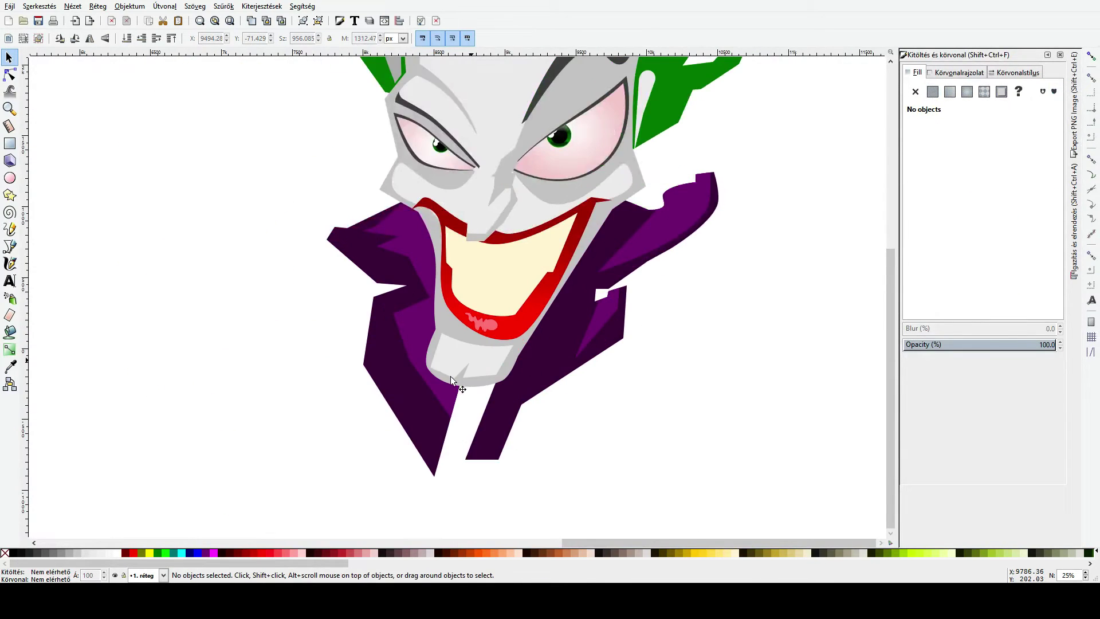
{"action": "scroll", "coordinate": [325, 351], "scroll_direction": "down", "scroll_amount": 2}
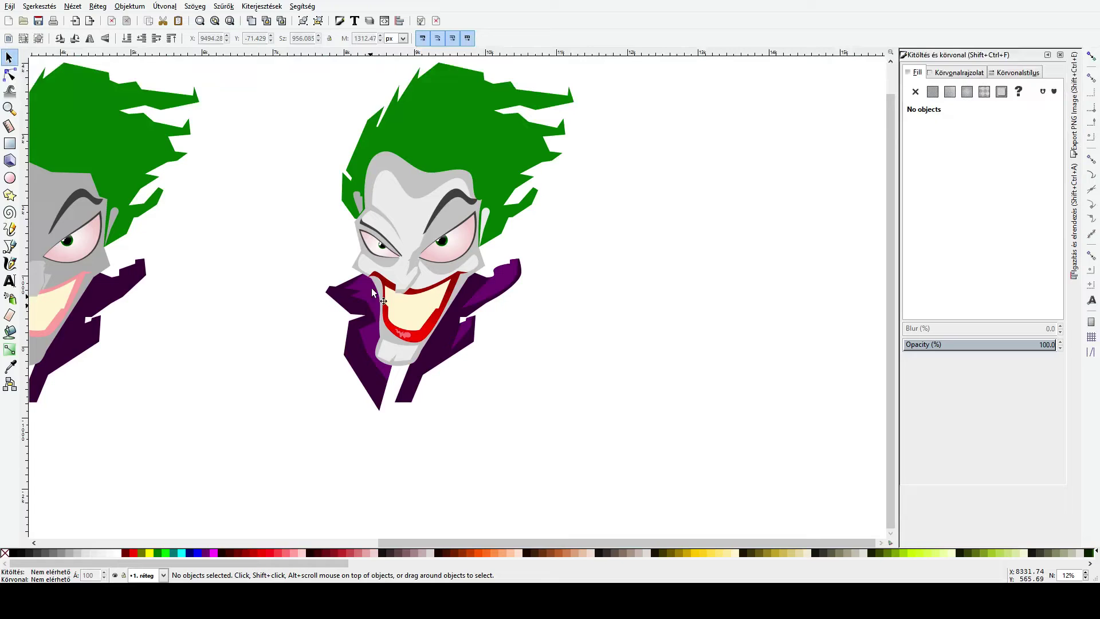
{"action": "scroll", "coordinate": [407, 226], "scroll_direction": "up", "scroll_amount": 3}
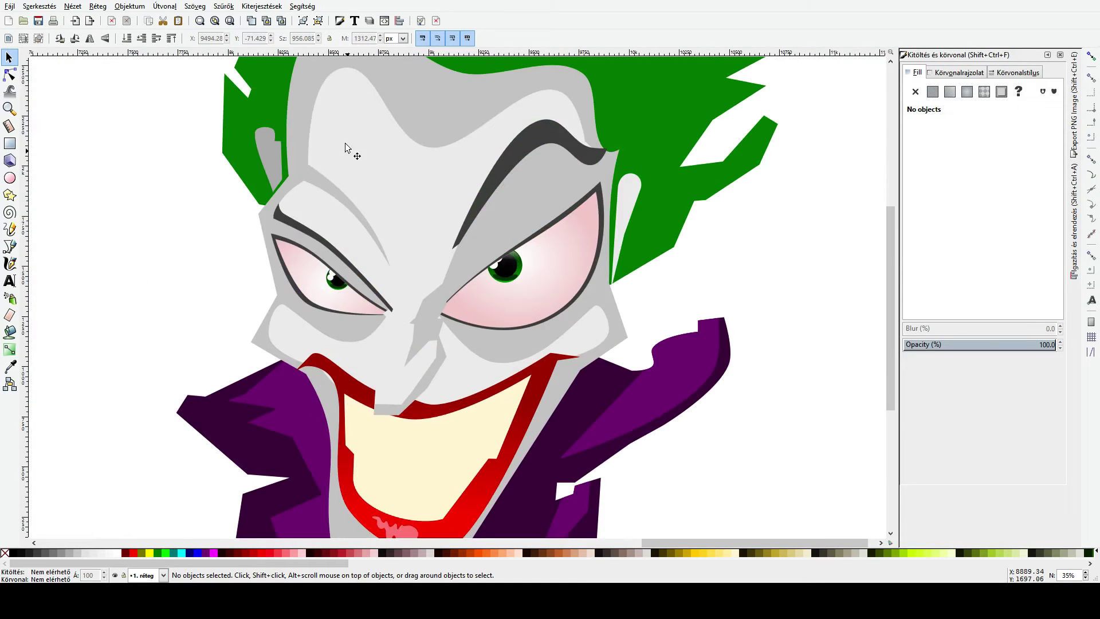
{"action": "left_click", "coordinate": [298, 112]}
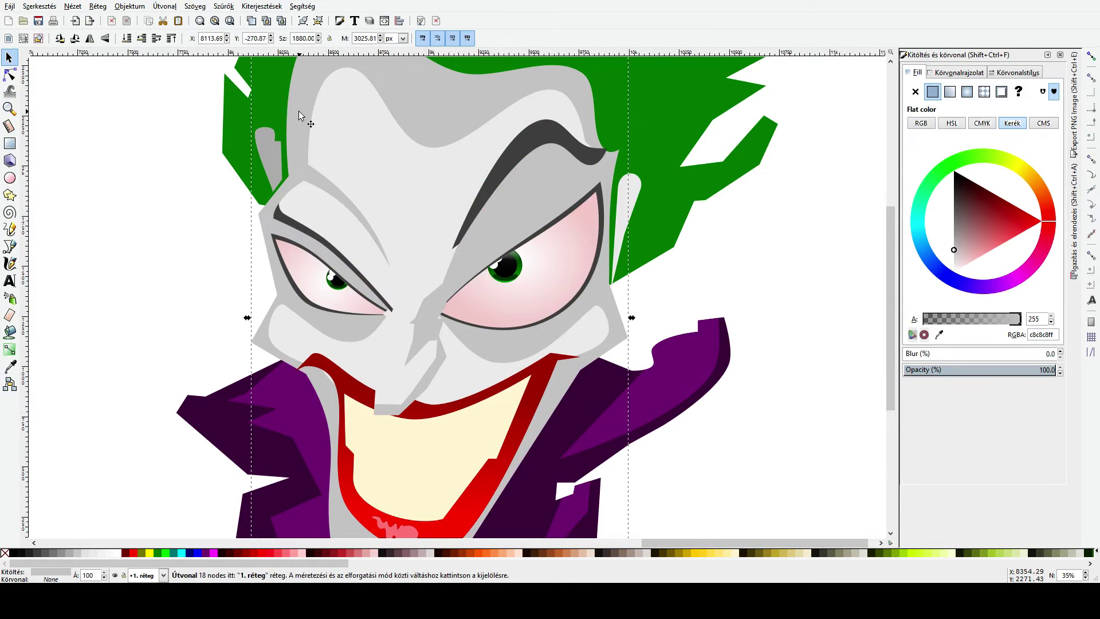
{"action": "left_click", "coordinate": [275, 144], "text": "shift"}
{"action": "left_click", "coordinate": [628, 192], "text": "shift"}
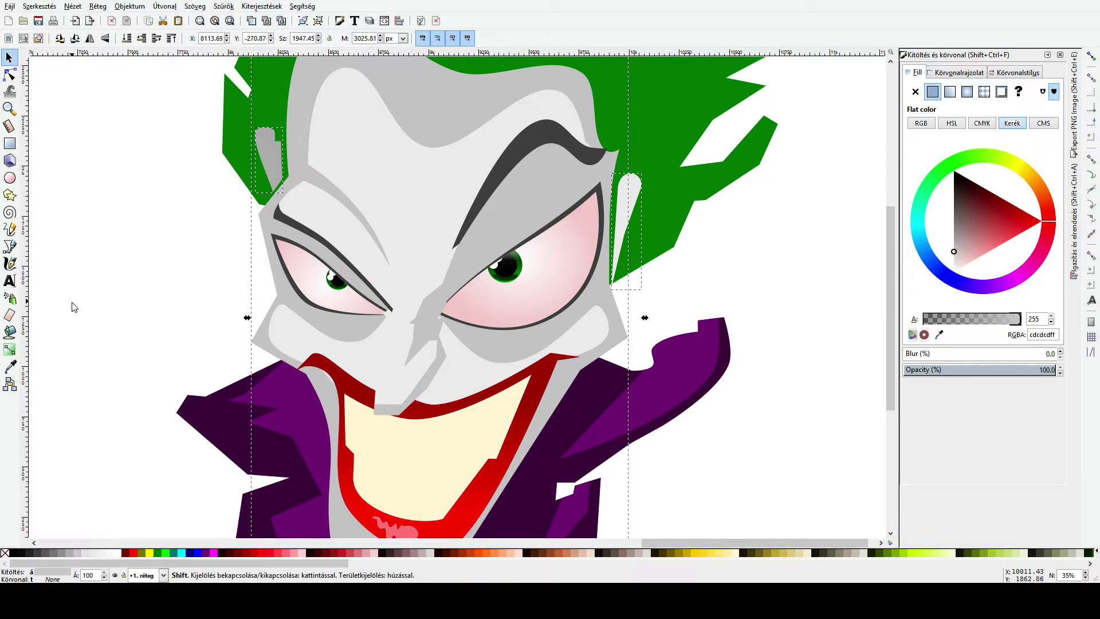
{"action": "left_click", "coordinate": [10, 367]}
{"action": "left_click", "coordinate": [314, 123]}
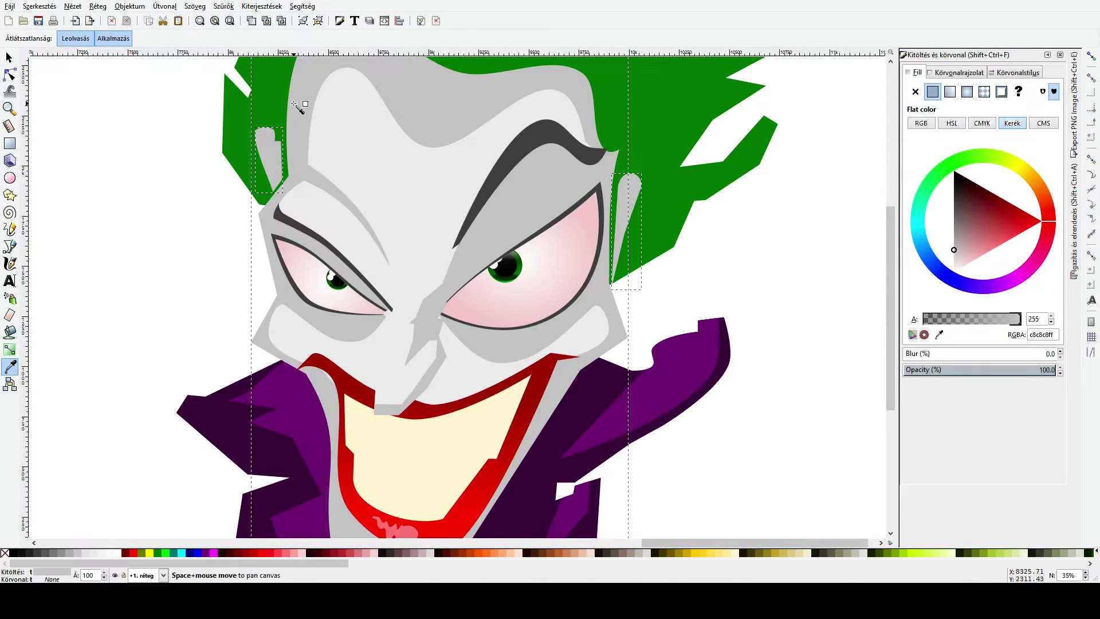
{"action": "key", "text": "s"}
{"action": "key", "text": "Page_Up"}
{"action": "key", "text": "ctrl+g"}
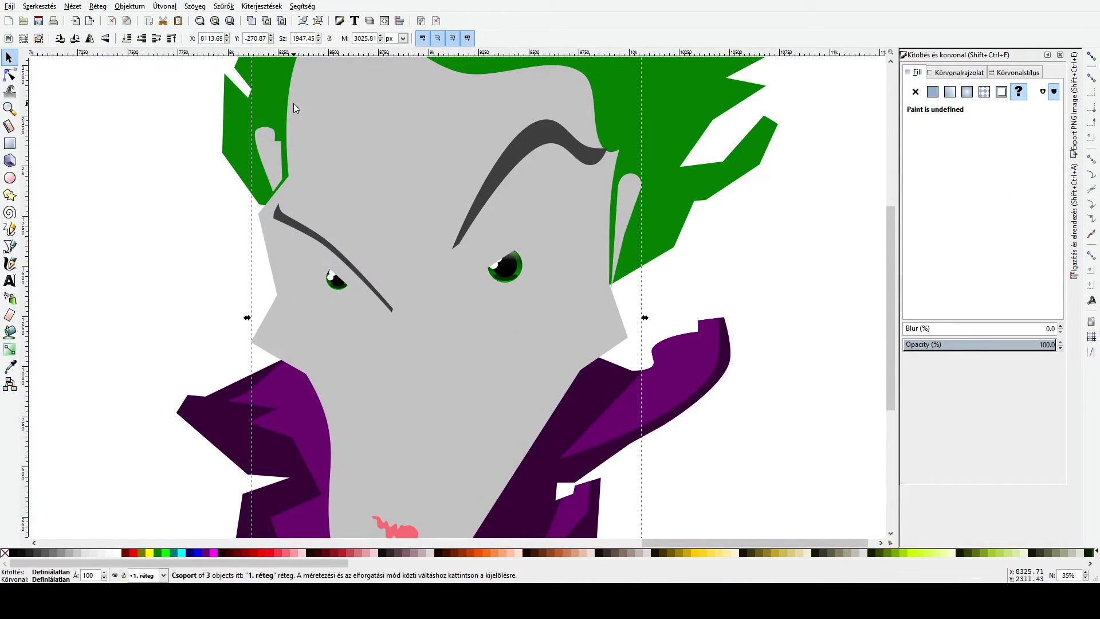
Step: Stack the face and ear group above the hair and coat but below the facial details, and fill it gray 999999
{"action": "key", "text": "End"}
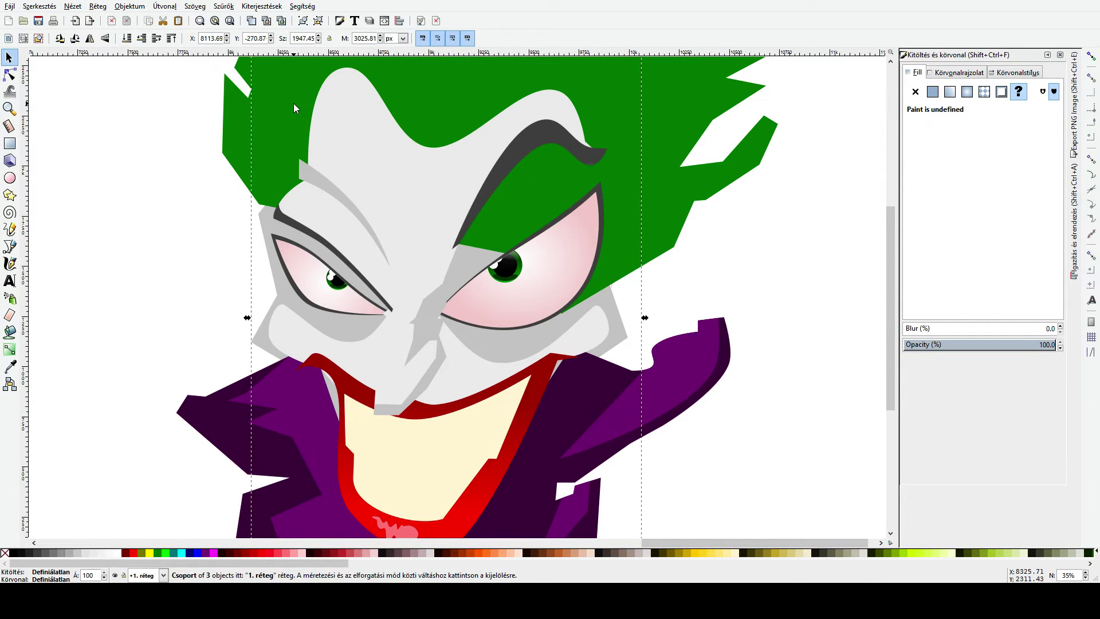
{"action": "key", "text": "Page_Up"}
{"action": "key", "text": "Page_Up"}
{"action": "key", "text": "Page_Up"}
{"action": "key", "text": "Page_Up"}
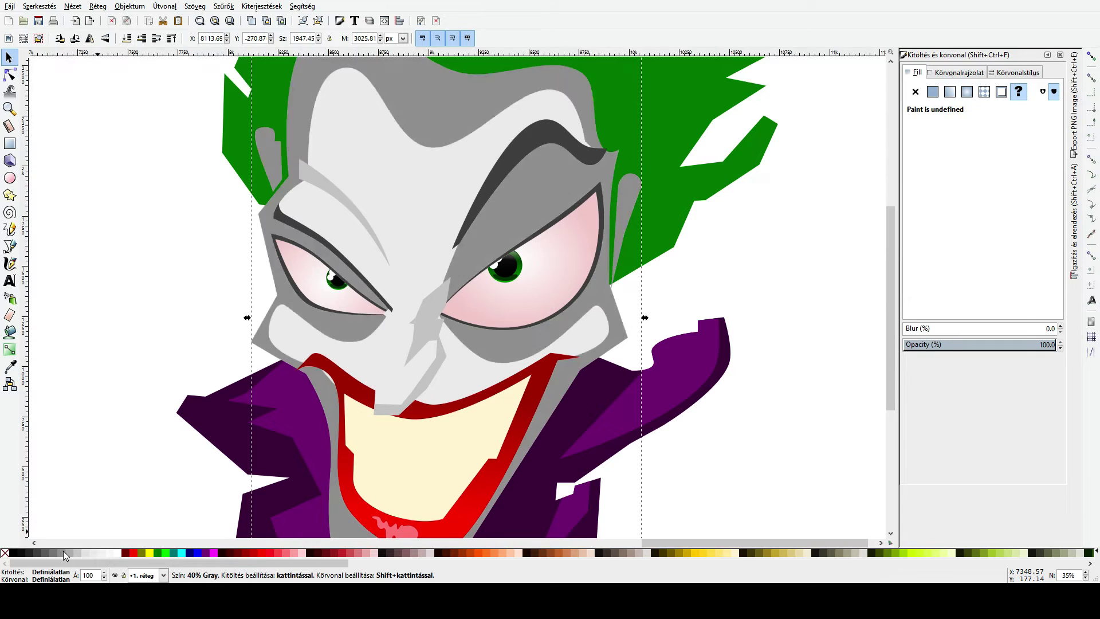
{"action": "left_click", "coordinate": [84, 449]}
Step: Round the lower corners of the light chin highlight to follow the chin's curve
{"action": "scroll", "coordinate": [172, 434], "scroll_direction": "down", "scroll_amount": 3, "text": "ctrl"}
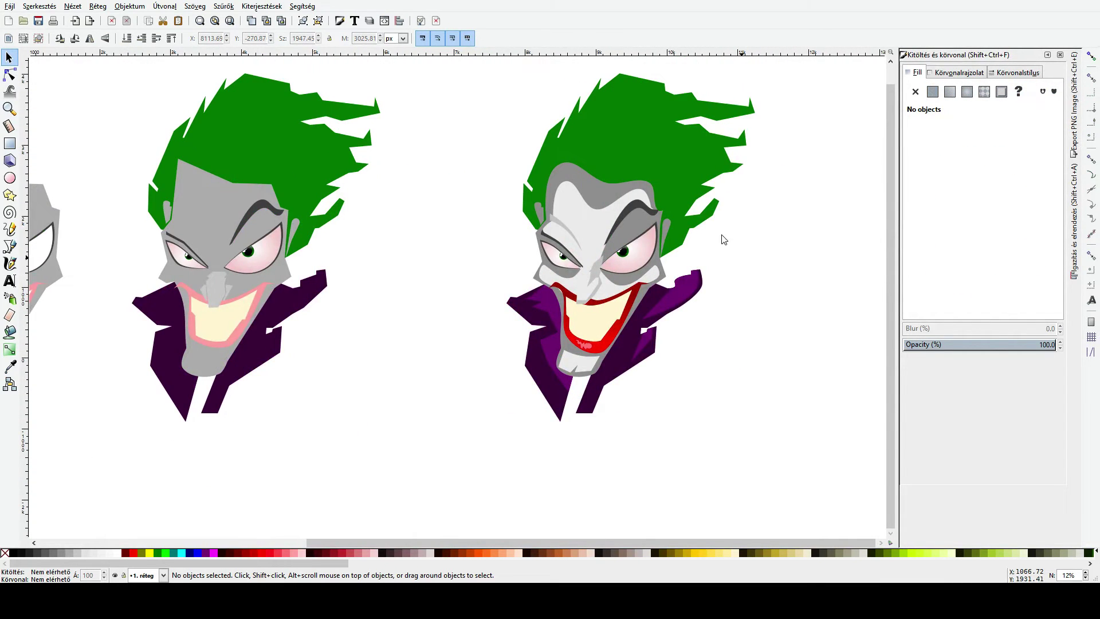
{"action": "scroll", "coordinate": [638, 214], "scroll_direction": "up", "scroll_amount": 2, "text": "ctrl"}
{"action": "left_click", "coordinate": [572, 170]}
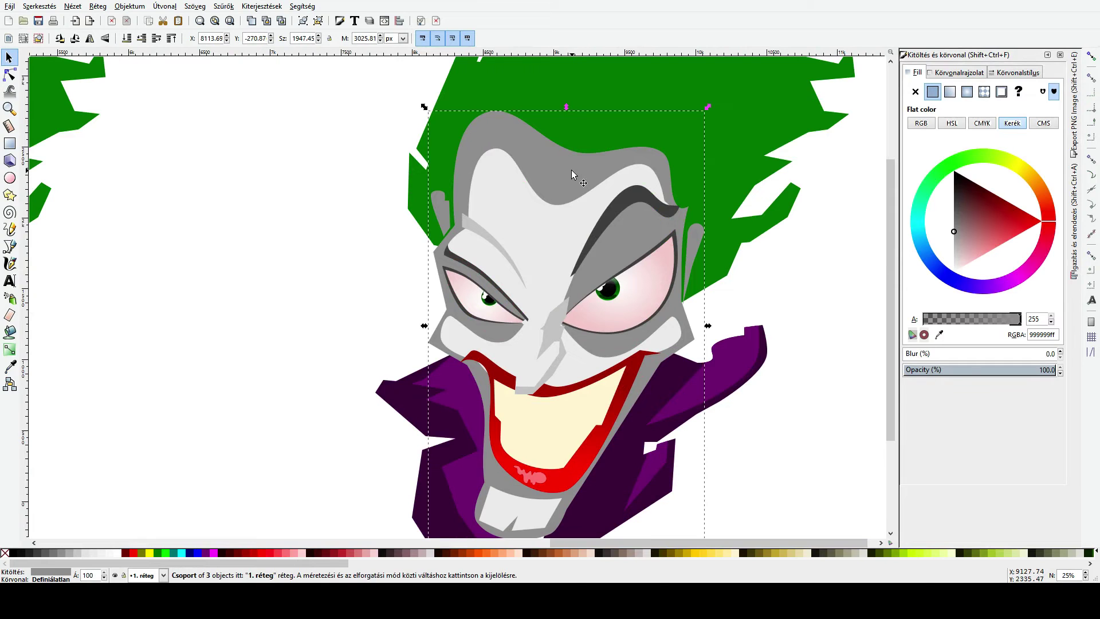
{"action": "left_click", "coordinate": [575, 211], "text": "ctrl"}
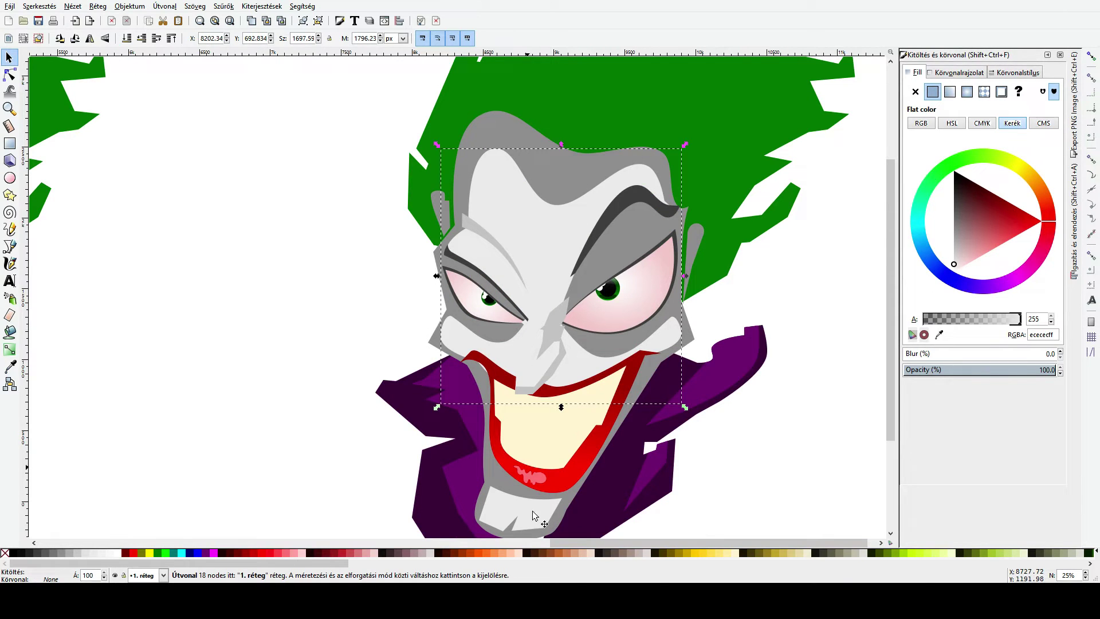
{"action": "left_click", "coordinate": [9, 75]}
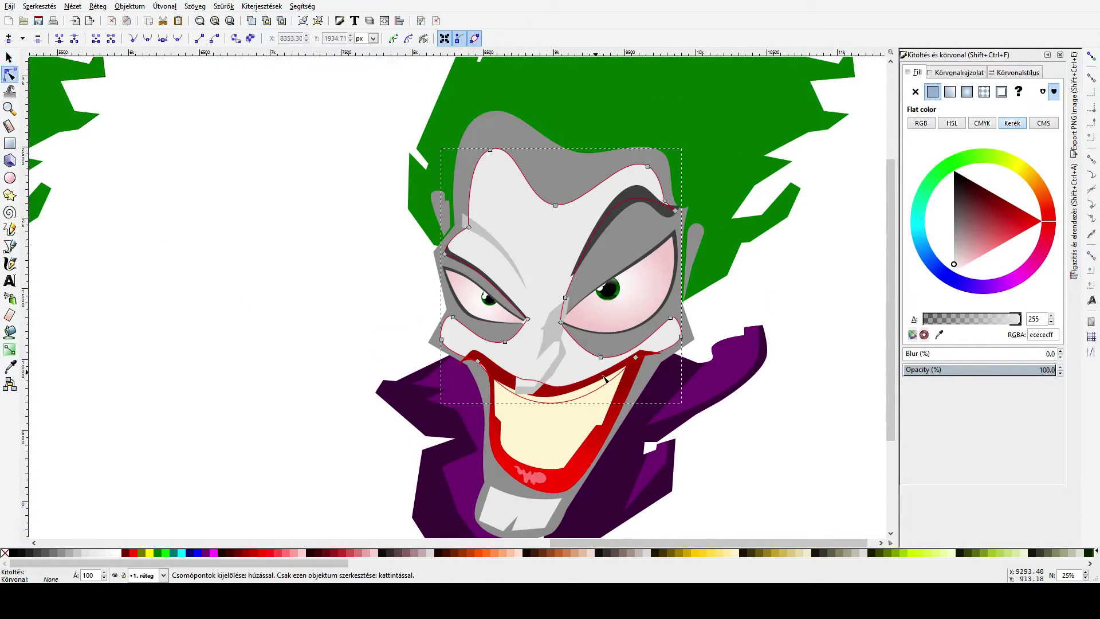
{"action": "scroll", "coordinate": [516, 401], "scroll_direction": "down", "scroll_amount": 4}
{"action": "left_click", "coordinate": [517, 417]}
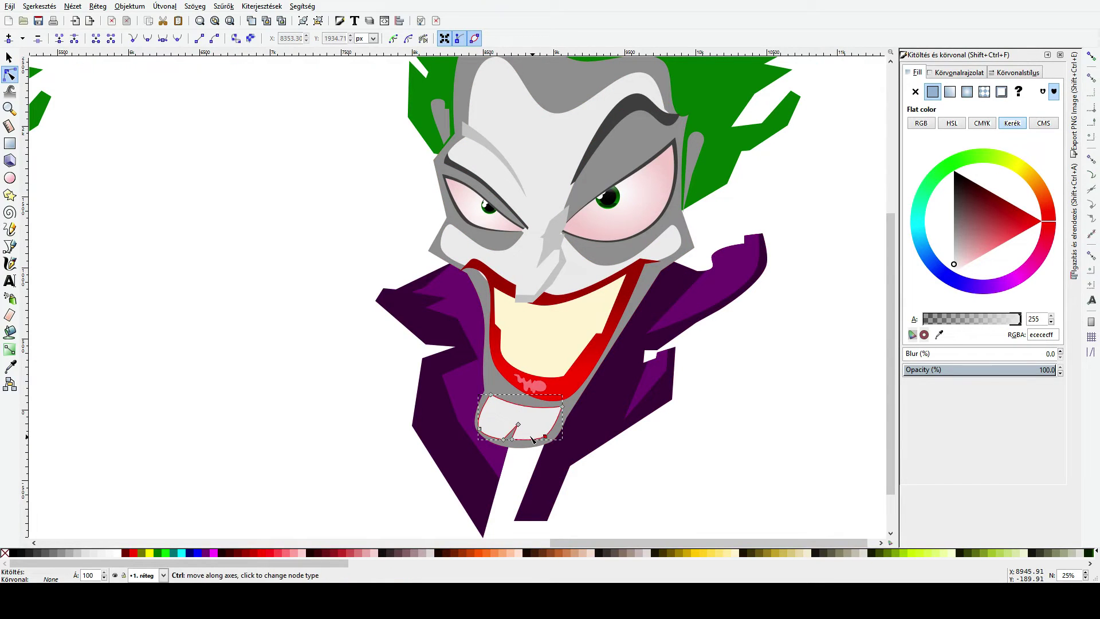
{"action": "key", "text": "space"}
{"action": "left_click", "coordinate": [399, 446]}
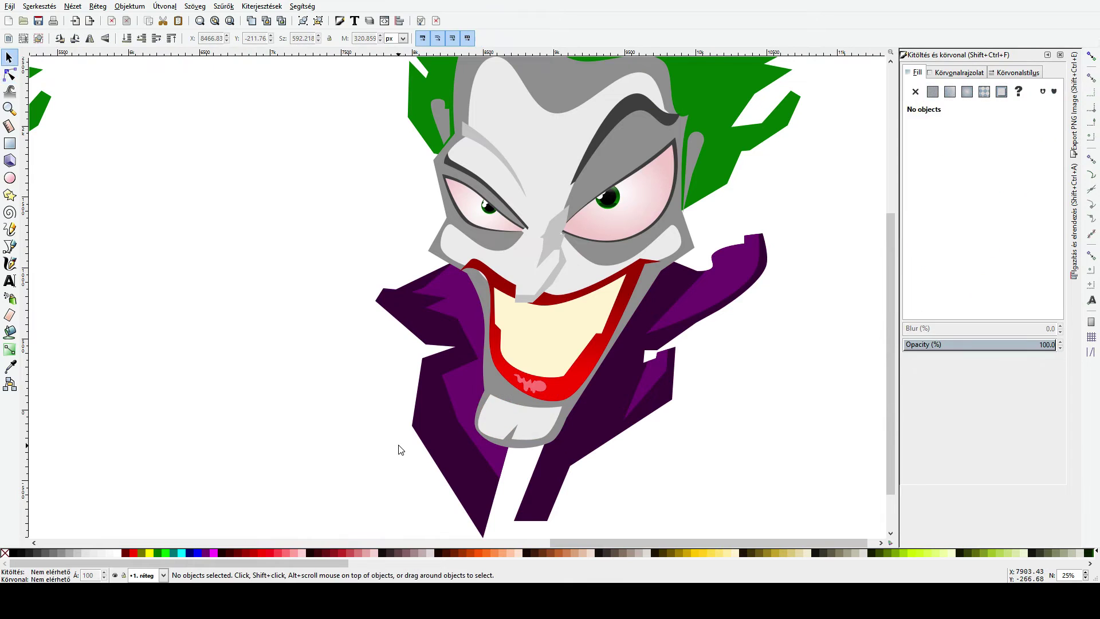
Step: Raise the chin highlight's upper corner on the narrow-eye side and bend the face's jaw edge above it inward
{"action": "left_click", "coordinate": [9, 75]}
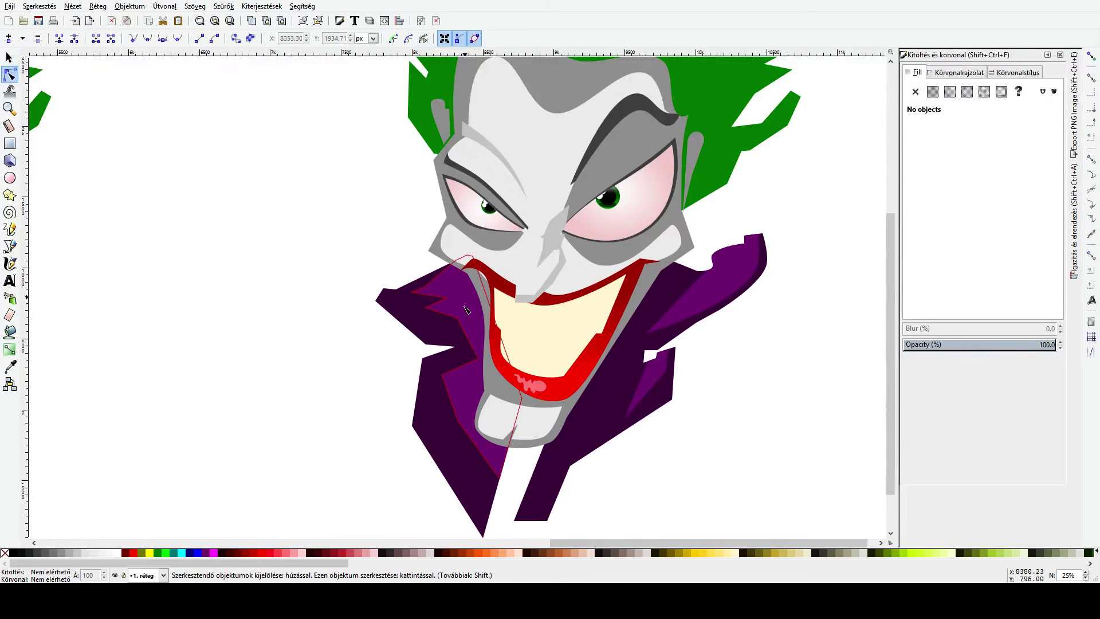
{"action": "left_click", "coordinate": [483, 371]}
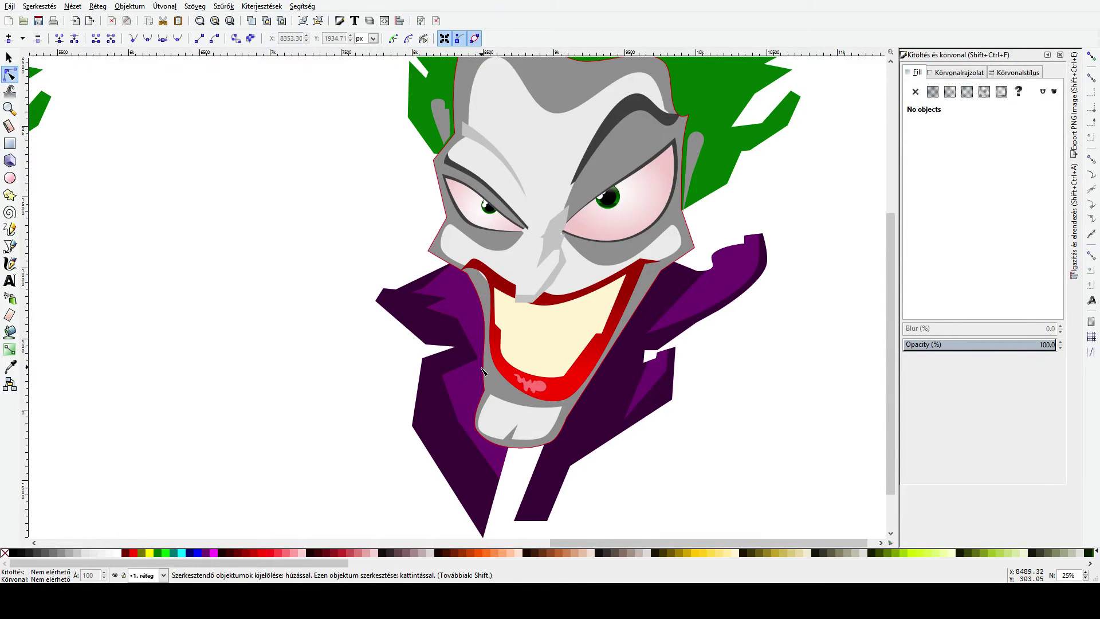
{"action": "left_click", "coordinate": [493, 404], "text": "shift"}
{"action": "mouse_move", "coordinate": [478, 385]}
{"action": "left_mouse_down"}
{"action": "mouse_move", "coordinate": [501, 400]}
{"action": "mouse_move", "coordinate": [492, 382]}
{"action": "left_mouse_up"}
{"action": "left_click", "coordinate": [480, 370]}
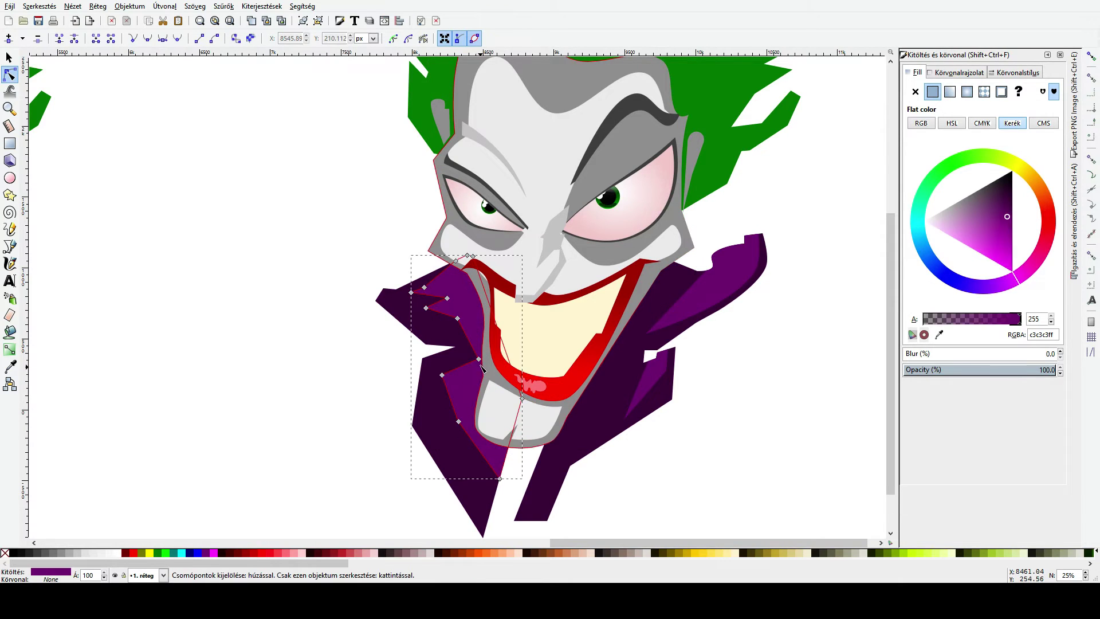
{"action": "left_click", "coordinate": [486, 368]}
{"action": "left_click_drag", "start_coordinate": [484, 363], "coordinate": [487, 363]}
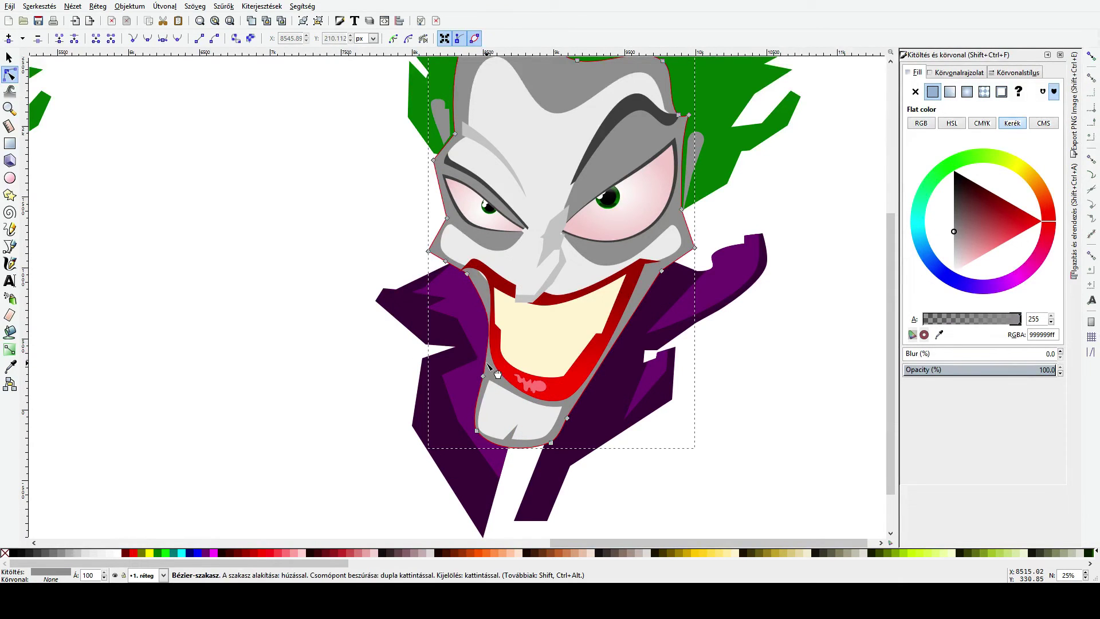
{"action": "left_click_drag", "start_coordinate": [487, 310], "coordinate": [485, 314]}
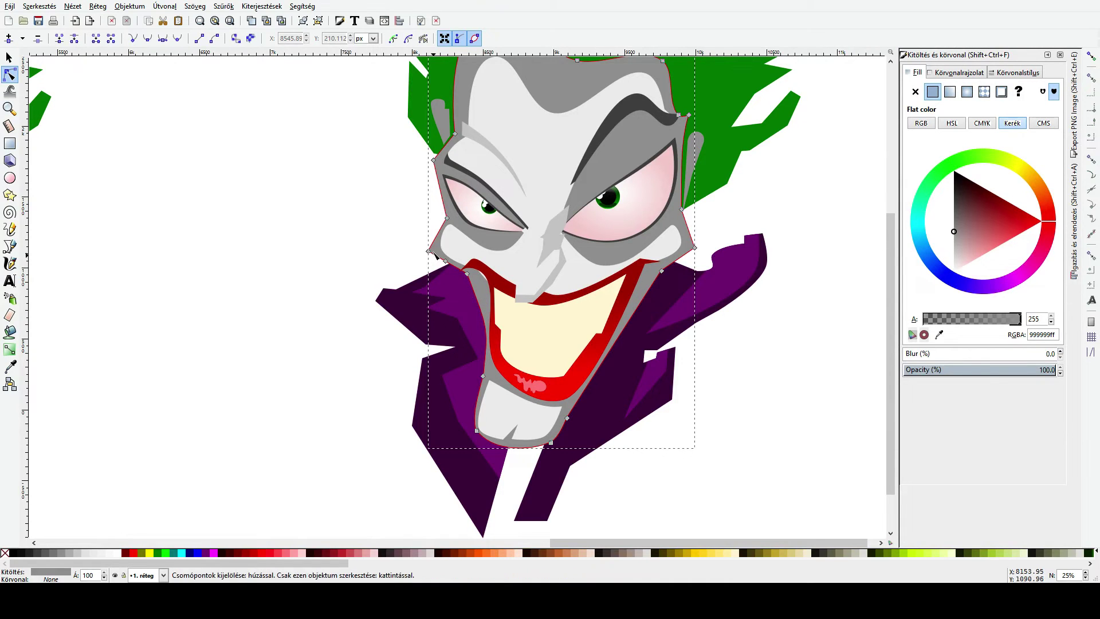
{"action": "left_click", "coordinate": [333, 265]}
Step: Smooth the pointed outer cheek corners on both sides of the gray face outline and pull them slightly inward
{"action": "scroll", "coordinate": [332, 265], "scroll_direction": "down", "scroll_amount": 1}
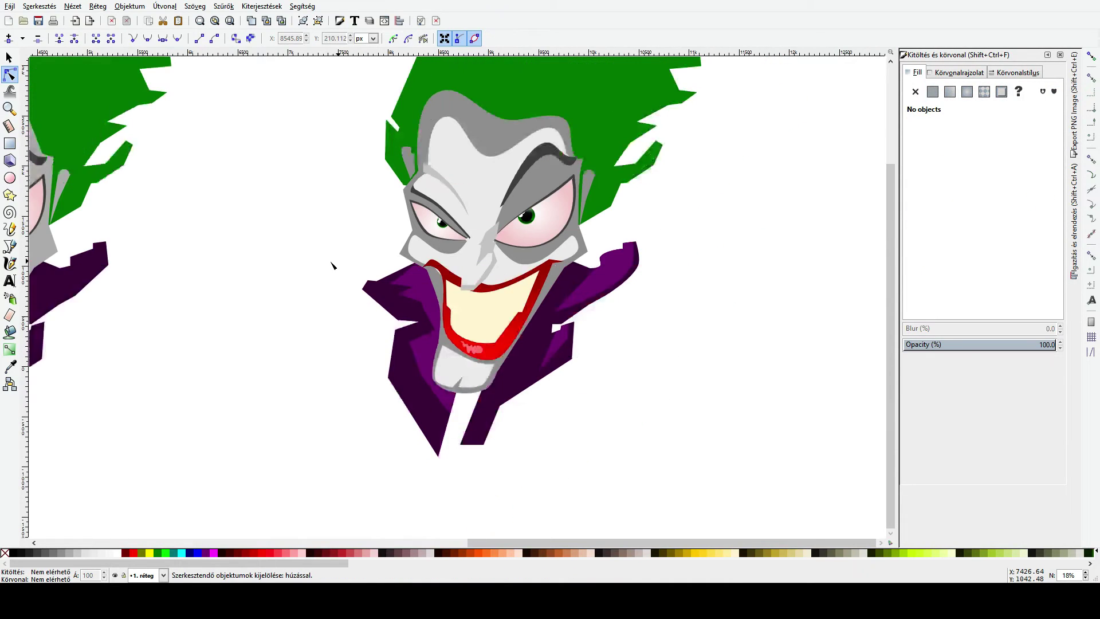
{"action": "scroll", "coordinate": [404, 247], "scroll_direction": "up", "scroll_amount": 2}
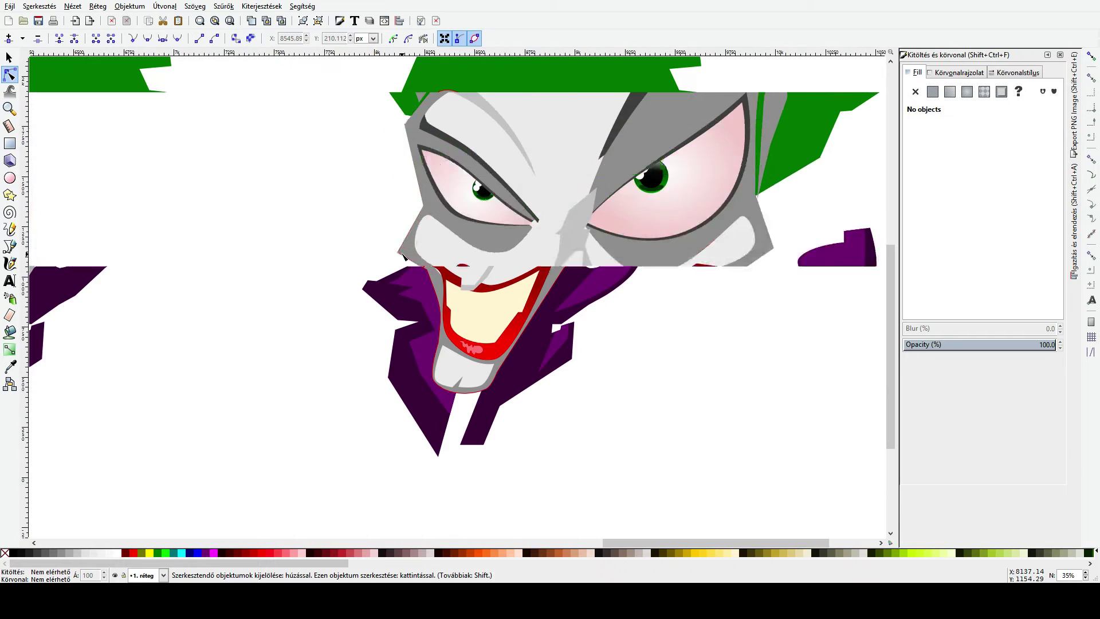
{"action": "left_click", "coordinate": [399, 256]}
{"action": "left_click_drag", "start_coordinate": [400, 255], "coordinate": [409, 253]}
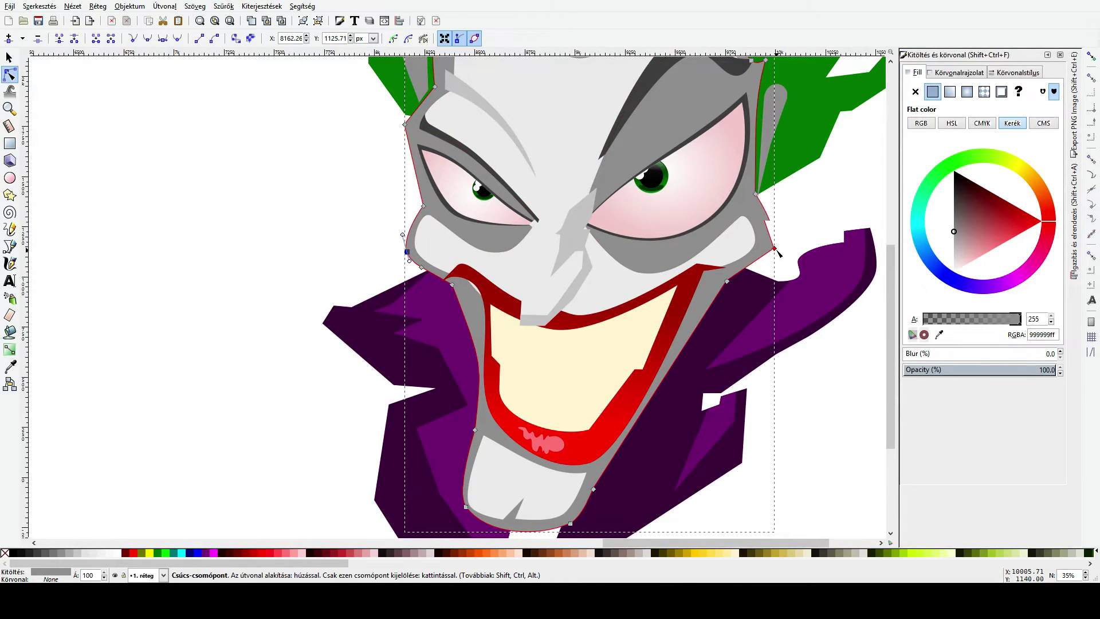
{"action": "left_click", "coordinate": [777, 250], "text": "ctrl"}
{"action": "left_click_drag", "start_coordinate": [777, 249], "coordinate": [772, 248]}
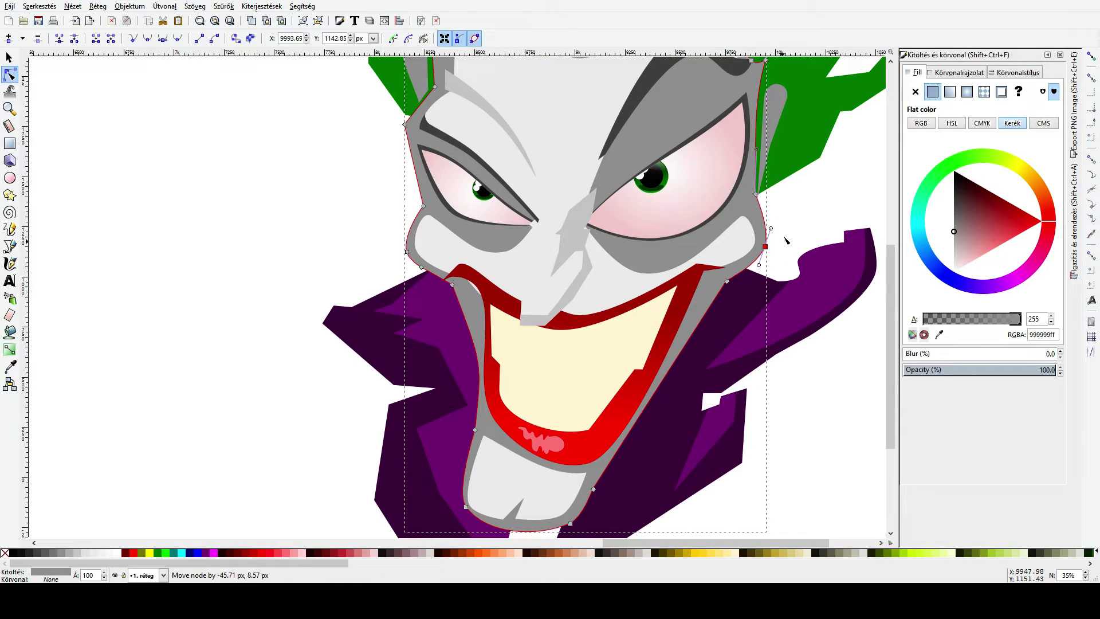
{"action": "left_click", "coordinate": [783, 256]}
Step: Draw a closed four-cornered shadow under the nose, overlapping the upper lip and teeth, and fill it black at 30% opacity
{"action": "scroll", "coordinate": [782, 257], "scroll_direction": "down", "scroll_amount": 3}
{"action": "left_click_drag", "start_coordinate": [781, 256], "coordinate": [682, 262]}
{"action": "scroll", "coordinate": [676, 227], "scroll_direction": "up", "scroll_amount": 3}
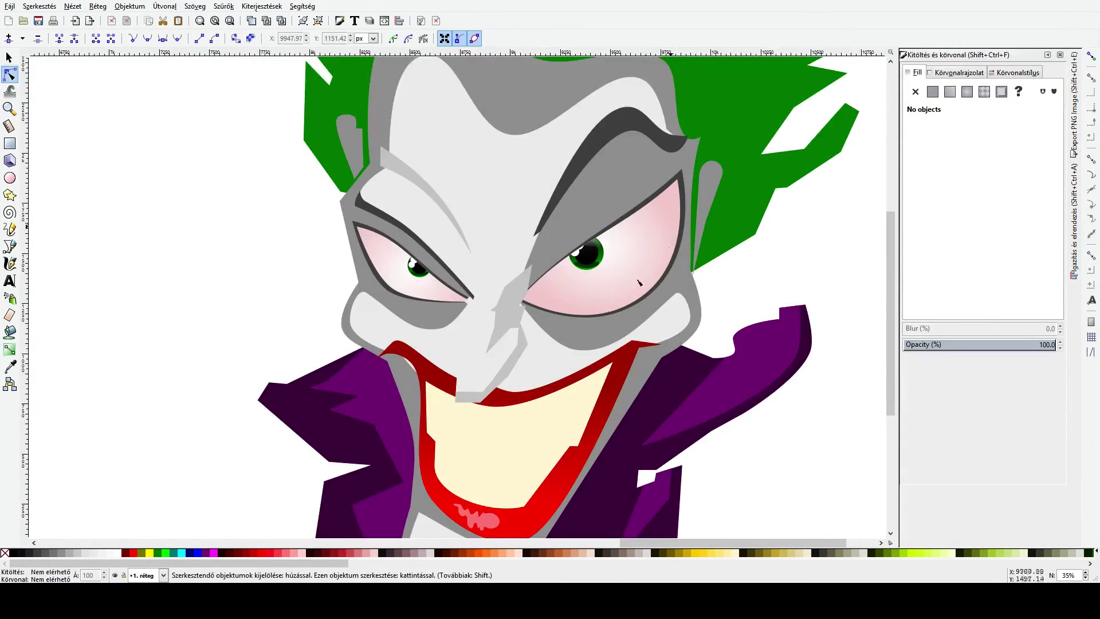
{"action": "left_click", "coordinate": [10, 246]}
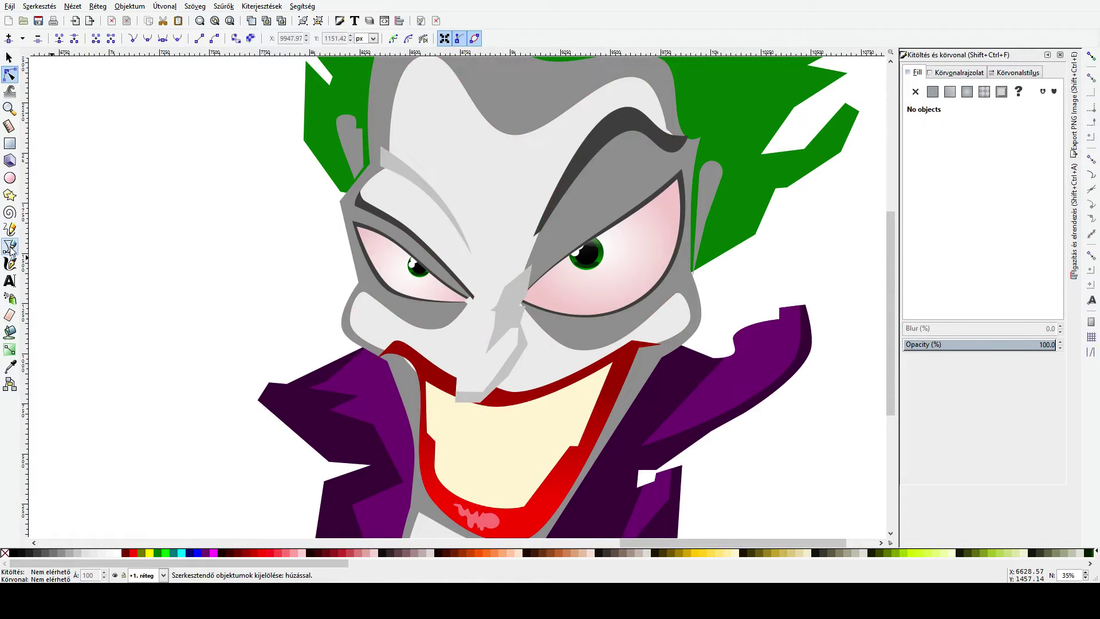
{"action": "left_click", "coordinate": [528, 345]}
{"action": "left_click", "coordinate": [514, 409]}
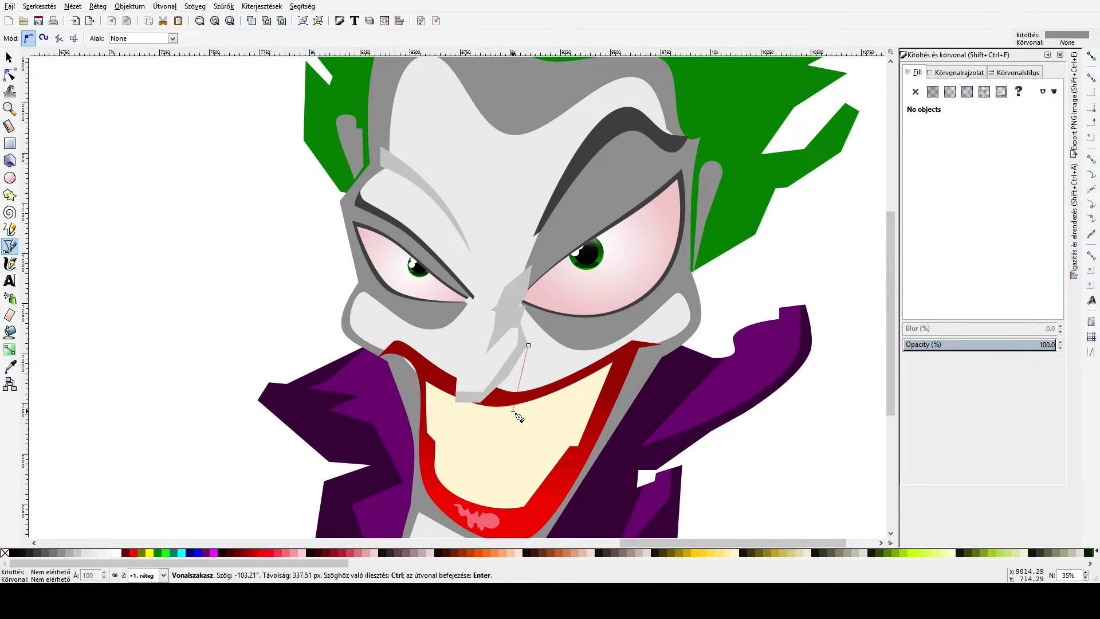
{"action": "left_click", "coordinate": [486, 425]}
{"action": "left_click", "coordinate": [462, 381]}
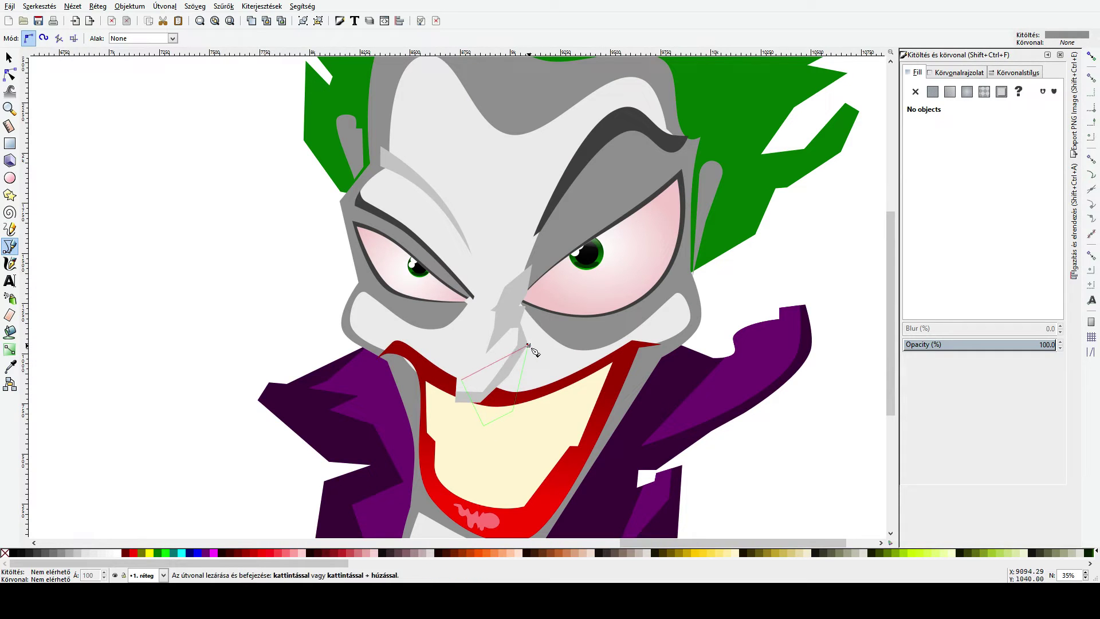
{"action": "left_click", "coordinate": [528, 345]}
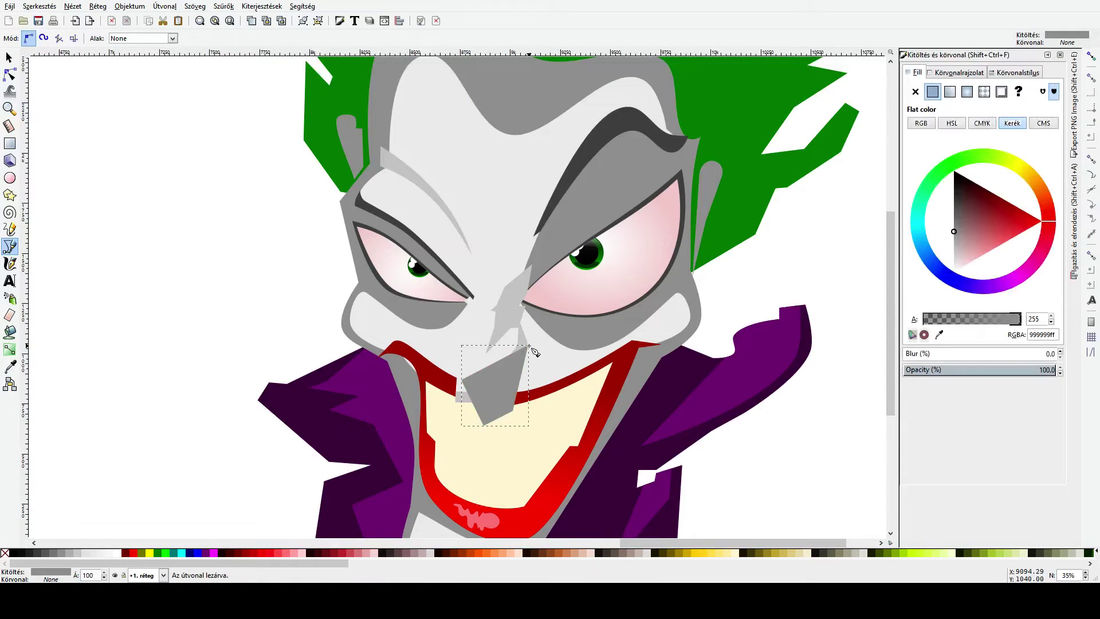
{"action": "left_click", "coordinate": [17, 553]}
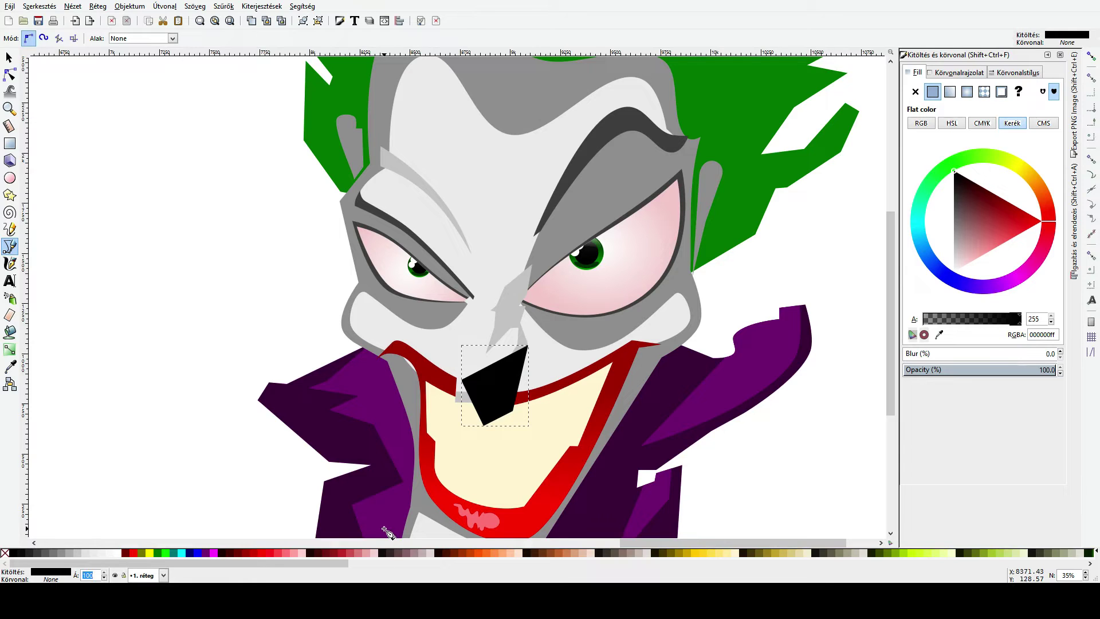
{"action": "key", "text": "Return"}
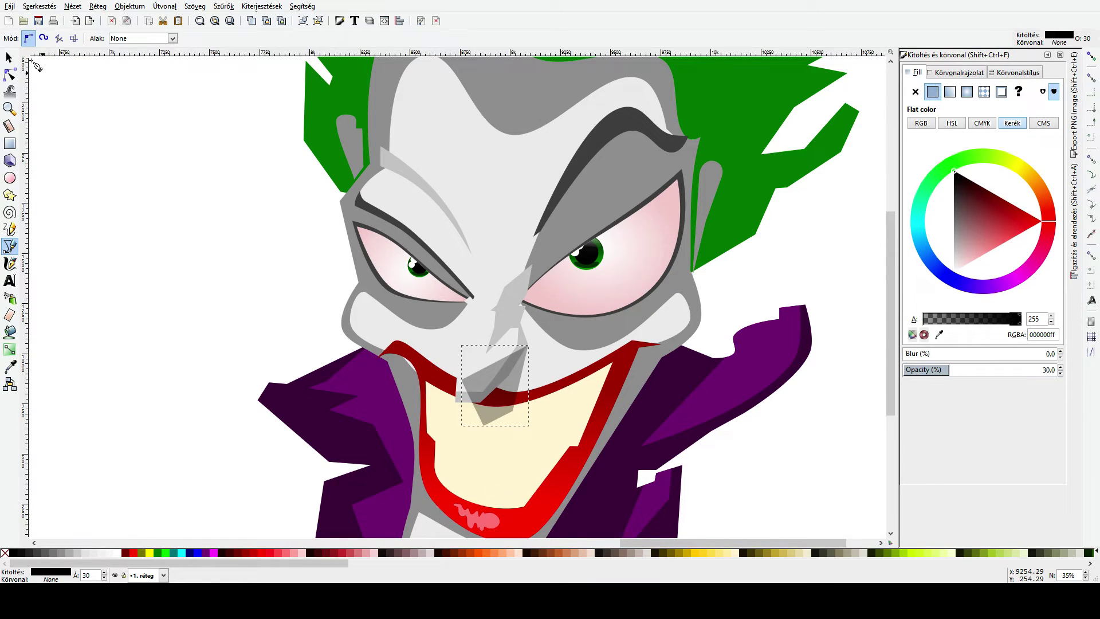
Step: Curve the lower edge of the nose shadow and place the shadow behind the nose in the stacking order
{"action": "left_click", "coordinate": [10, 75]}
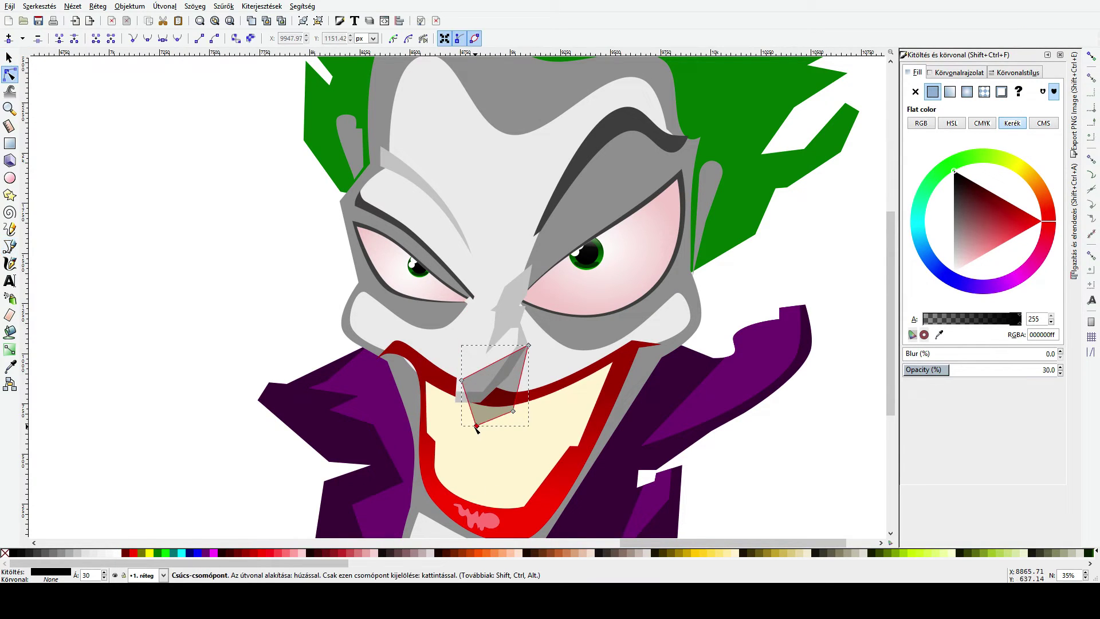
{"action": "left_click_drag", "start_coordinate": [477, 429], "coordinate": [486, 430]}
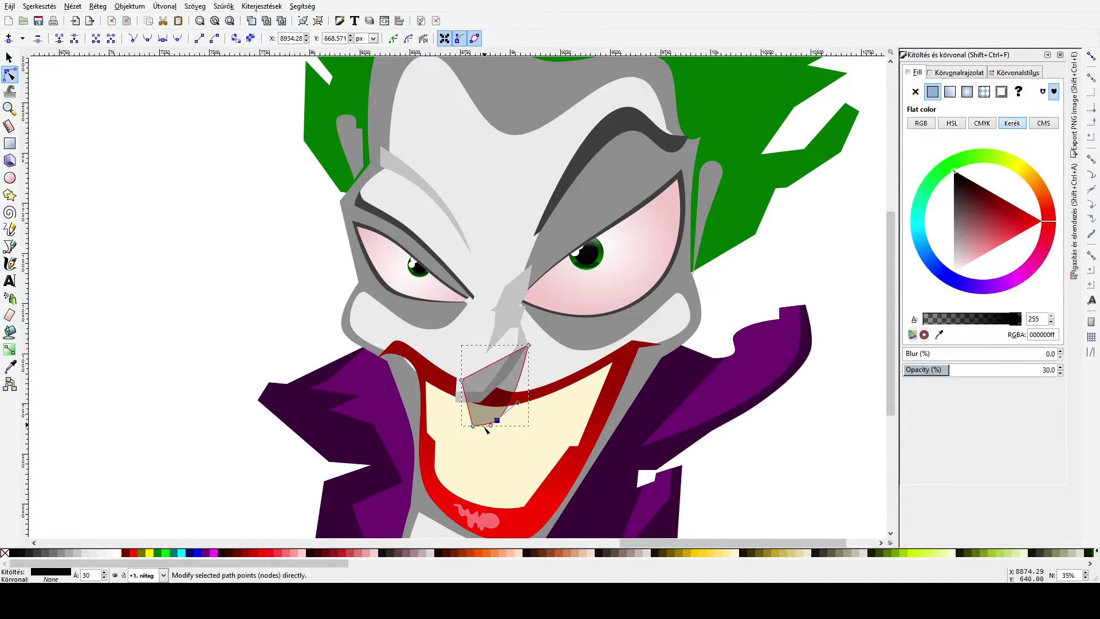
{"action": "key", "text": "s"}
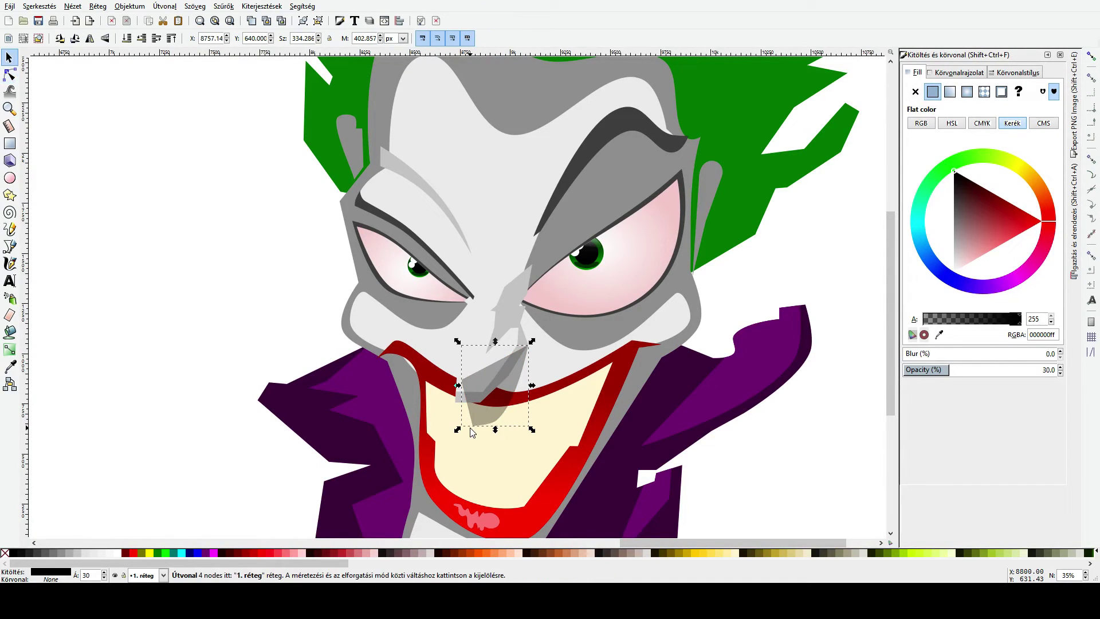
{"action": "scroll", "coordinate": [471, 433], "scroll_direction": "down", "scroll_amount": 2, "text": "ctrl"}
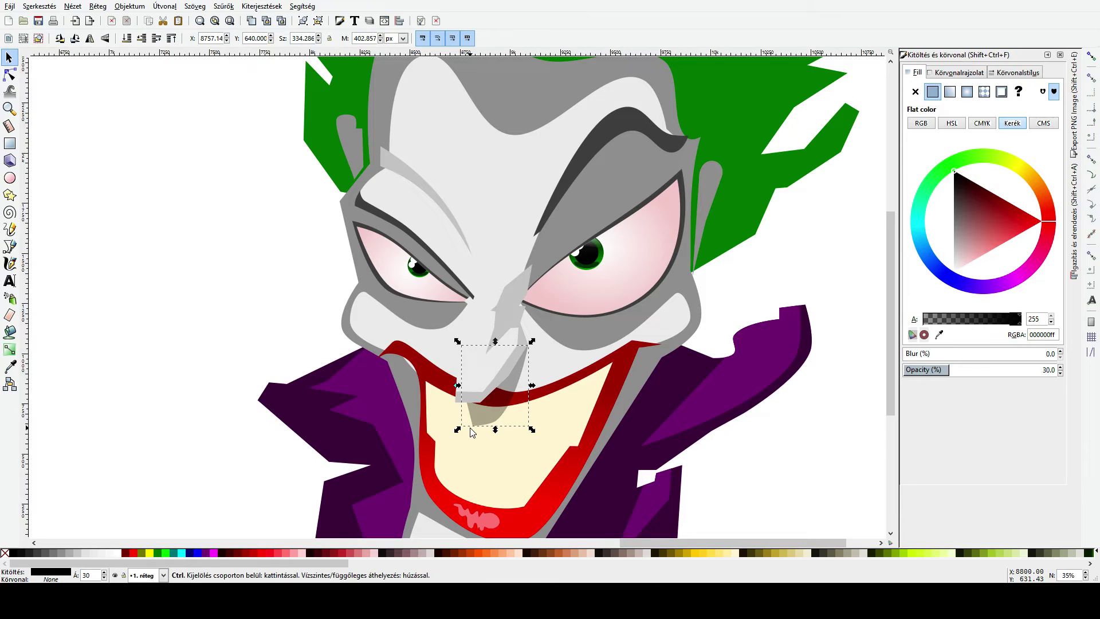
{"action": "left_click", "coordinate": [284, 406]}
{"action": "scroll", "coordinate": [285, 407], "scroll_direction": "down", "scroll_amount": 2}
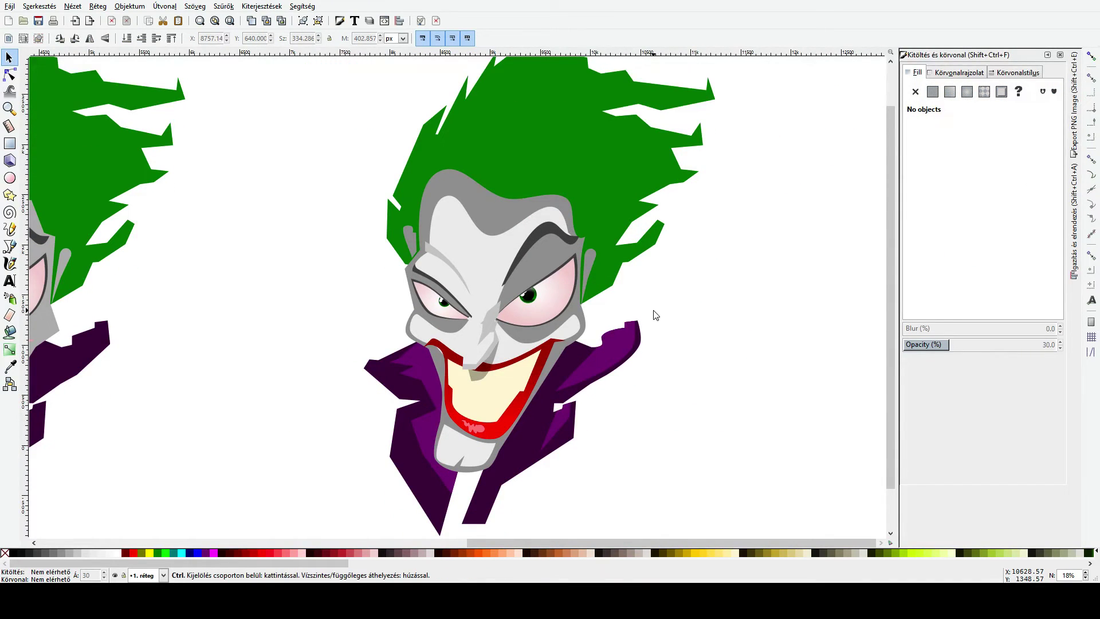
{"action": "scroll", "coordinate": [573, 290], "scroll_direction": "up", "scroll_amount": 1, "text": "ctrl"}
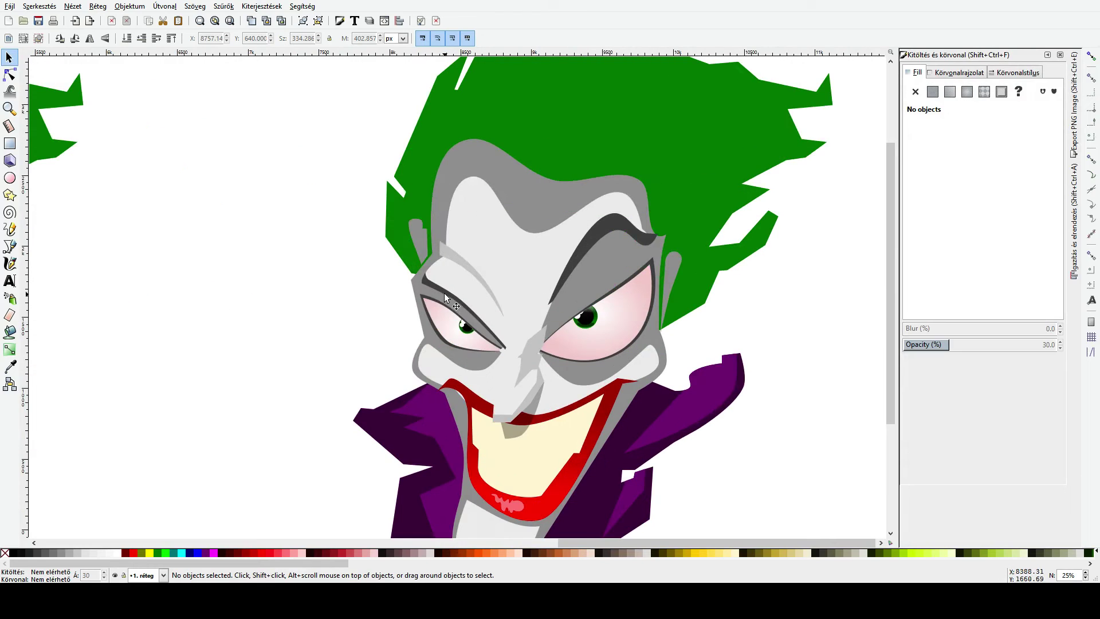
Step: Try moving the dark brow line above the narrow eye higher up the forehead and undo the moves
{"action": "left_click_drag", "start_coordinate": [448, 286], "coordinate": [448, 279]}
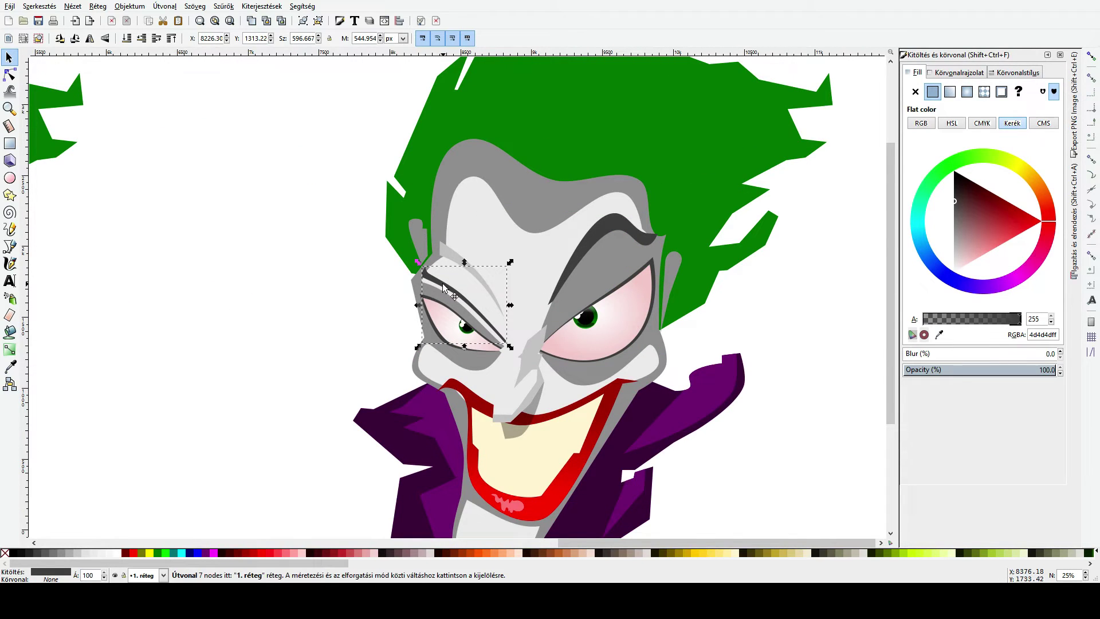
{"action": "key", "text": "ctrl+z"}
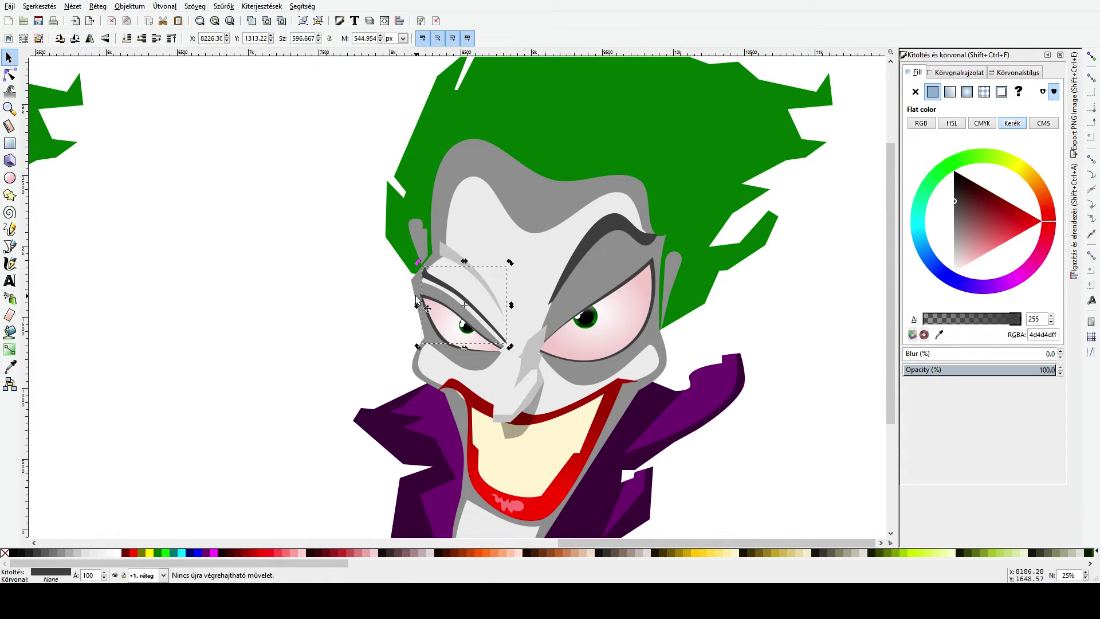
{"action": "key", "text": "ctrl+z"}
{"action": "left_click", "coordinate": [274, 331]}
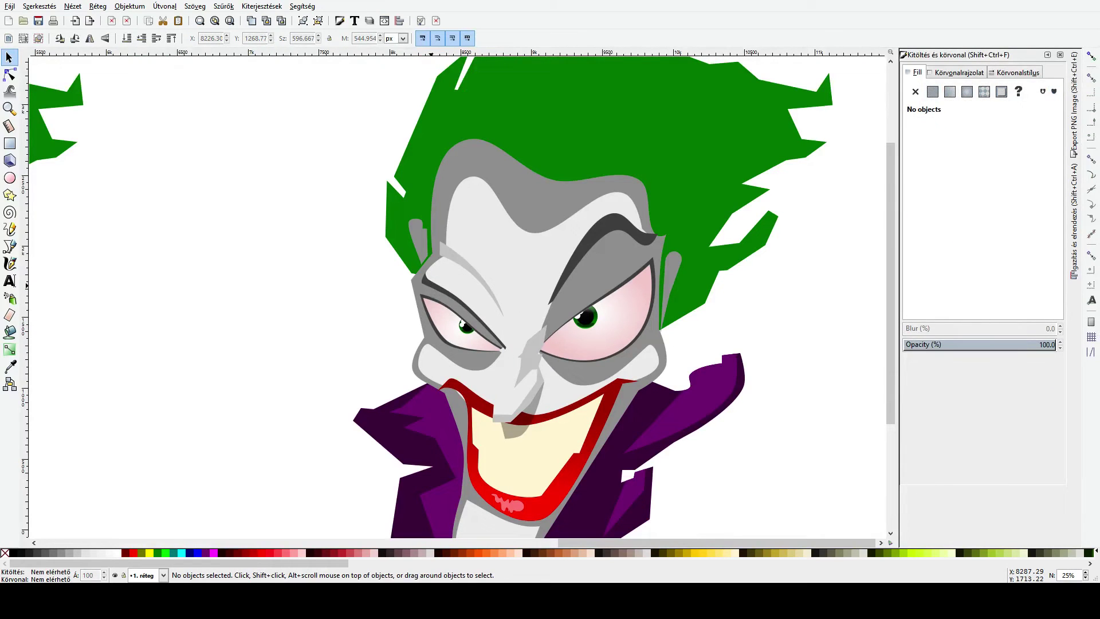
{"action": "left_click_drag", "start_coordinate": [432, 285], "coordinate": [446, 251]}
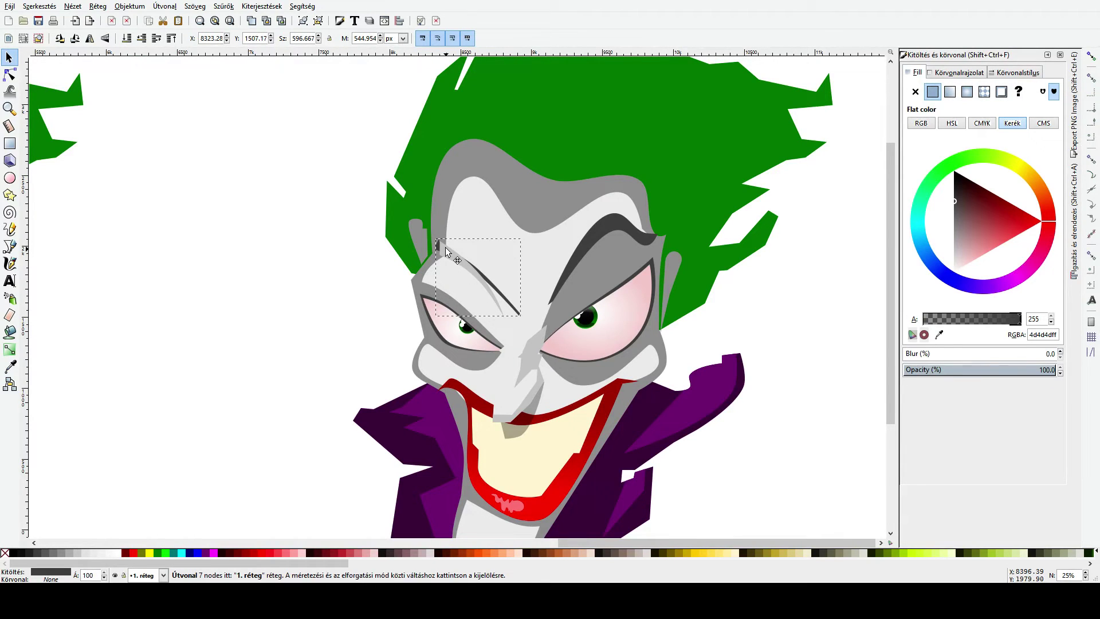
{"action": "key", "text": "ctrl"}
{"action": "key", "text": "ctrl+z"}
{"action": "left_click", "coordinate": [257, 373]}
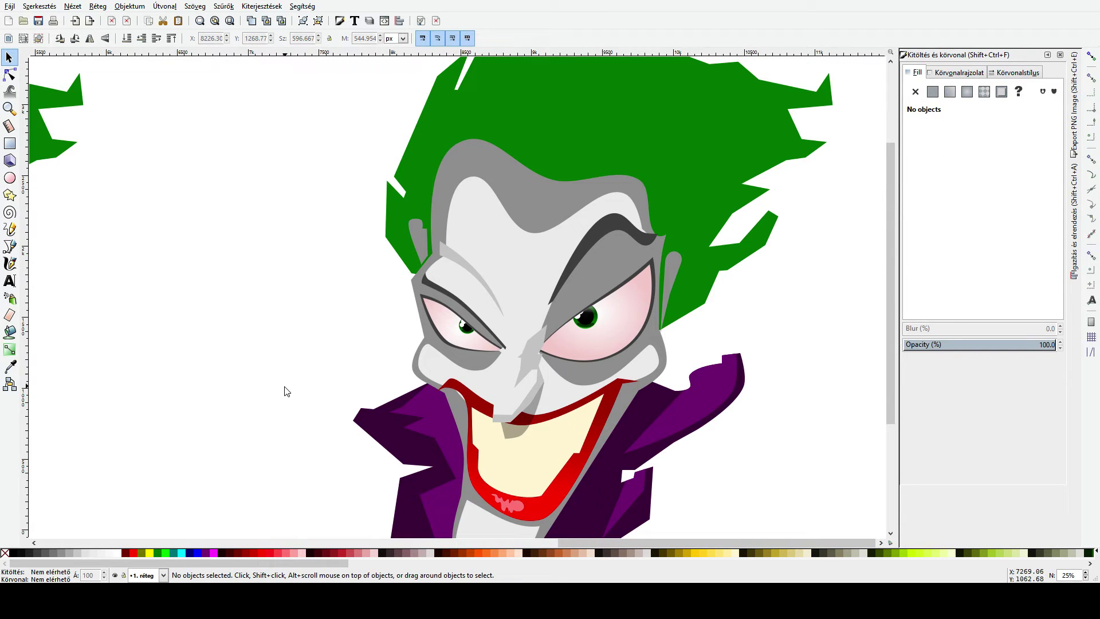
Step: Bend the hair outline on the narrow-eye side into smooth curves from the temple up to the spikes near the crown
{"action": "left_click", "coordinate": [10, 74]}
{"action": "left_click", "coordinate": [399, 229]}
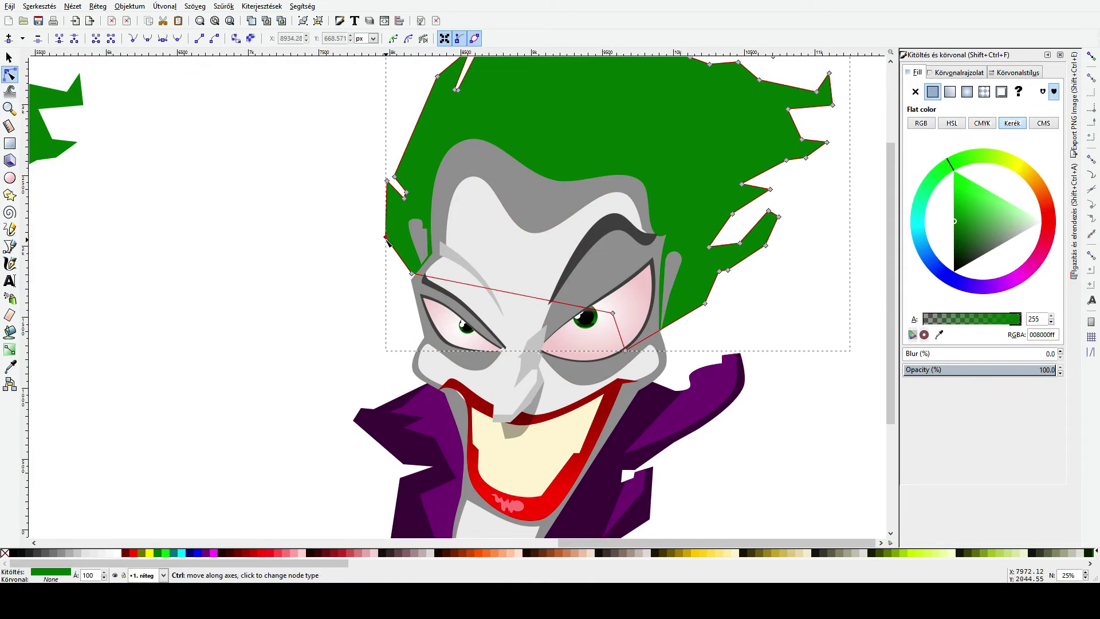
{"action": "left_click_drag", "start_coordinate": [399, 197], "coordinate": [400, 187]}
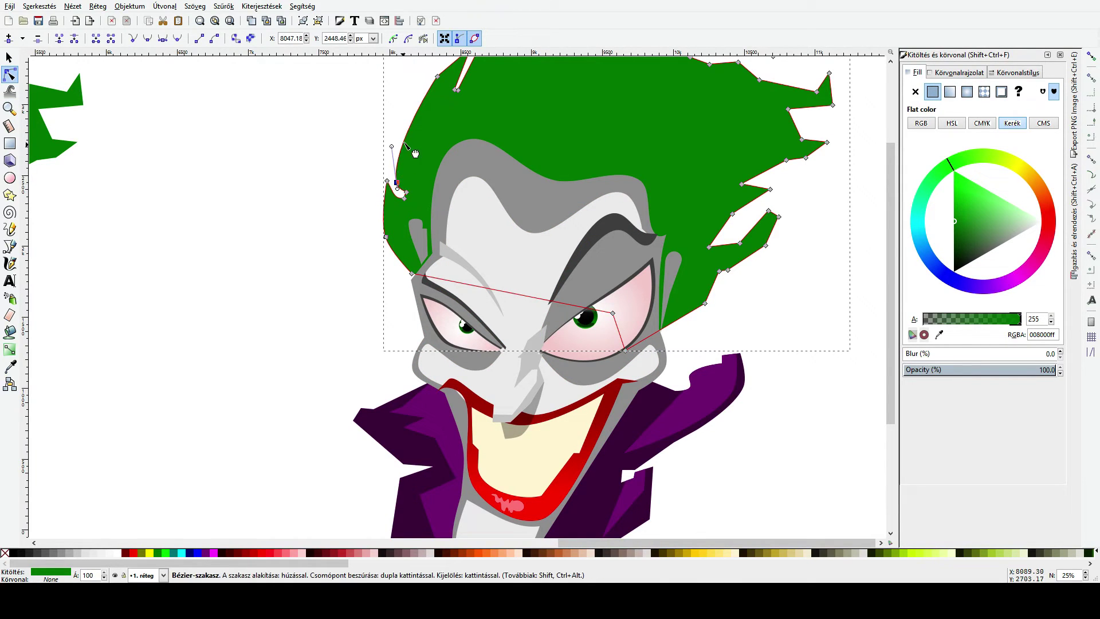
{"action": "scroll", "coordinate": [449, 271], "scroll_direction": "up", "scroll_amount": 8}
{"action": "left_click_drag", "start_coordinate": [449, 270], "coordinate": [477, 234]}
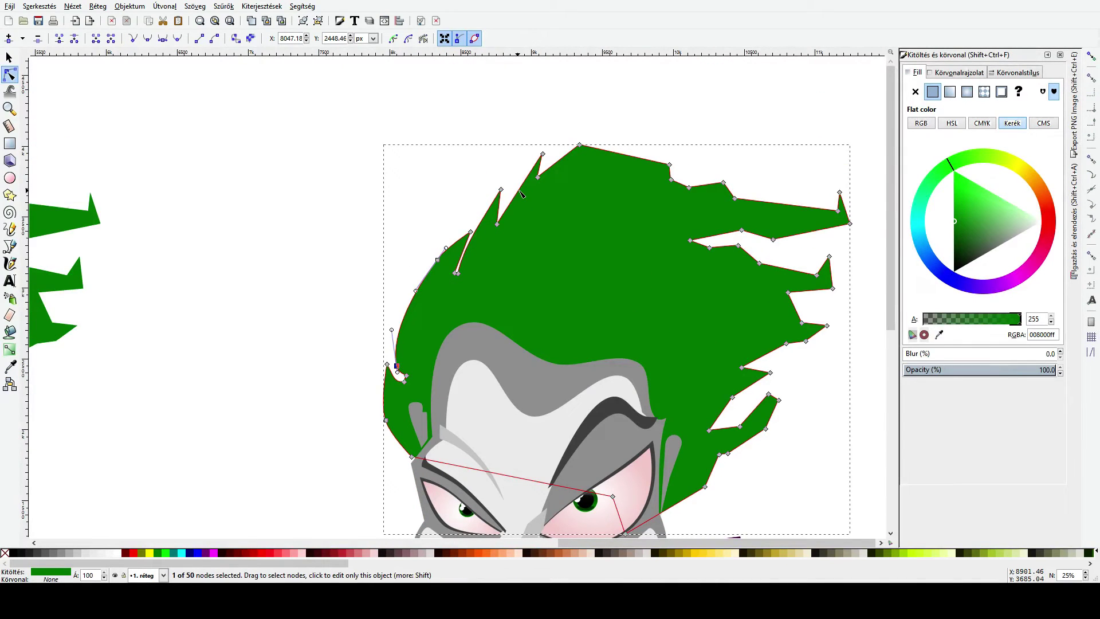
{"action": "left_click_drag", "start_coordinate": [518, 192], "coordinate": [513, 188]}
Step: Round the crown of the hair and bend the top two windswept strands into smooth curves with hooked ends
{"action": "left_click_drag", "start_coordinate": [623, 154], "coordinate": [626, 150]}
{"action": "left_click_drag", "start_coordinate": [715, 184], "coordinate": [713, 180]}
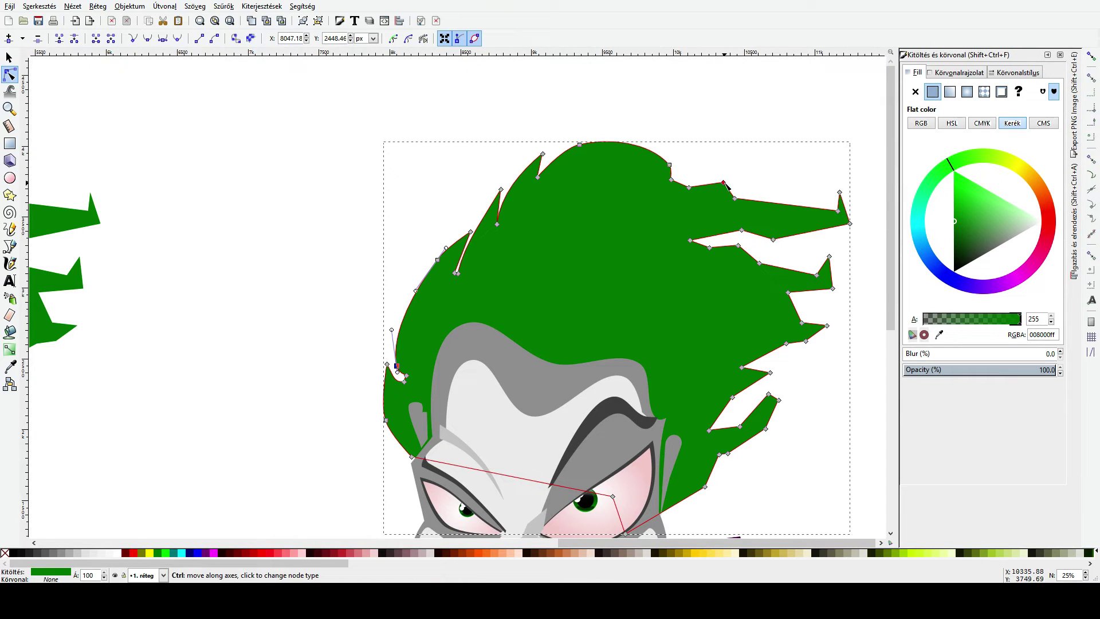
{"action": "left_click_drag", "start_coordinate": [833, 213], "coordinate": [805, 240]}
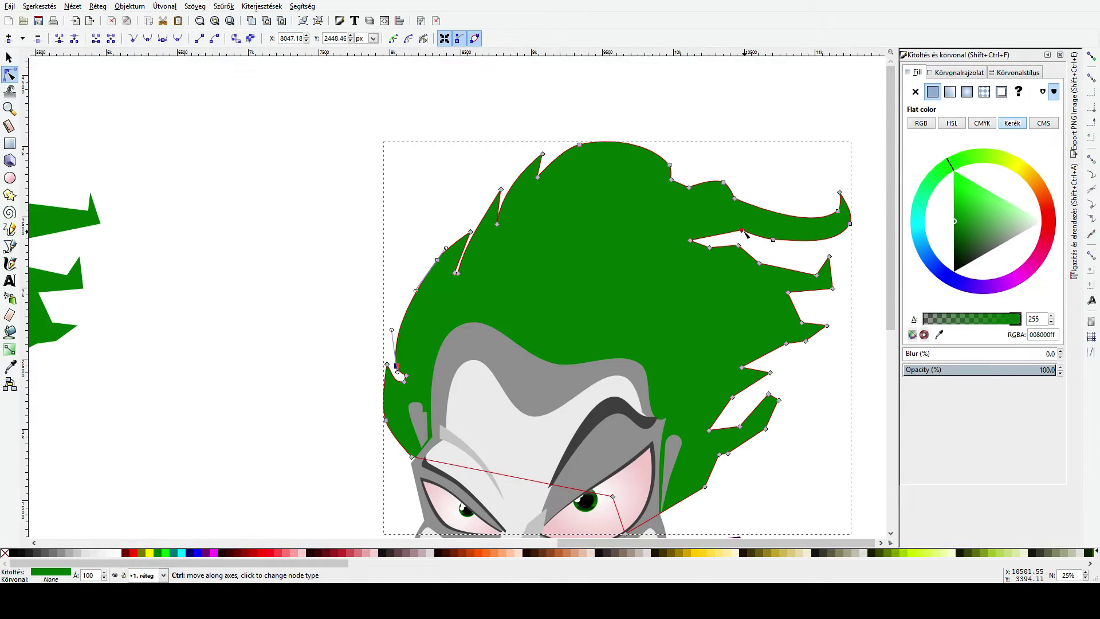
{"action": "left_click", "coordinate": [833, 289]}
{"action": "left_click_drag", "start_coordinate": [836, 294], "coordinate": [824, 299]}
{"action": "left_click", "coordinate": [840, 358]}
{"action": "left_click", "coordinate": [789, 240]}
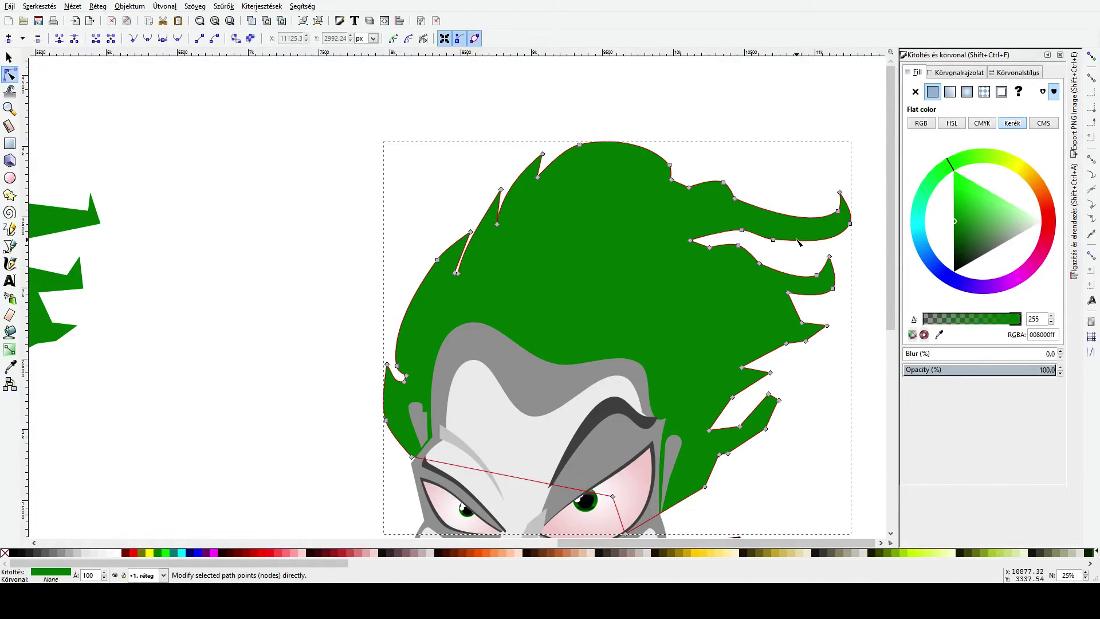
Step: Shrink the inner end of the gap between the top two strands to about half size and narrow it
{"action": "left_click_drag", "start_coordinate": [670, 211], "coordinate": [782, 281]}
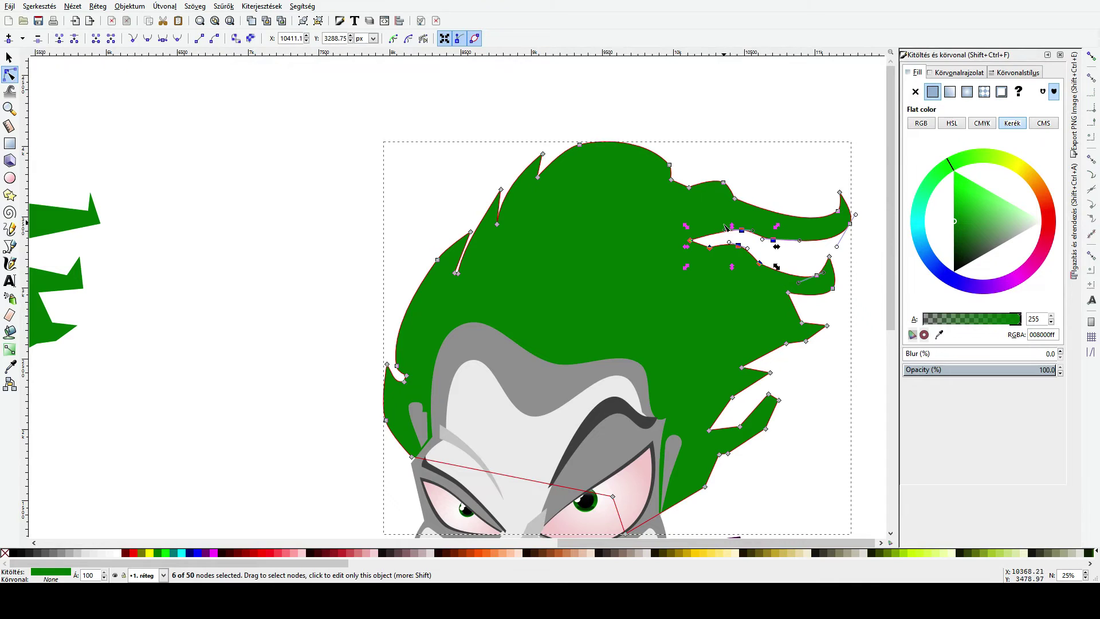
{"action": "left_click_drag", "start_coordinate": [736, 231], "coordinate": [755, 267]}
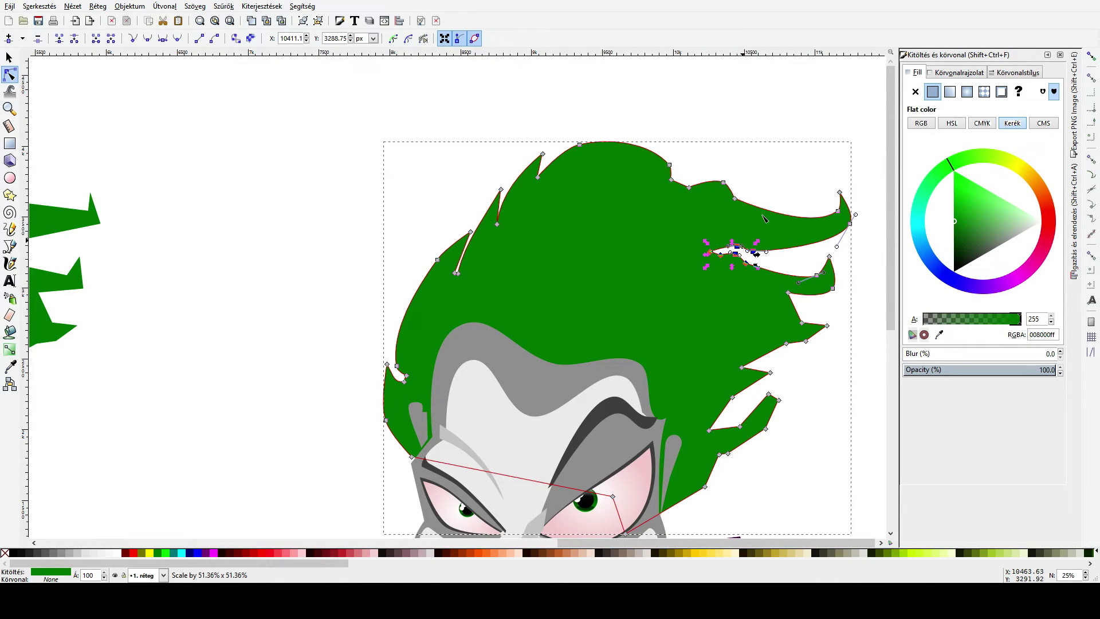
{"action": "key", "text": "Escape"}
{"action": "left_click", "coordinate": [746, 262]}
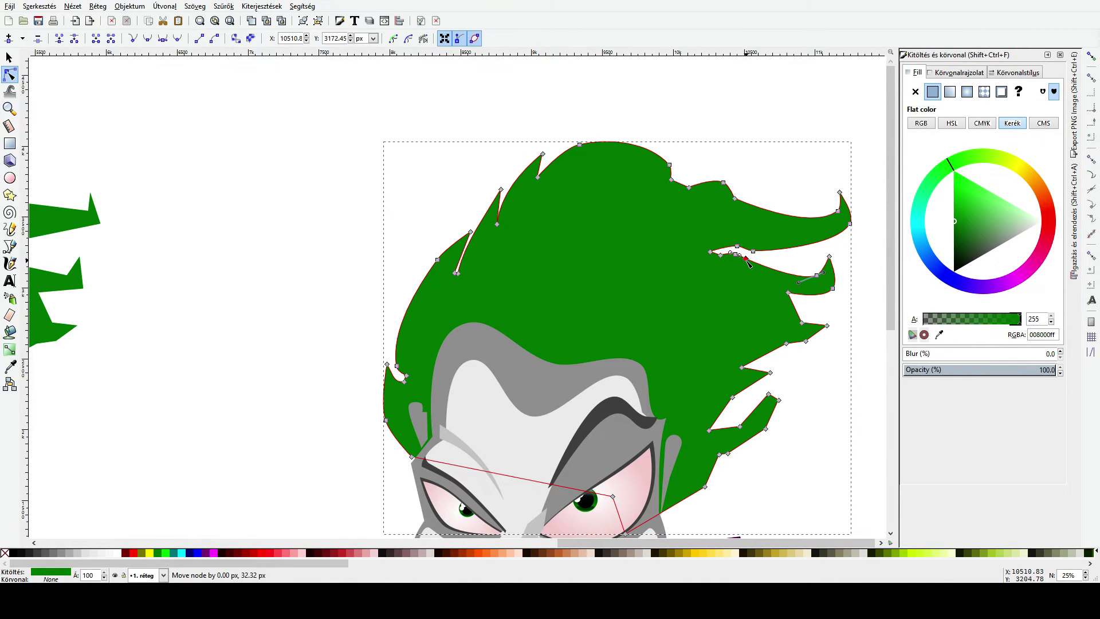
Step: Delete the second strand's inner corner point and pull its tip up and outward so it follows the top strand
{"action": "left_click", "coordinate": [817, 276]}
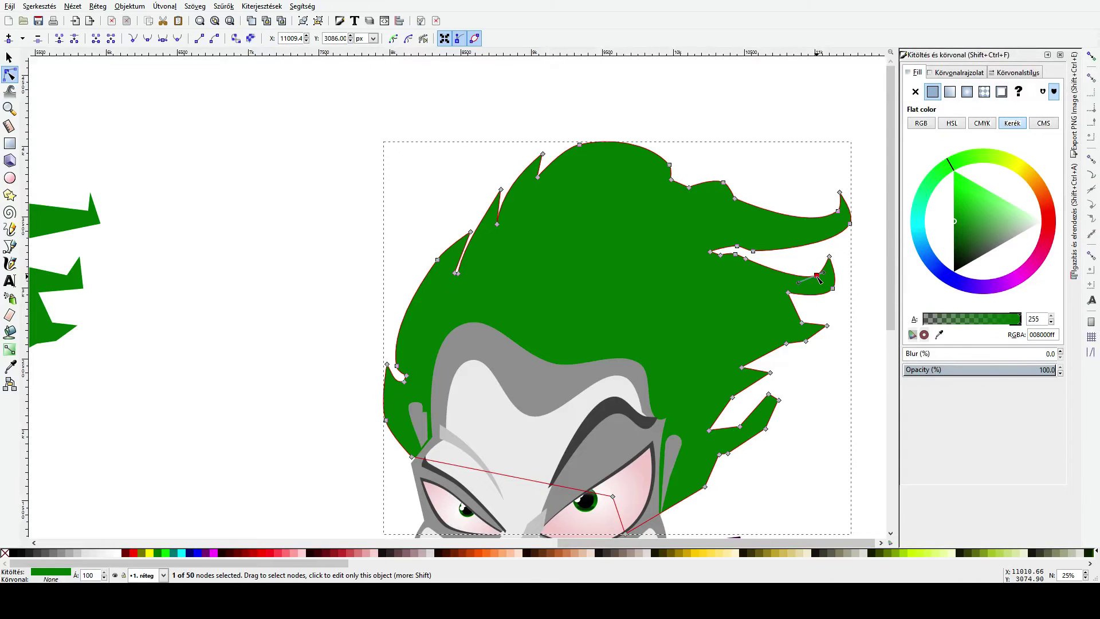
{"action": "key", "text": "Delete"}
{"action": "left_click_drag", "start_coordinate": [819, 279], "coordinate": [852, 275]}
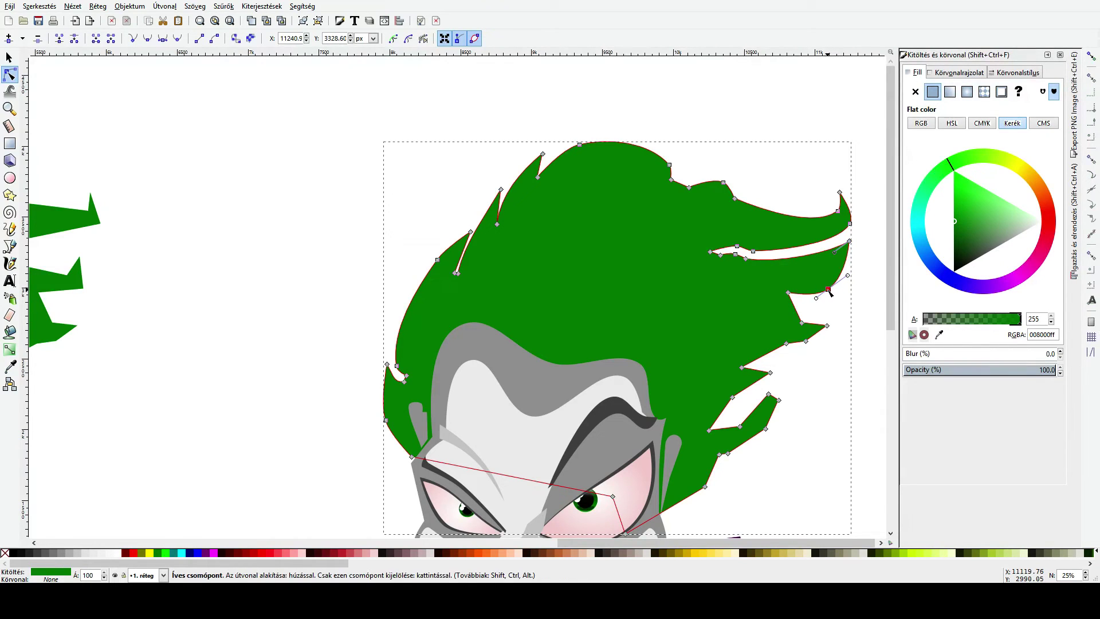
{"action": "left_click", "coordinate": [823, 373]}
Step: Curve the edges of the third and fourth strands and pull the fourth strand's tip up and outward
{"action": "scroll", "coordinate": [817, 365], "scroll_direction": "down", "scroll_amount": 1, "text": "ctrl"}
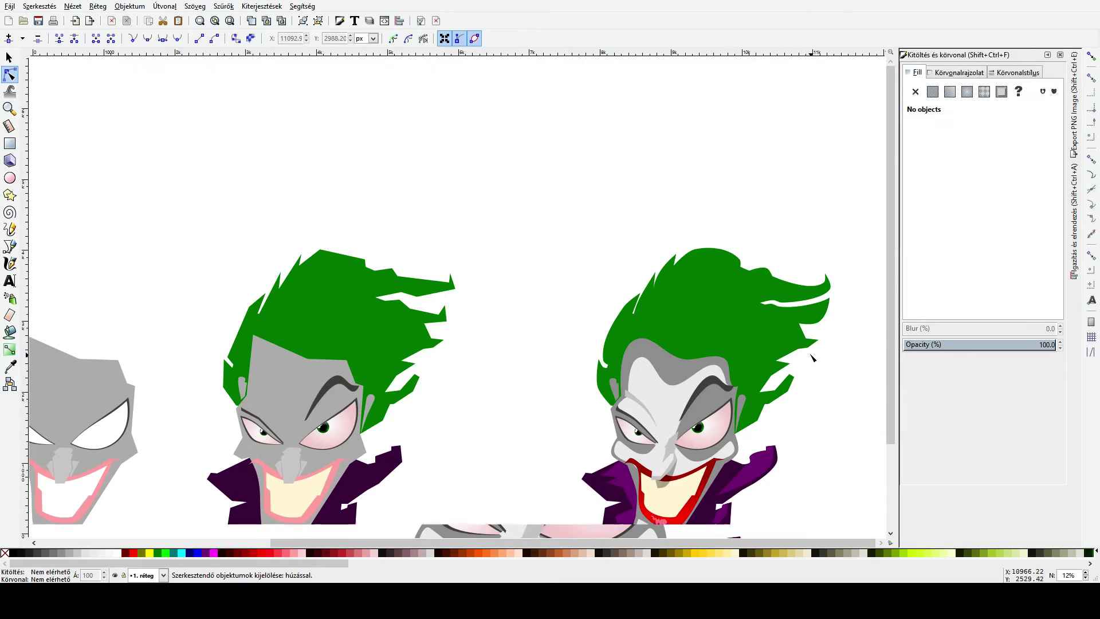
{"action": "scroll", "coordinate": [814, 358], "scroll_direction": "down", "scroll_amount": 1}
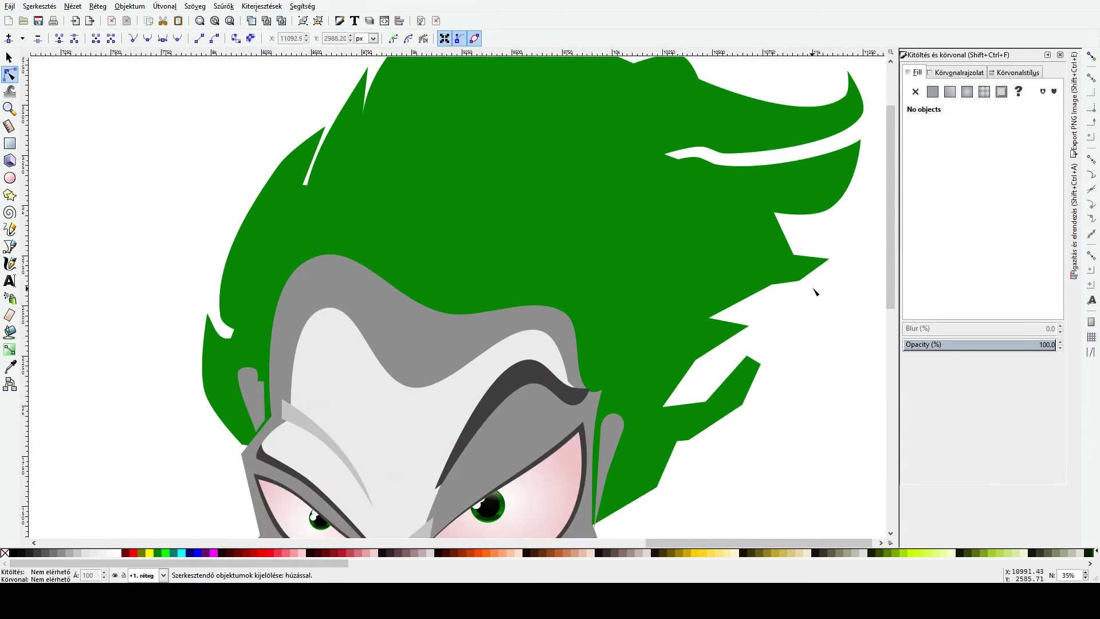
{"action": "left_click", "coordinate": [816, 266]}
{"action": "left_click_drag", "start_coordinate": [797, 256], "coordinate": [802, 274]}
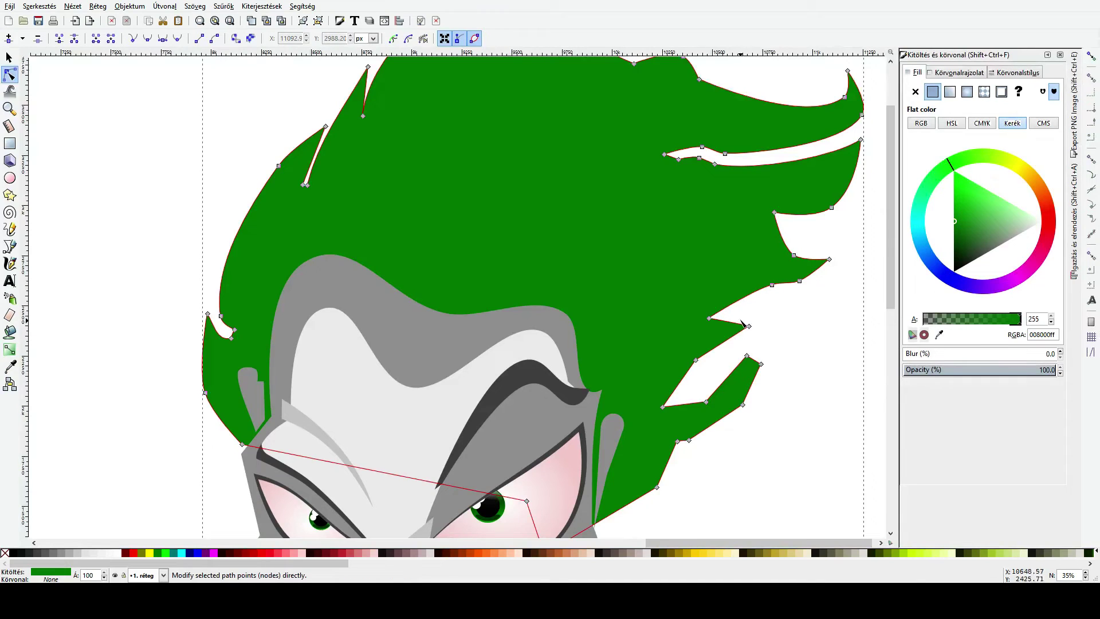
{"action": "mouse_move", "coordinate": [749, 326]}
{"action": "left_mouse_down"}
{"action": "mouse_move", "coordinate": [765, 305]}
{"action": "mouse_move", "coordinate": [739, 336]}
{"action": "left_mouse_up"}
{"action": "left_click", "coordinate": [696, 360], "text": "ctrl"}
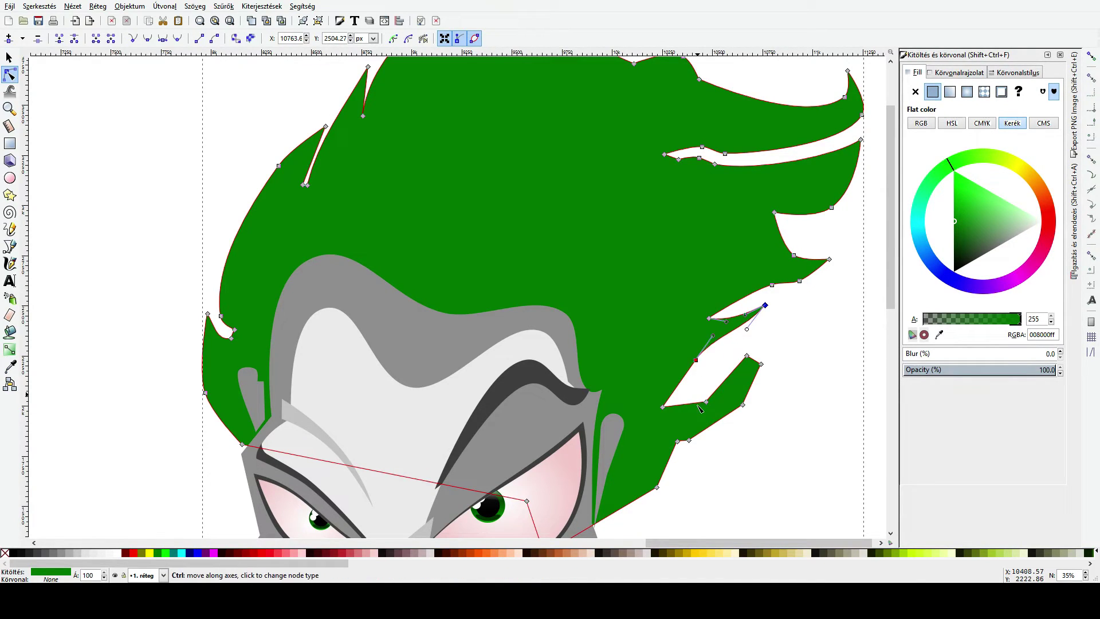
Step: Smooth both edges of the lowest hair strand and reduce its blunt end to a single pointed tip
{"action": "left_click", "coordinate": [707, 402], "text": "ctrl"}
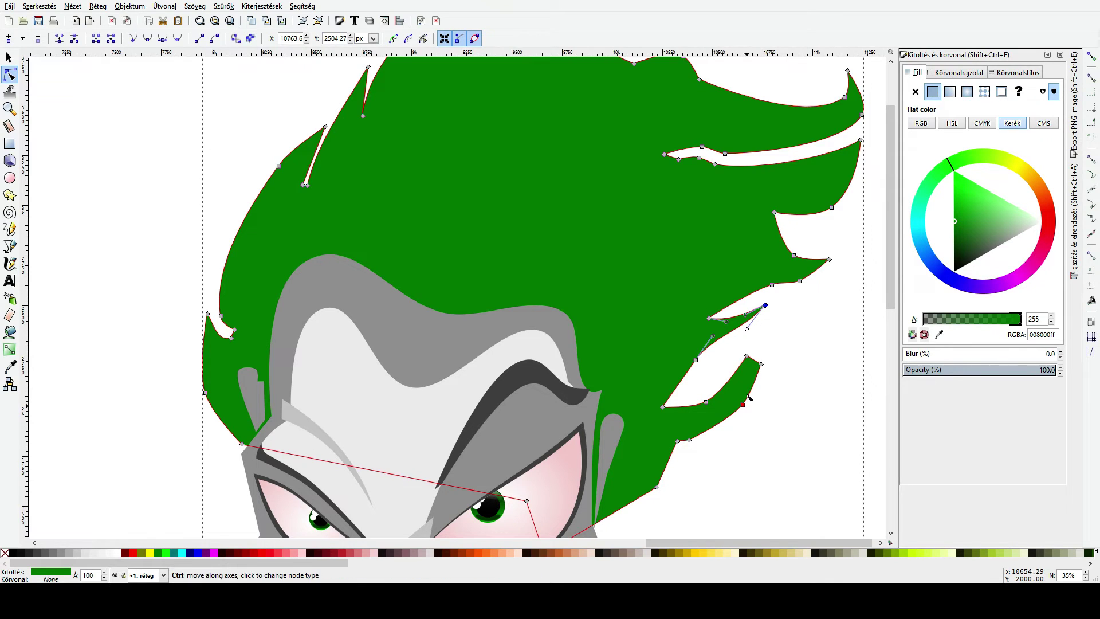
{"action": "left_click_drag", "start_coordinate": [750, 360], "coordinate": [746, 371]}
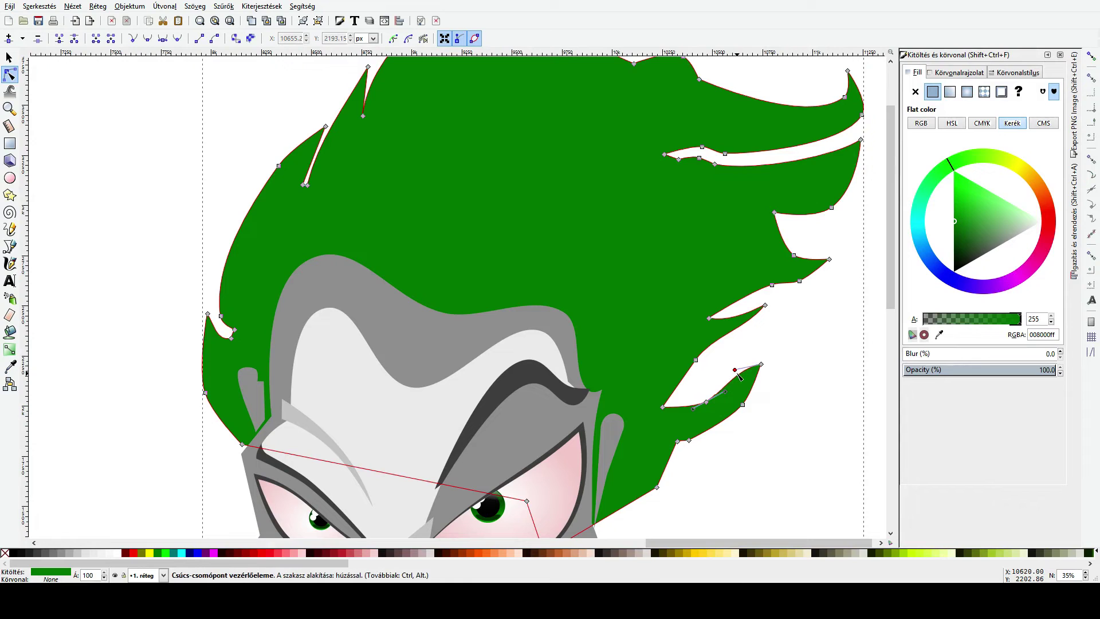
{"action": "left_click", "coordinate": [776, 423]}
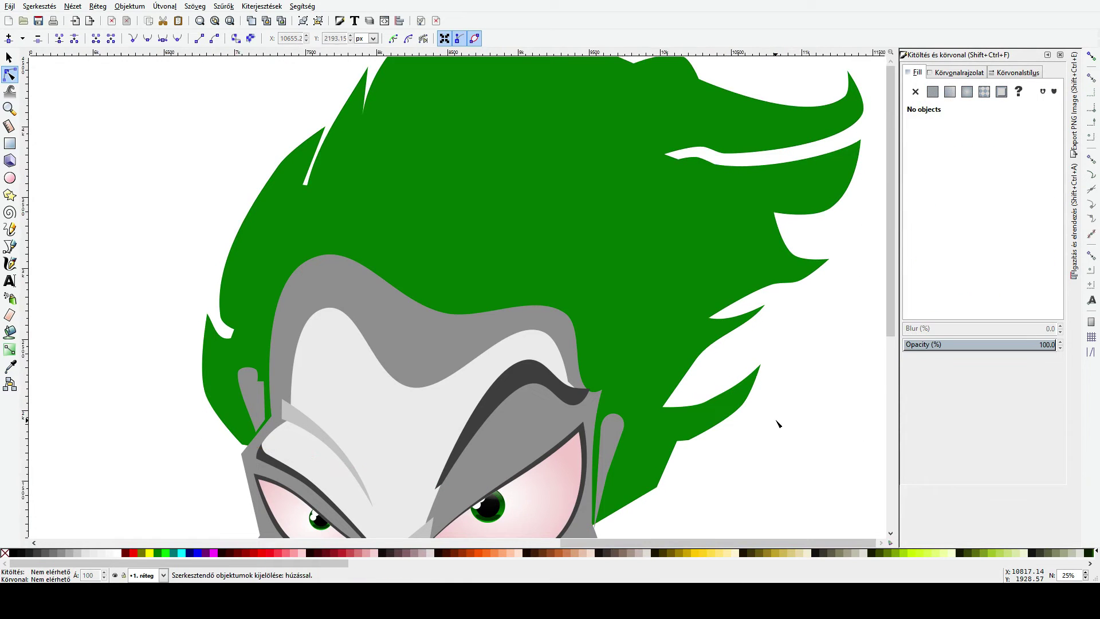
Step: Remove the extra point on the underside of the third strand and reshape that edge into one smooth curve
{"action": "scroll", "coordinate": [776, 423], "scroll_direction": "down", "scroll_amount": 2}
{"action": "scroll", "coordinate": [802, 375], "scroll_direction": "up", "scroll_amount": 1}
{"action": "left_click", "coordinate": [785, 343]}
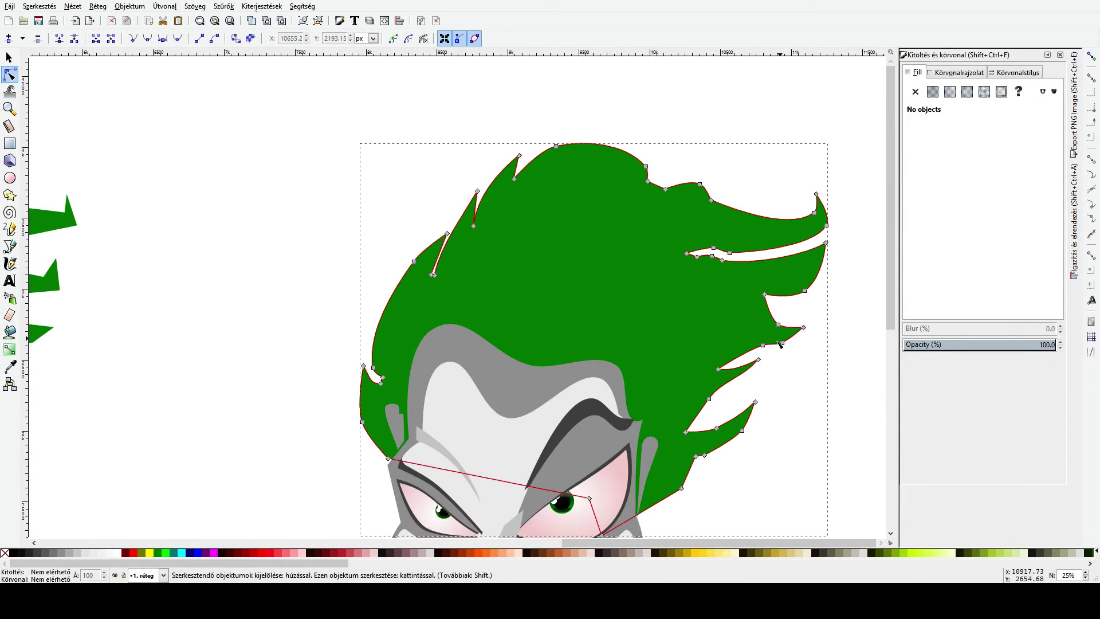
{"action": "left_click", "coordinate": [786, 344]}
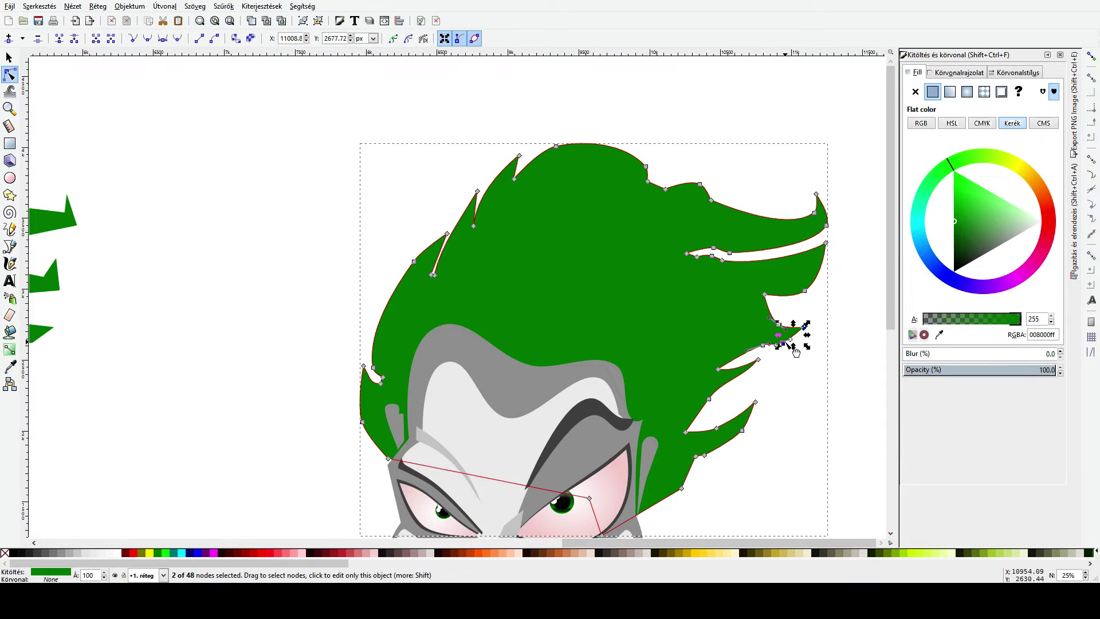
{"action": "left_click", "coordinate": [782, 343]}
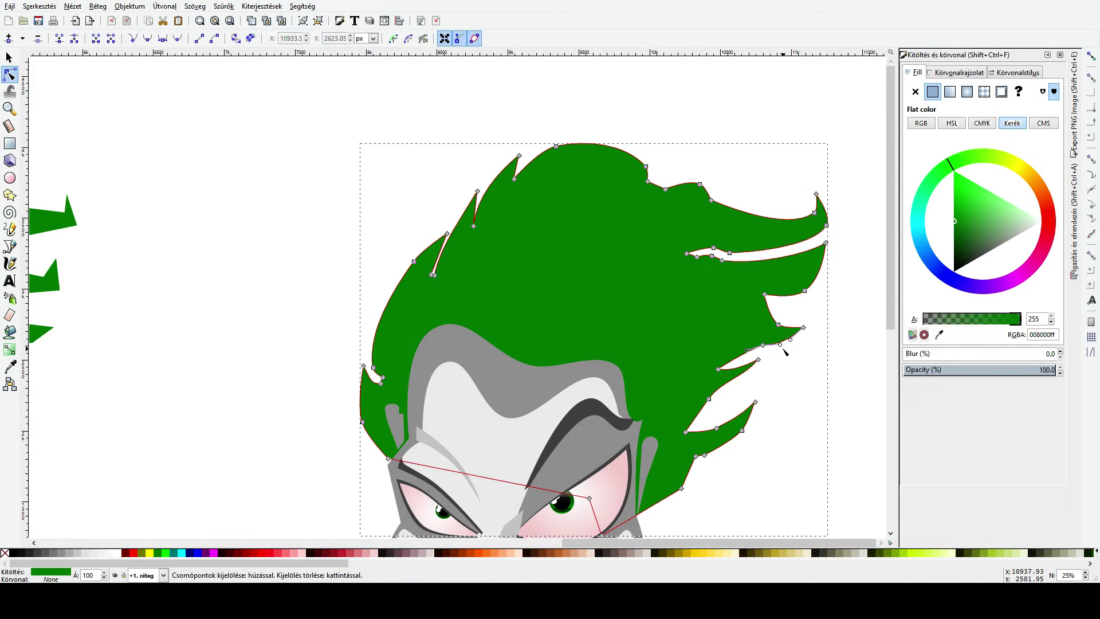
{"action": "left_click_drag", "start_coordinate": [784, 346], "coordinate": [783, 350]}
{"action": "left_click", "coordinate": [751, 432]}
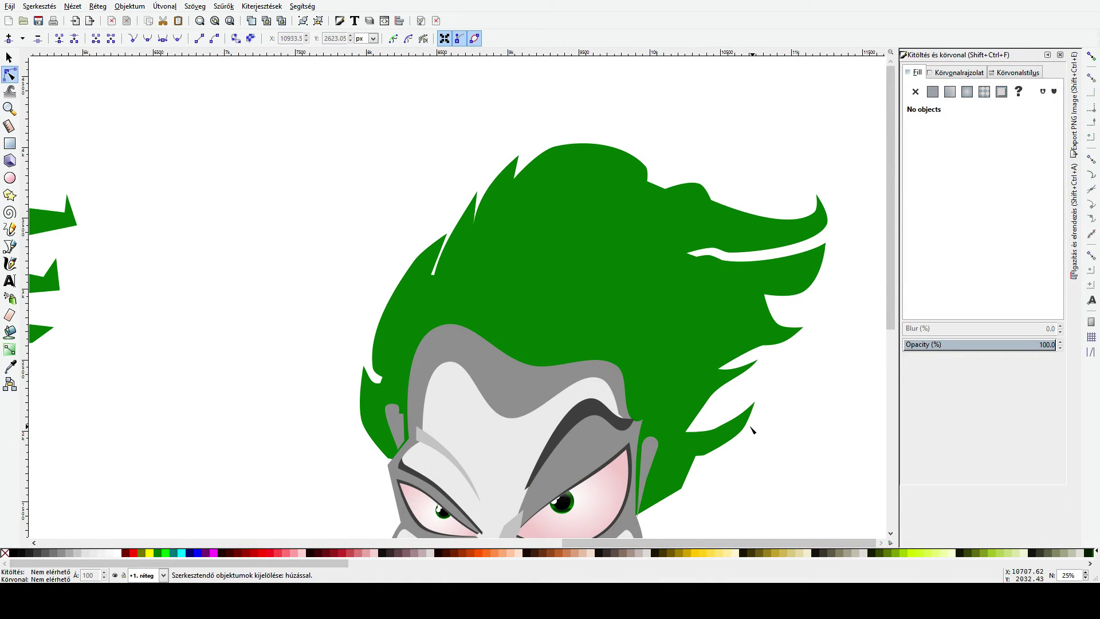
Step: Curve the lower hair edge beside the ear and delete the extra point where the lowest strand's underside meets it
{"action": "left_click", "coordinate": [723, 433]}
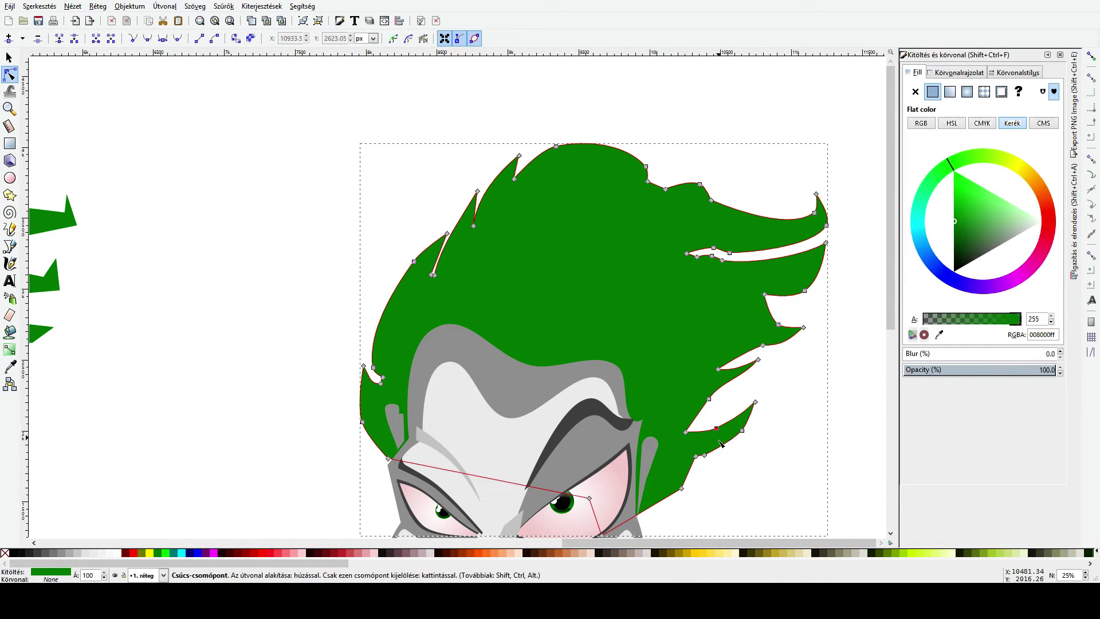
{"action": "left_click", "coordinate": [681, 488], "text": "ctrl"}
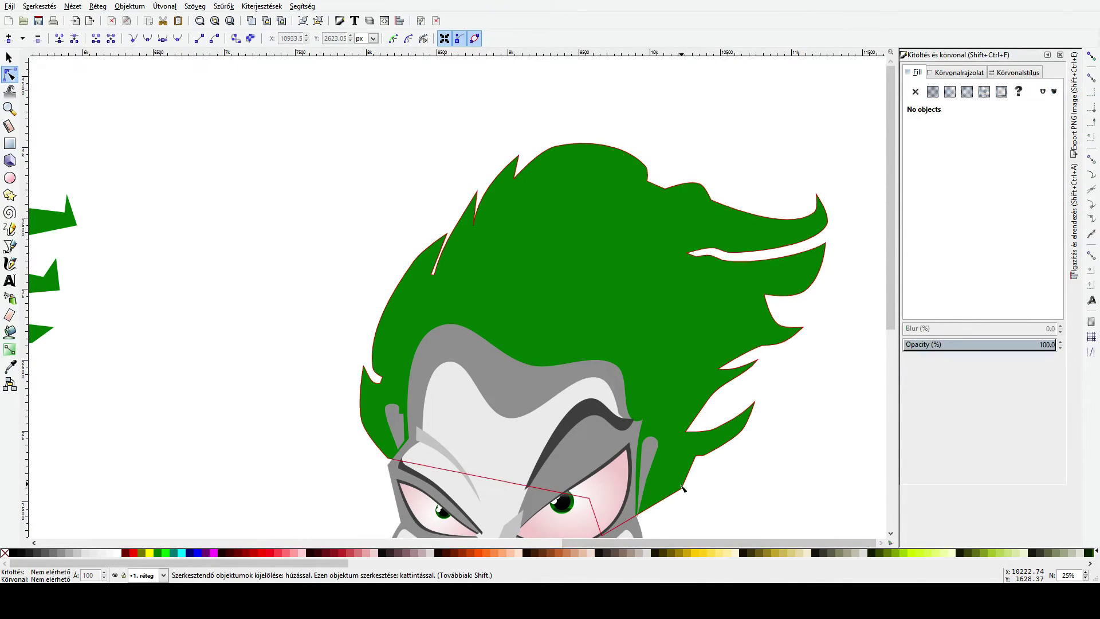
{"action": "left_click", "coordinate": [700, 505]}
{"action": "left_click", "coordinate": [706, 459]}
{"action": "left_click", "coordinate": [705, 456]}
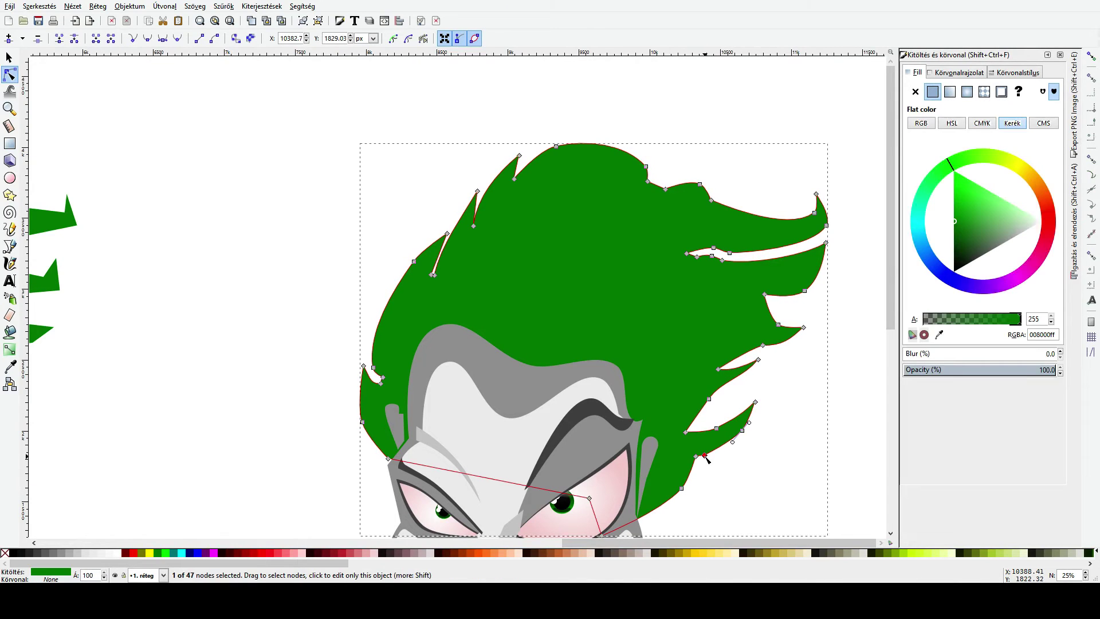
{"action": "left_click", "coordinate": [713, 459]}
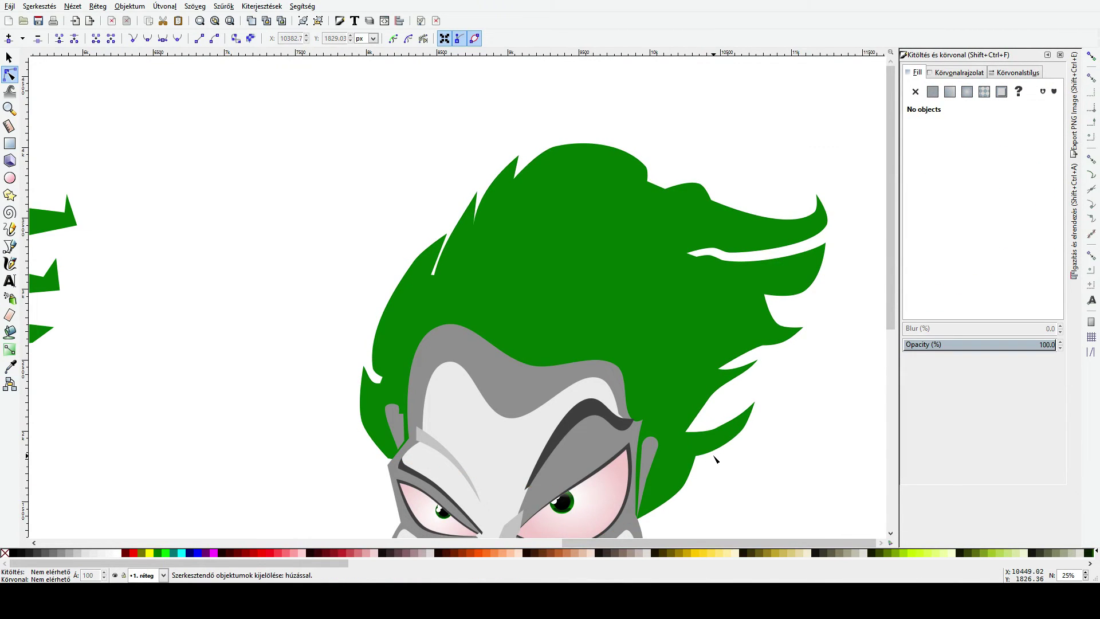
{"action": "scroll", "coordinate": [715, 458], "scroll_direction": "down", "scroll_amount": 2}
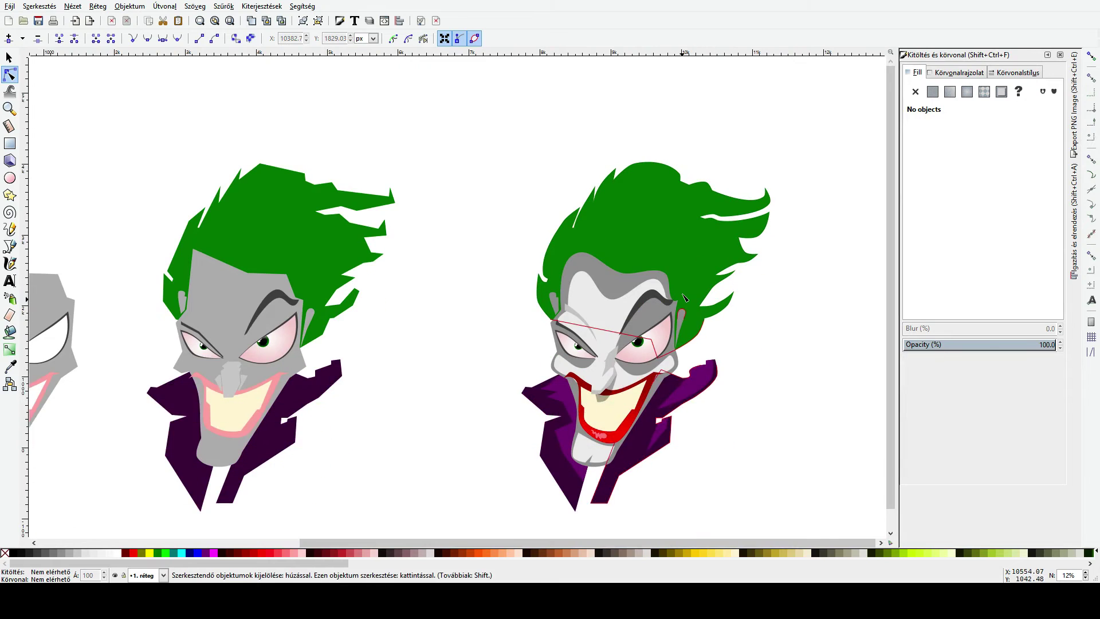
{"action": "key", "text": "s"}
{"action": "left_click", "coordinate": [693, 232]}
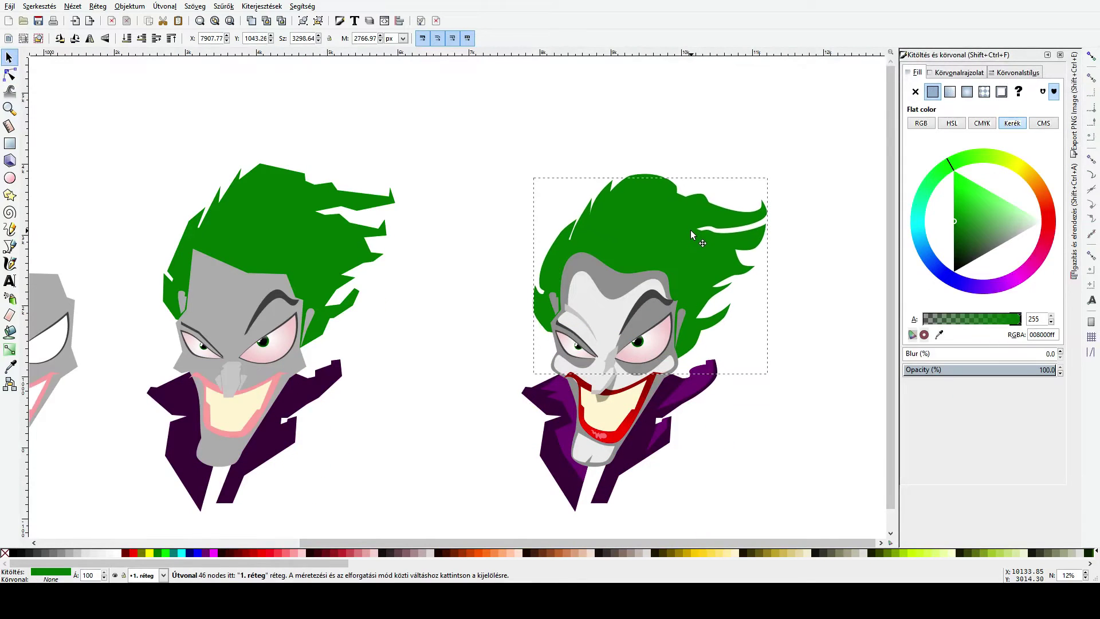
{"action": "left_click", "coordinate": [704, 148]}
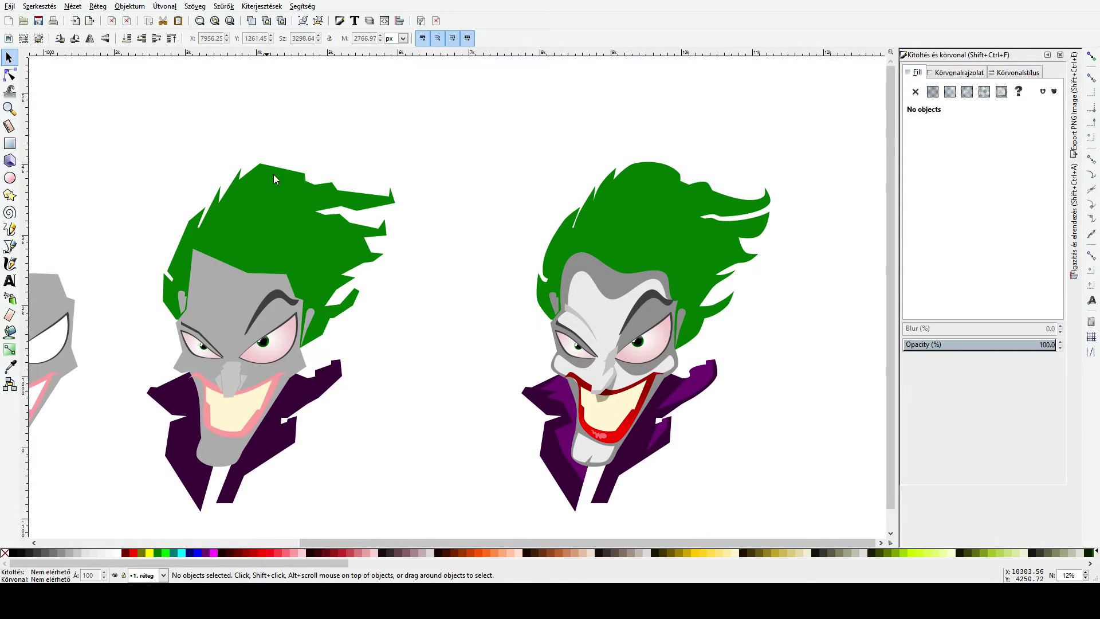
Step: Give the hair a linear gradient fill using the existing dark-to-bright green gradient 4236
{"action": "scroll", "coordinate": [703, 276], "scroll_direction": "up", "scroll_amount": 1}
{"action": "scroll", "coordinate": [692, 257], "scroll_direction": "up", "scroll_amount": 1}
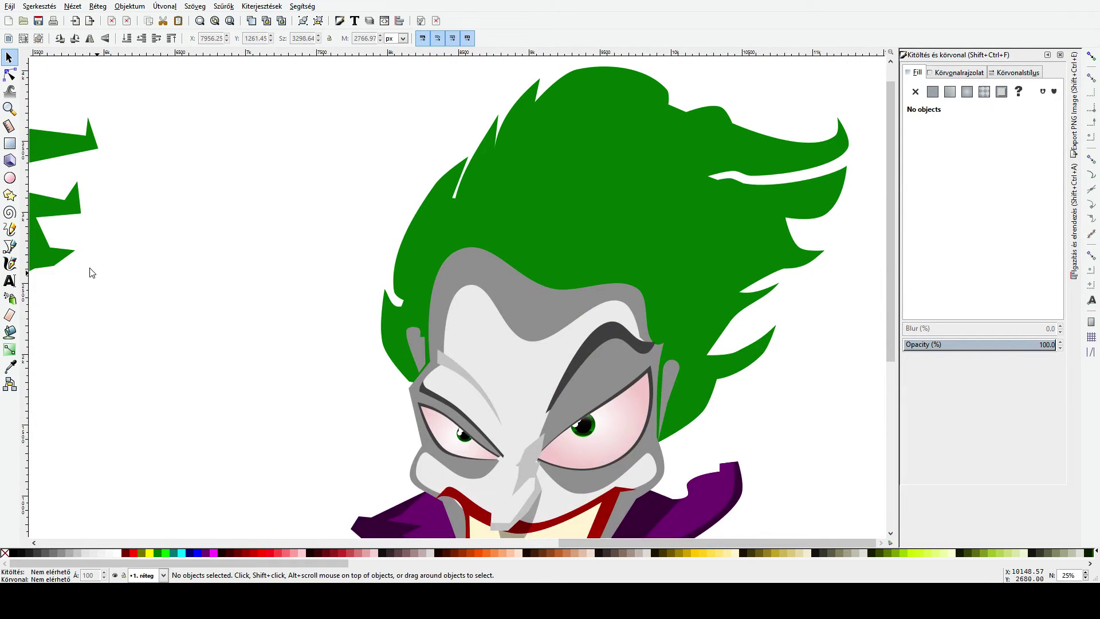
{"action": "left_click", "coordinate": [9, 349]}
{"action": "left_click_drag", "start_coordinate": [631, 205], "coordinate": [624, 398]}
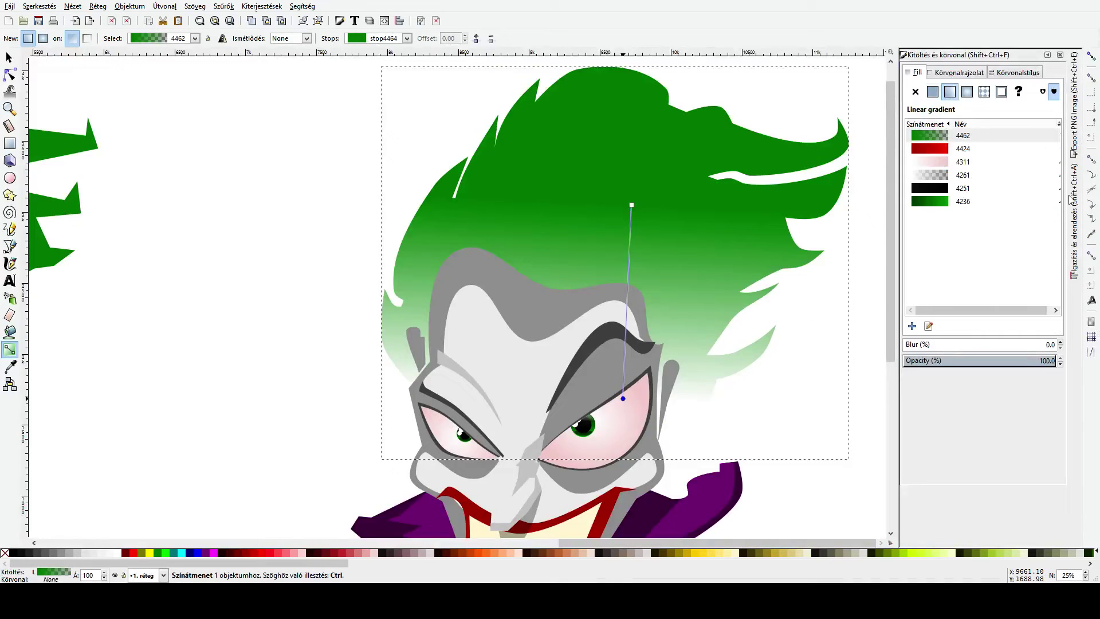
{"action": "left_click", "coordinate": [952, 94]}
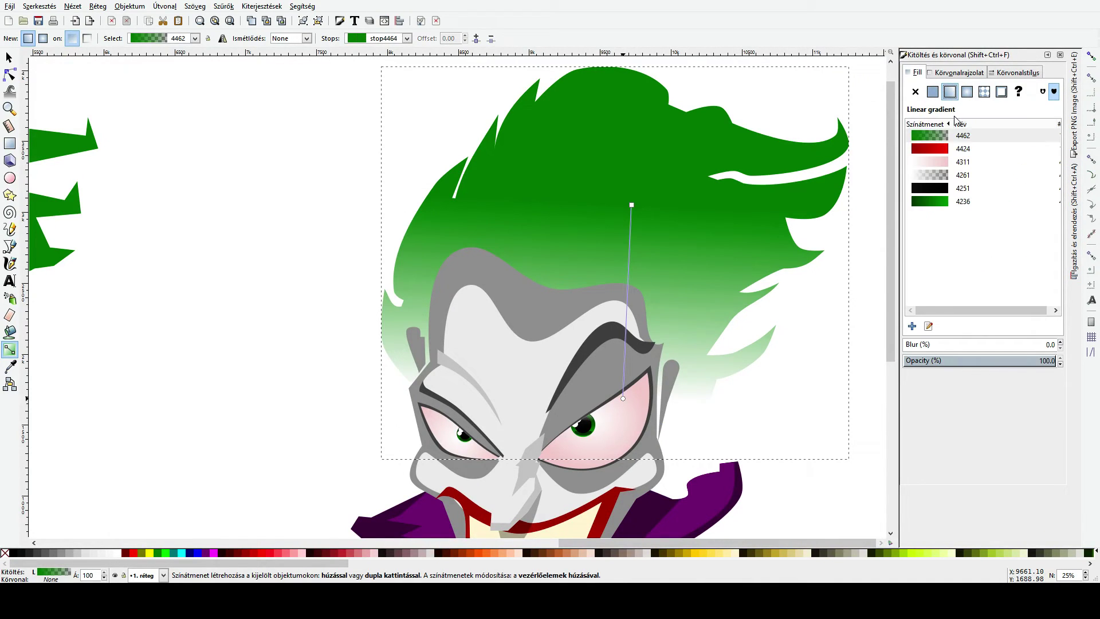
{"action": "left_click", "coordinate": [939, 201]}
Step: Reverse the hair gradient's direction, placing its dark end near the large eye and its bright end near the crown
{"action": "scroll", "coordinate": [678, 266], "scroll_direction": "down", "scroll_amount": 1}
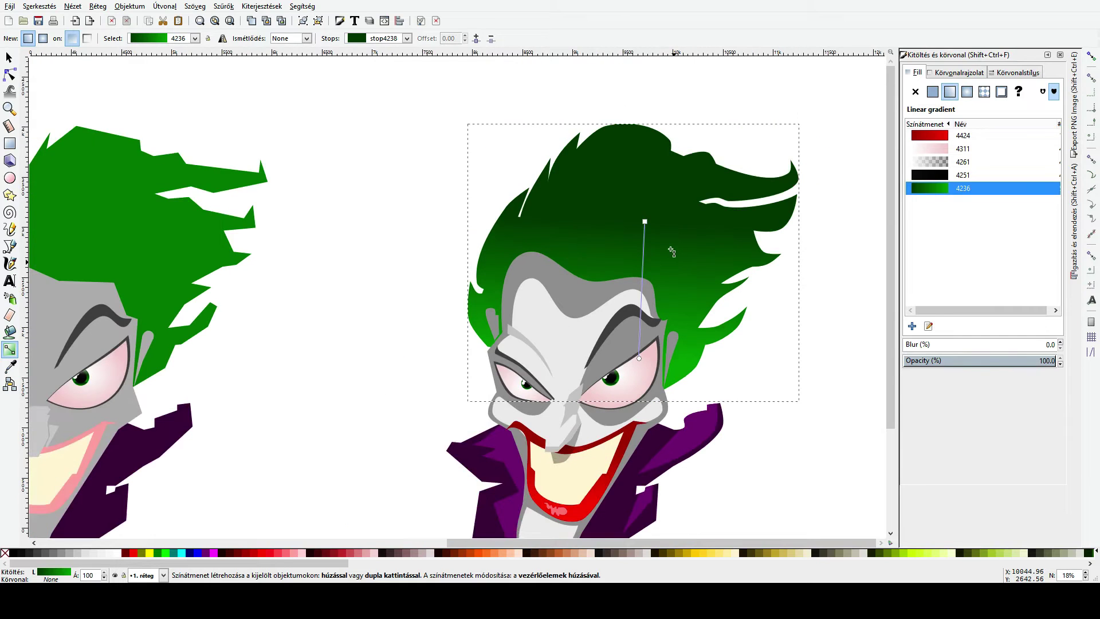
{"action": "left_click_drag", "start_coordinate": [644, 222], "coordinate": [597, 391]}
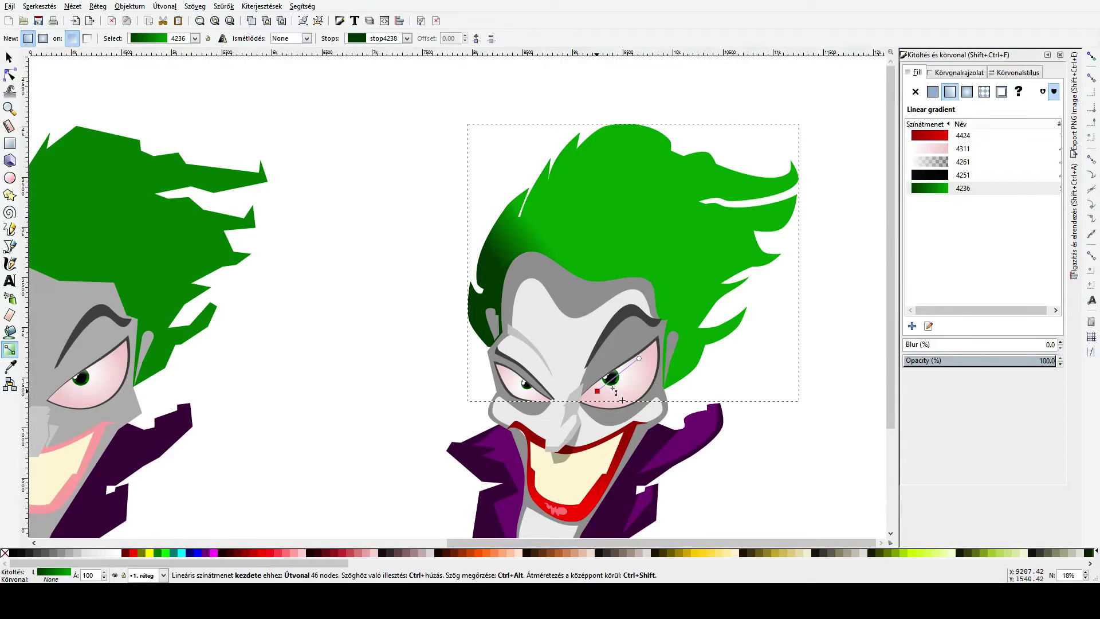
{"action": "left_click_drag", "start_coordinate": [640, 360], "coordinate": [624, 166]}
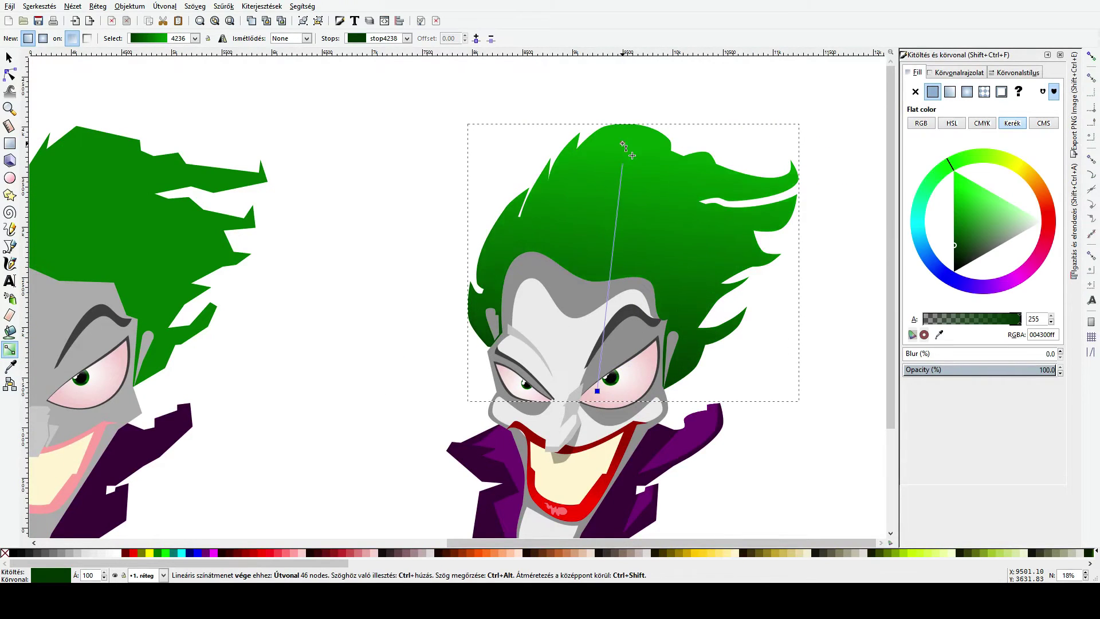
{"action": "key", "text": "s"}
{"action": "left_click", "coordinate": [640, 102]}
{"action": "scroll", "coordinate": [652, 115], "scroll_direction": "down", "scroll_amount": 2}
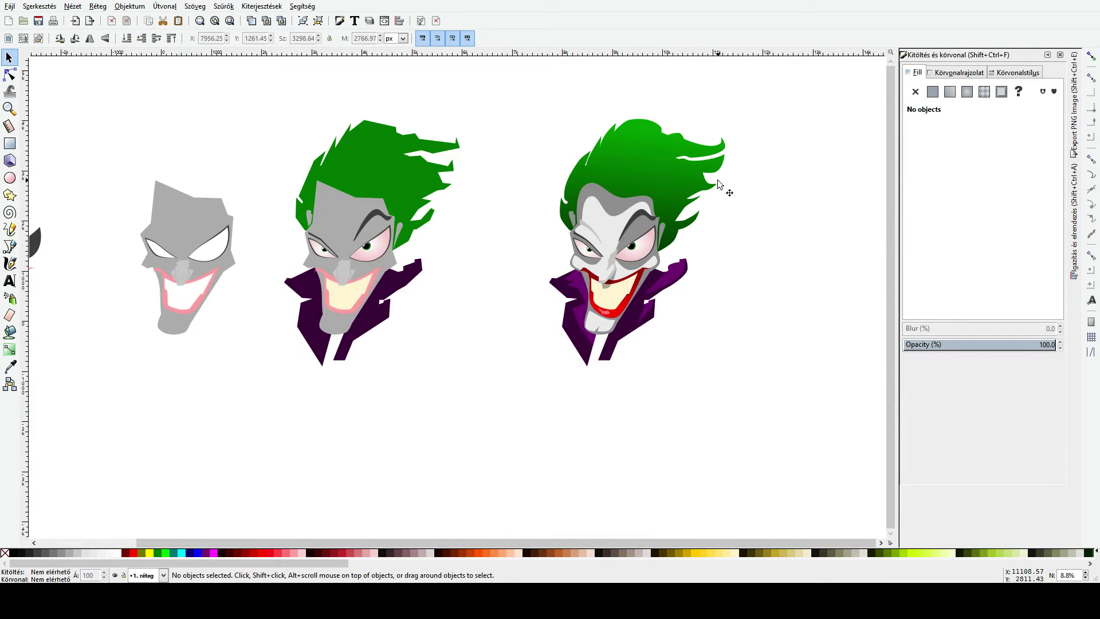
Step: Draw a closed two-pronged hair strand shape with the Bezier tool, hanging from the hairline over the forehead
{"action": "scroll", "coordinate": [719, 183], "scroll_direction": "up", "scroll_amount": 3}
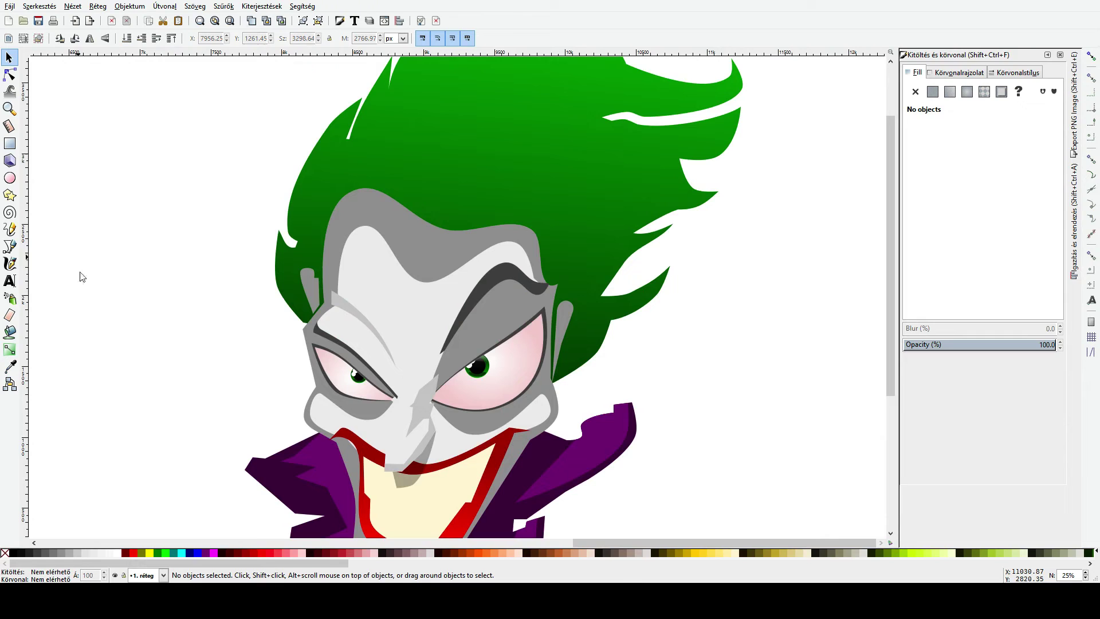
{"action": "left_click", "coordinate": [10, 246]}
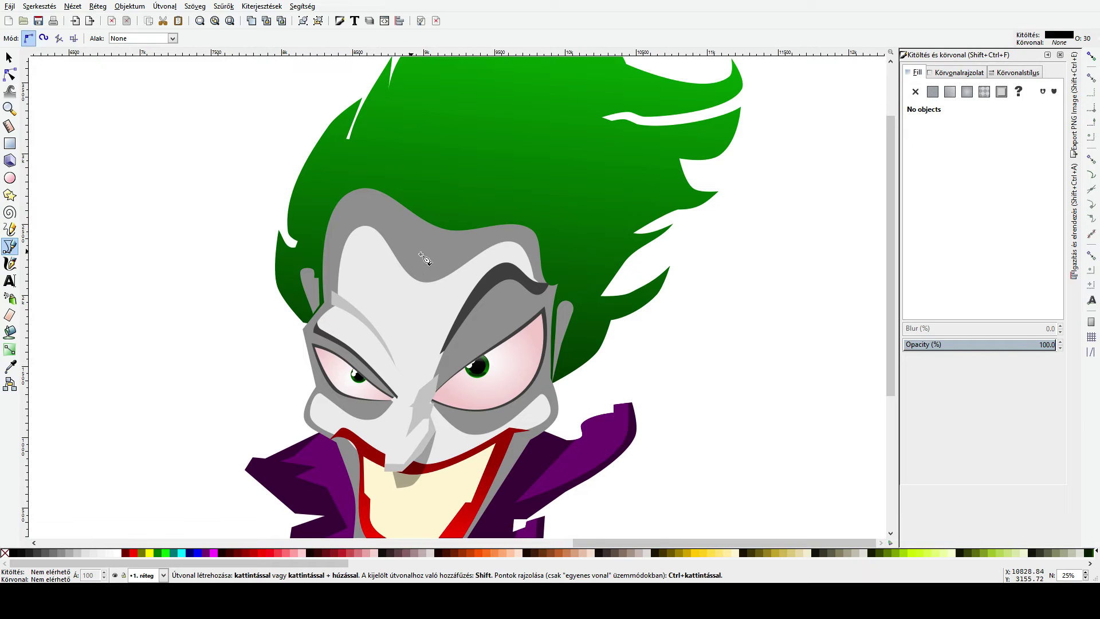
{"action": "left_click", "coordinate": [395, 192]}
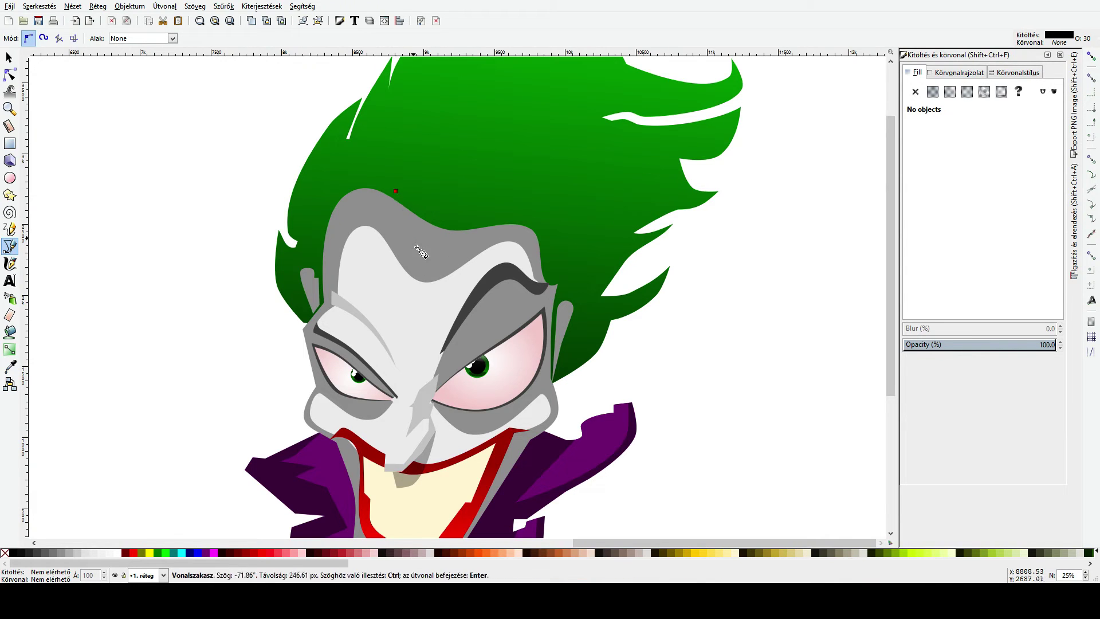
{"action": "left_click", "coordinate": [417, 249]}
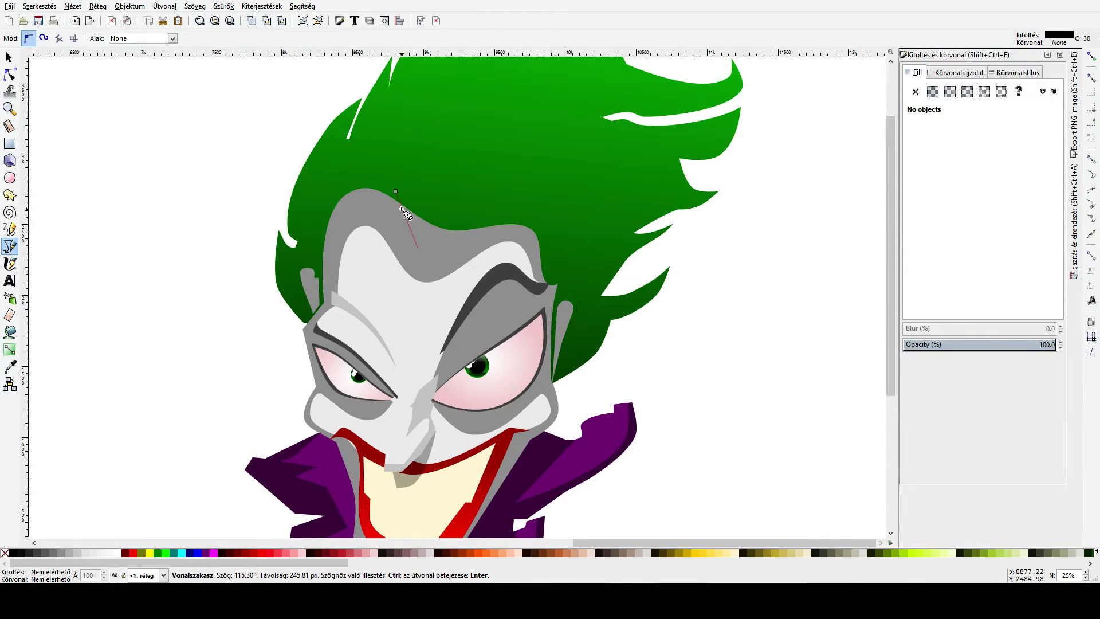
{"action": "left_click", "coordinate": [435, 254]}
{"action": "left_click", "coordinate": [465, 253]}
{"action": "left_click", "coordinate": [396, 191]}
Step: Bend the forehead strand's edges into curves, shift it slightly up and outward, and rotate it a few degrees clockwise
{"action": "left_click", "coordinate": [9, 75]}
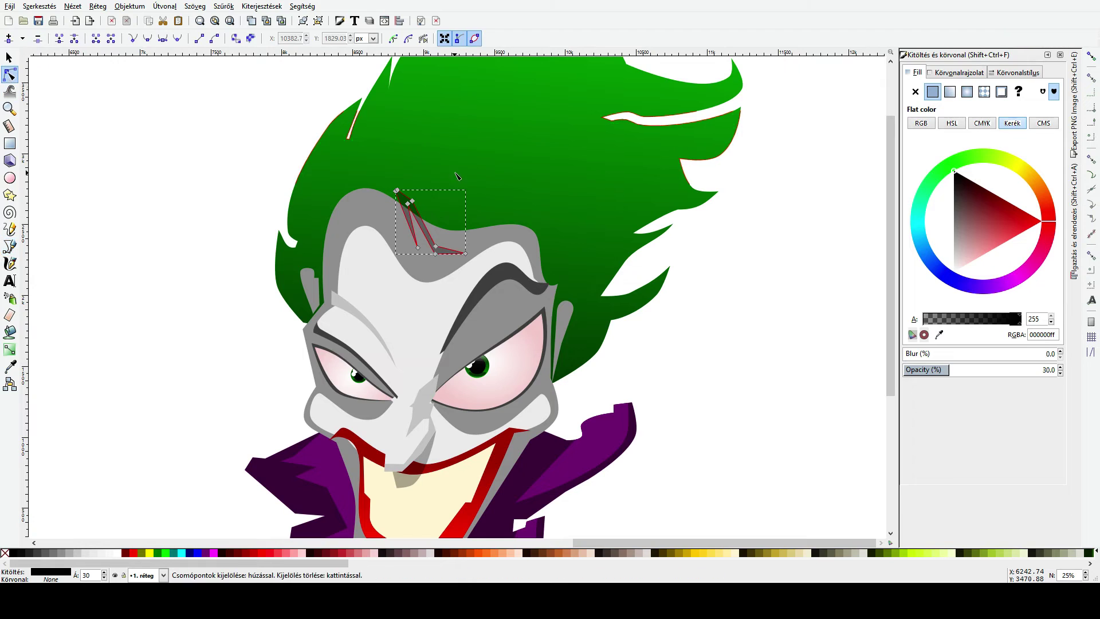
{"action": "left_click_drag", "start_coordinate": [442, 241], "coordinate": [422, 228]}
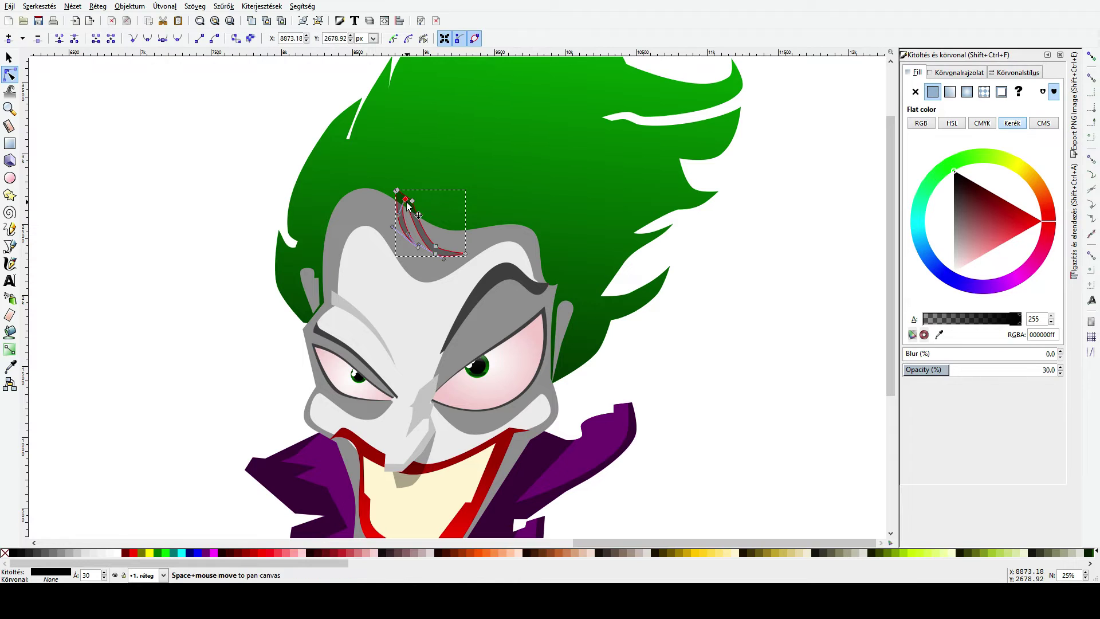
{"action": "key", "text": "s"}
{"action": "left_click_drag", "start_coordinate": [401, 205], "coordinate": [390, 200]}
{"action": "left_click", "coordinate": [392, 201]}
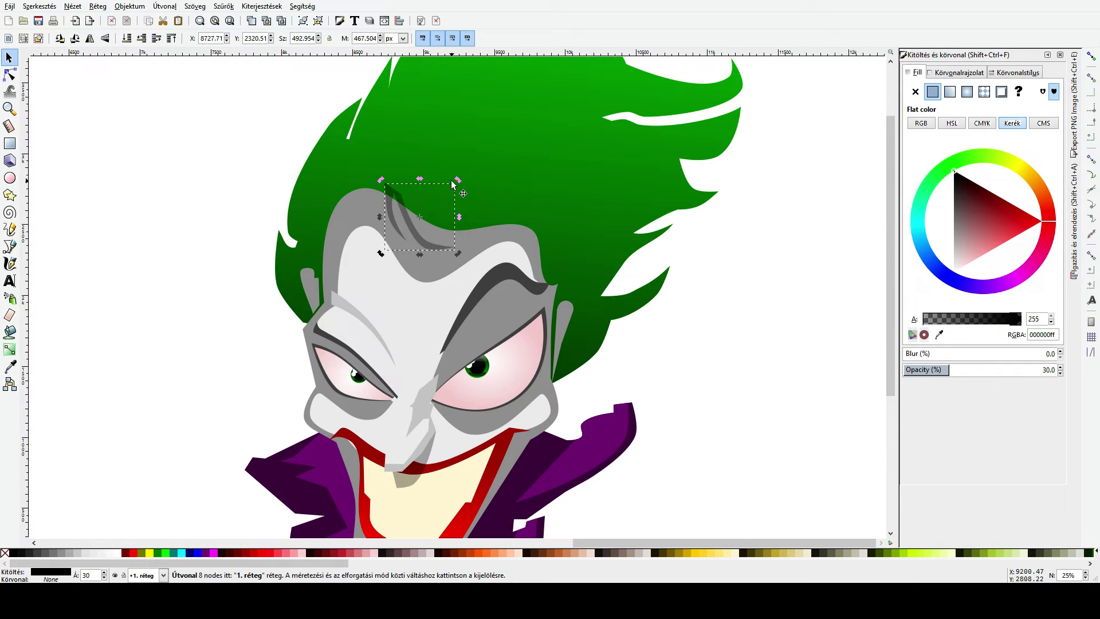
{"action": "left_click_drag", "start_coordinate": [457, 182], "coordinate": [461, 190]}
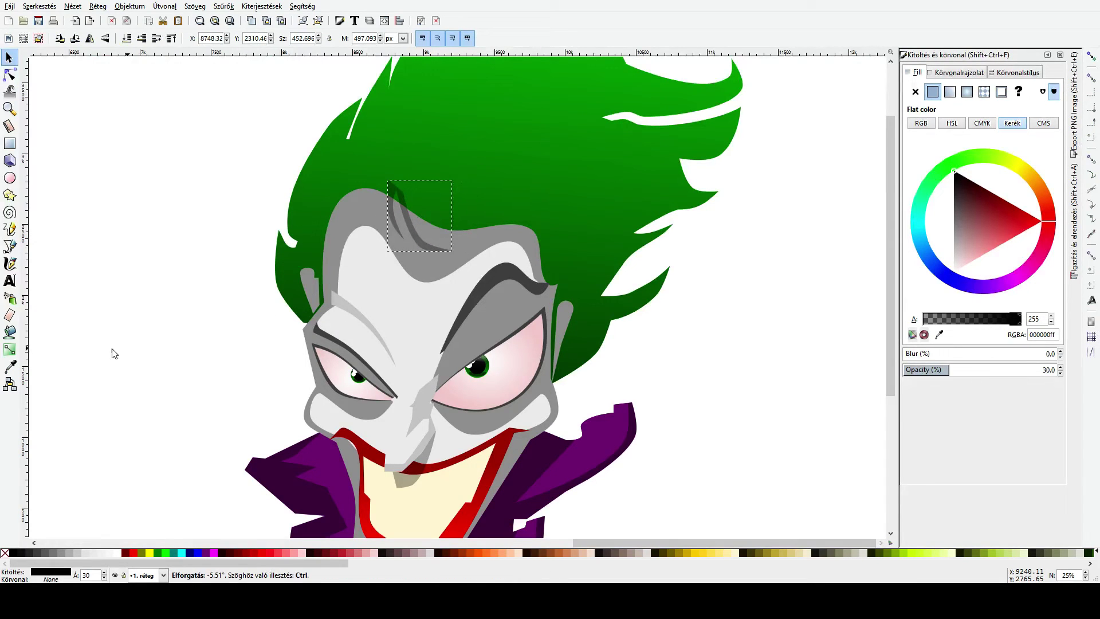
{"action": "left_click_drag", "start_coordinate": [114, 354], "coordinate": [114, 354]}
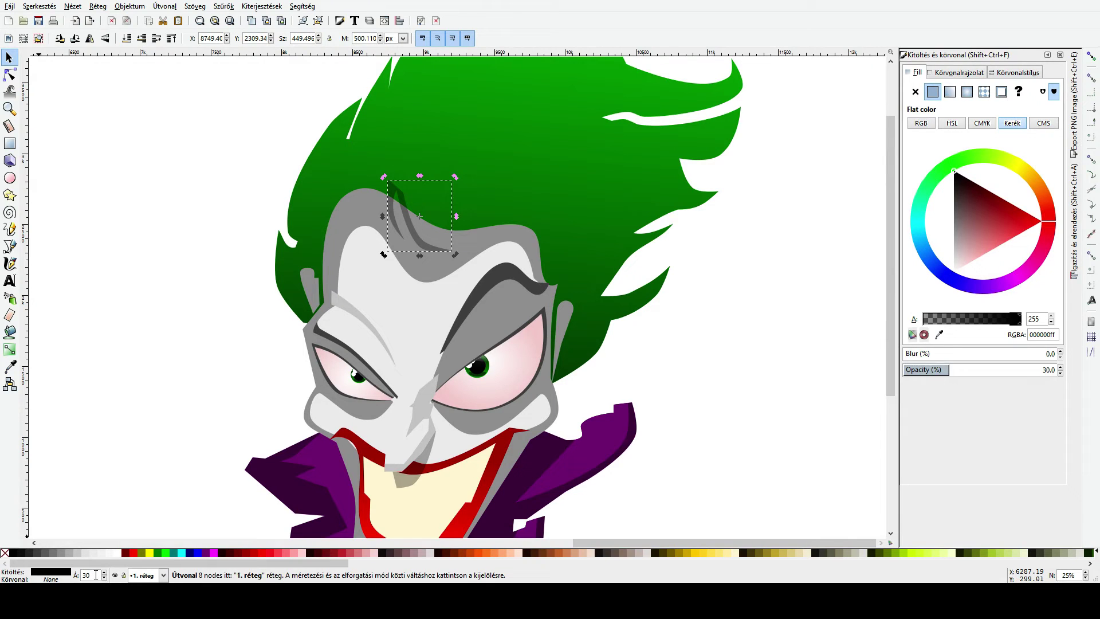
Step: Set the forehead strand's opacity to 100 and fill it with the dark green sampled from the hair beside it
{"action": "type", "text": "100"}
{"action": "key", "text": "Return"}
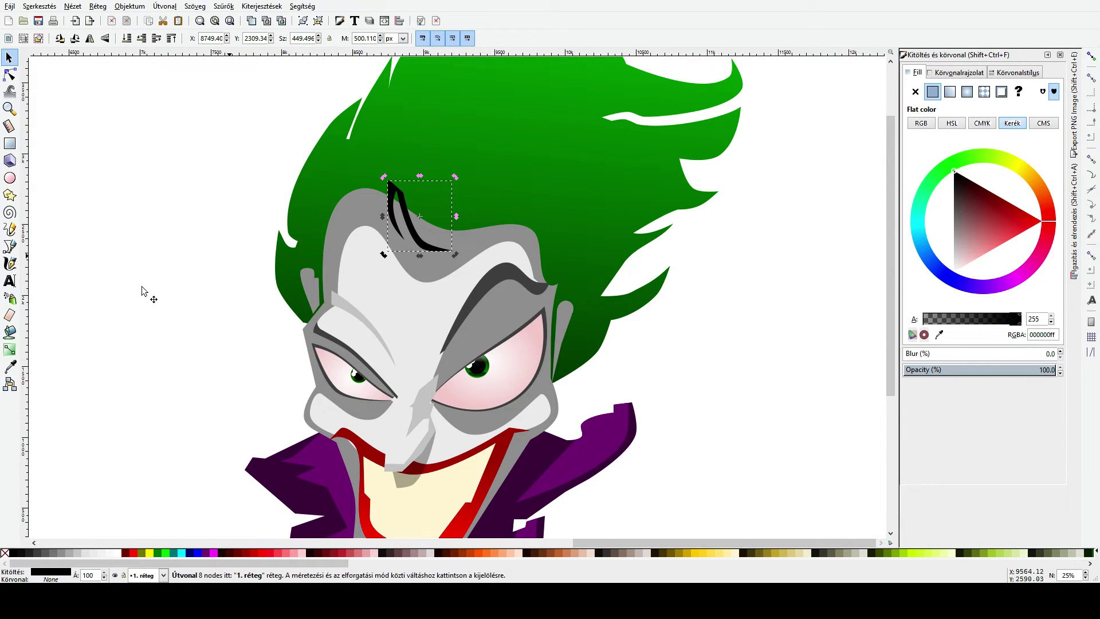
{"action": "left_click", "coordinate": [9, 367]}
{"action": "left_click", "coordinate": [433, 222]}
{"action": "key", "text": "s"}
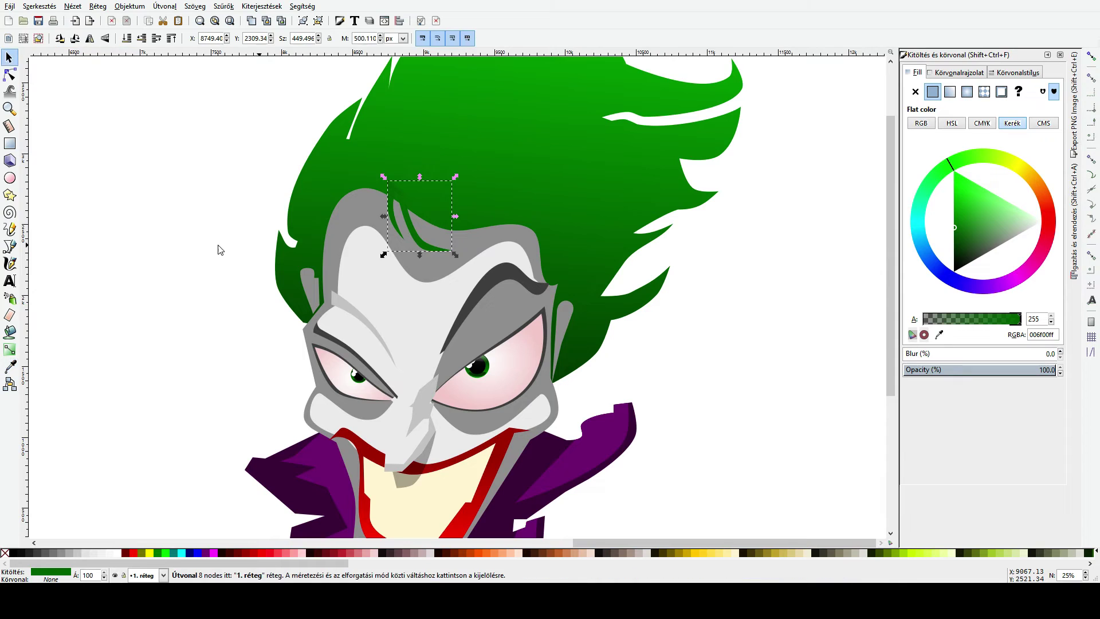
{"action": "left_click", "coordinate": [216, 245]}
Step: Select the forehead strand and the main hair shape together
{"action": "scroll", "coordinate": [154, 256], "scroll_direction": "down", "scroll_amount": 2}
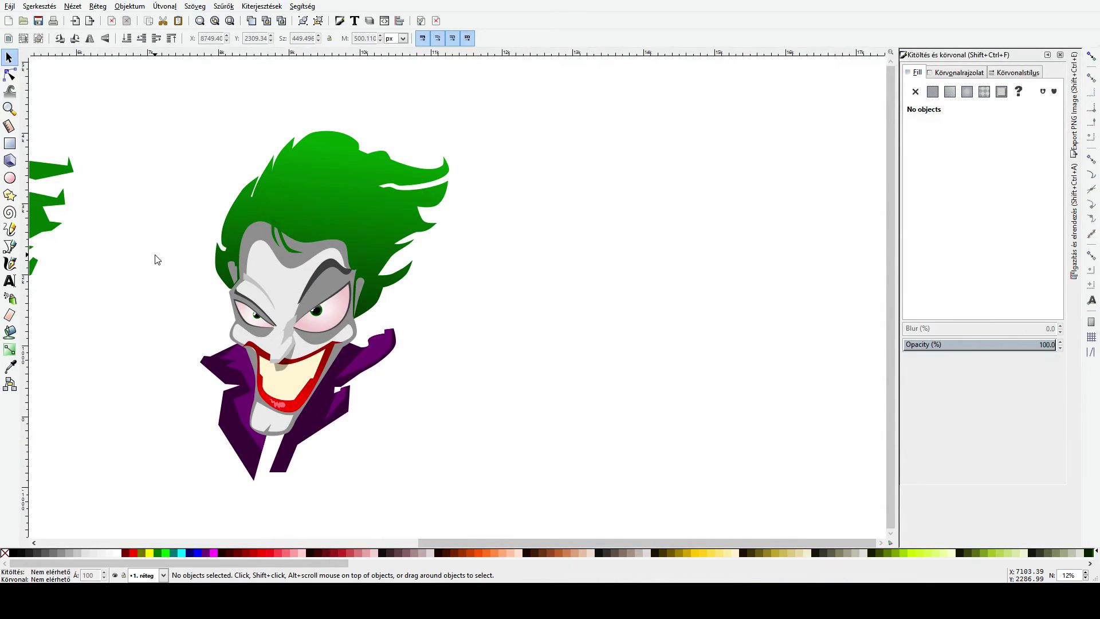
{"action": "scroll", "coordinate": [320, 204], "scroll_direction": "up", "scroll_amount": 2}
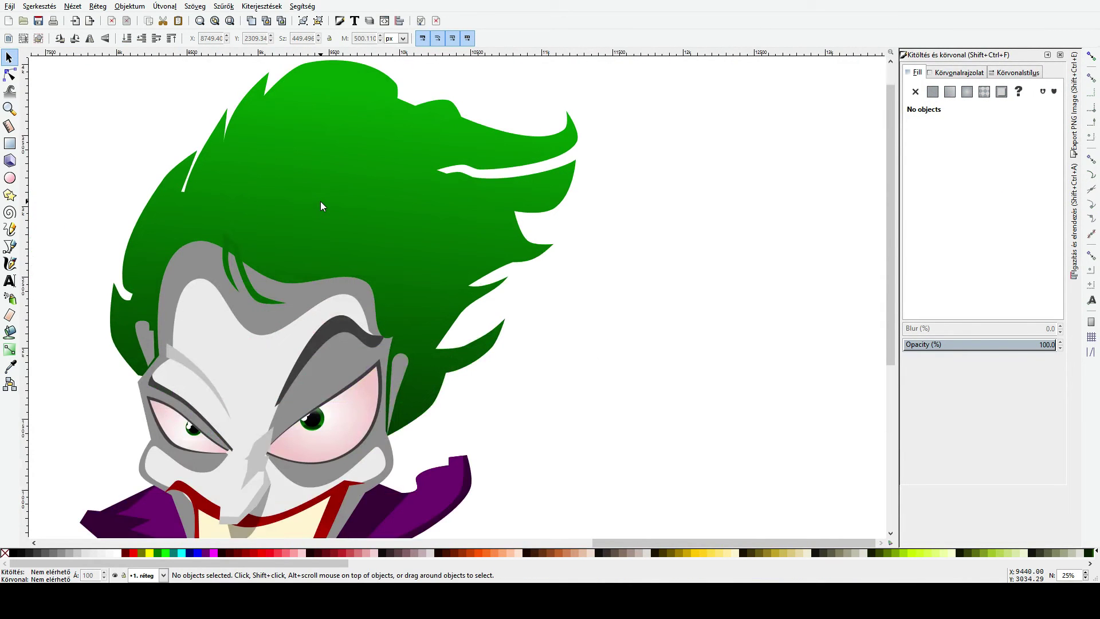
{"action": "scroll", "coordinate": [356, 204], "scroll_direction": "left", "scroll_amount": 2}
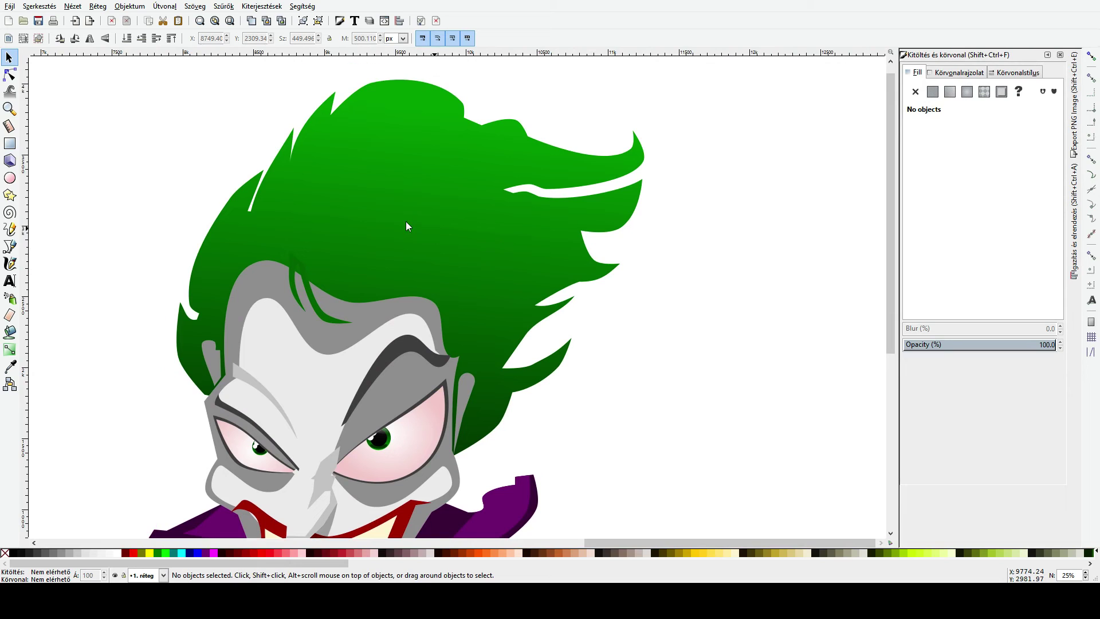
{"action": "left_click", "coordinate": [286, 266]}
{"action": "left_click", "coordinate": [346, 228], "text": "shift"}
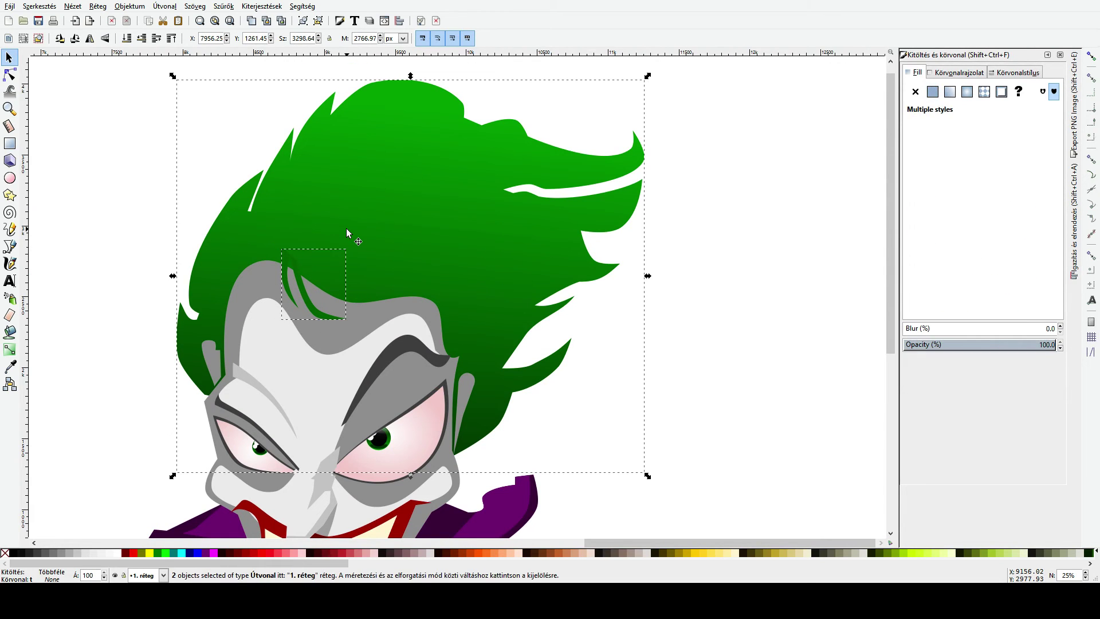
Step: Try to unite the curved forehead strand with the main green hair shape, and undo each attempt
{"action": "key", "text": "ctrl+plus"}
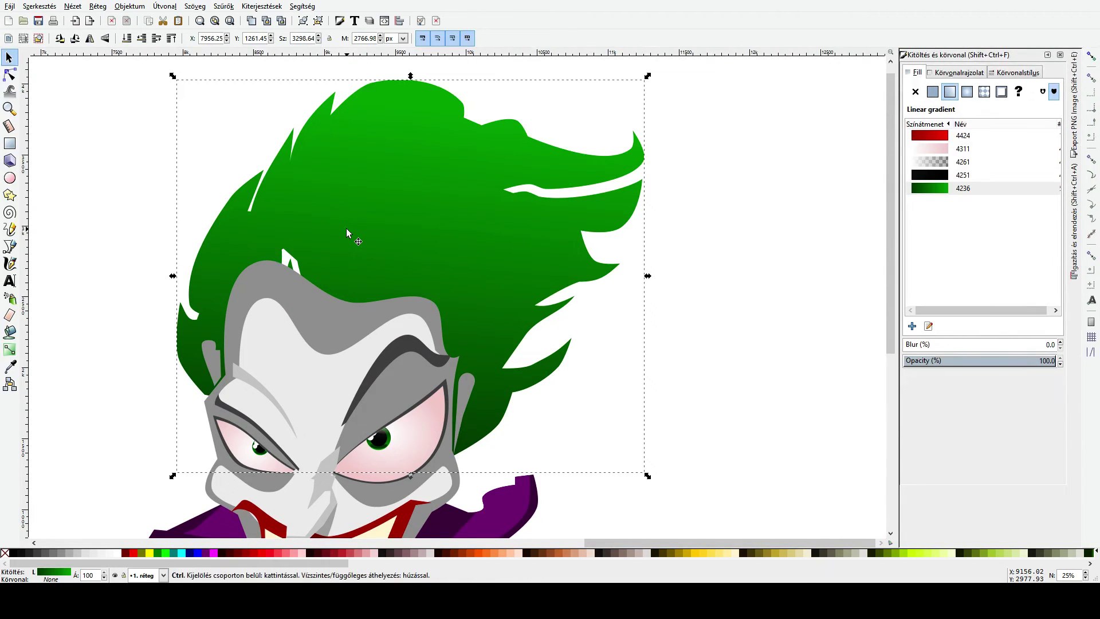
{"action": "key", "text": "ctrl+z"}
{"action": "left_click", "coordinate": [322, 251]}
{"action": "left_click", "coordinate": [322, 250], "text": "shift"}
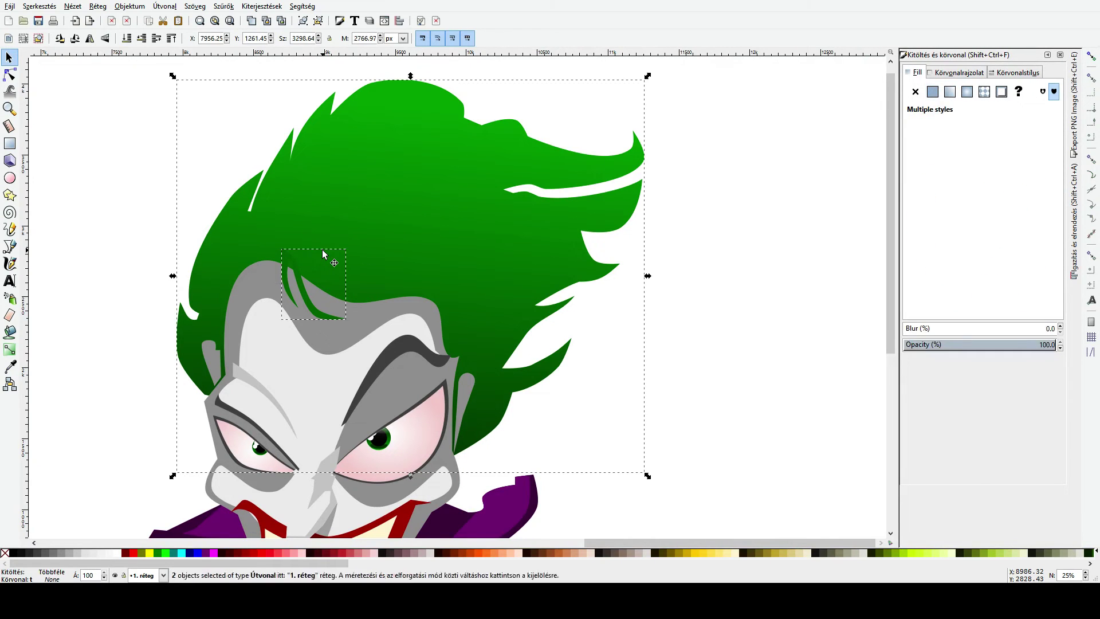
{"action": "key", "text": "ctrl+plus"}
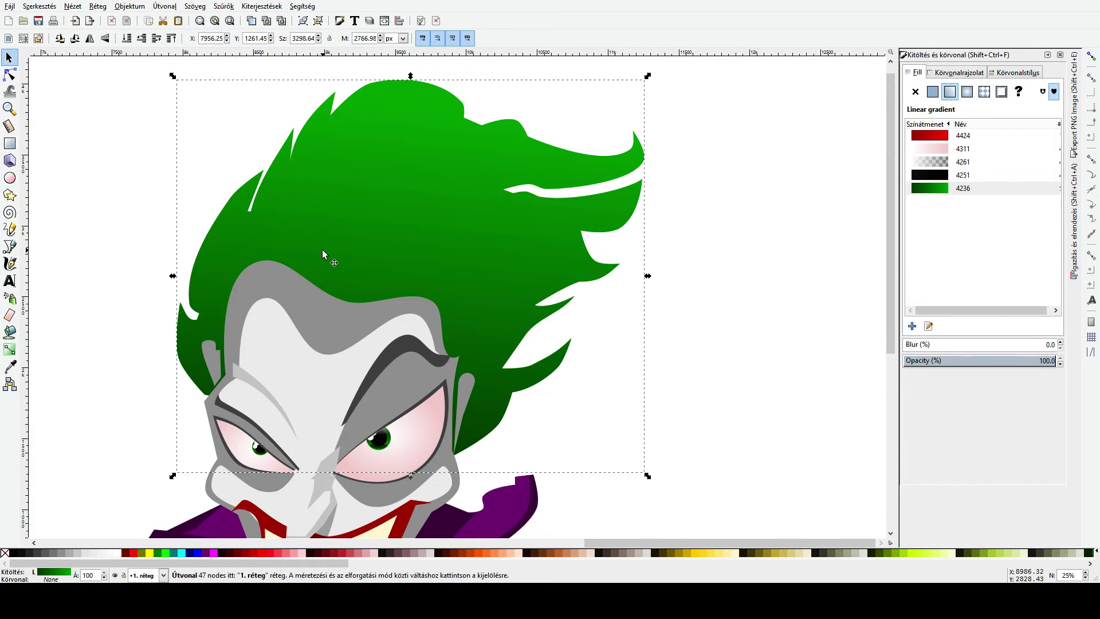
{"action": "key", "text": "ctrl+z"}
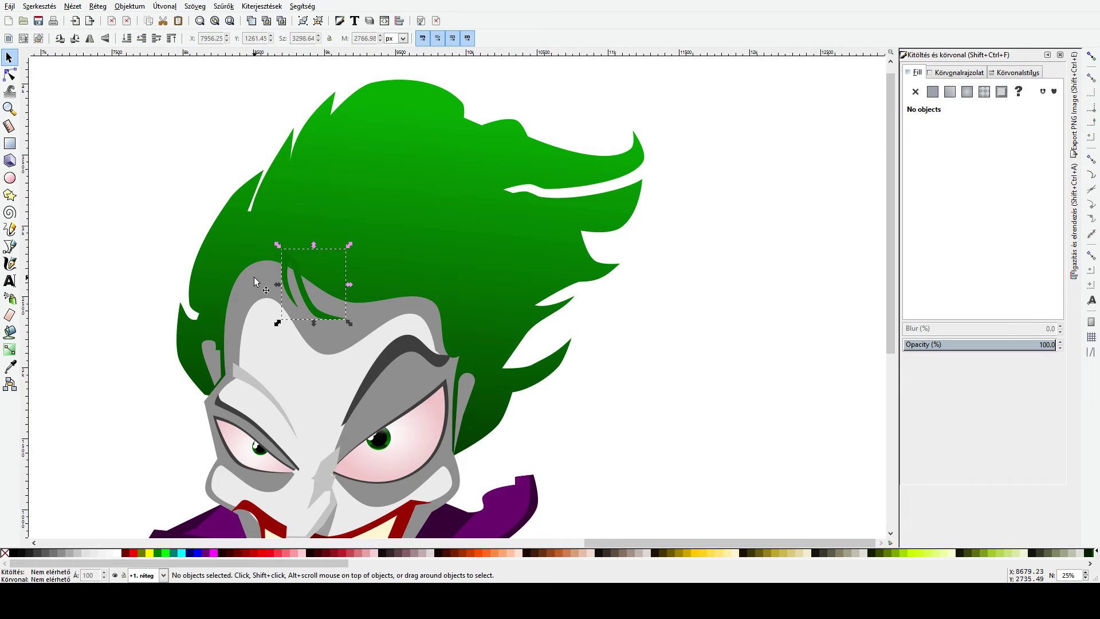
Step: Cut the curved hair strand out of the grey face shape at the forehead with the Difference operation
{"action": "left_click", "coordinate": [254, 281], "text": "shift"}
{"action": "key", "text": "ctrl+minus"}
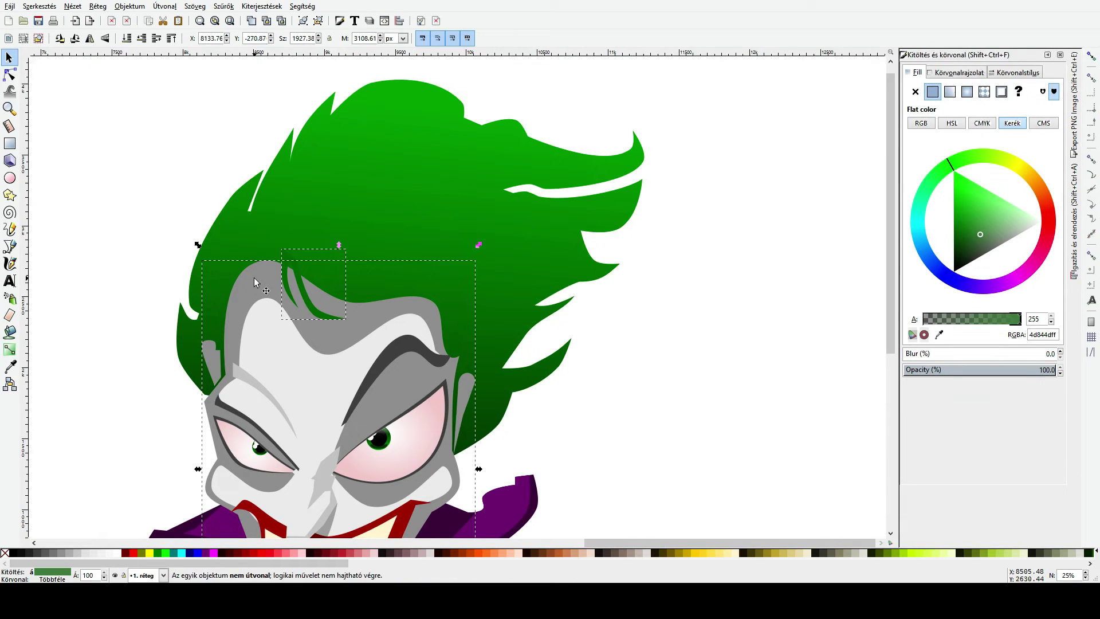
{"action": "key", "text": "shift+ctrl+c"}
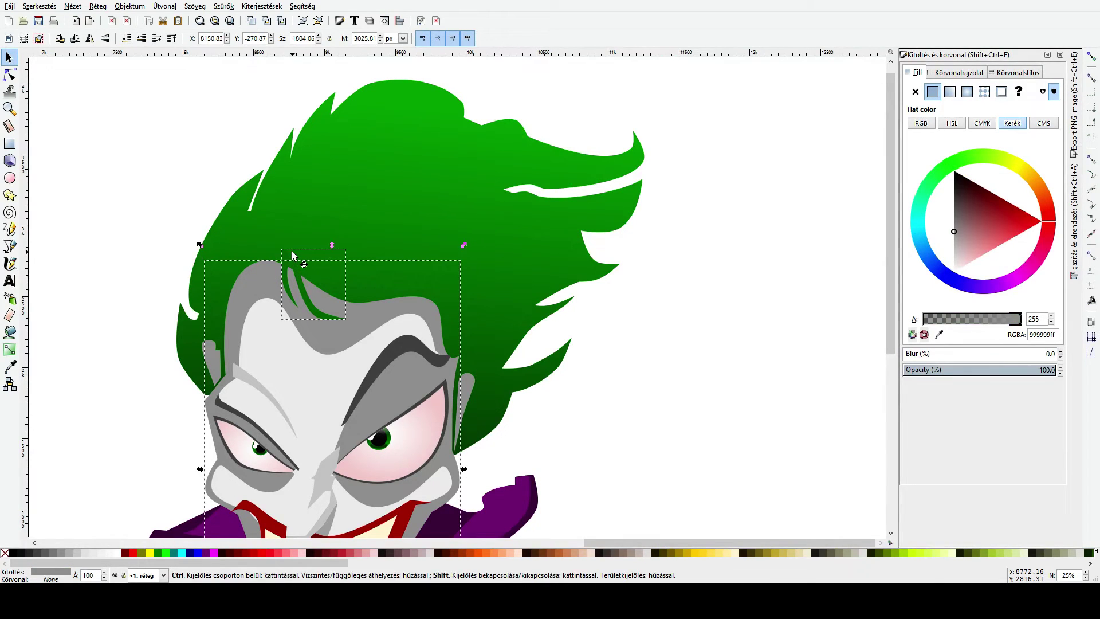
{"action": "key", "text": "ctrl+minus"}
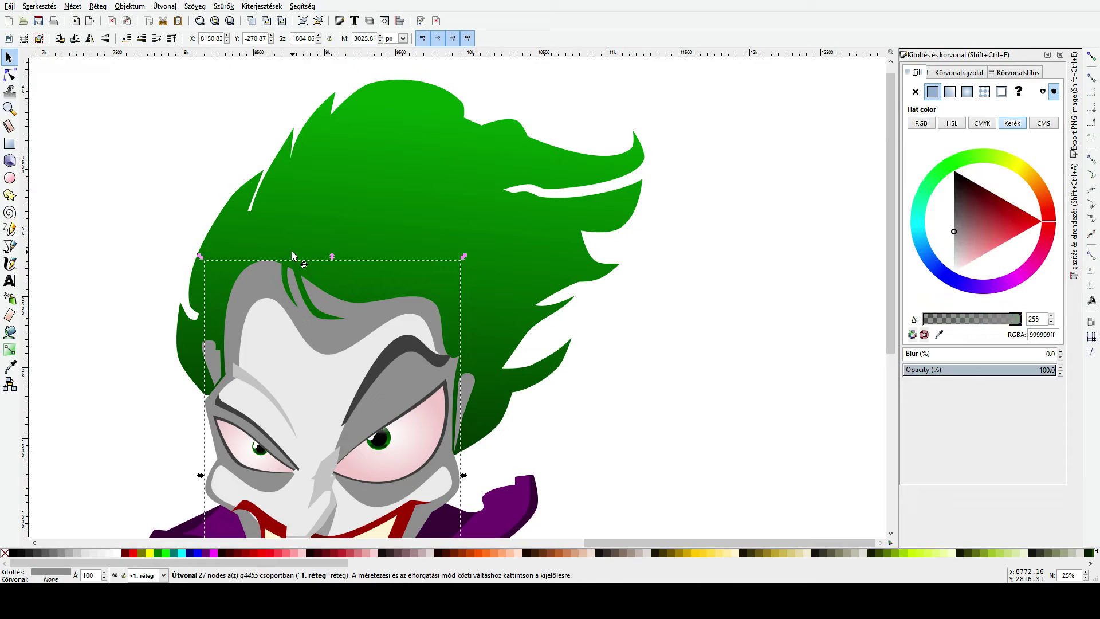
{"action": "left_click", "coordinate": [560, 328]}
{"action": "left_click", "coordinate": [9, 74]}
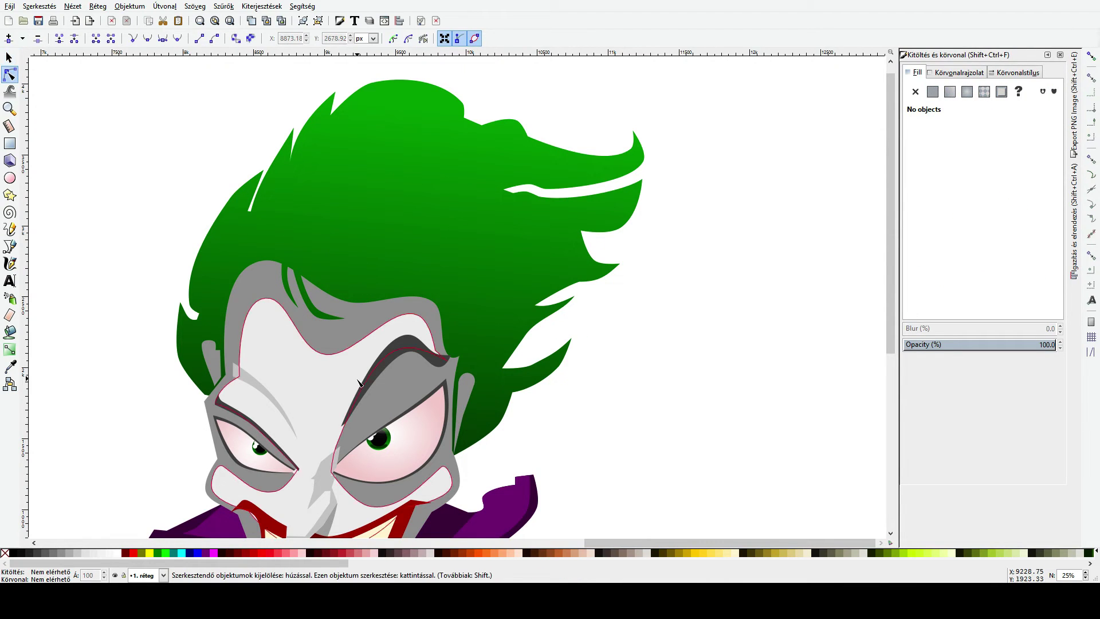
{"action": "left_click", "coordinate": [335, 316]}
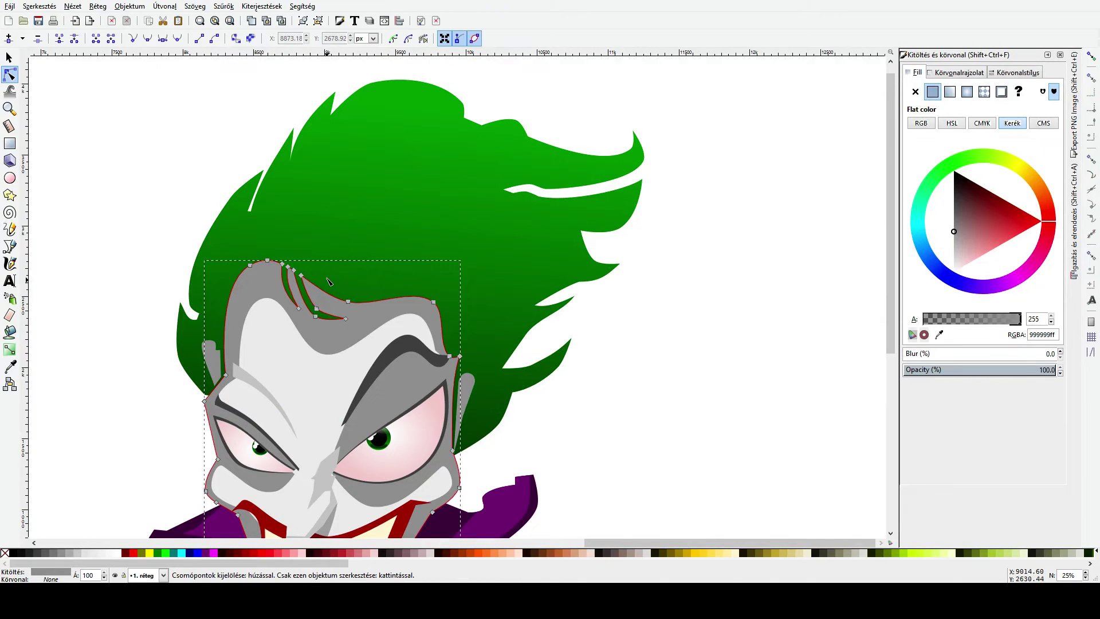
{"action": "left_click", "coordinate": [310, 269]}
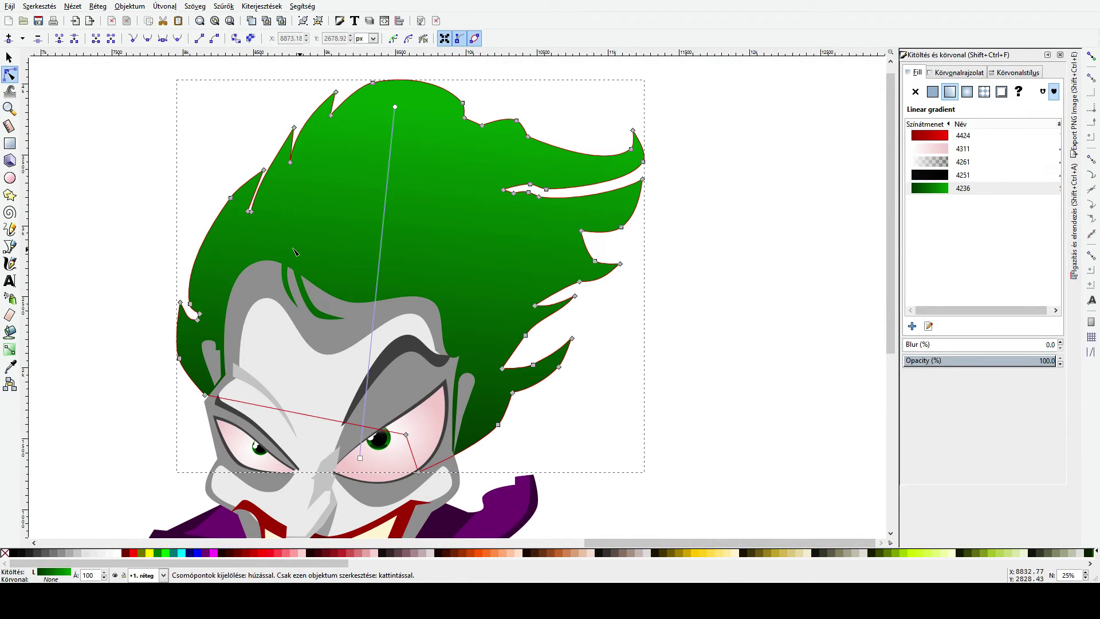
{"action": "key", "text": "b"}
{"action": "left_click", "coordinate": [65, 252]}
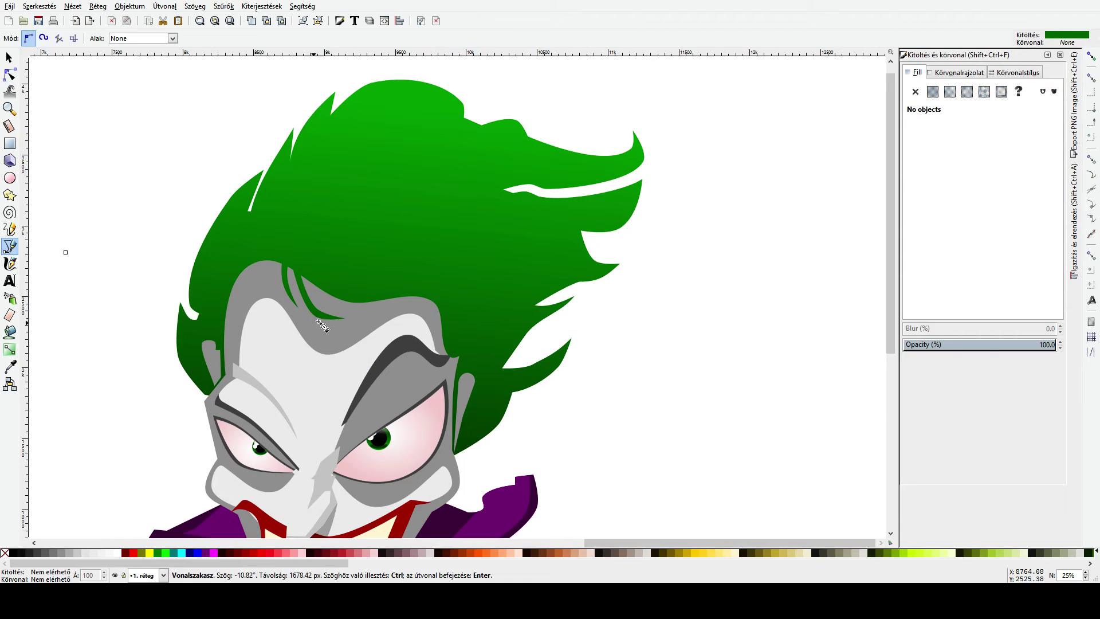
{"action": "key", "text": "s"}
Step: Draw a closed spiky shape over the hairline above the smaller eye and fill it with dark green 005400 sampled from the hair
{"action": "scroll", "coordinate": [428, 336], "scroll_direction": "down", "scroll_amount": 5}
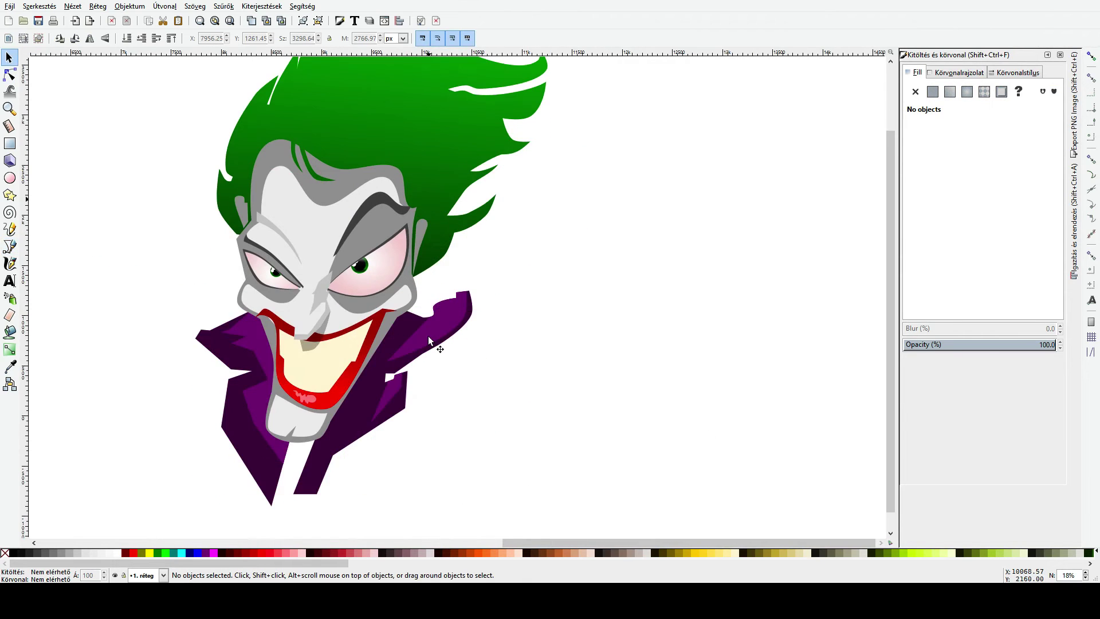
{"action": "scroll", "coordinate": [427, 336], "scroll_direction": "up", "scroll_amount": 3}
{"action": "scroll", "coordinate": [424, 339], "scroll_direction": "up", "scroll_amount": 2}
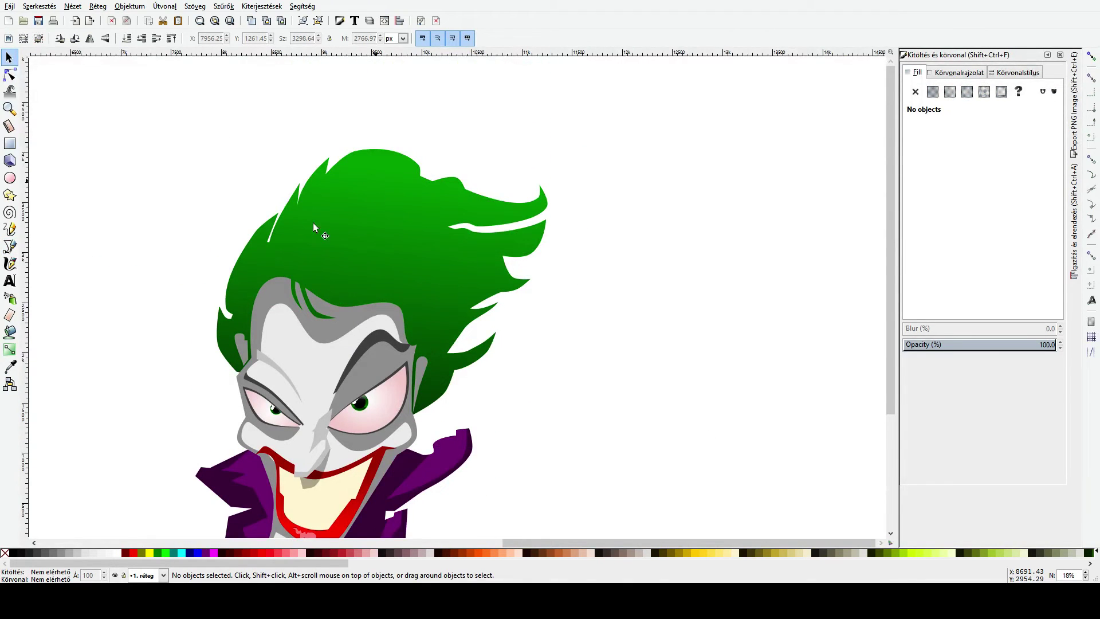
{"action": "left_click", "coordinate": [9, 246]}
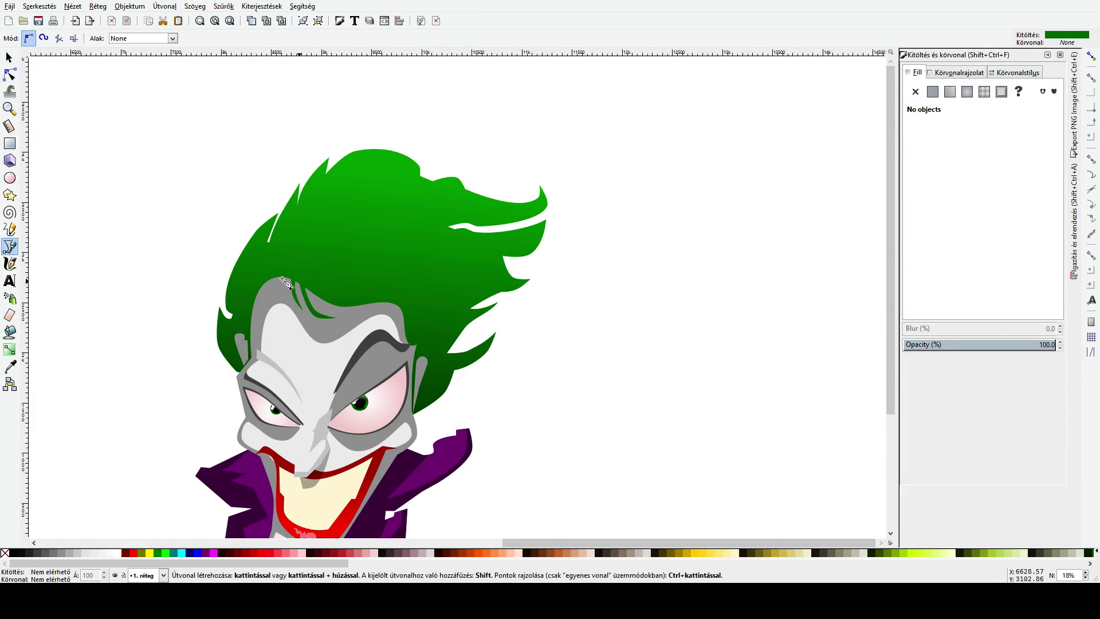
{"action": "left_click", "coordinate": [233, 326]}
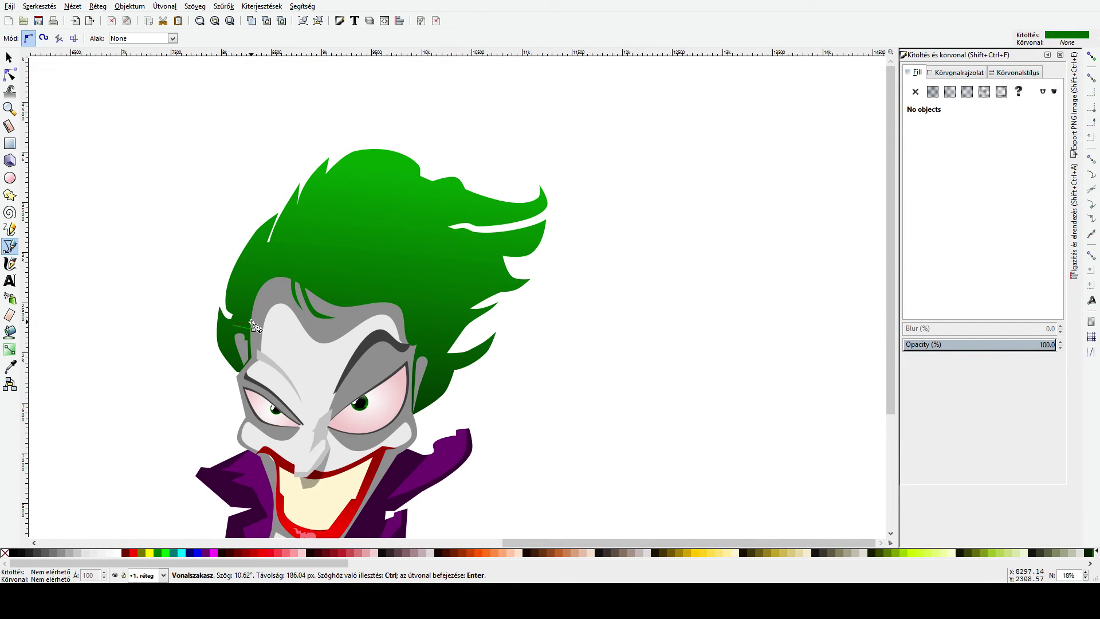
{"action": "left_click", "coordinate": [253, 330]}
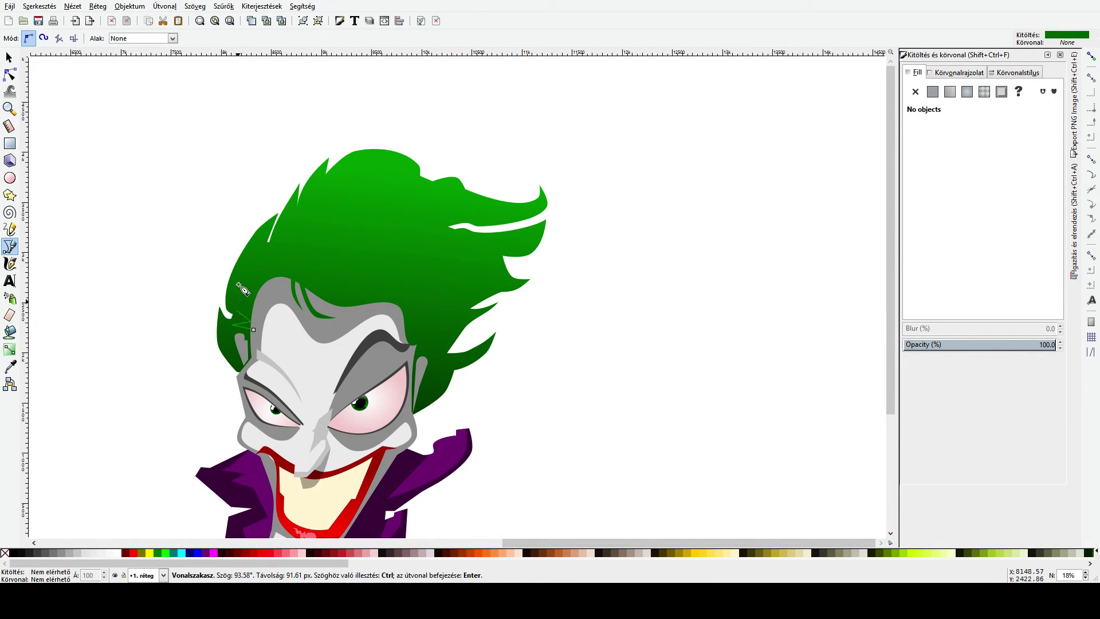
{"action": "left_click", "coordinate": [232, 293]}
{"action": "left_click", "coordinate": [249, 307]}
{"action": "left_click", "coordinate": [244, 270]}
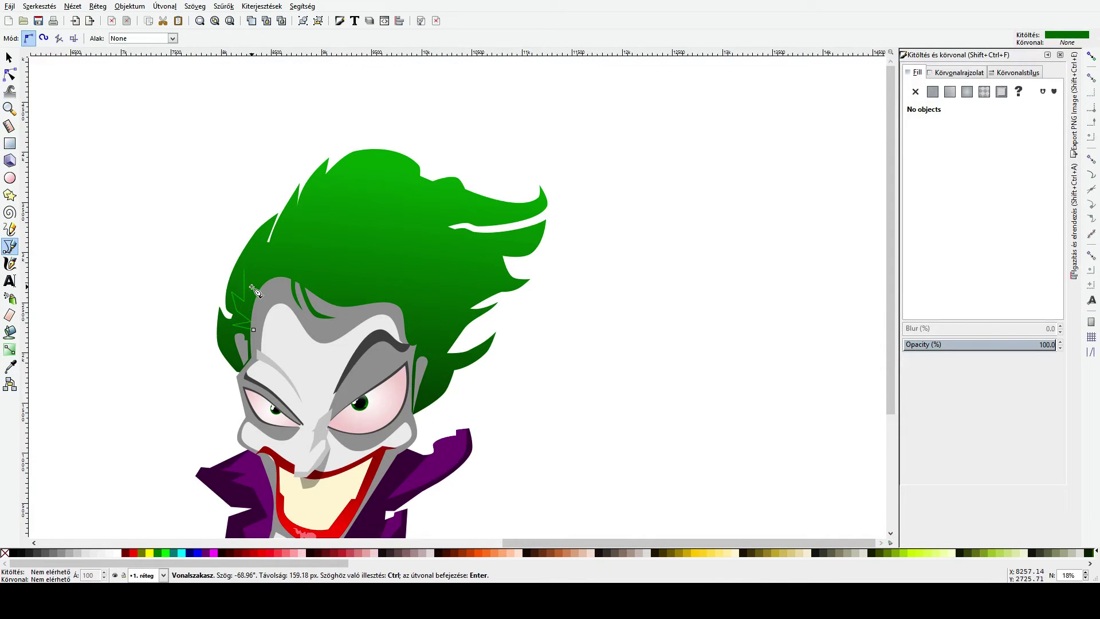
{"action": "left_click", "coordinate": [251, 286]}
{"action": "left_click", "coordinate": [264, 253]}
{"action": "left_click", "coordinate": [264, 274]}
{"action": "left_click", "coordinate": [277, 248]}
{"action": "left_click", "coordinate": [277, 270]}
{"action": "left_click", "coordinate": [299, 256]}
{"action": "left_click", "coordinate": [285, 286]}
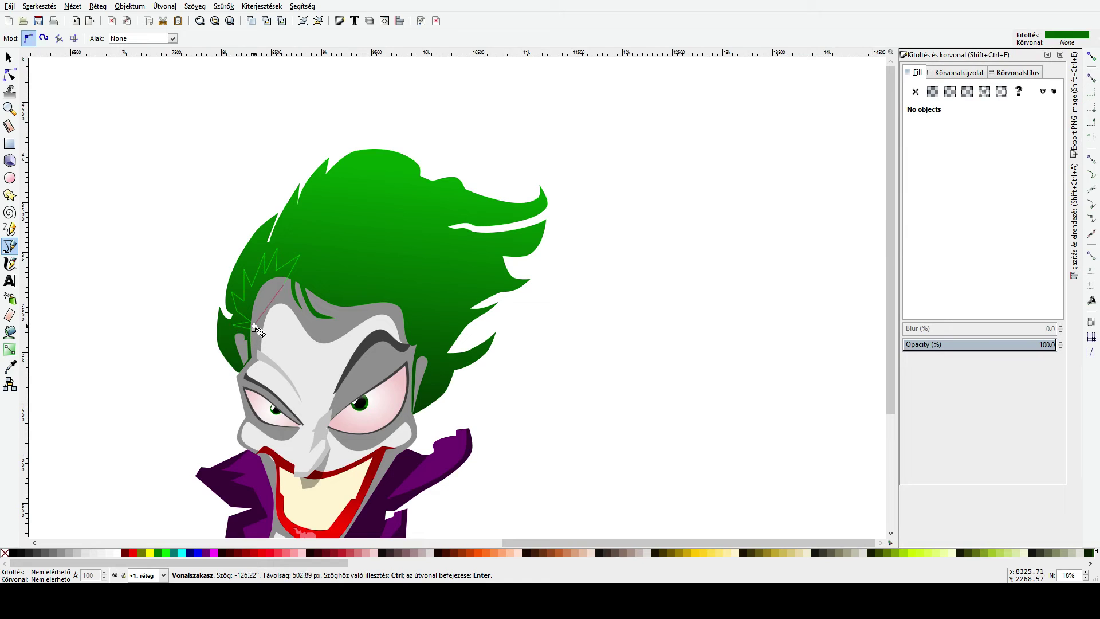
{"action": "left_click", "coordinate": [254, 330]}
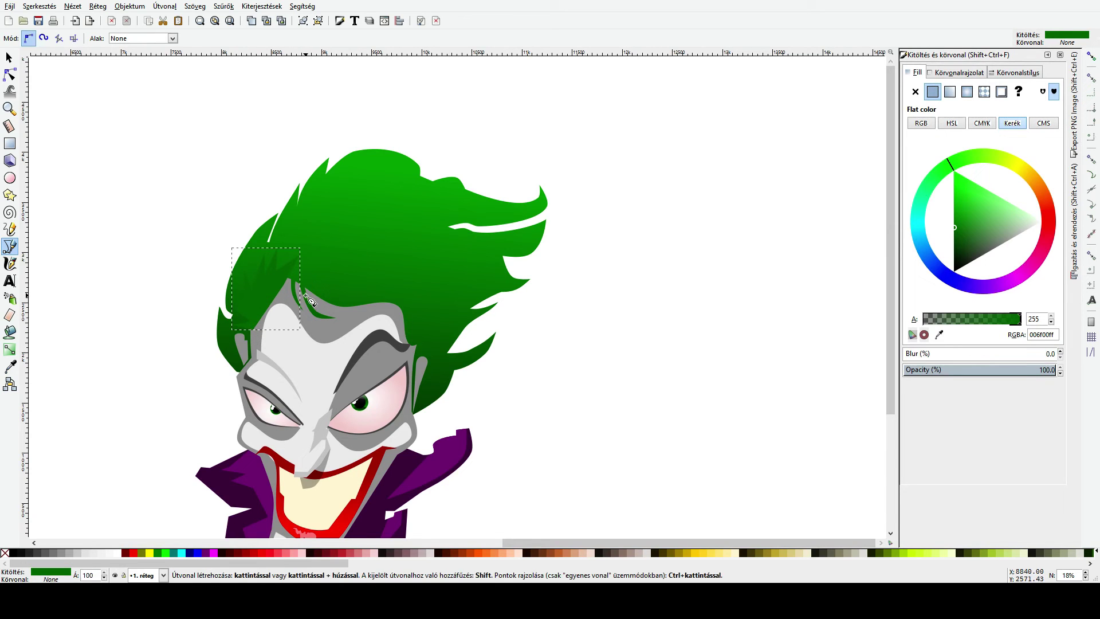
{"action": "left_click", "coordinate": [10, 367]}
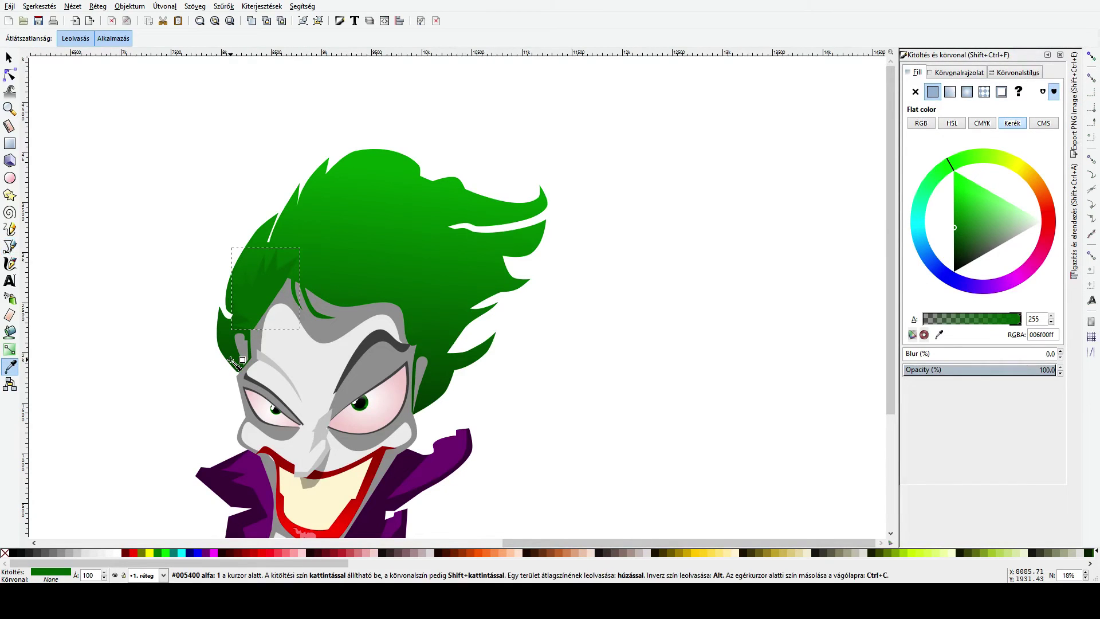
{"action": "left_click", "coordinate": [231, 360]}
Step: Bend the edges of the upper three spikes of the dark green shape into curved strands and reposition their tips
{"action": "left_click", "coordinate": [9, 75]}
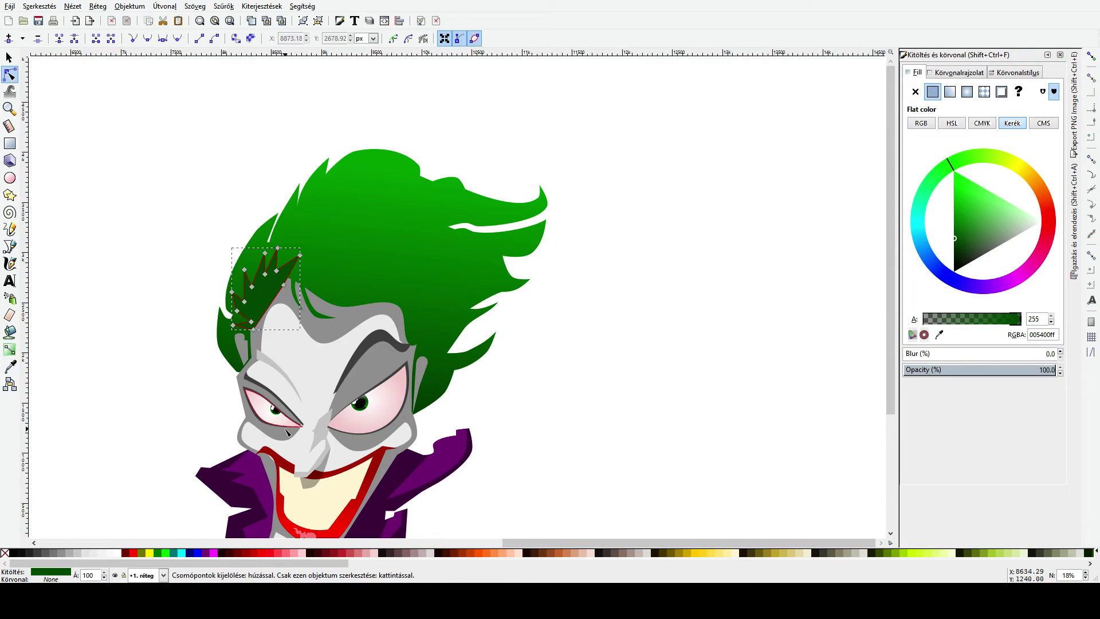
{"action": "scroll", "coordinate": [299, 391], "scroll_direction": "up", "scroll_amount": 3, "text": "ctrl"}
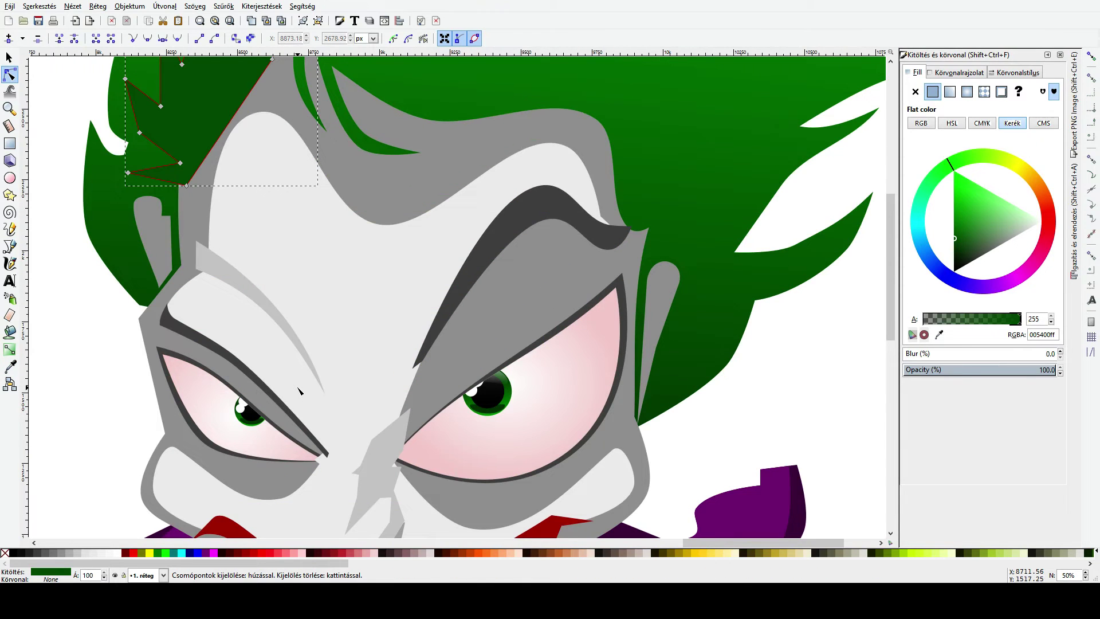
{"action": "scroll", "coordinate": [299, 390], "scroll_direction": "up", "scroll_amount": 8}
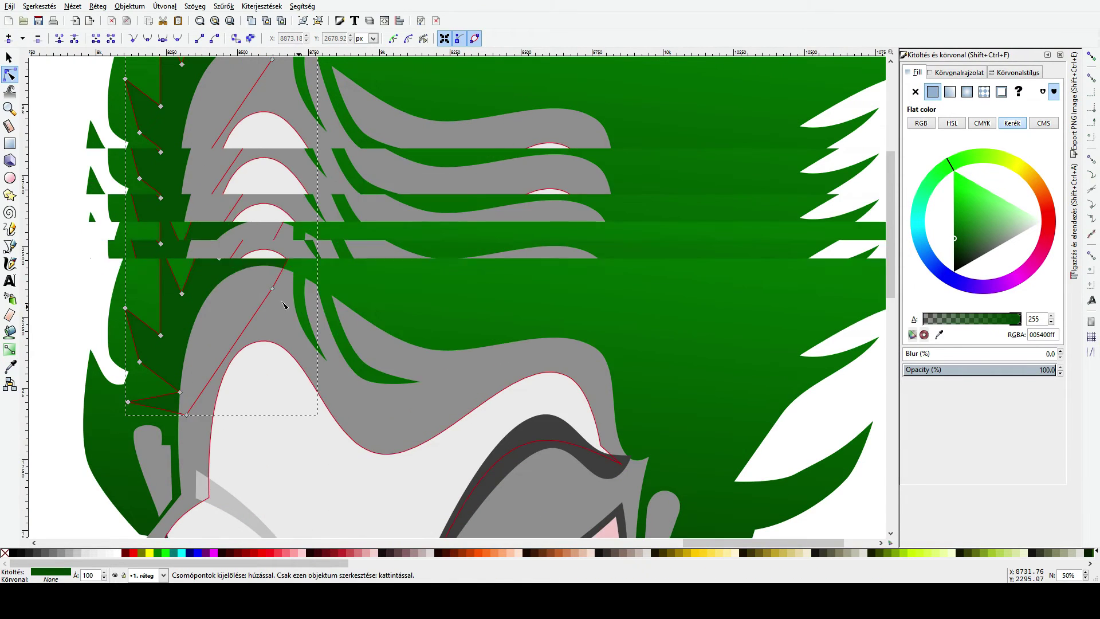
{"action": "left_click_drag", "start_coordinate": [292, 255], "coordinate": [248, 222]}
{"action": "left_click_drag", "start_coordinate": [255, 184], "coordinate": [215, 199]}
{"action": "left_click", "coordinate": [219, 199], "text": "shift"}
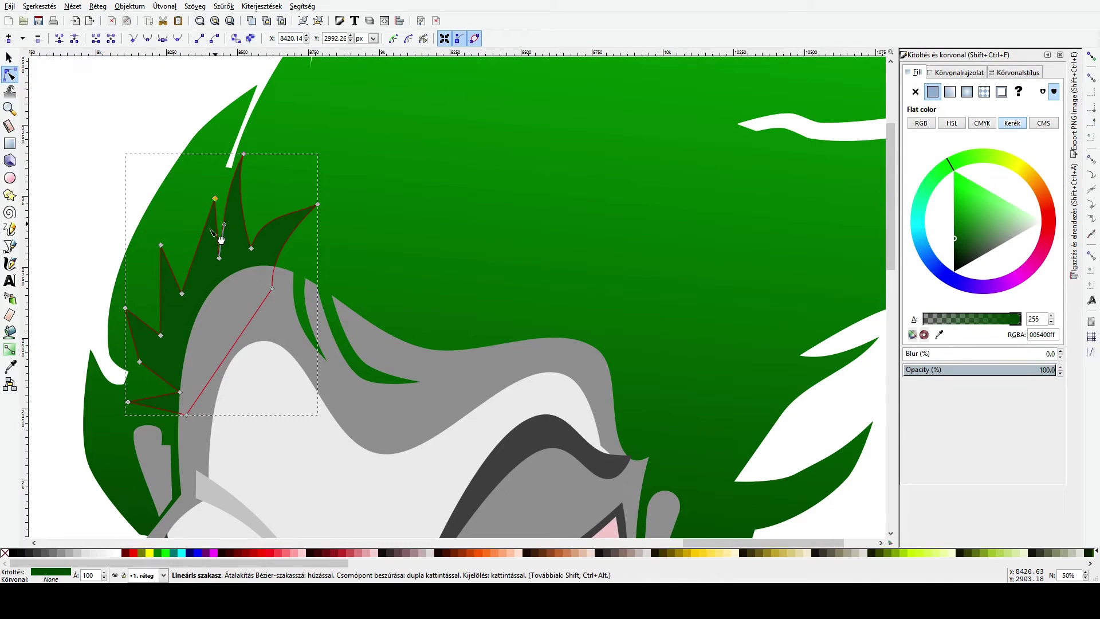
{"action": "left_click_drag", "start_coordinate": [197, 248], "coordinate": [191, 246]}
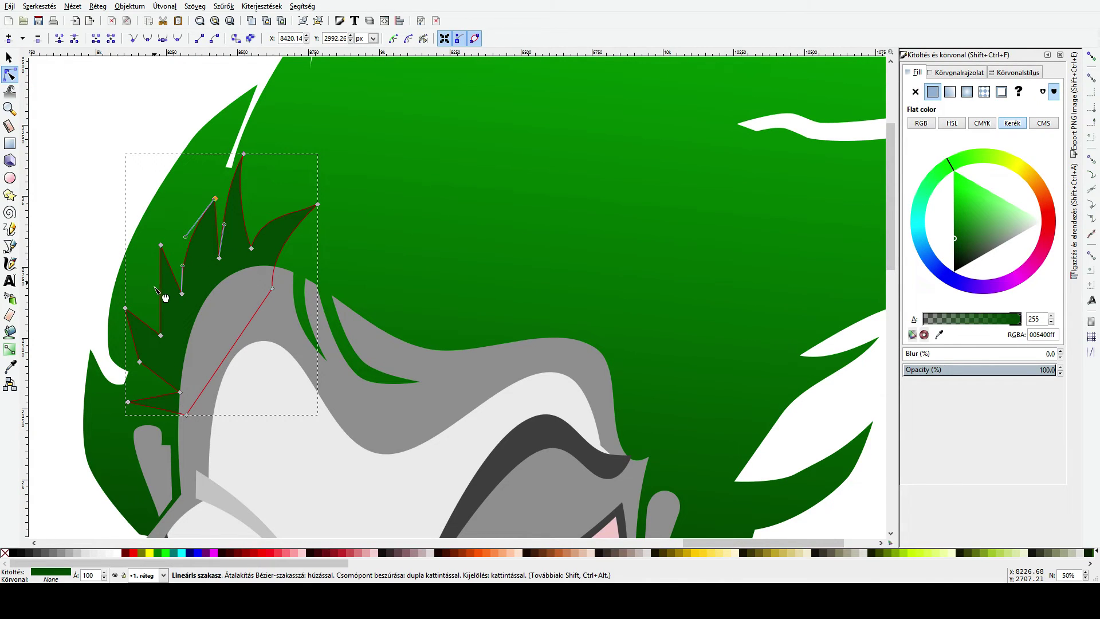
Step: Curve the lower spikes of the dark green shape, shift their tips and extend its base down to the ear
{"action": "left_click_drag", "start_coordinate": [160, 289], "coordinate": [154, 305]}
{"action": "left_click_drag", "start_coordinate": [162, 248], "coordinate": [179, 237]}
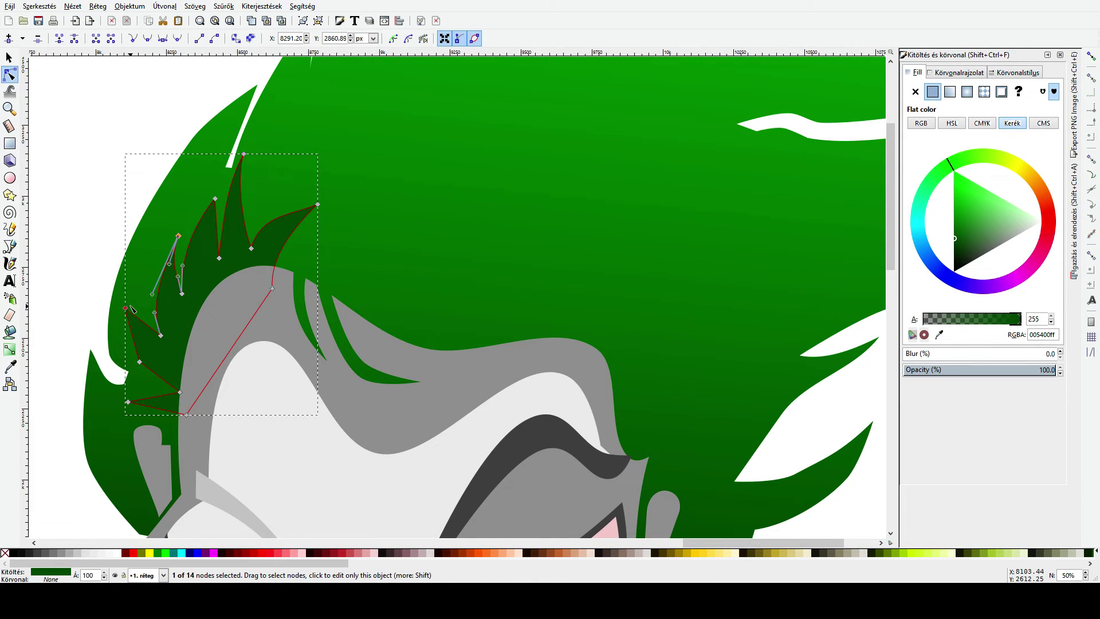
{"action": "left_click_drag", "start_coordinate": [127, 308], "coordinate": [136, 308]}
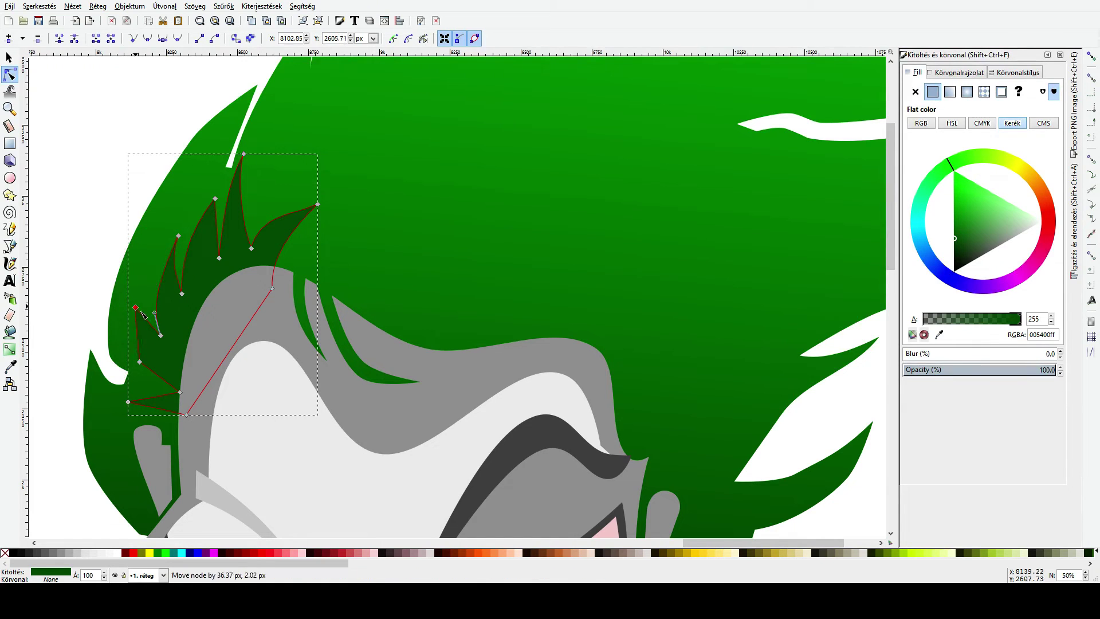
{"action": "left_click", "coordinate": [160, 397]}
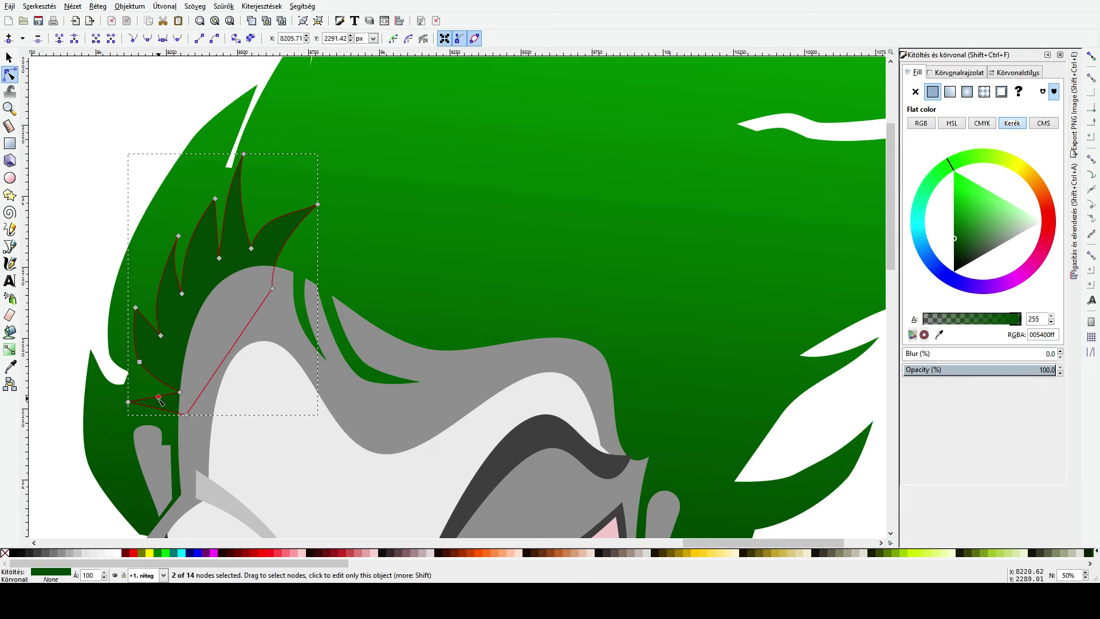
{"action": "left_click", "coordinate": [160, 399]}
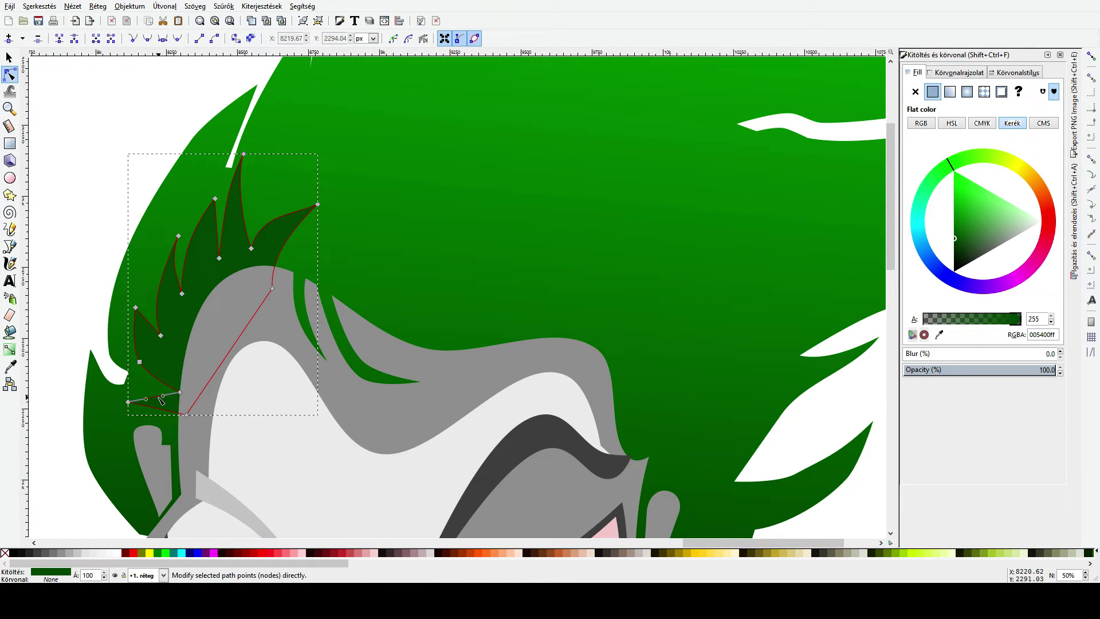
{"action": "left_click_drag", "start_coordinate": [161, 399], "coordinate": [168, 435]}
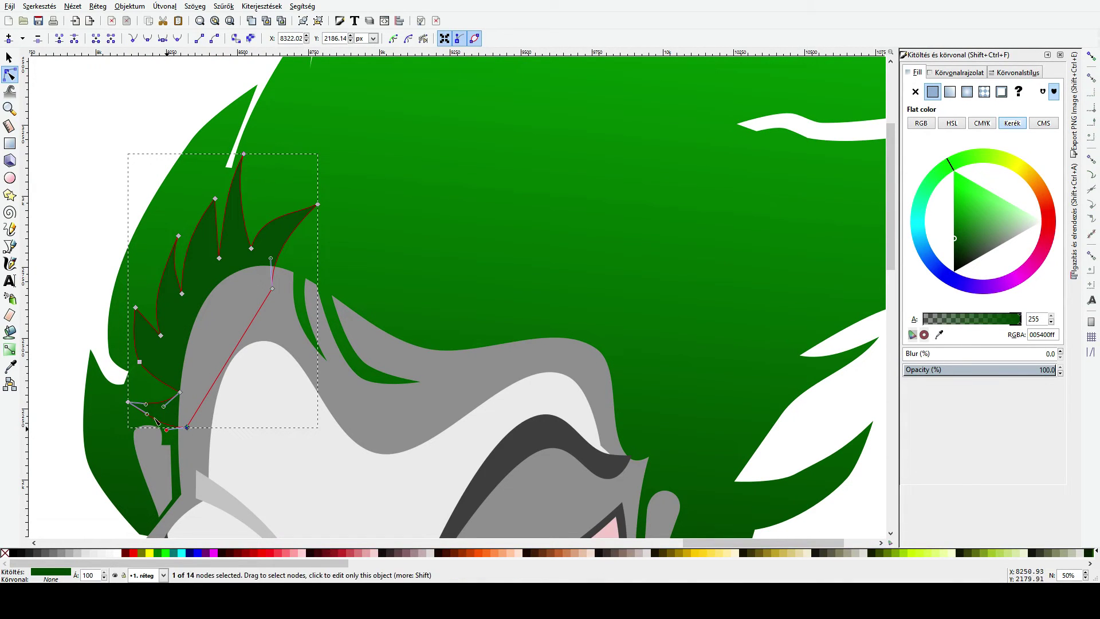
{"action": "key", "text": "s"}
{"action": "scroll", "coordinate": [192, 360], "scroll_direction": "down", "scroll_amount": 2, "text": "ctrl"}
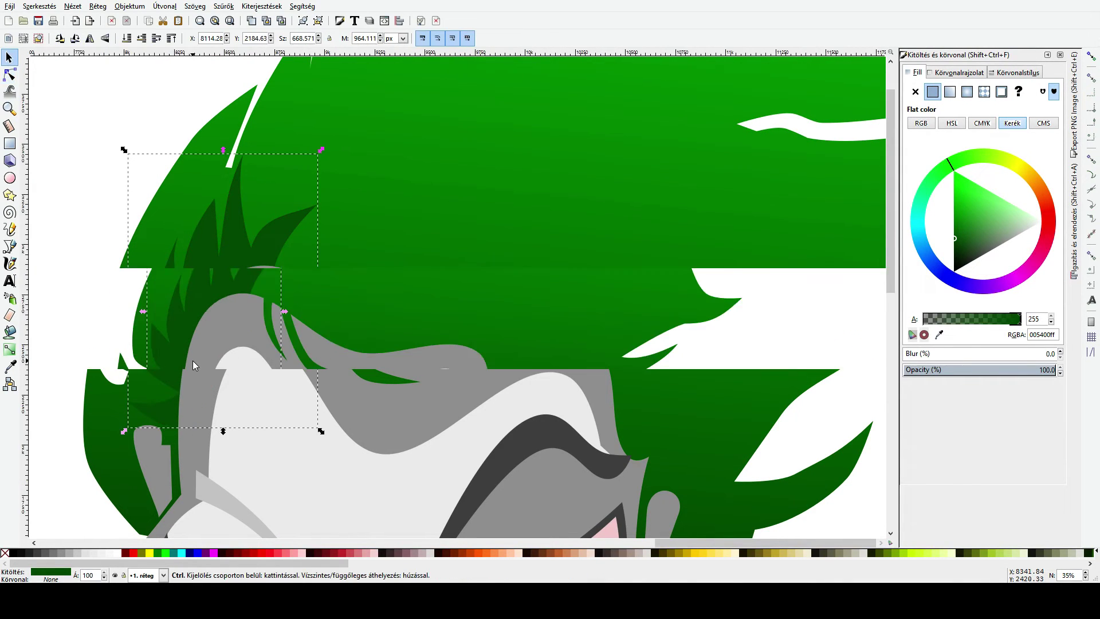
{"action": "left_click", "coordinate": [680, 327]}
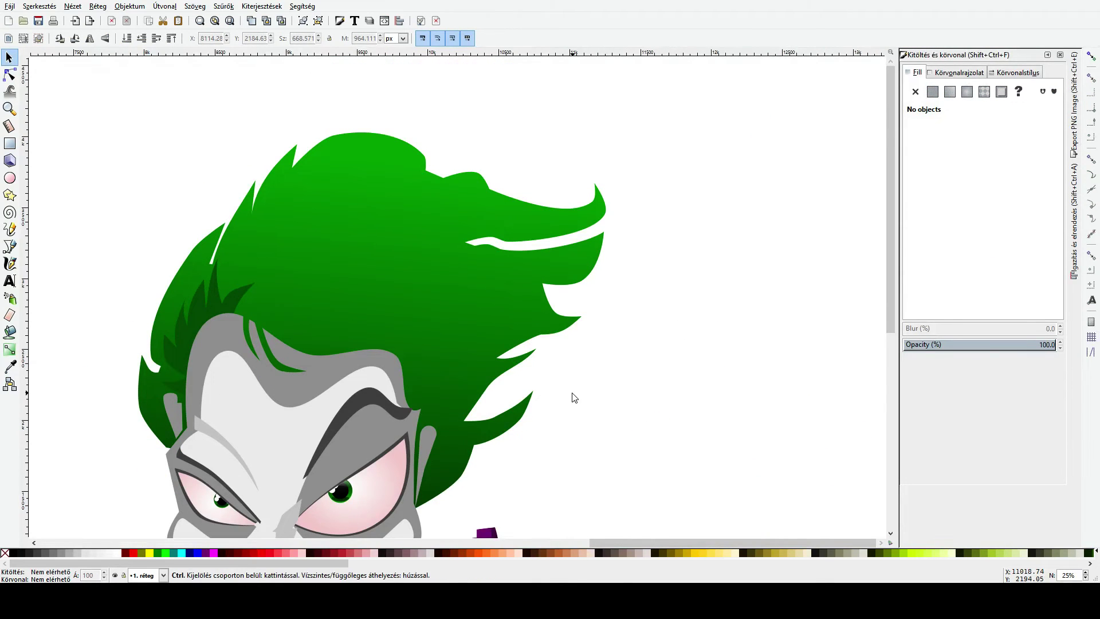
Step: Draw a closed dark green spiky shape over the hairline above and beside the larger eye, reaching down to the cheek
{"action": "scroll", "coordinate": [555, 384], "scroll_direction": "down", "scroll_amount": 2, "text": "ctrl"}
{"action": "scroll", "coordinate": [521, 393], "scroll_direction": "up", "scroll_amount": 1, "text": "ctrl"}
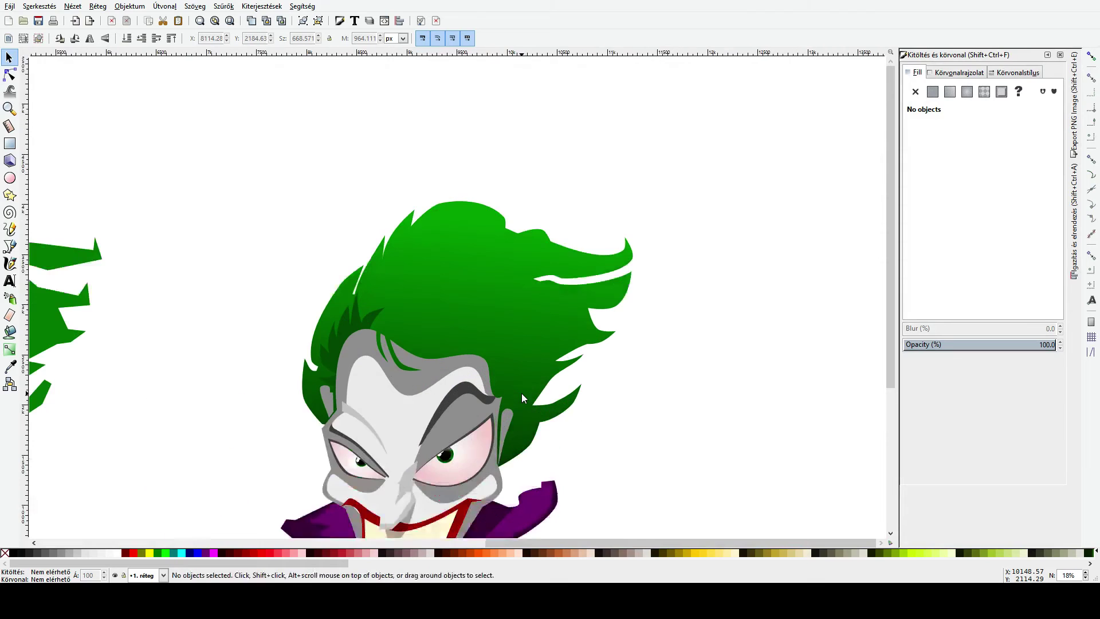
{"action": "left_click", "coordinate": [10, 246]}
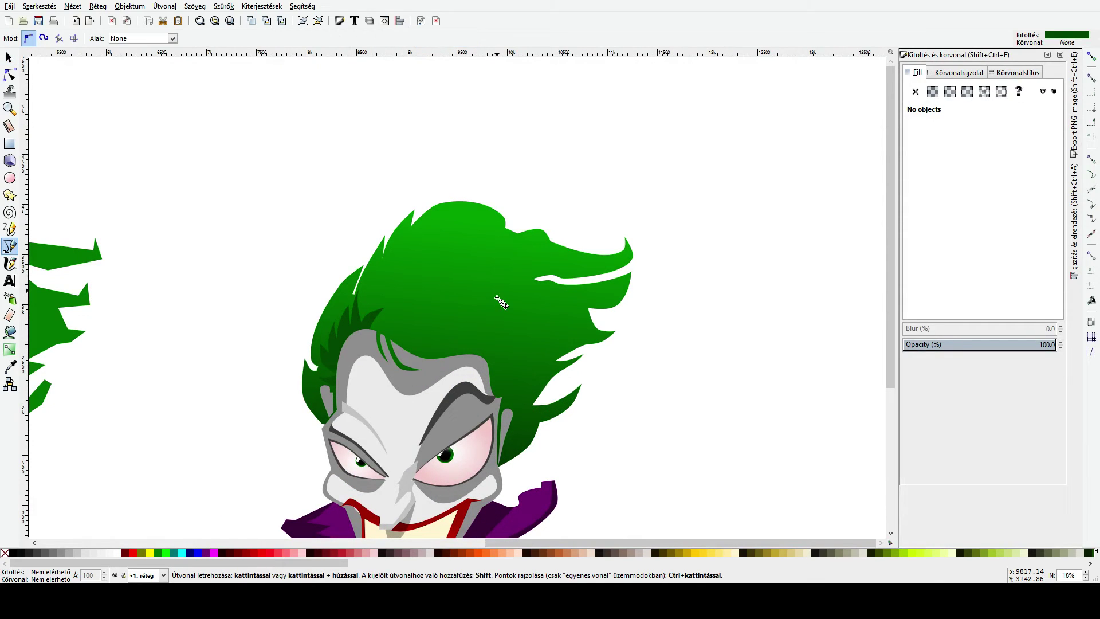
{"action": "left_click", "coordinate": [468, 359]}
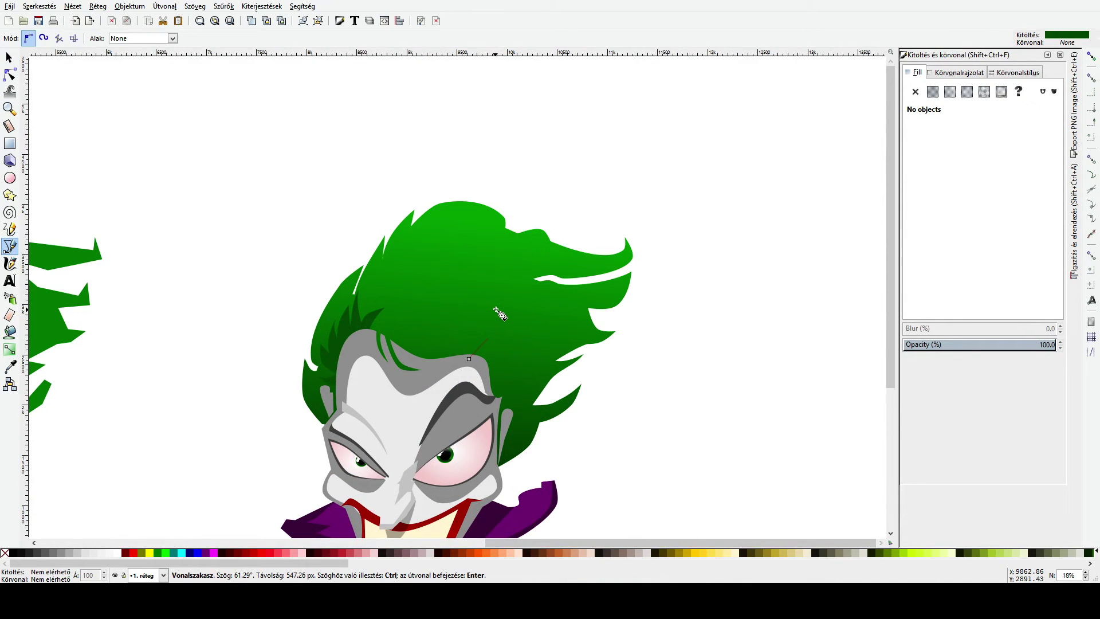
{"action": "left_click", "coordinate": [490, 349]}
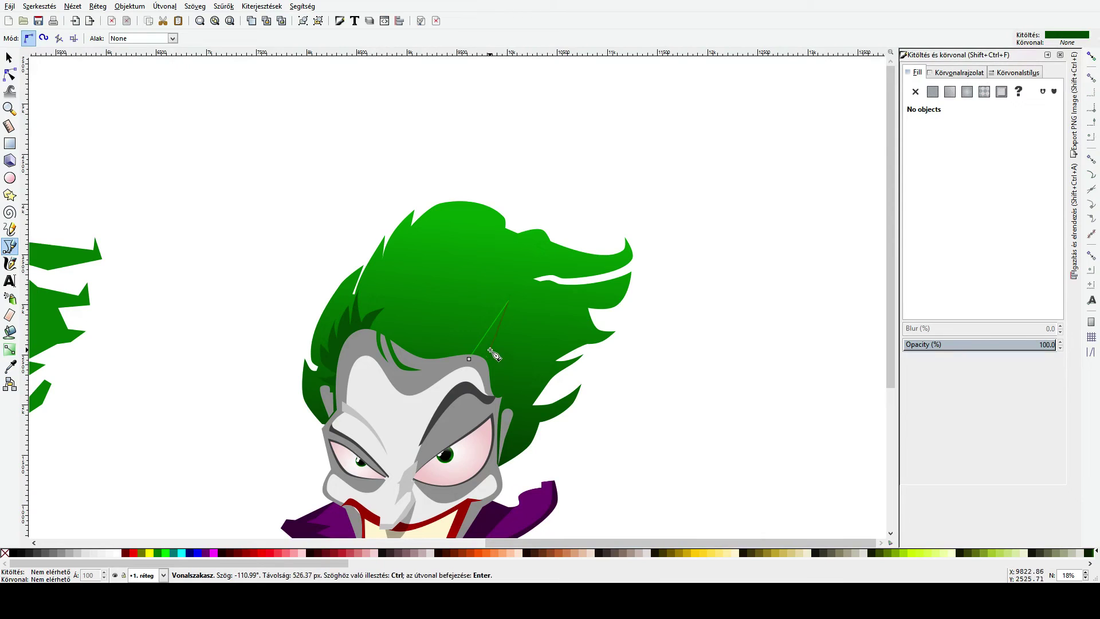
{"action": "left_click", "coordinate": [535, 303]}
{"action": "left_click", "coordinate": [501, 357]}
{"action": "left_click", "coordinate": [542, 340]}
{"action": "left_click", "coordinate": [511, 379]}
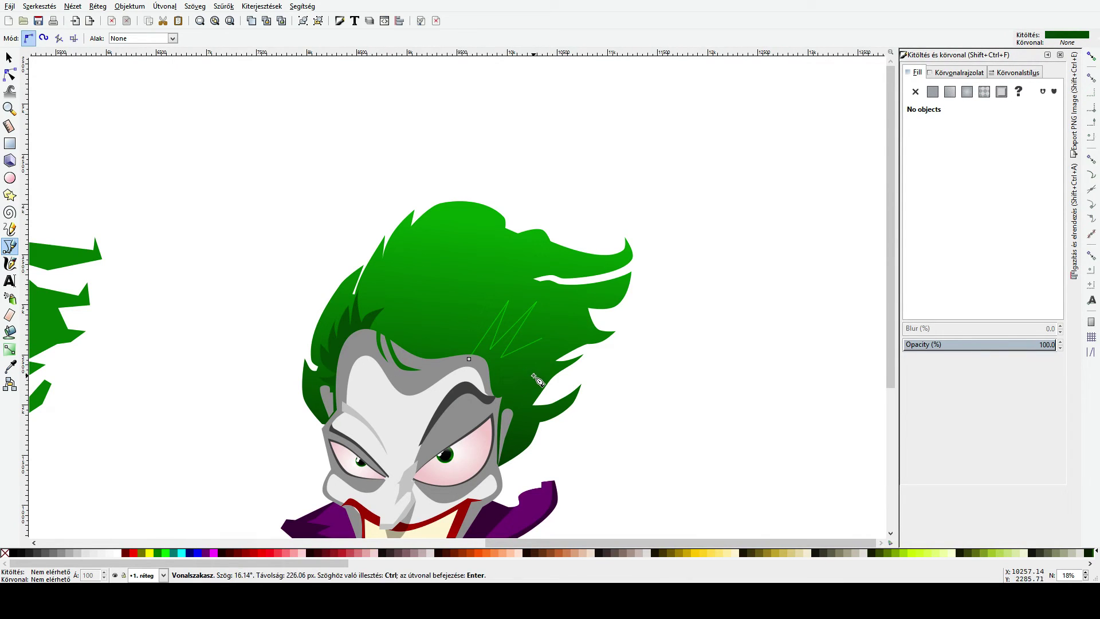
{"action": "left_click", "coordinate": [534, 375]}
{"action": "left_click", "coordinate": [514, 395]}
{"action": "left_click", "coordinate": [525, 410]}
{"action": "left_click", "coordinate": [516, 422]}
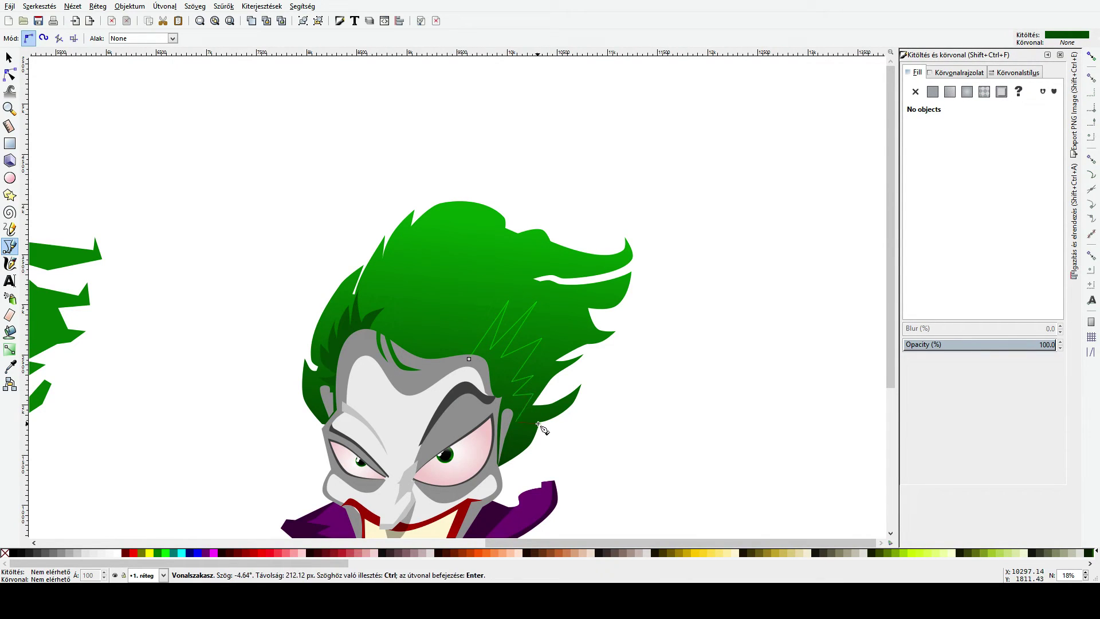
{"action": "left_click", "coordinate": [515, 445]}
{"action": "left_click", "coordinate": [553, 436]}
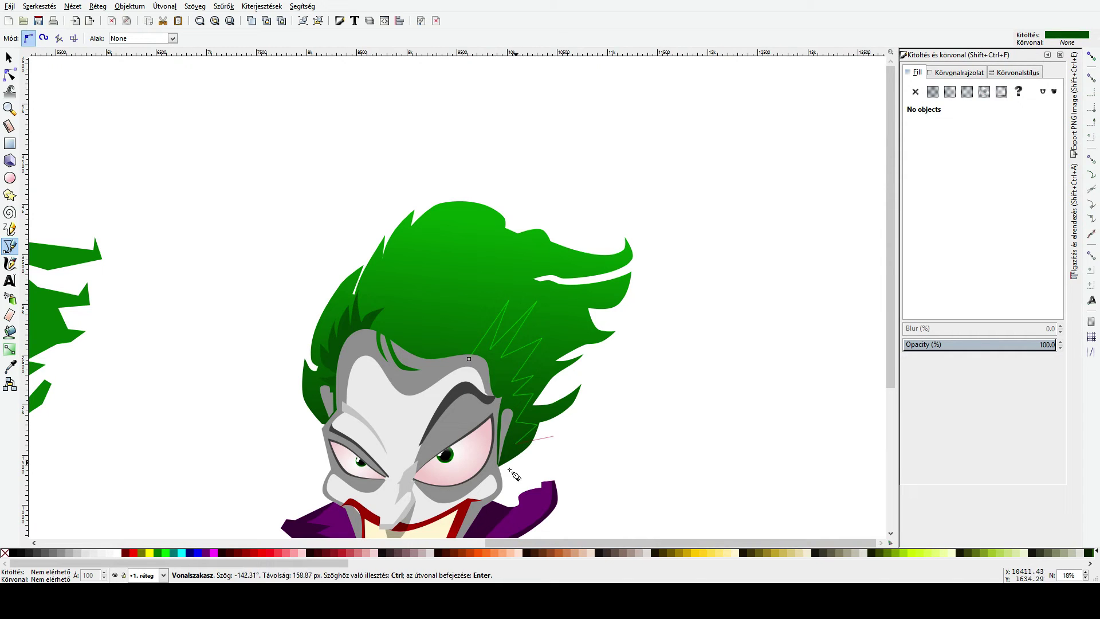
{"action": "left_click", "coordinate": [504, 479]}
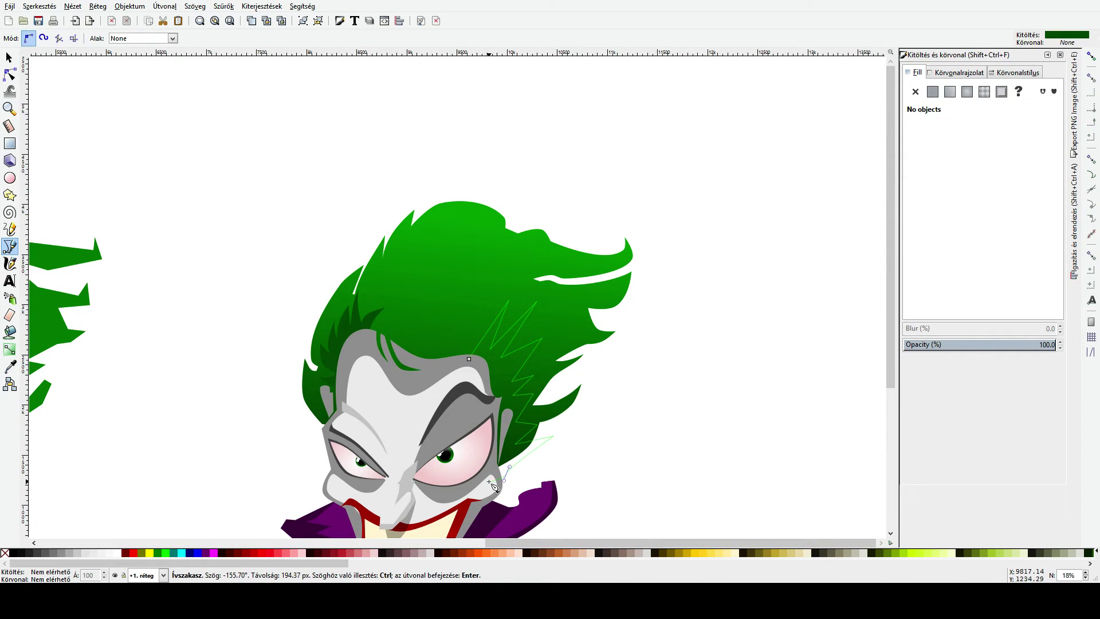
{"action": "left_click", "coordinate": [469, 359]}
Step: Trim the new spiky shape to the hair outline by intersecting it with a duplicate of the hair shape
{"action": "key", "text": "s"}
{"action": "left_click", "coordinate": [453, 333], "text": "shift"}
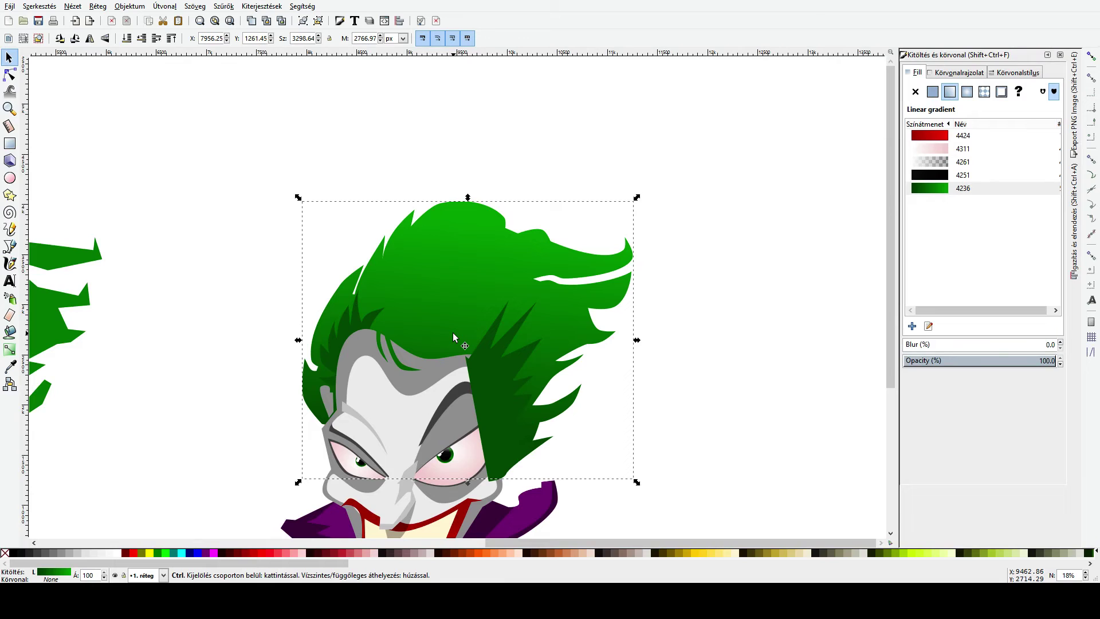
{"action": "key", "text": "ctrl+plus"}
{"action": "key", "text": "ctrl+z"}
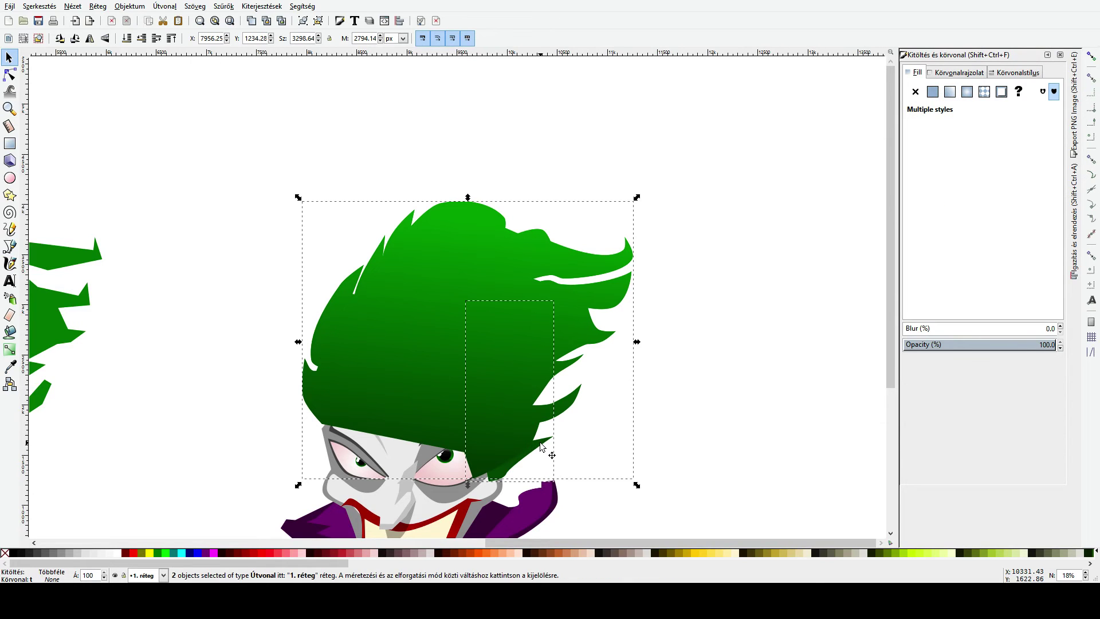
{"action": "key", "text": "ctrl+z"}
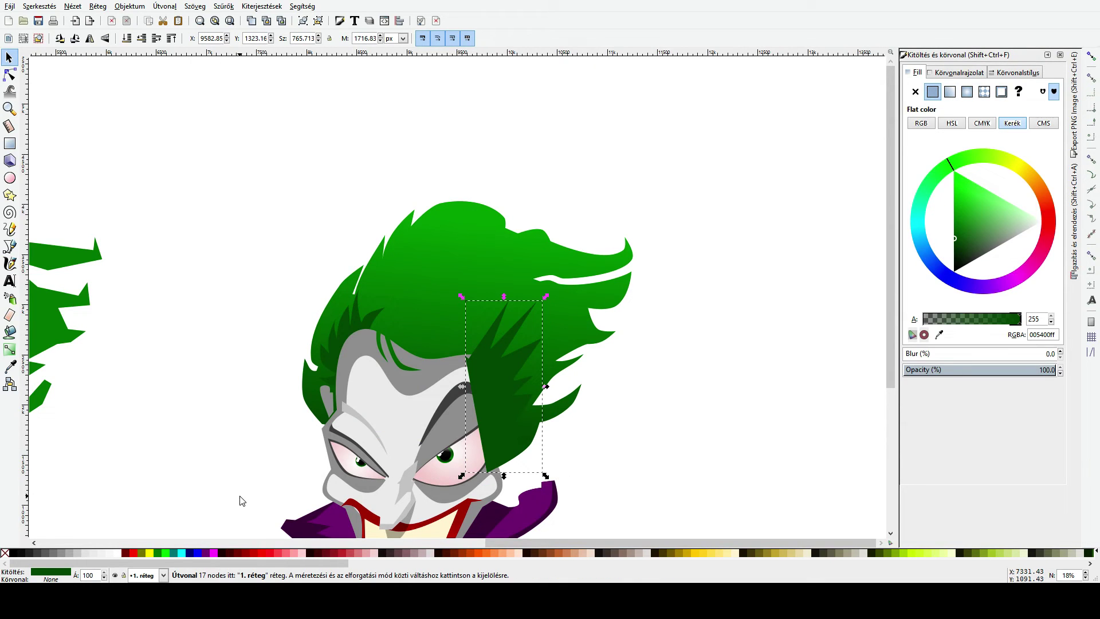
Step: Lower the trimmed spiky shape in the stacking order until it lies behind the face and ear but above the hair
{"action": "key", "text": "Page_Down"}
{"action": "key", "text": "Page_Down"}
{"action": "key", "text": "Page_Down"}
{"action": "key", "text": "Page_Down"}
{"action": "key", "text": "Page_Down"}
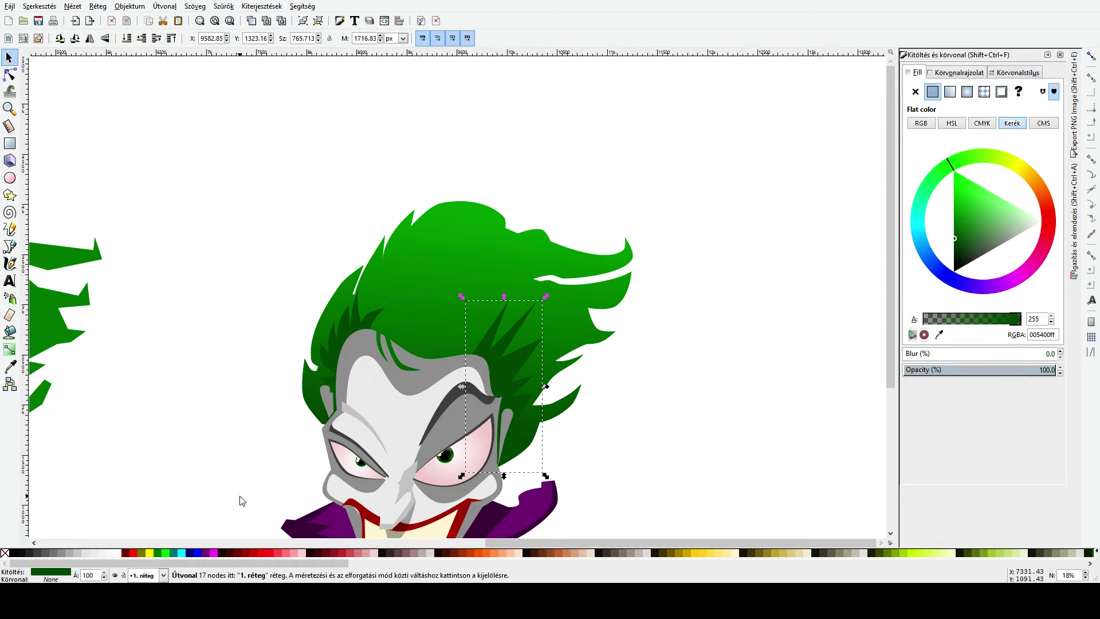
{"action": "left_click", "coordinate": [243, 415]}
{"action": "scroll", "coordinate": [243, 416], "scroll_direction": "down", "scroll_amount": 3}
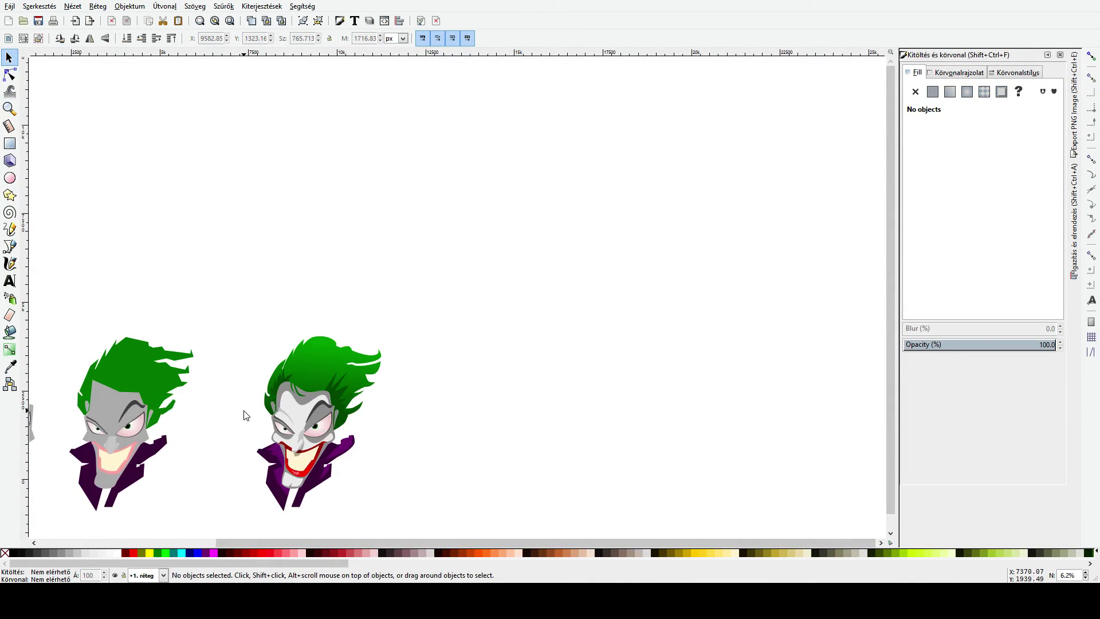
{"action": "scroll", "coordinate": [244, 415], "scroll_direction": "up", "scroll_amount": 2}
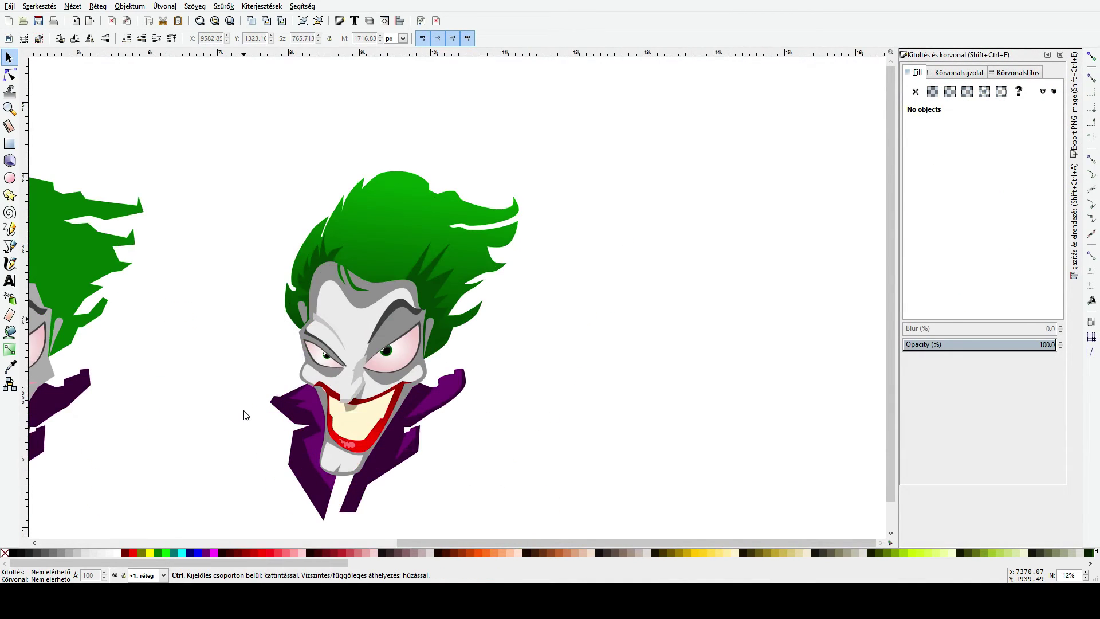
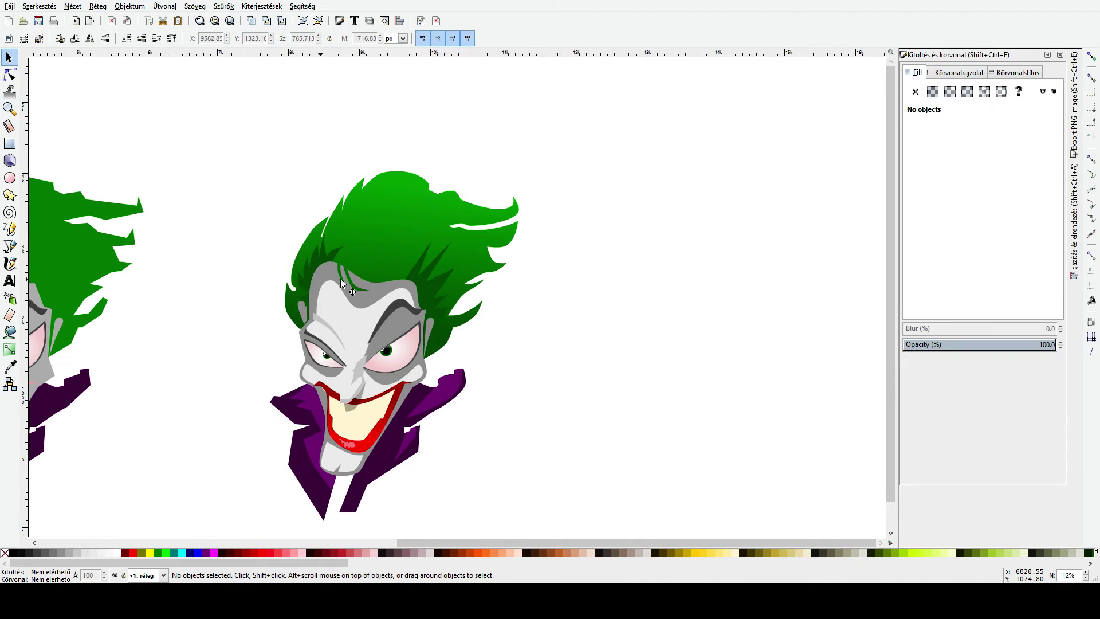
Step: Draw a thin closed shape just inside the upper edge of the hair at the crown, ending at its notch
{"action": "scroll", "coordinate": [359, 293], "scroll_direction": "up", "scroll_amount": 3}
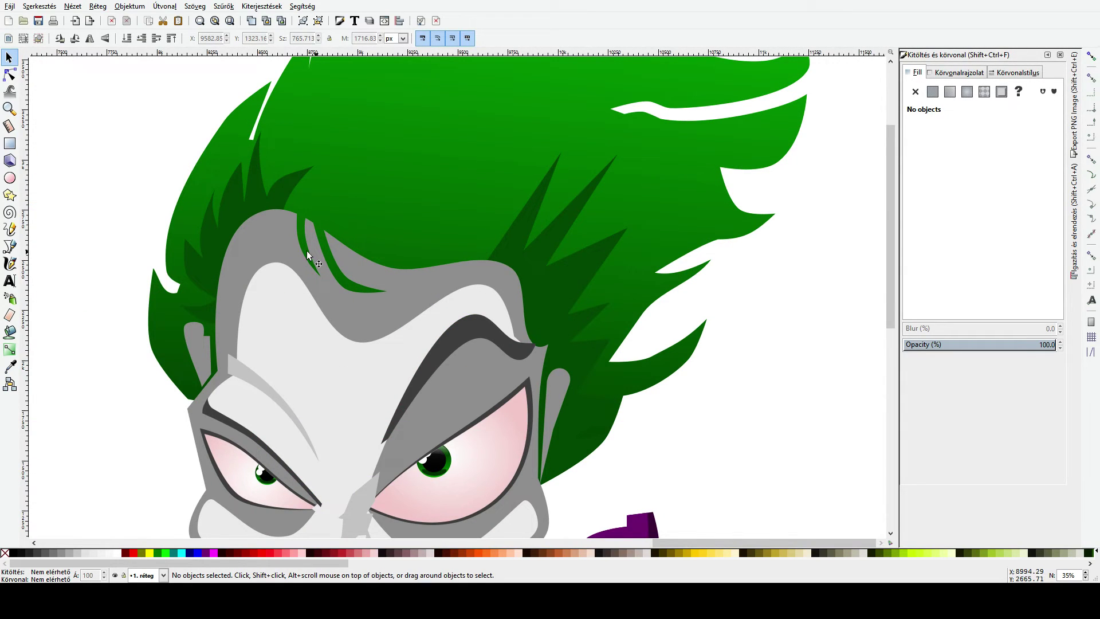
{"action": "left_click", "coordinate": [9, 75]}
{"action": "scroll", "coordinate": [309, 115], "scroll_direction": "down", "scroll_amount": 1}
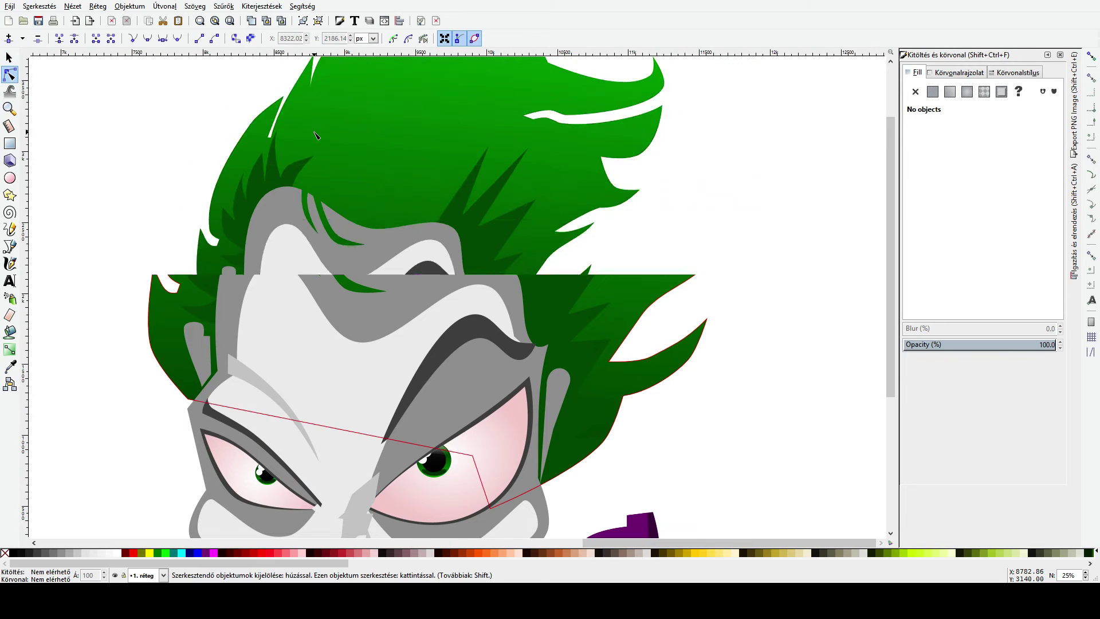
{"action": "scroll", "coordinate": [652, 223], "scroll_direction": "up", "scroll_amount": 3}
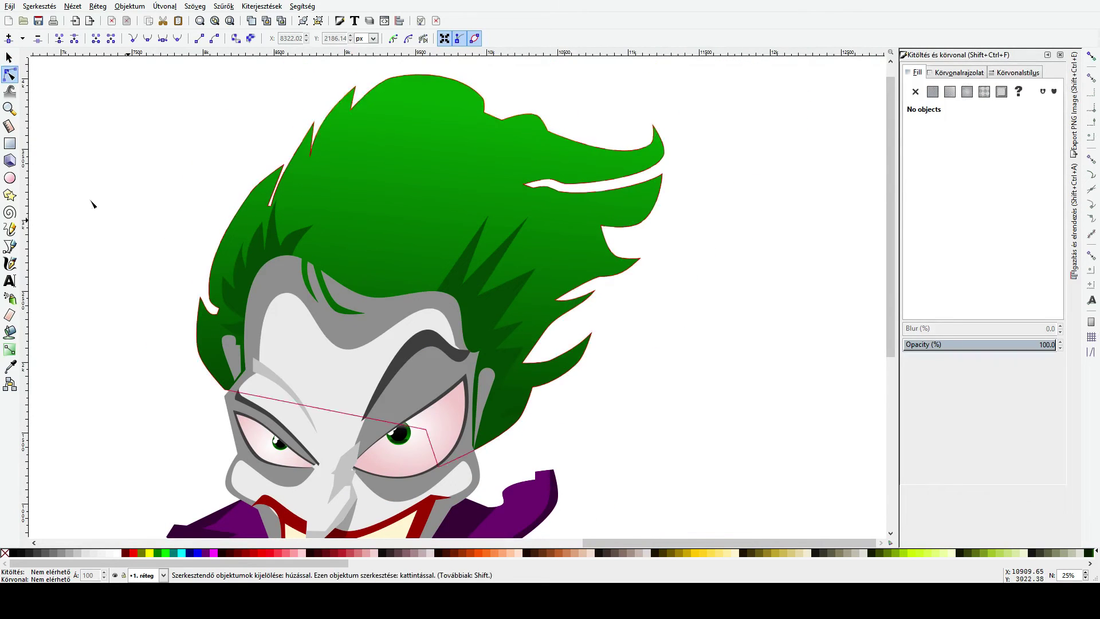
{"action": "left_click", "coordinate": [9, 247]}
{"action": "left_click", "coordinate": [490, 110]}
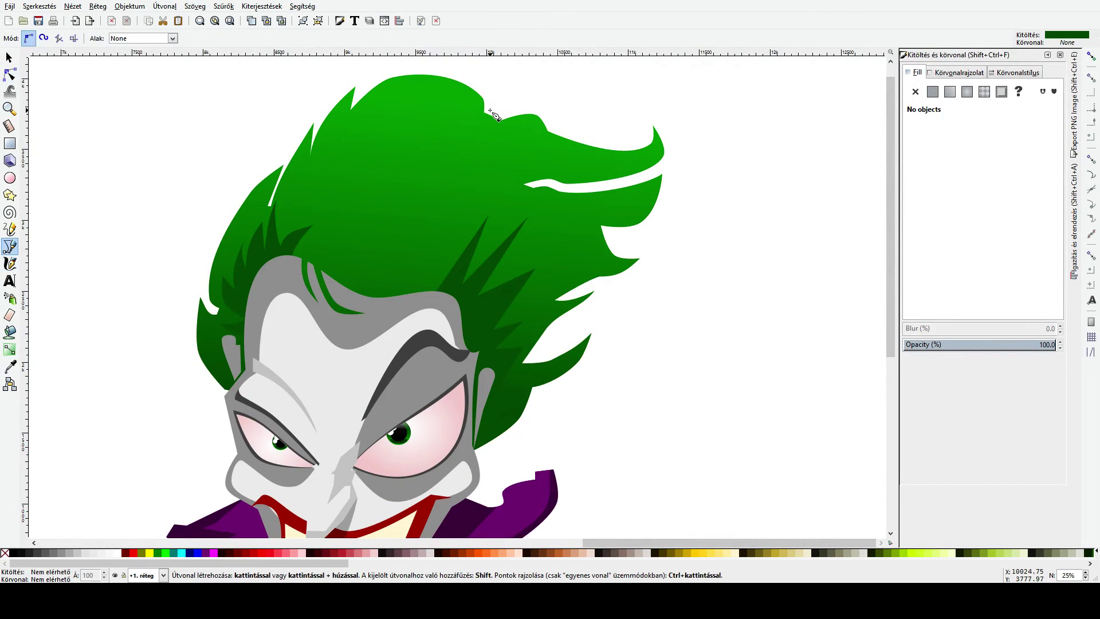
{"action": "left_click", "coordinate": [422, 88]}
{"action": "left_click", "coordinate": [395, 108]}
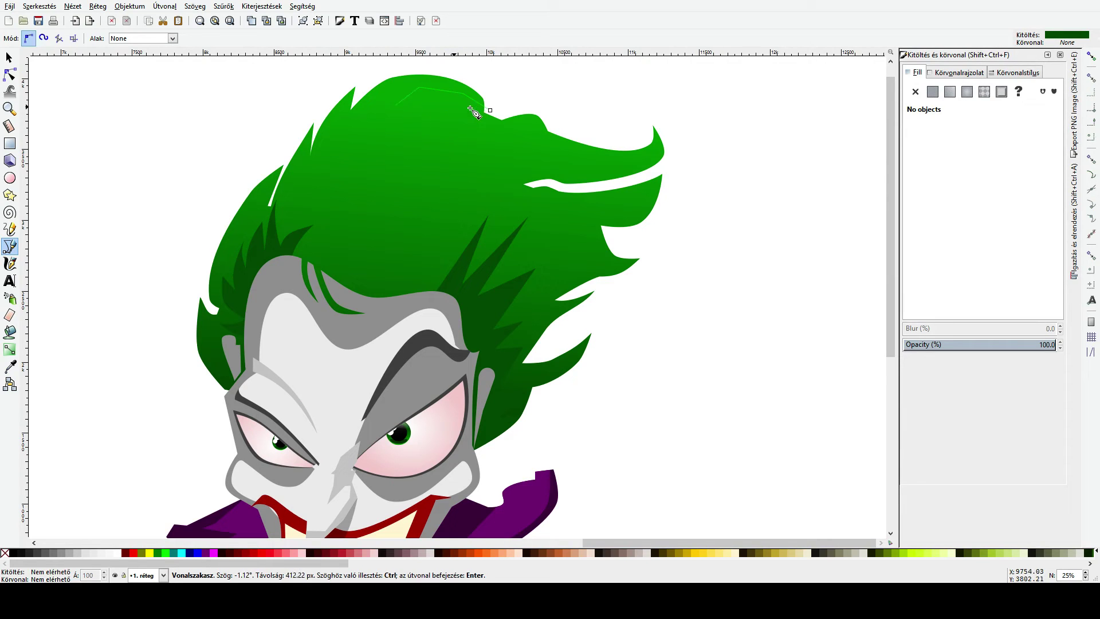
{"action": "left_click", "coordinate": [490, 109]}
Step: Curve the upper edge of the thin crown shape and cut it out of the hair with the Difference operation
{"action": "left_click", "coordinate": [9, 74]}
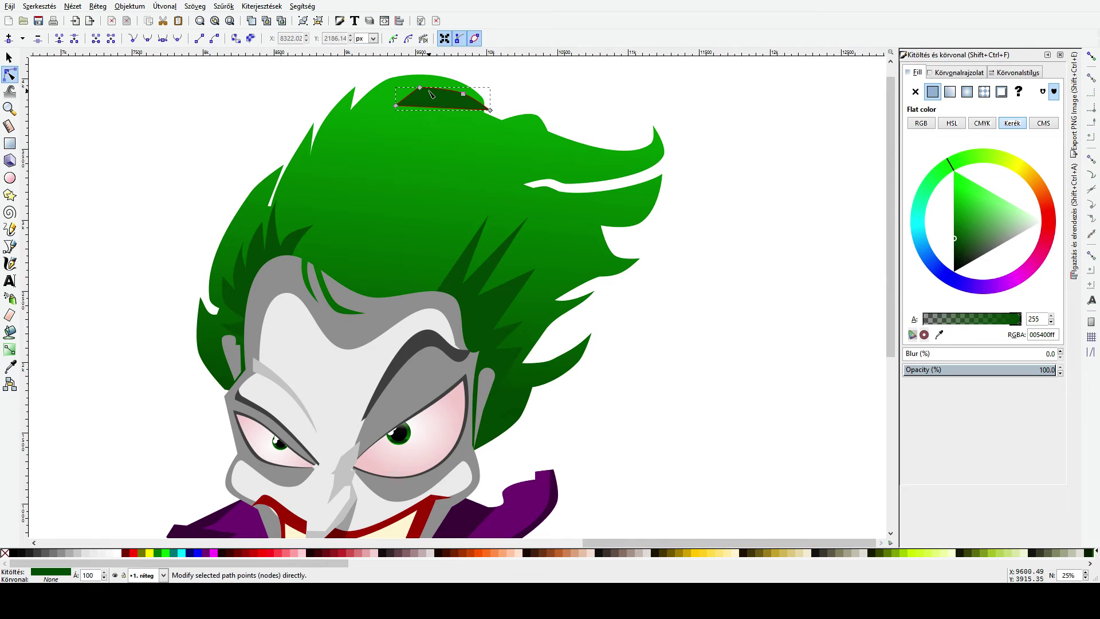
{"action": "left_click", "coordinate": [396, 99], "text": "shift"}
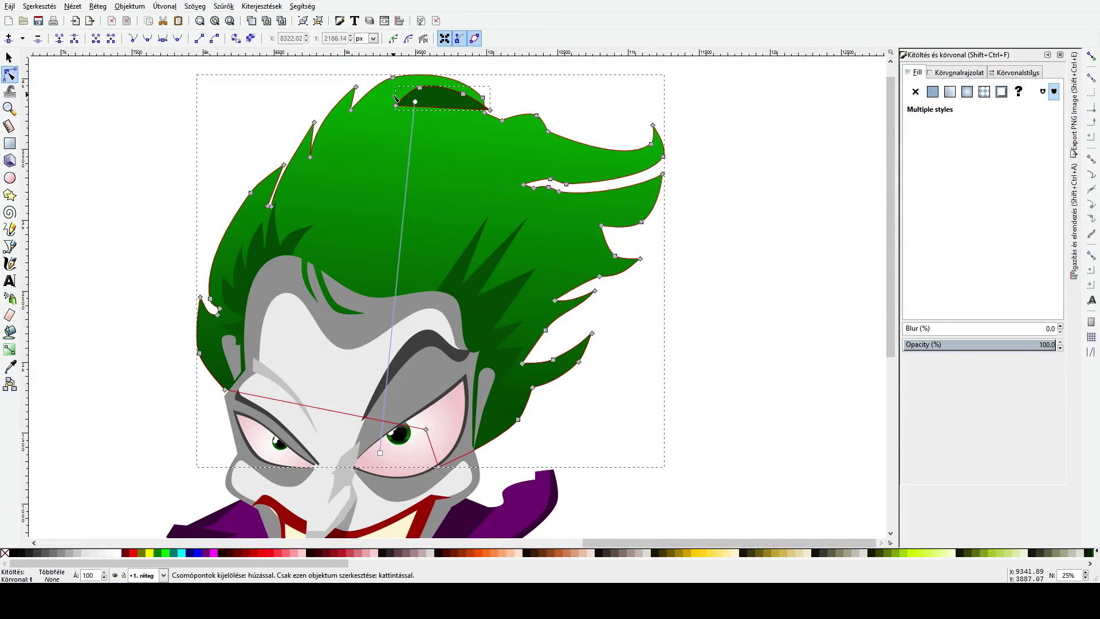
{"action": "key", "text": "ctrl+minus"}
{"action": "left_click", "coordinate": [233, 118]}
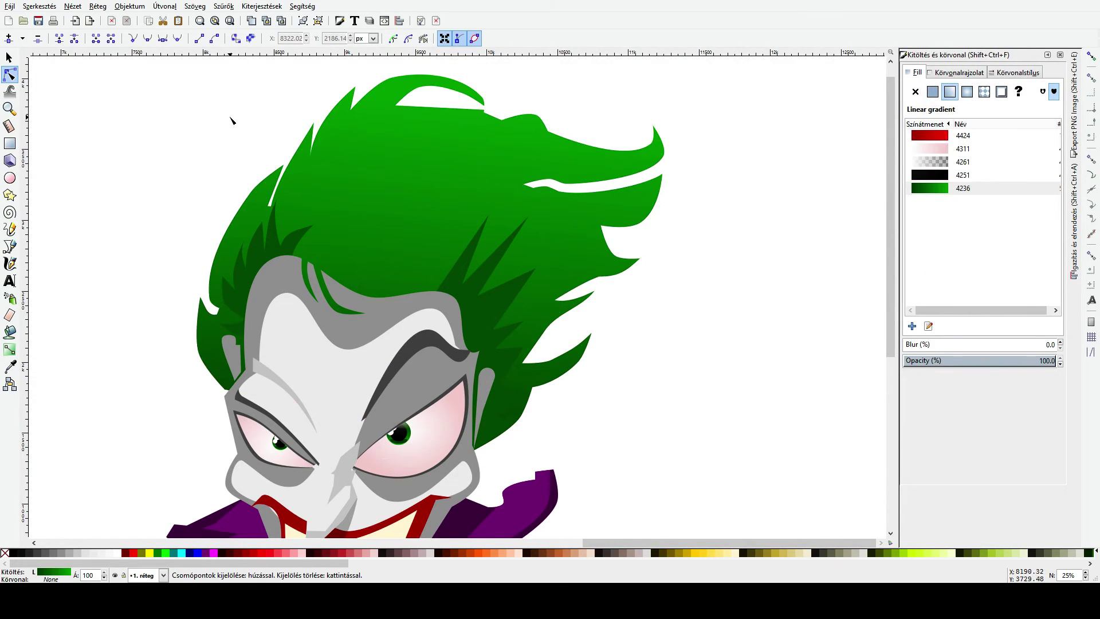
Step: Bend the lower edge of the crown cut-out upward into a narrow curved gap between the hair strands
{"action": "left_click", "coordinate": [448, 122]}
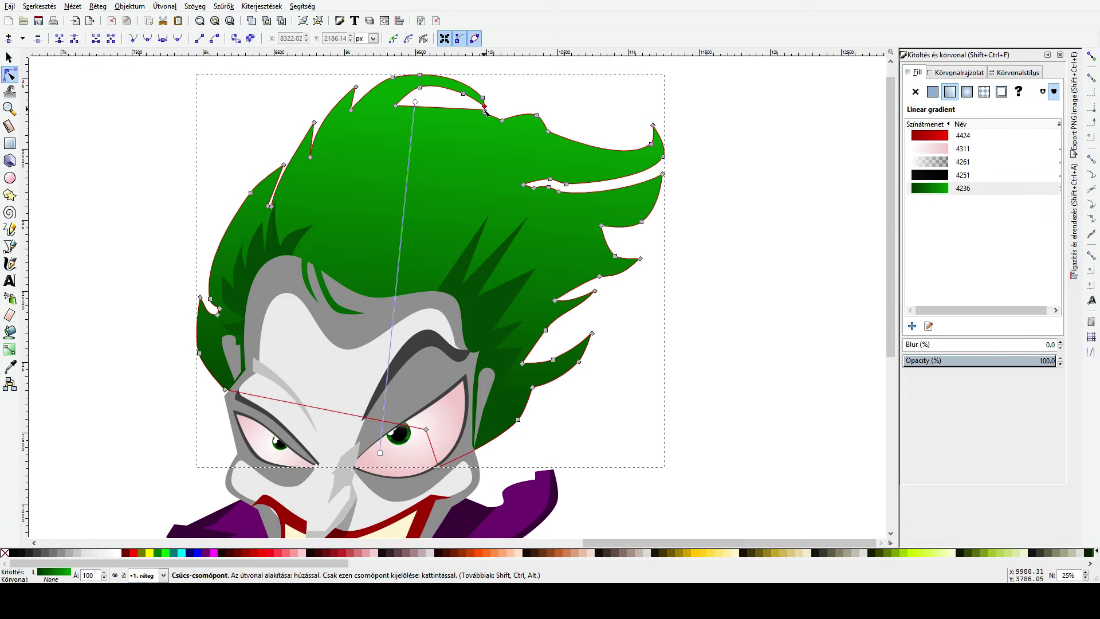
{"action": "left_click", "coordinate": [485, 108]}
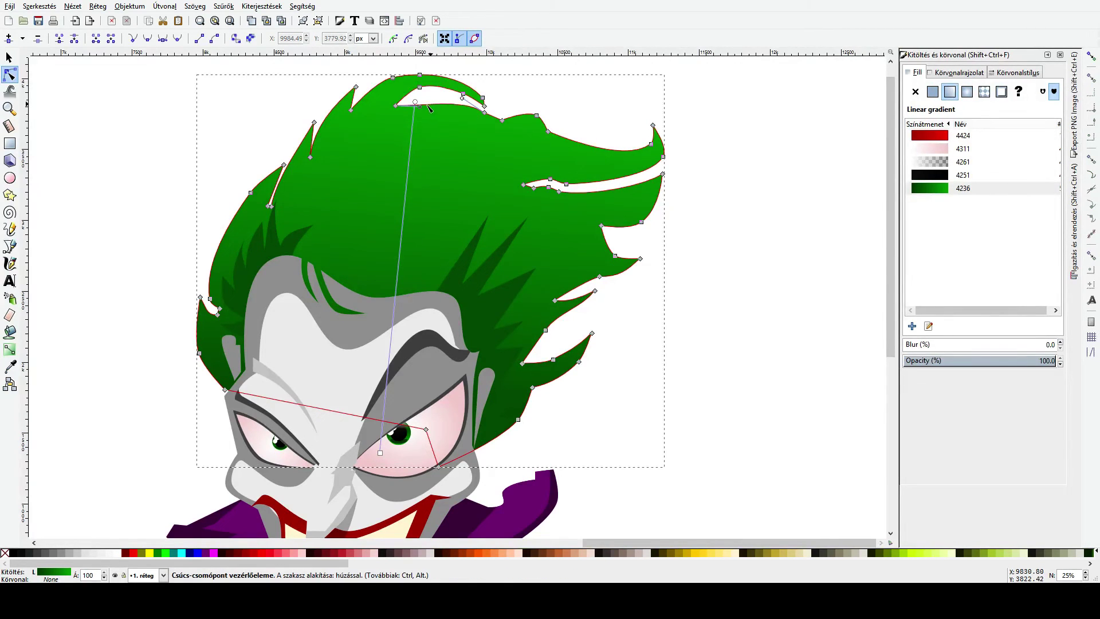
{"action": "left_click_drag", "start_coordinate": [429, 107], "coordinate": [432, 96]}
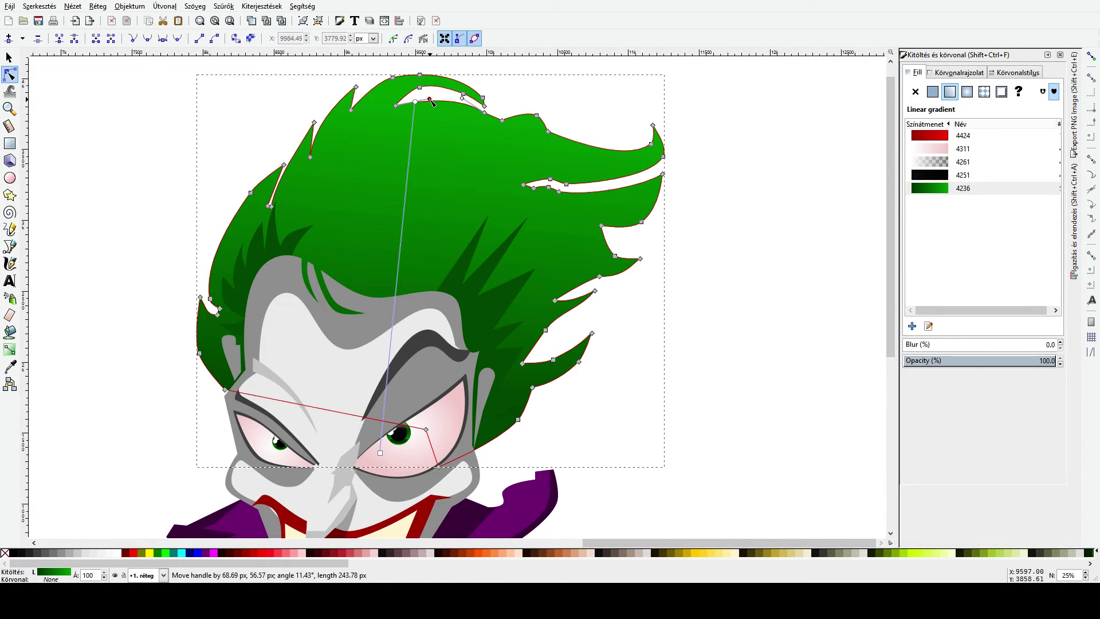
{"action": "key", "text": "F1"}
{"action": "left_click", "coordinate": [559, 94]}
{"action": "scroll", "coordinate": [558, 93], "scroll_direction": "down", "scroll_amount": 2}
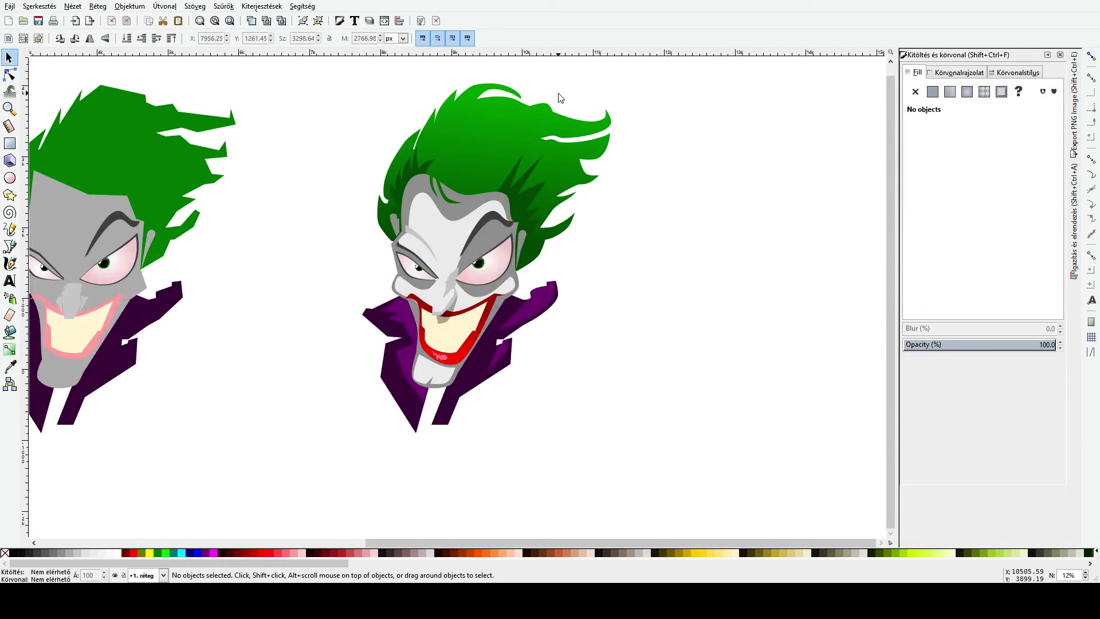
{"action": "scroll", "coordinate": [560, 97], "scroll_direction": "down", "scroll_amount": 2}
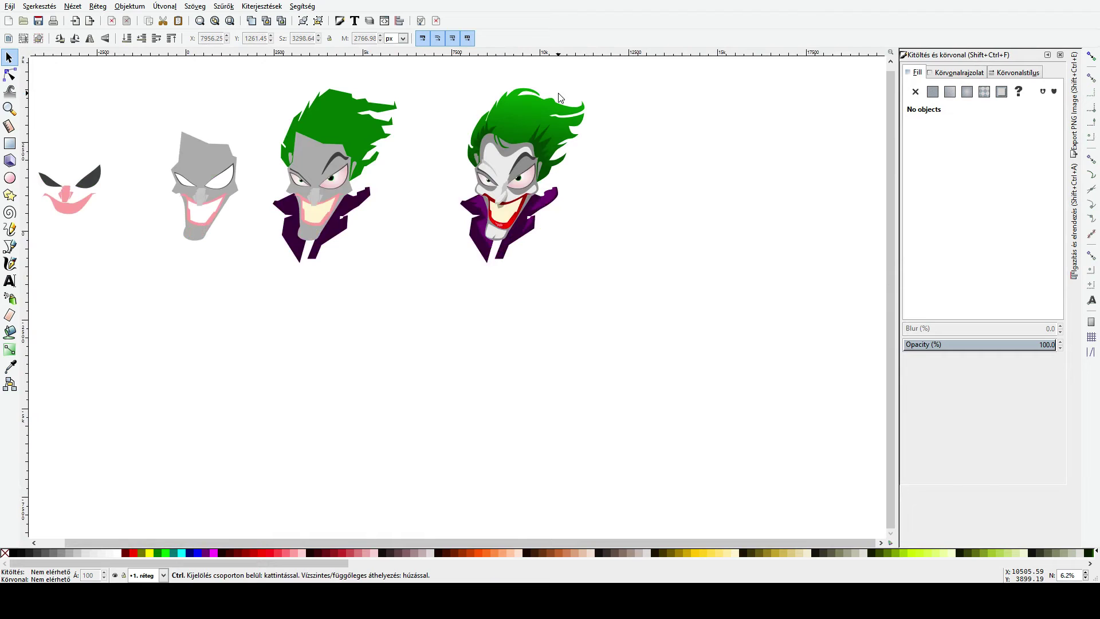
{"action": "scroll", "coordinate": [560, 98], "scroll_direction": "up", "scroll_amount": 3}
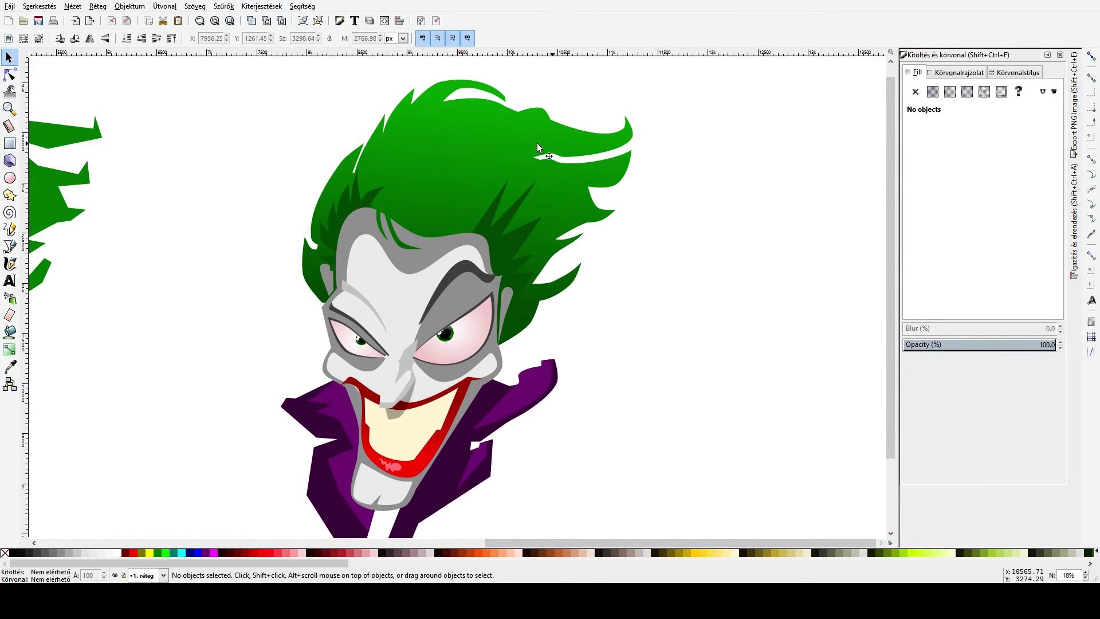
{"action": "key", "text": "e"}
{"action": "left_click_drag", "start_coordinate": [523, 113], "coordinate": [540, 131]}
{"action": "key", "text": "s"}
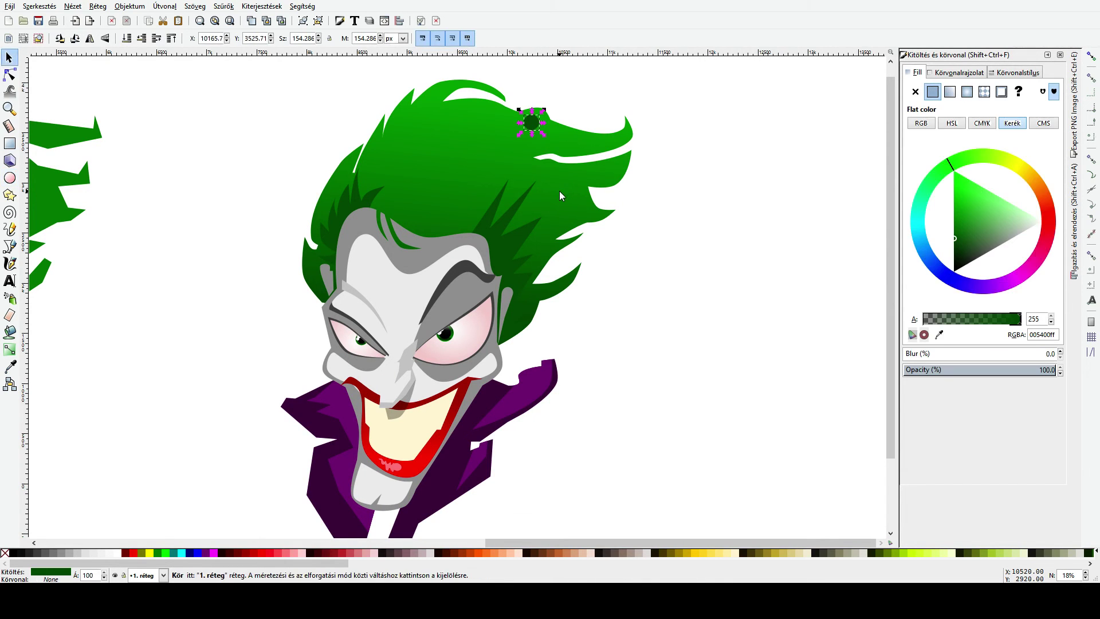
{"action": "key", "text": "Delete"}
Step: Curve the outer edge of the first spike above the larger eye and pull the tips of the first and third spikes outward
{"action": "left_click", "coordinate": [10, 75]}
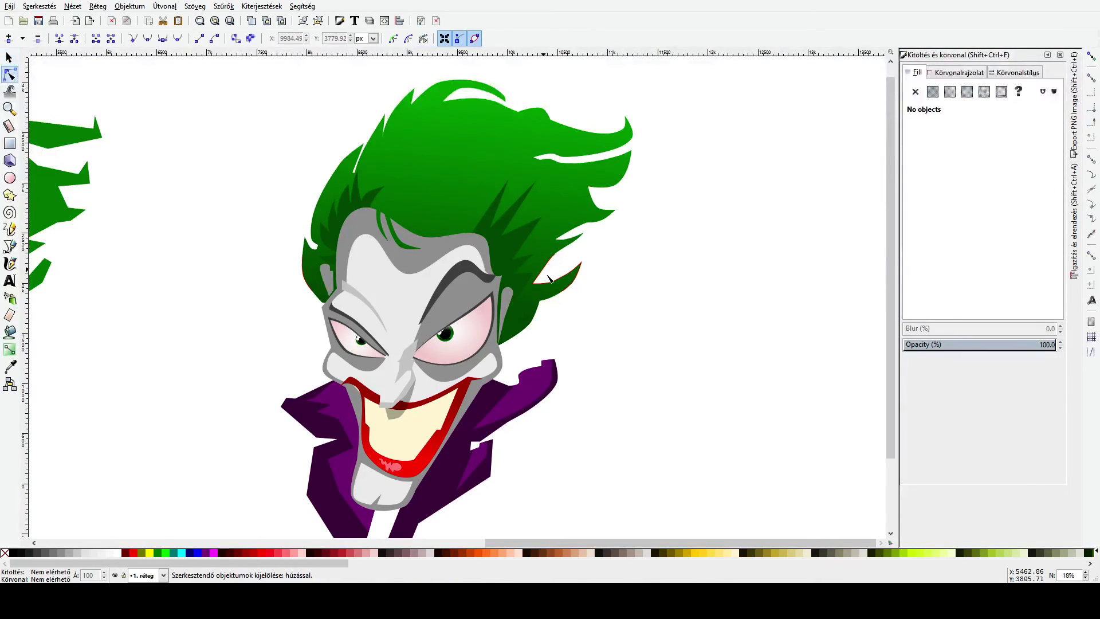
{"action": "scroll", "coordinate": [534, 240], "scroll_direction": "up", "scroll_amount": 2}
{"action": "left_click", "coordinate": [428, 208]}
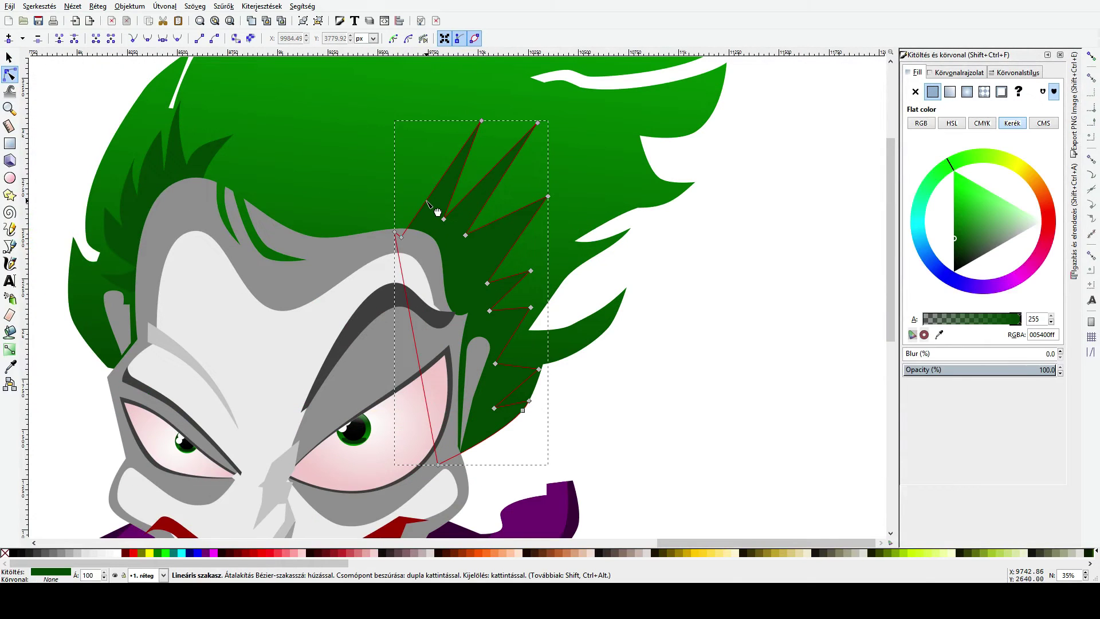
{"action": "left_click_drag", "start_coordinate": [425, 205], "coordinate": [419, 188]}
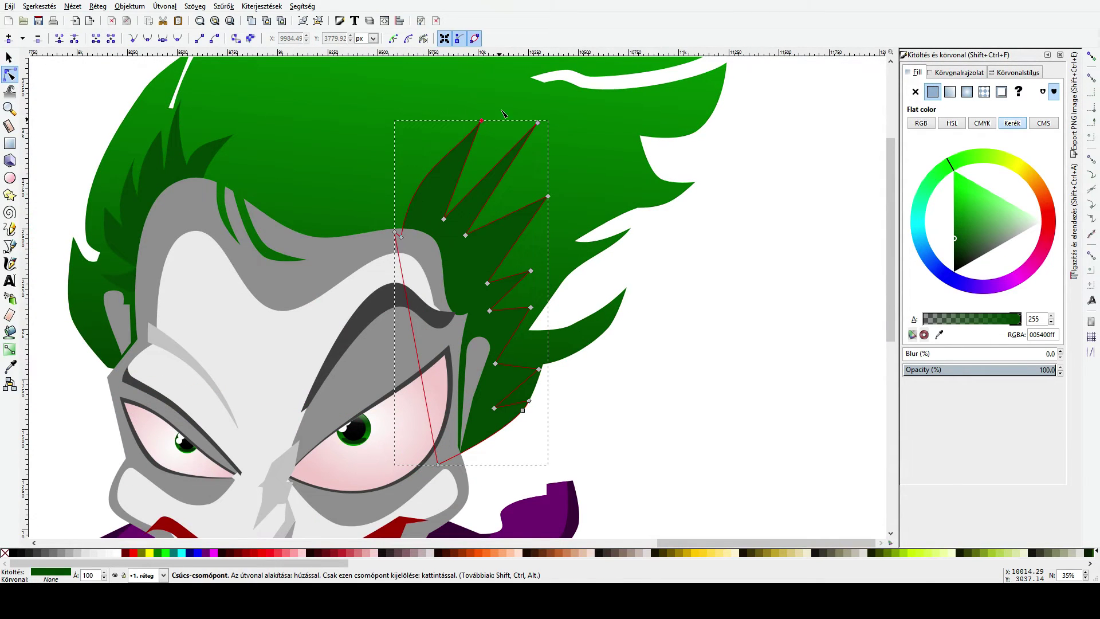
{"action": "left_click_drag", "start_coordinate": [486, 122], "coordinate": [527, 99]}
{"action": "left_click_drag", "start_coordinate": [548, 196], "coordinate": [573, 188]}
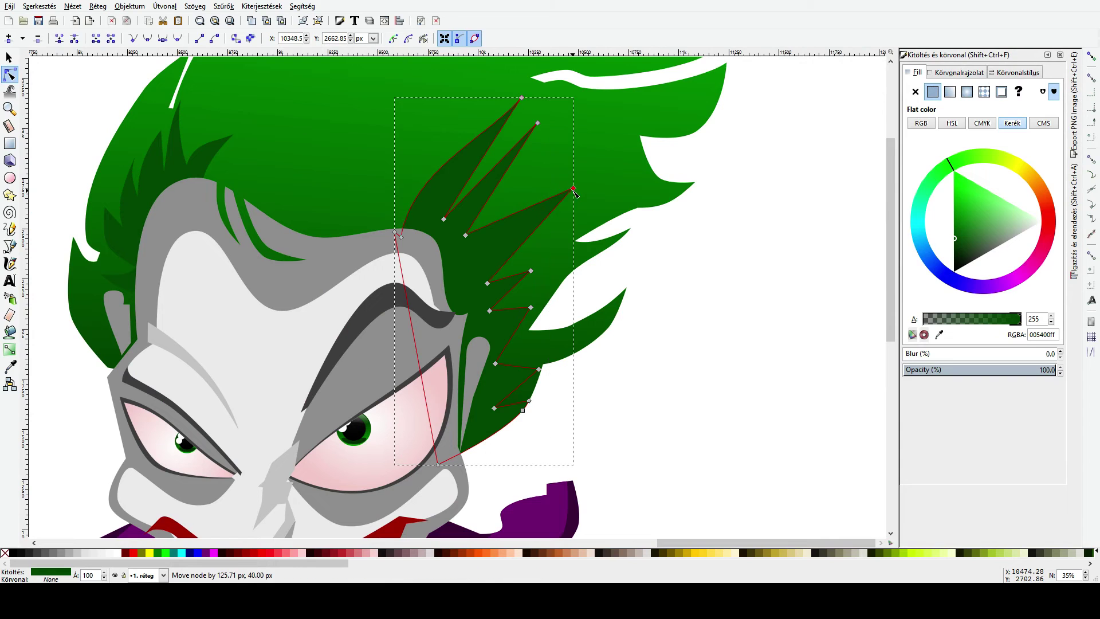
Step: Curve the edges of the lower spikes and the third spike above the larger eye, pulling one lower spike's tip outward
{"action": "left_click_drag", "start_coordinate": [518, 346], "coordinate": [510, 320]}
{"action": "left_click_drag", "start_coordinate": [514, 370], "coordinate": [516, 408]}
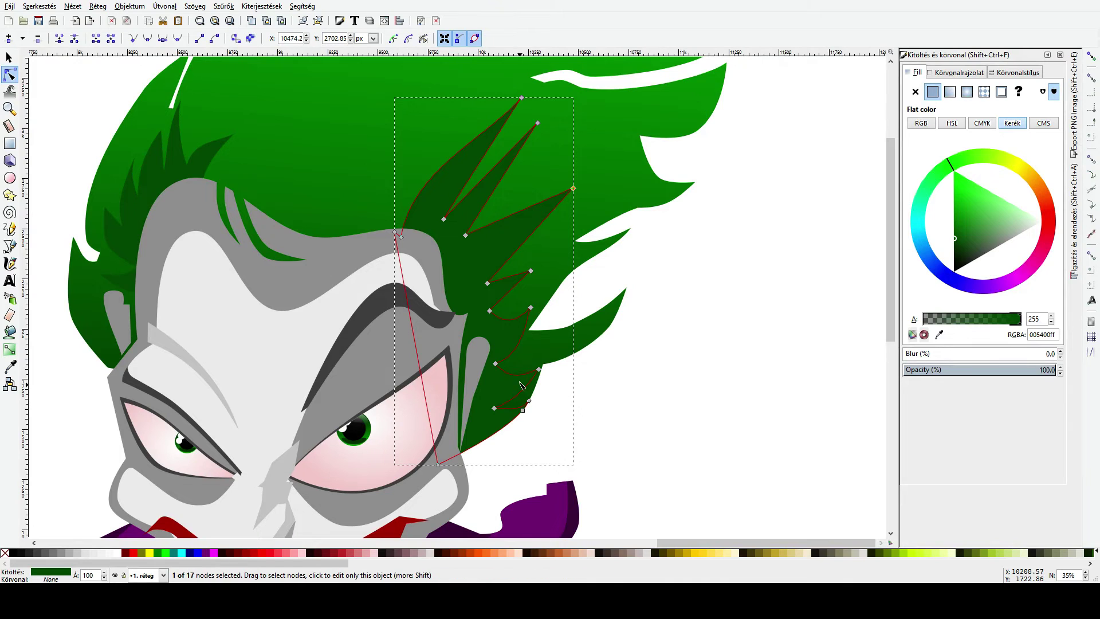
{"action": "left_click_drag", "start_coordinate": [530, 307], "coordinate": [538, 290]}
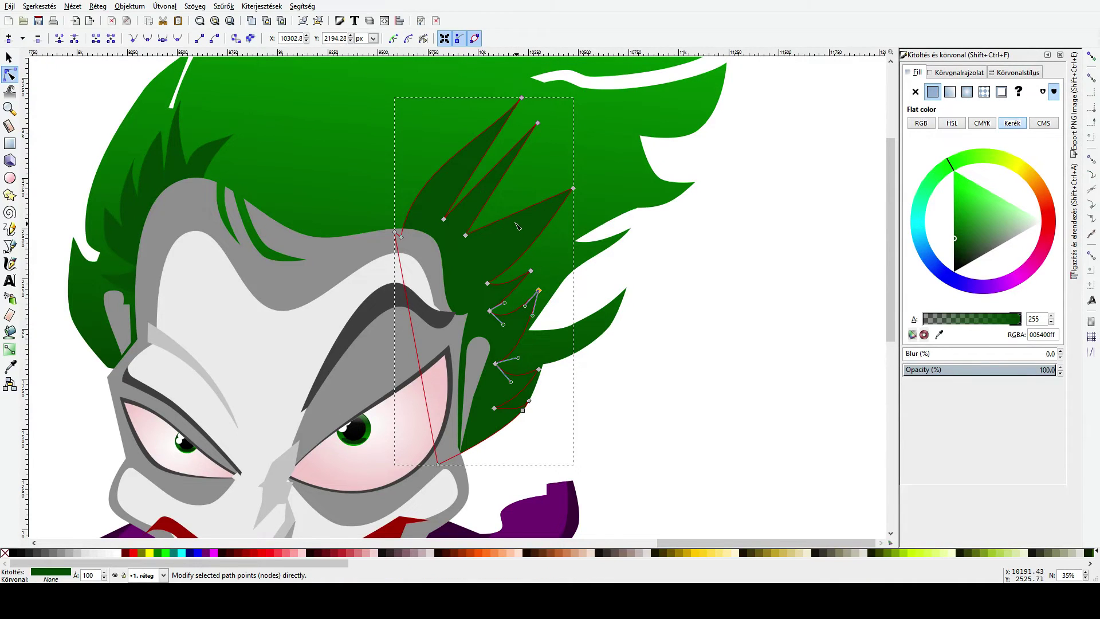
{"action": "left_click_drag", "start_coordinate": [515, 217], "coordinate": [507, 188]}
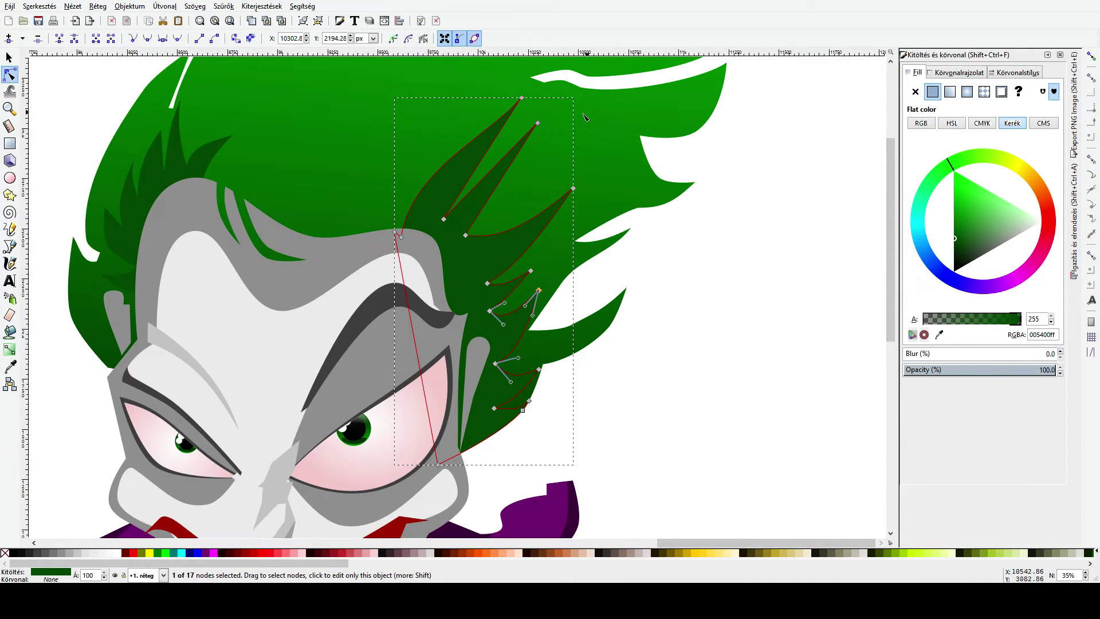
Step: Pull the second spike's tip outward past the third spike, curve its edges, and extend the first spike's tip slightly
{"action": "left_click_drag", "start_coordinate": [538, 124], "coordinate": [592, 140]}
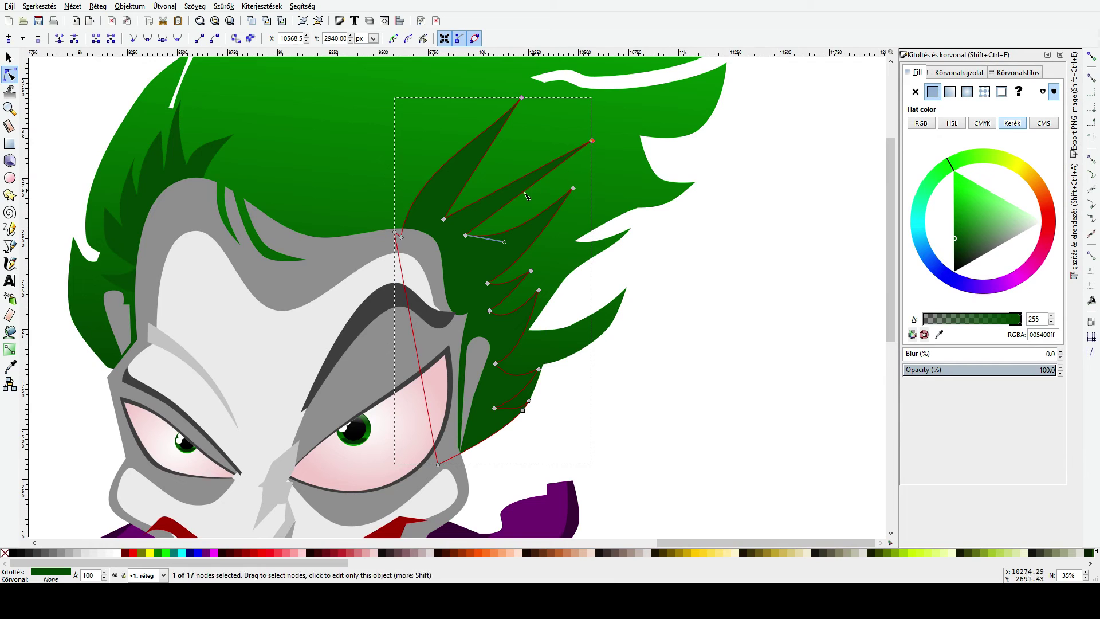
{"action": "left_click_drag", "start_coordinate": [511, 193], "coordinate": [491, 163]}
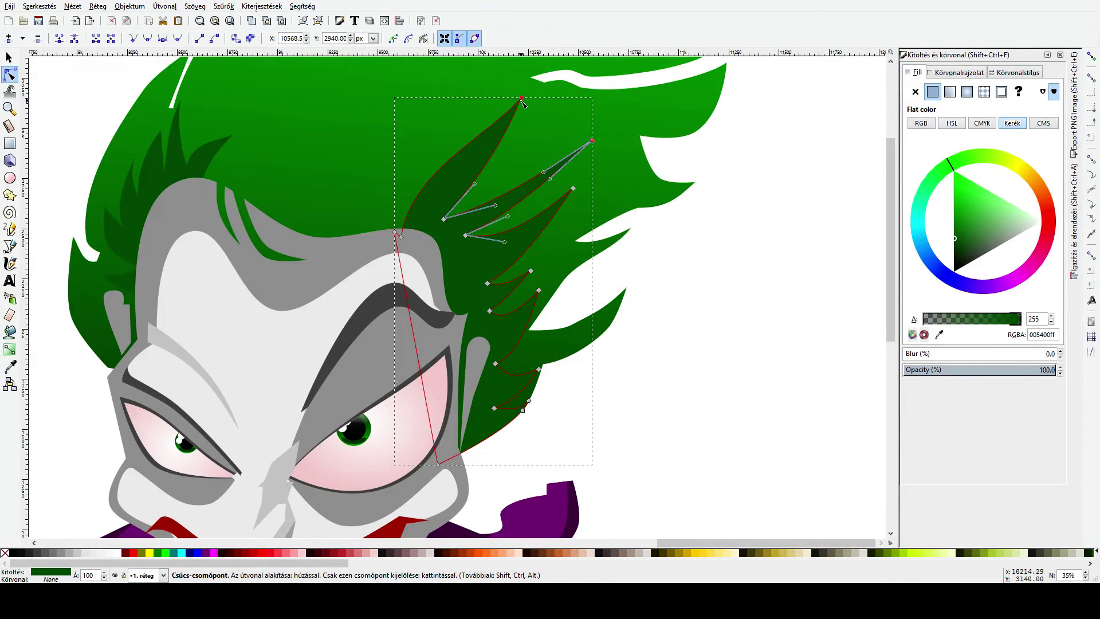
{"action": "left_click_drag", "start_coordinate": [522, 100], "coordinate": [536, 99]}
{"action": "left_click", "coordinate": [676, 288]}
{"action": "scroll", "coordinate": [642, 293], "scroll_direction": "down", "scroll_amount": 3, "text": "ctrl"}
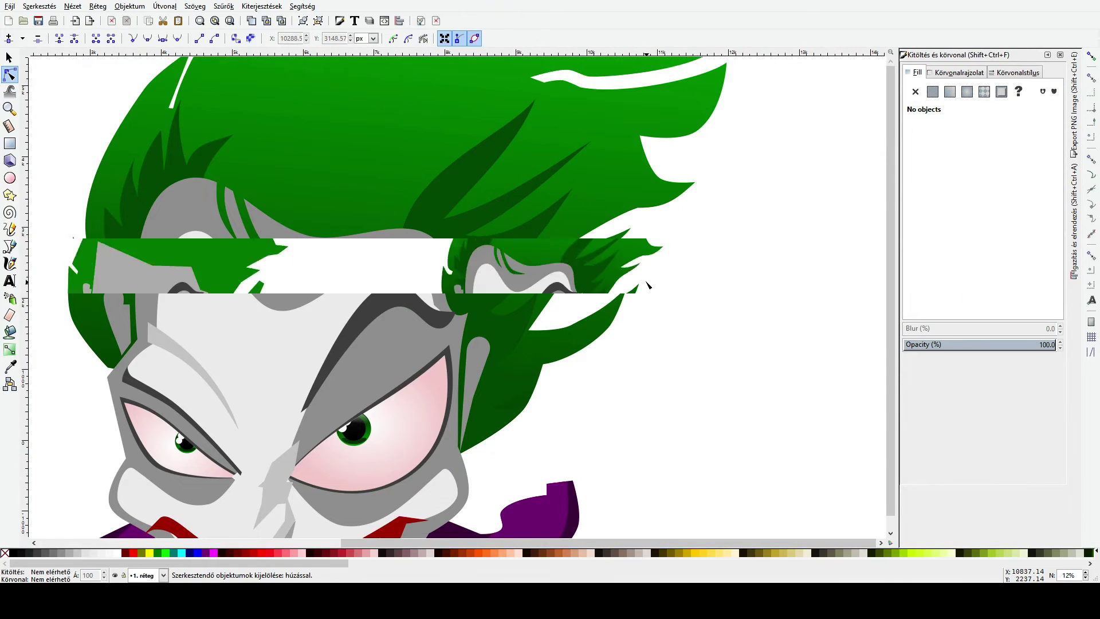
{"action": "scroll", "coordinate": [542, 266], "scroll_direction": "up", "scroll_amount": 2, "text": "ctrl"}
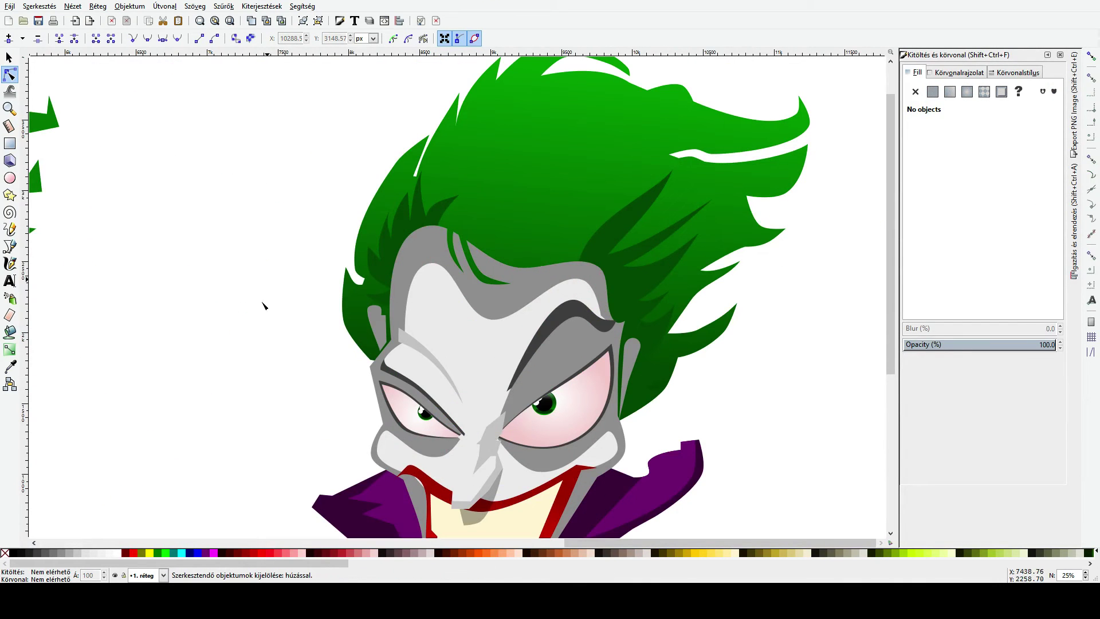
Step: Draw a closed jagged shape running from above the smaller eye up along the hair's outer edge to the crown
{"action": "left_click", "coordinate": [10, 246]}
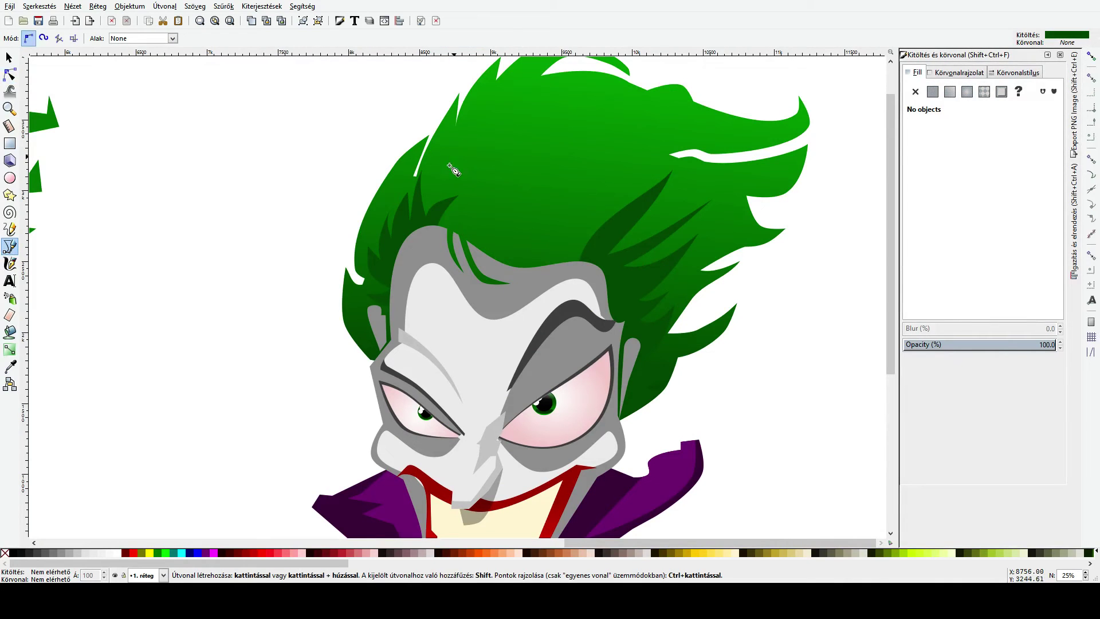
{"action": "left_click", "coordinate": [387, 247]}
{"action": "left_click", "coordinate": [392, 186]}
{"action": "left_click", "coordinate": [404, 171]}
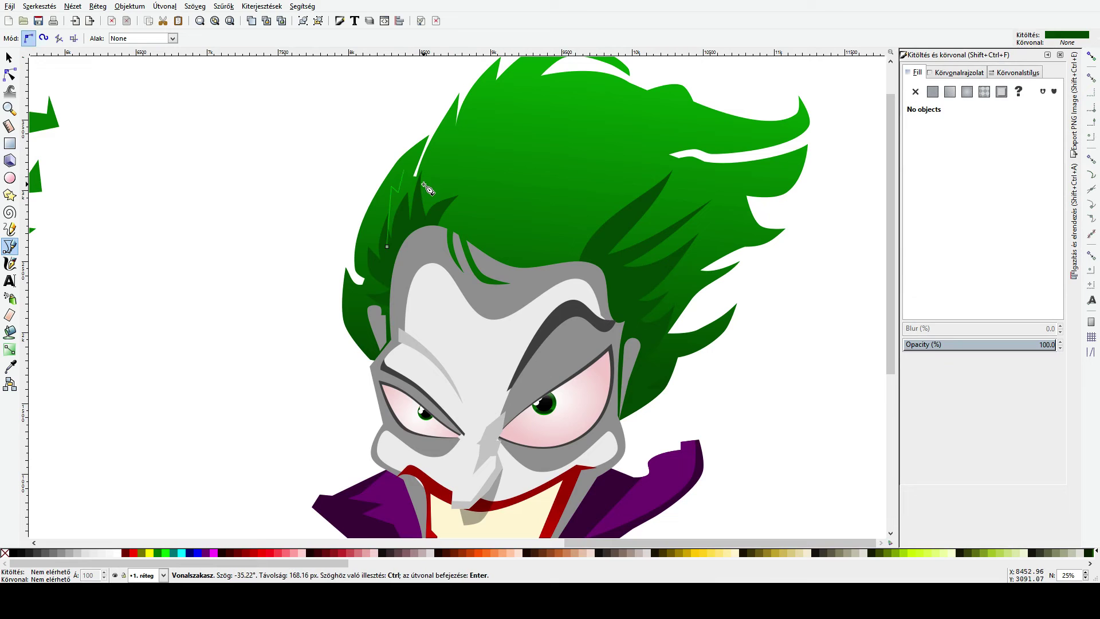
{"action": "left_click", "coordinate": [437, 179]}
{"action": "left_click", "coordinate": [481, 99]}
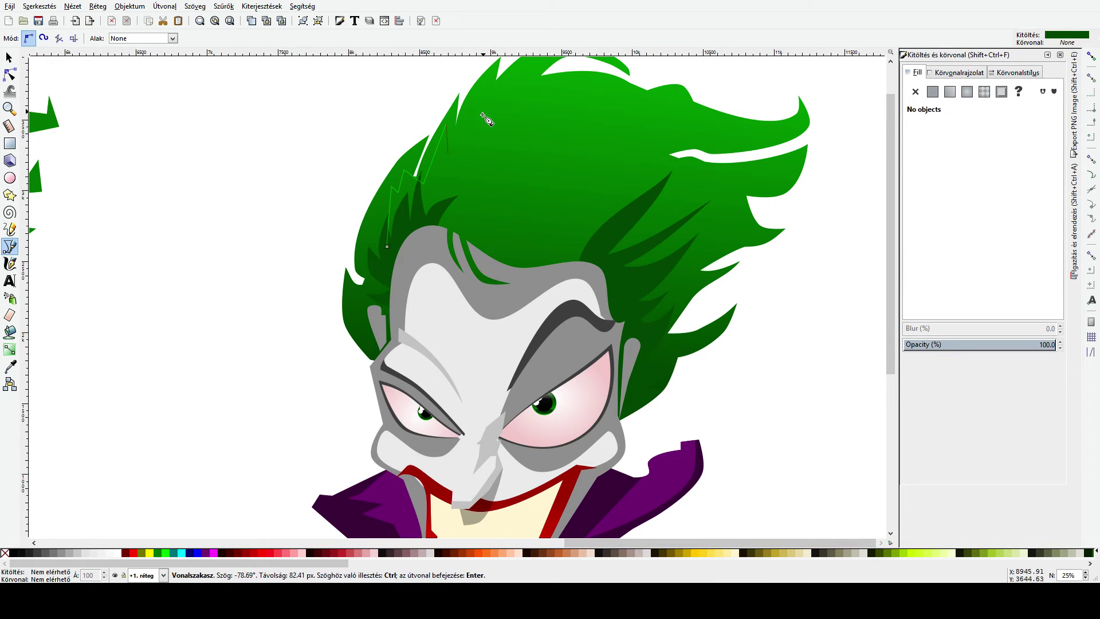
{"action": "left_click", "coordinate": [485, 119]}
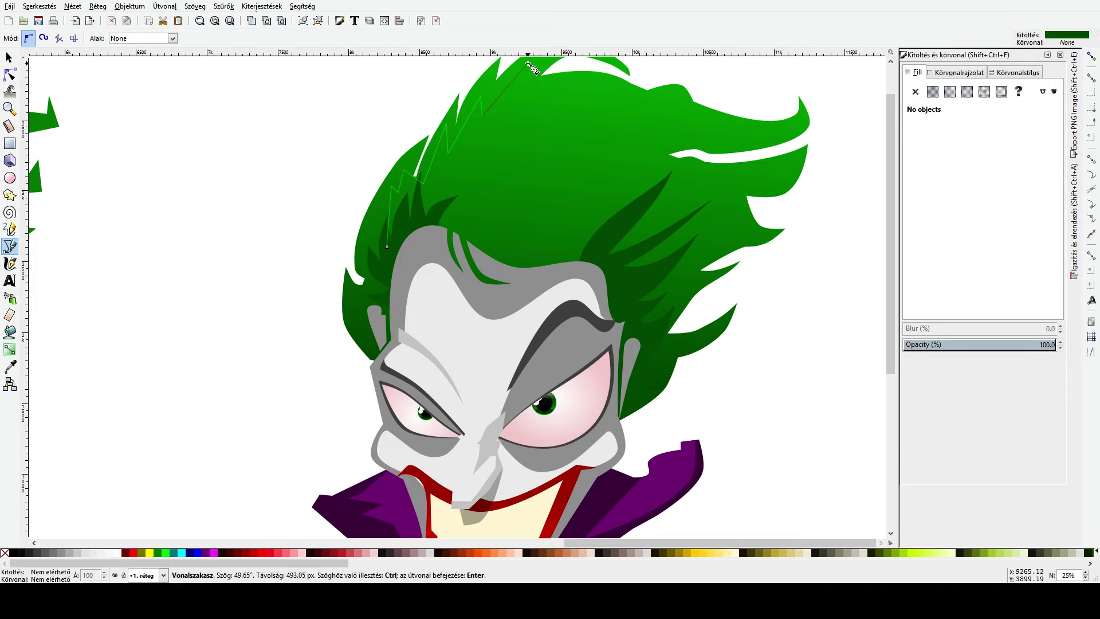
{"action": "left_click", "coordinate": [527, 87]}
{"action": "left_click", "coordinate": [598, 67]}
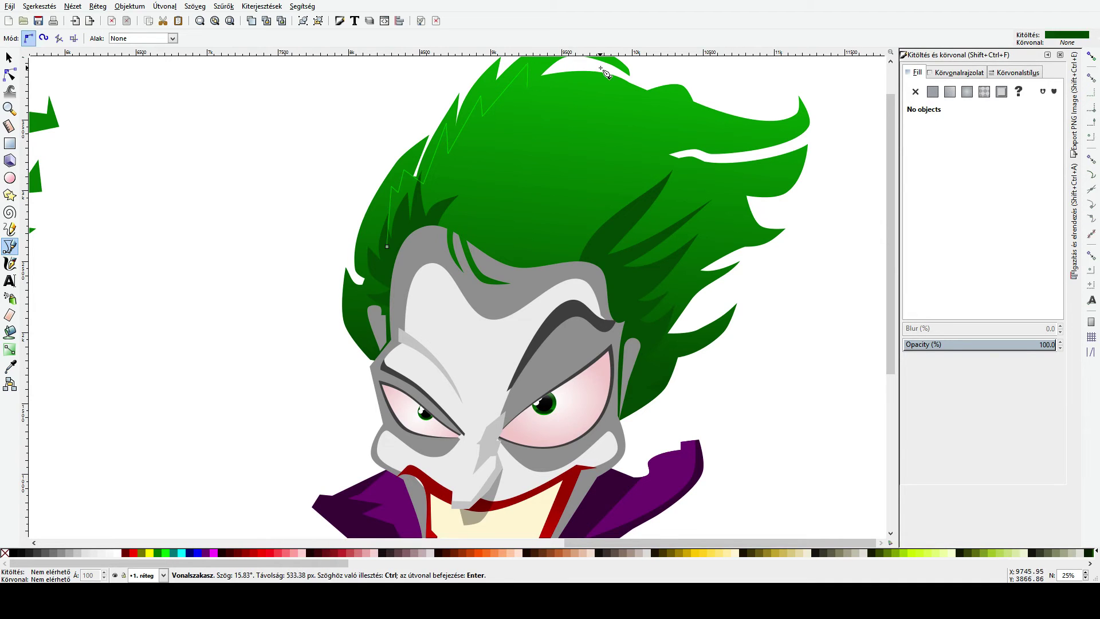
{"action": "left_click", "coordinate": [549, 102]}
{"action": "left_click", "coordinate": [518, 126]}
{"action": "left_click", "coordinate": [504, 122]}
{"action": "left_click", "coordinate": [485, 173]}
{"action": "left_click", "coordinate": [469, 182]}
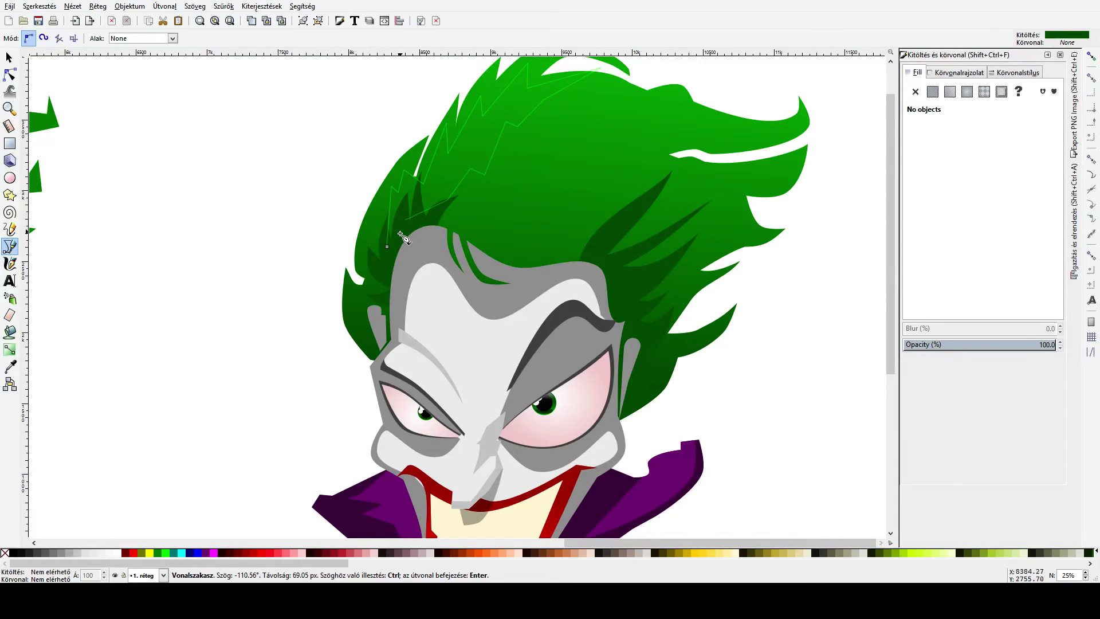
{"action": "left_click", "coordinate": [388, 246]}
Step: Set the jagged hair shape's fill to bright green 0fab0fff
{"action": "scroll", "coordinate": [786, 298], "scroll_direction": "down", "scroll_amount": 2}
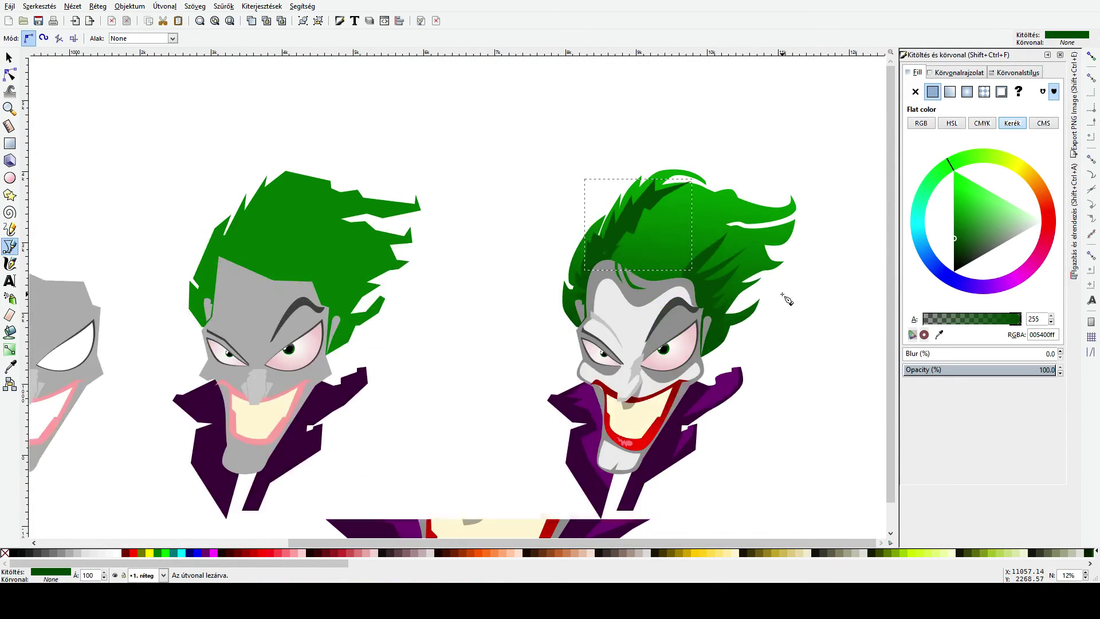
{"action": "left_click_drag", "start_coordinate": [958, 217], "coordinate": [960, 209]}
{"action": "left_click_drag", "start_coordinate": [827, 252], "coordinate": [681, 206]}
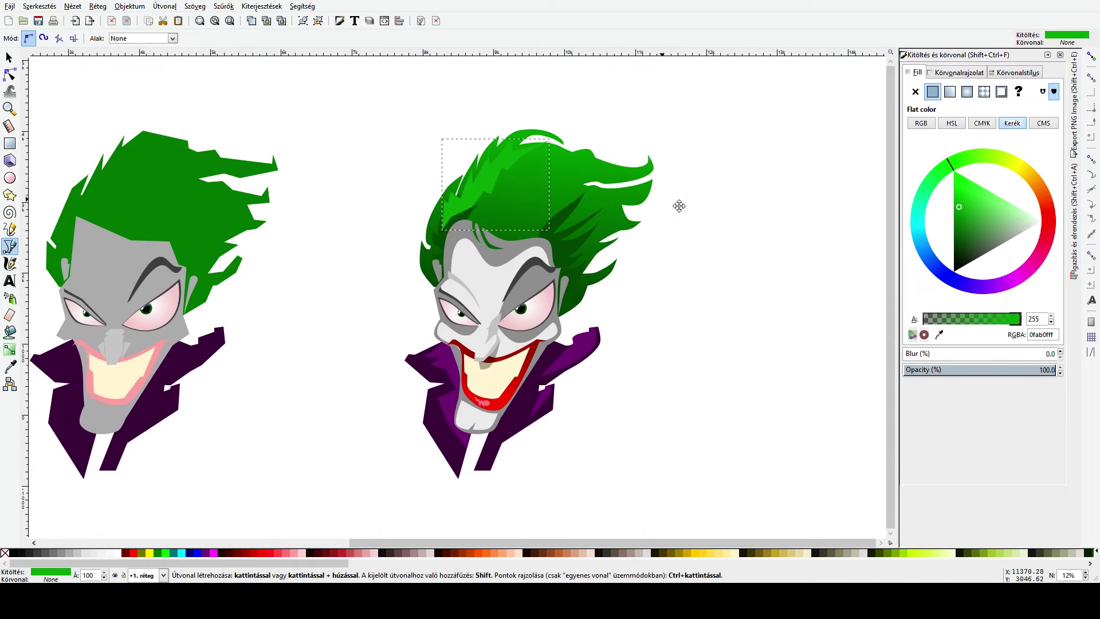
{"action": "key", "text": "s"}
{"action": "scroll", "coordinate": [612, 193], "scroll_direction": "up", "scroll_amount": 2}
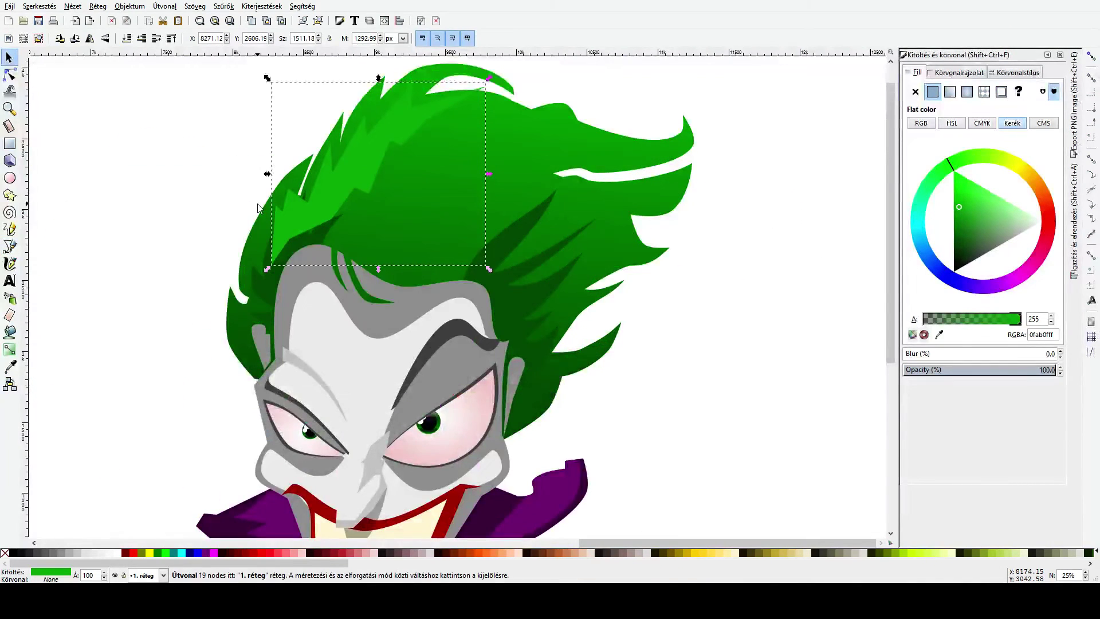
Step: Draw a long pointed bright green highlight with split inner ends, running along the top strand to its curled tip
{"action": "left_click", "coordinate": [10, 247]}
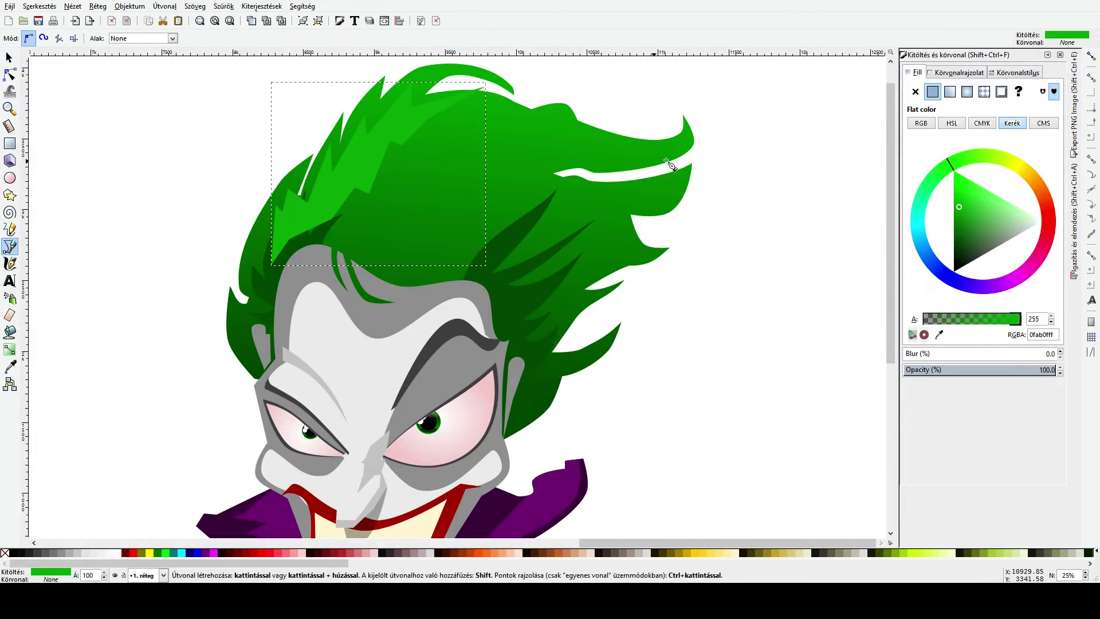
{"action": "left_click", "coordinate": [682, 138]}
{"action": "left_click", "coordinate": [612, 152]}
{"action": "left_click", "coordinate": [488, 118]}
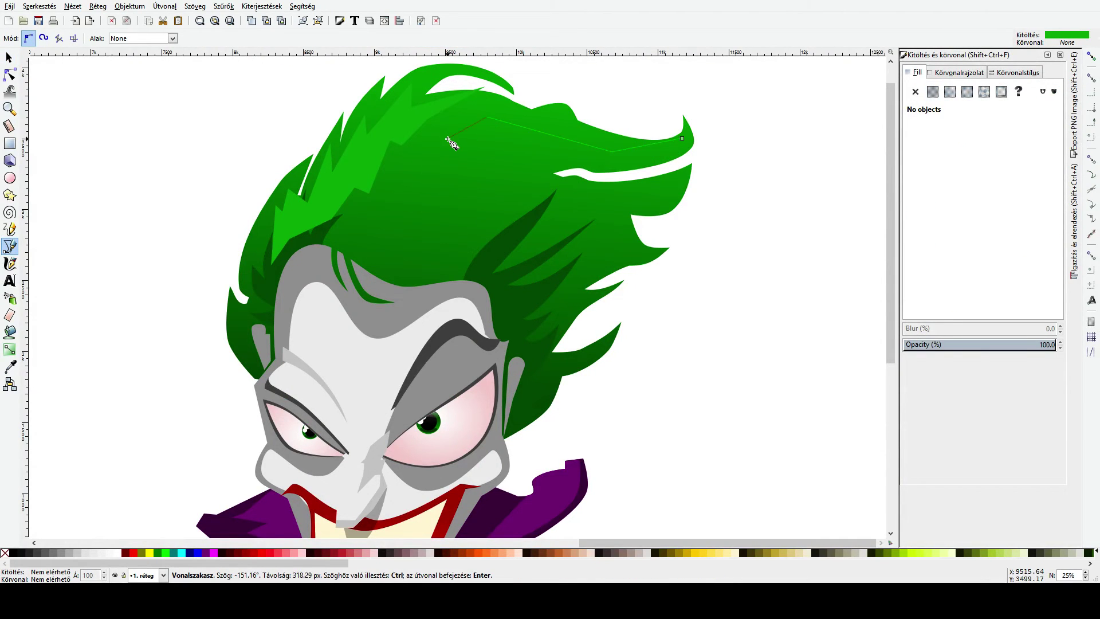
{"action": "left_click", "coordinate": [449, 138]}
{"action": "left_click", "coordinate": [490, 131]}
{"action": "left_click", "coordinate": [559, 147]}
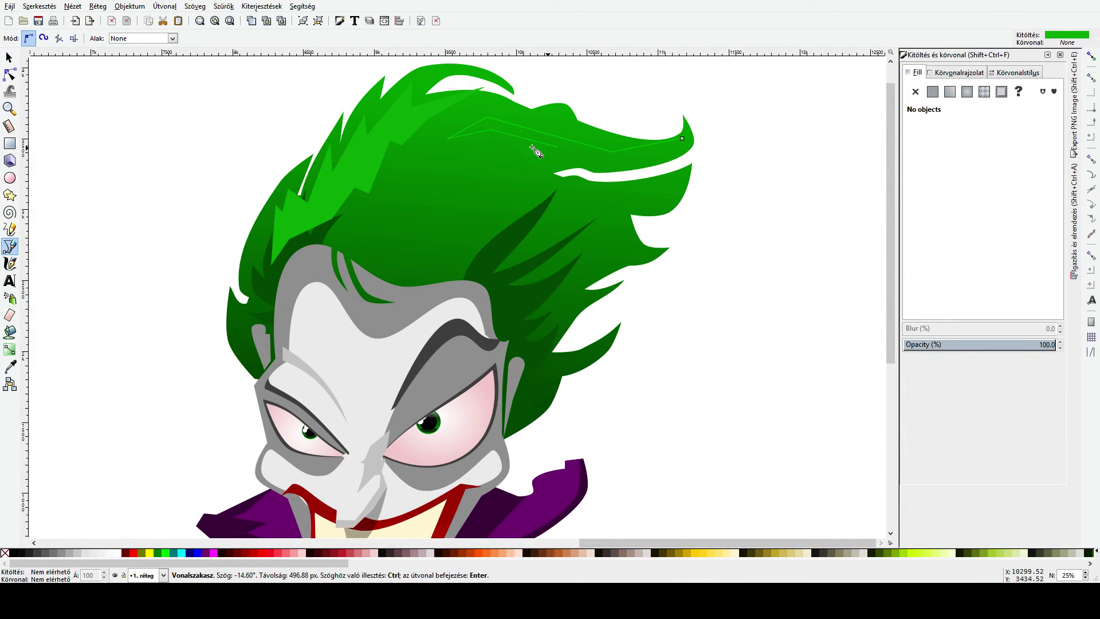
{"action": "left_click", "coordinate": [489, 150]}
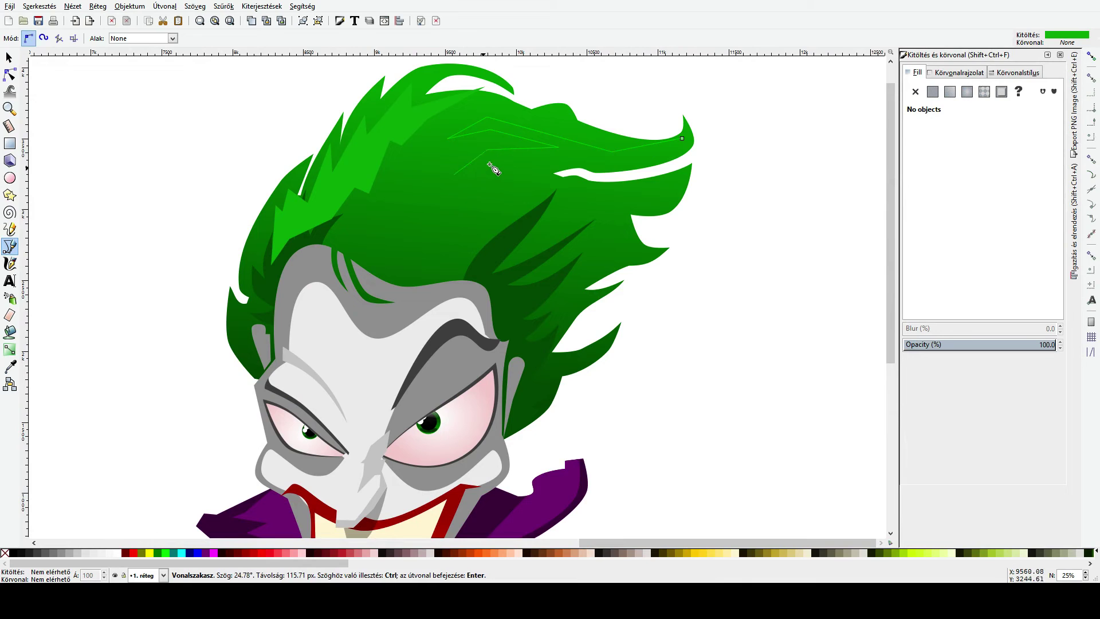
{"action": "left_click", "coordinate": [560, 155]}
{"action": "left_click", "coordinate": [596, 158]}
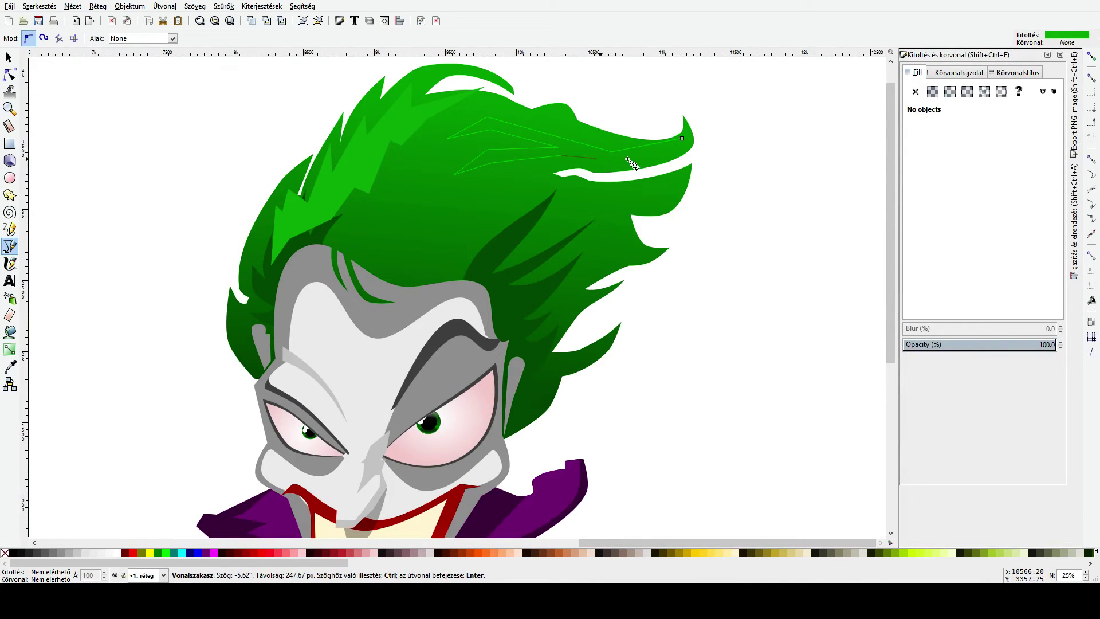
{"action": "left_click", "coordinate": [682, 139]}
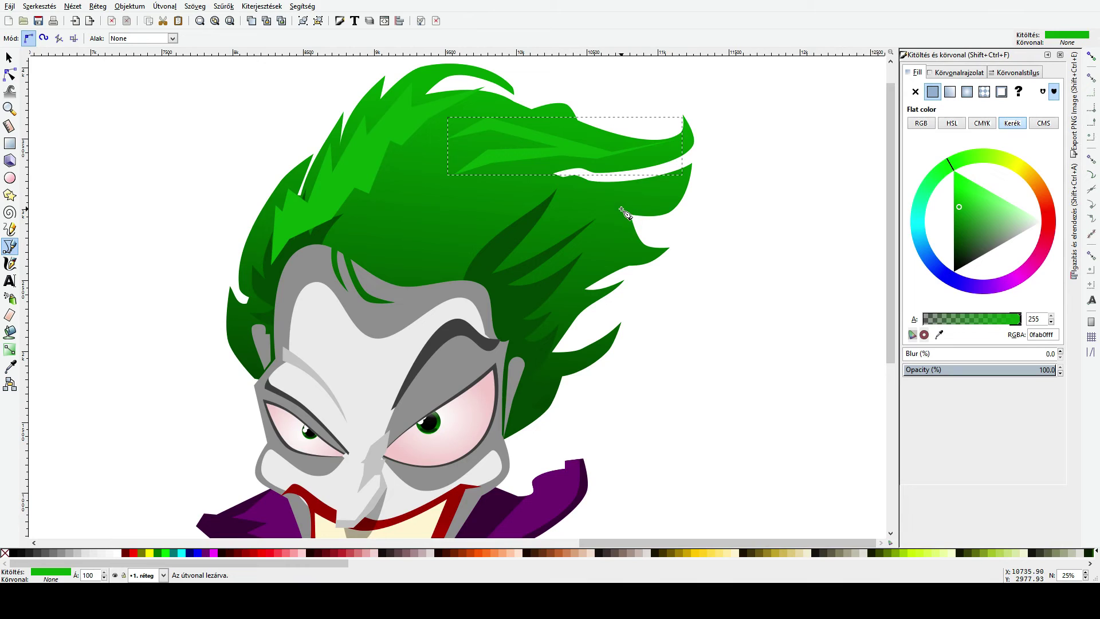
Step: Draw a small lightning-shaped bright green highlight beside the dark spikes above the larger eye
{"action": "left_click", "coordinate": [513, 182]}
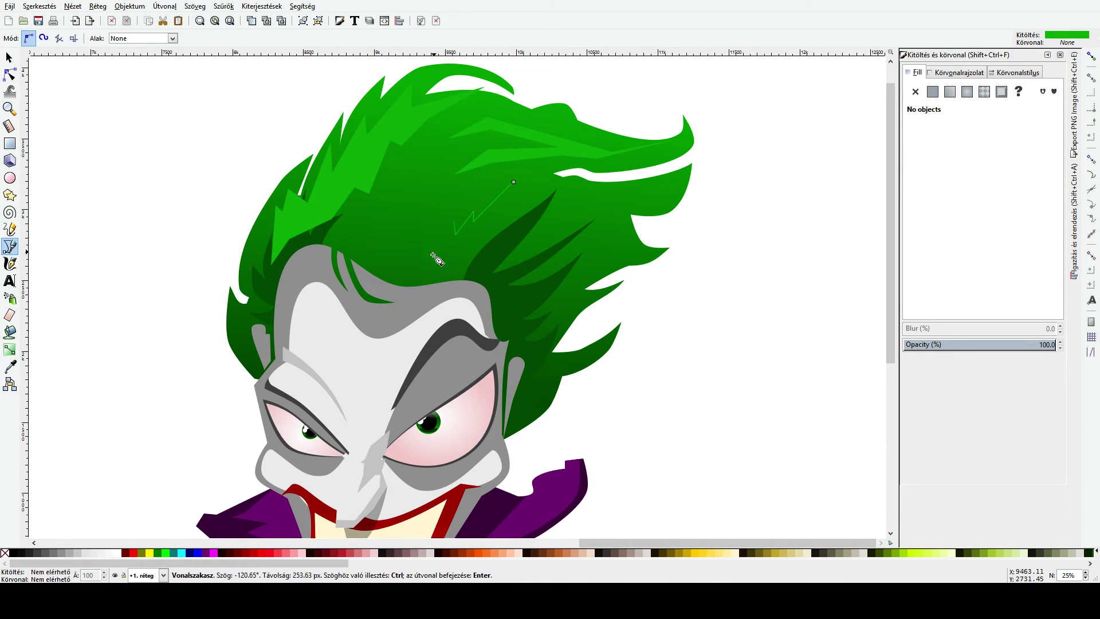
{"action": "left_click", "coordinate": [446, 240]}
{"action": "left_click", "coordinate": [440, 267]}
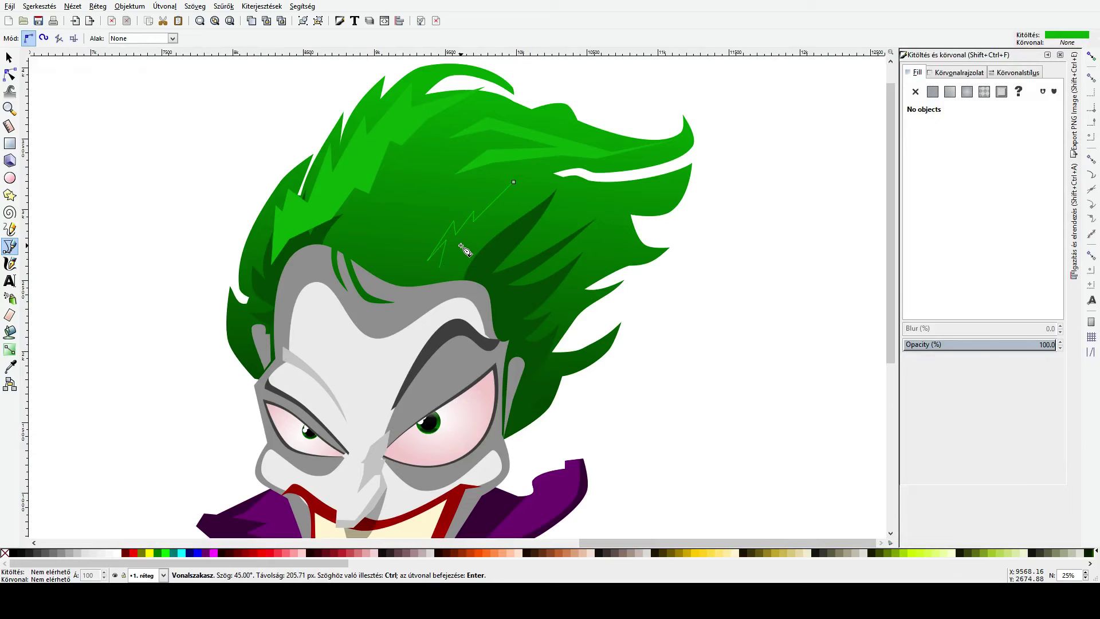
{"action": "left_click", "coordinate": [468, 232]}
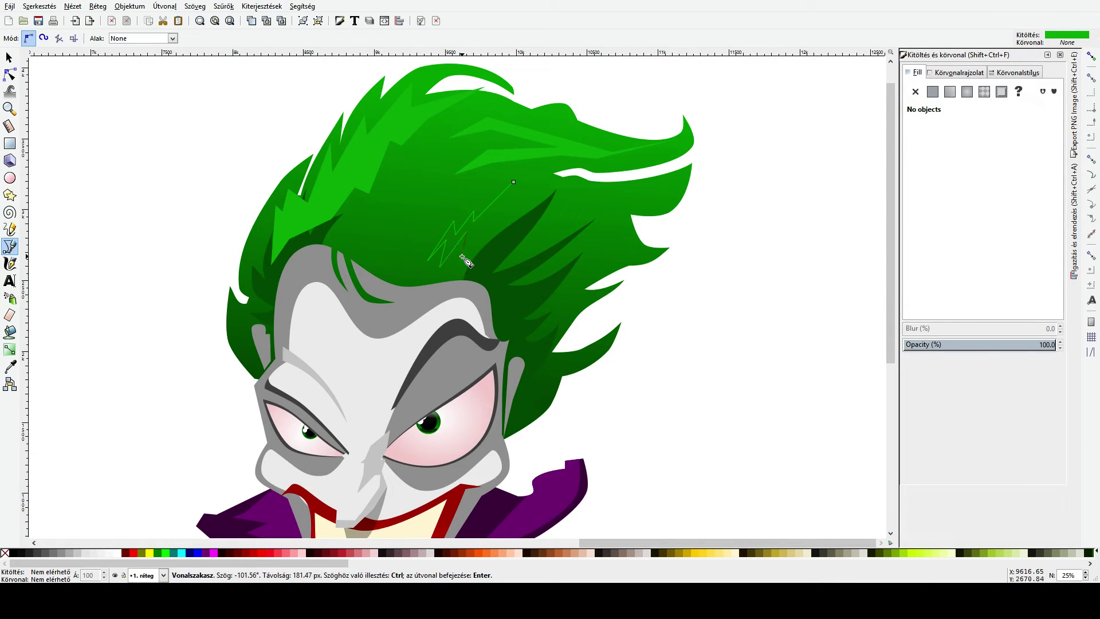
{"action": "left_click", "coordinate": [514, 182]}
{"action": "scroll", "coordinate": [515, 182], "scroll_direction": "down", "scroll_amount": 2}
{"action": "key", "text": "s"}
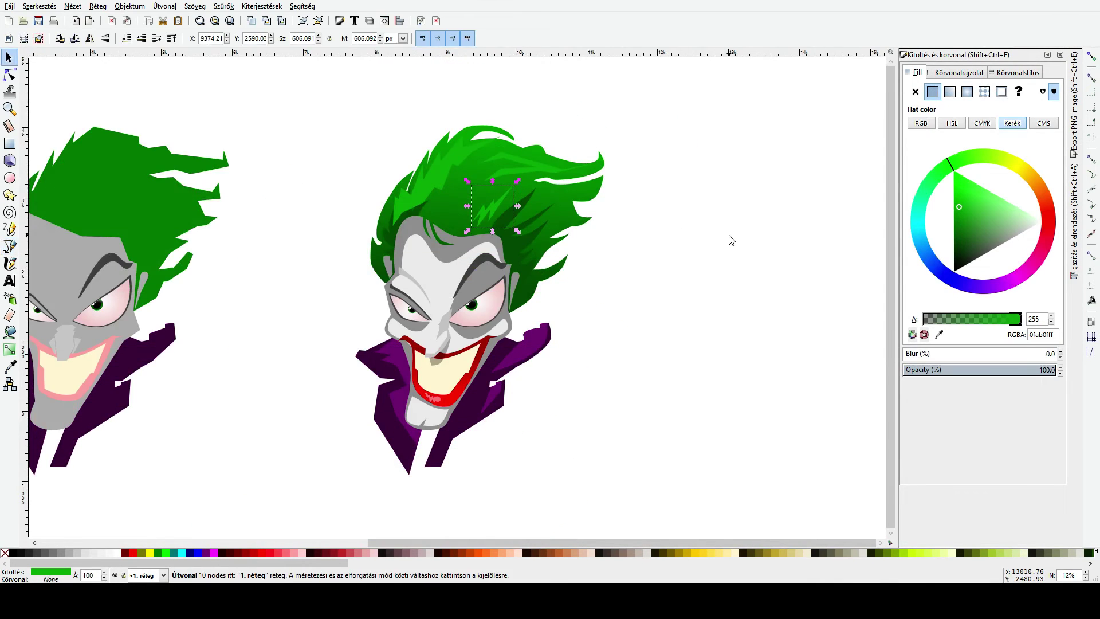
{"action": "left_click", "coordinate": [729, 234]}
{"action": "scroll", "coordinate": [615, 220], "scroll_direction": "down", "scroll_amount": 2}
{"action": "scroll", "coordinate": [472, 151], "scroll_direction": "up", "scroll_amount": 2}
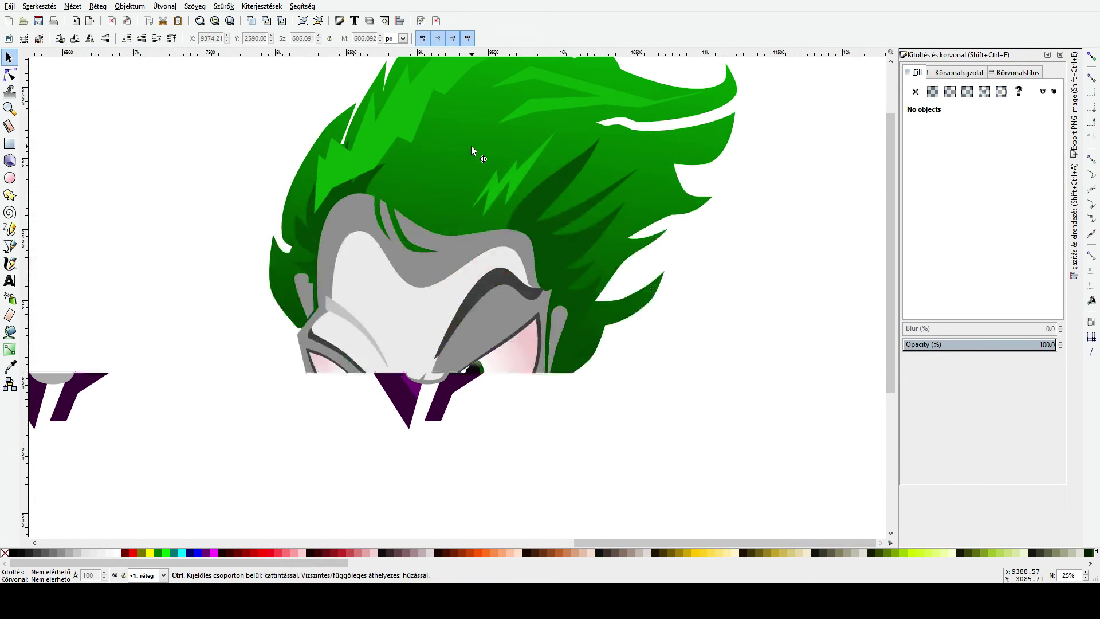
Step: Draw a small two-pointed bright green highlight in the hair just above the forehead lock
{"action": "left_click", "coordinate": [10, 247]}
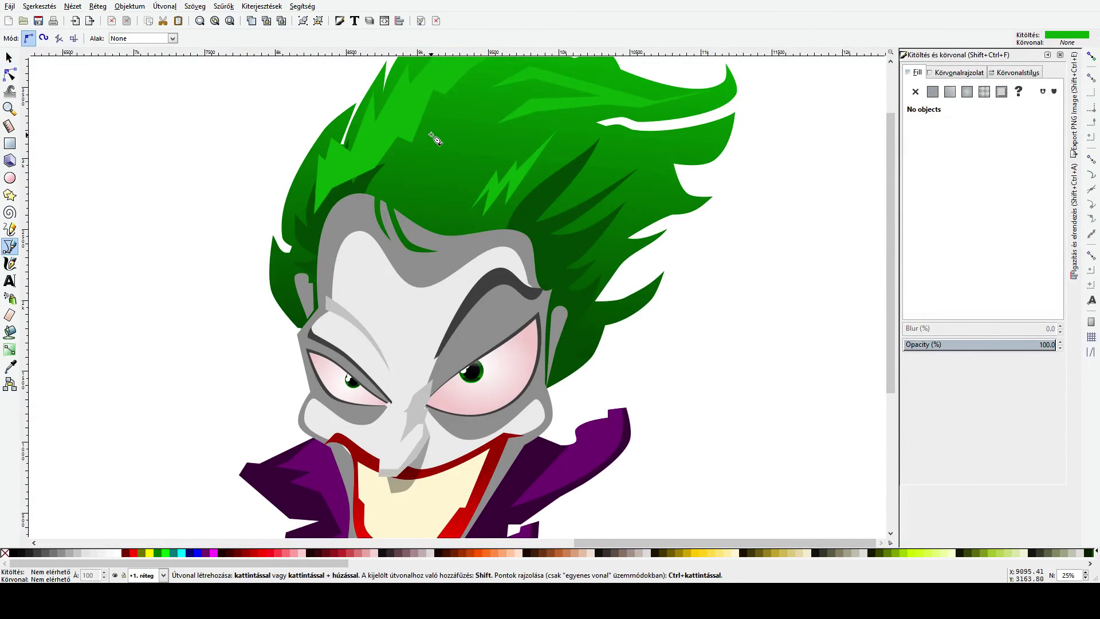
{"action": "left_click", "coordinate": [431, 134]}
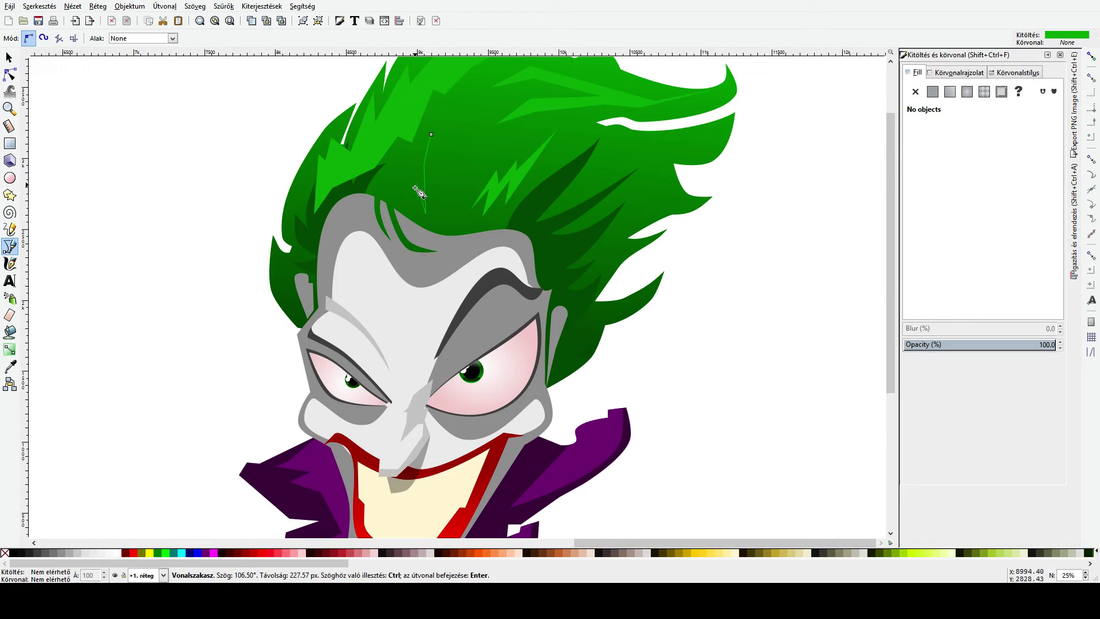
{"action": "left_click", "coordinate": [426, 213]}
{"action": "left_click", "coordinate": [400, 176]}
{"action": "left_click", "coordinate": [410, 150]}
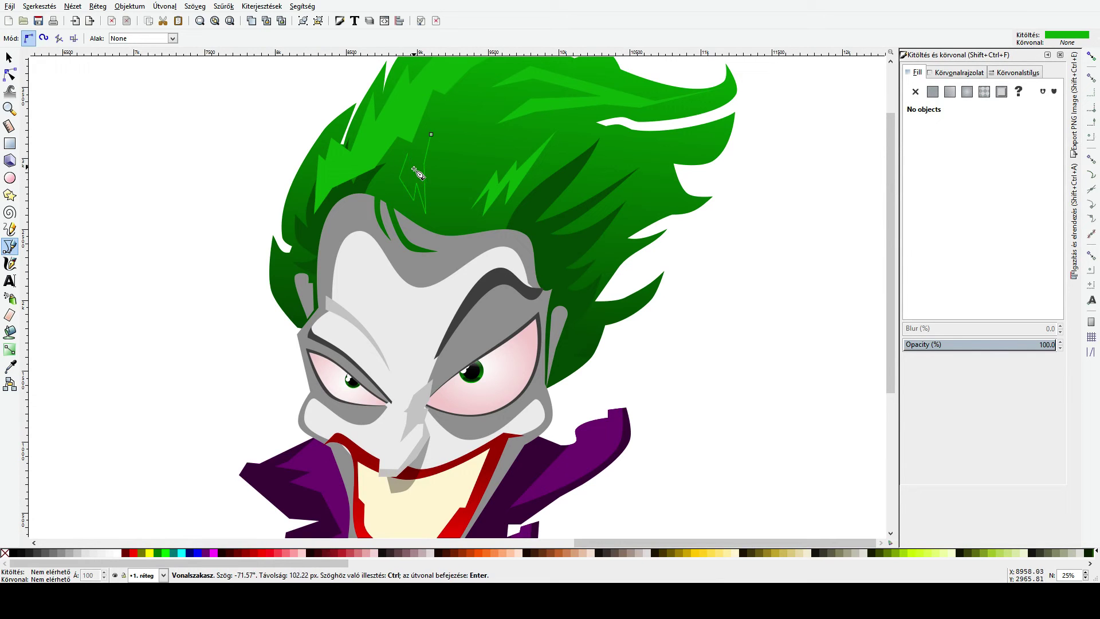
{"action": "left_click", "coordinate": [431, 134]}
{"action": "key", "text": "s"}
{"action": "scroll", "coordinate": [431, 134], "scroll_direction": "down", "scroll_amount": 2}
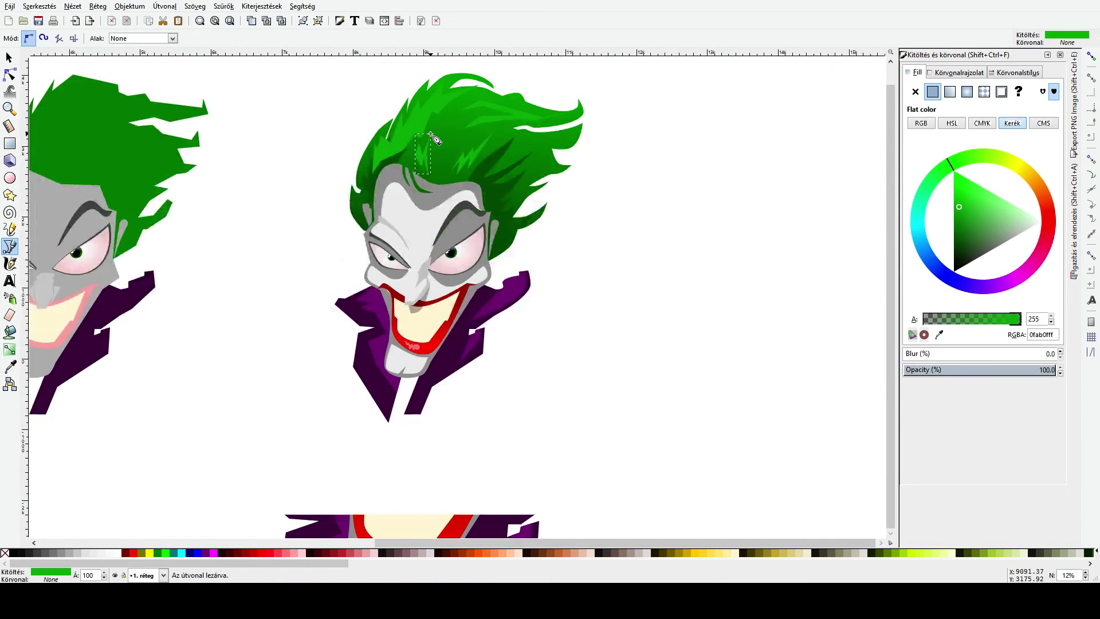
Step: Shift the small two-pointed highlight slightly toward the large jagged highlight
{"action": "left_click", "coordinate": [600, 232]}
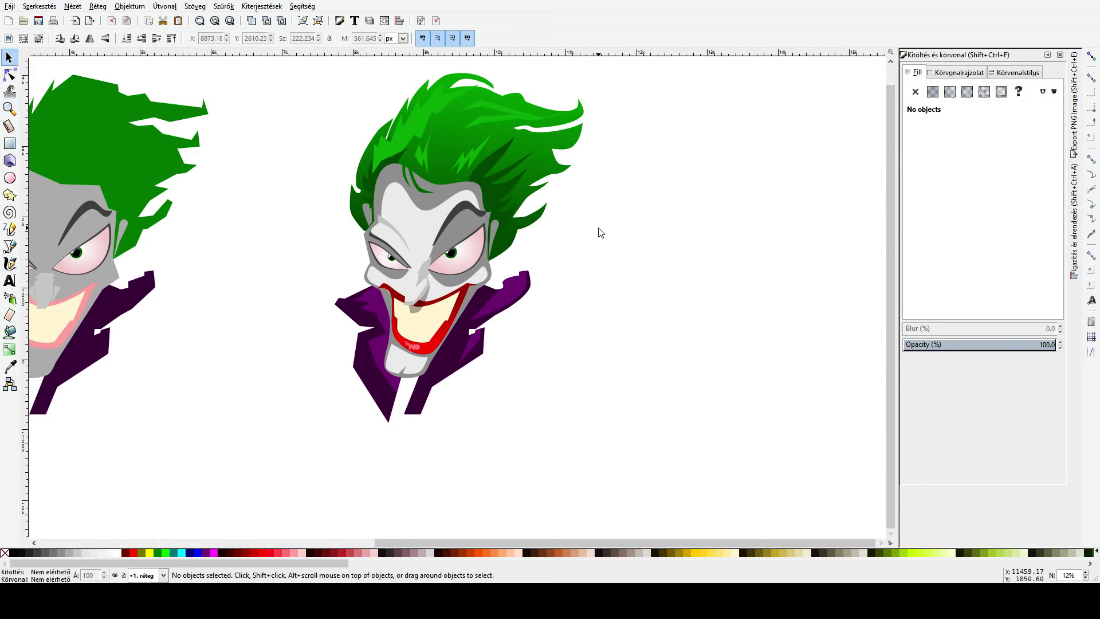
{"action": "scroll", "coordinate": [394, 136], "scroll_direction": "up", "scroll_amount": 2}
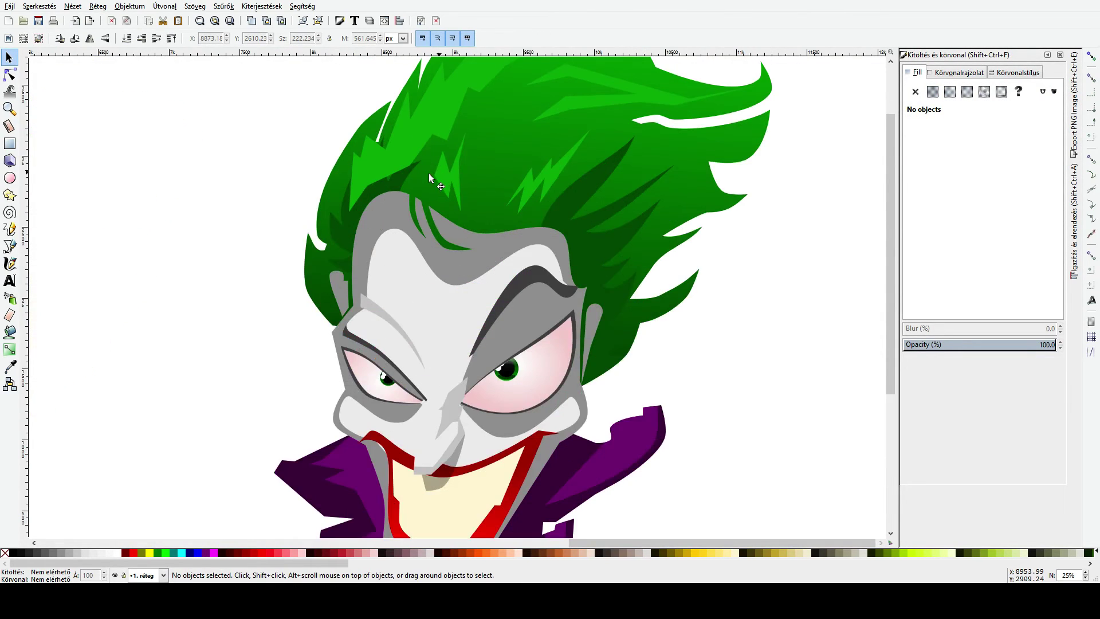
{"action": "left_click", "coordinate": [427, 178]}
Step: Reshape the large jagged hair highlight by pulling its far tip inward, bending its straight edges into curves and adjusting the spike tips
{"action": "left_click", "coordinate": [406, 165]}
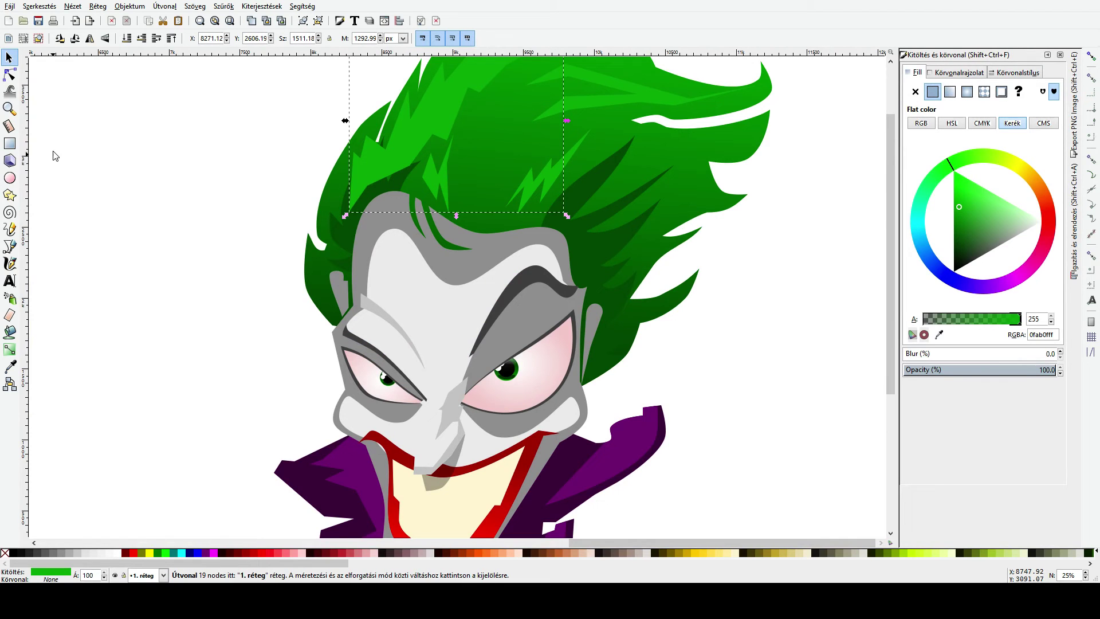
{"action": "left_click", "coordinate": [9, 75]}
{"action": "scroll", "coordinate": [417, 140], "scroll_direction": "up", "scroll_amount": 4}
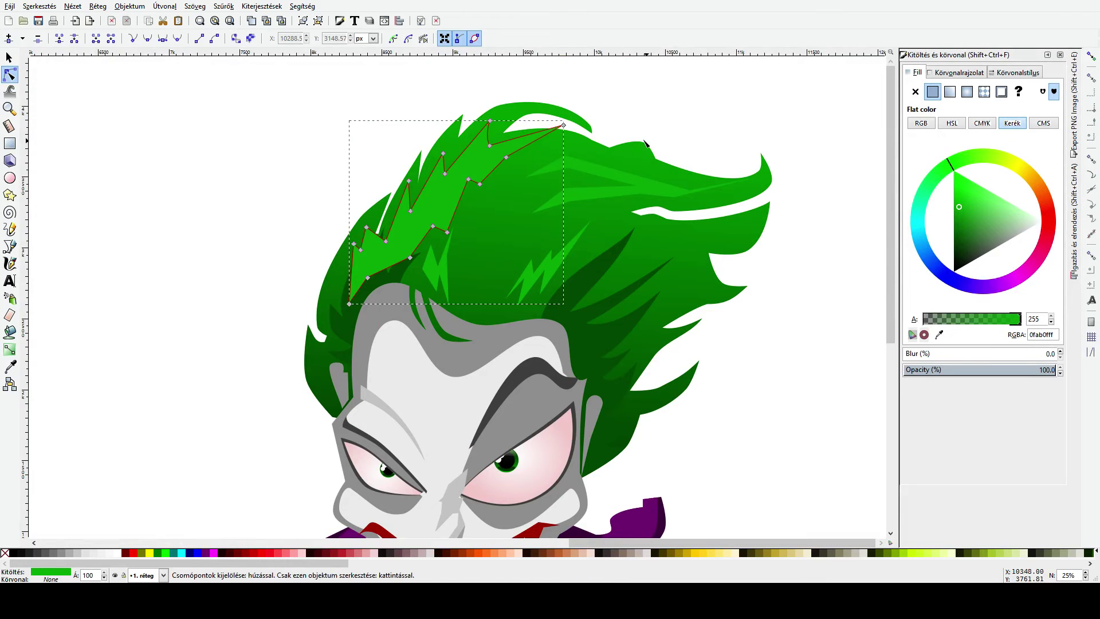
{"action": "left_click_drag", "start_coordinate": [564, 125], "coordinate": [518, 138]}
{"action": "double_click", "coordinate": [520, 147]}
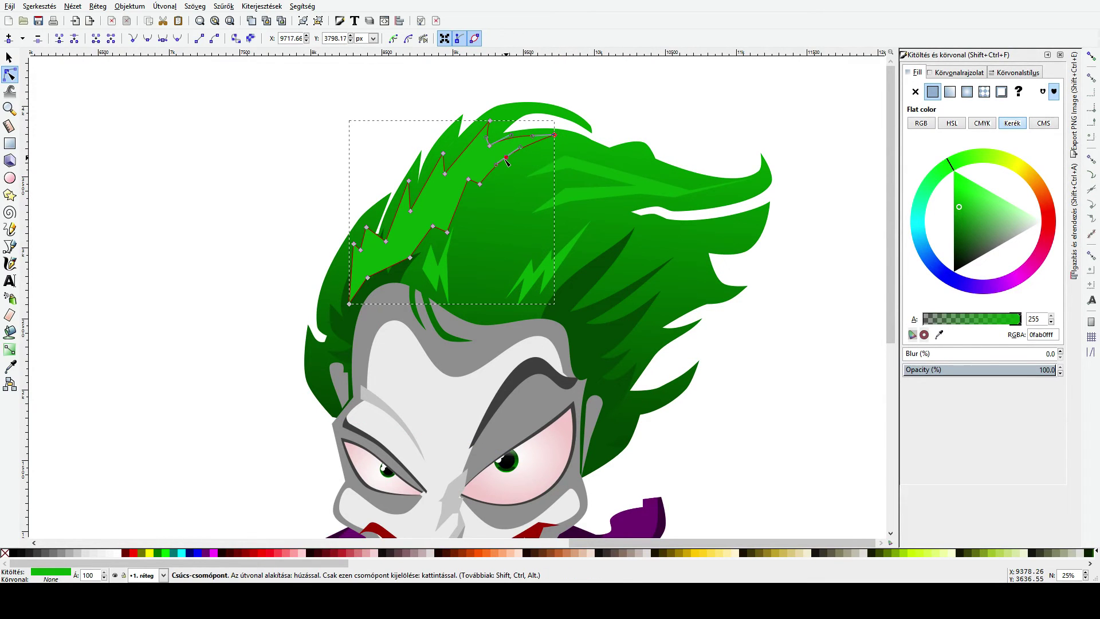
{"action": "left_click_drag", "start_coordinate": [469, 212], "coordinate": [456, 207]}
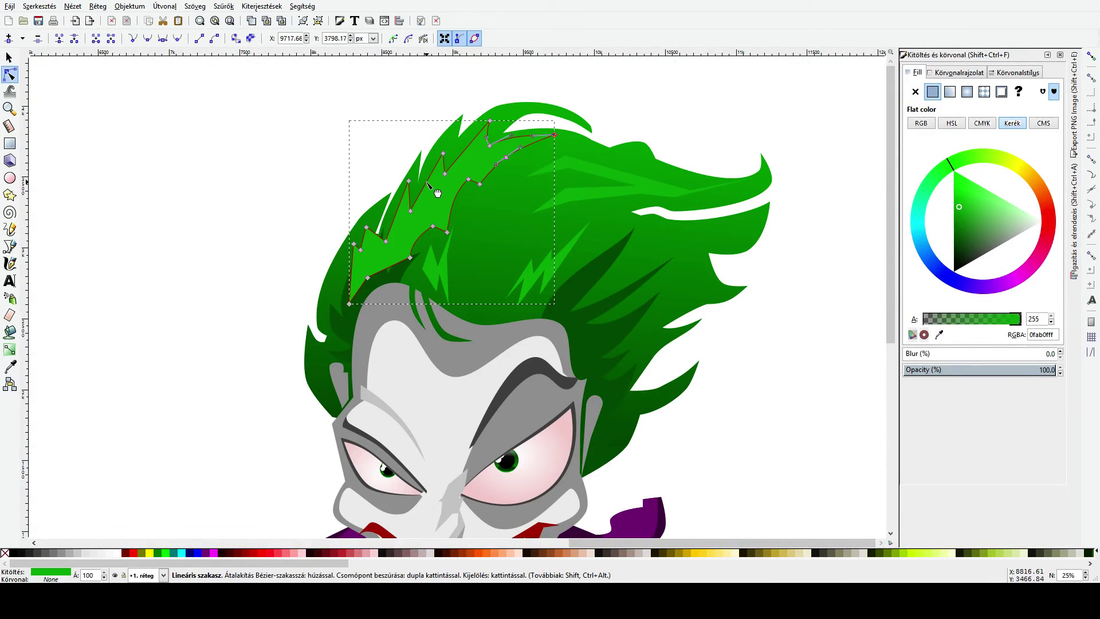
{"action": "left_click_drag", "start_coordinate": [443, 153], "coordinate": [445, 140]}
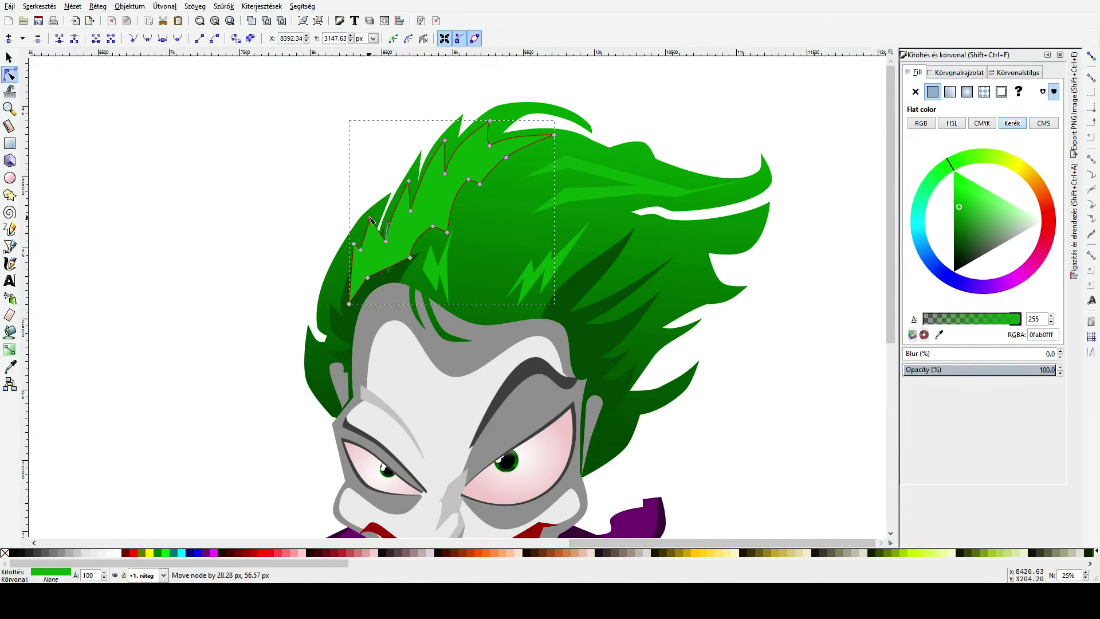
{"action": "left_click", "coordinate": [370, 218]}
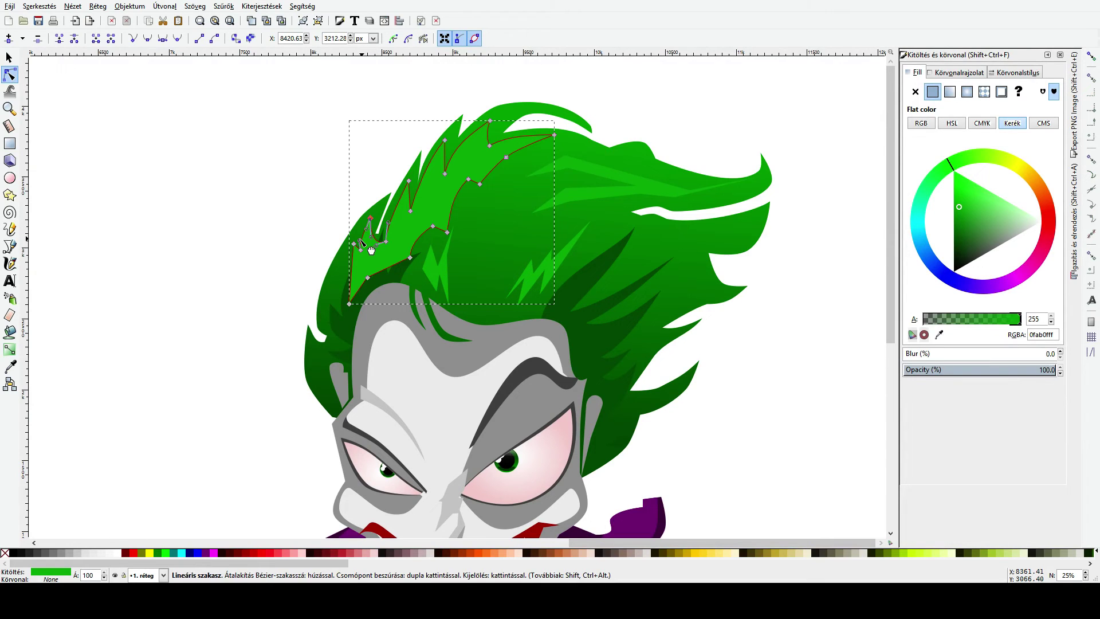
{"action": "key", "text": "s"}
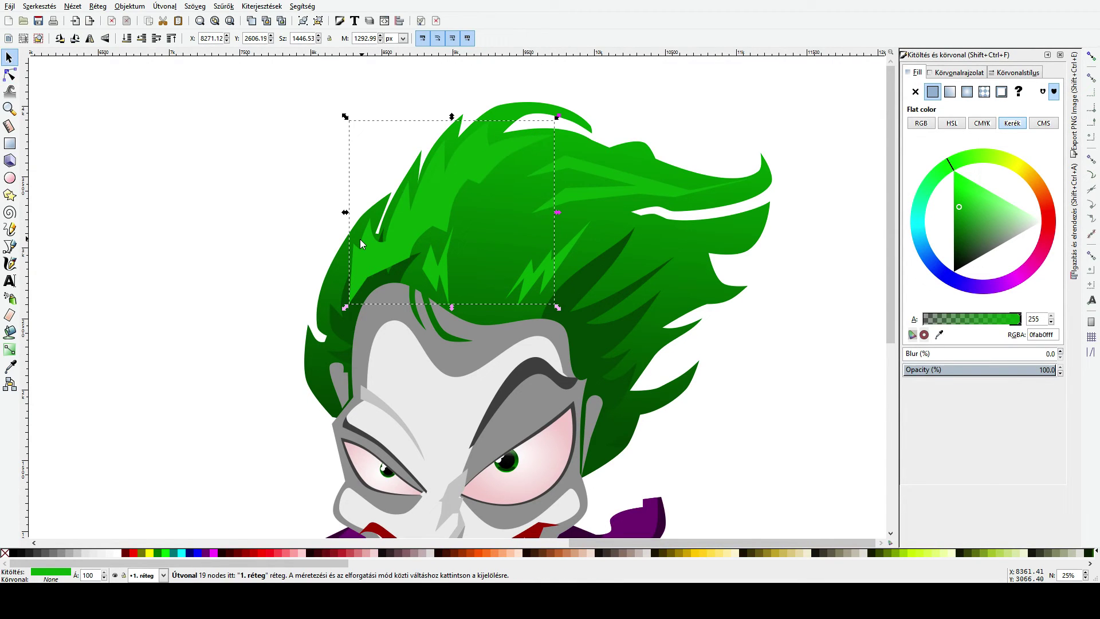
Step: Lower the large jagged highlight in the stacking order so it sits behind the dark spikes above the forehead
{"action": "key", "text": "Page_Down"}
{"action": "key", "text": "Page_Down"}
{"action": "key", "text": "Page_Up"}
Step: Bend the edges of the small two-pointed highlight above the forehead lock into smooth curves
{"action": "left_click", "coordinate": [443, 266]}
{"action": "left_click", "coordinate": [9, 75]}
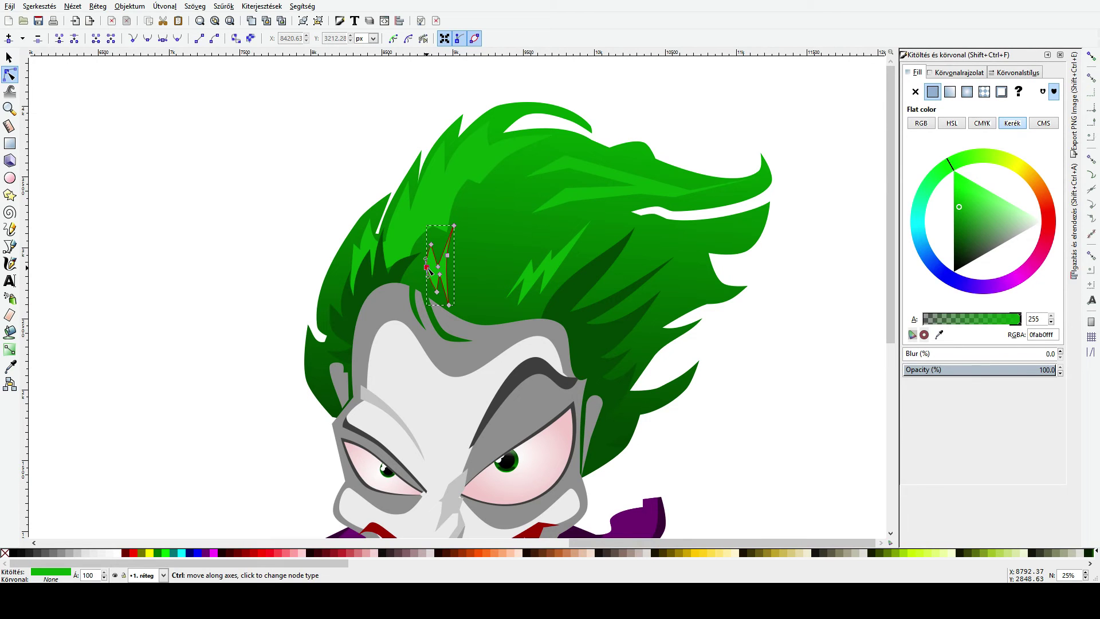
{"action": "left_click_drag", "start_coordinate": [427, 268], "coordinate": [446, 261]}
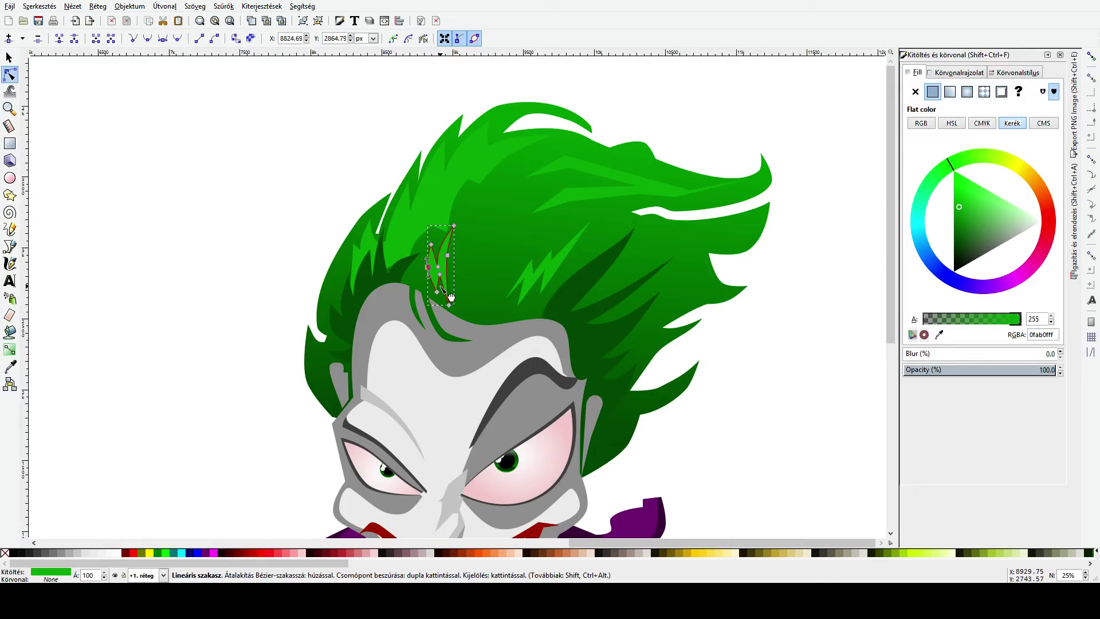
{"action": "key", "text": "s"}
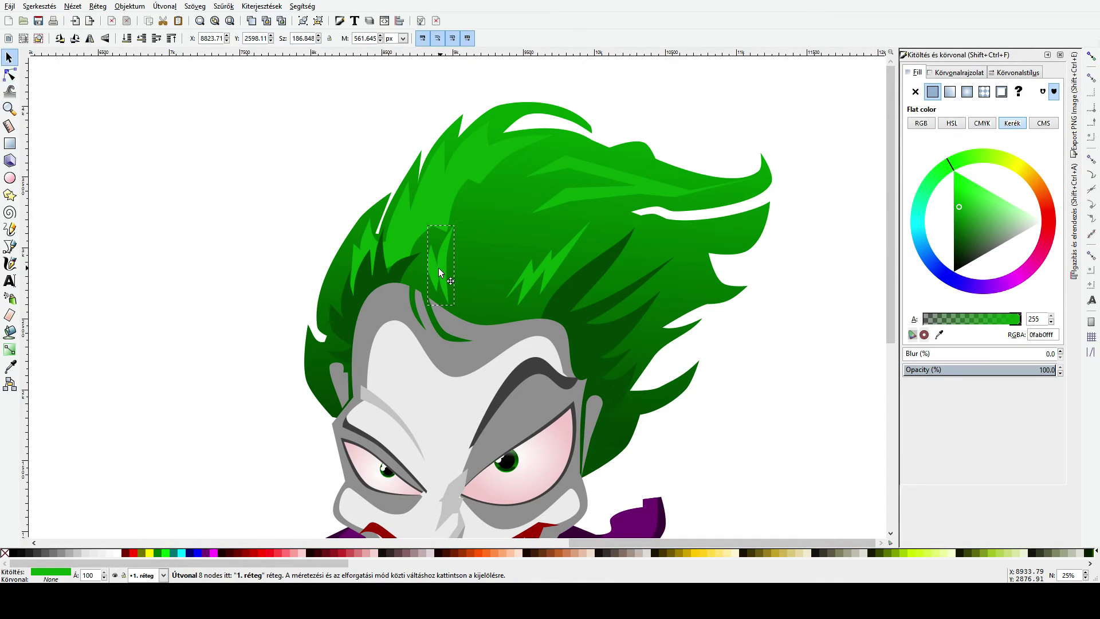
Step: Move the corner node on the large highlight's inner edge, just above the small two-pointed highlight, slightly upward and outward
{"action": "left_click", "coordinate": [9, 75]}
{"action": "left_click", "coordinate": [449, 227]}
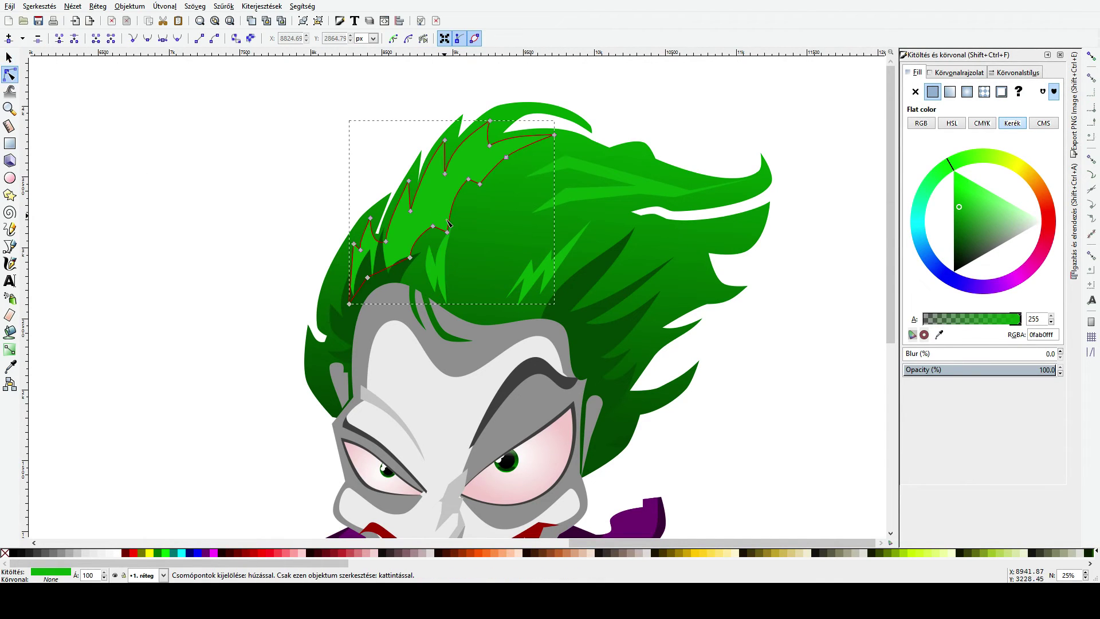
{"action": "left_click_drag", "start_coordinate": [451, 219], "coordinate": [453, 225]}
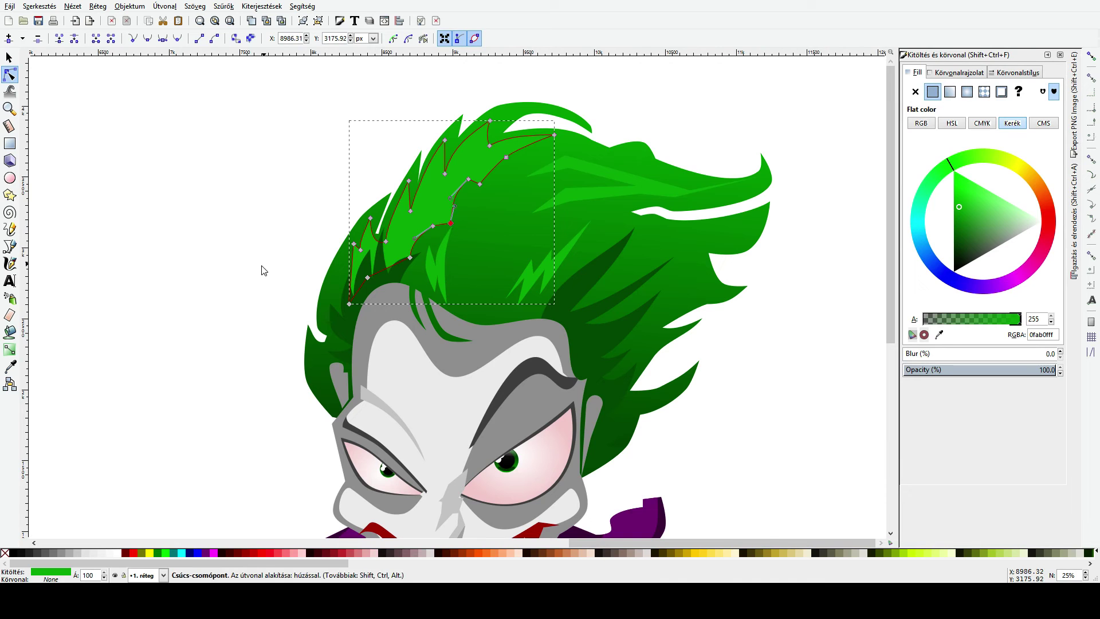
{"action": "key", "text": "s"}
{"action": "key", "text": "Escape"}
{"action": "scroll", "coordinate": [269, 295], "scroll_direction": "down", "scroll_amount": 2}
{"action": "scroll", "coordinate": [271, 295], "scroll_direction": "up", "scroll_amount": 1}
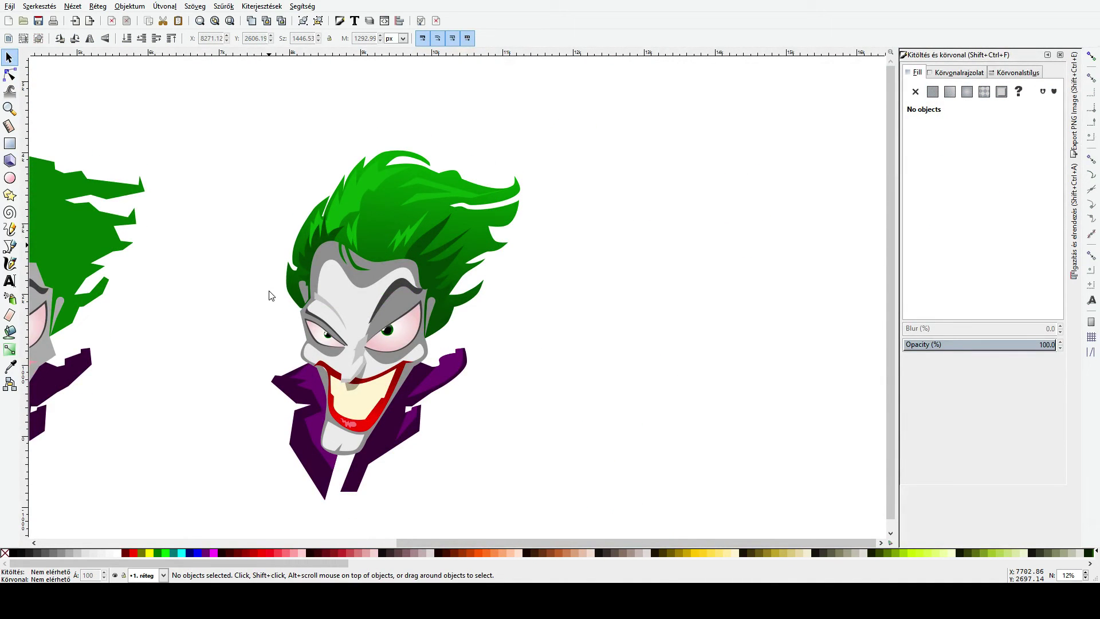
Step: Draw a jagged closed shape along the large highlight's inner edge and fill it with dark green 005400 sampled from the hair shading
{"action": "scroll", "coordinate": [386, 186], "scroll_direction": "up", "scroll_amount": 2}
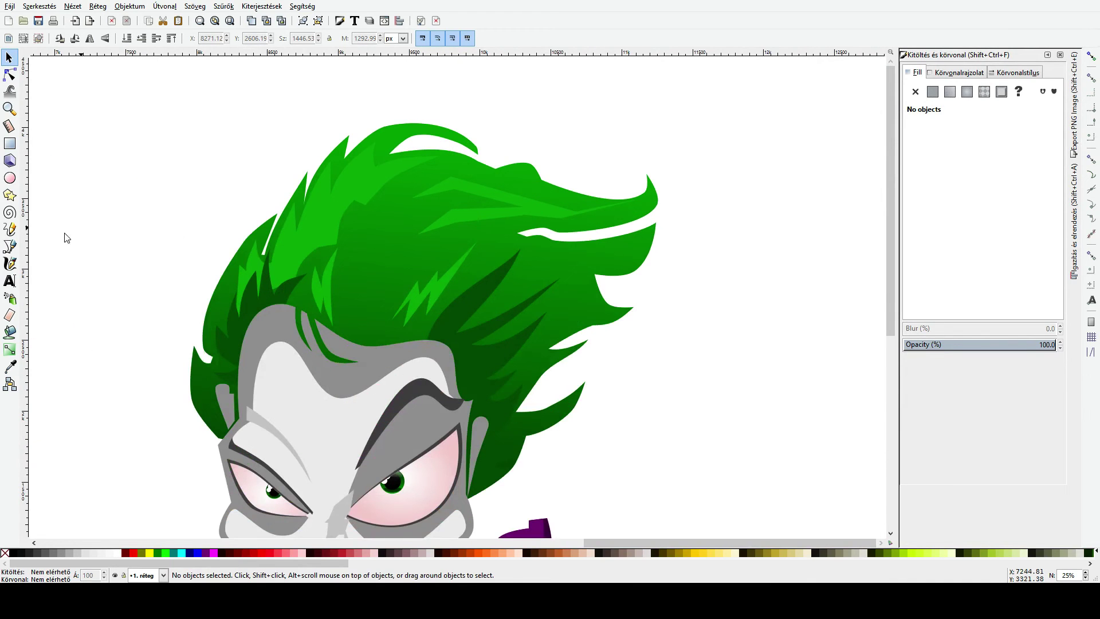
{"action": "key", "text": "b"}
{"action": "left_click", "coordinate": [294, 274]}
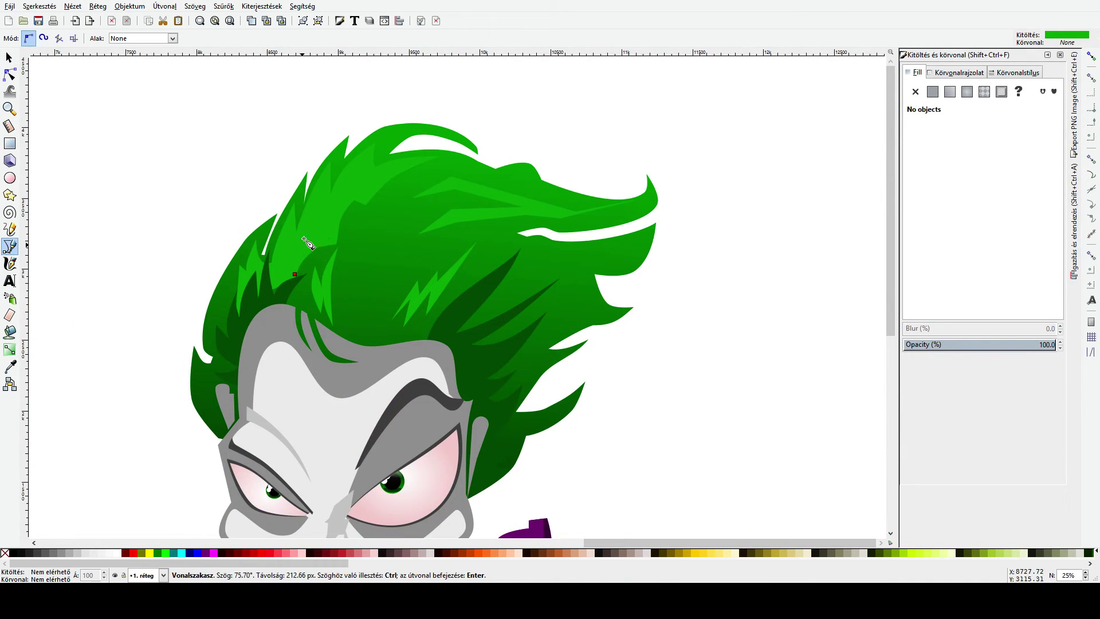
{"action": "left_click", "coordinate": [332, 210]}
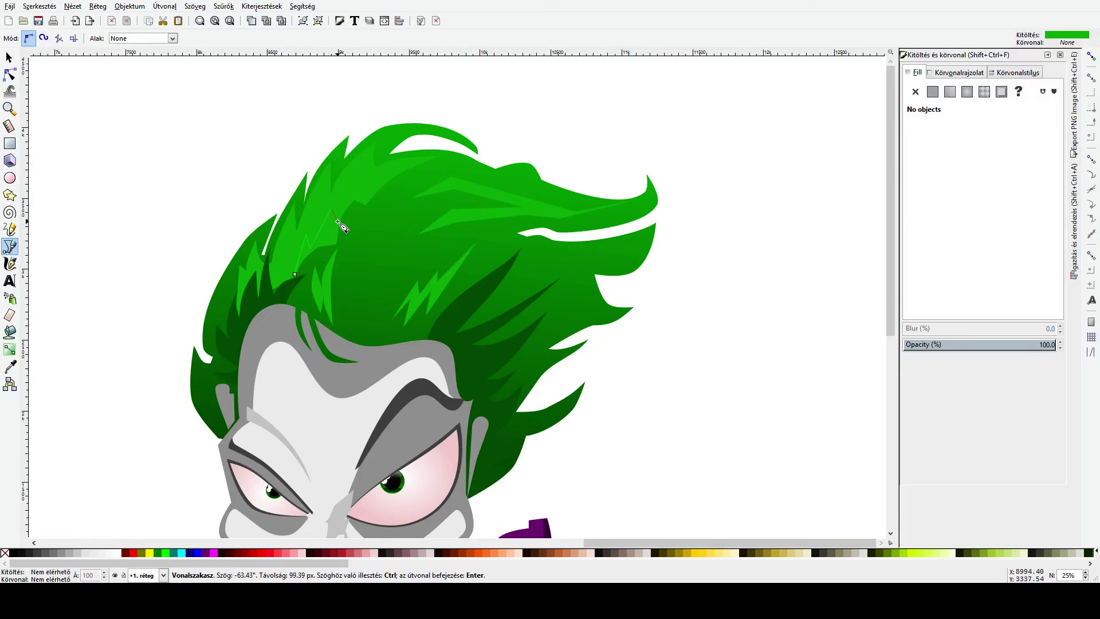
{"action": "left_click", "coordinate": [360, 184]}
{"action": "left_click", "coordinate": [369, 212]}
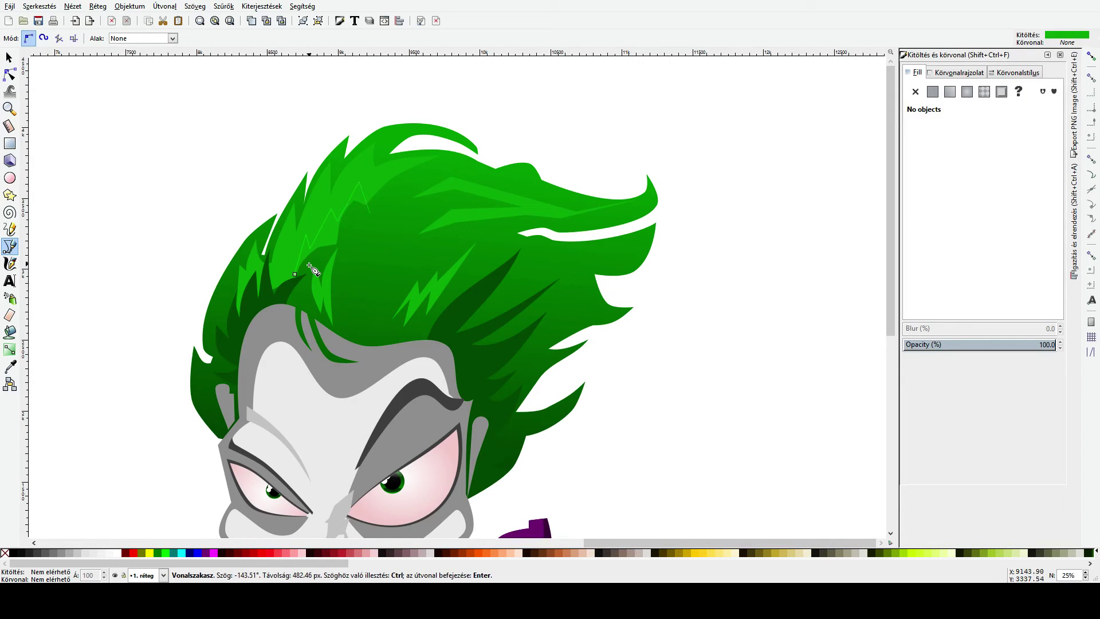
{"action": "left_click", "coordinate": [296, 274]}
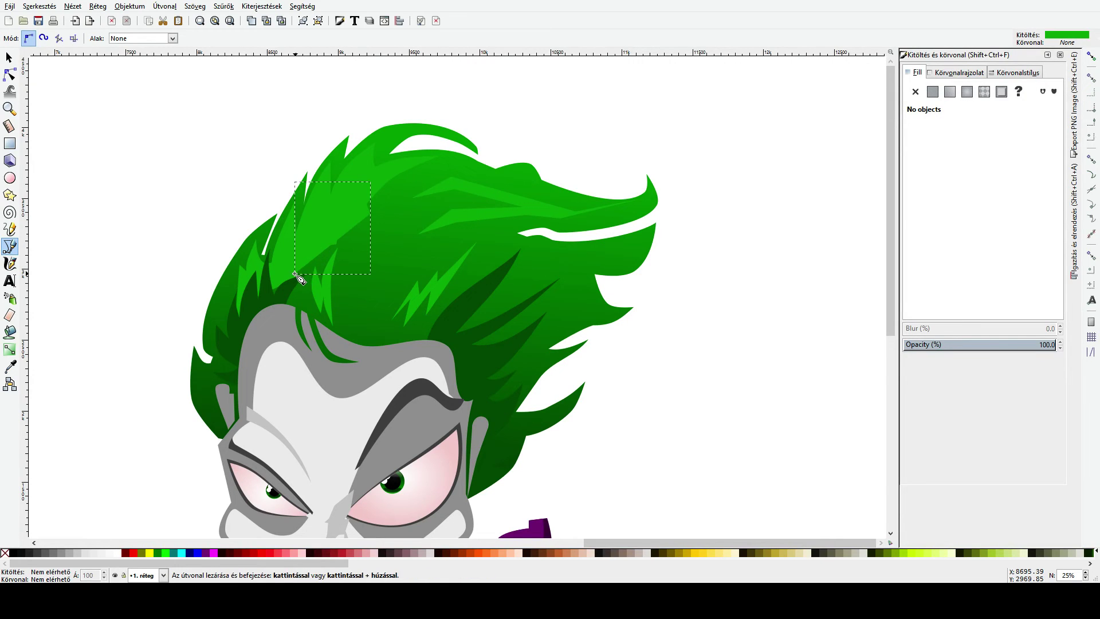
{"action": "left_click", "coordinate": [10, 367]}
{"action": "left_click", "coordinate": [253, 302]}
Step: Reposition the upper tip of the dark jagged shape and bend its spiked edge into curves
{"action": "key", "text": "n"}
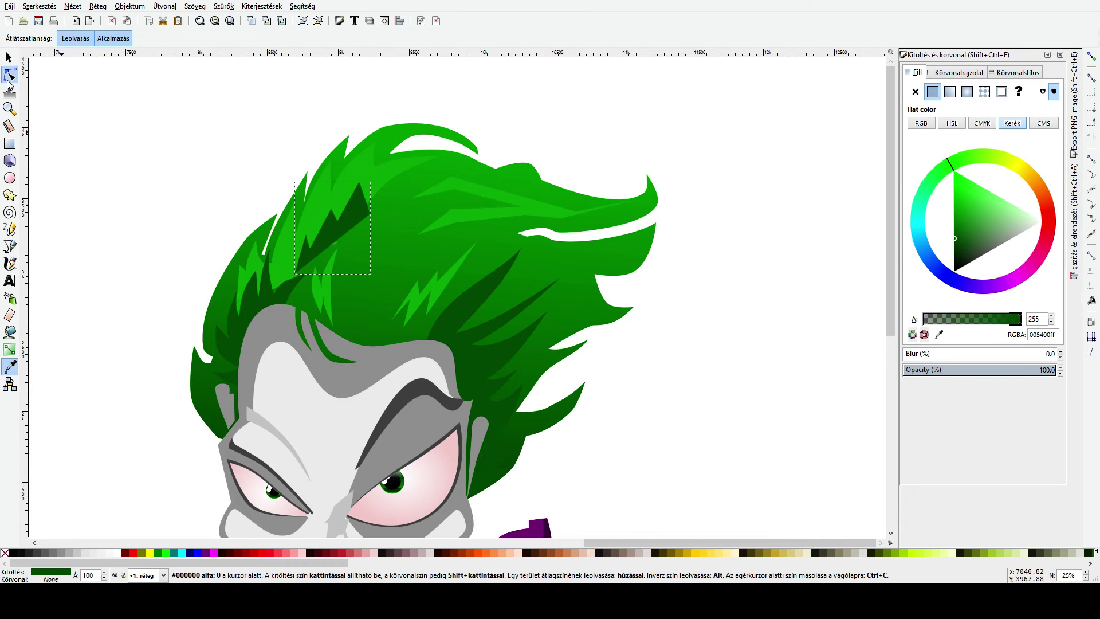
{"action": "mouse_move", "coordinate": [360, 182]}
{"action": "left_mouse_down"}
{"action": "mouse_move", "coordinate": [373, 178]}
{"action": "mouse_move", "coordinate": [348, 194]}
{"action": "left_mouse_up"}
{"action": "left_click_drag", "start_coordinate": [321, 229], "coordinate": [318, 231]}
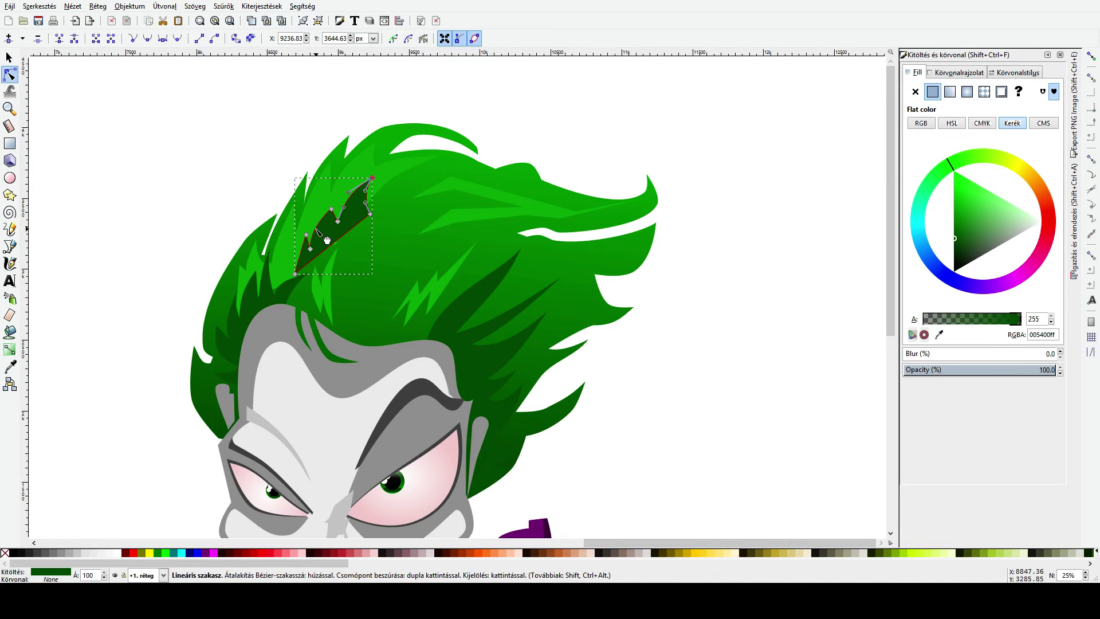
Step: Restack the large highlight above the dark jagged shape, keeping it behind the dark spikes over the forehead
{"action": "left_click", "coordinate": [285, 249]}
{"action": "key", "text": "Home"}
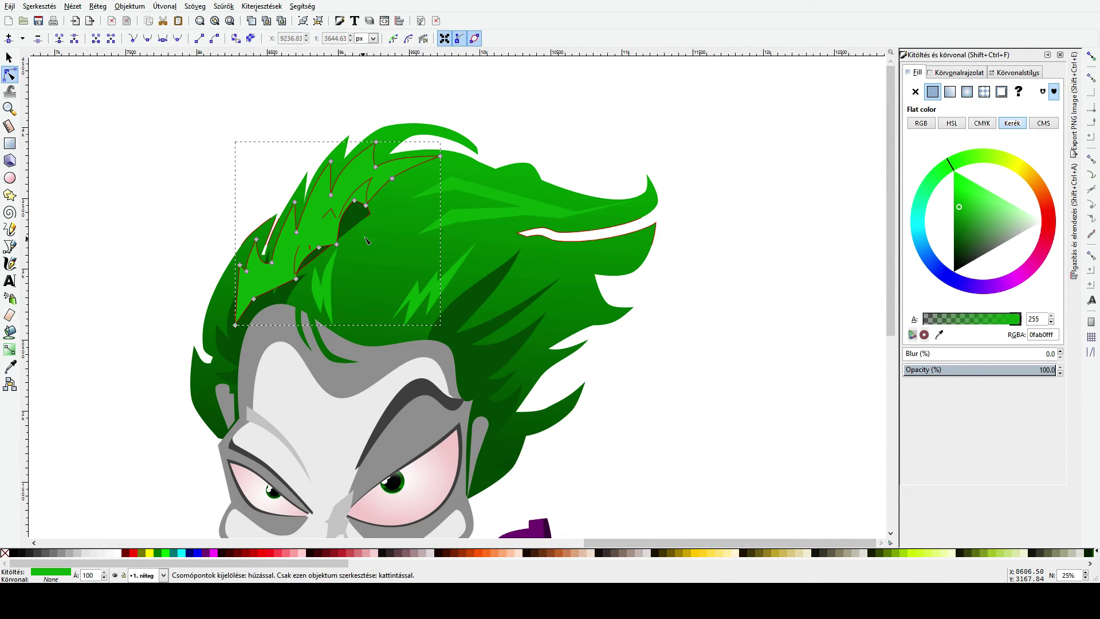
{"action": "left_click", "coordinate": [362, 227], "text": "shift"}
{"action": "left_click", "coordinate": [356, 218], "text": "shift"}
{"action": "left_click", "coordinate": [370, 235]}
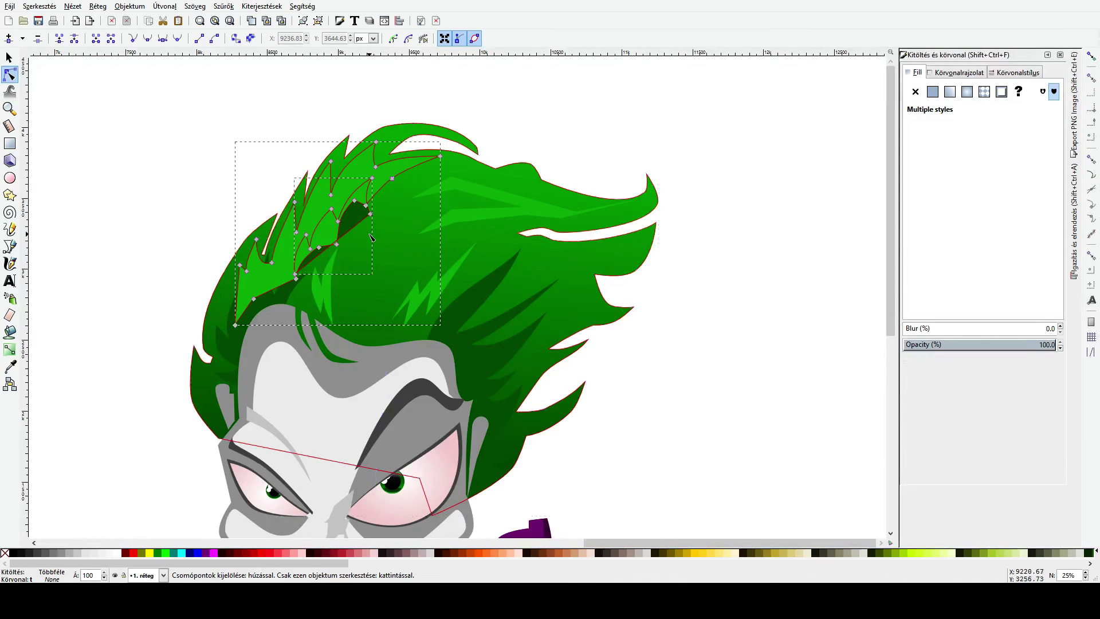
{"action": "key", "text": "s"}
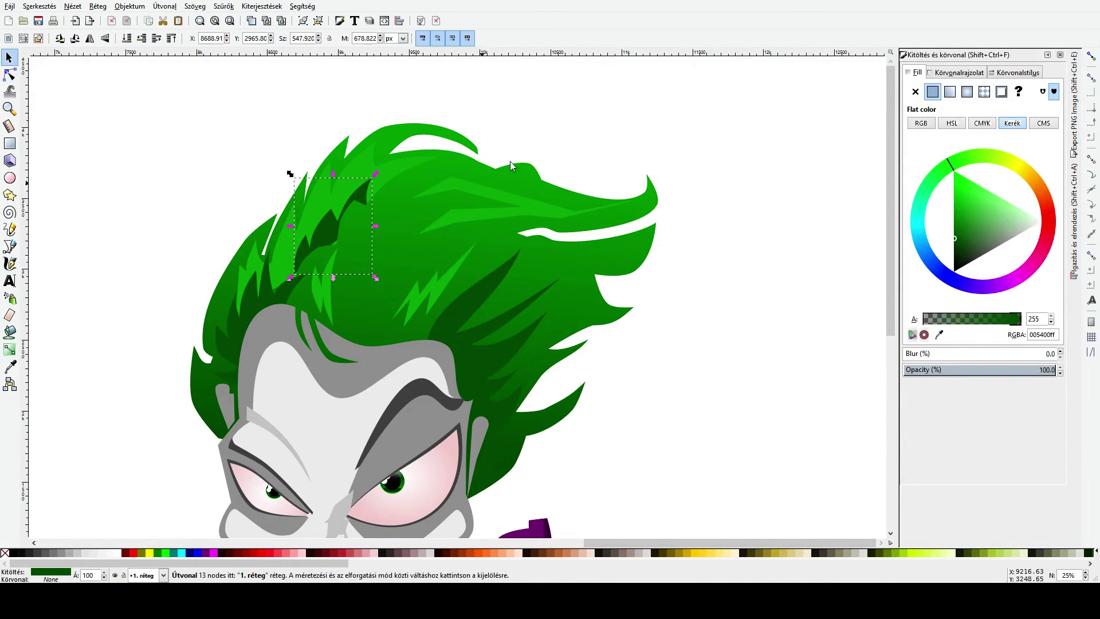
Step: Delete the dark jagged shape beside the large highlight
{"action": "key", "text": "Escape"}
{"action": "scroll", "coordinate": [522, 142], "scroll_direction": "down", "scroll_amount": 3}
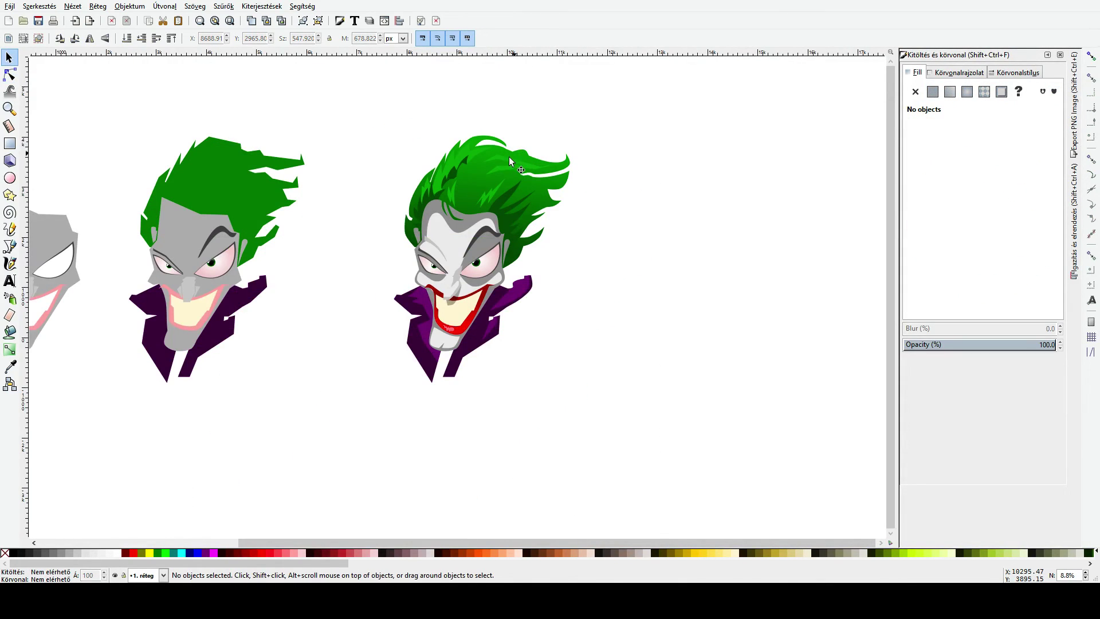
{"action": "scroll", "coordinate": [459, 160], "scroll_direction": "up", "scroll_amount": 2}
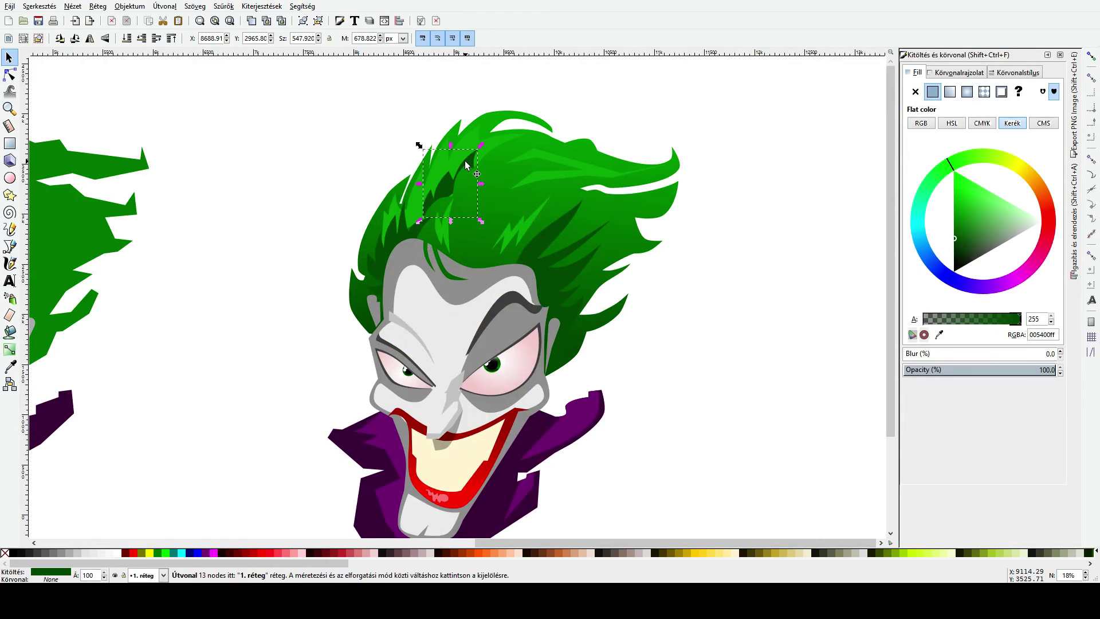
{"action": "key", "text": "Escape"}
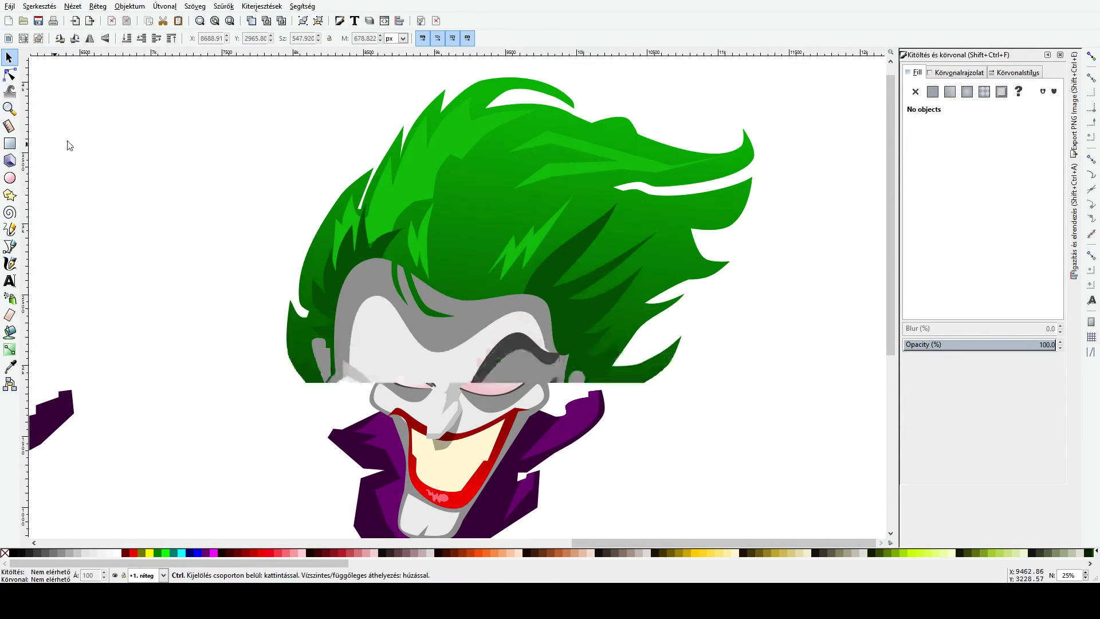
Step: Bend the straight edges of the long split highlight in the top strand into flowing curves
{"action": "left_click", "coordinate": [9, 75]}
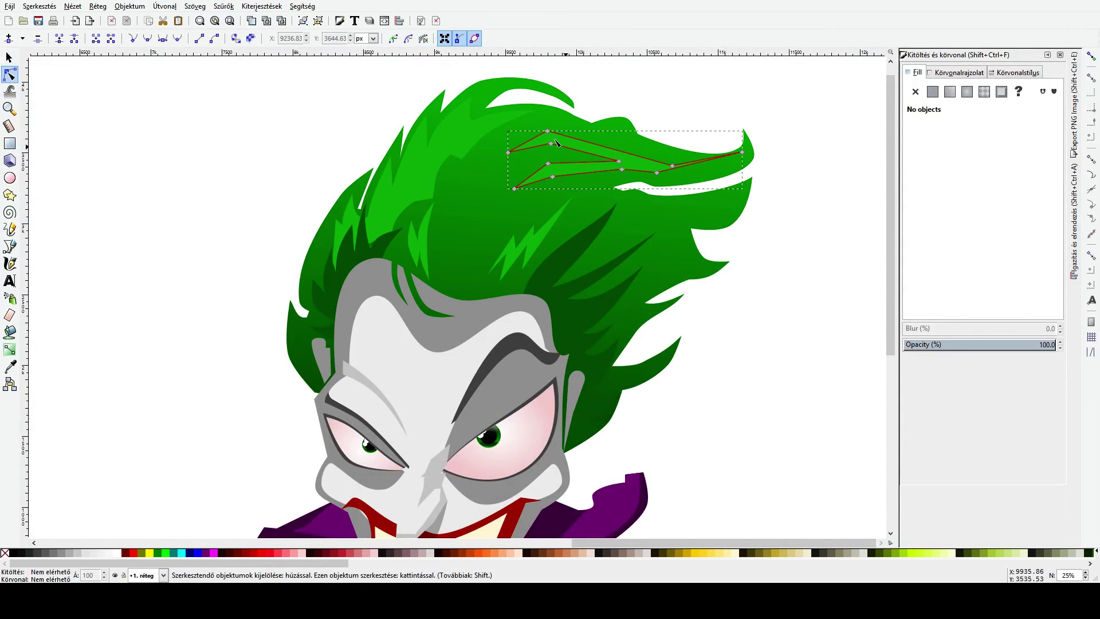
{"action": "left_click", "coordinate": [556, 143]}
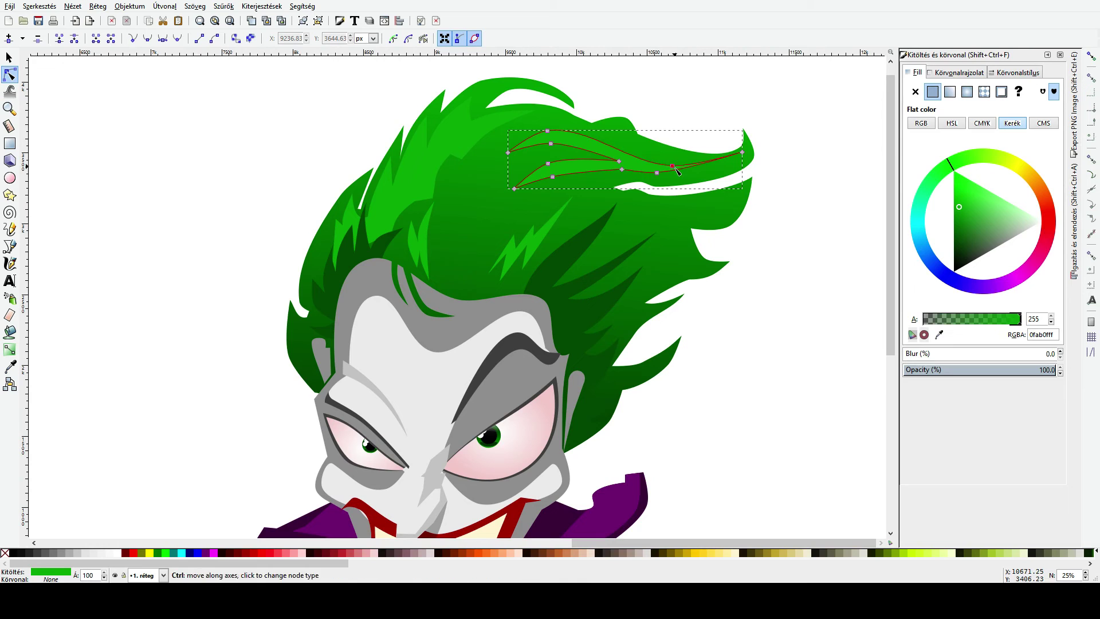
{"action": "left_click", "coordinate": [552, 175]}
Step: Curve the edges of the lightning-shaped highlight above the larger eye and adjust its inner notch node
{"action": "left_click", "coordinate": [533, 231]}
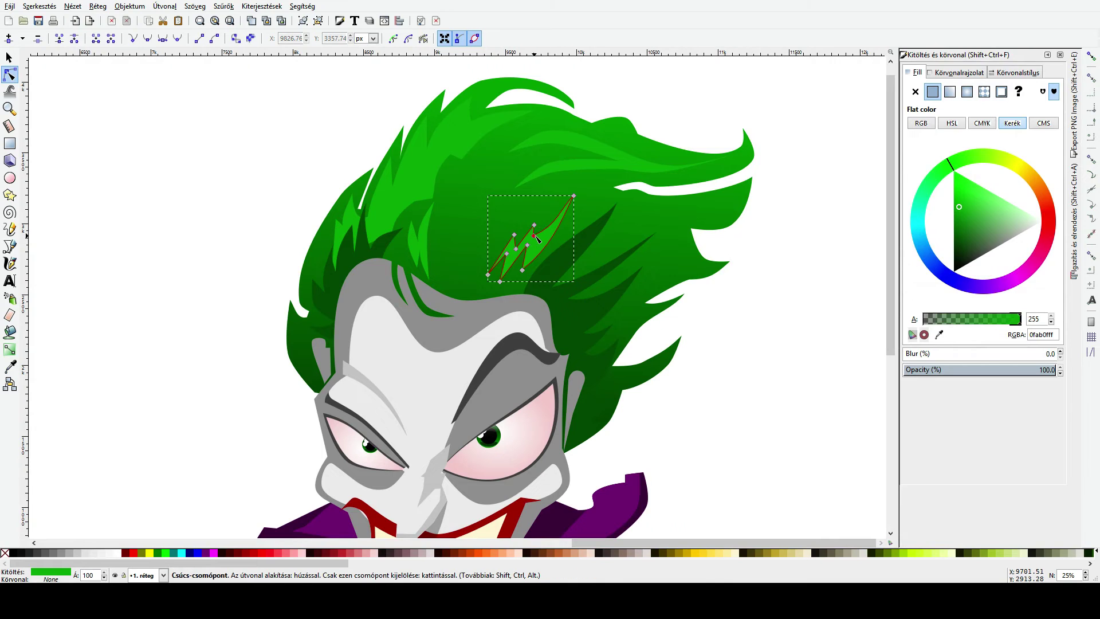
{"action": "left_click", "coordinate": [535, 236]}
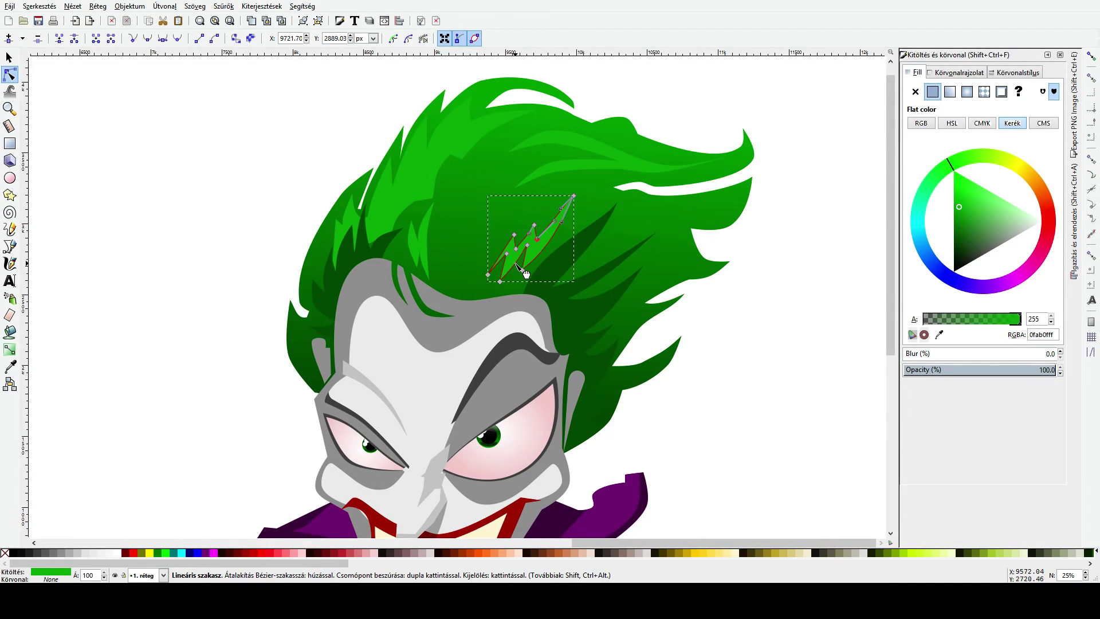
{"action": "key", "text": "s"}
Step: Move the lightning-shaped highlight slightly down toward the dark spikes and rotate it clockwise to a flatter angle
{"action": "left_click_drag", "start_coordinate": [528, 253], "coordinate": [533, 268]}
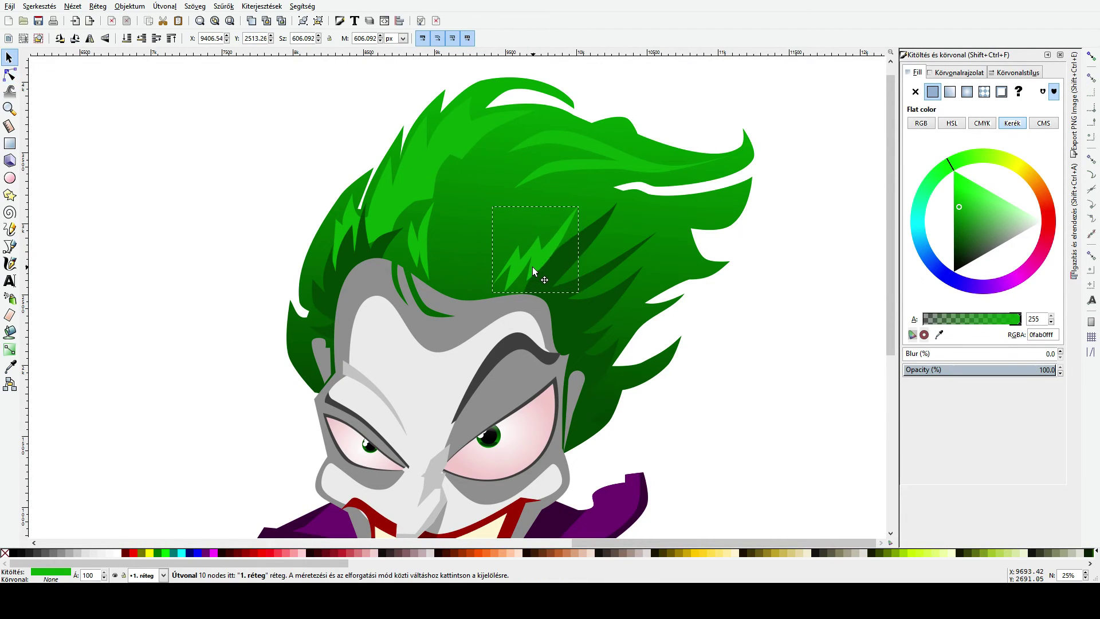
{"action": "left_click", "coordinate": [531, 267]}
{"action": "left_click_drag", "start_coordinate": [579, 206], "coordinate": [568, 240]}
{"action": "left_click", "coordinate": [731, 293]}
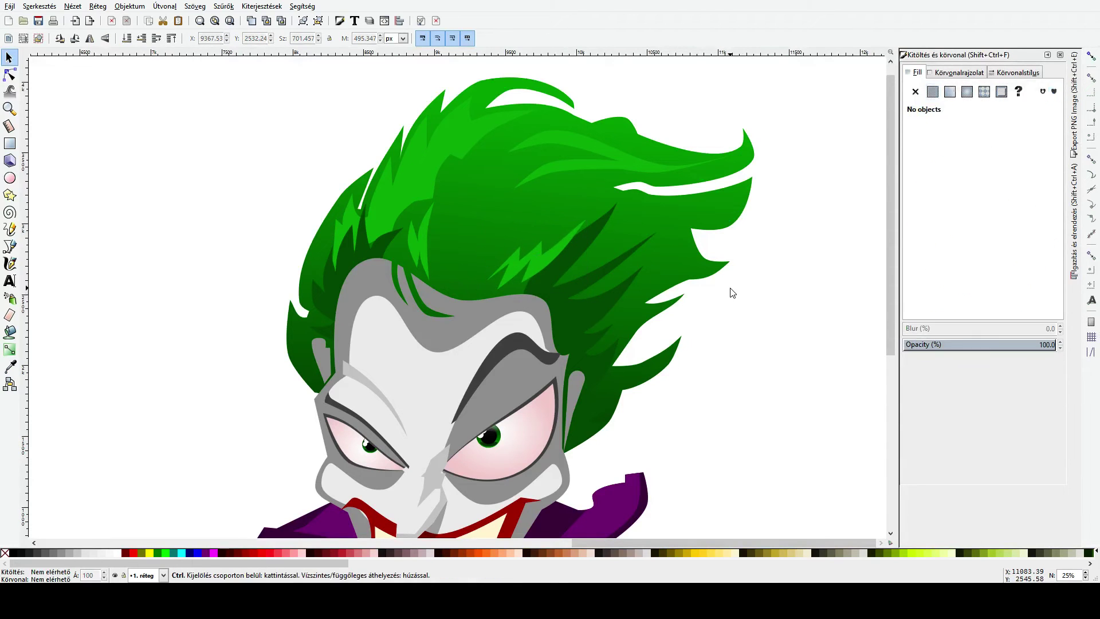
Step: Draw a closed dark green polygon with the Bezier pen over the rear hair, running below the white gap under the top strand
{"action": "scroll", "coordinate": [732, 293], "scroll_direction": "down", "scroll_amount": 3}
{"action": "scroll", "coordinate": [726, 229], "scroll_direction": "up", "scroll_amount": 3}
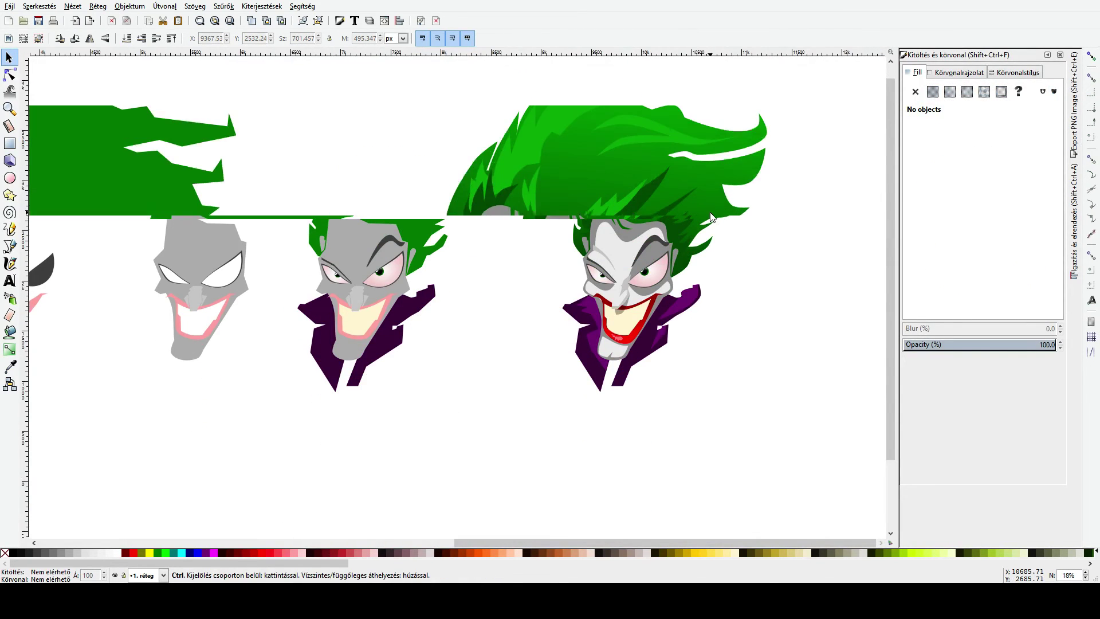
{"action": "scroll", "coordinate": [710, 212], "scroll_direction": "down", "scroll_amount": 3}
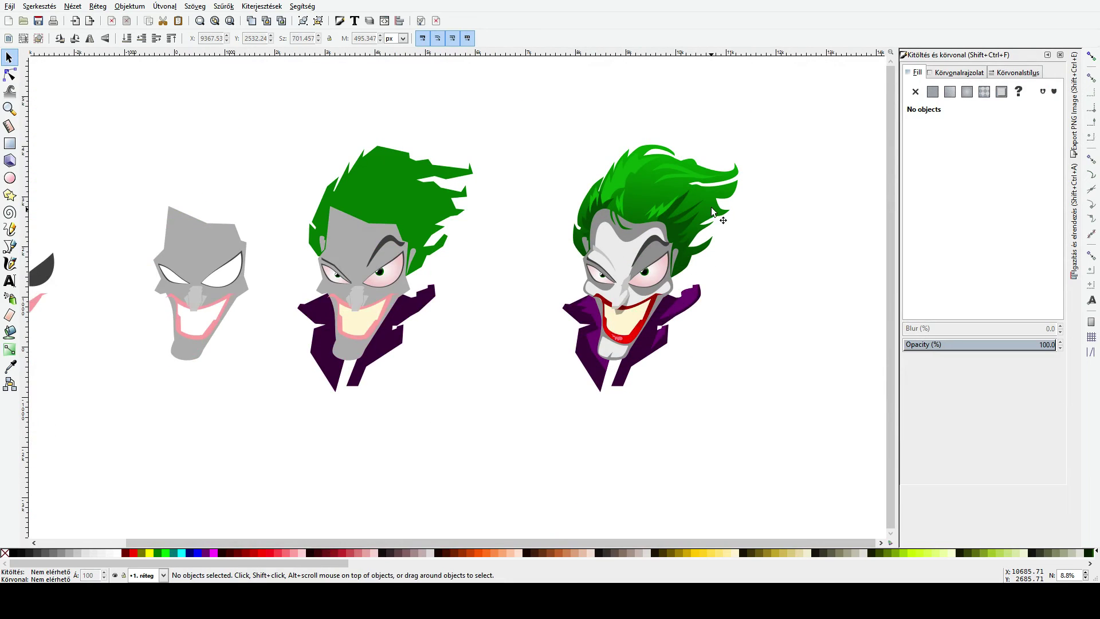
{"action": "left_click", "coordinate": [713, 212]}
{"action": "left_click", "coordinate": [9, 246]}
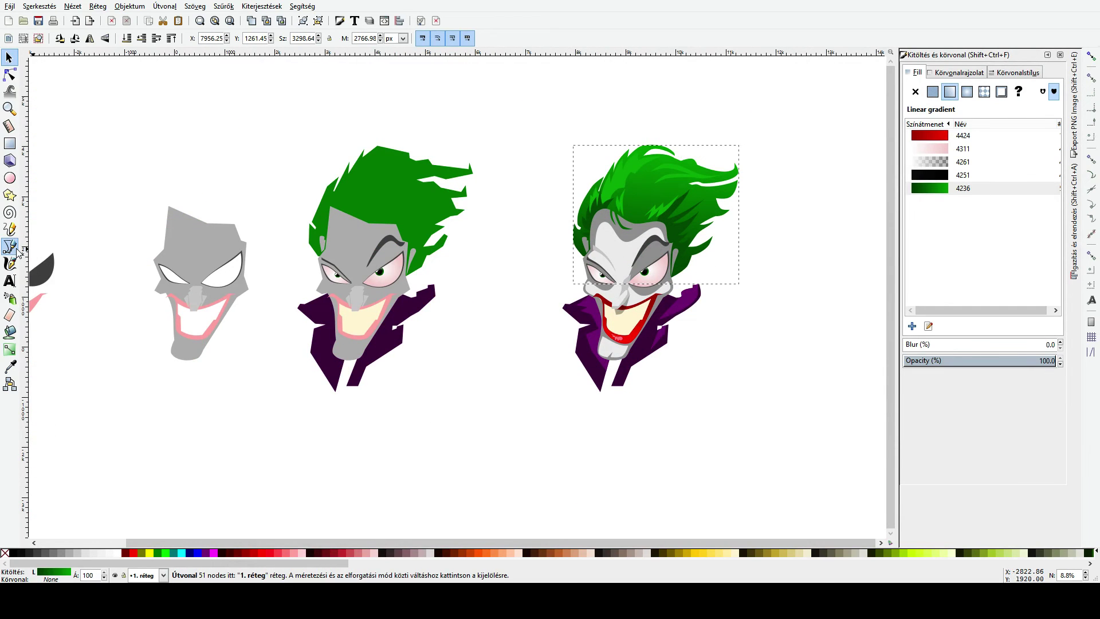
{"action": "scroll", "coordinate": [699, 184], "scroll_direction": "up", "scroll_amount": 2}
{"action": "left_click", "coordinate": [725, 190]}
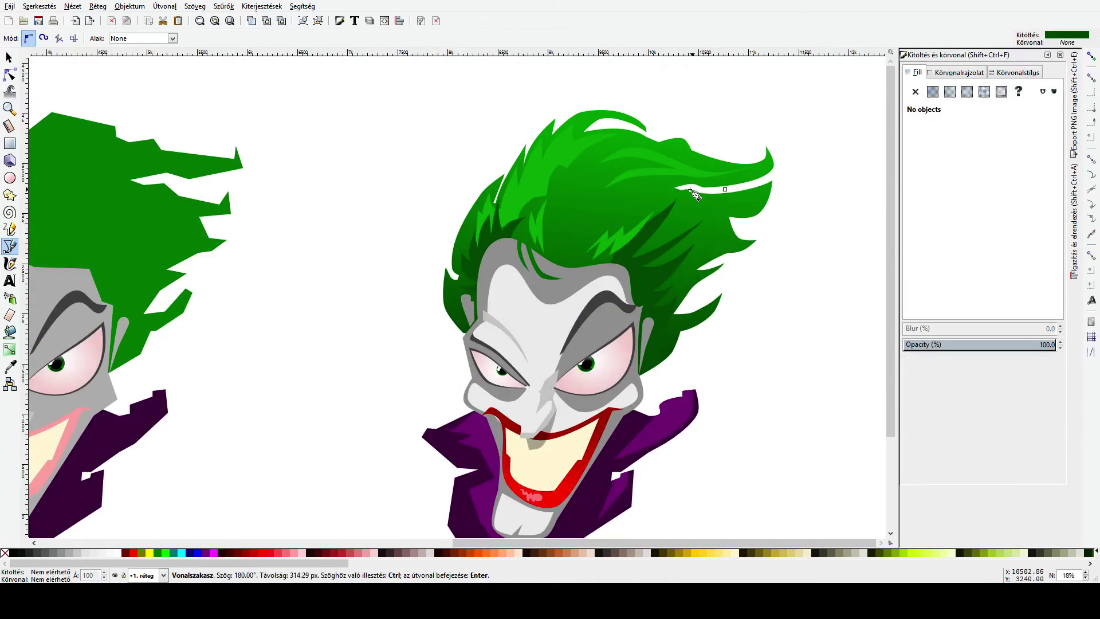
{"action": "left_click", "coordinate": [663, 212]}
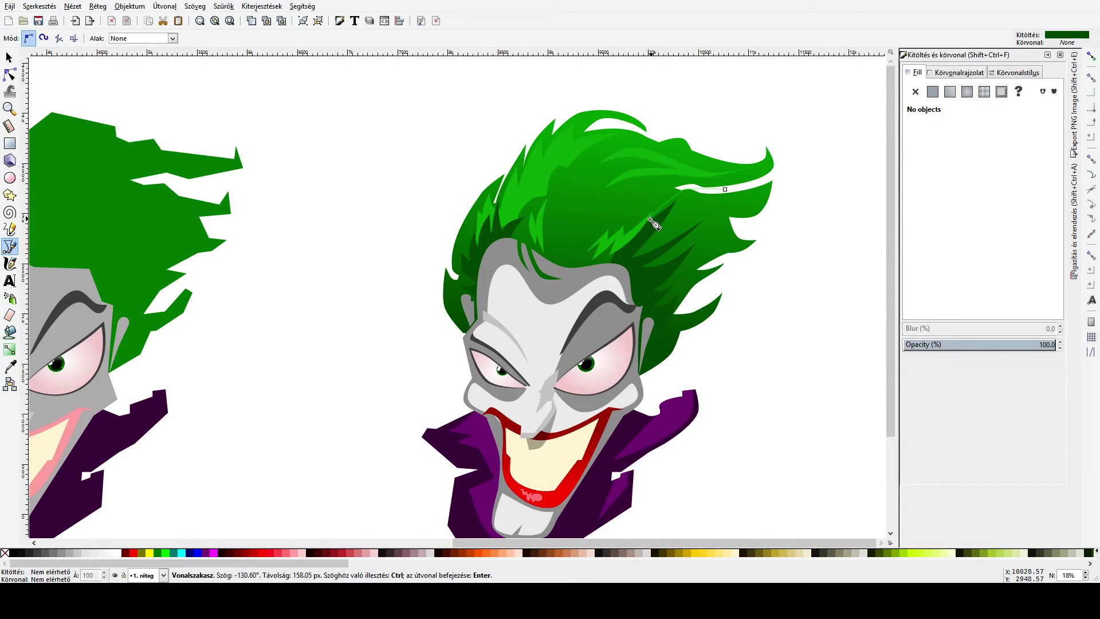
{"action": "left_click", "coordinate": [618, 380]}
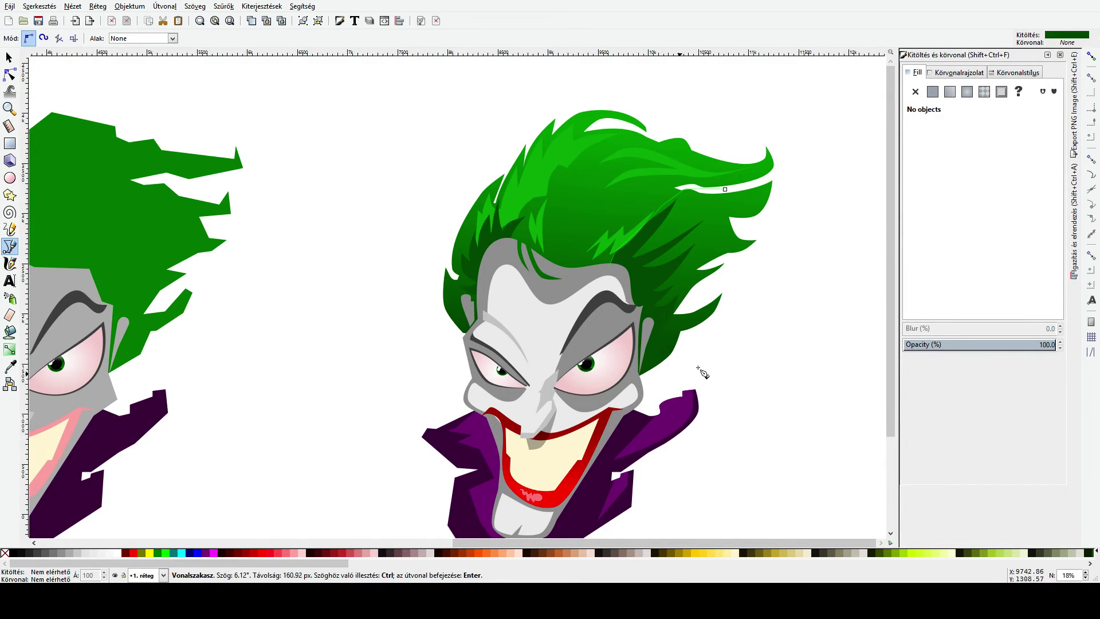
{"action": "left_click", "coordinate": [740, 365]}
{"action": "left_click", "coordinate": [829, 202]}
{"action": "left_click", "coordinate": [776, 172]}
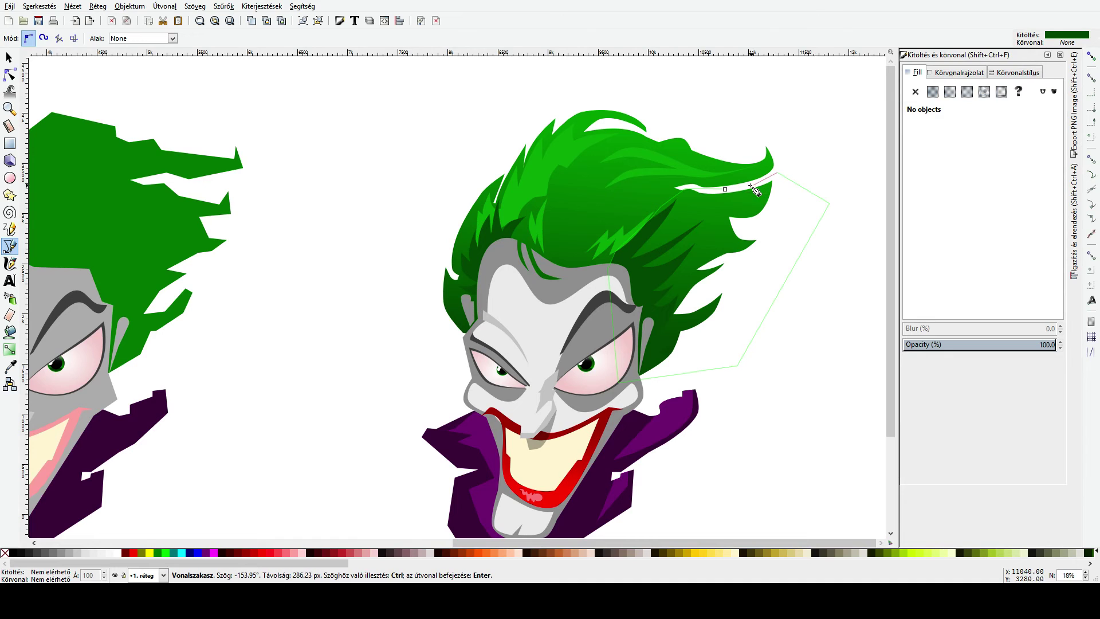
{"action": "left_click", "coordinate": [725, 189]}
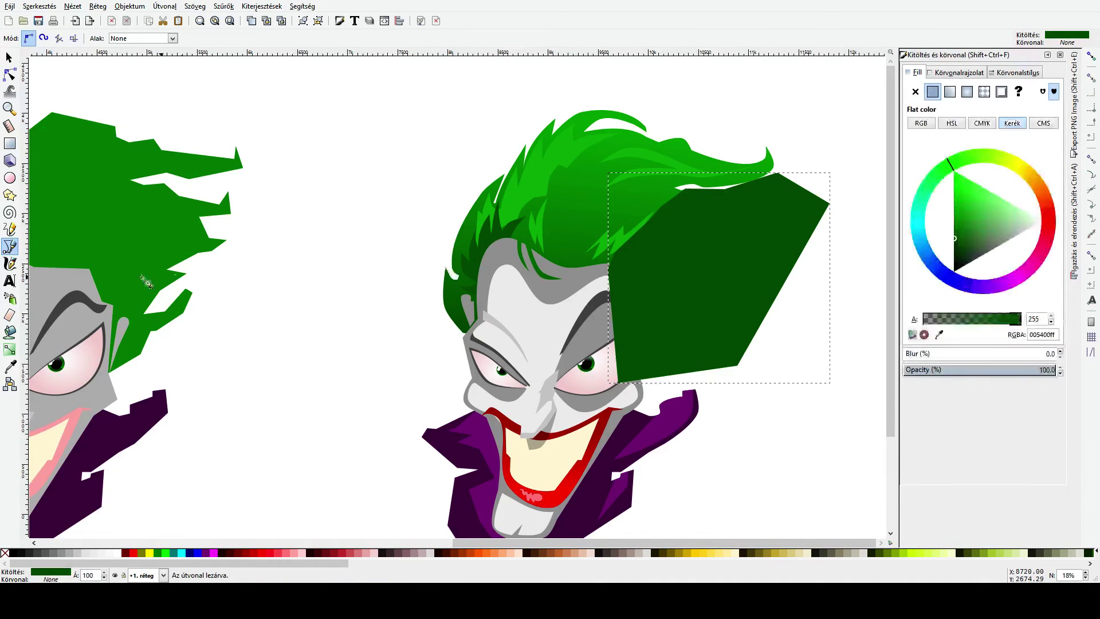
Step: Duplicate the base hair shape and intersect the copy with the dark green polygon to trim it to the hair outline
{"action": "key", "text": "s"}
{"action": "left_click", "coordinate": [594, 201]}
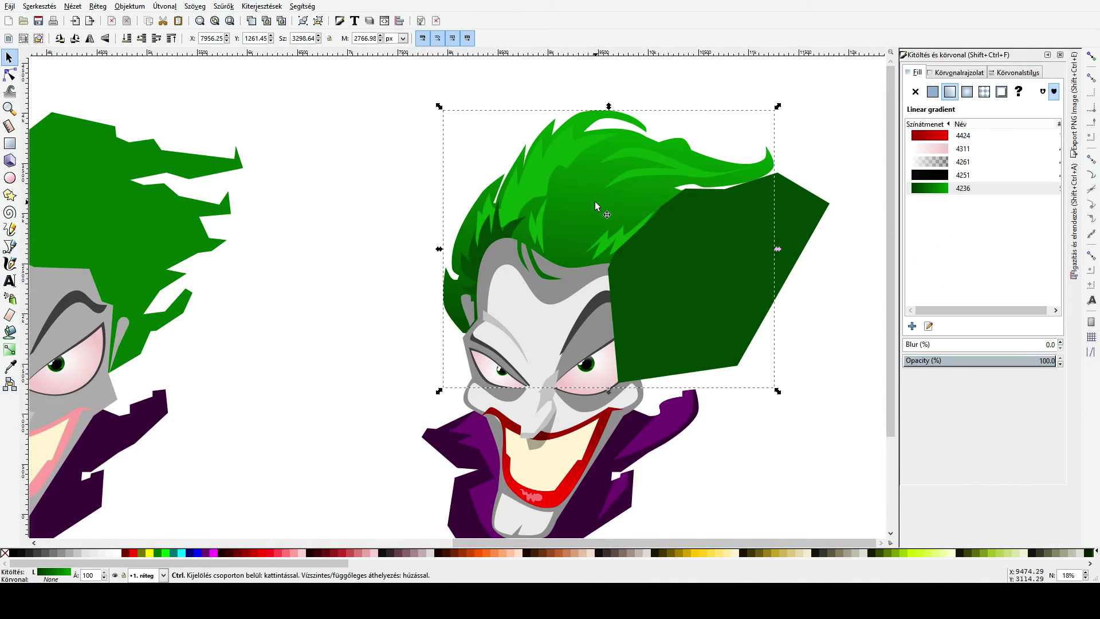
{"action": "key", "text": "ctrl+d"}
{"action": "left_click", "coordinate": [791, 202], "text": "shift"}
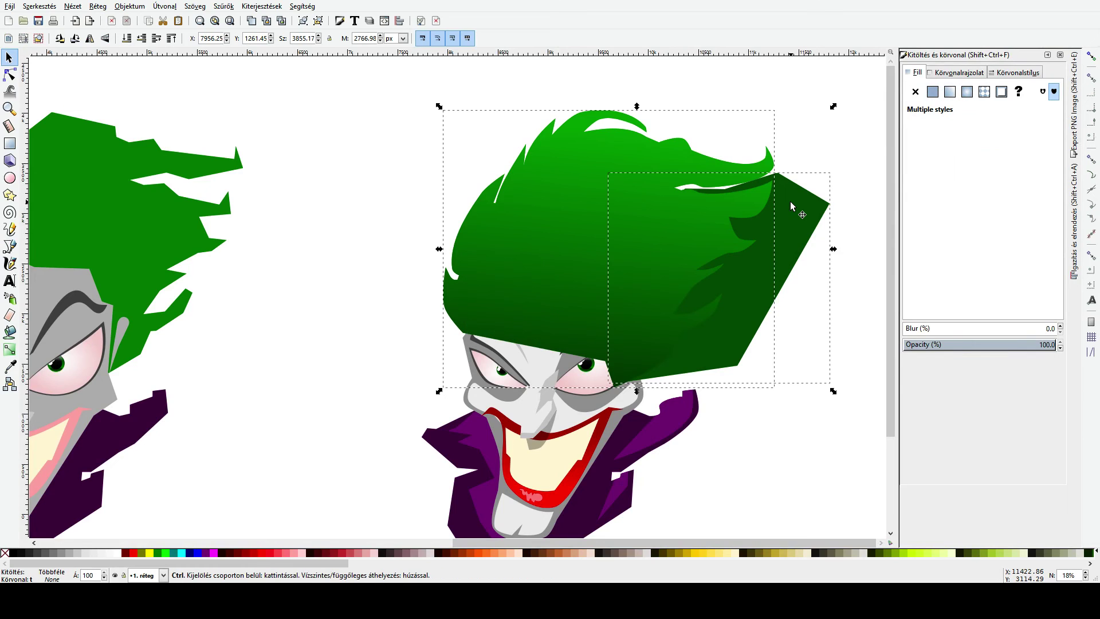
{"action": "key", "text": "ctrl+asterisk"}
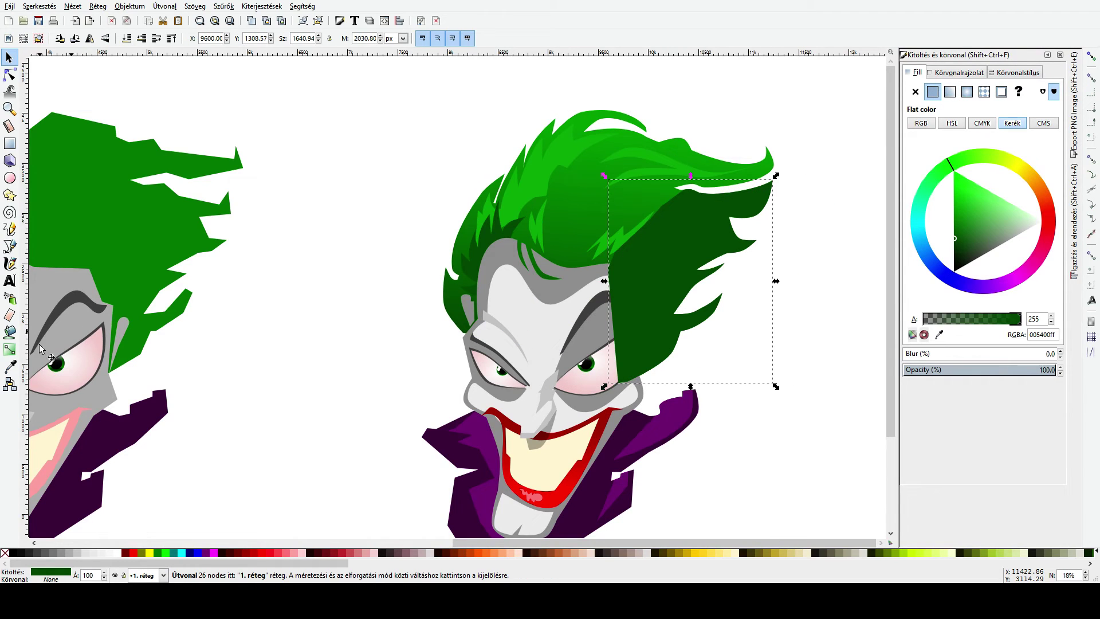
Step: Recolour the trimmed rear hair shape with green 007800 sampled from the hair and lower it beneath the dark spikes and highlight
{"action": "key", "text": "d"}
{"action": "left_click", "coordinate": [578, 241]}
{"action": "key", "text": "d"}
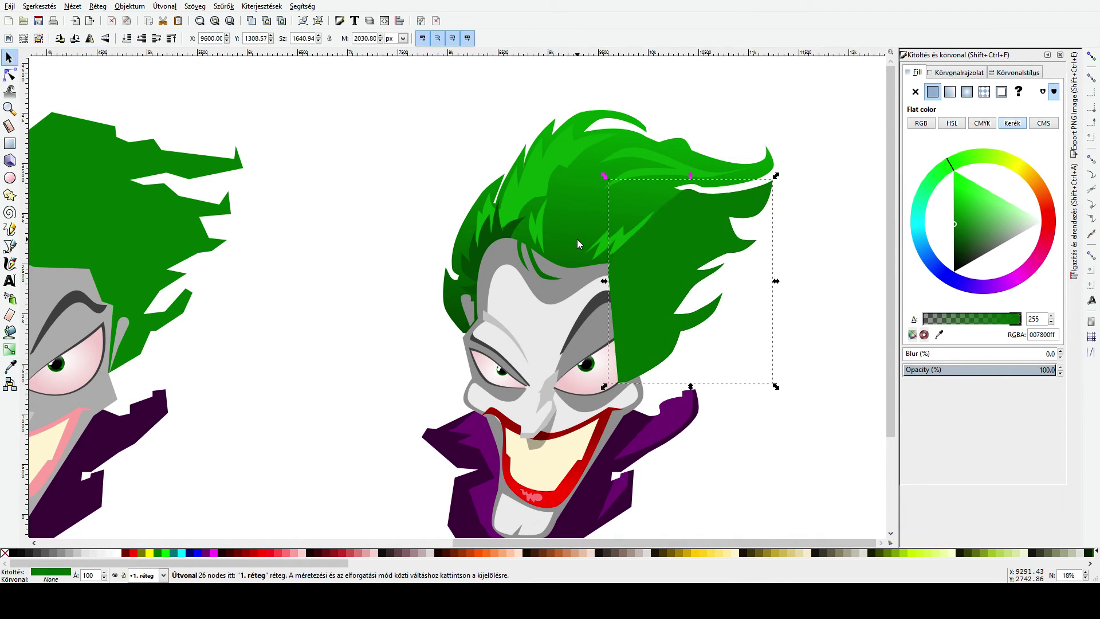
{"action": "key", "text": "Page_Down"}
{"action": "key", "text": "Page_Down"}
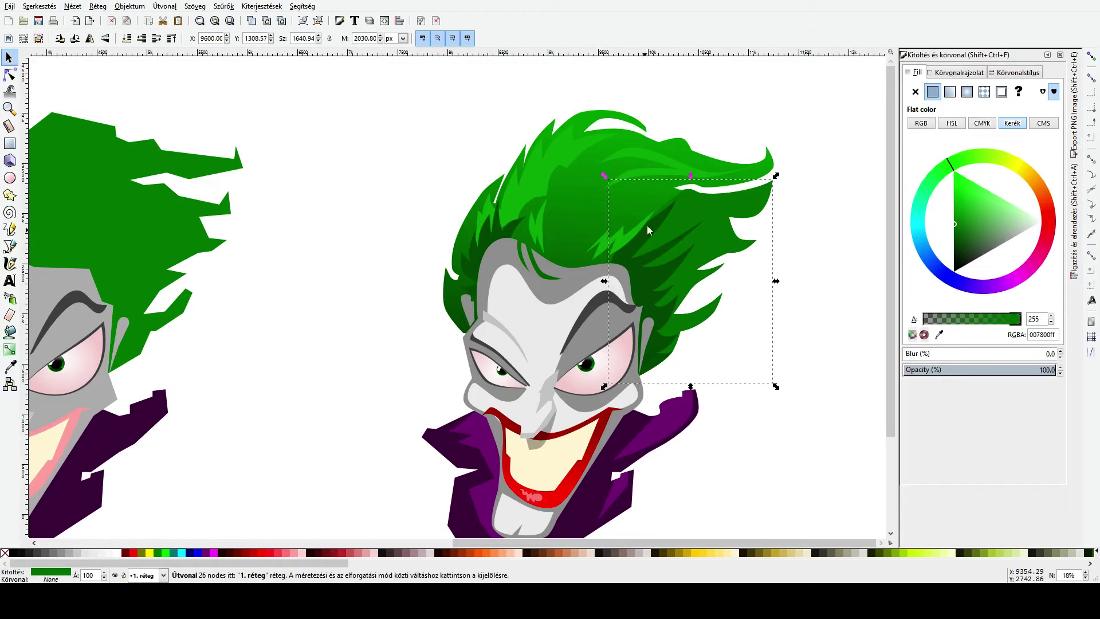
Step: Darken the rear hair shape to green 006d00 by sampling an averaged area near the dark spikes, and deselect it
{"action": "key", "text": "d"}
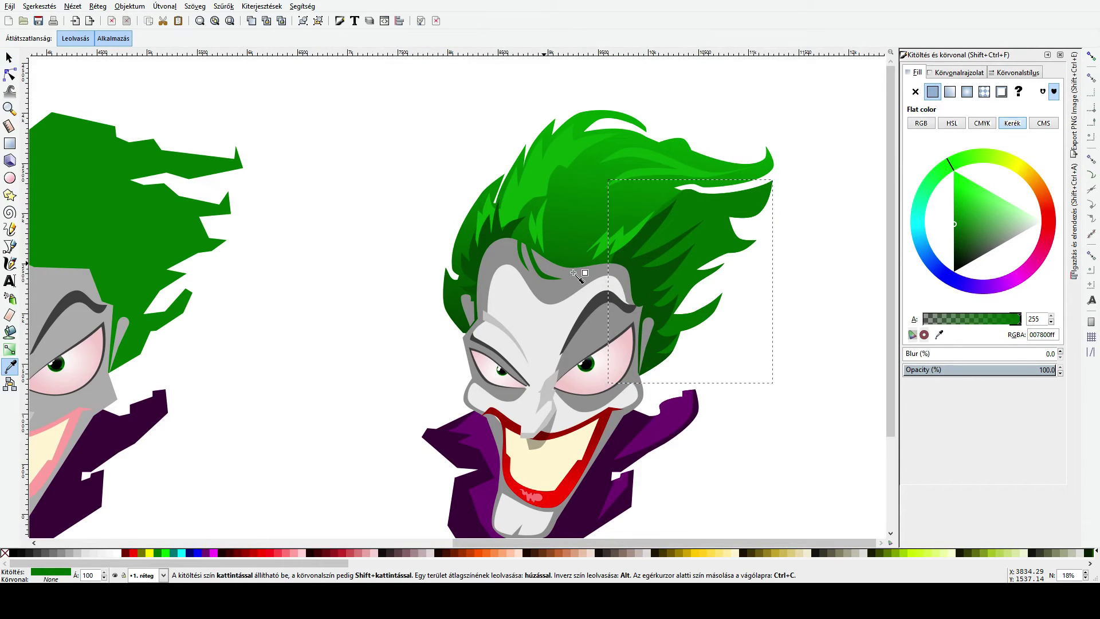
{"action": "left_click_drag", "start_coordinate": [663, 215], "coordinate": [668, 228]}
{"action": "key", "text": "s"}
{"action": "key", "text": "Escape"}
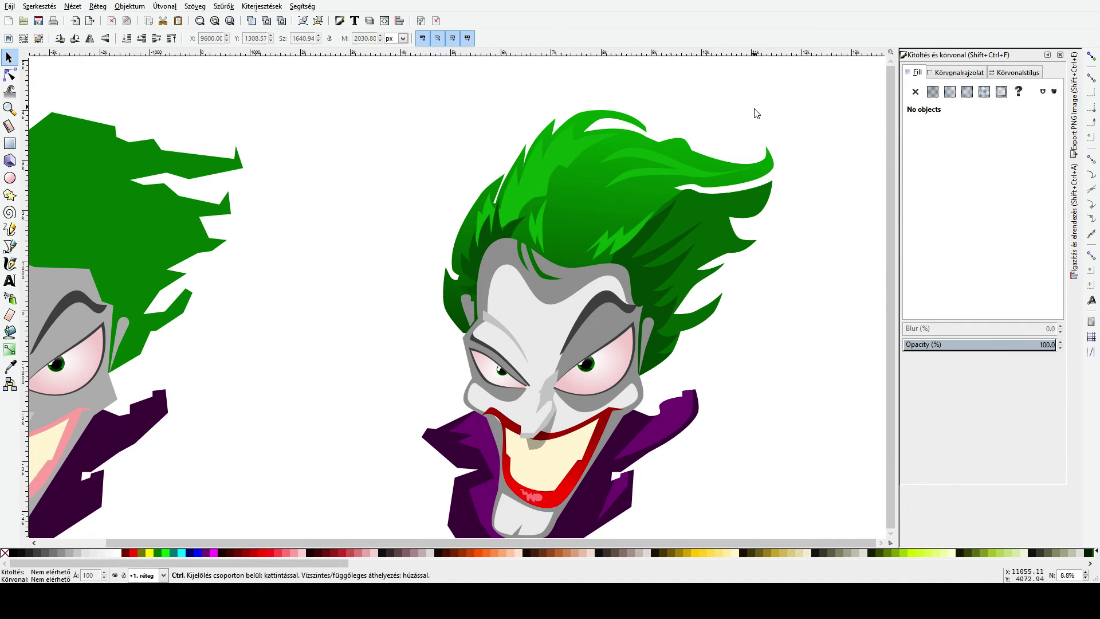
Step: Shorten the top hair strand by moving the tip nodes of the base hair and the long split highlight inward together
{"action": "scroll", "coordinate": [757, 113], "scroll_direction": "down", "scroll_amount": 3}
{"action": "left_click_drag", "start_coordinate": [753, 118], "coordinate": [580, 198]}
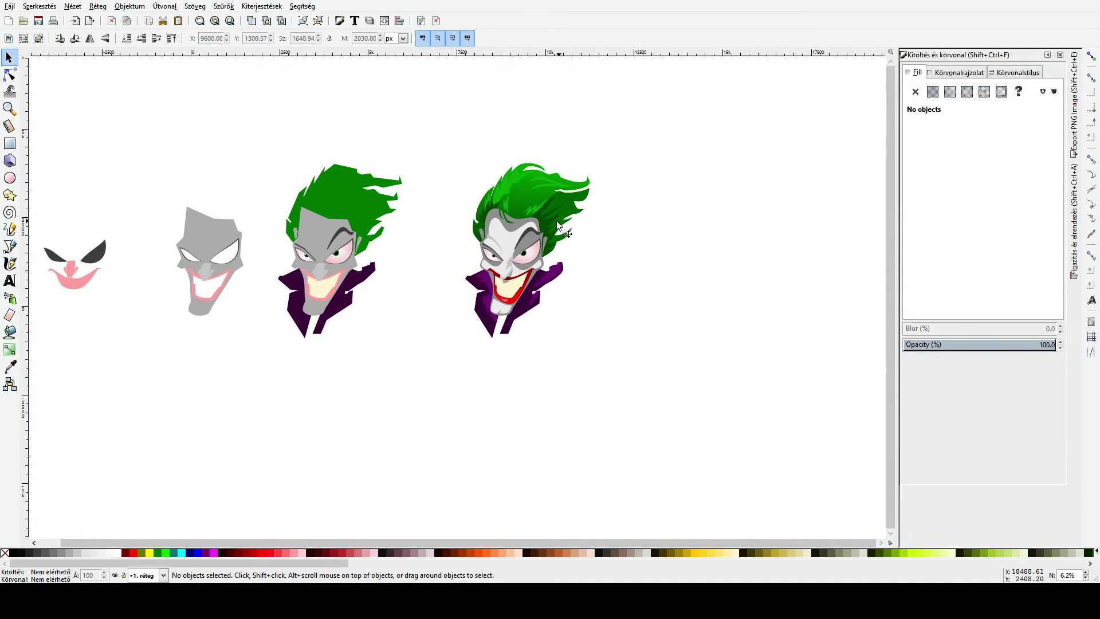
{"action": "scroll", "coordinate": [570, 182], "scroll_direction": "up", "scroll_amount": 2}
{"action": "left_click", "coordinate": [570, 178]}
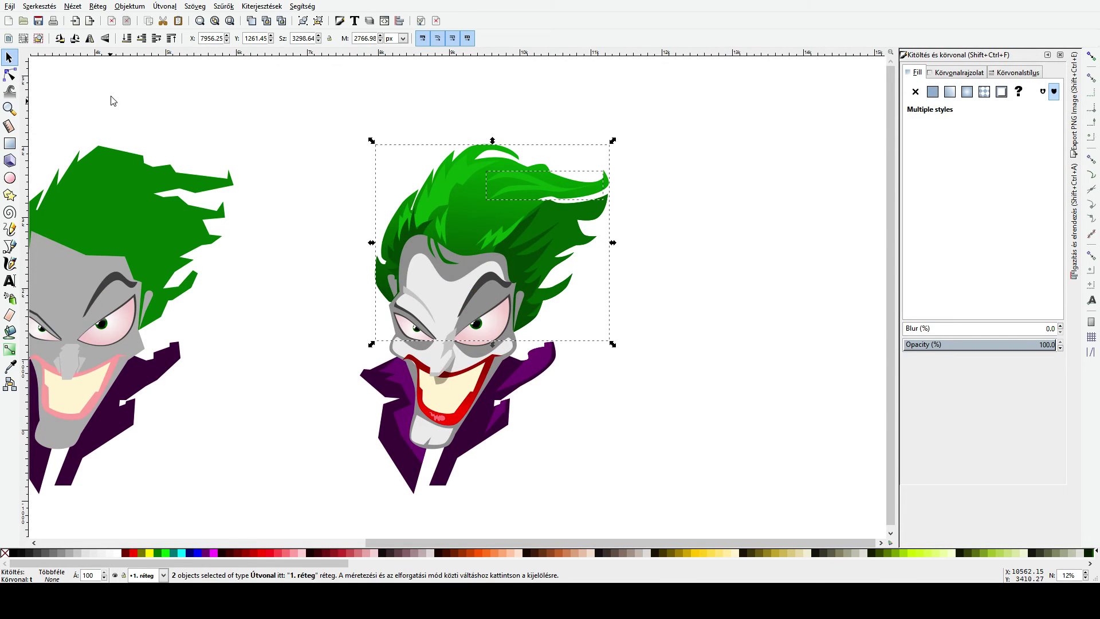
{"action": "left_click", "coordinate": [10, 75]}
{"action": "left_click_drag", "start_coordinate": [594, 160], "coordinate": [642, 201]}
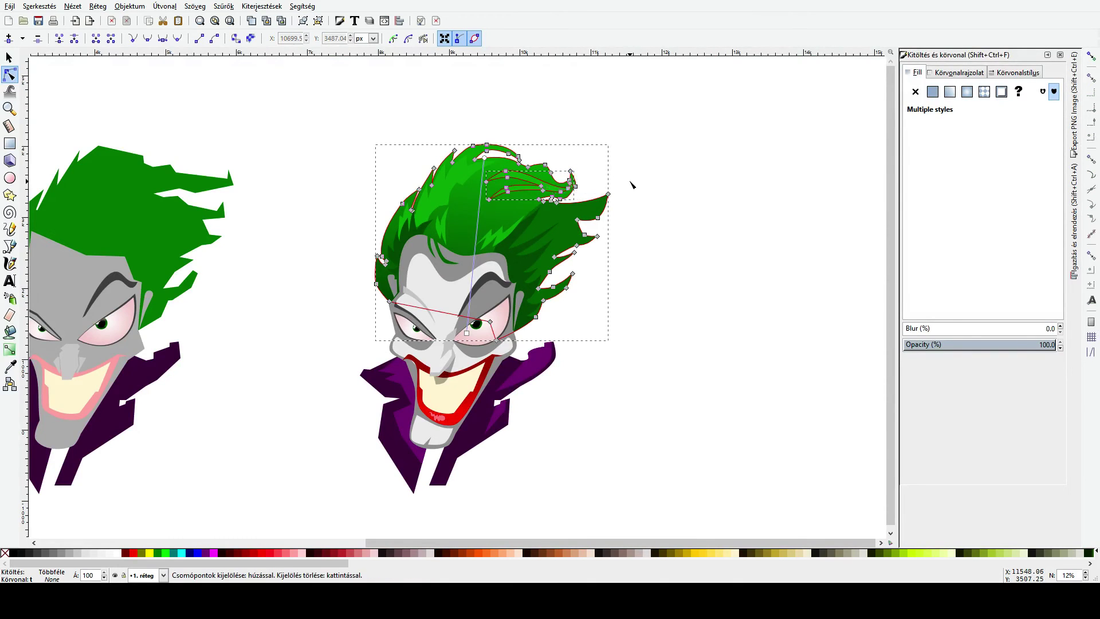
Step: Adjust the end of the long split highlight to fit inside the shortened, curled tip of the top strand
{"action": "left_click", "coordinate": [624, 202]}
{"action": "scroll", "coordinate": [573, 195], "scroll_direction": "up", "scroll_amount": 2}
{"action": "left_click", "coordinate": [559, 181]}
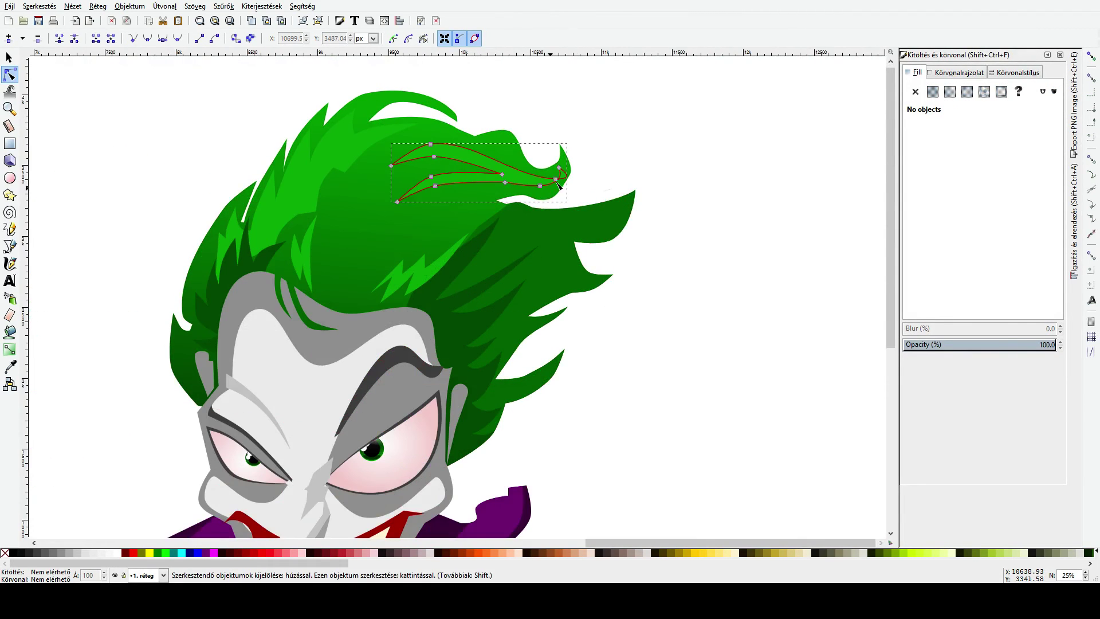
{"action": "left_click_drag", "start_coordinate": [559, 181], "coordinate": [551, 181]}
{"action": "left_click", "coordinate": [559, 192]}
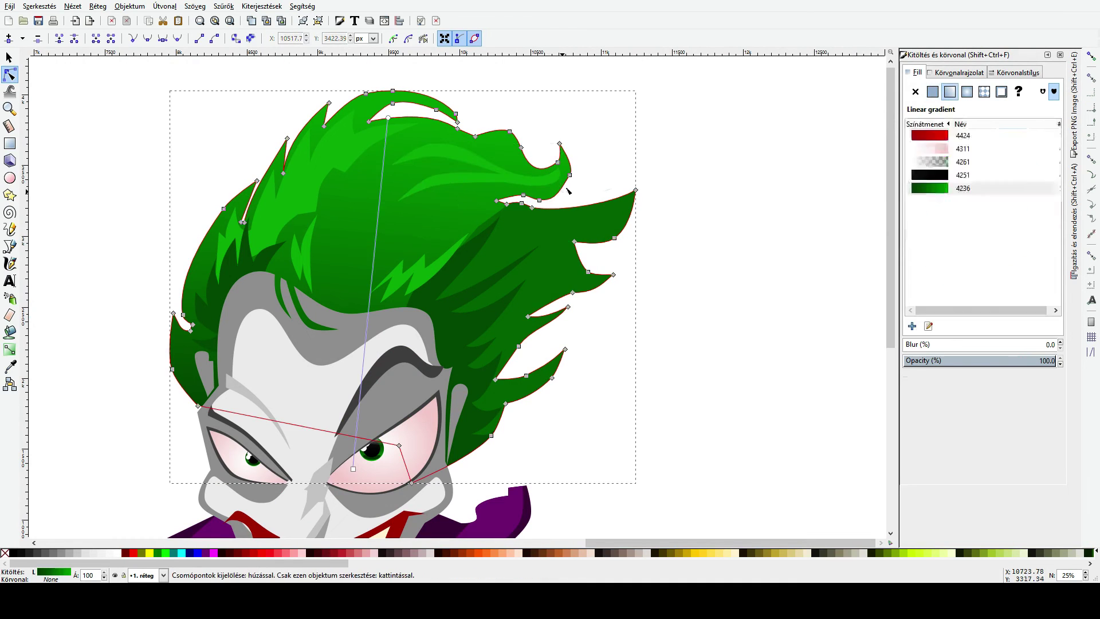
{"action": "left_click", "coordinate": [573, 196]}
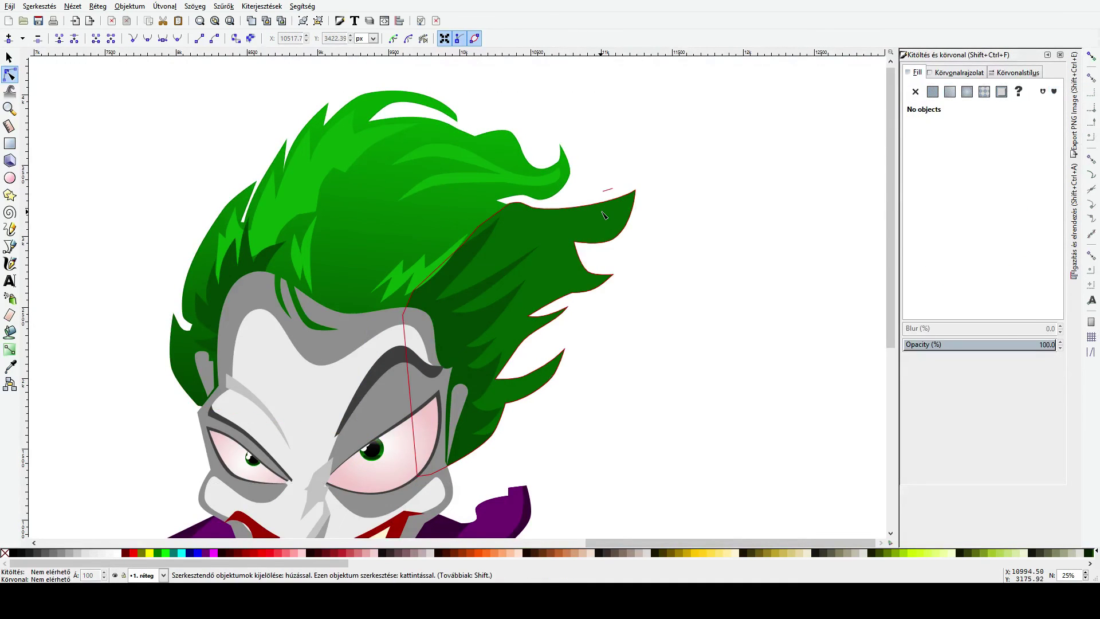
Step: Delete the stray sliver nodes above the second strand and move its tip and lower-edge nodes inward on both hair shapes
{"action": "left_click", "coordinate": [636, 196]}
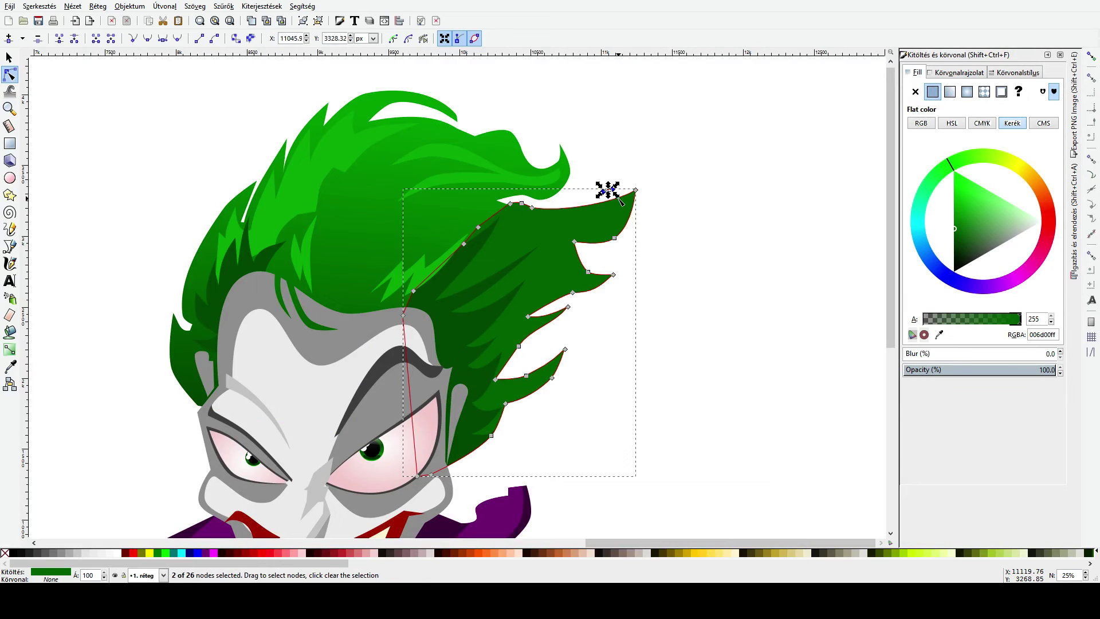
{"action": "left_click", "coordinate": [635, 189]}
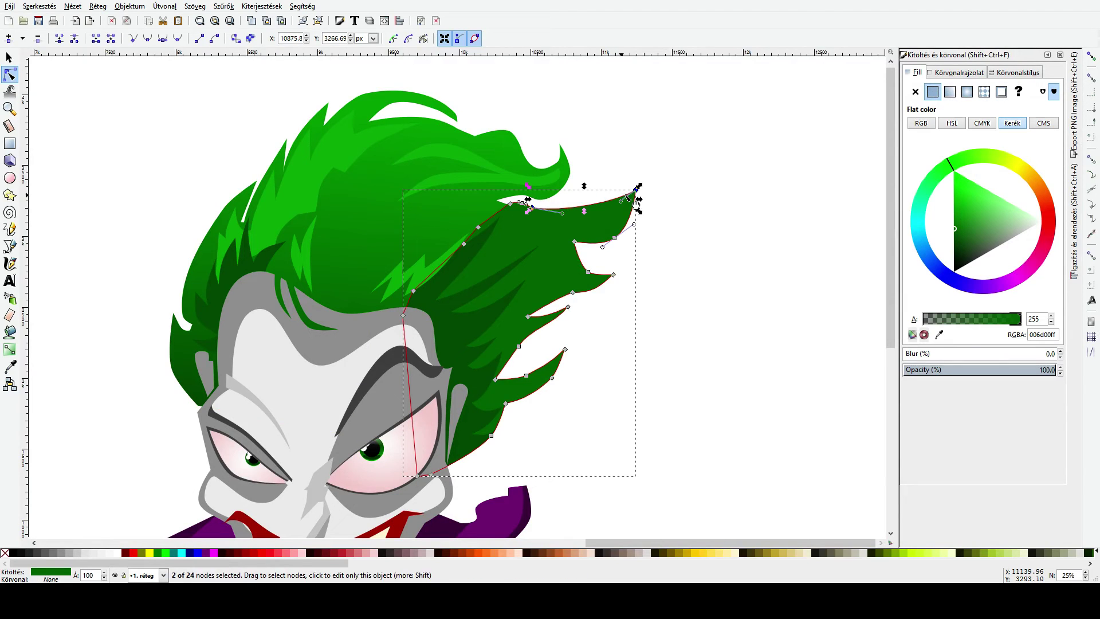
{"action": "left_click", "coordinate": [530, 229], "text": "shift"}
{"action": "left_click_drag", "start_coordinate": [617, 177], "coordinate": [595, 188]}
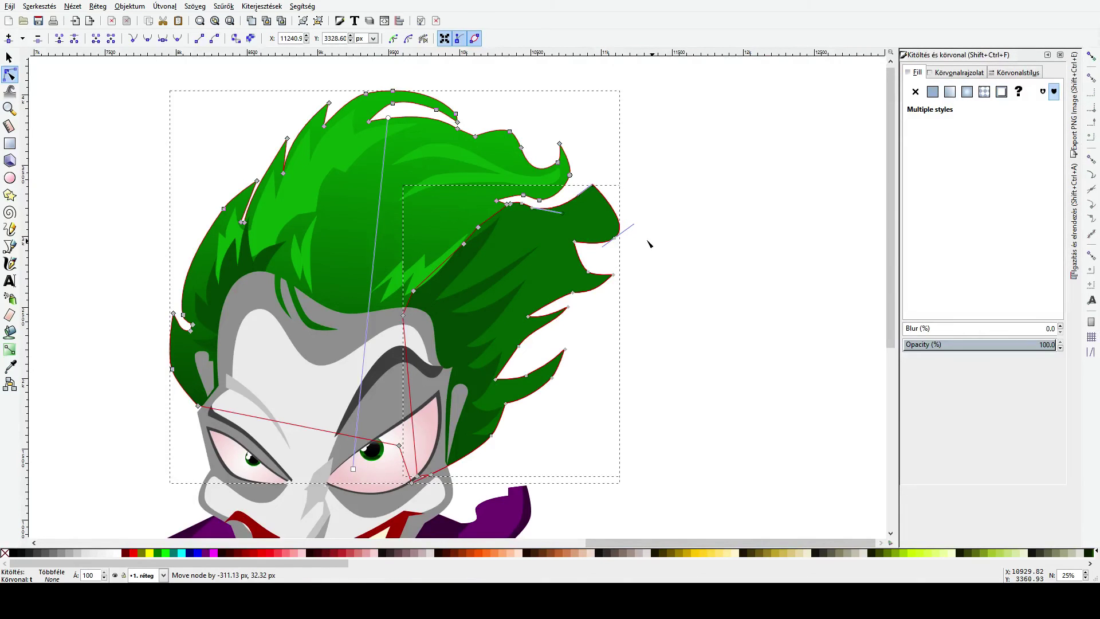
{"action": "left_click_drag", "start_coordinate": [652, 242], "coordinate": [561, 237]}
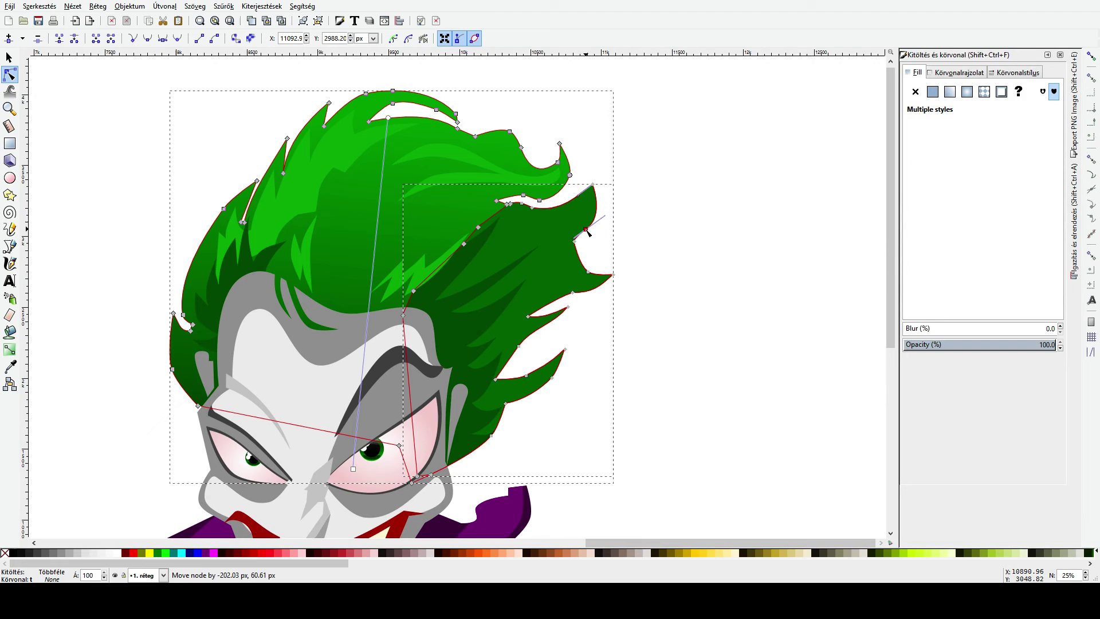
{"action": "left_click", "coordinate": [649, 271]}
Step: Deepen the notch between the second and third rear strands on both hair shapes and reshape its curve into a sharp point
{"action": "scroll", "coordinate": [649, 271], "scroll_direction": "down", "scroll_amount": 4}
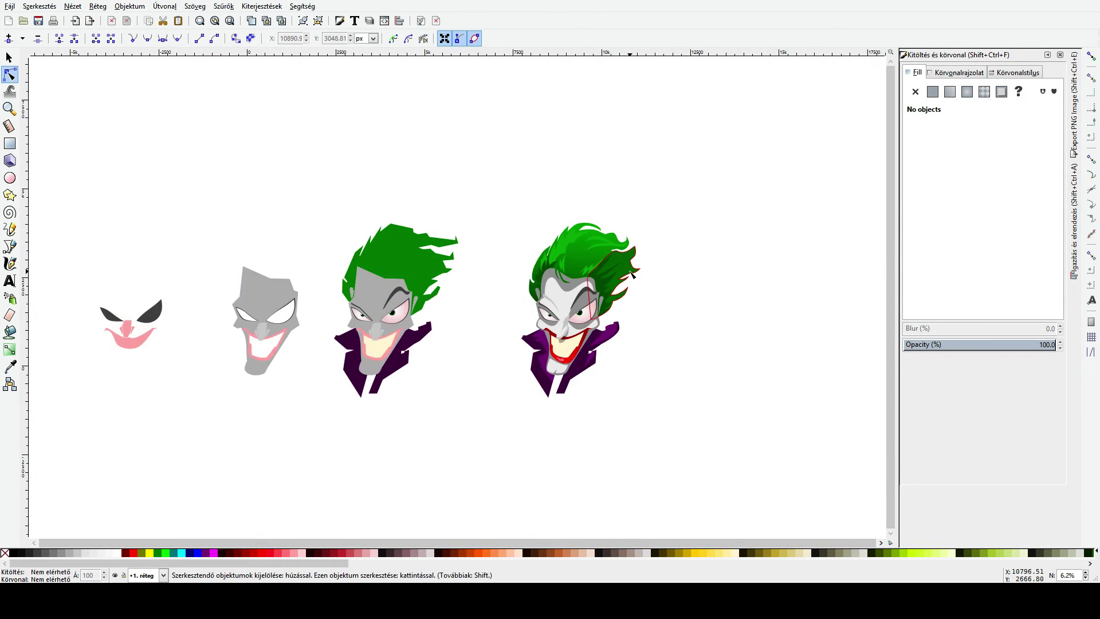
{"action": "scroll", "coordinate": [632, 274], "scroll_direction": "up", "scroll_amount": 4}
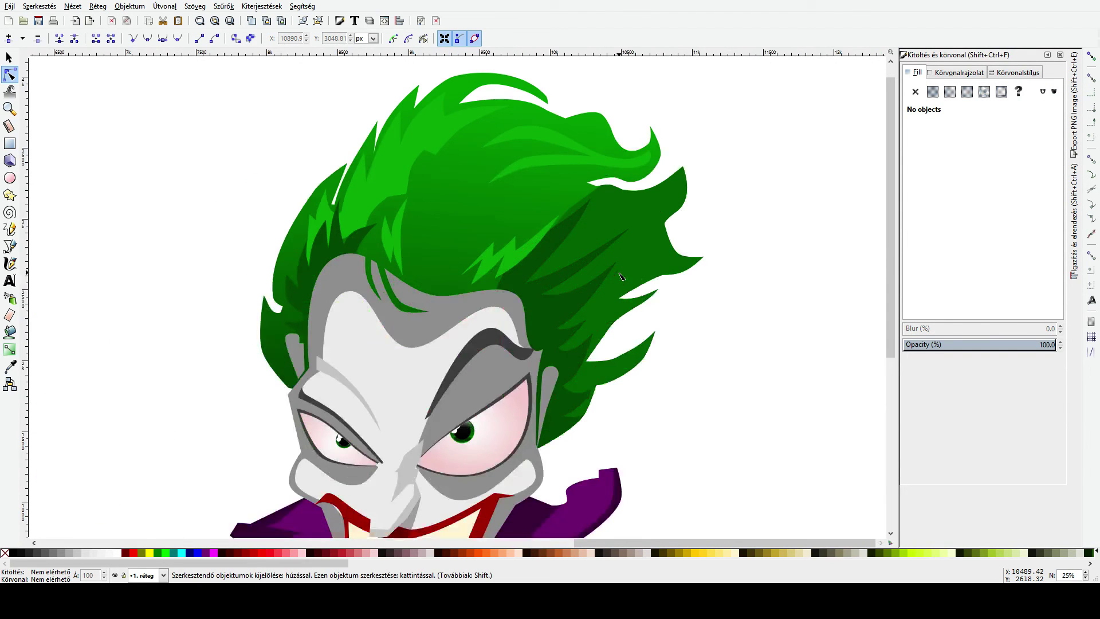
{"action": "left_click", "coordinate": [667, 237]}
{"action": "left_click", "coordinate": [567, 195], "text": "shift"}
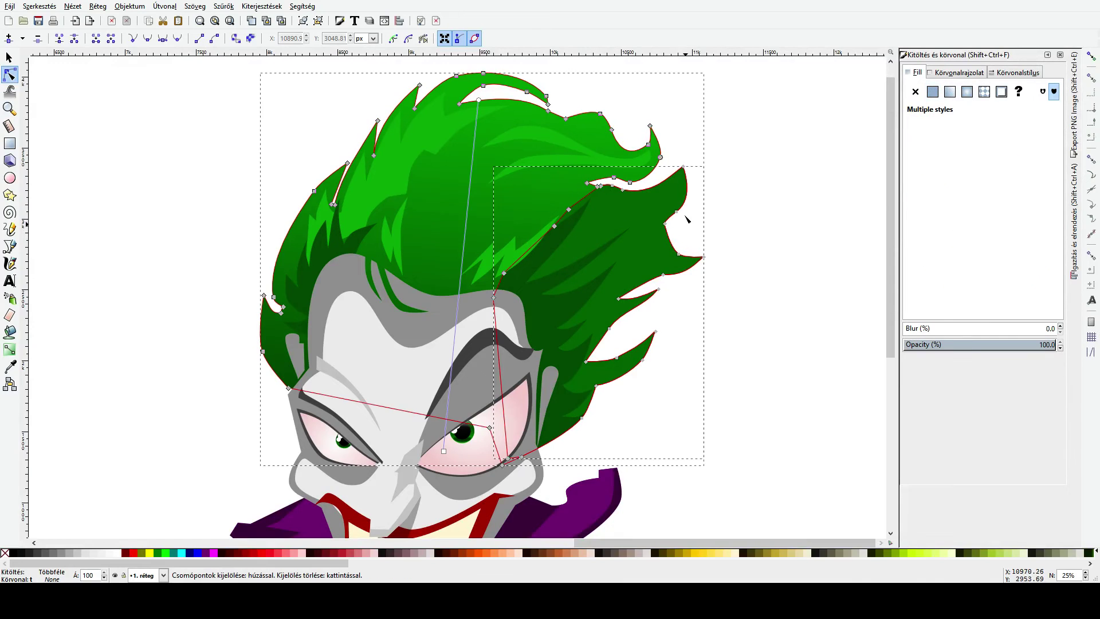
{"action": "mouse_move", "coordinate": [655, 240]}
{"action": "left_mouse_down"}
{"action": "mouse_move", "coordinate": [646, 242]}
{"action": "mouse_move", "coordinate": [672, 248]}
{"action": "mouse_move", "coordinate": [665, 254]}
{"action": "left_mouse_up"}
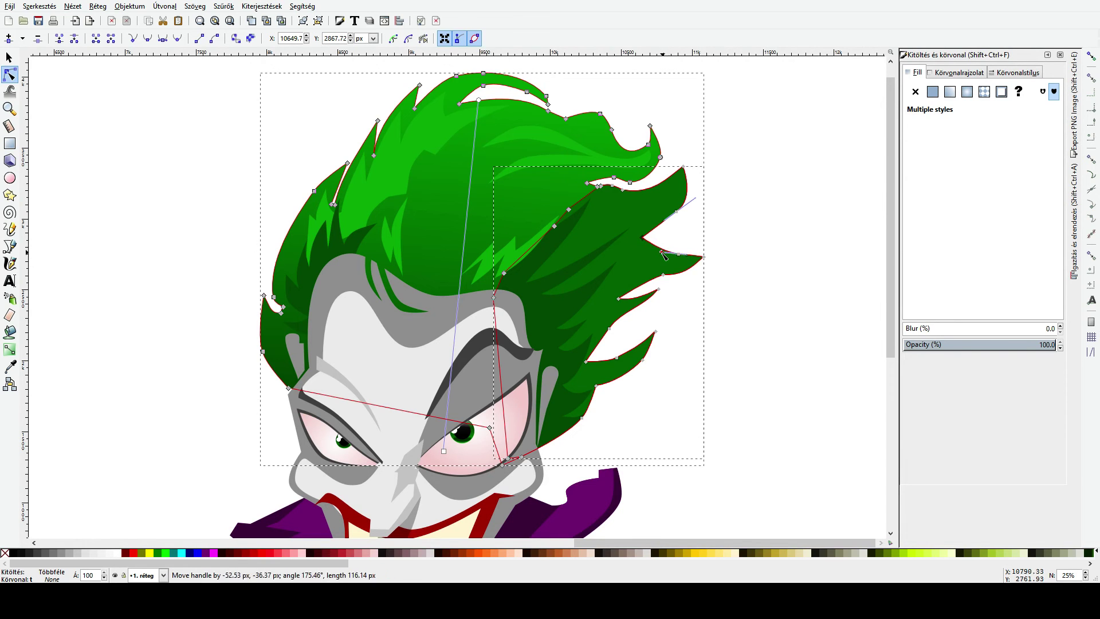
{"action": "left_click", "coordinate": [722, 247]}
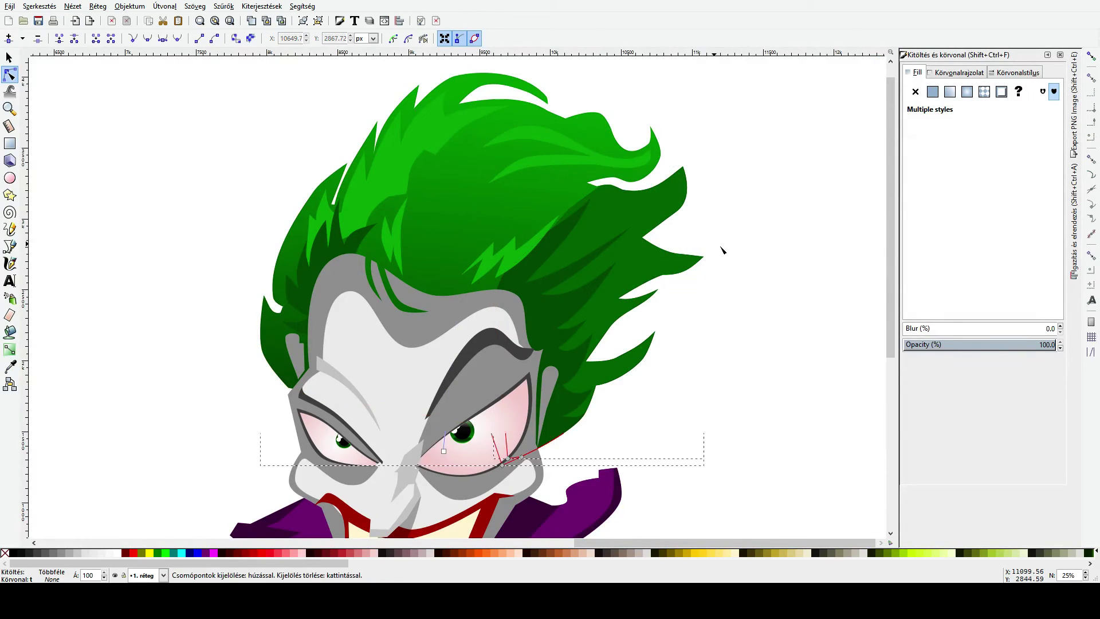
Step: Combine the light grey face highlight and the chin highlight into a single path
{"action": "scroll", "coordinate": [714, 231], "scroll_direction": "down", "scroll_amount": 2}
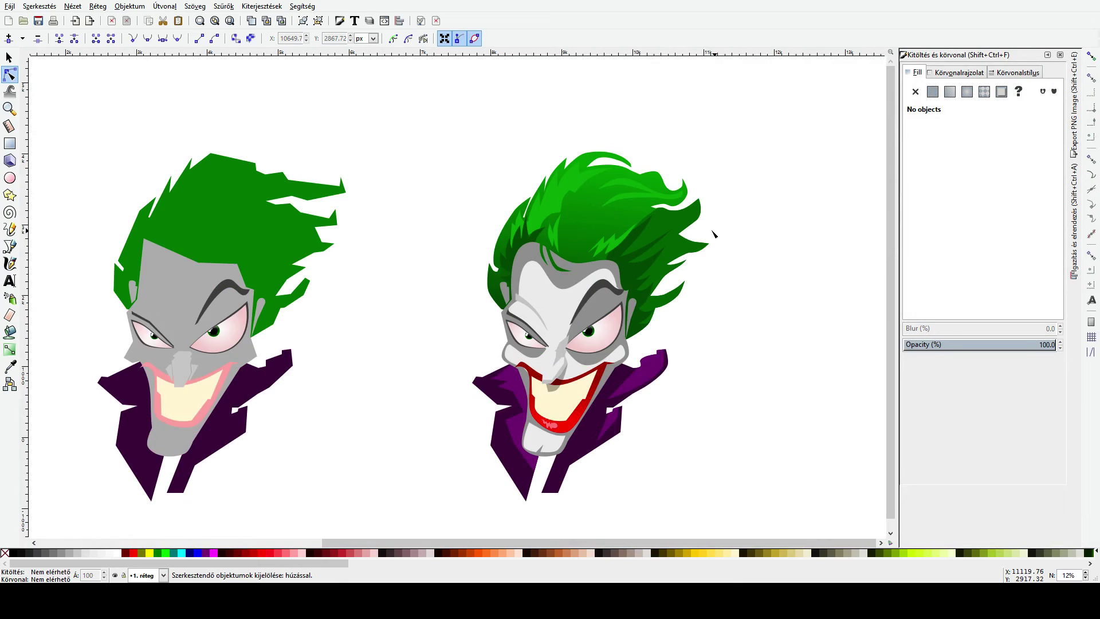
{"action": "scroll", "coordinate": [714, 232], "scroll_direction": "down", "scroll_amount": 2}
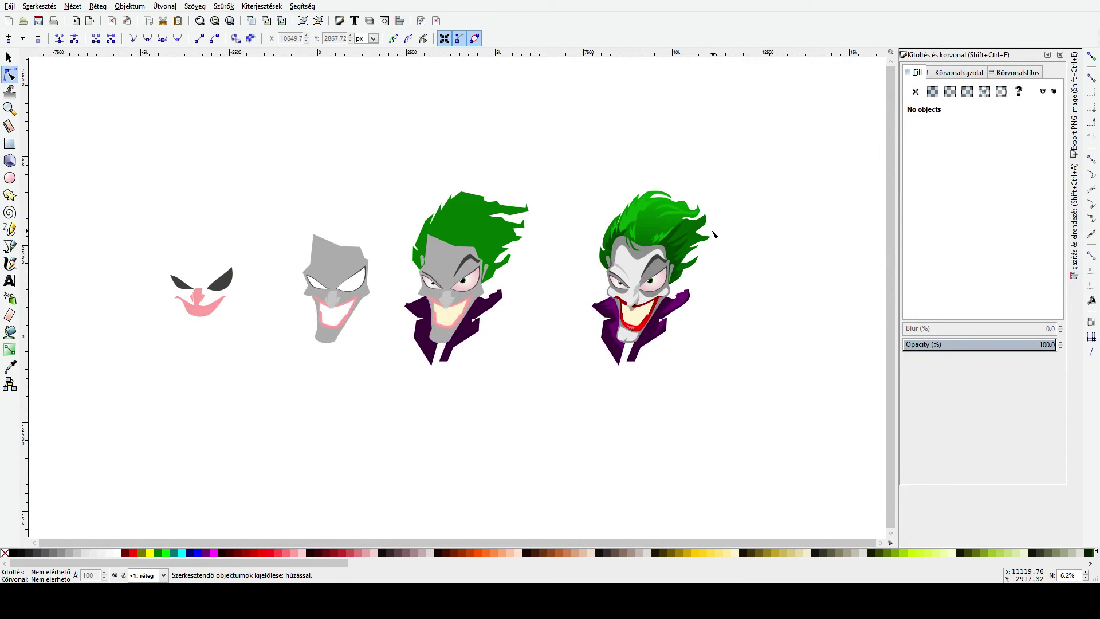
{"action": "scroll", "coordinate": [665, 302], "scroll_direction": "up", "scroll_amount": 3}
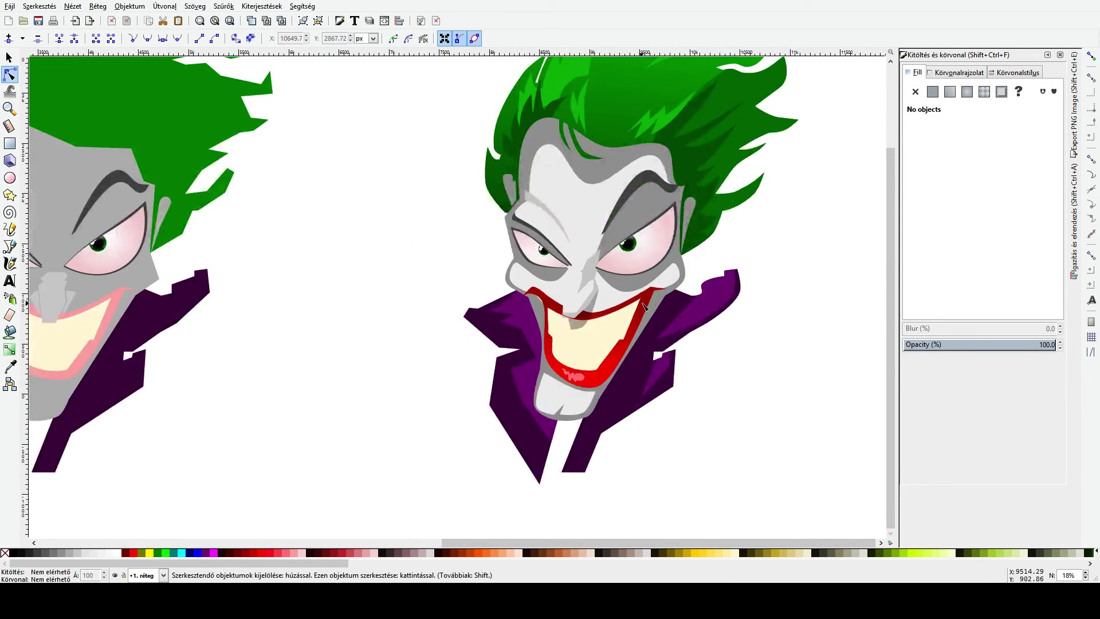
{"action": "left_click", "coordinate": [570, 212]}
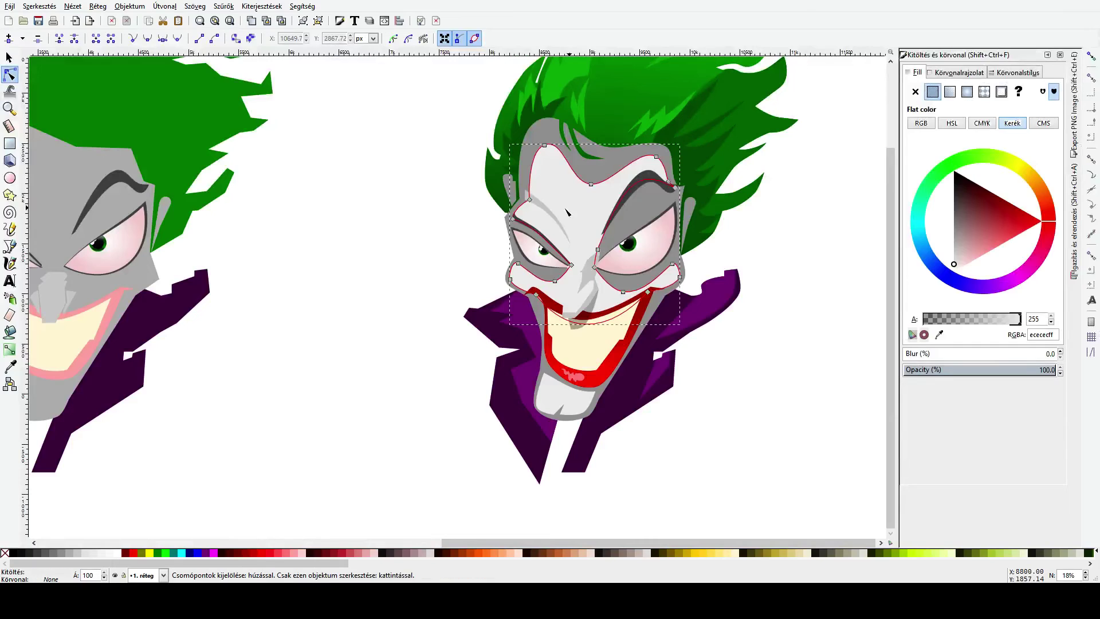
{"action": "left_click", "coordinate": [535, 406], "text": "shift"}
{"action": "key", "text": "ctrl+k"}
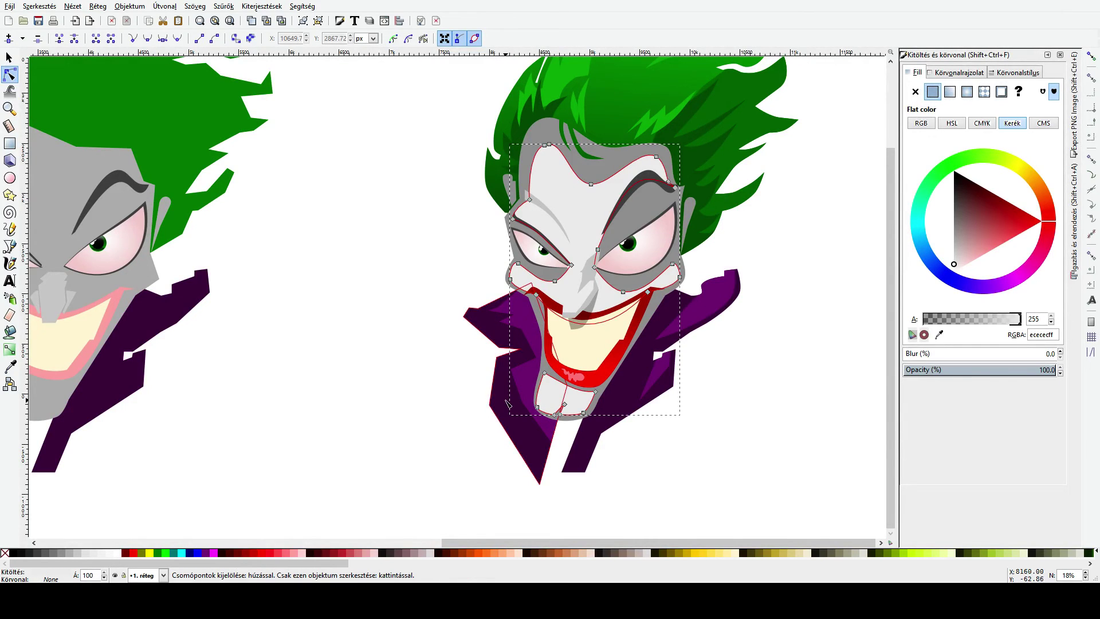
Step: Try to subtract the light grey nose shape from the red mouth shape
{"action": "left_click", "coordinate": [569, 298]}
{"action": "key", "text": "s"}
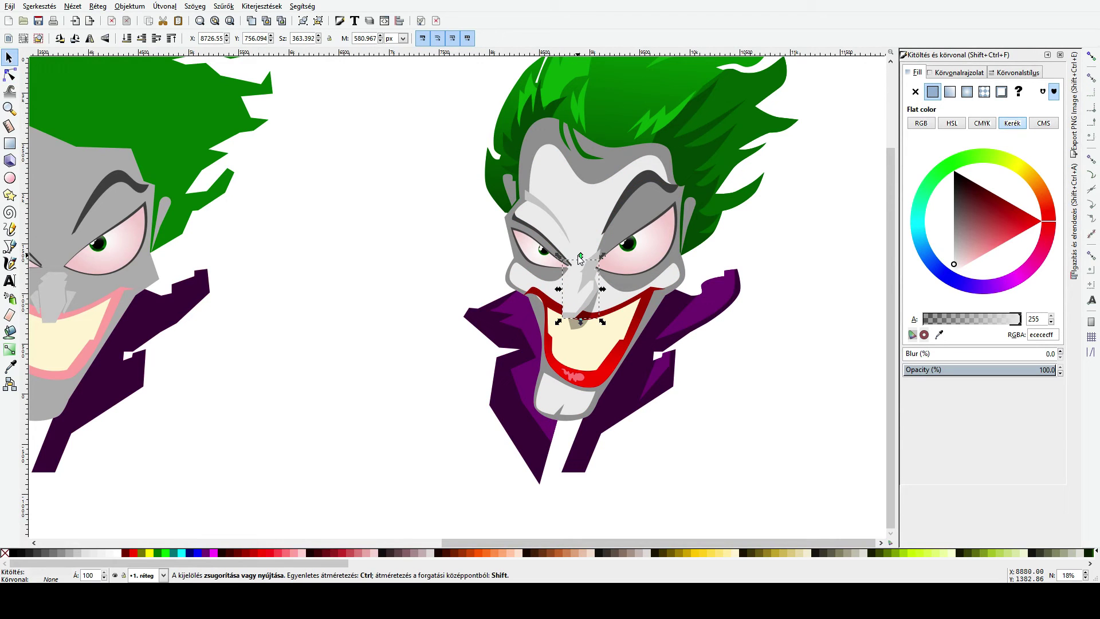
{"action": "left_click", "coordinate": [552, 307], "text": "shift"}
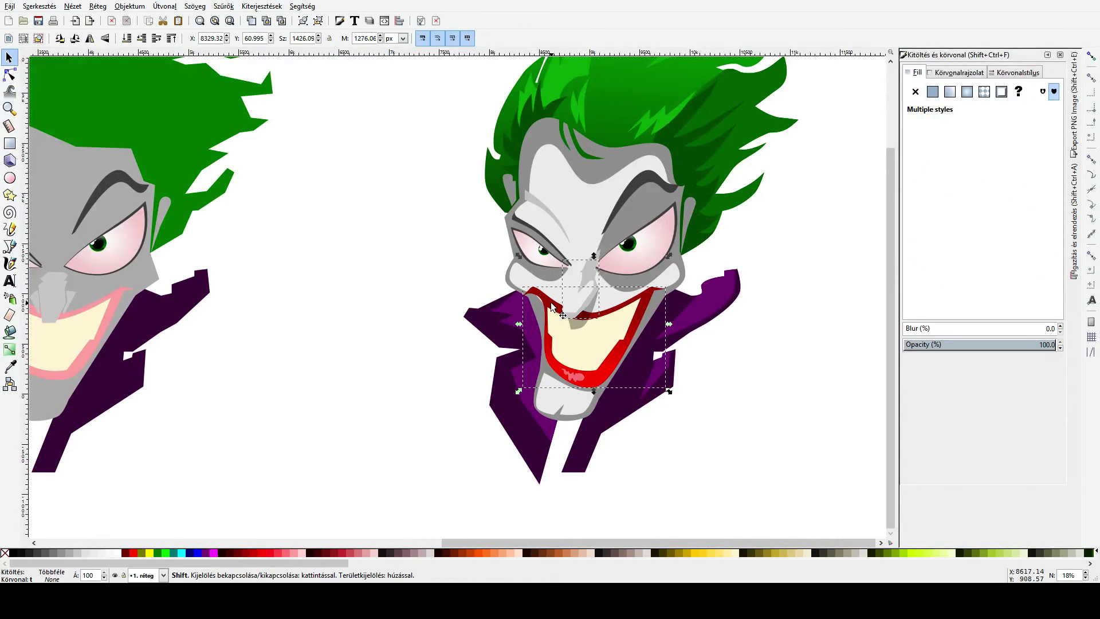
{"action": "key", "text": "ctrl+minus"}
{"action": "left_click", "coordinate": [498, 268]}
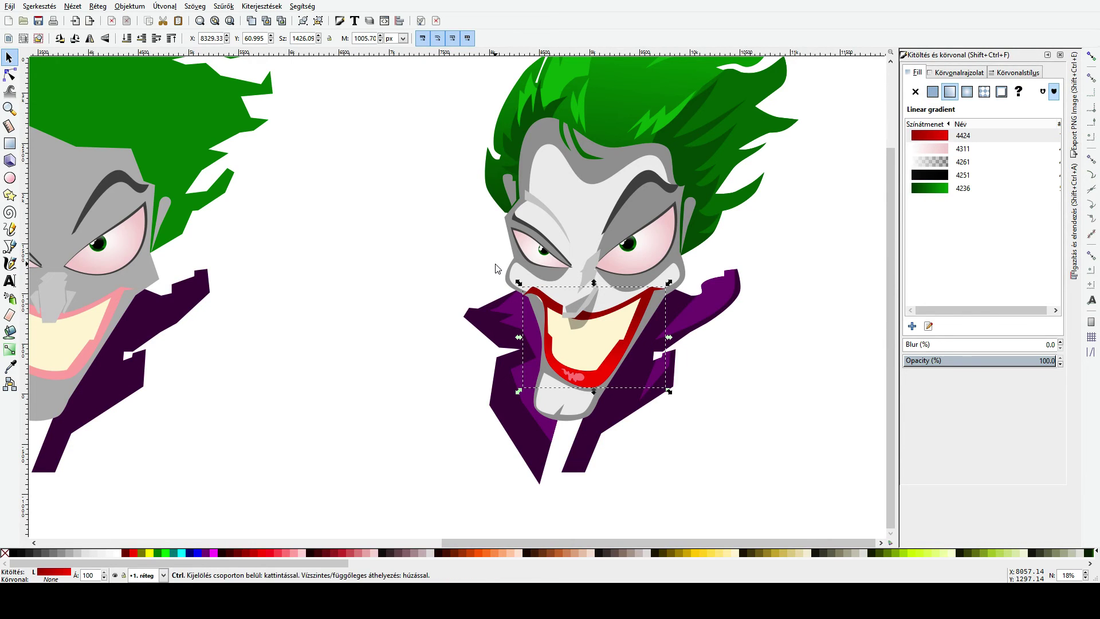
Step: Try to merge the light nose shape with the face highlight, then undo the merge
{"action": "left_click", "coordinate": [582, 224]}
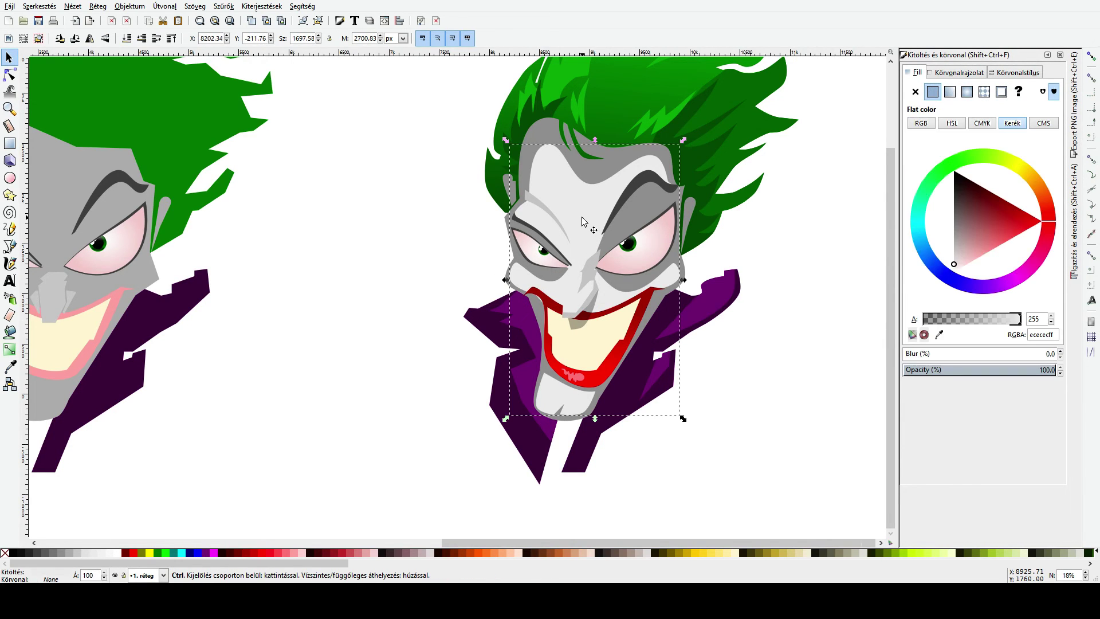
{"action": "scroll", "coordinate": [582, 219], "scroll_direction": "up", "scroll_amount": 2}
{"action": "left_click", "coordinate": [566, 342], "text": "shift"}
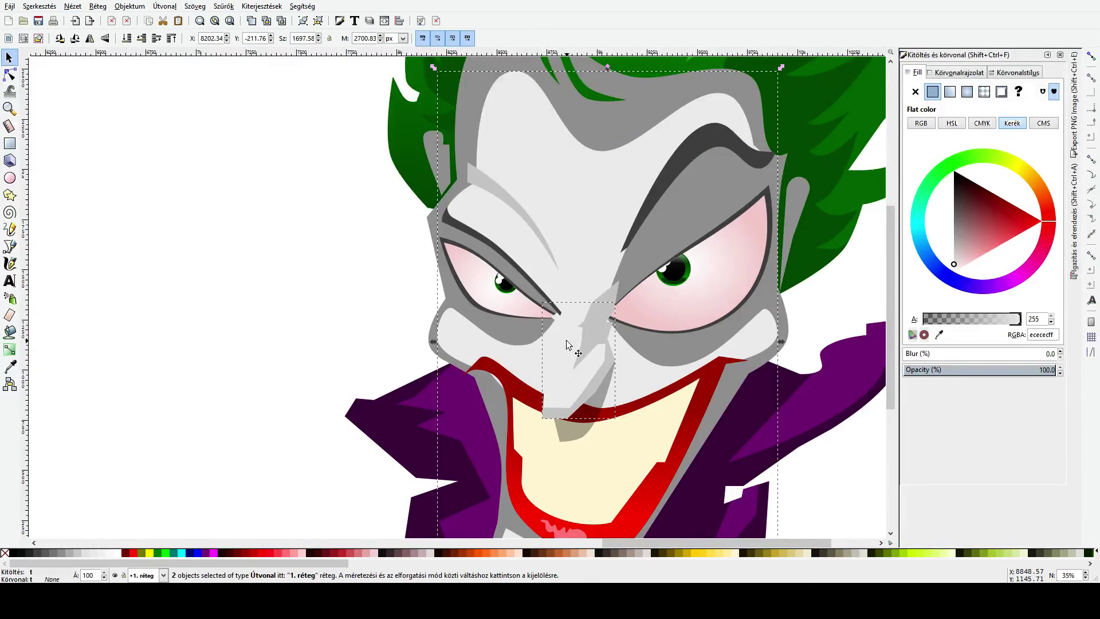
{"action": "key", "text": "ctrl+g"}
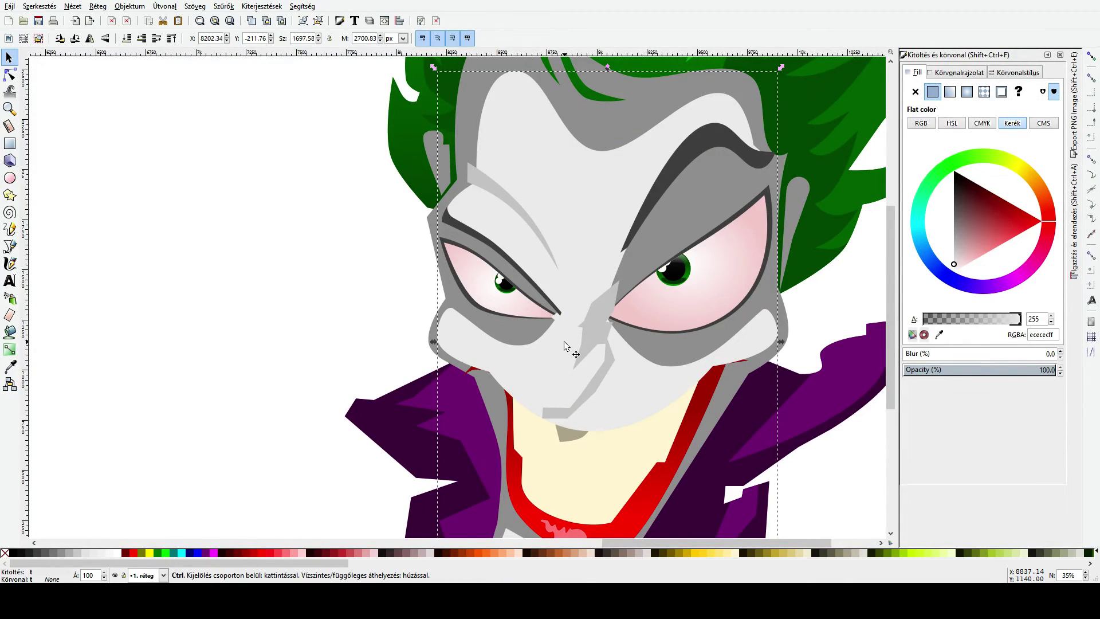
{"action": "key", "text": "ctrl+z"}
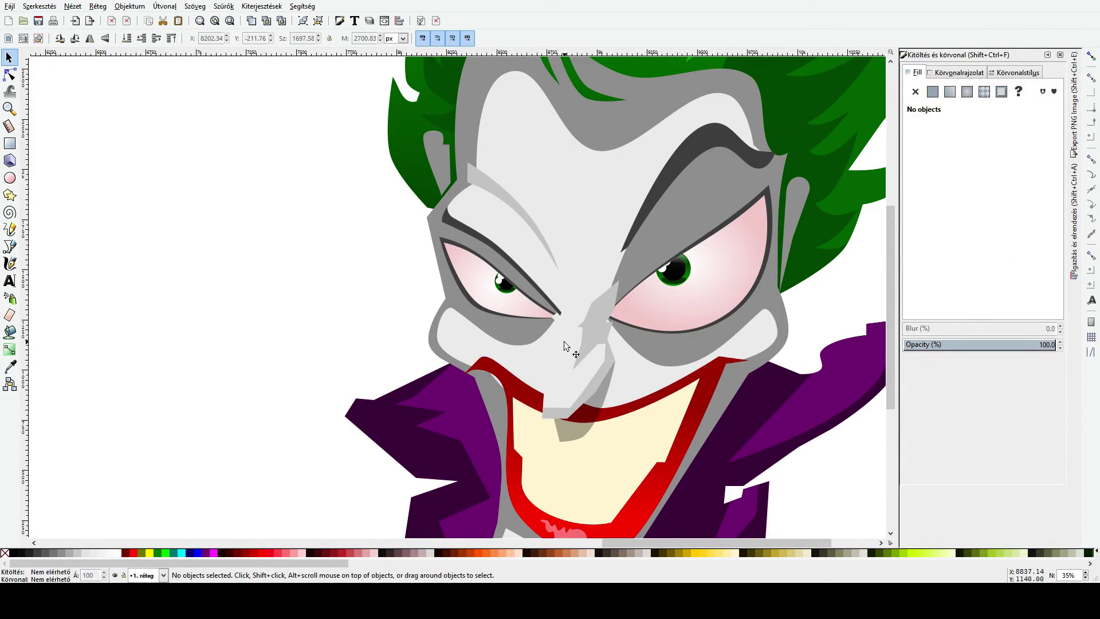
Step: Apply a vertical linear gradient fill to the light face highlight, running from the forehead down to the mouth
{"action": "left_click", "coordinate": [564, 341]}
{"action": "left_click", "coordinate": [579, 208]}
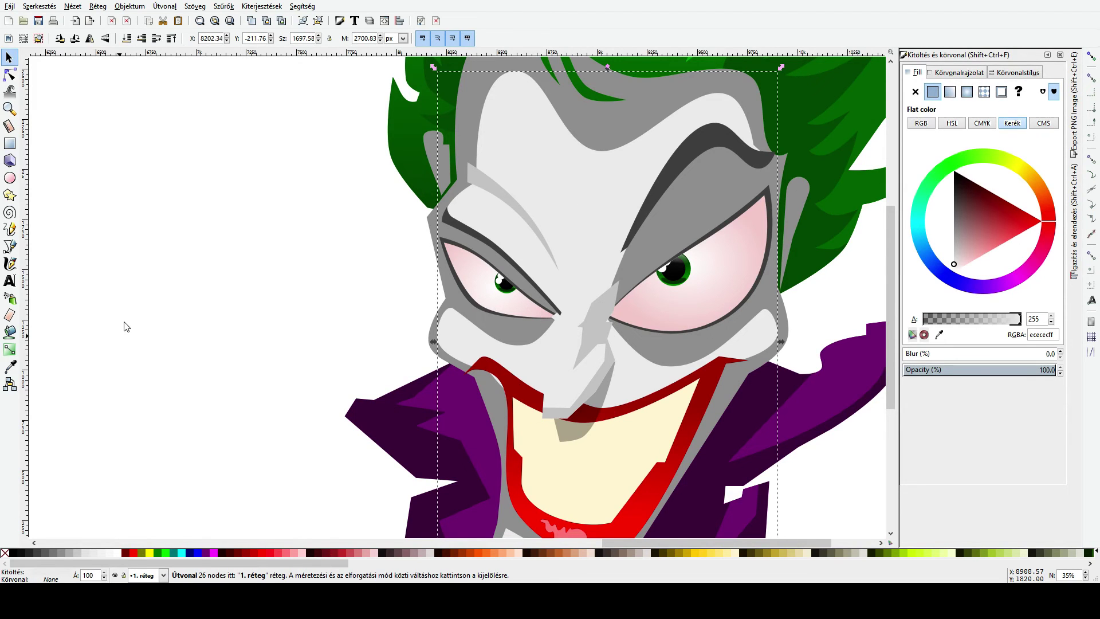
{"action": "left_click", "coordinate": [8, 350]}
{"action": "scroll", "coordinate": [430, 314], "scroll_direction": "down", "scroll_amount": 2}
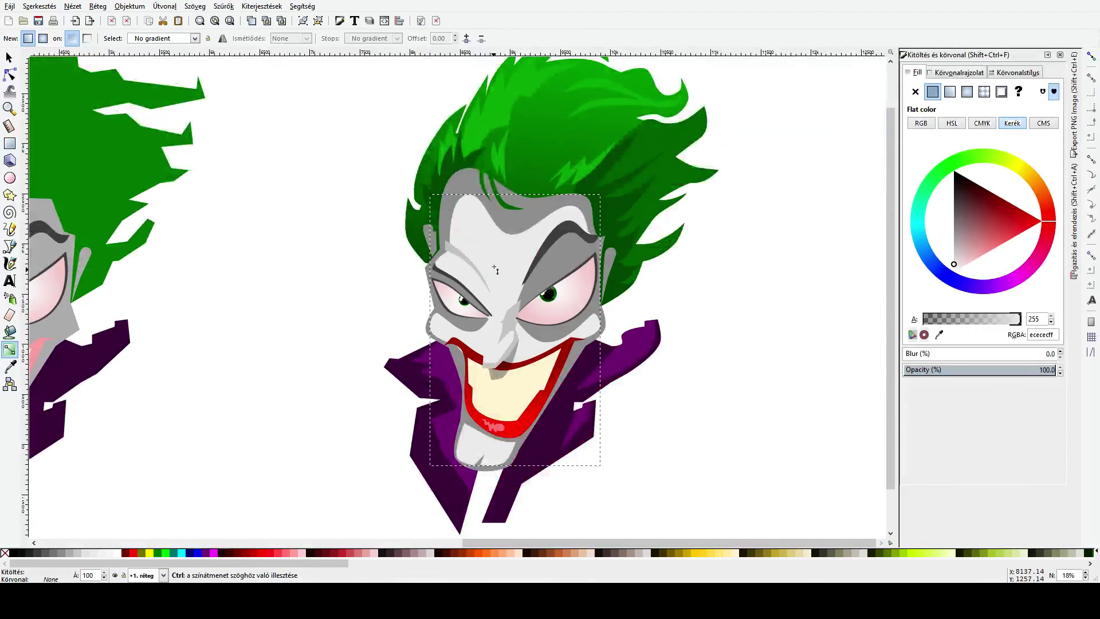
{"action": "left_click_drag", "start_coordinate": [494, 265], "coordinate": [494, 381]}
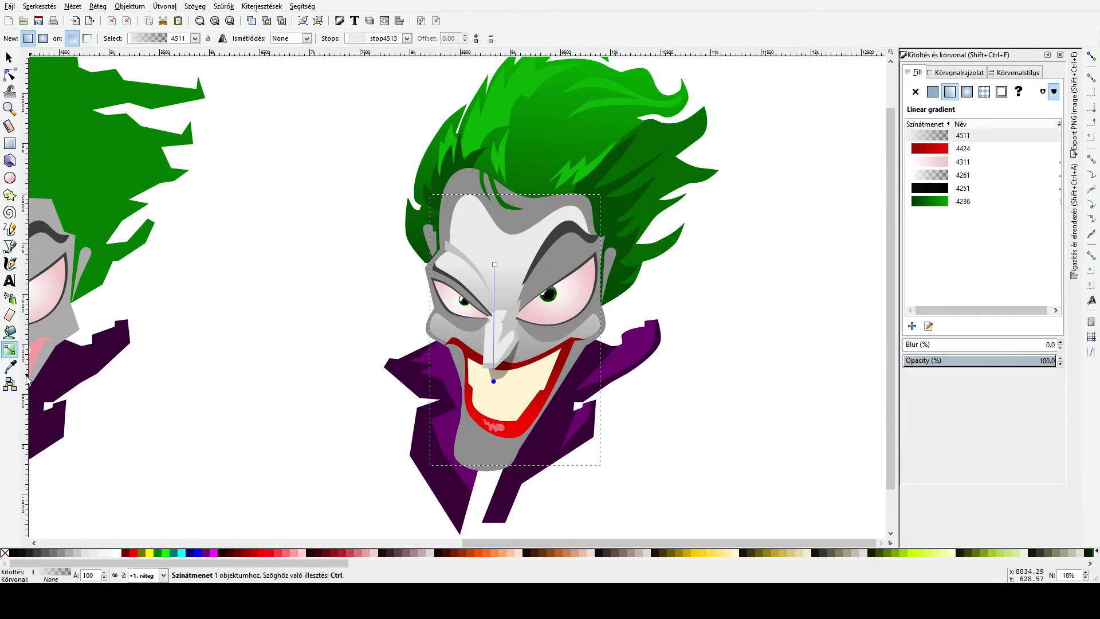
Step: Set the face gradient's end colour to grey aeabae and extend its end point to just below the chin
{"action": "key", "text": "d"}
{"action": "left_click", "coordinate": [499, 252]}
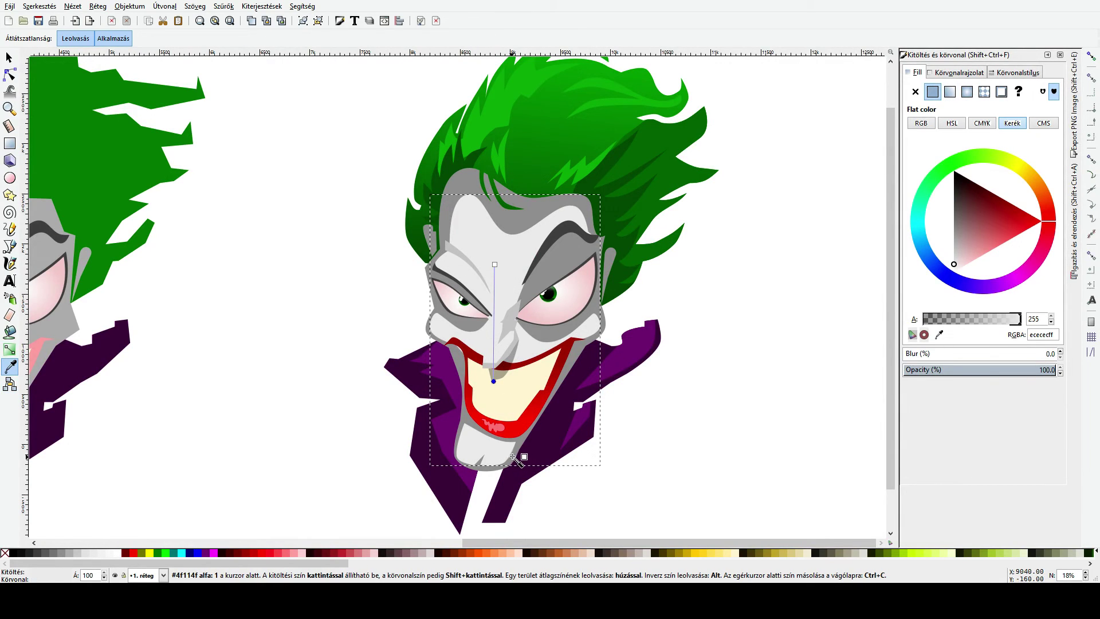
{"action": "left_click_drag", "start_coordinate": [510, 457], "coordinate": [510, 436]}
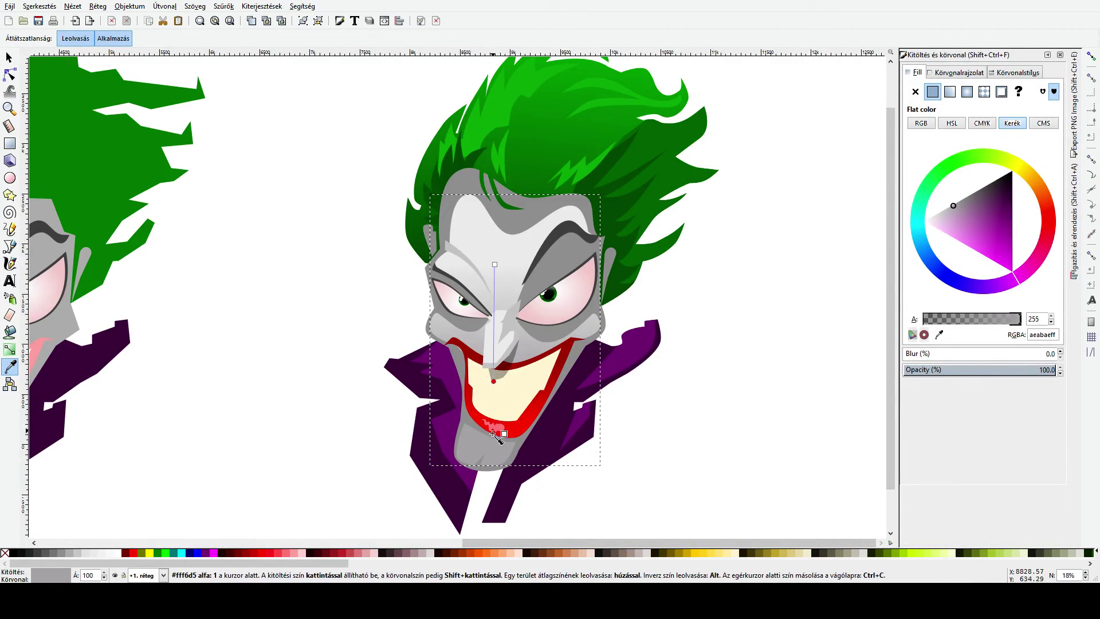
{"action": "left_click_drag", "start_coordinate": [494, 381], "coordinate": [491, 484]}
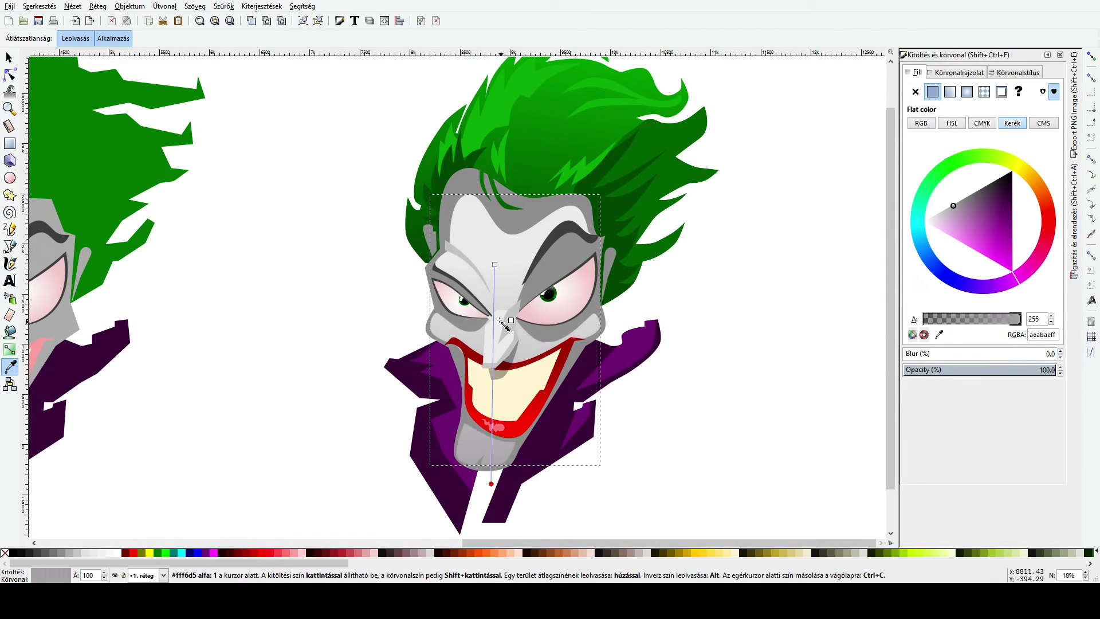
Step: Recolour the light nose shape with grey dcdbdc sampled from the face just above it
{"action": "key", "text": "s"}
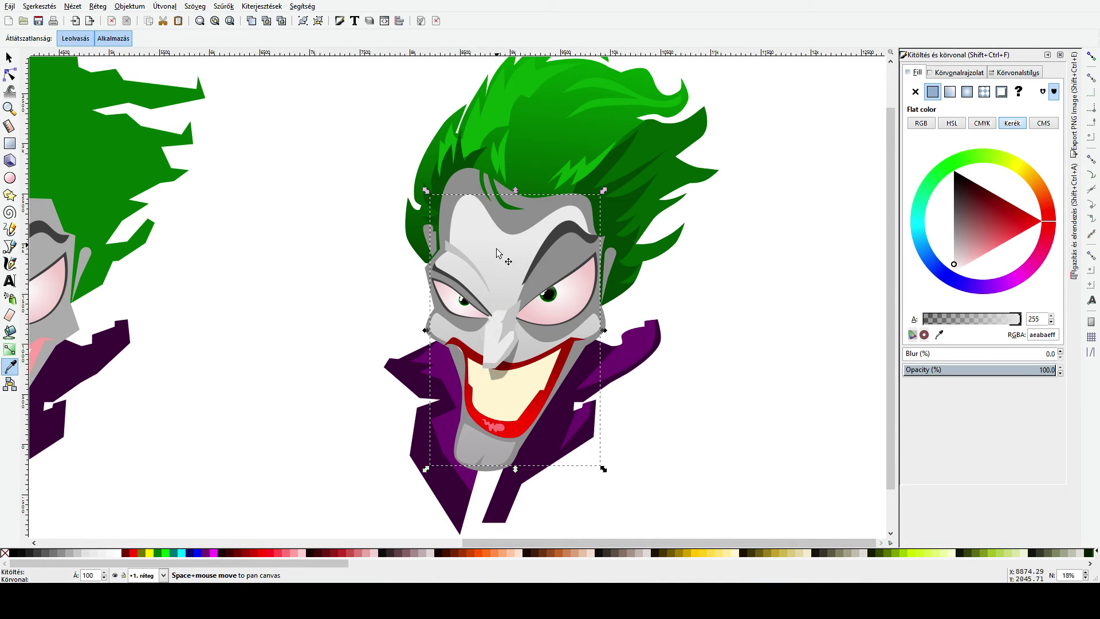
{"action": "left_click", "coordinate": [493, 346], "text": "ctrl"}
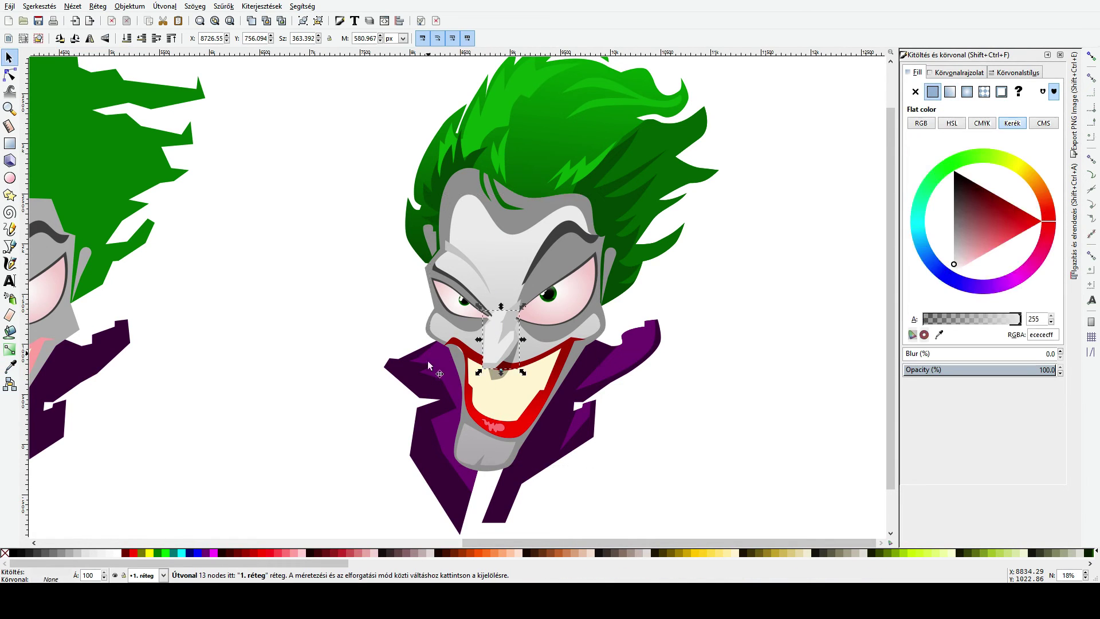
{"action": "left_click", "coordinate": [7, 368]}
{"action": "left_click", "coordinate": [511, 322]}
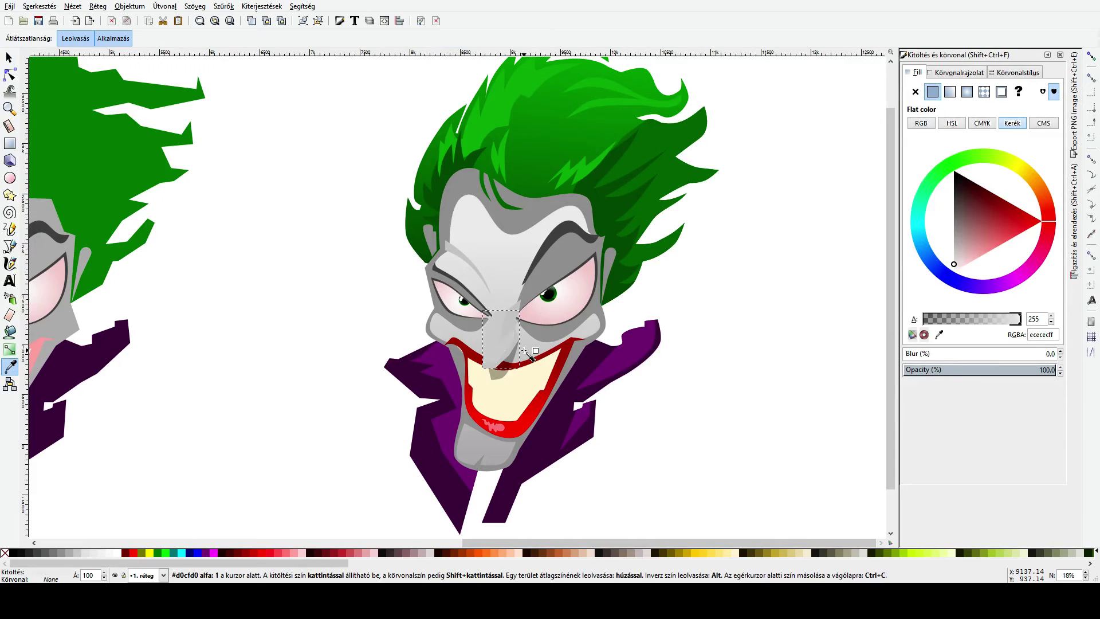
{"action": "left_click", "coordinate": [495, 303]}
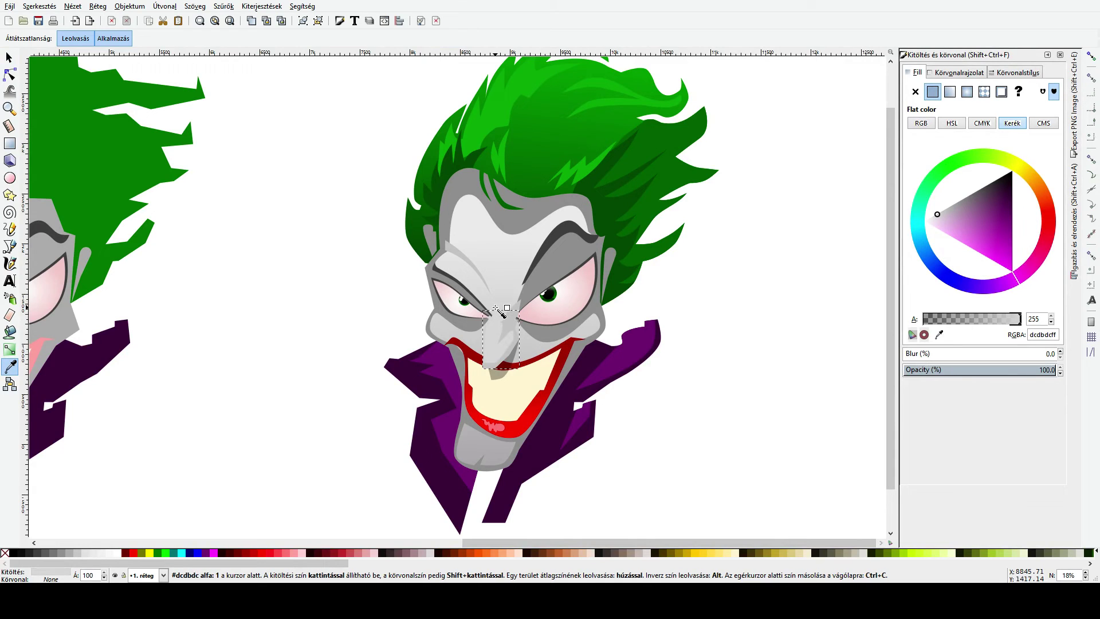
{"action": "scroll", "coordinate": [496, 309], "scroll_direction": "up", "scroll_amount": 1}
Step: Recolour the nose shading shape with the darker grey 999999
{"action": "key", "text": "s"}
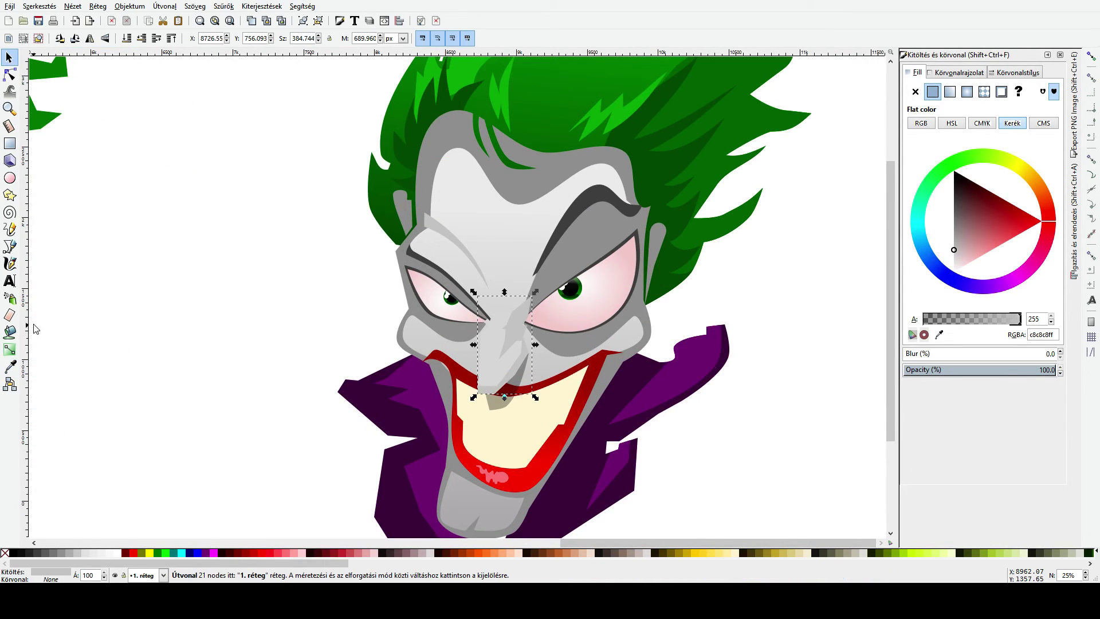
{"action": "left_click", "coordinate": [9, 366]}
{"action": "left_click", "coordinate": [552, 286]}
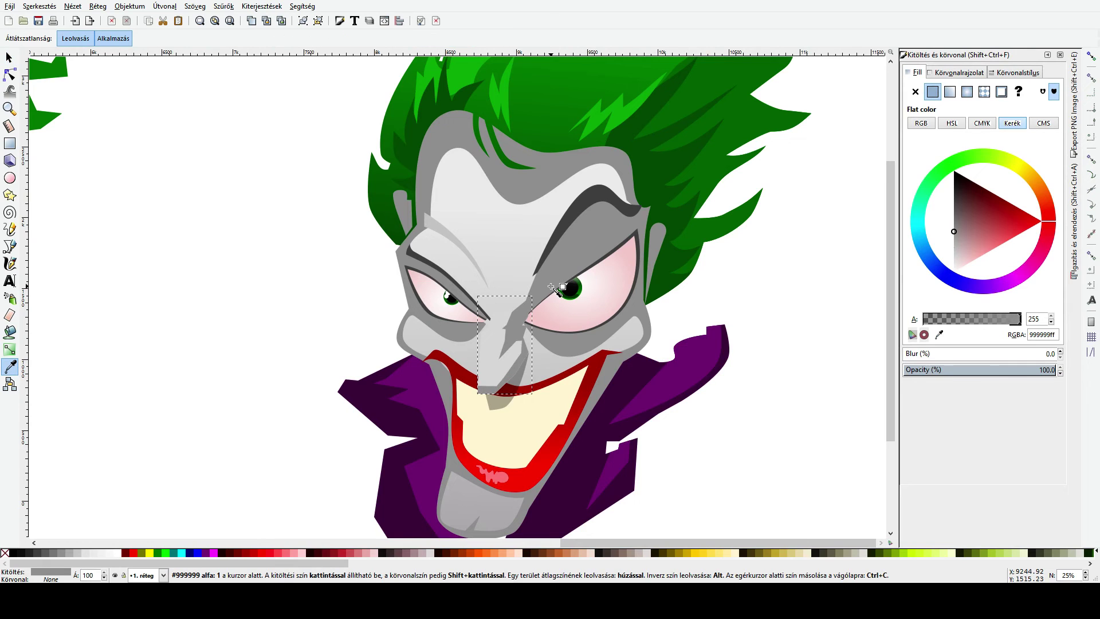
{"action": "key", "text": "s"}
Step: Recolour the crease above the narrowed eye to grey 999999 and subtract it from the face highlight
{"action": "scroll", "coordinate": [516, 305], "scroll_direction": "down", "scroll_amount": 3}
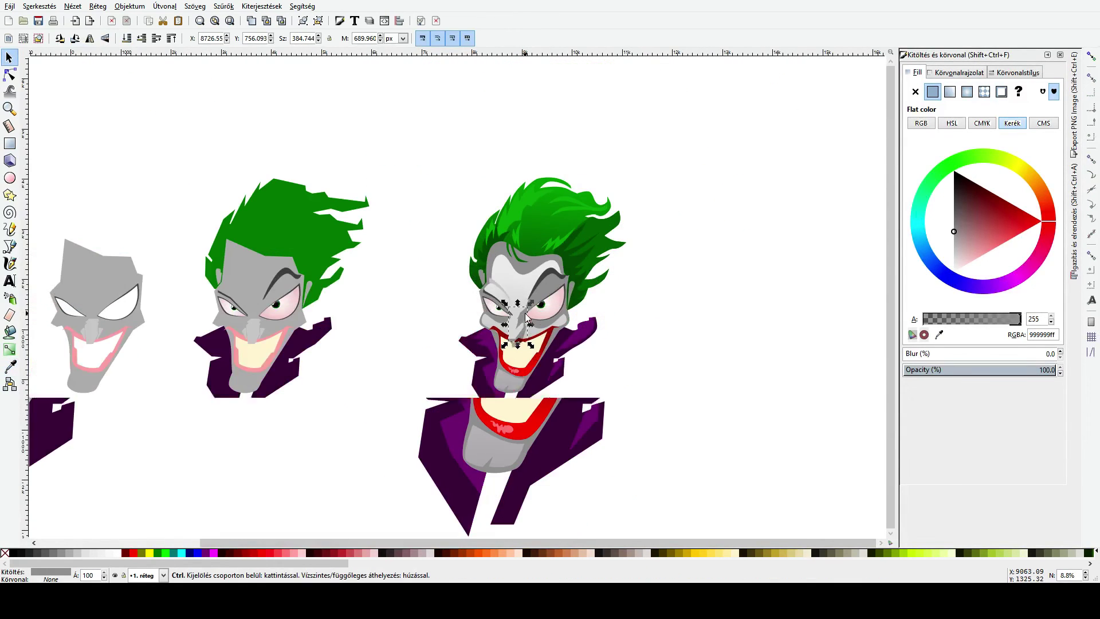
{"action": "left_click", "coordinate": [505, 298]}
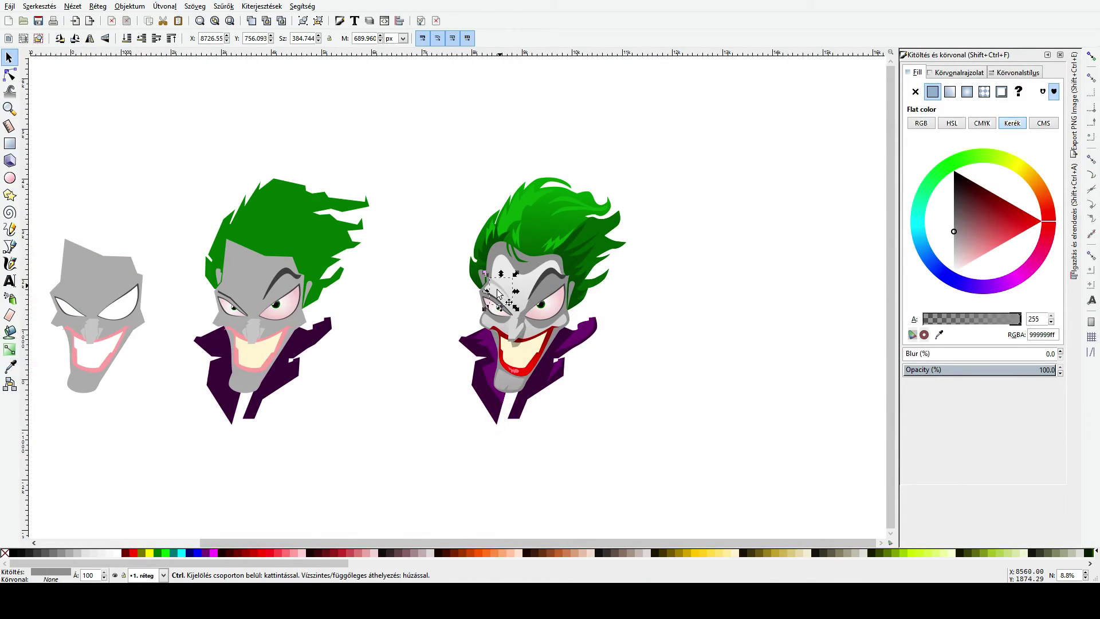
{"action": "left_click", "coordinate": [10, 366]}
{"action": "left_click", "coordinate": [517, 279]}
{"action": "key", "text": "s"}
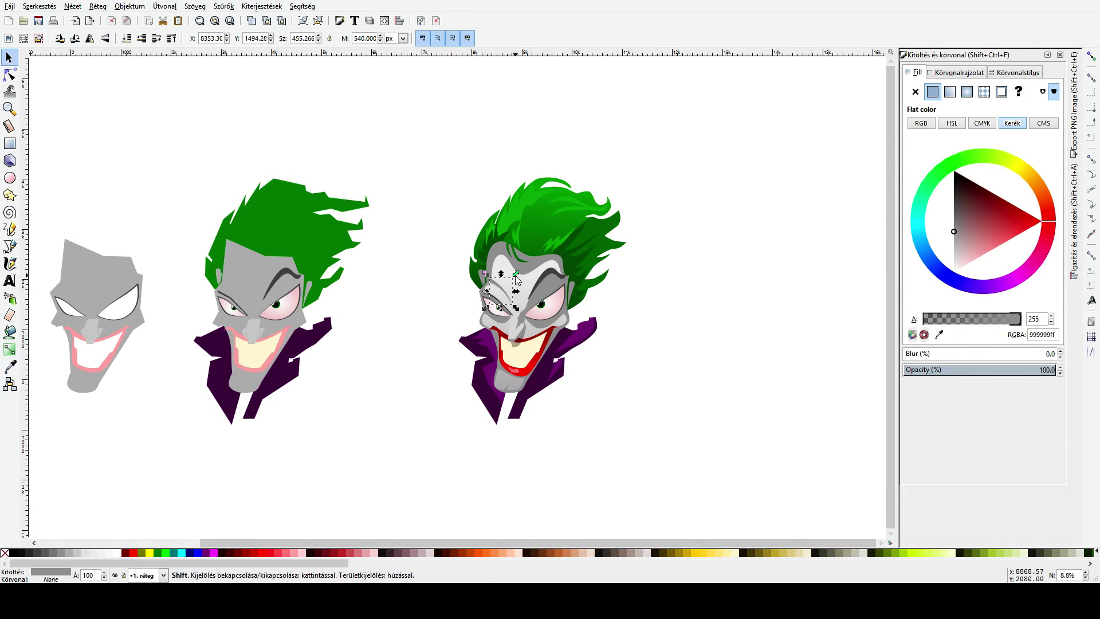
{"action": "left_click", "coordinate": [517, 279], "text": "ctrl"}
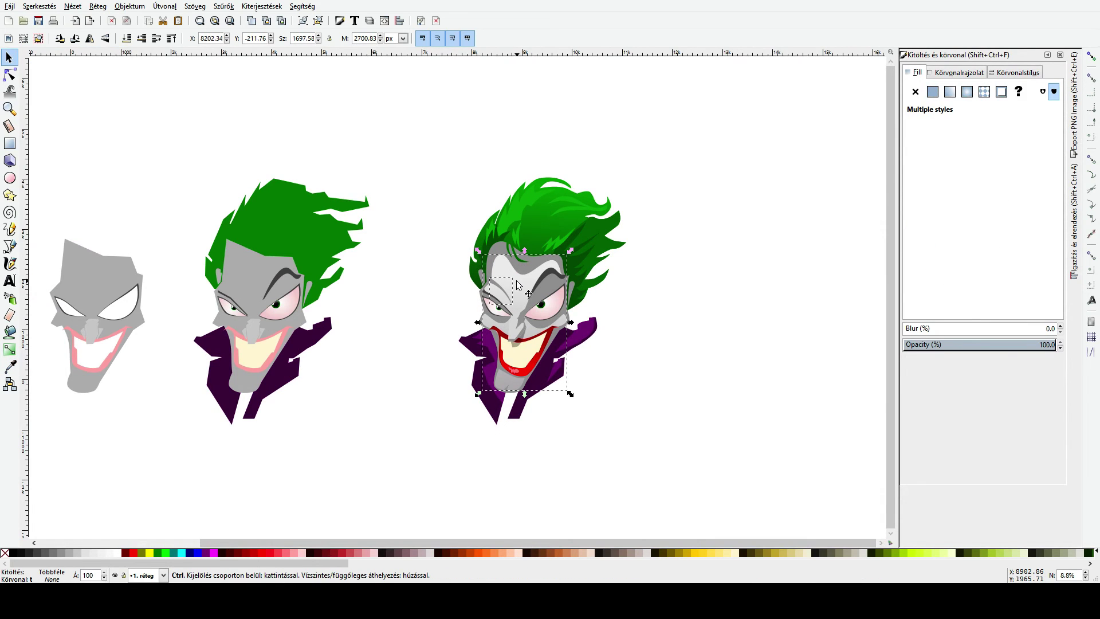
{"action": "left_click", "coordinate": [517, 280]}
{"action": "scroll", "coordinate": [517, 280], "scroll_direction": "up", "scroll_amount": 3}
{"action": "left_click", "coordinate": [816, 370]}
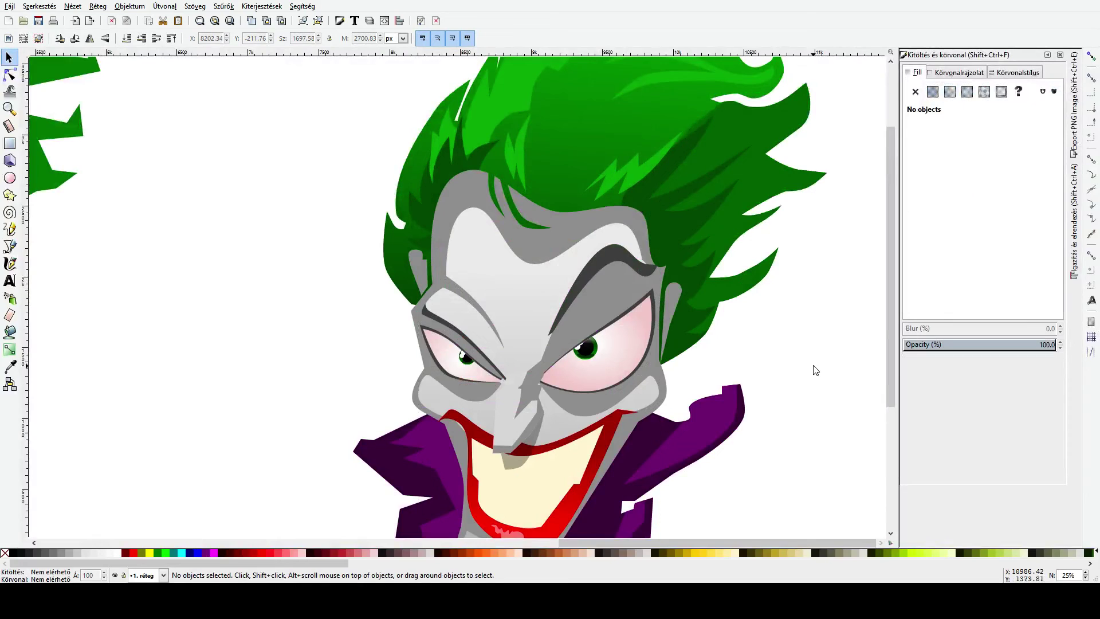
Step: Move the chin highlight's upper-left corner node up to the edge of the lower lip
{"action": "scroll", "coordinate": [812, 369], "scroll_direction": "down", "scroll_amount": 4}
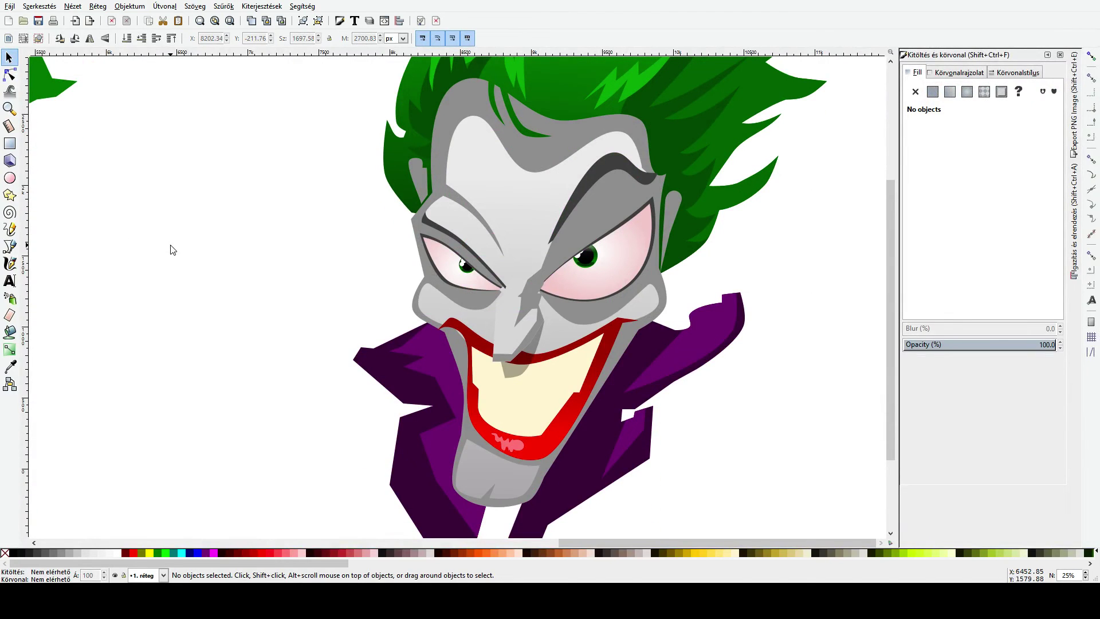
{"action": "left_click", "coordinate": [10, 75]}
{"action": "left_click", "coordinate": [515, 472]}
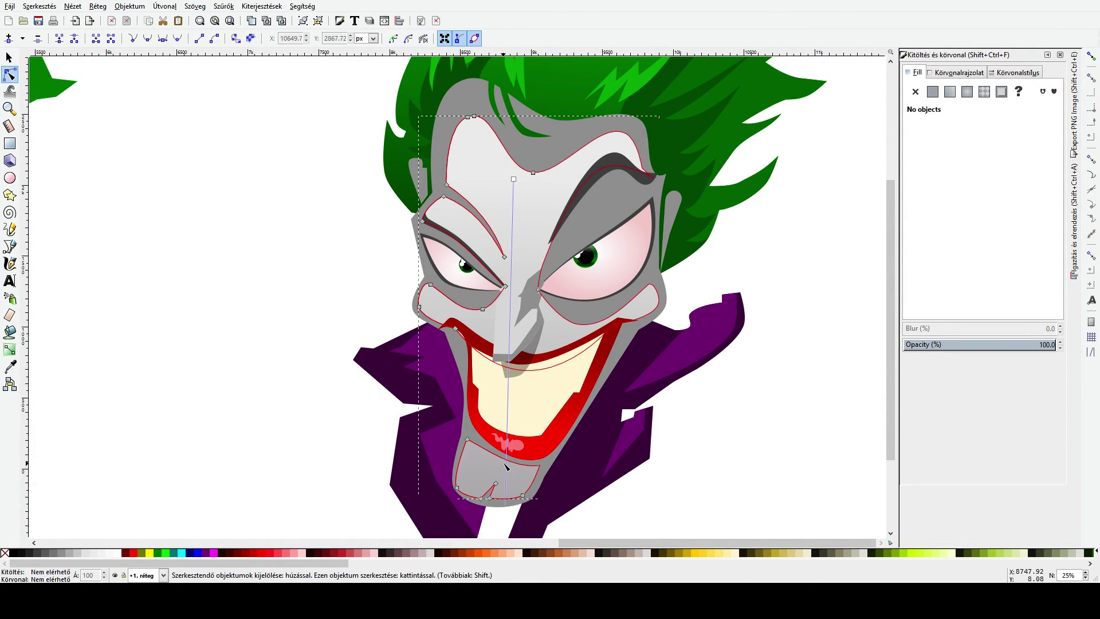
{"action": "left_click", "coordinate": [505, 463]}
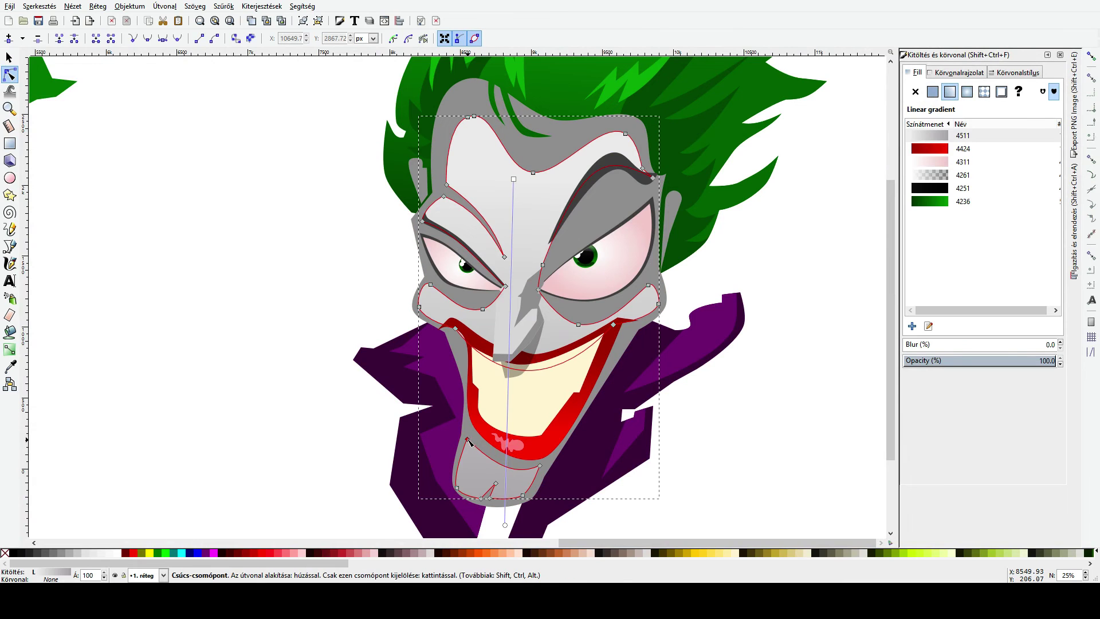
{"action": "left_click_drag", "start_coordinate": [468, 439], "coordinate": [471, 427]}
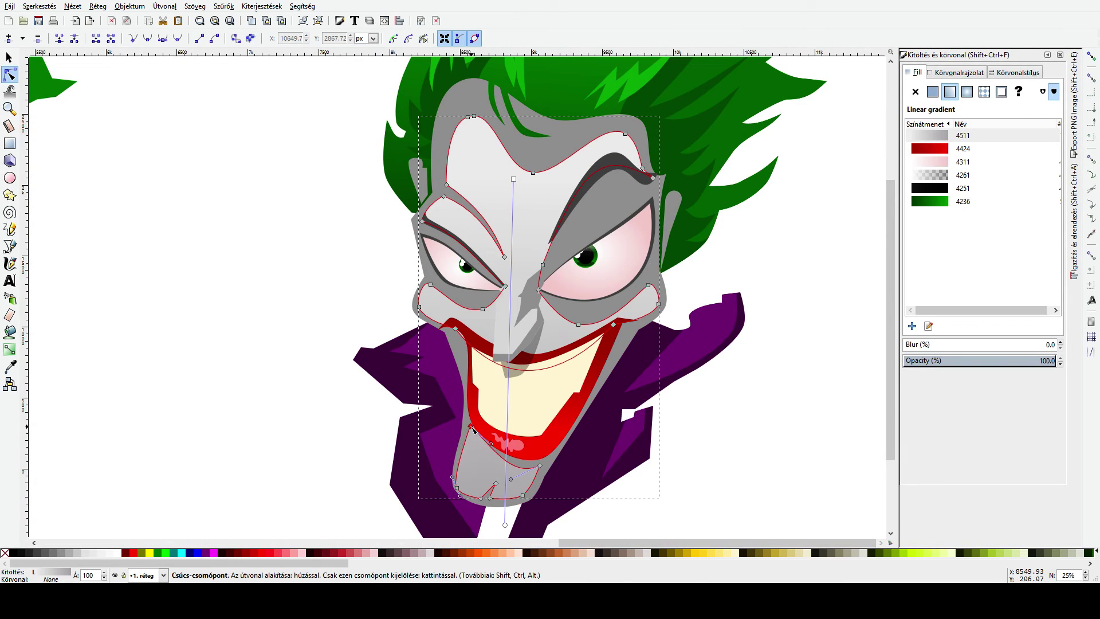
{"action": "left_click", "coordinate": [313, 460]}
{"action": "scroll", "coordinate": [314, 460], "scroll_direction": "down", "scroll_amount": 2}
{"action": "scroll", "coordinate": [314, 460], "scroll_direction": "down", "scroll_amount": 3}
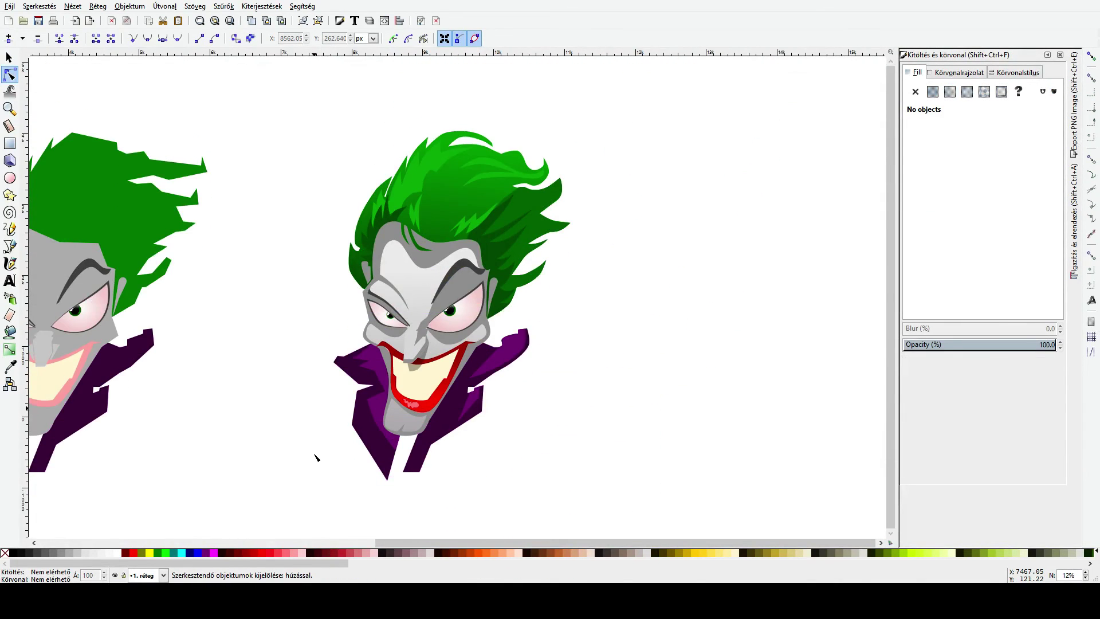
{"action": "scroll", "coordinate": [363, 401], "scroll_direction": "up", "scroll_amount": 2}
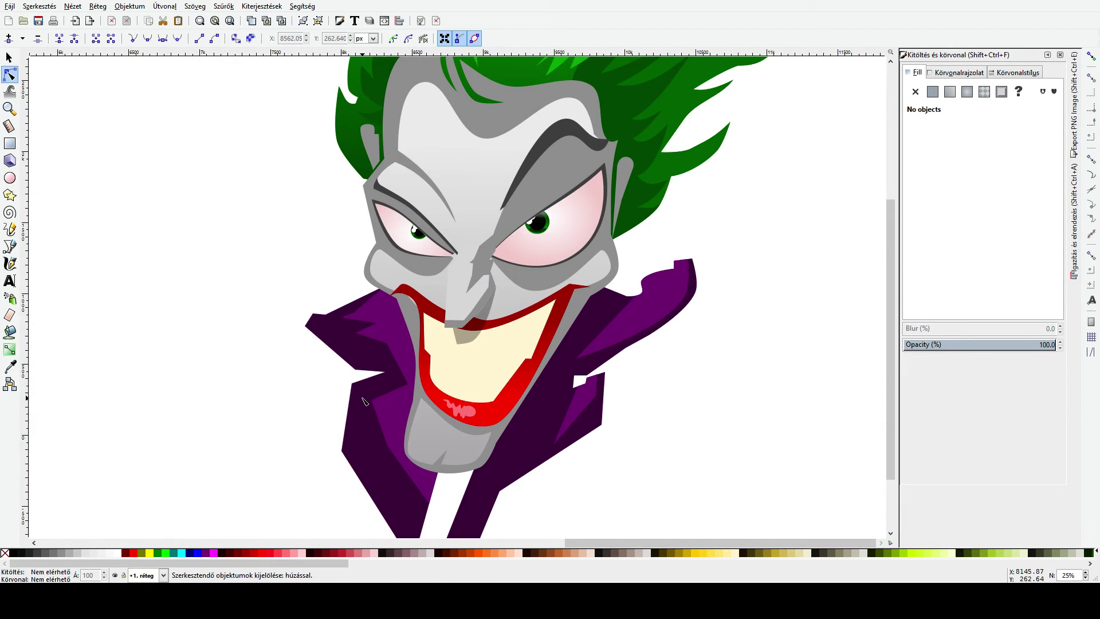
{"action": "scroll", "coordinate": [389, 316], "scroll_direction": "down", "scroll_amount": 2}
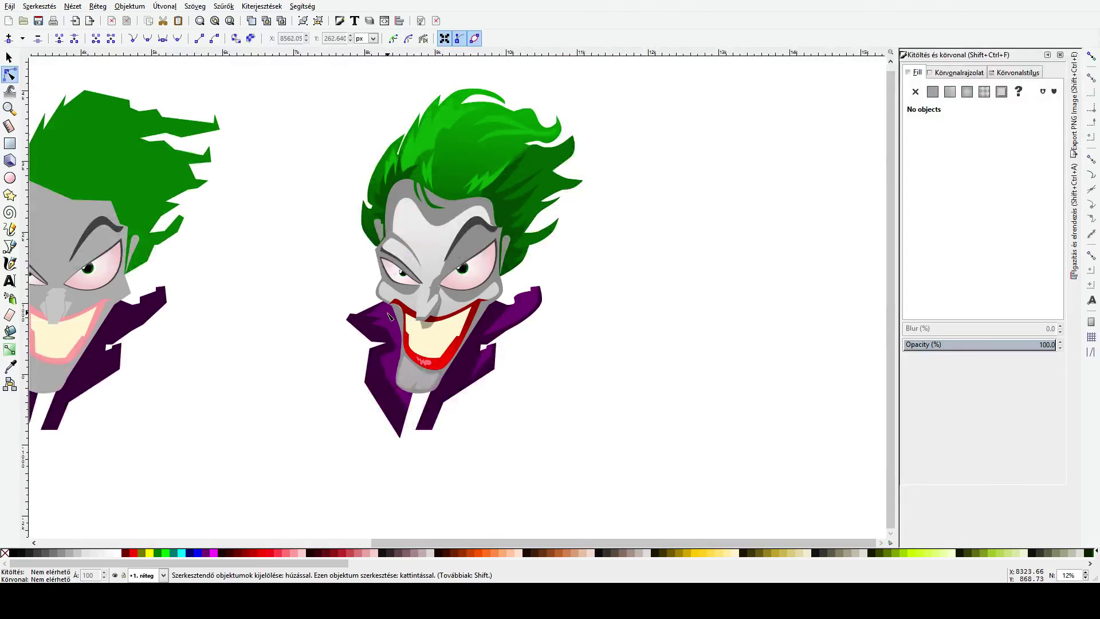
{"action": "scroll", "coordinate": [389, 316], "scroll_direction": "up", "scroll_amount": 2}
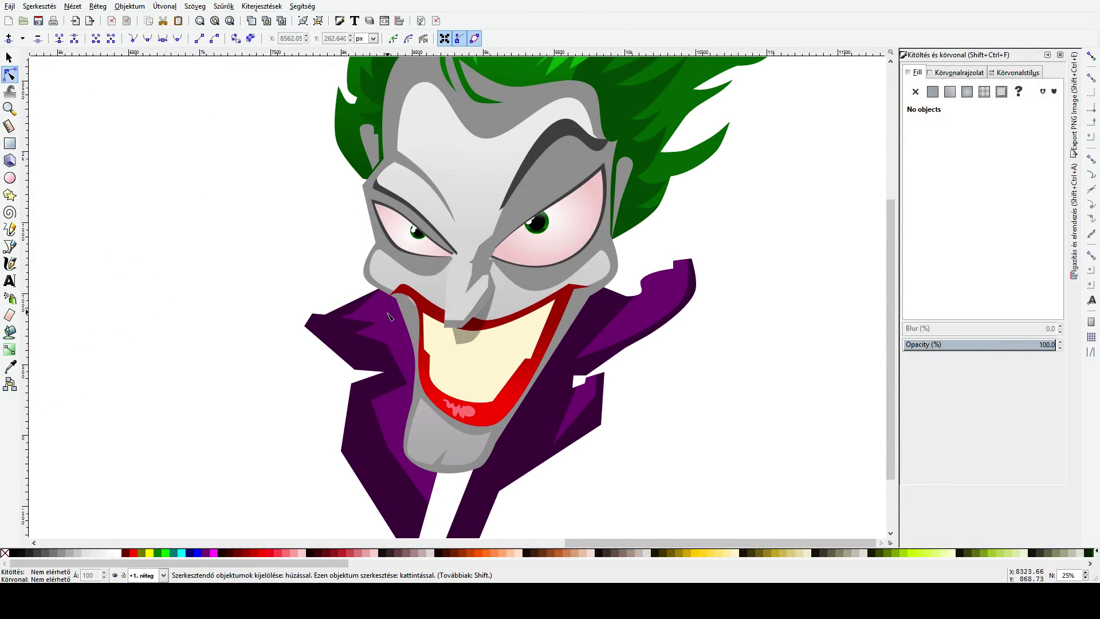
Step: Draw a four-sided torso shape extending from collar height to well below the coat with the Pen tool
{"action": "scroll", "coordinate": [349, 304], "scroll_direction": "down", "scroll_amount": 2}
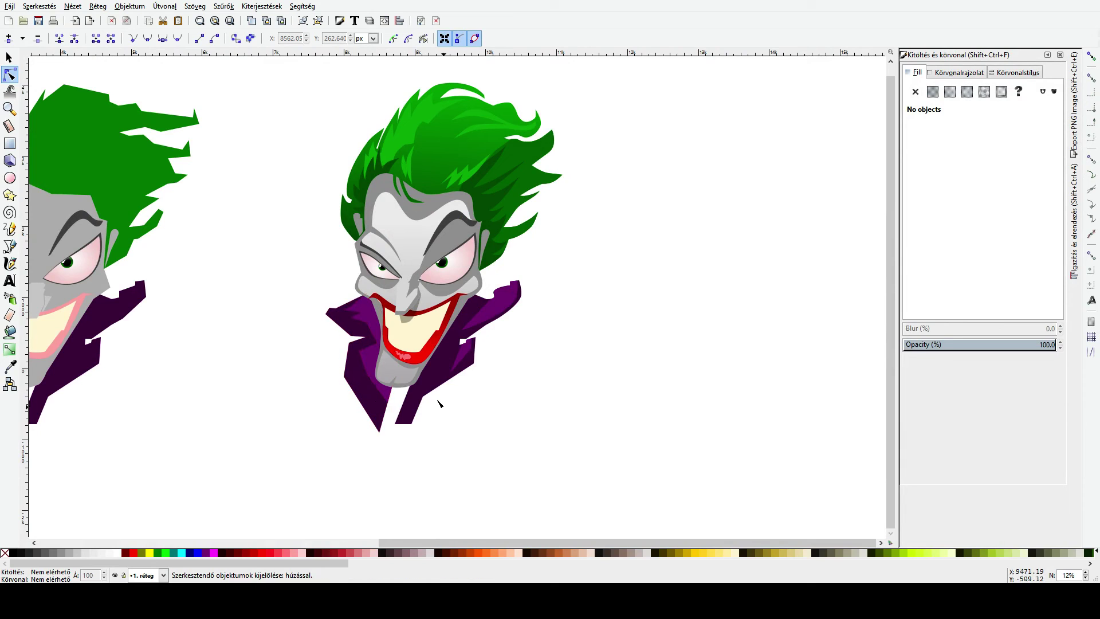
{"action": "left_click", "coordinate": [10, 247]}
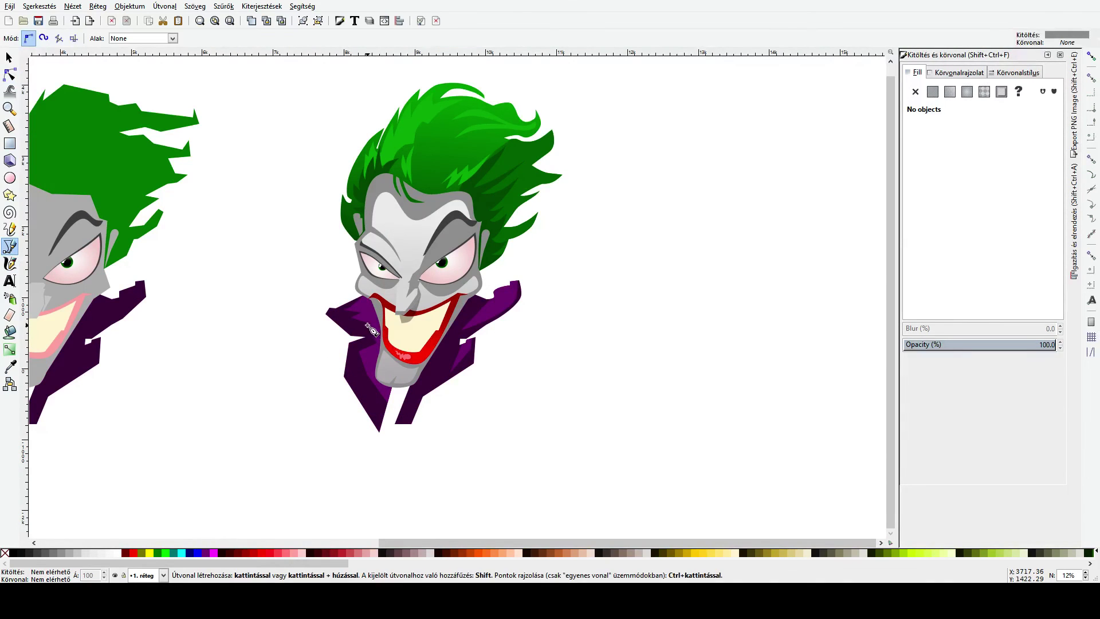
{"action": "left_click", "coordinate": [318, 319]}
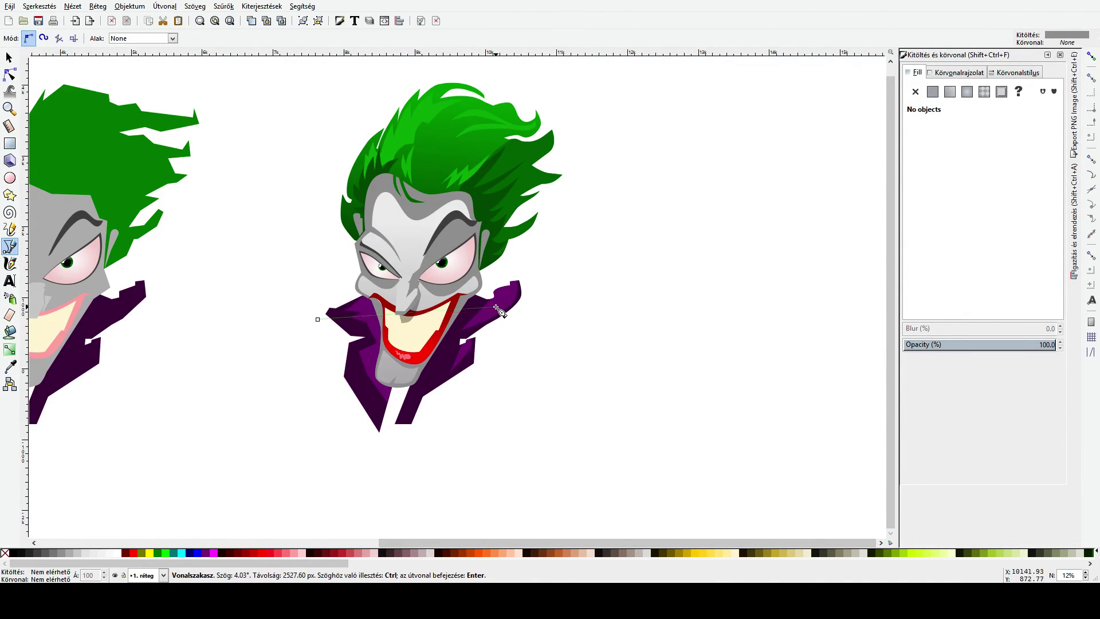
{"action": "left_click", "coordinate": [496, 308]}
{"action": "left_click", "coordinate": [471, 498]}
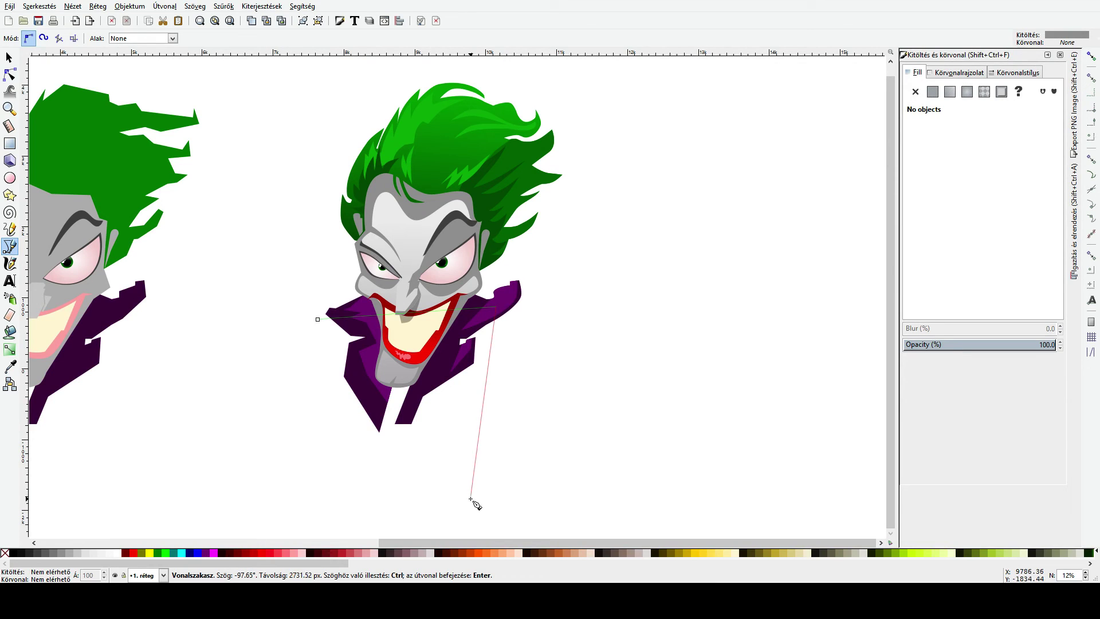
{"action": "left_click", "coordinate": [336, 501]}
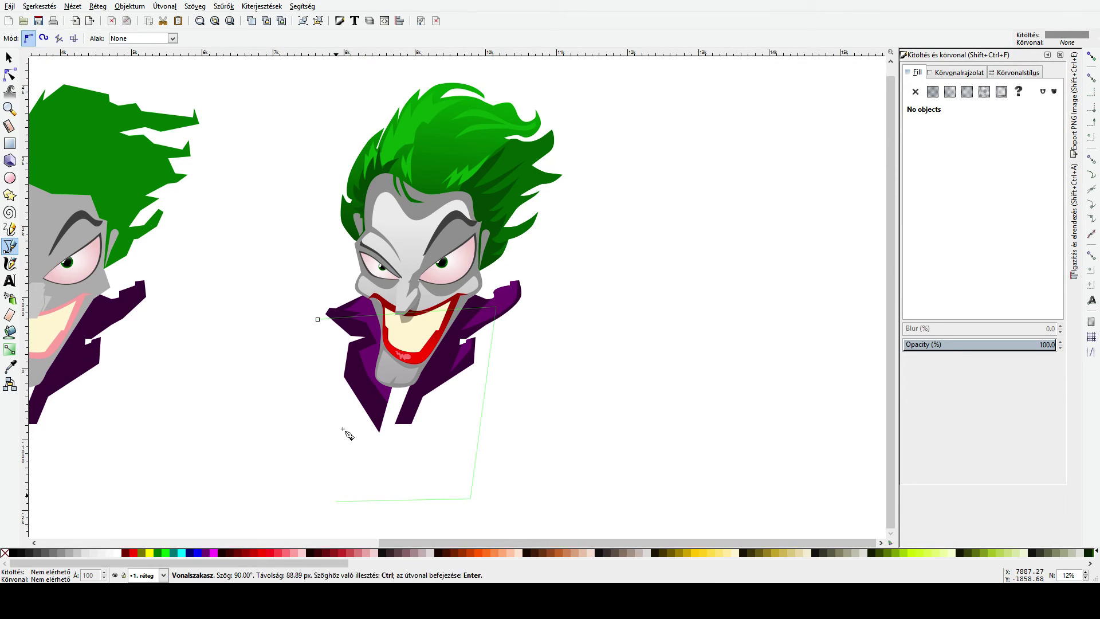
{"action": "left_click", "coordinate": [318, 319]}
Step: Fill the torso shape with the coat's sampled purple 490749, send it to the back, and darken it to 2b082b
{"action": "left_click", "coordinate": [10, 366]}
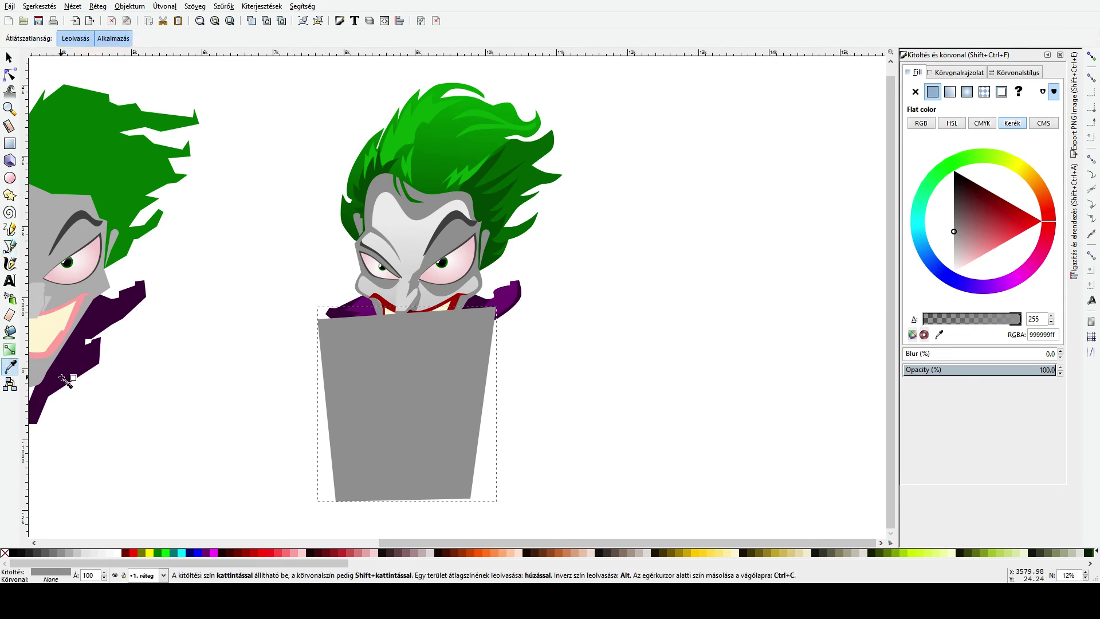
{"action": "left_click", "coordinate": [62, 376]}
{"action": "key", "text": "End"}
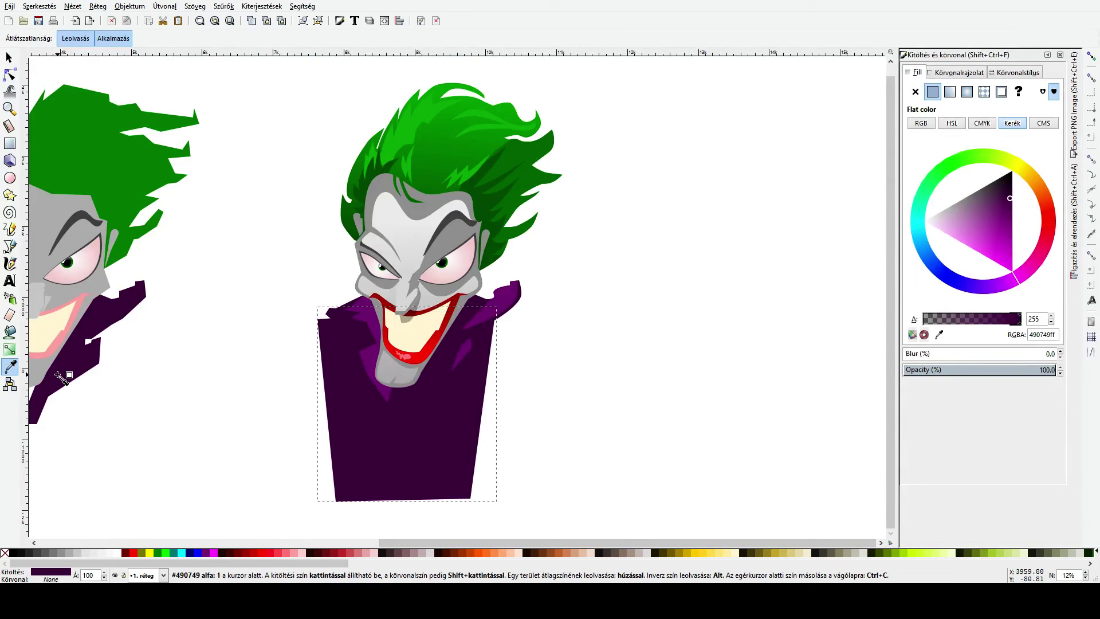
{"action": "left_click", "coordinate": [1009, 186]}
Step: Move the torso shape's upper-left corner node inward under the collar
{"action": "left_click", "coordinate": [9, 74]}
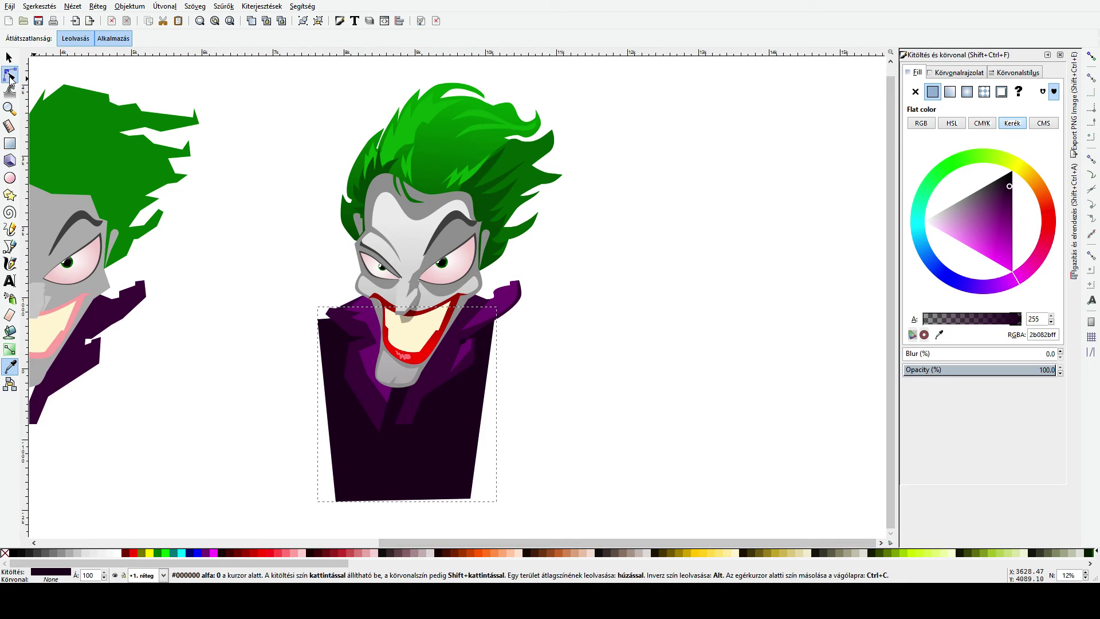
{"action": "left_click_drag", "start_coordinate": [318, 320], "coordinate": [340, 319]}
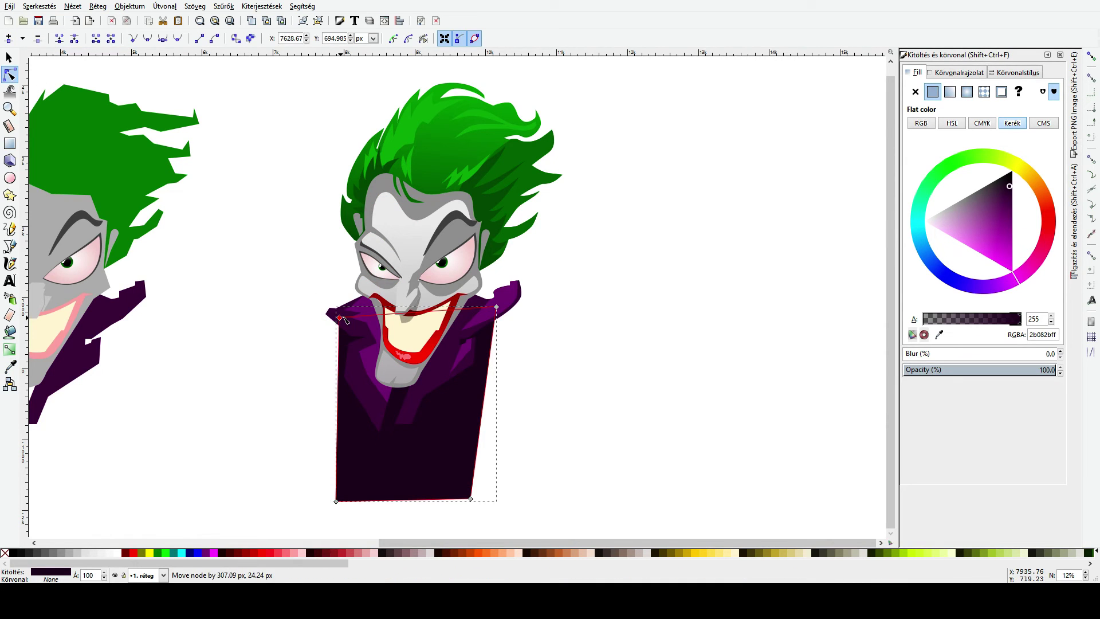
{"action": "left_click", "coordinate": [9, 57]}
{"action": "left_click", "coordinate": [538, 364]}
Step: Delete the dark torso shape behind the coat
{"action": "scroll", "coordinate": [489, 336], "scroll_direction": "down", "scroll_amount": 2}
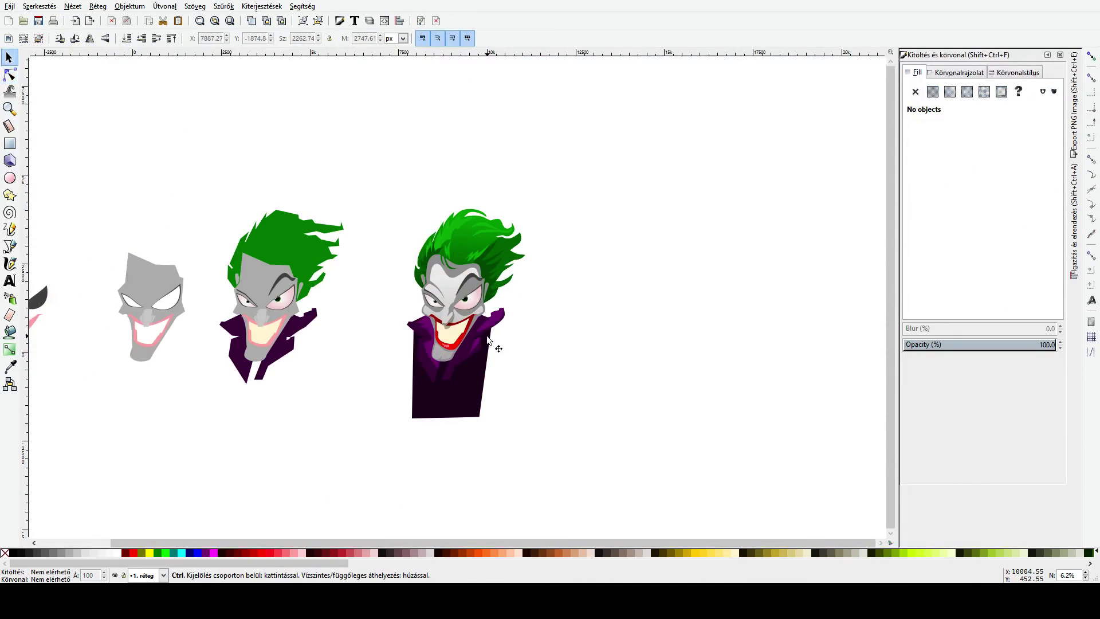
{"action": "scroll", "coordinate": [491, 344], "scroll_direction": "up", "scroll_amount": 3}
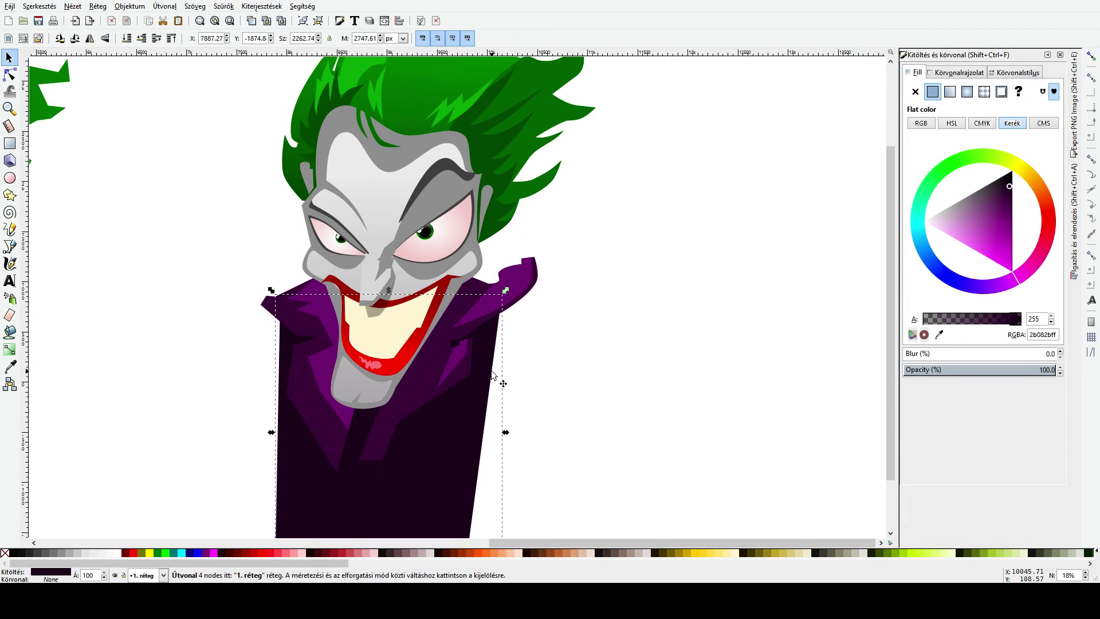
{"action": "key", "text": "Delete"}
Step: Draw a closed zigzag gum shape across the upper teeth, with its points reaching down between the teeth and its top overlapping the upper lip
{"action": "scroll", "coordinate": [422, 348], "scroll_direction": "up", "scroll_amount": 2}
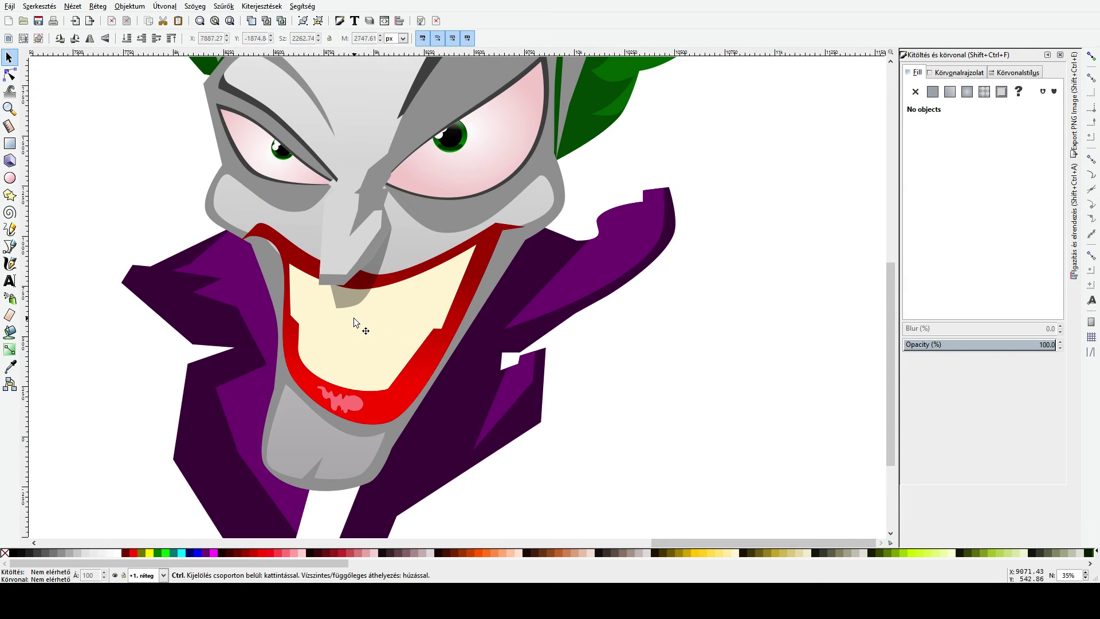
{"action": "scroll", "coordinate": [354, 316], "scroll_direction": "up", "scroll_amount": 2}
{"action": "left_click", "coordinate": [9, 247]}
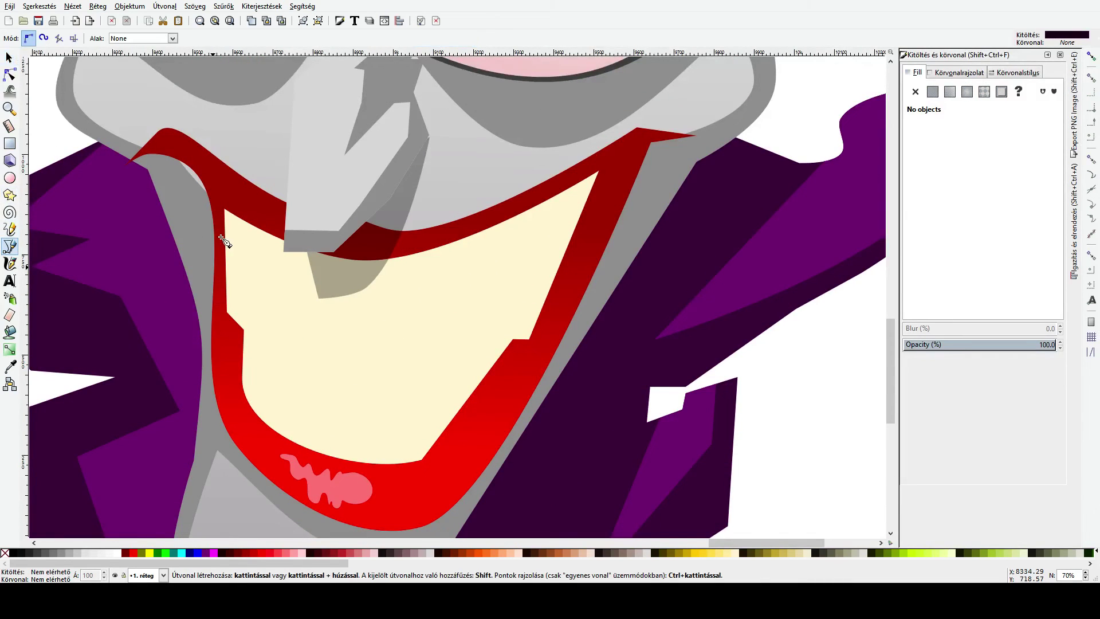
{"action": "left_click", "coordinate": [220, 237]}
{"action": "left_click", "coordinate": [253, 225]}
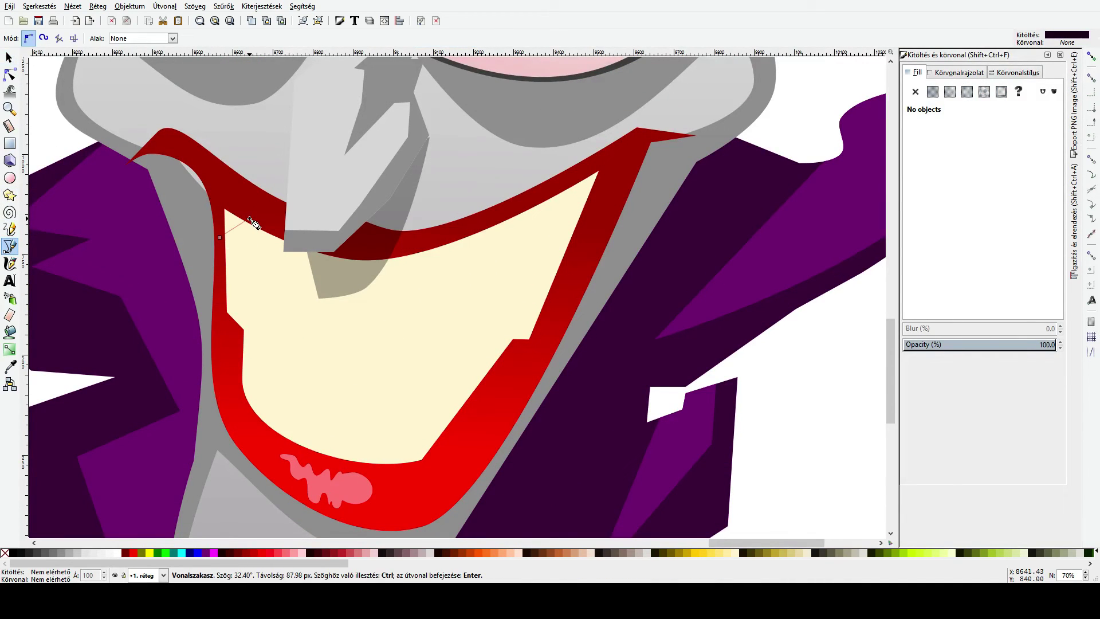
{"action": "left_click", "coordinate": [270, 262]}
{"action": "left_click", "coordinate": [310, 251]}
{"action": "left_click", "coordinate": [336, 288]}
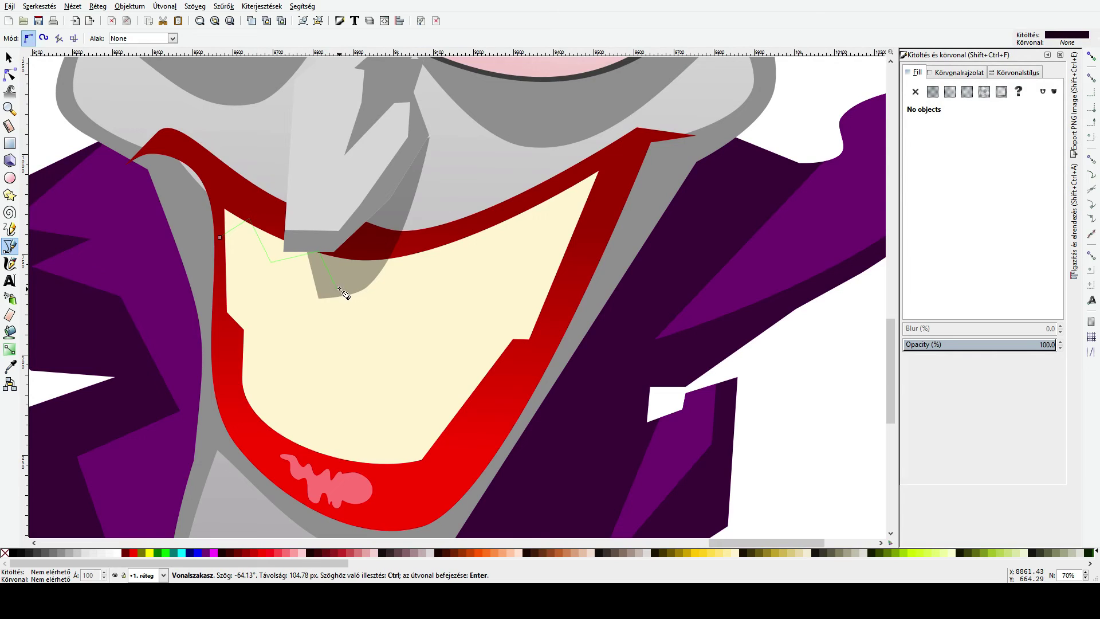
{"action": "left_click", "coordinate": [367, 259]}
{"action": "left_click", "coordinate": [406, 286]}
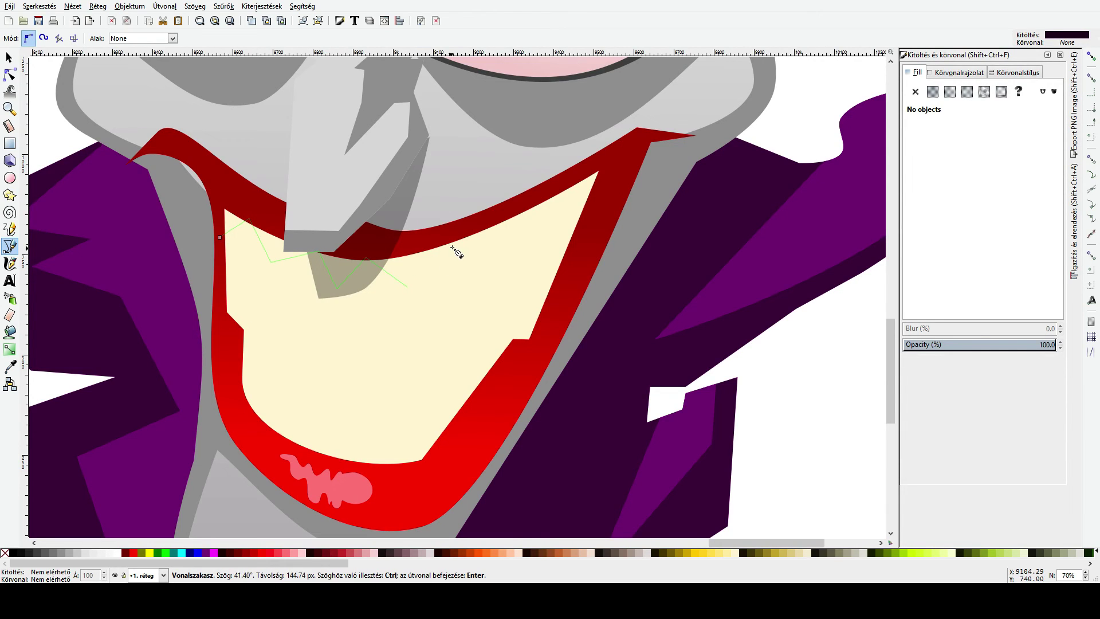
{"action": "left_click", "coordinate": [450, 243]}
{"action": "left_click", "coordinate": [493, 266]}
{"action": "left_click", "coordinate": [539, 203]}
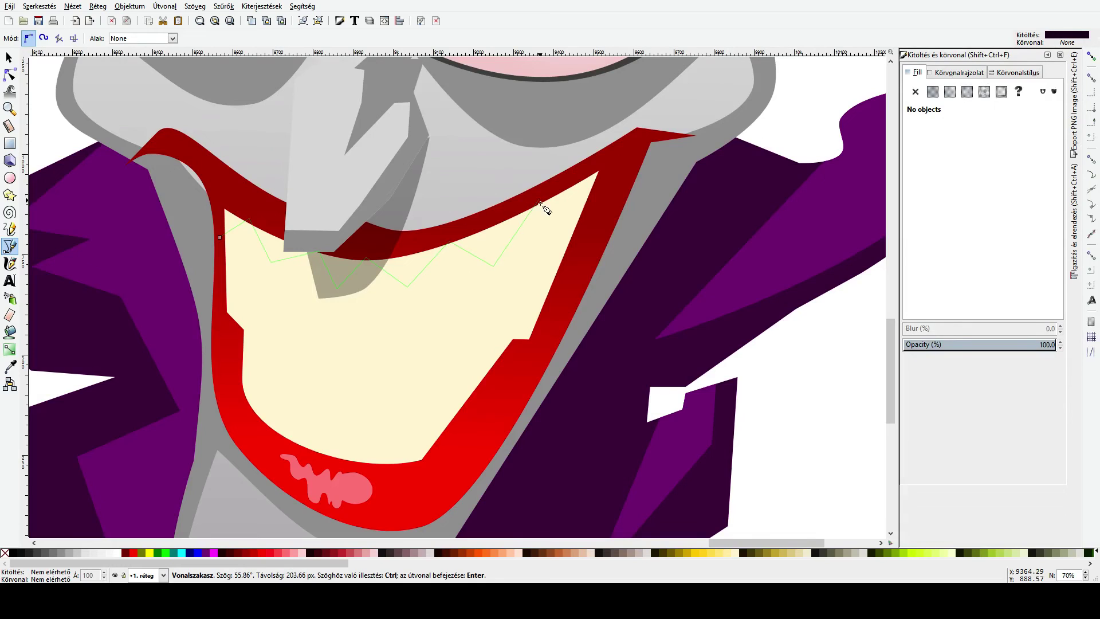
{"action": "left_click", "coordinate": [559, 234]}
{"action": "left_click", "coordinate": [590, 204]}
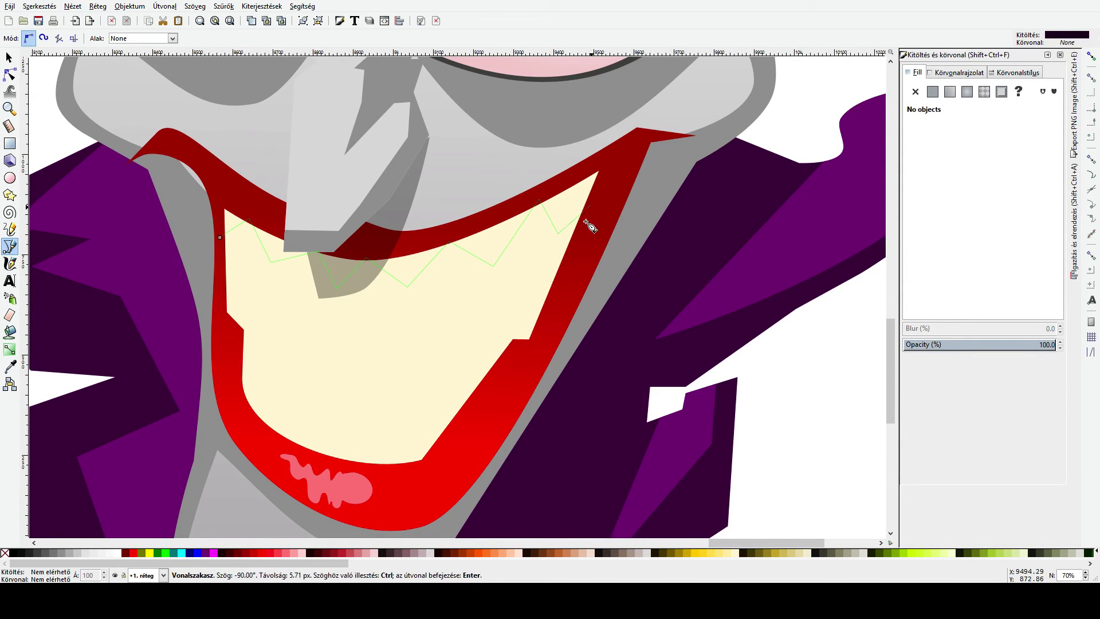
{"action": "left_click", "coordinate": [617, 153]}
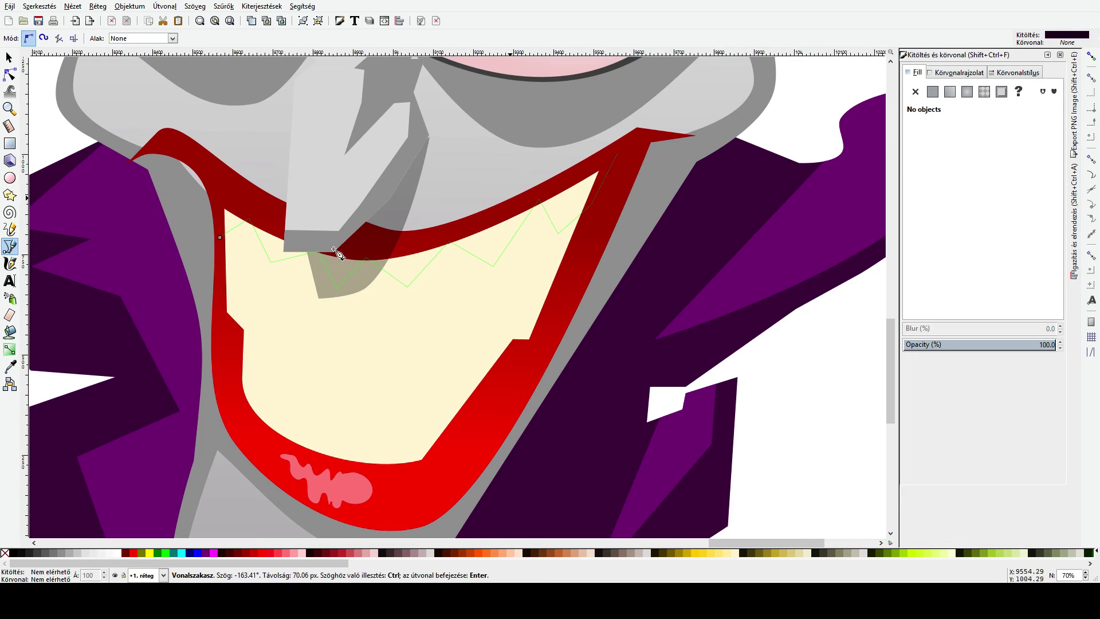
{"action": "left_click", "coordinate": [225, 199]}
{"action": "left_click", "coordinate": [220, 236]}
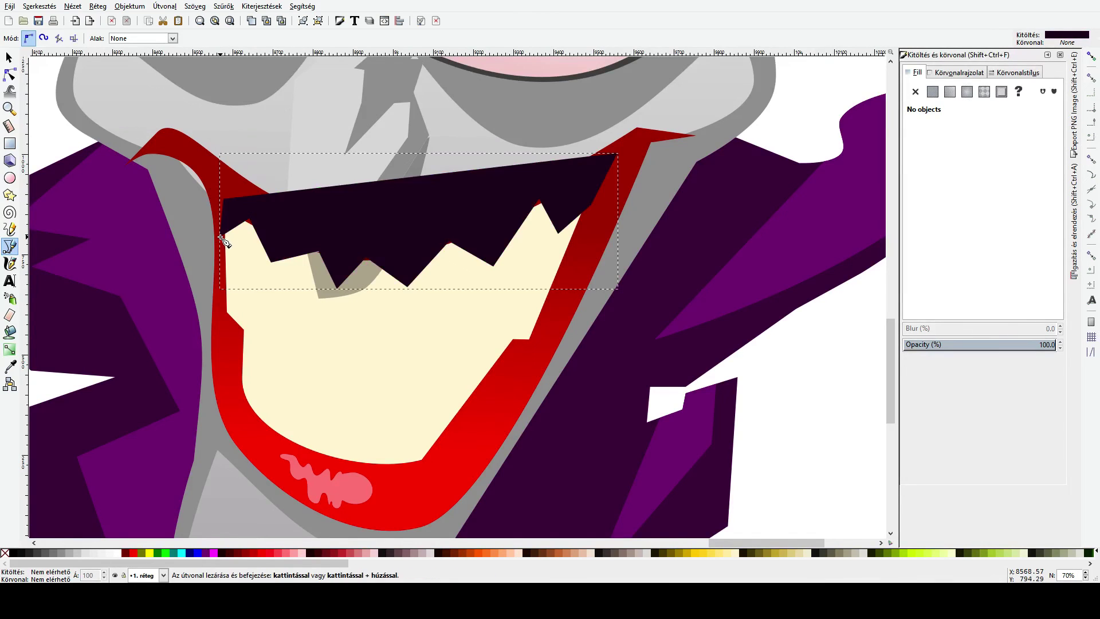
Step: Intersect the zigzag gum shape with a duplicate of the teeth shape, and fill the trimmed gums with red ff5555
{"action": "key", "text": "s"}
{"action": "left_click", "coordinate": [272, 293], "text": "ctrl"}
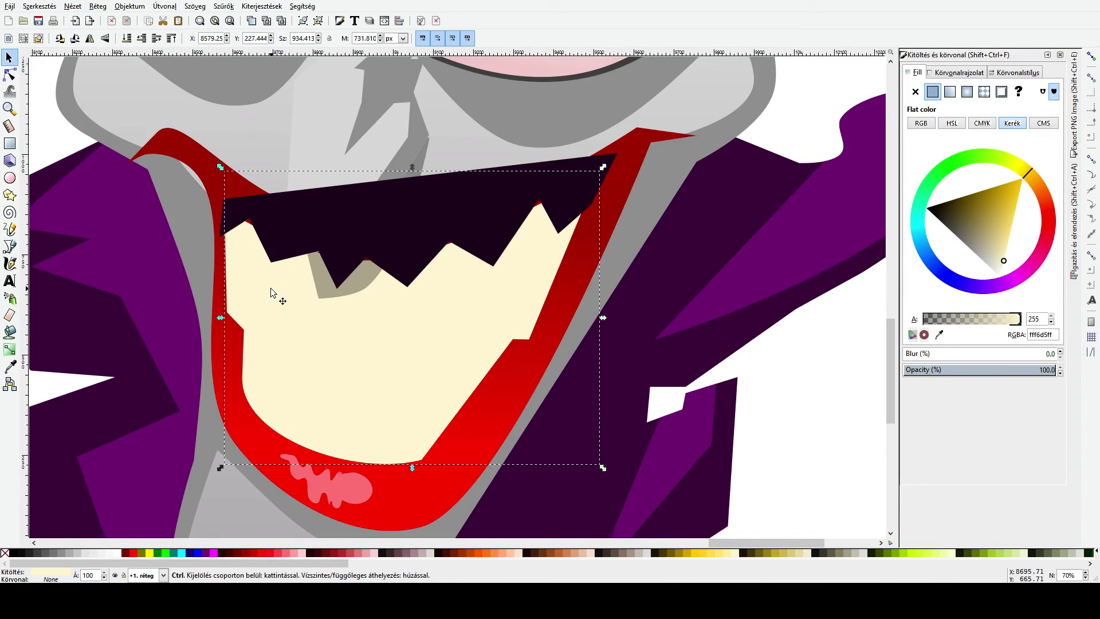
{"action": "scroll", "coordinate": [272, 294], "scroll_direction": "down", "scroll_amount": 3}
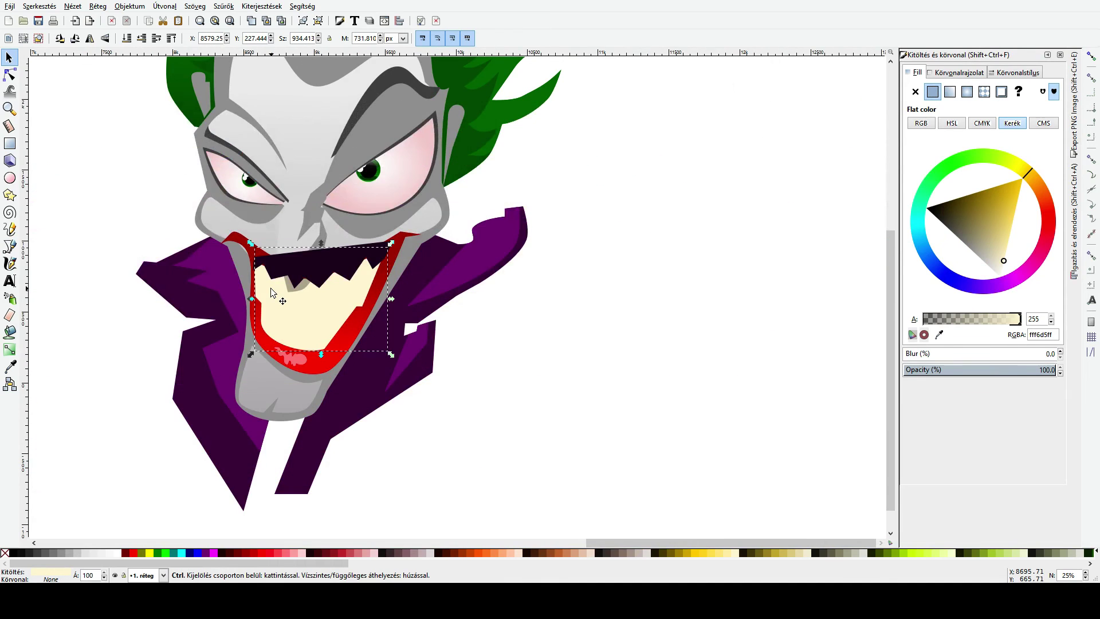
{"action": "scroll", "coordinate": [273, 293], "scroll_direction": "up", "scroll_amount": 3}
{"action": "left_click", "coordinate": [284, 217], "text": "shift"}
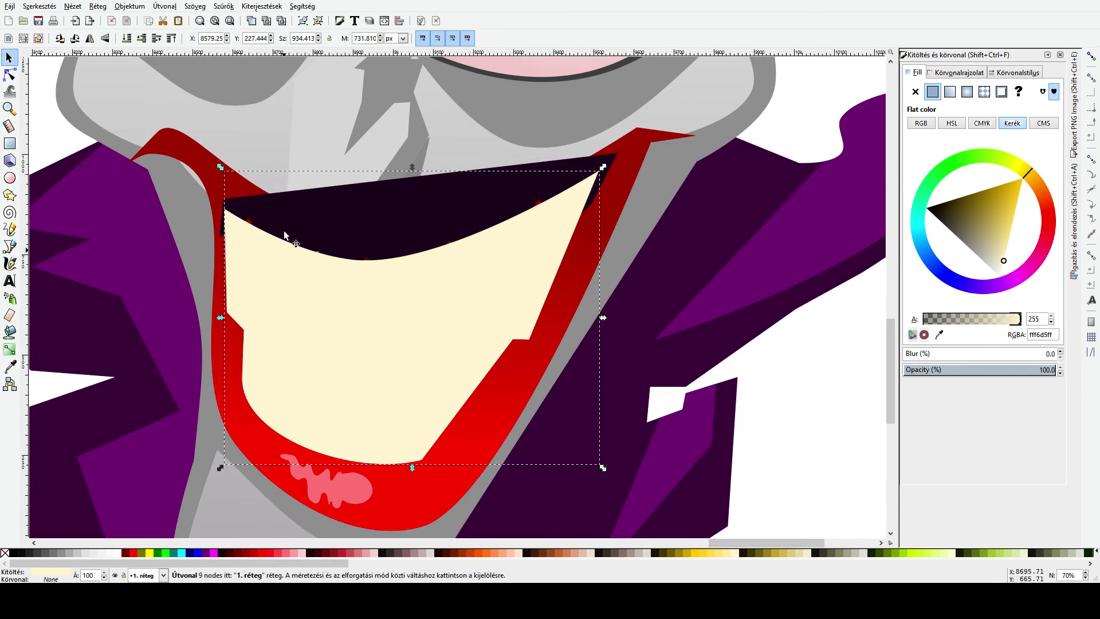
{"action": "key", "text": "ctrl+minus"}
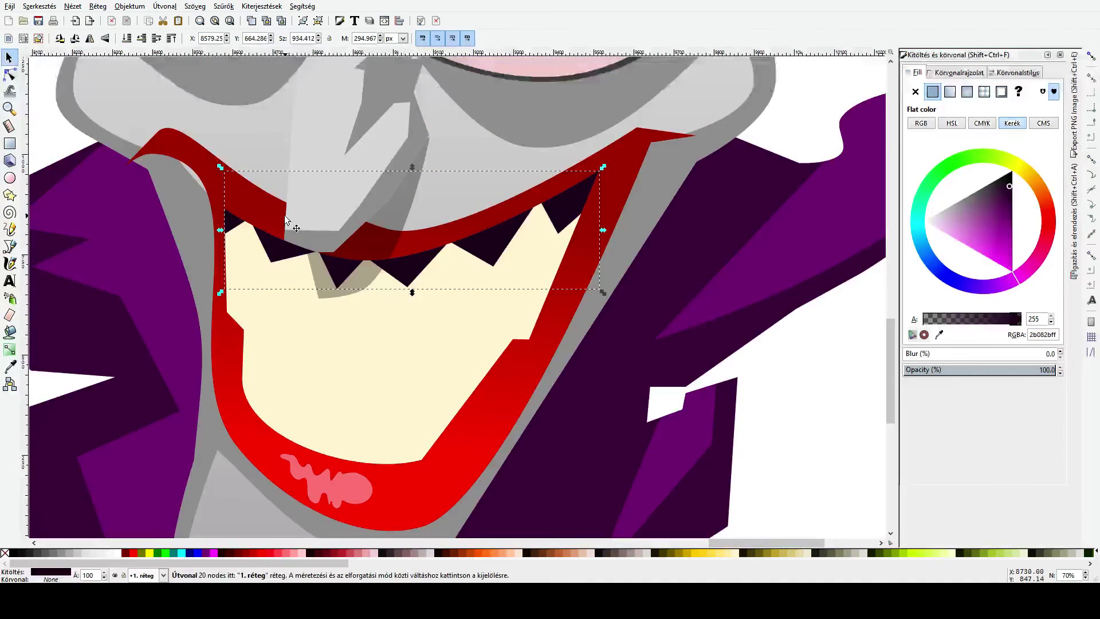
{"action": "left_click", "coordinate": [9, 366]}
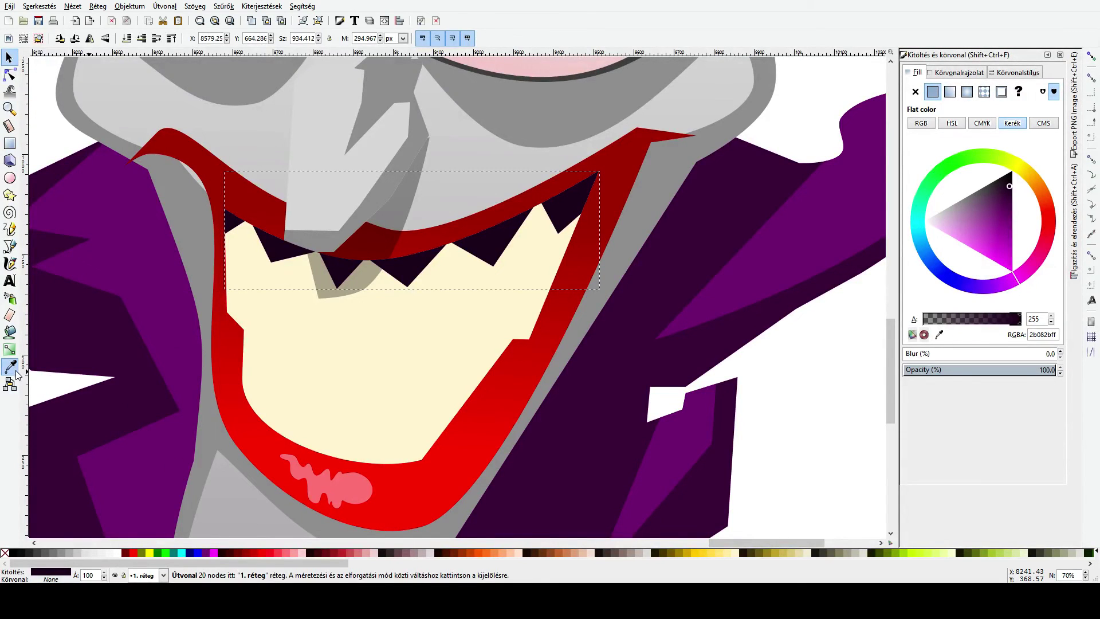
{"action": "left_click", "coordinate": [277, 554]}
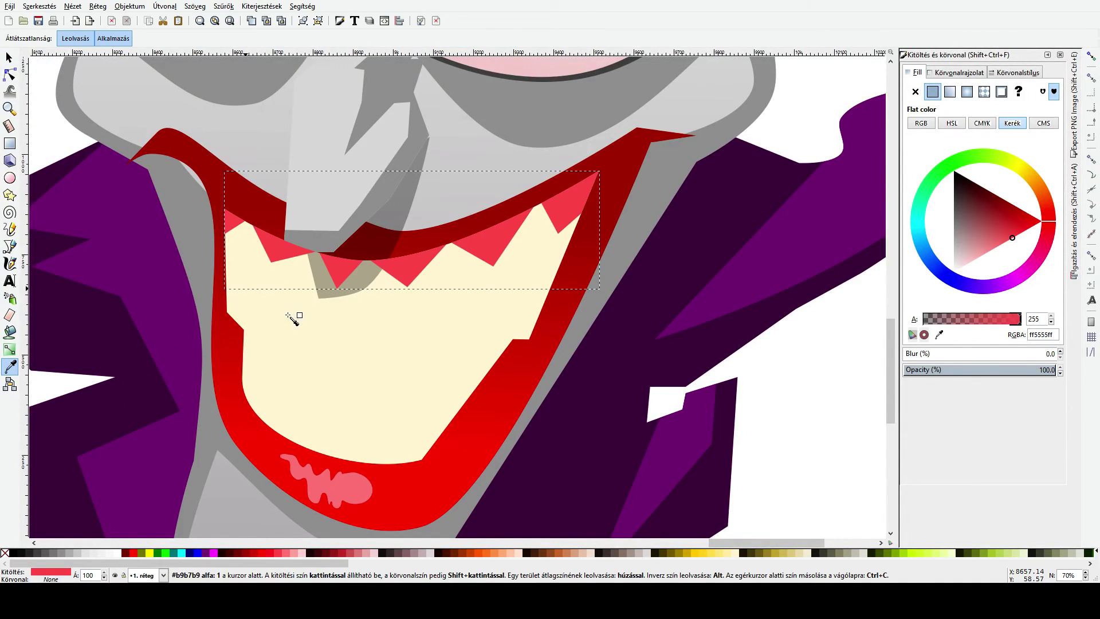
Step: Bend the straight zigzag edges of the upper gums into rounded arches over each tooth
{"action": "left_click", "coordinate": [9, 74]}
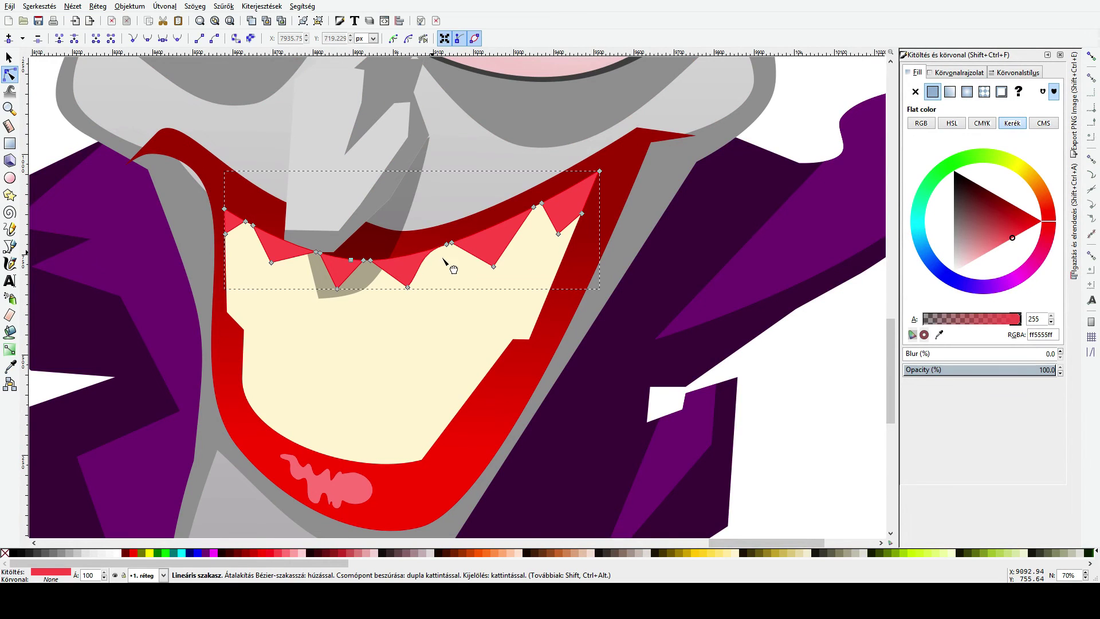
{"action": "left_click_drag", "start_coordinate": [468, 253], "coordinate": [559, 216]}
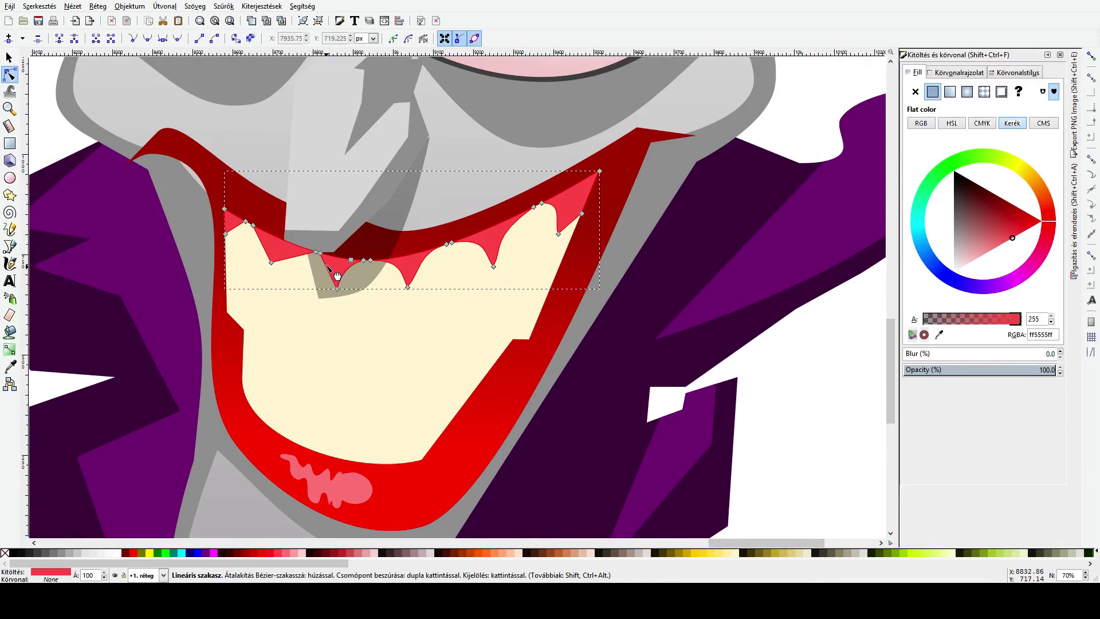
{"action": "left_click_drag", "start_coordinate": [293, 258], "coordinate": [288, 252]}
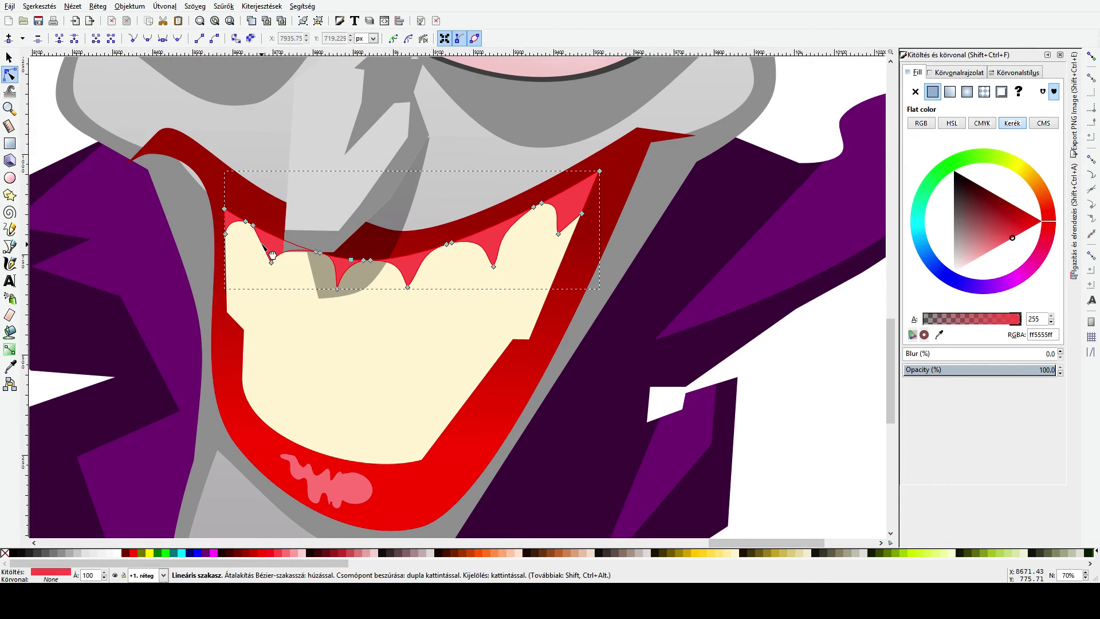
{"action": "left_click", "coordinate": [339, 398]}
{"action": "scroll", "coordinate": [393, 319], "scroll_direction": "down", "scroll_amount": 3}
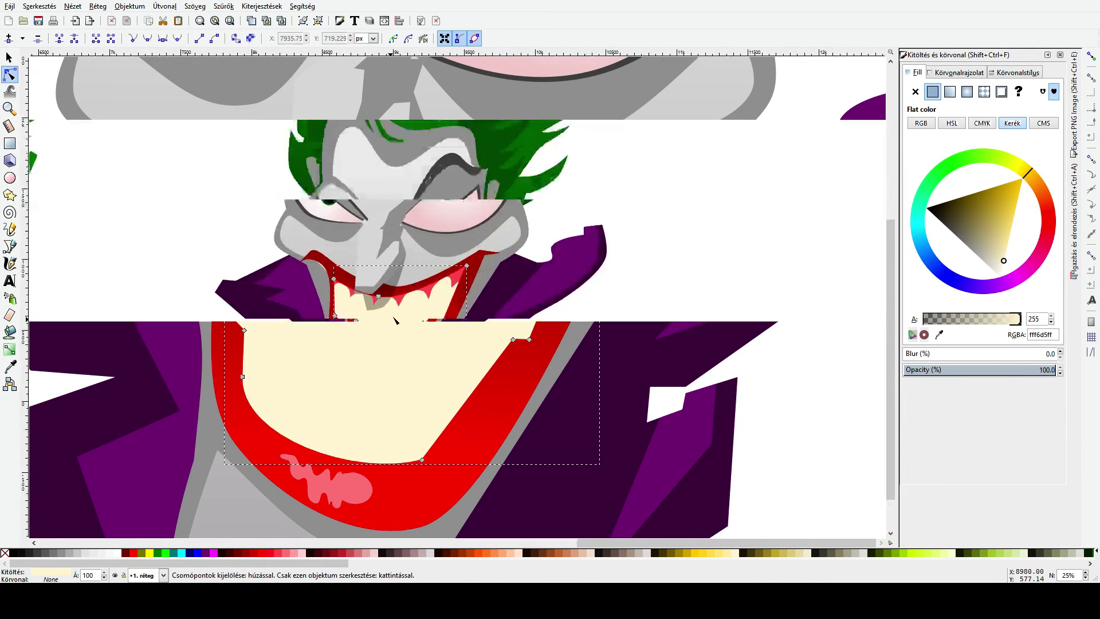
{"action": "left_click", "coordinate": [648, 181]}
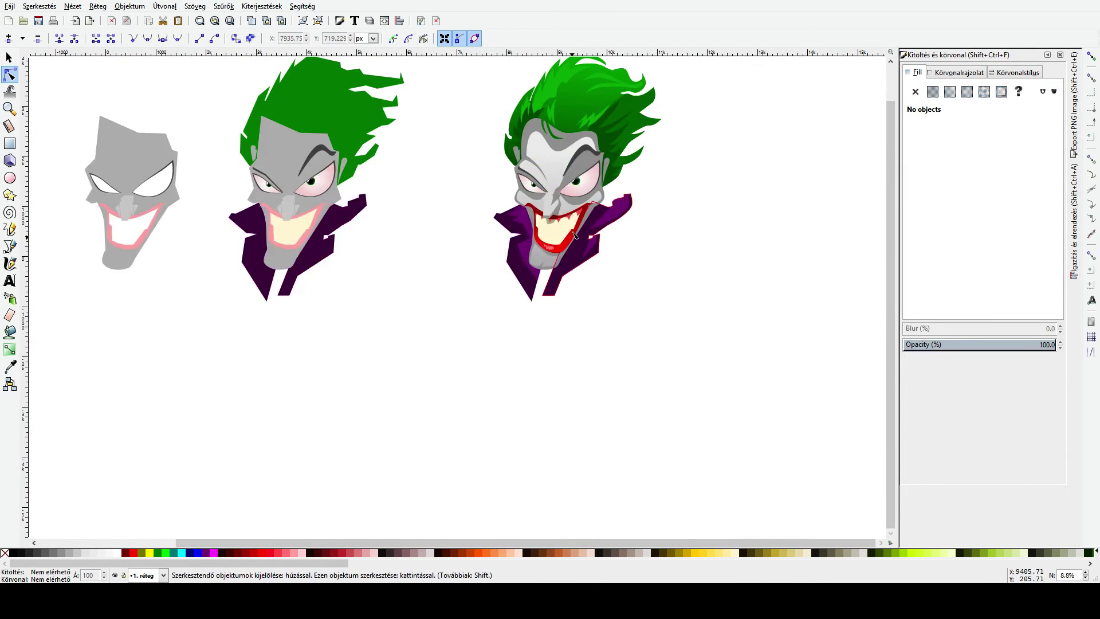
Step: Draw a closed zigzag gum shape along the lower teeth, with its points reaching up between the teeth and its base overlapping the lower lip
{"action": "scroll", "coordinate": [577, 220], "scroll_direction": "up", "scroll_amount": 2}
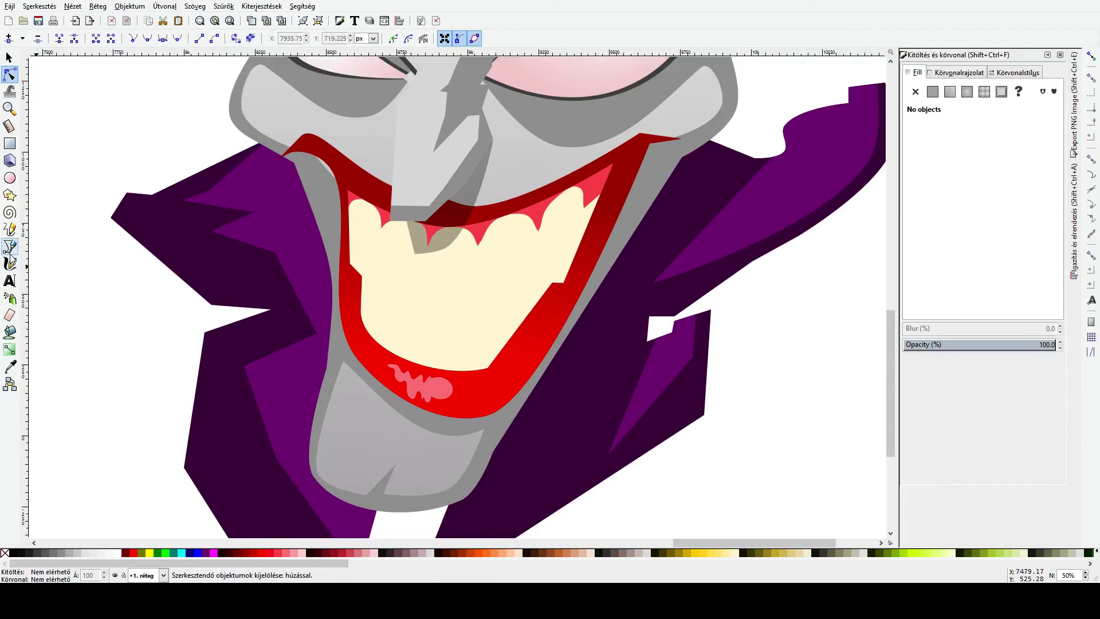
{"action": "left_click", "coordinate": [10, 246]}
{"action": "left_click", "coordinate": [360, 303]}
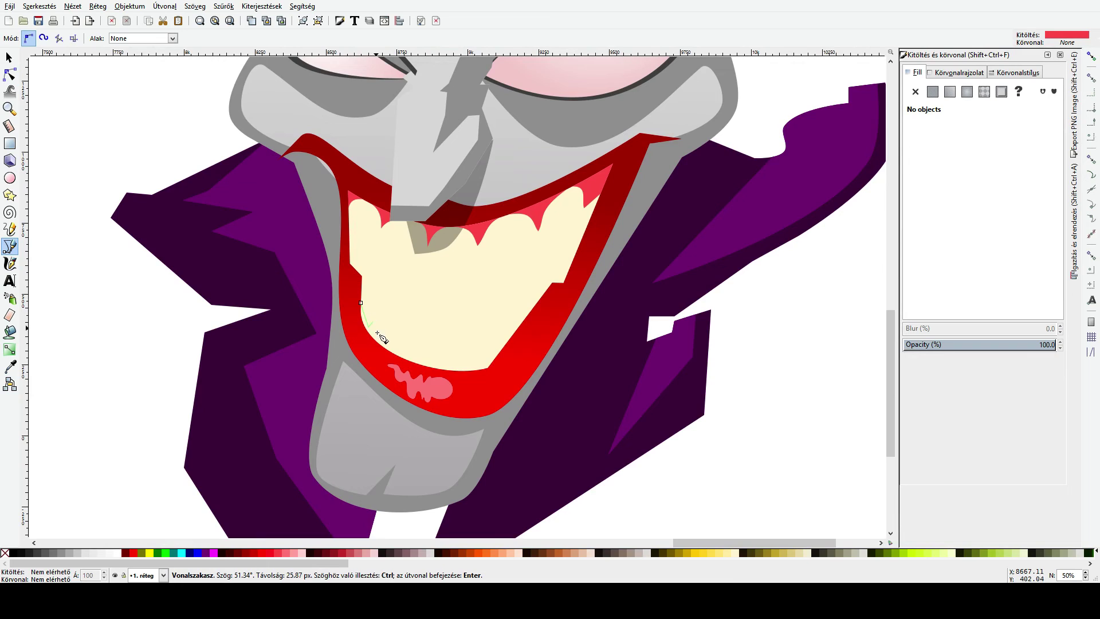
{"action": "left_click", "coordinate": [385, 346]}
{"action": "left_click", "coordinate": [392, 337]}
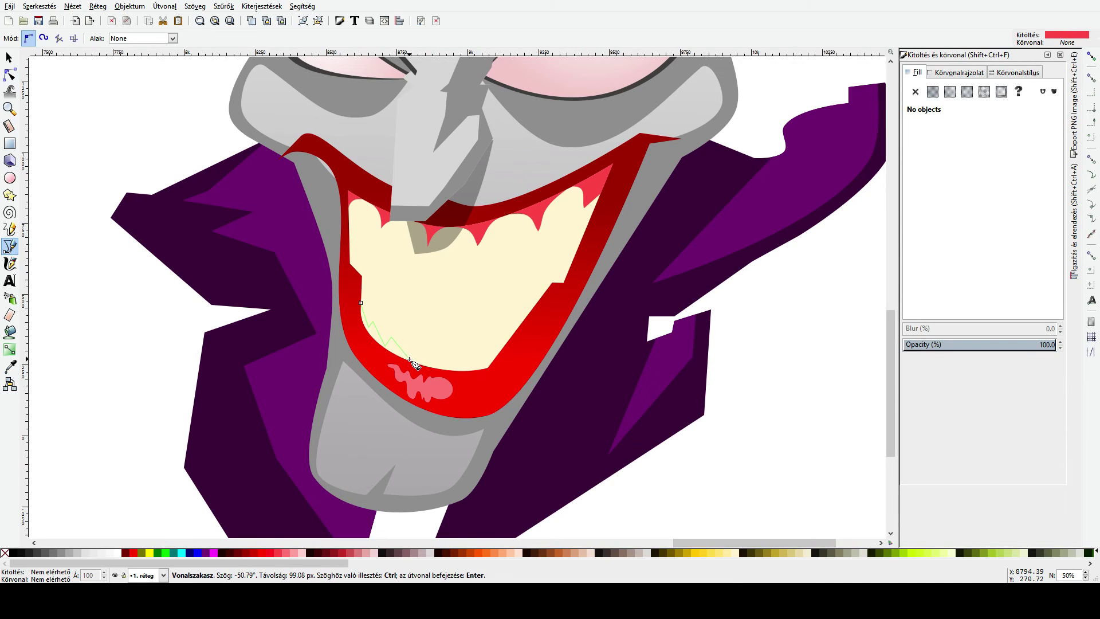
{"action": "left_click", "coordinate": [410, 360]}
{"action": "left_click", "coordinate": [437, 365]}
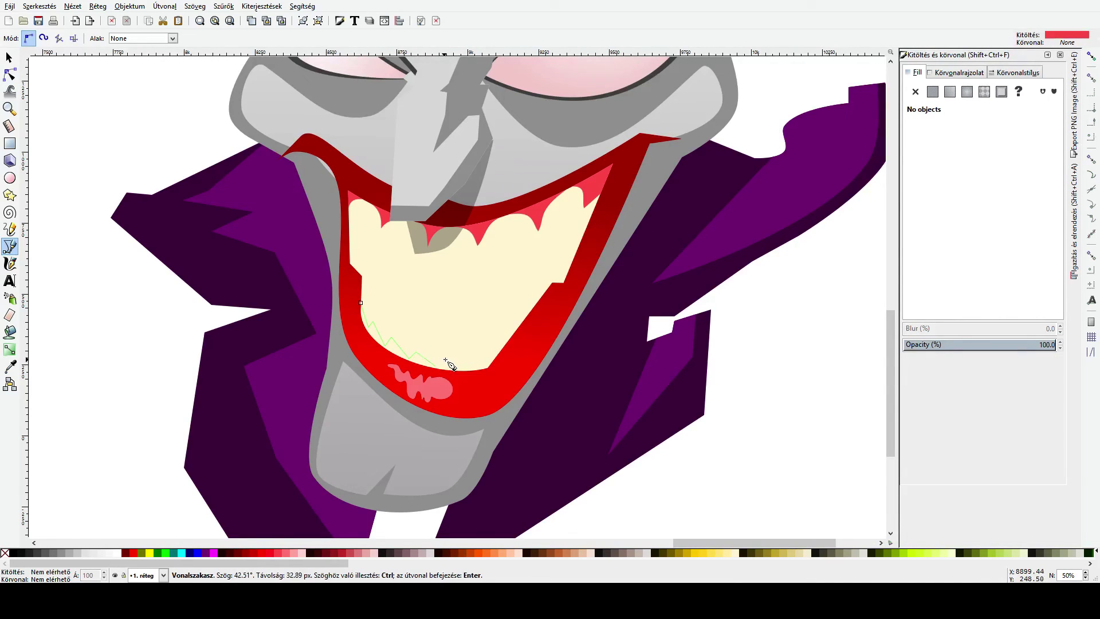
{"action": "left_click", "coordinate": [448, 361]}
{"action": "left_click", "coordinate": [466, 367]}
{"action": "left_click", "coordinate": [481, 363]}
{"action": "left_click", "coordinate": [496, 369]}
{"action": "left_click", "coordinate": [403, 394]}
{"action": "left_click", "coordinate": [355, 329]}
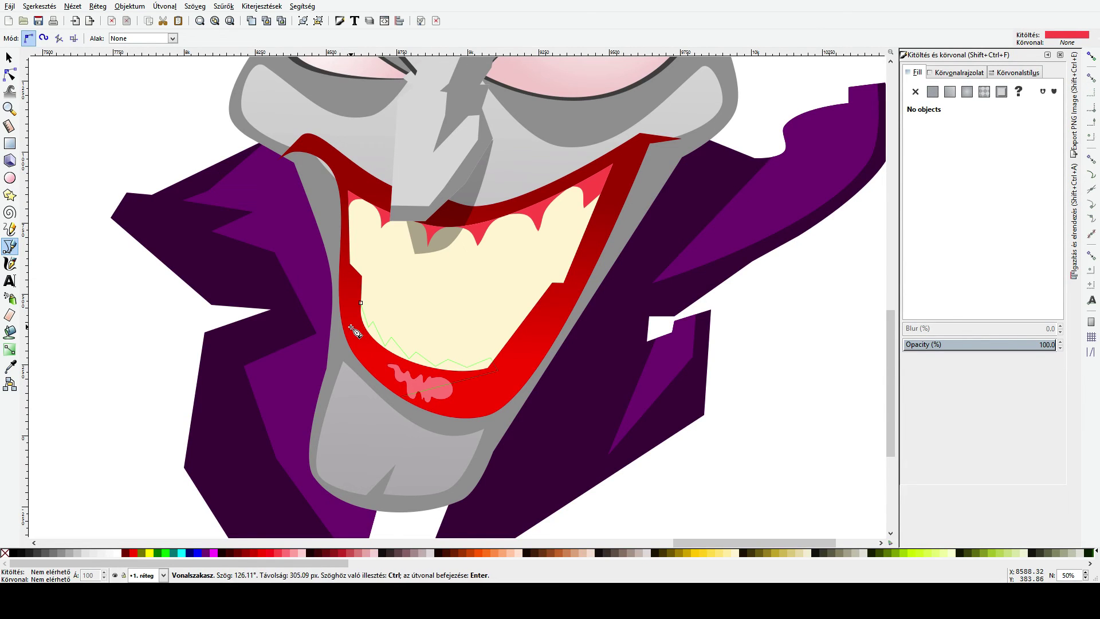
{"action": "left_click", "coordinate": [361, 303]}
Step: Intersect the lower zigzag gum shape with a duplicate of the teeth shape to trim it to the teeth outline
{"action": "key", "text": "s"}
{"action": "left_click", "coordinate": [373, 283], "text": "ctrl"}
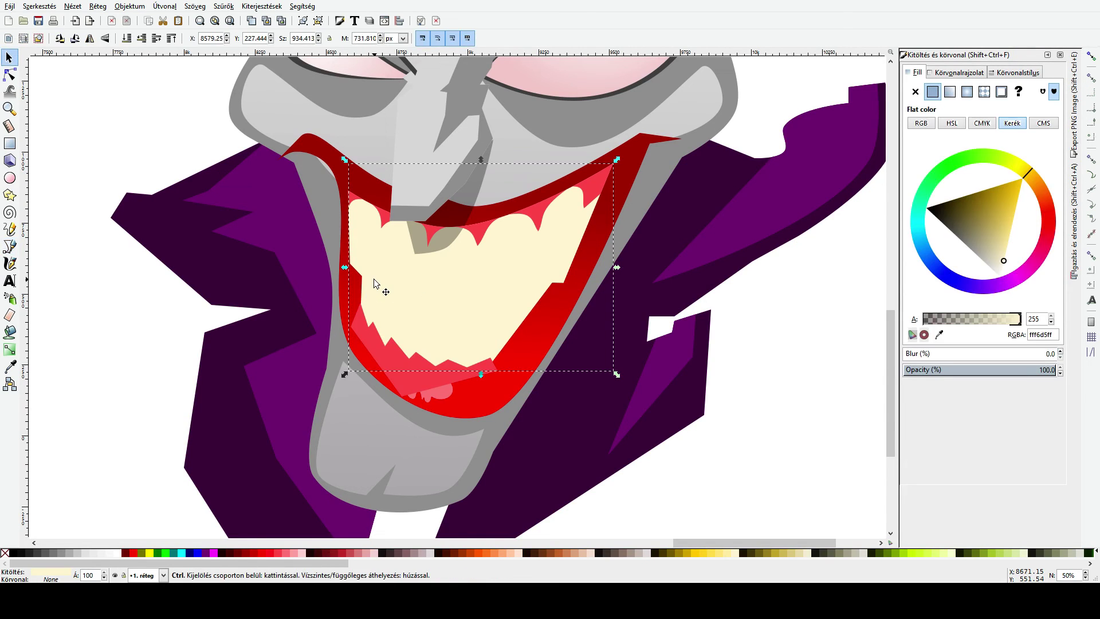
{"action": "key", "text": "Home"}
{"action": "left_click", "coordinate": [410, 377], "text": "shift"}
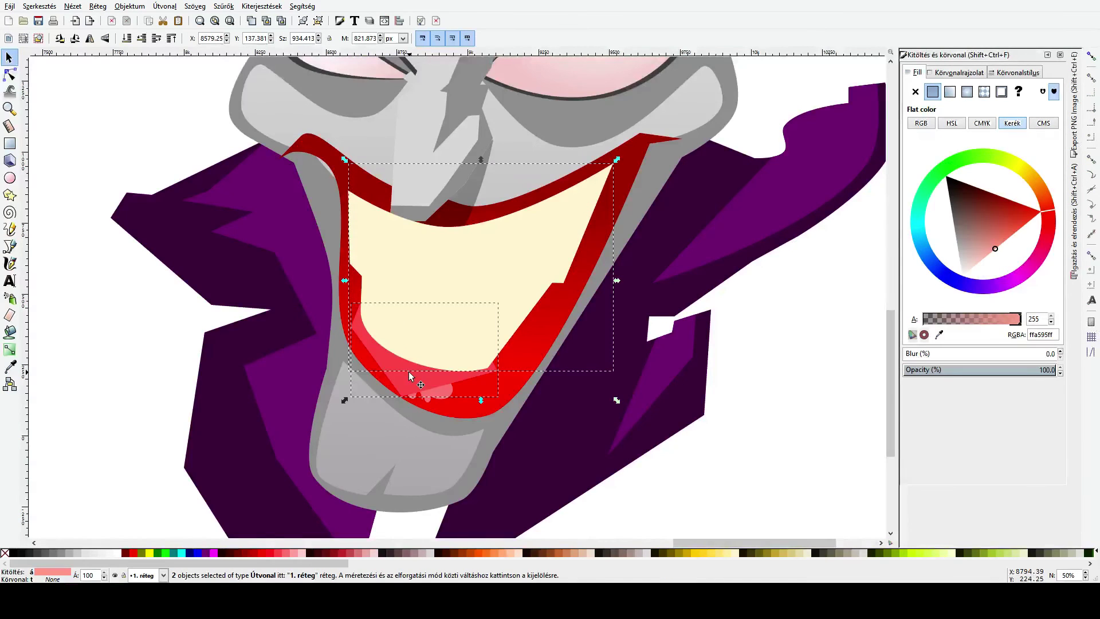
{"action": "key", "text": "ctrl+minus"}
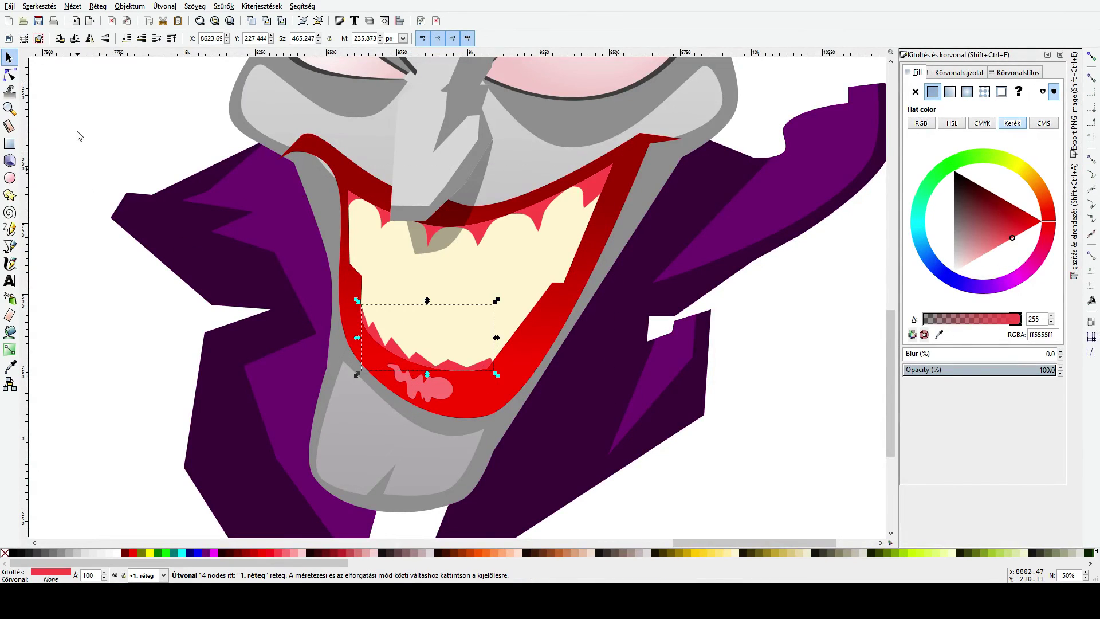
Step: Smooth the valley nodes of the lower gums so each straight zigzag edge becomes a rounded arch around a tooth
{"action": "left_click", "coordinate": [9, 74]}
{"action": "scroll", "coordinate": [404, 324], "scroll_direction": "up", "scroll_amount": 2}
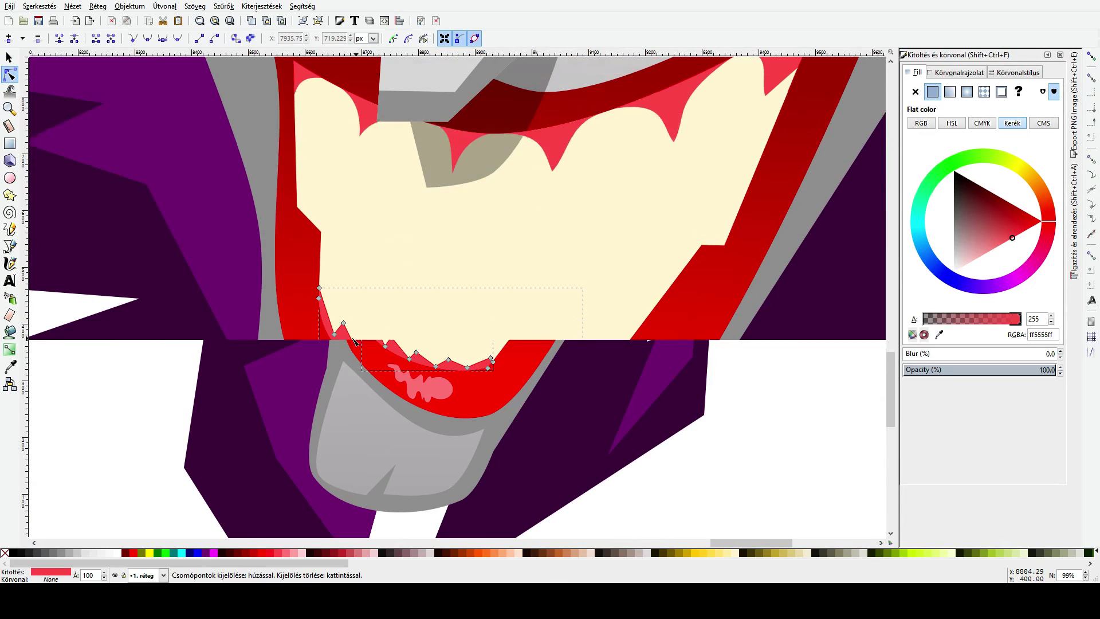
{"action": "left_click", "coordinate": [334, 333], "text": "ctrl"}
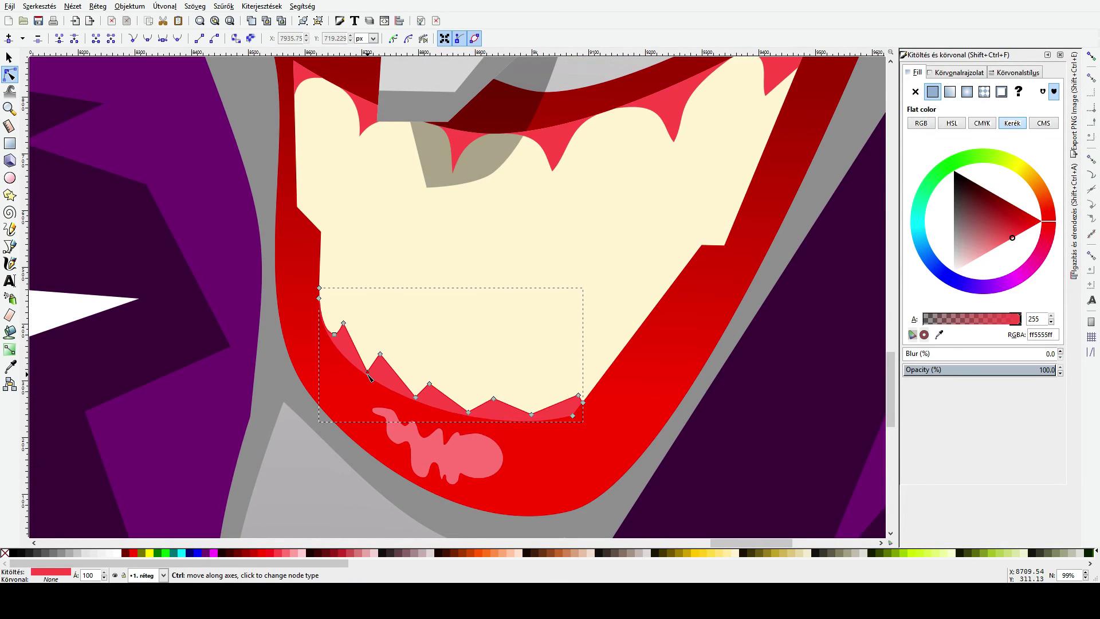
{"action": "left_click", "coordinate": [367, 372], "text": "ctrl"}
{"action": "left_click", "coordinate": [416, 397], "text": "ctrl"}
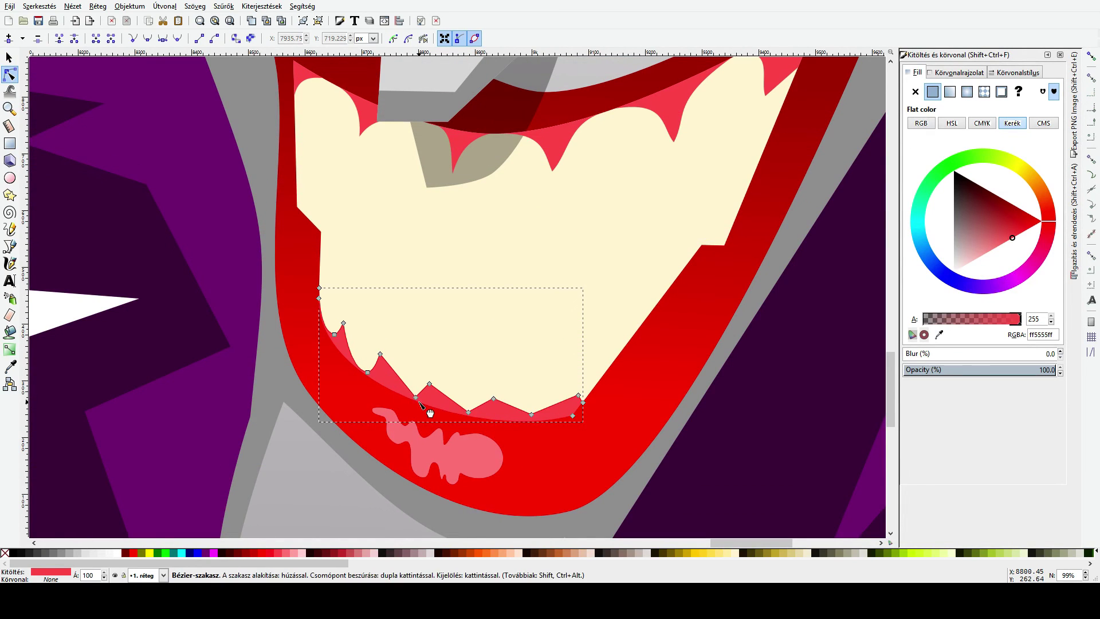
{"action": "left_click", "coordinate": [469, 413], "text": "ctrl"}
{"action": "left_click", "coordinate": [532, 414], "text": "ctrl"}
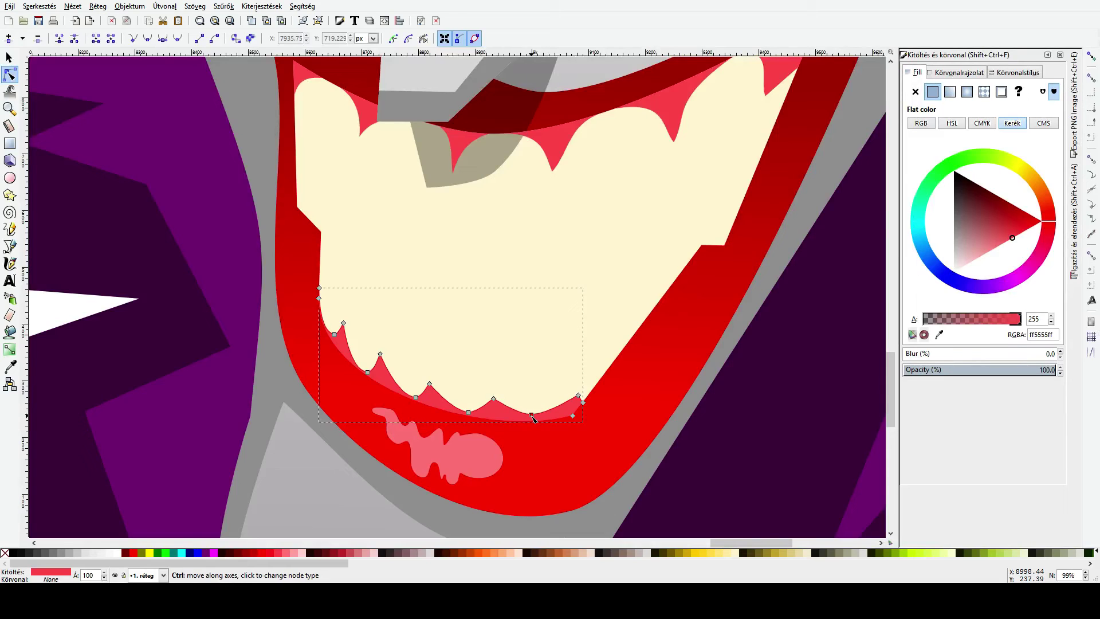
Step: Draw a thin closed sliver across the middle of the teeth from one mouth edge to the other, and fill it with light grey cccccc
{"action": "left_click", "coordinate": [491, 319]}
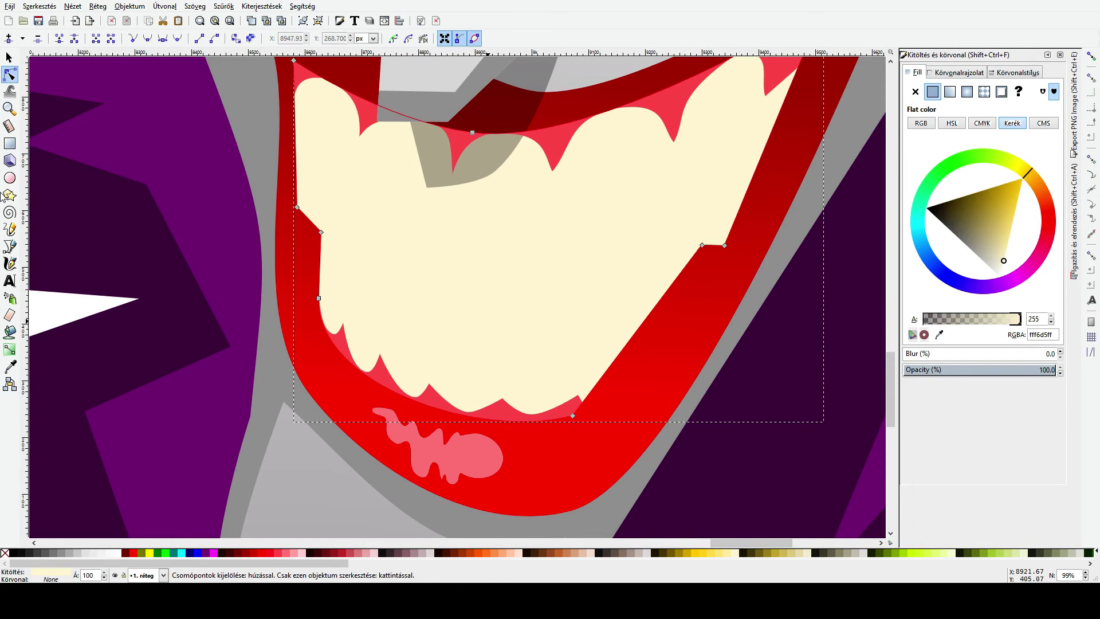
{"action": "left_click", "coordinate": [10, 246]}
{"action": "scroll", "coordinate": [404, 188], "scroll_direction": "down", "scroll_amount": 3}
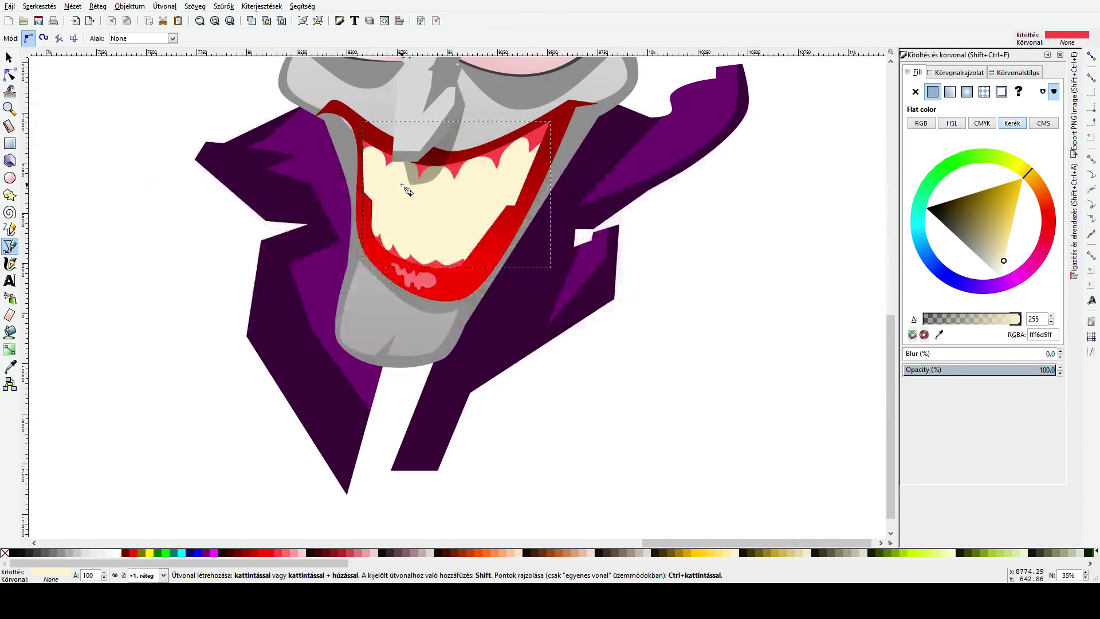
{"action": "left_click", "coordinate": [369, 200]}
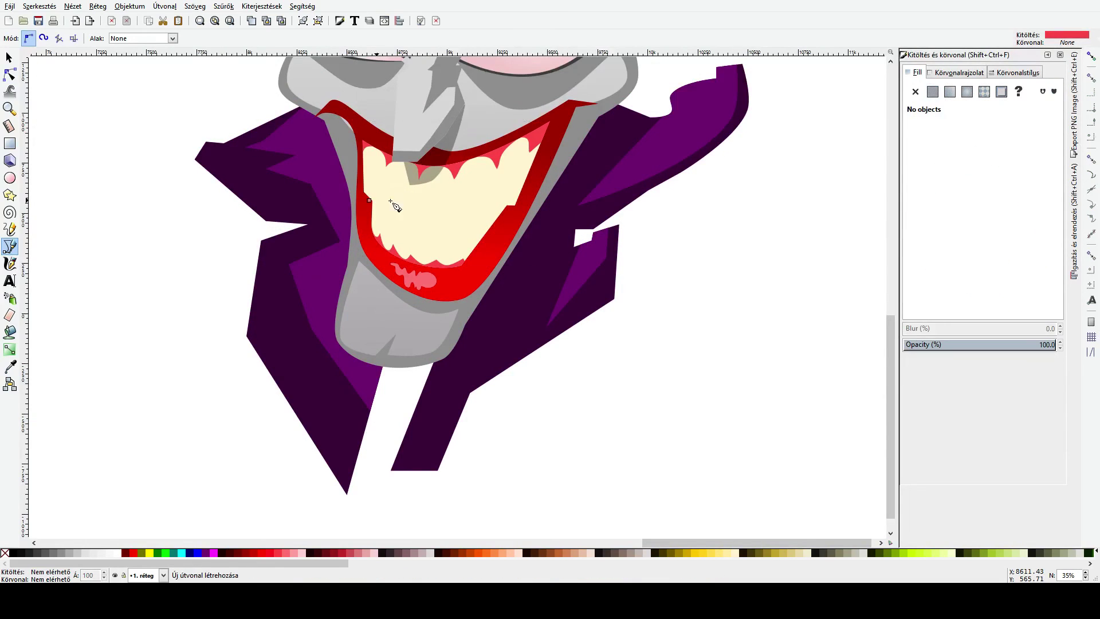
{"action": "left_click", "coordinate": [517, 205]}
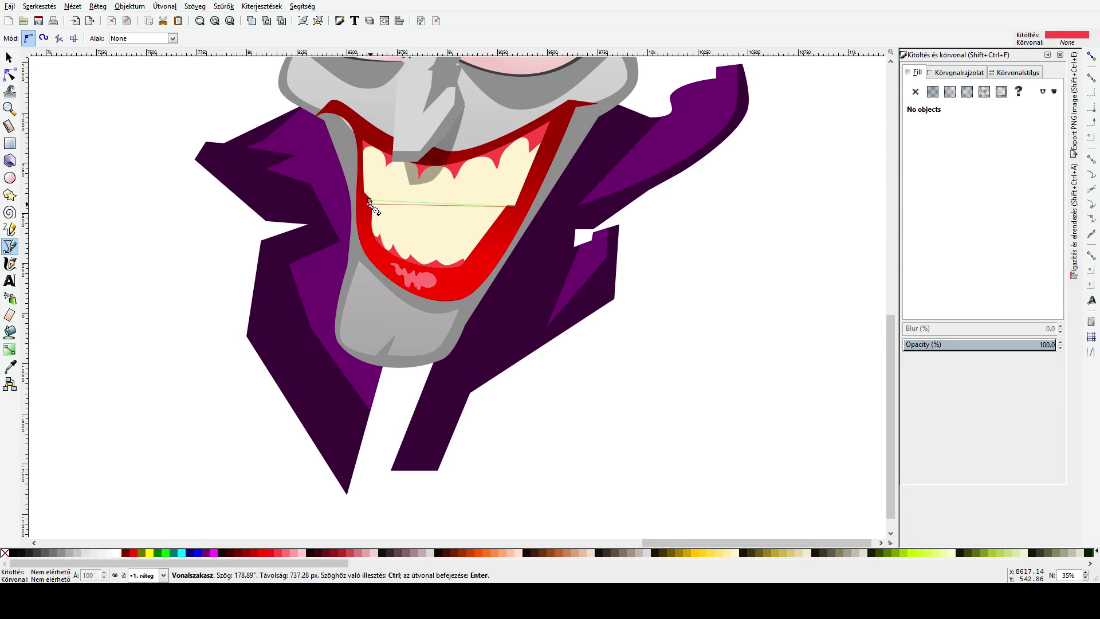
{"action": "left_click", "coordinate": [369, 202]}
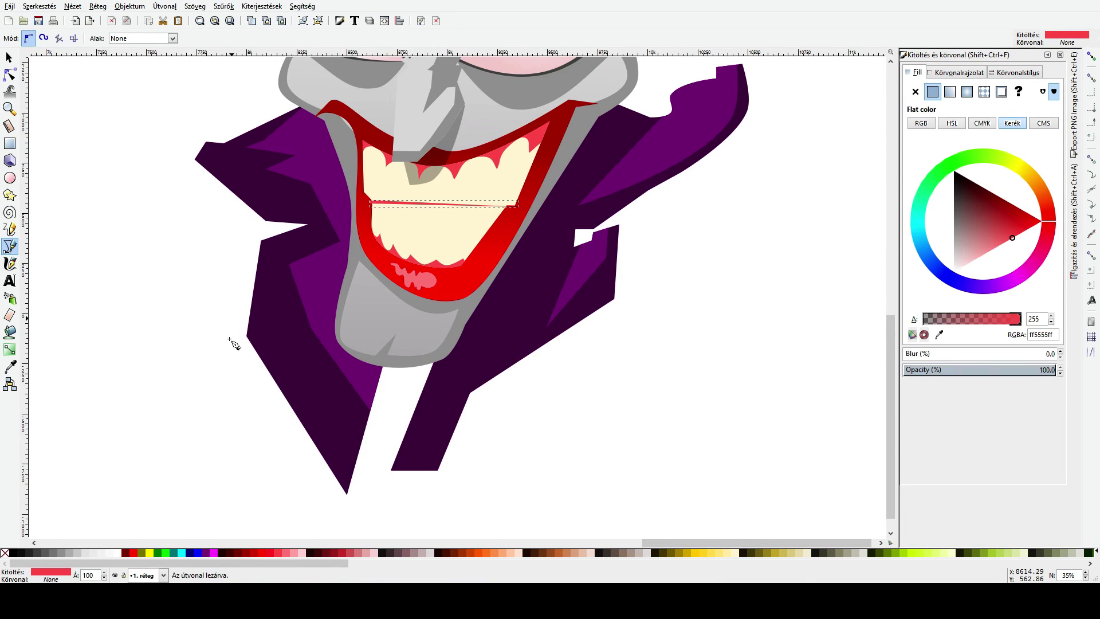
{"action": "left_click", "coordinate": [81, 553]}
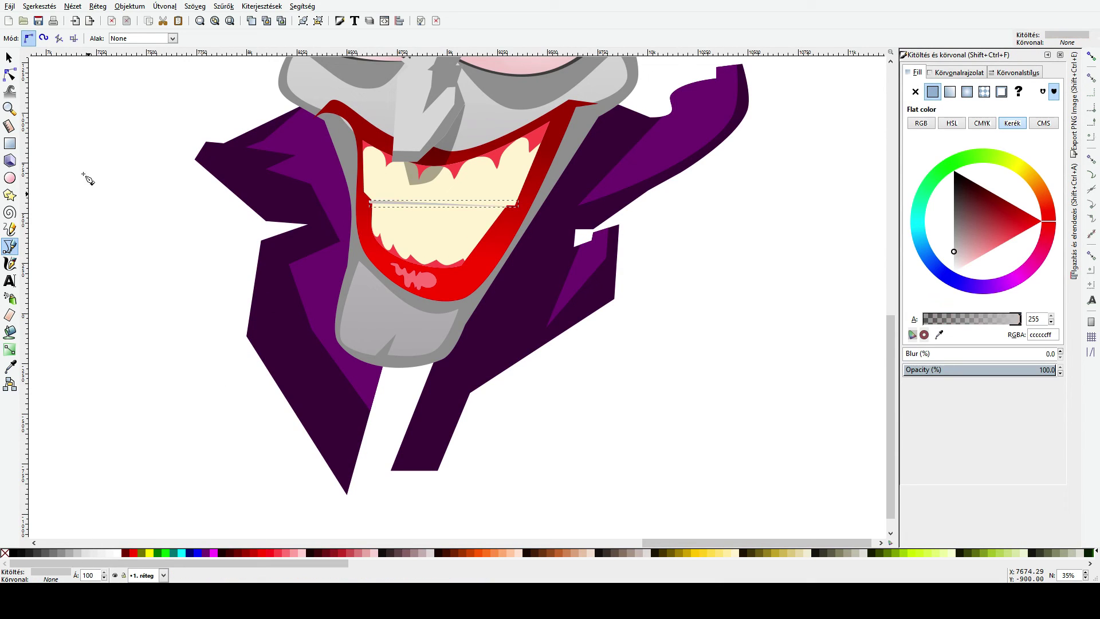
Step: Bend both long edges of the grey sliver downward into a thin curved line between the upper and lower teeth
{"action": "left_click", "coordinate": [9, 75]}
{"action": "scroll", "coordinate": [462, 196], "scroll_direction": "up", "scroll_amount": 3}
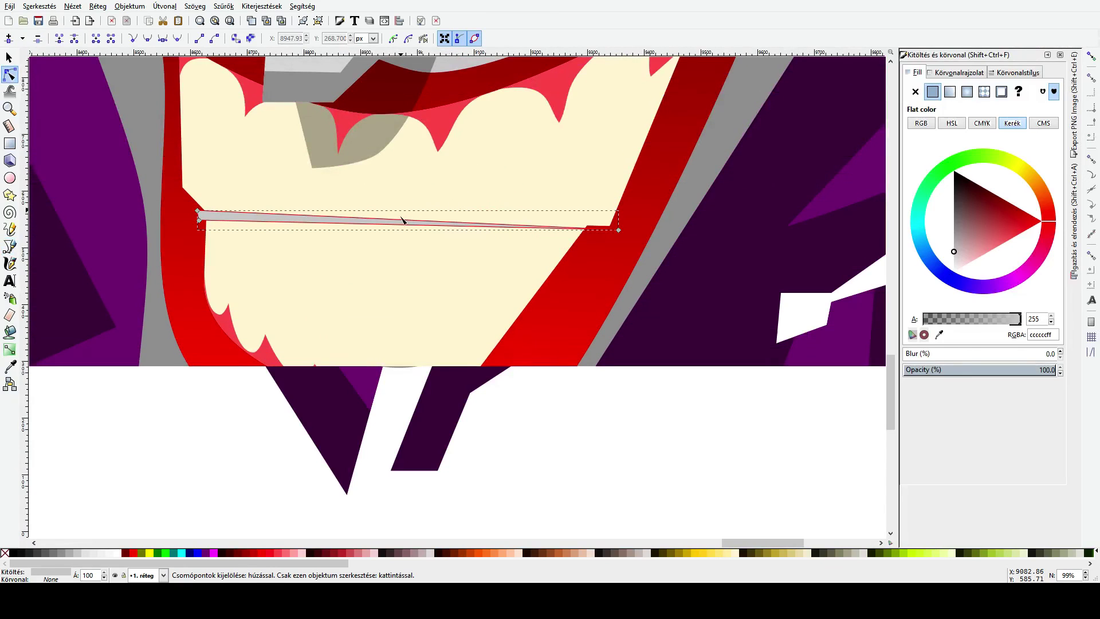
{"action": "left_click_drag", "start_coordinate": [389, 226], "coordinate": [378, 274]}
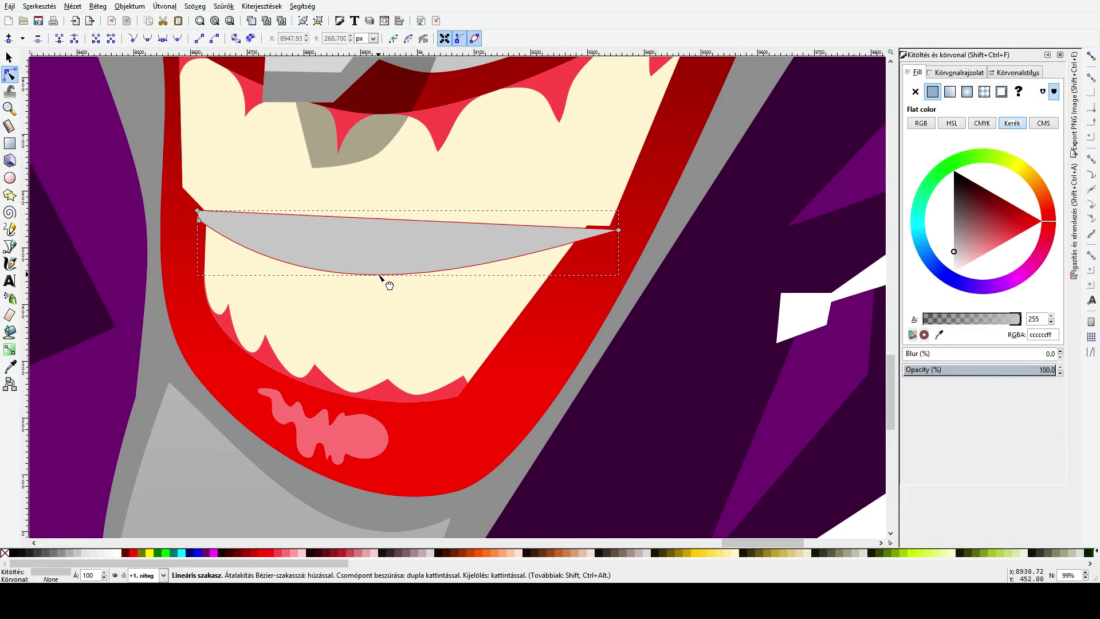
{"action": "left_click_drag", "start_coordinate": [385, 222], "coordinate": [364, 271]}
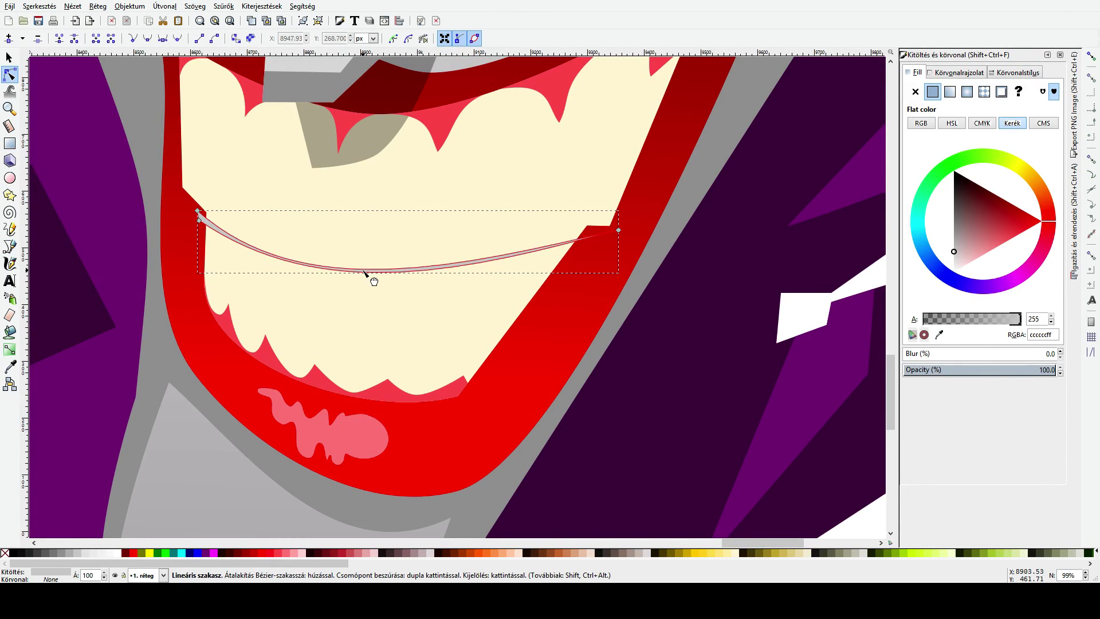
Step: Shift the end nodes of the grey curve slightly upward, and raise the teeth shape's right-hand corner to meet it
{"action": "left_click", "coordinate": [196, 205]}
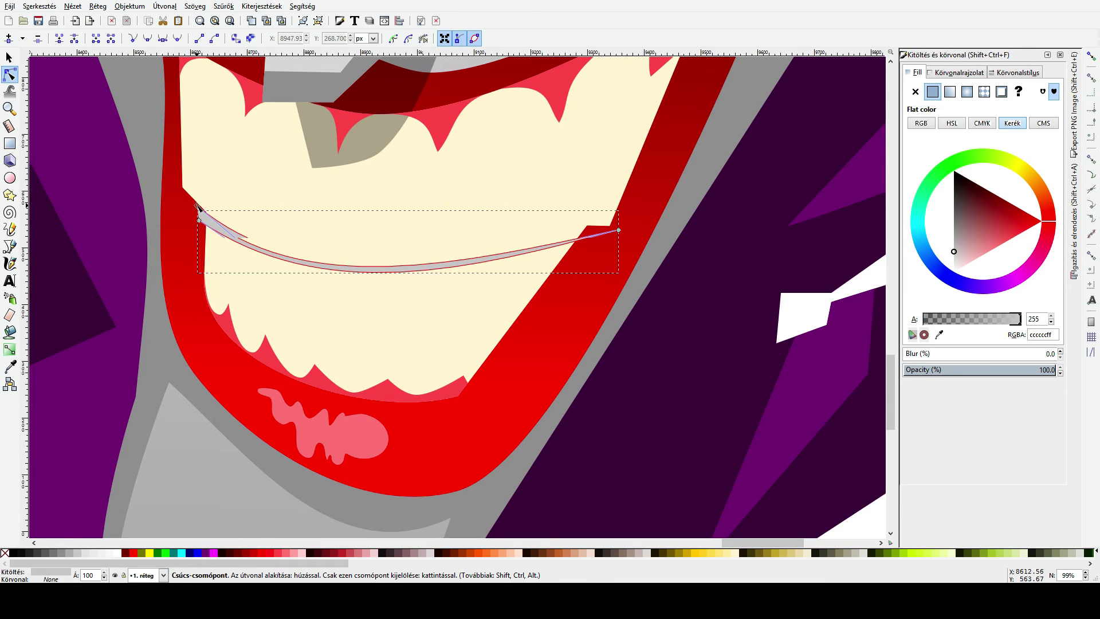
{"action": "left_click", "coordinate": [196, 205]}
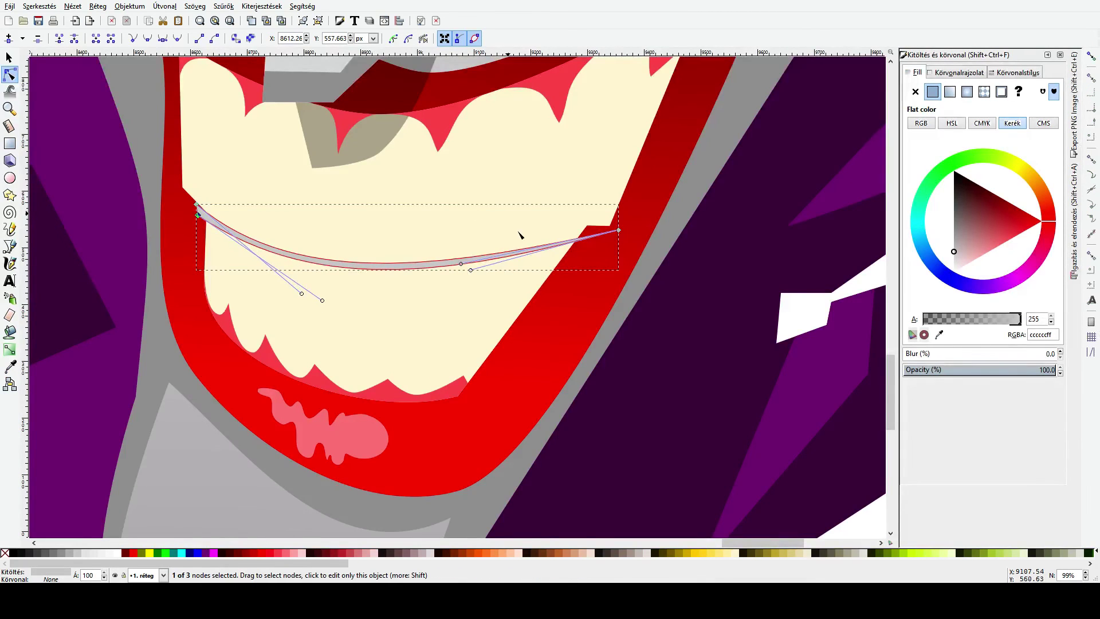
{"action": "left_click_drag", "start_coordinate": [620, 230], "coordinate": [612, 224]}
{"action": "left_click", "coordinate": [608, 227]}
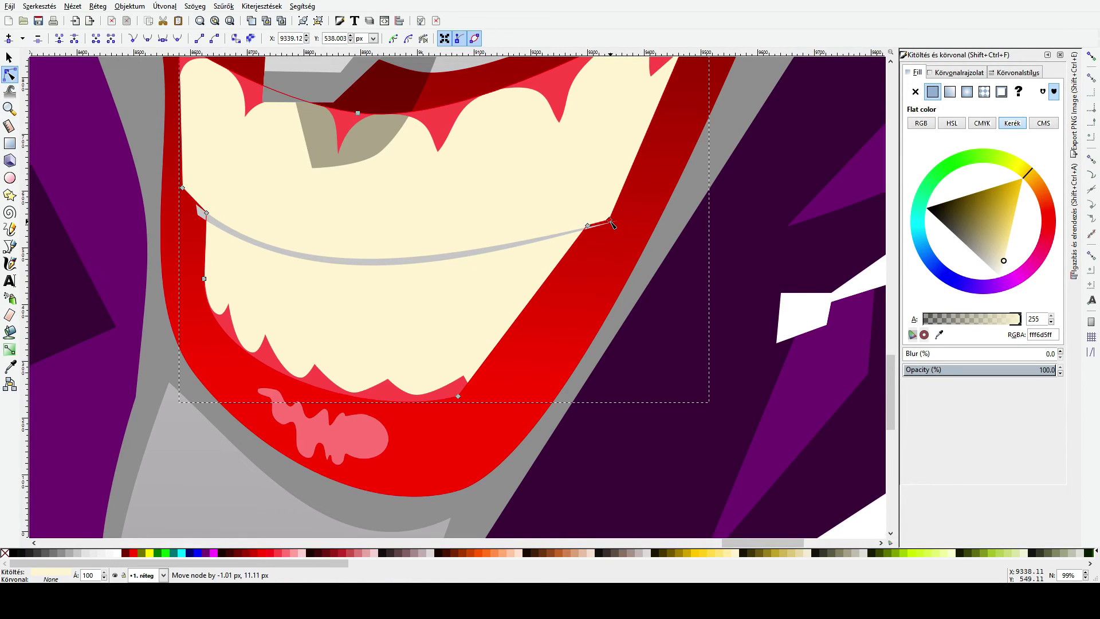
{"action": "left_click", "coordinate": [611, 225]}
{"action": "left_click", "coordinate": [611, 226]}
{"action": "left_click", "coordinate": [610, 225]}
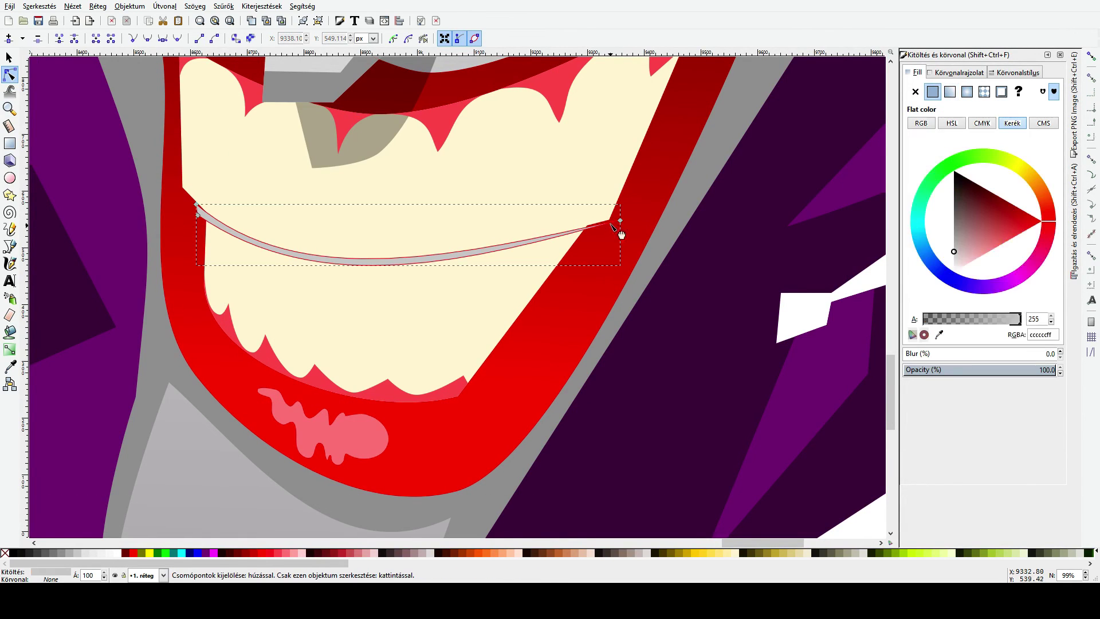
{"action": "left_click", "coordinate": [622, 219]}
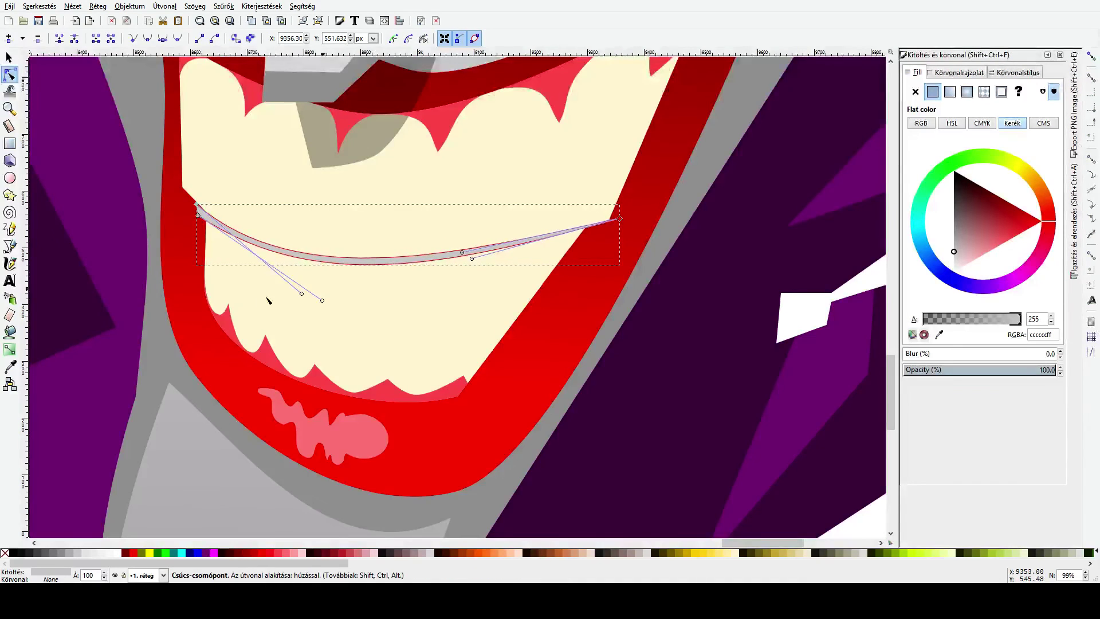
Step: Intersect the grey dividing curve with a duplicate of the teeth shape so its ends are trimmed to the teeth outline
{"action": "scroll", "coordinate": [269, 299], "scroll_direction": "down", "scroll_amount": 3}
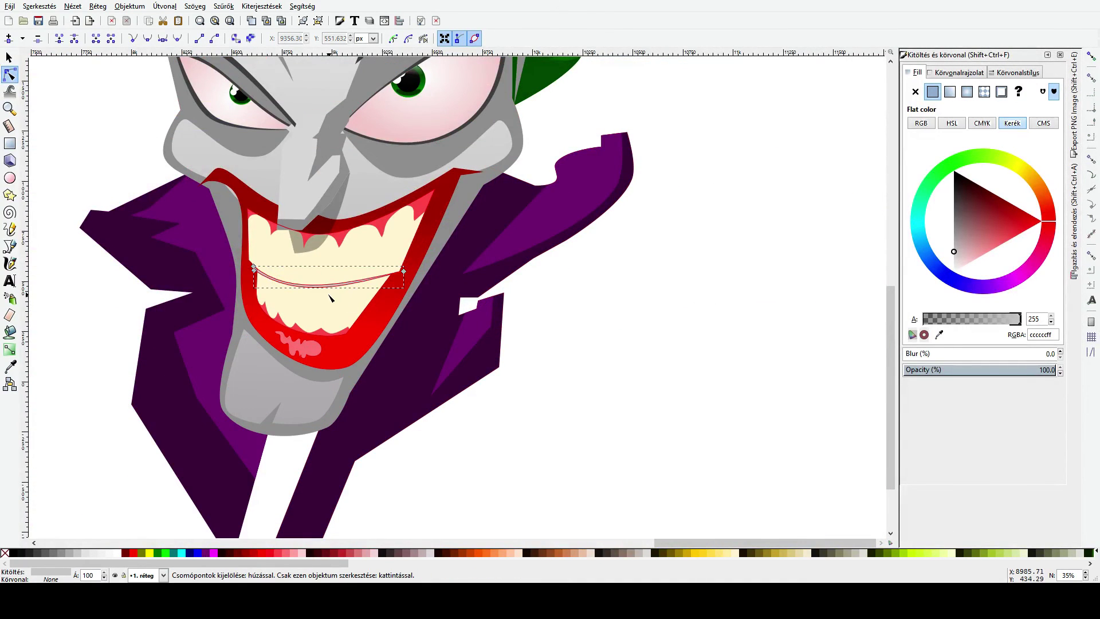
{"action": "scroll", "coordinate": [330, 280], "scroll_direction": "up", "scroll_amount": 3}
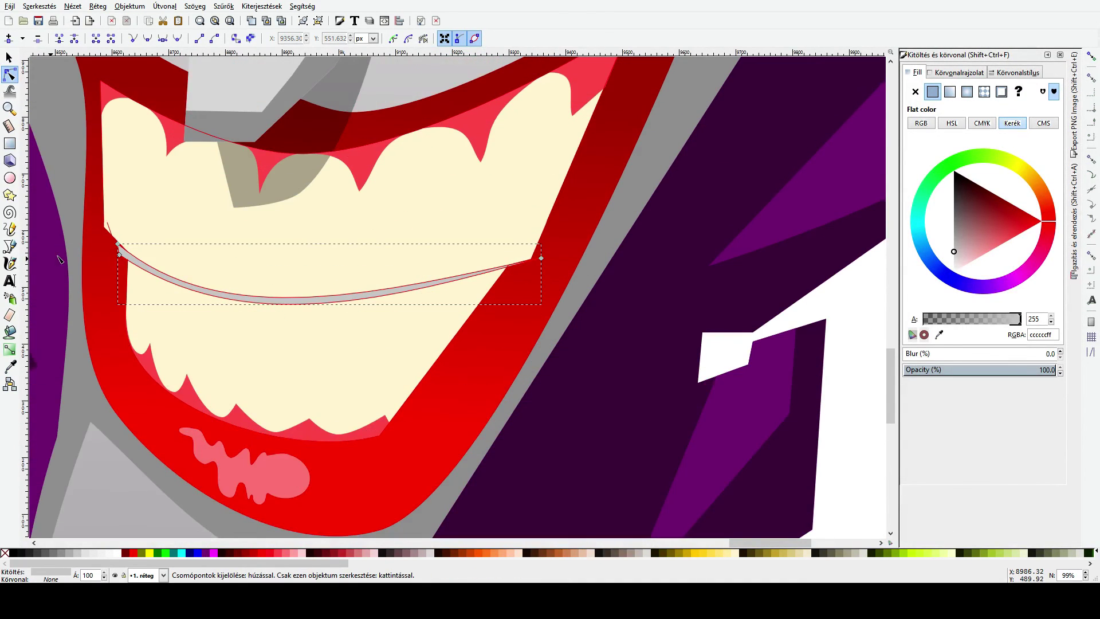
{"action": "left_click", "coordinate": [132, 217]}
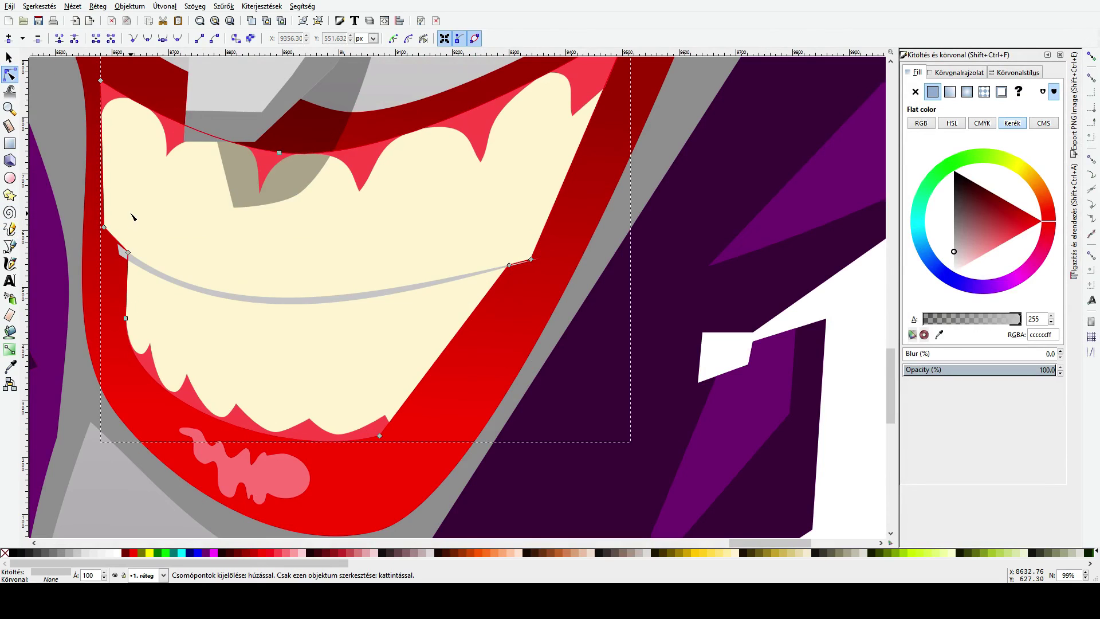
{"action": "left_click", "coordinate": [125, 258]}
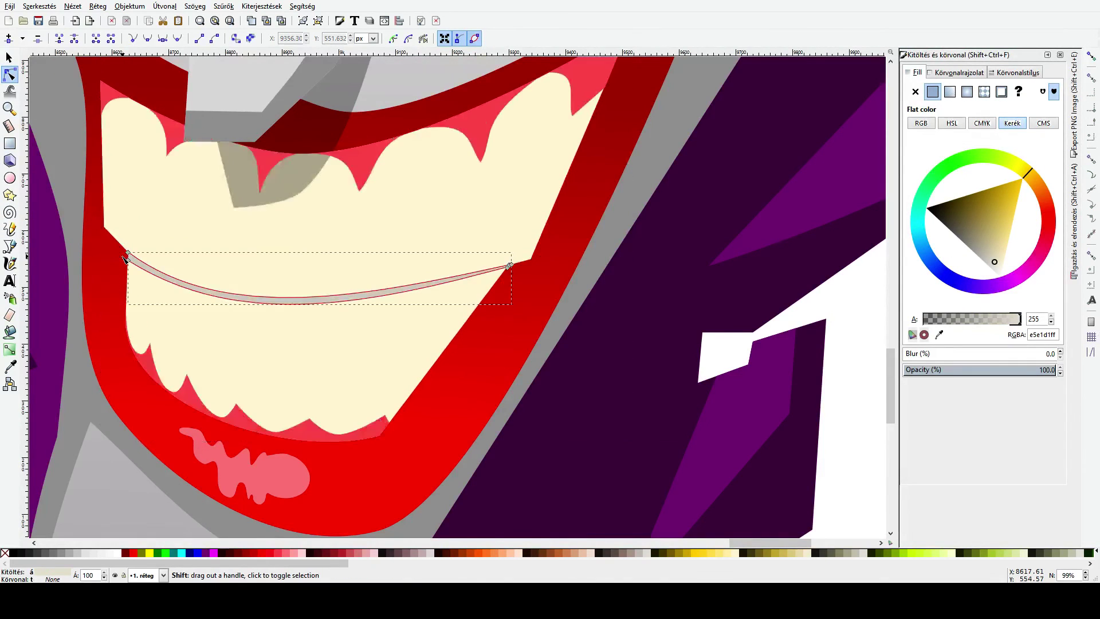
{"action": "key", "text": "s"}
{"action": "scroll", "coordinate": [124, 259], "scroll_direction": "down", "scroll_amount": 5}
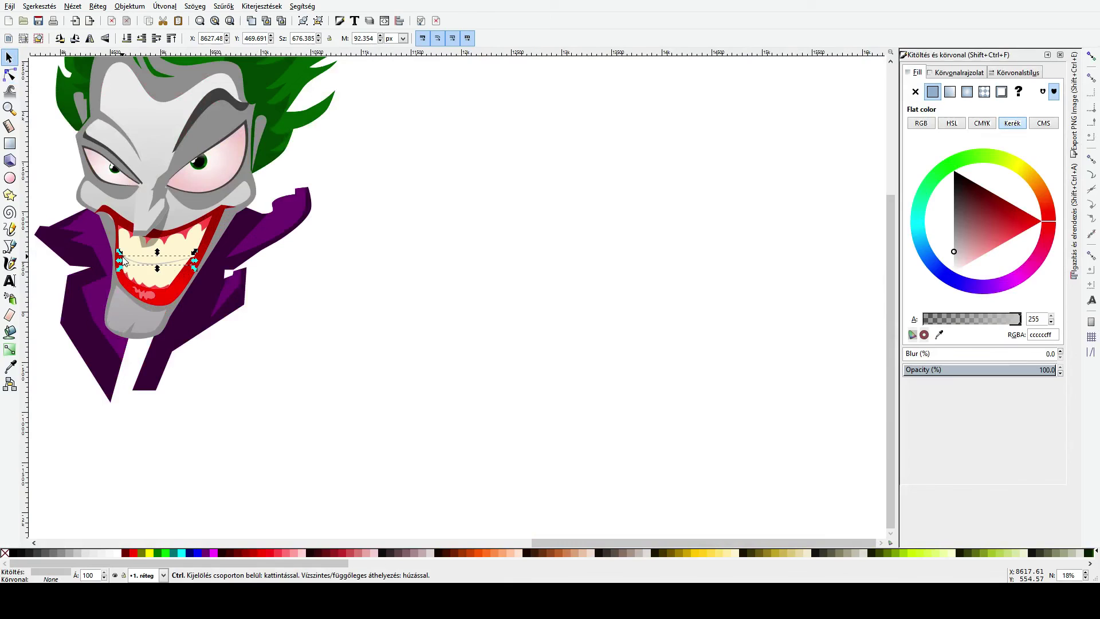
{"action": "left_click", "coordinate": [287, 250]}
{"action": "scroll", "coordinate": [286, 250], "scroll_direction": "left", "scroll_amount": 10}
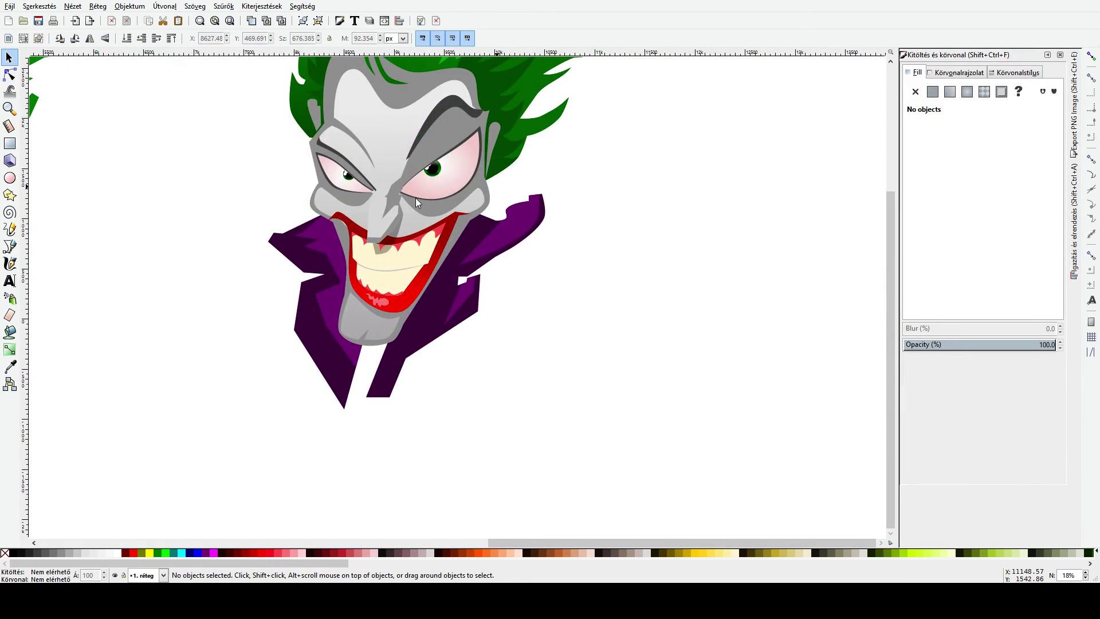
{"action": "scroll", "coordinate": [383, 202], "scroll_direction": "up", "scroll_amount": 2}
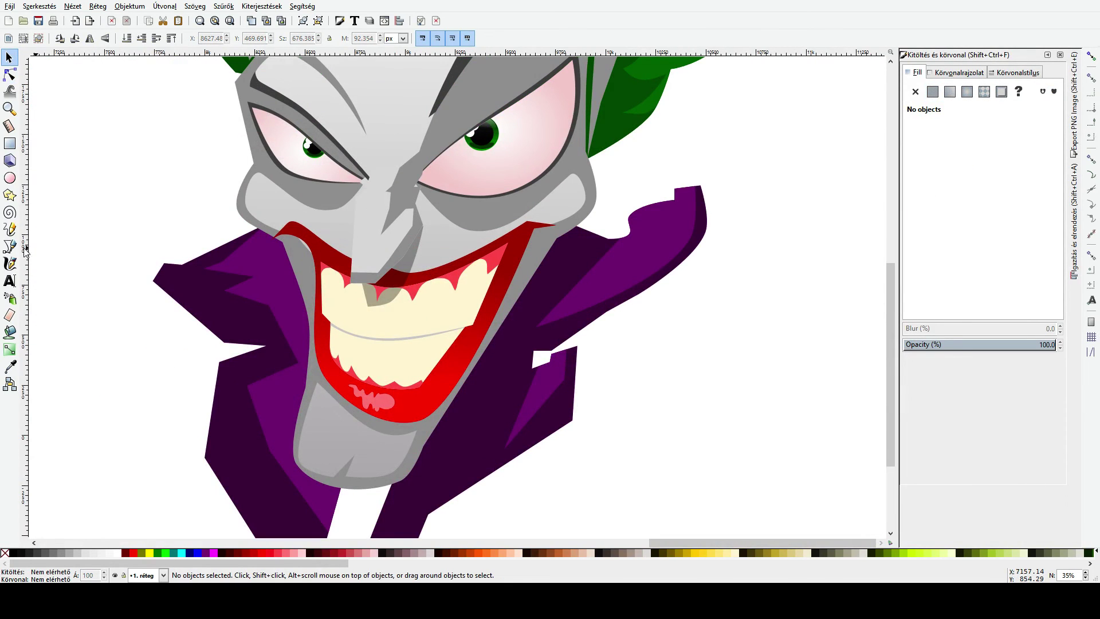
{"action": "left_click", "coordinate": [10, 247]}
{"action": "scroll", "coordinate": [380, 314], "scroll_direction": "up", "scroll_amount": 2}
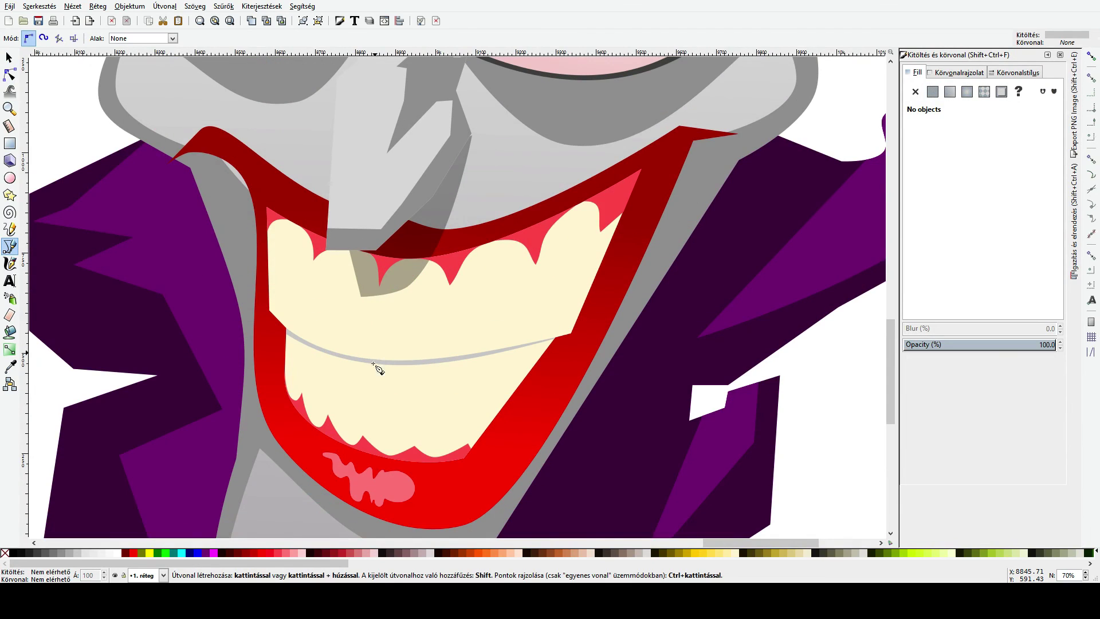
{"action": "key", "text": "s"}
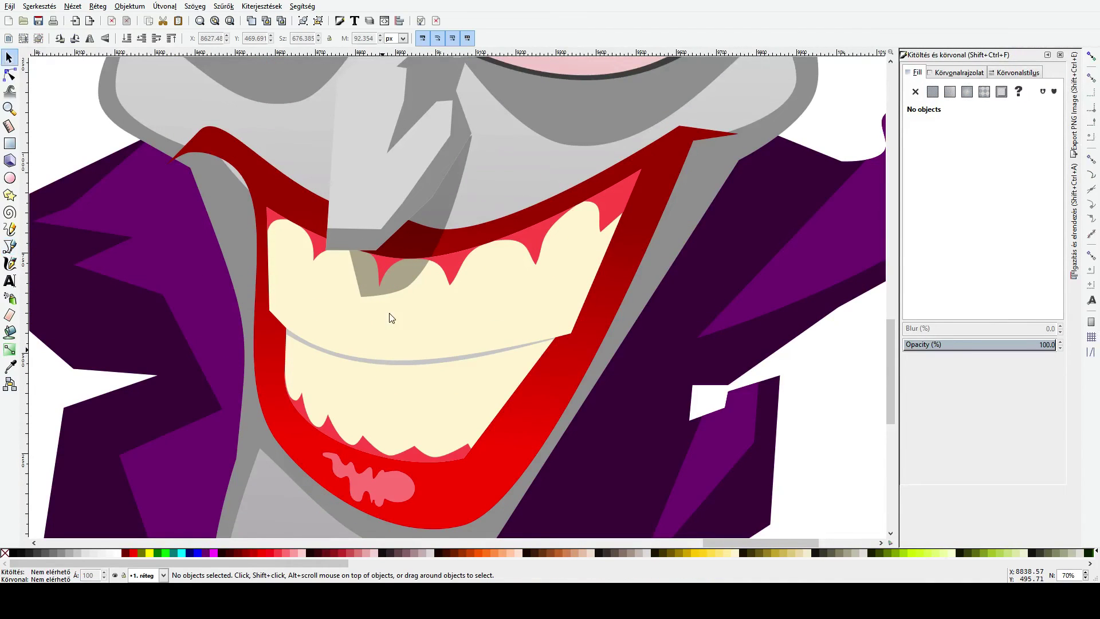
Step: Lower the upper red gum shape one level in the stacking order
{"action": "left_click", "coordinate": [452, 262]}
{"action": "key", "text": "Page_Down"}
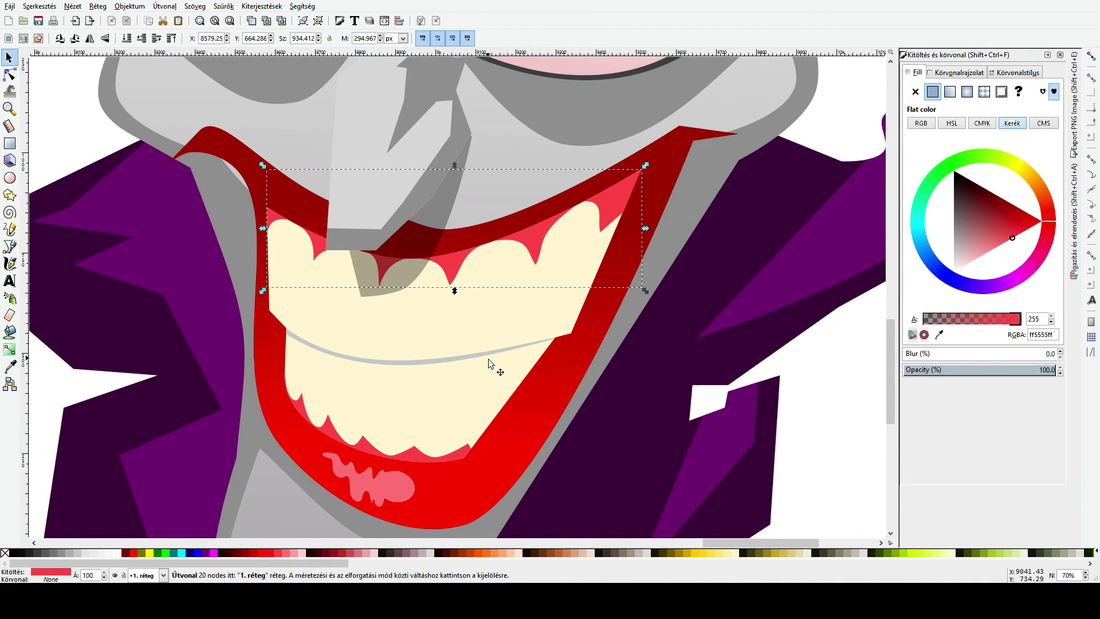
{"action": "key", "text": "minus"}
{"action": "key", "text": "minus"}
{"action": "key", "text": "minus"}
{"action": "key", "text": "Escape"}
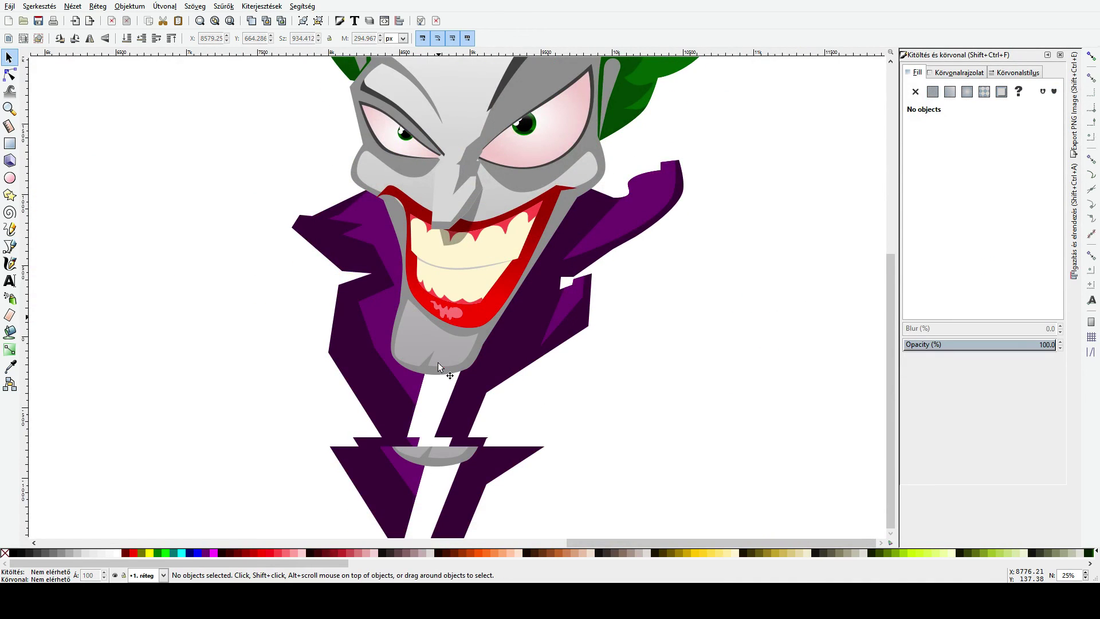
Step: Move the whole shaded portrait horizontally so that it stands closer to the flat-coloured version, with a clear gap between them
{"action": "scroll", "coordinate": [438, 367], "scroll_direction": "down", "scroll_amount": 4, "text": "ctrl"}
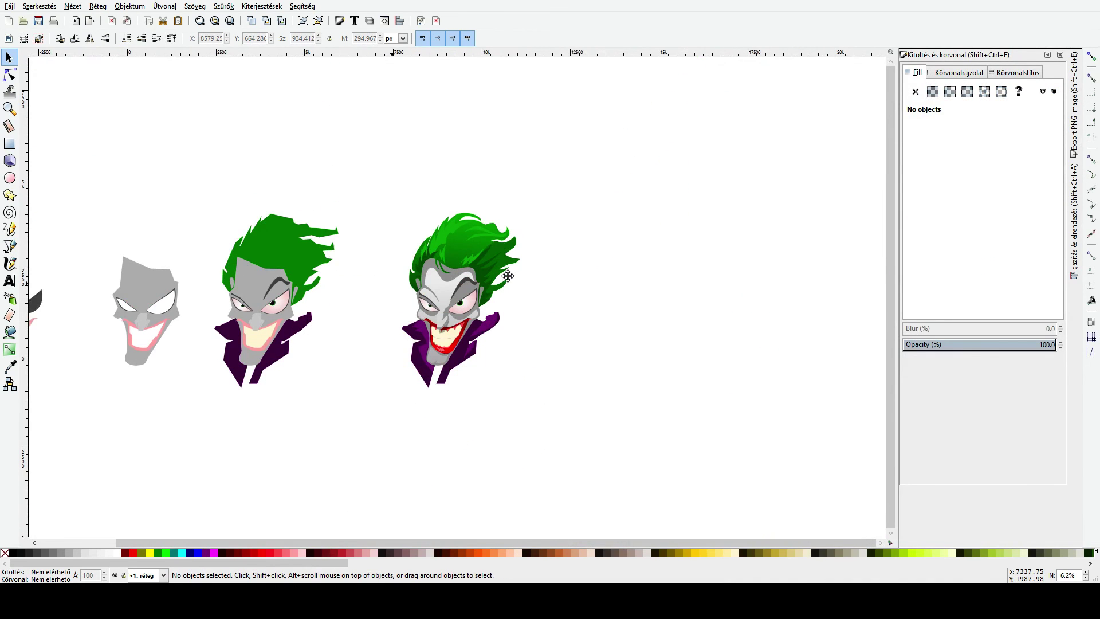
{"action": "scroll", "coordinate": [508, 275], "scroll_direction": "left", "scroll_amount": 5}
{"action": "left_click_drag", "start_coordinate": [593, 162], "coordinate": [825, 416]}
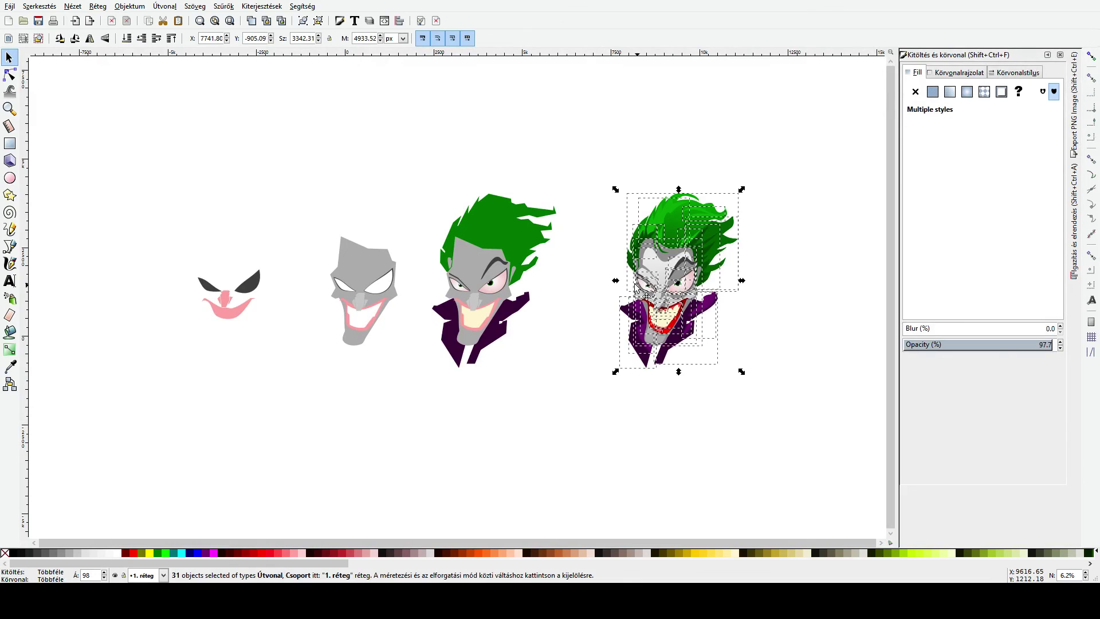
{"action": "left_click_drag", "start_coordinate": [646, 295], "coordinate": [605, 295]}
{"action": "left_click", "coordinate": [671, 172]}
{"action": "scroll", "coordinate": [676, 235], "scroll_direction": "up", "scroll_amount": 2, "text": "ctrl"}
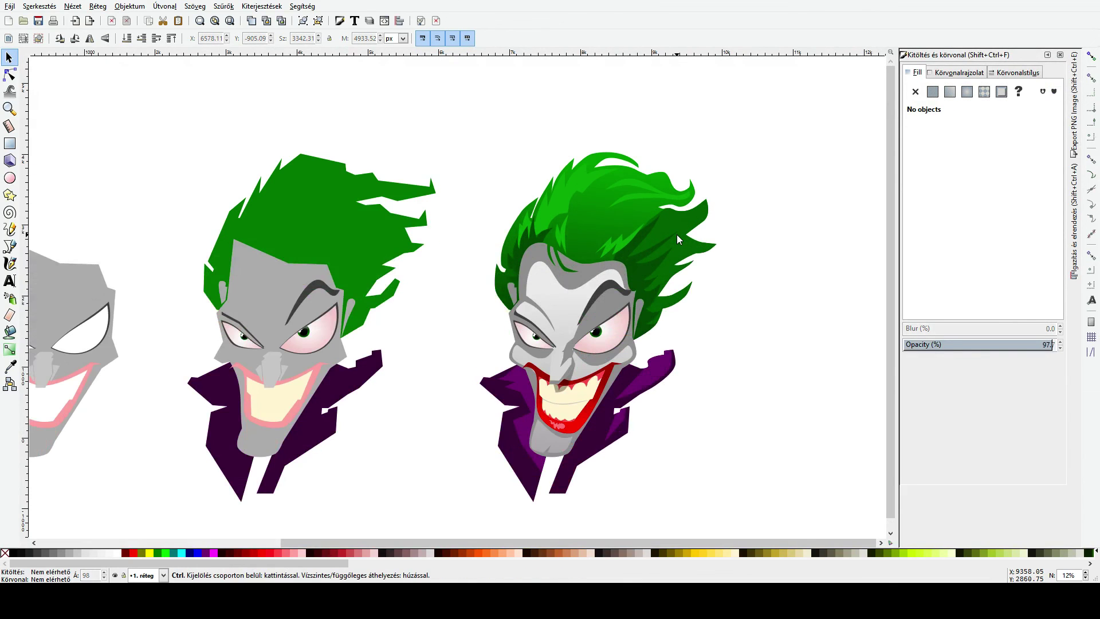
{"action": "scroll", "coordinate": [693, 270], "scroll_direction": "down", "scroll_amount": 1, "text": "ctrl"}
{"action": "mouse_move", "coordinate": [742, 137]}
{"action": "left_mouse_down"}
{"action": "mouse_move", "coordinate": [614, 499]}
{"action": "mouse_move", "coordinate": [518, 498]}
{"action": "left_mouse_up"}
{"action": "left_click_drag", "start_coordinate": [642, 321], "coordinate": [683, 321]}
{"action": "left_click", "coordinate": [780, 349]}
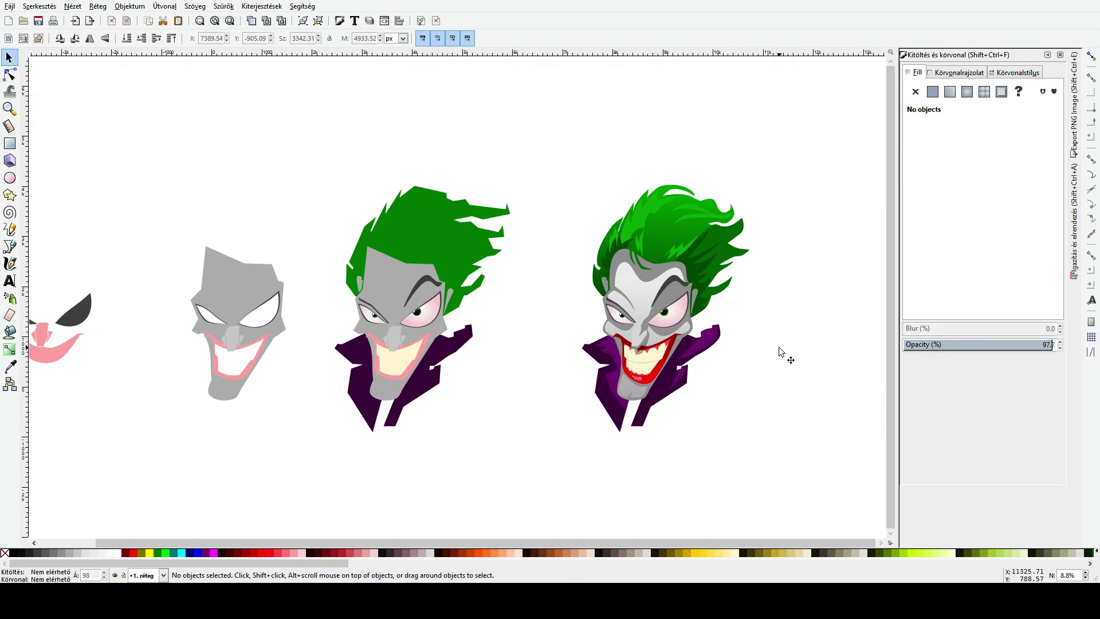
Step: Draw a small closed, jagged forked sliver on the forehead along the edge of the light highlight, just below the loose hair strands
{"action": "left_click_drag", "start_coordinate": [779, 351], "coordinate": [638, 351]}
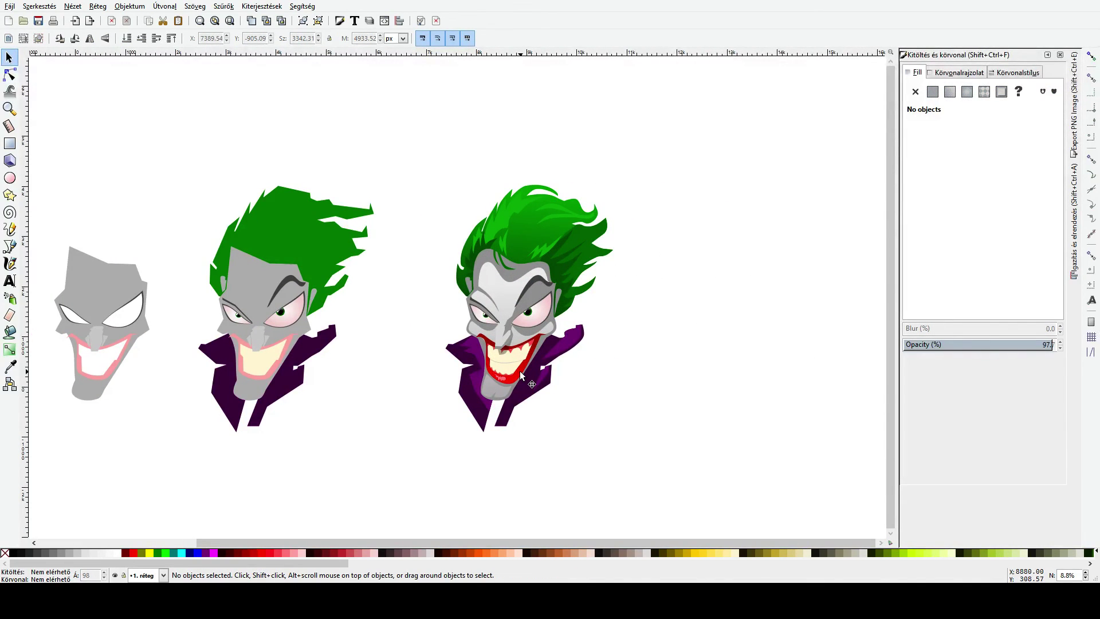
{"action": "key", "text": "ctrl"}
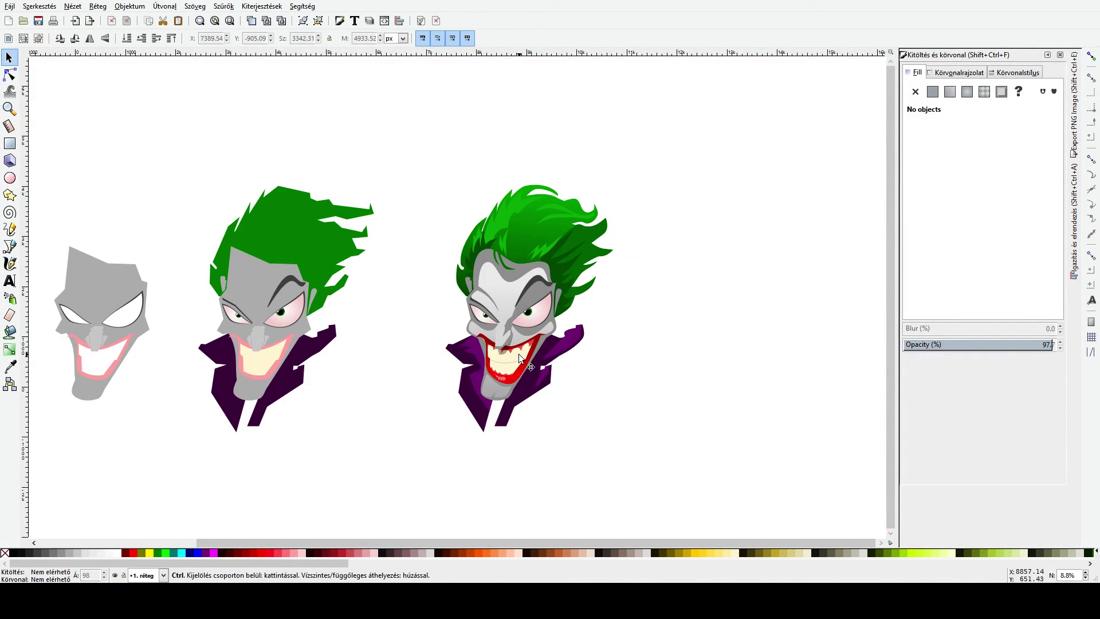
{"action": "scroll", "coordinate": [519, 358], "scroll_direction": "up", "scroll_amount": 3}
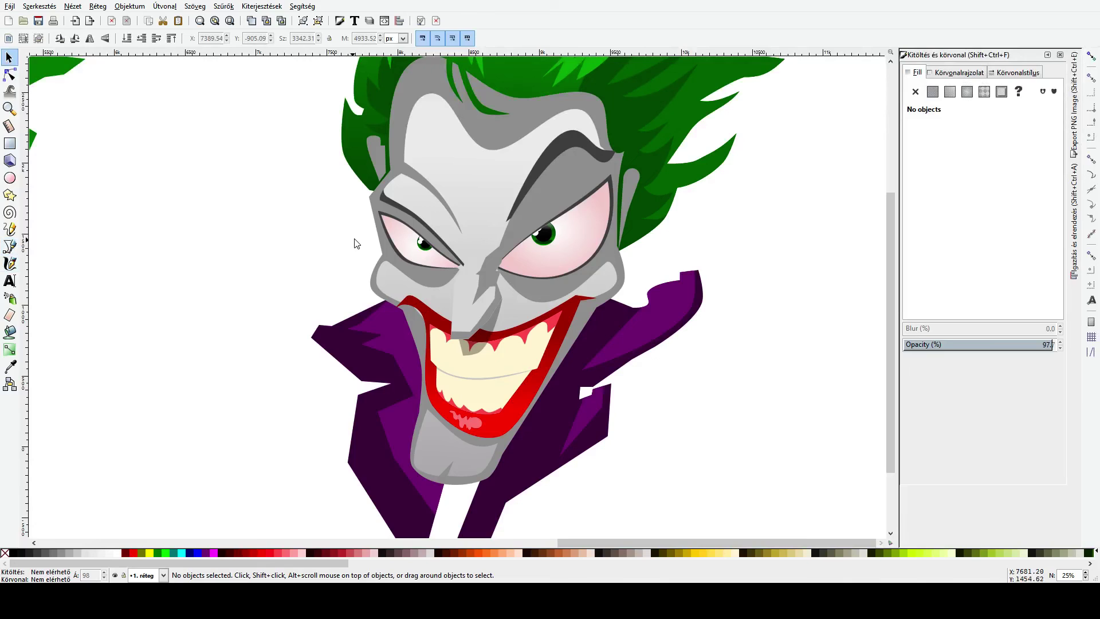
{"action": "scroll", "coordinate": [421, 215], "scroll_direction": "up", "scroll_amount": 4}
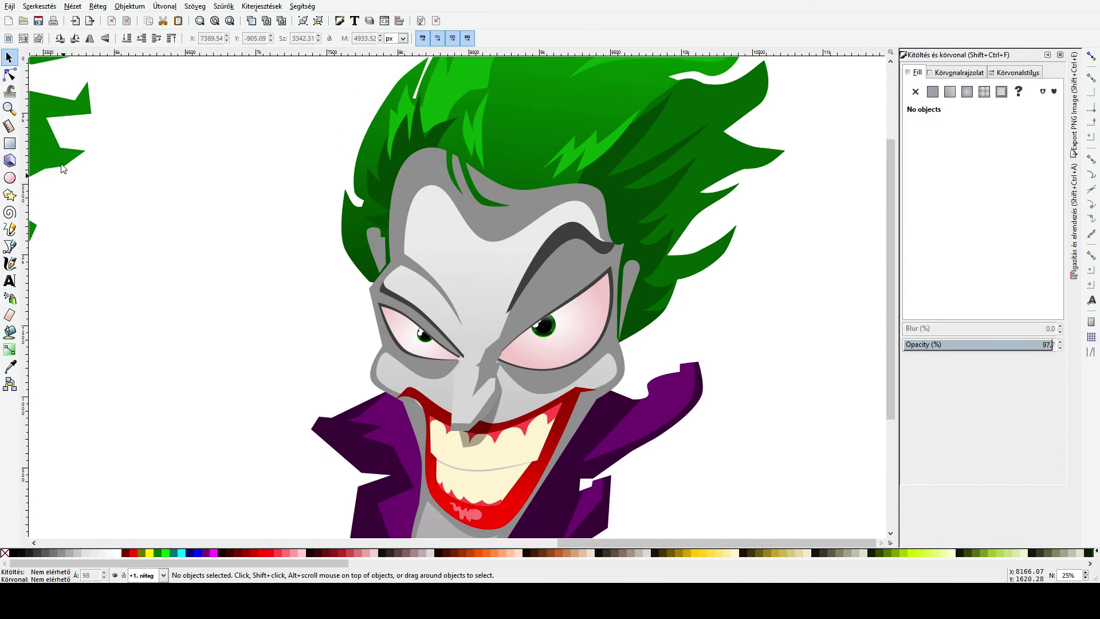
{"action": "left_click", "coordinate": [10, 247]}
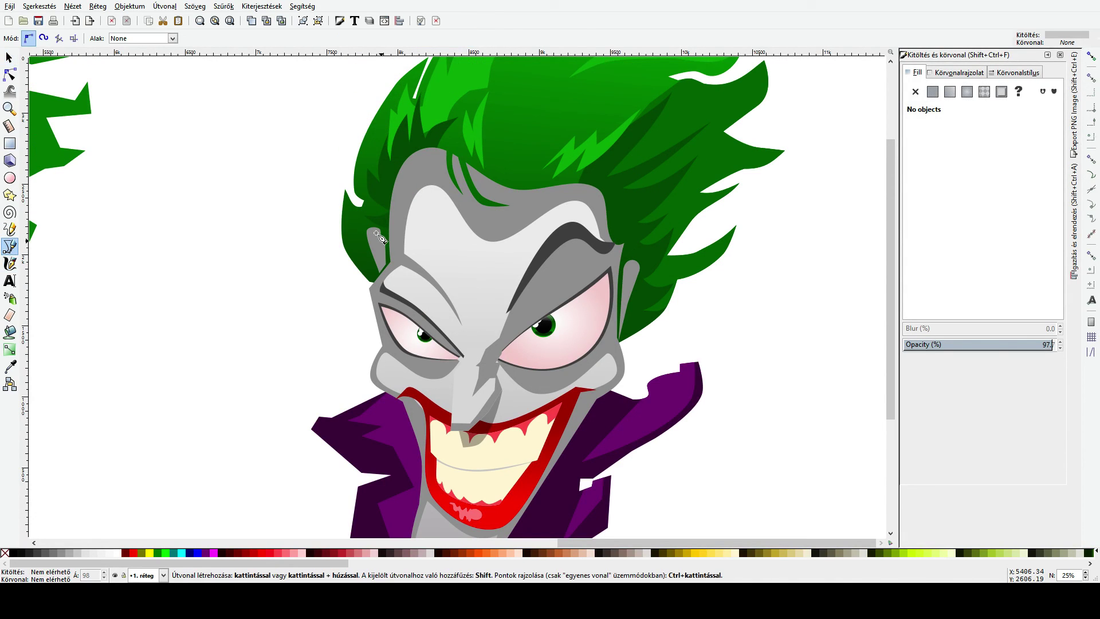
{"action": "left_click", "coordinate": [453, 197]}
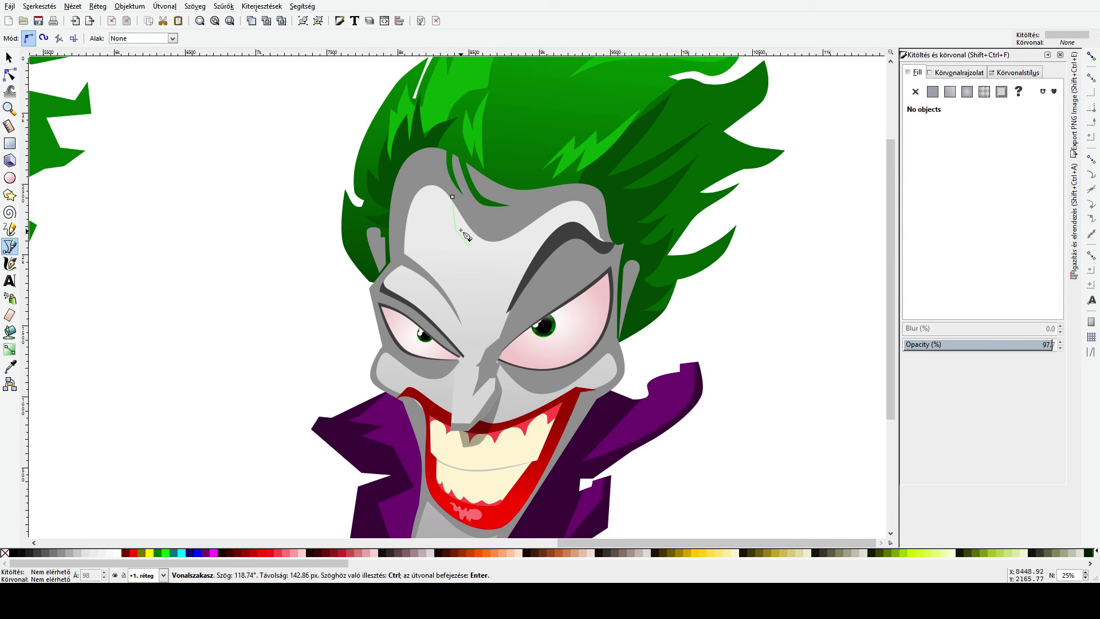
{"action": "left_click", "coordinate": [457, 230]}
{"action": "left_click", "coordinate": [479, 240]}
{"action": "left_click", "coordinate": [464, 225]}
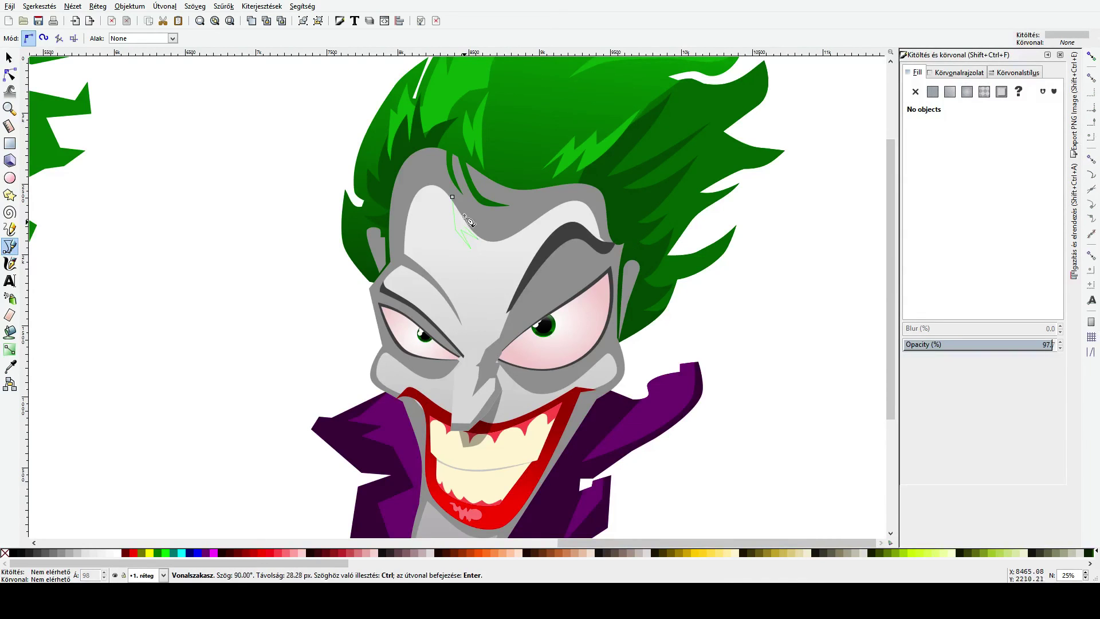
{"action": "left_click", "coordinate": [464, 210]}
{"action": "left_click", "coordinate": [452, 197]}
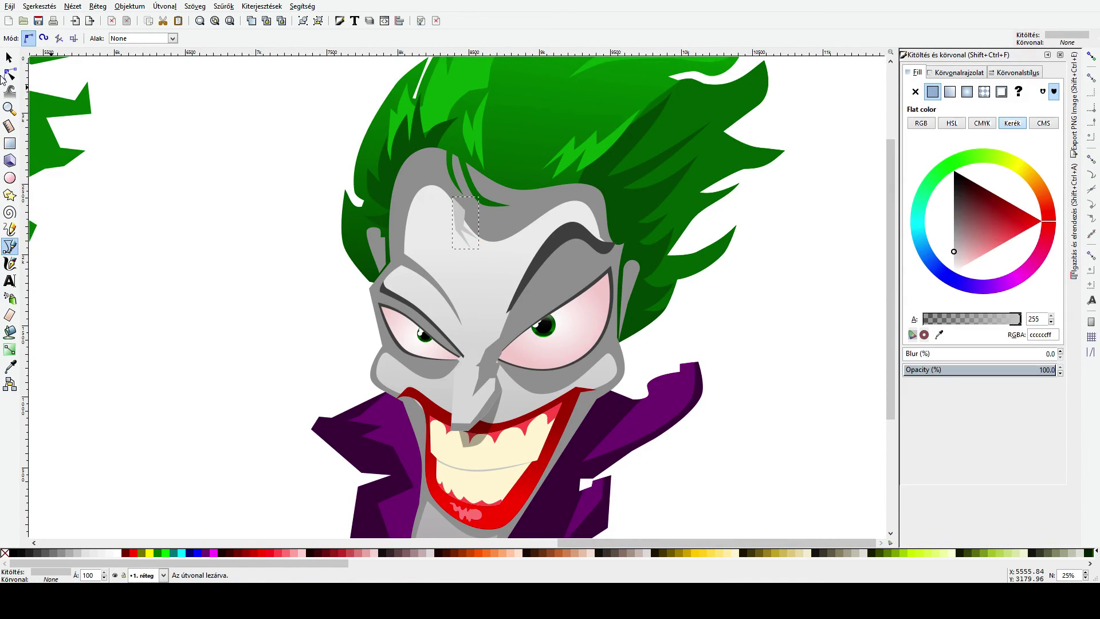
Step: Subtract the forked sliver from the light face highlight so it cuts a jagged wrinkle into the forehead edge
{"action": "key", "text": "n"}
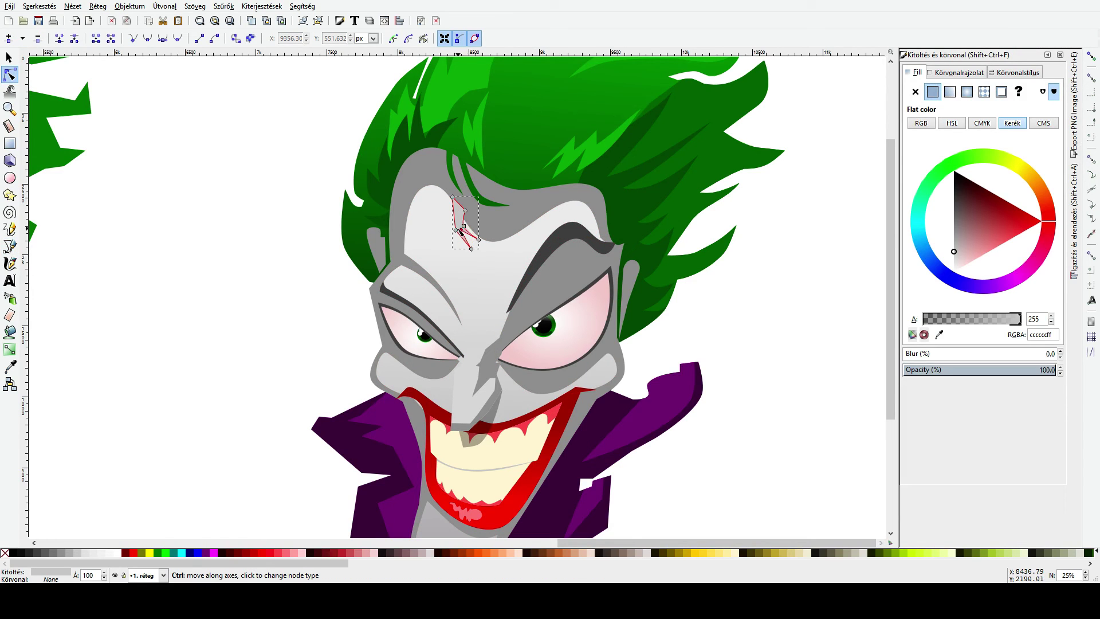
{"action": "key", "text": "s"}
{"action": "left_click", "coordinate": [432, 213]}
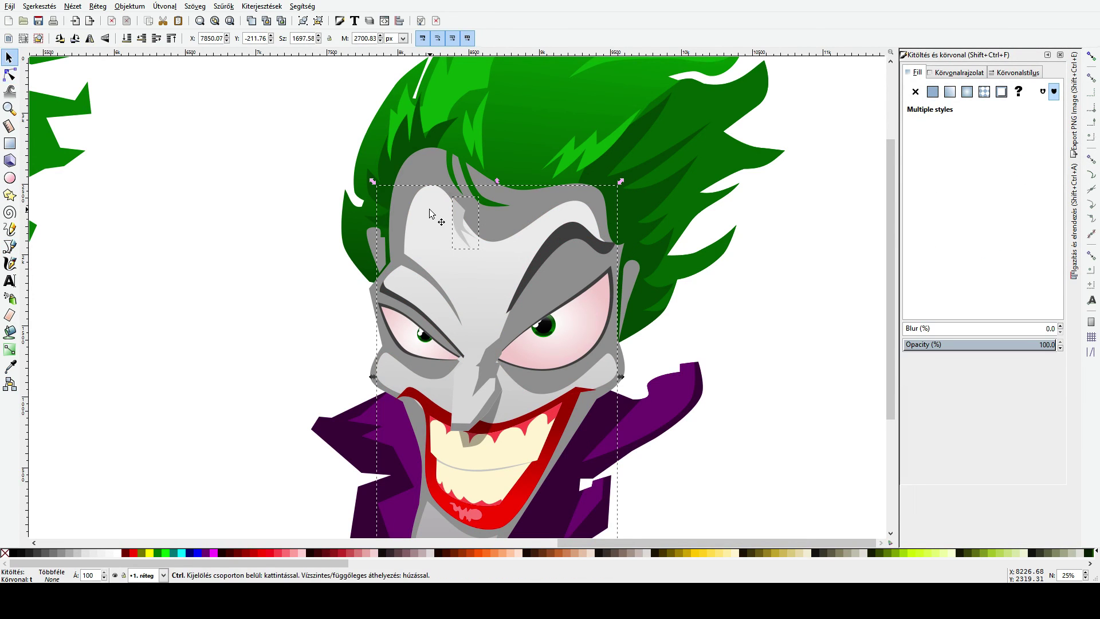
{"action": "left_click", "coordinate": [431, 213], "text": "ctrl"}
{"action": "left_click", "coordinate": [253, 319]}
{"action": "scroll", "coordinate": [255, 321], "scroll_direction": "down", "scroll_amount": 2}
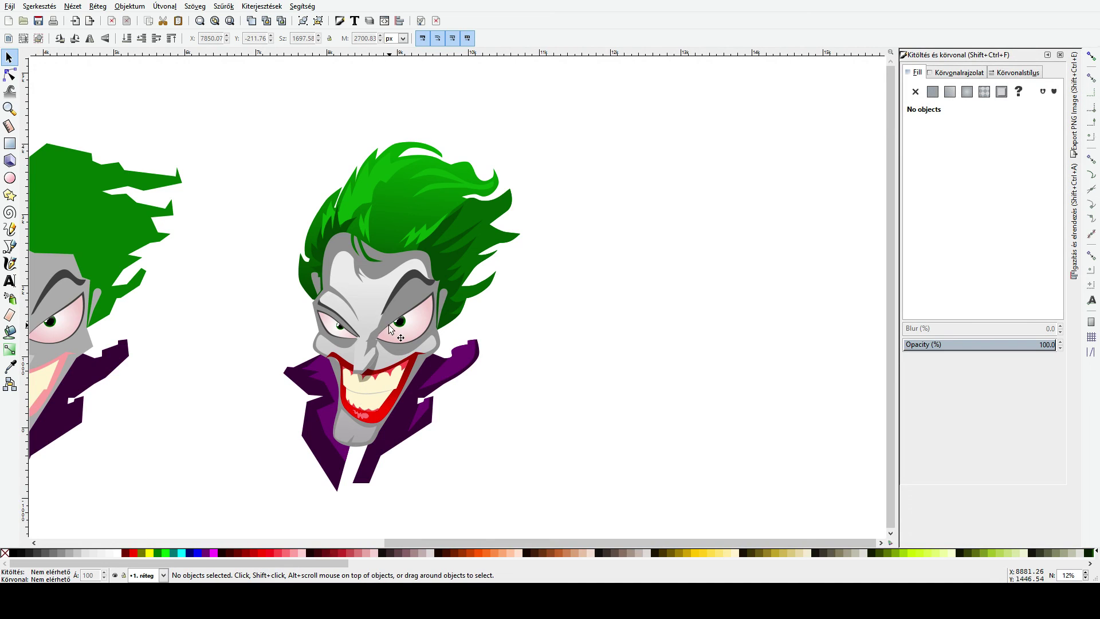
Step: Reshape the upper edge of the dark green back-hair shape where it meets the brighter hair on top
{"action": "scroll", "coordinate": [373, 294], "scroll_direction": "up", "scroll_amount": 1}
{"action": "scroll", "coordinate": [375, 298], "scroll_direction": "up", "scroll_amount": 1}
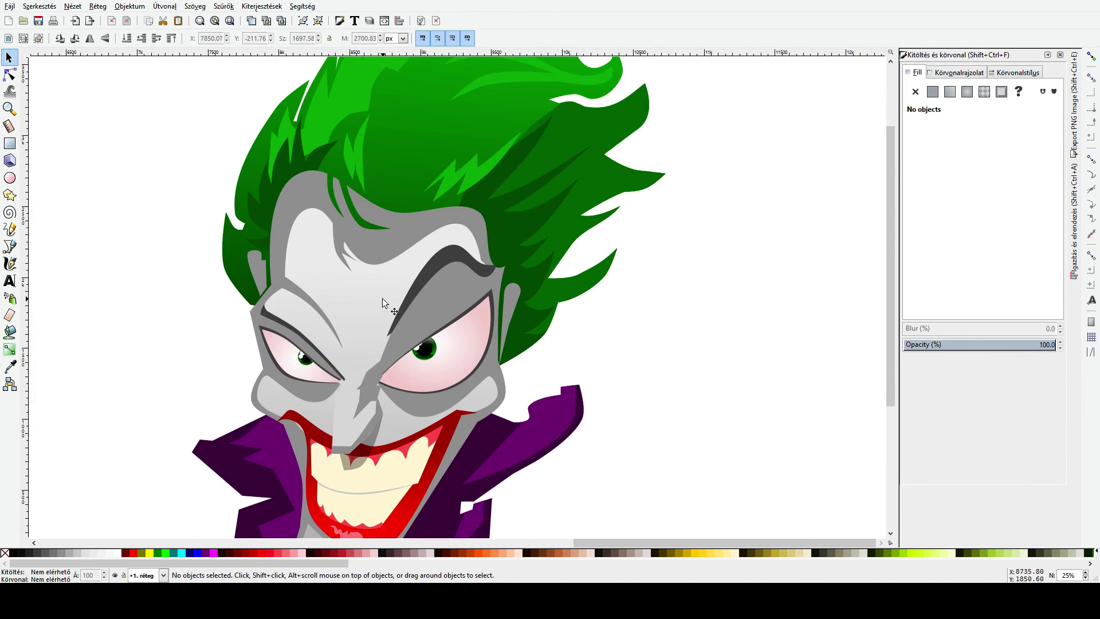
{"action": "scroll", "coordinate": [383, 298], "scroll_direction": "up", "scroll_amount": 4}
{"action": "left_click", "coordinate": [9, 74]}
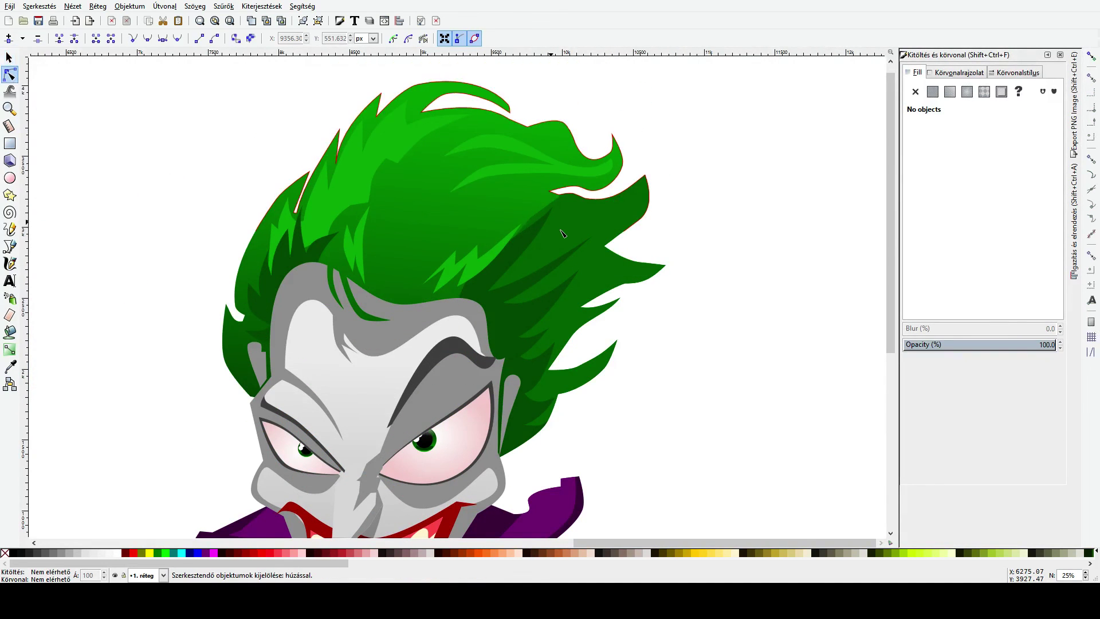
{"action": "left_click", "coordinate": [530, 220]}
{"action": "mouse_move", "coordinate": [530, 219]}
{"action": "left_mouse_down"}
{"action": "mouse_move", "coordinate": [520, 225]}
{"action": "mouse_move", "coordinate": [542, 216]}
{"action": "left_mouse_up"}
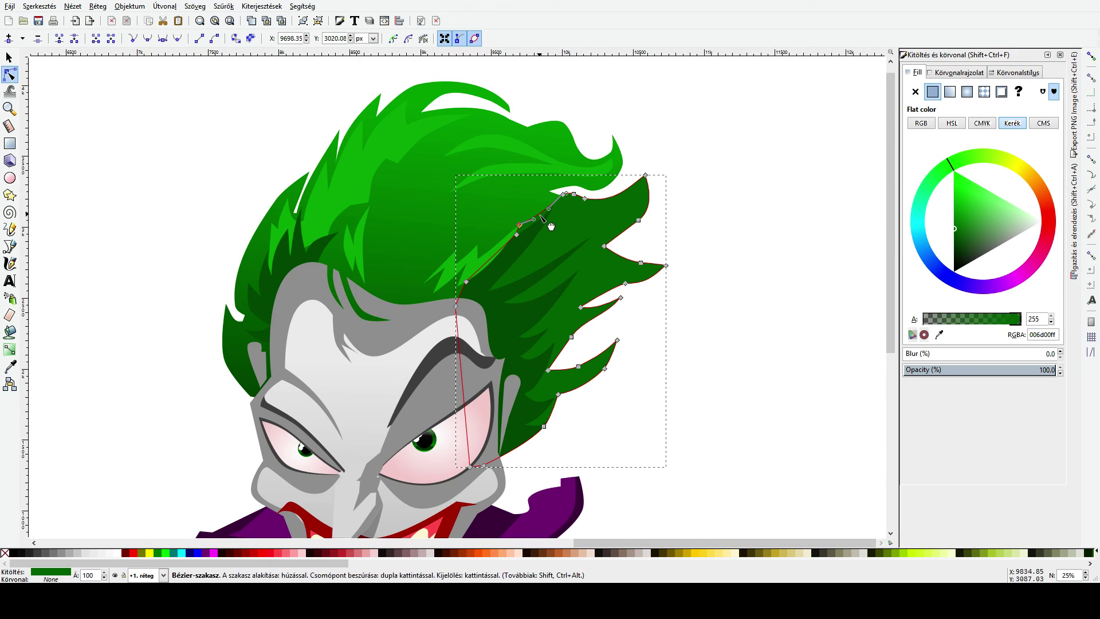
{"action": "left_click", "coordinate": [716, 265]}
{"action": "scroll", "coordinate": [668, 275], "scroll_direction": "down", "scroll_amount": 4, "text": "ctrl"}
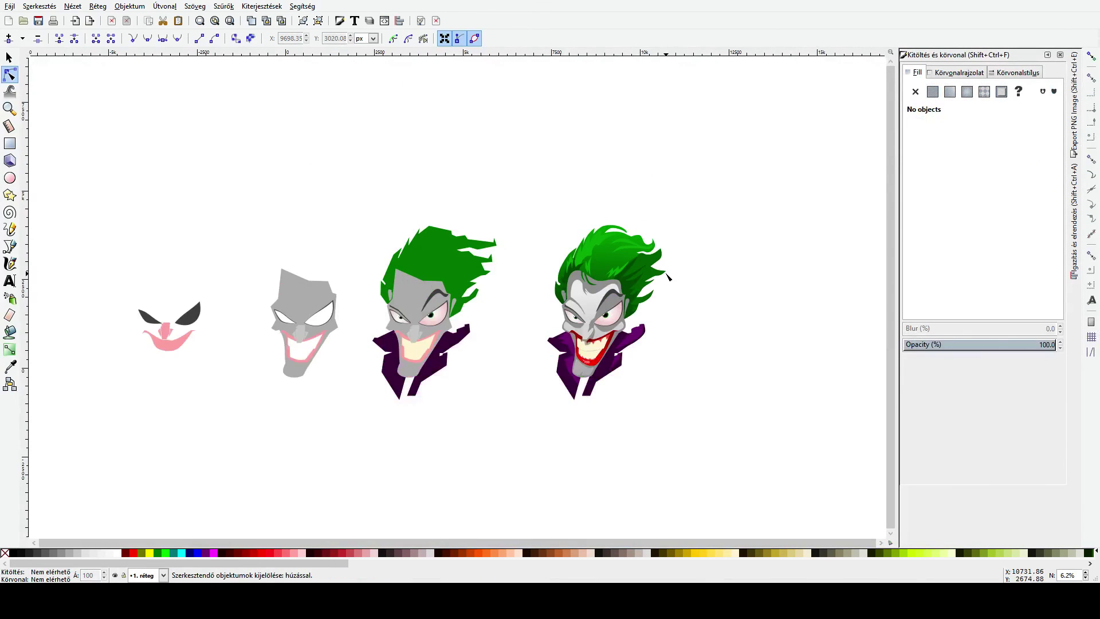
Step: Draw a closed three-pronged frown wrinkle between the eyebrows, just above the bridge of the nose
{"action": "scroll", "coordinate": [641, 128], "scroll_direction": "up", "scroll_amount": 3}
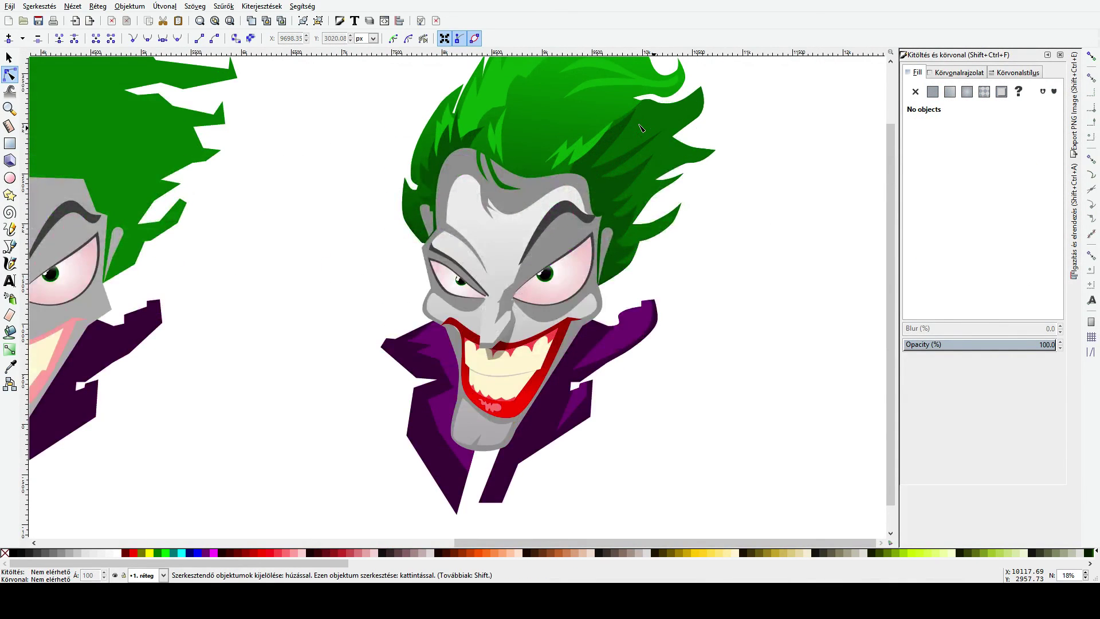
{"action": "scroll", "coordinate": [502, 288], "scroll_direction": "up", "scroll_amount": 2}
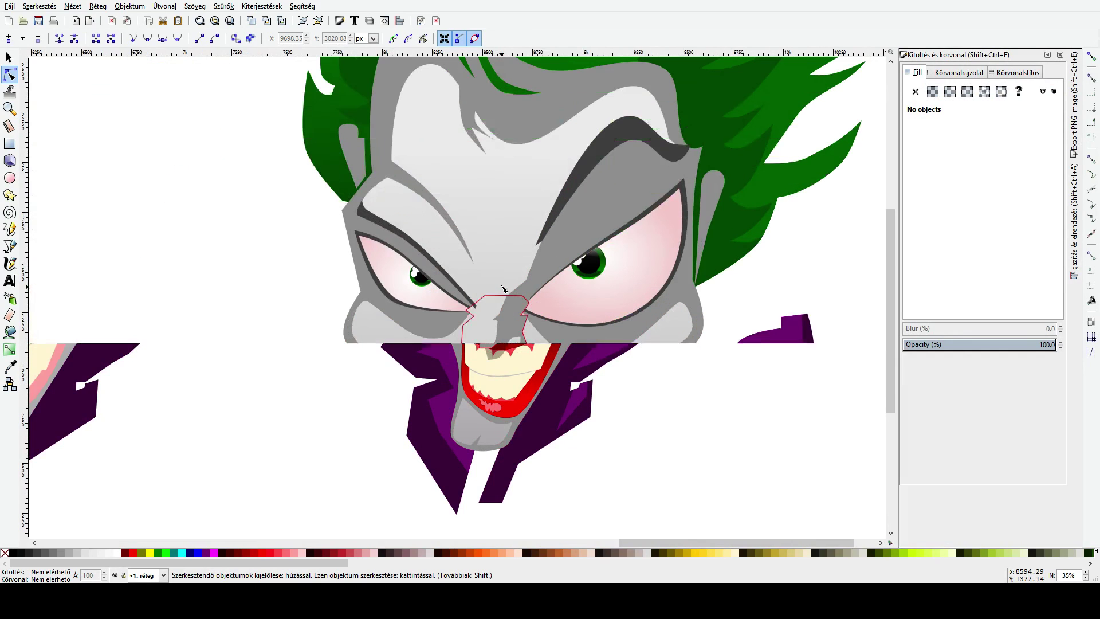
{"action": "left_click", "coordinate": [10, 247]}
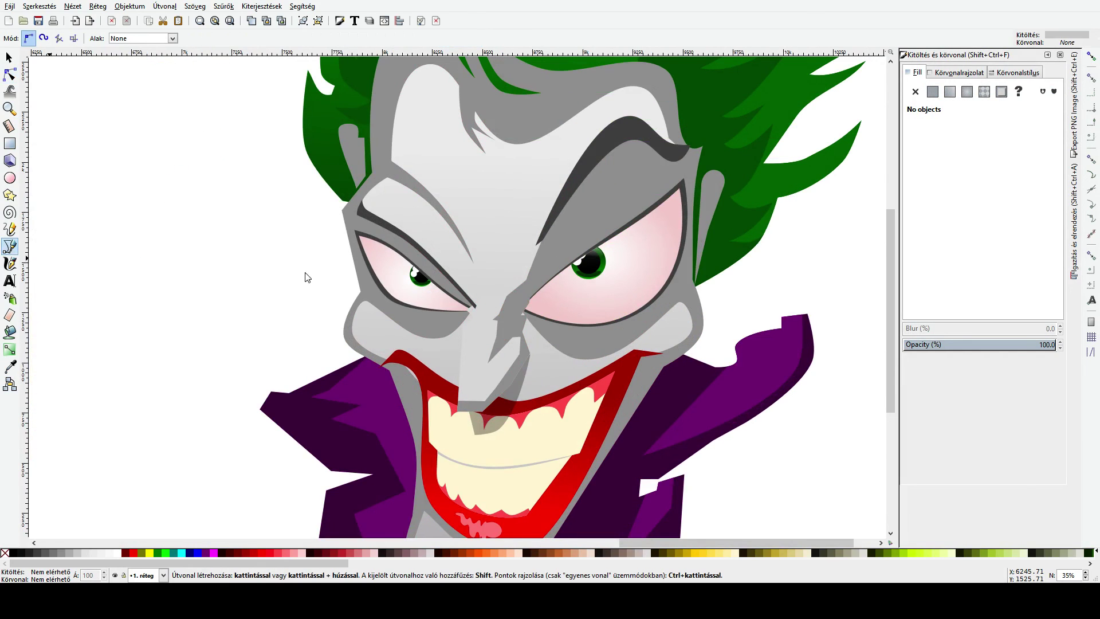
{"action": "left_click", "coordinate": [498, 228]}
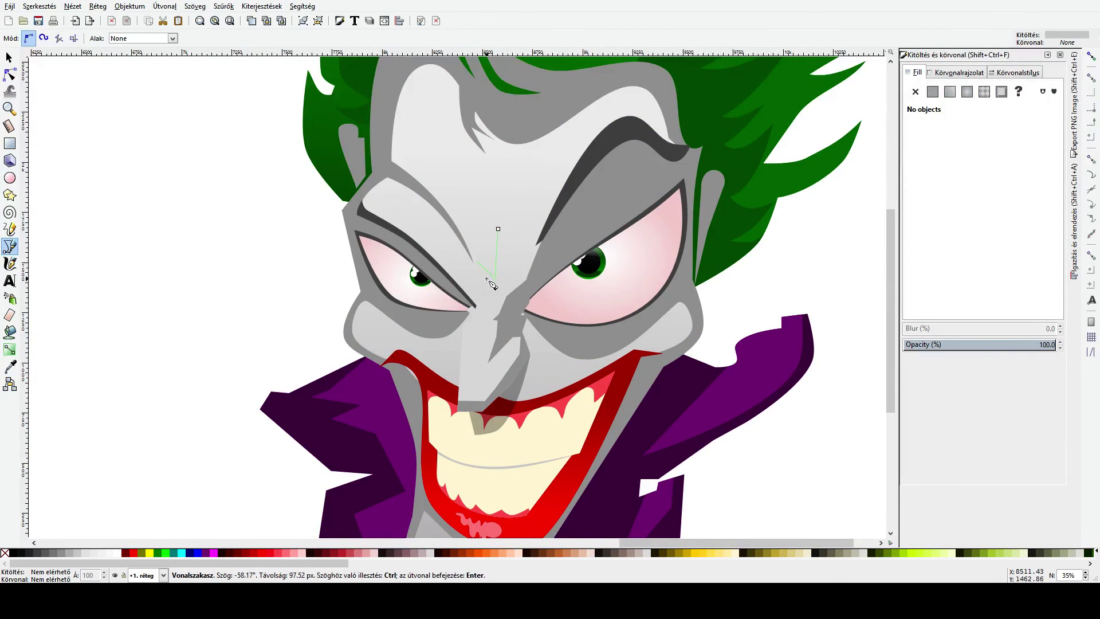
{"action": "left_click", "coordinate": [476, 262]}
{"action": "left_click", "coordinate": [490, 291]}
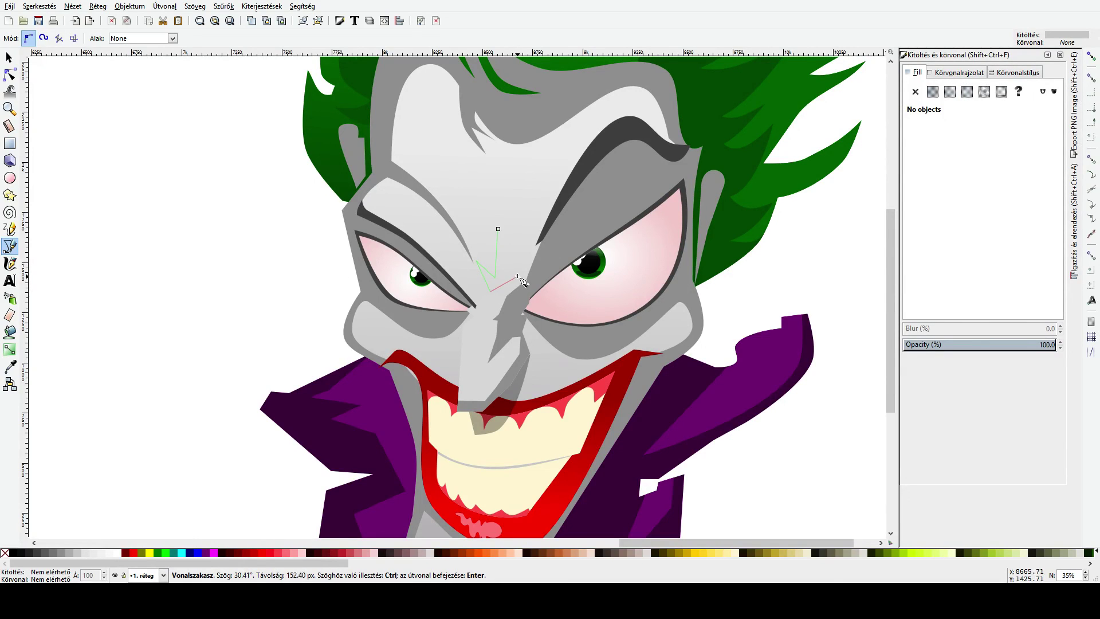
{"action": "left_click", "coordinate": [518, 276]}
{"action": "left_click", "coordinate": [499, 277]}
{"action": "left_click", "coordinate": [498, 229]}
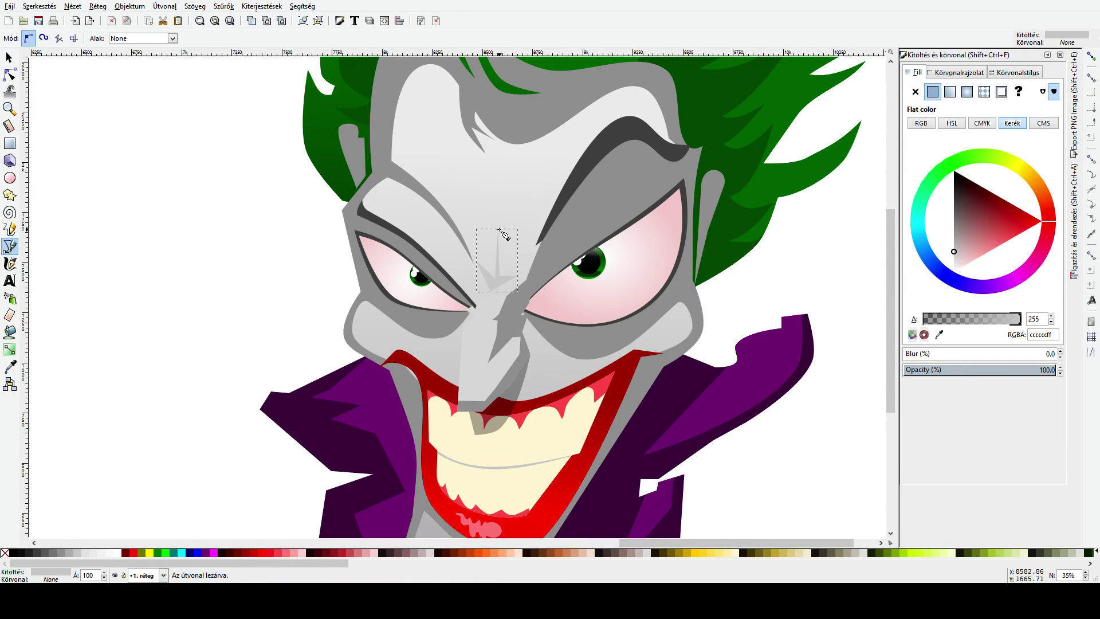
Step: Recolour the frown wrinkle with the face's shadow grey 999999 and move it down onto the top of the nose bridge
{"action": "left_click", "coordinate": [12, 368]}
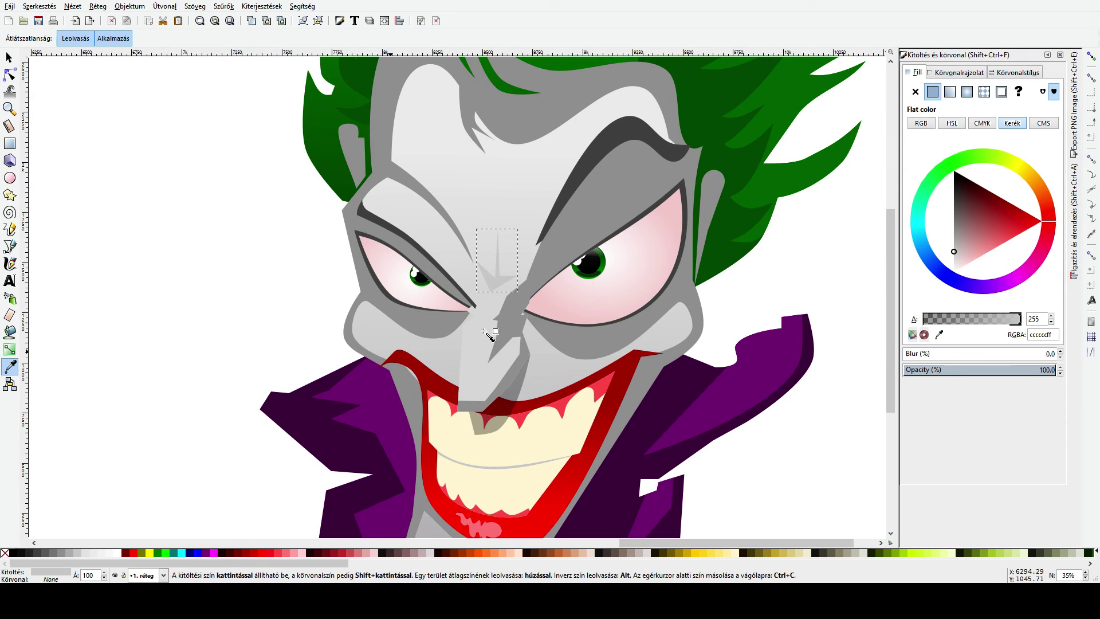
{"action": "left_click", "coordinate": [597, 240]}
{"action": "key", "text": "s"}
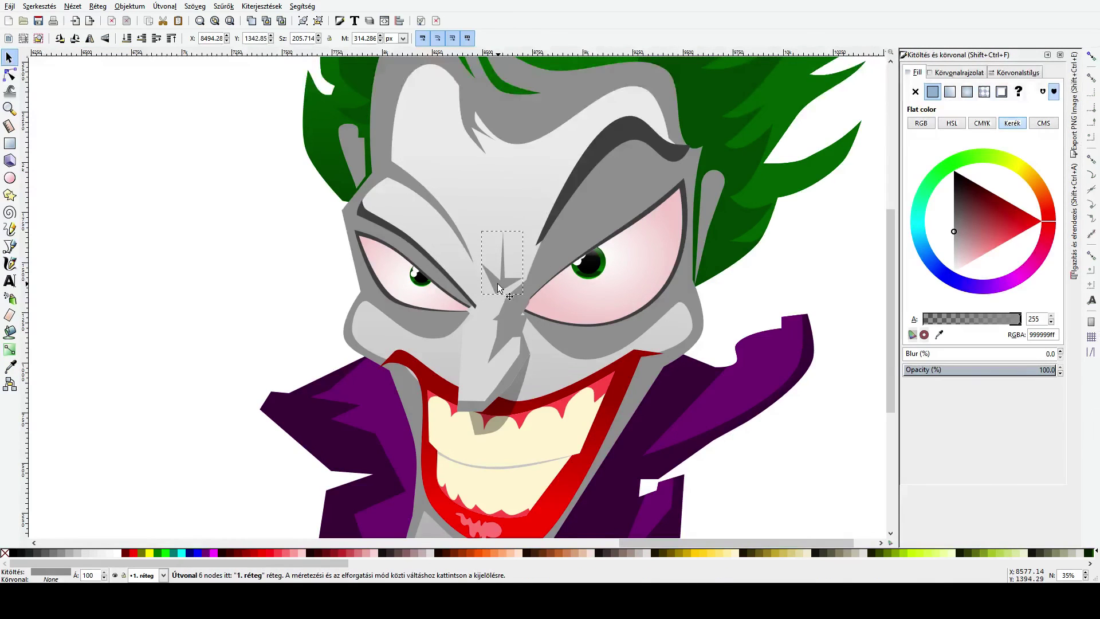
{"action": "left_click_drag", "start_coordinate": [497, 283], "coordinate": [493, 296]}
Step: Adjust the frown wrinkle's nodes, shifting the inner corner slightly and raising the right tip toward the large eye's shadow
{"action": "left_click", "coordinate": [9, 75]}
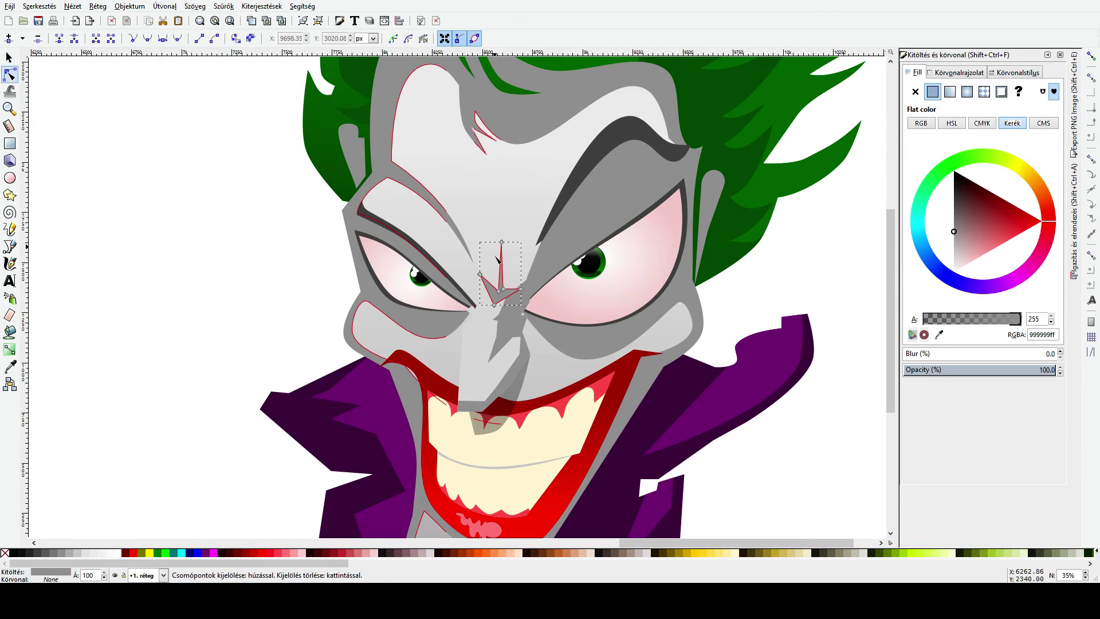
{"action": "left_click", "coordinate": [509, 298]}
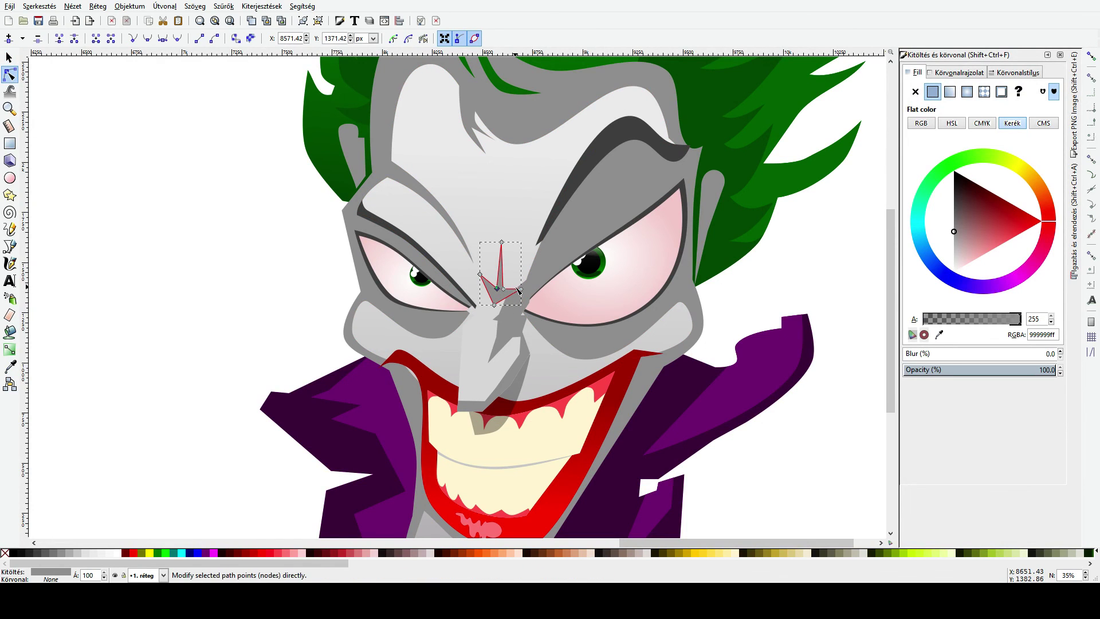
{"action": "left_click_drag", "start_coordinate": [522, 293], "coordinate": [525, 277]}
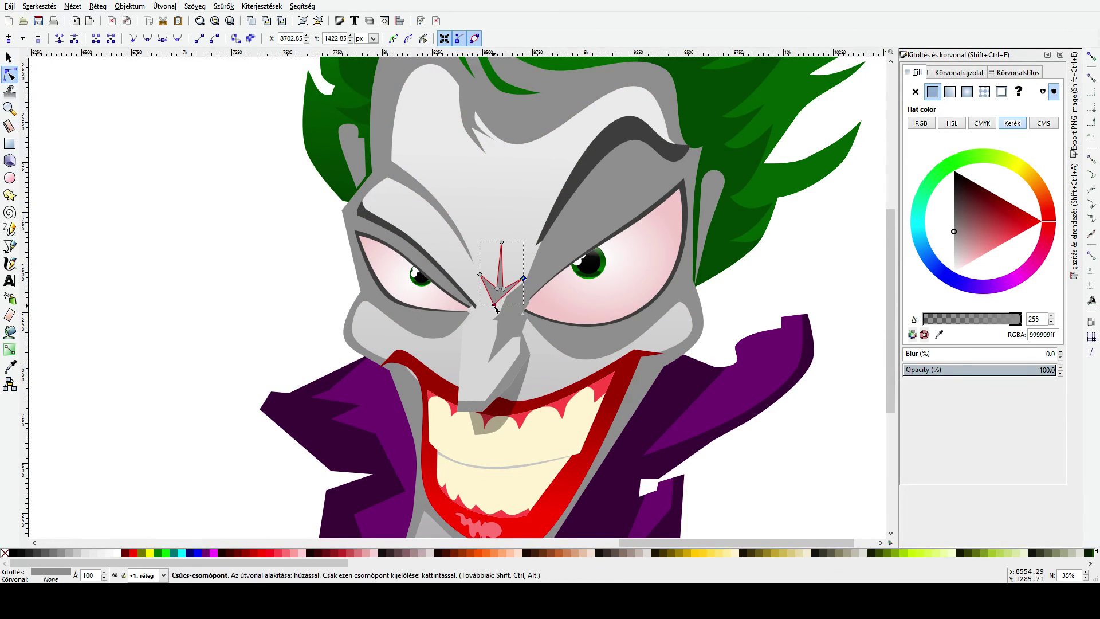
{"action": "key", "text": "s"}
{"action": "scroll", "coordinate": [637, 318], "scroll_direction": "down", "scroll_amount": 3}
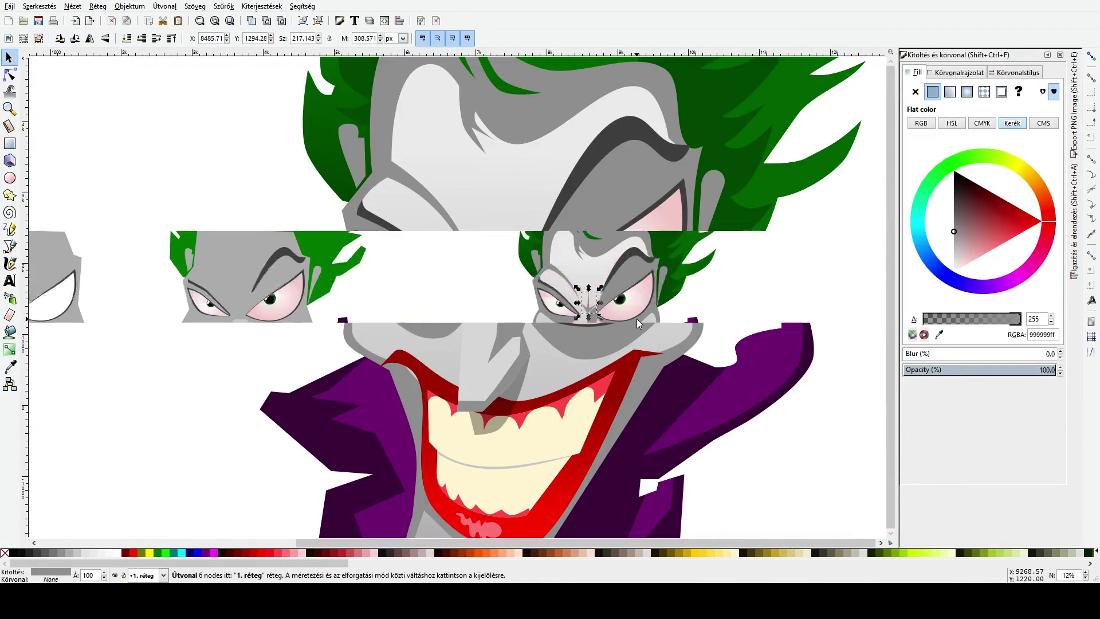
{"action": "left_click", "coordinate": [765, 305]}
Step: Adjust the frown wrinkle's bottom node and extend its outer tip further up toward the large eye
{"action": "scroll", "coordinate": [561, 295], "scroll_direction": "up", "scroll_amount": 3}
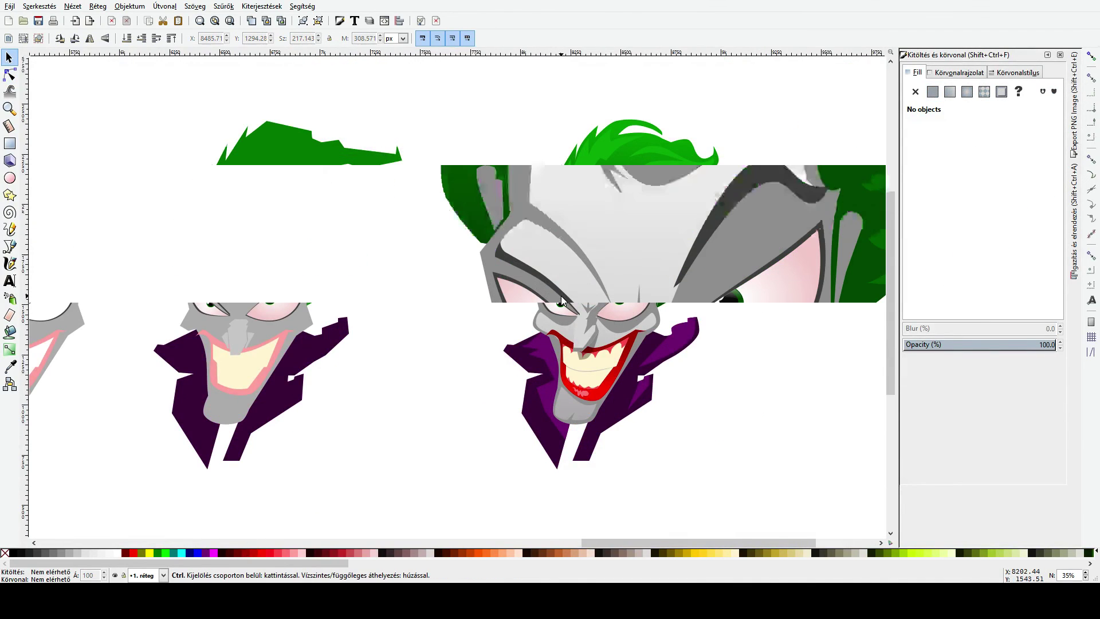
{"action": "left_click", "coordinate": [10, 76]}
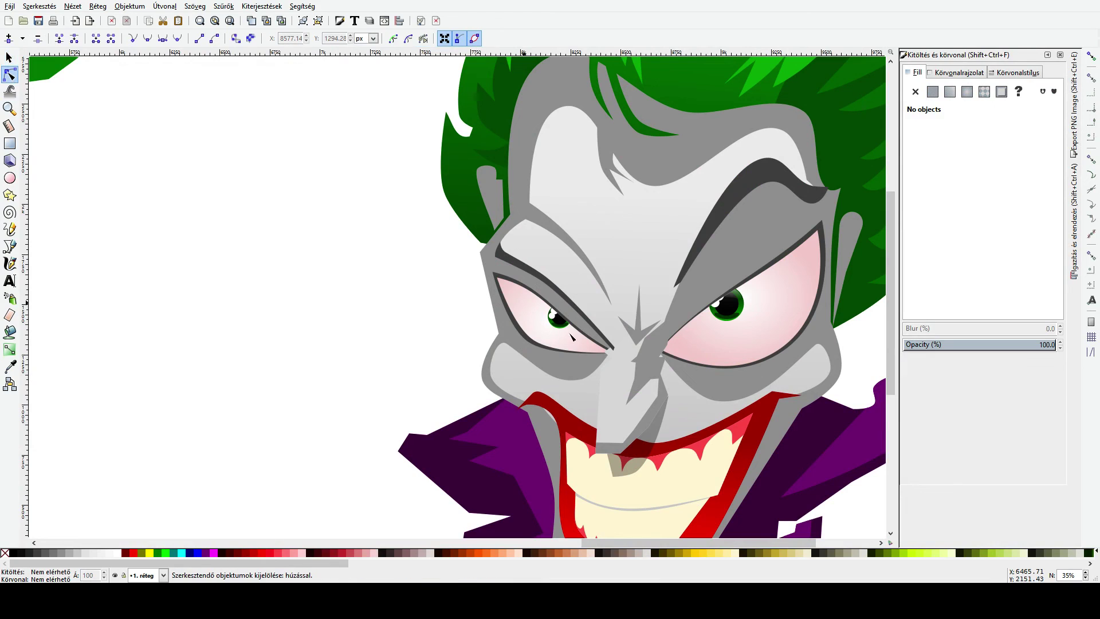
{"action": "left_click", "coordinate": [640, 342]}
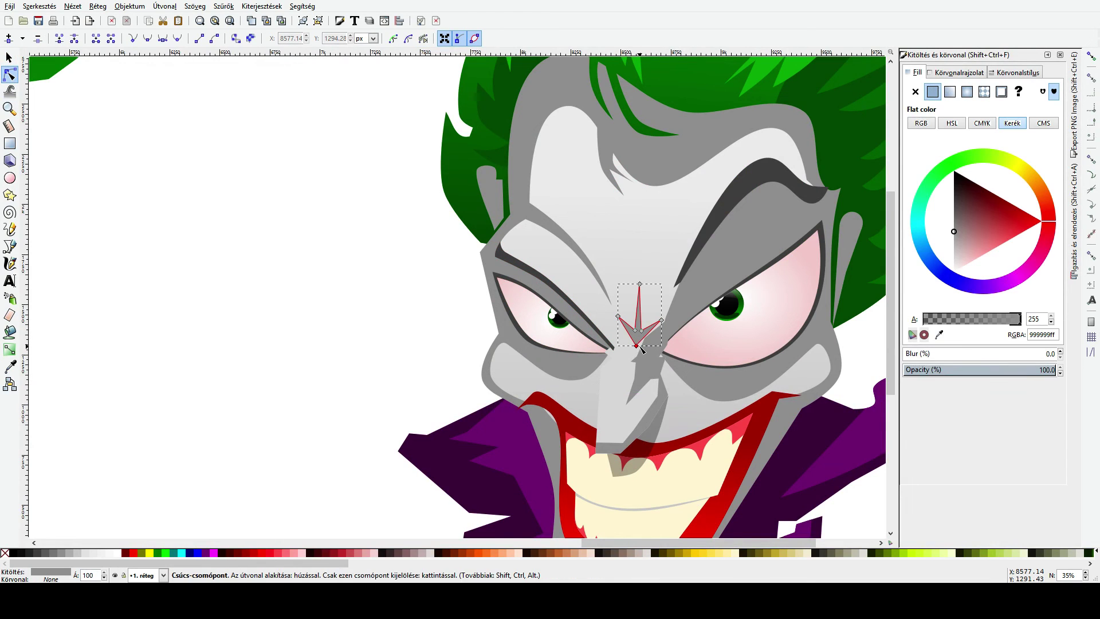
{"action": "left_click", "coordinate": [639, 346]}
{"action": "left_click_drag", "start_coordinate": [662, 322], "coordinate": [666, 314]}
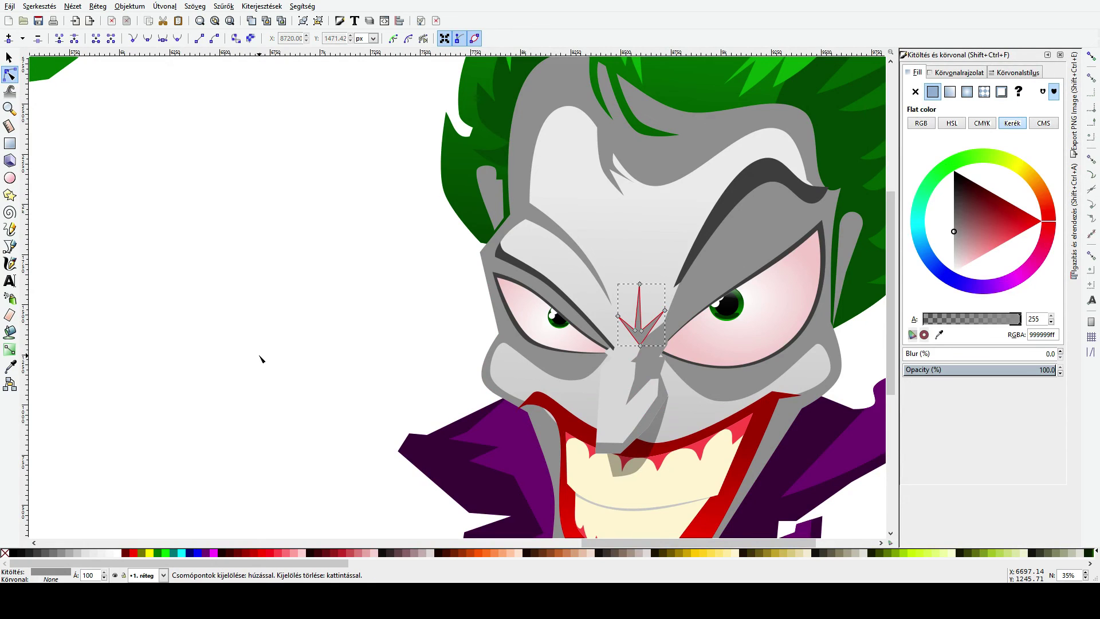
{"action": "left_click", "coordinate": [309, 356]}
{"action": "scroll", "coordinate": [309, 355], "scroll_direction": "down", "scroll_amount": 2}
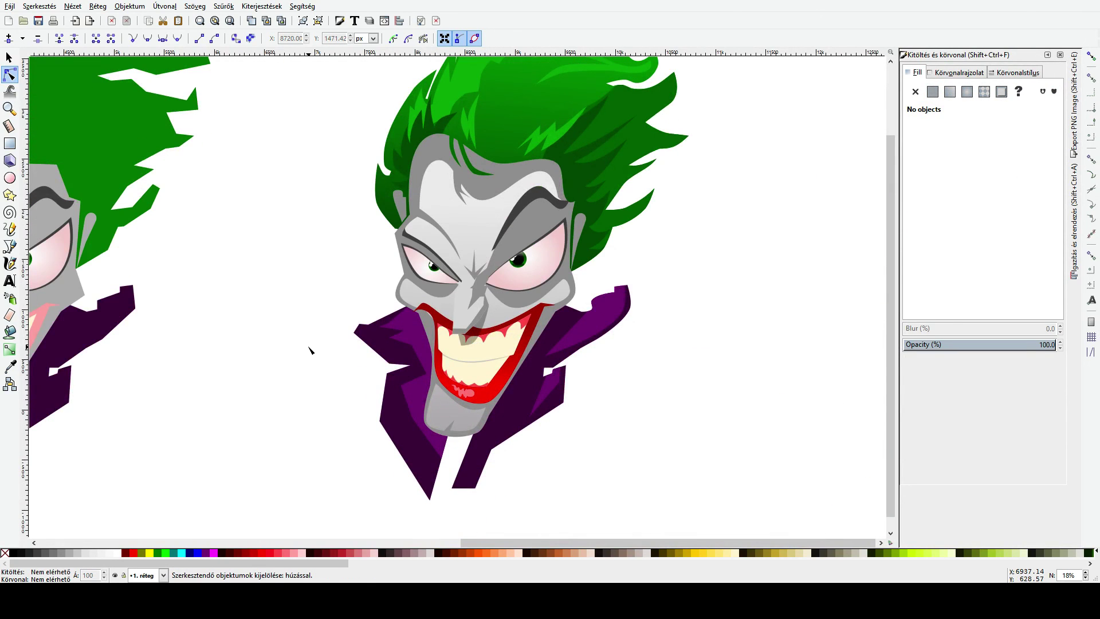
Step: Move the frown wrinkle slightly toward the small eye and shift its bottom node the same way
{"action": "scroll", "coordinate": [443, 312], "scroll_direction": "up", "scroll_amount": 2}
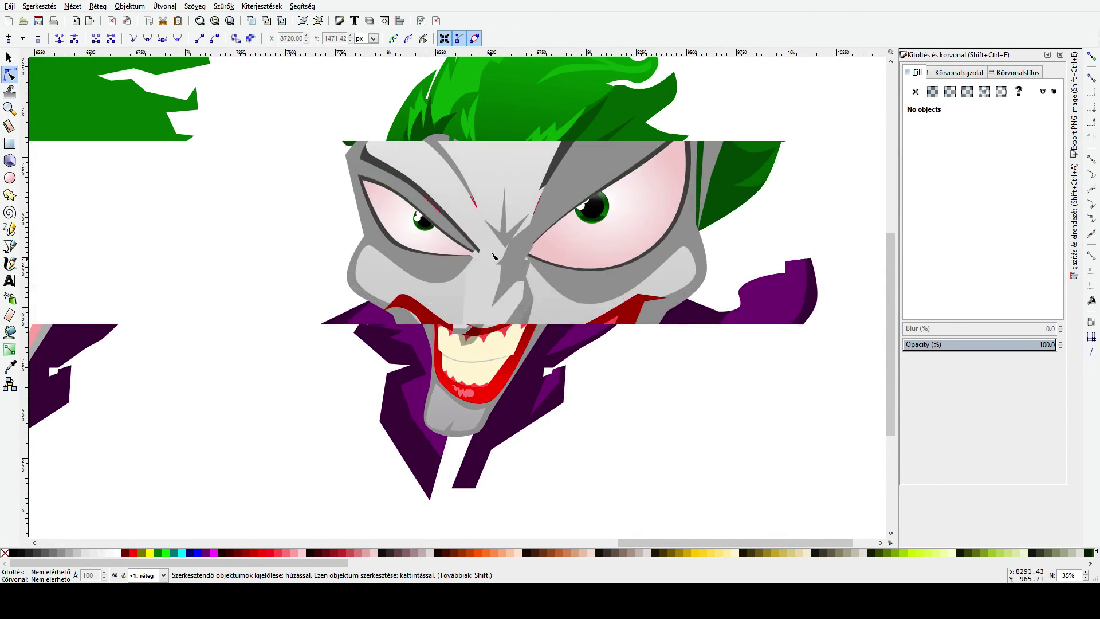
{"action": "key", "text": "s"}
{"action": "left_click", "coordinate": [474, 275]}
{"action": "left_click_drag", "start_coordinate": [488, 232], "coordinate": [476, 230]}
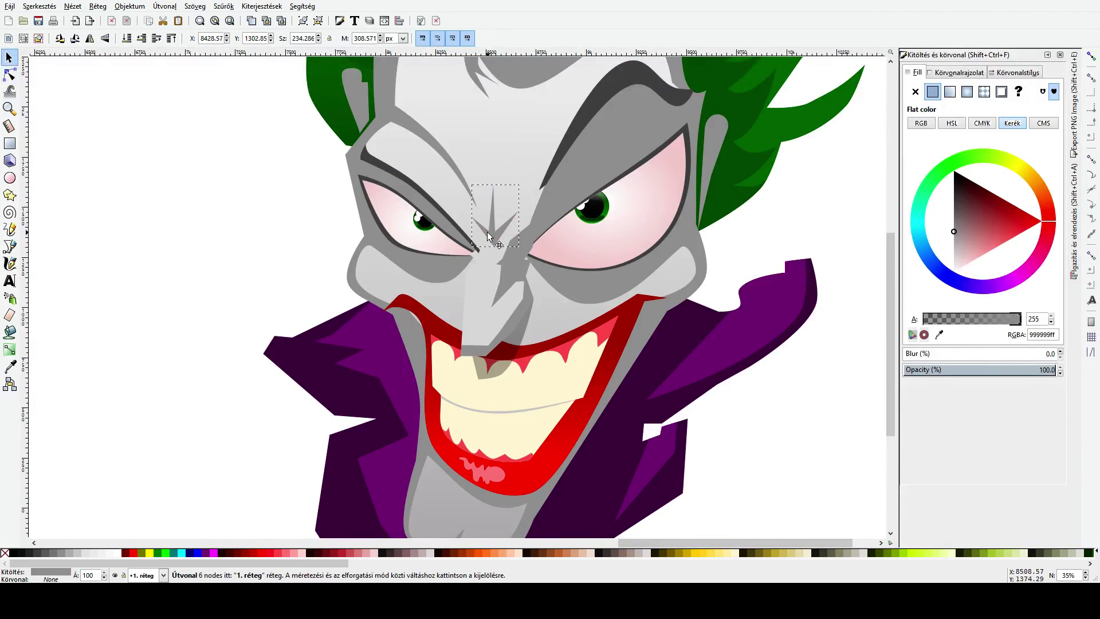
{"action": "key", "text": "n"}
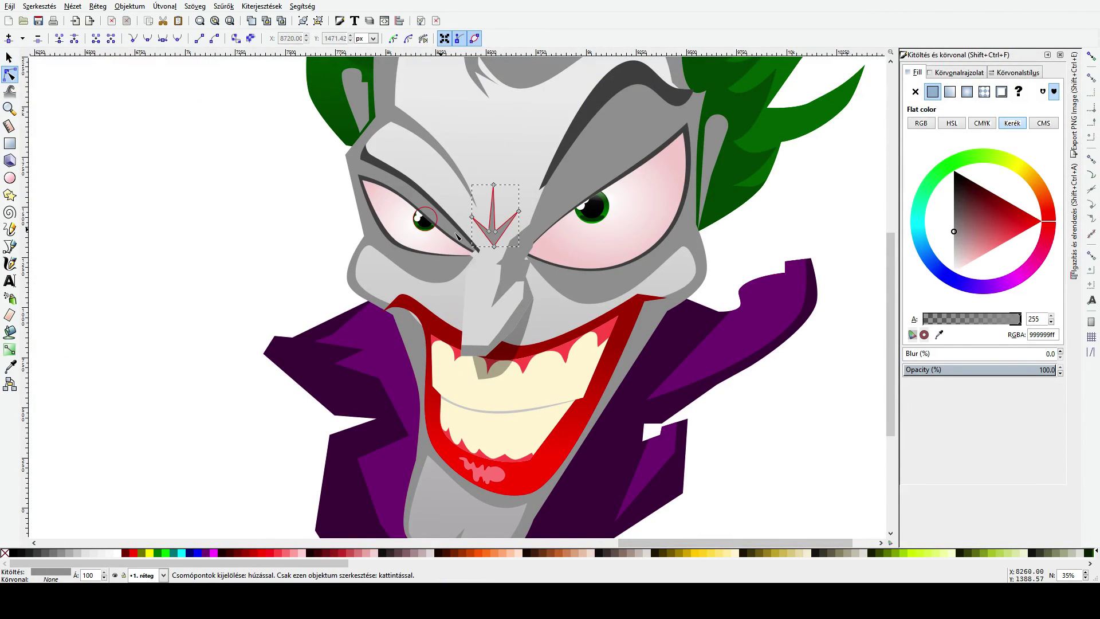
{"action": "left_click", "coordinate": [493, 247]}
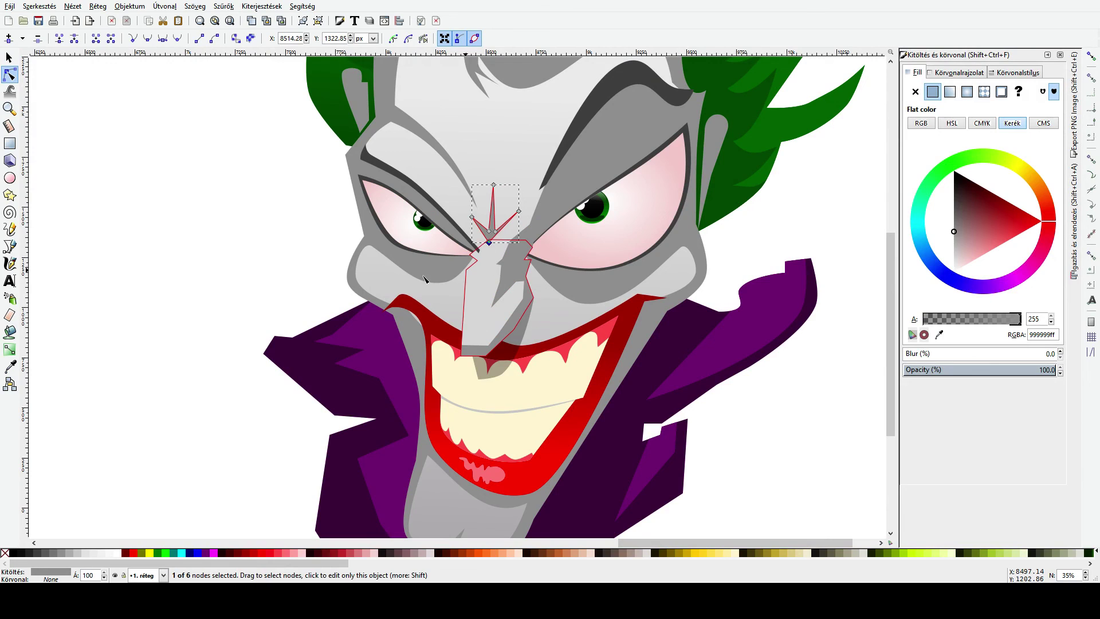
Step: Draw a small closed grey wrinkle between the frown wrinkle and the inner corner of the small eye
{"action": "key", "text": "b"}
{"action": "left_click", "coordinate": [486, 236]}
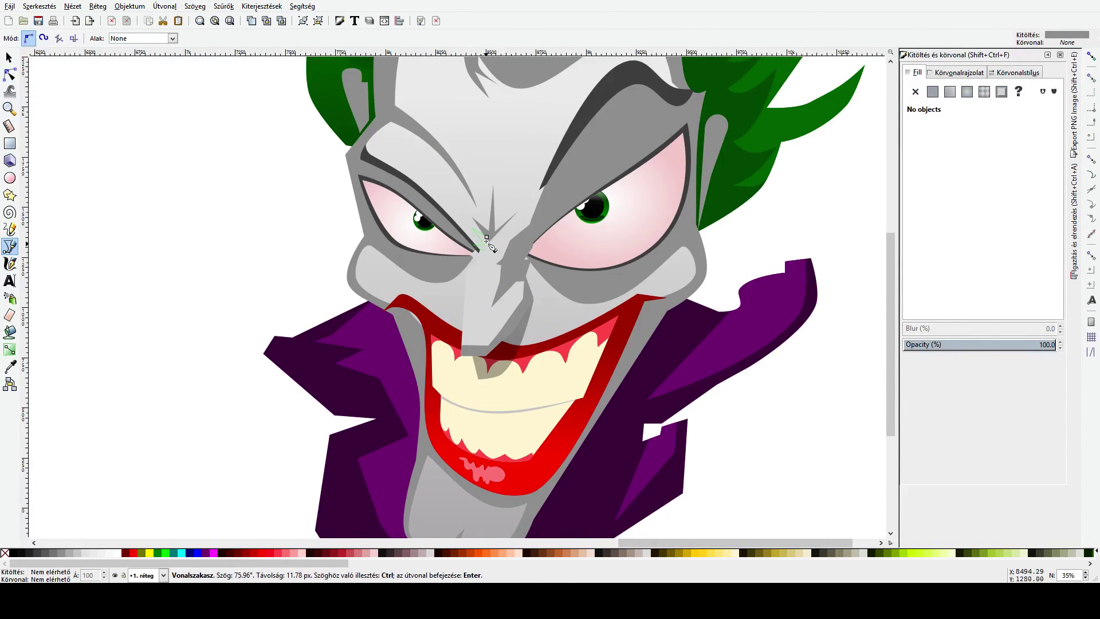
{"action": "left_click", "coordinate": [487, 238]}
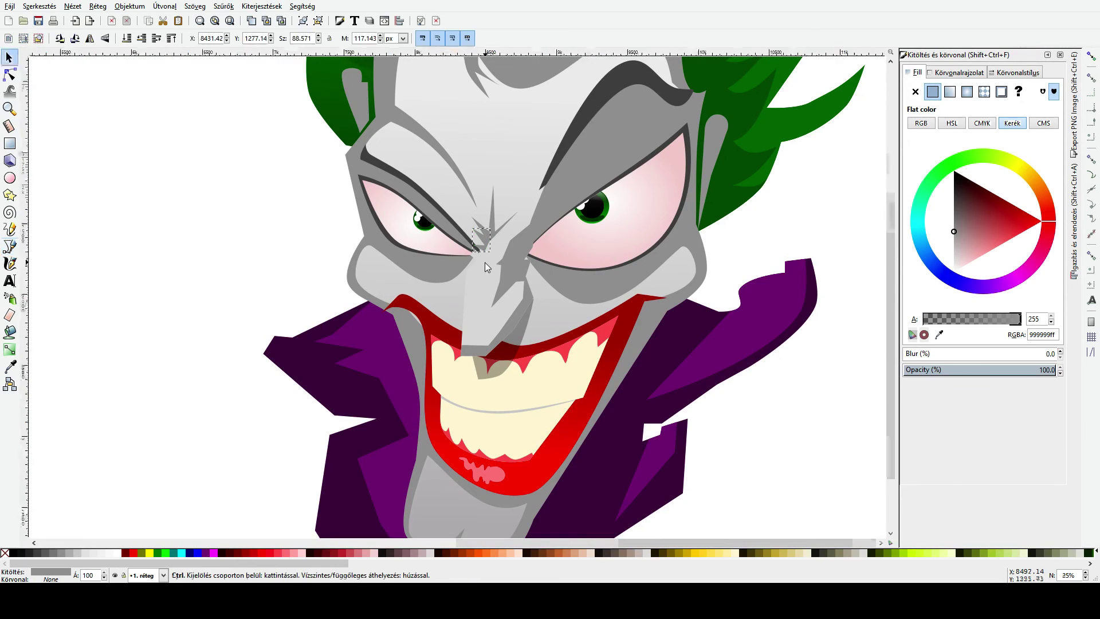
{"action": "scroll", "coordinate": [485, 262], "scroll_direction": "down", "scroll_amount": 3}
{"action": "key", "text": "s"}
{"action": "left_click", "coordinate": [313, 304]}
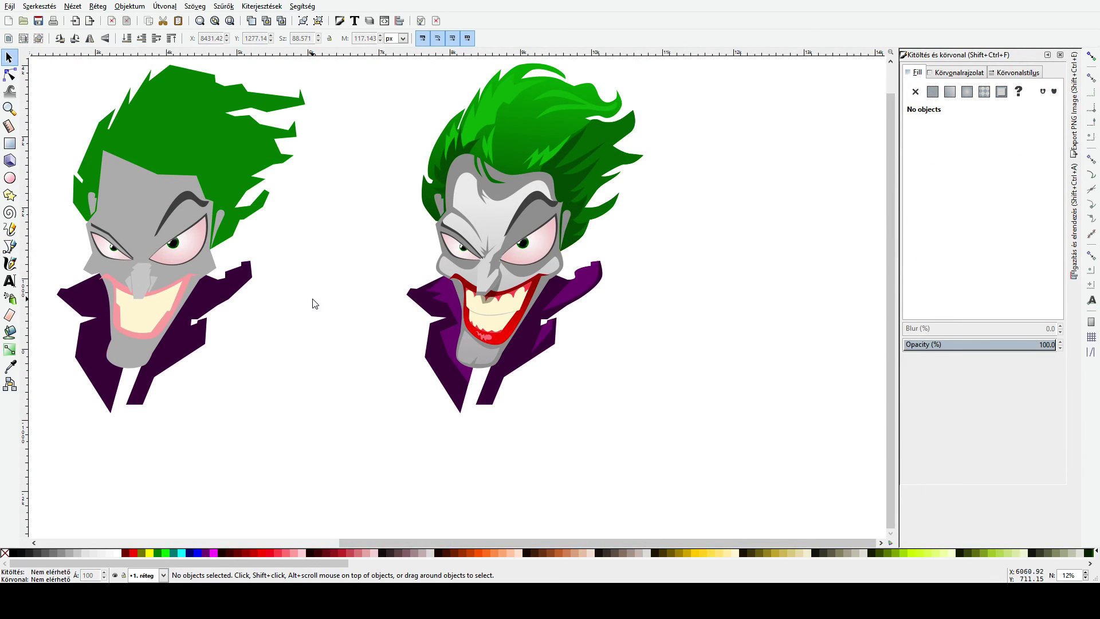
Step: Adjust the inner-edge node of the grey nose shadow just above the tip of the nose
{"action": "scroll", "coordinate": [408, 289], "scroll_direction": "down", "scroll_amount": 3}
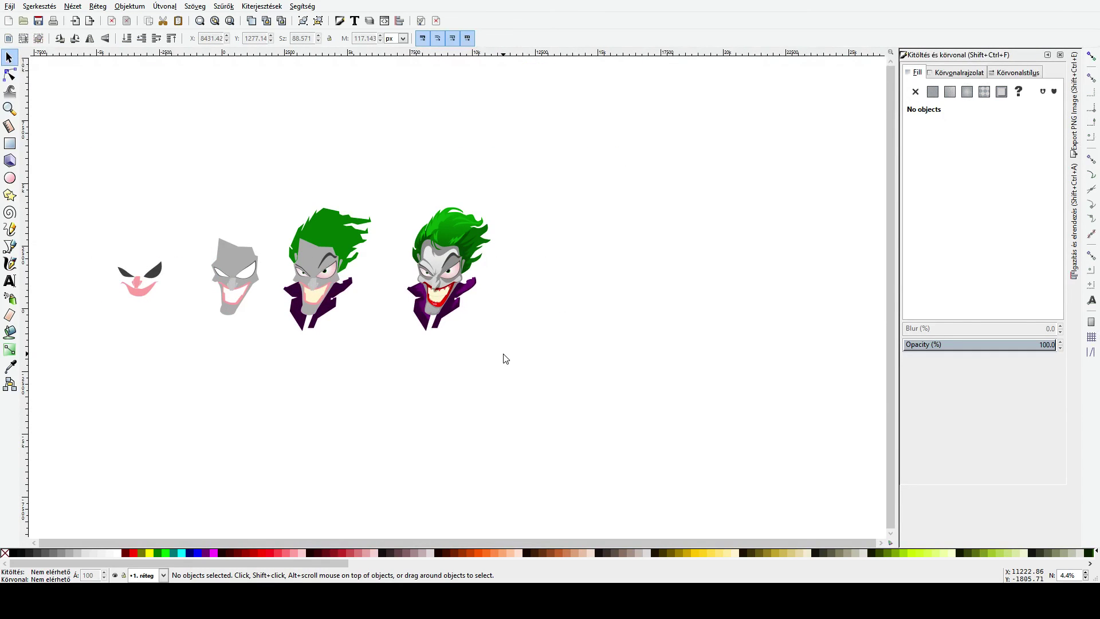
{"action": "scroll", "coordinate": [459, 285], "scroll_direction": "up", "scroll_amount": 3}
{"action": "scroll", "coordinate": [356, 277], "scroll_direction": "up", "scroll_amount": 3}
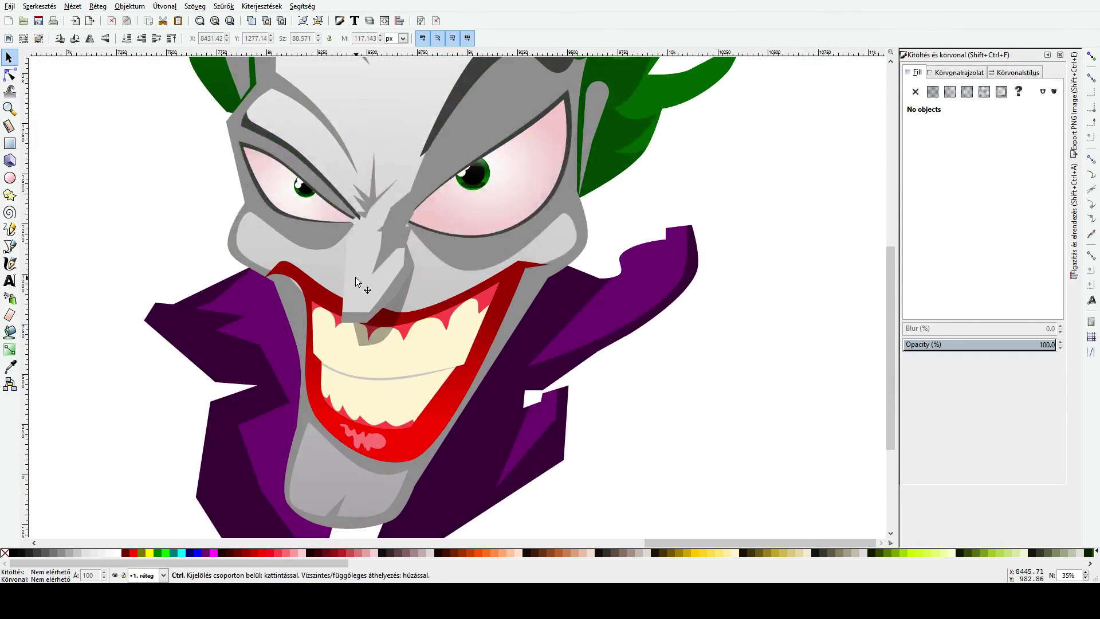
{"action": "left_click", "coordinate": [9, 75]}
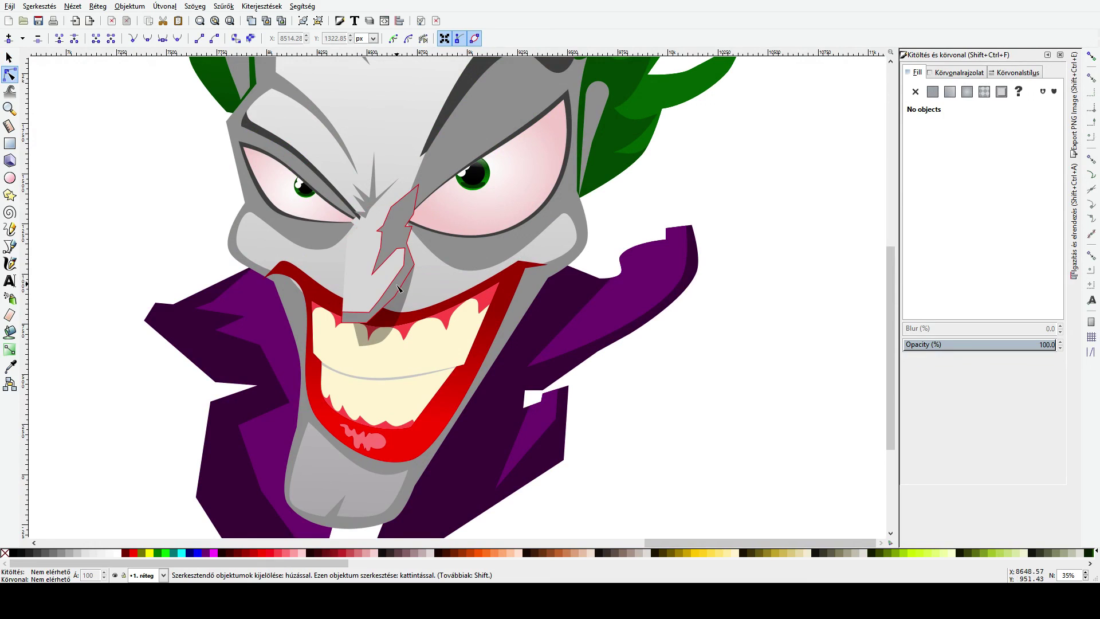
{"action": "left_click", "coordinate": [386, 291]}
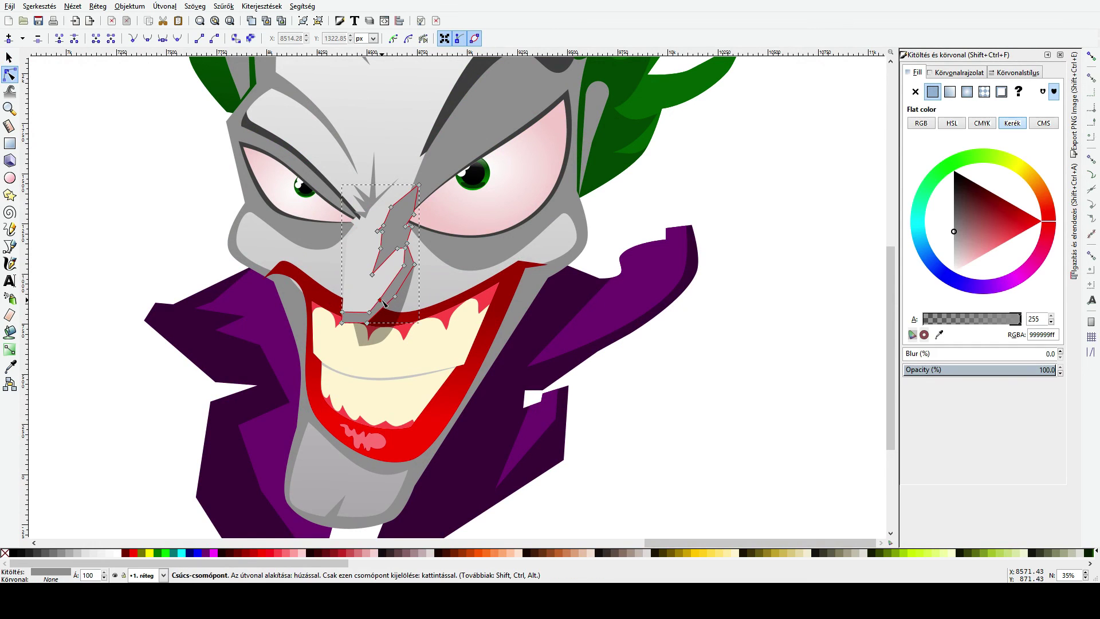
{"action": "left_click", "coordinate": [383, 299]}
{"action": "left_click", "coordinate": [630, 434]}
{"action": "scroll", "coordinate": [580, 437], "scroll_direction": "down", "scroll_amount": 3}
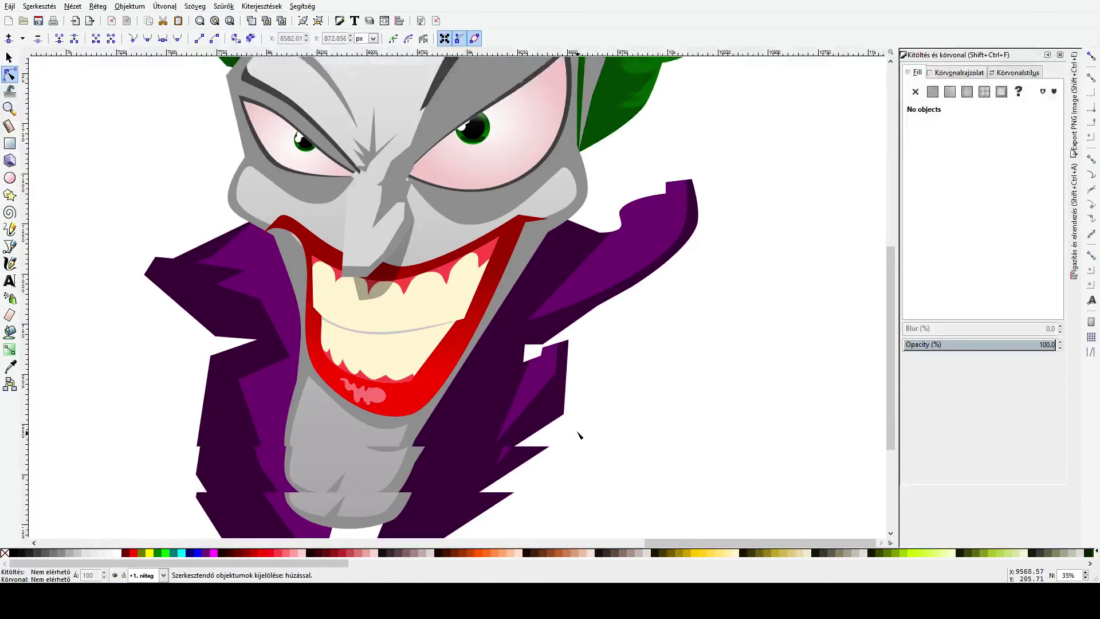
Step: Draw two thin closed grey tooth-separating wedges across the bite line, below the first two points of the upper gum
{"action": "left_click", "coordinate": [10, 246]}
{"action": "scroll", "coordinate": [333, 319], "scroll_direction": "up", "scroll_amount": 2}
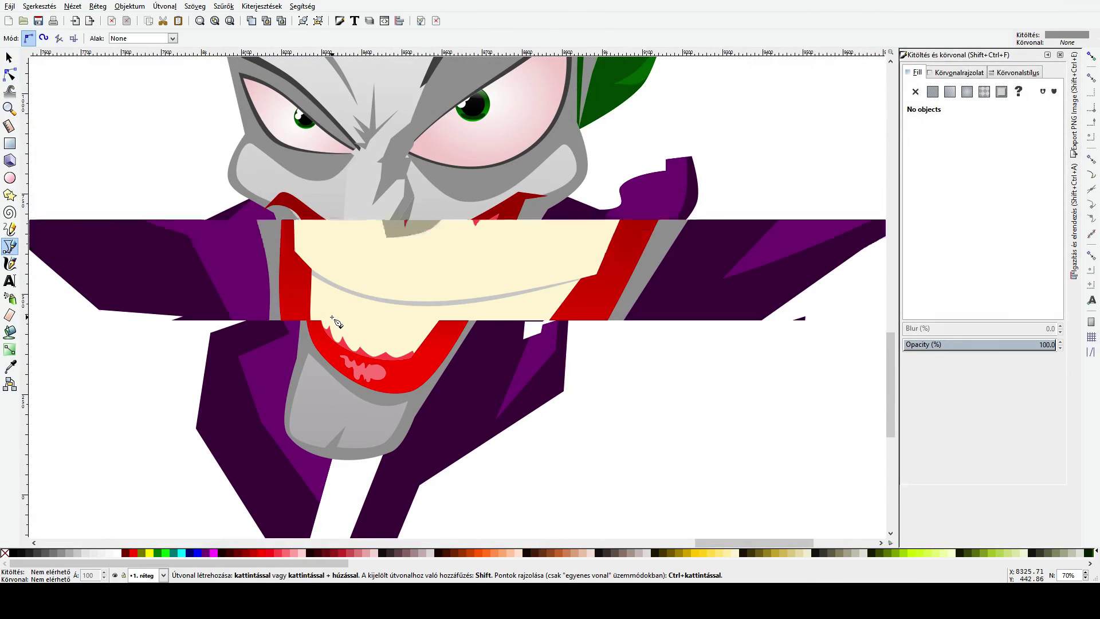
{"action": "left_click", "coordinate": [336, 221]}
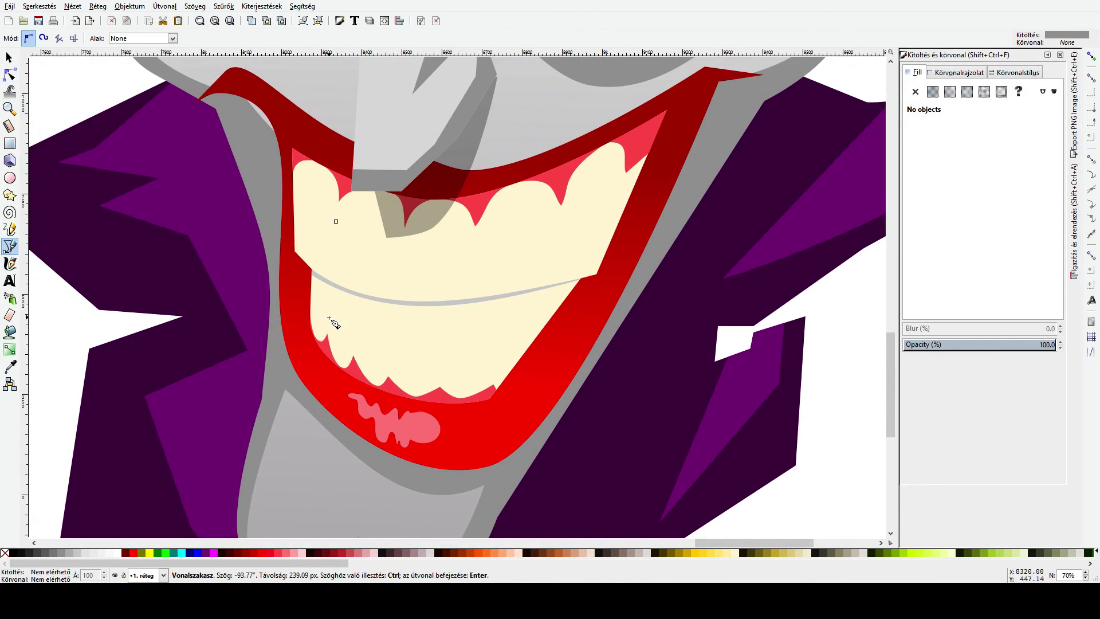
{"action": "left_click", "coordinate": [329, 316]}
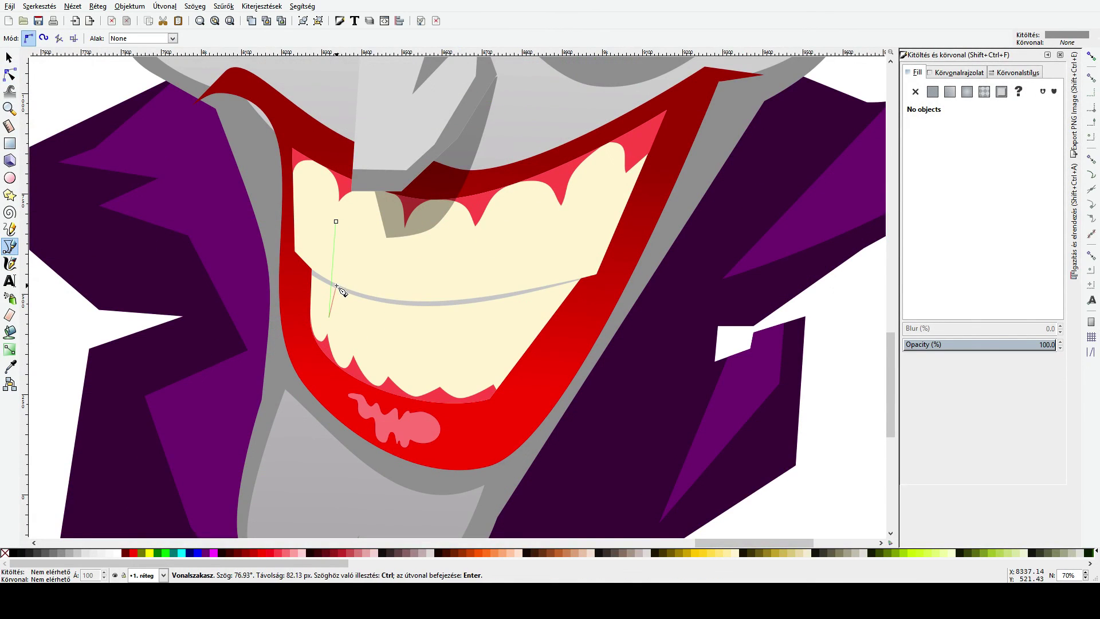
{"action": "left_click", "coordinate": [337, 222]}
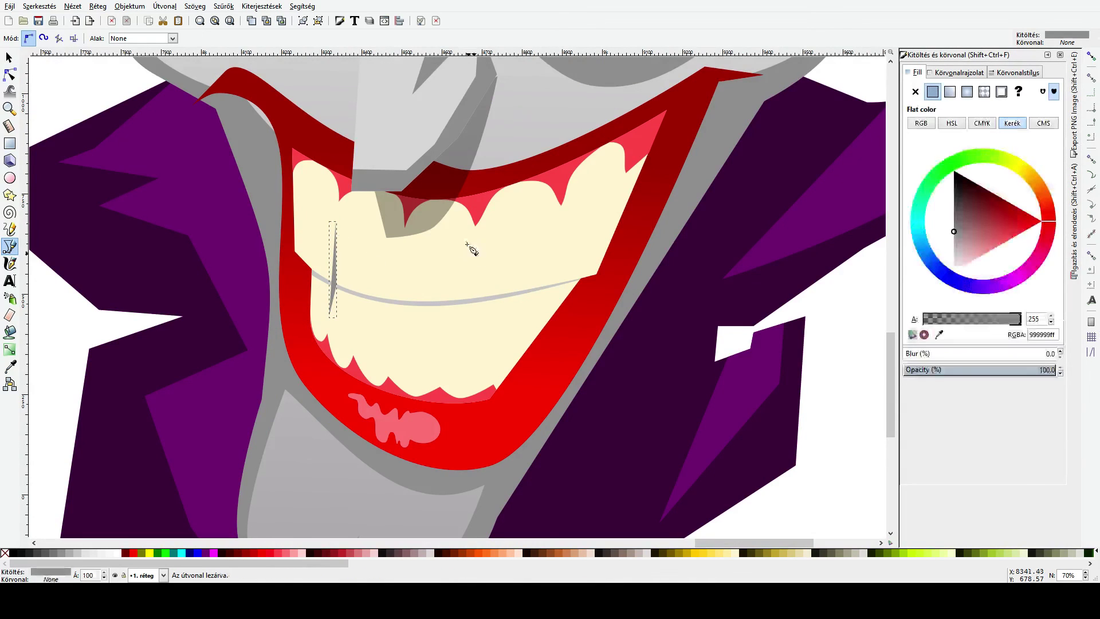
{"action": "left_click", "coordinate": [402, 234]}
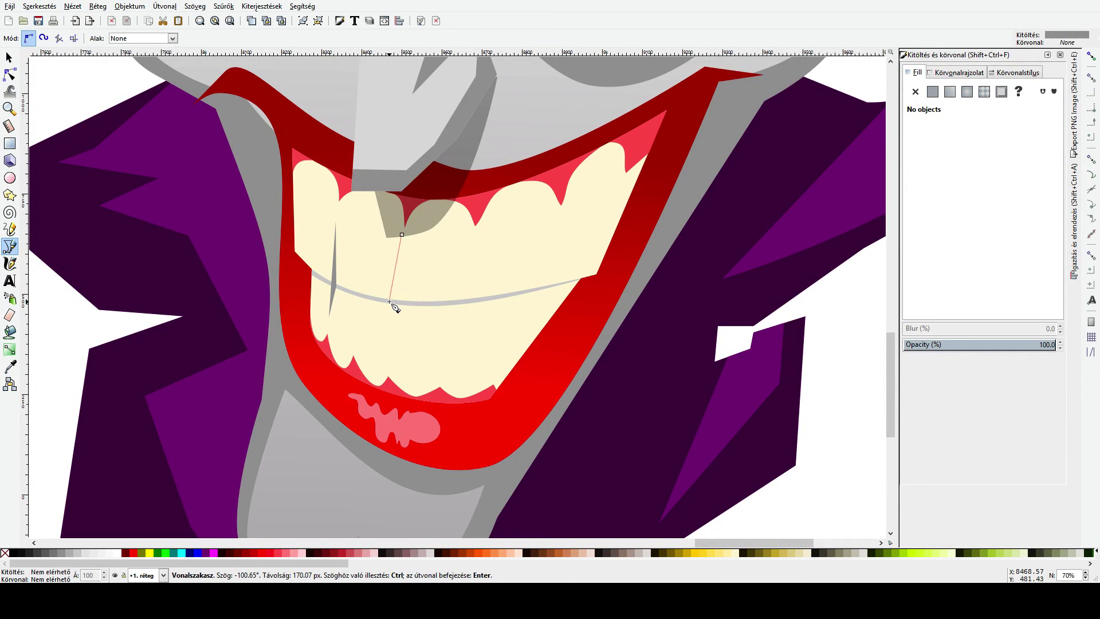
{"action": "left_click", "coordinate": [390, 367]}
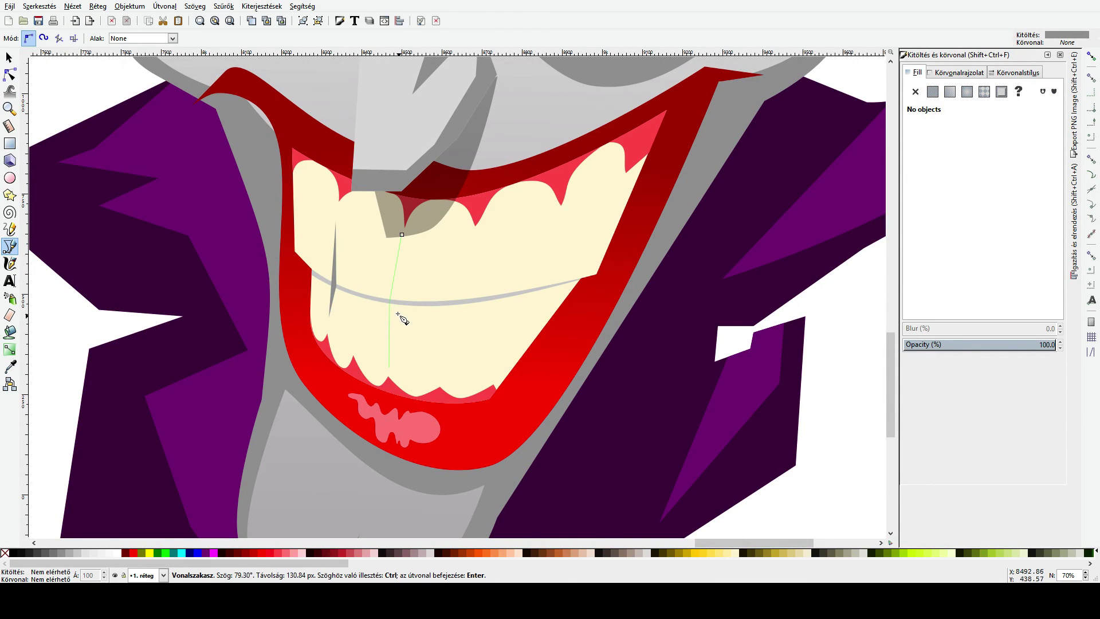
{"action": "left_click", "coordinate": [402, 234]}
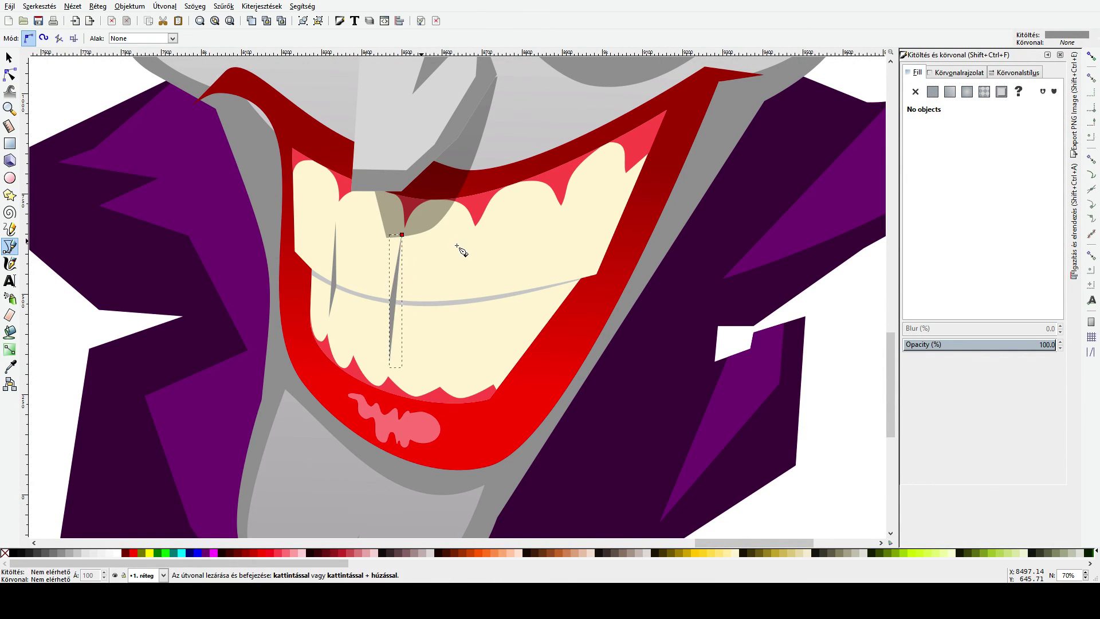
Step: Draw two more thin grey tooth-separating wedges from the next two upper gum points down toward the lower gum
{"action": "left_click", "coordinate": [475, 232]}
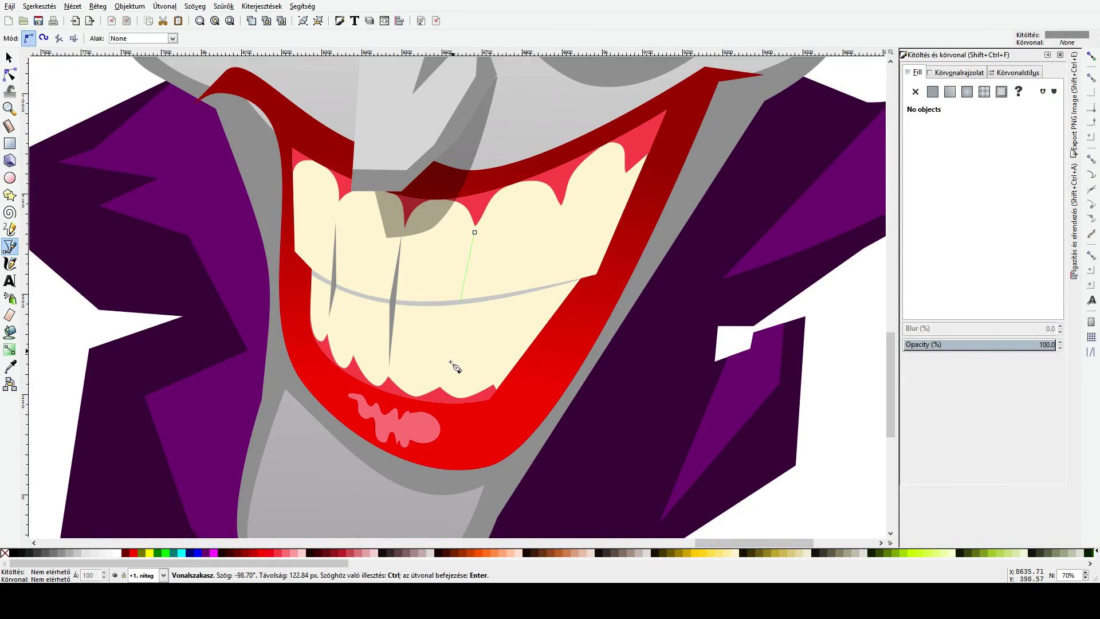
{"action": "left_click", "coordinate": [444, 378]}
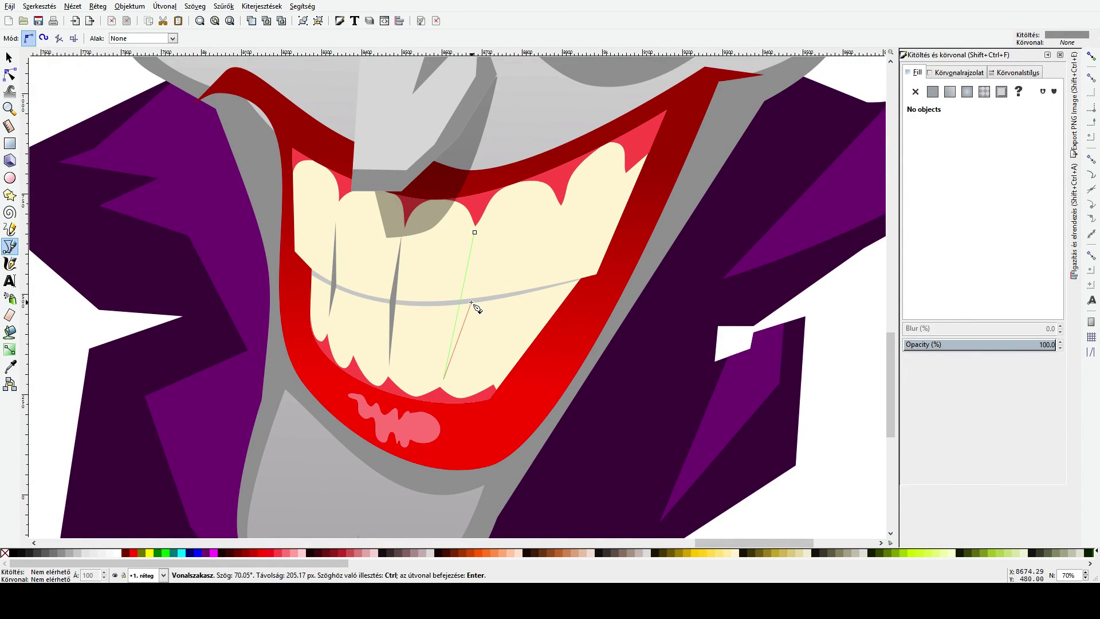
{"action": "left_click", "coordinate": [474, 232]}
{"action": "left_click", "coordinate": [563, 215]}
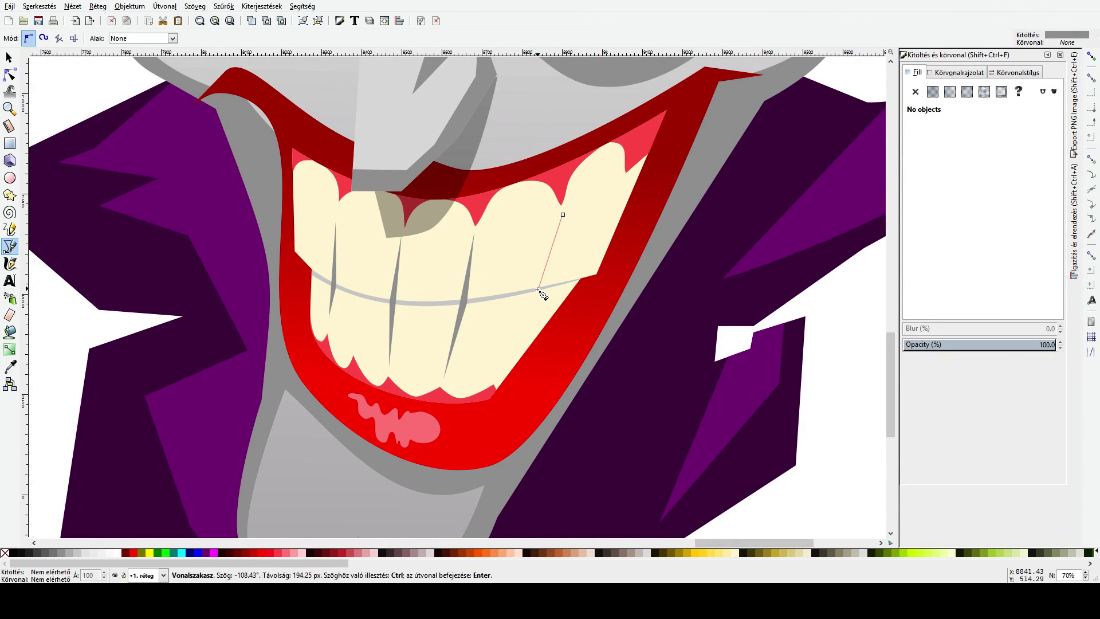
{"action": "left_click", "coordinate": [495, 371]}
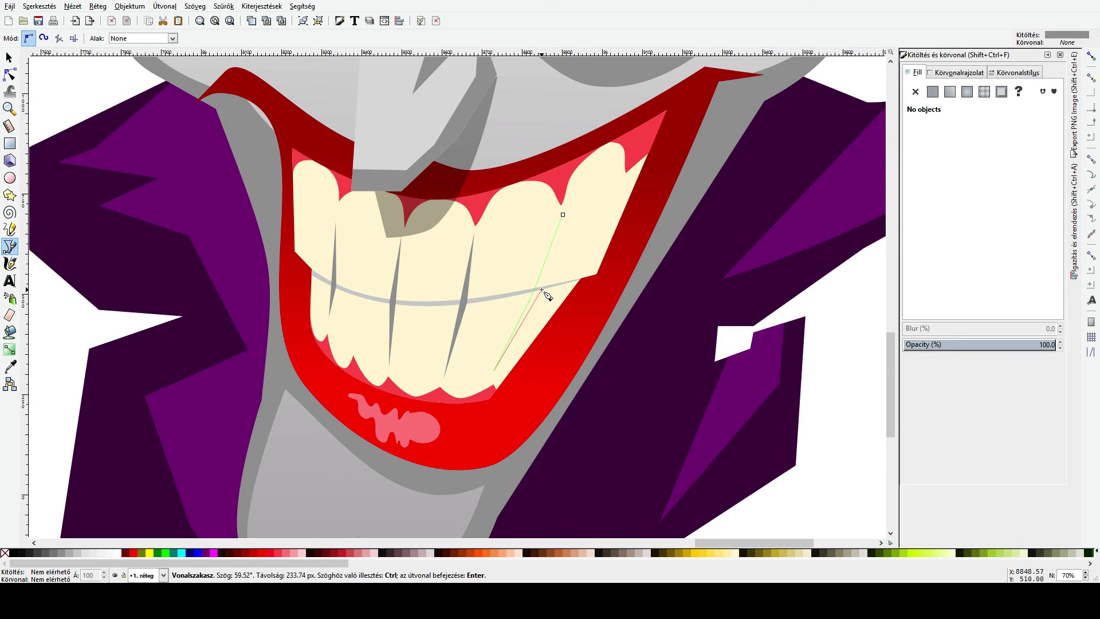
{"action": "left_click", "coordinate": [562, 216]}
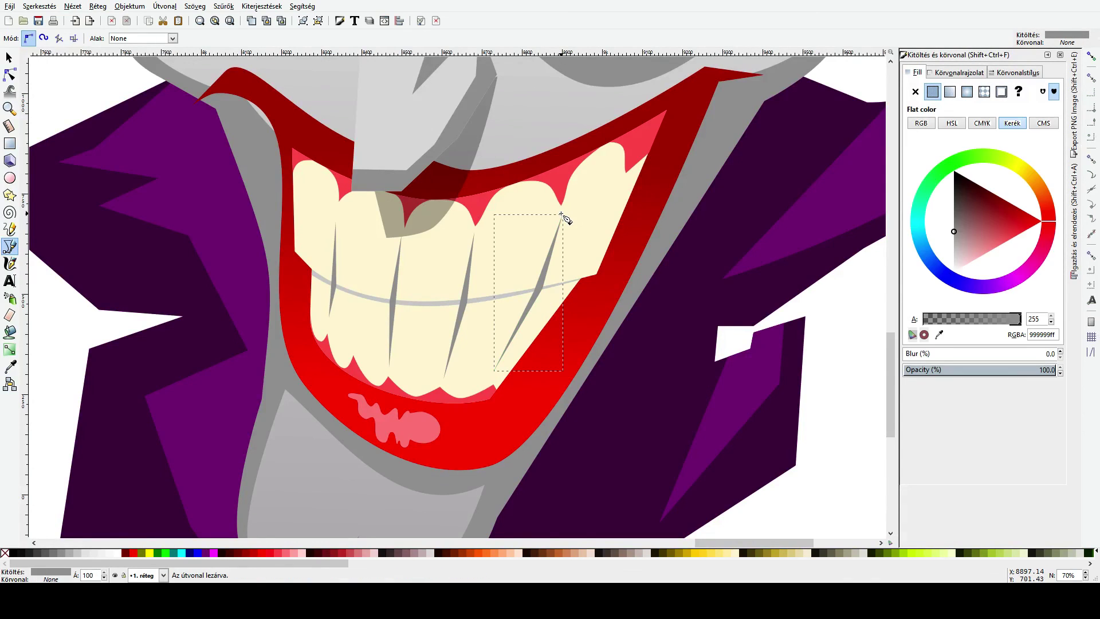
Step: Remove the lower gum's peak between the first two tooth lines and shift the neighbouring low node toward the second line
{"action": "left_click", "coordinate": [9, 90]}
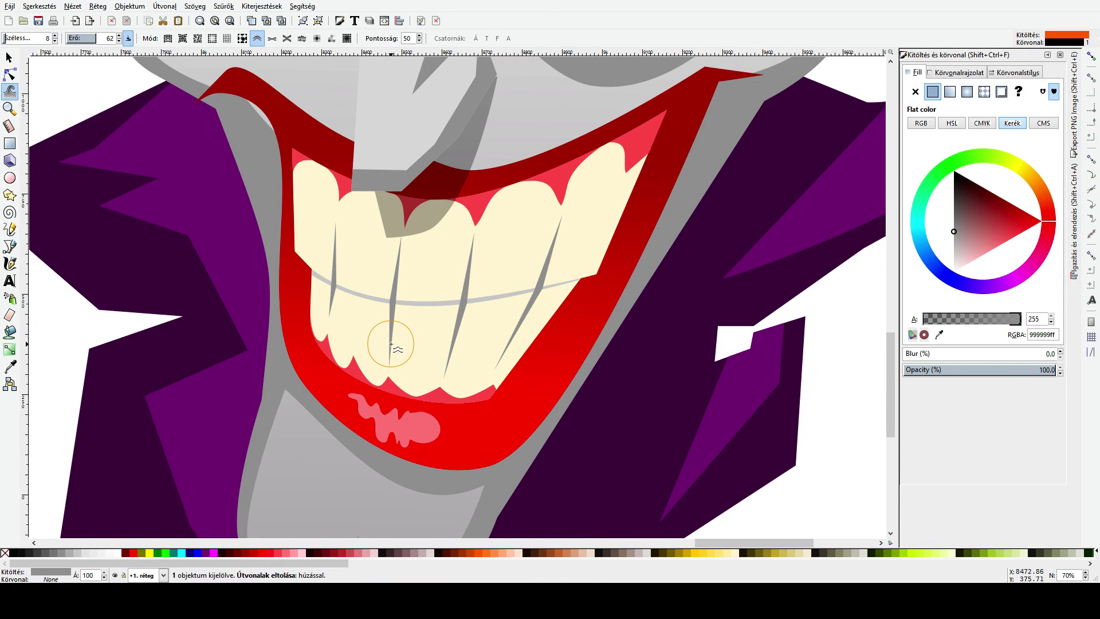
{"action": "left_click", "coordinate": [10, 74]}
{"action": "left_click", "coordinate": [355, 365]}
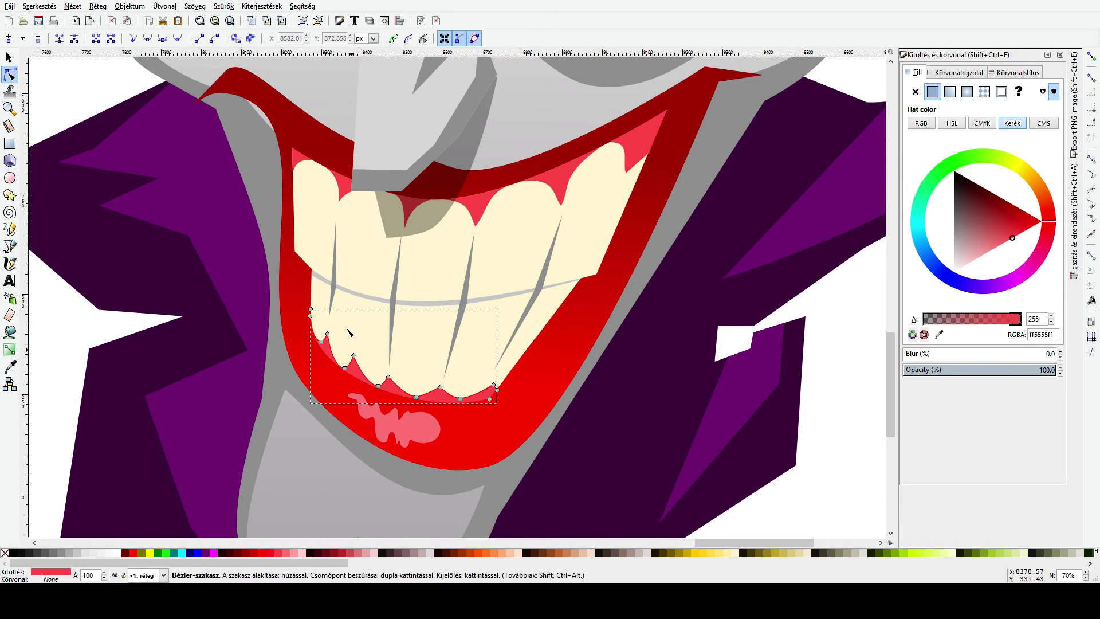
{"action": "left_click", "coordinate": [355, 359]}
{"action": "left_click_drag", "start_coordinate": [355, 358], "coordinate": [361, 370]}
{"action": "left_click_drag", "start_coordinate": [345, 369], "coordinate": [354, 369]}
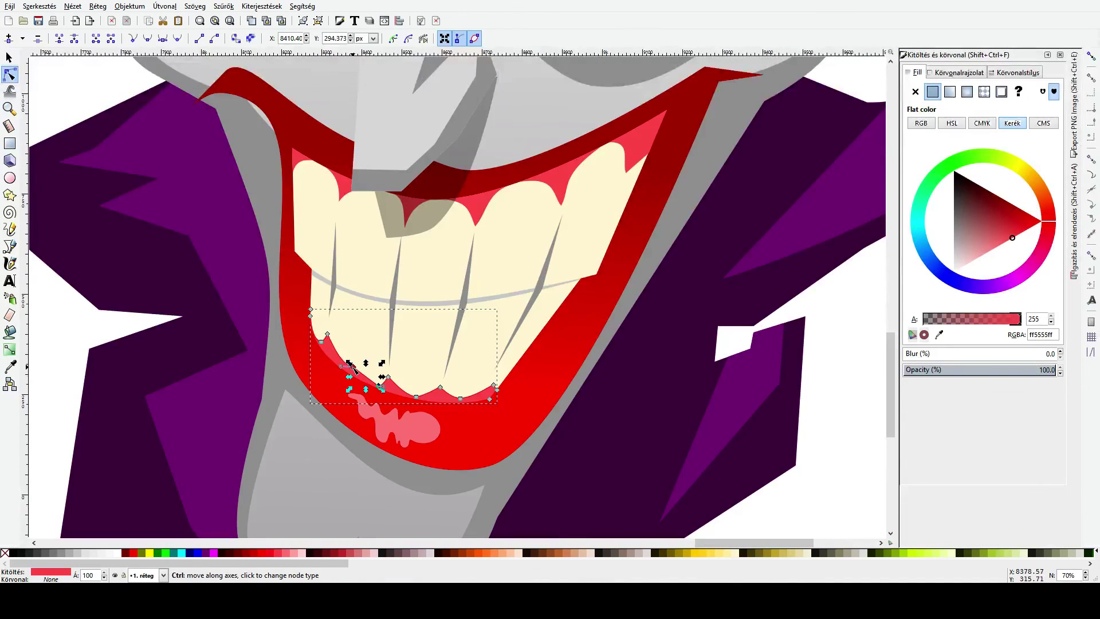
Step: Delete the lower gum's extra low node beside the second tooth line and round the edge into a single tooth curve
{"action": "left_click", "coordinate": [371, 380]}
{"action": "left_click", "coordinate": [372, 382]}
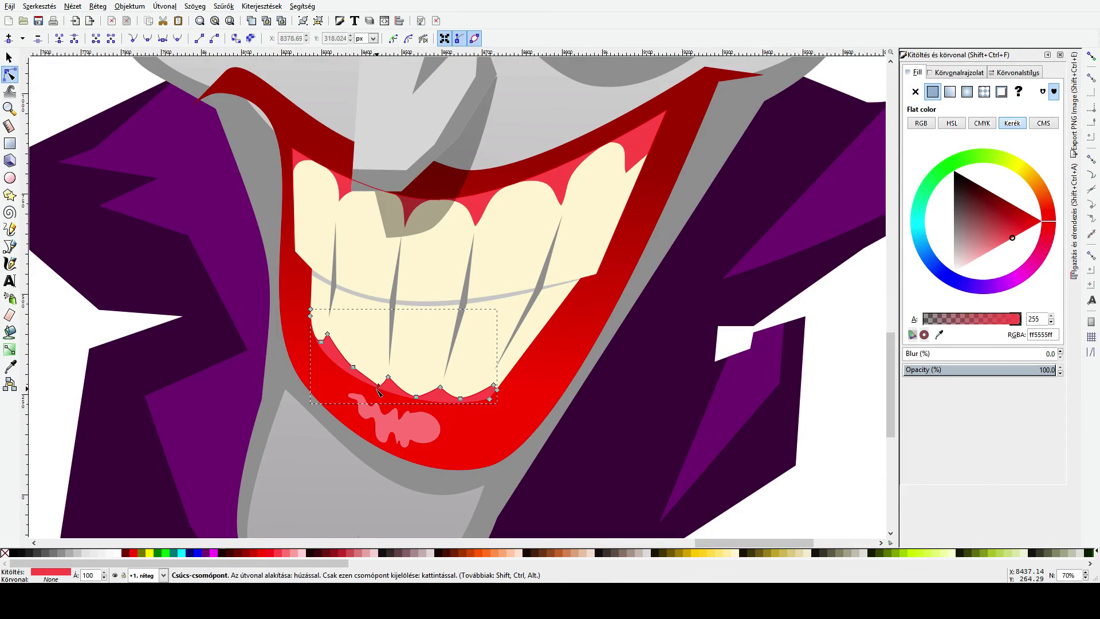
{"action": "left_click", "coordinate": [378, 386]}
{"action": "key", "text": "Delete"}
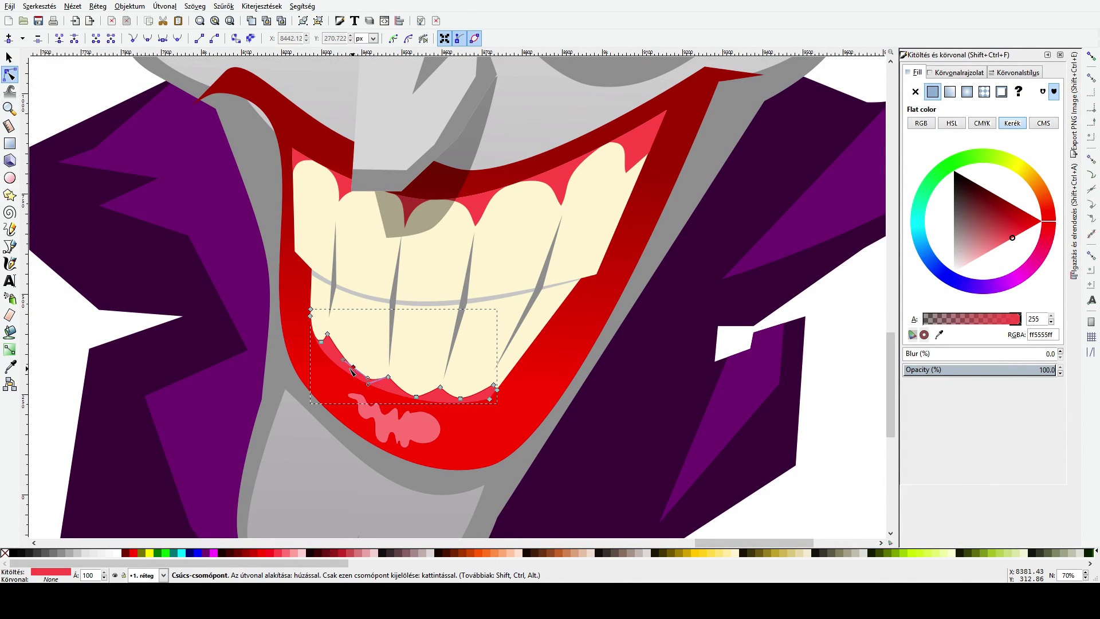
{"action": "left_click_drag", "start_coordinate": [353, 366], "coordinate": [384, 371]}
{"action": "key", "text": "s"}
{"action": "scroll", "coordinate": [337, 372], "scroll_direction": "down", "scroll_amount": 2}
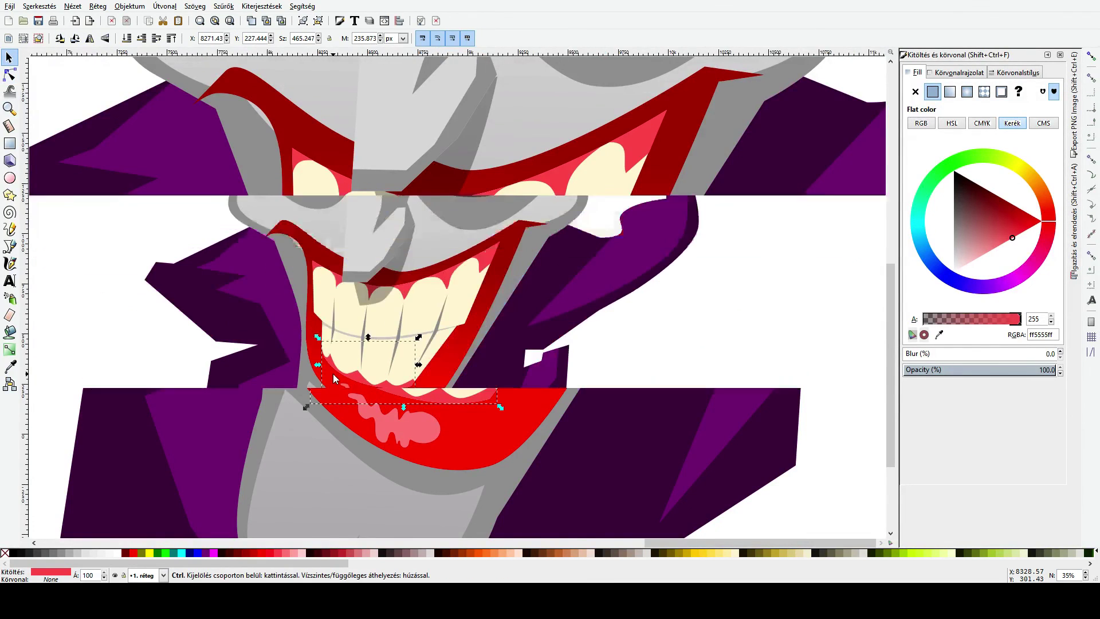
Step: Nudge the second tooth-separating wedge slightly toward the first one
{"action": "left_click", "coordinate": [361, 353]}
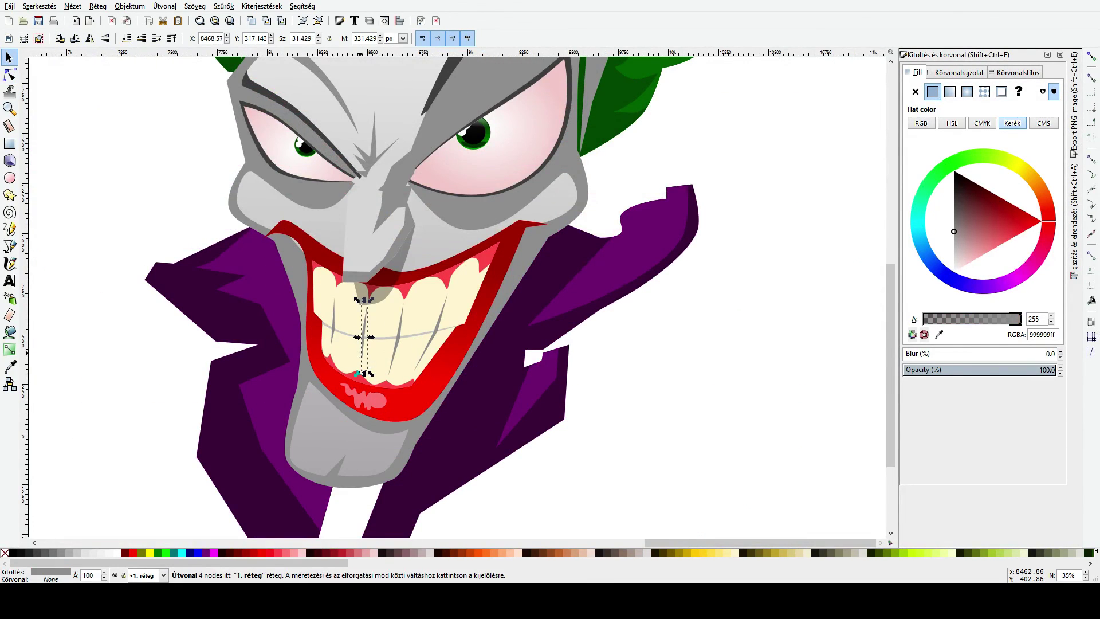
{"action": "left_click_drag", "start_coordinate": [361, 354], "coordinate": [357, 353]}
{"action": "scroll", "coordinate": [369, 342], "scroll_direction": "down", "scroll_amount": 1}
{"action": "left_click", "coordinate": [555, 374]}
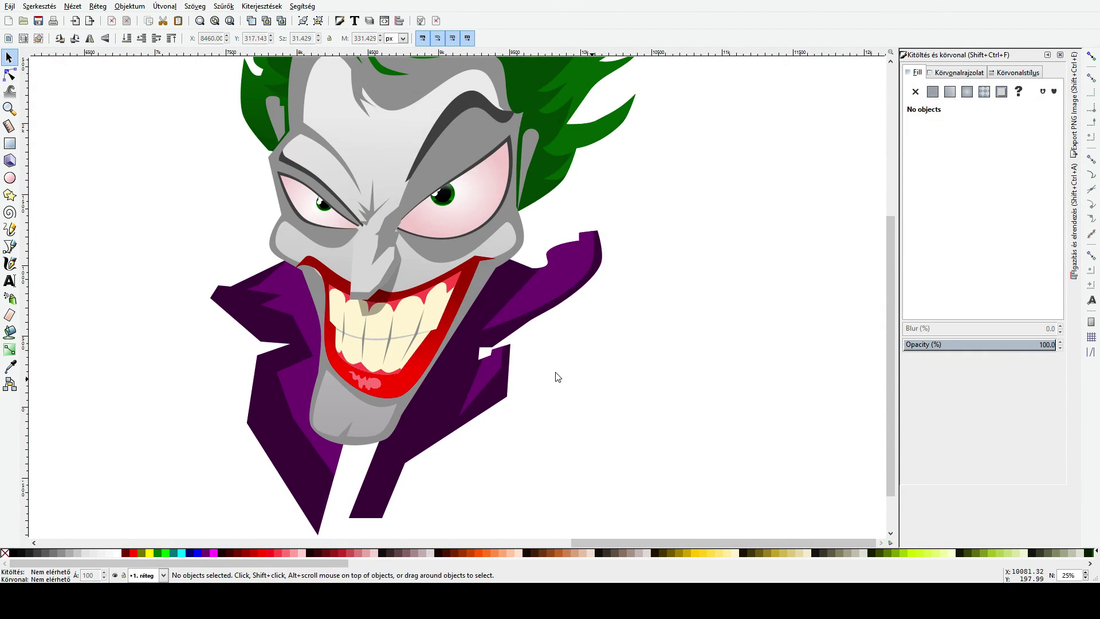
Step: Recolour the four tooth-separating wedges to the bite line's light grey, cccccc
{"action": "scroll", "coordinate": [287, 338], "scroll_direction": "up", "scroll_amount": 2}
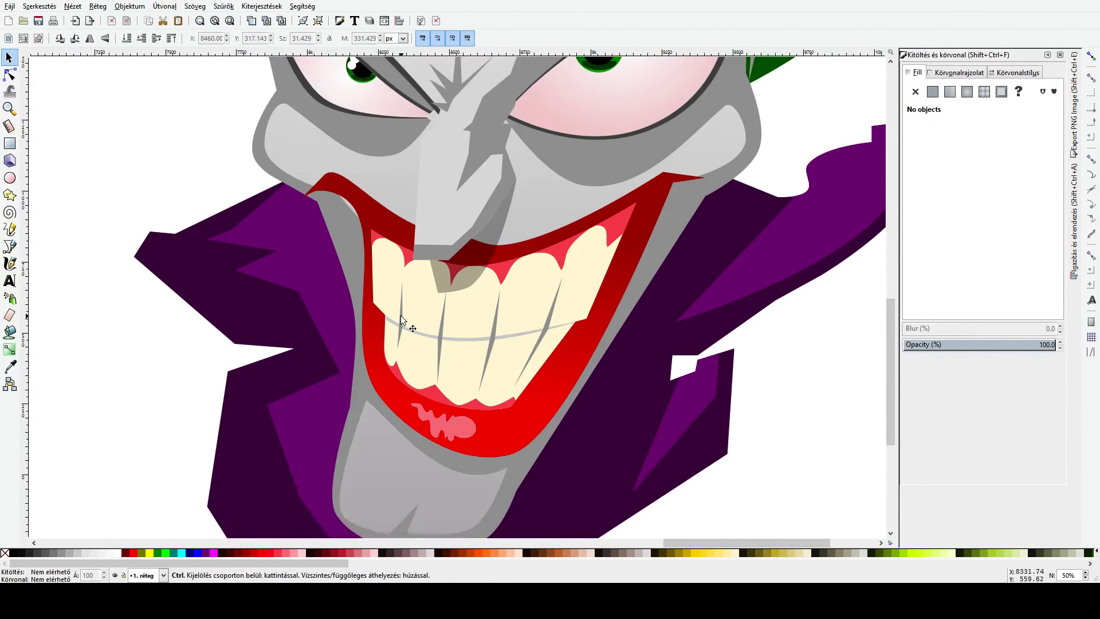
{"action": "left_click", "coordinate": [445, 315]}
{"action": "left_click", "coordinate": [494, 324], "text": "shift"}
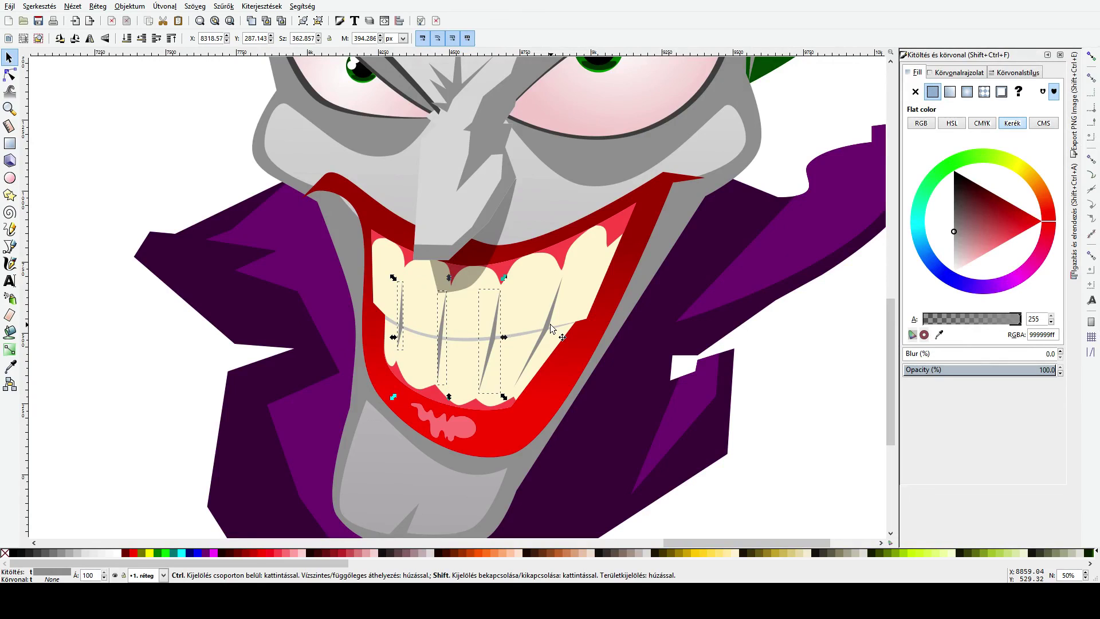
{"action": "left_click", "coordinate": [540, 324], "text": "shift"}
{"action": "left_click", "coordinate": [10, 367]}
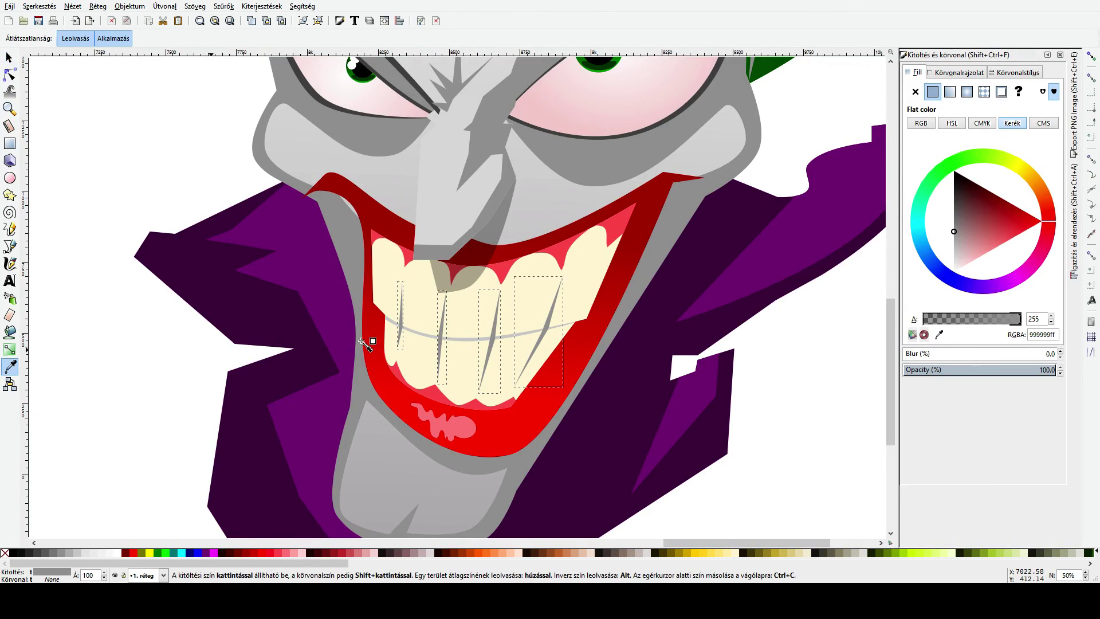
{"action": "left_click", "coordinate": [467, 340]}
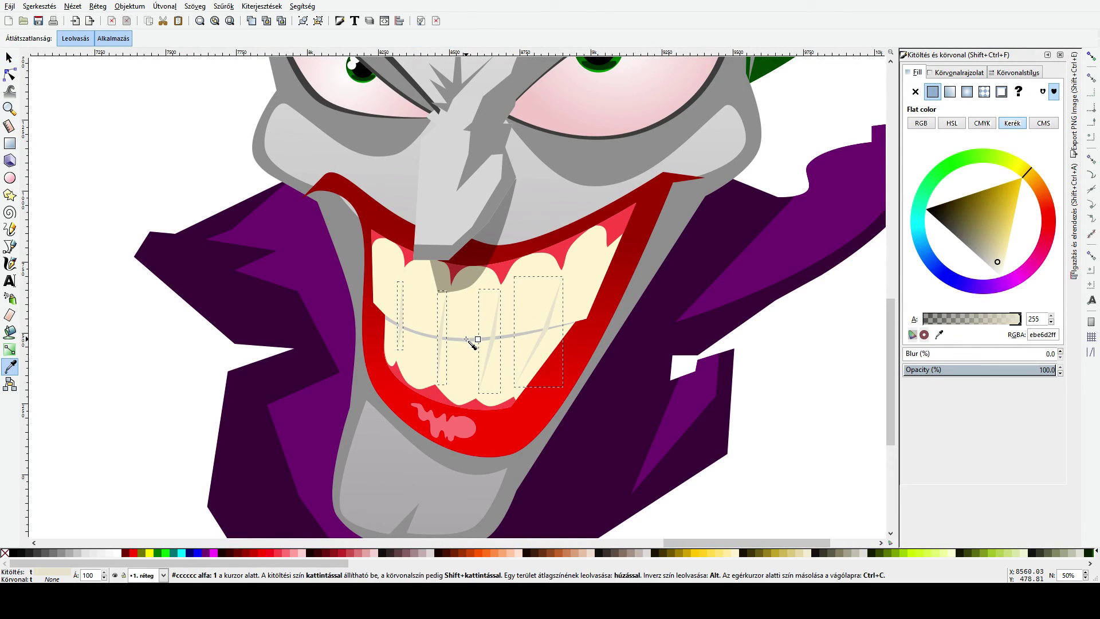
{"action": "left_click", "coordinate": [467, 341]}
{"action": "left_click", "coordinate": [468, 341]}
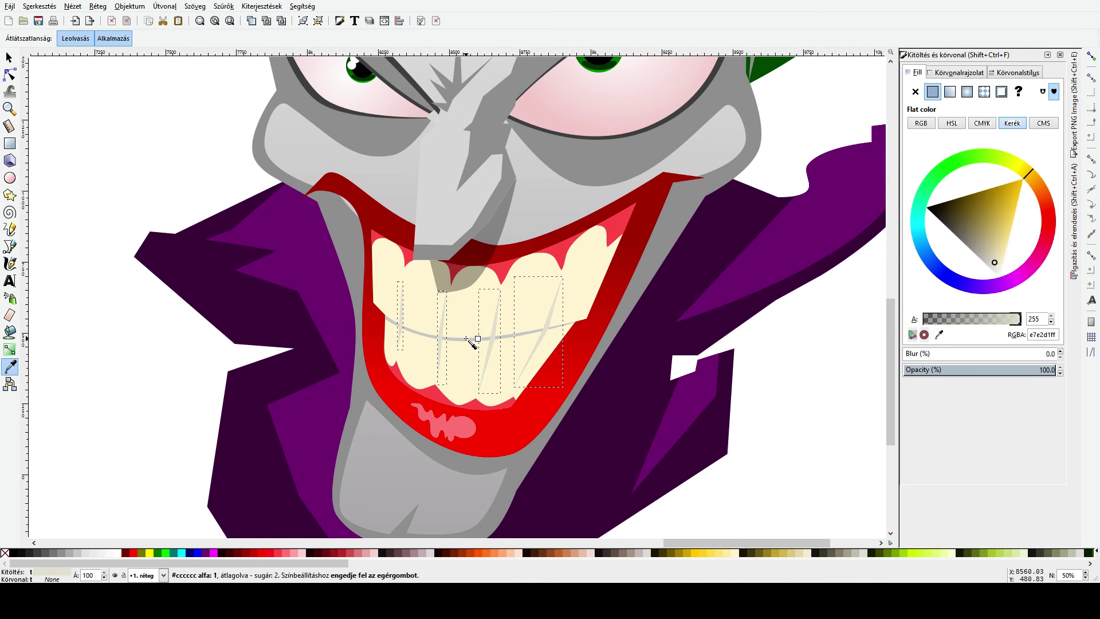
{"action": "key", "text": "s"}
{"action": "key", "text": "Escape"}
{"action": "scroll", "coordinate": [466, 342], "scroll_direction": "down", "scroll_amount": 3}
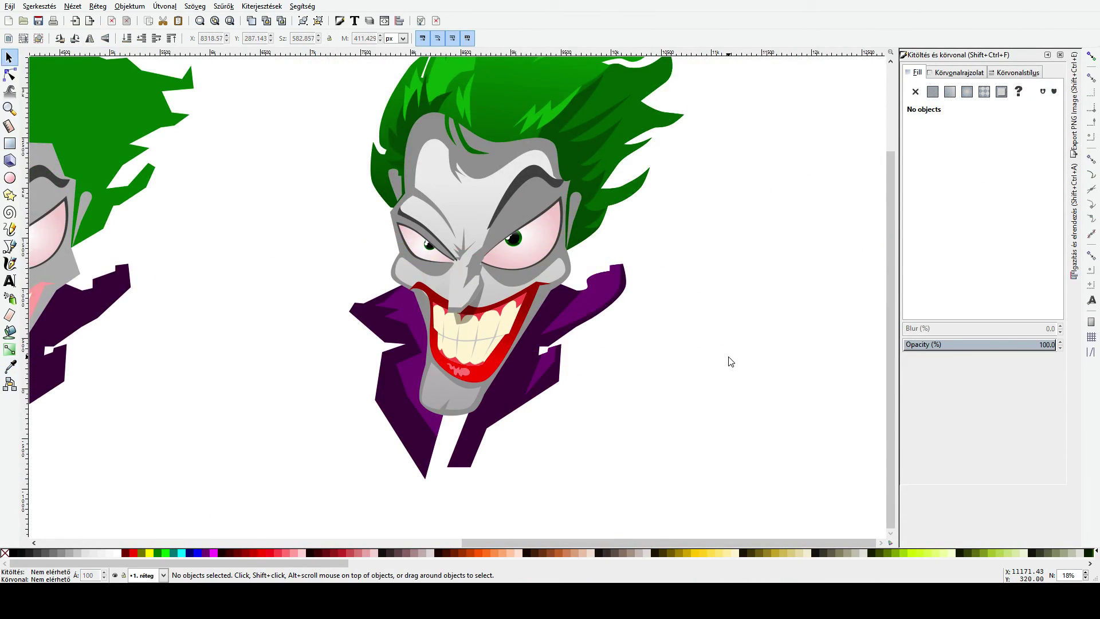
Step: Group the curved bite line with the four tooth-separating wedges
{"action": "scroll", "coordinate": [579, 359], "scroll_direction": "up", "scroll_amount": 3}
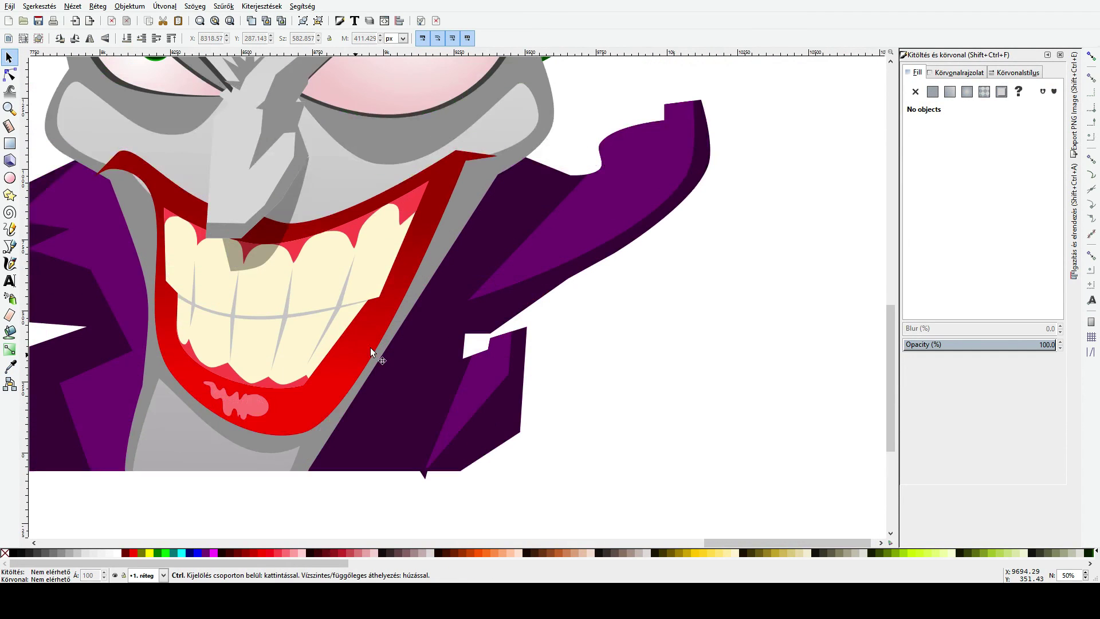
{"action": "left_click", "coordinate": [346, 305]}
{"action": "left_click", "coordinate": [344, 301], "text": "shift"}
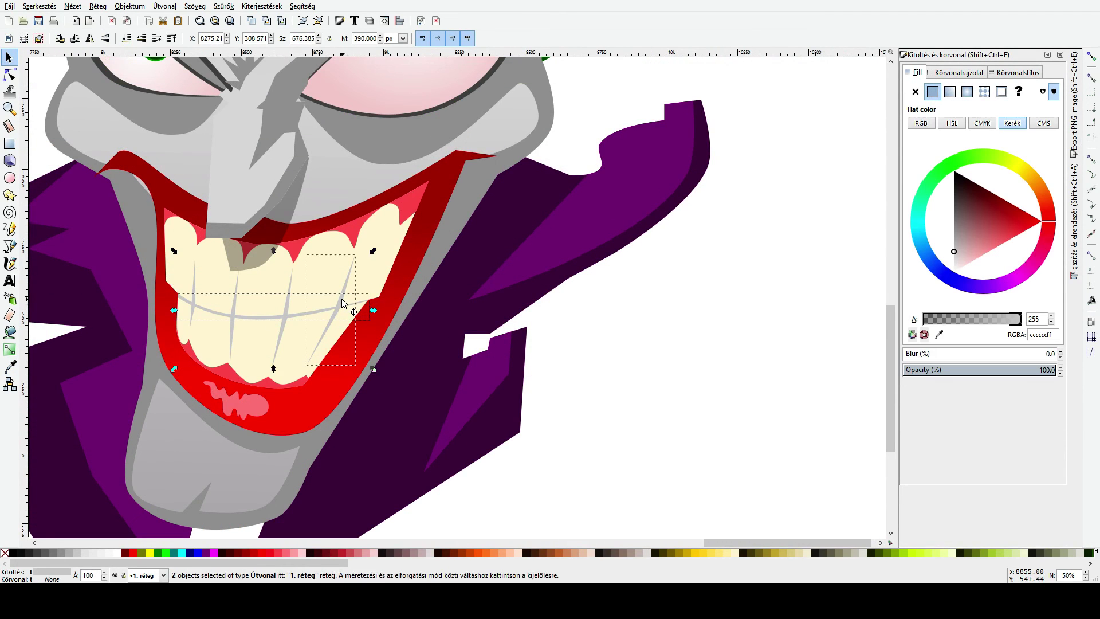
{"action": "left_click", "coordinate": [288, 311], "text": "shift"}
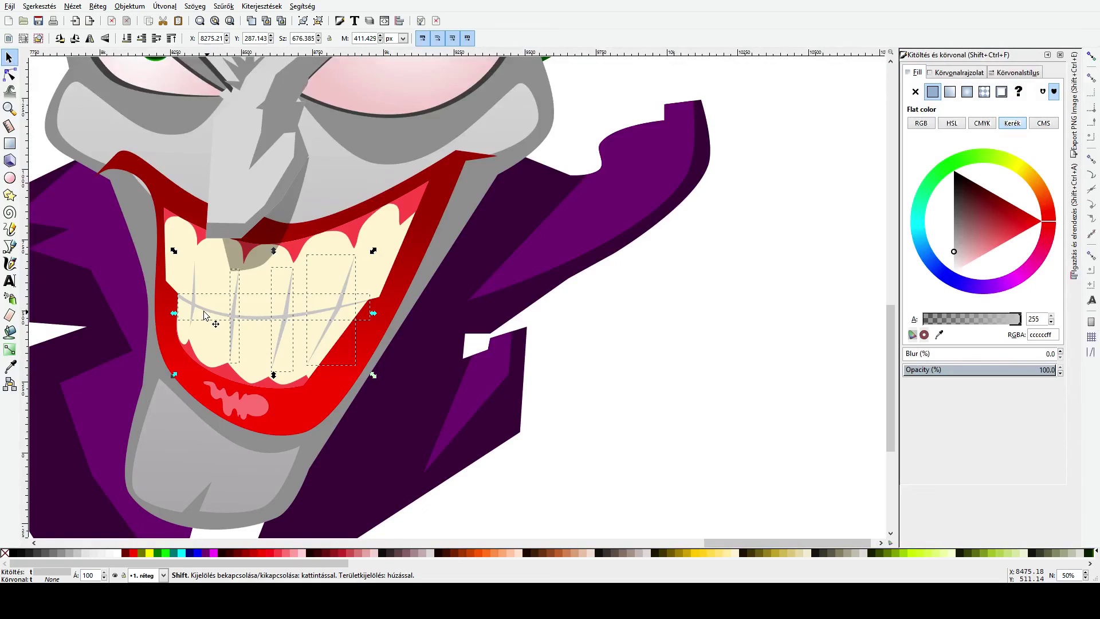
{"action": "key", "text": "ctrl"}
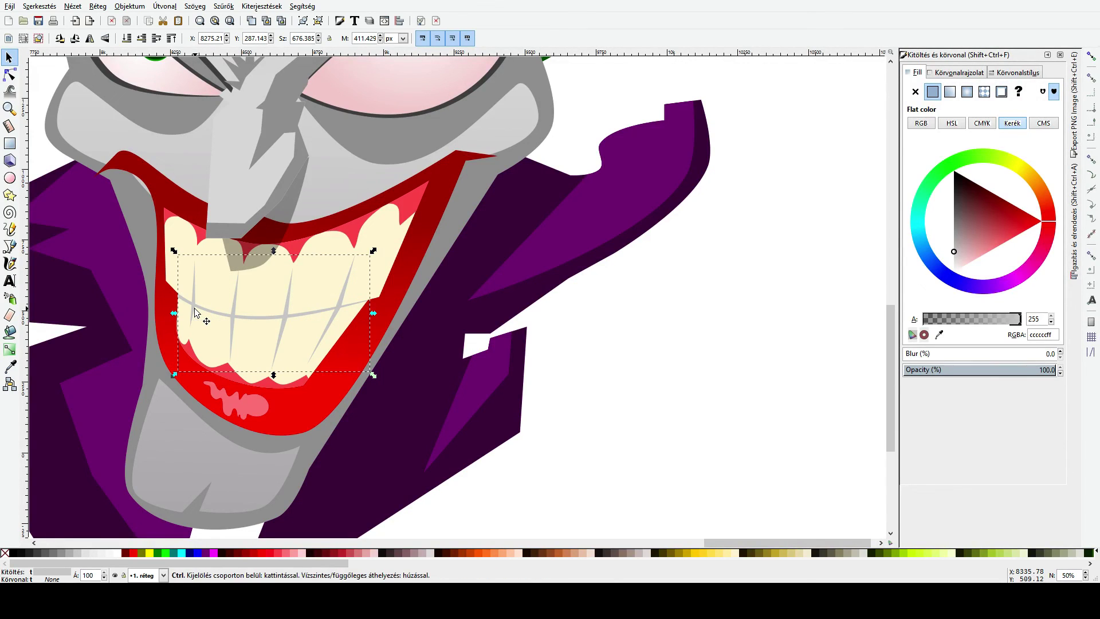
Step: Fill the grouped tooth lines with the cheek shadow's grey, 999999
{"action": "key", "text": "d"}
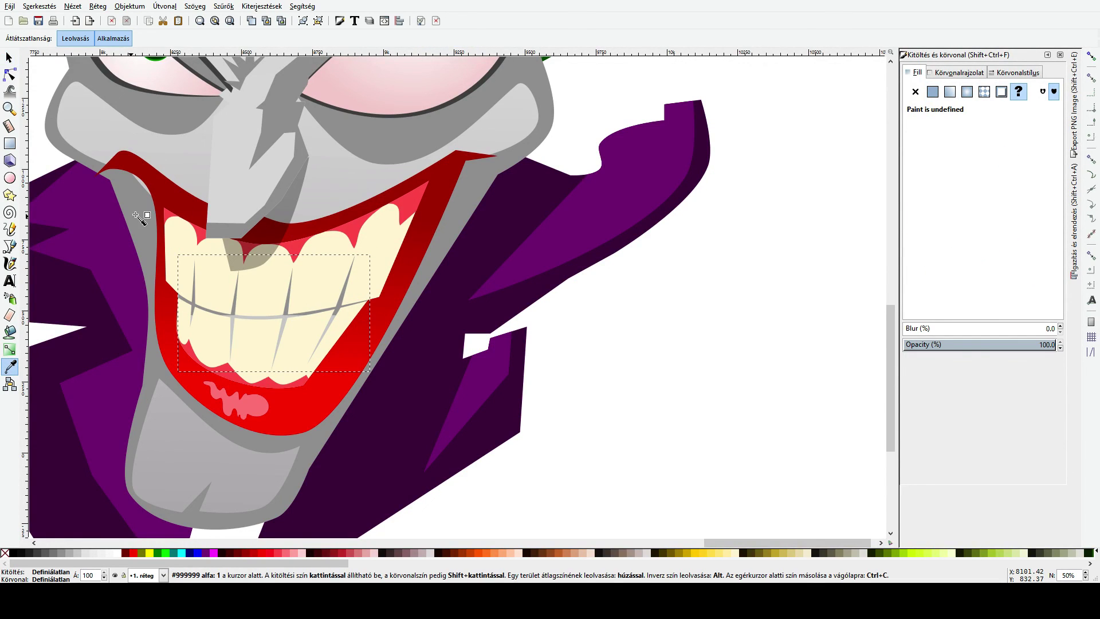
{"action": "left_click", "coordinate": [137, 216]}
{"action": "key", "text": "s"}
Step: Give the cream teeth shape a radial gradient from fff6d5 at the centre to fully opaque f7e4a1 at the edge
{"action": "scroll", "coordinate": [137, 215], "scroll_direction": "down", "scroll_amount": 3}
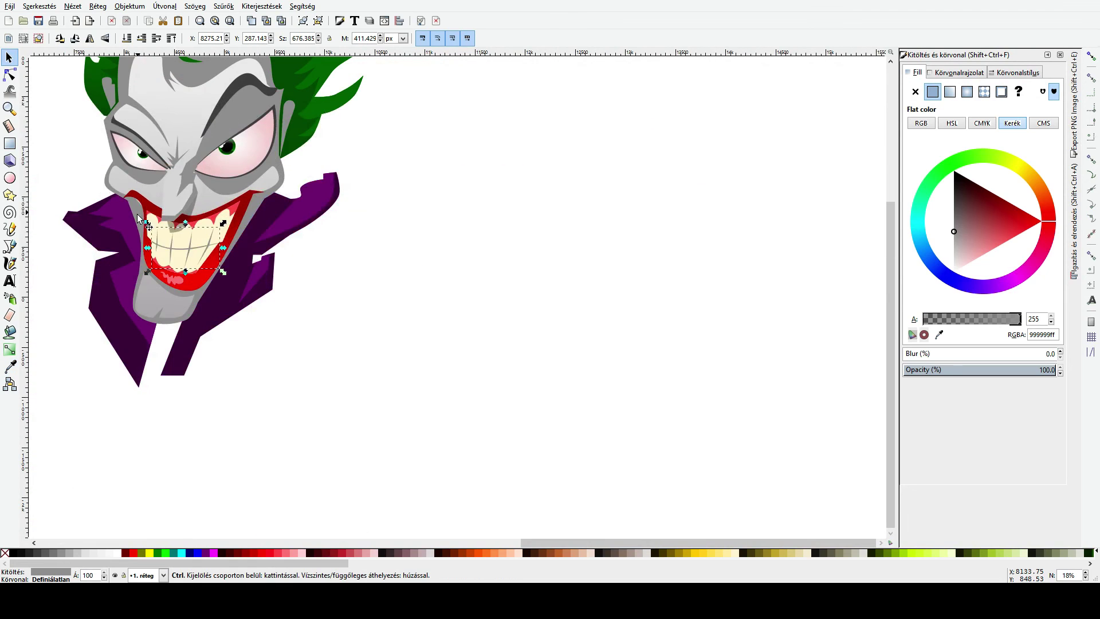
{"action": "left_click", "coordinate": [146, 240]}
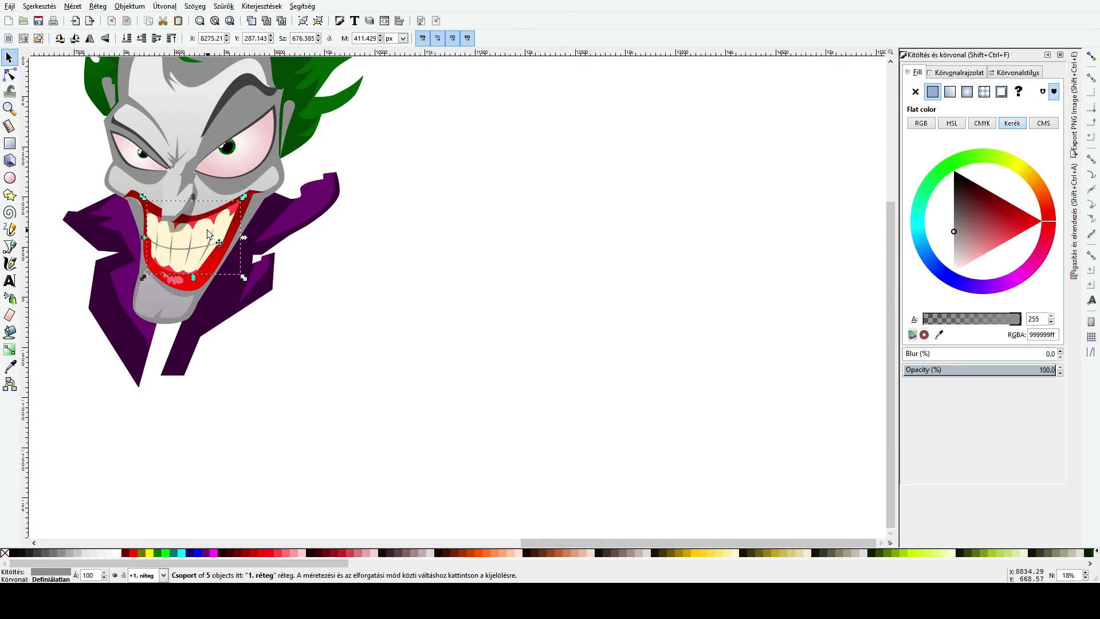
{"action": "left_click", "coordinate": [9, 349]}
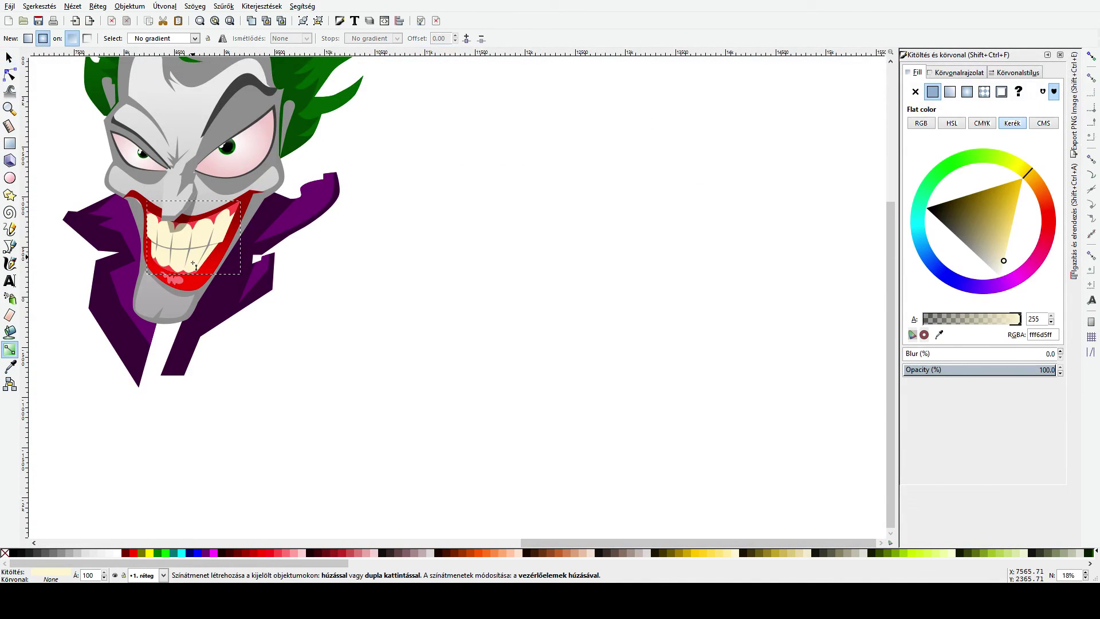
{"action": "left_click_drag", "start_coordinate": [182, 239], "coordinate": [217, 242]}
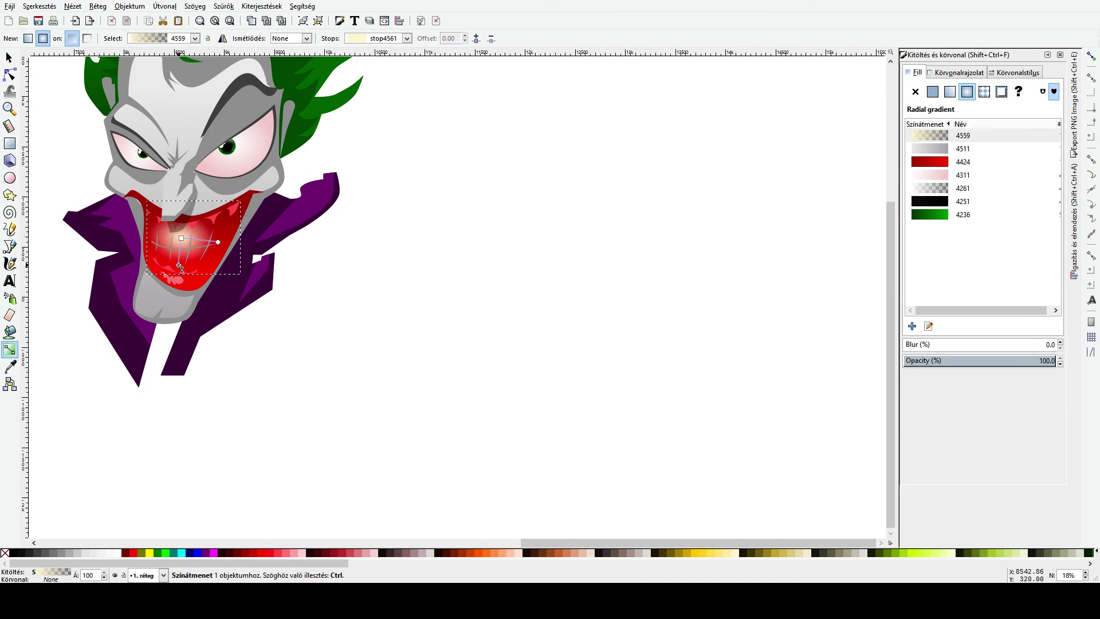
{"action": "key", "text": "Tab"}
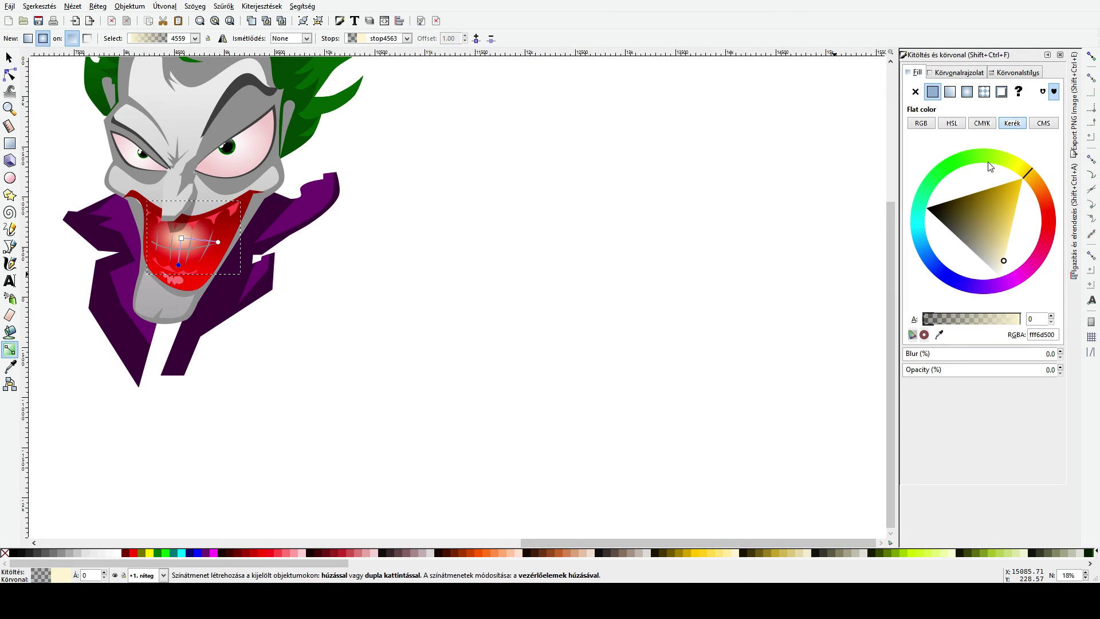
{"action": "left_click", "coordinate": [1051, 320]}
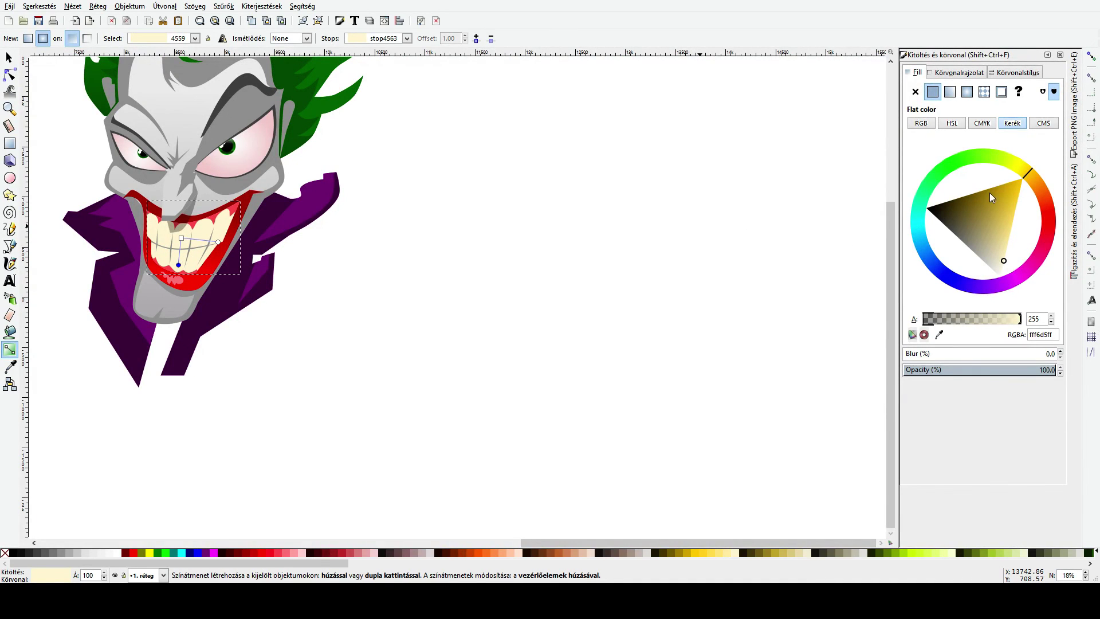
{"action": "left_click", "coordinate": [1006, 242]}
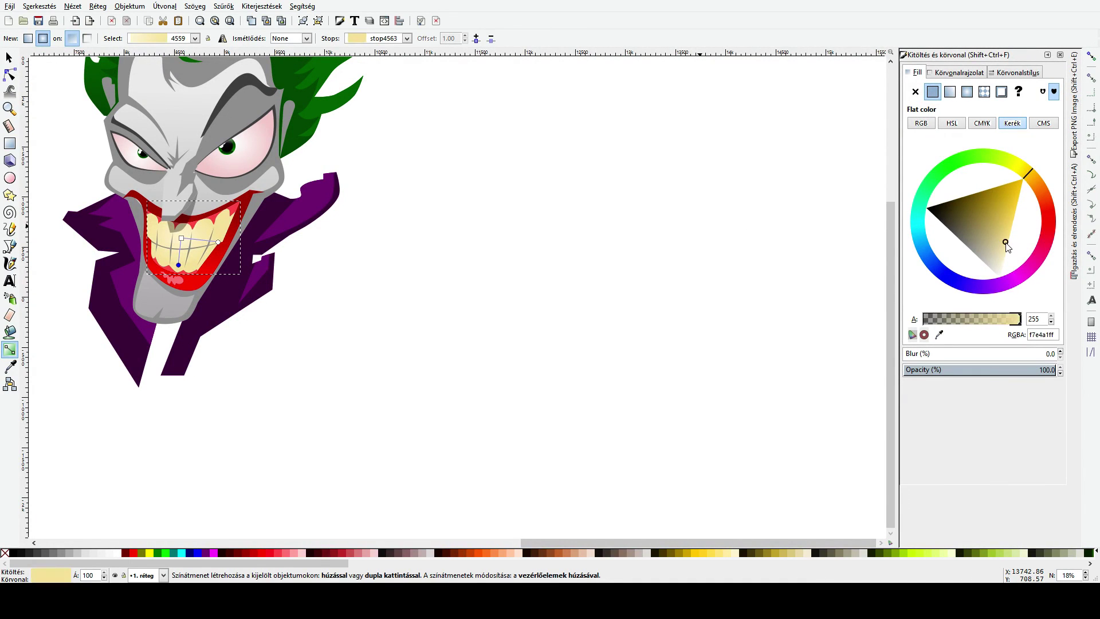
Step: Enlarge the teeth gradient by extending one radius down to the chin and the other past the mouth onto the collar
{"action": "left_click", "coordinate": [182, 238]}
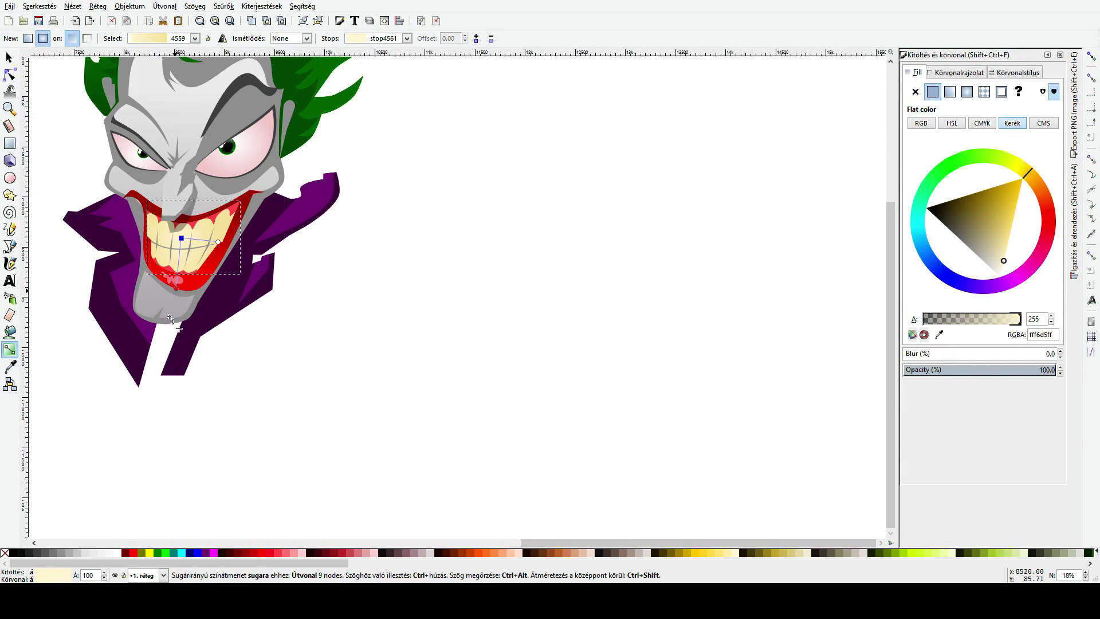
{"action": "left_click", "coordinate": [220, 245]}
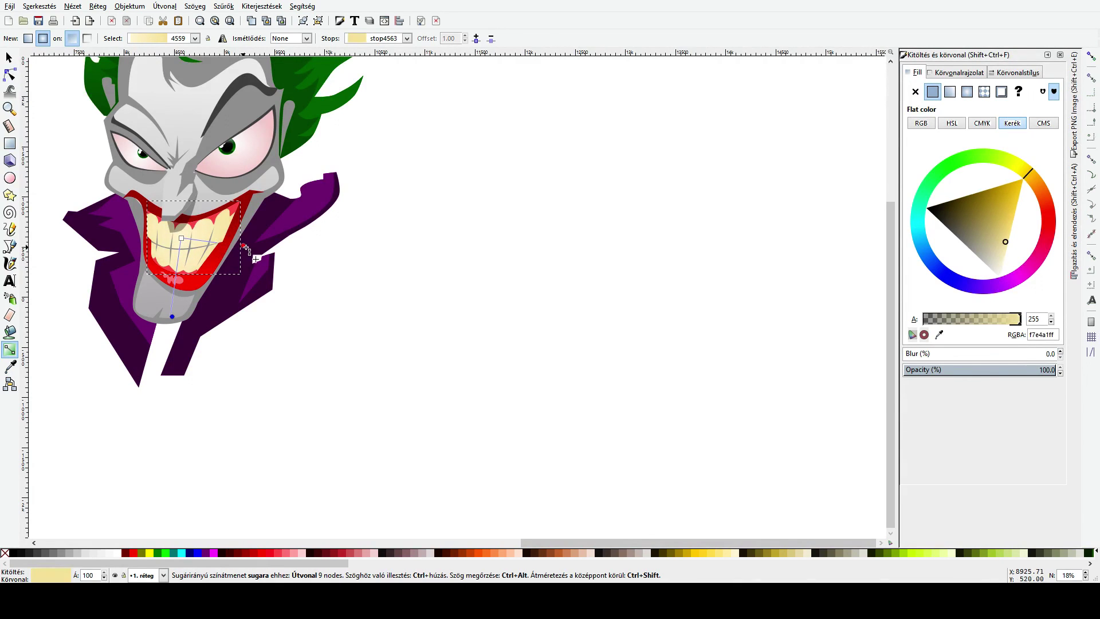
{"action": "left_click_drag", "start_coordinate": [245, 246], "coordinate": [256, 248]}
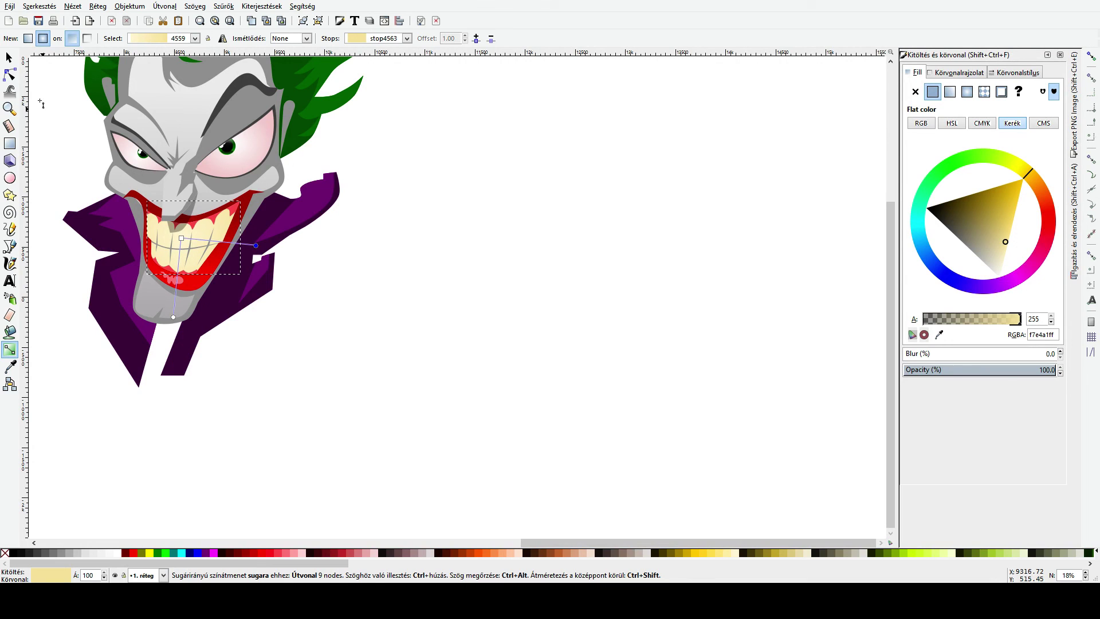
Step: Shift the upper gum's node beside the last tooth about 30 px horizontally toward the mouth corner
{"action": "left_click", "coordinate": [10, 74]}
{"action": "scroll", "coordinate": [225, 224], "scroll_direction": "up", "scroll_amount": 3}
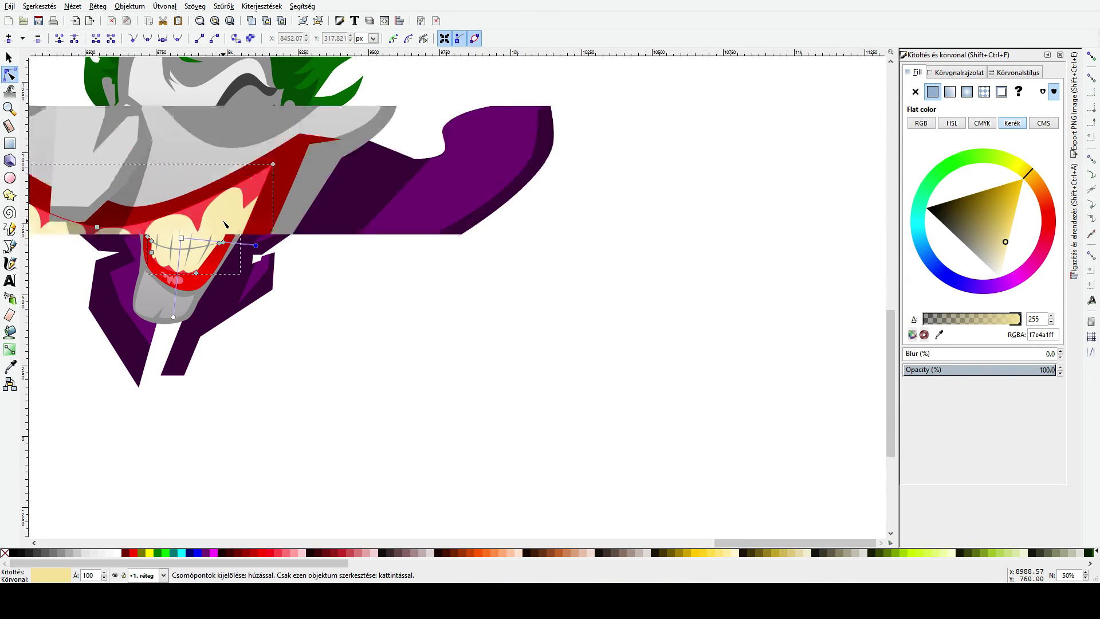
{"action": "left_click", "coordinate": [244, 212]}
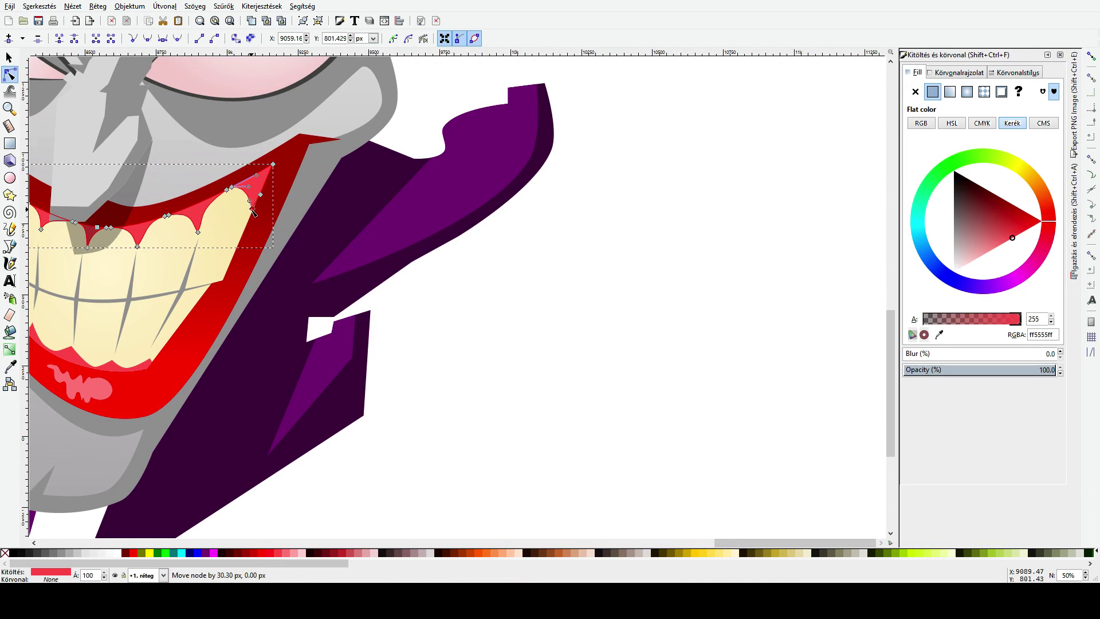
{"action": "left_click", "coordinate": [411, 335]}
Step: Examine the whole shaded portrait up close and from afar, briefly toggling the outline display, beside the flat version
{"action": "scroll", "coordinate": [411, 335], "scroll_direction": "down", "scroll_amount": 4, "text": "ctrl"}
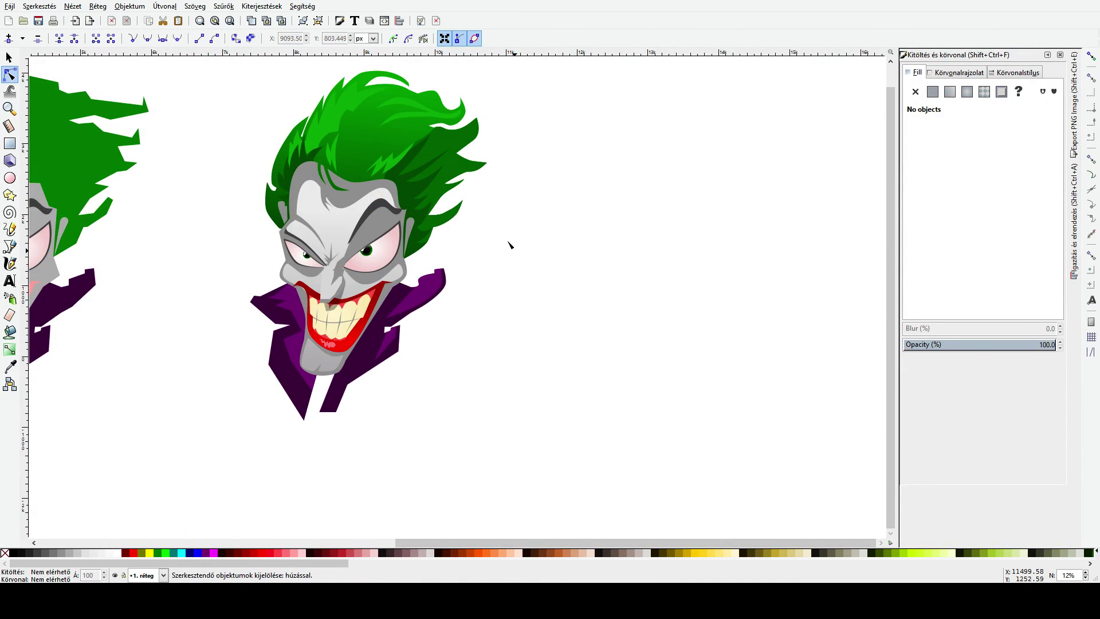
{"action": "scroll", "coordinate": [509, 275], "scroll_direction": "up", "scroll_amount": 3}
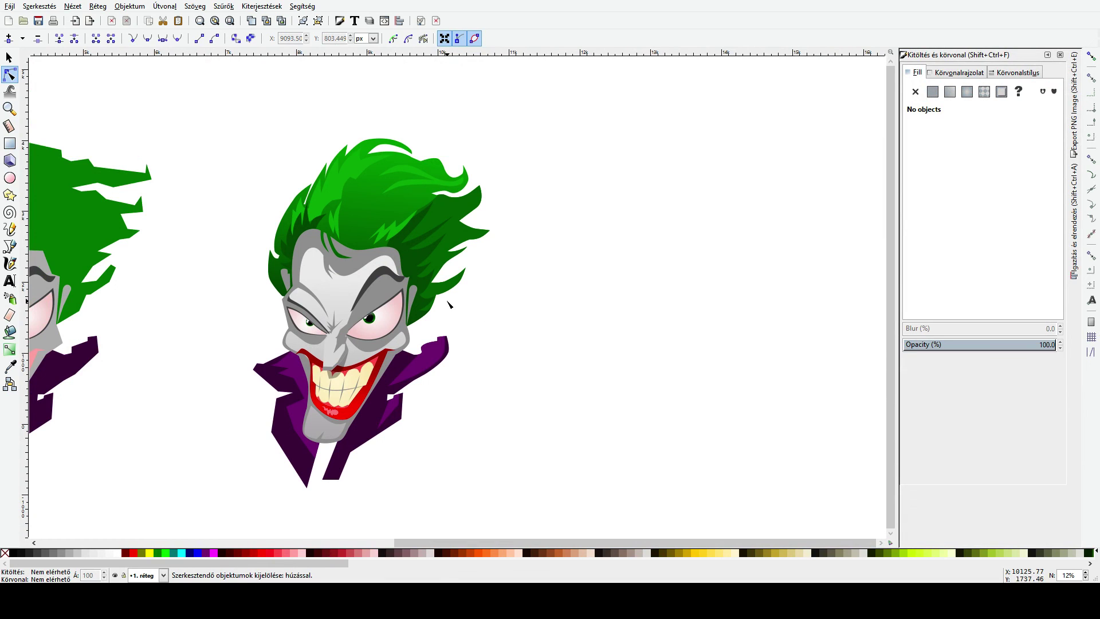
{"action": "scroll", "coordinate": [657, 260], "scroll_direction": "up", "scroll_amount": 2, "text": "ctrl"}
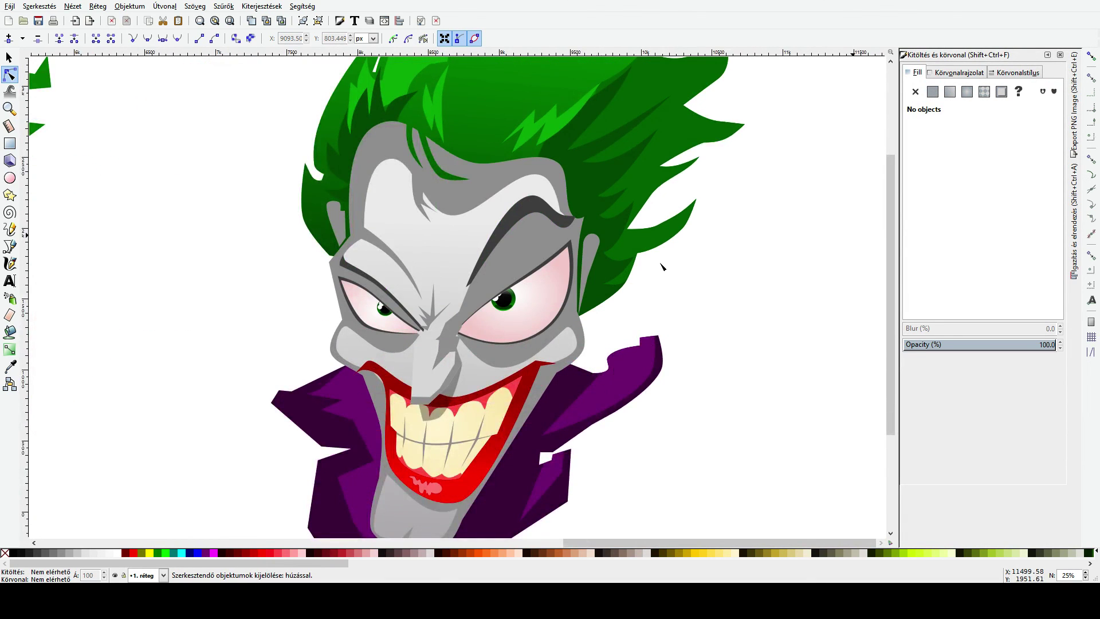
{"action": "scroll", "coordinate": [661, 266], "scroll_direction": "down", "scroll_amount": 1, "text": "ctrl"}
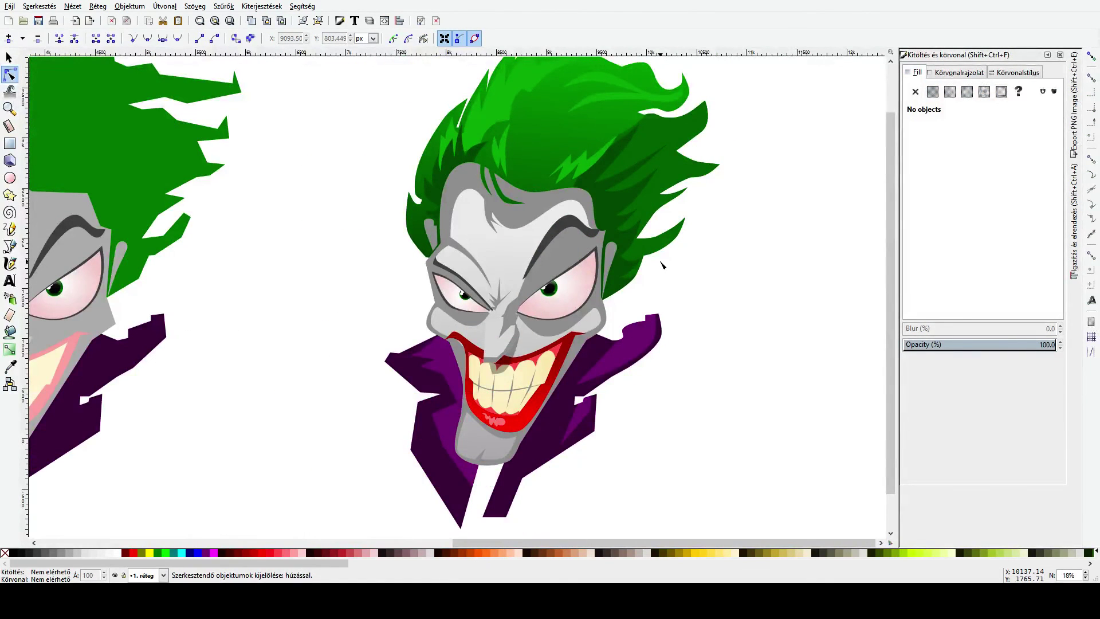
{"action": "key", "text": "ctrl+KP_5"}
{"action": "key", "text": "ctrl+KP_5"}
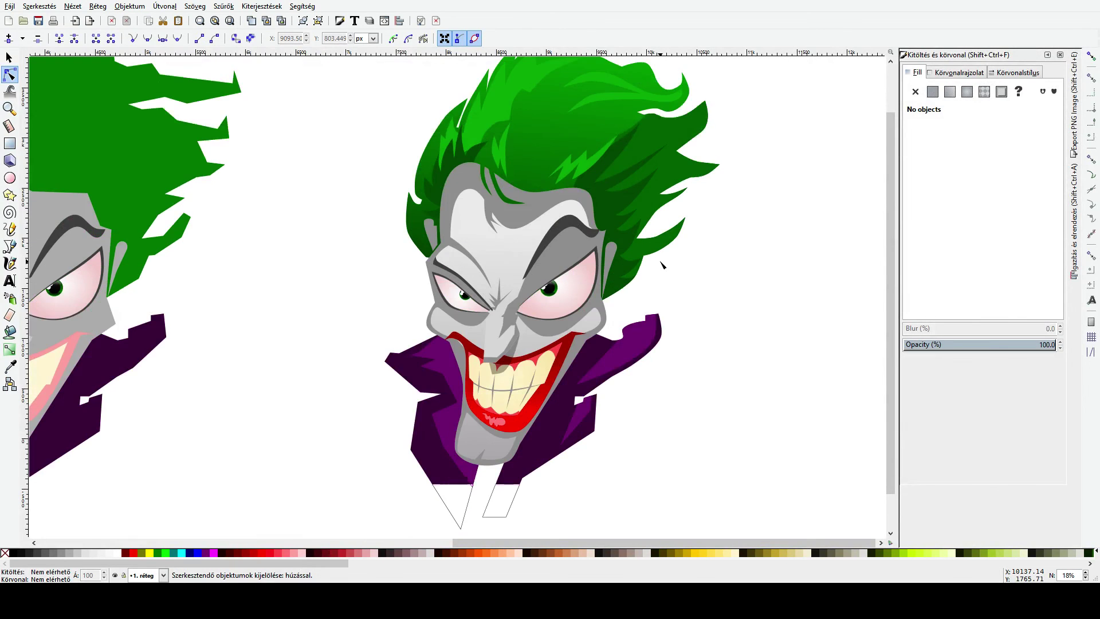
{"action": "scroll", "coordinate": [662, 266], "scroll_direction": "down", "scroll_amount": 1, "text": "ctrl"}
{"action": "key", "text": "s"}
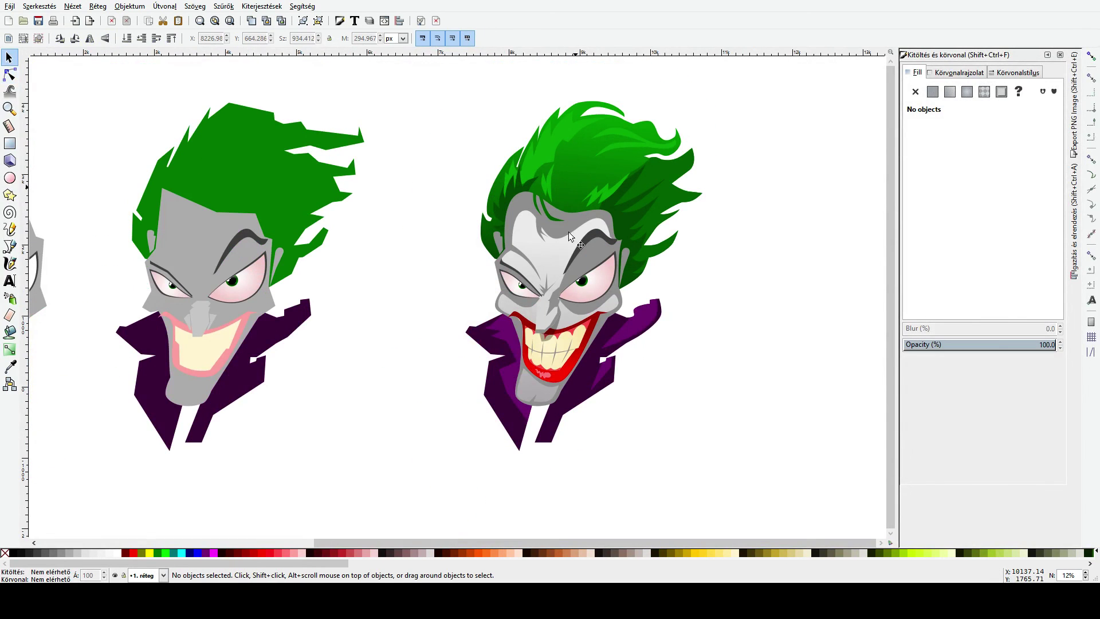